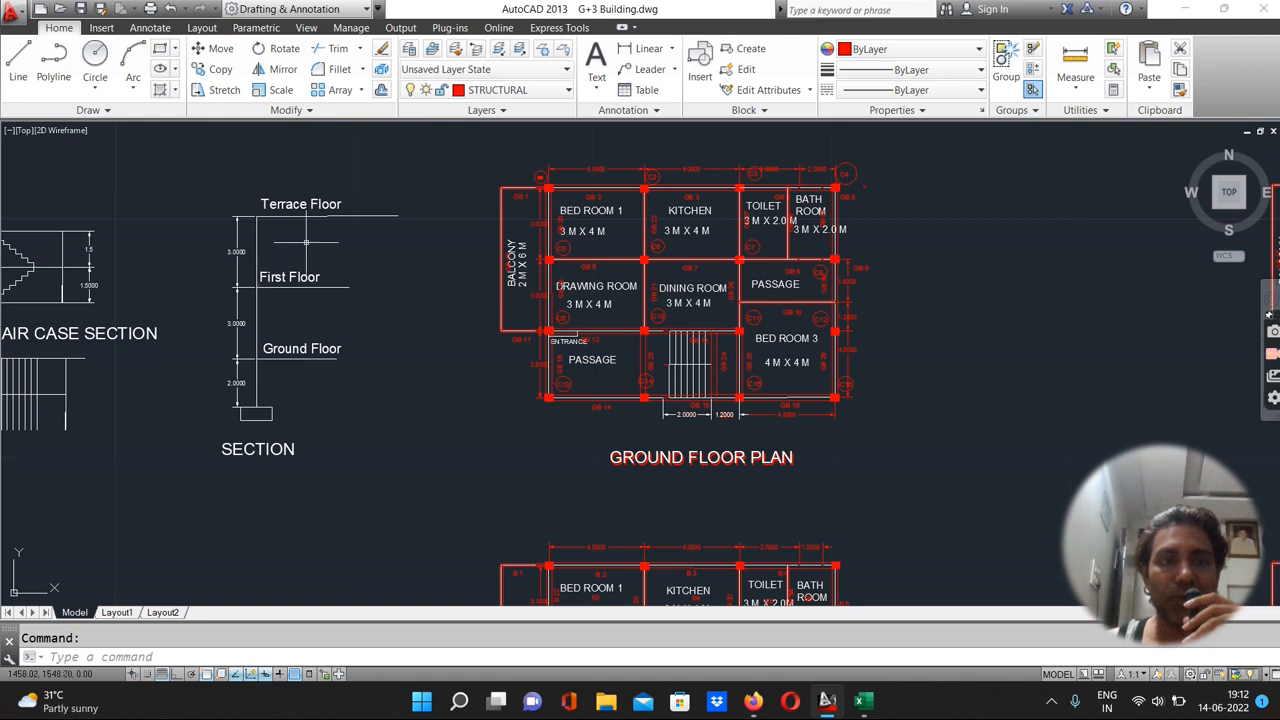
Minimize the AutoCAD building drawing and launch ETABS 2016 from the desktop
scroll(678, 336, down, 2)
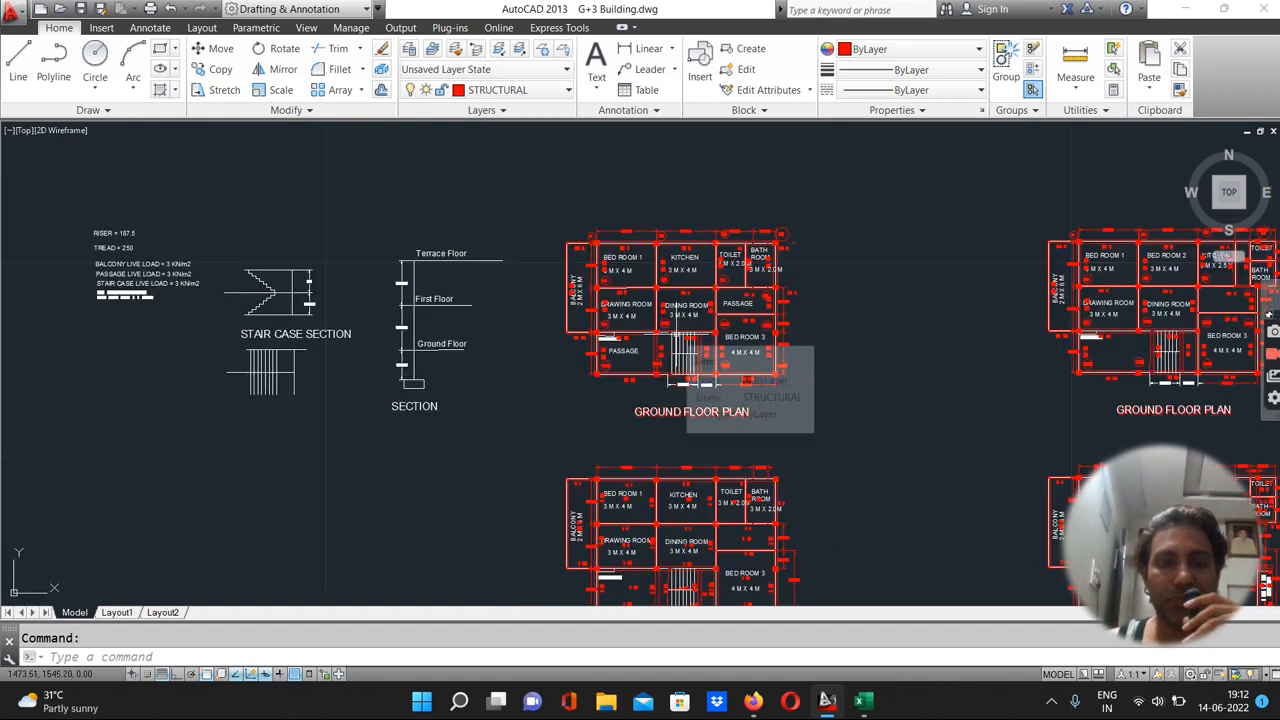
scroll(668, 380, down, 2)
scroll(667, 388, up, 2)
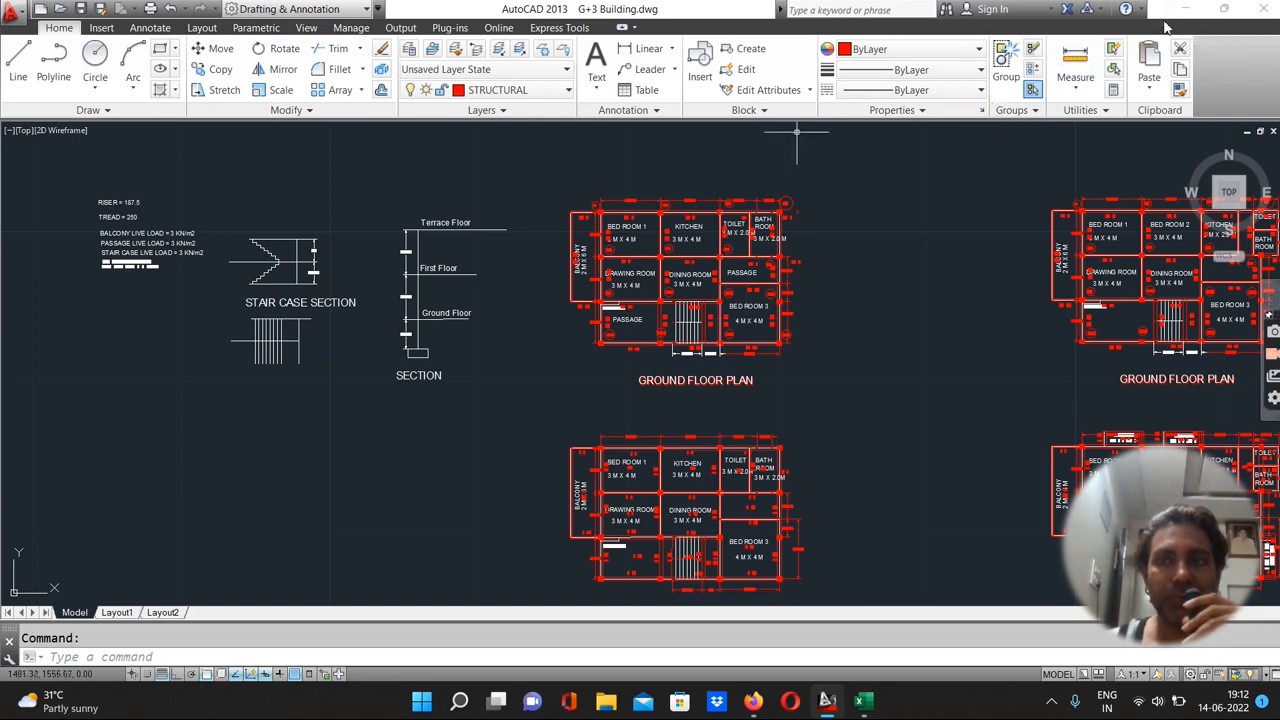
click(1180, 9)
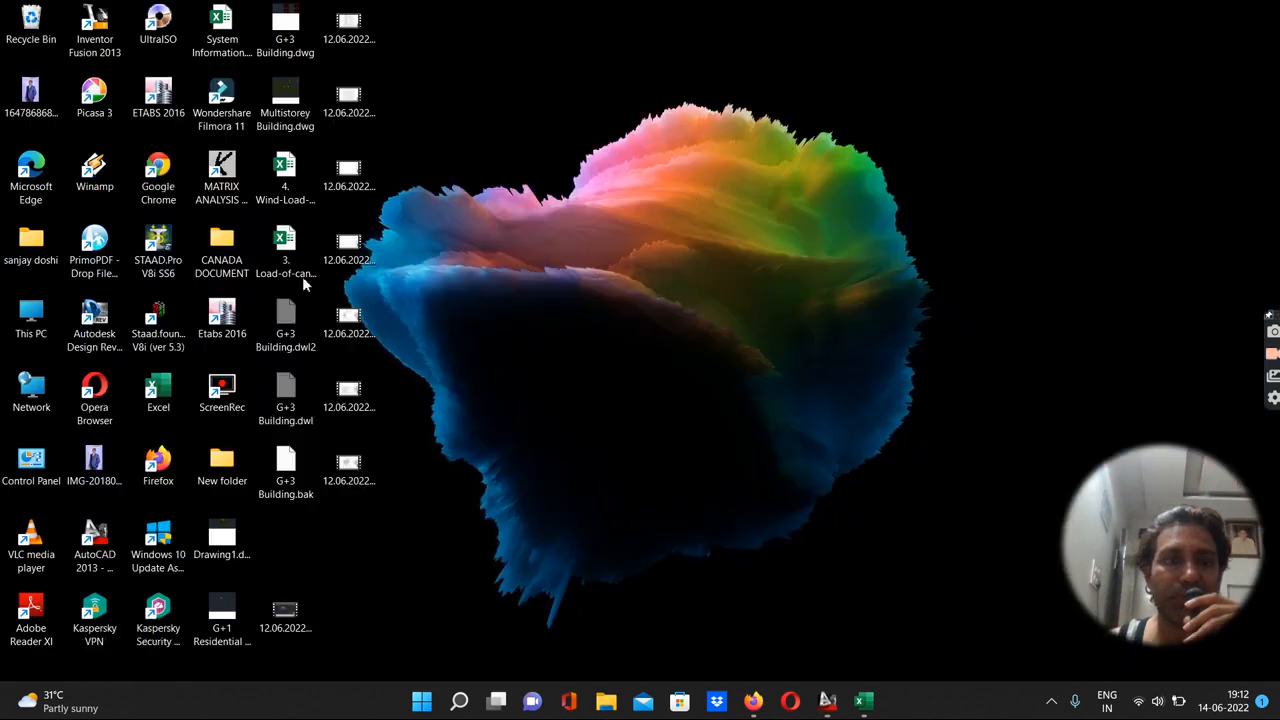
double_click(222, 318)
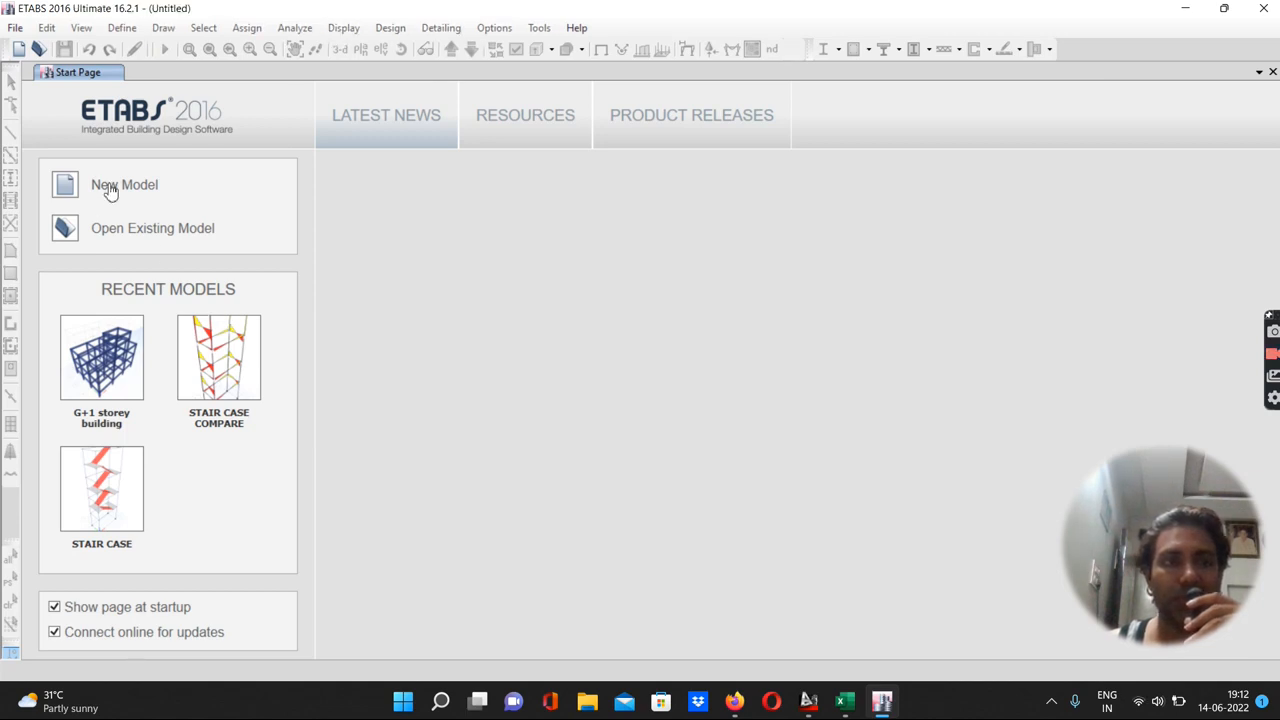
Start a new model with built-in settings: Metric SI units, Indian sections, IS 800:2007 steel and IS 456:2000 concrete codes
click(111, 189)
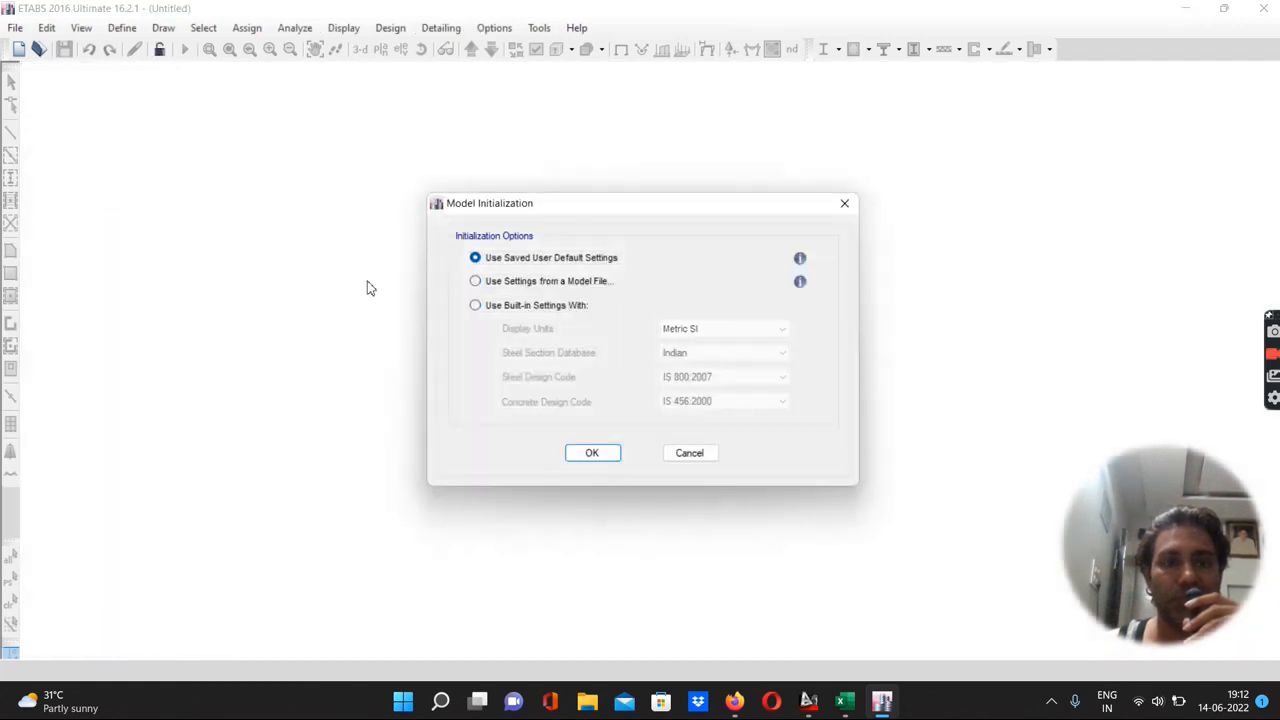
click(478, 311)
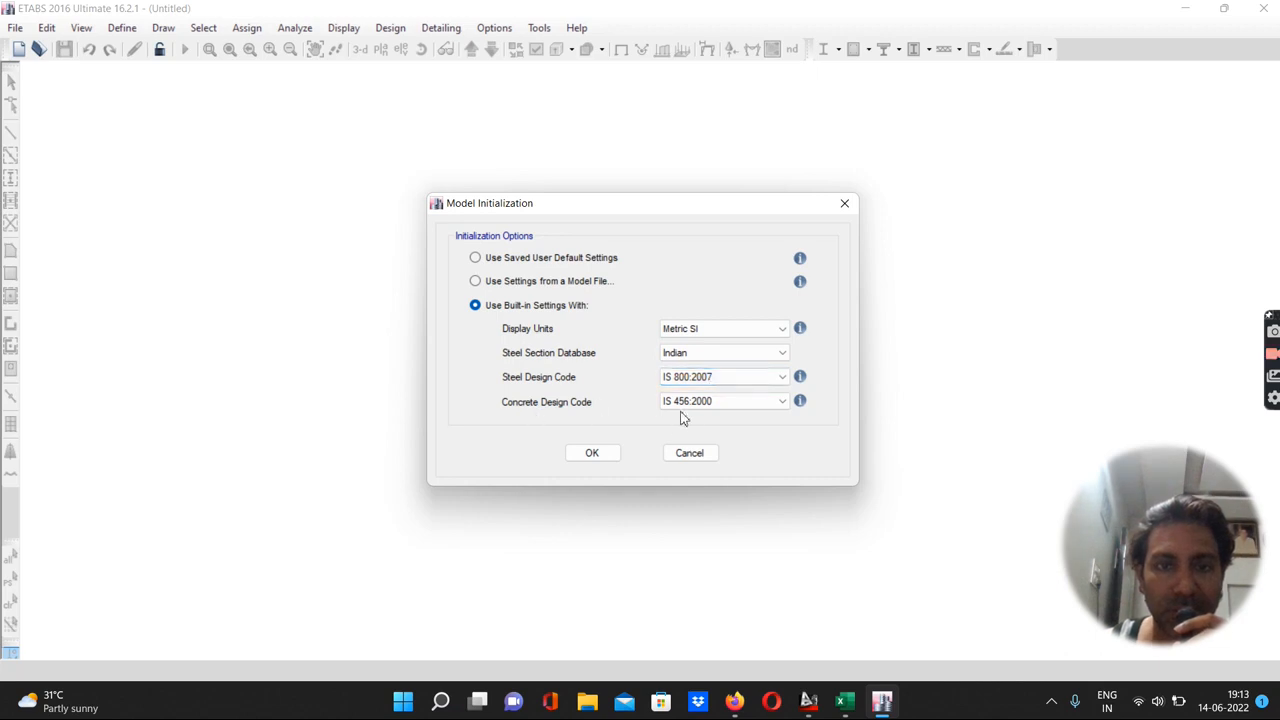
click(589, 456)
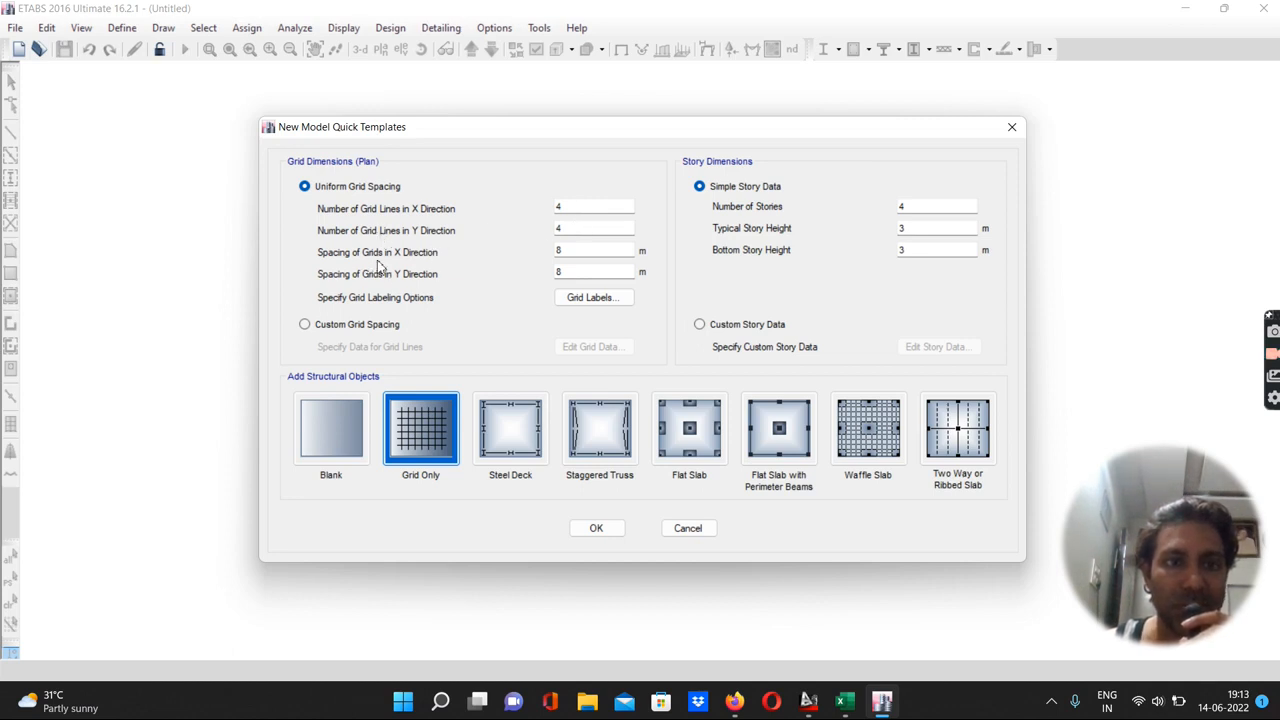
Set the uniform grid spacing to 4 m in the X direction and 3 m in the Y direction
drag(565, 252, 550, 251)
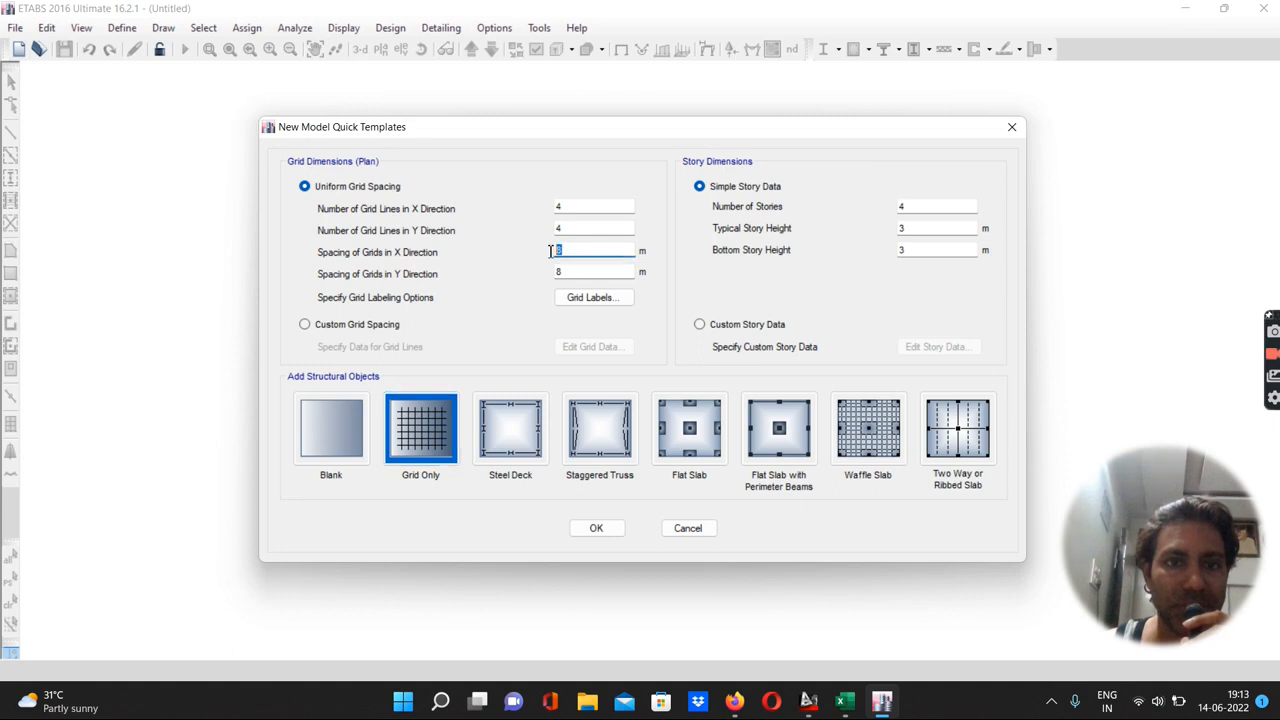
text(4)
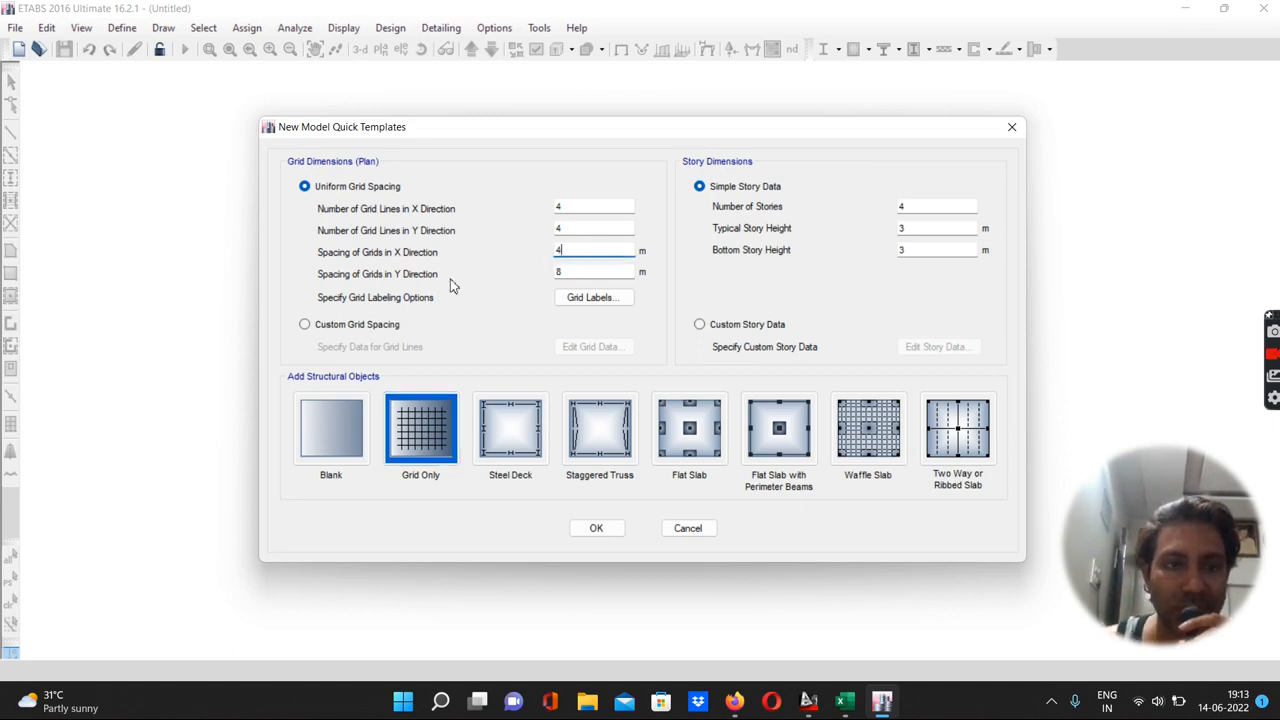
drag(590, 273, 500, 290)
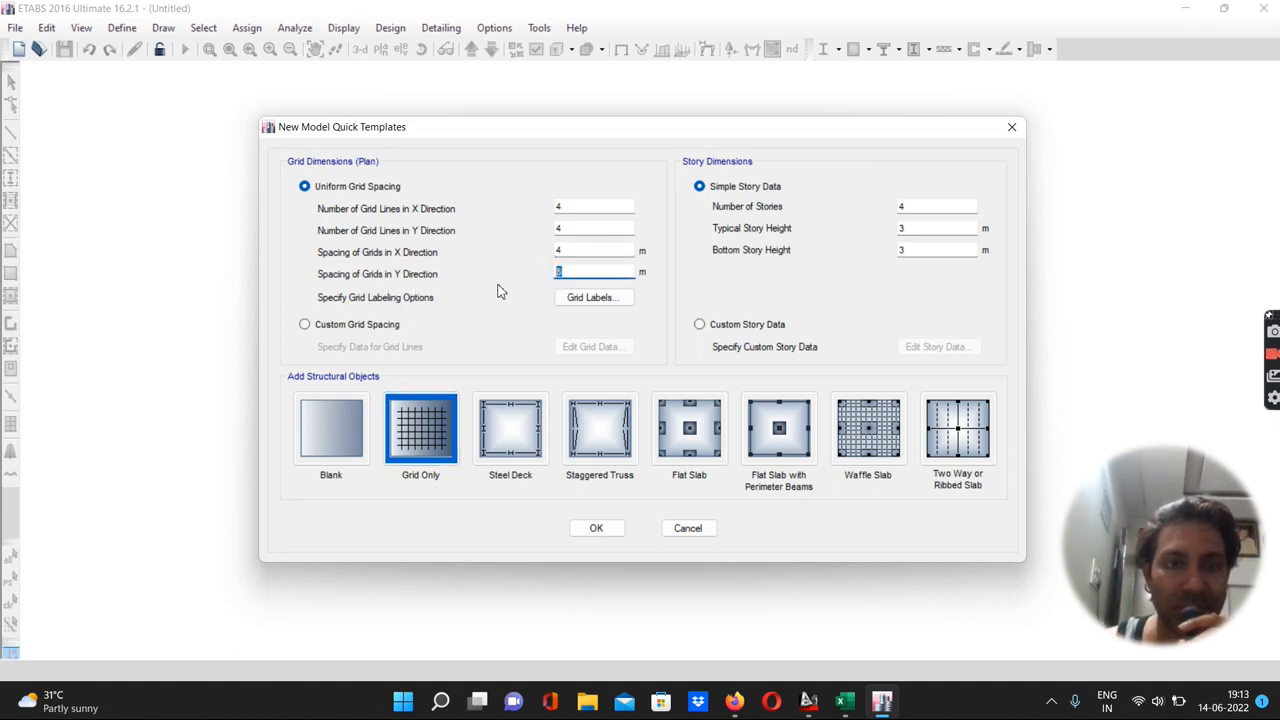
Check the ground floor plan's grid dimensions in the AutoCAD drawing and return to ETABS
click(810, 704)
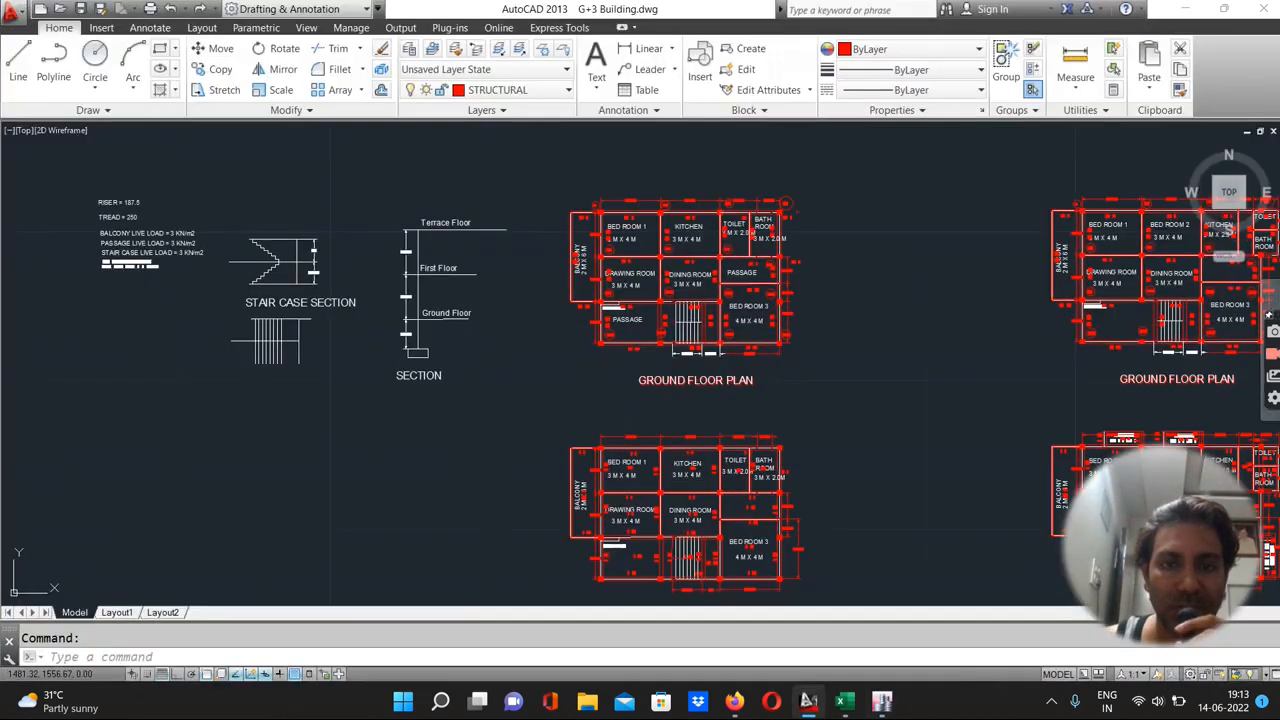
scroll(660, 186, up, 4)
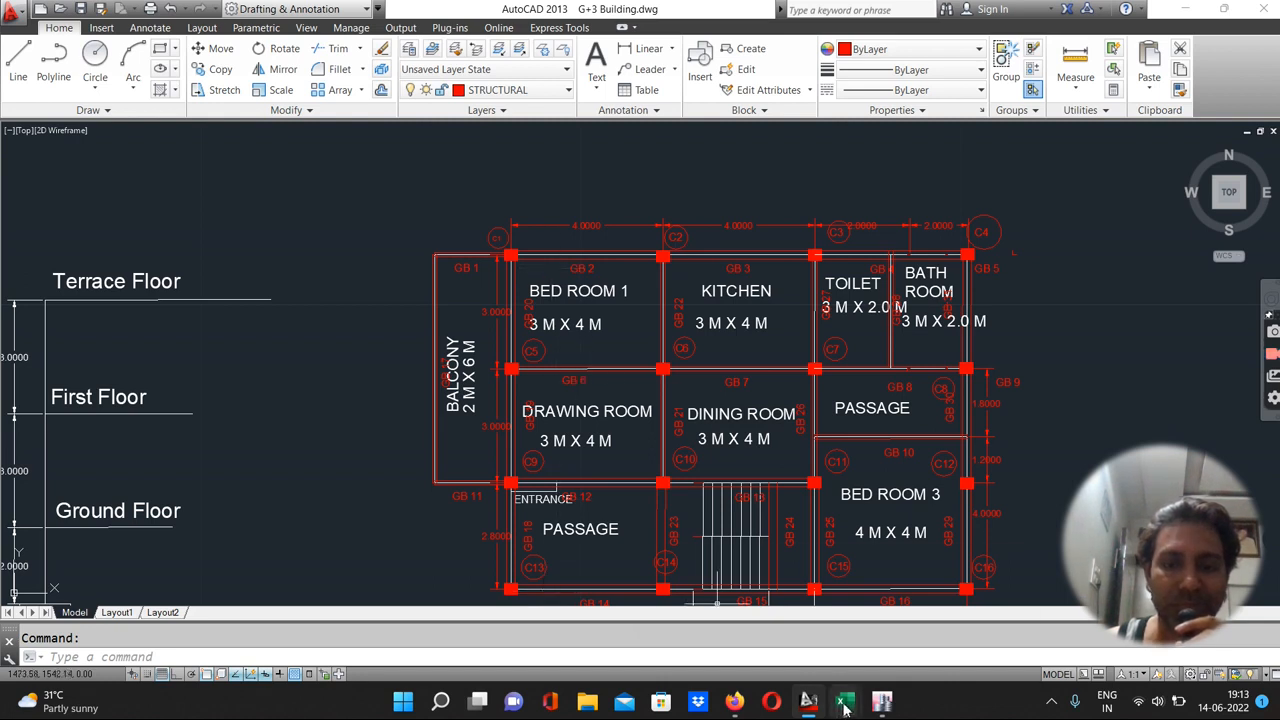
click(881, 700)
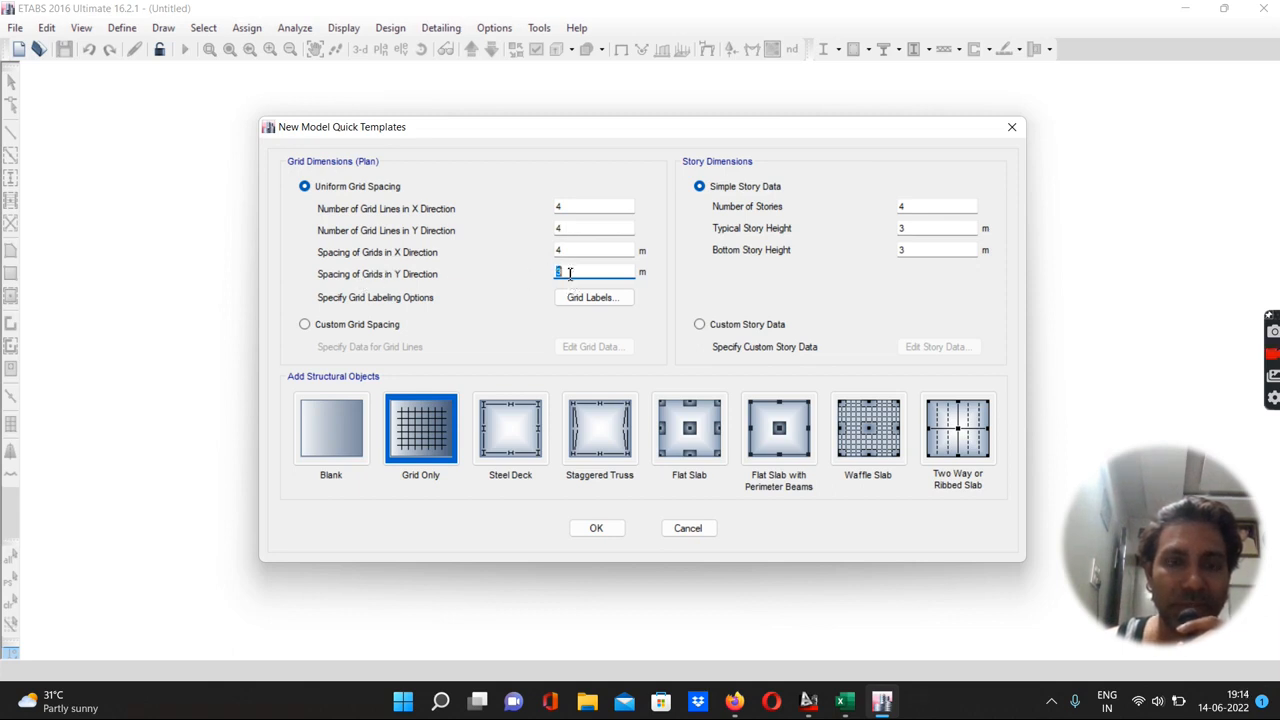
Switch to custom grid spacing, show grid data as spacing, and set the first Y grid spacing to 2.8 m
click(305, 326)
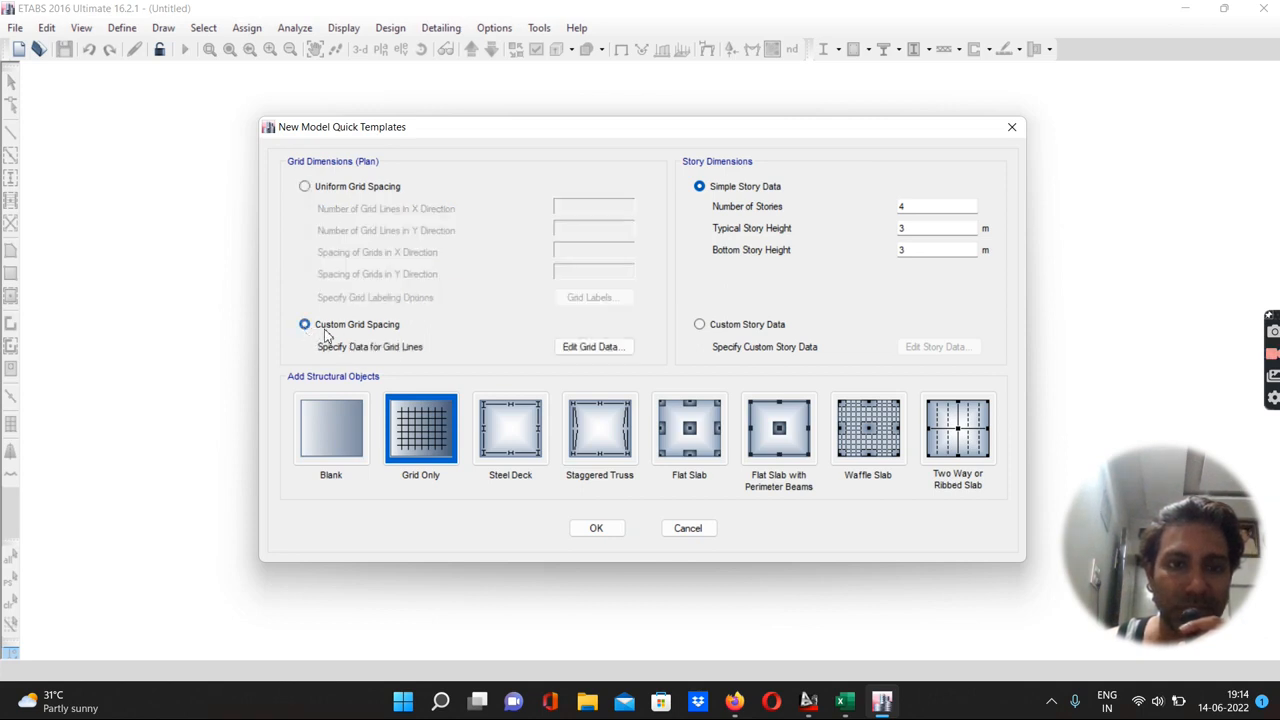
click(591, 347)
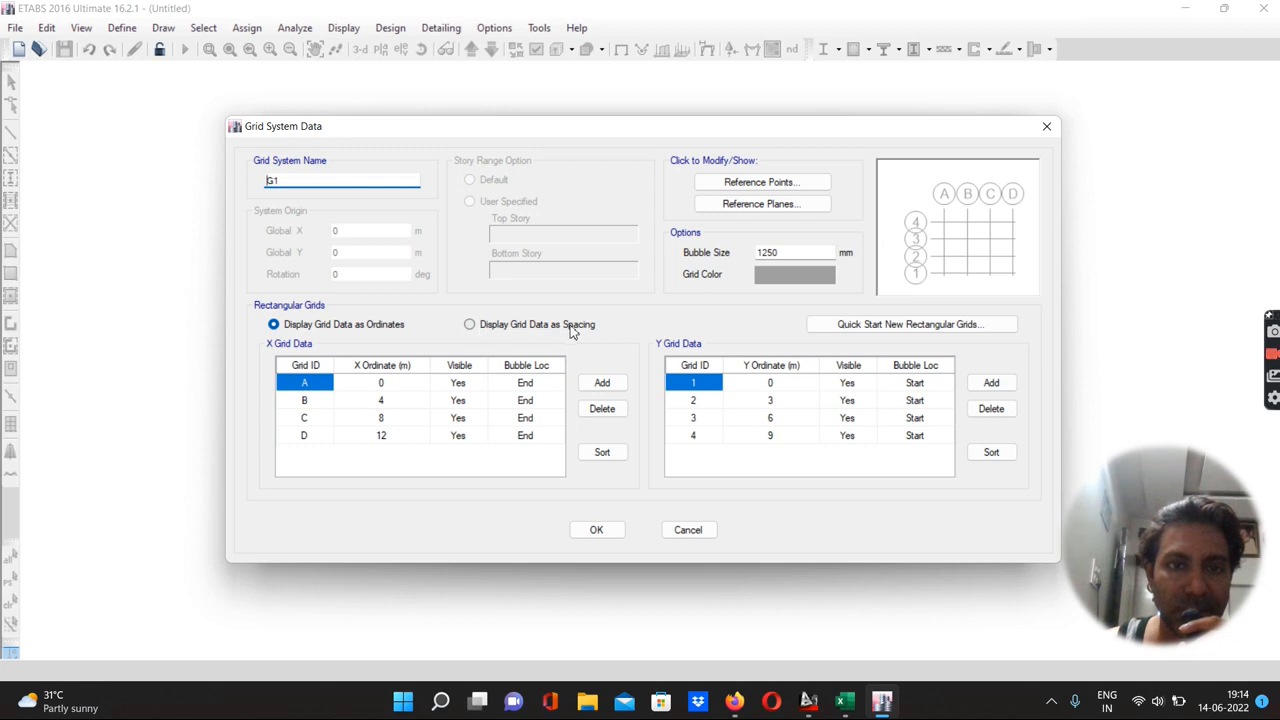
click(470, 325)
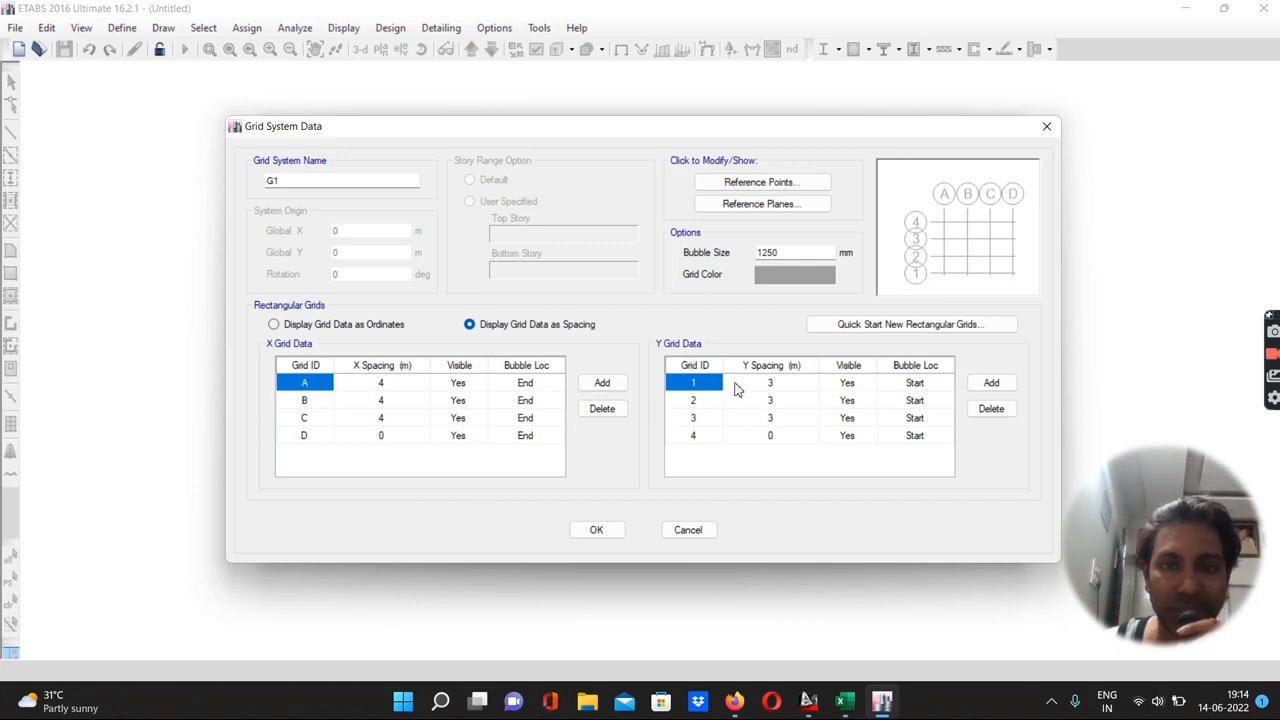
click(771, 386)
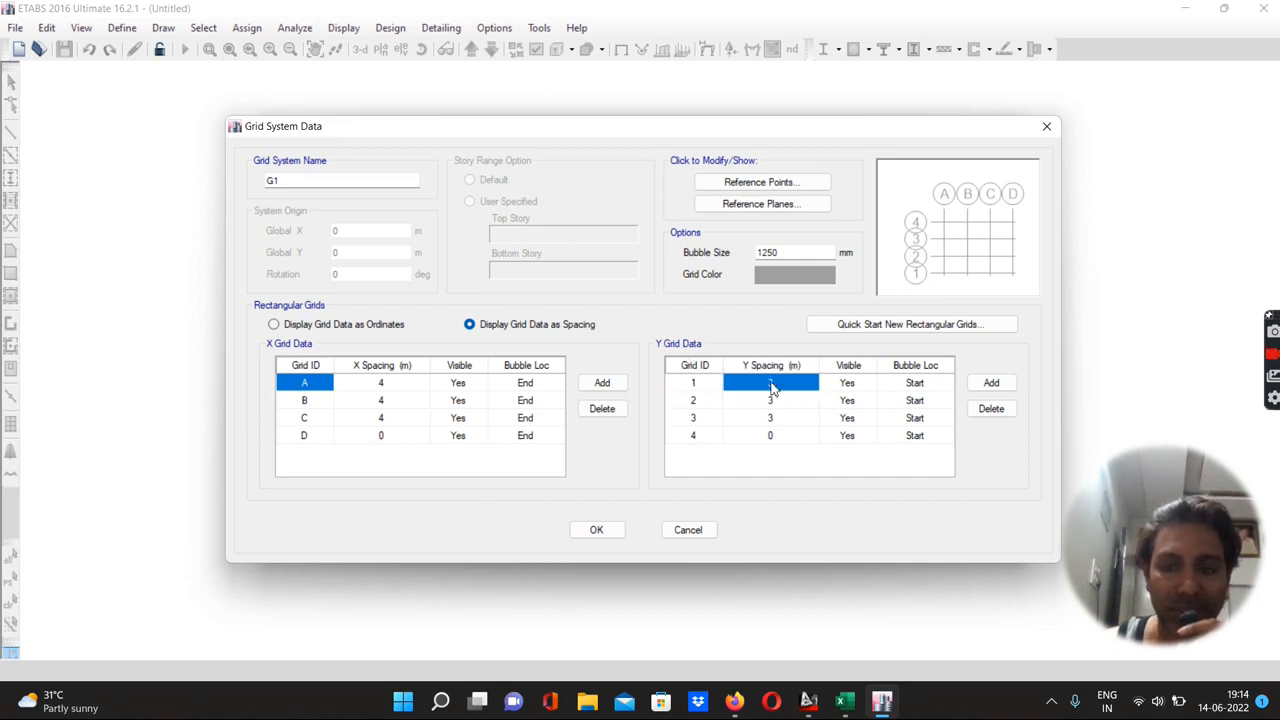
text(2.8)
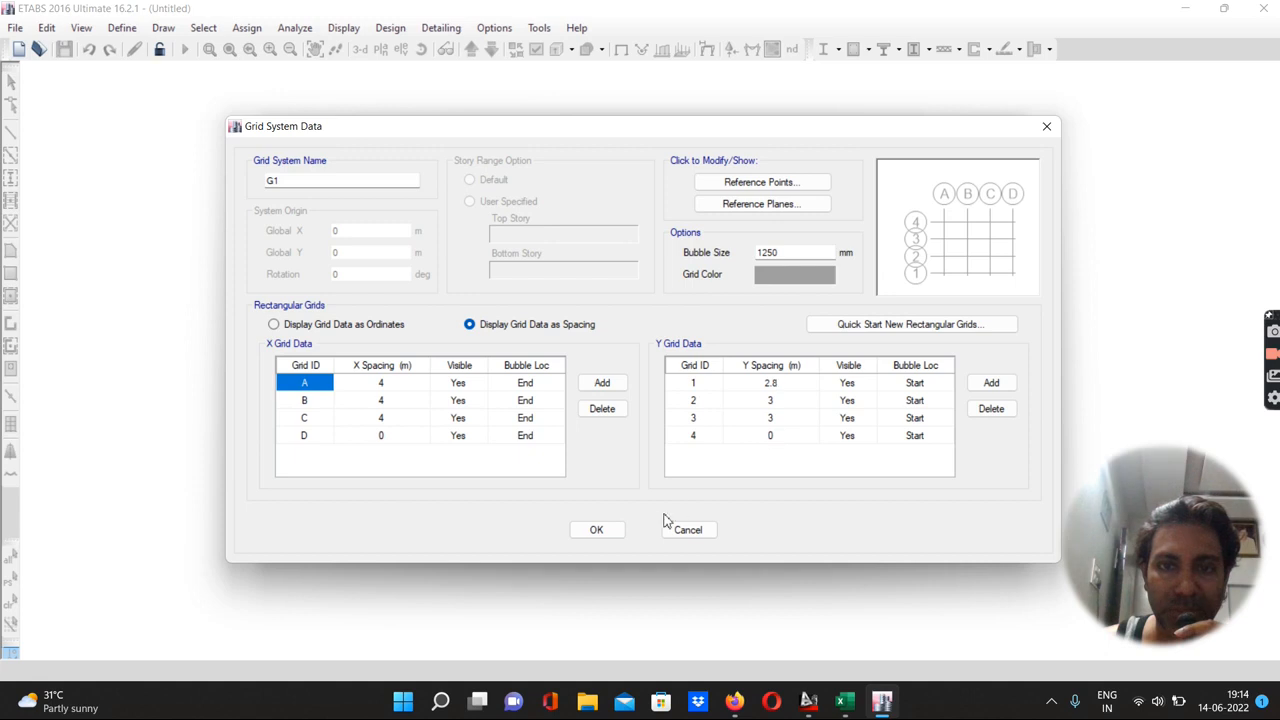
click(597, 531)
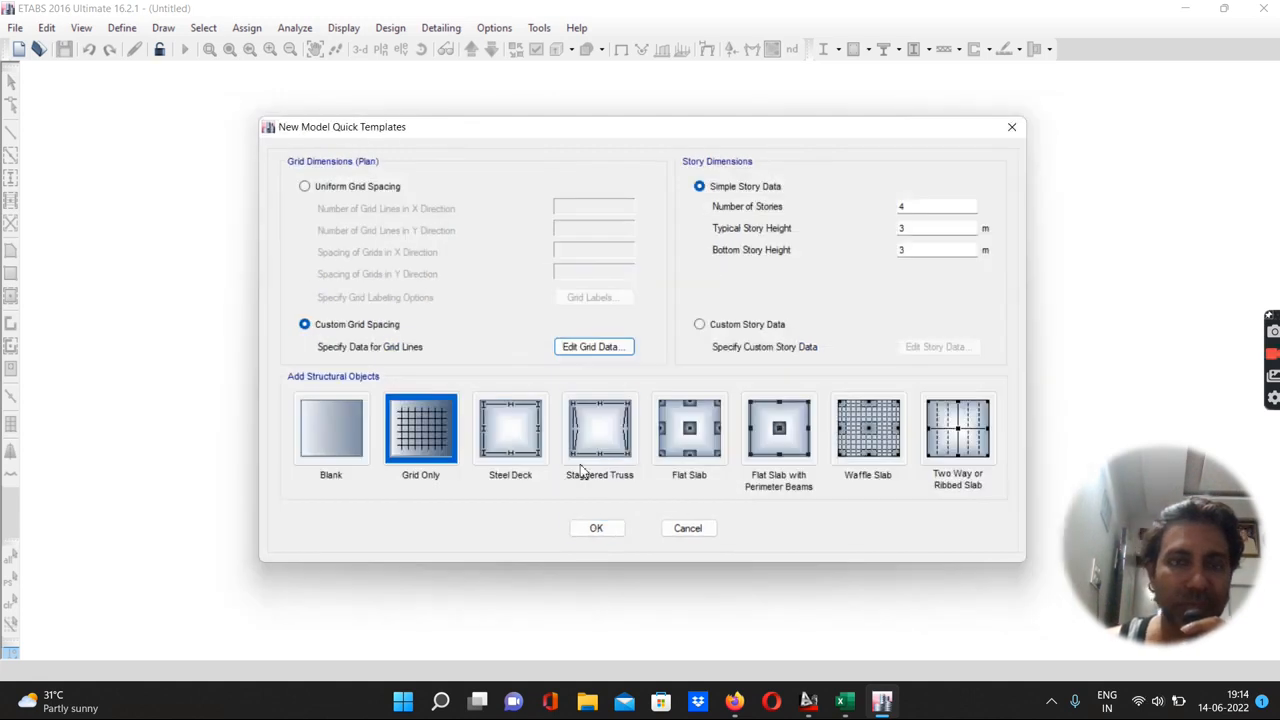
Set the number of stories to 5 and the bottom story height to 1.5 m
double_click(903, 207)
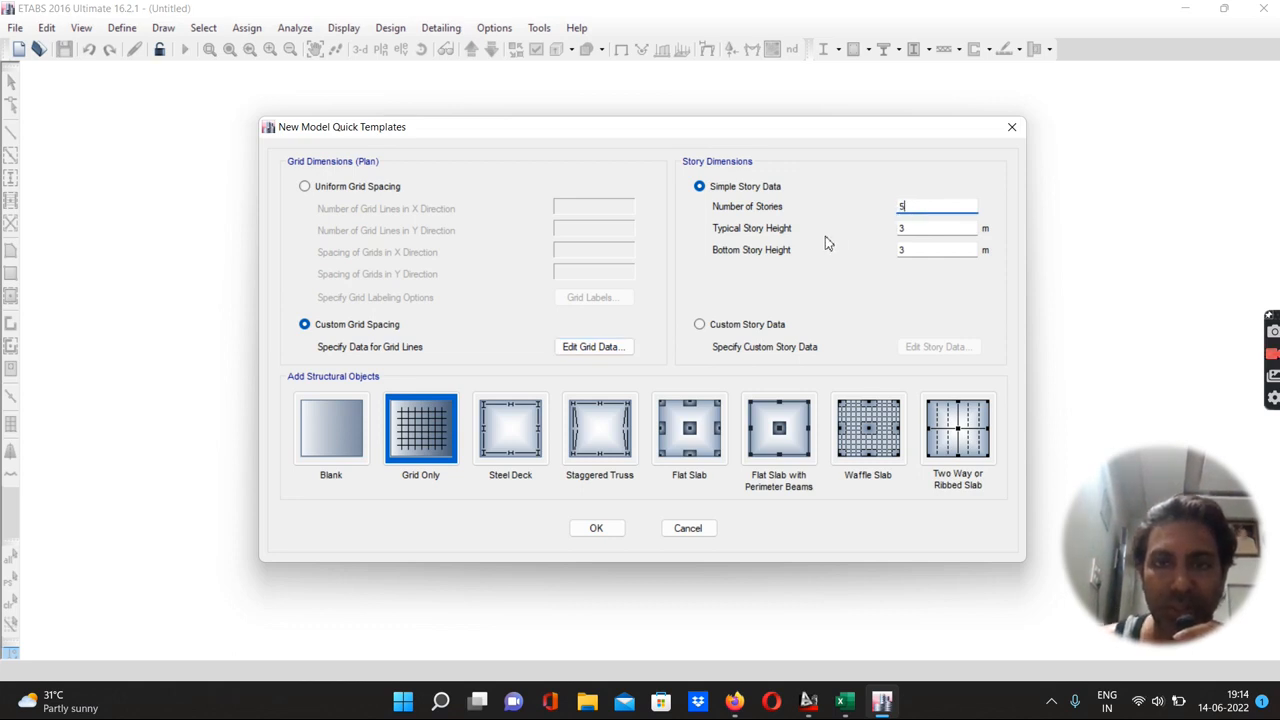
double_click(911, 250)
text(1.5)
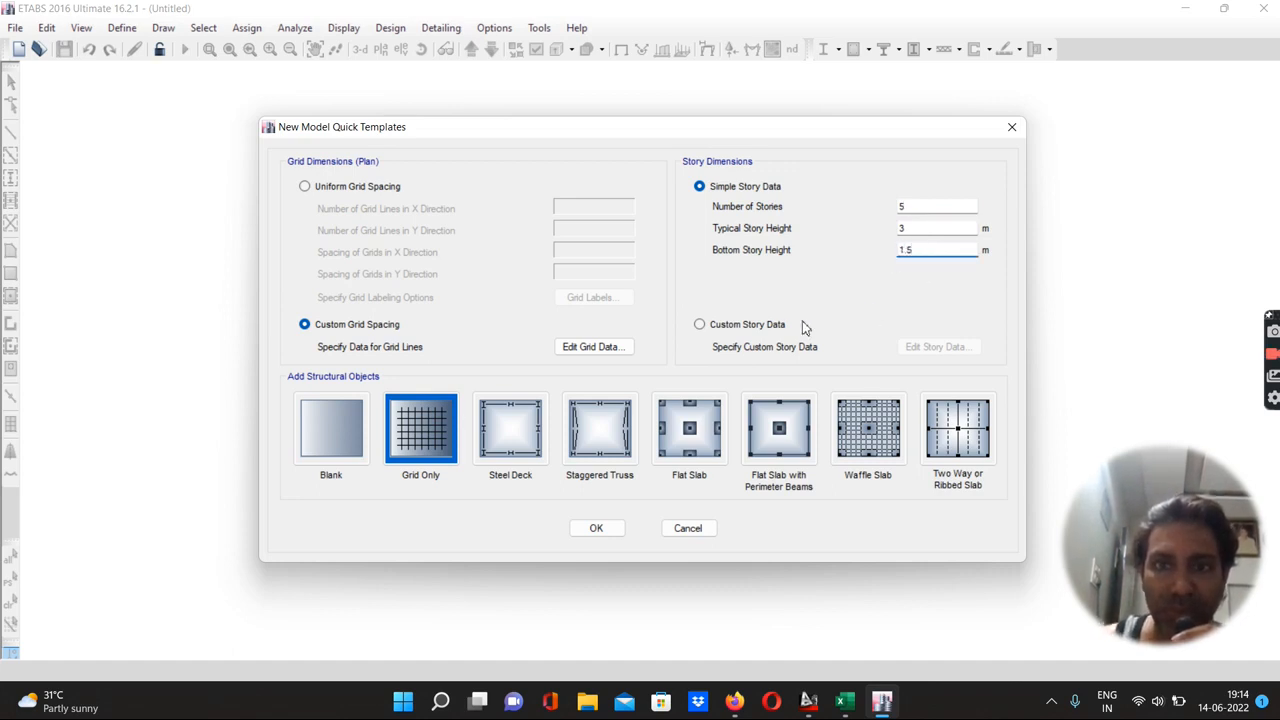
Switch to custom story data and rename the base level to Footing
click(700, 324)
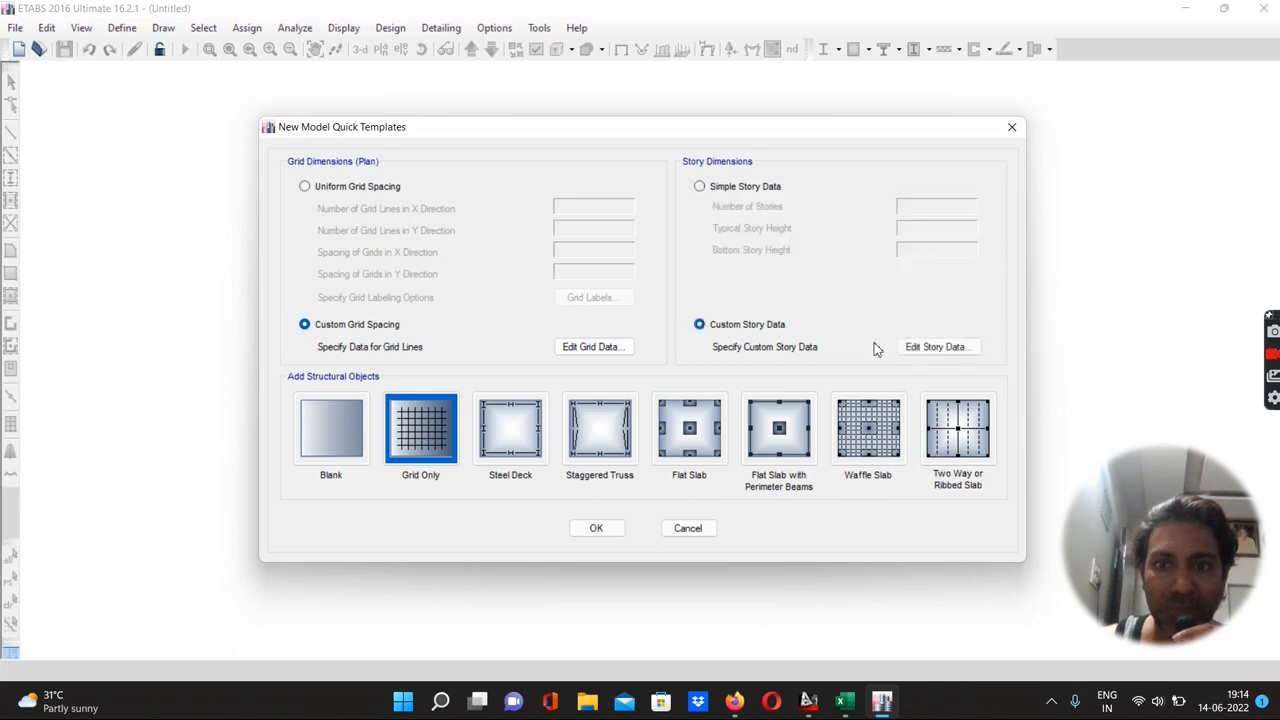
click(923, 348)
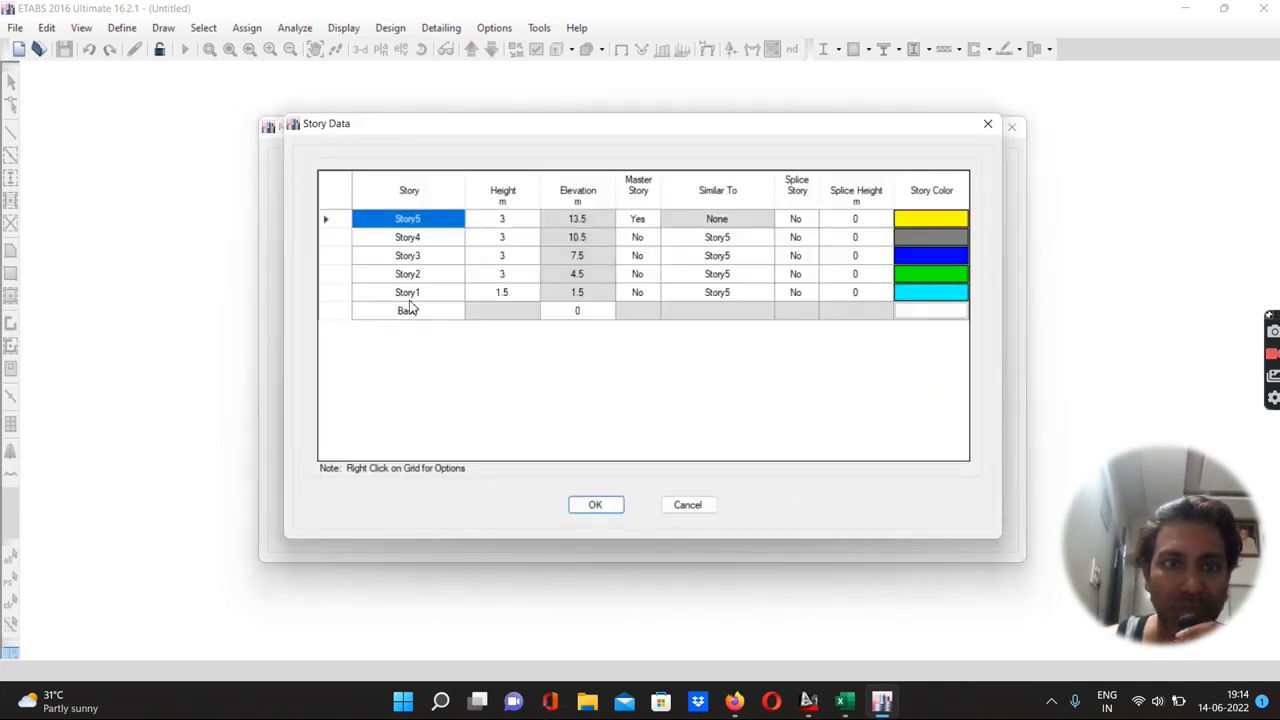
double_click(409, 311)
text(Footing)
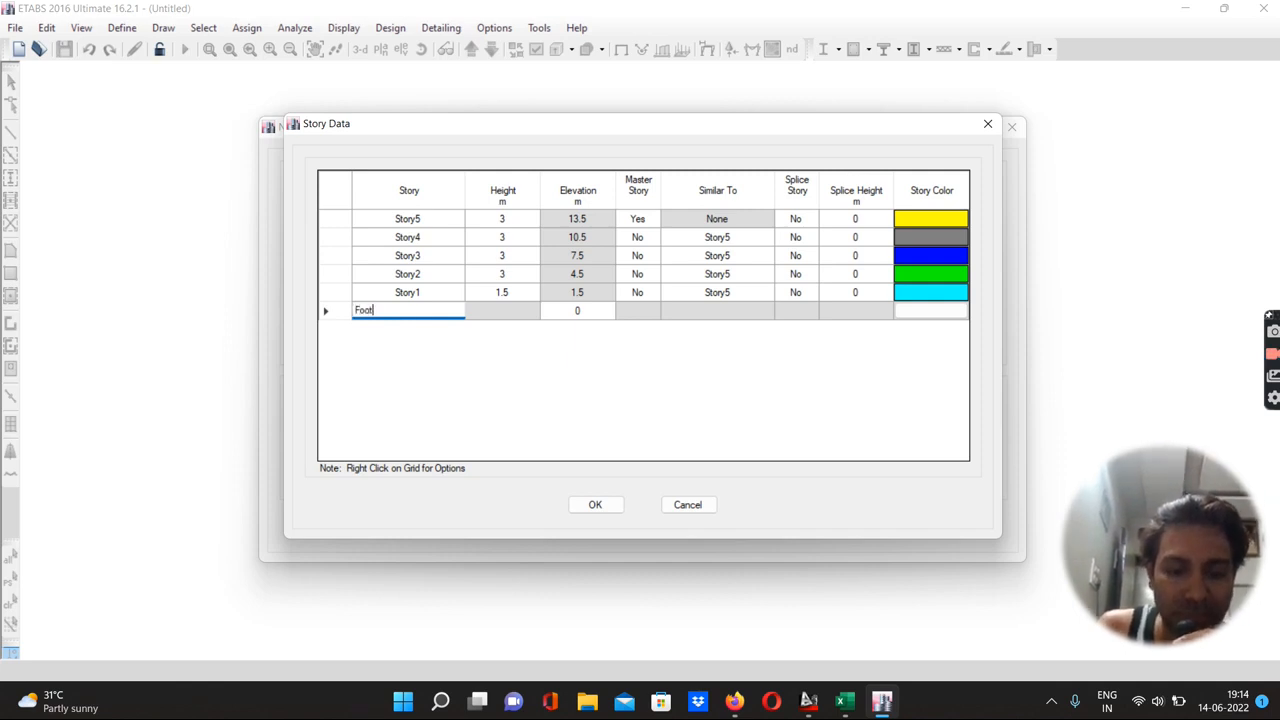
Rename Story1 as G.F. and Story2 as F.F. in the story table
double_click(414, 294)
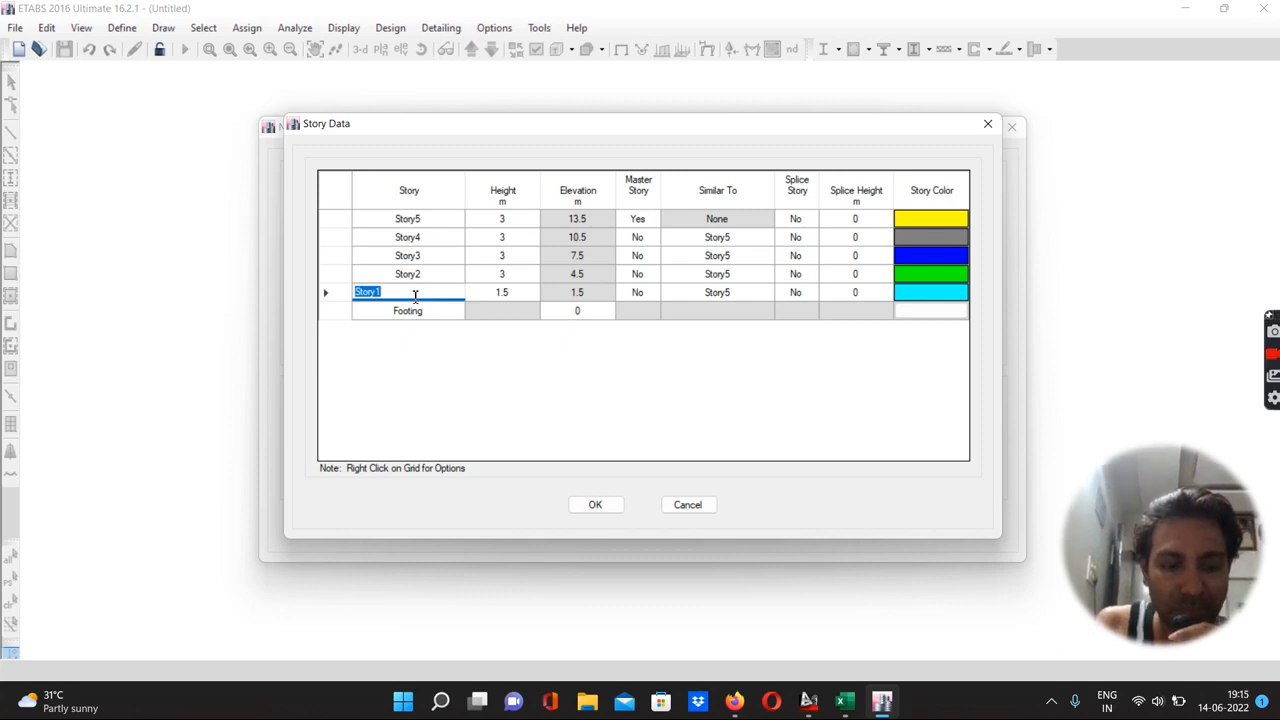
text(G.F.)
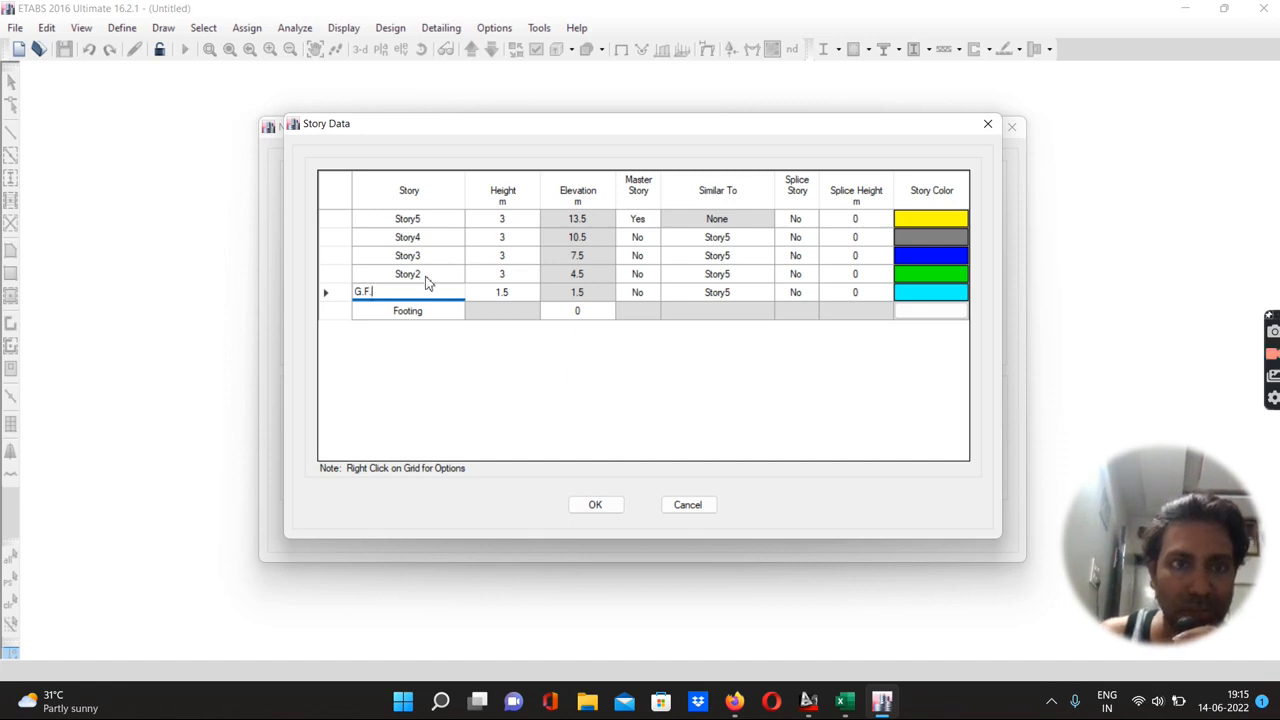
click(427, 275)
text(F)
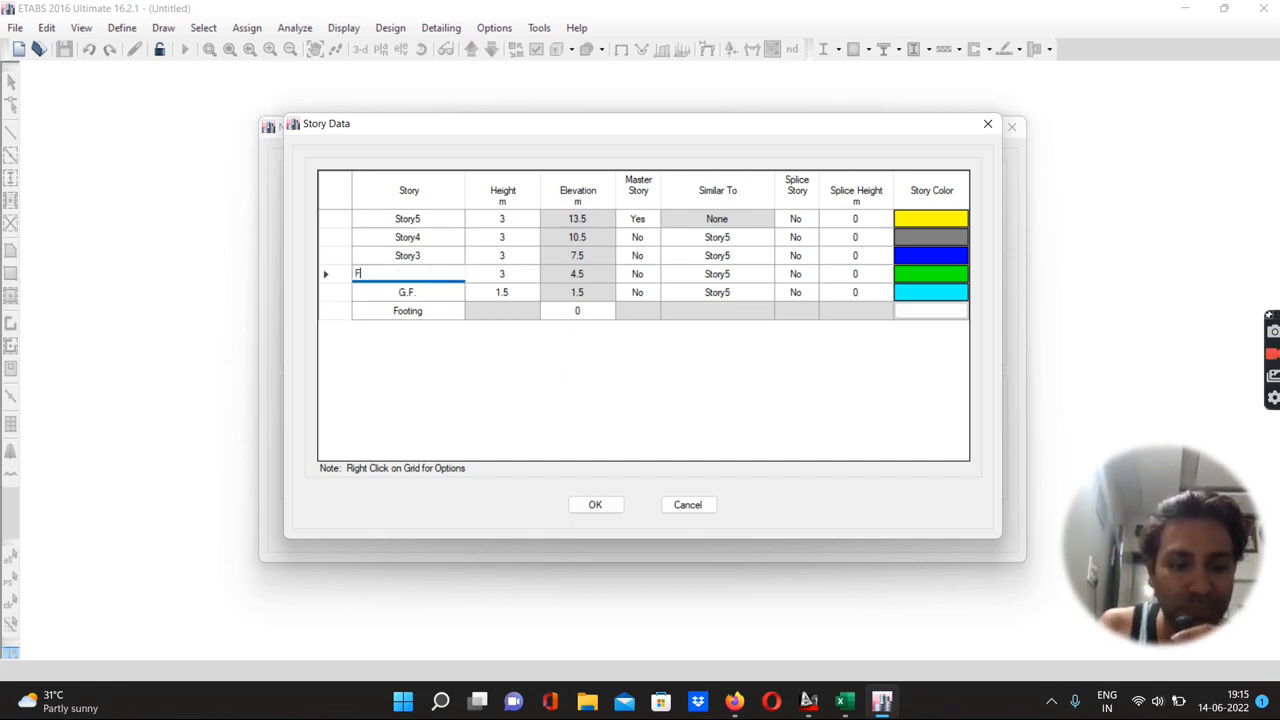
text(.F.)
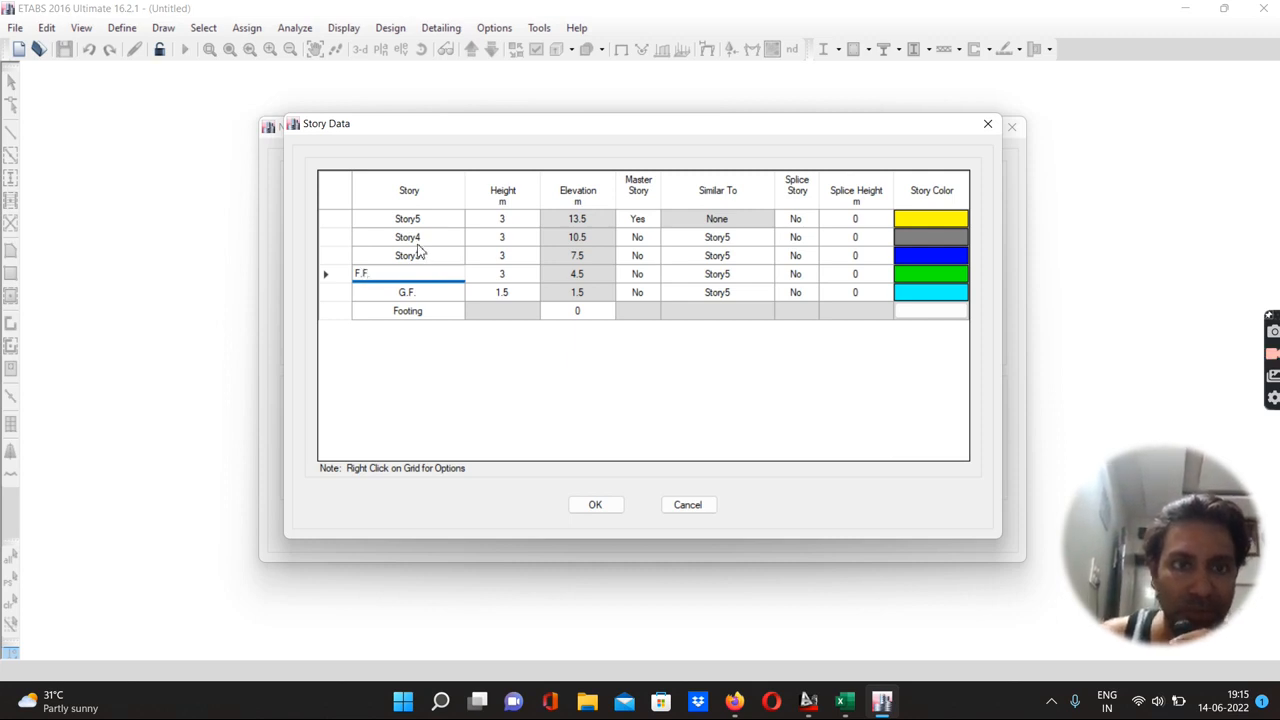
Rename Story3 as Terrace and Story4 as W/T Bottom
click(418, 255)
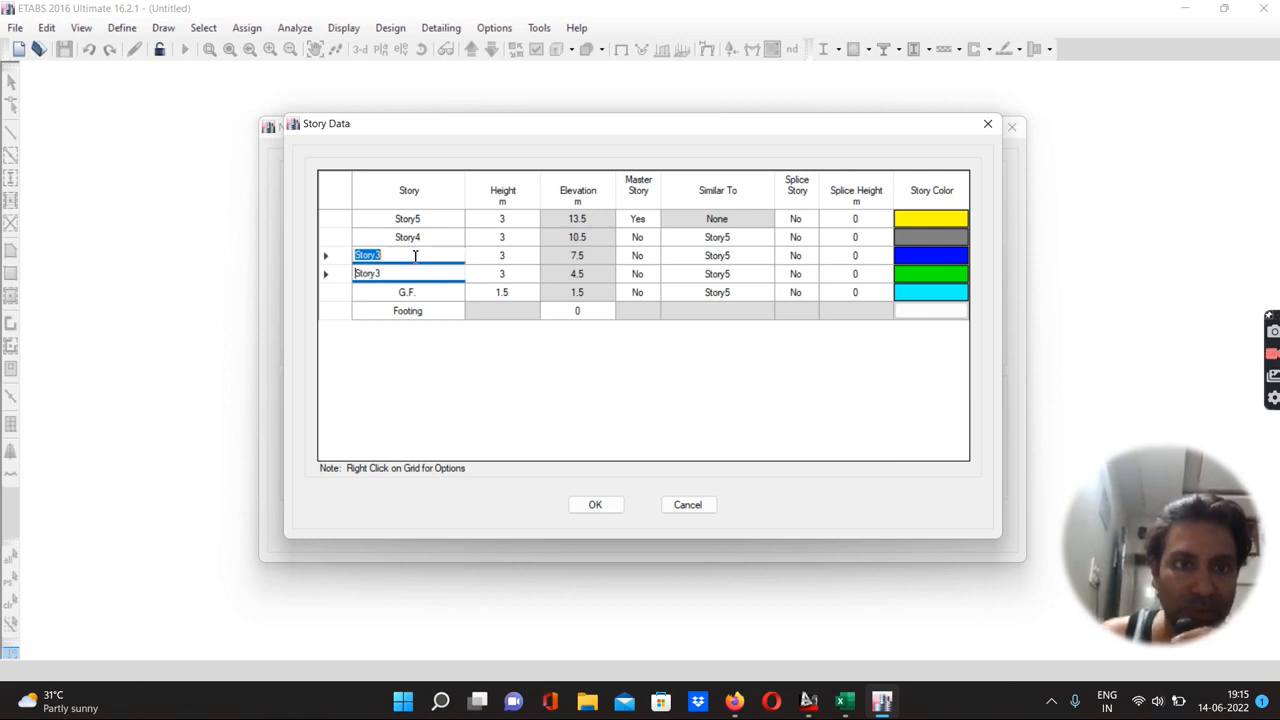
text(Terrace)
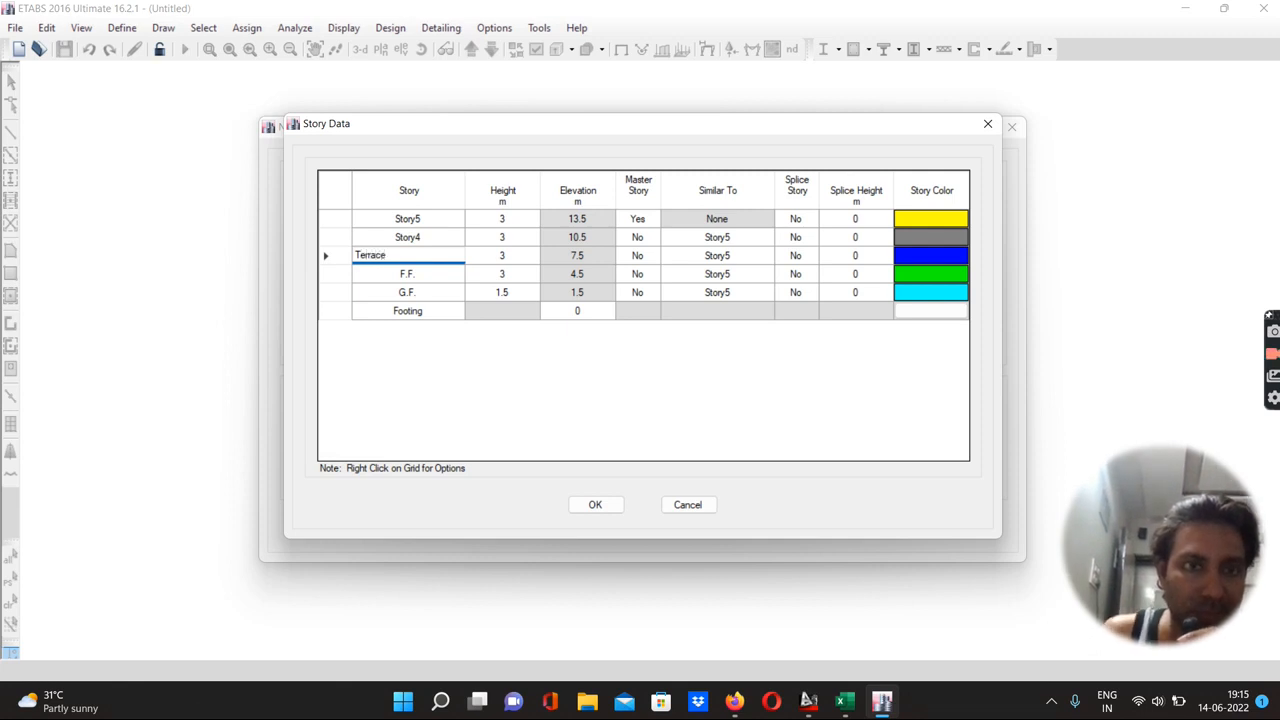
click(412, 237)
text(W/T Botto)
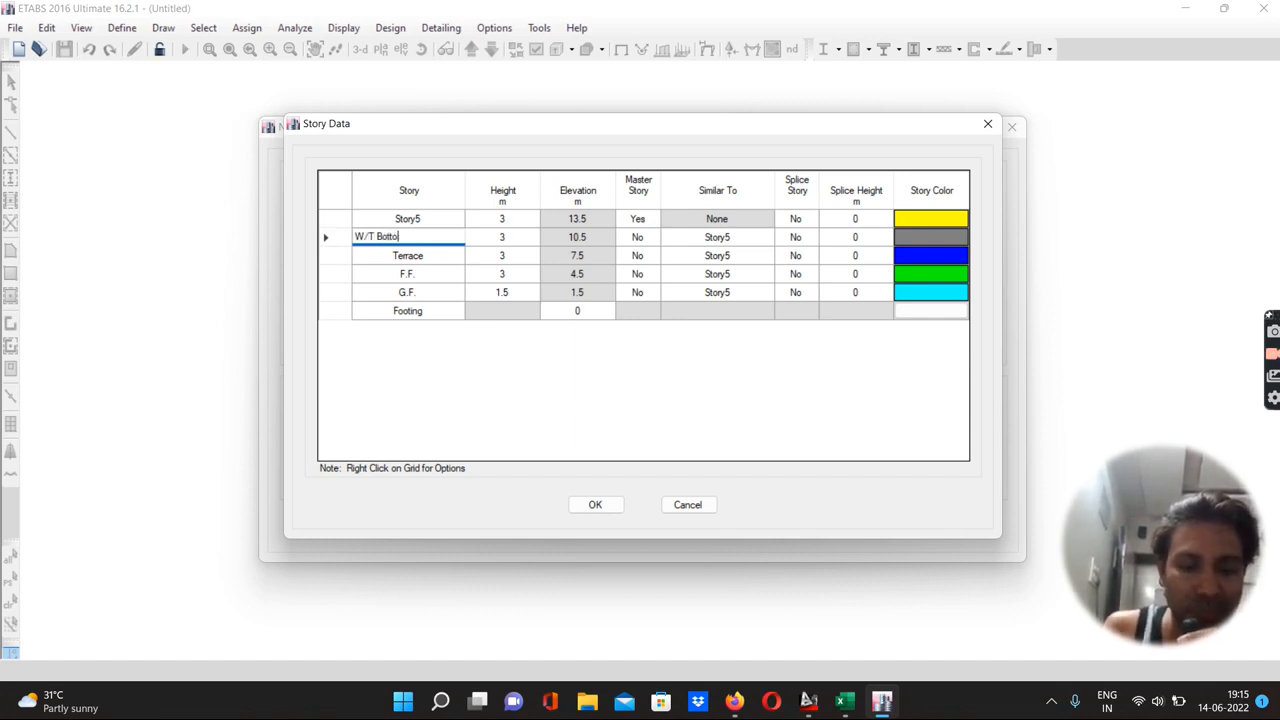
text(m)
Rename Story5 as W/T Top
click(410, 219)
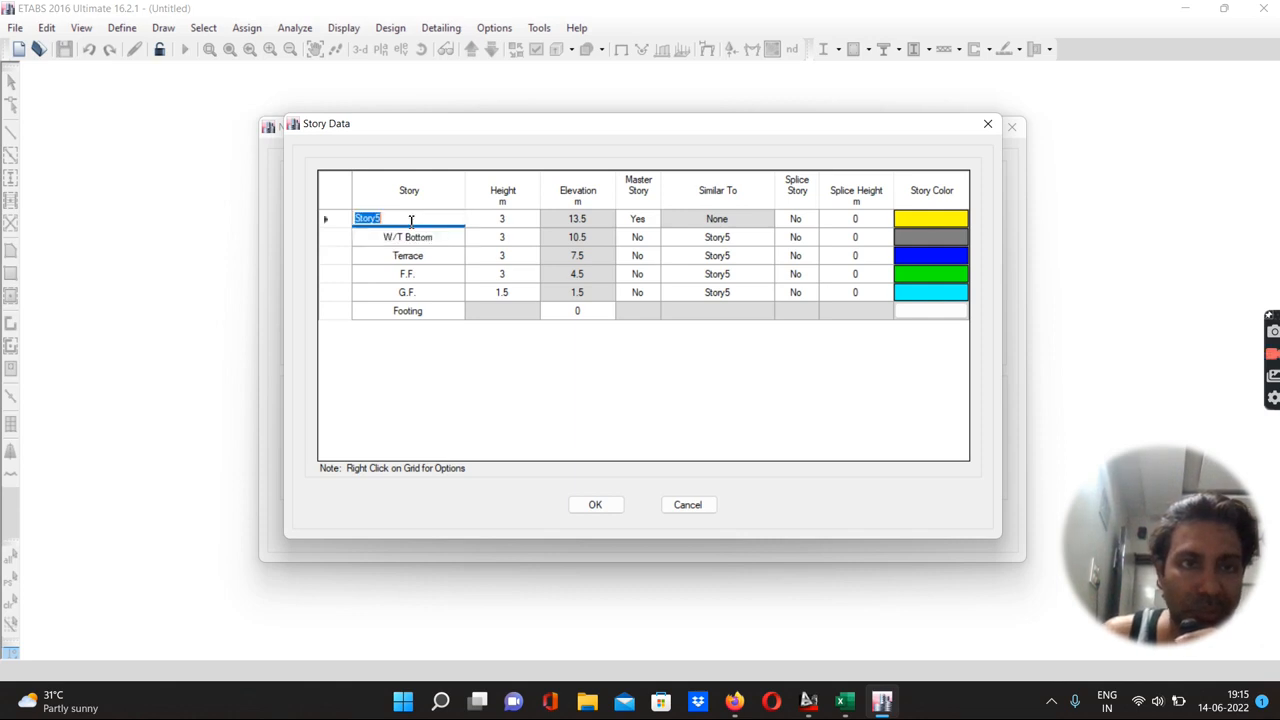
text(W/)
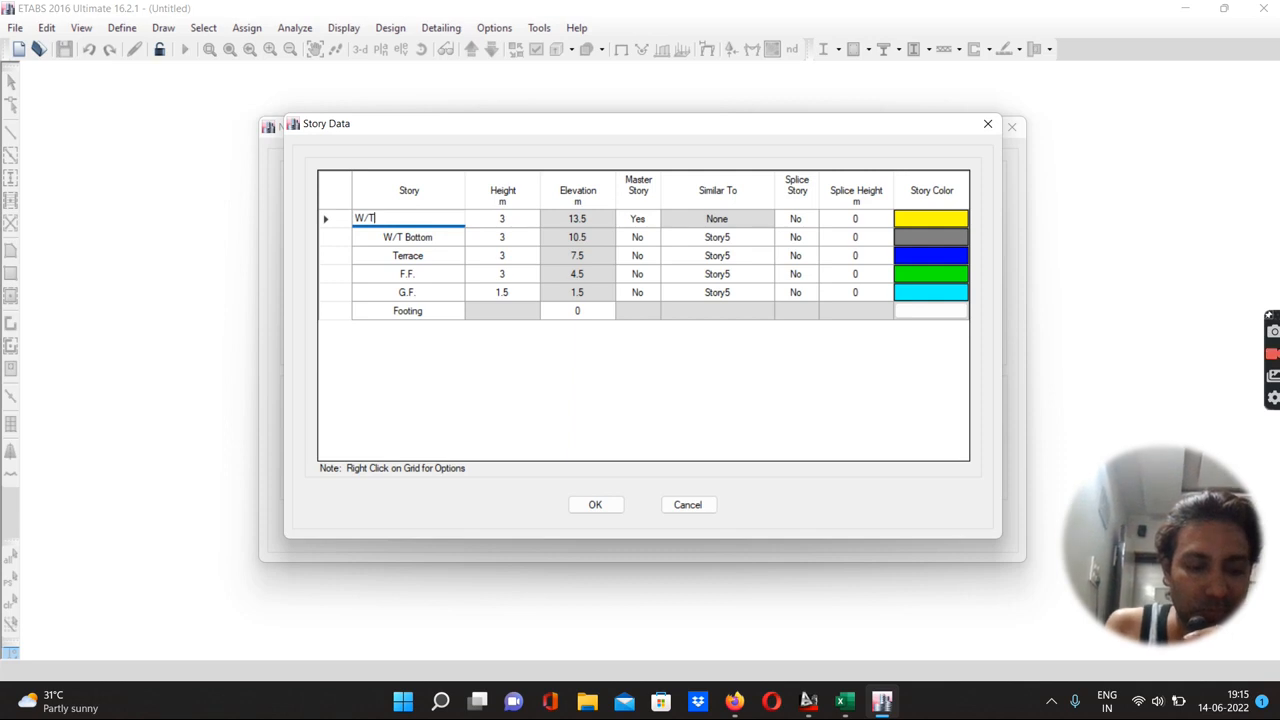
text(Top)
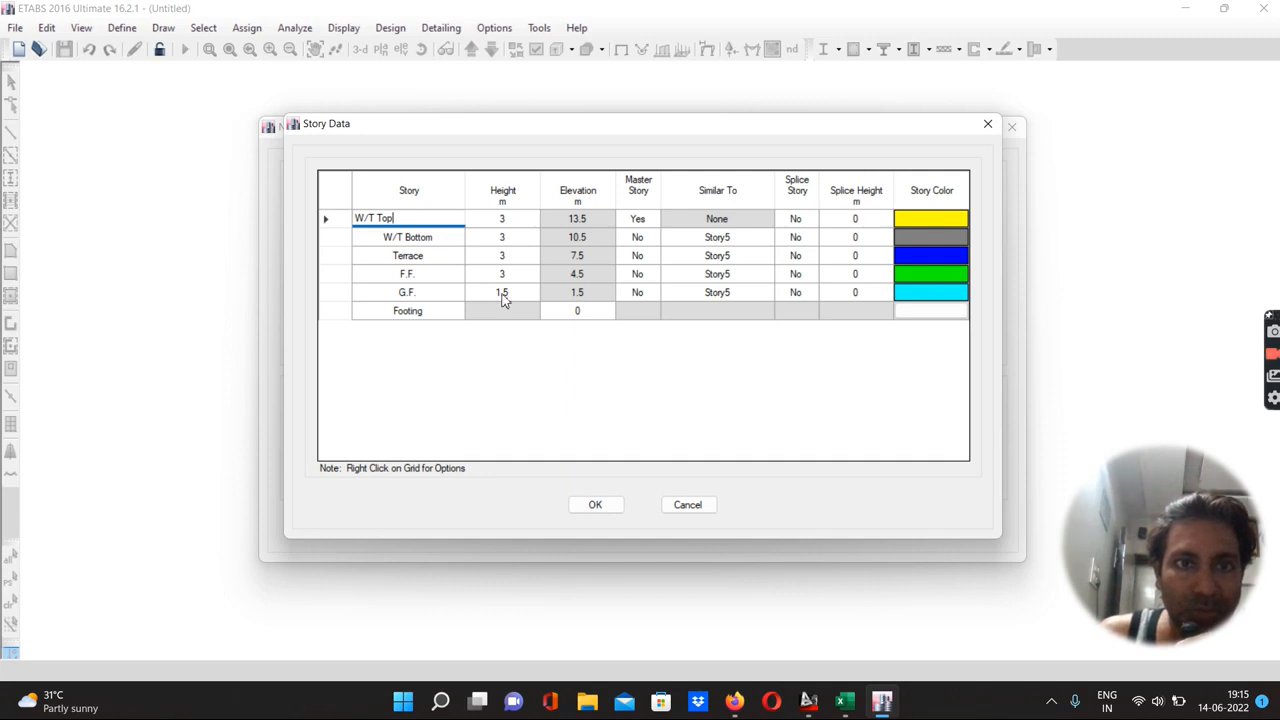
Set the W/T Bottom story height to 2.6 m and W/T Top to 1.5 m, then create the grid-only model
click(510, 240)
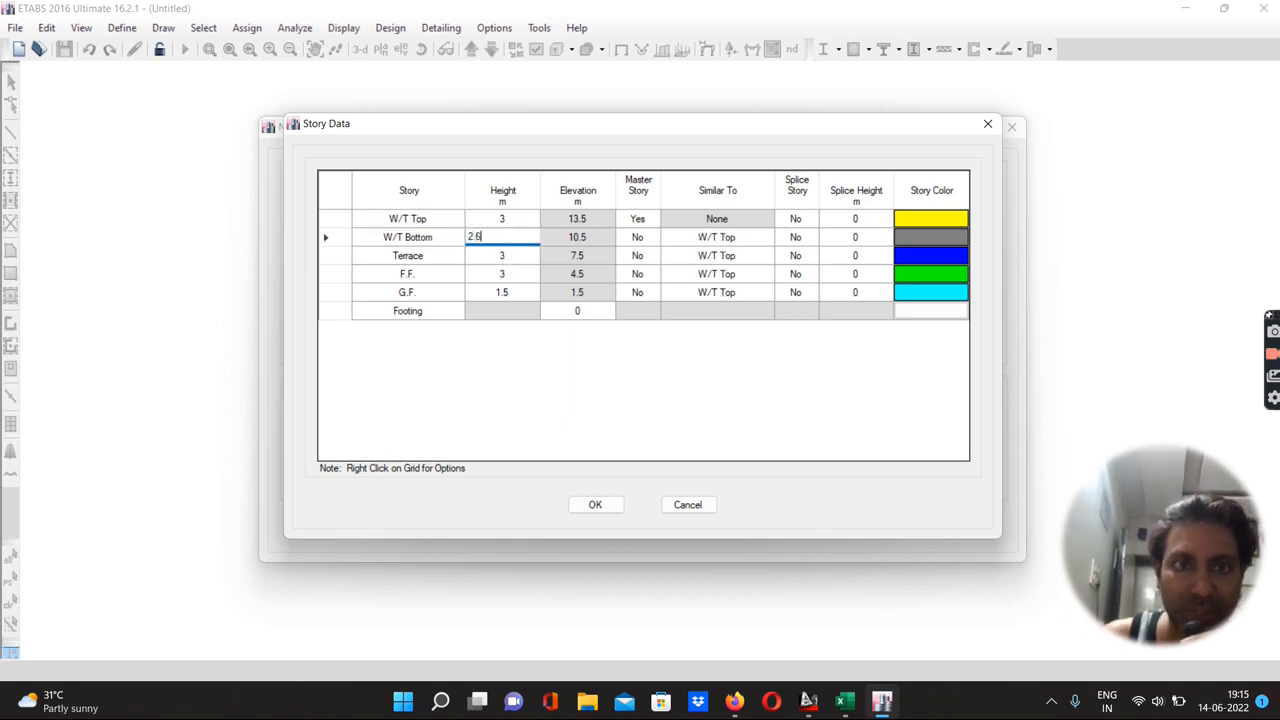
click(492, 218)
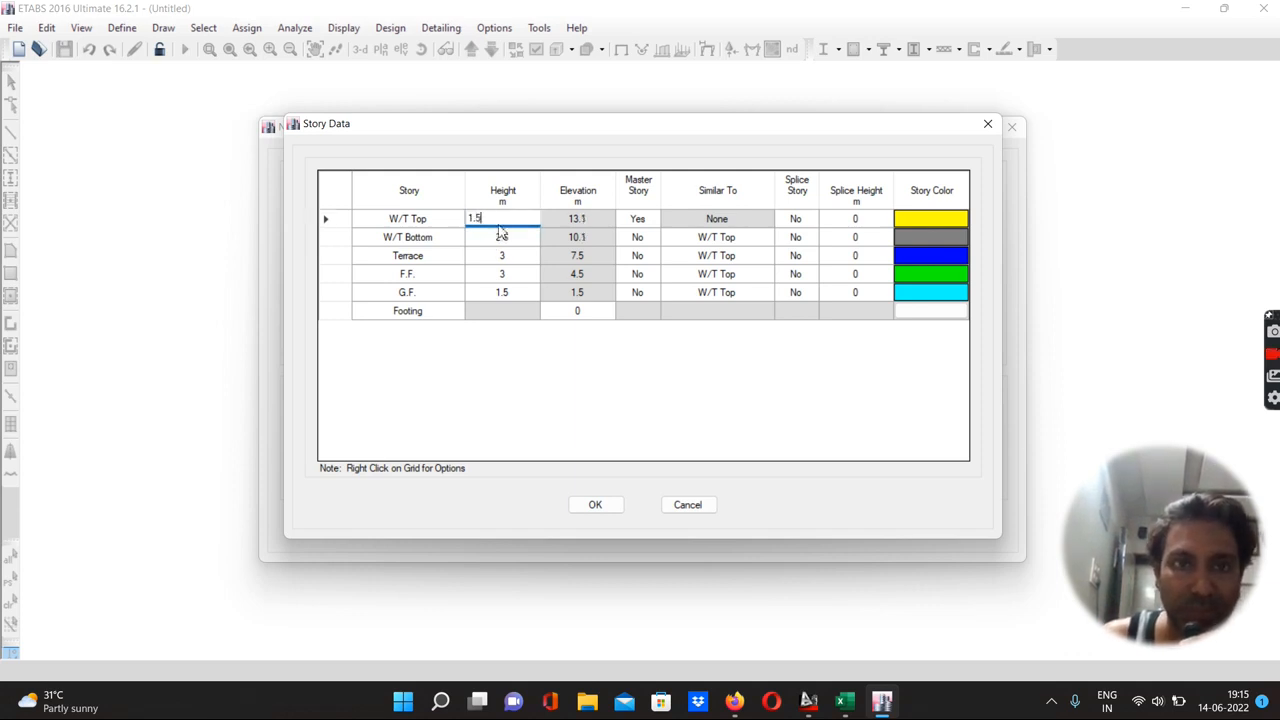
click(563, 312)
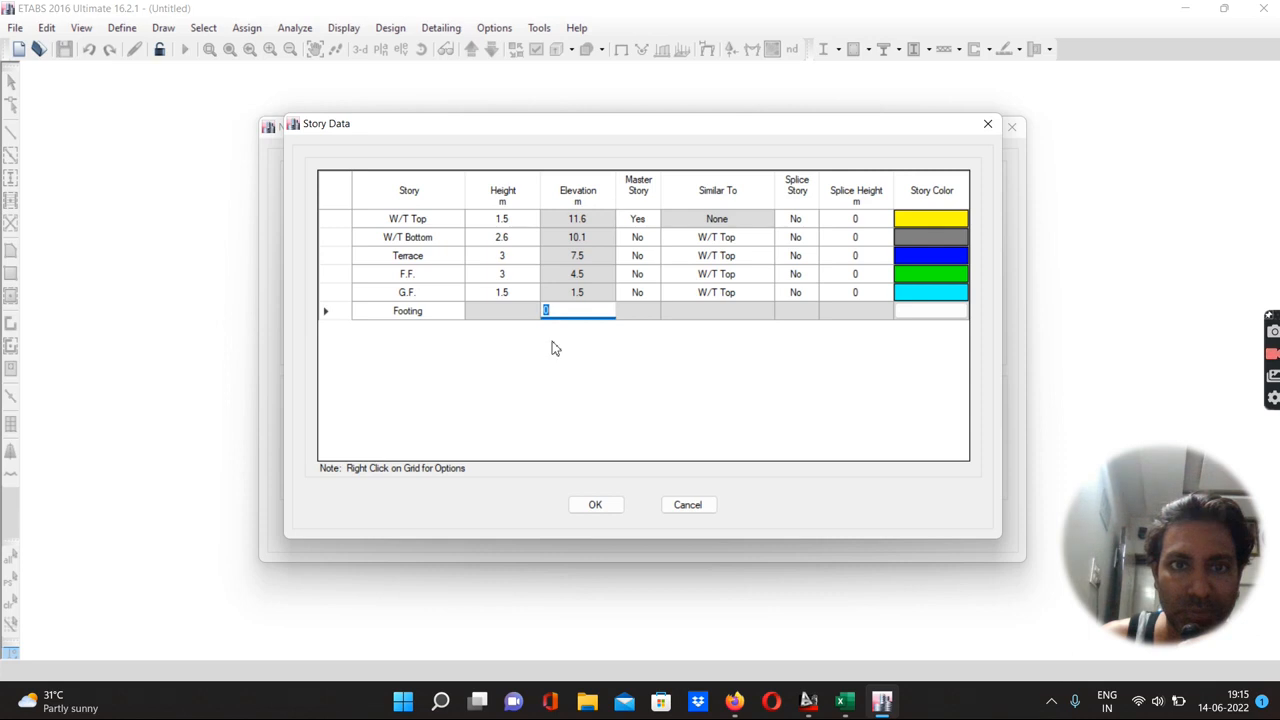
click(595, 506)
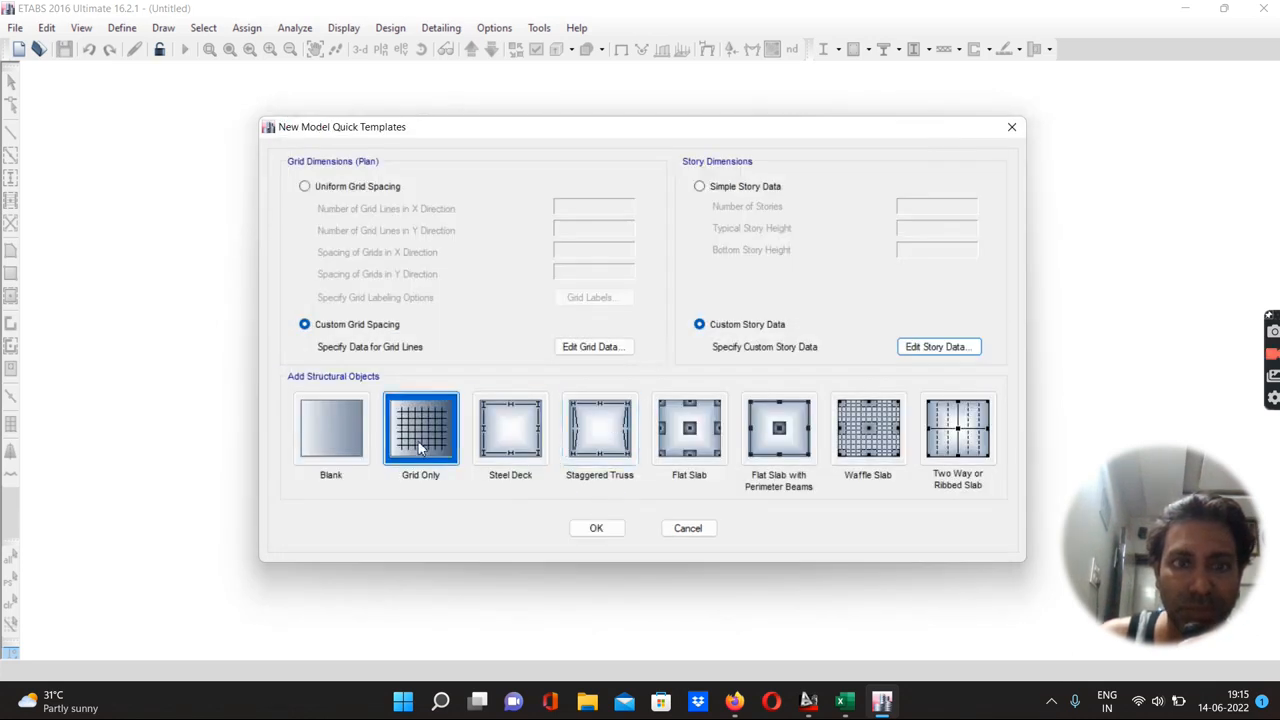
click(598, 528)
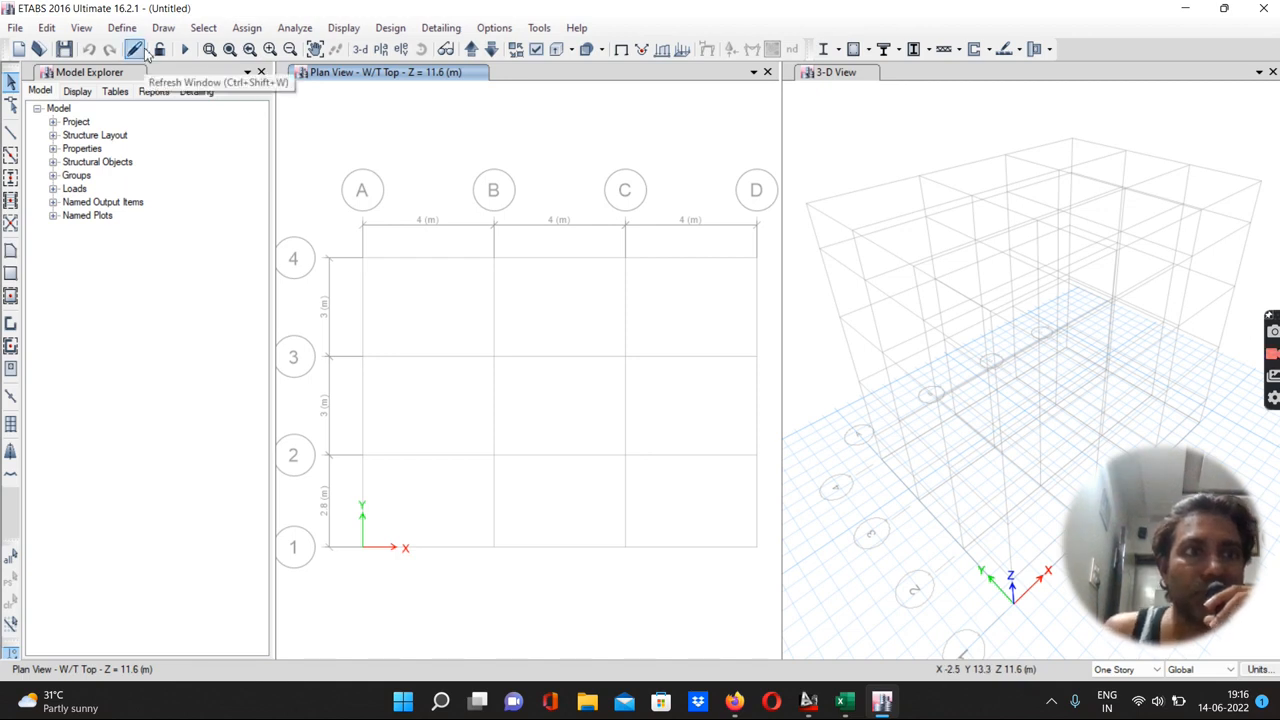
Add a new Indian concrete material of grade M20
click(122, 28)
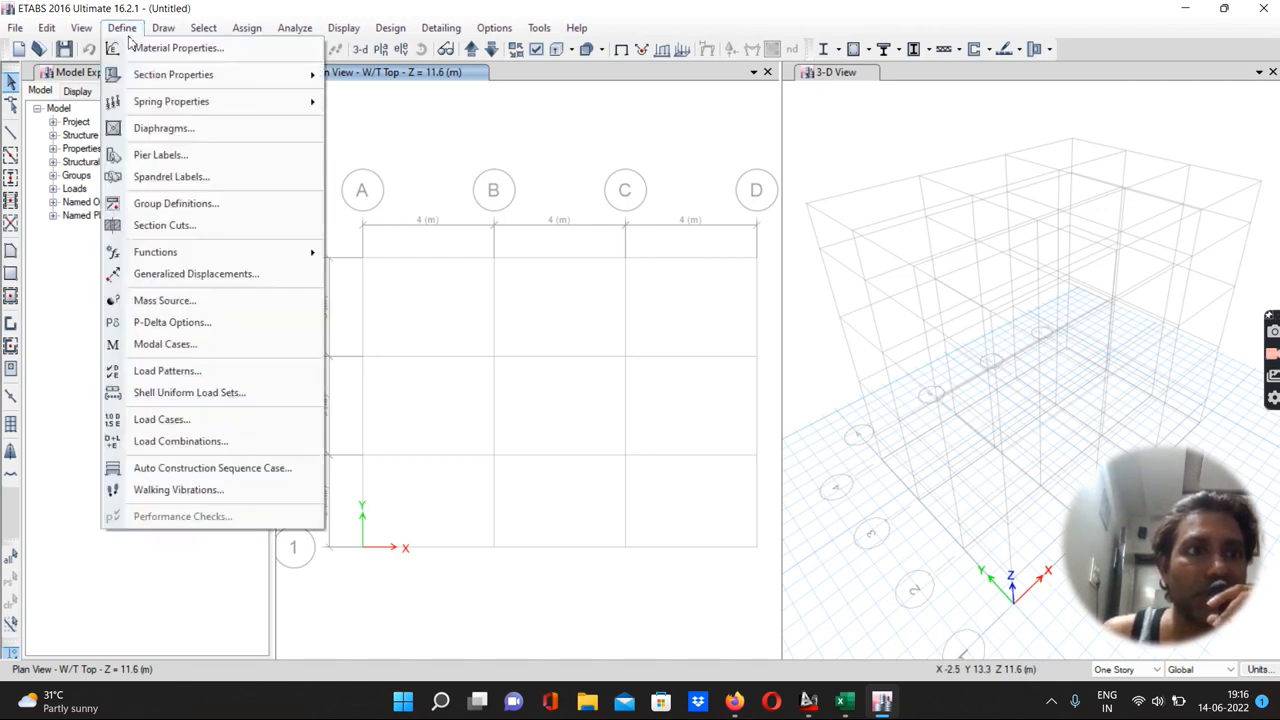
click(155, 55)
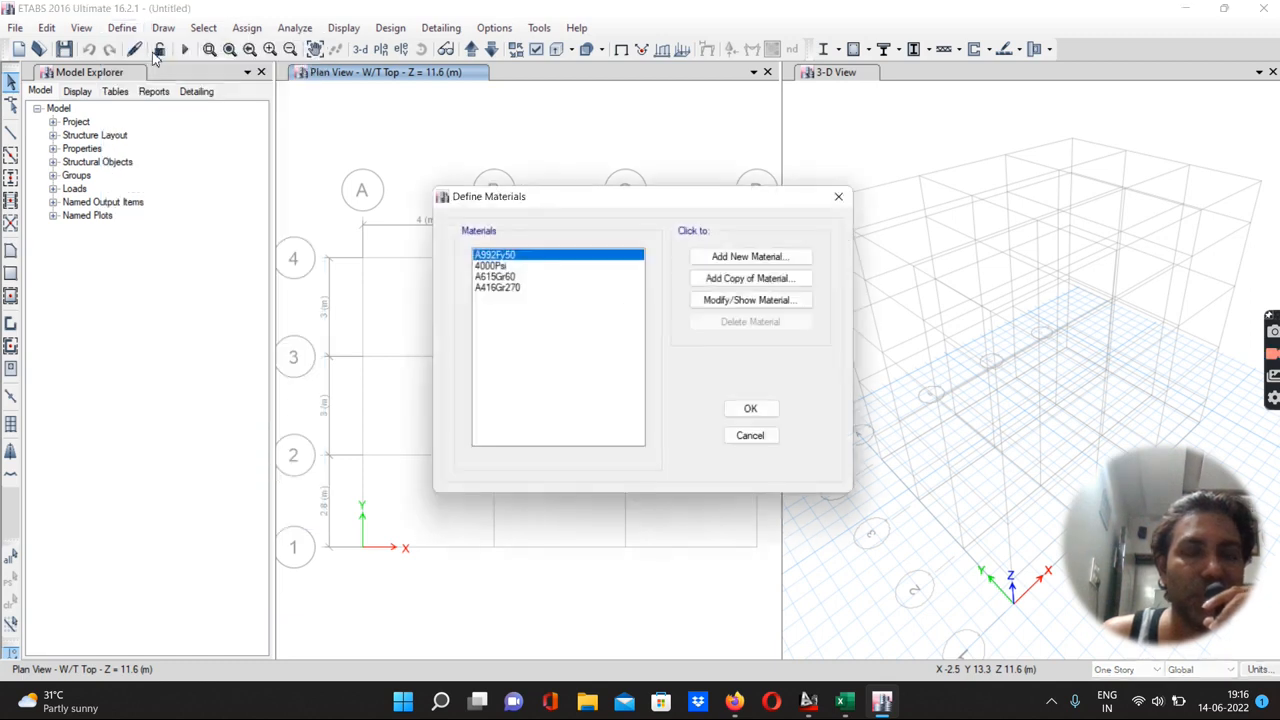
click(766, 259)
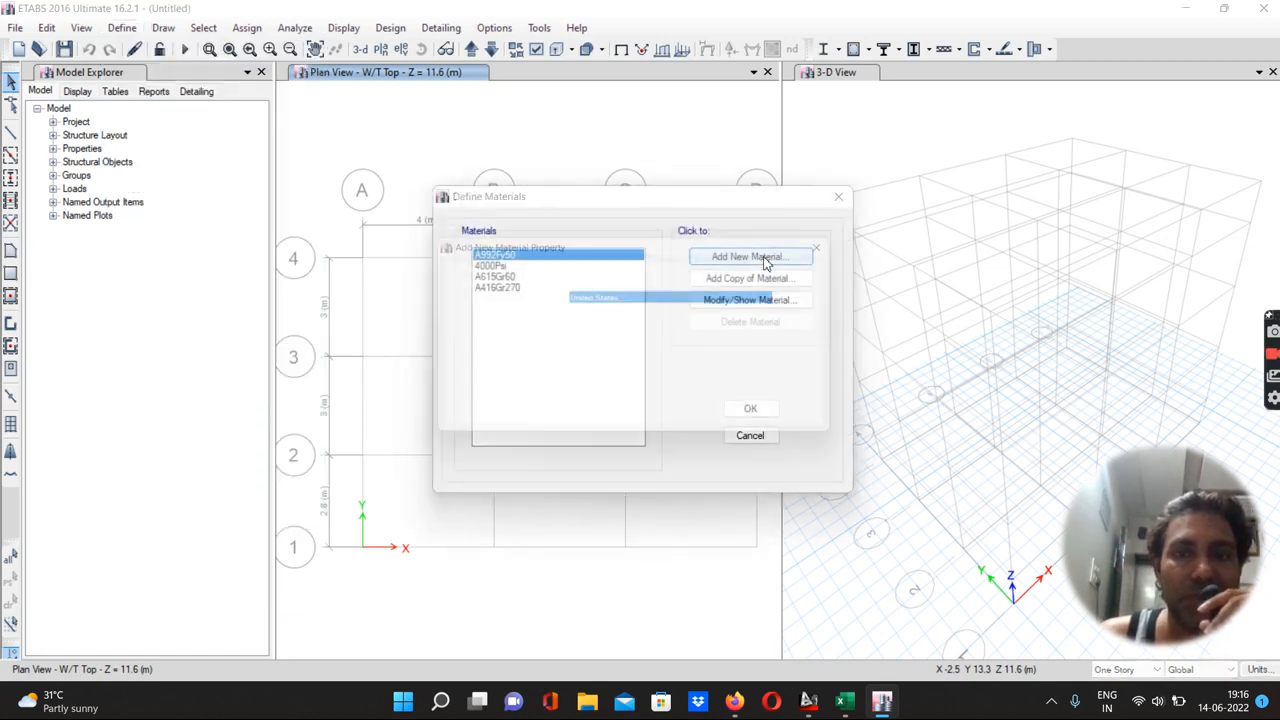
click(590, 302)
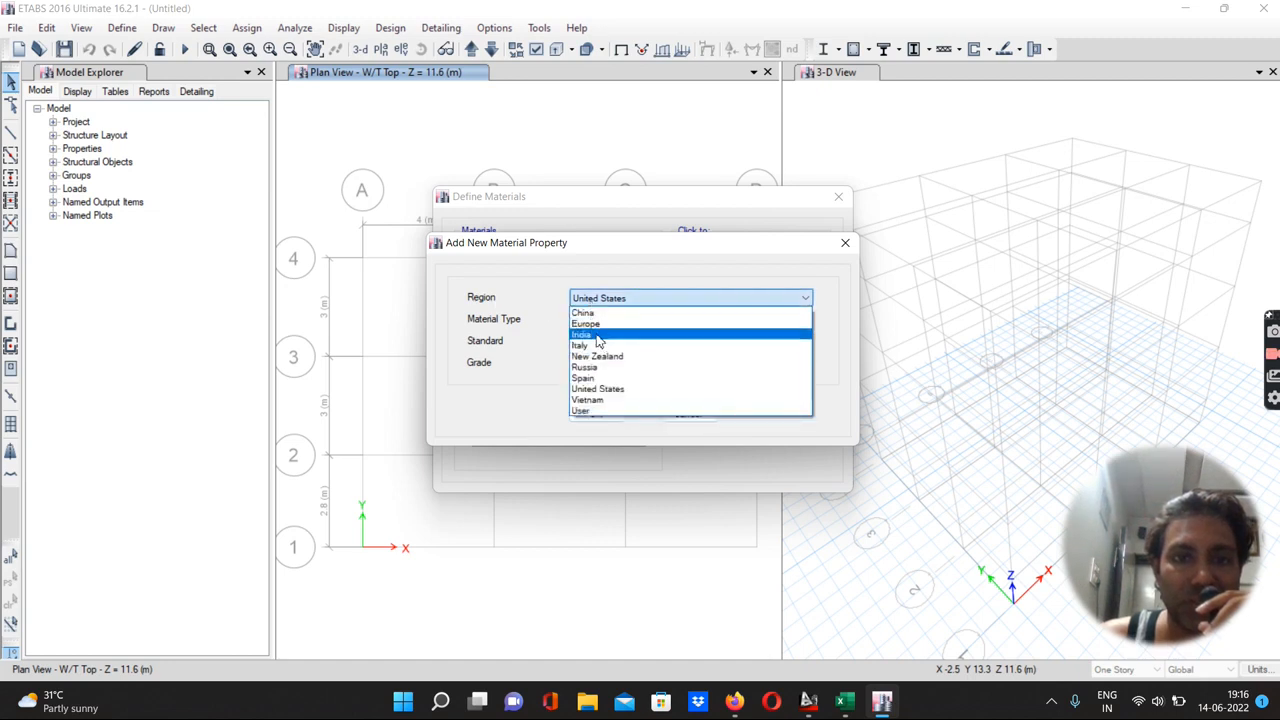
click(598, 341)
click(585, 321)
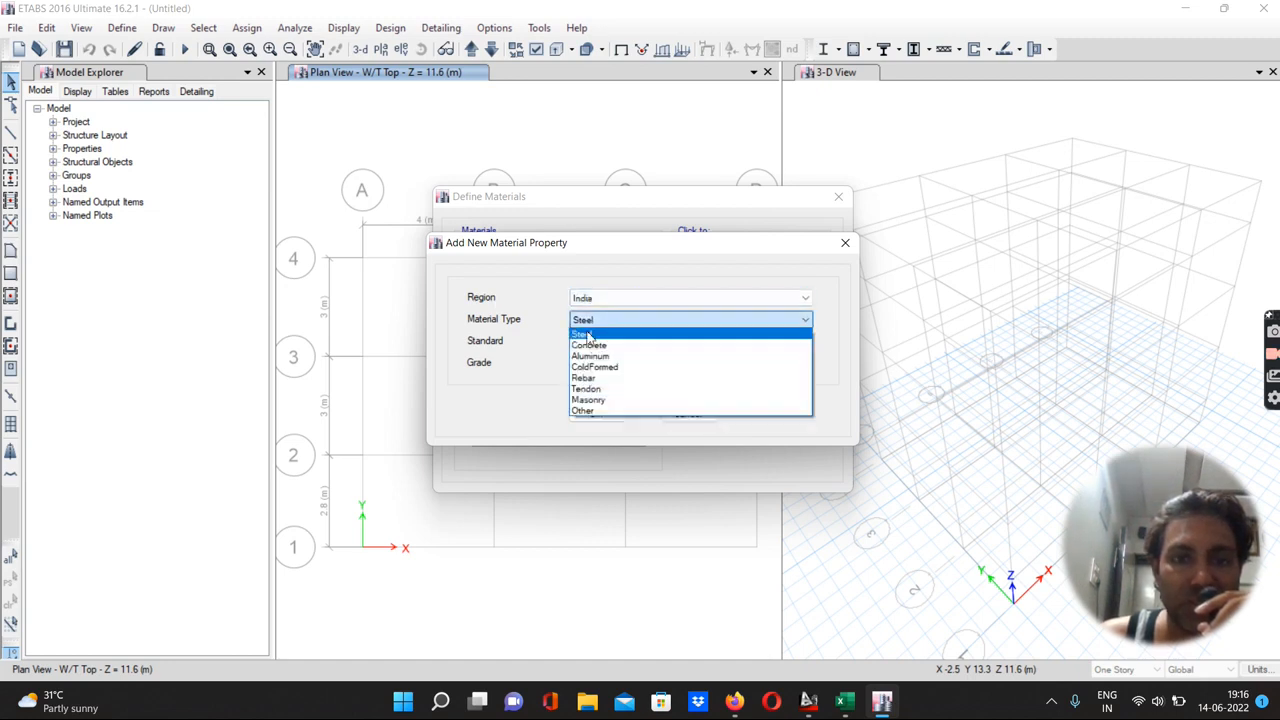
click(590, 345)
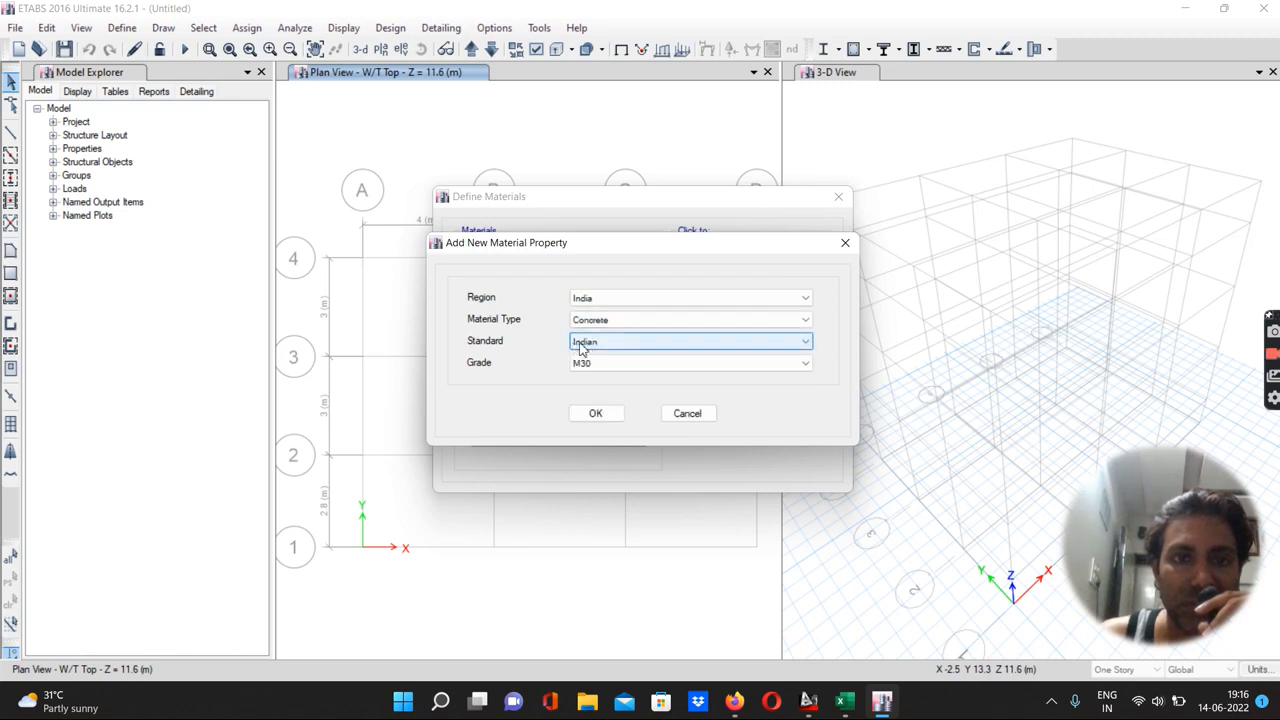
click(588, 368)
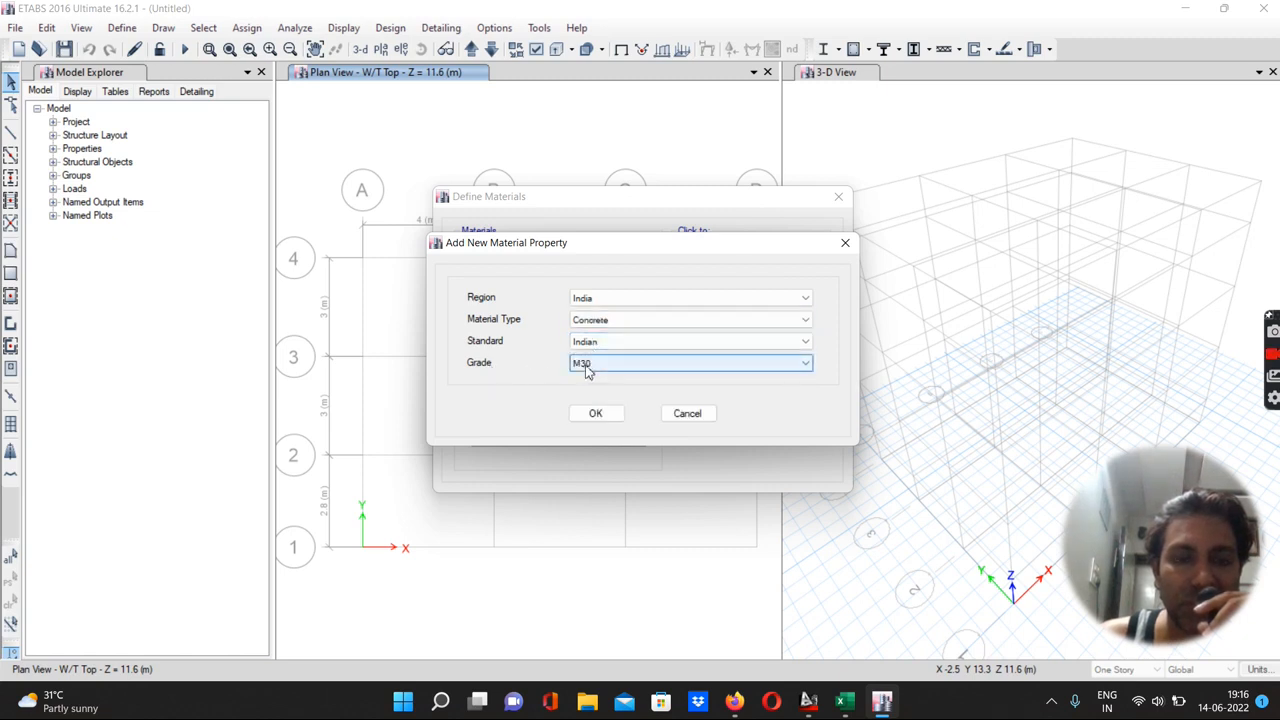
click(588, 368)
click(586, 388)
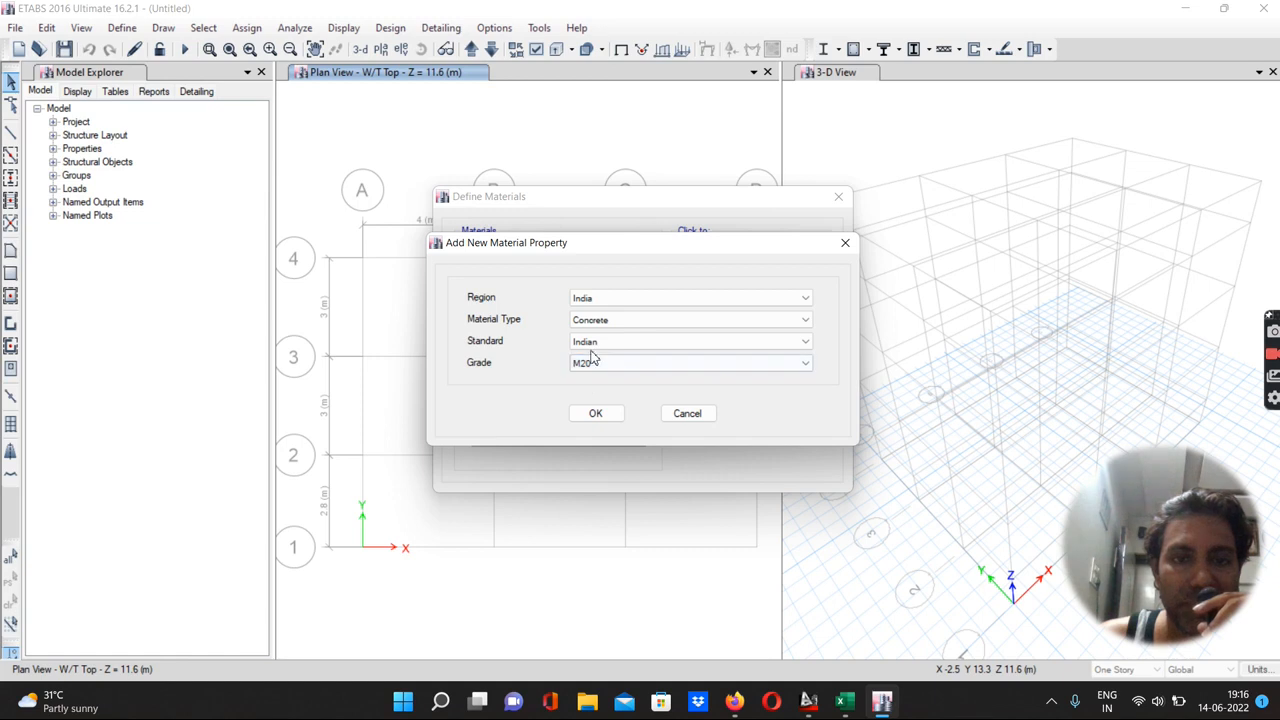
click(595, 413)
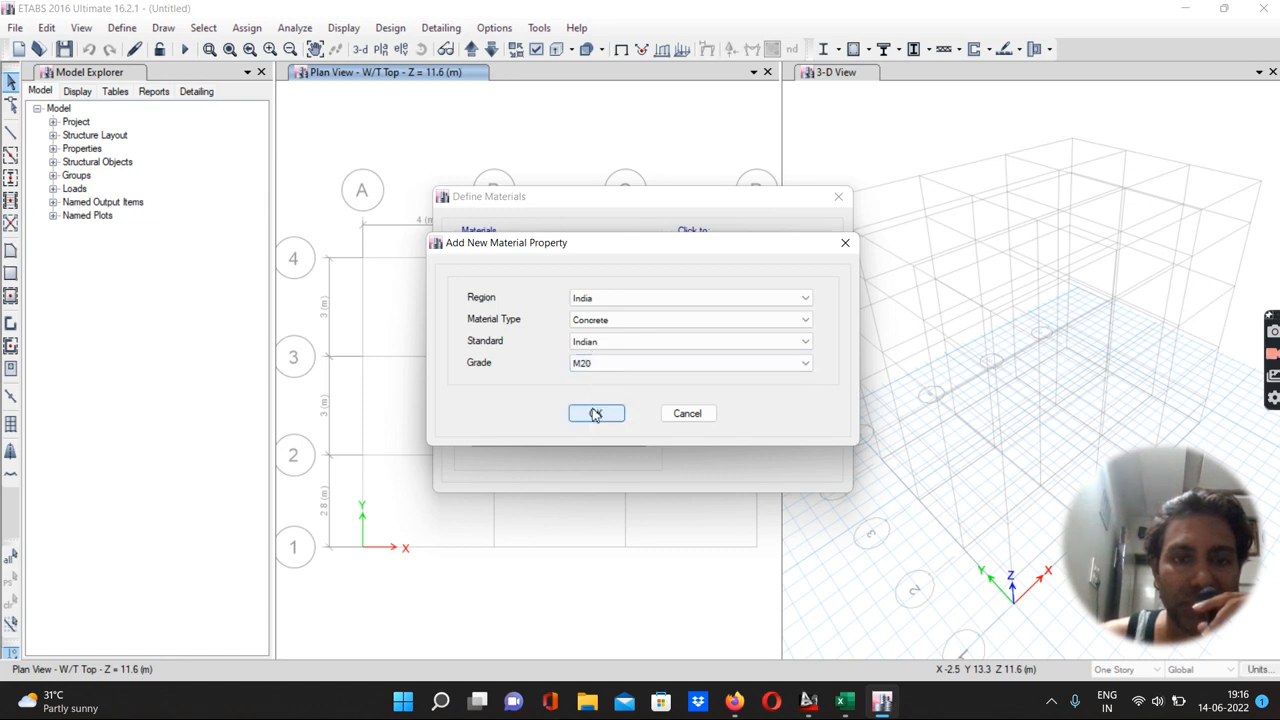
click(641, 91)
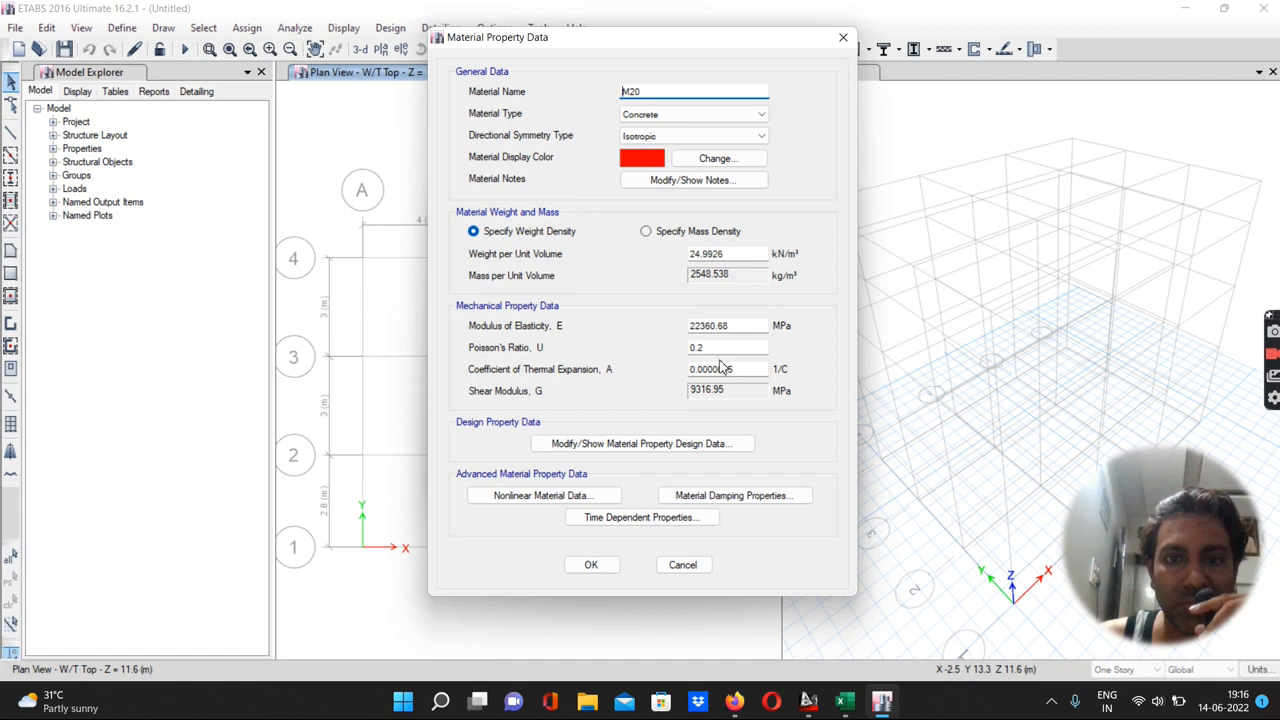
click(592, 566)
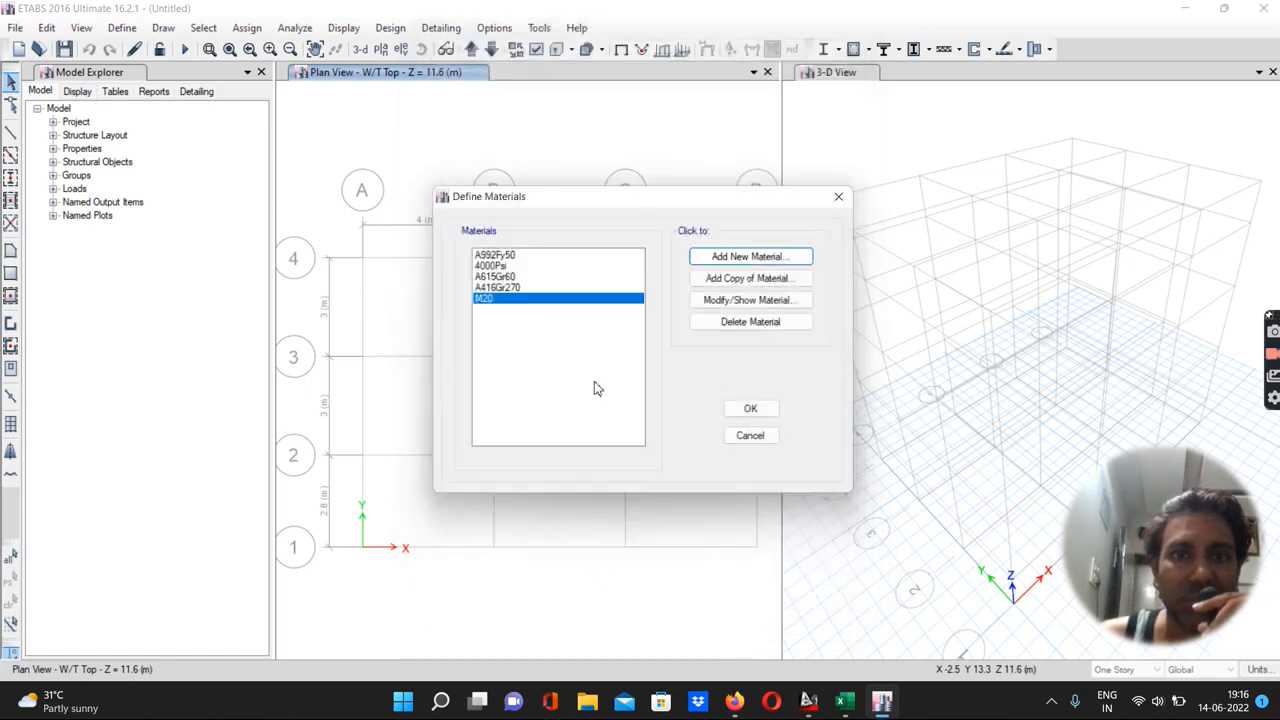
Add a new Indian rebar material of grade HYSD Grade 415 and close the materials list
click(737, 262)
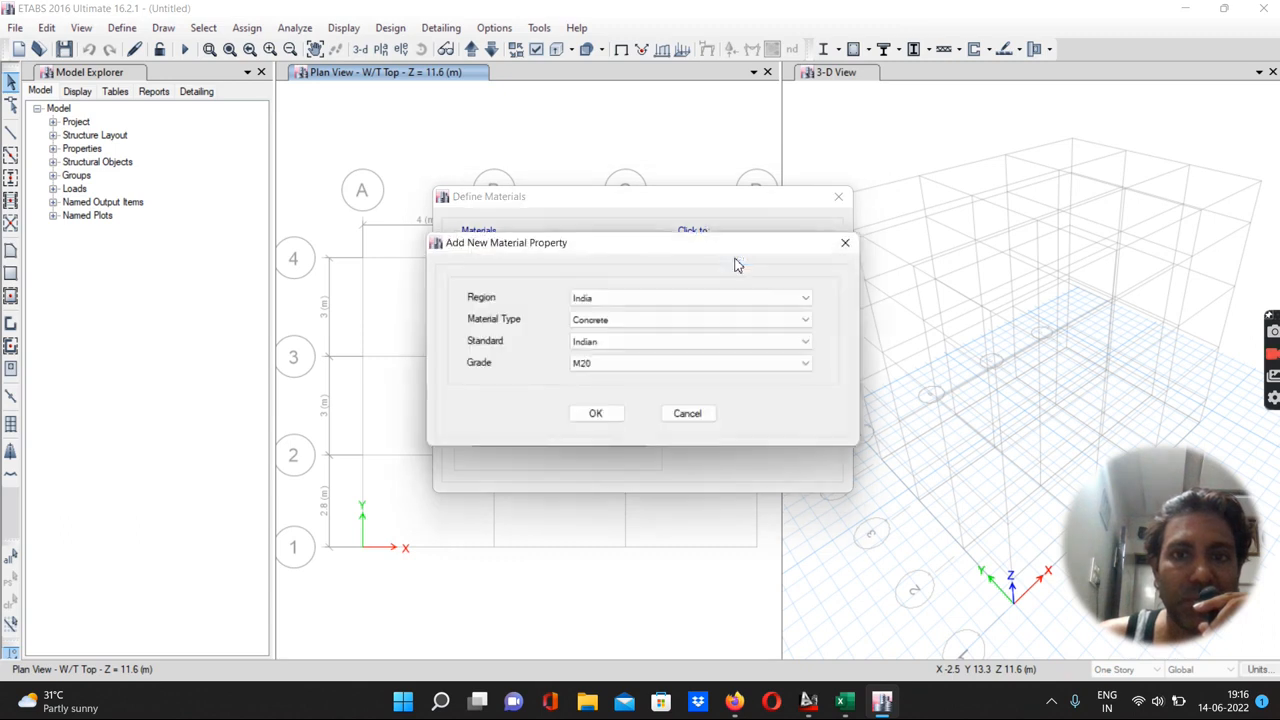
click(580, 319)
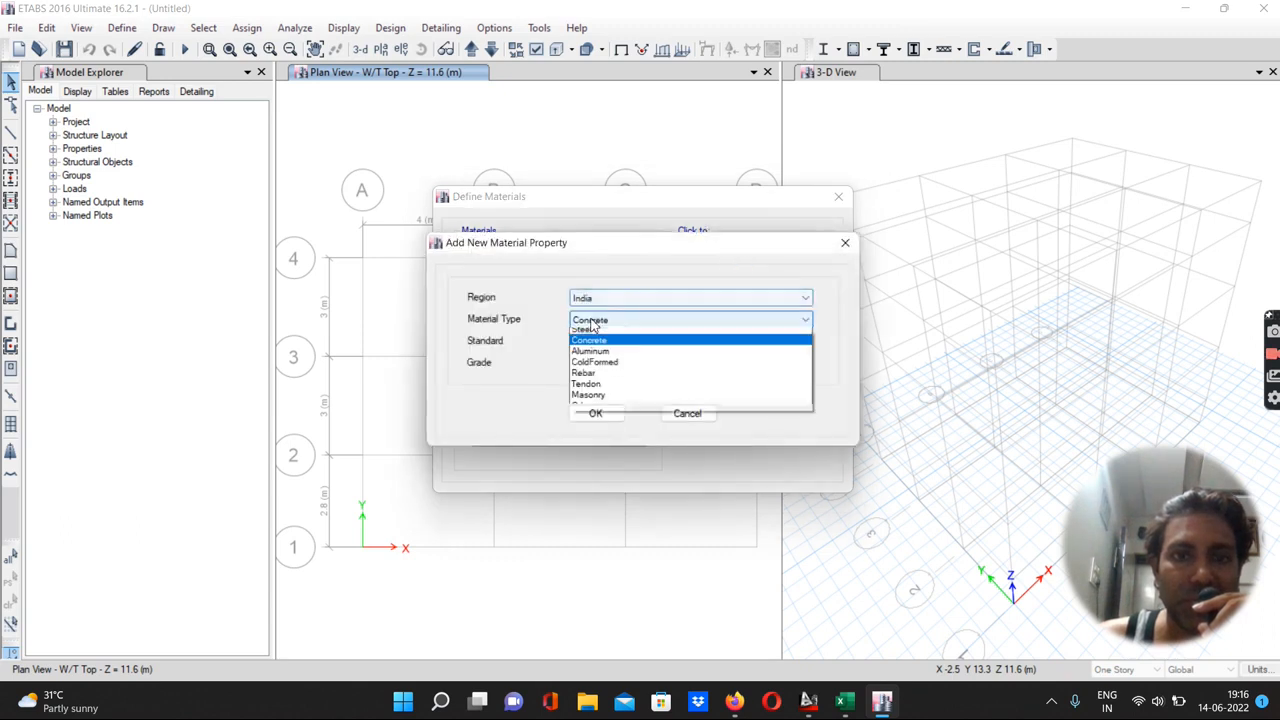
click(584, 378)
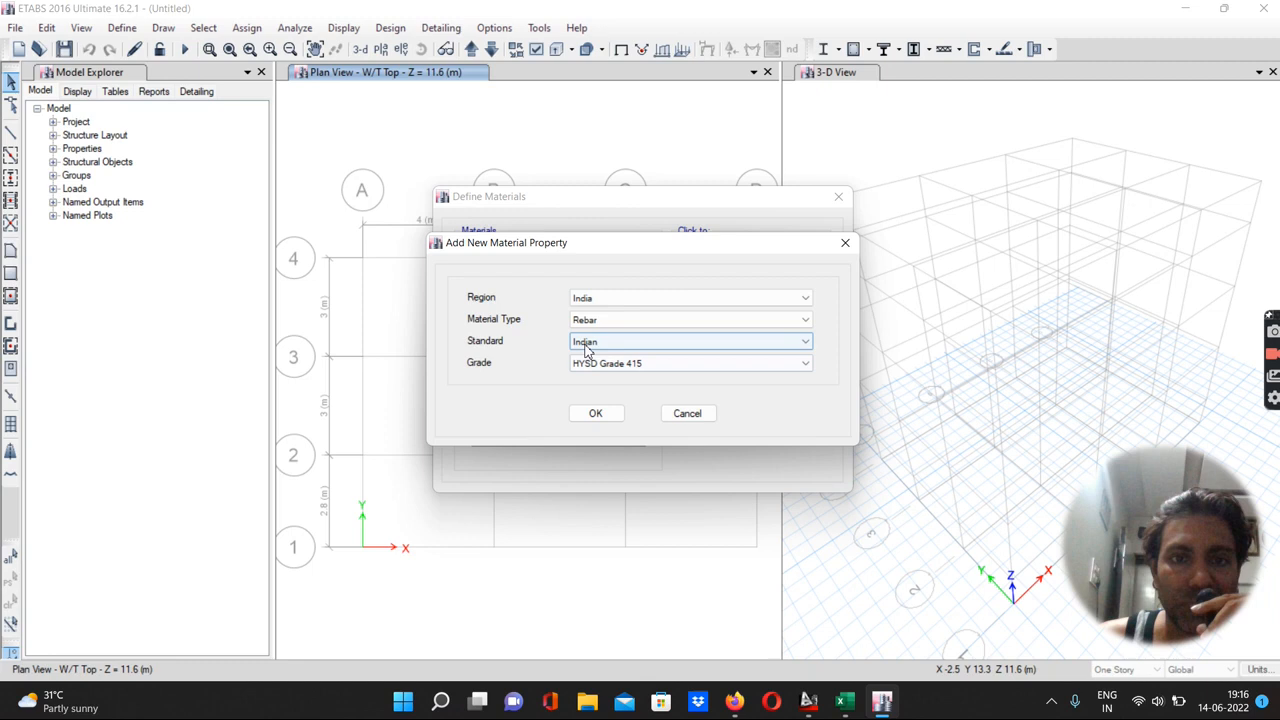
click(596, 414)
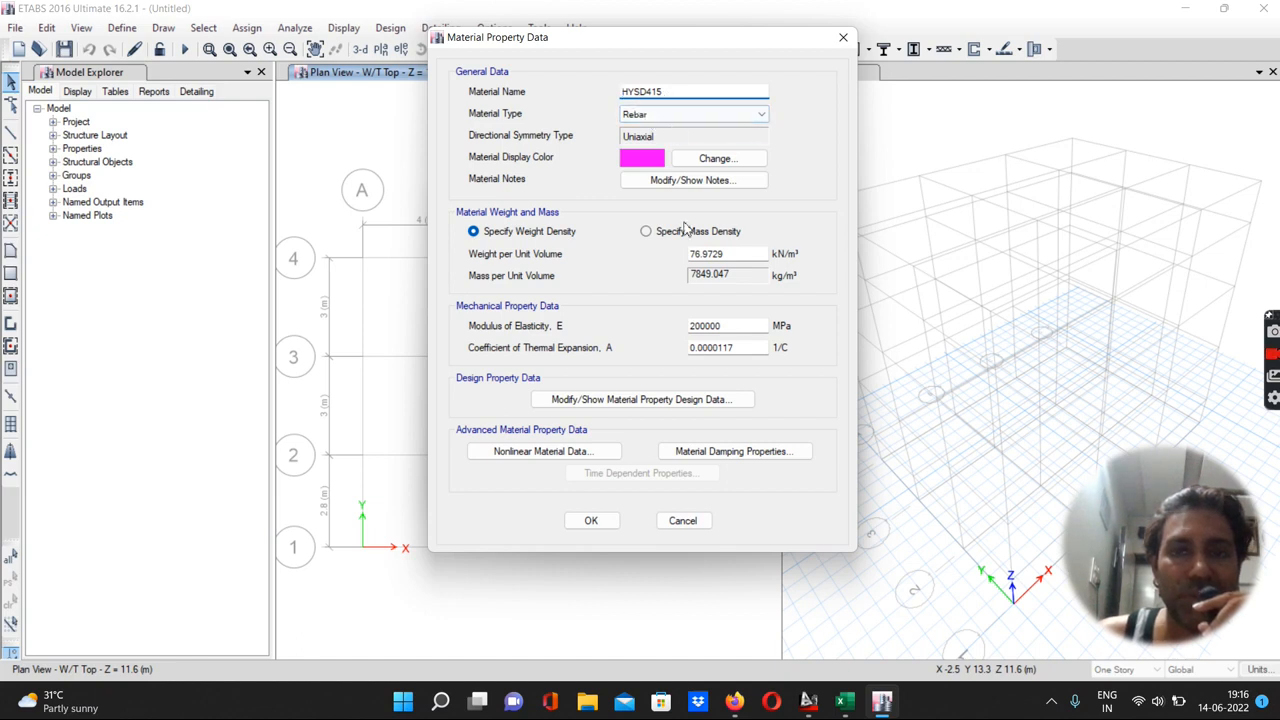
click(590, 524)
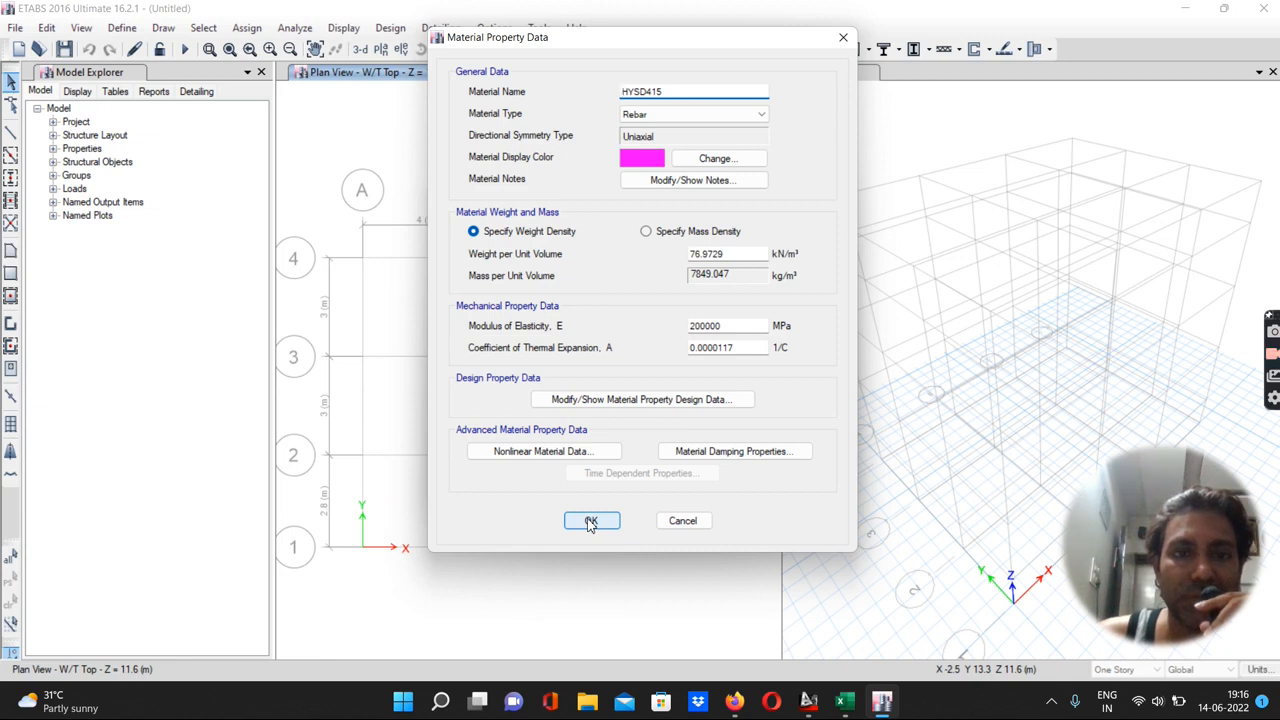
click(590, 522)
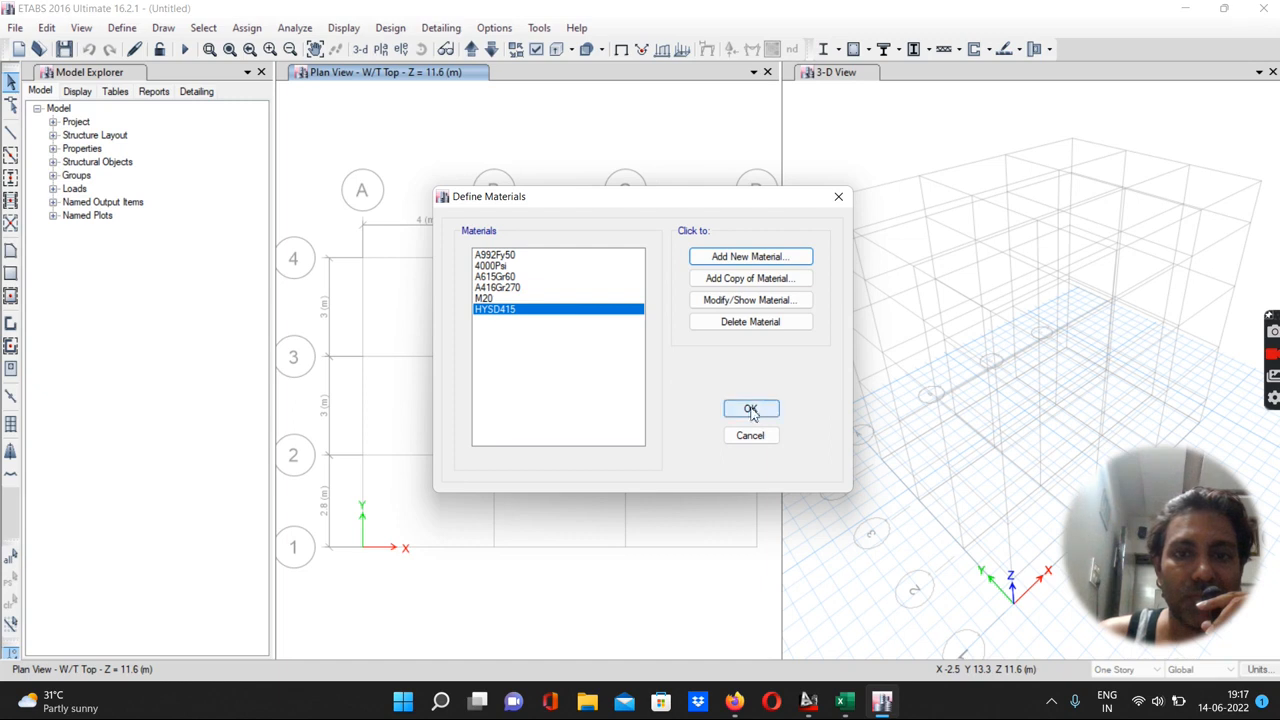
click(503, 289)
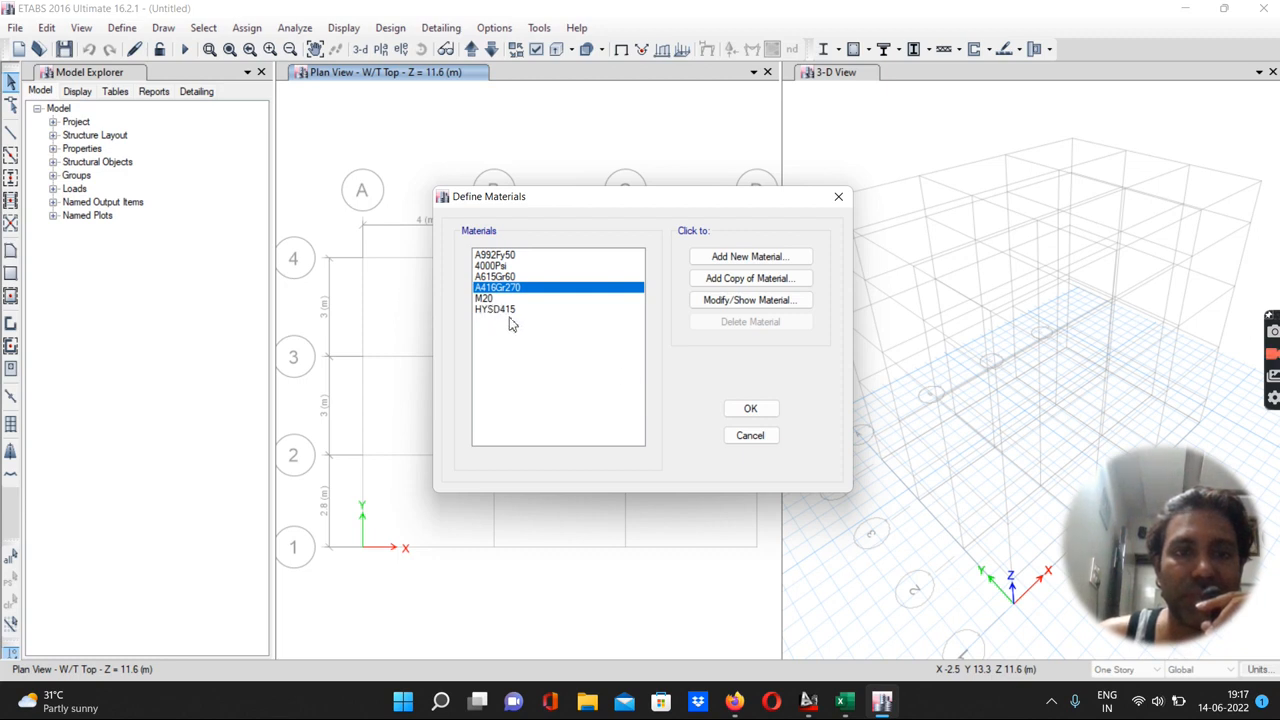
click(764, 412)
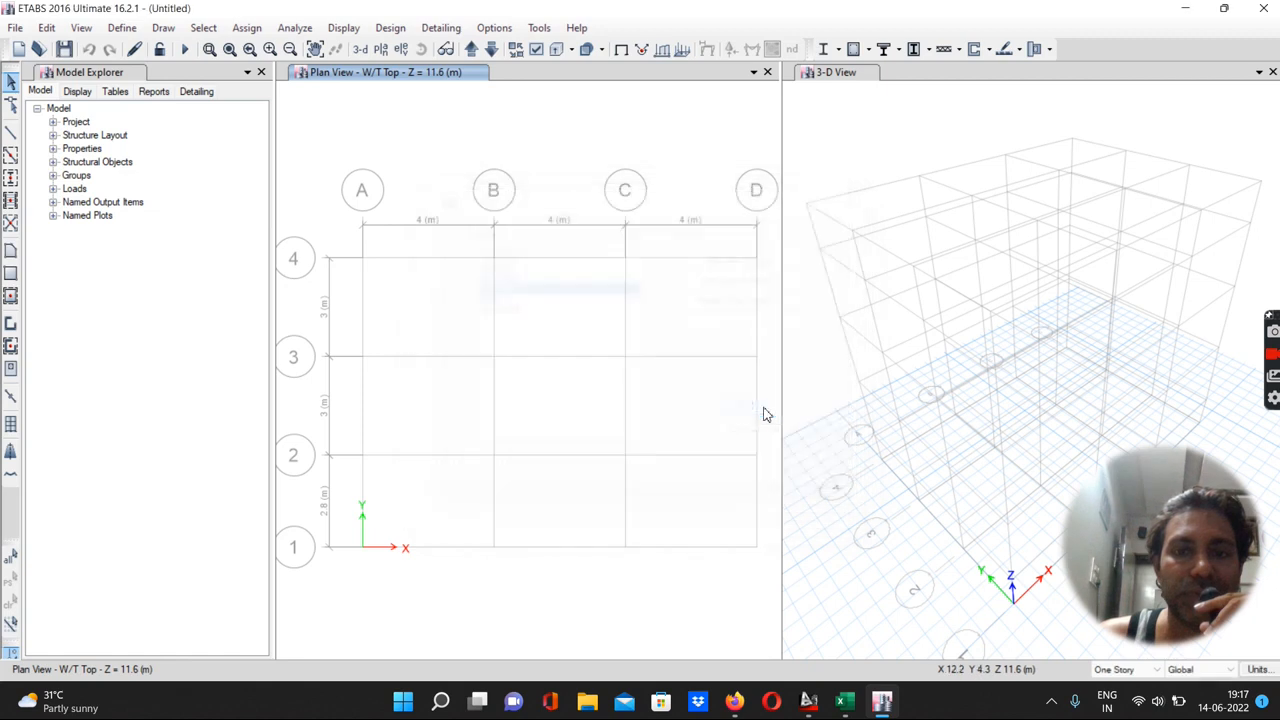
Delete all predefined frame sections except ISLB600
click(122, 27)
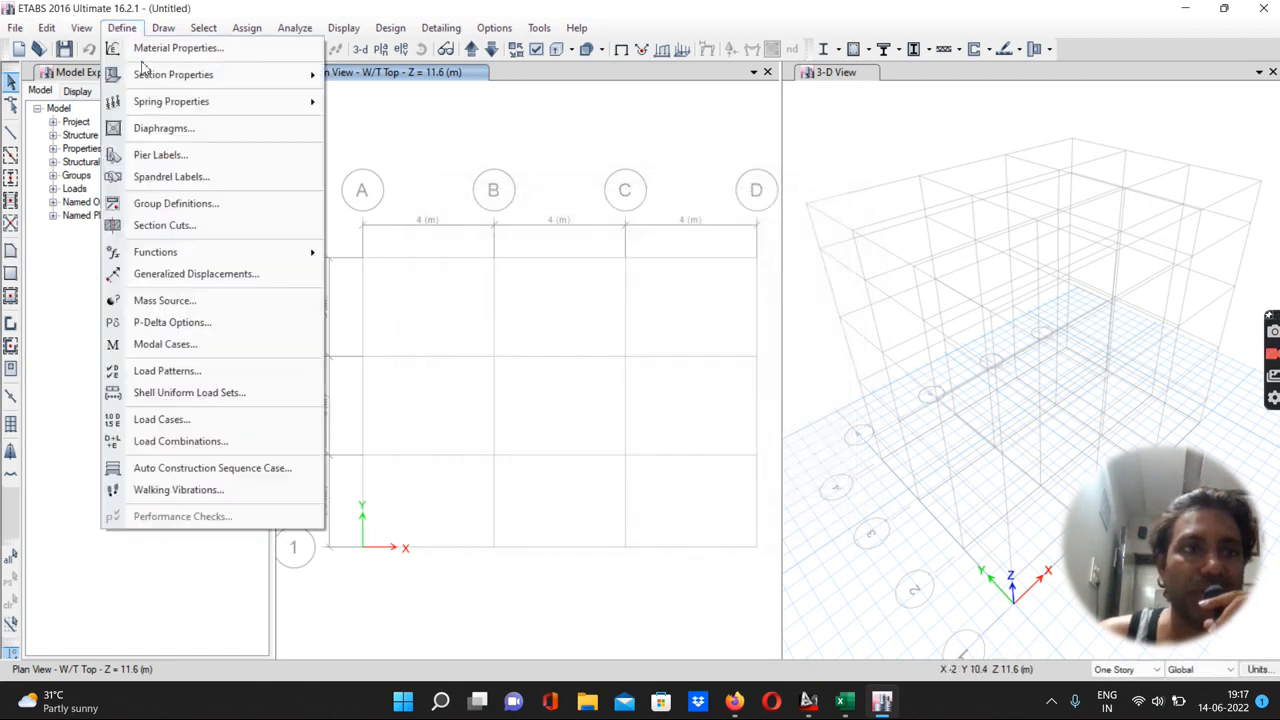
mouse_move(150, 76)
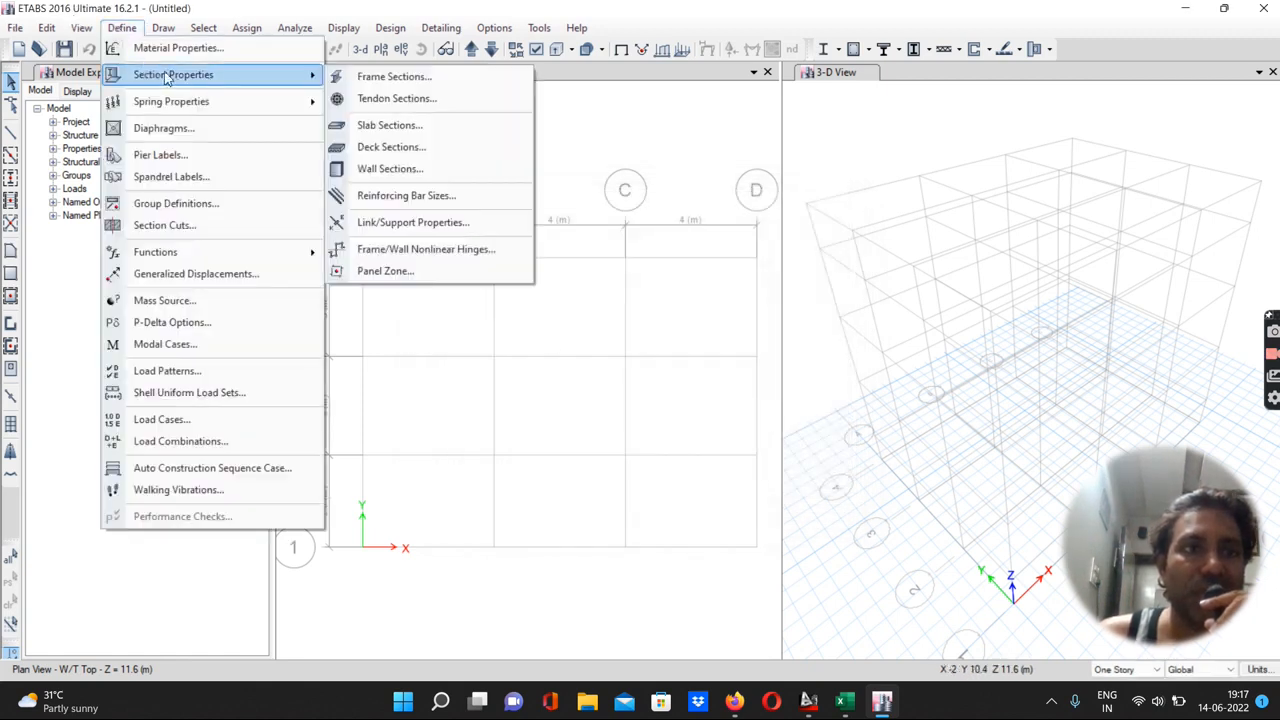
click(395, 77)
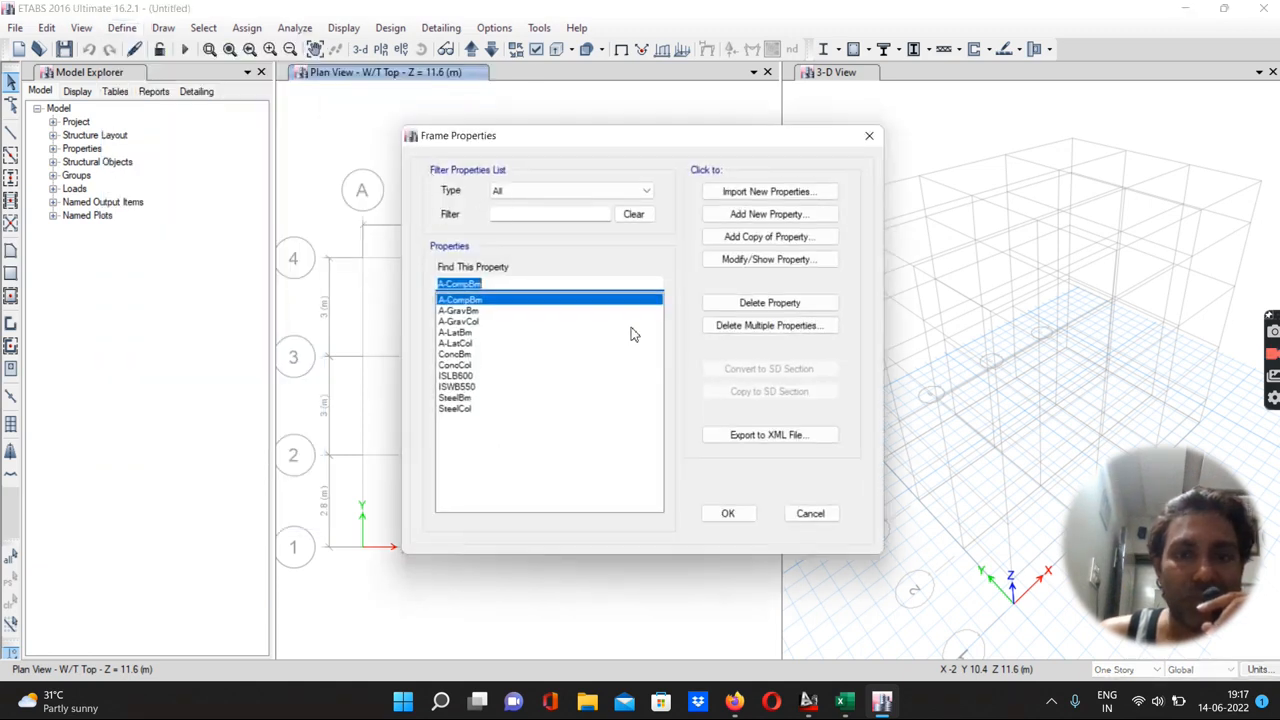
click(722, 326)
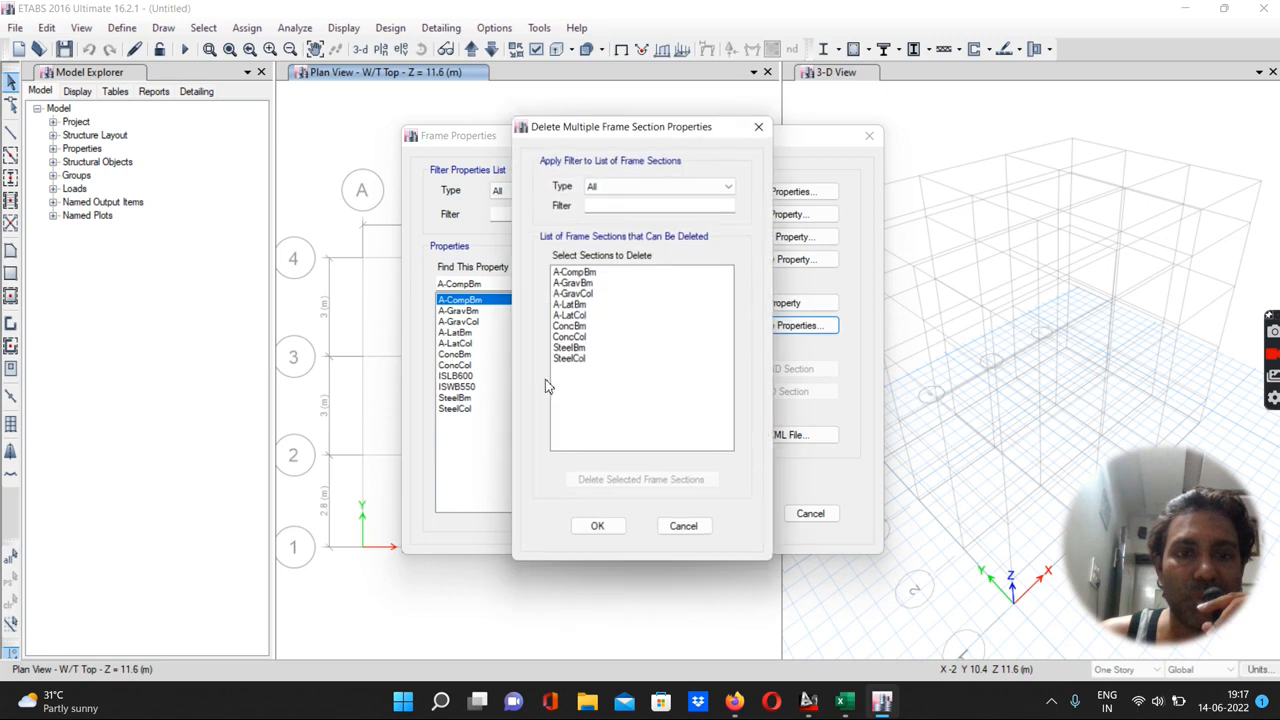
click(583, 362)
shift+click(577, 272)
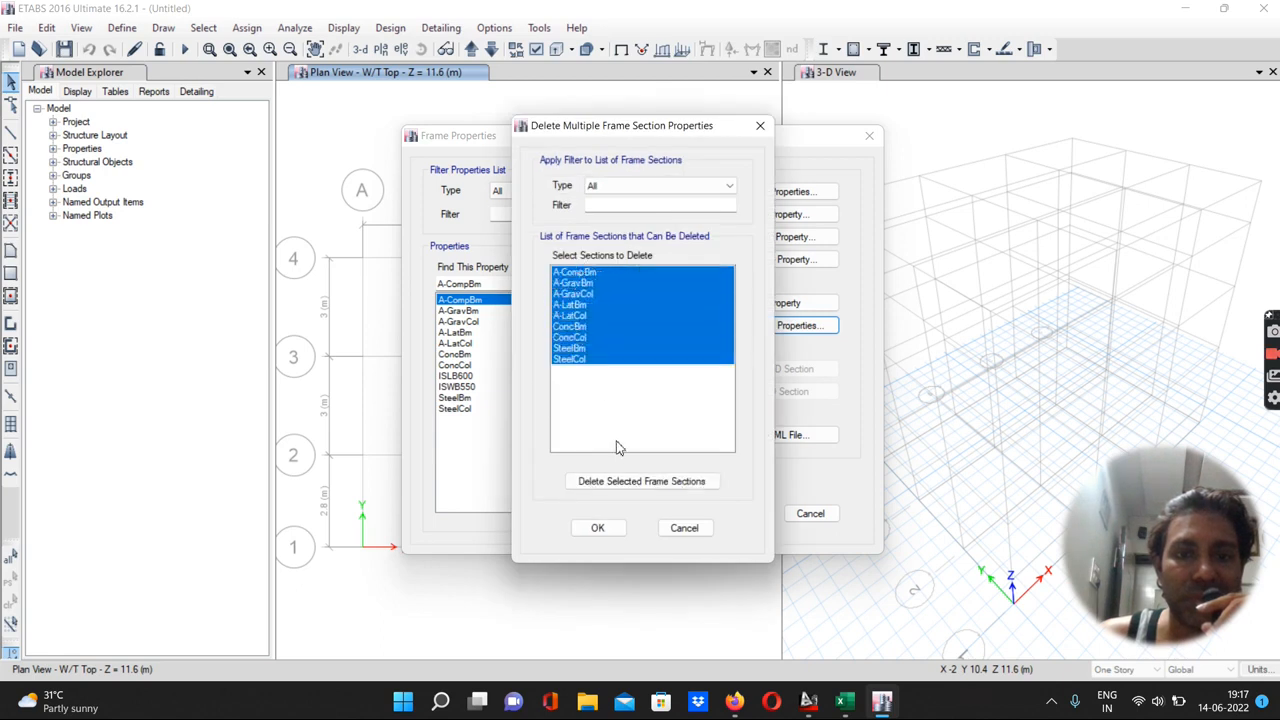
click(609, 483)
click(580, 285)
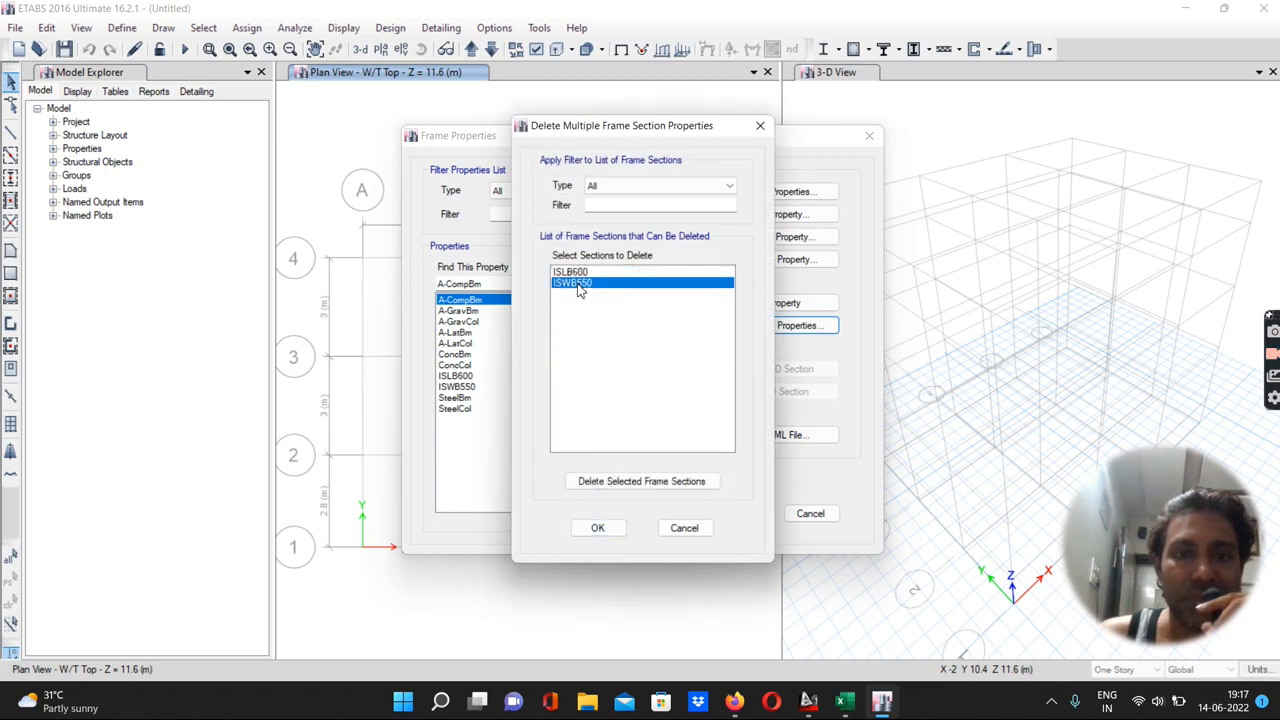
click(603, 483)
click(598, 527)
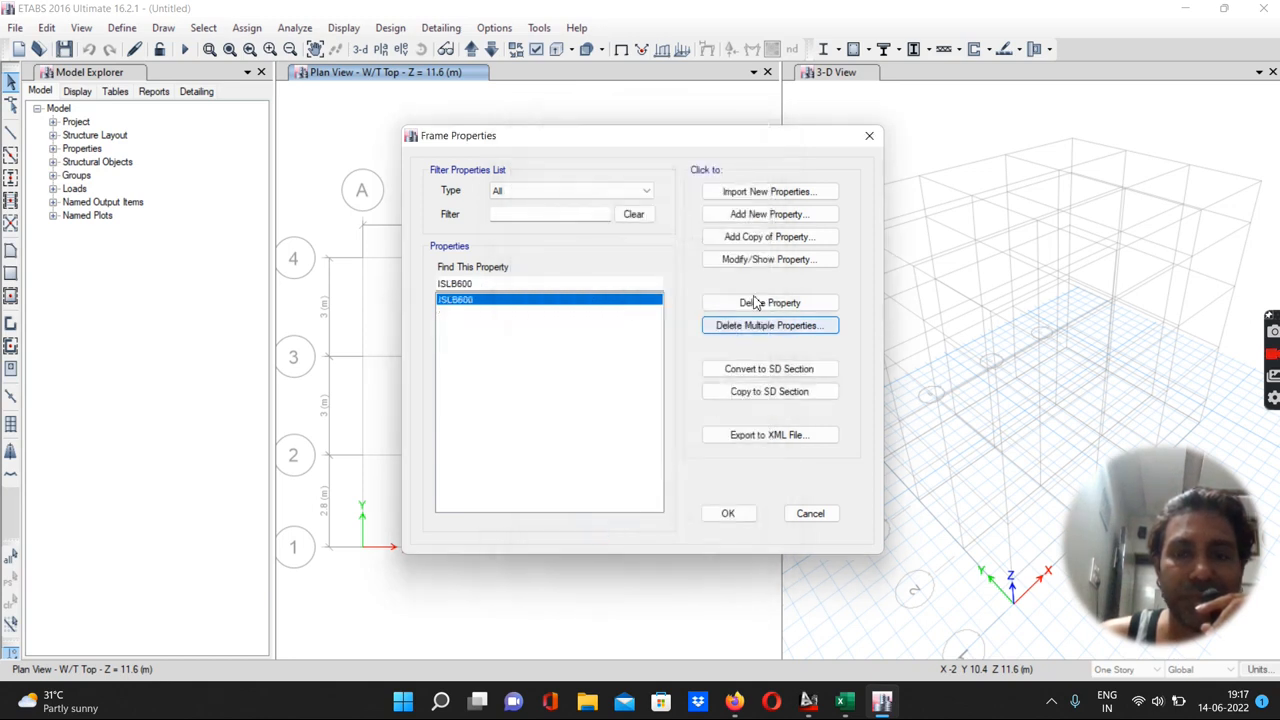
Add a concrete rectangular frame section named B 230 x 350 mm using M20, with depth 350 mm and width 230 mm
click(753, 217)
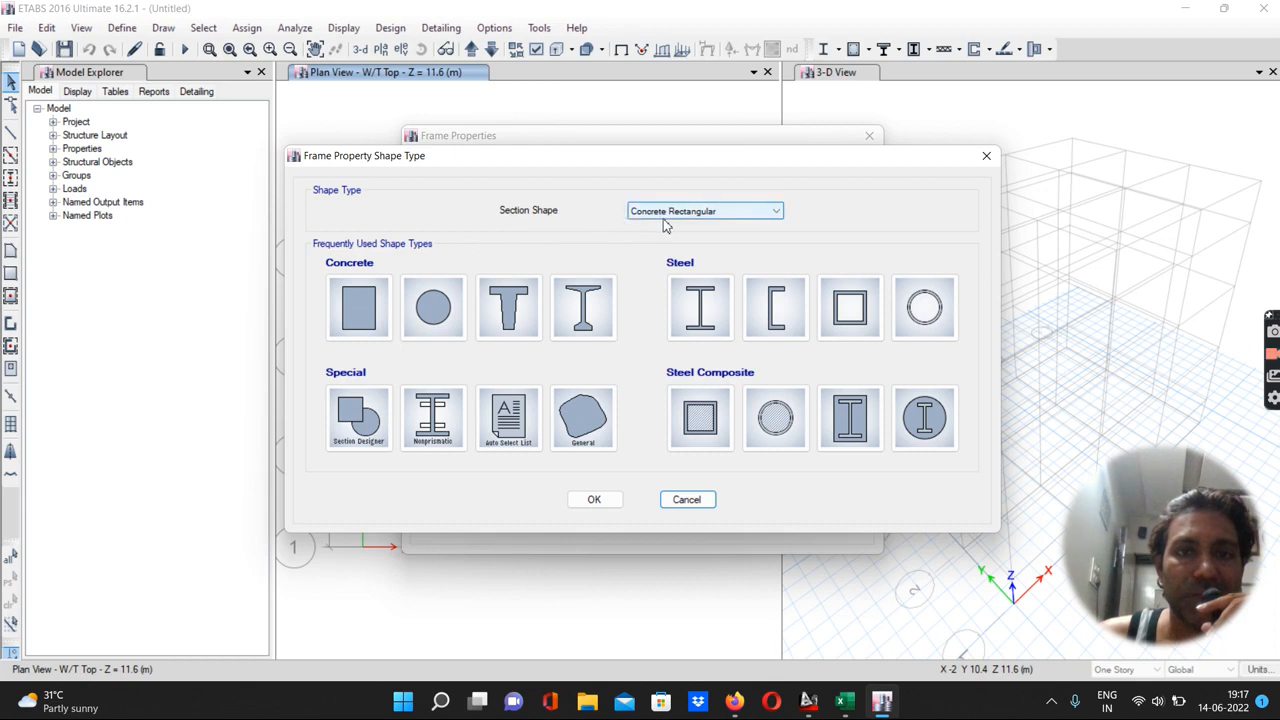
click(357, 309)
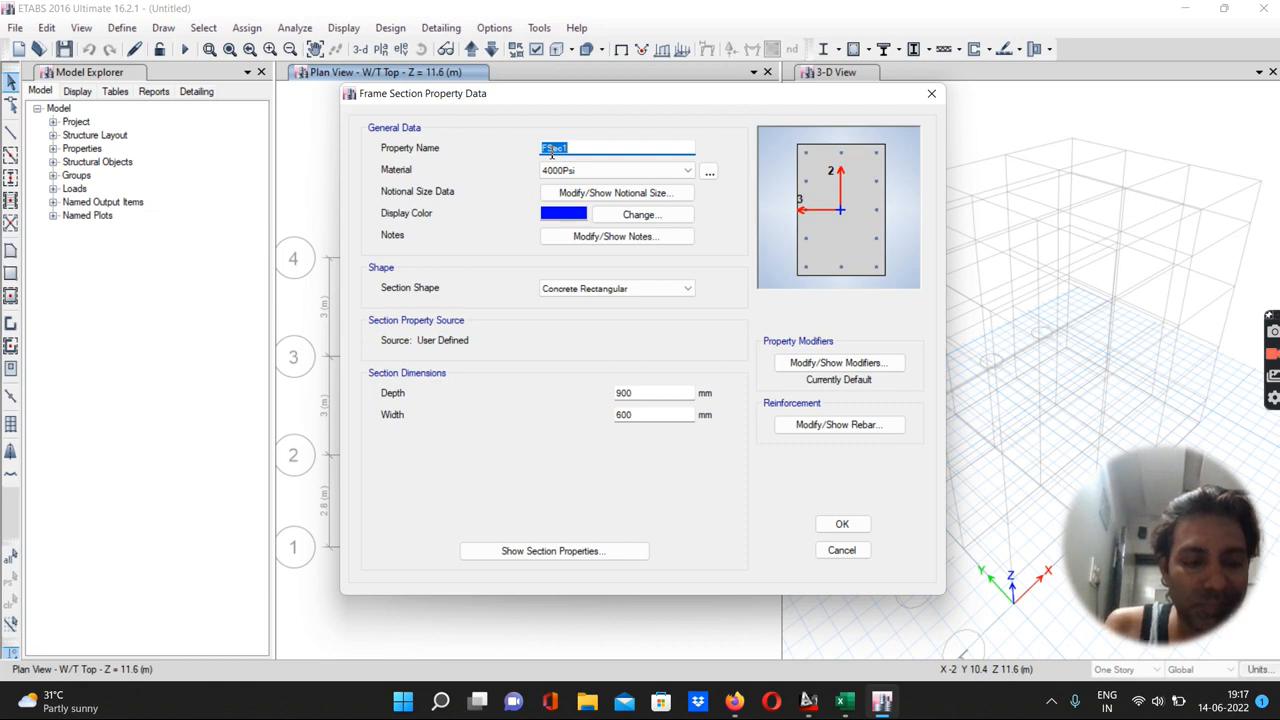
text(B 2)
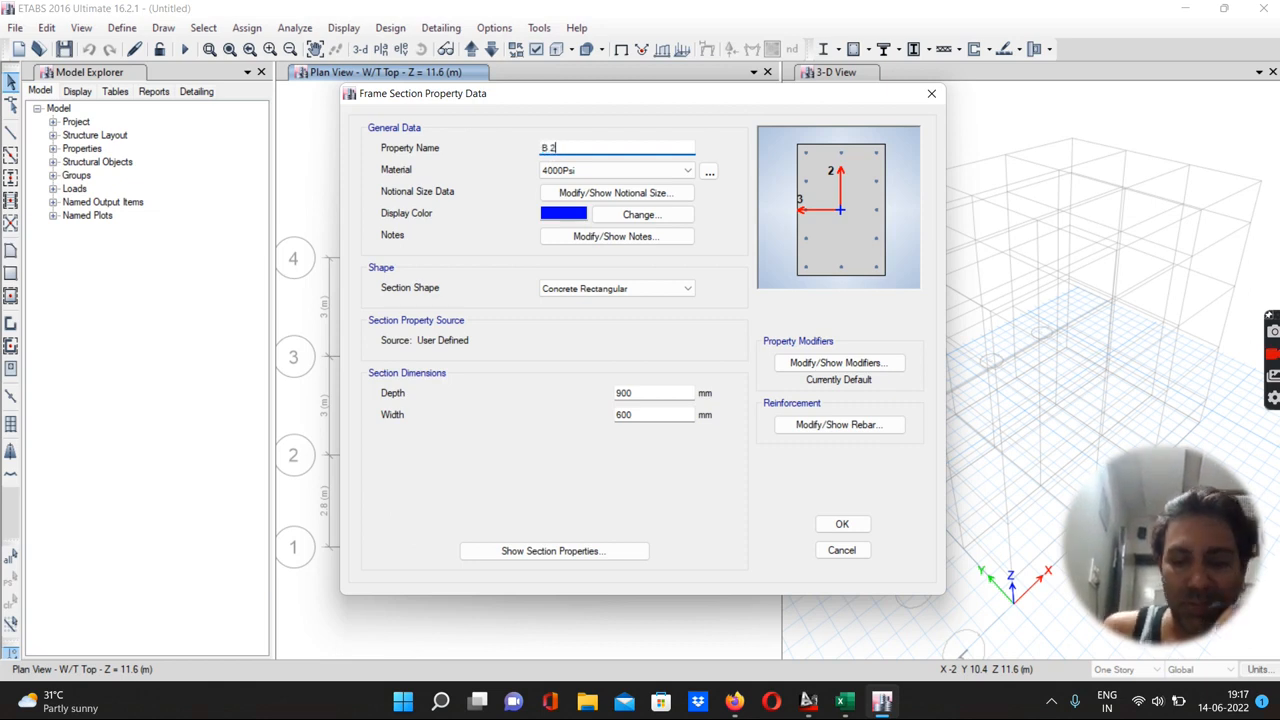
text(30 x 350 mm)
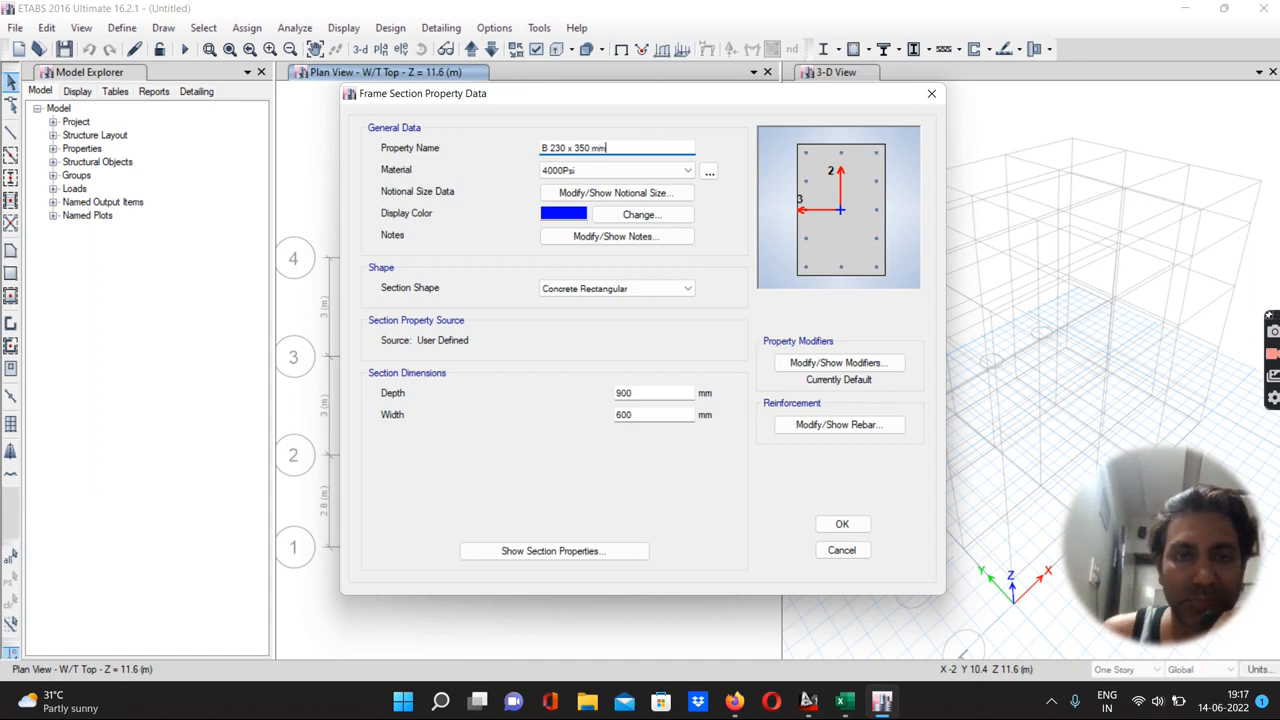
click(600, 170)
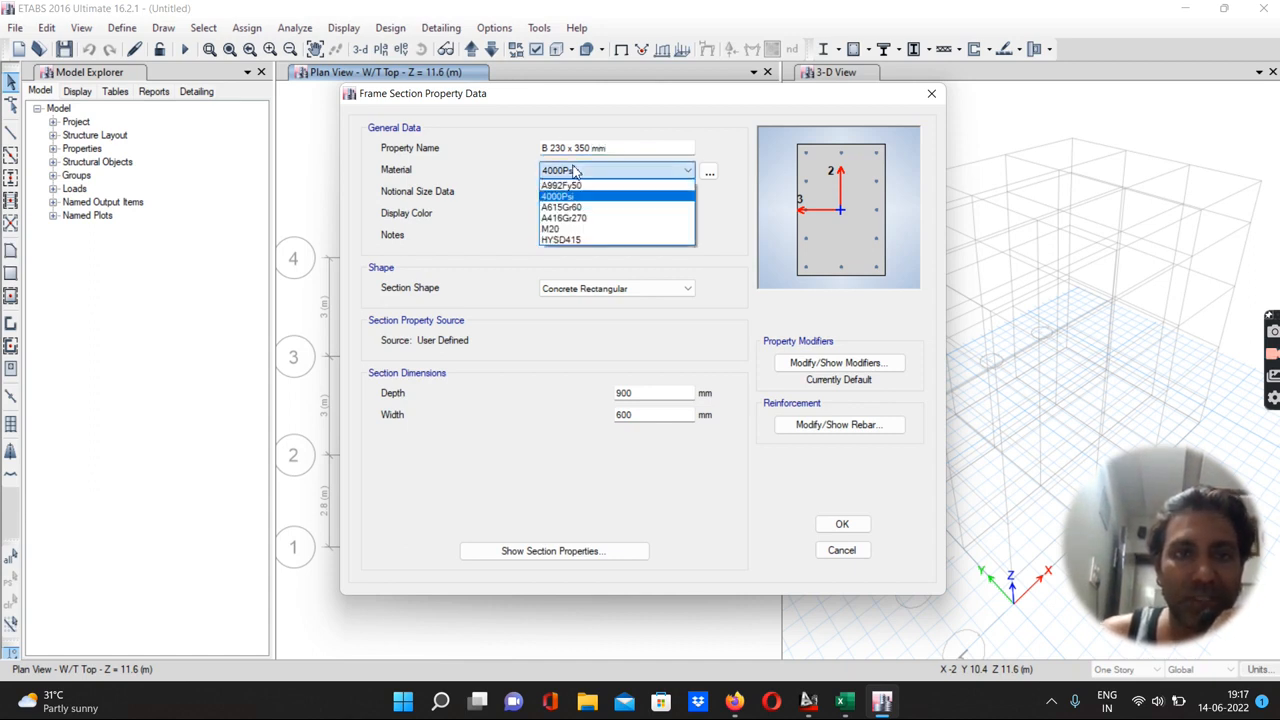
click(563, 230)
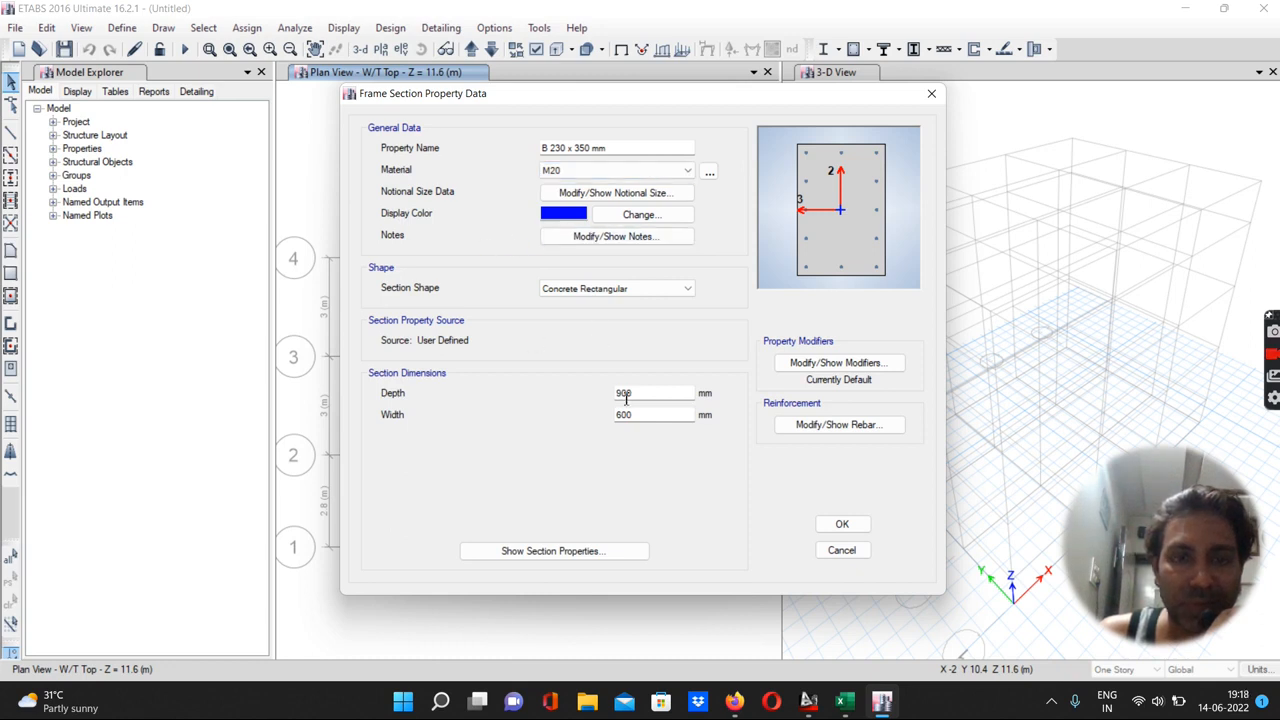
drag(641, 393, 588, 415)
text(350)
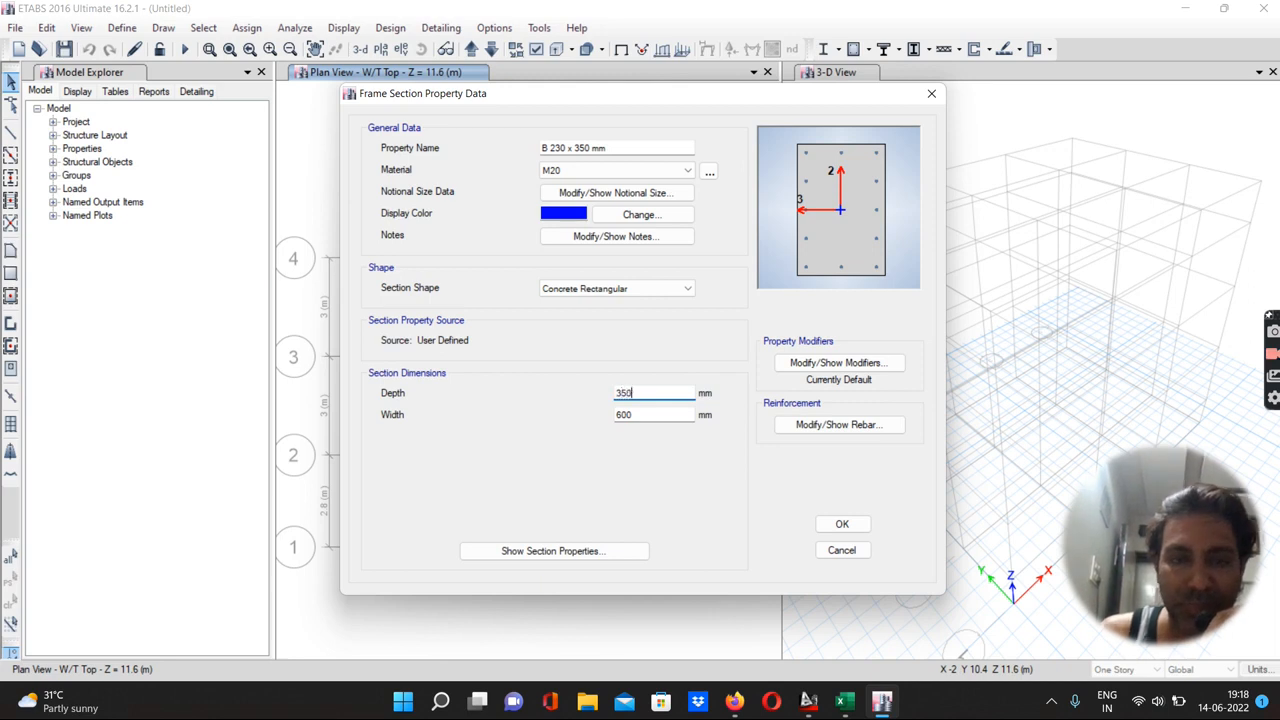
drag(624, 420, 593, 410)
text(230)
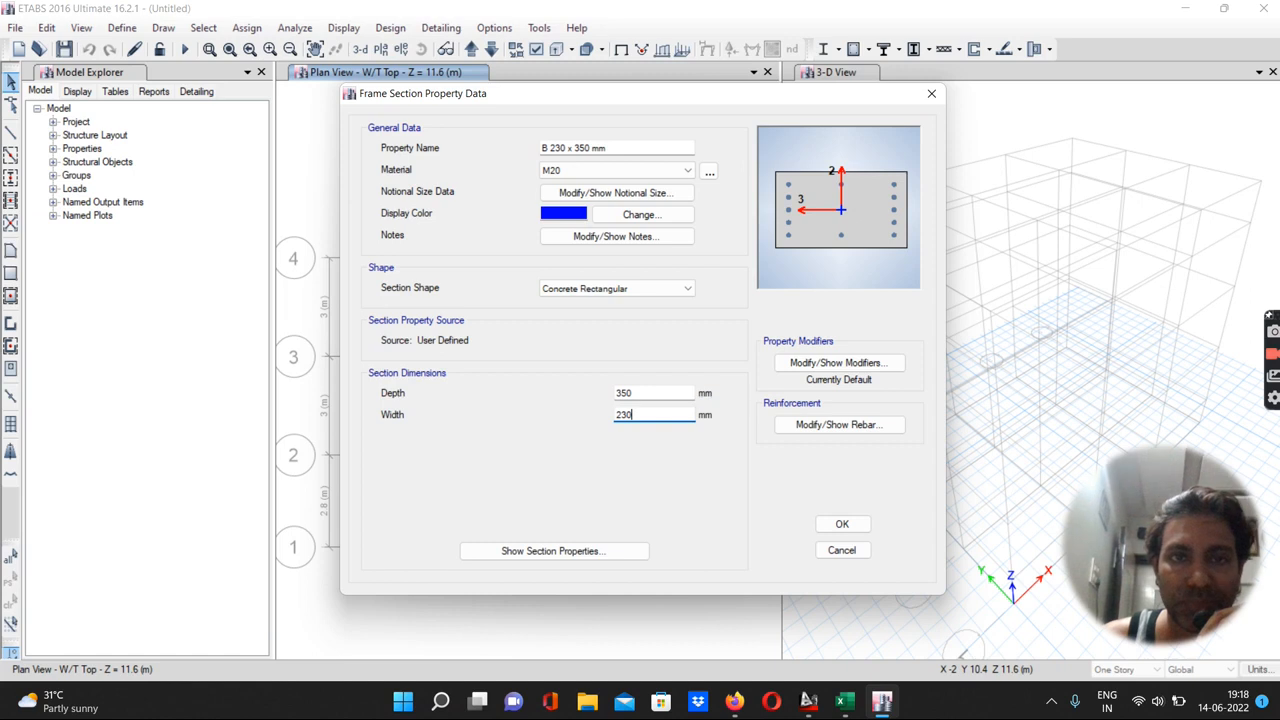
Set the beam section's reinforcement to M3 Design Only with HYSD415 for both longitudinal and confinement bars
click(800, 428)
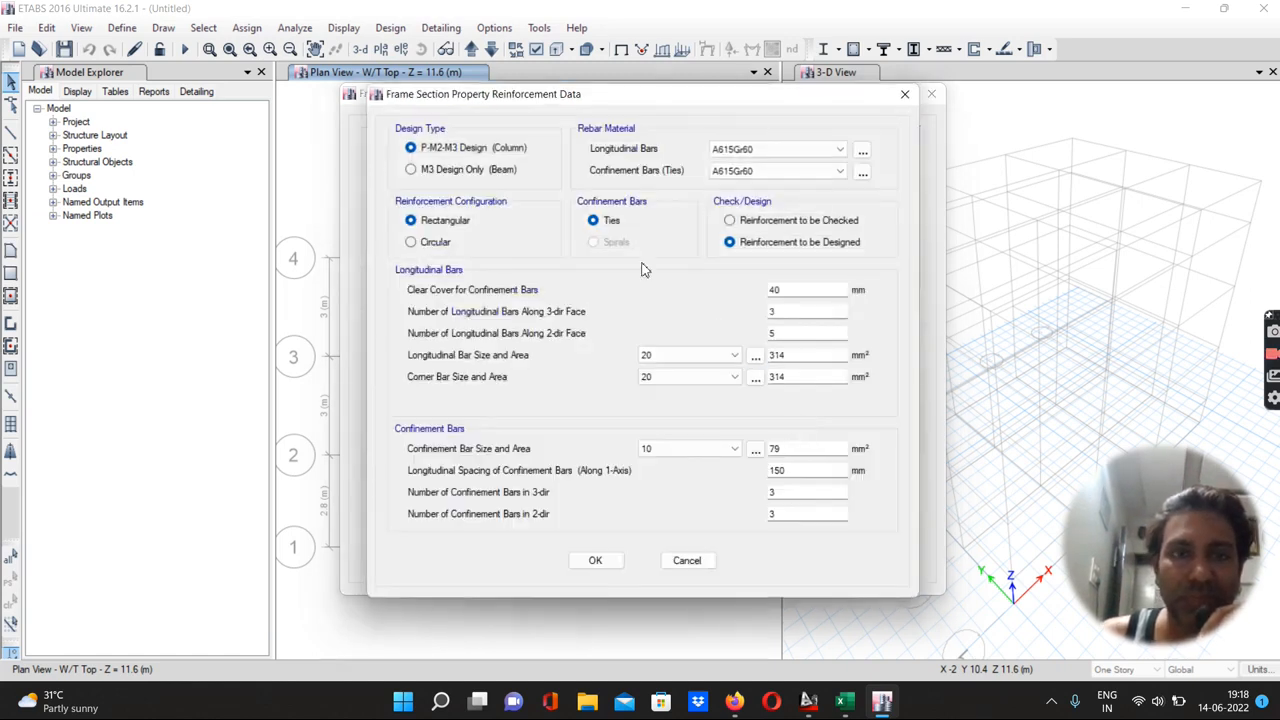
click(412, 170)
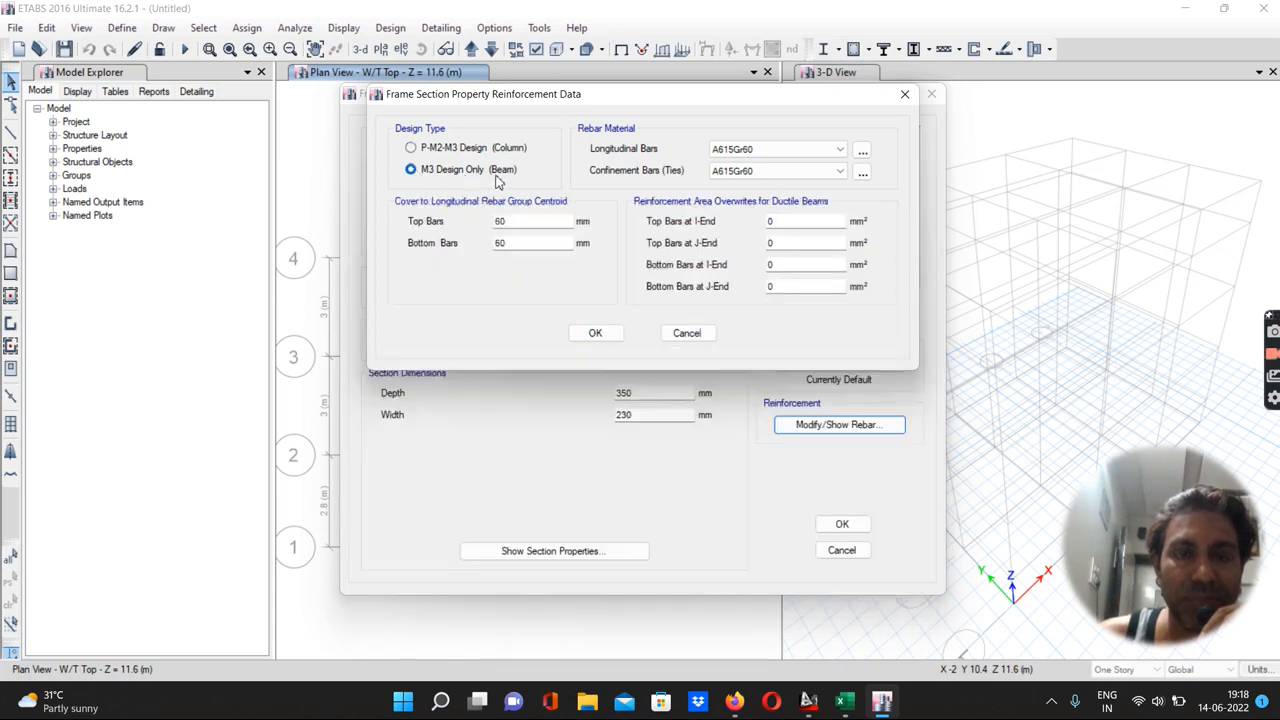
click(735, 150)
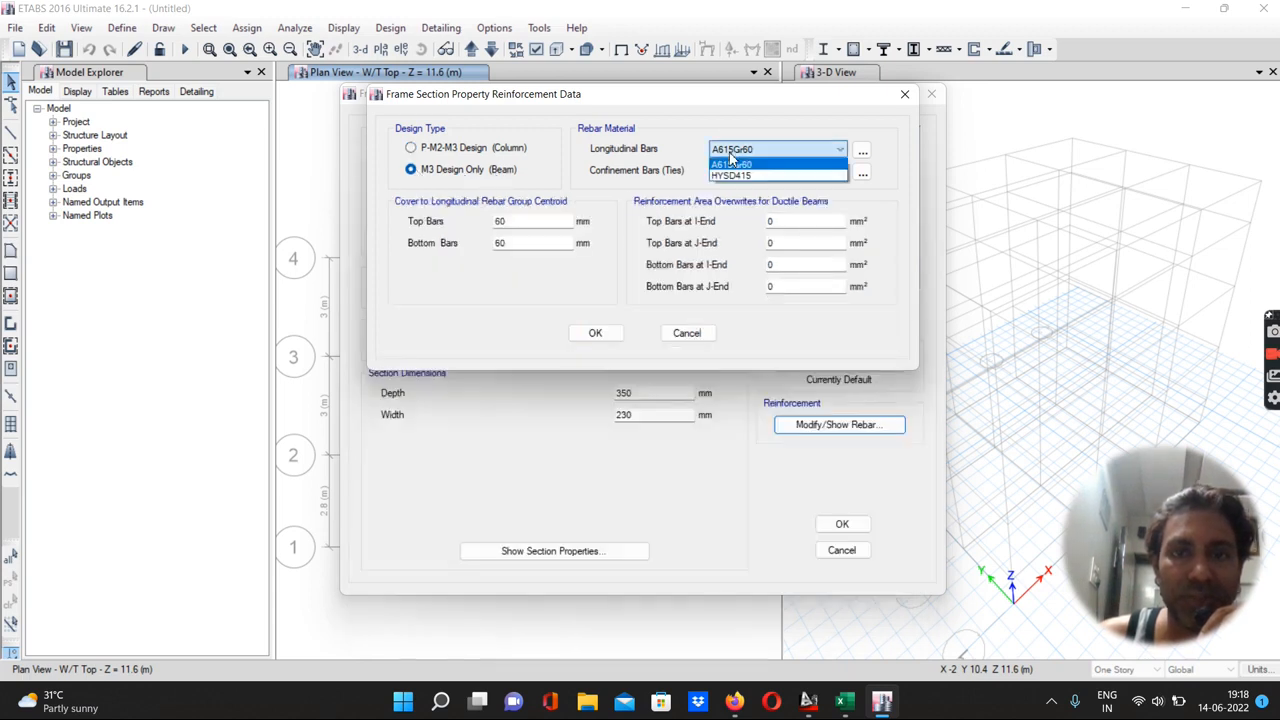
click(739, 176)
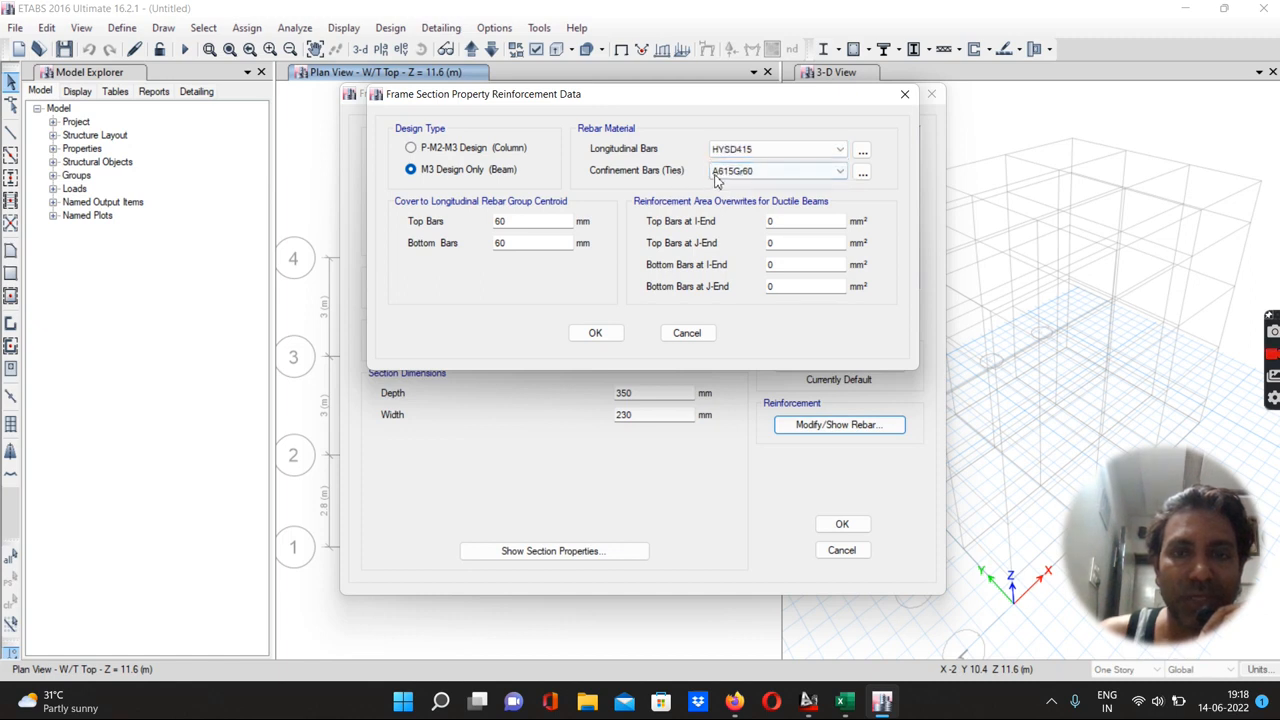
click(724, 172)
click(731, 197)
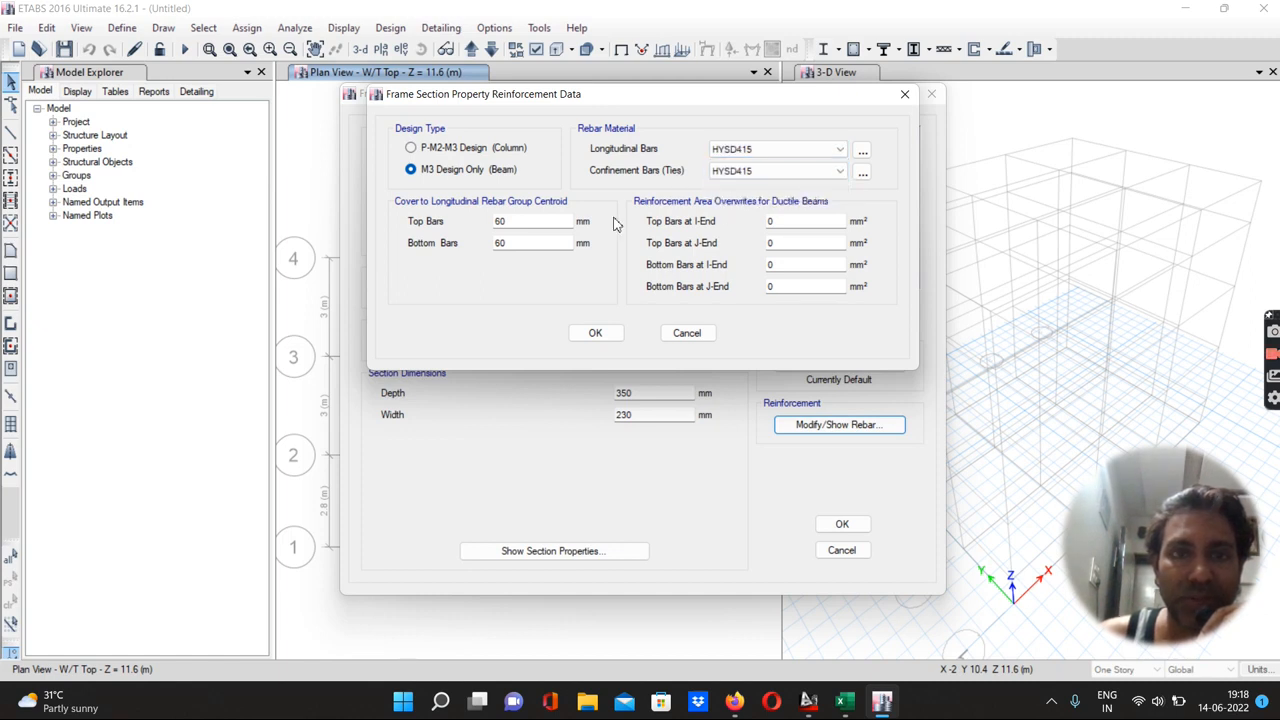
Set the top and bottom bar cover to 30 mm and confirm the beam section
double_click(519, 221)
text(30)
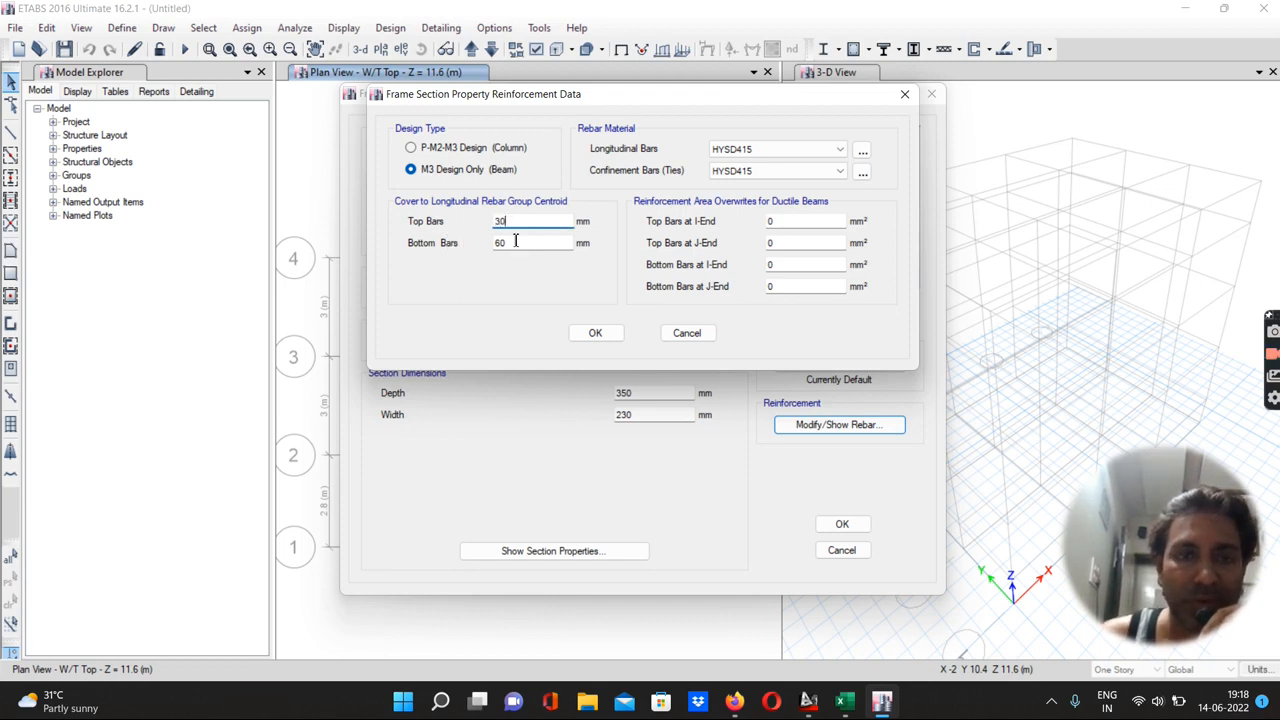
double_click(512, 242)
text(3)
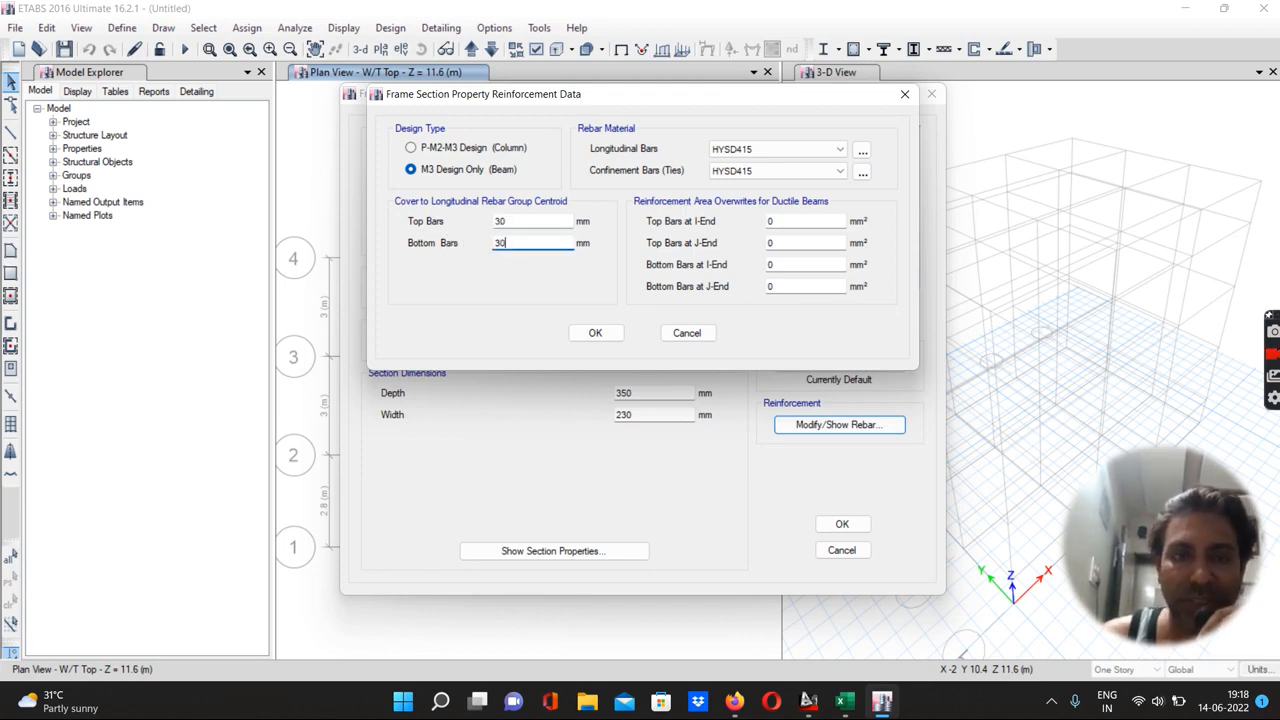
click(591, 333)
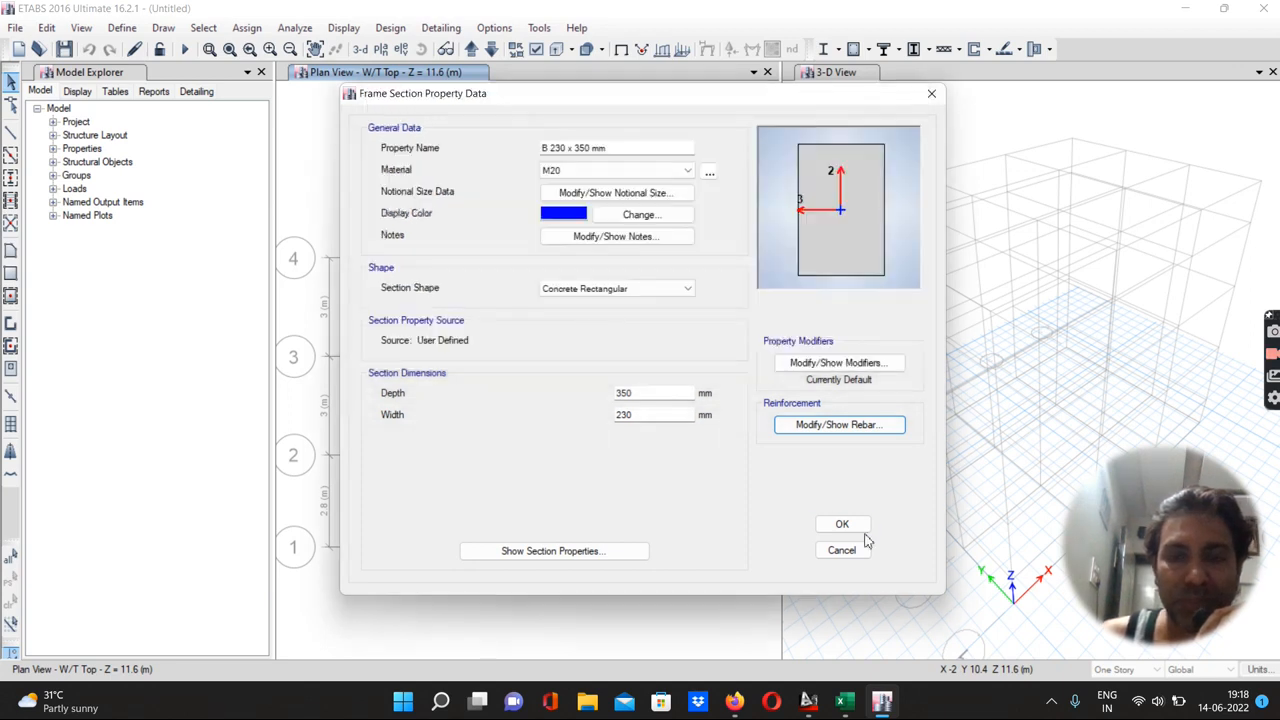
click(842, 526)
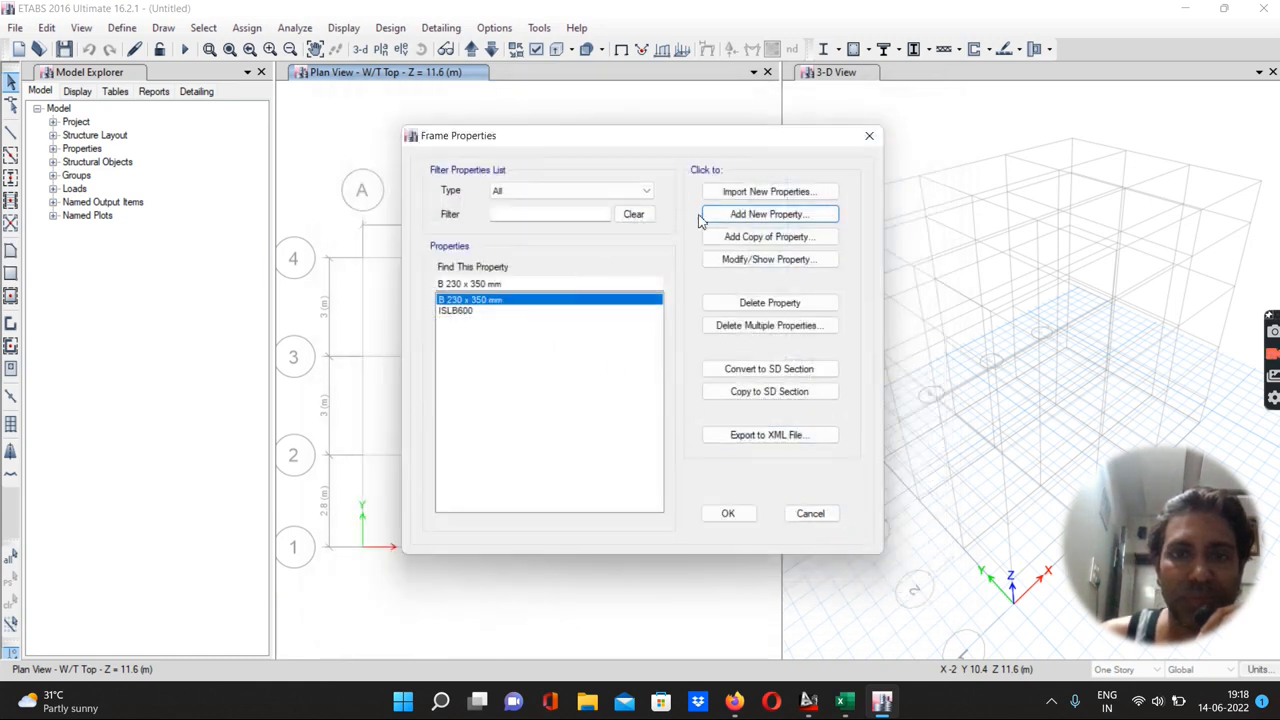
Add a concrete rectangular frame section named C 230 x 350 mm using M20, with depth 350 mm and width 230 mm
click(757, 214)
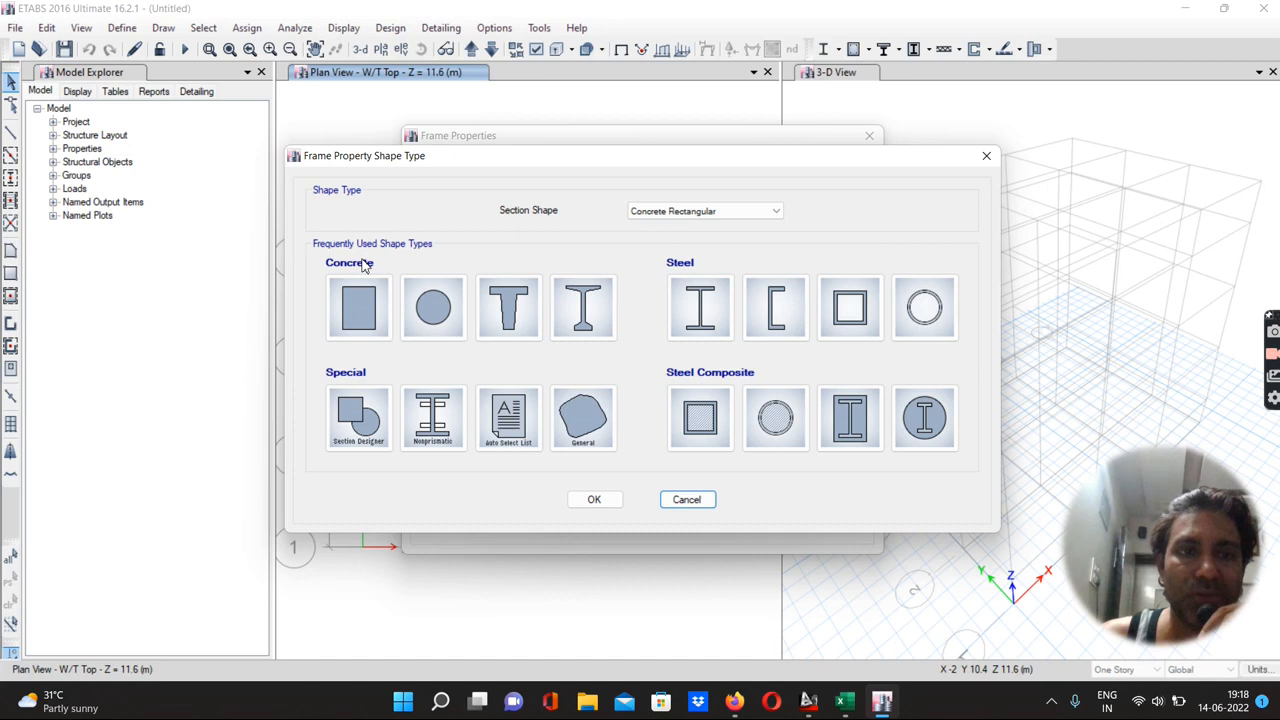
click(366, 310)
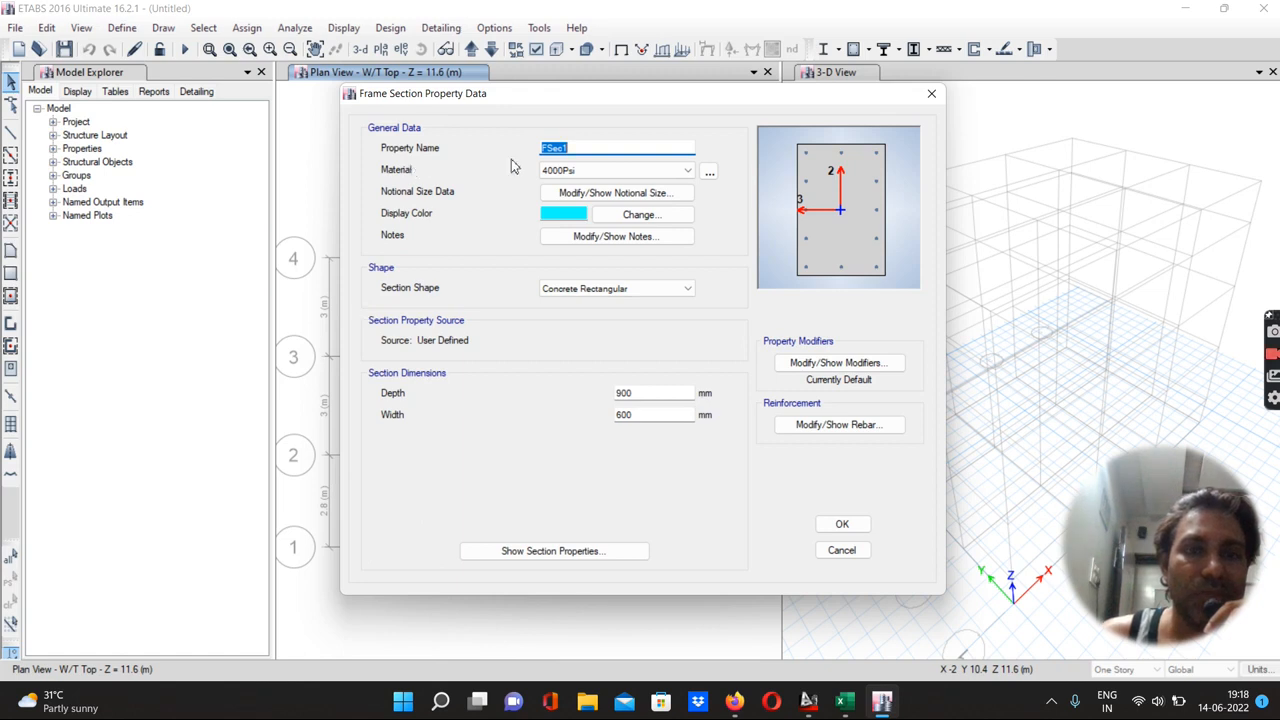
text(C 230 x 350 mm)
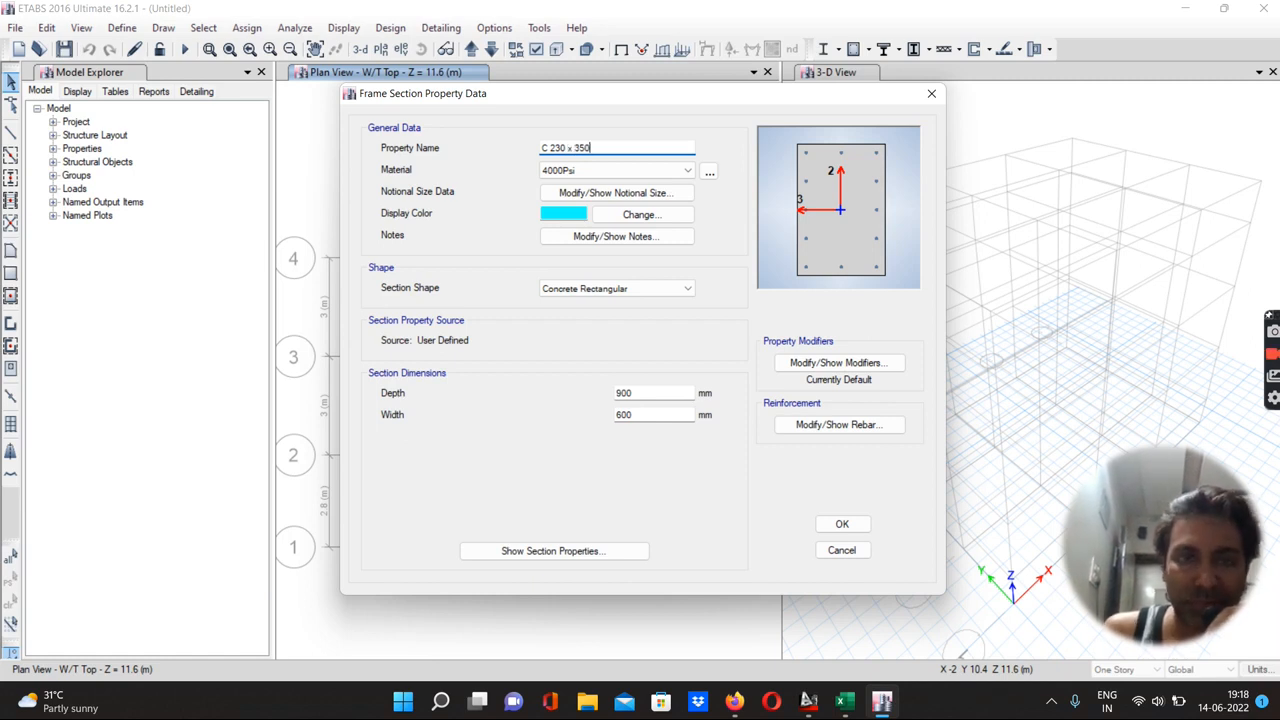
click(575, 175)
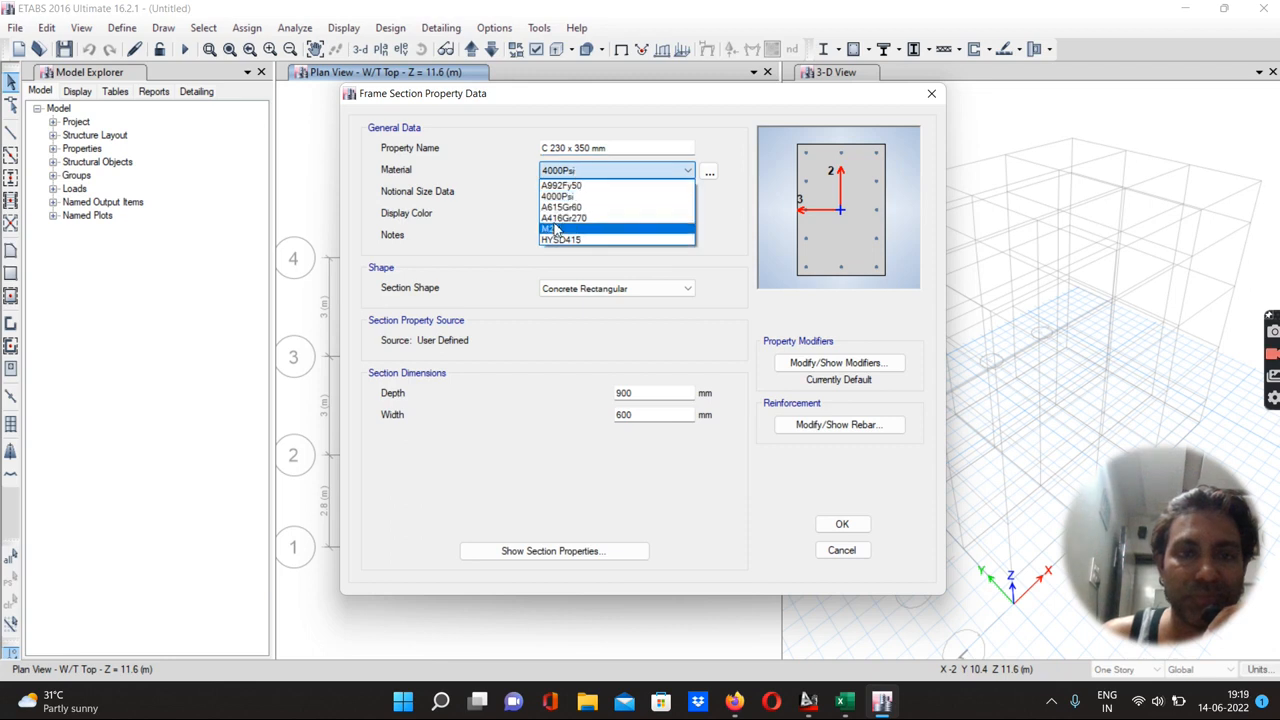
click(557, 232)
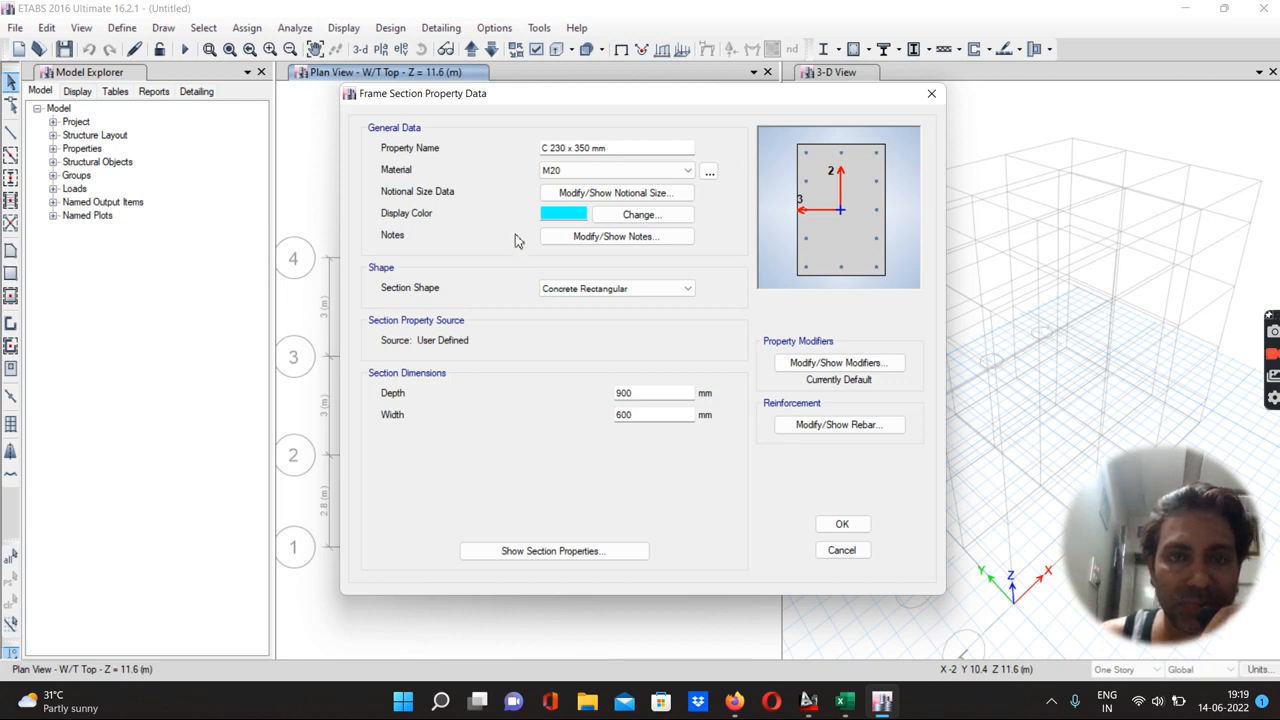
double_click(642, 393)
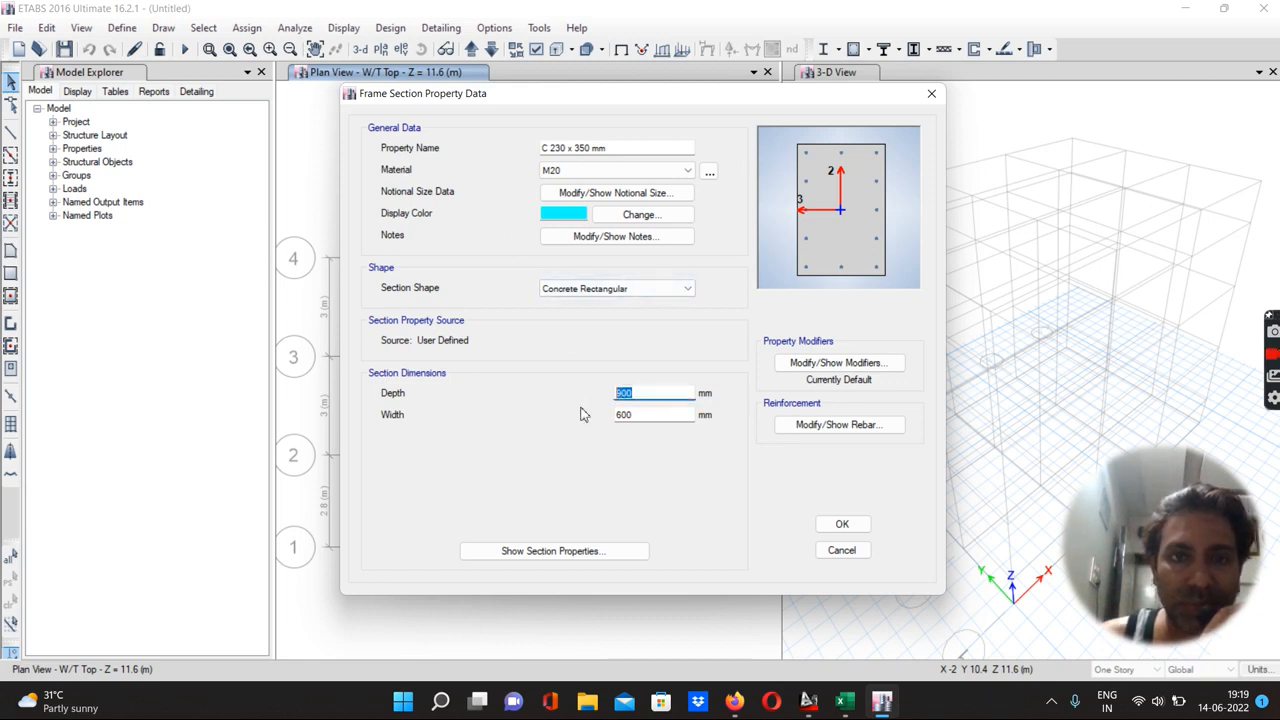
text(350)
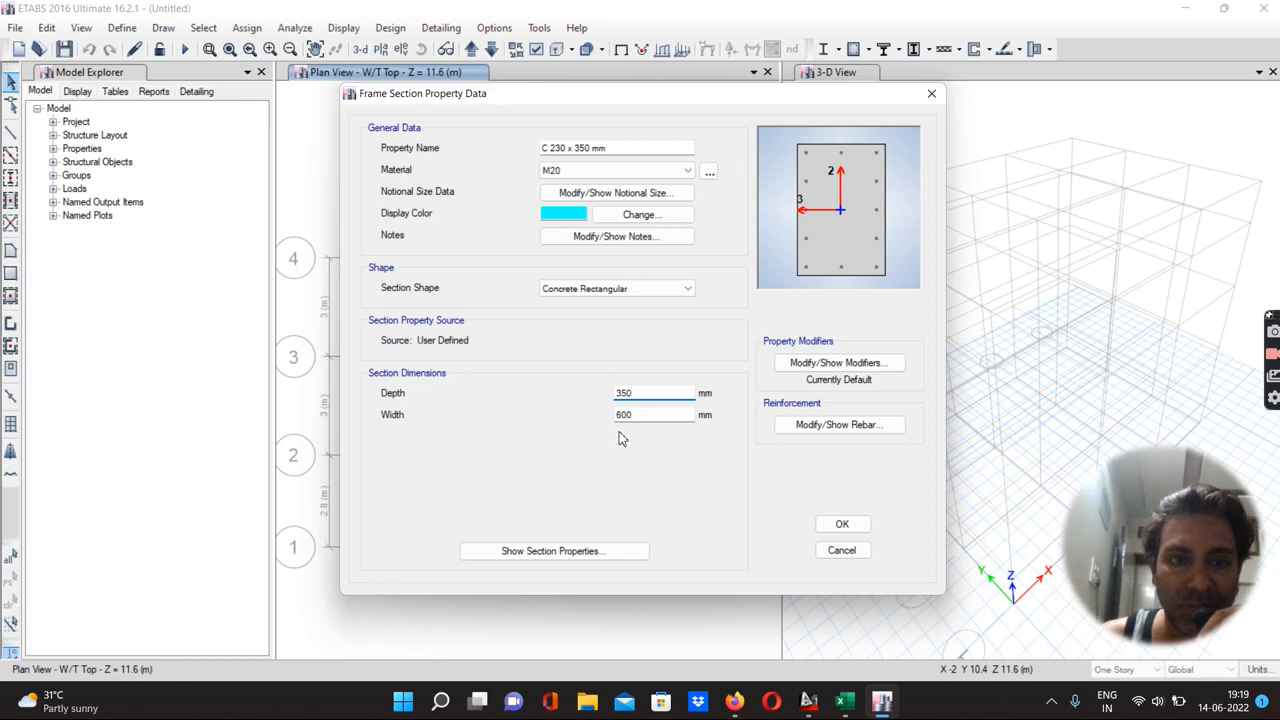
key(Tab)
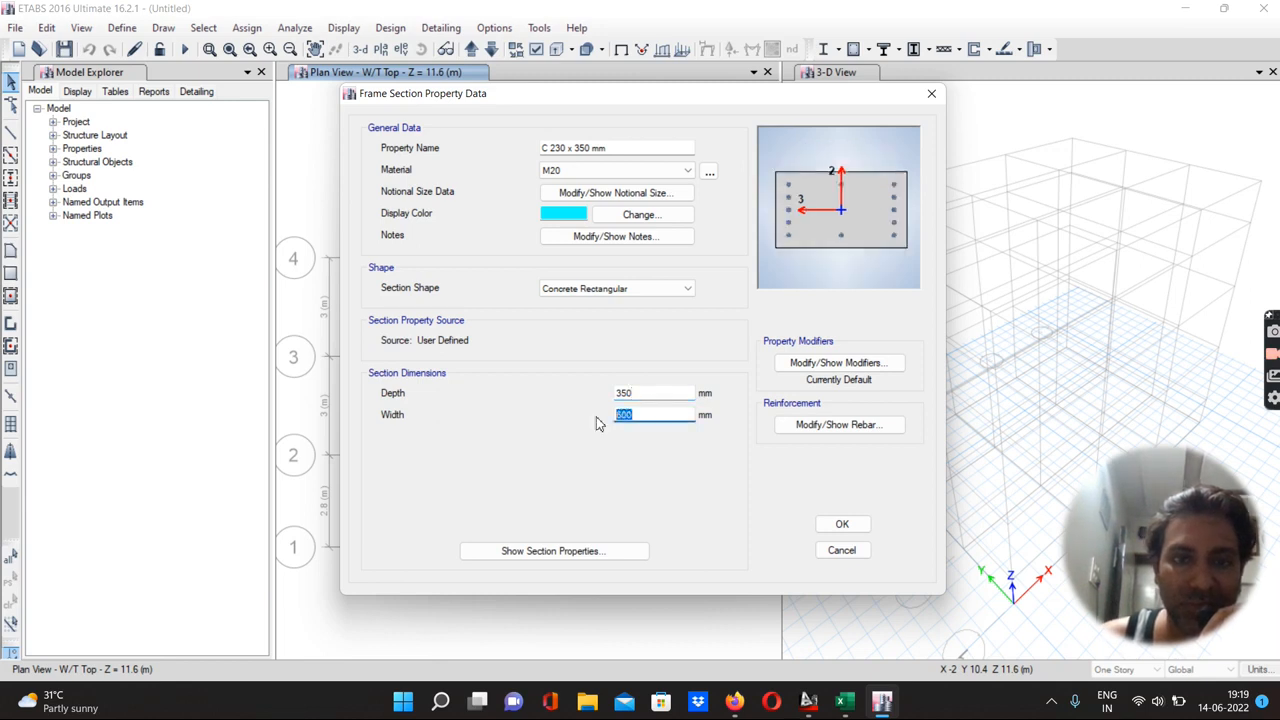
text(230)
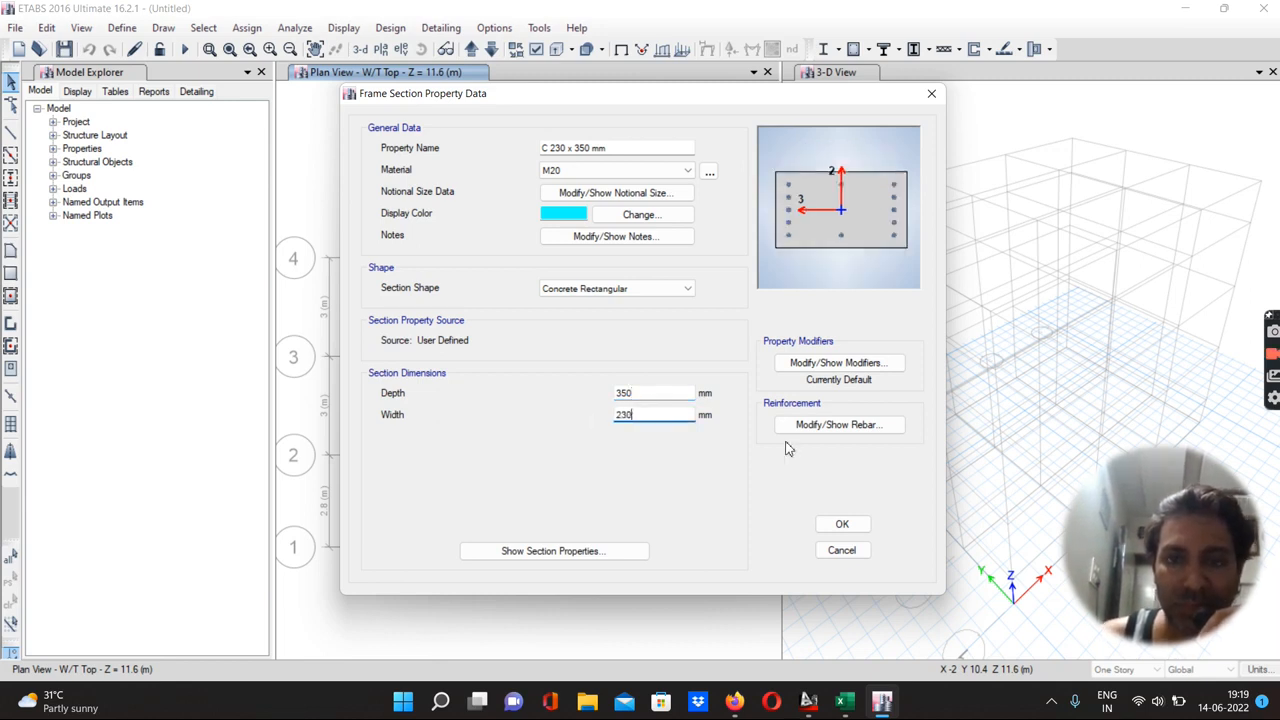
Set the column section's longitudinal and confinement rebar material to HYSD415
click(838, 425)
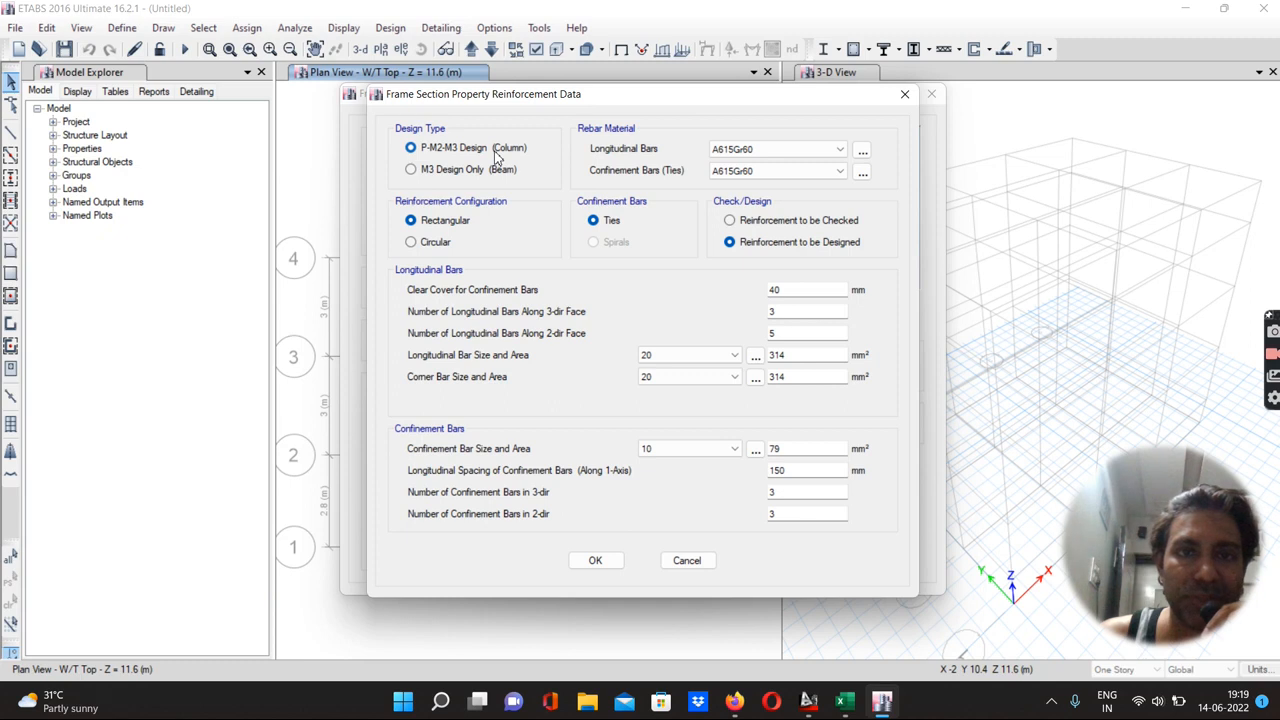
click(735, 150)
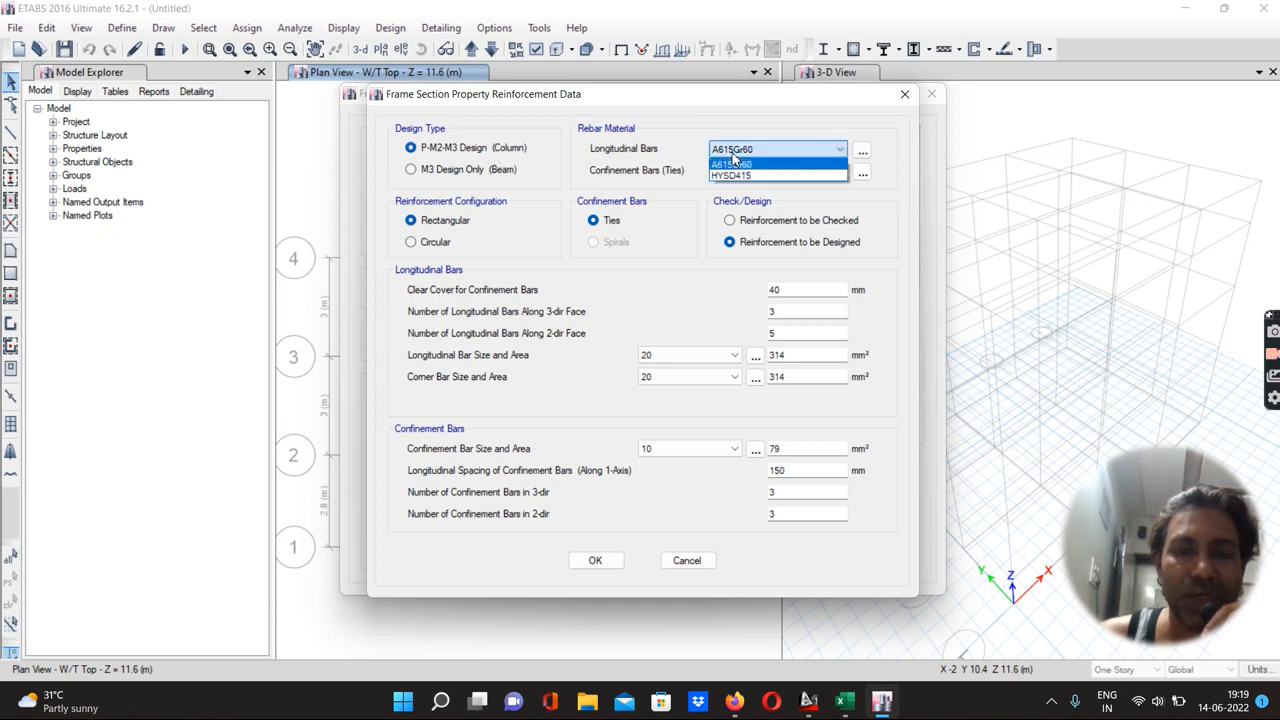
click(735, 176)
click(737, 172)
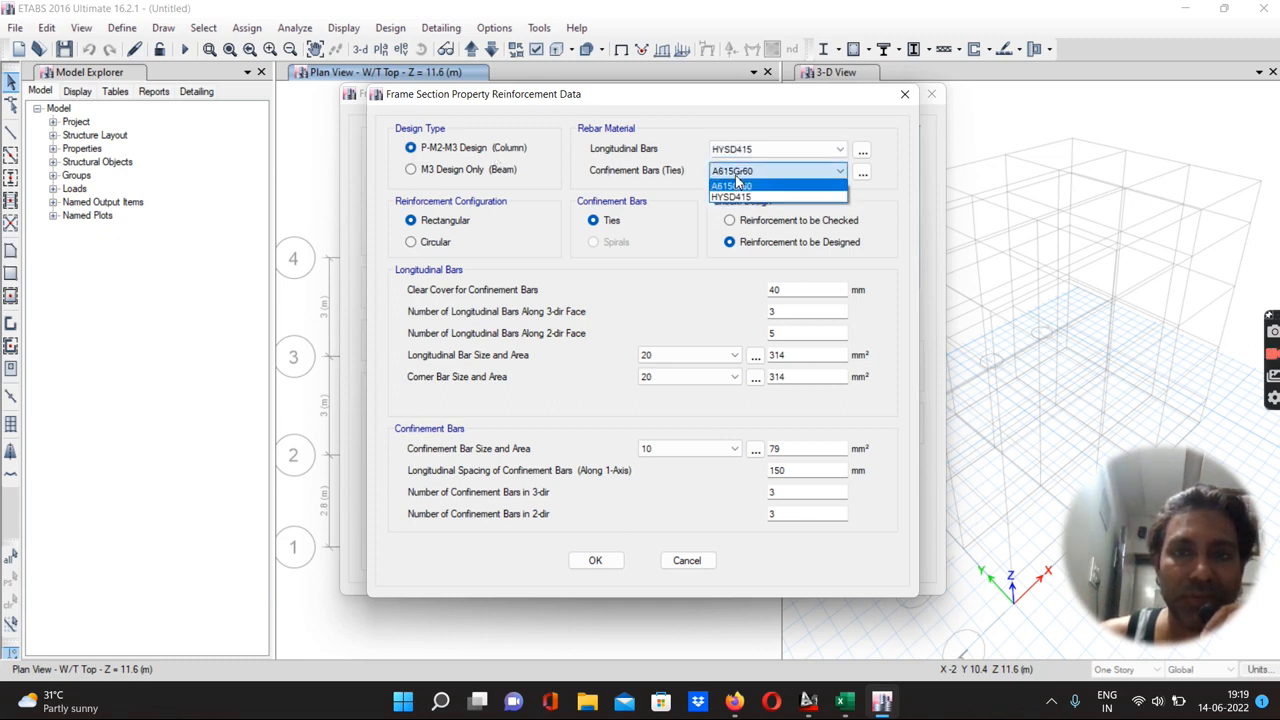
click(737, 193)
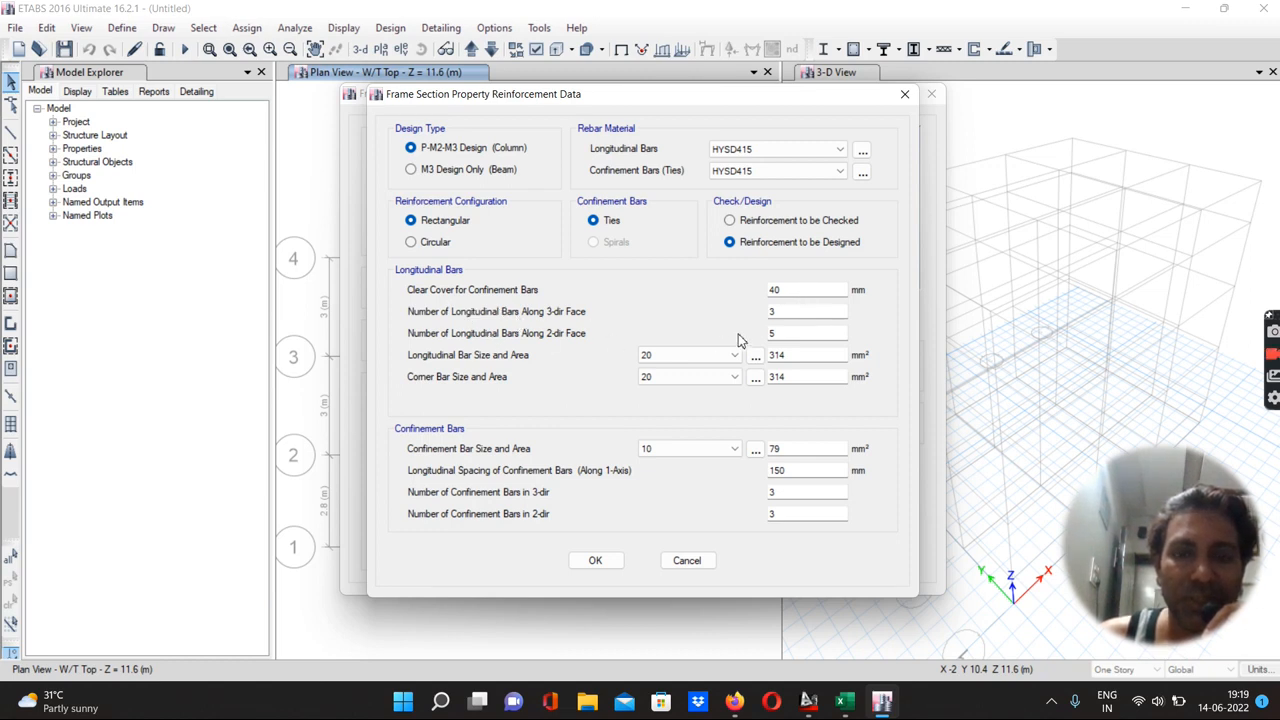
Set the column to 3 longitudinal bars along the 2-dir face and a longitudinal bar size of 12
double_click(784, 333)
text(3)
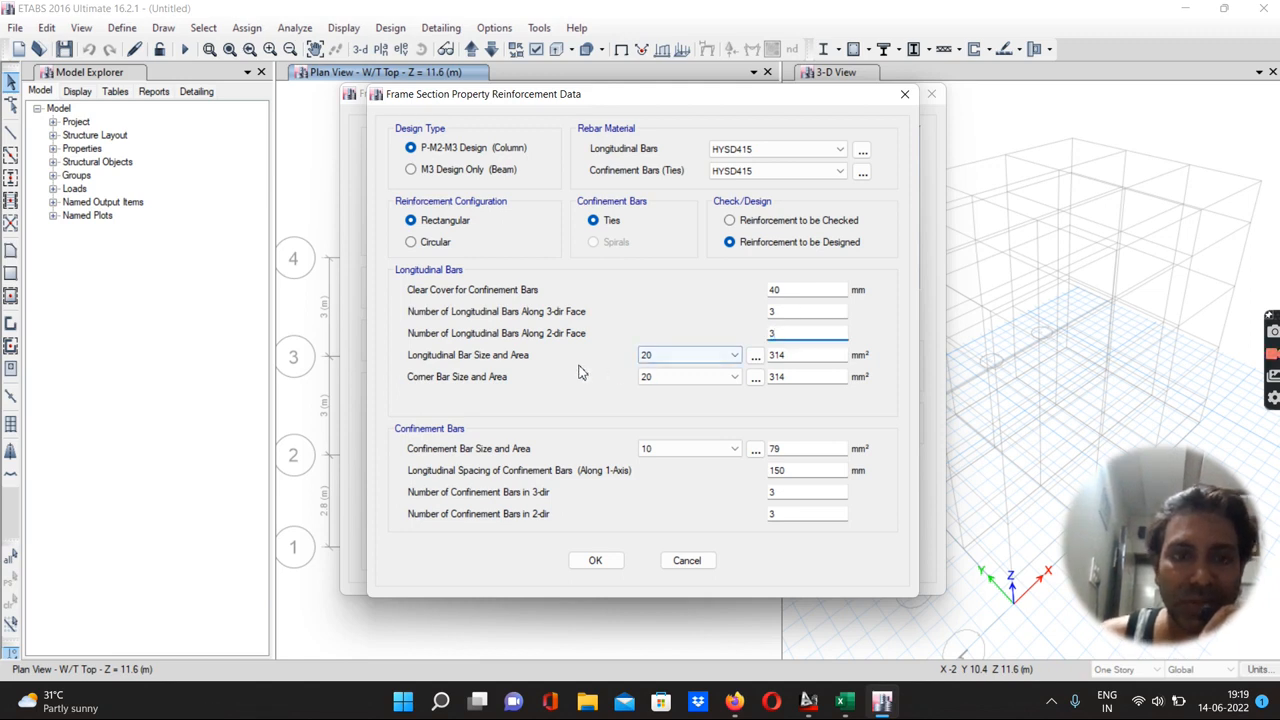
click(645, 360)
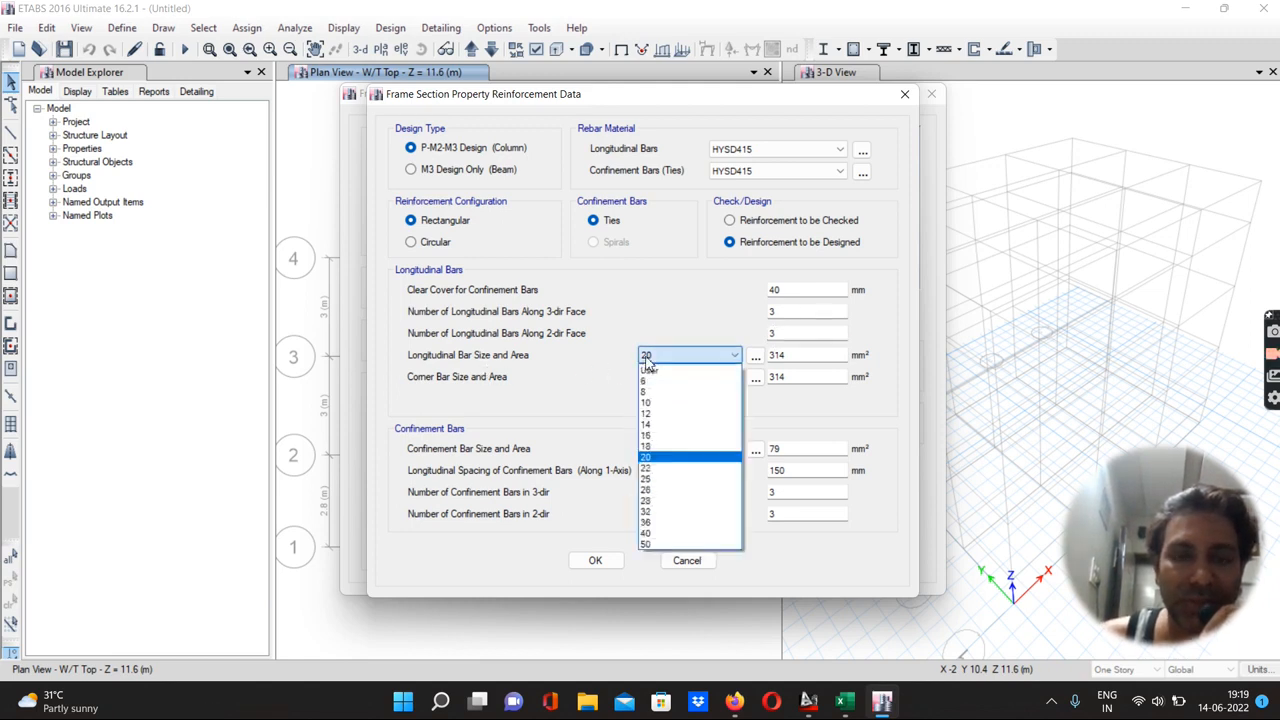
click(646, 412)
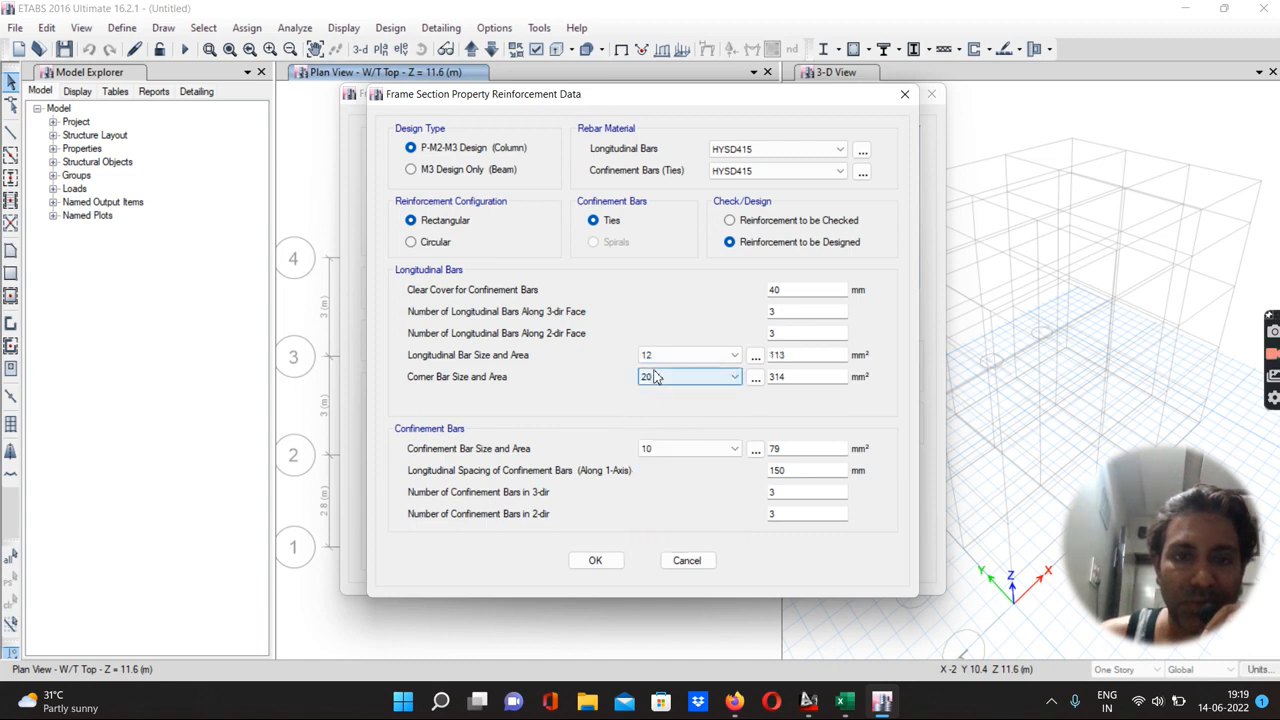
Set the corner bar size to 12 and confinement bar size to 8, then confirm the column section
click(651, 378)
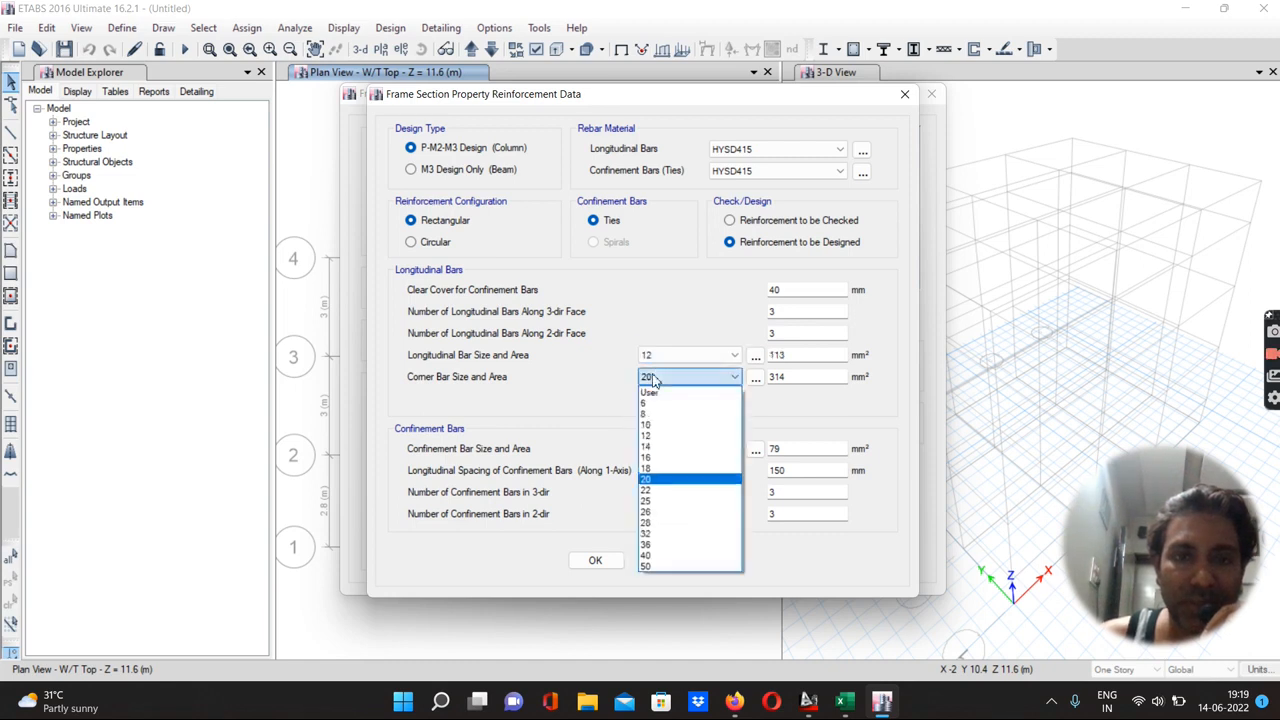
click(645, 435)
click(649, 449)
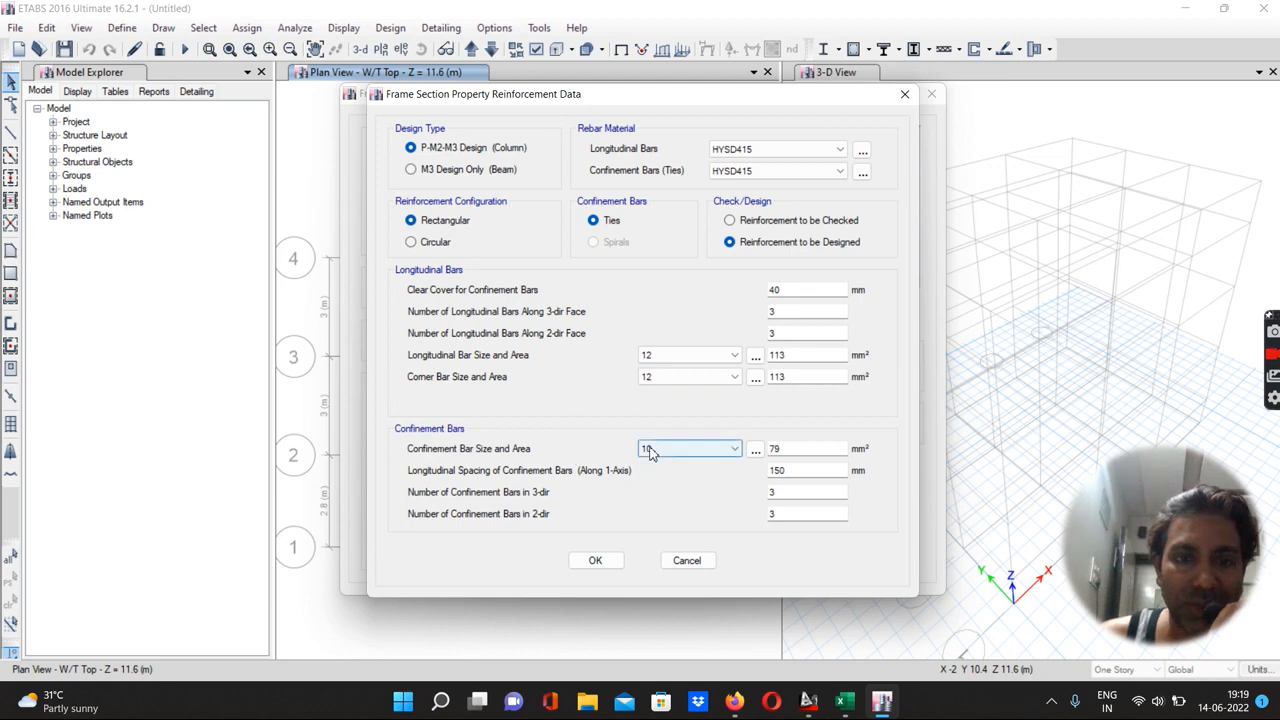
click(647, 485)
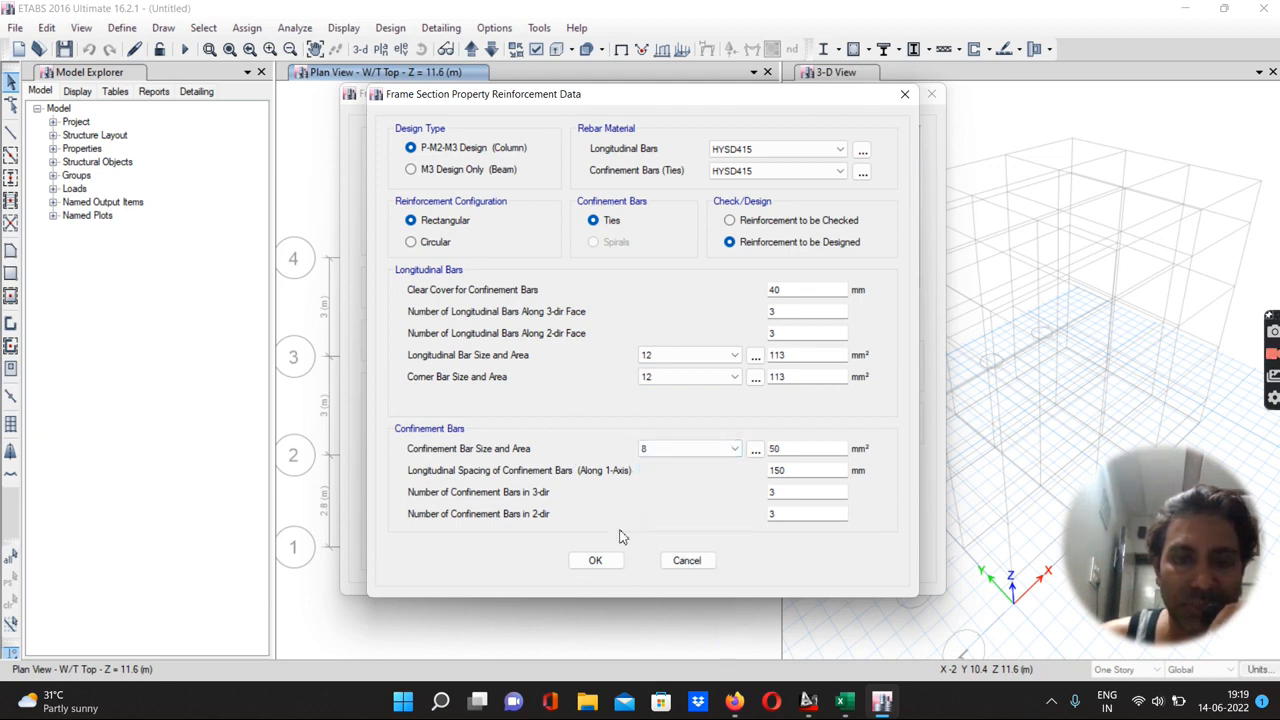
click(596, 561)
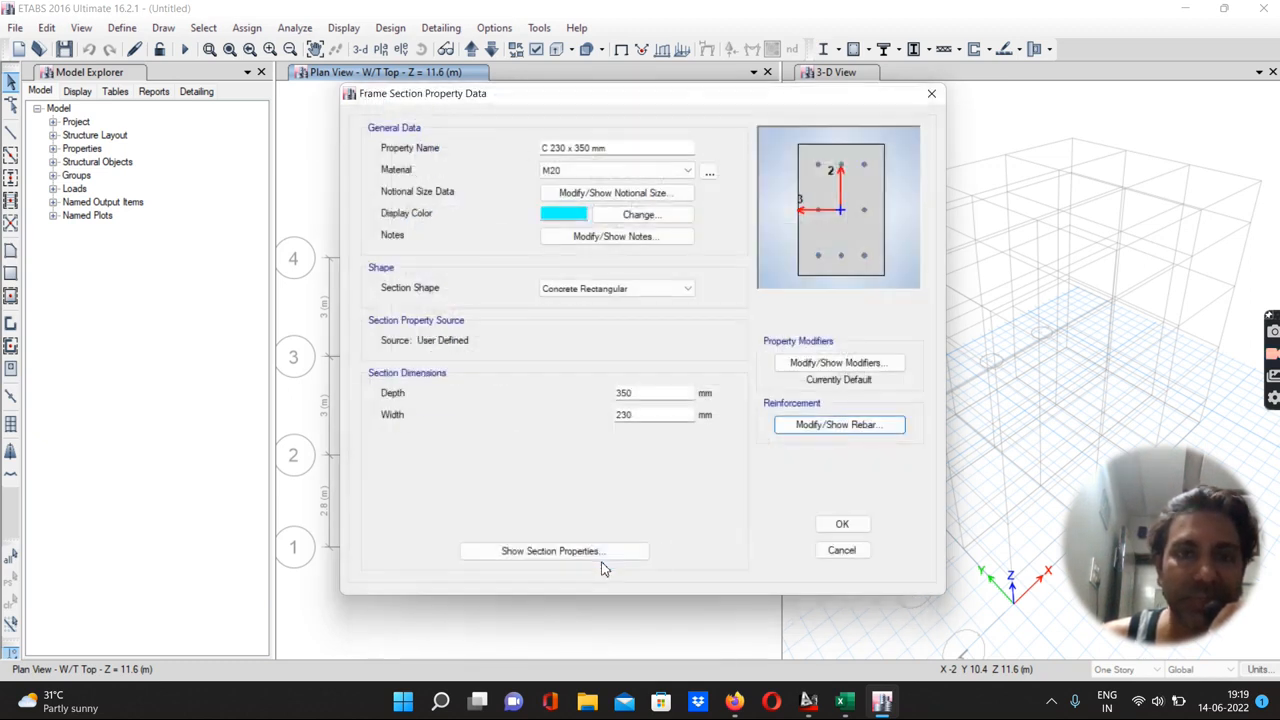
click(843, 526)
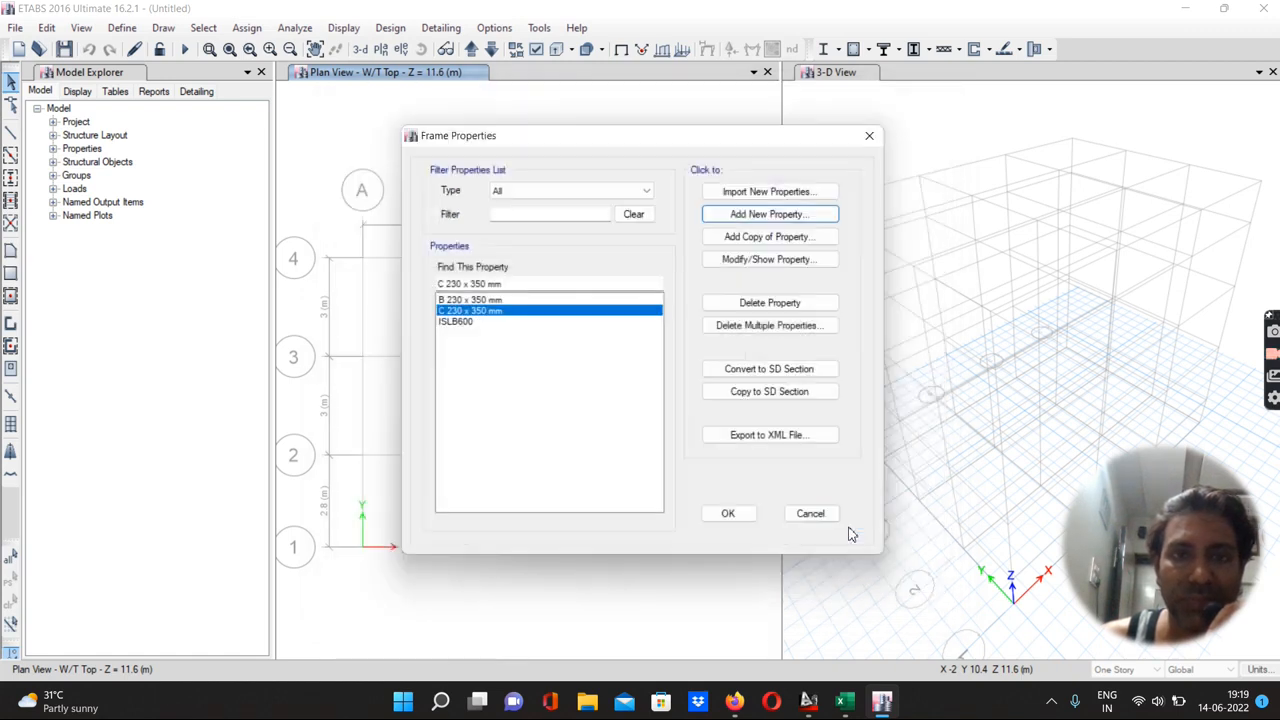
Delete the ISLB600 frame section and close the frame properties list
click(451, 322)
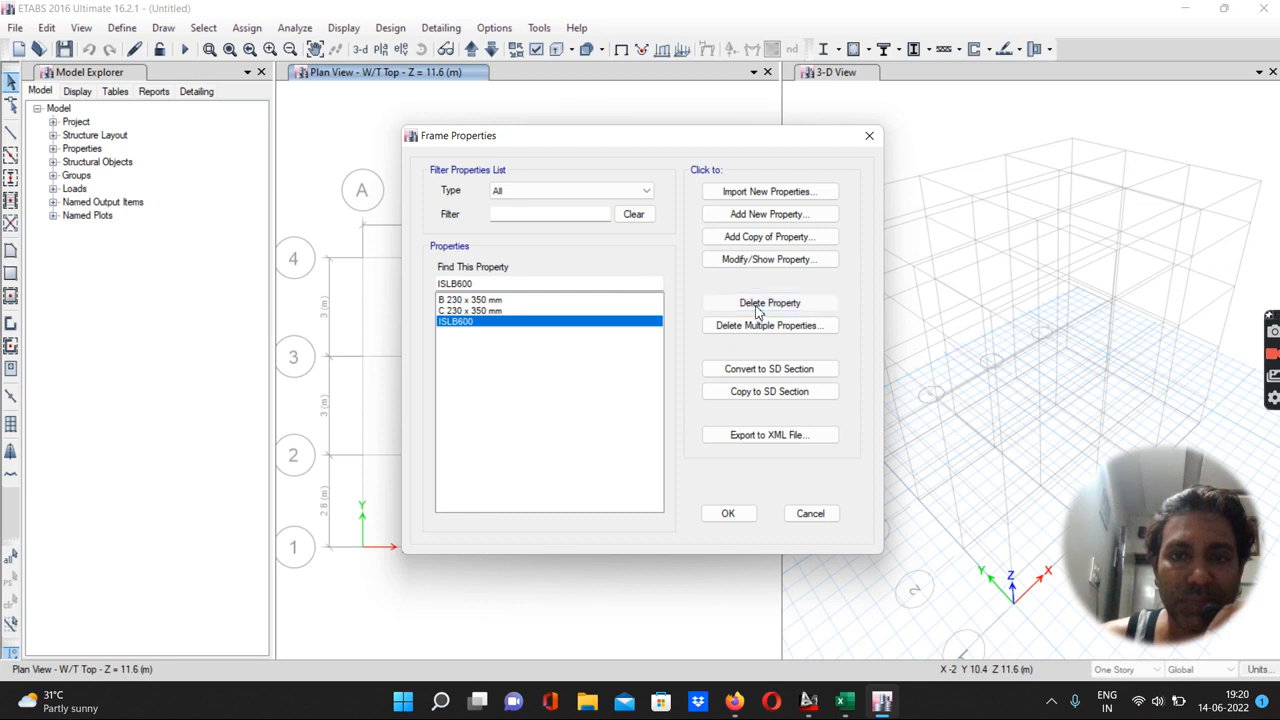
click(757, 312)
click(696, 404)
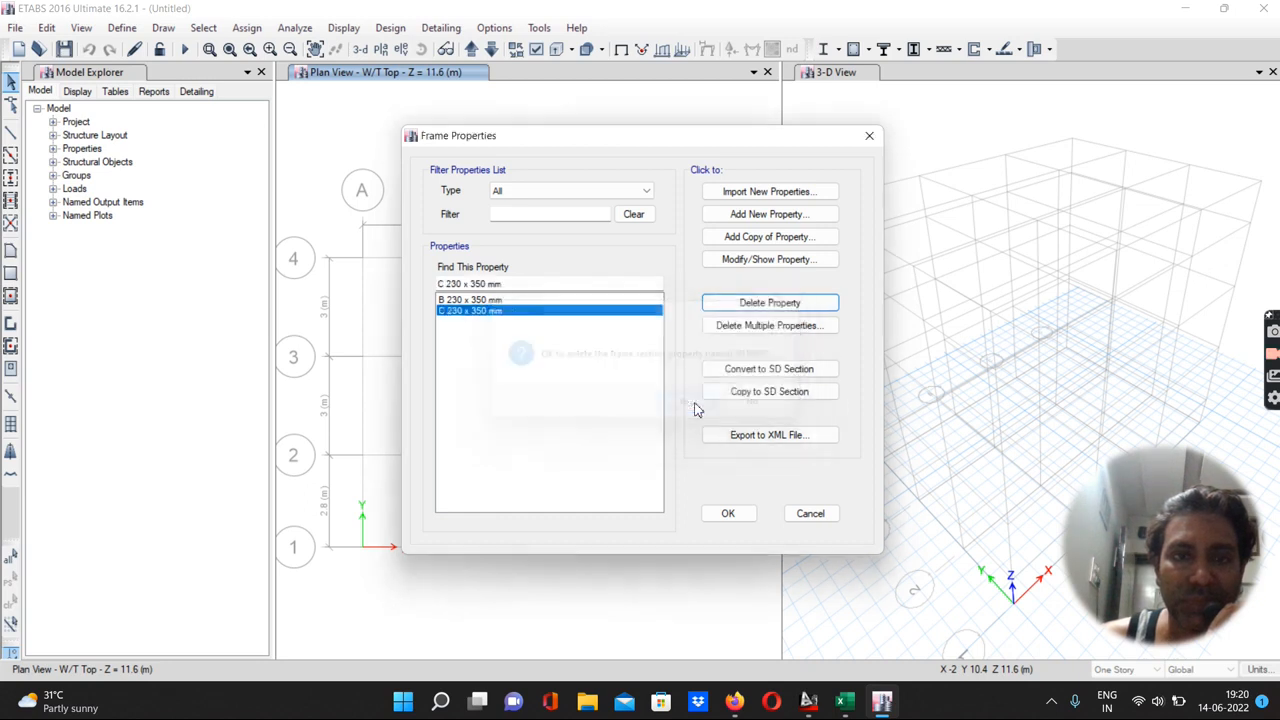
click(731, 512)
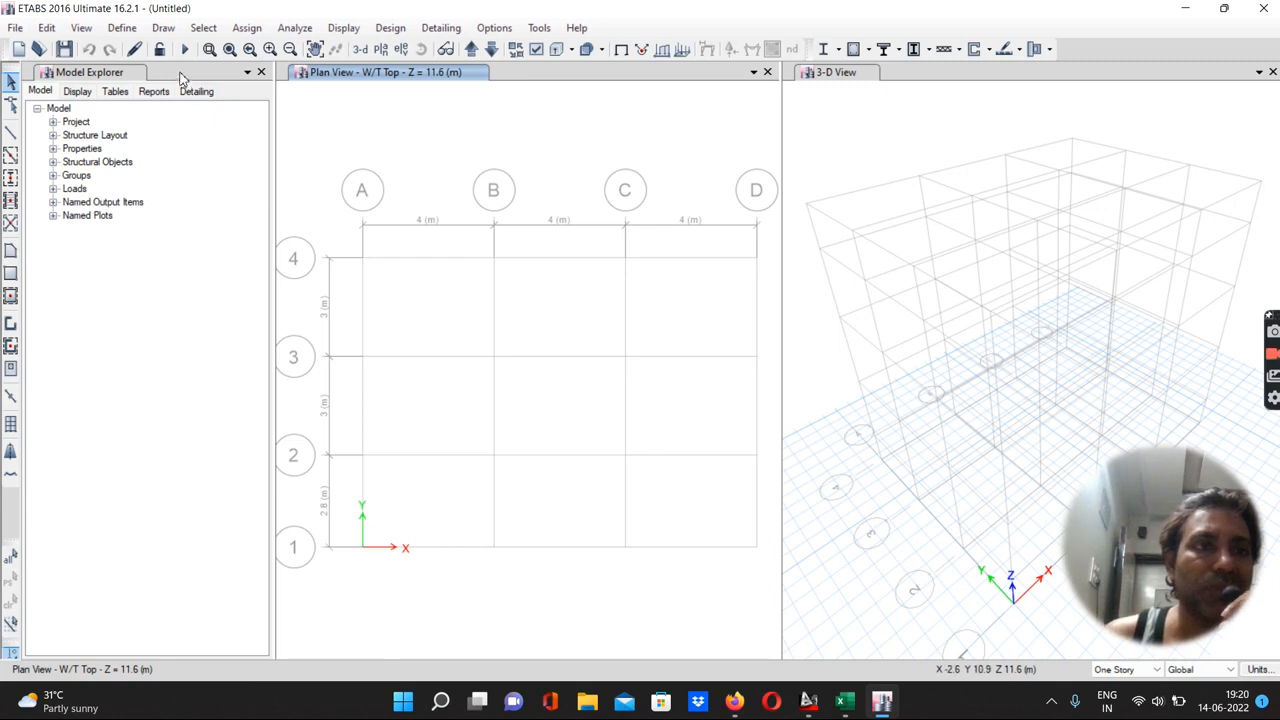
Add a new slab section property named S 115 mm
click(123, 28)
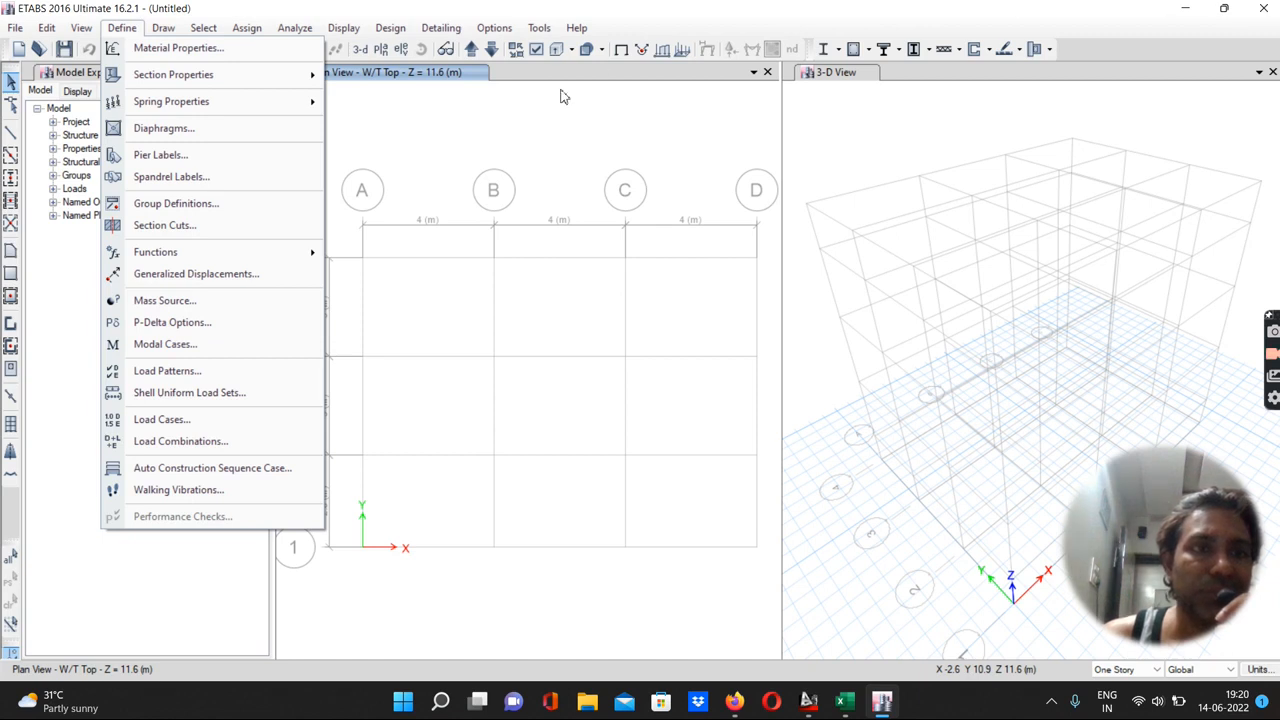
mouse_move(165, 80)
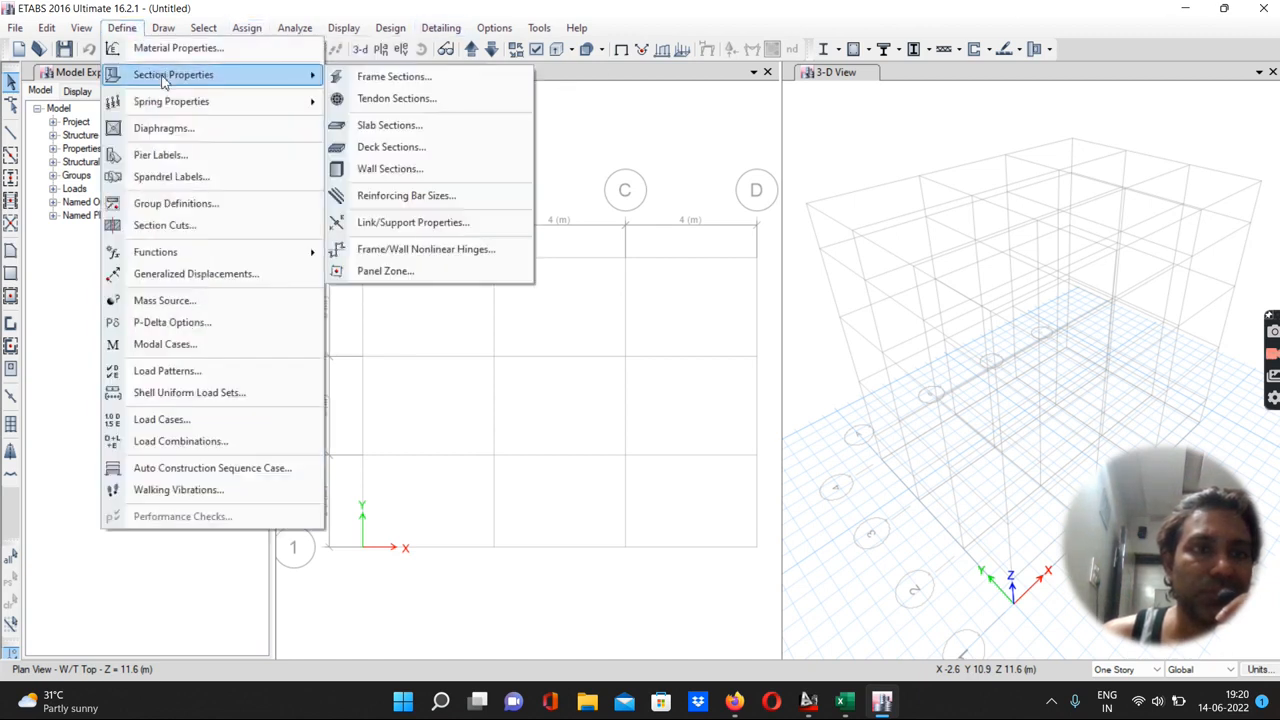
click(369, 127)
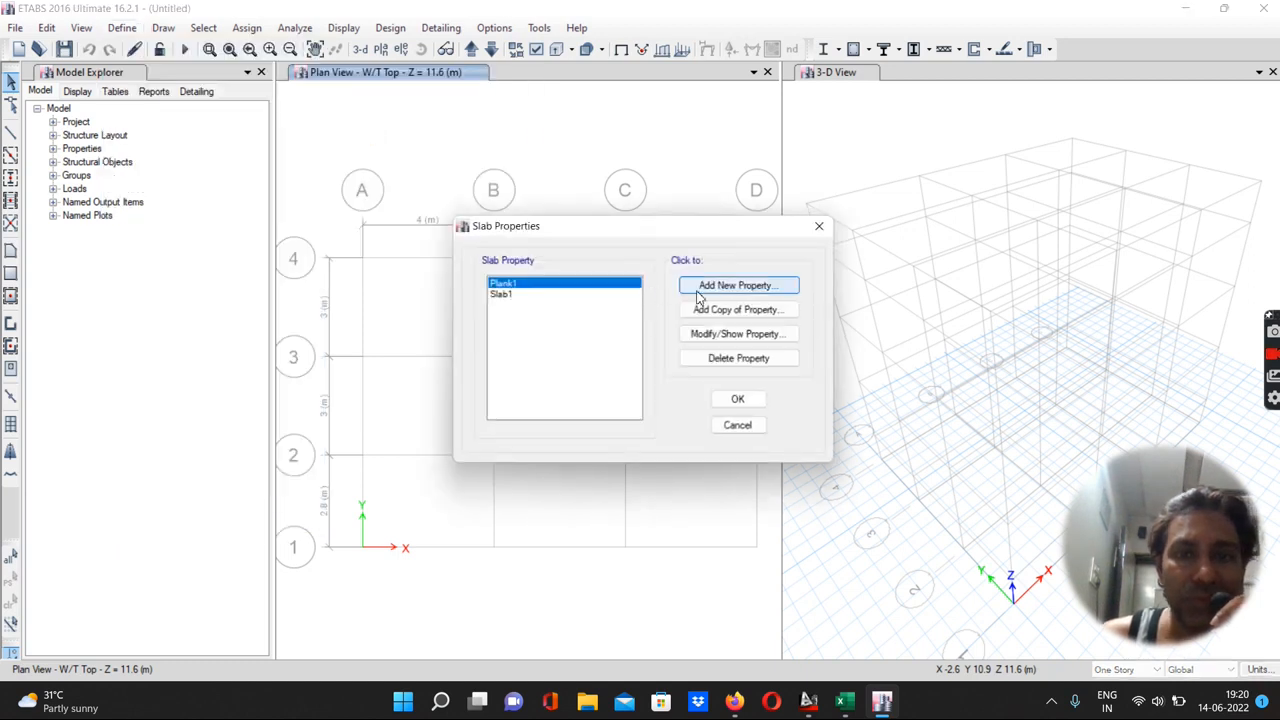
click(709, 288)
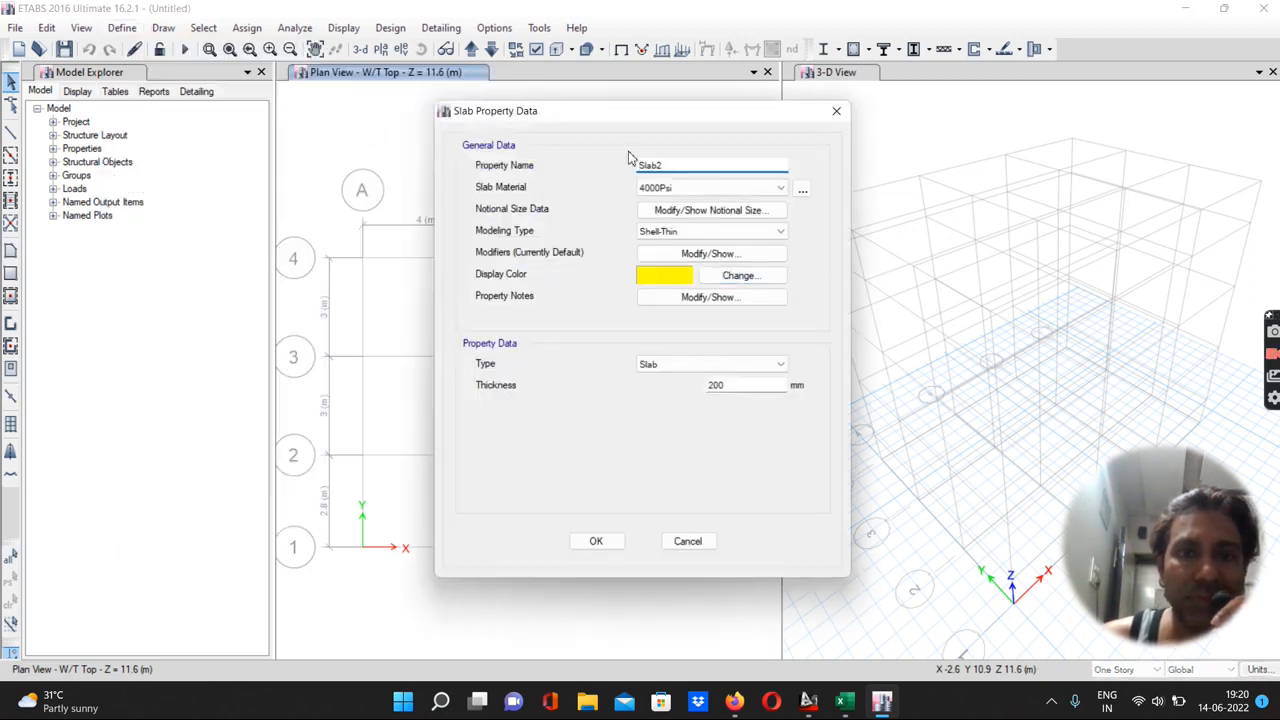
double_click(672, 164)
text(S 115)
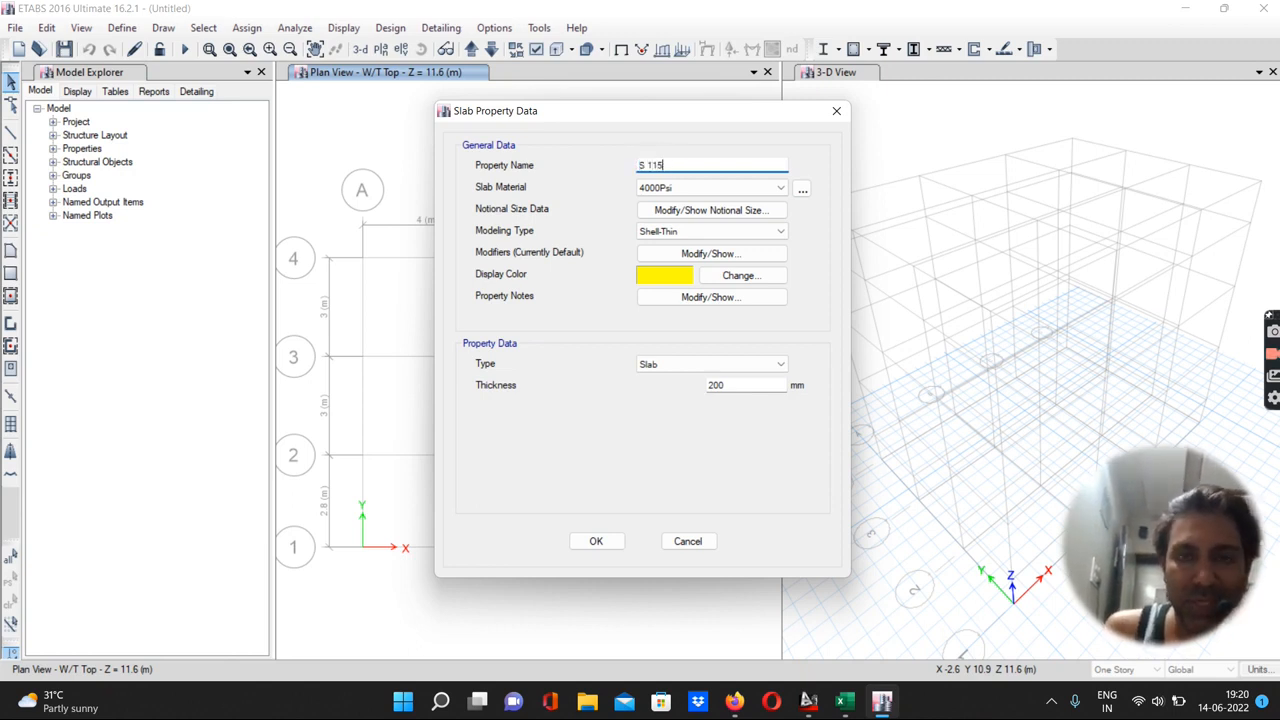
text( mm)
Set the slab material to M20 and thickness to 115 mm, and confirm the slab section
click(655, 188)
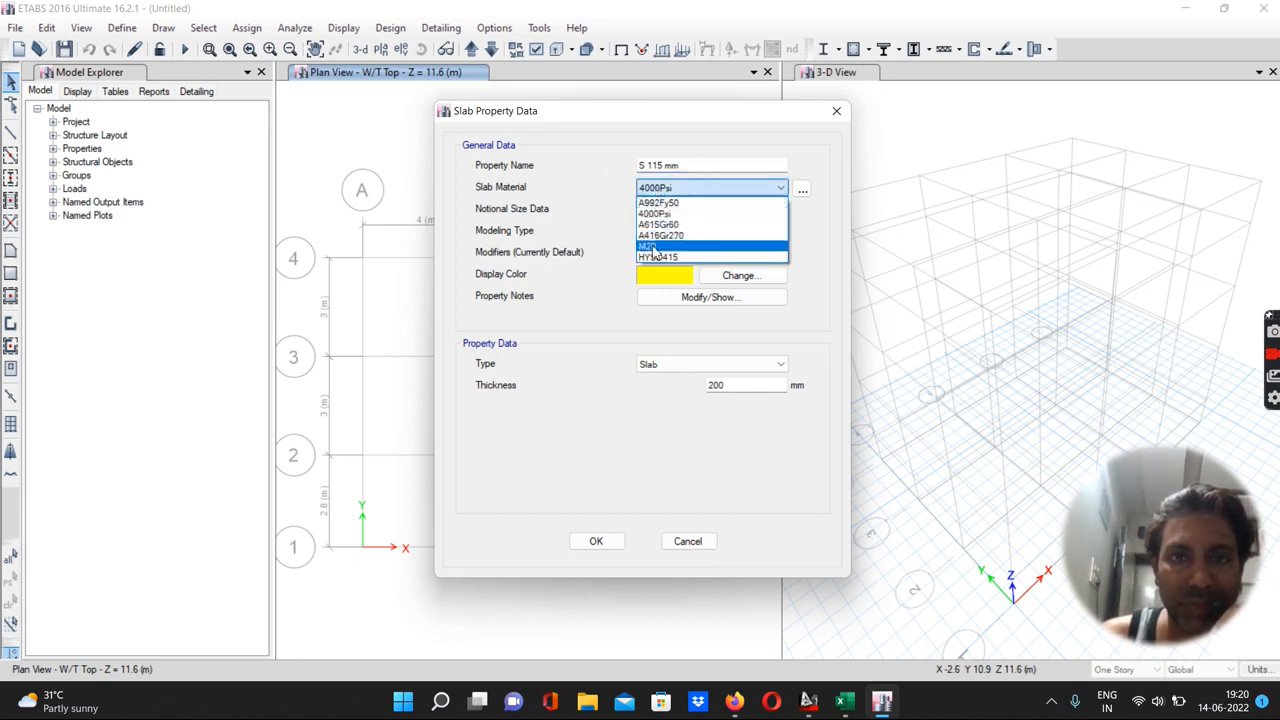
click(653, 246)
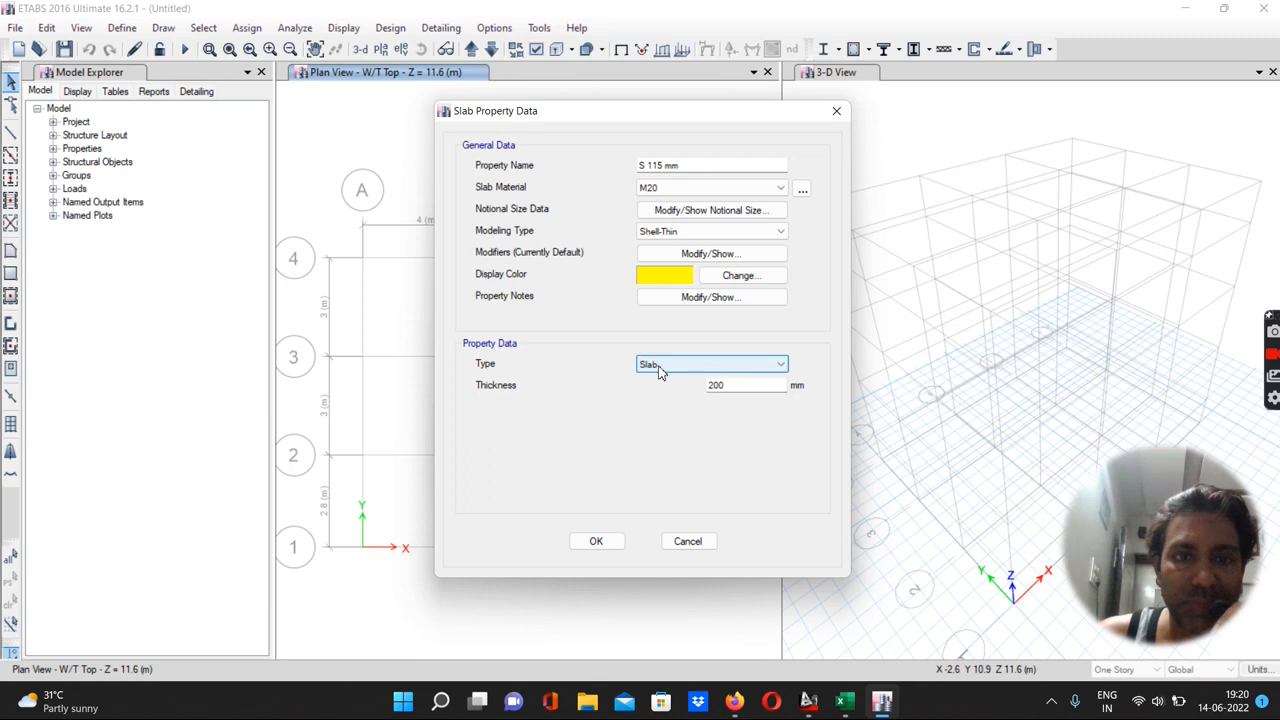
double_click(734, 389)
text(115)
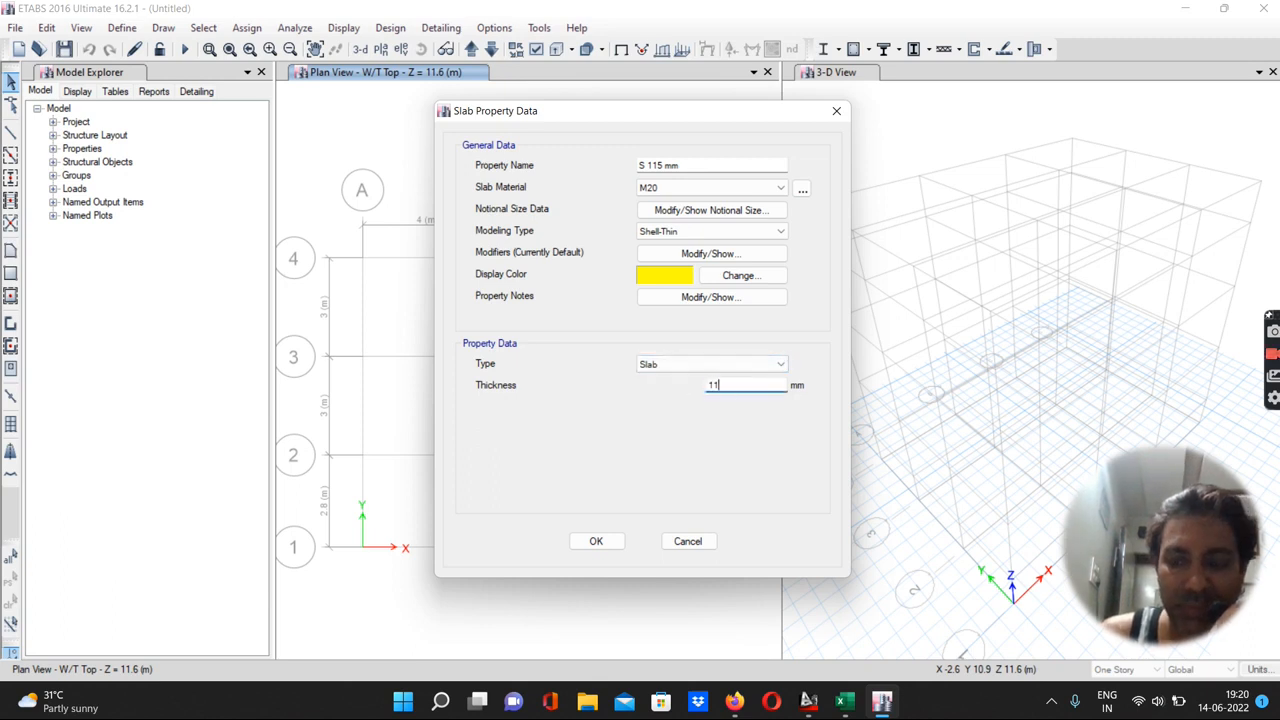
click(596, 543)
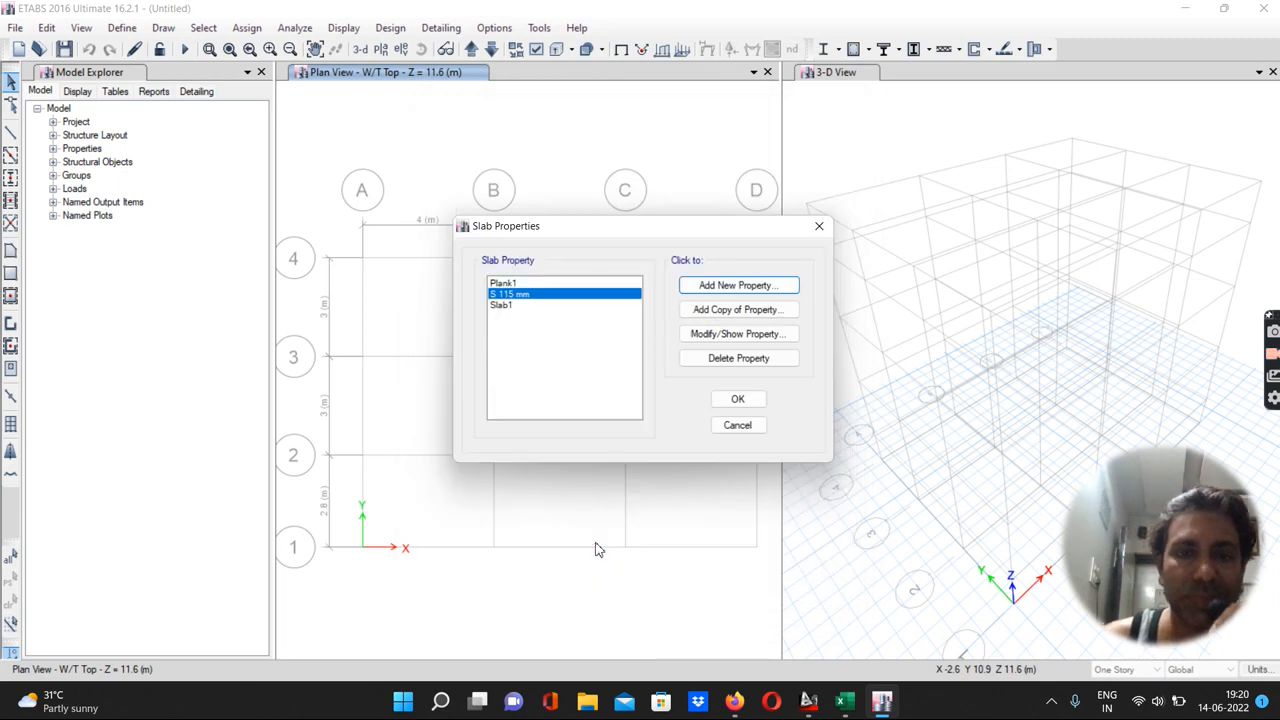
Add another slab section property named One way S 115 mm
click(710, 287)
drag(670, 166, 632, 172)
text(O)
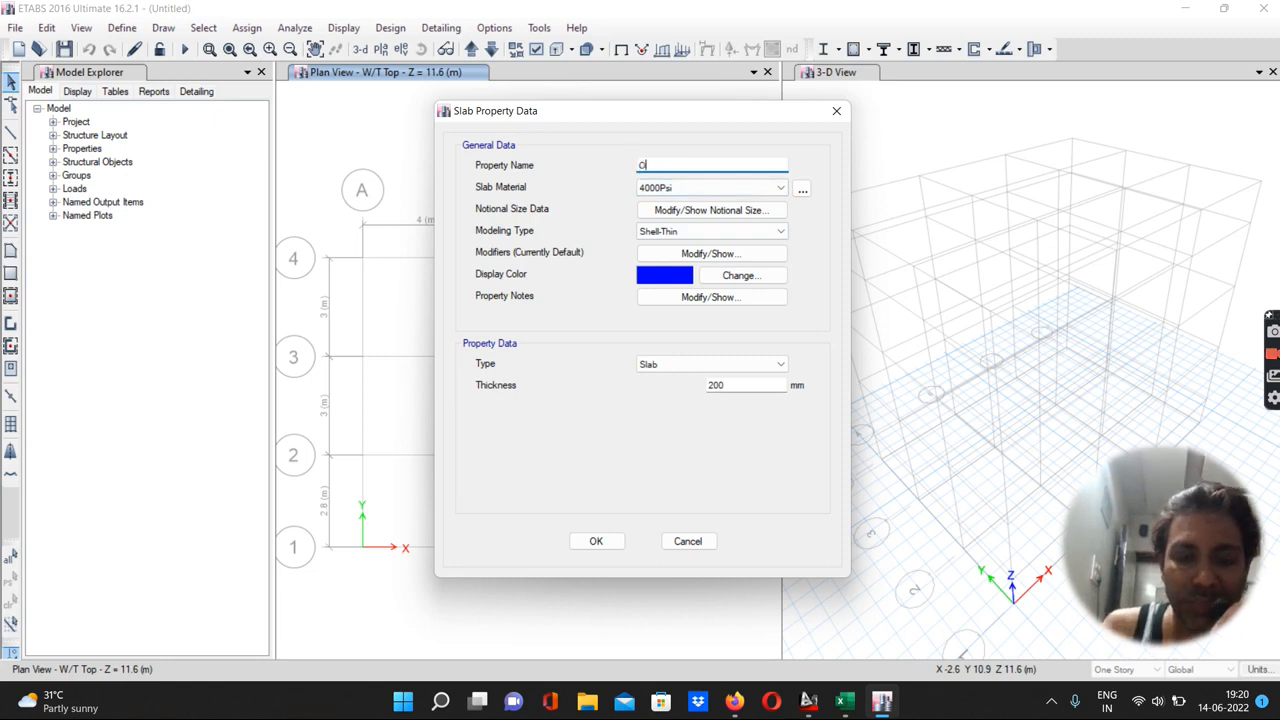
text(ne wa)
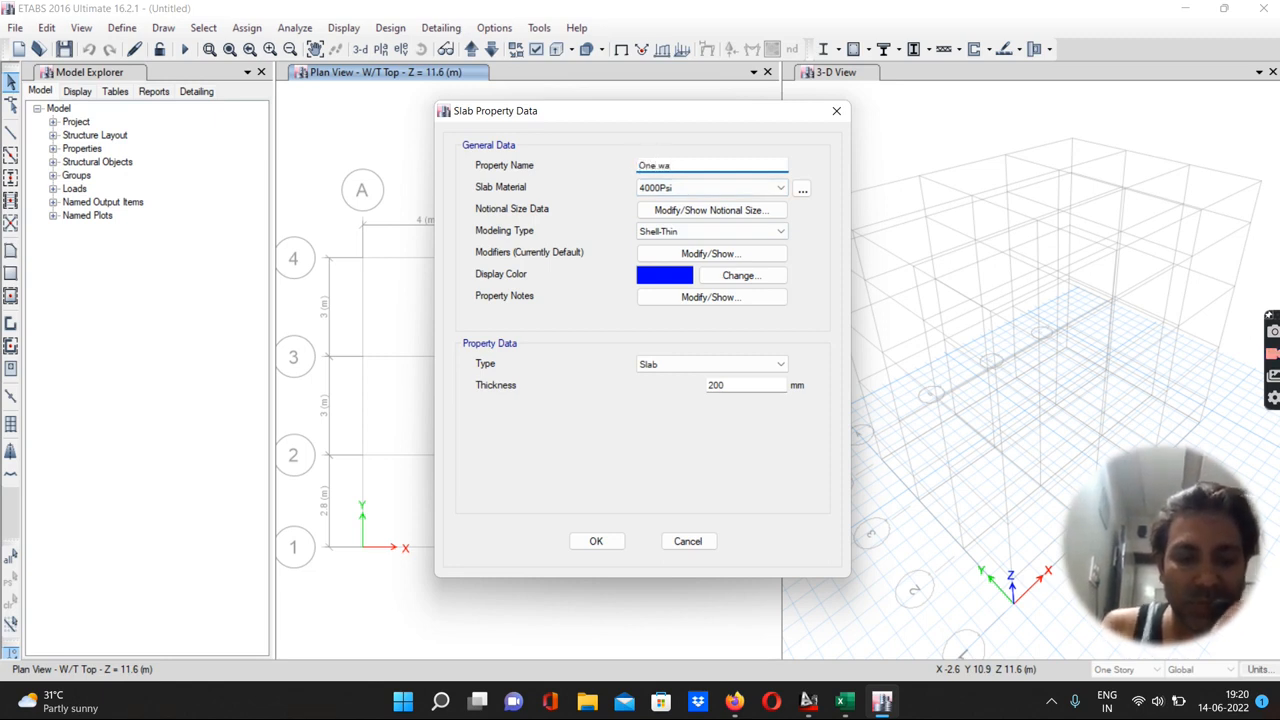
text(y S 115 mm)
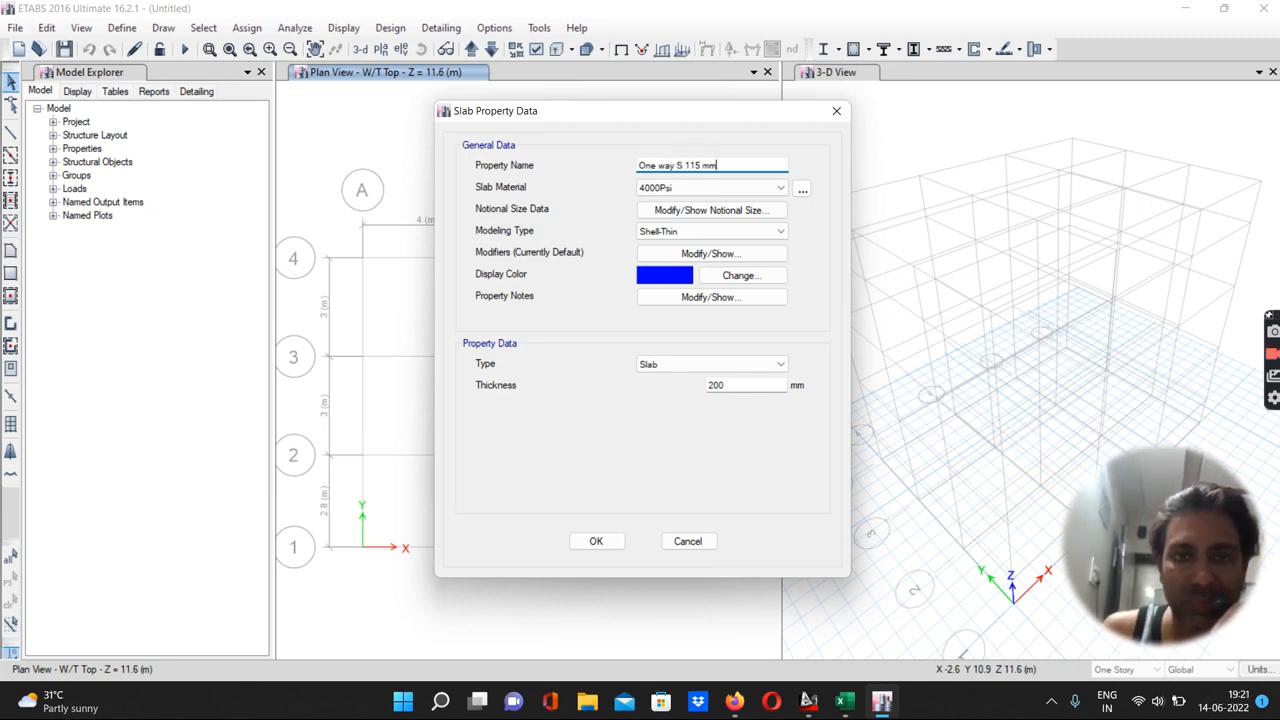
Set its material to M20, modeling type to Membrane, and enable special one-way load distribution
click(684, 187)
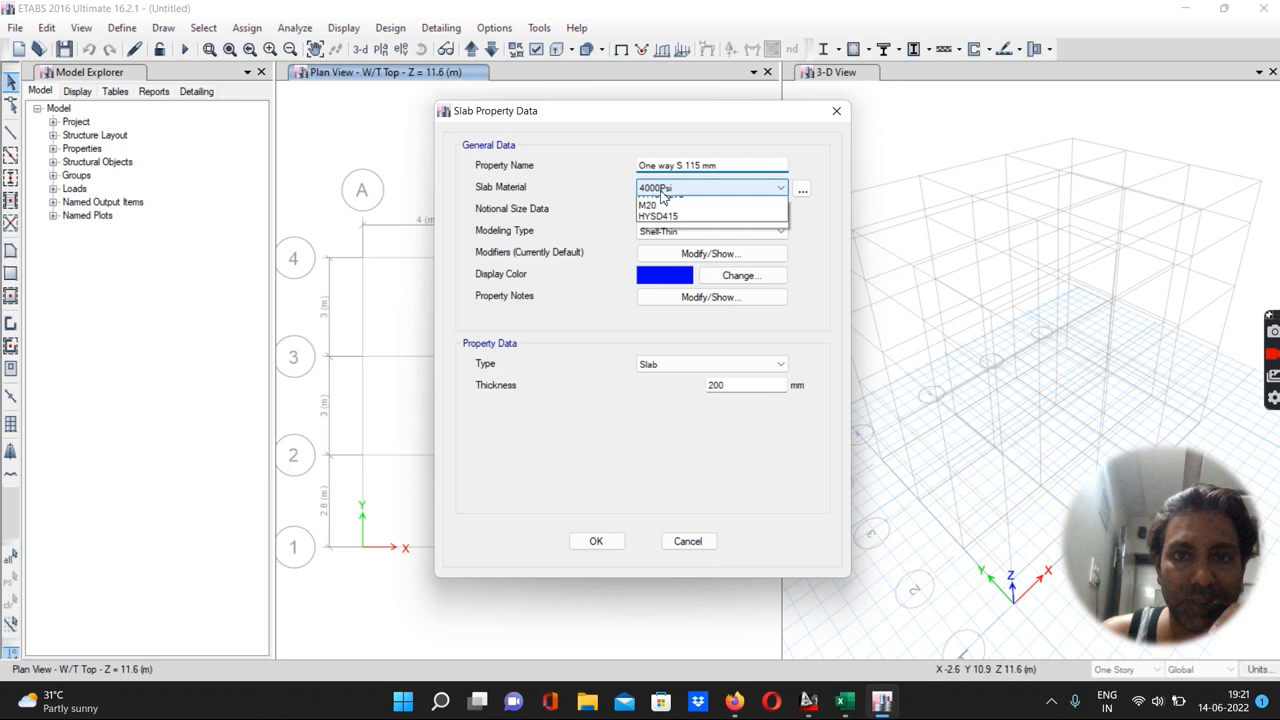
click(648, 246)
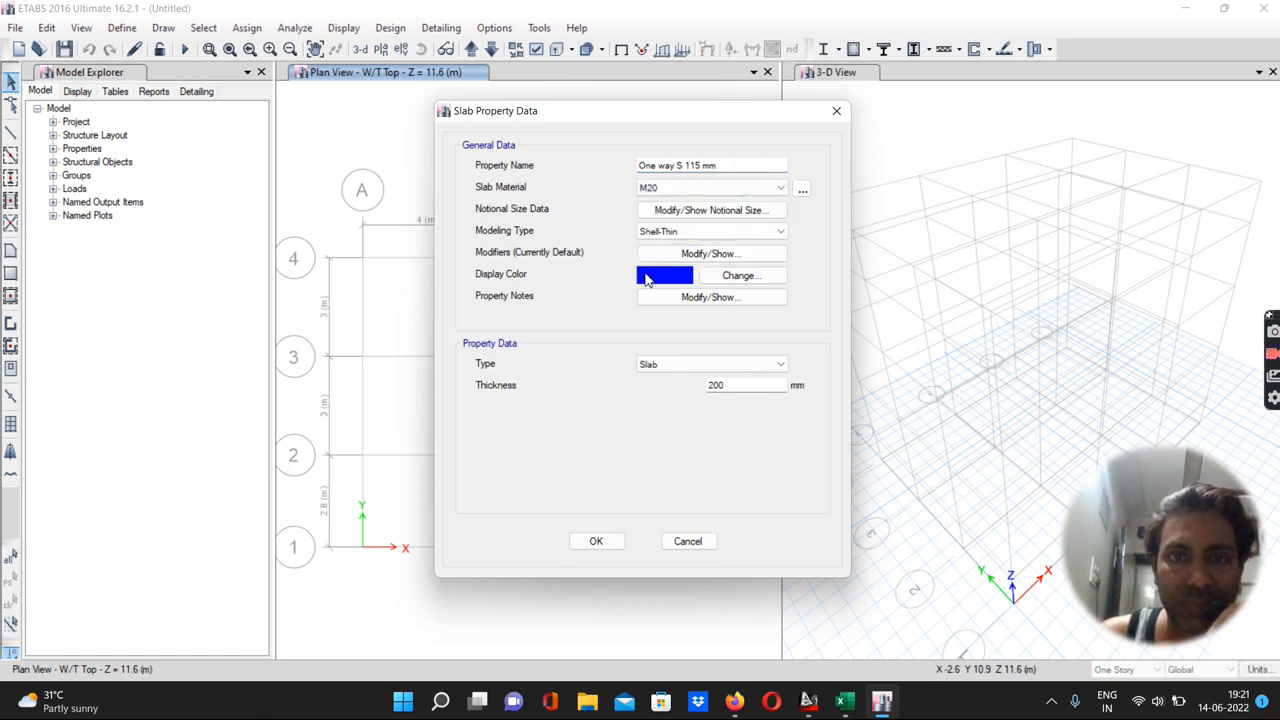
click(660, 233)
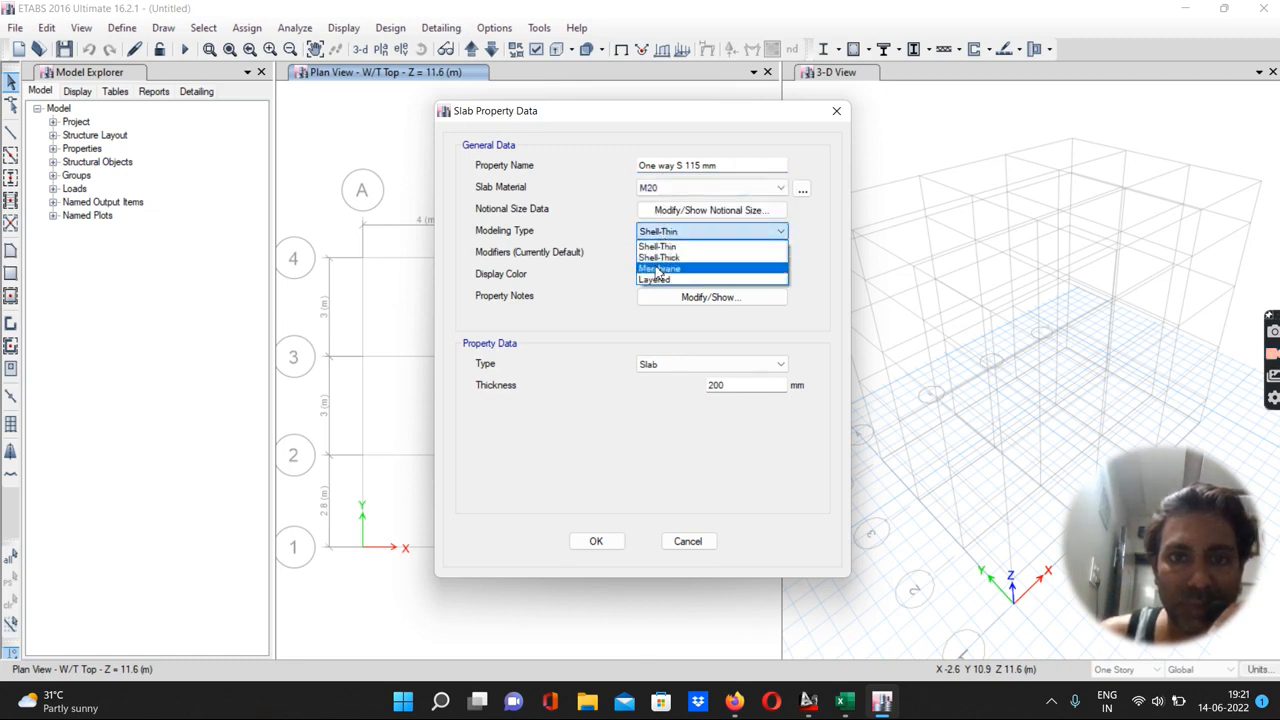
click(657, 272)
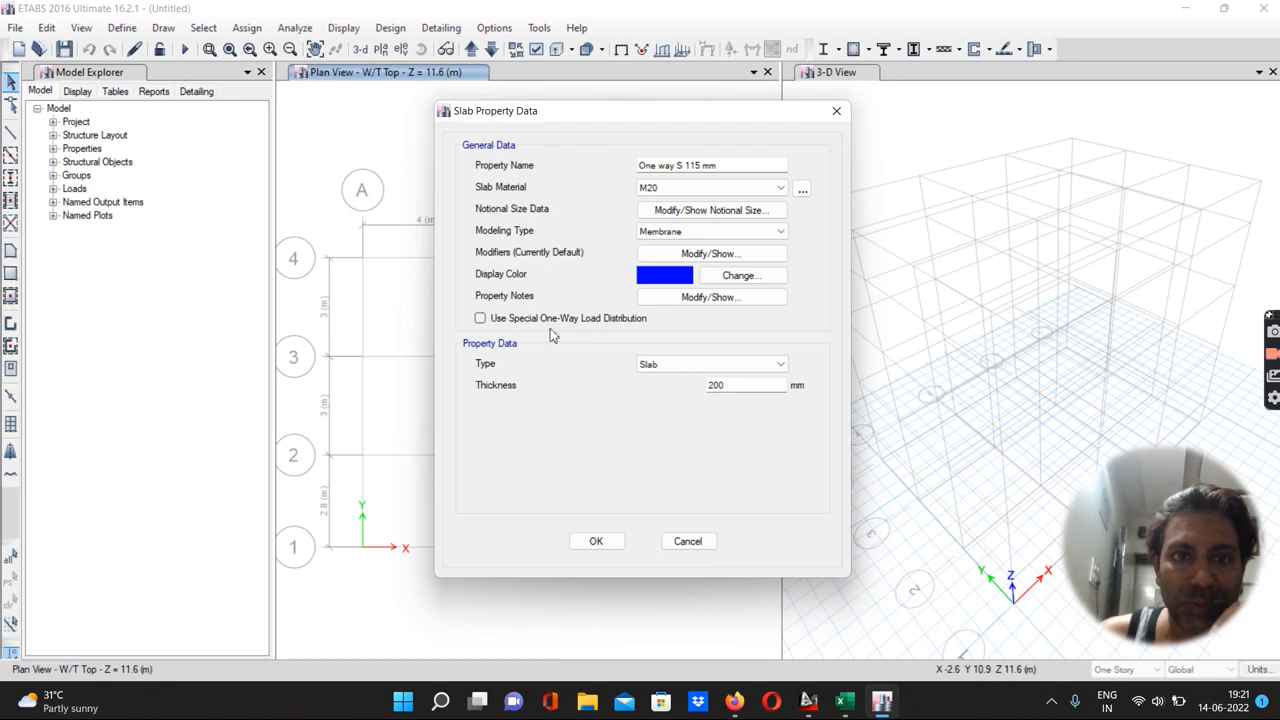
click(481, 320)
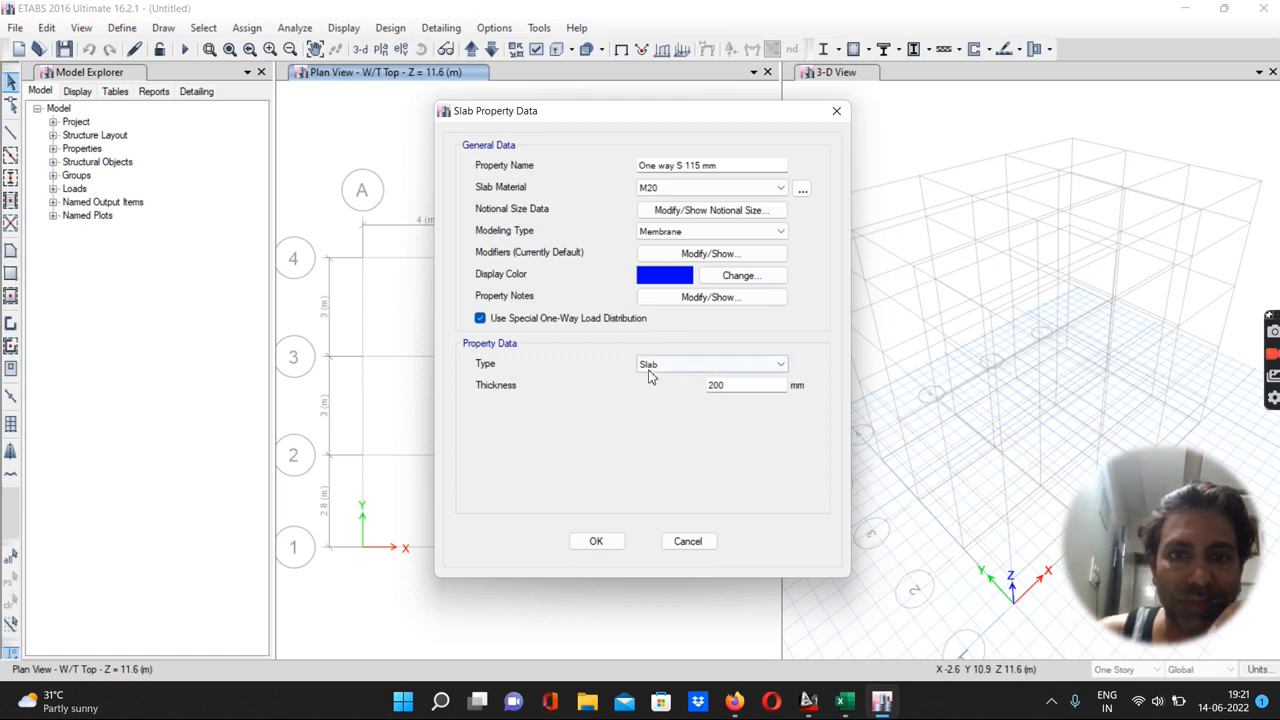
Set the one-way slab thickness to 115 mm and confirm the section
click(730, 301)
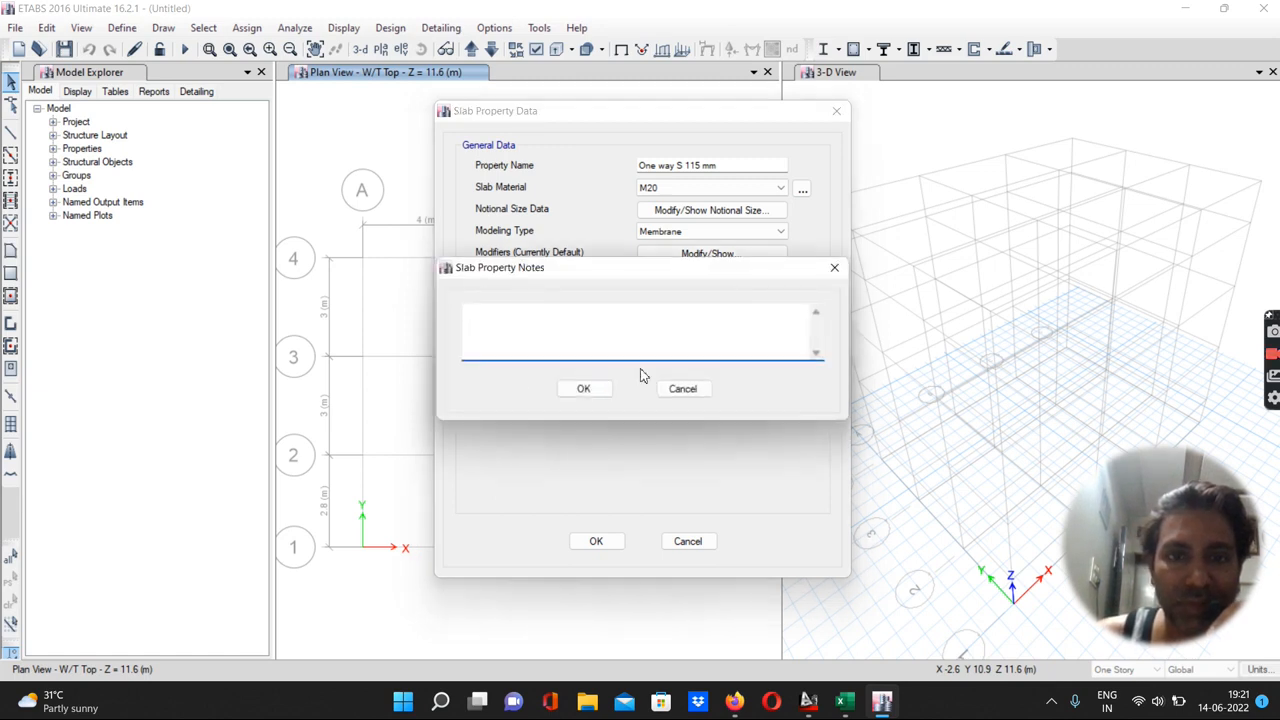
click(688, 387)
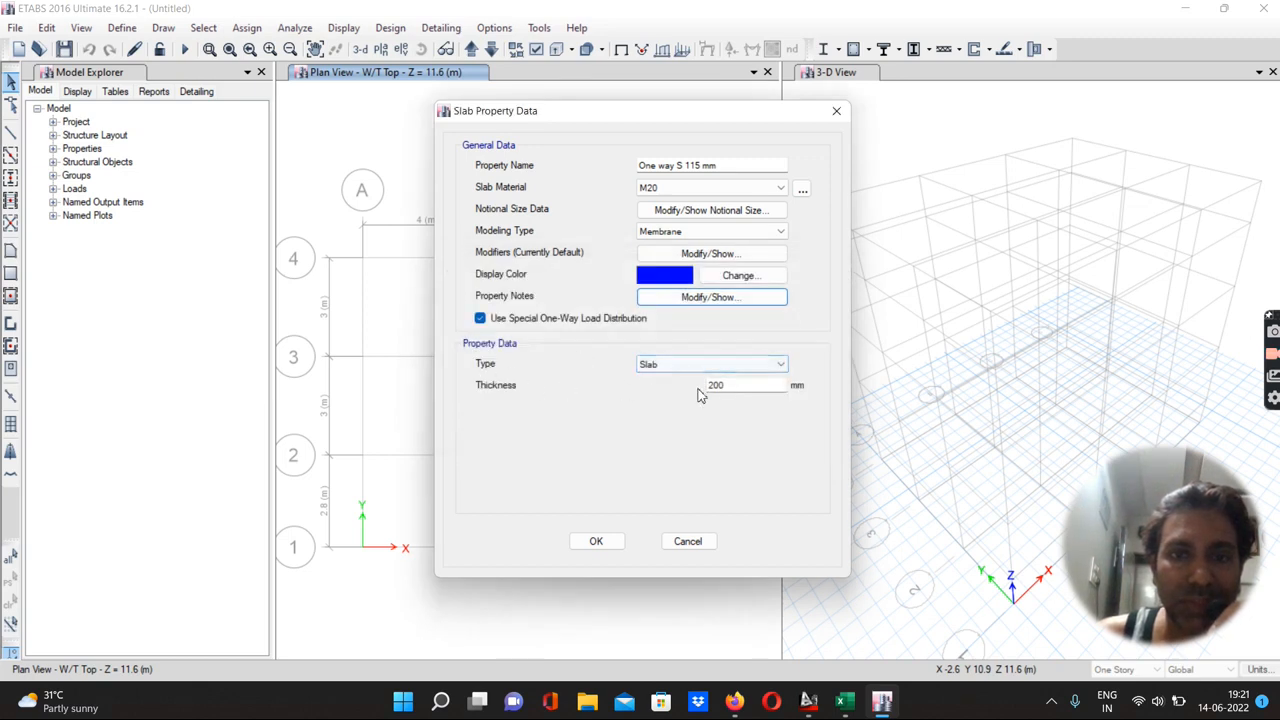
drag(729, 386, 677, 401)
text(115)
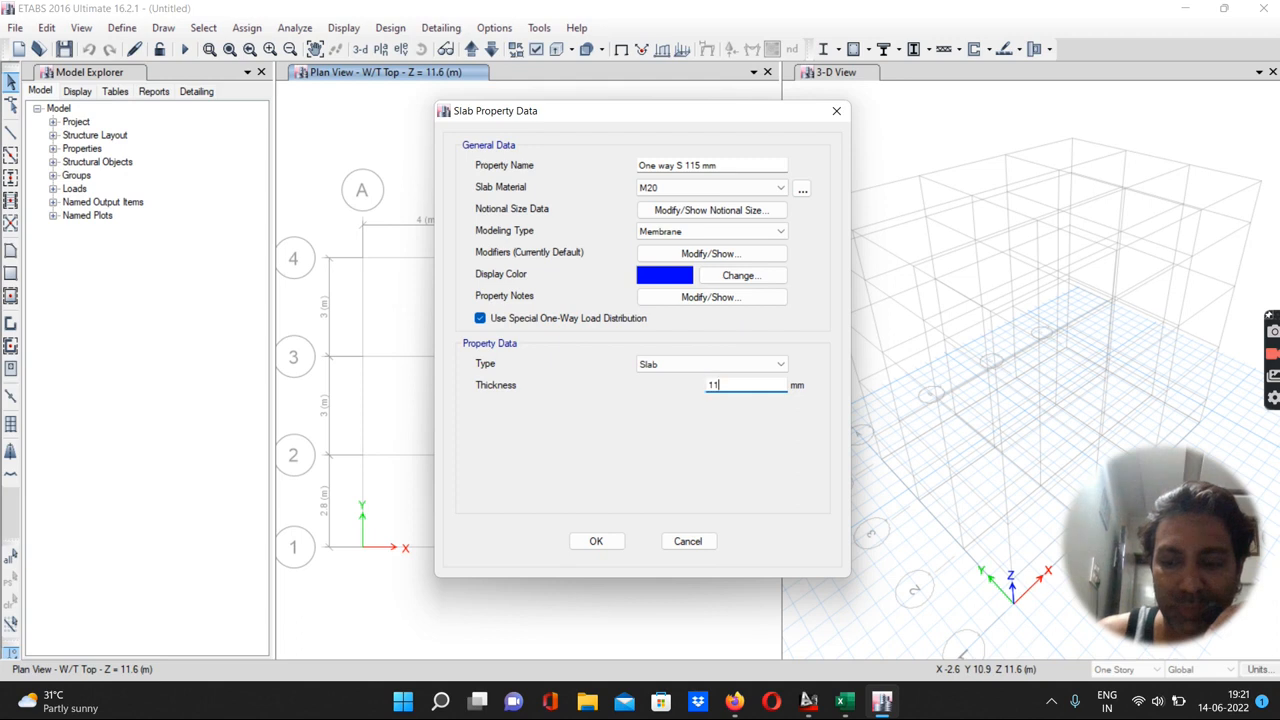
click(596, 541)
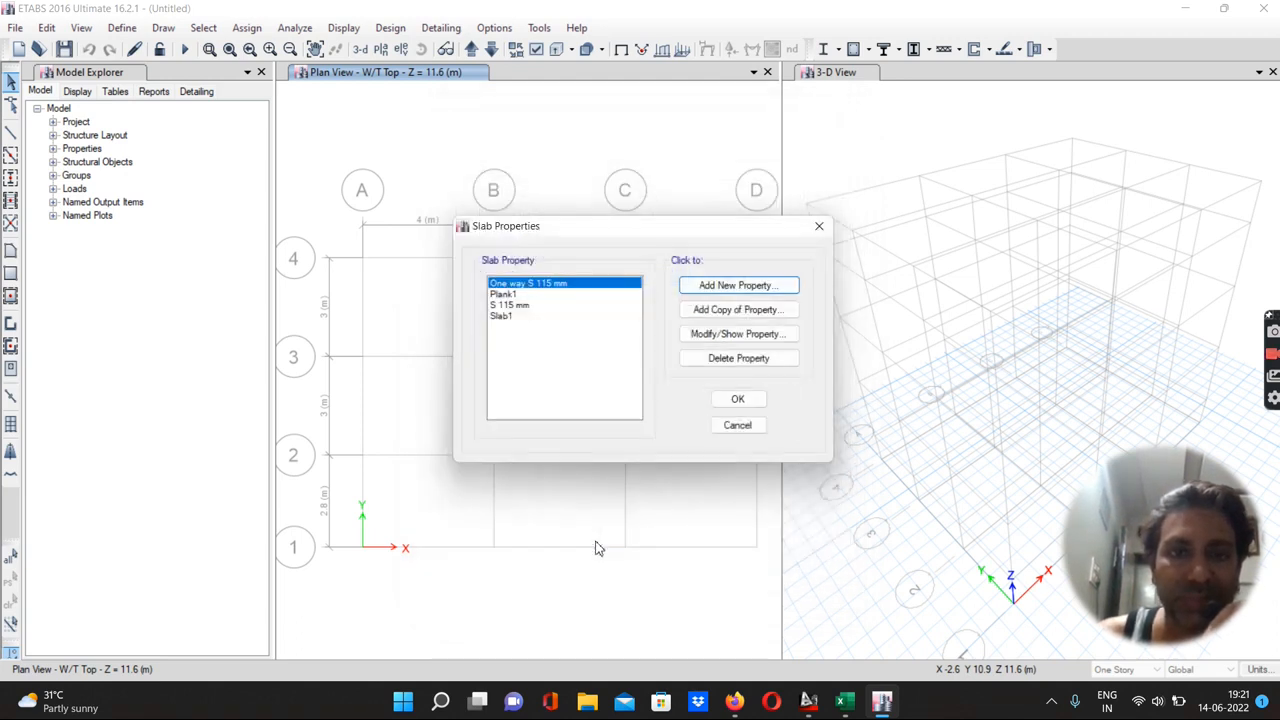
Delete the Plank1 and Slab1 slab properties
click(502, 295)
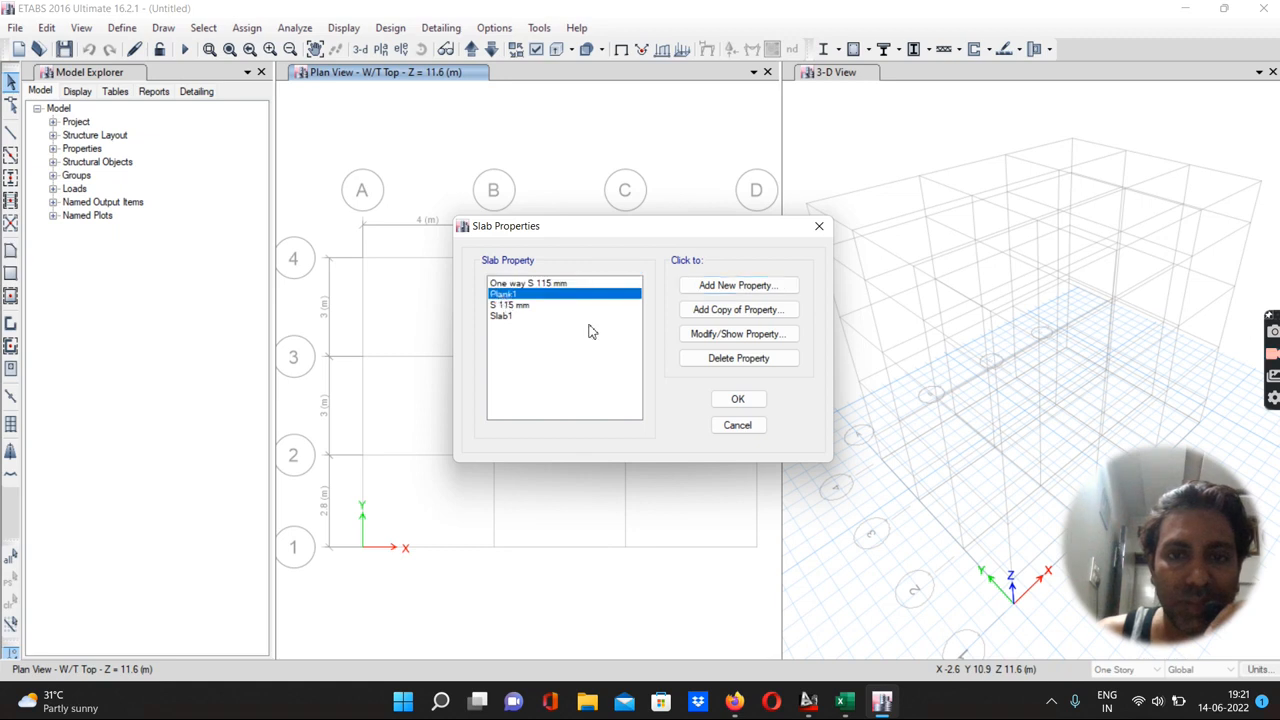
click(704, 362)
click(663, 403)
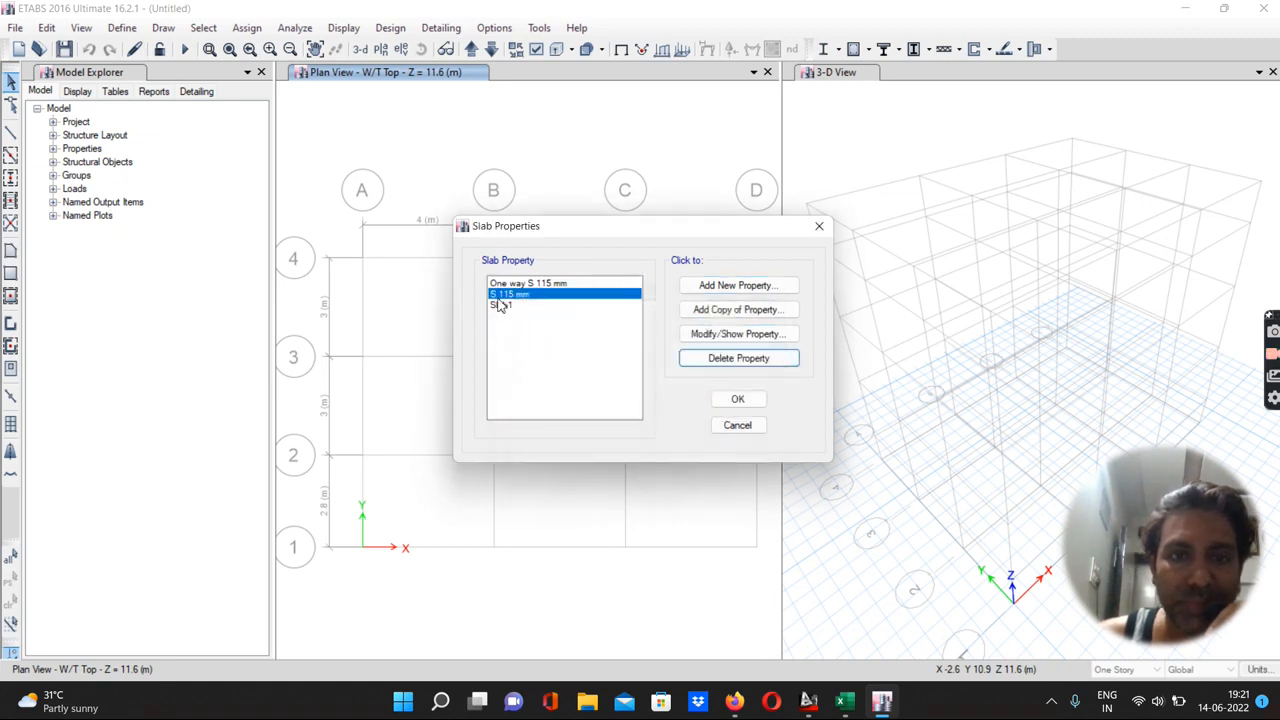
click(500, 307)
click(714, 360)
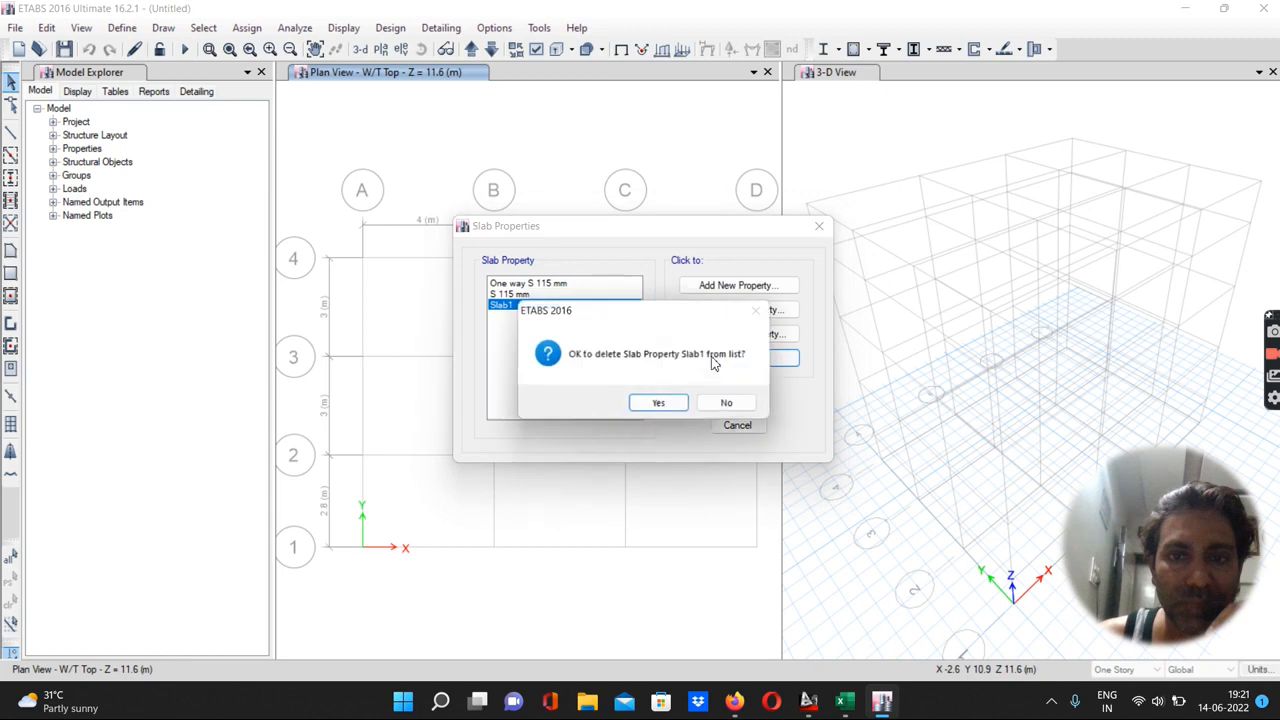
click(660, 406)
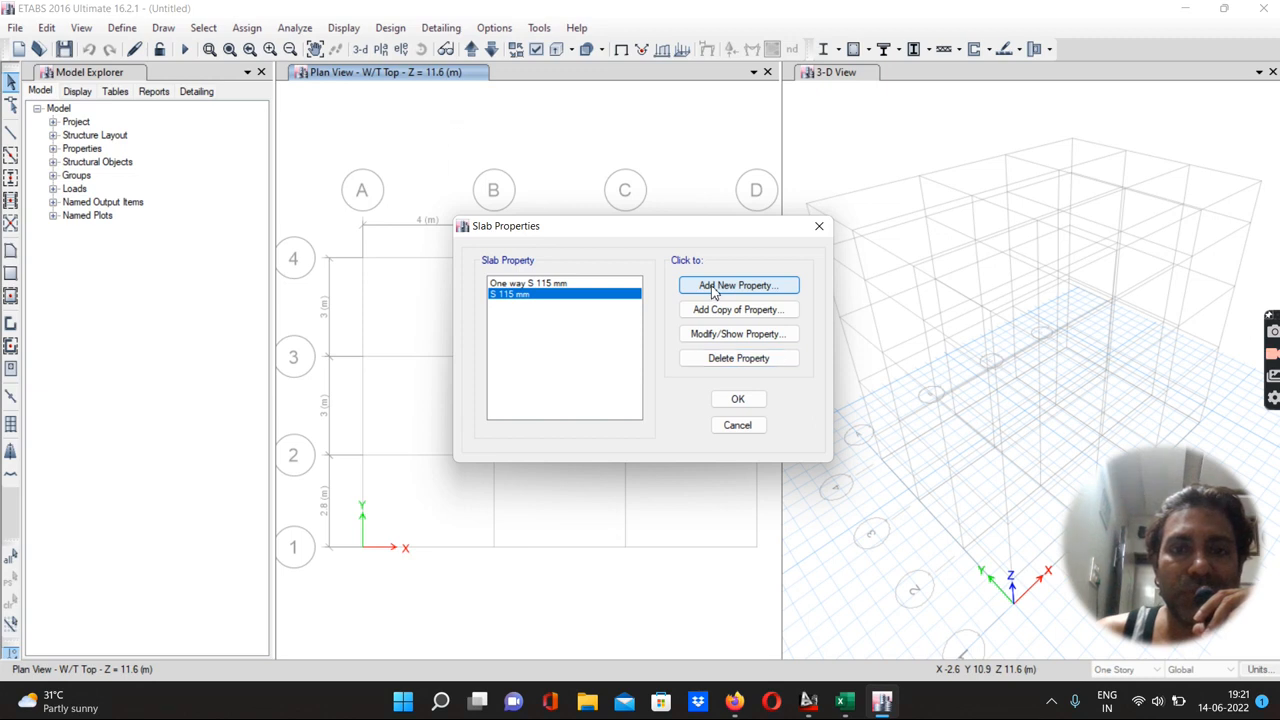
Add a new slab property named ST-150 mm
click(714, 287)
drag(675, 167, 627, 166)
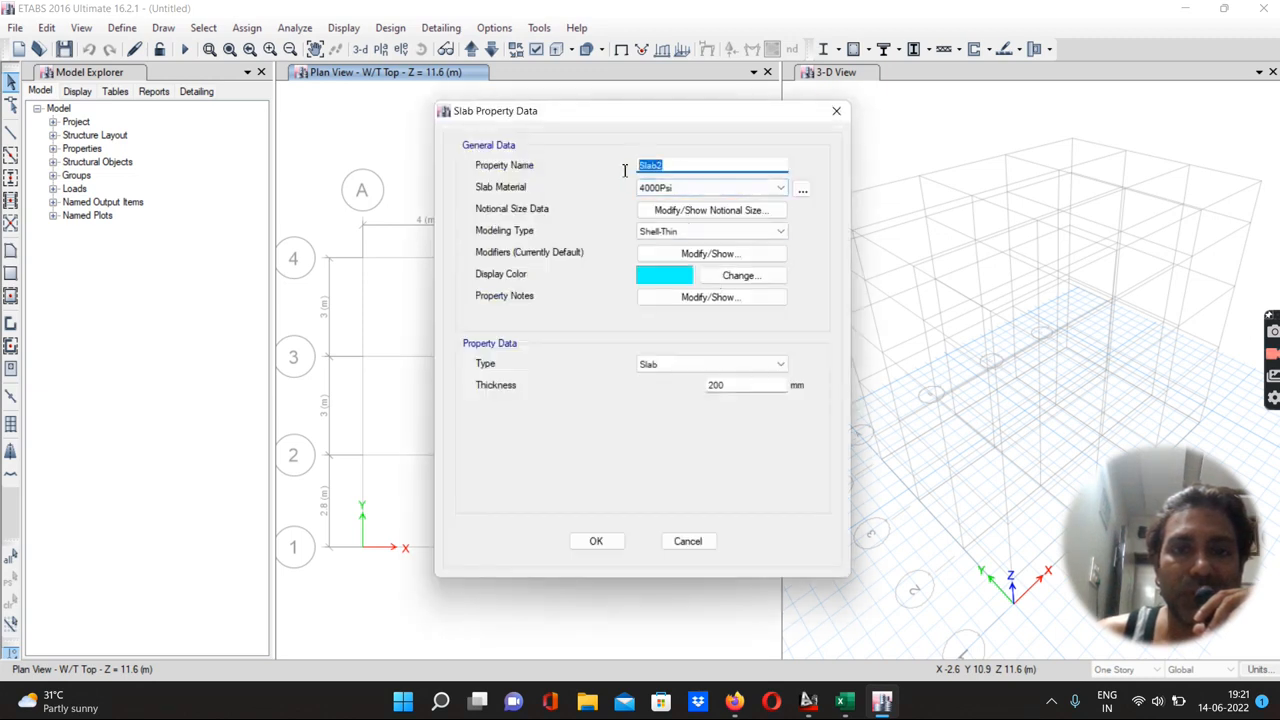
text(ST-15)
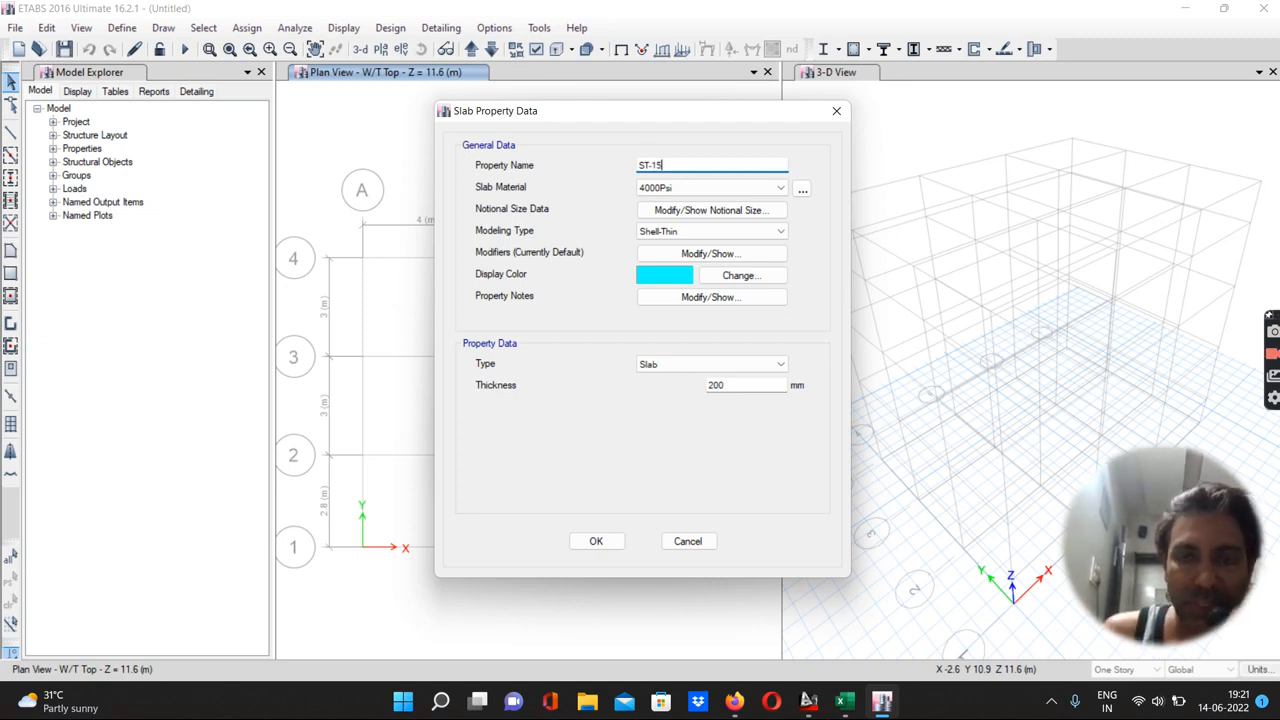
text(0 mm)
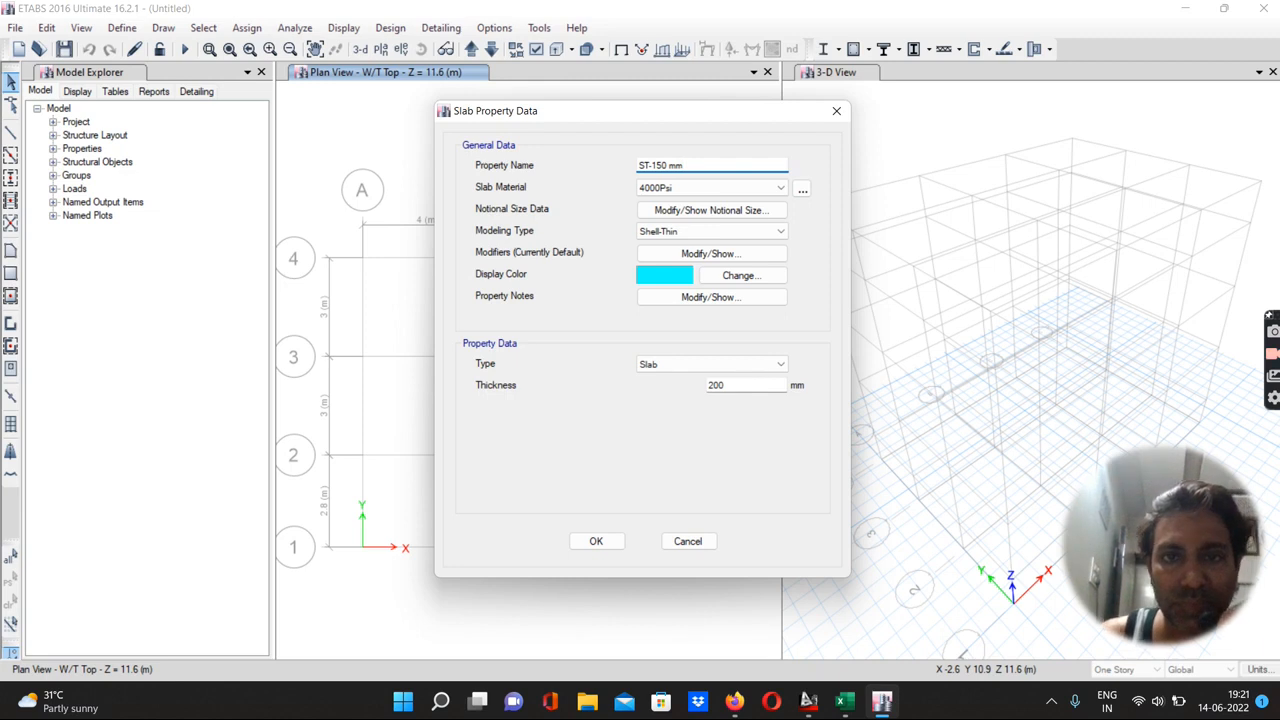
Set its material to M20, enter the slab thickness, and confirm and close the slab properties
click(647, 188)
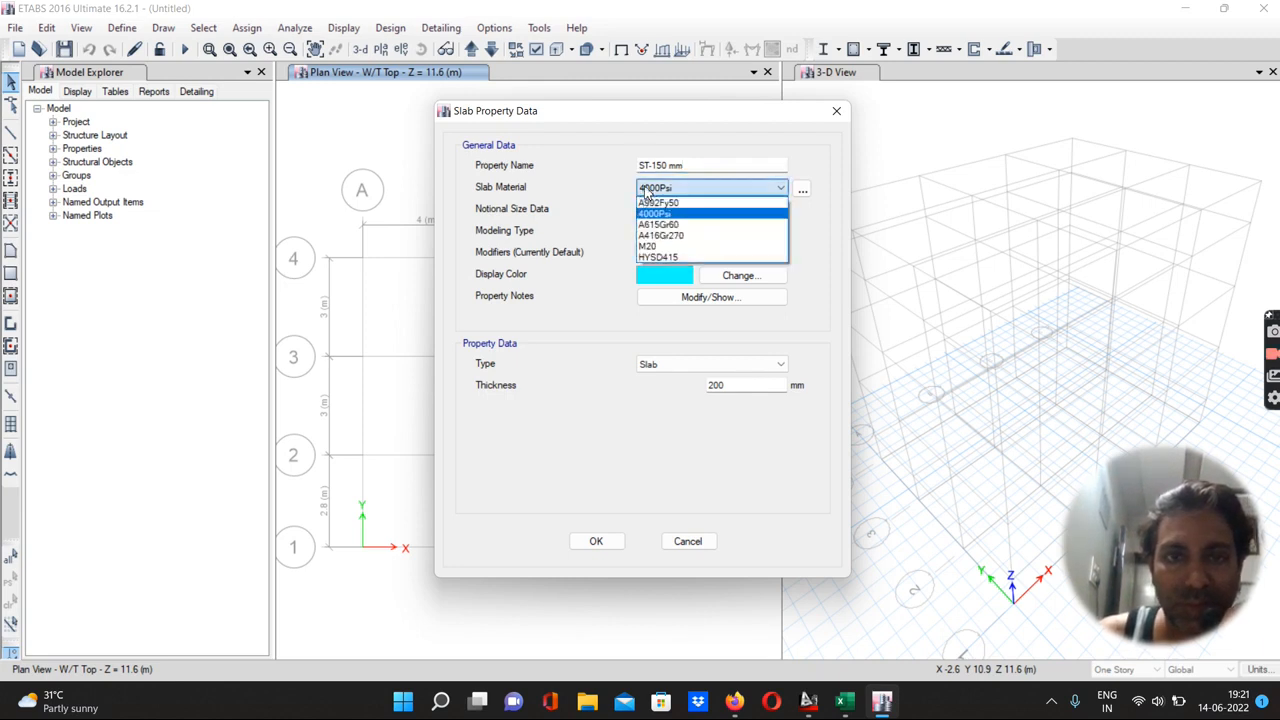
click(648, 246)
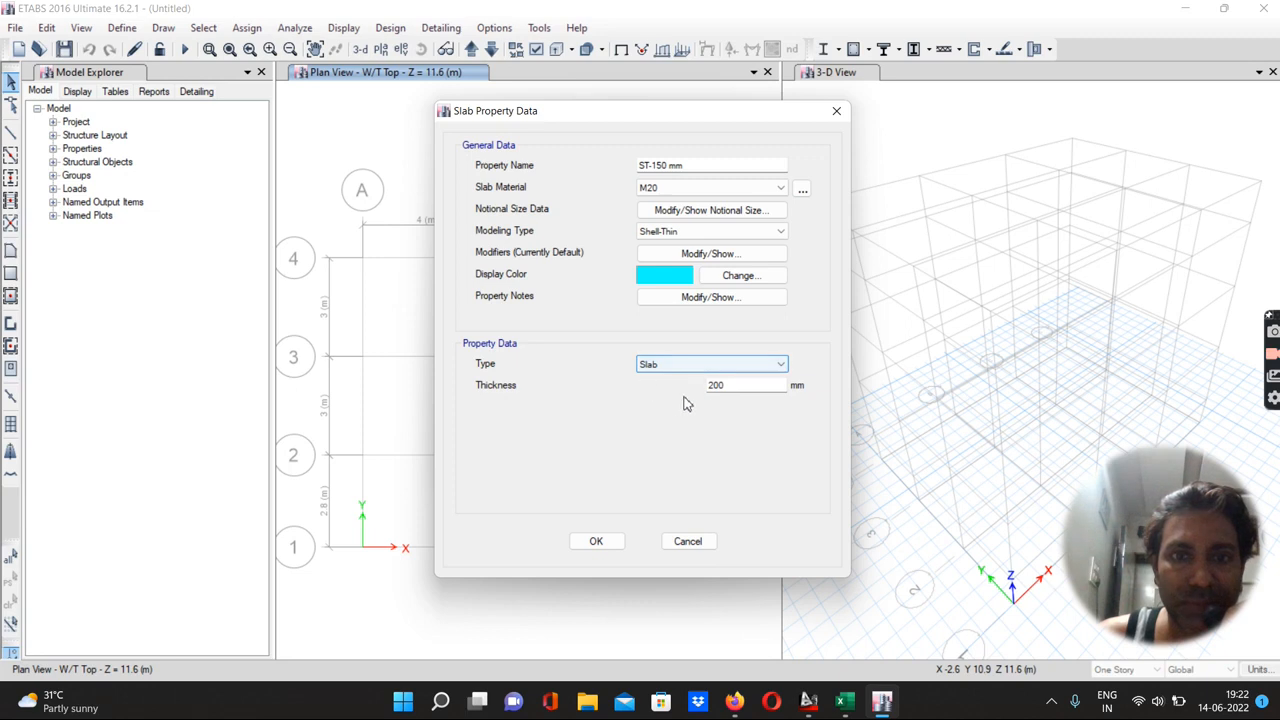
drag(731, 388, 695, 396)
text(1)
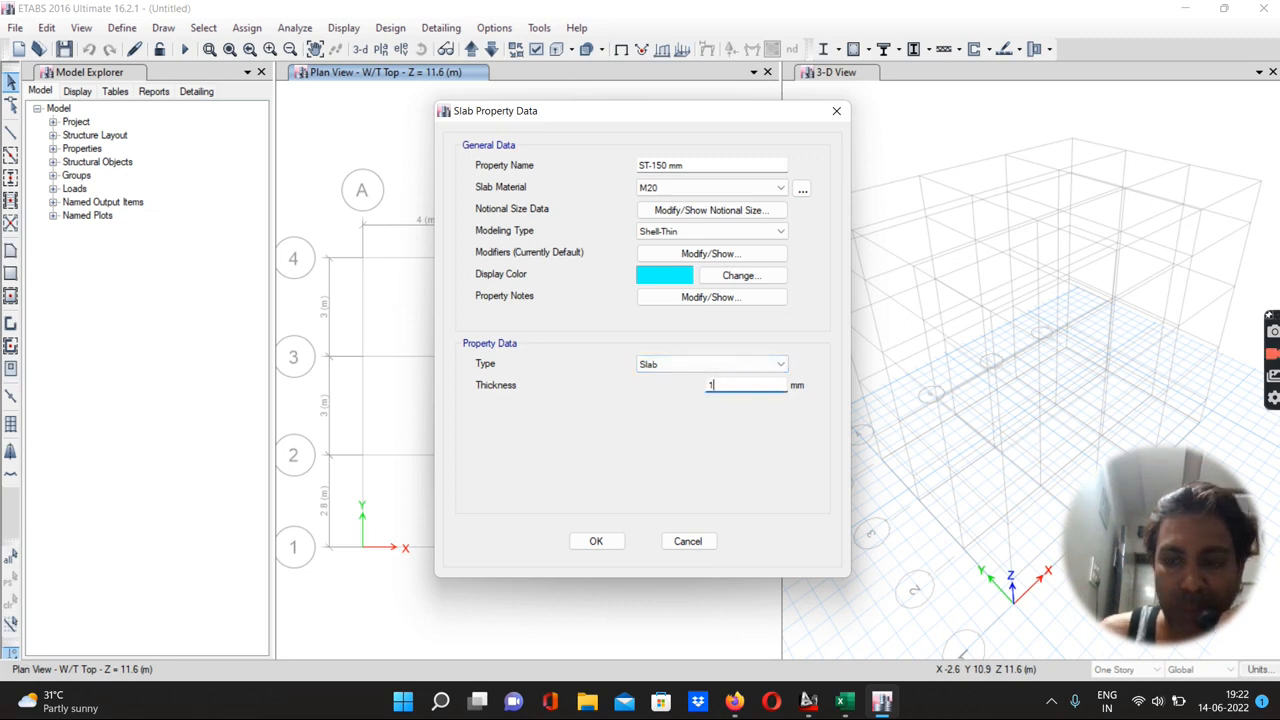
click(596, 541)
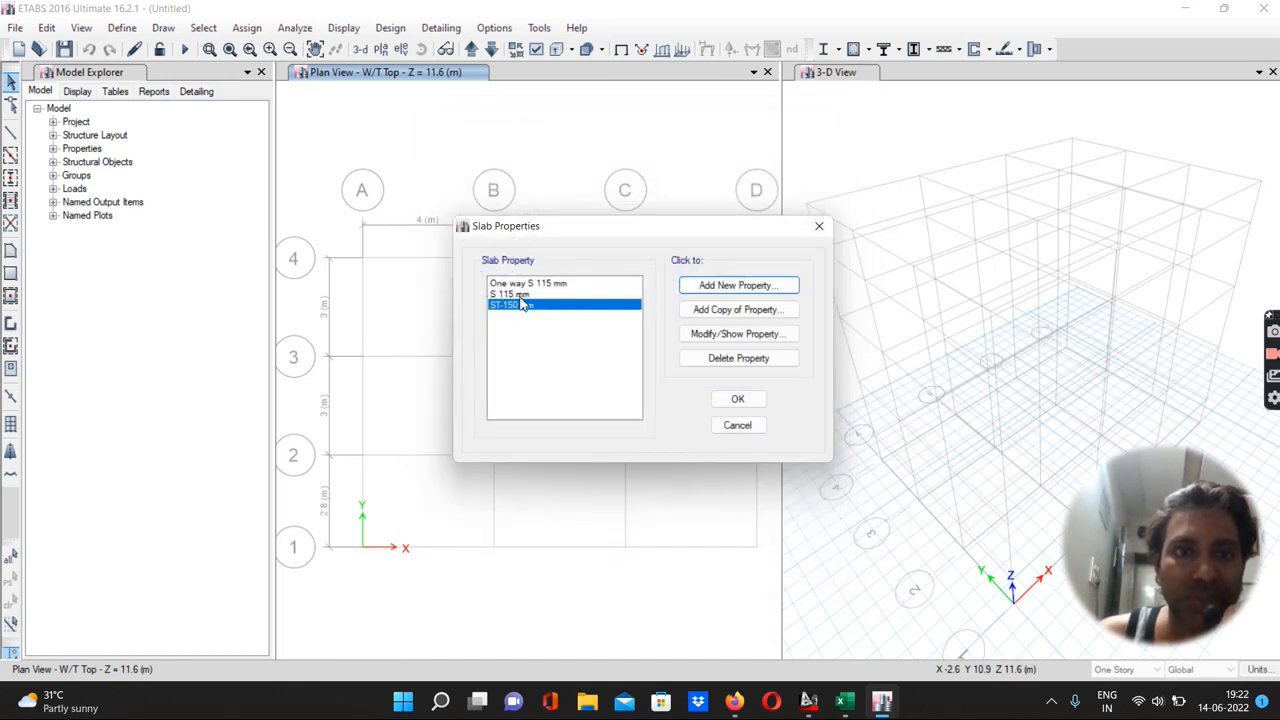
click(737, 399)
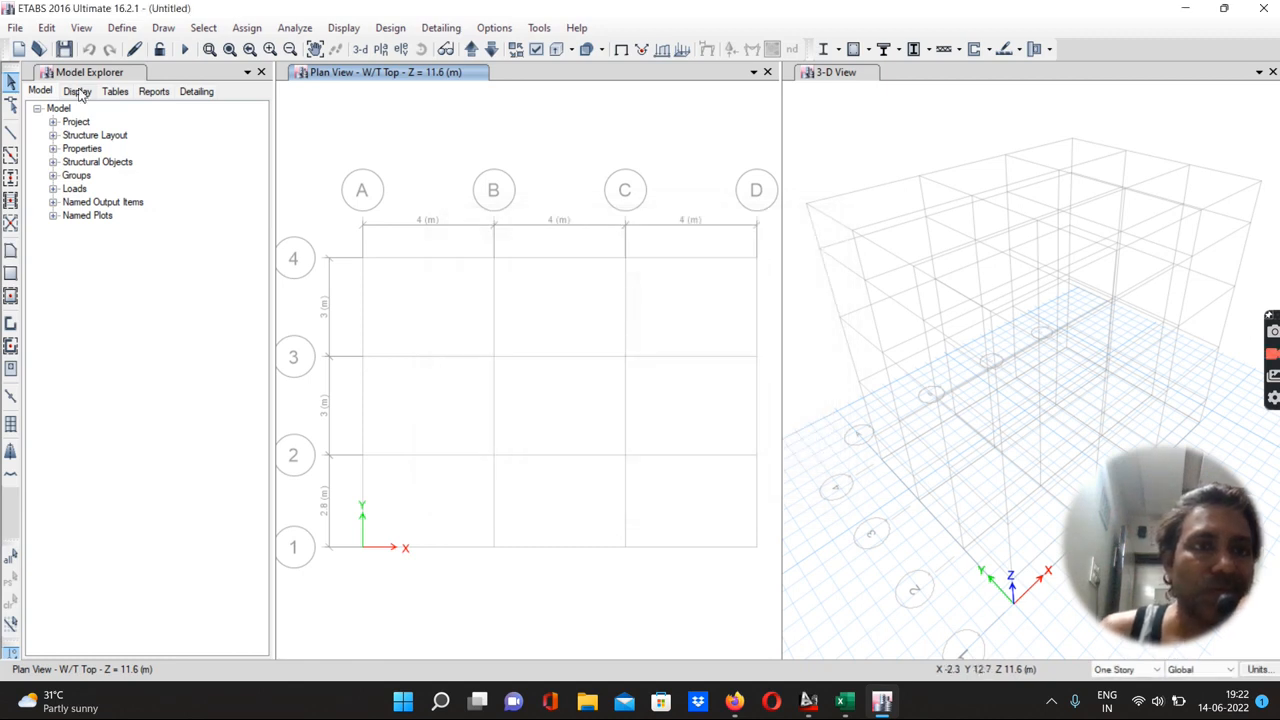
Quick-draw beams along all grid lines on the G.F. story with the one-story option
click(10, 157)
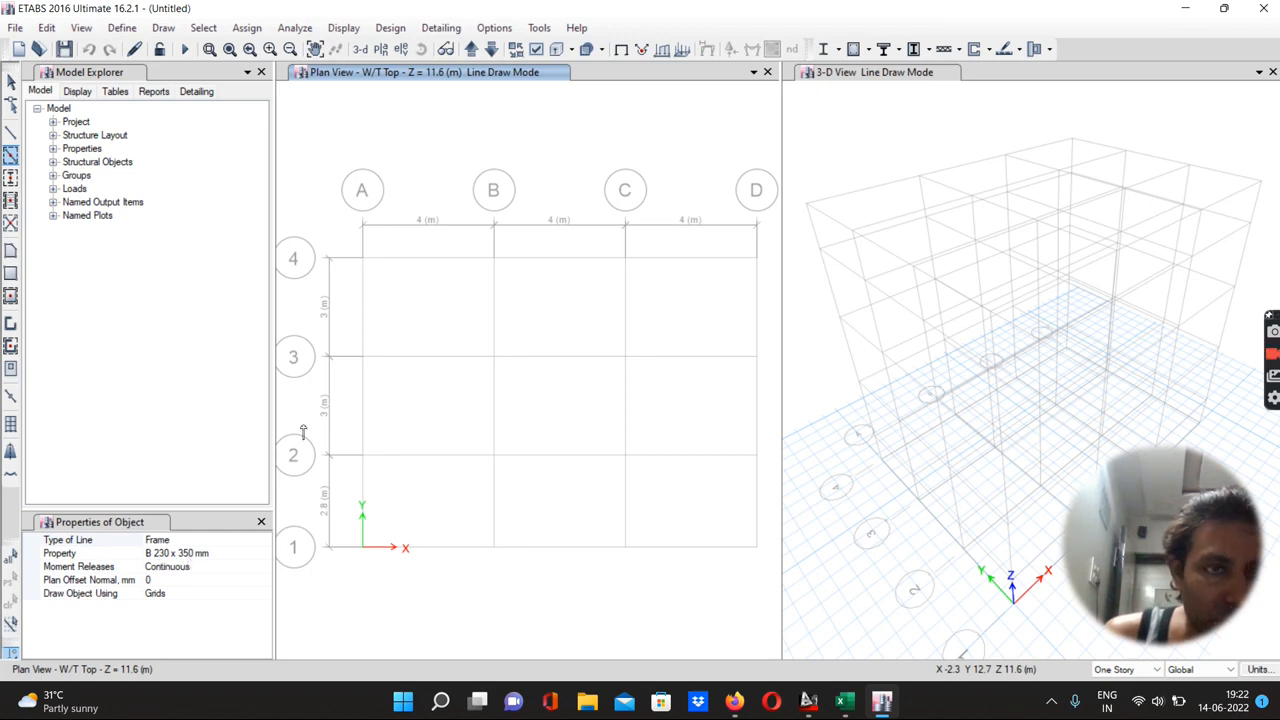
click(1124, 670)
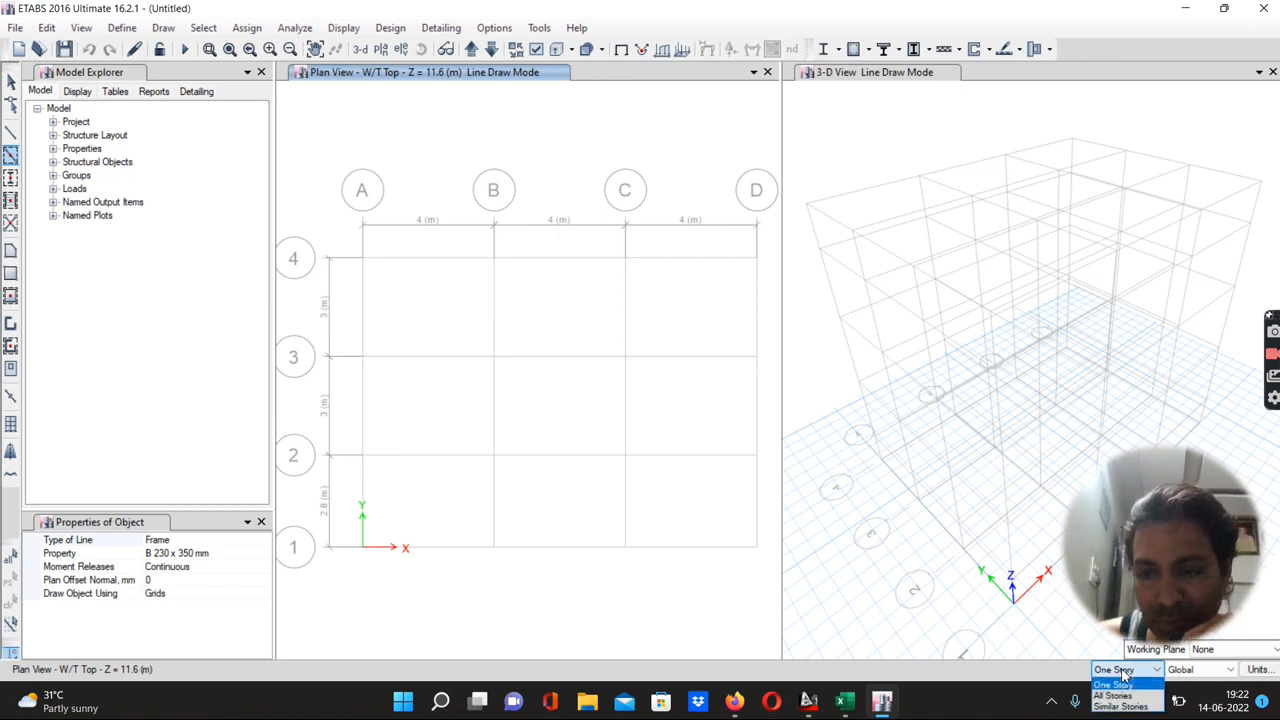
click(1123, 672)
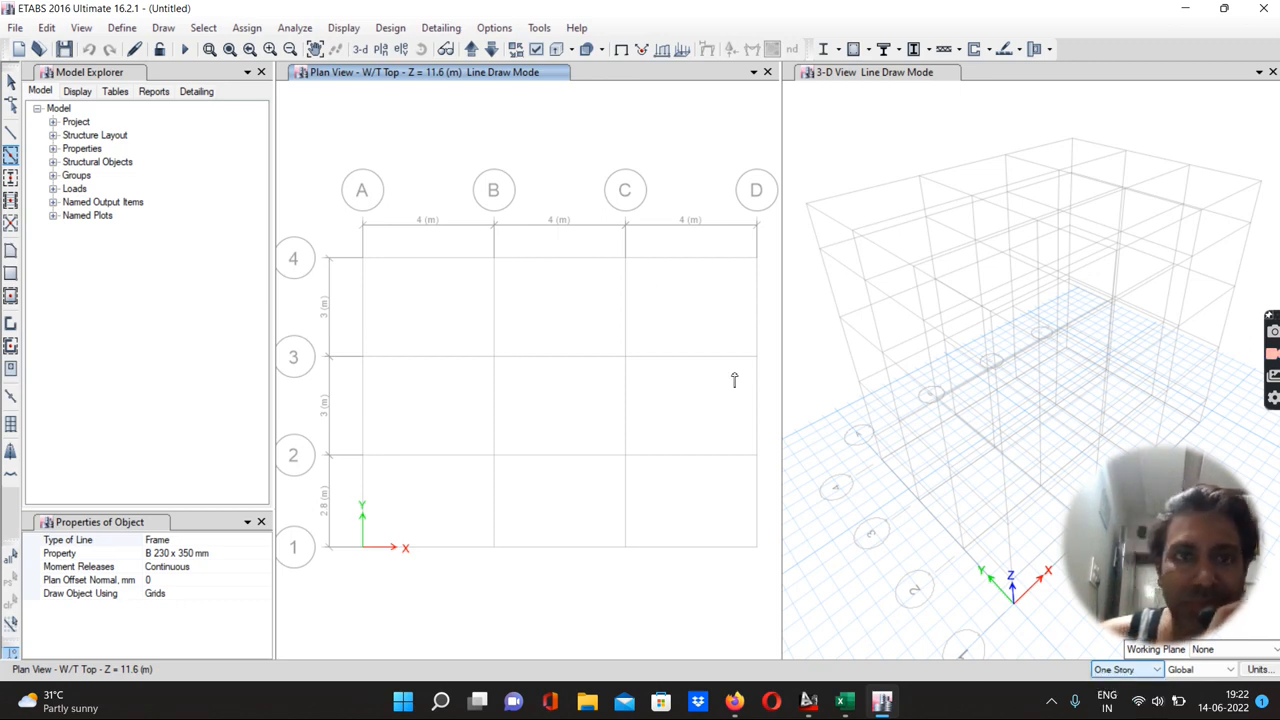
click(472, 50)
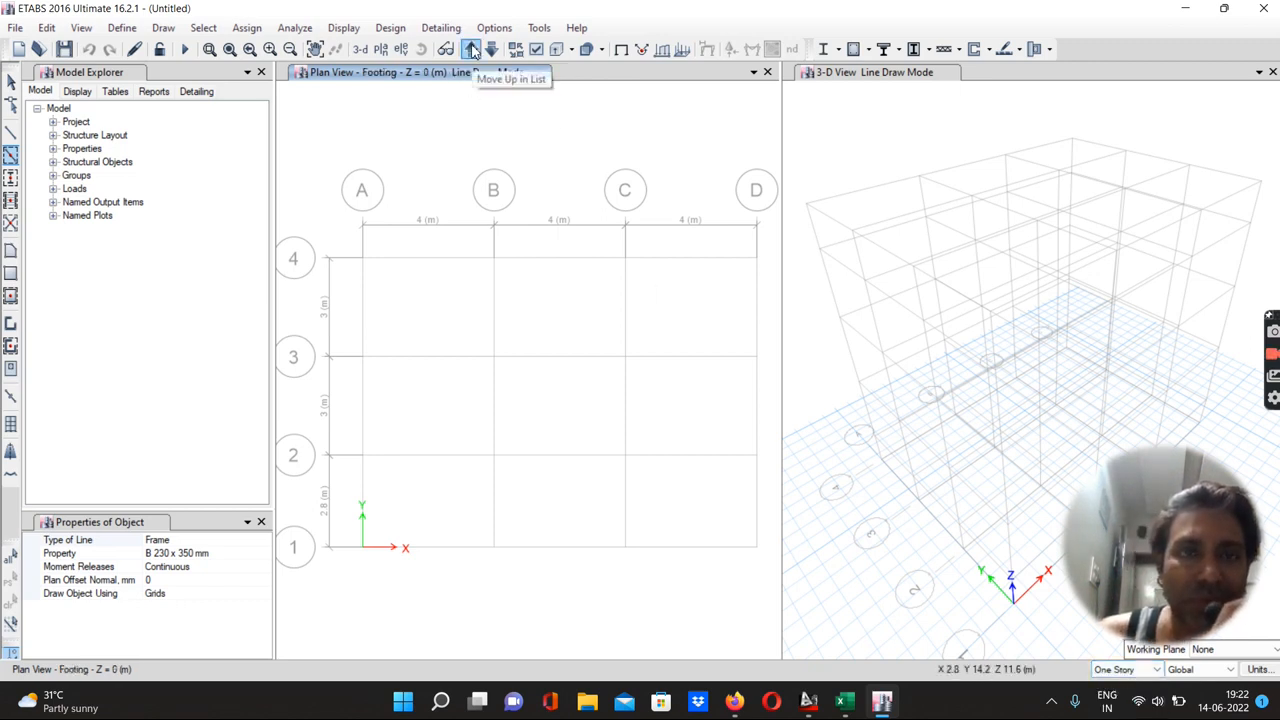
click(472, 50)
click(472, 50)
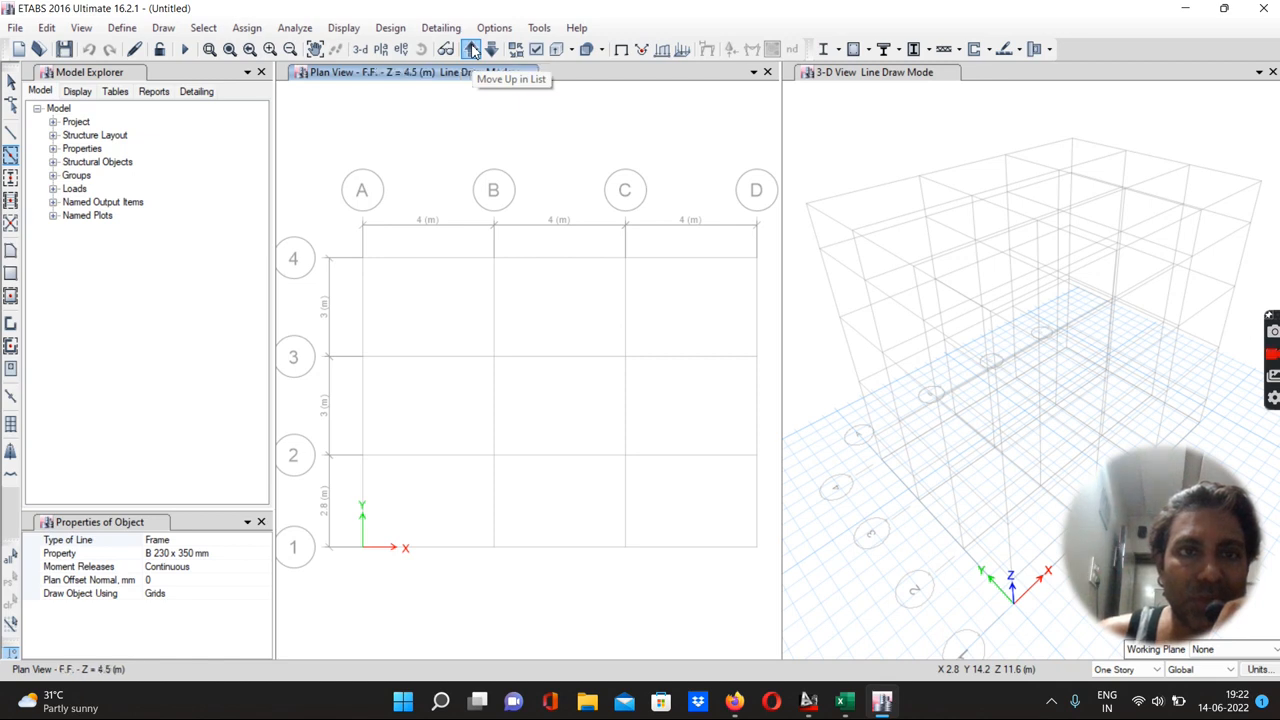
click(491, 50)
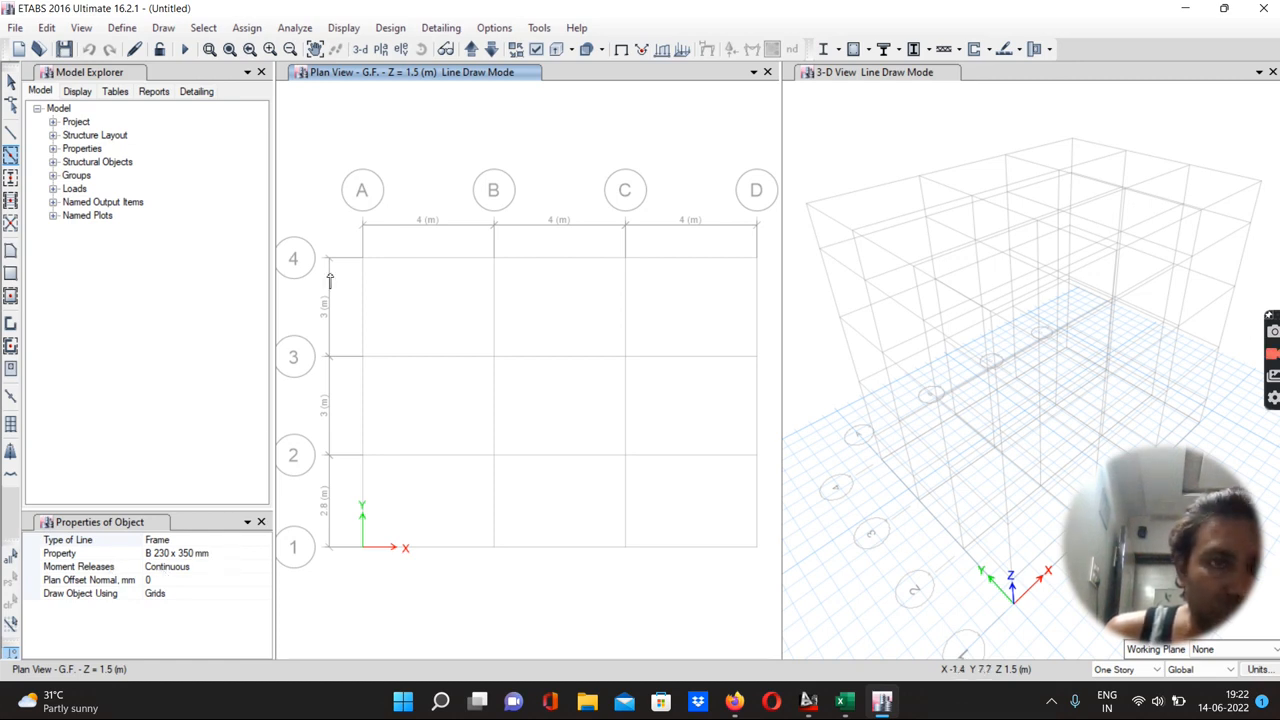
mouse_move(345, 241)
mouse_down()
mouse_move(458, 394)
mouse_move(720, 566)
mouse_move(767, 570)
mouse_up()
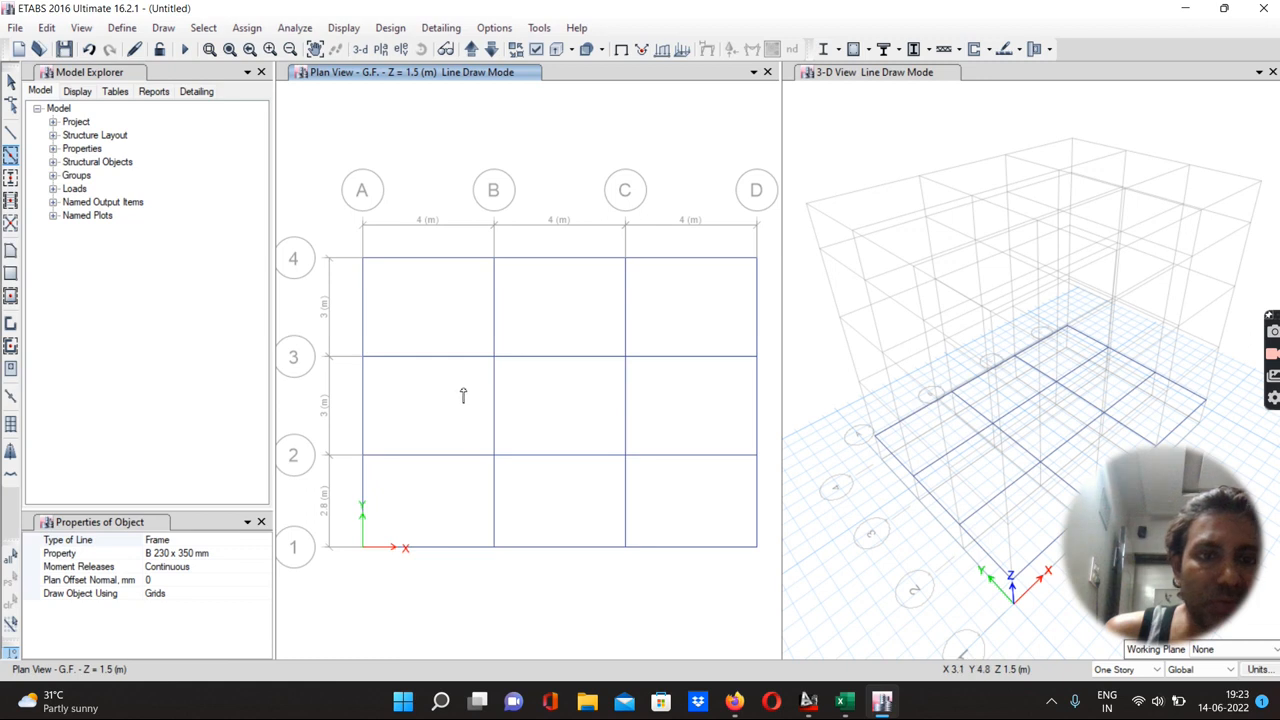
Quick-draw beams along all grid lines on the F.F. and Terrace stories
click(472, 50)
drag(341, 238, 771, 571)
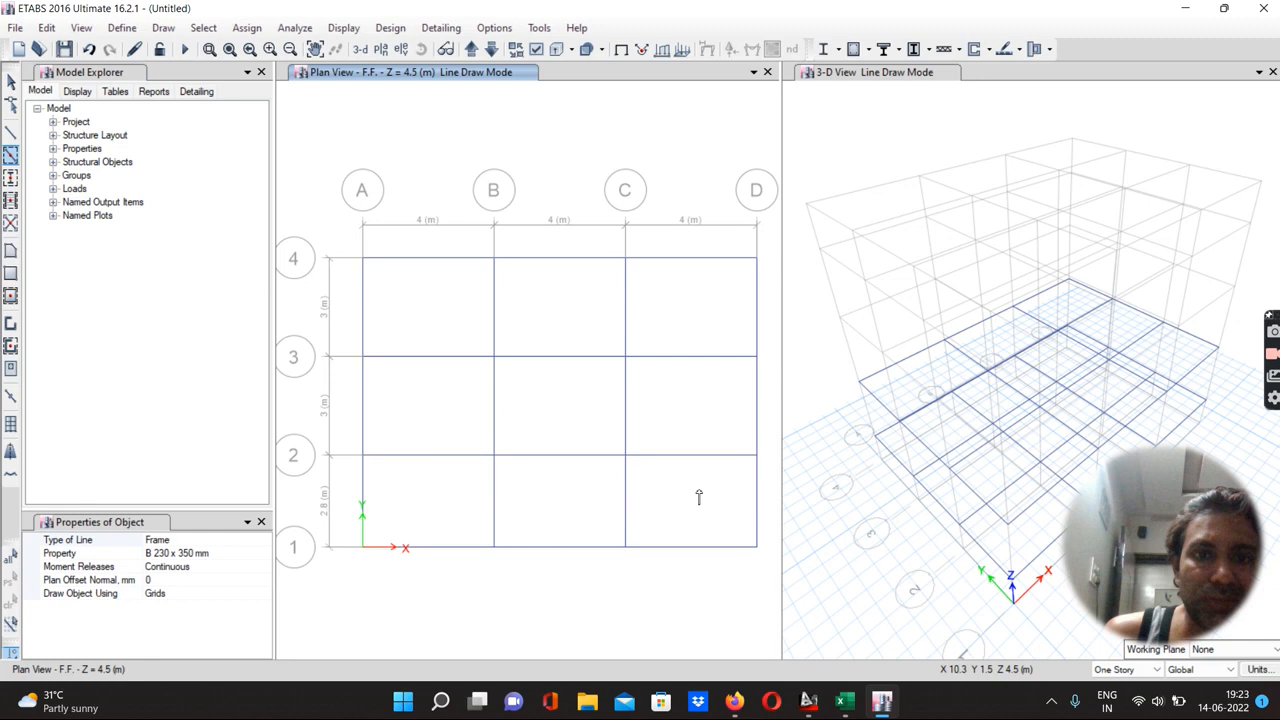
click(472, 50)
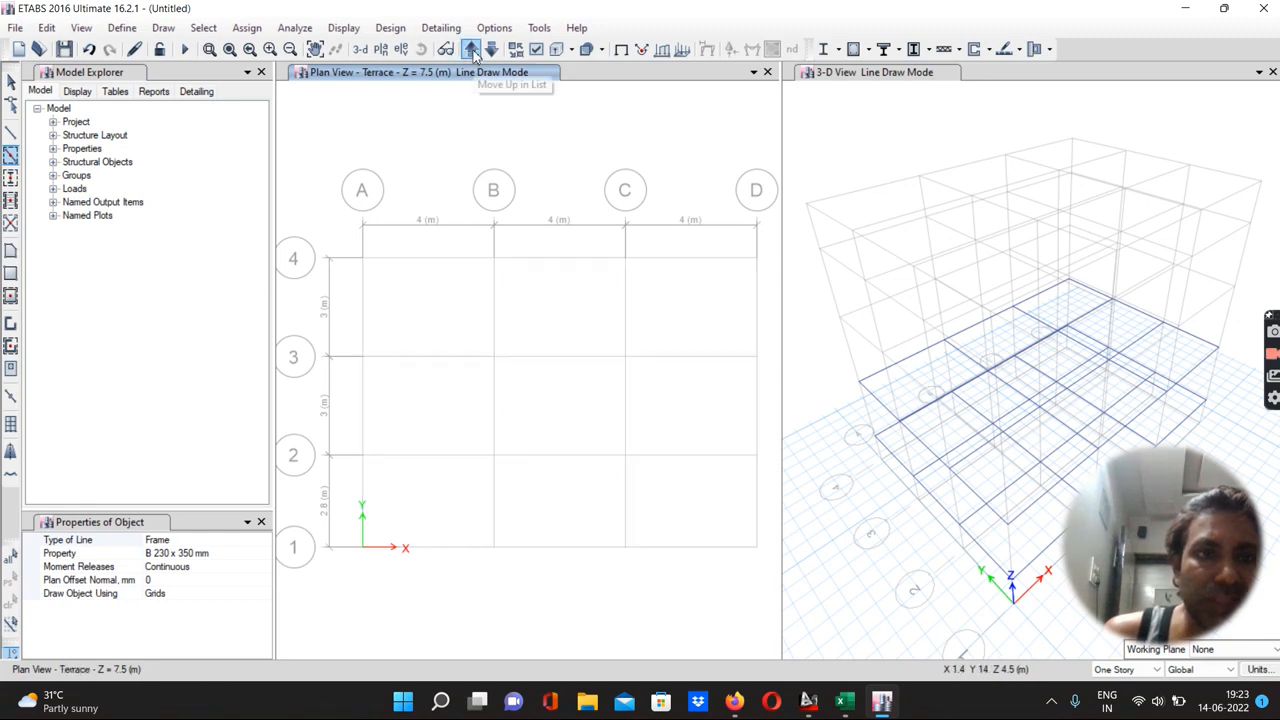
drag(342, 248, 764, 563)
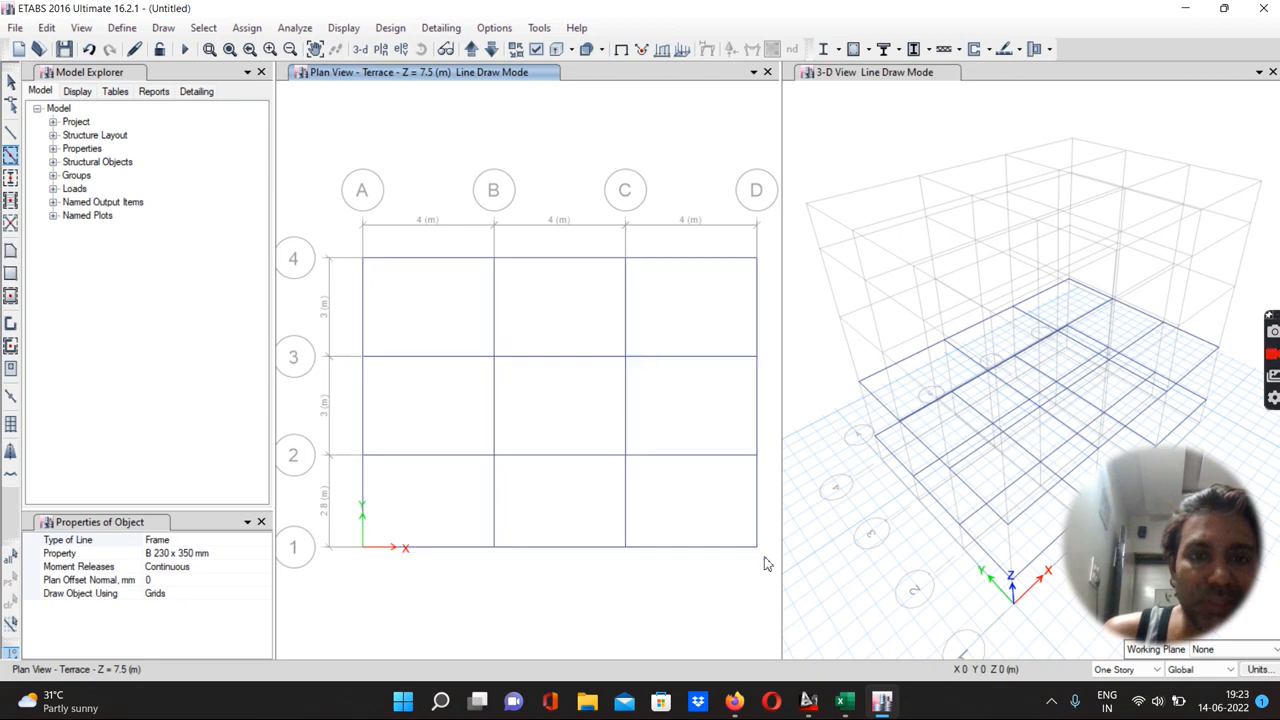
Quick-draw beams around the bay between grids B–C and 1–2 on the W/T Bottom and W/T Top stories
click(472, 50)
drag(484, 446, 645, 570)
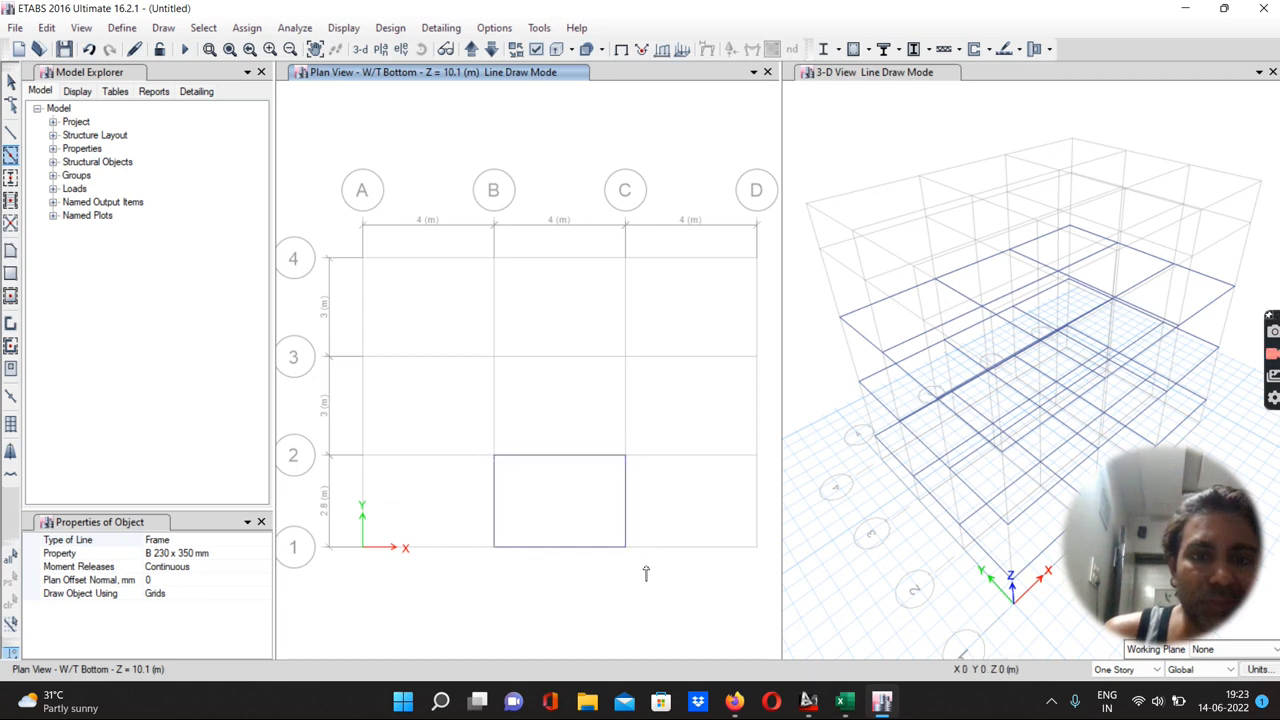
click(472, 50)
drag(484, 448, 636, 567)
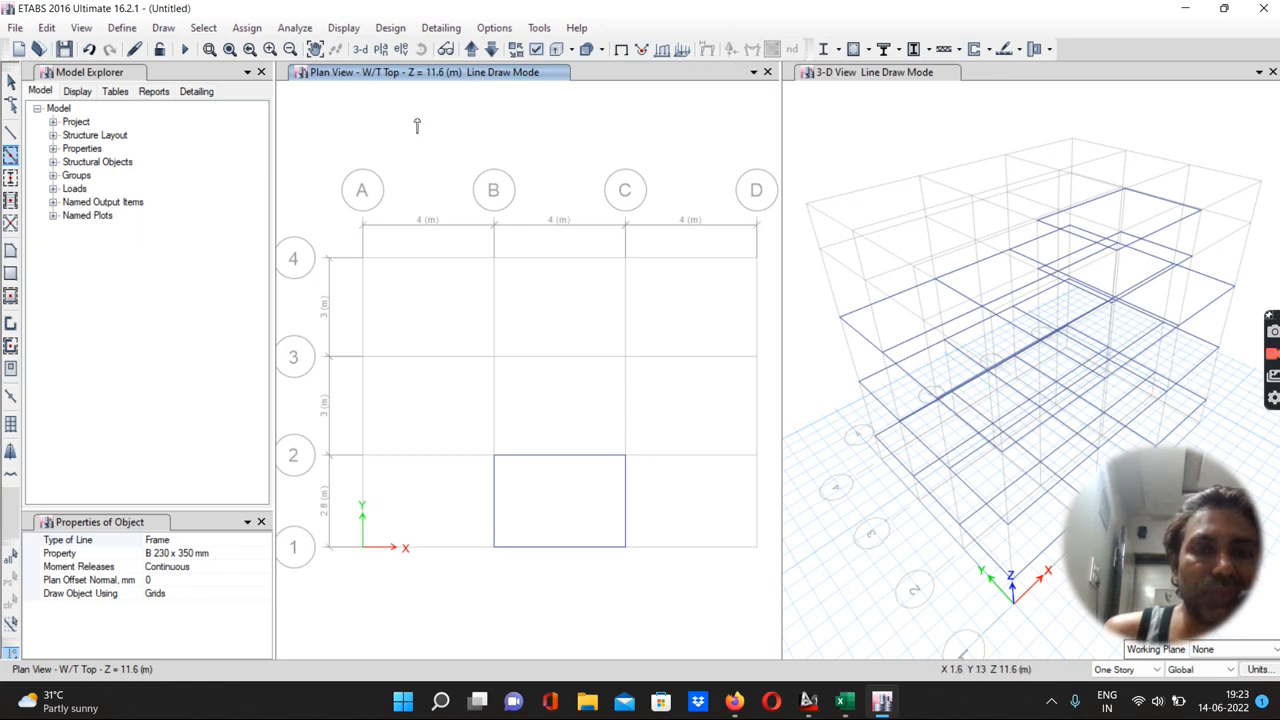
On the G.F. story, set the quick-draw beam moment releases to Pinned and plan offset to 2000 mm
click(469, 50)
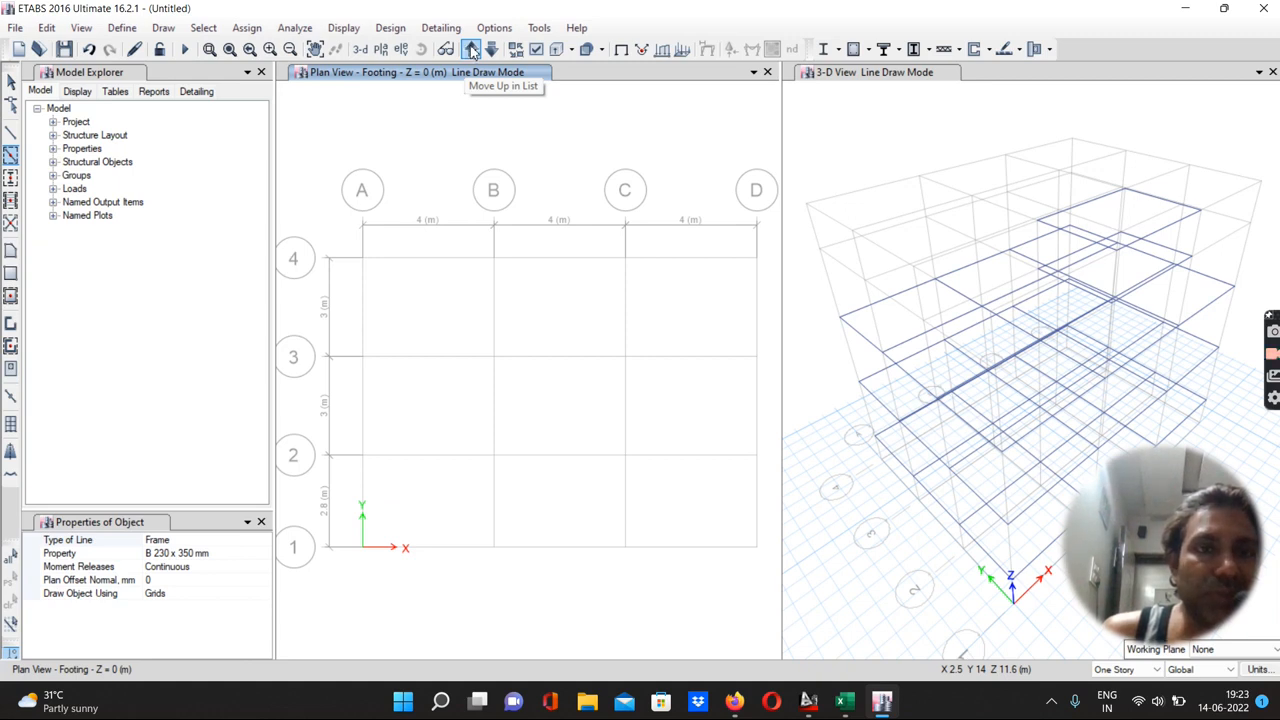
click(471, 50)
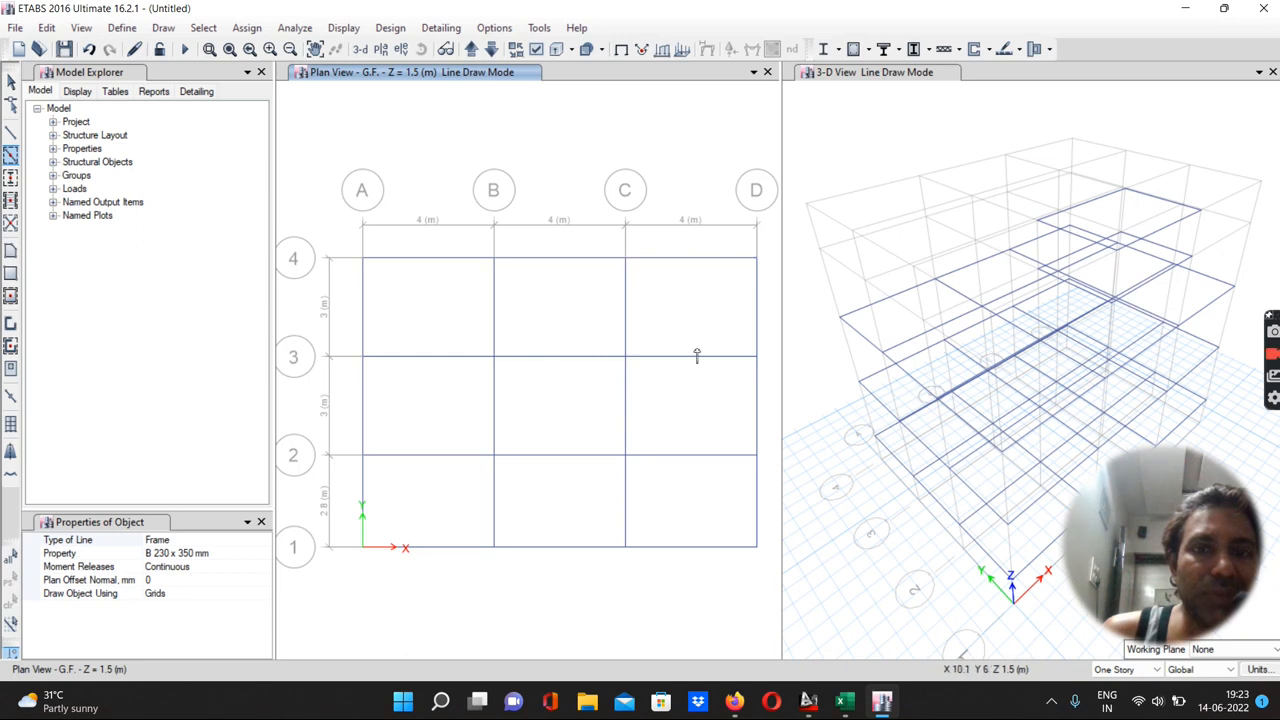
click(203, 567)
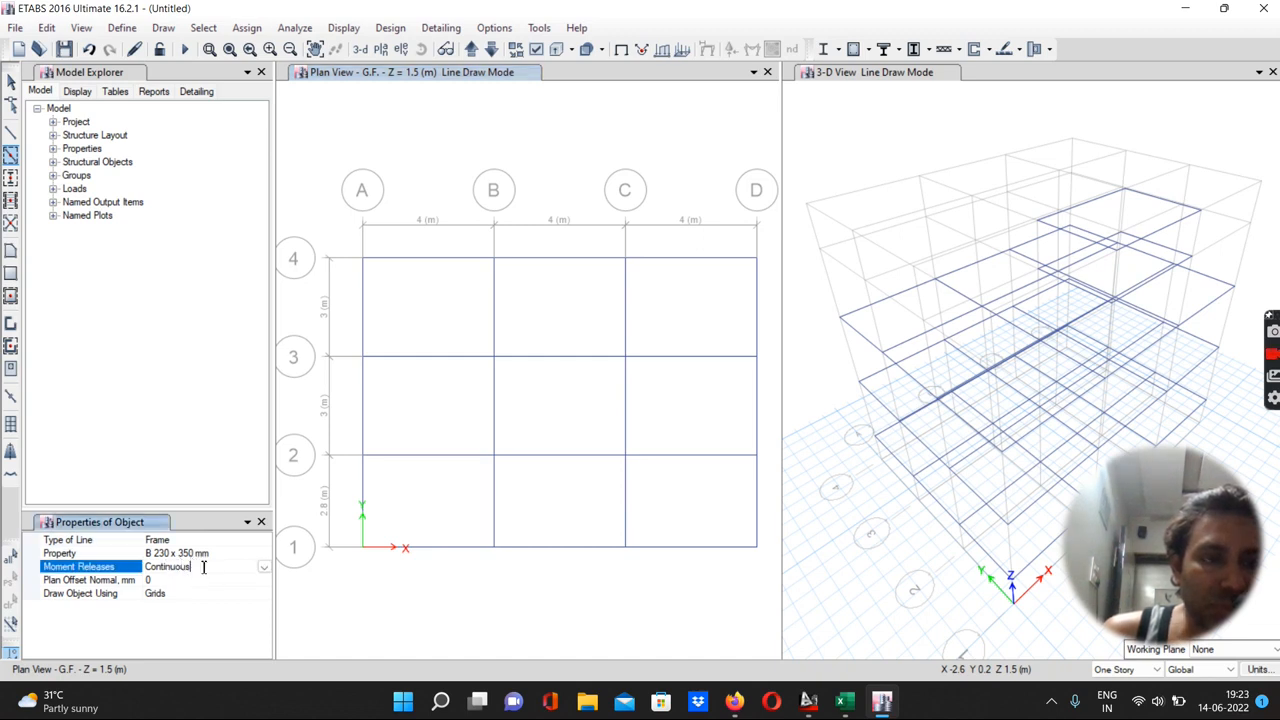
click(258, 567)
click(170, 600)
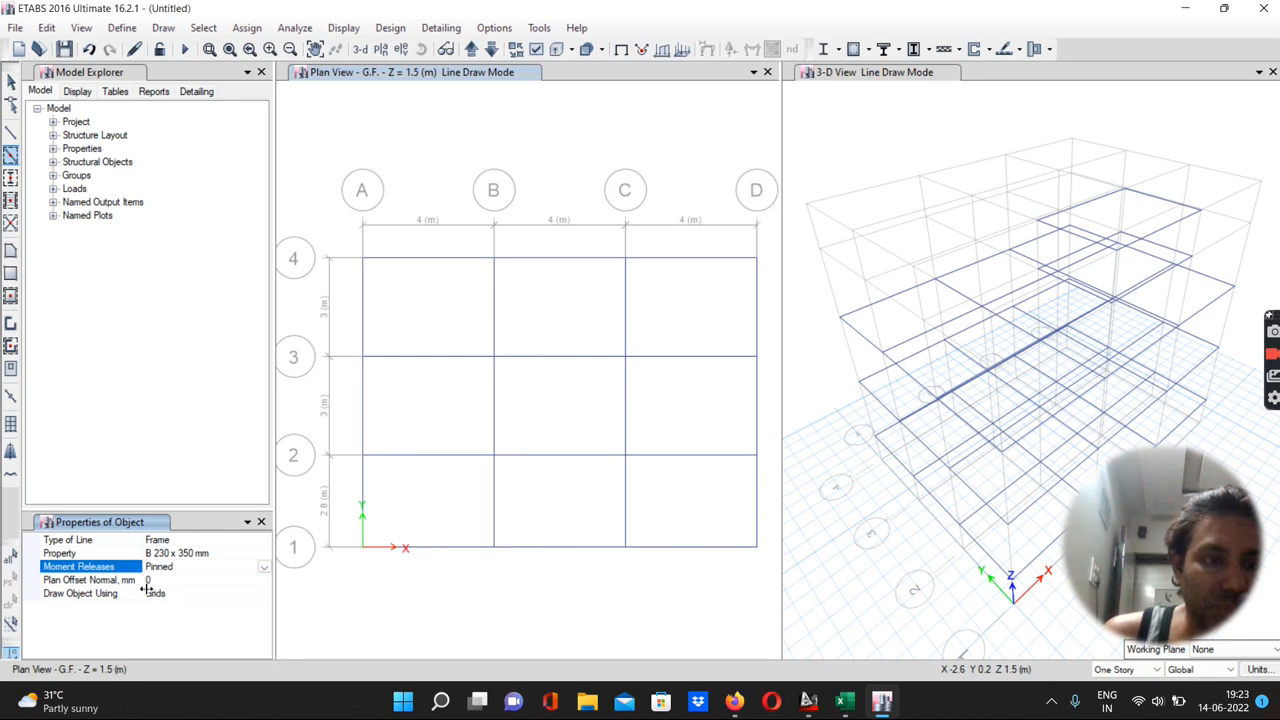
click(156, 581)
text(2000)
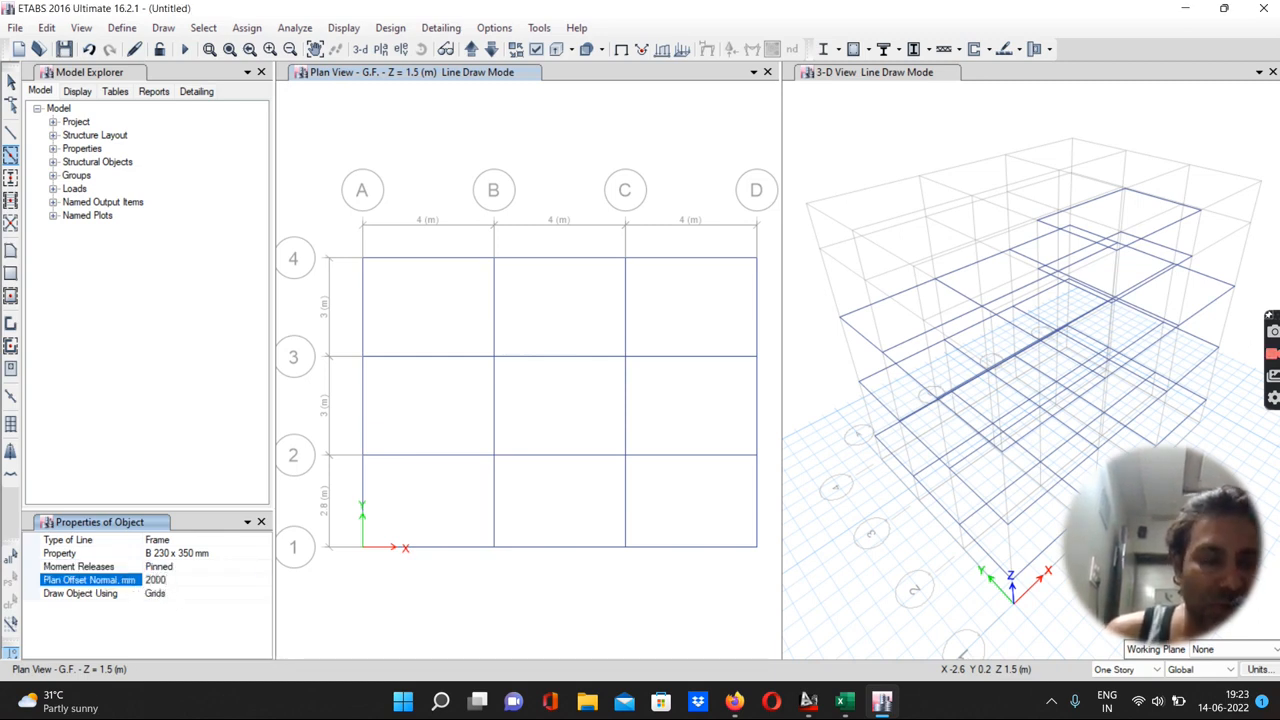
click(162, 594)
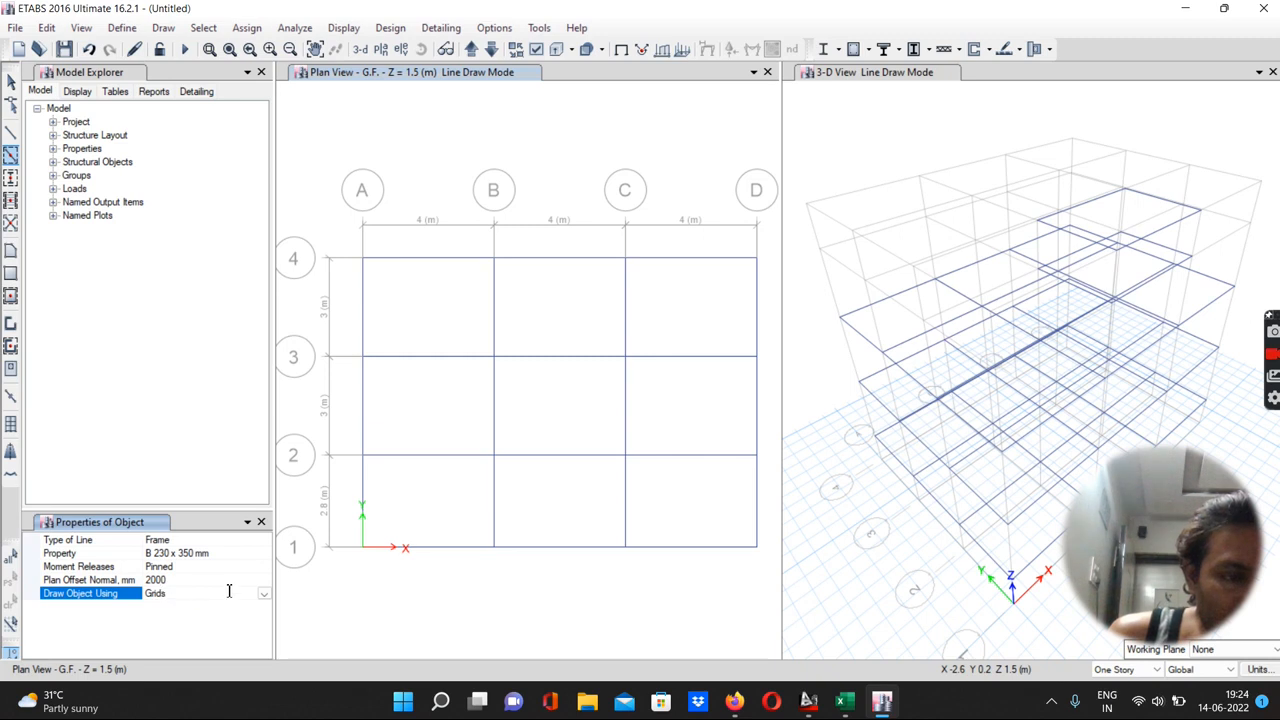
click(263, 595)
click(263, 596)
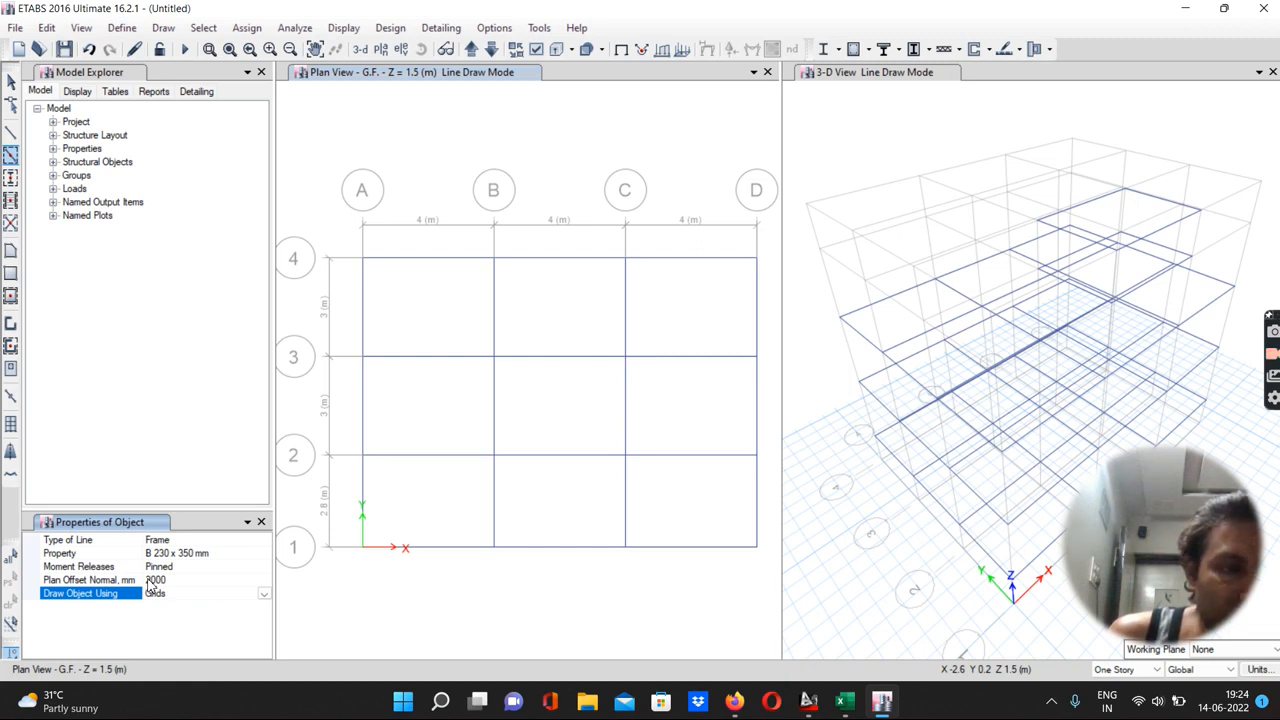
click(261, 521)
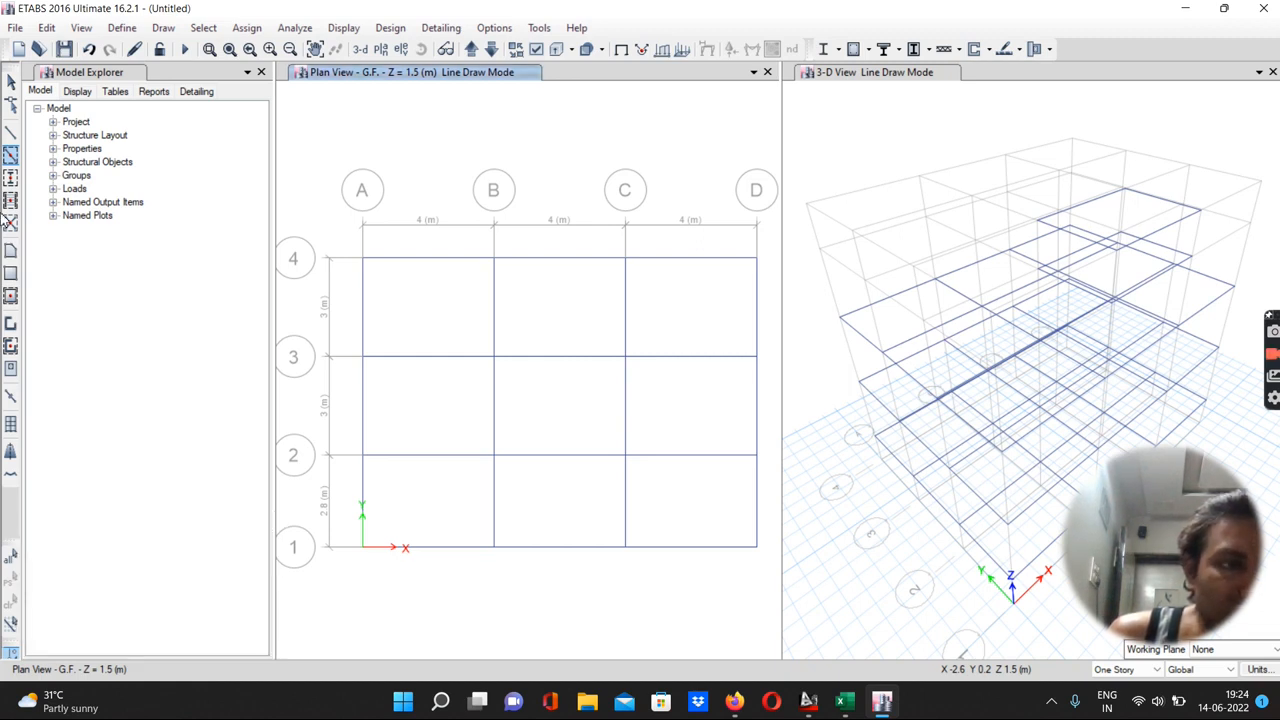
On G.F., draw a pinned beam from grid C4 to C3 parallel to Y, offset 2000 mm from grid C
click(10, 134)
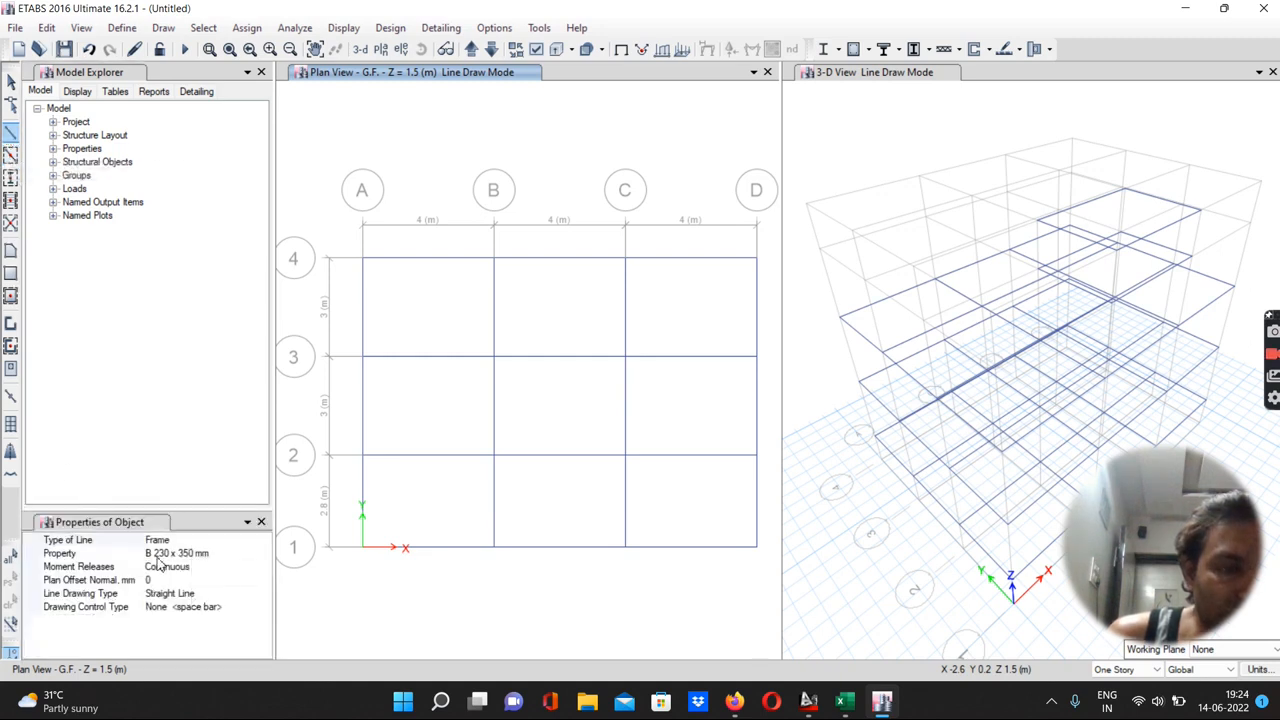
click(169, 568)
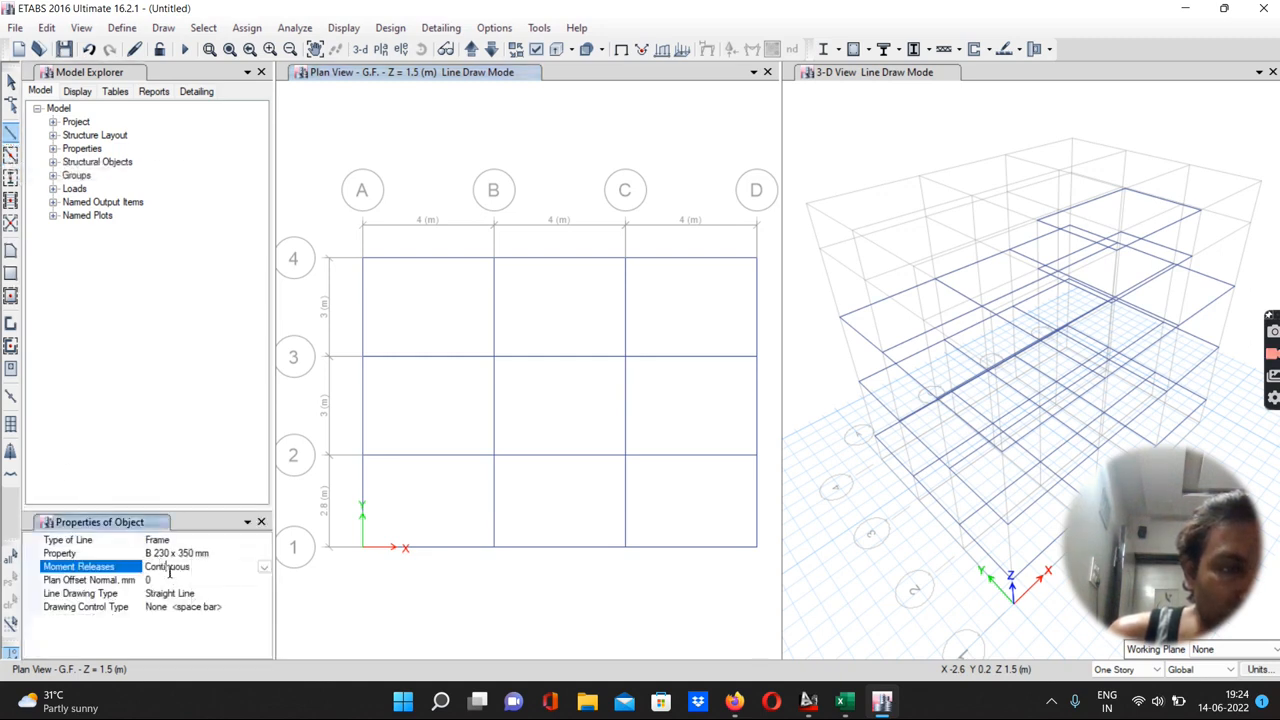
click(261, 570)
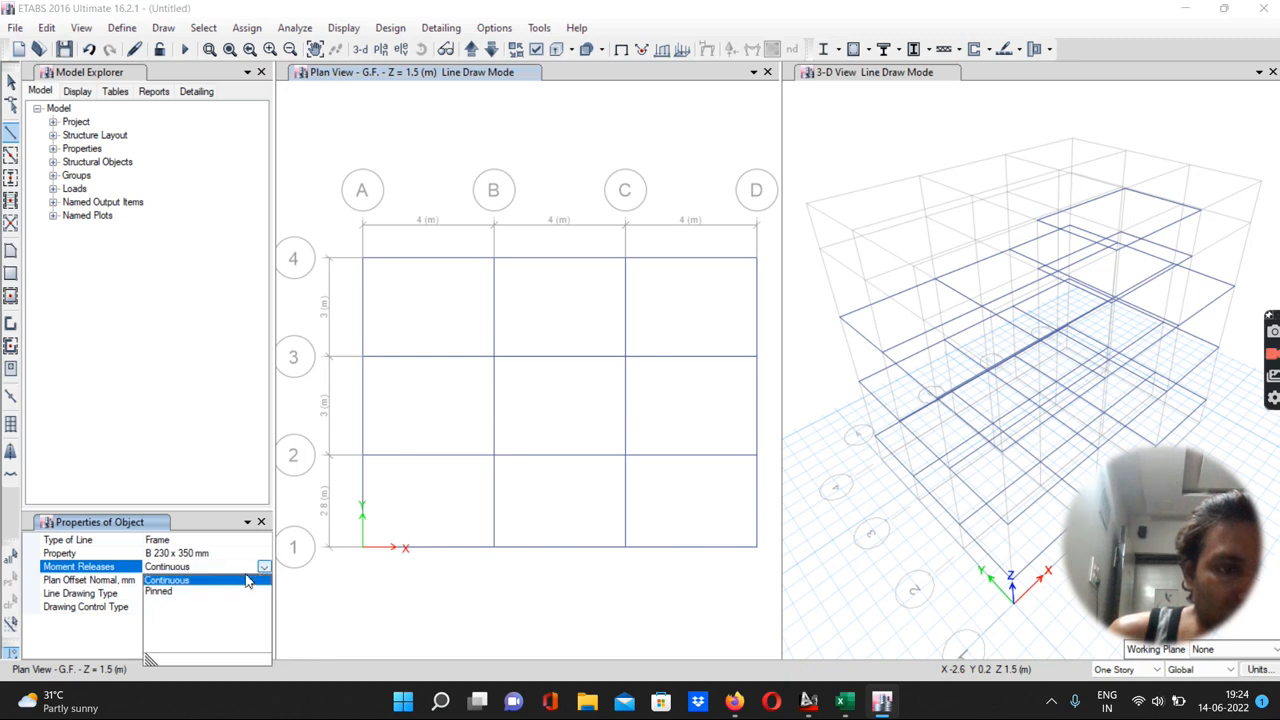
click(164, 594)
click(152, 580)
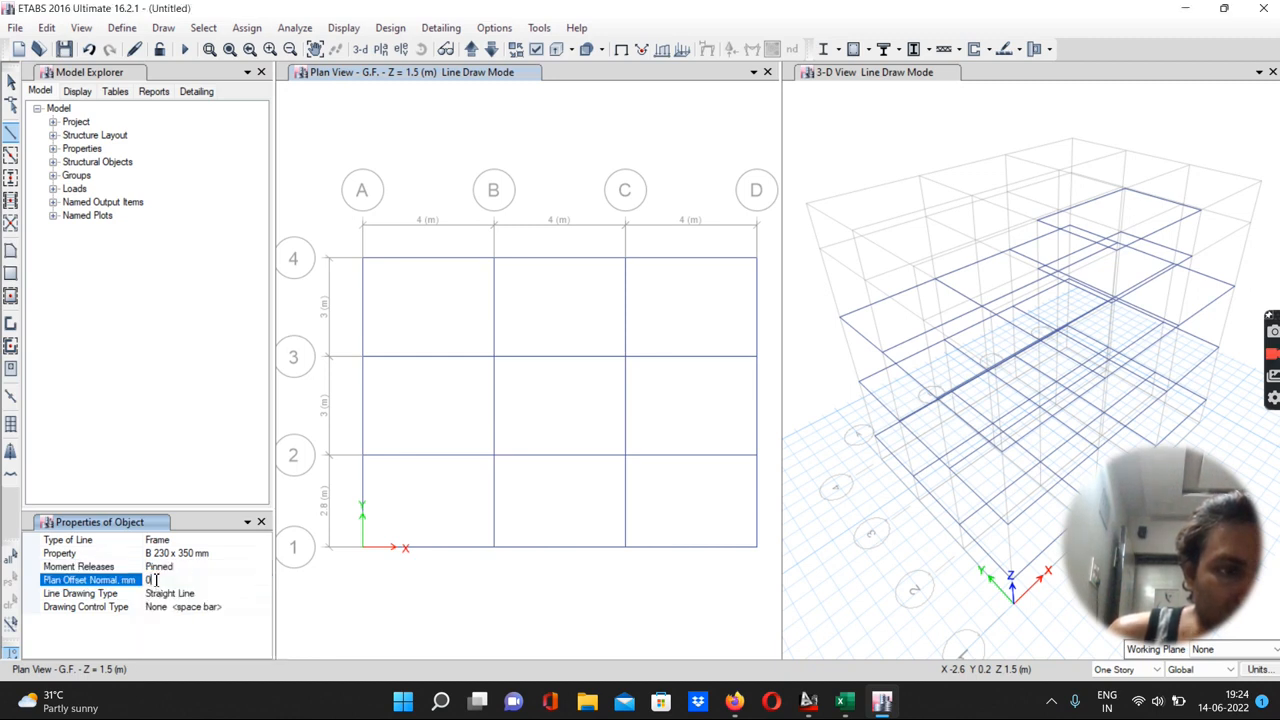
text(2000)
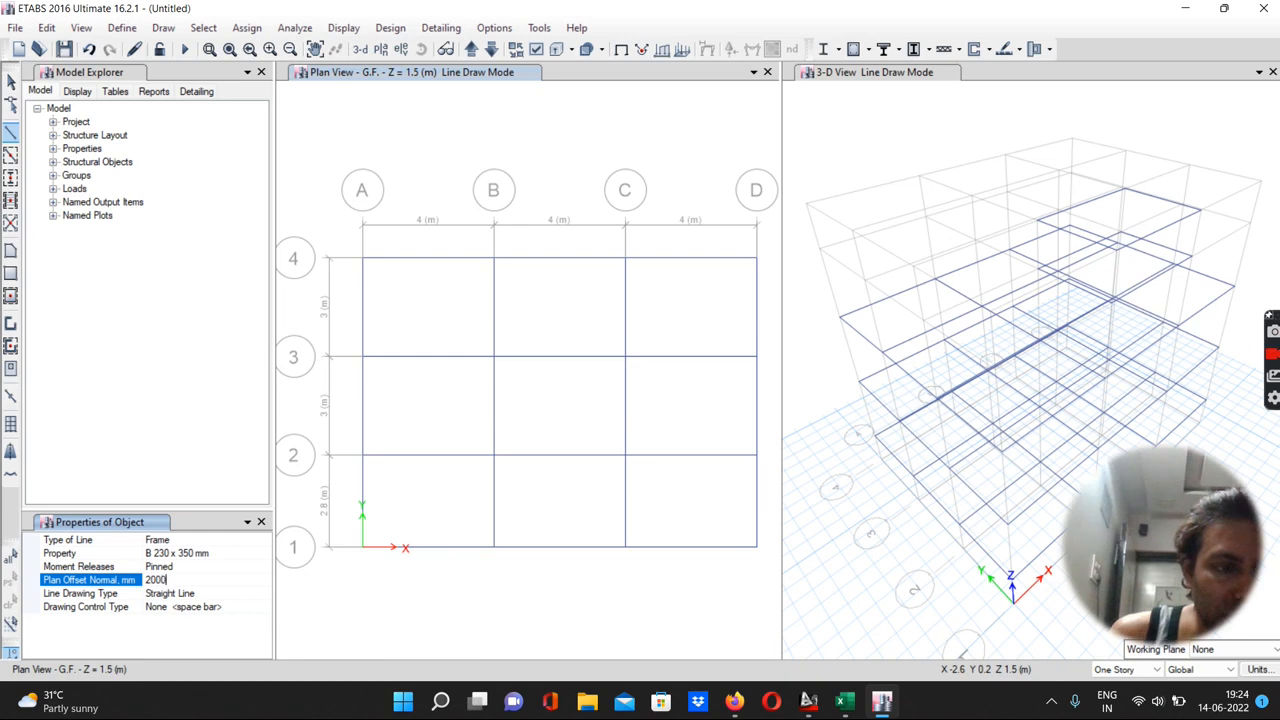
click(226, 607)
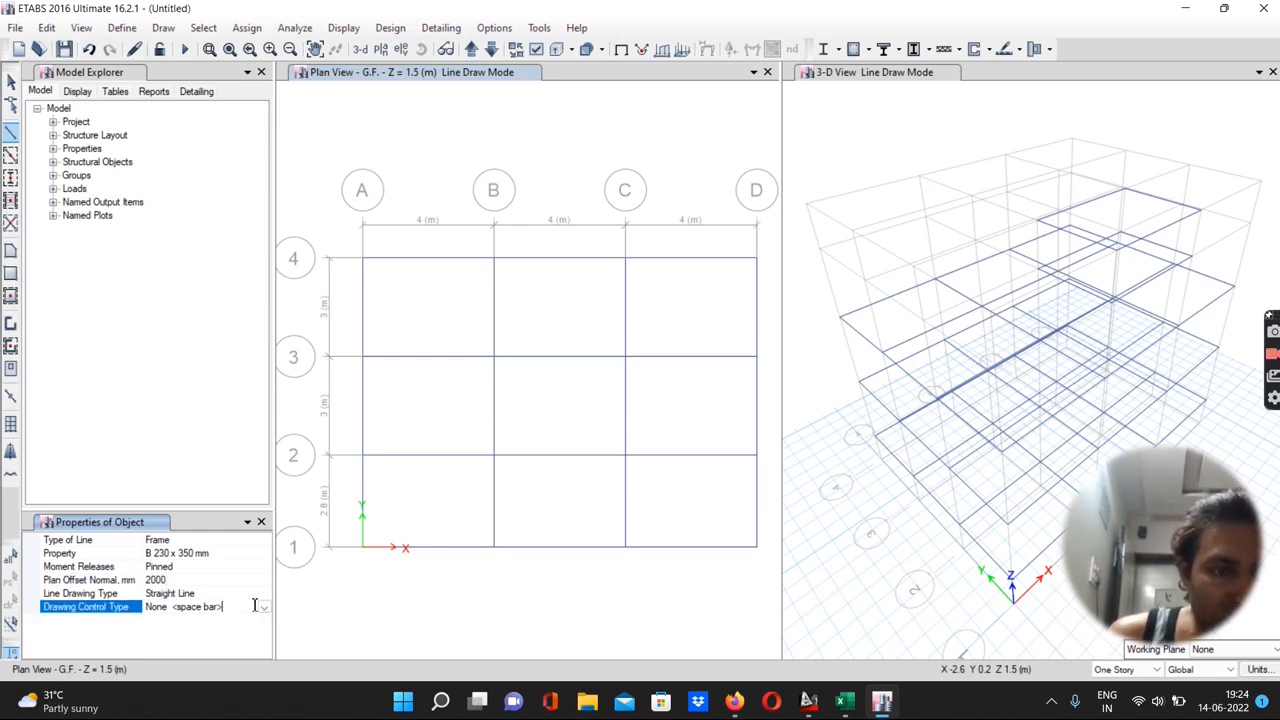
click(263, 607)
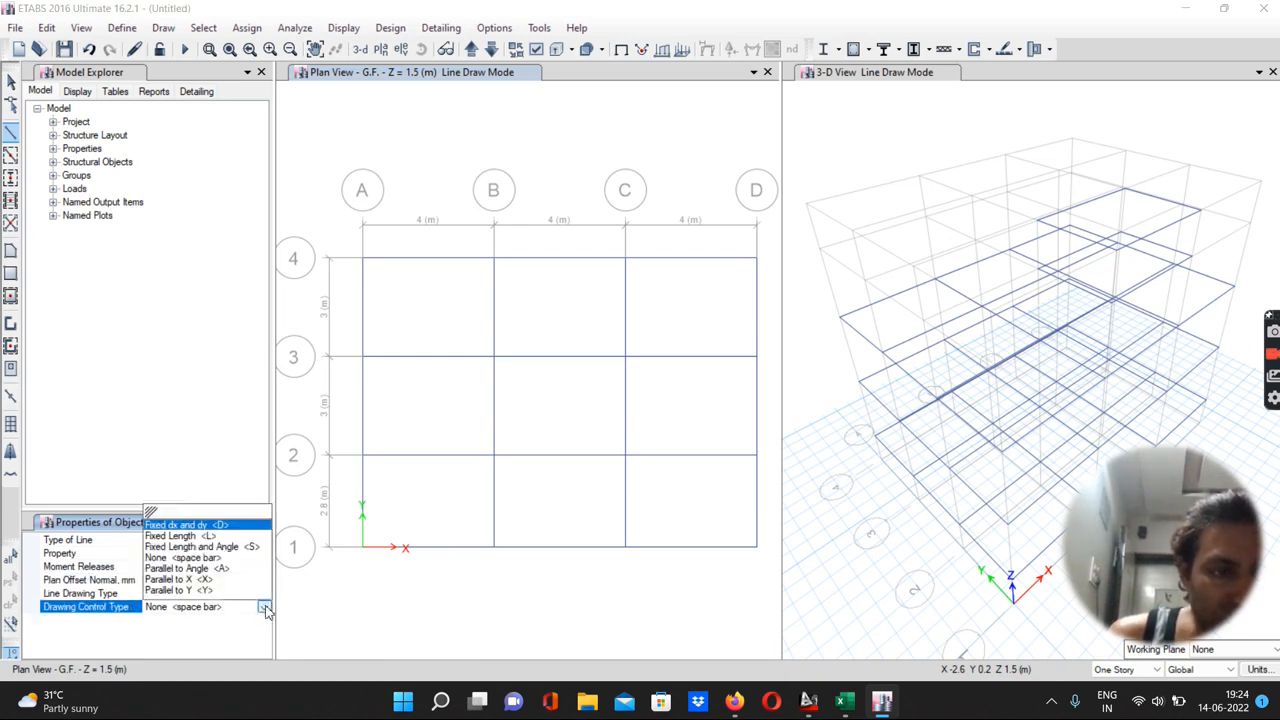
click(178, 590)
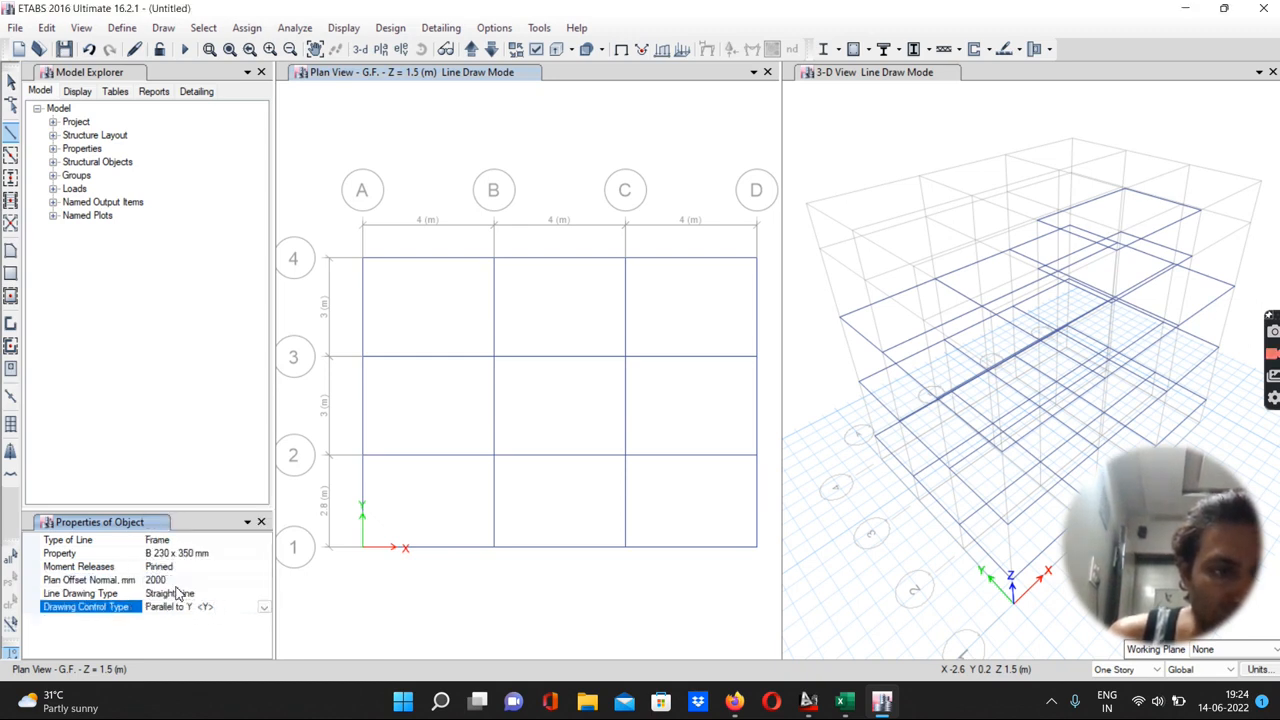
click(624, 263)
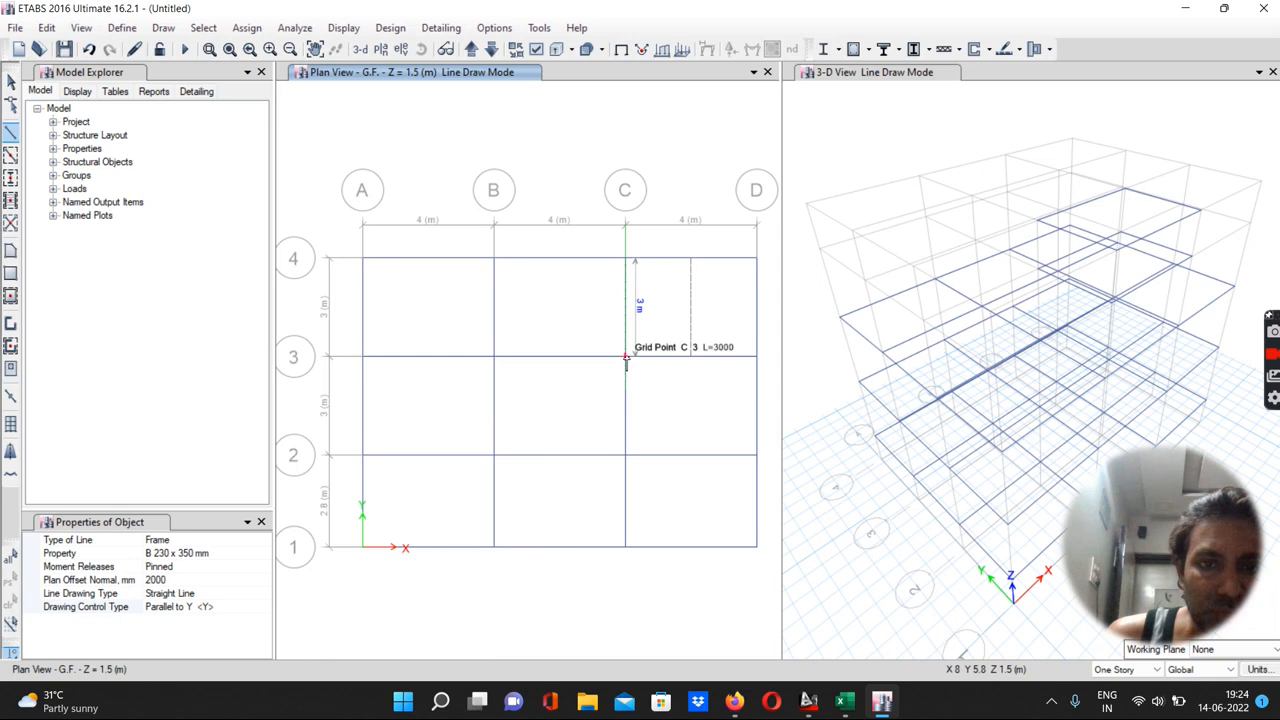
click(626, 357)
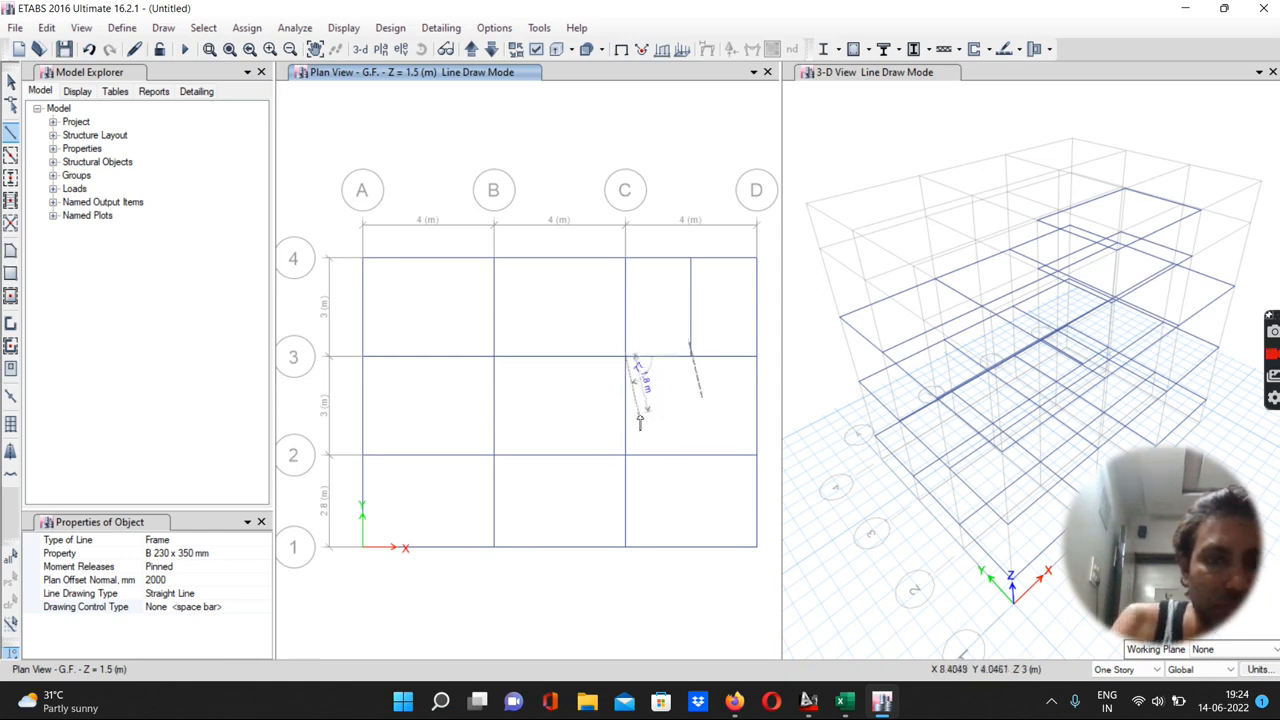
key(Escape)
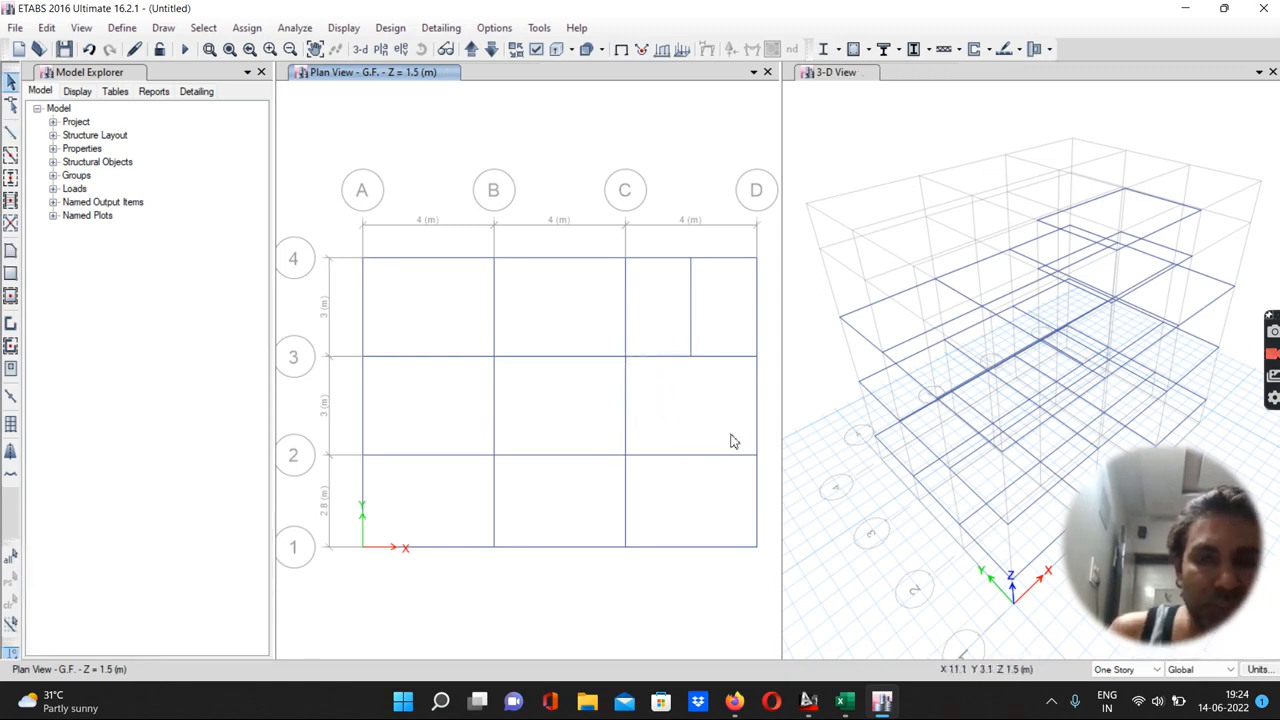
Switch to AutoCAD to consult the G+3 Building floor plan, then return to ETABS
click(809, 701)
scroll(963, 390, up, 2)
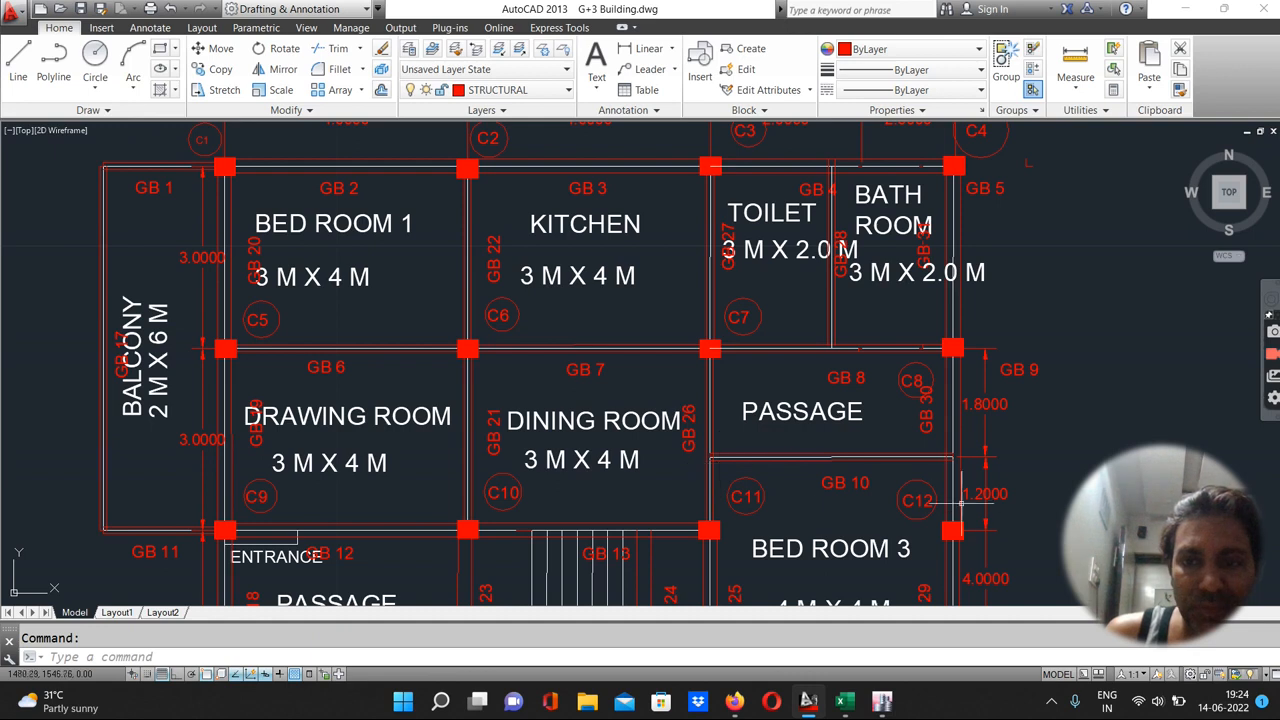
click(881, 703)
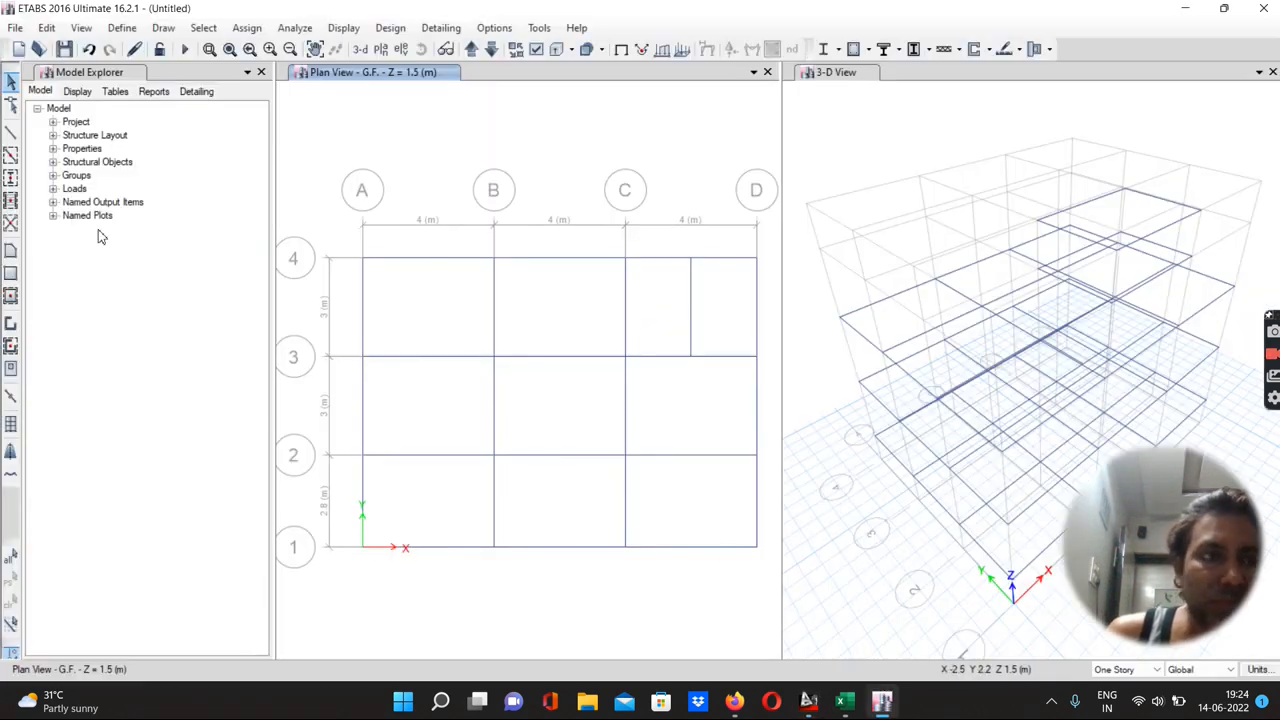
Draw a pinned beam from grid C2 to D2 parallel to X with 1200 mm plan offset, and delete the beam along grid 2 between C and D
click(11, 131)
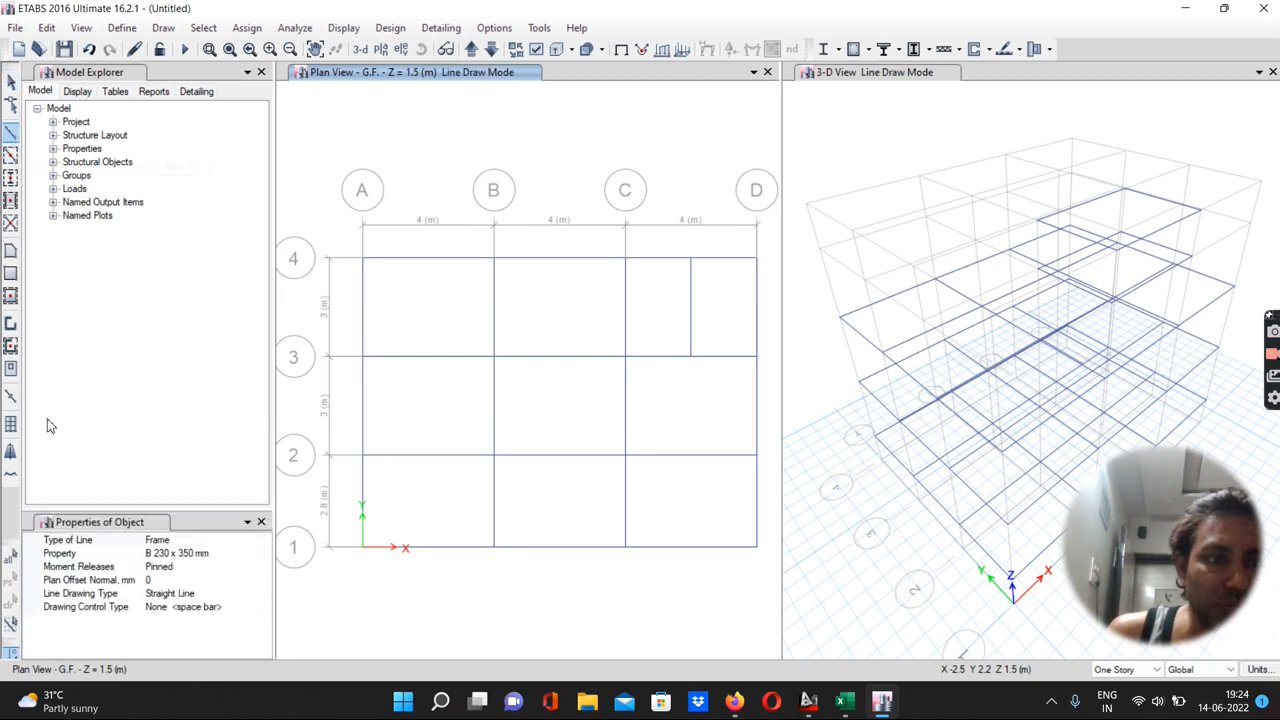
click(165, 580)
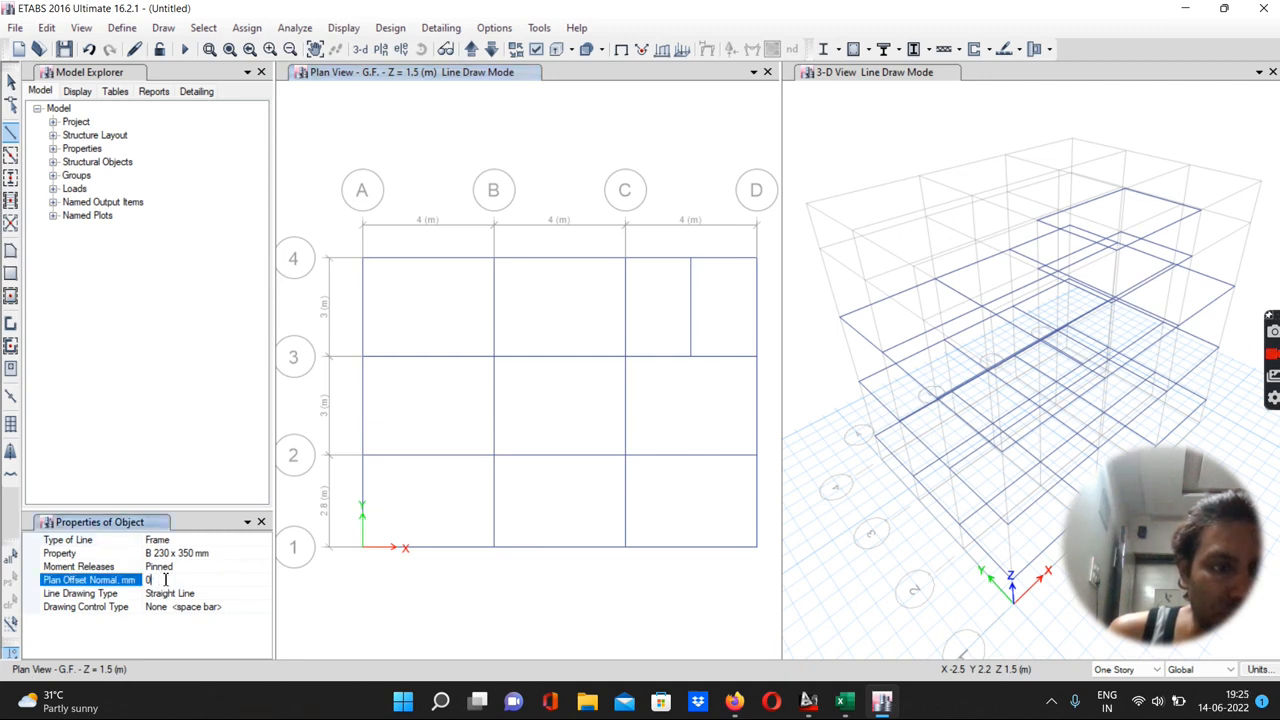
text(1200)
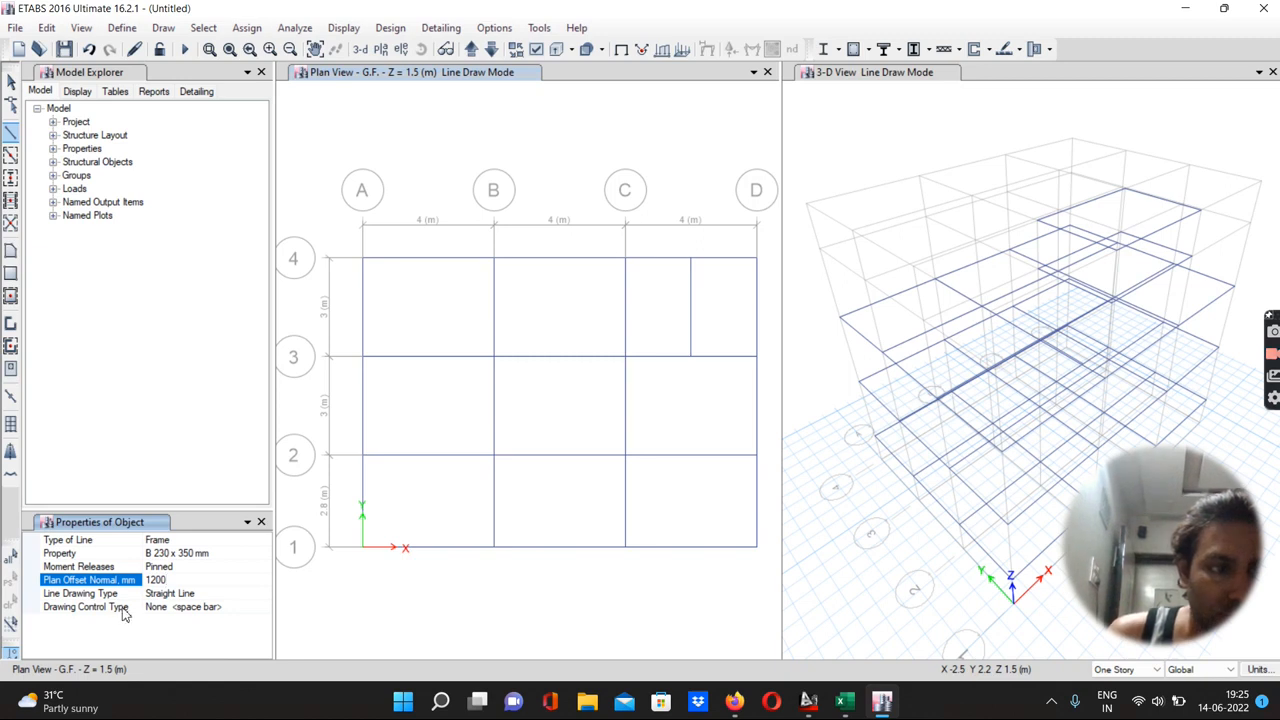
click(195, 610)
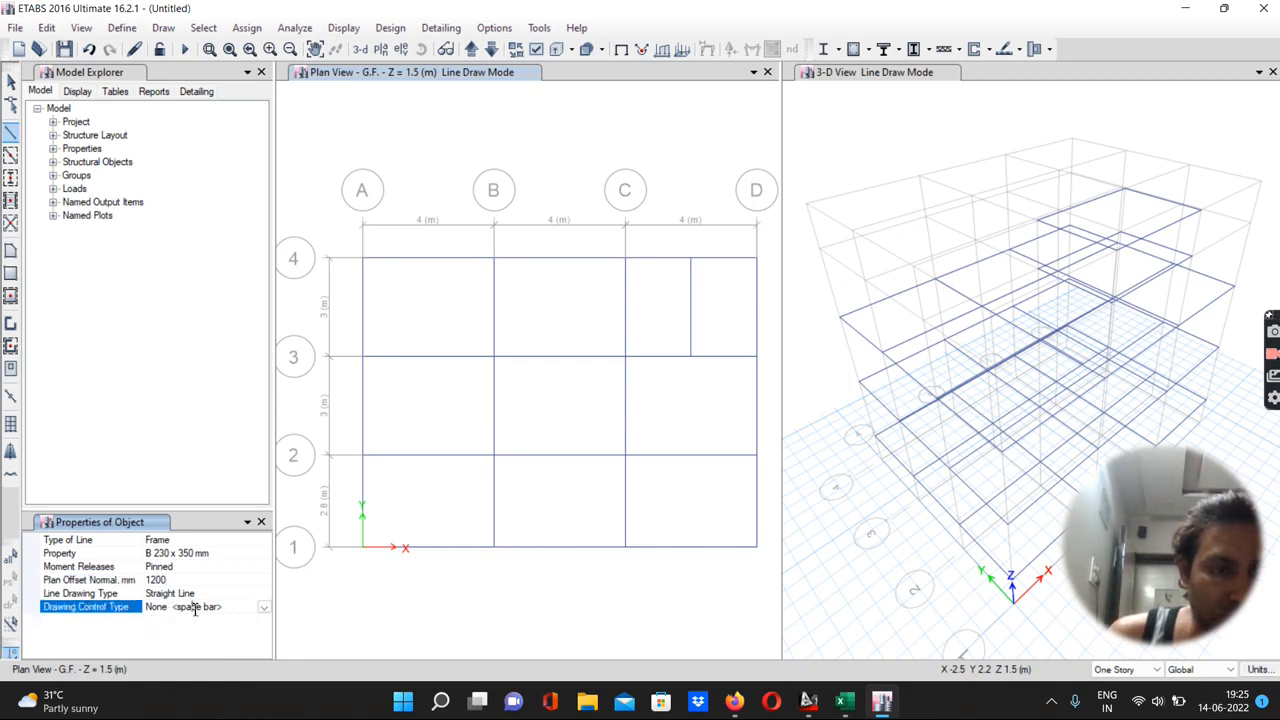
click(263, 607)
click(196, 580)
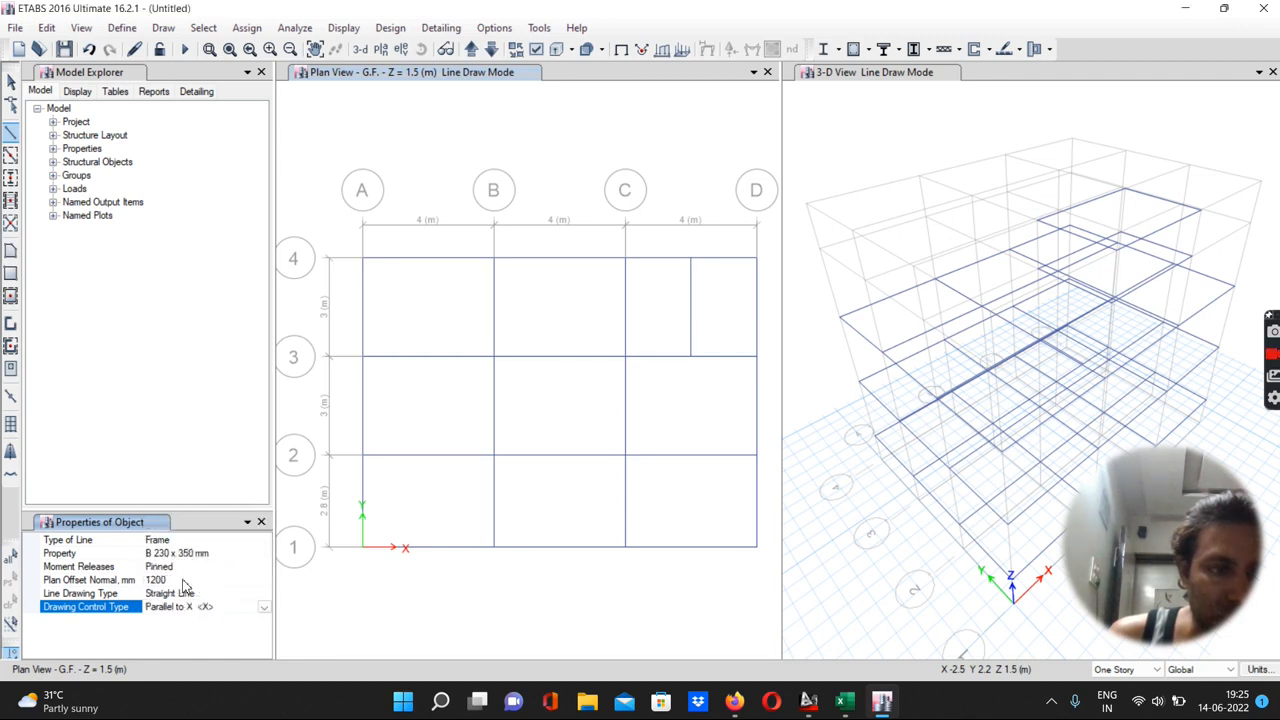
click(625, 457)
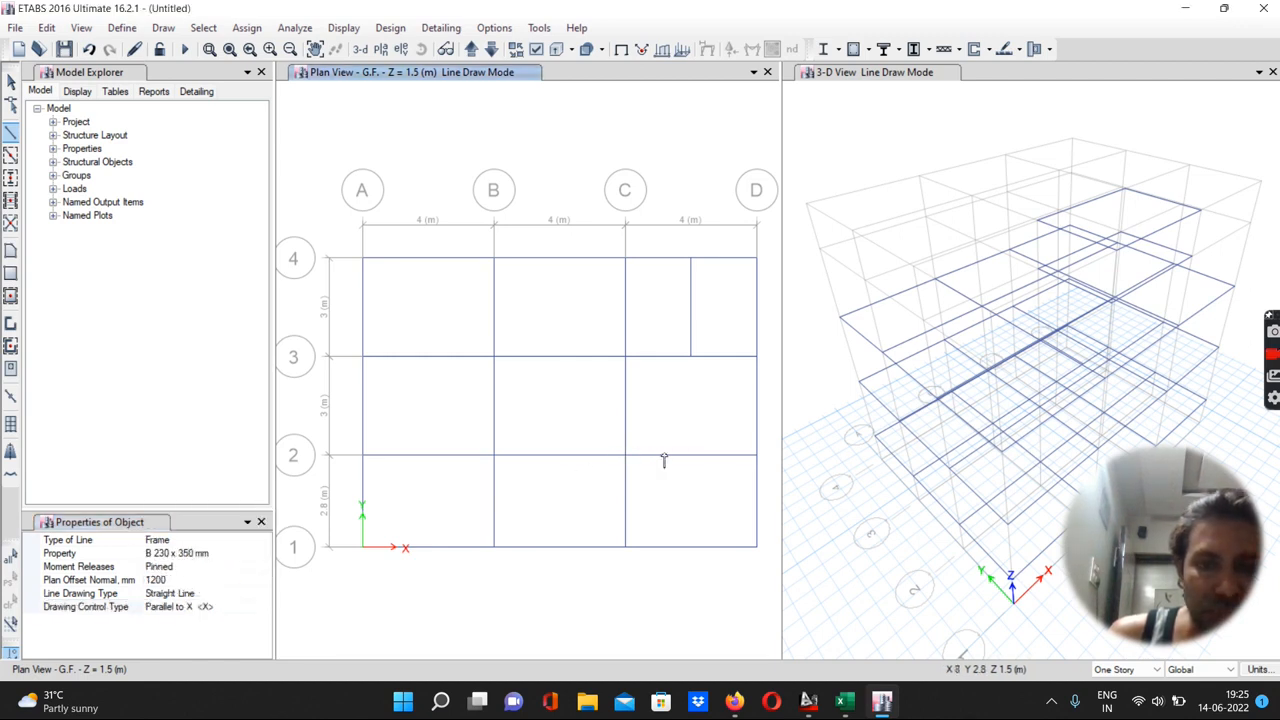
double_click(755, 457)
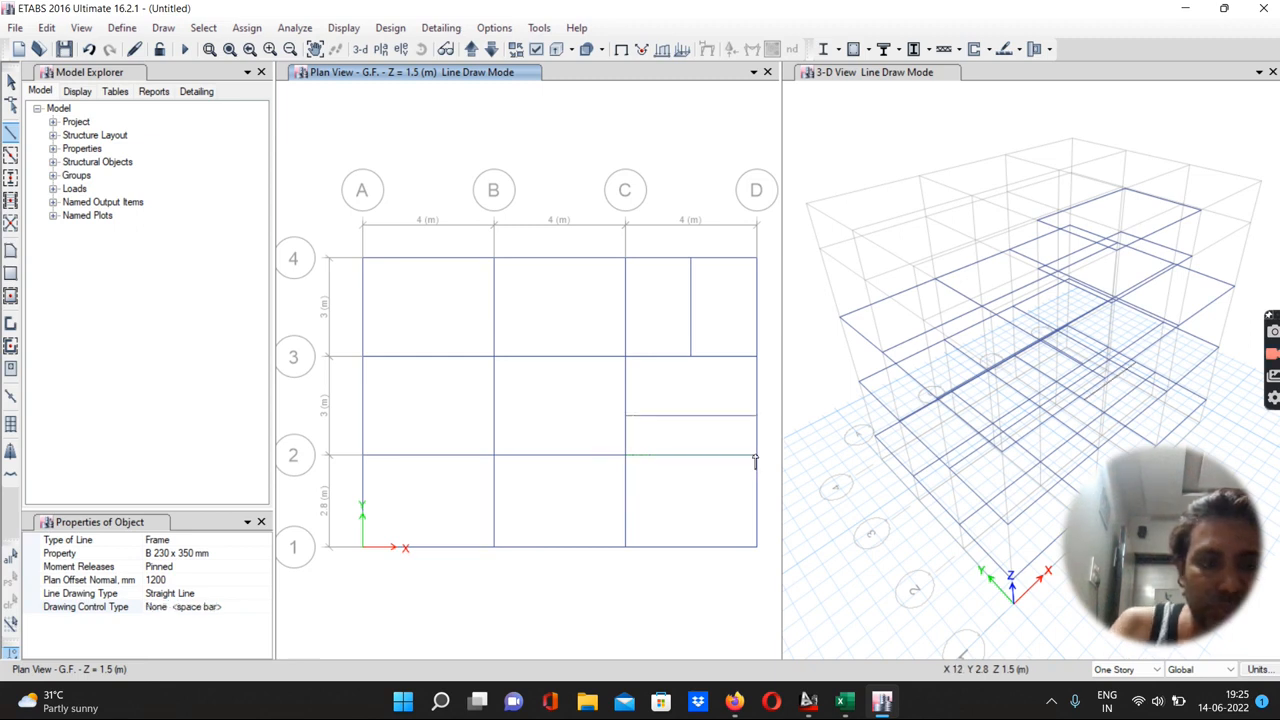
key(Escape)
click(723, 456)
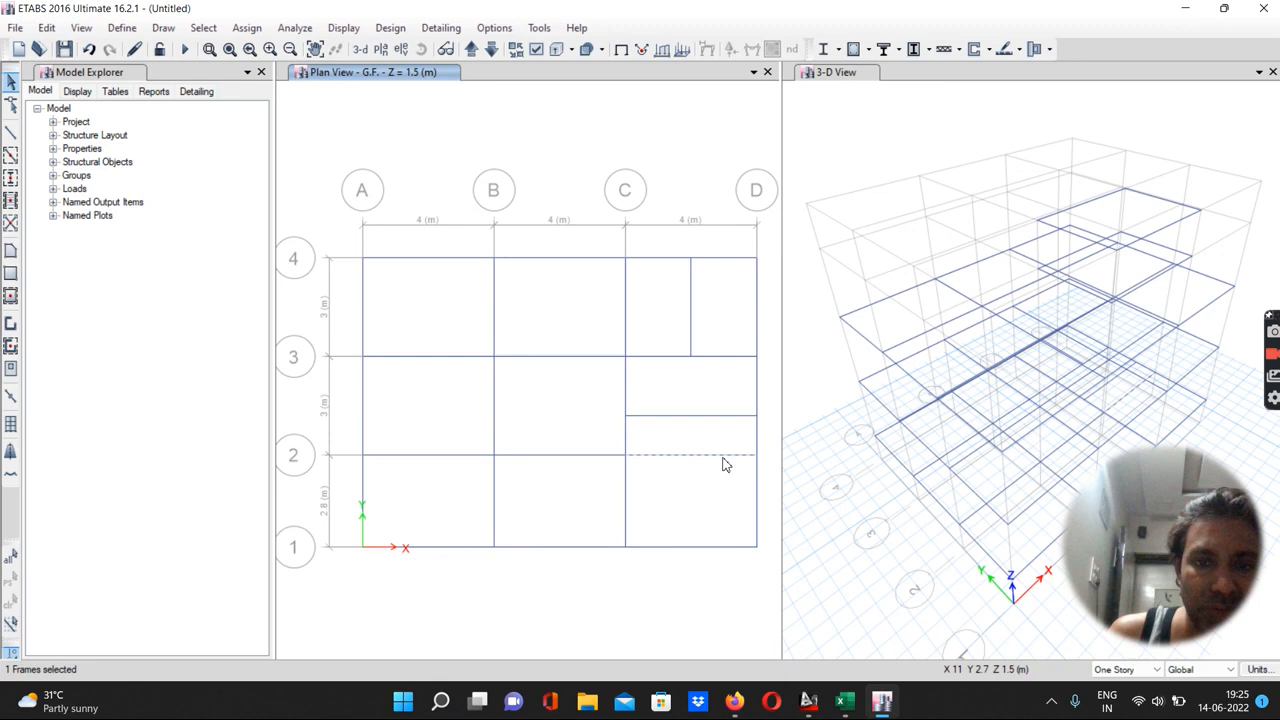
key(Delete)
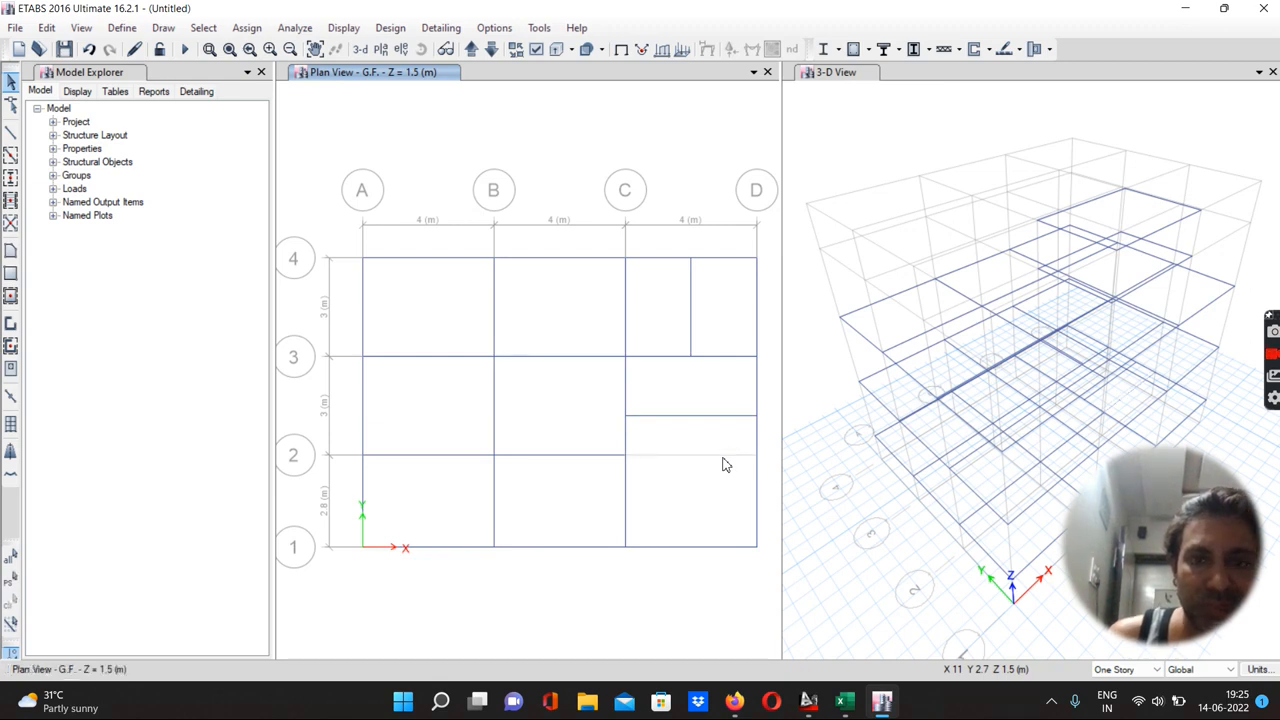
Replicate the two new offset beams from G.F. onto the F.F. and Terrace stories
click(691, 318)
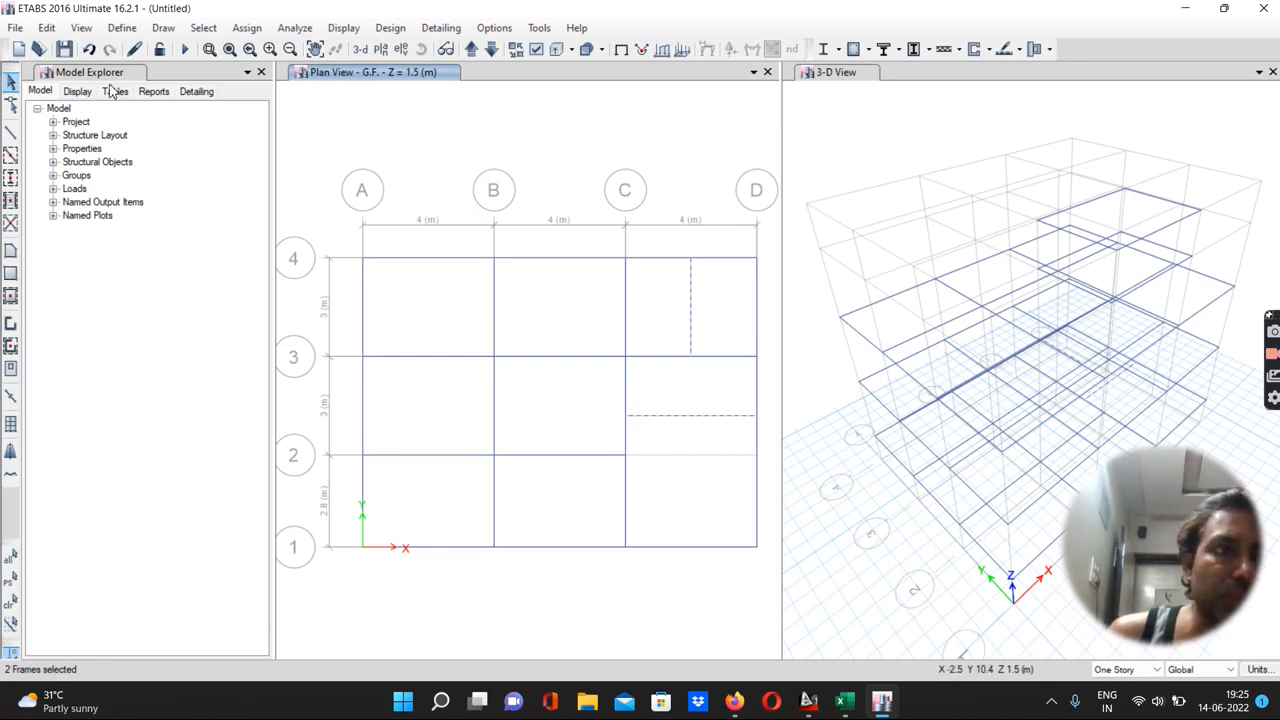
click(47, 28)
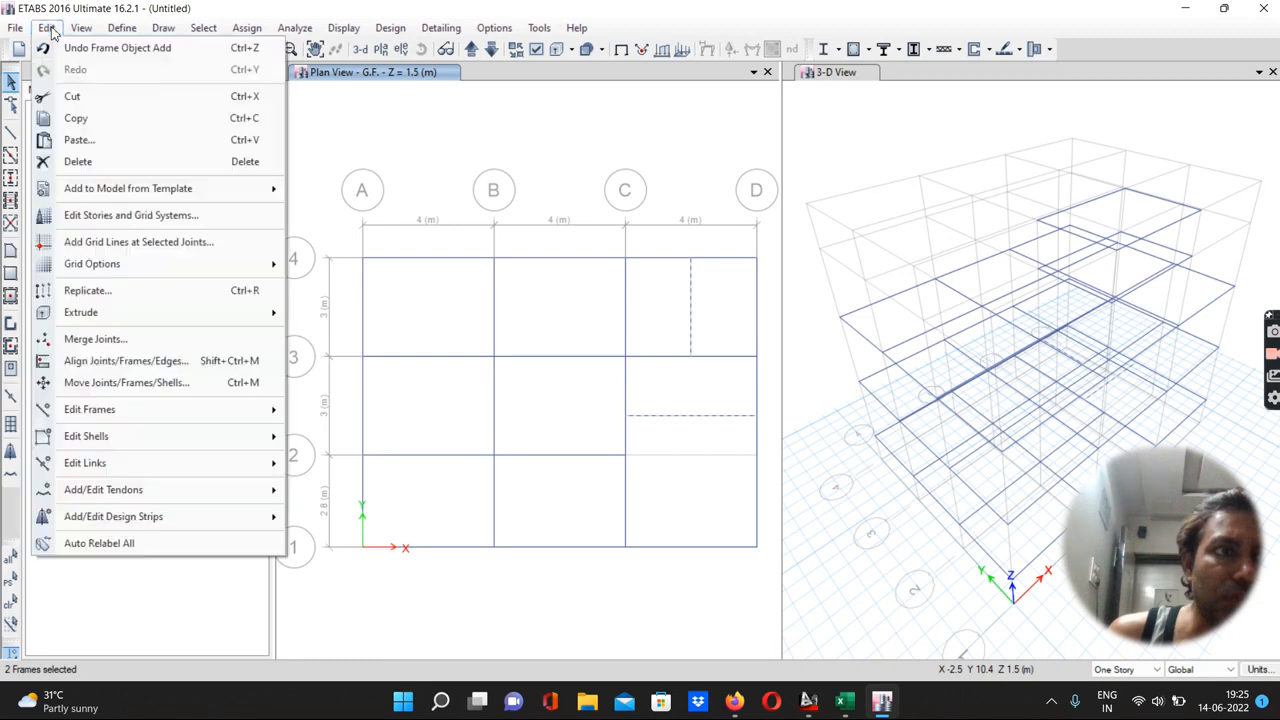
click(92, 290)
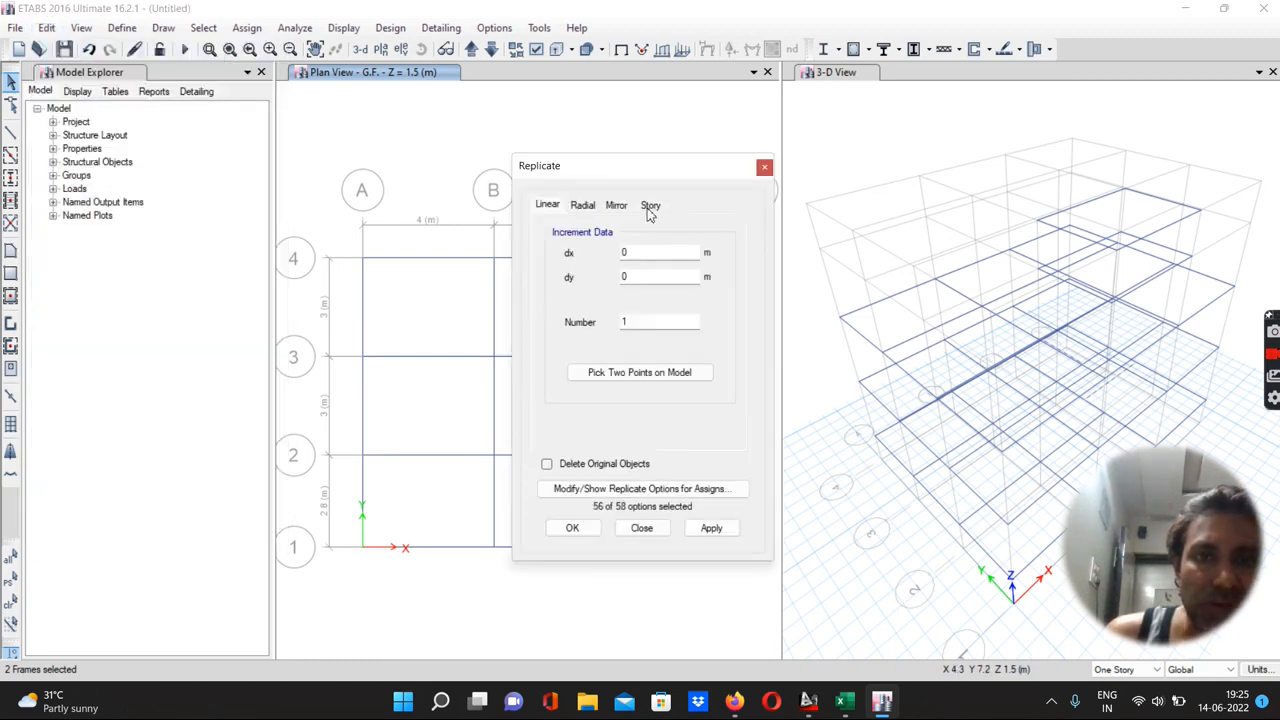
click(650, 206)
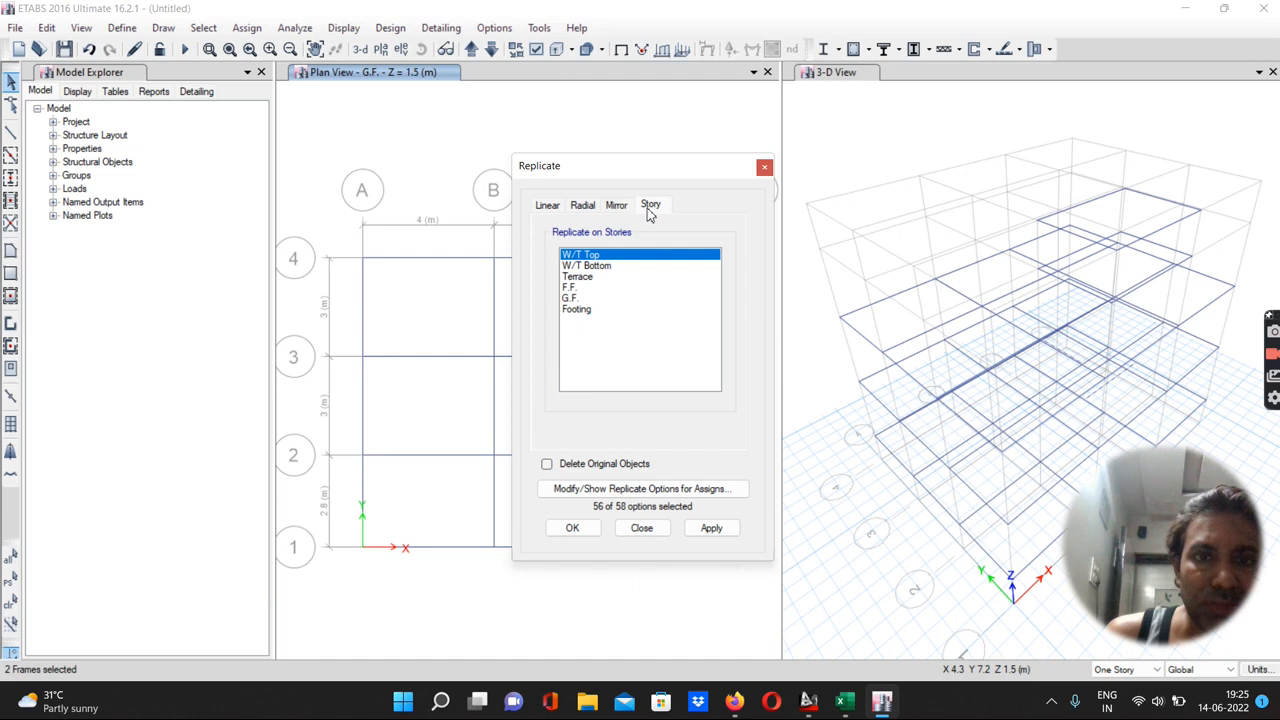
click(570, 287)
click(576, 278)
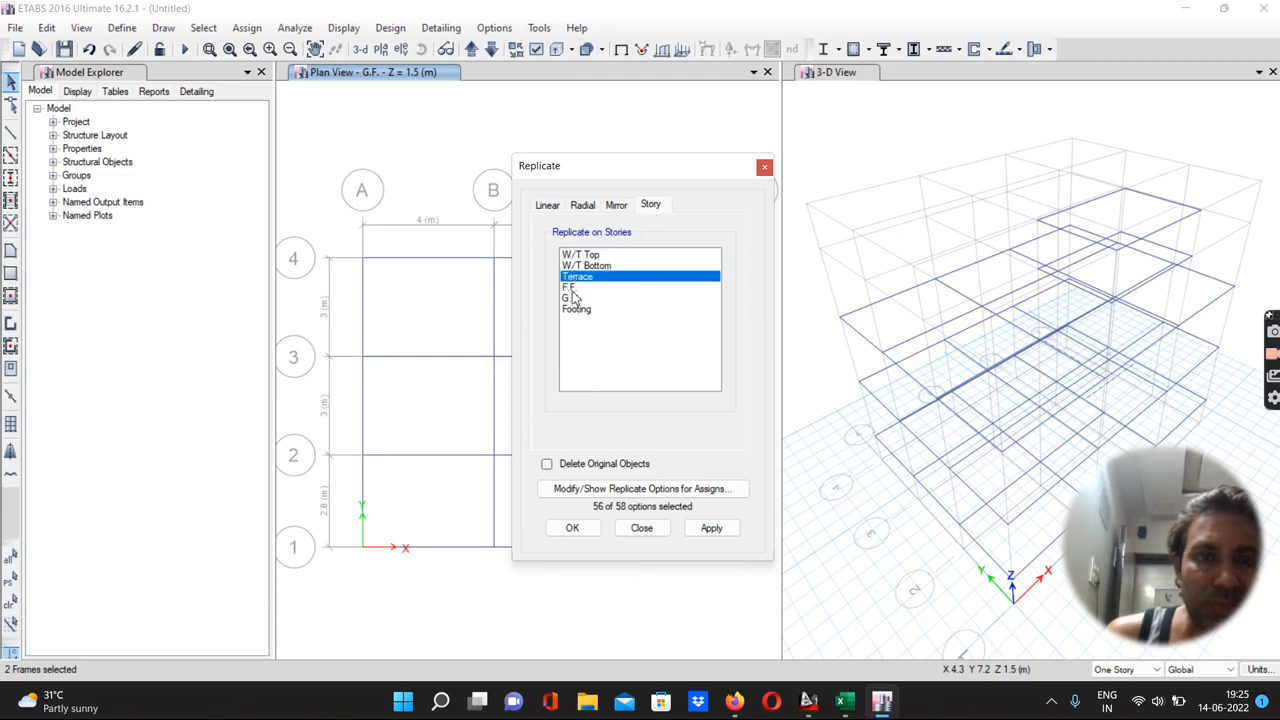
click(573, 288)
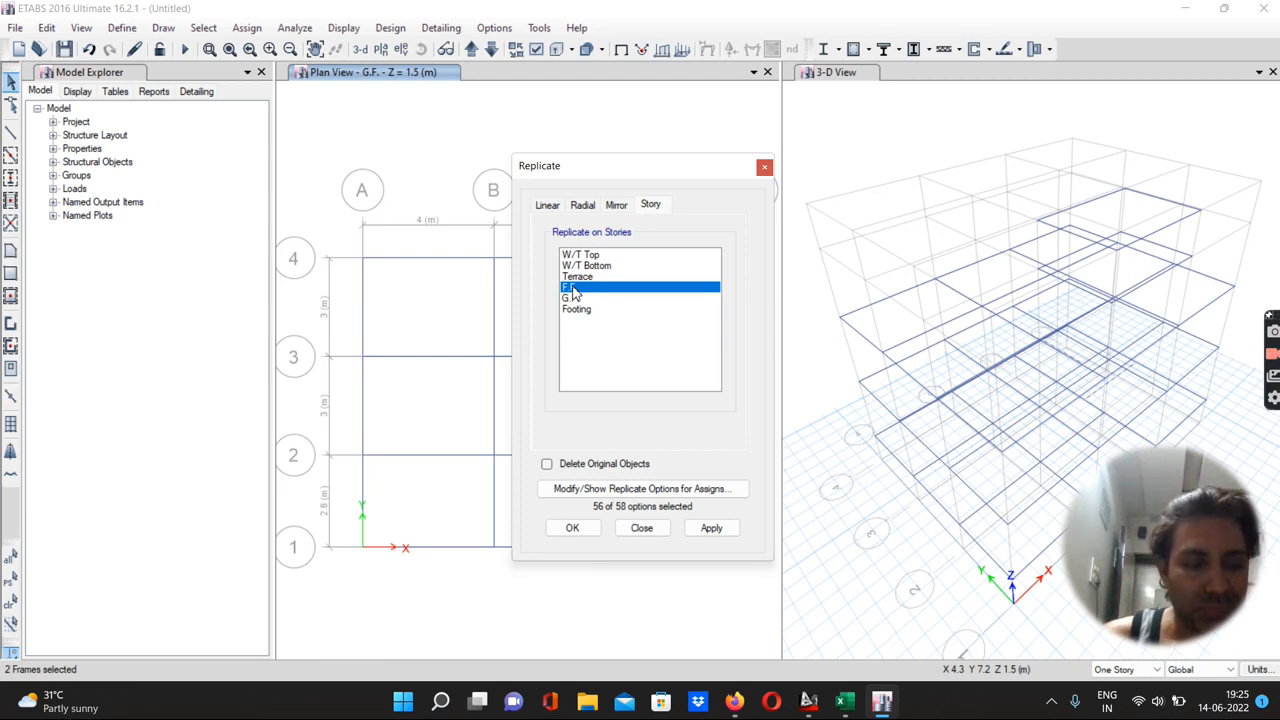
ctrl+click(576, 278)
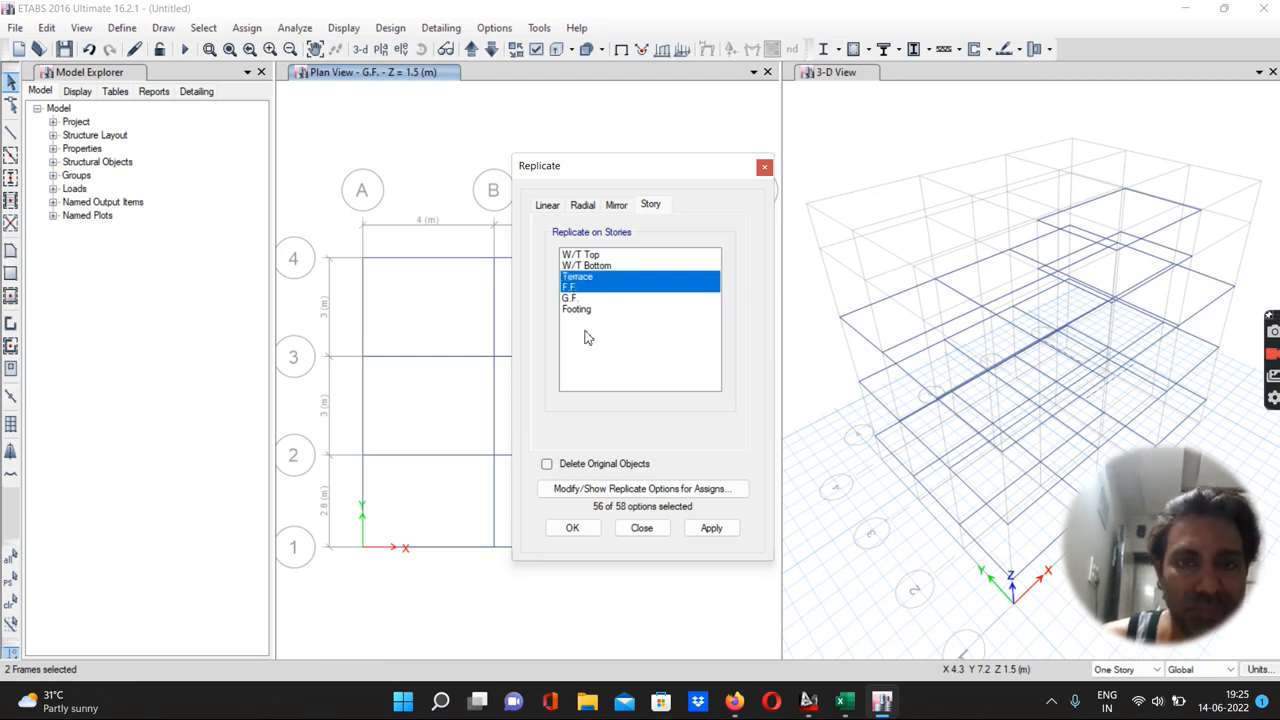
click(711, 528)
click(572, 528)
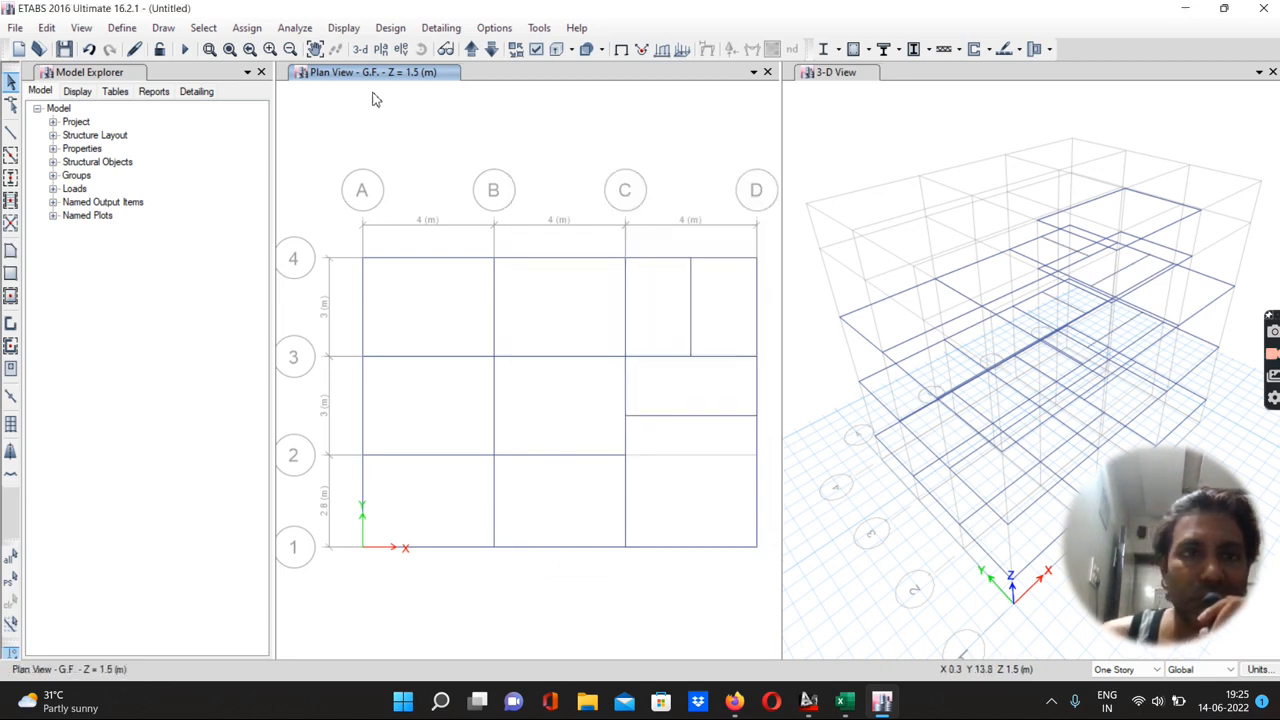
Step up through the stories to W/T Bottom and back down to G.F. to check the replicated beams
click(471, 50)
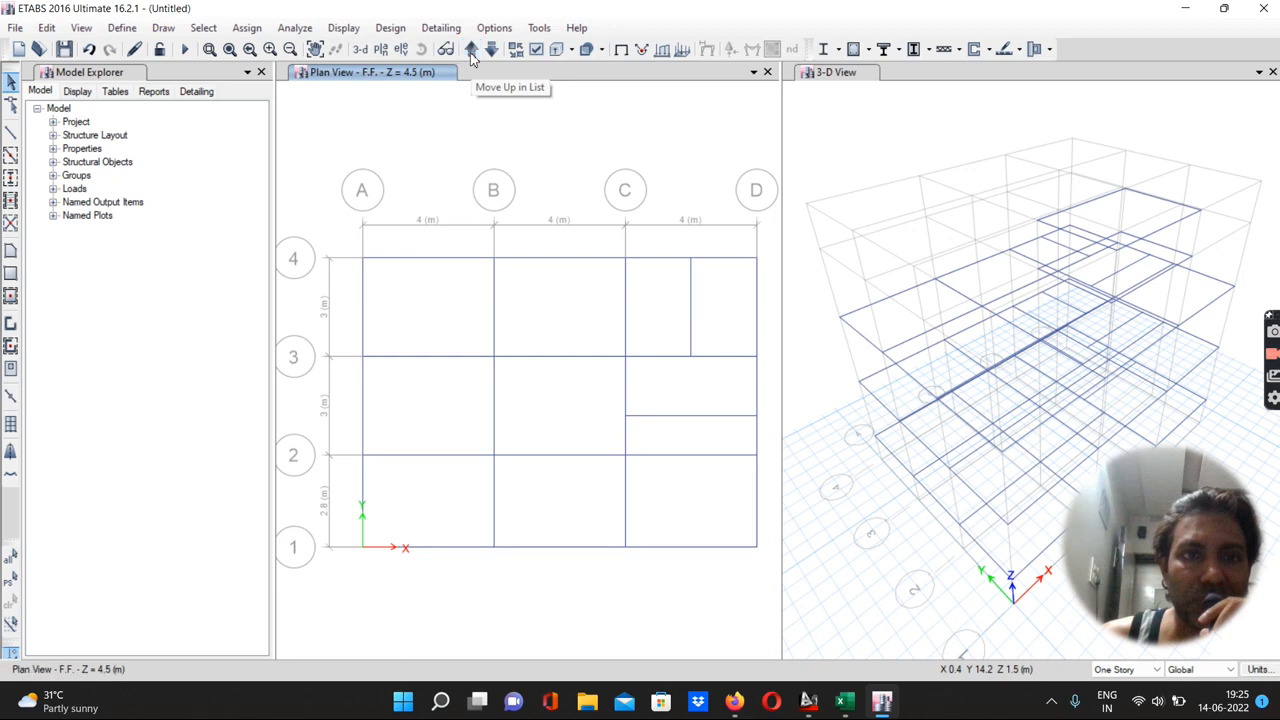
click(471, 50)
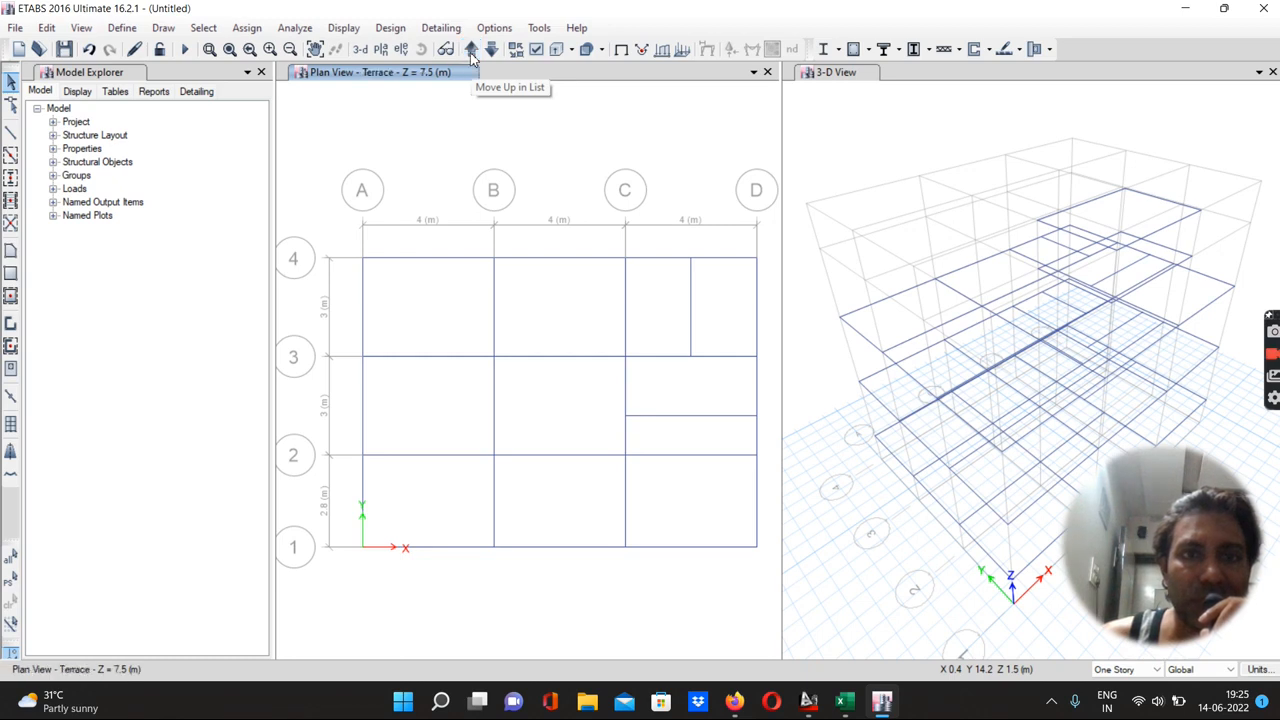
click(471, 52)
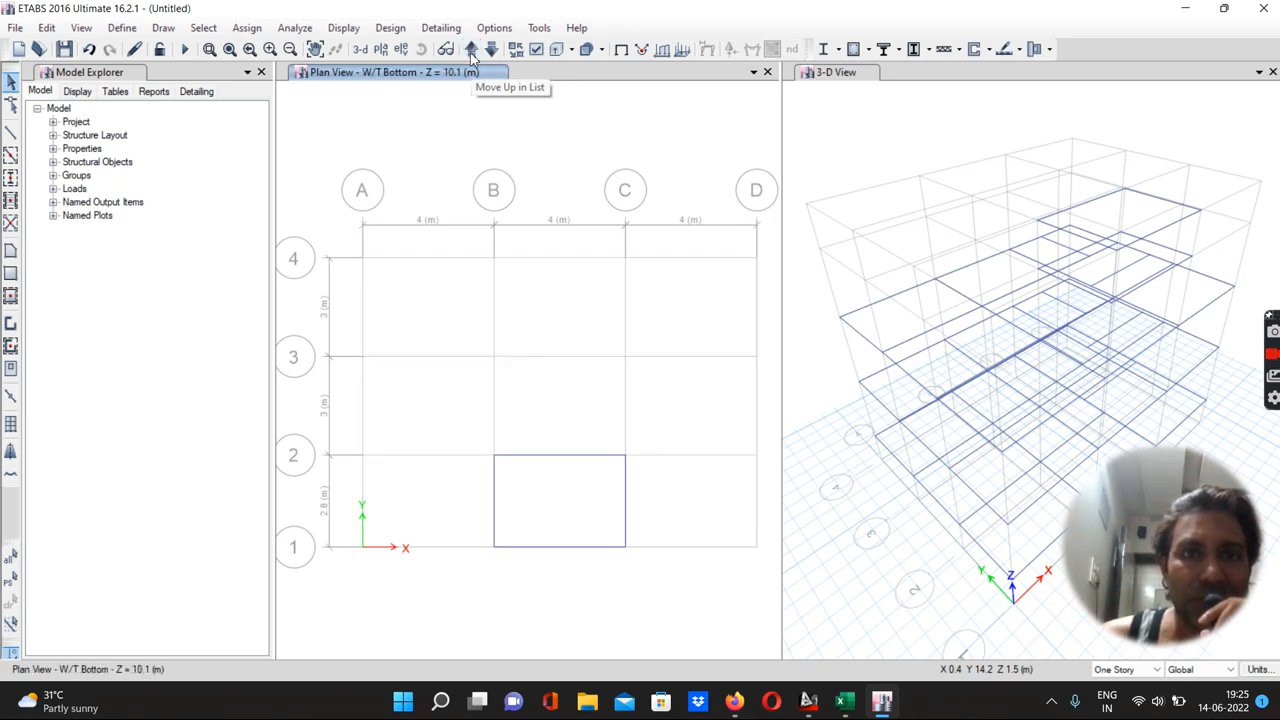
click(492, 50)
click(492, 50)
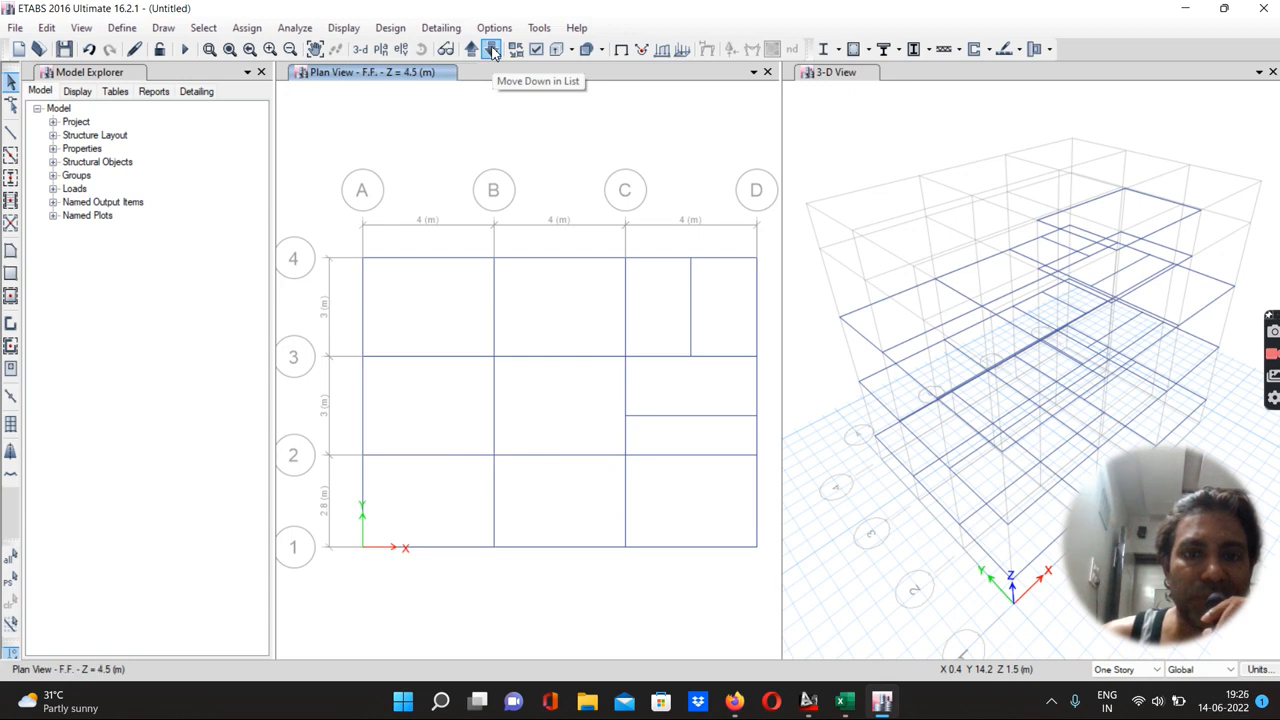
click(492, 50)
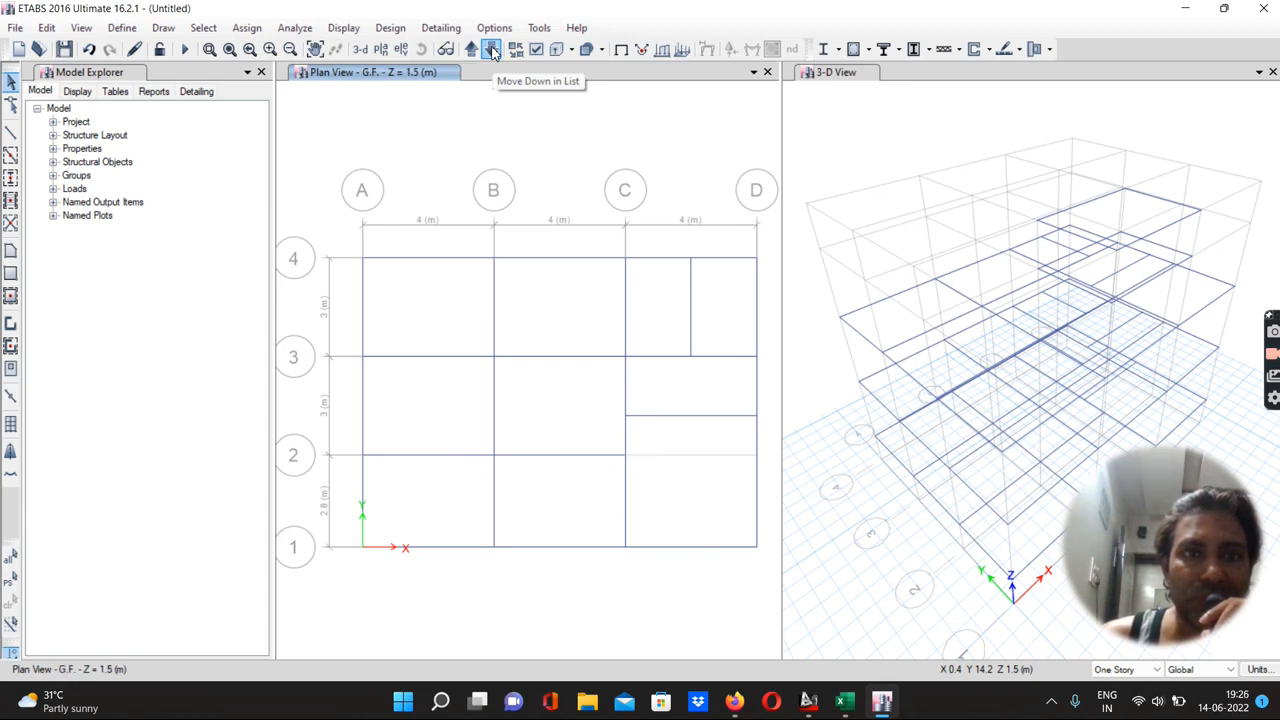
Delete the beam along grid 2 between C and D on the F.F. story
click(471, 50)
click(686, 456)
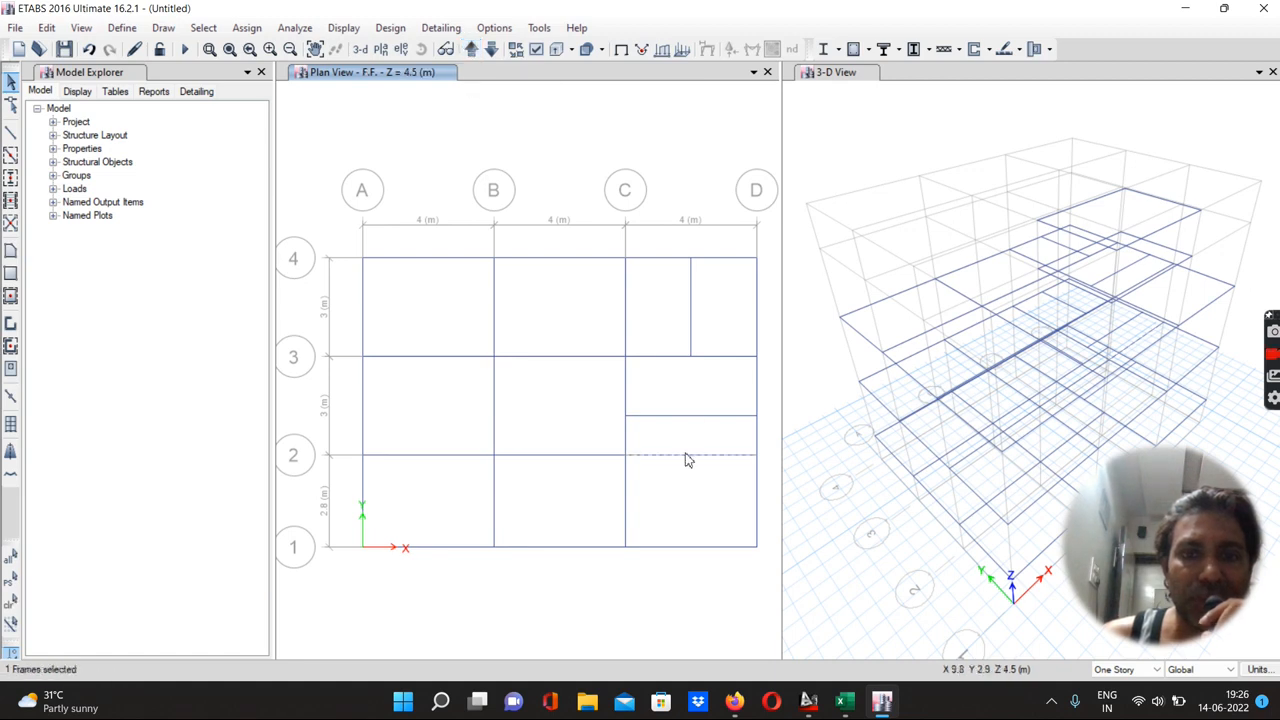
key(Delete)
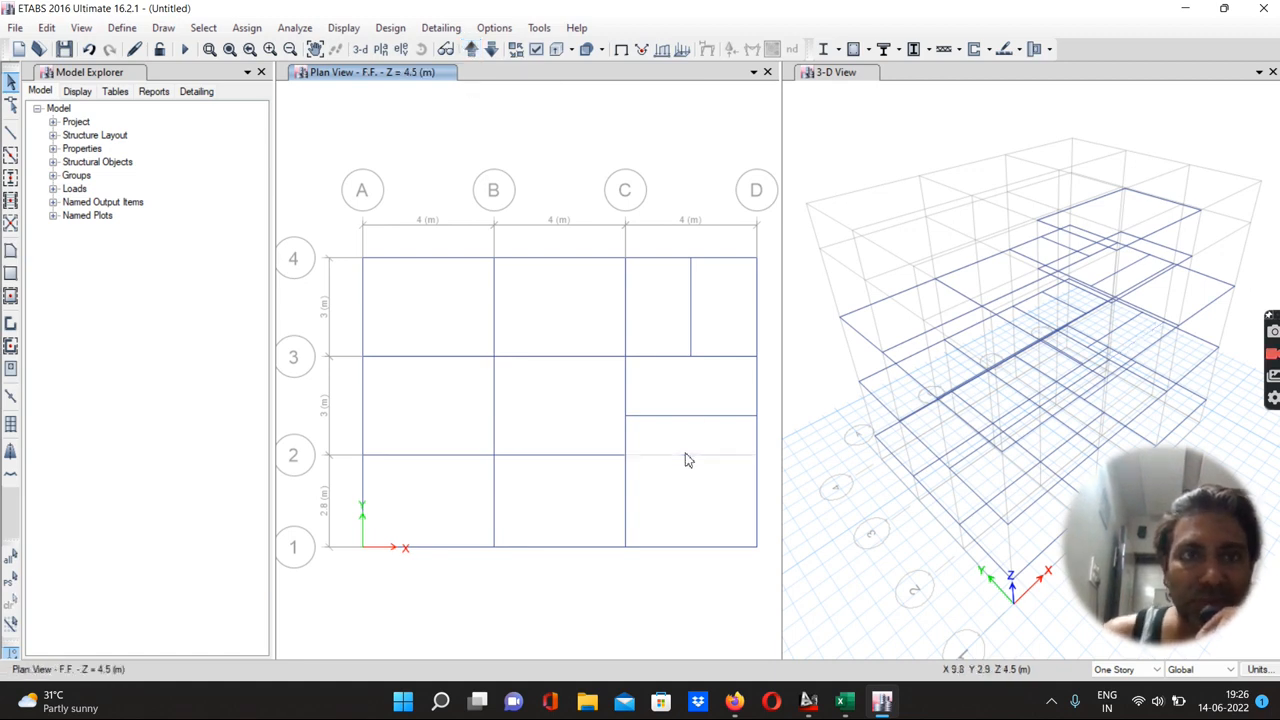
Delete the beam along grid 2 between C and D on the Terrace story
click(471, 50)
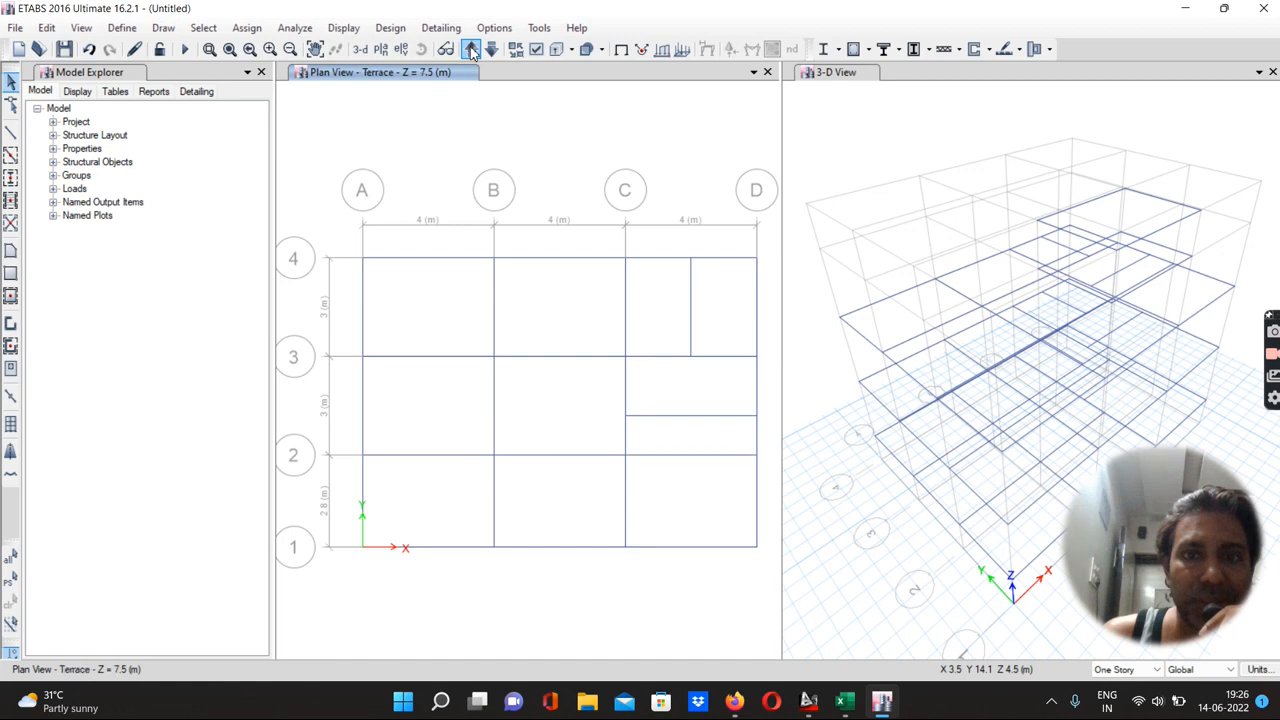
click(701, 457)
key(Delete)
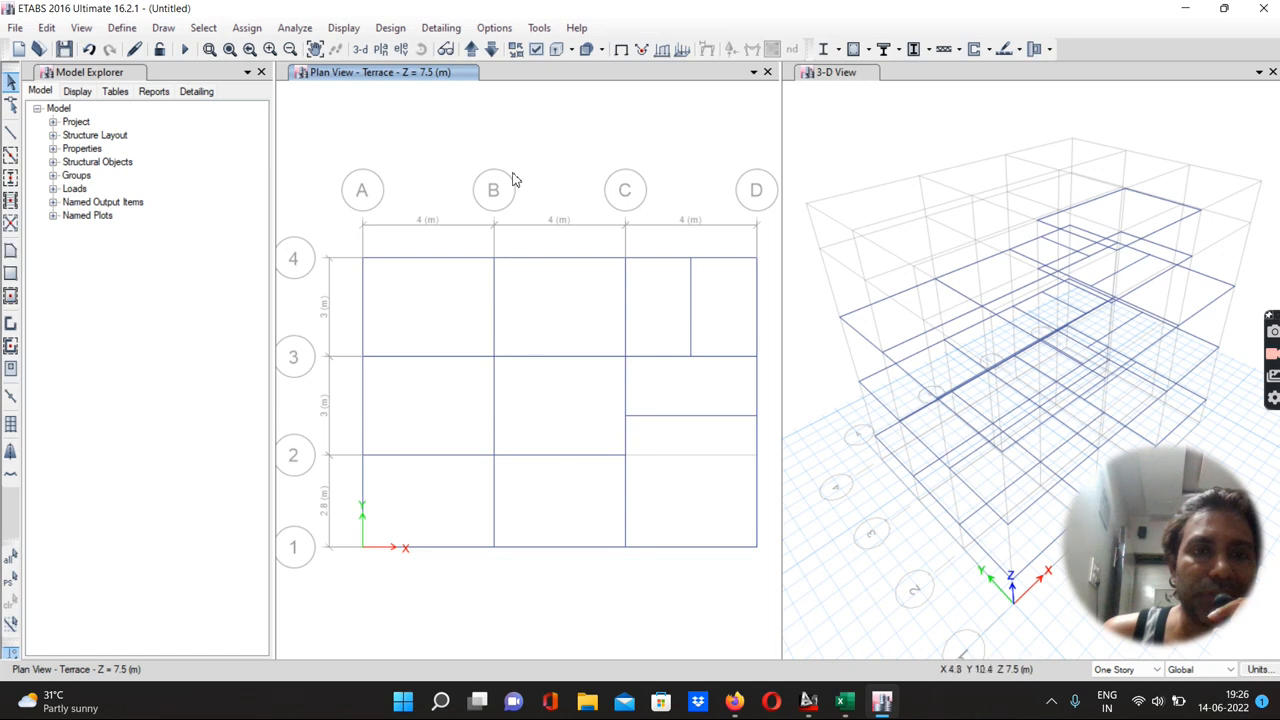
On the F.F. story, place S 115 mm slabs by picking the bays between the grids, leaving two bays open
click(472, 50)
click(472, 50)
click(472, 50)
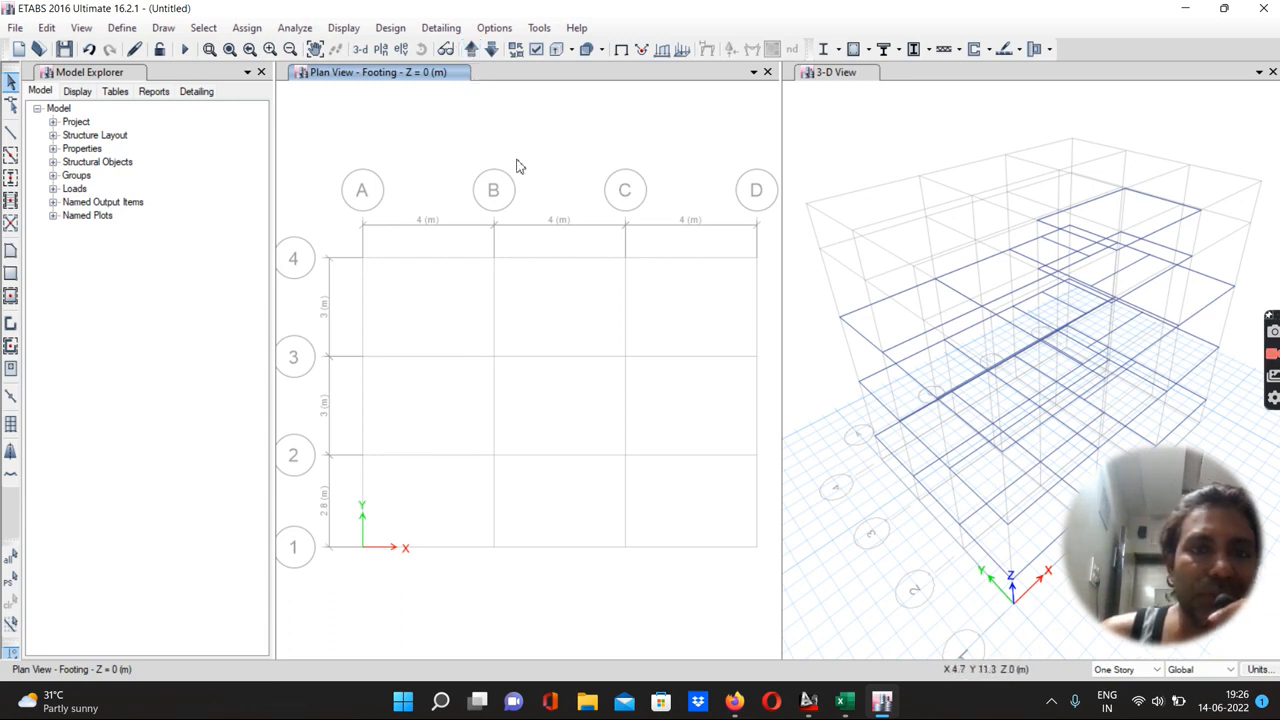
click(472, 50)
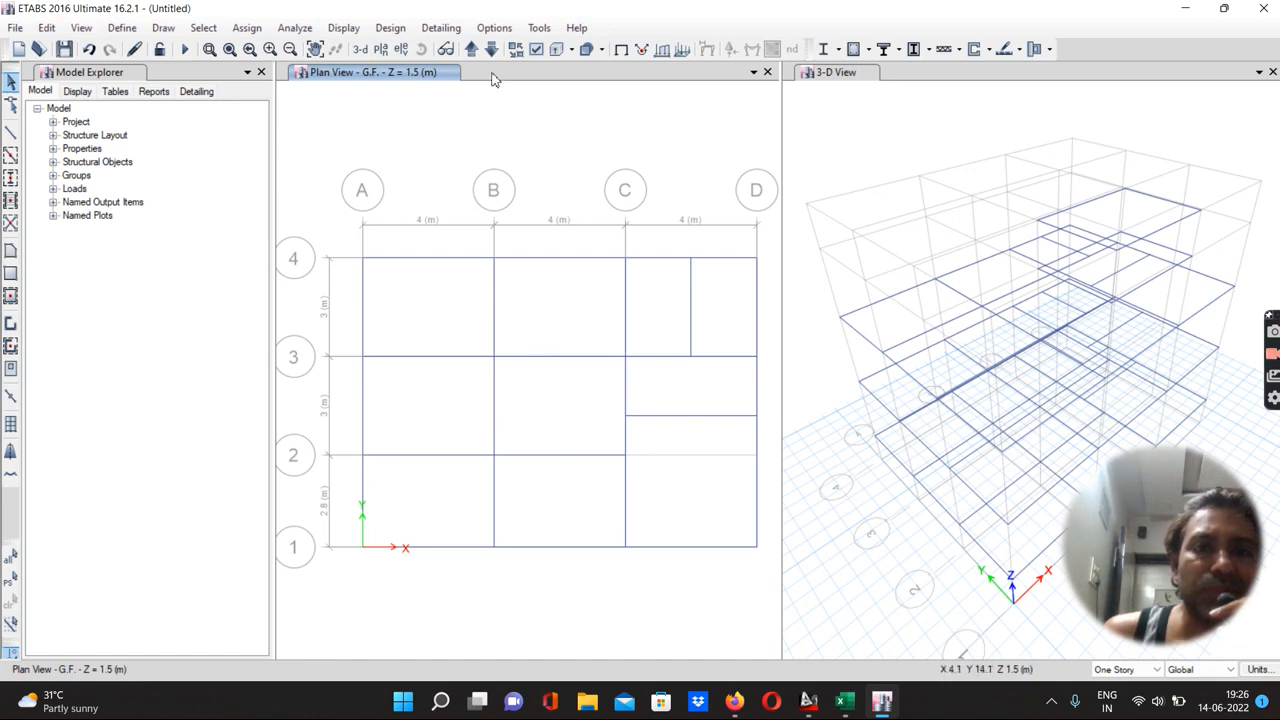
click(472, 50)
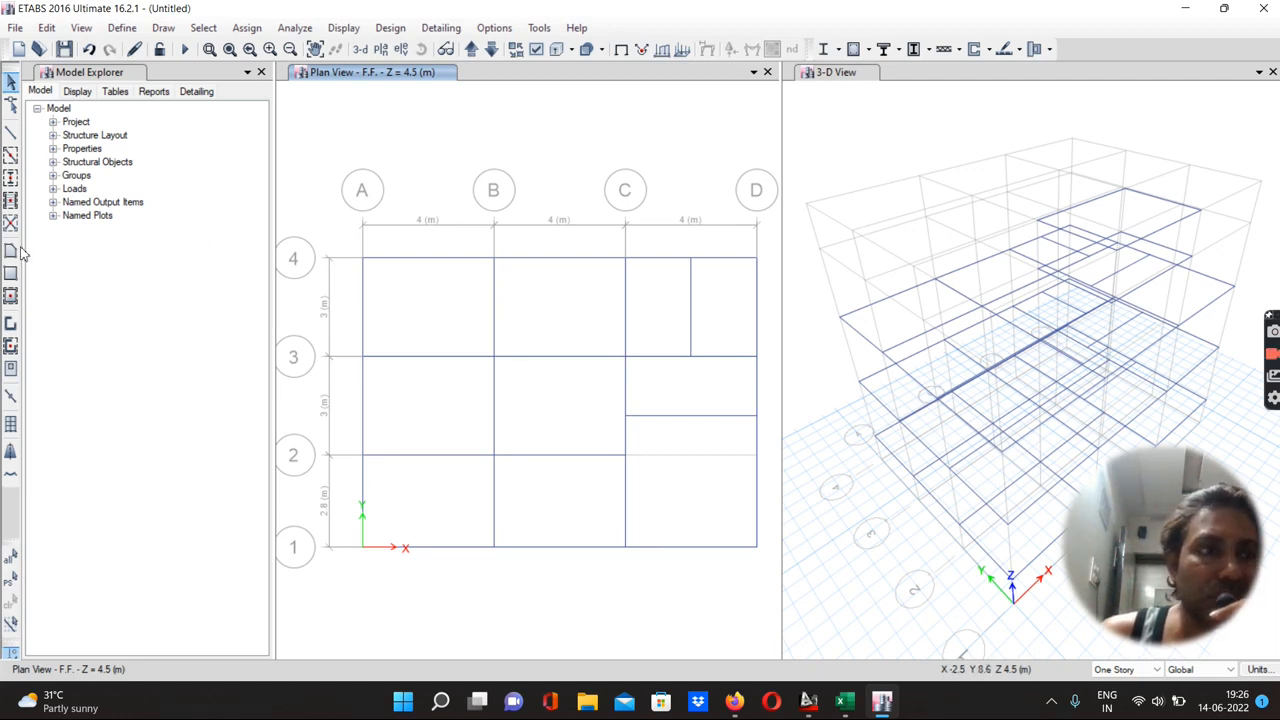
click(10, 297)
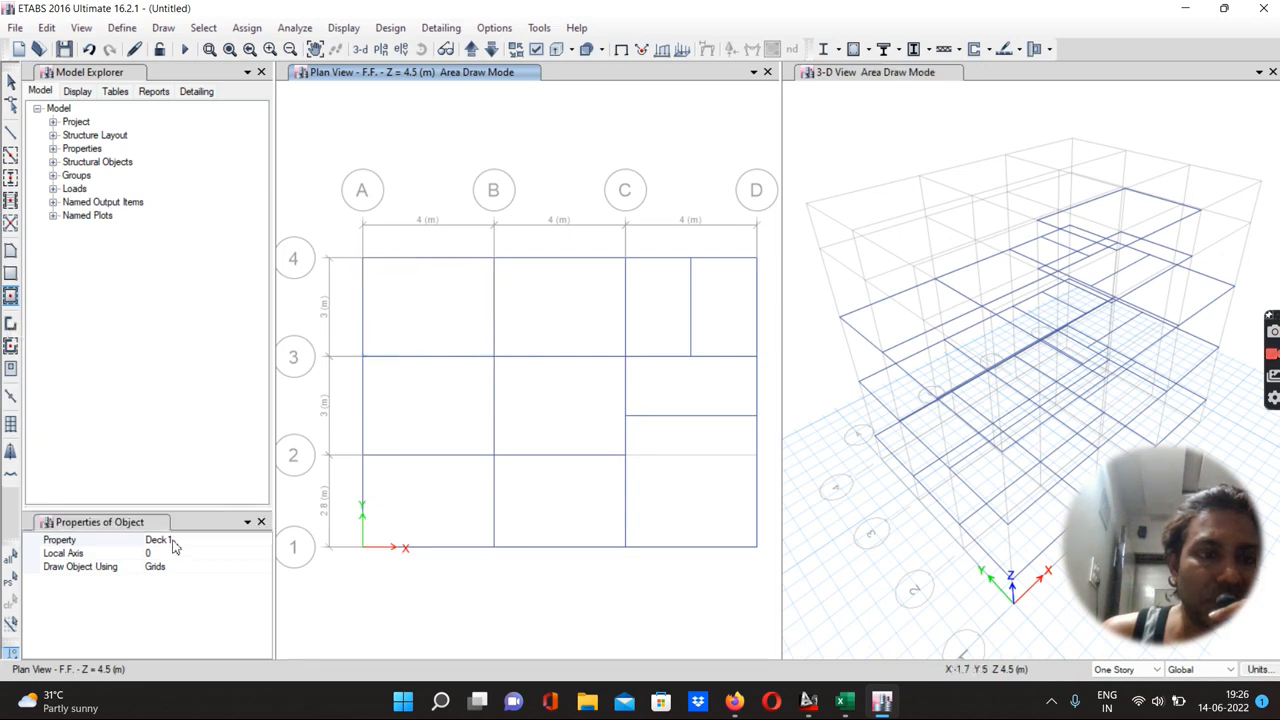
click(173, 540)
click(264, 540)
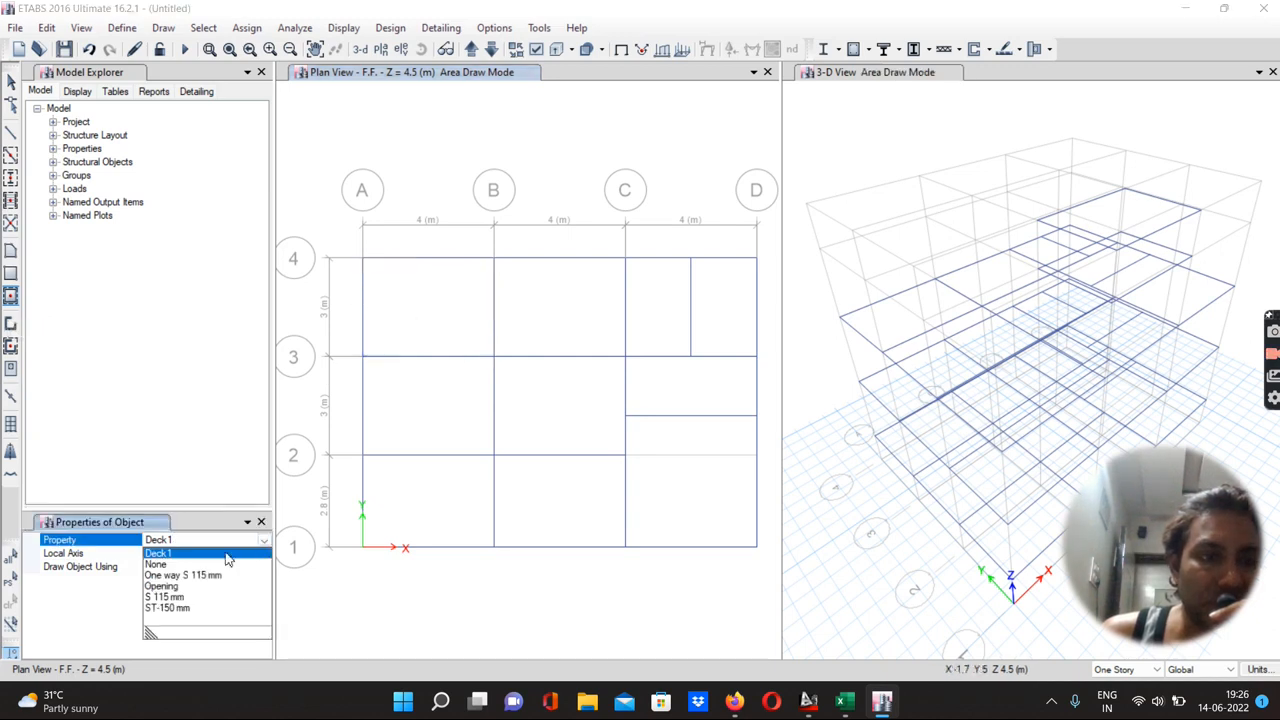
click(166, 597)
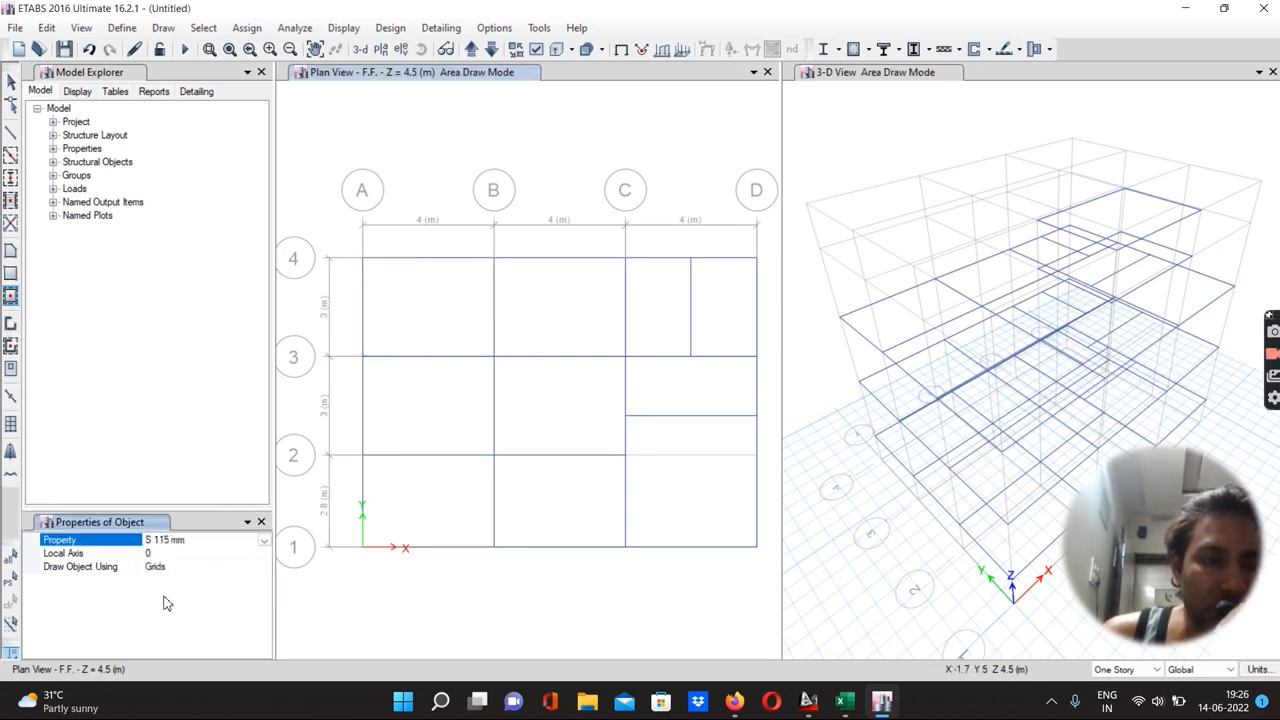
click(418, 296)
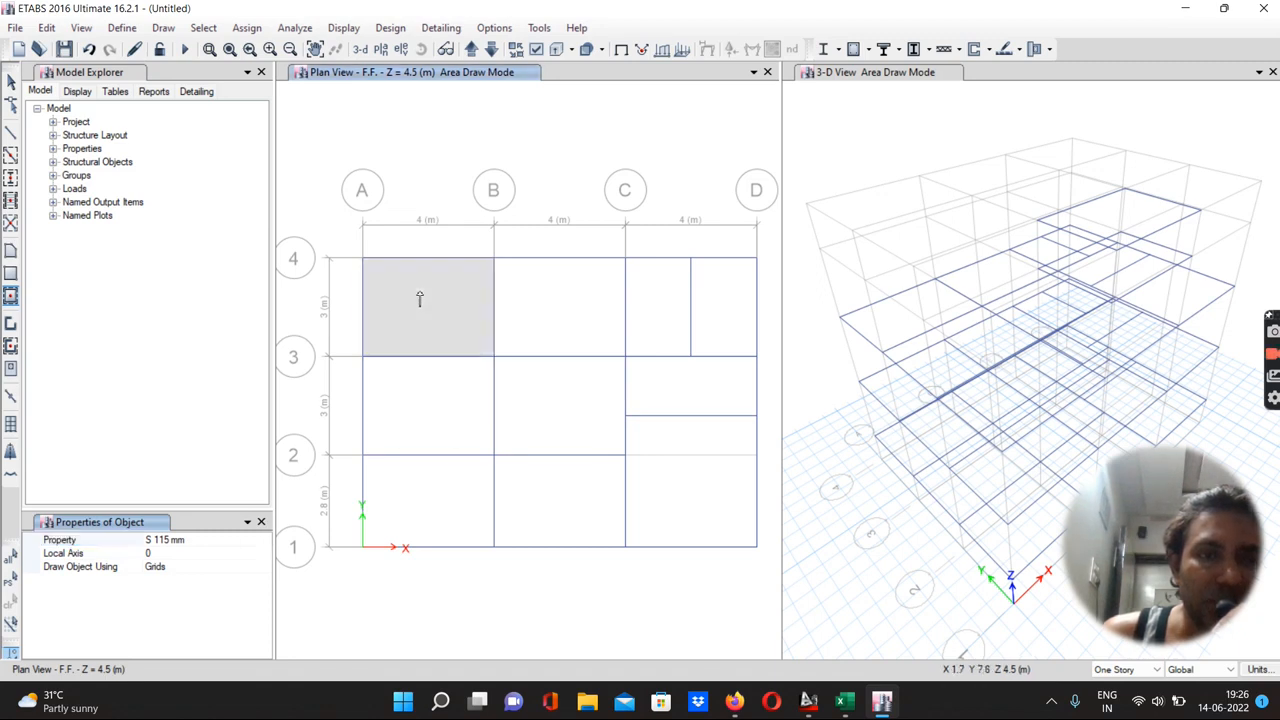
click(569, 297)
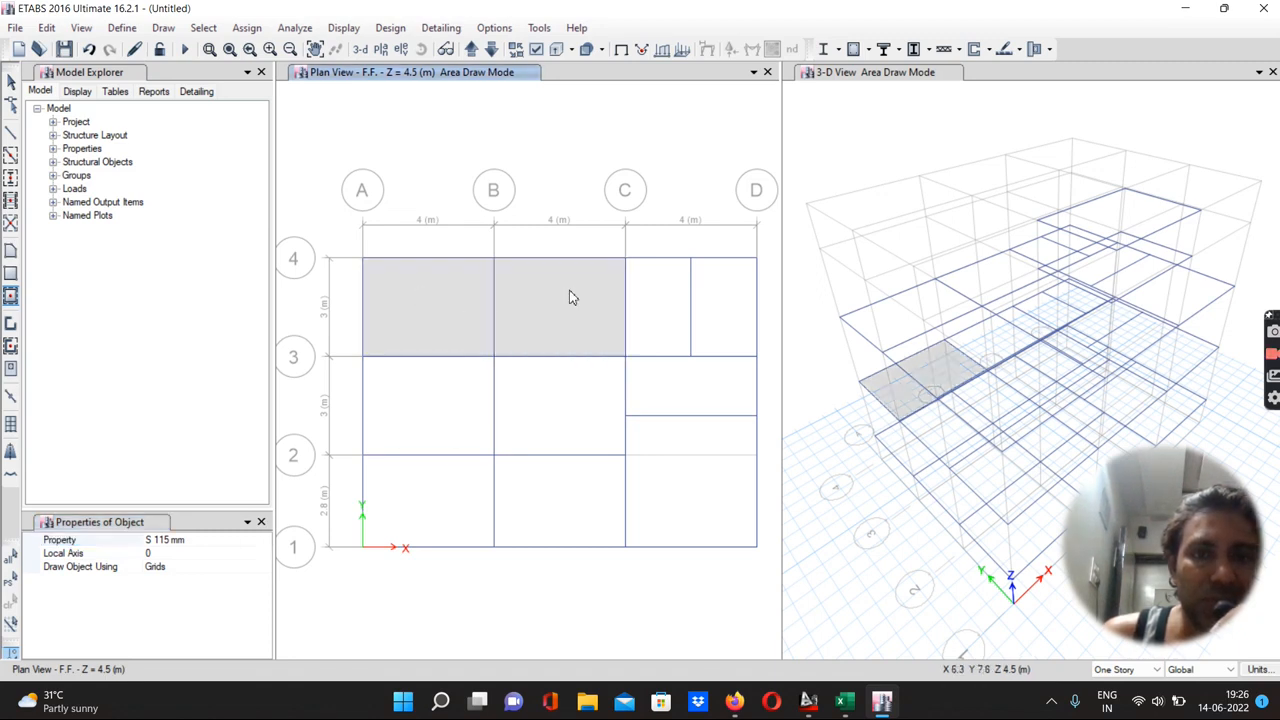
click(652, 300)
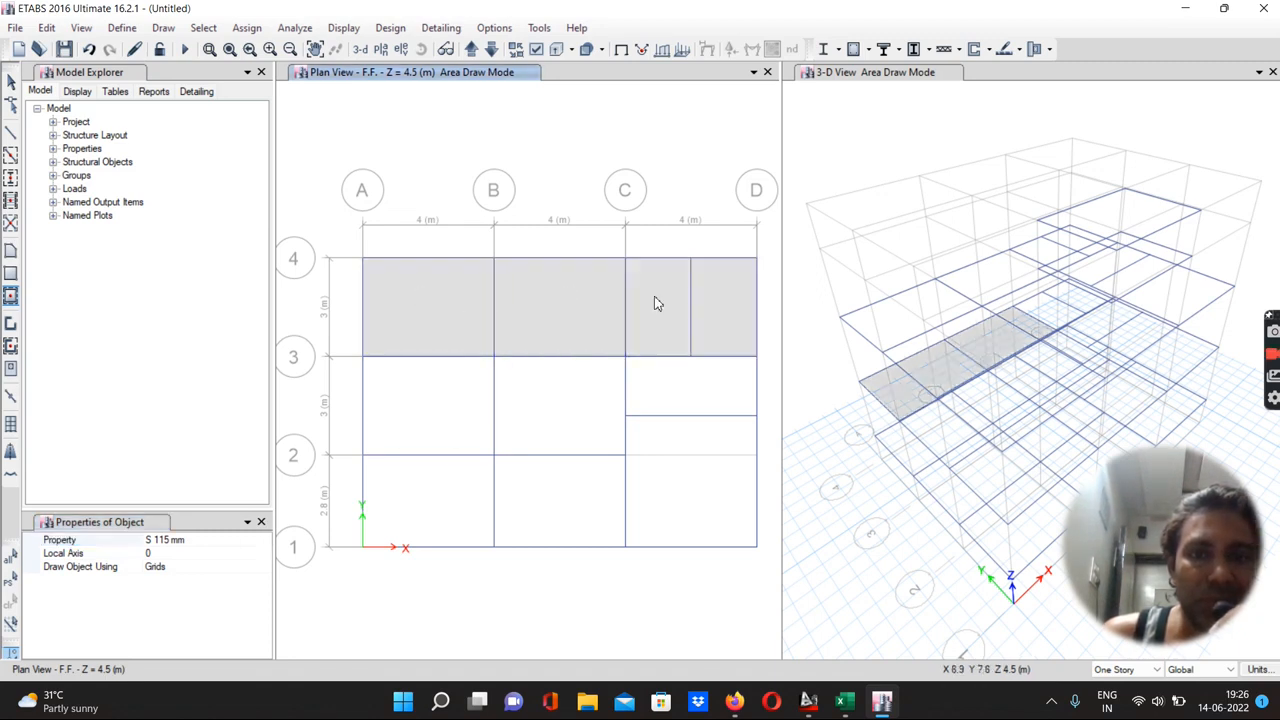
click(430, 389)
click(537, 409)
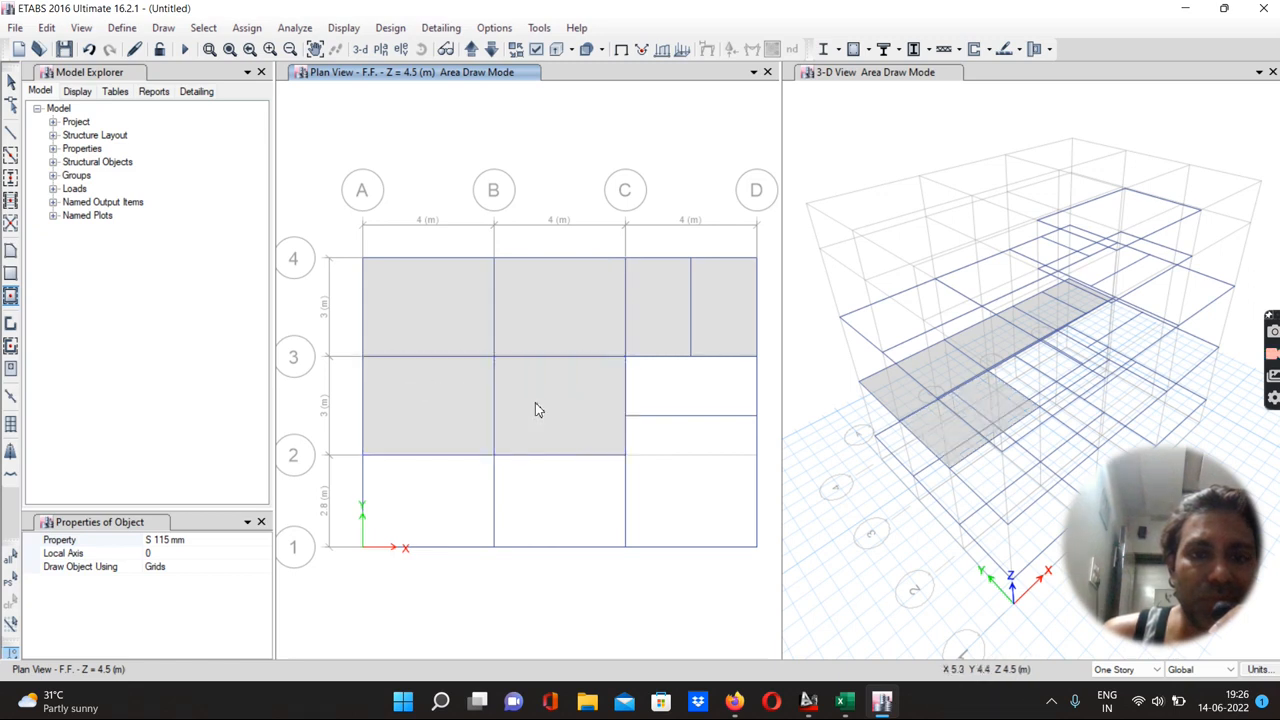
click(694, 474)
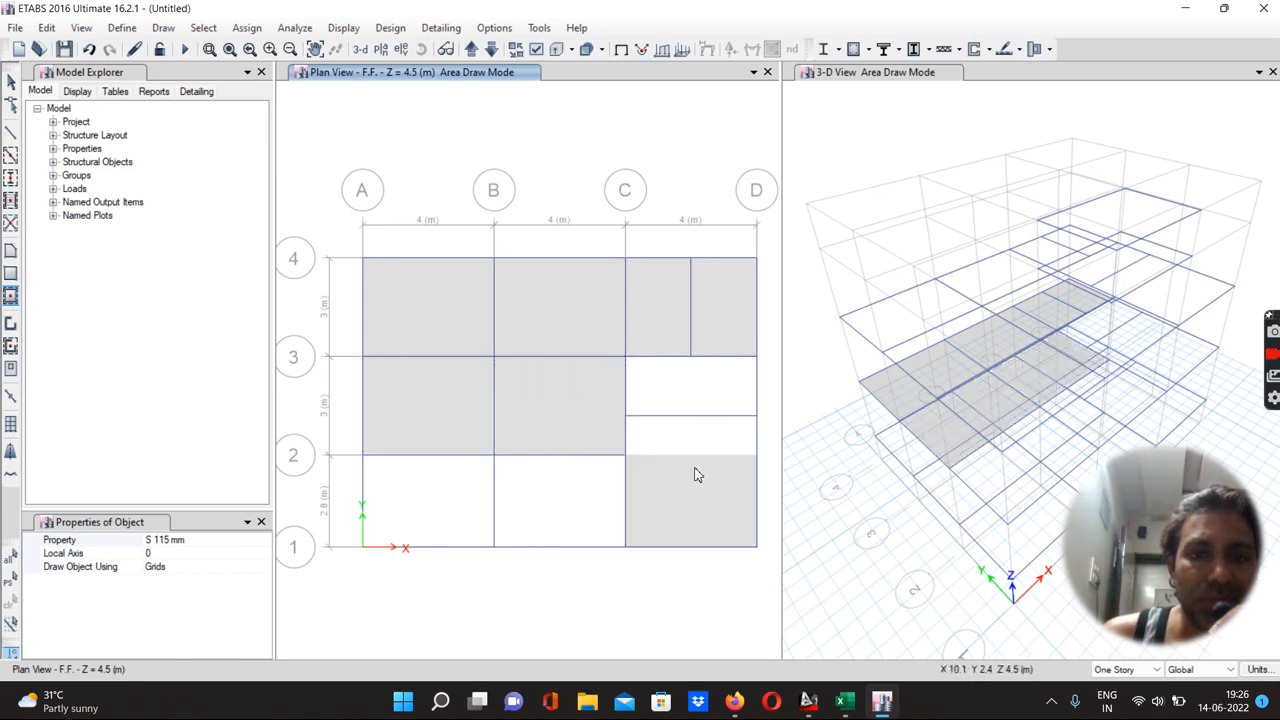
click(431, 509)
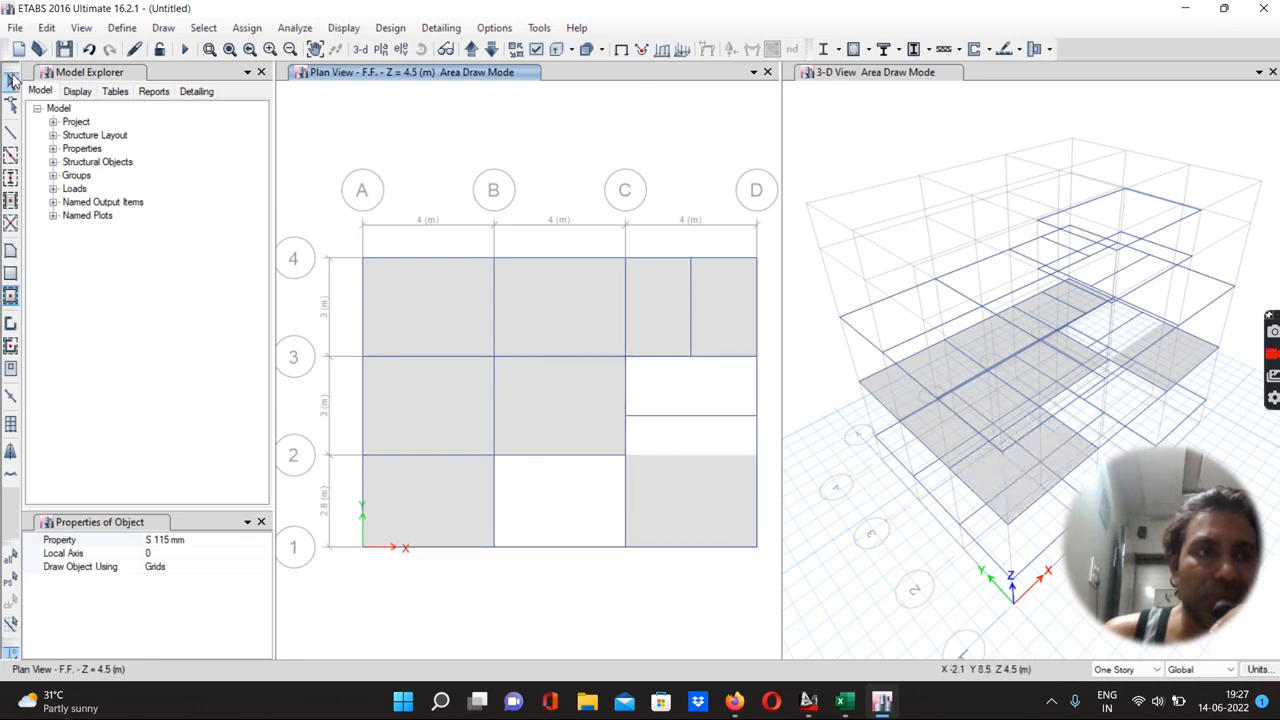
Delete the slabs in the C–D bays between grids 3–4 and grids 1–2
click(12, 81)
click(668, 316)
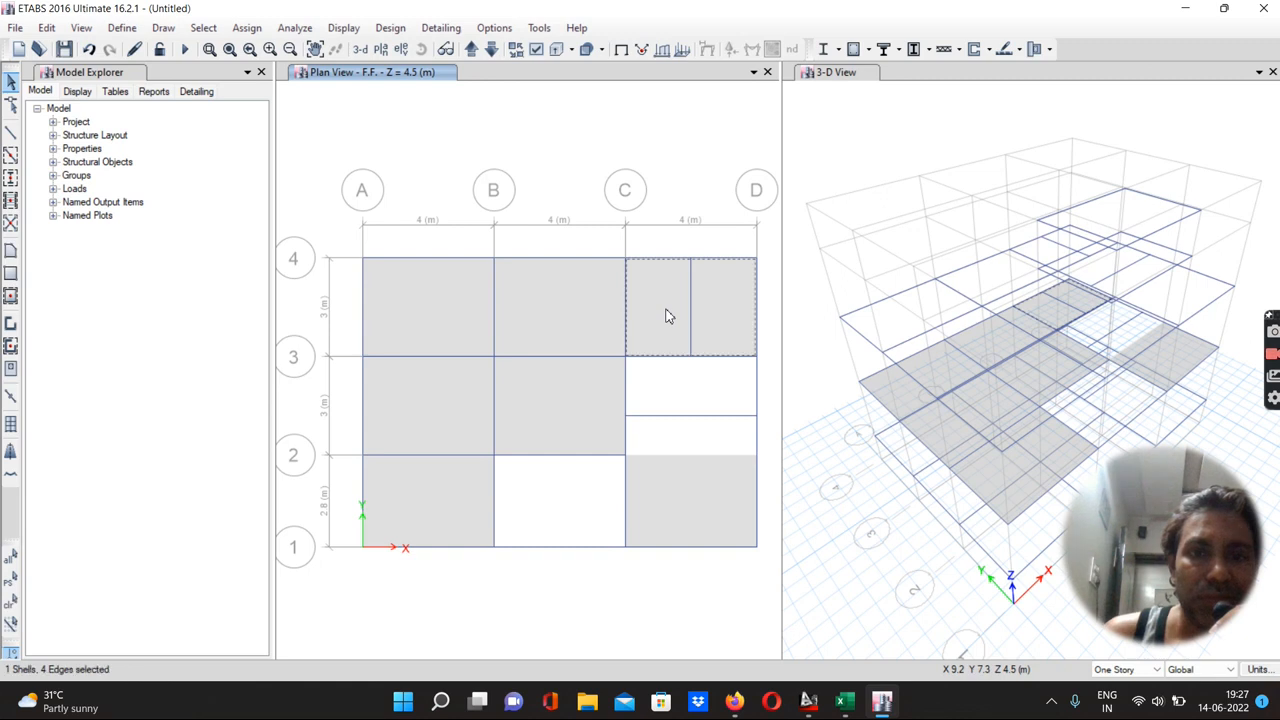
key(Delete)
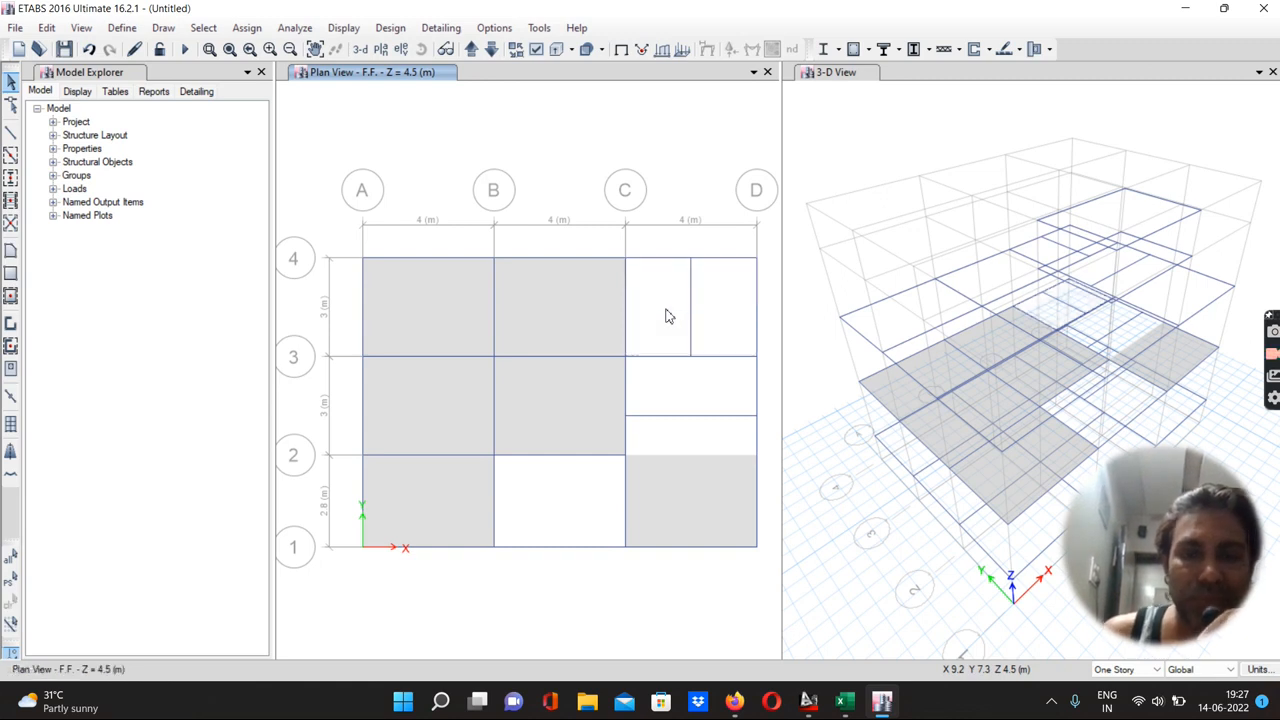
click(667, 475)
key(Delete)
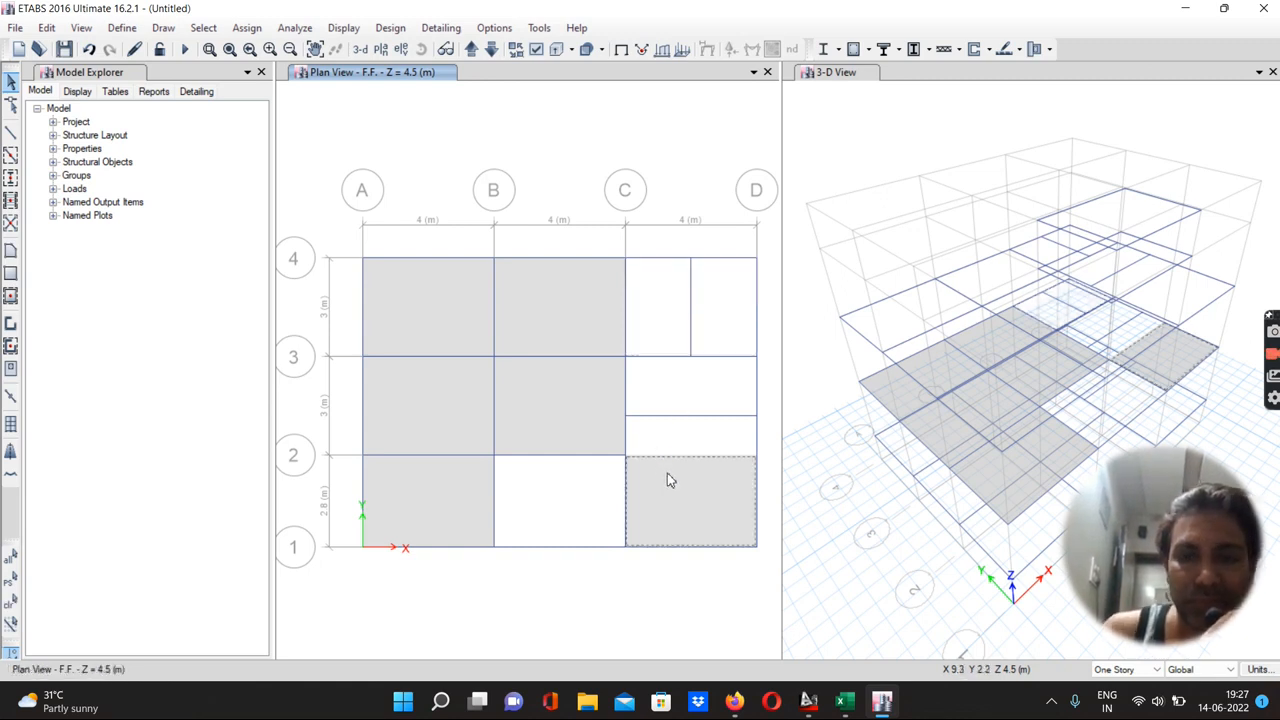
Draw S 115 mm floor polygons in the two sub-panels between grids C and D, 3 and 4
click(10, 254)
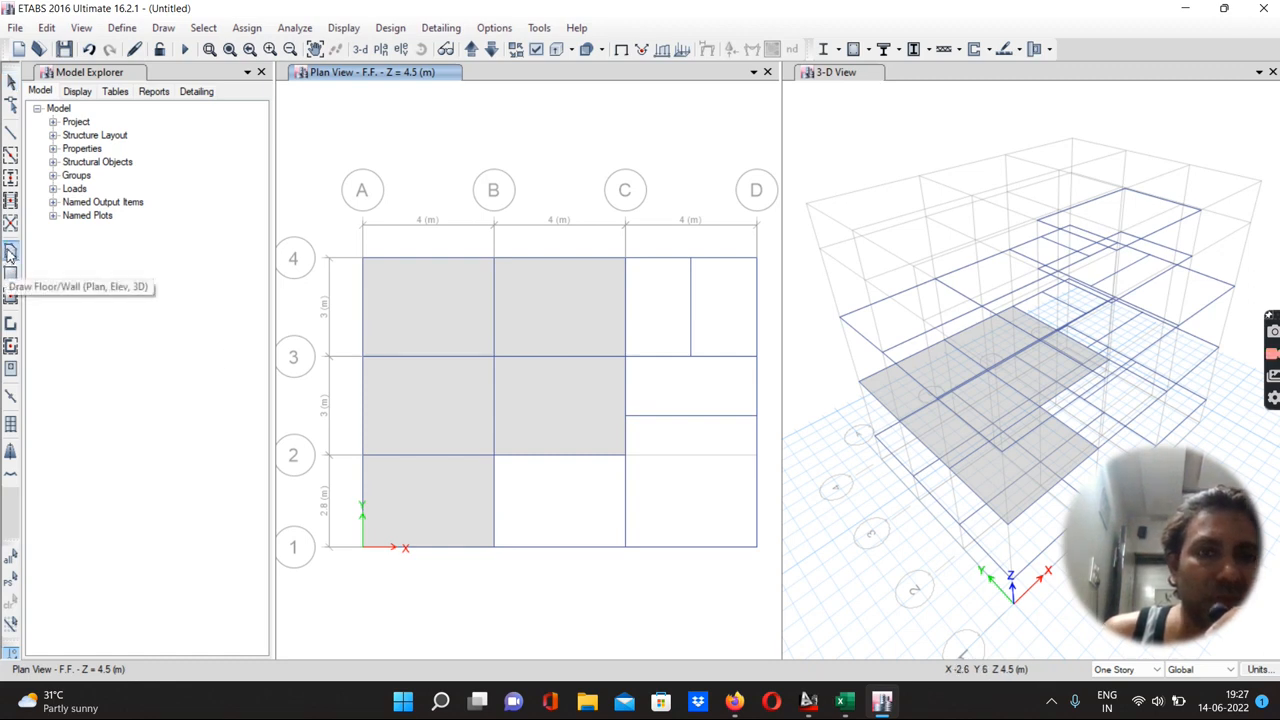
click(626, 258)
click(690, 258)
click(690, 356)
click(626, 357)
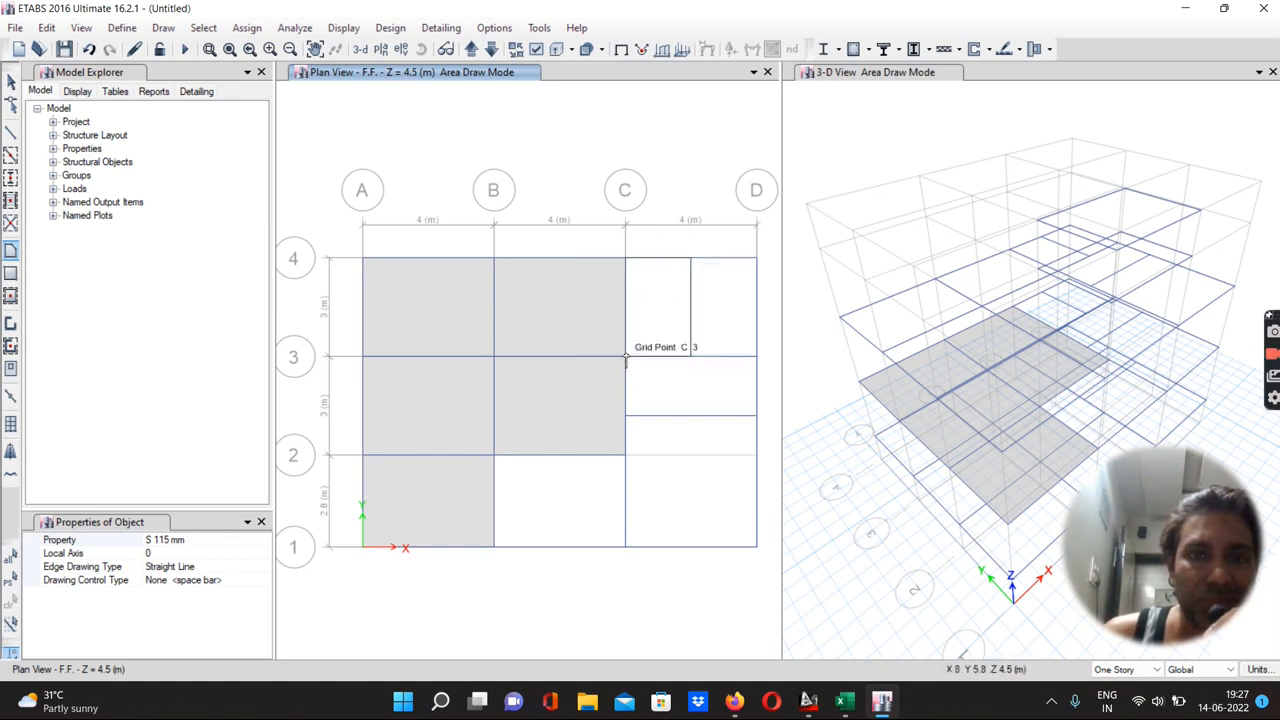
click(626, 357)
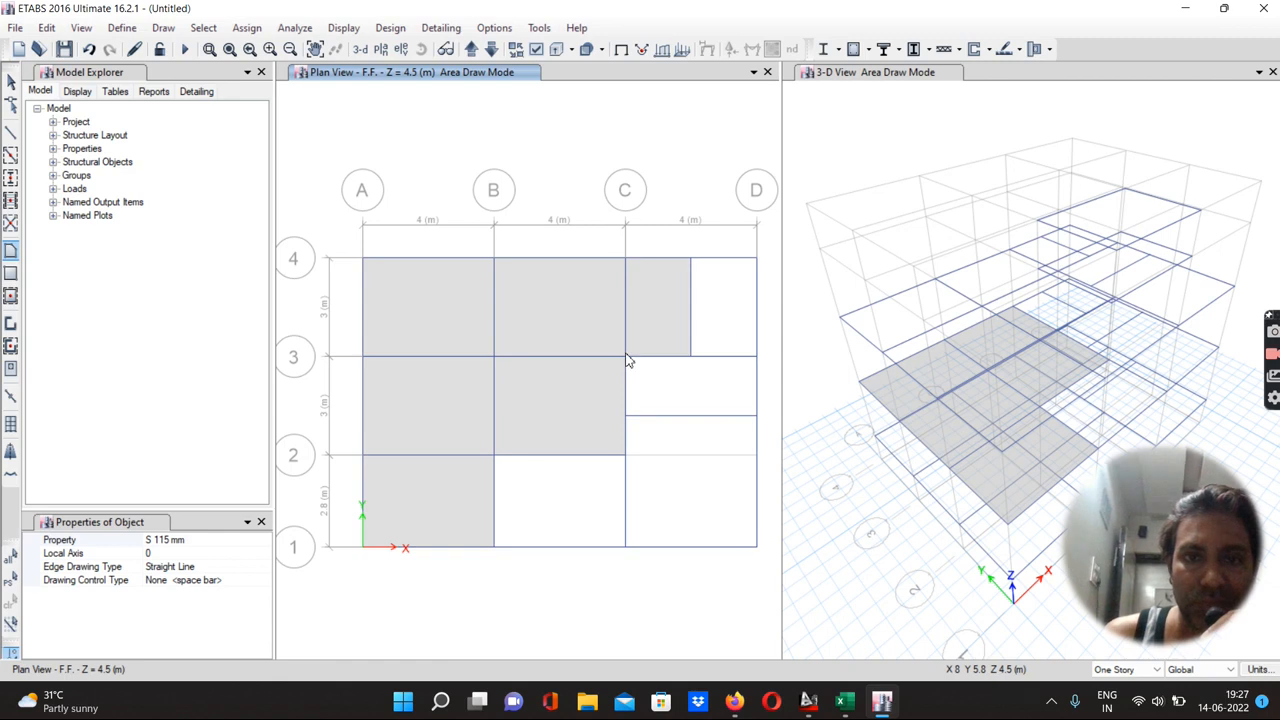
click(690, 258)
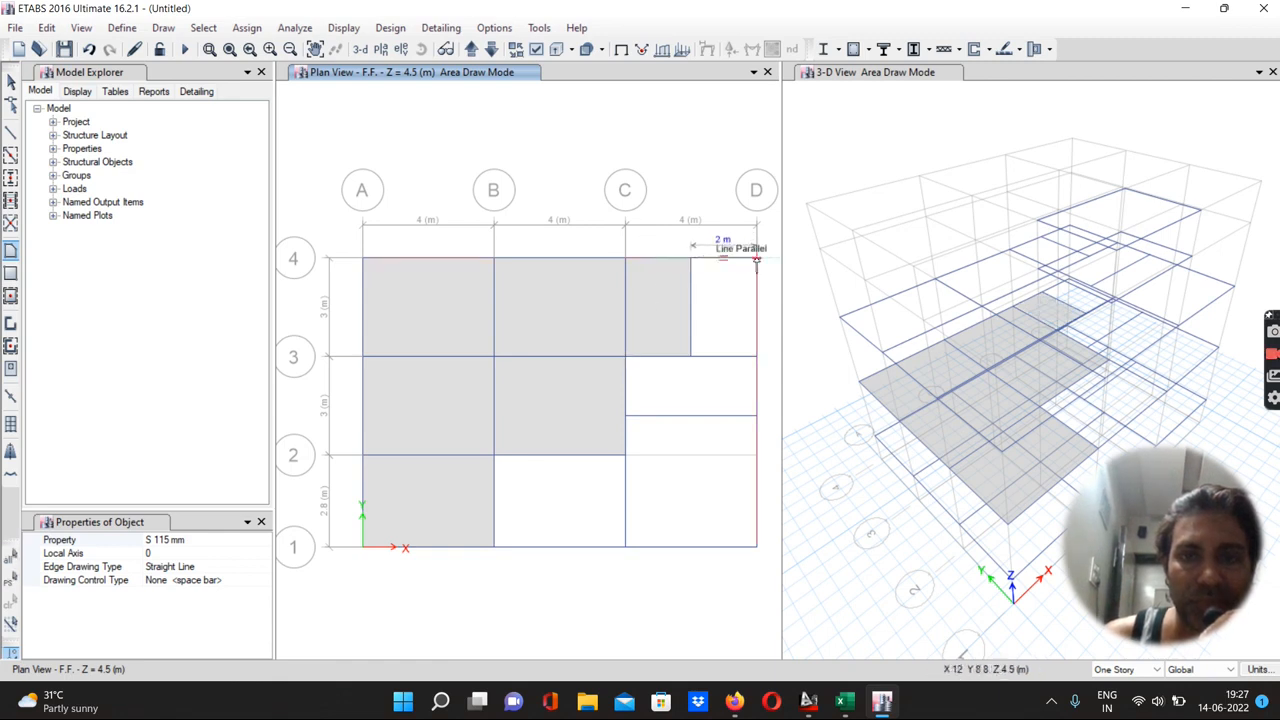
click(757, 258)
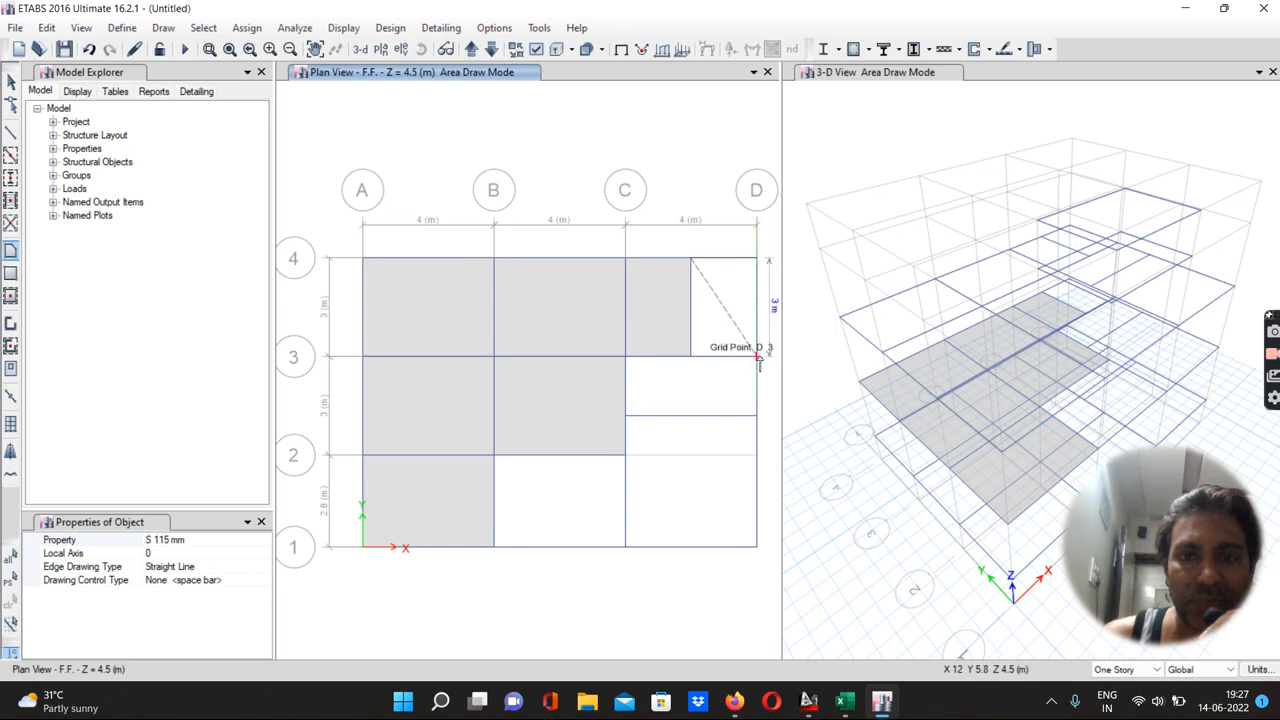
click(757, 356)
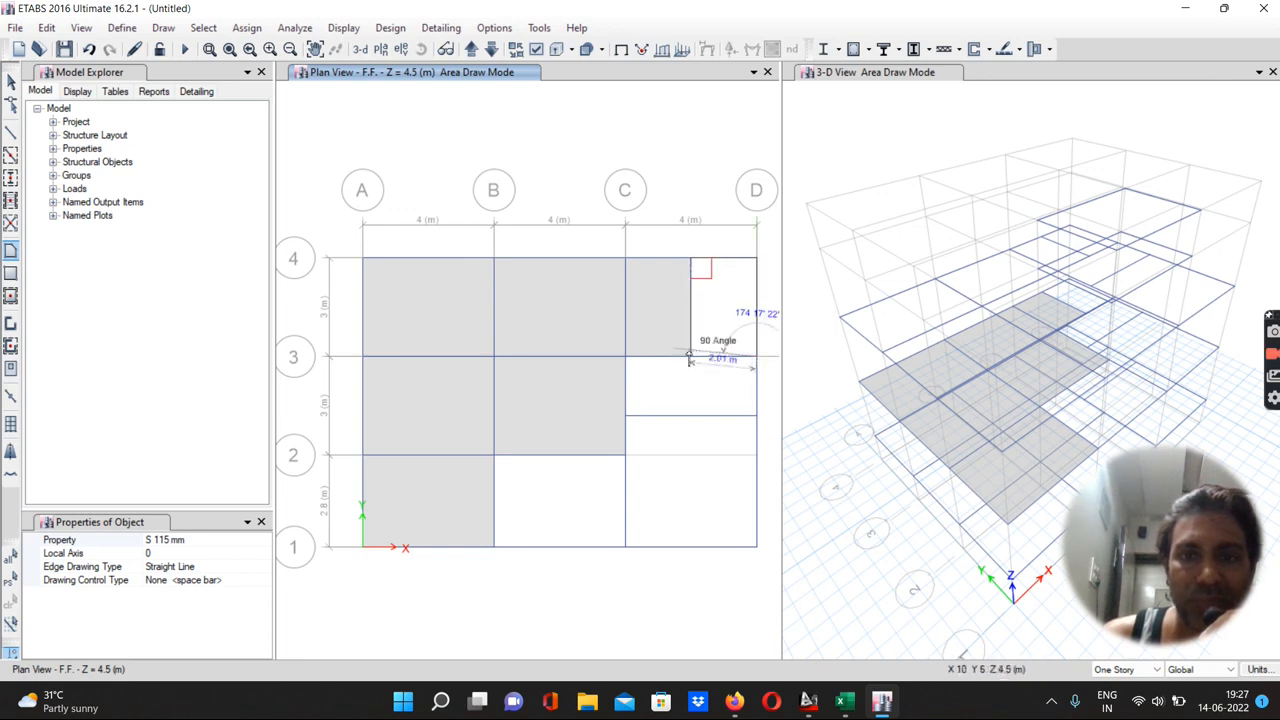
click(689, 360)
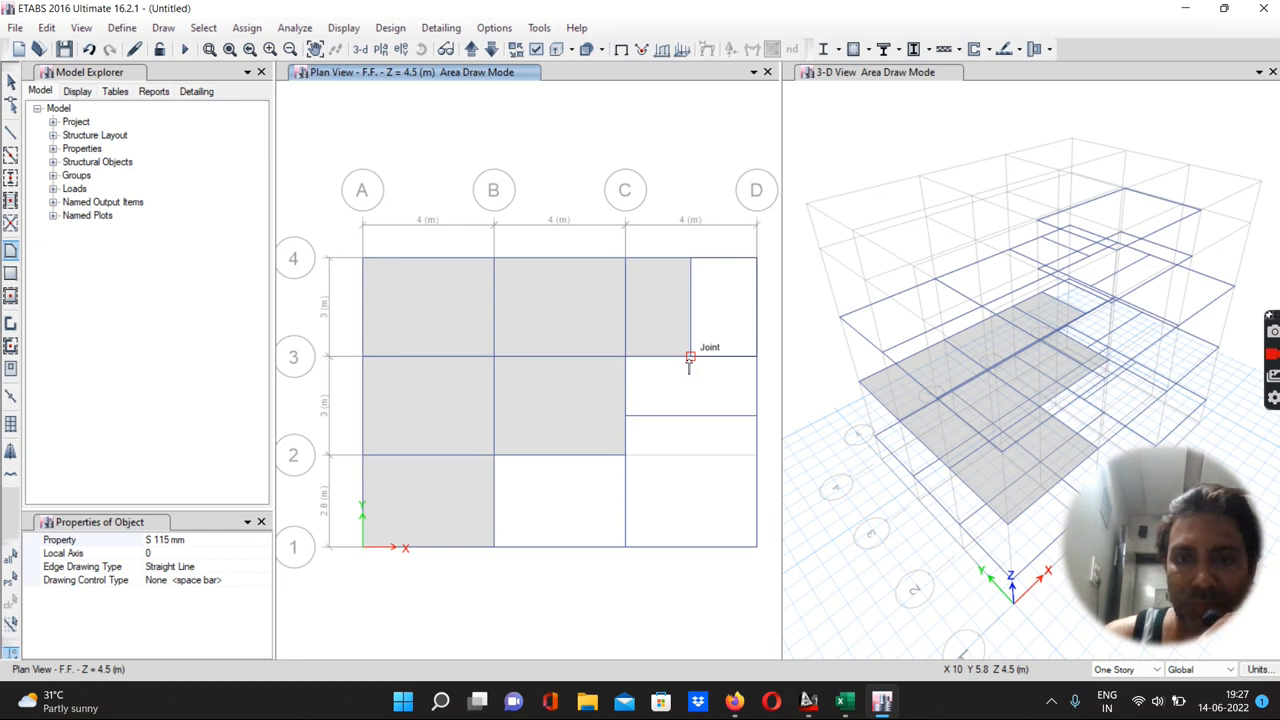
key(Return)
Draw an S 115 mm floor polygon between grids C and D from grid 1 up to the offset beam
click(625, 415)
click(756, 415)
click(757, 544)
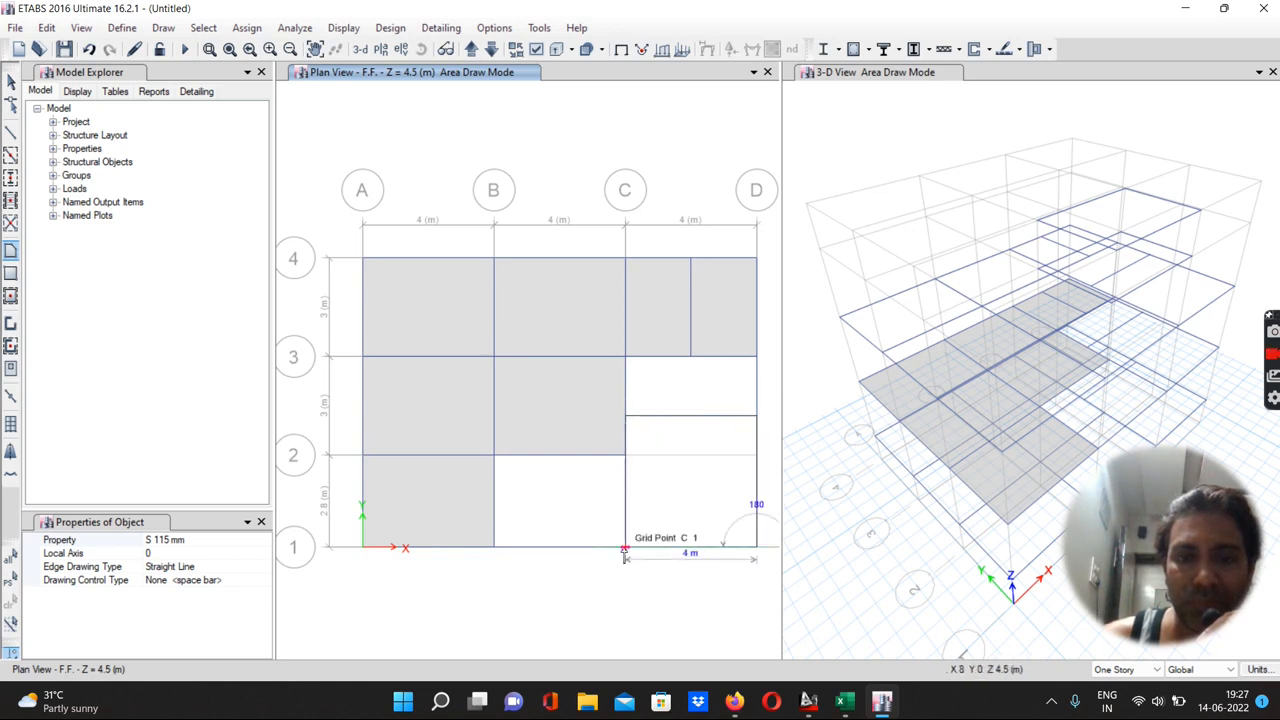
click(624, 549)
key(Return)
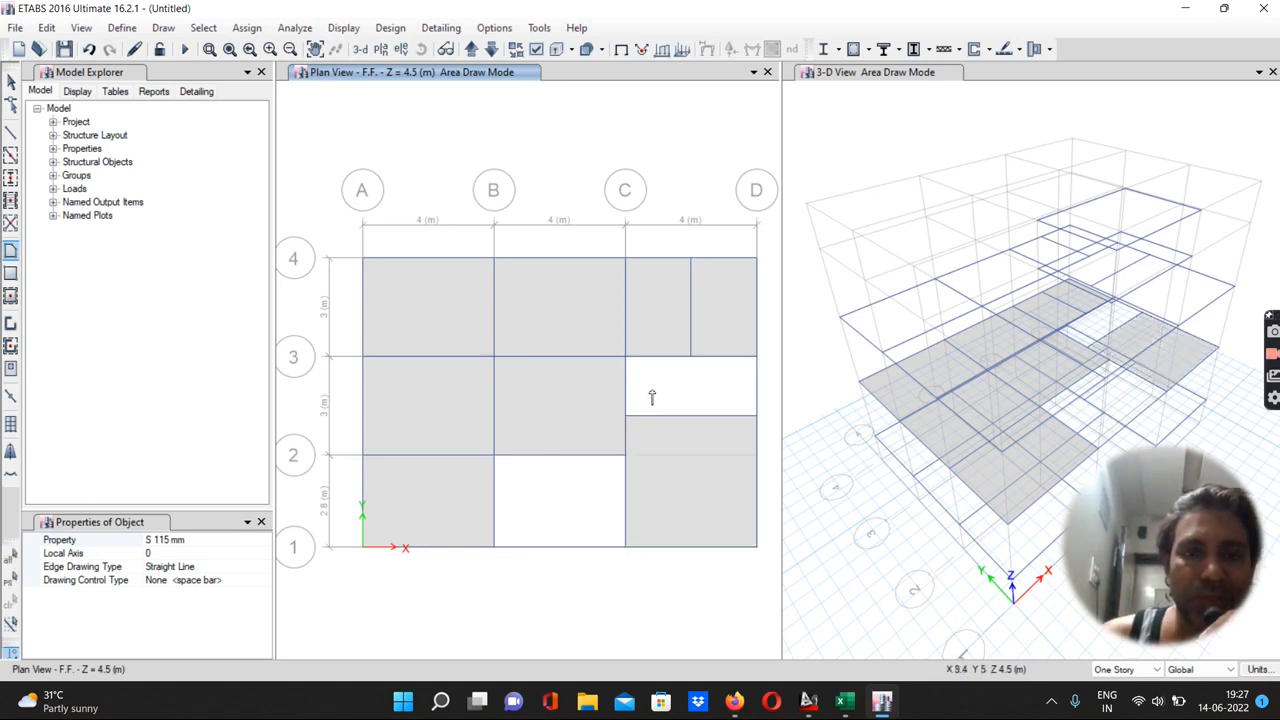
Draw a One way S 115 mm floor polygon between grids C and D from grid 3 down to the offset beam
click(186, 540)
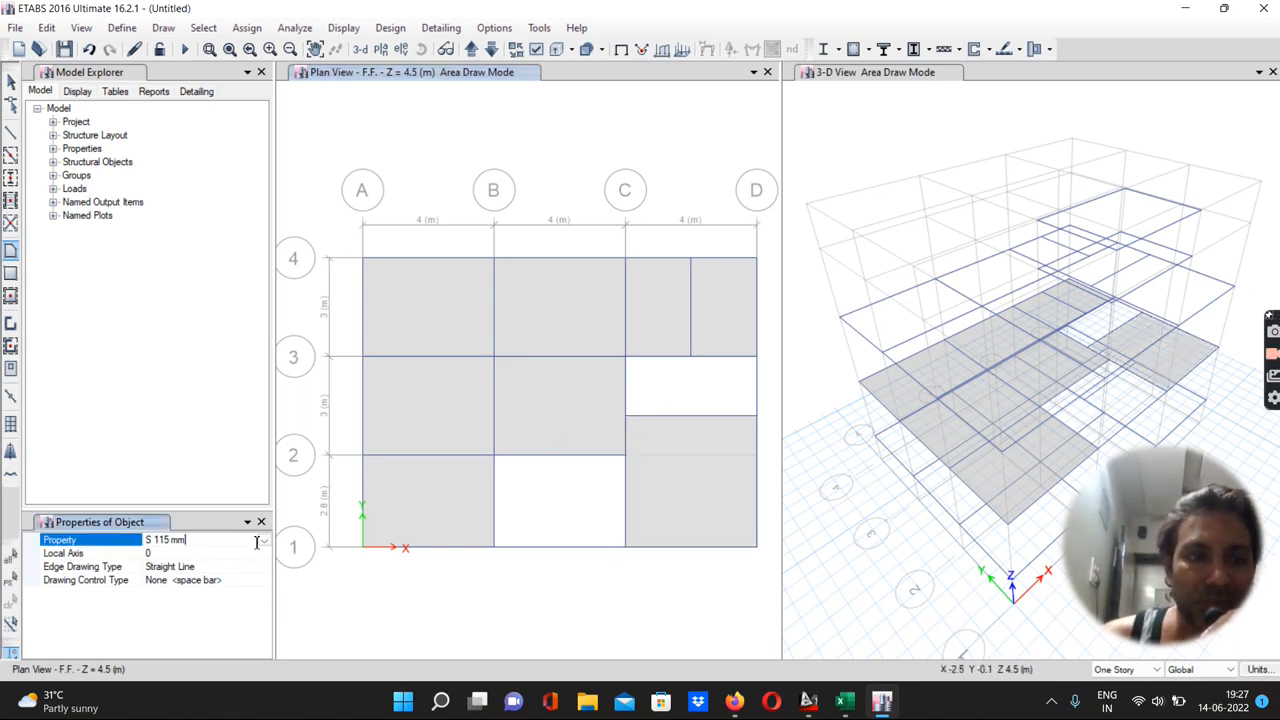
click(264, 540)
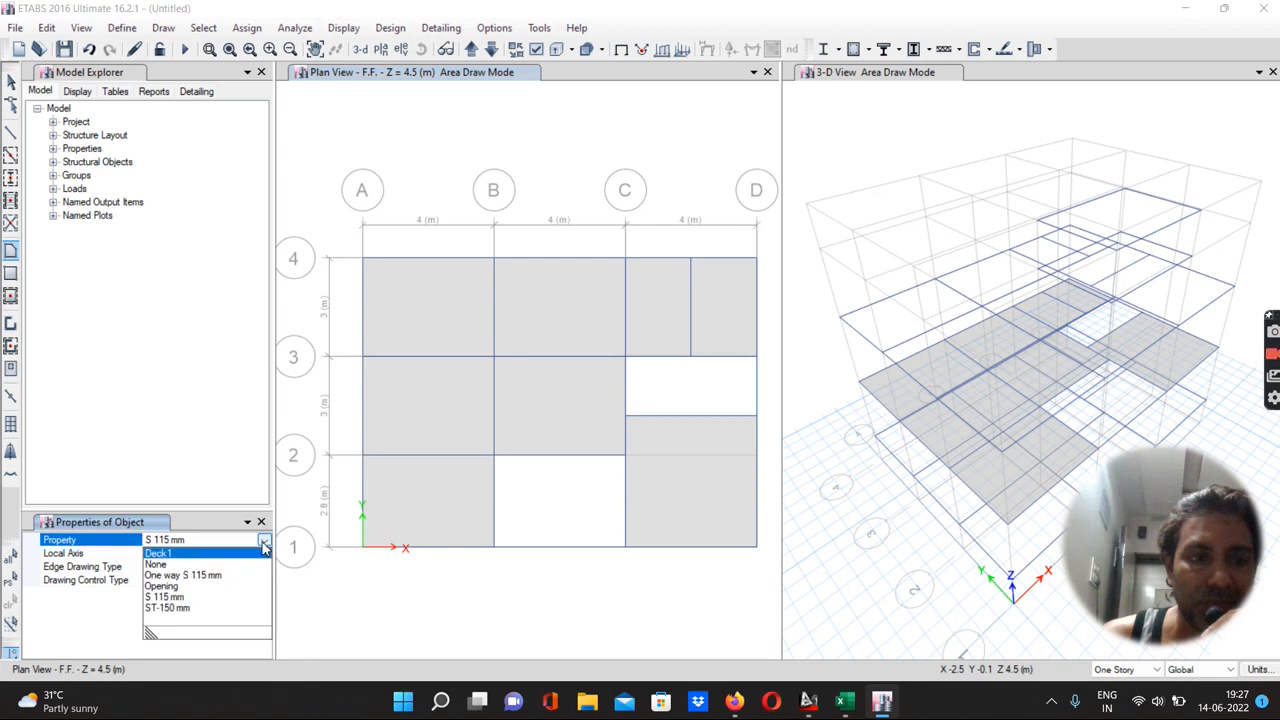
click(158, 576)
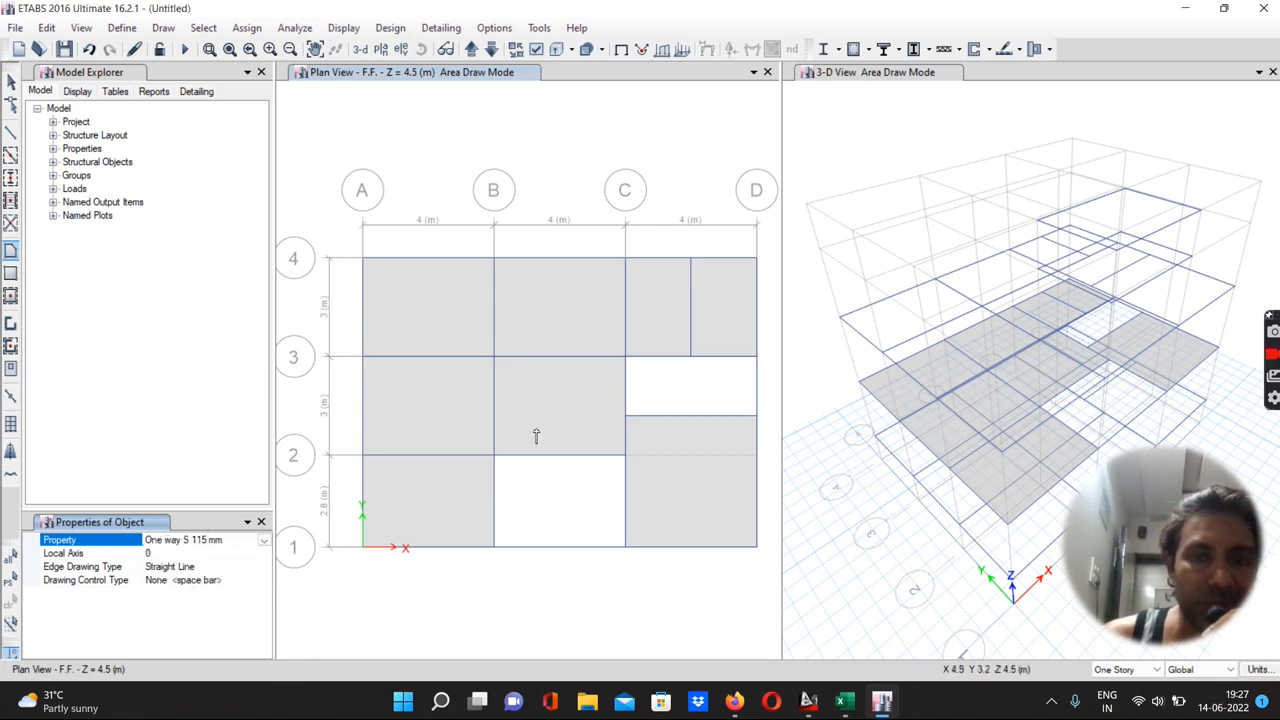
click(627, 357)
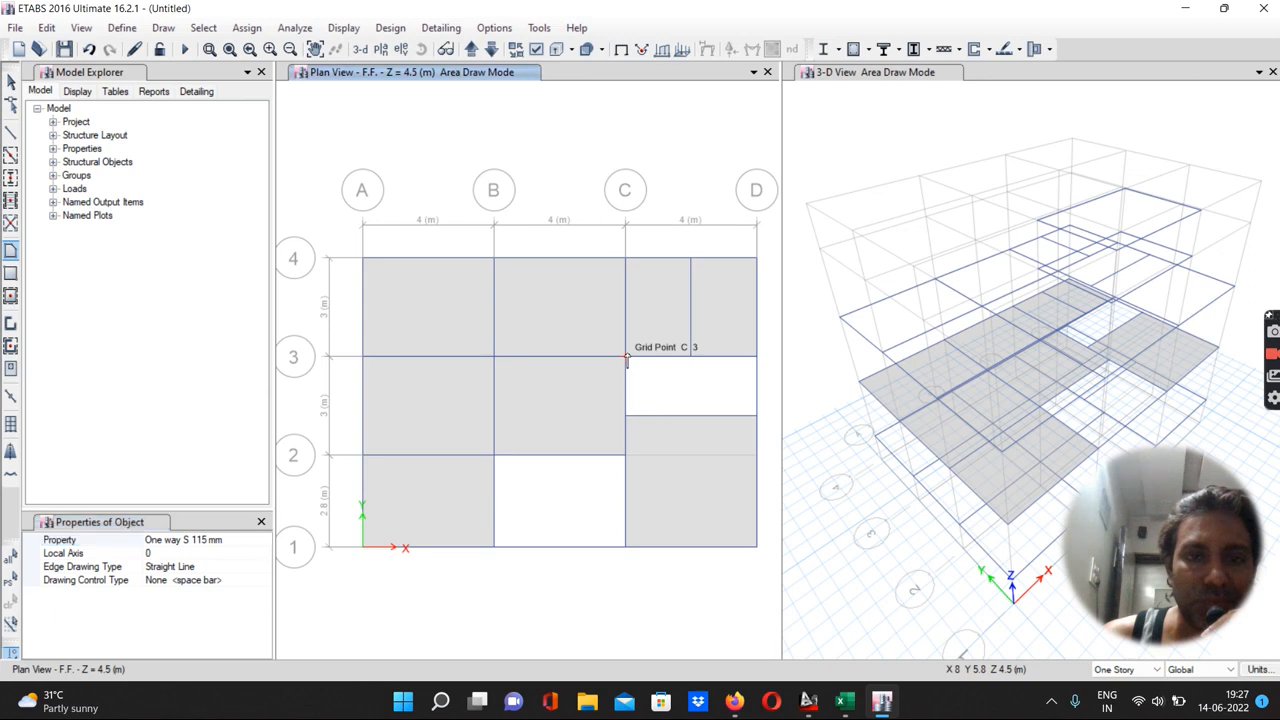
click(756, 357)
click(756, 416)
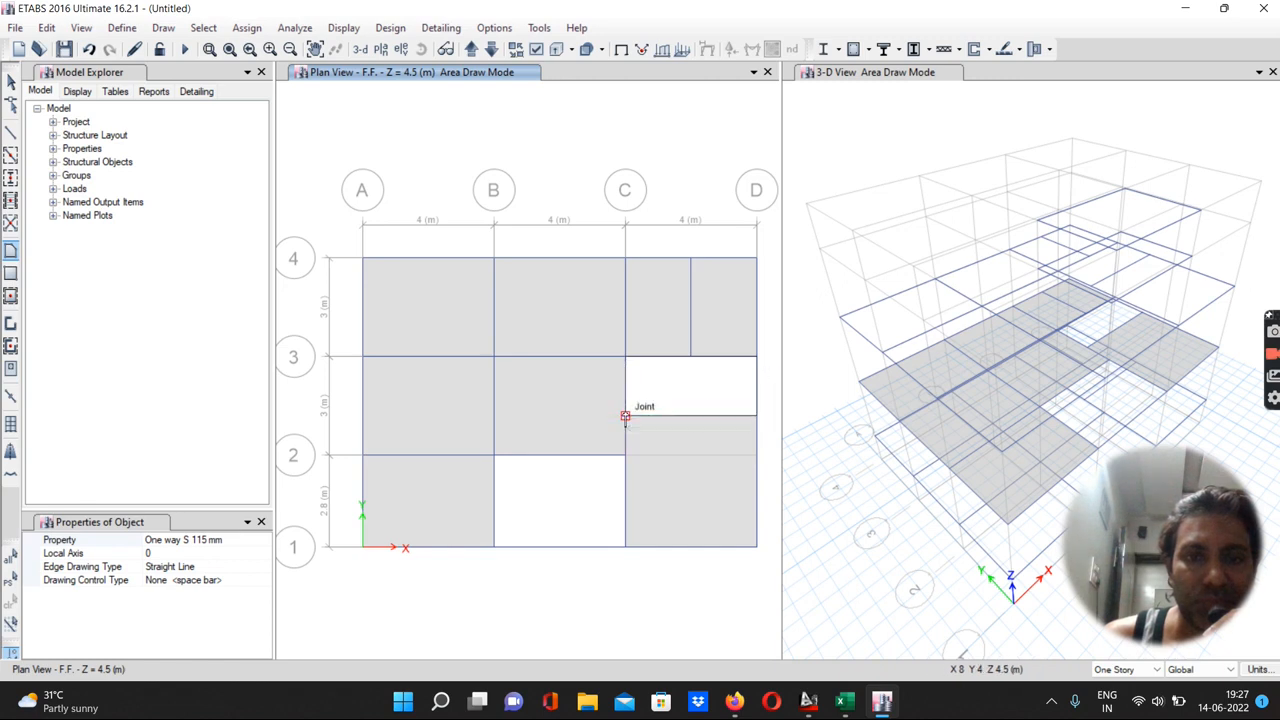
double_click(625, 416)
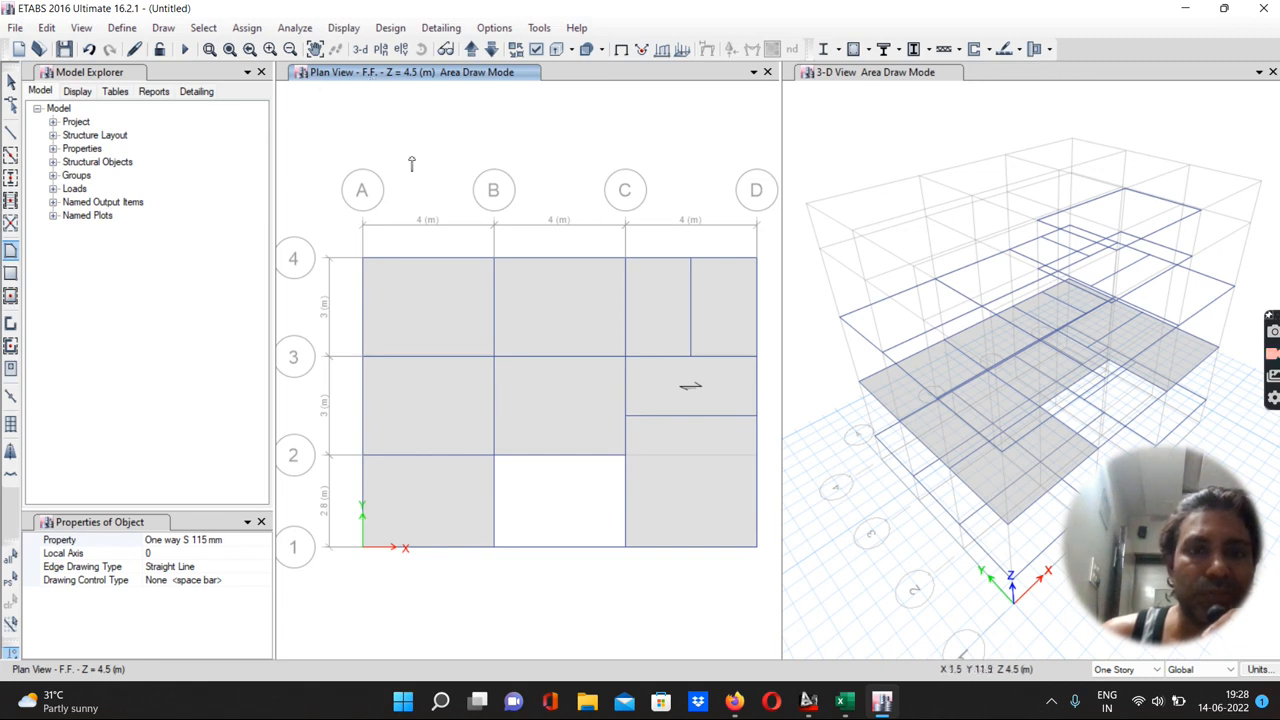
Select all nine floor slabs on the F.F. story and replicate them onto the Terrace story
click(11, 81)
click(456, 337)
click(536, 319)
click(652, 330)
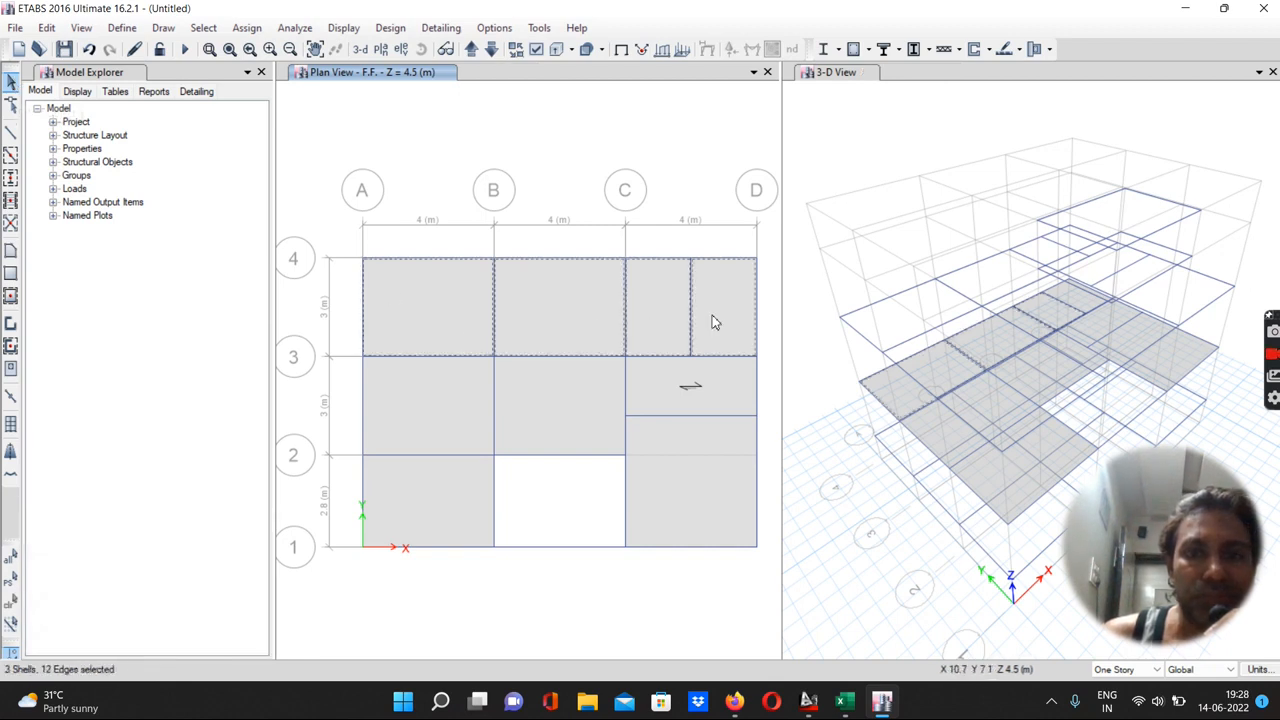
click(711, 390)
click(703, 449)
click(545, 392)
click(452, 412)
click(436, 503)
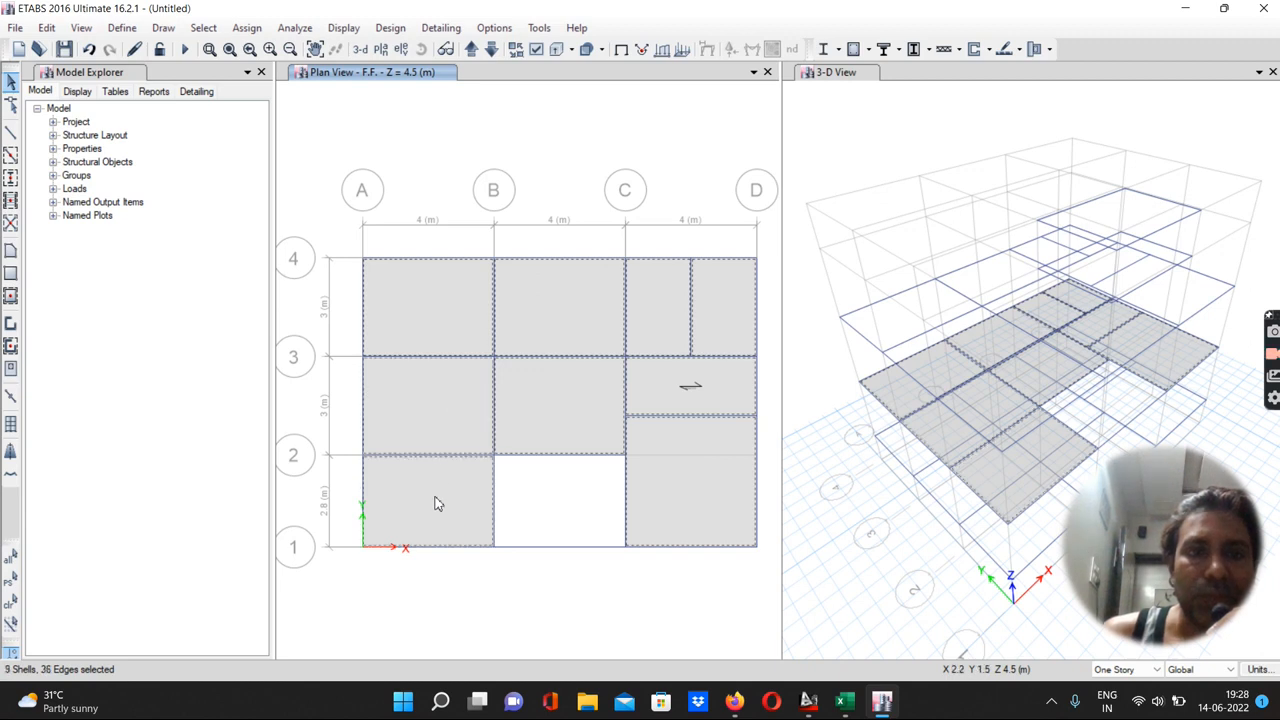
click(117, 31)
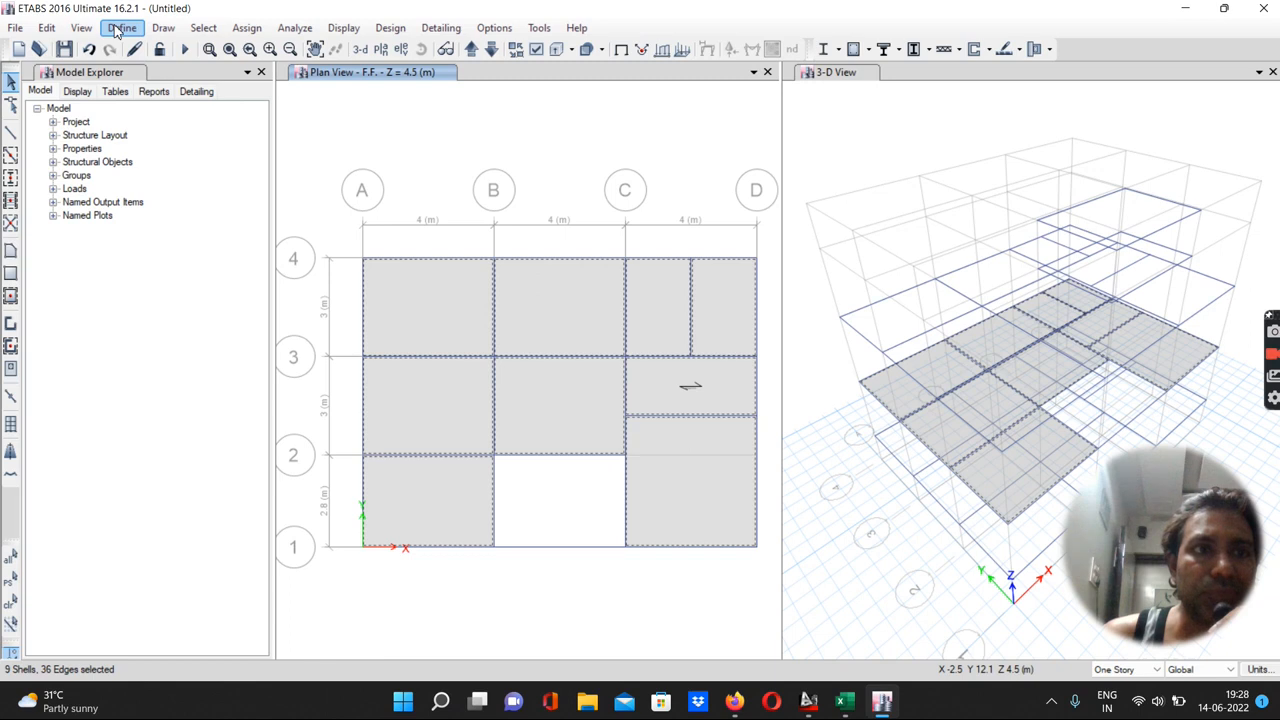
click(47, 28)
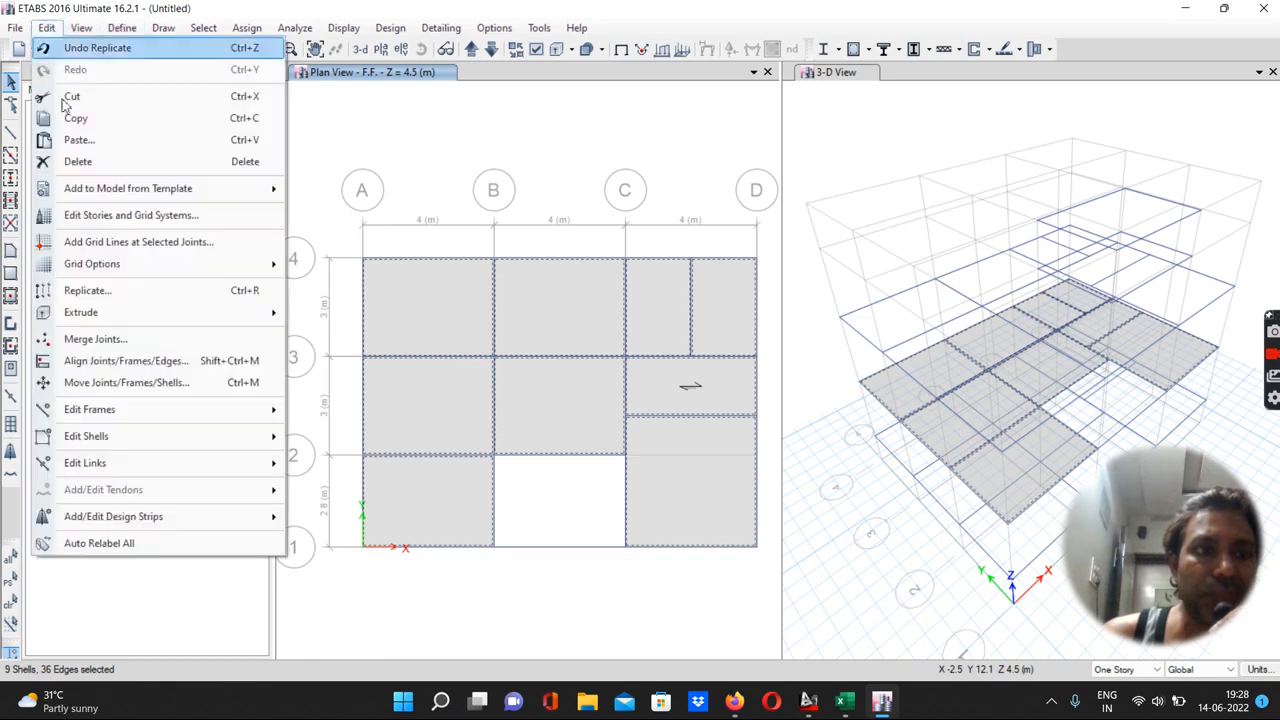
click(98, 290)
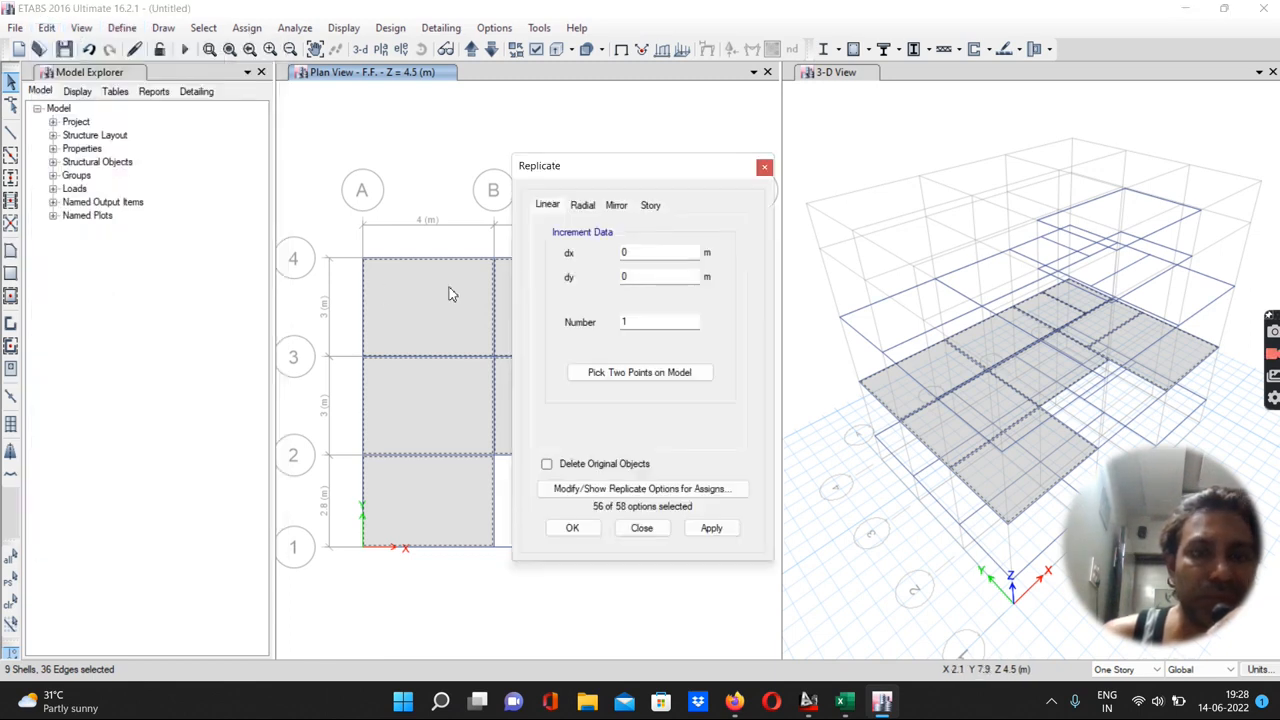
click(651, 205)
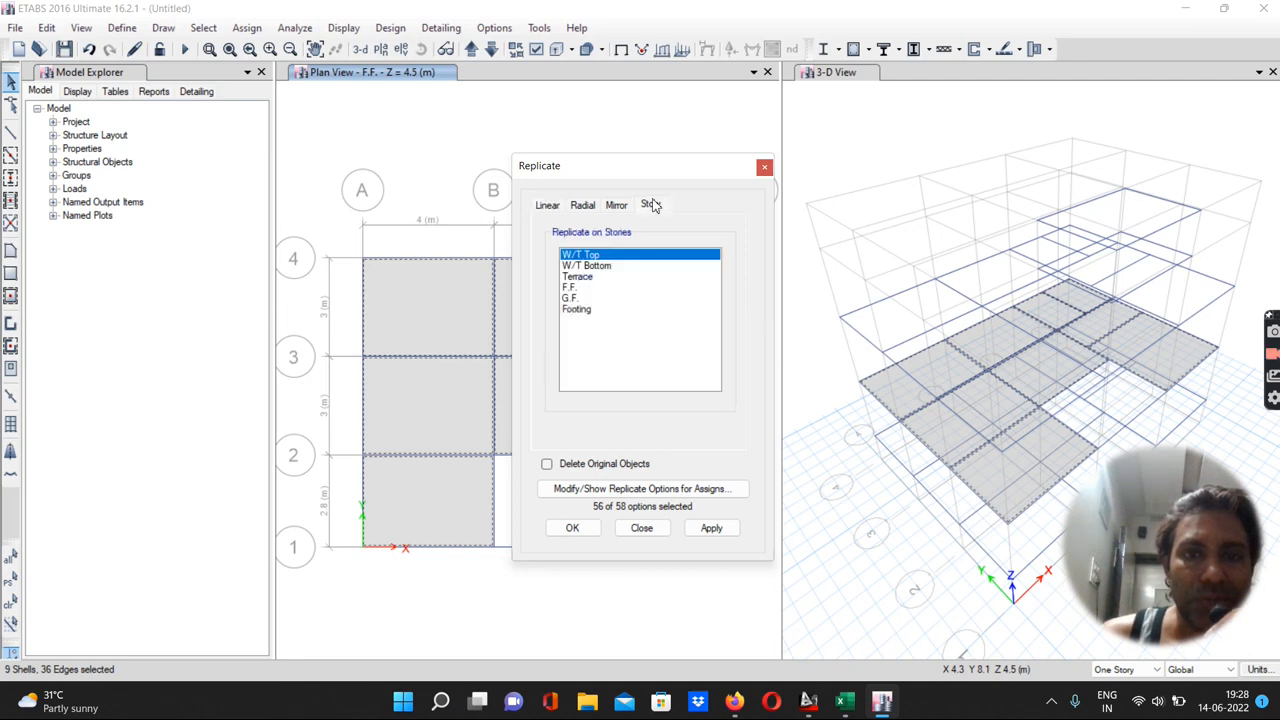
click(567, 278)
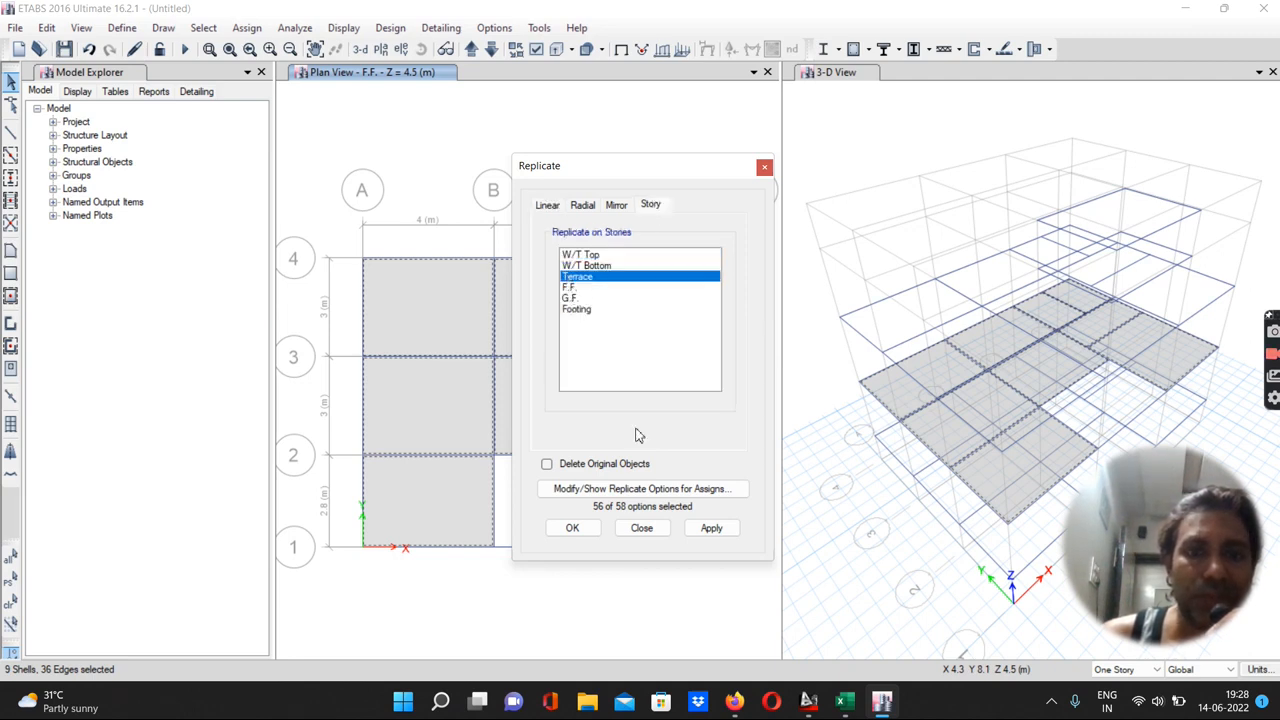
click(711, 529)
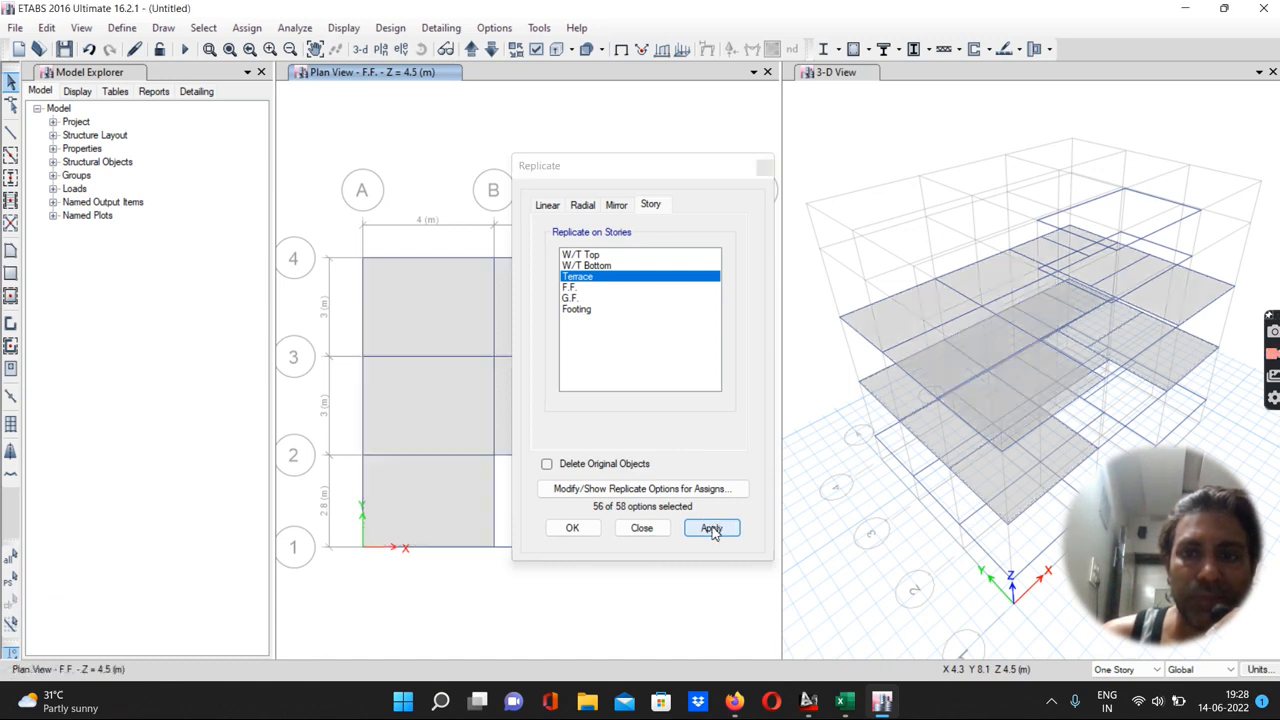
click(572, 528)
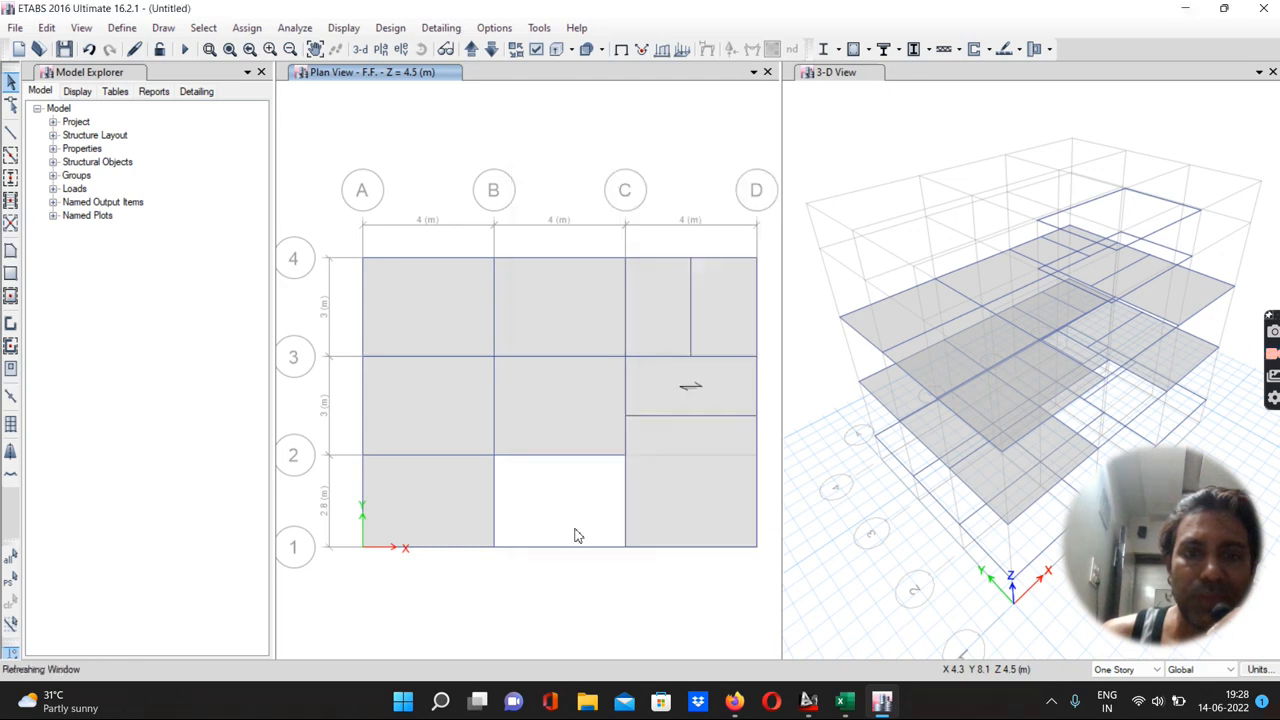
Try quick-drawing a One way S 115 mm floor in the B–C, 1–2 panel on W/T Bottom, then undo it
click(471, 50)
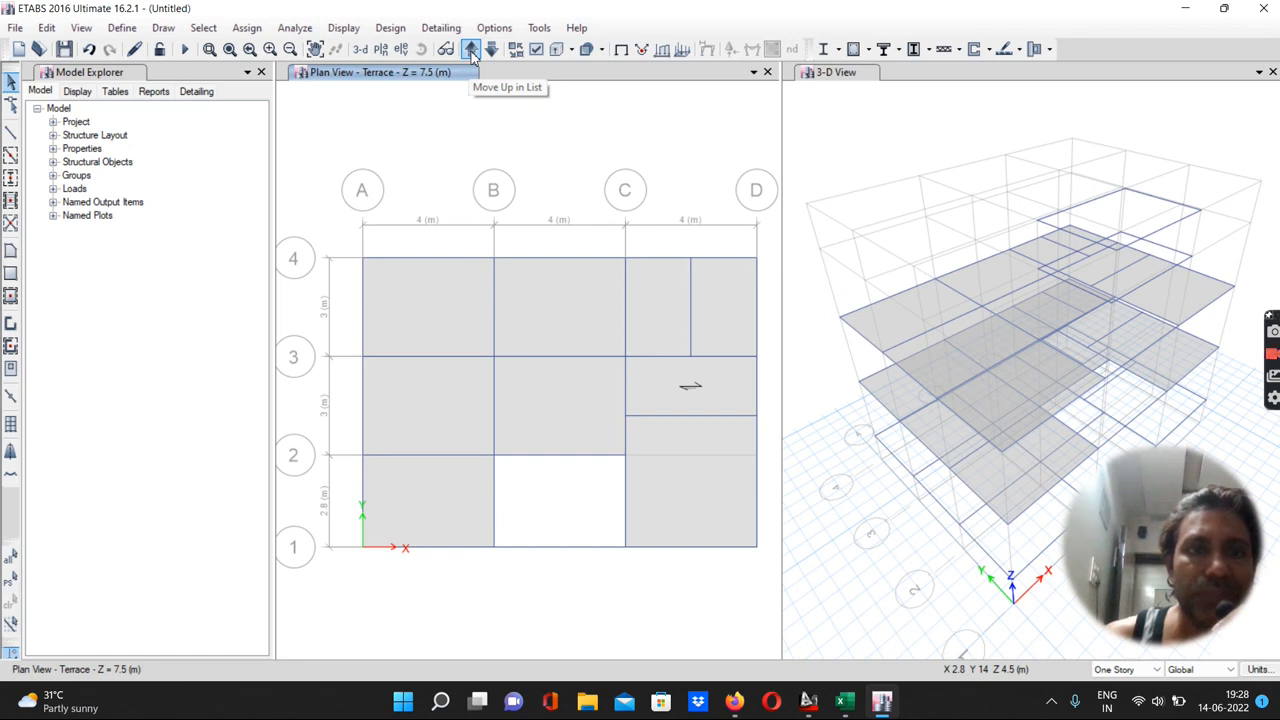
click(471, 50)
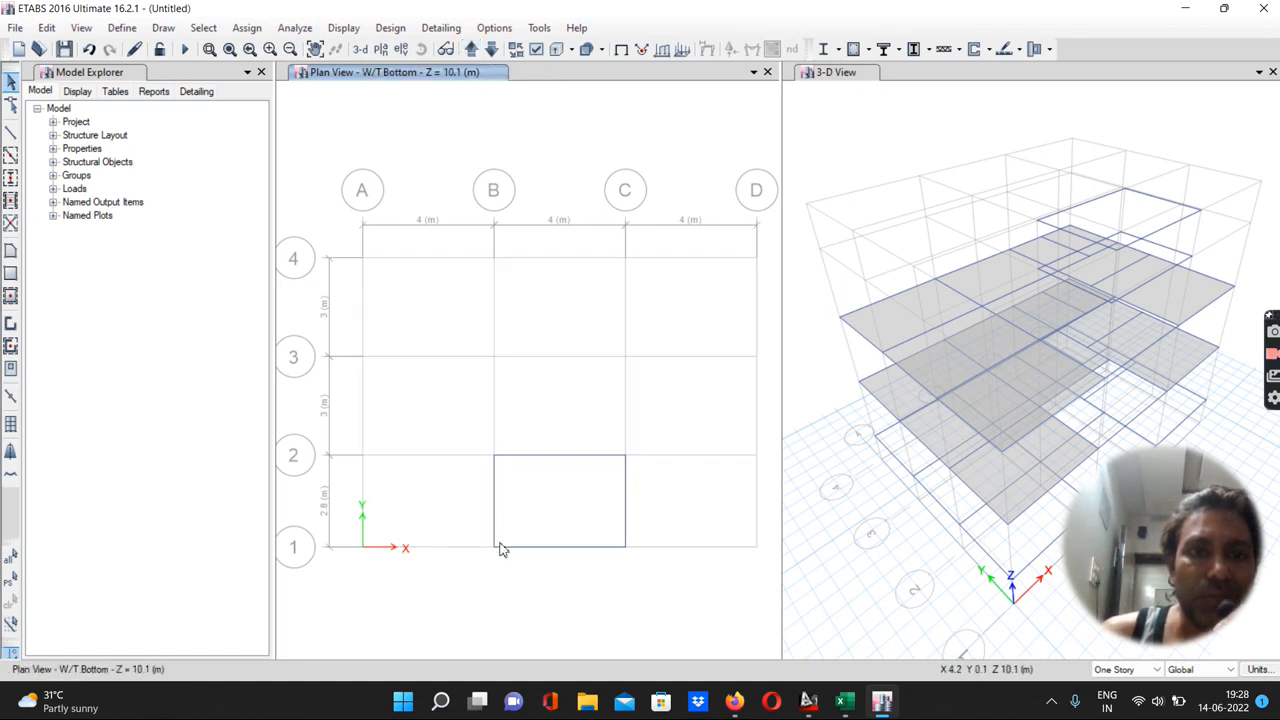
click(10, 297)
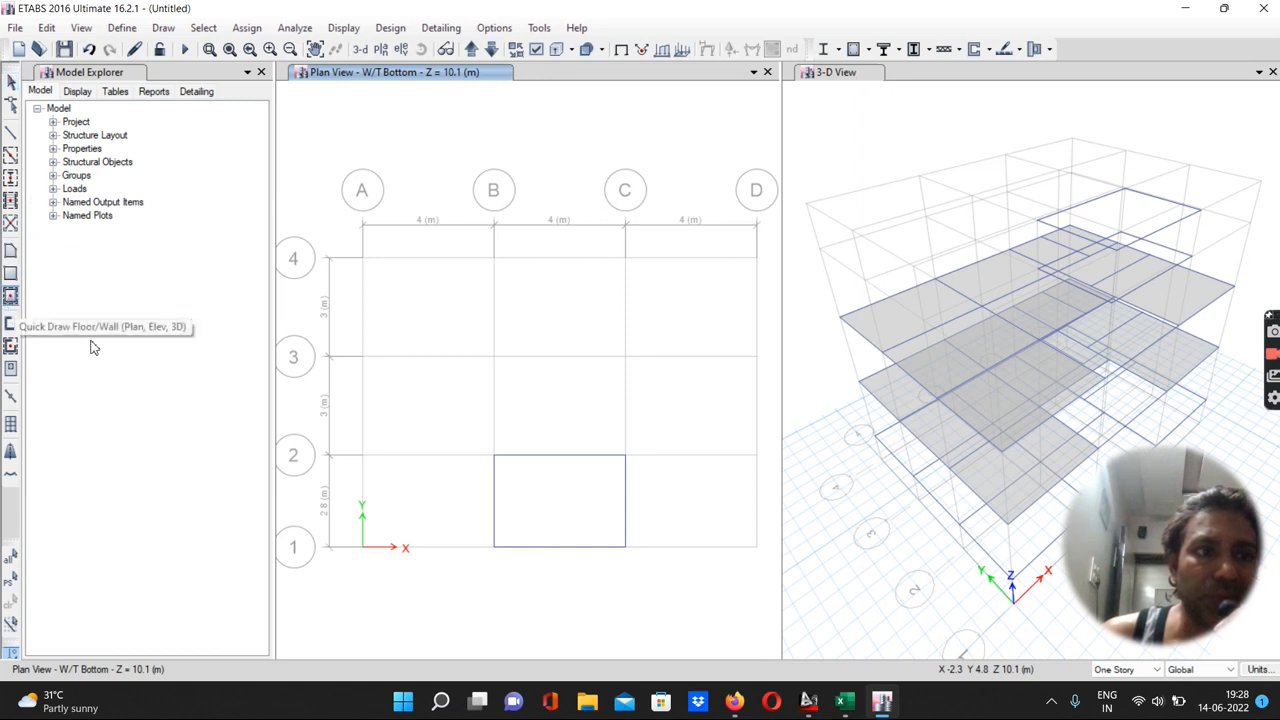
click(545, 511)
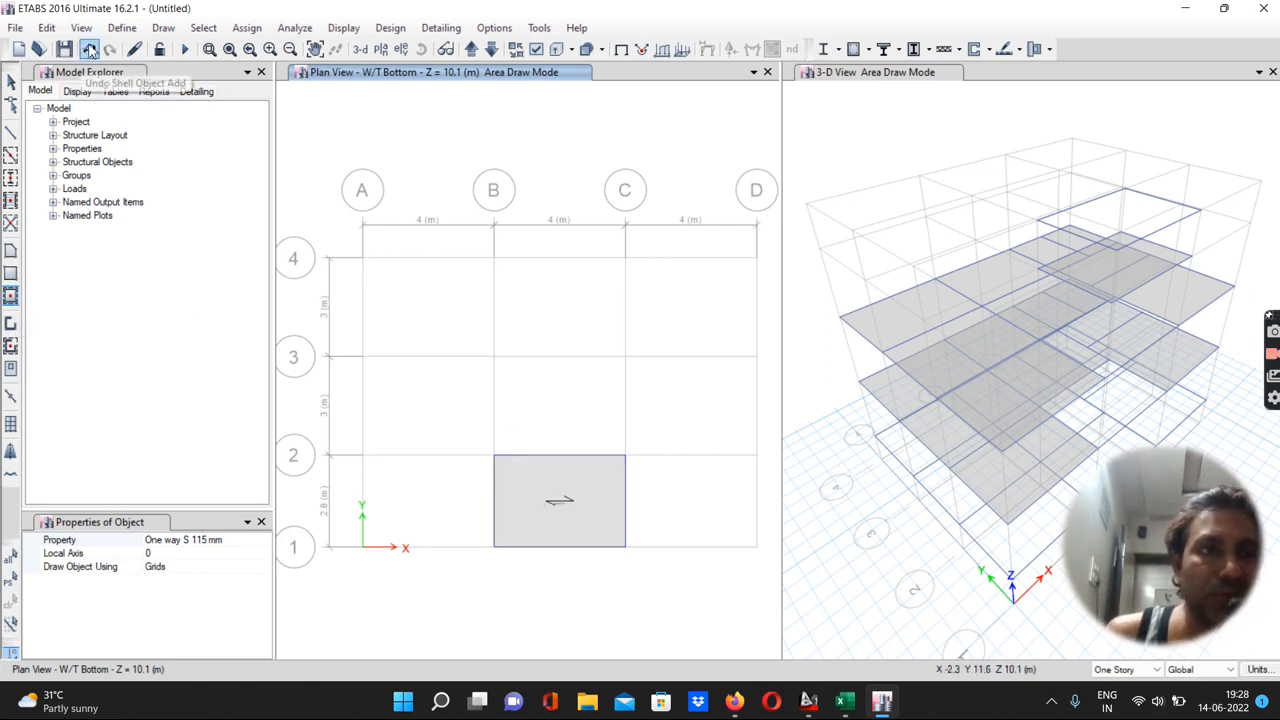
click(89, 49)
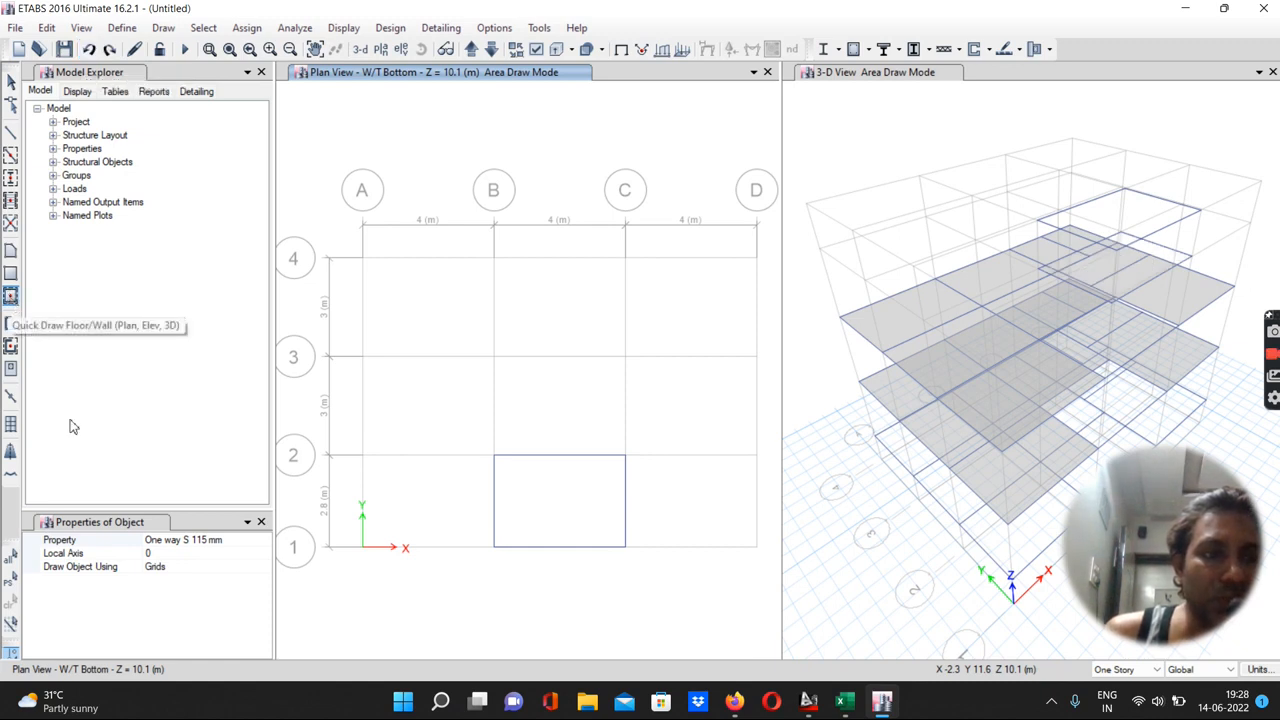
Quick-draw S 115 mm floors in the B–C, 1–2 panel on both the W/T Bottom and W/T Top stories
click(157, 541)
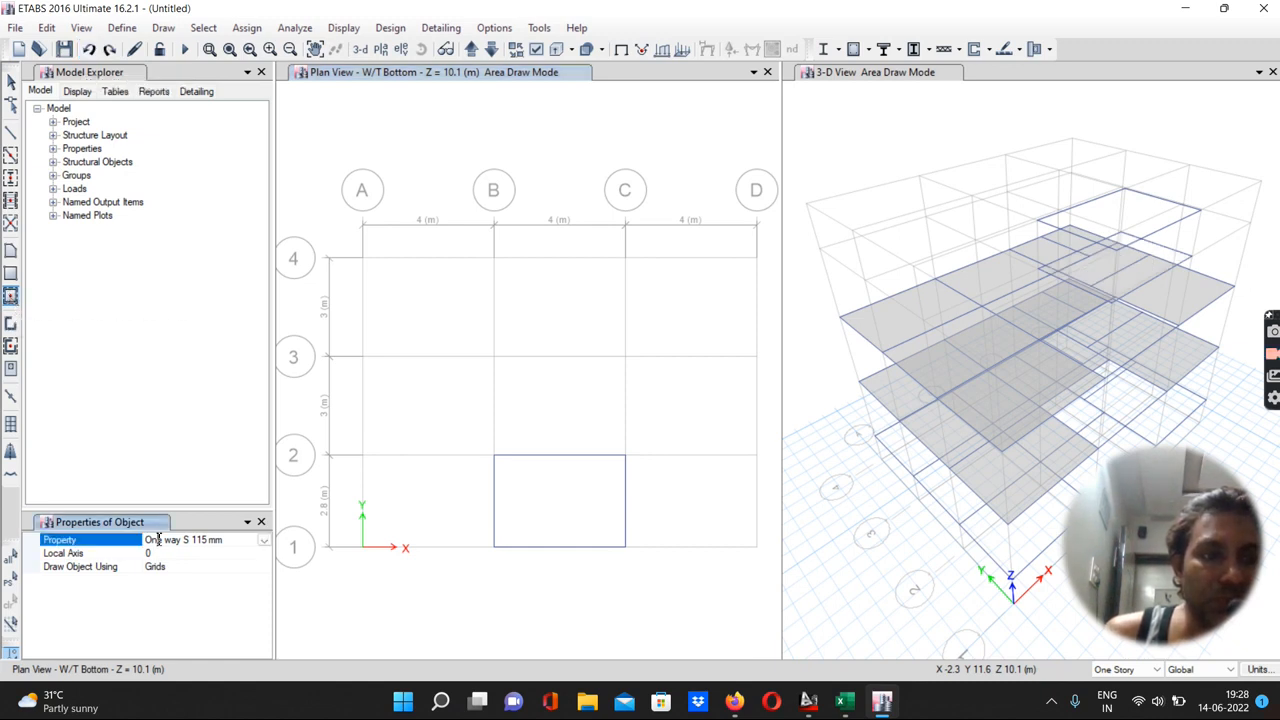
click(264, 541)
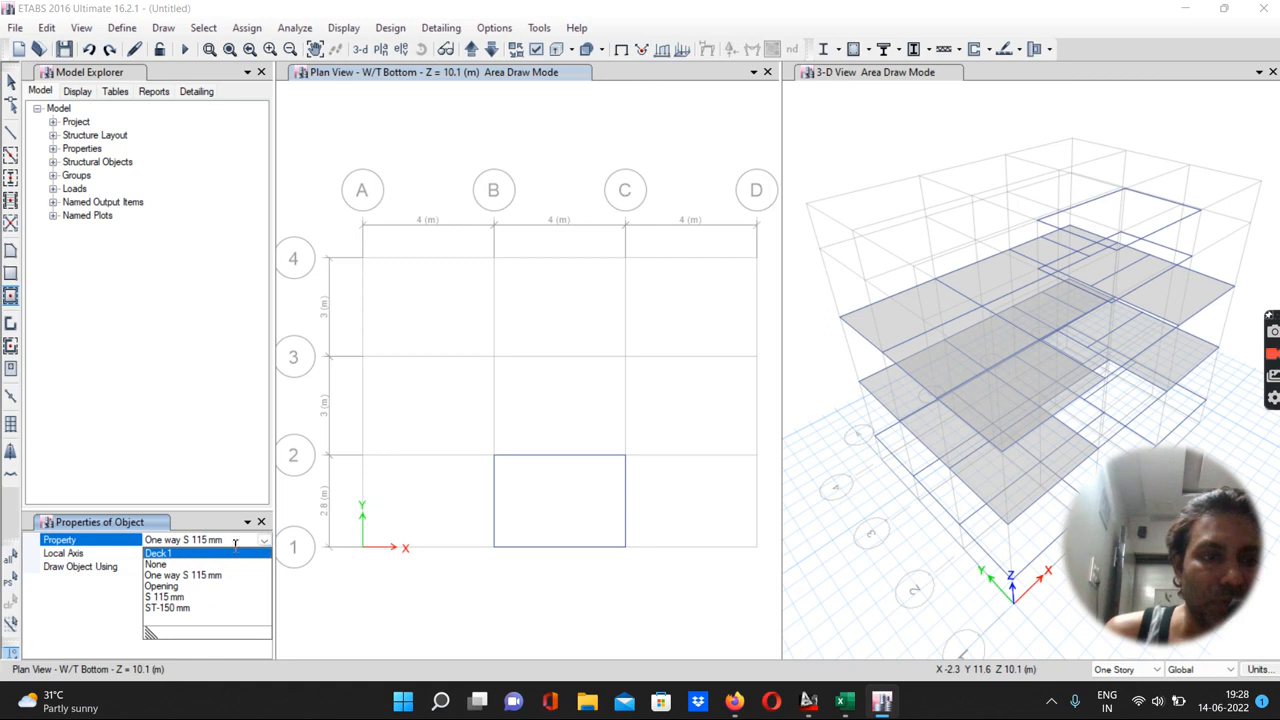
click(164, 597)
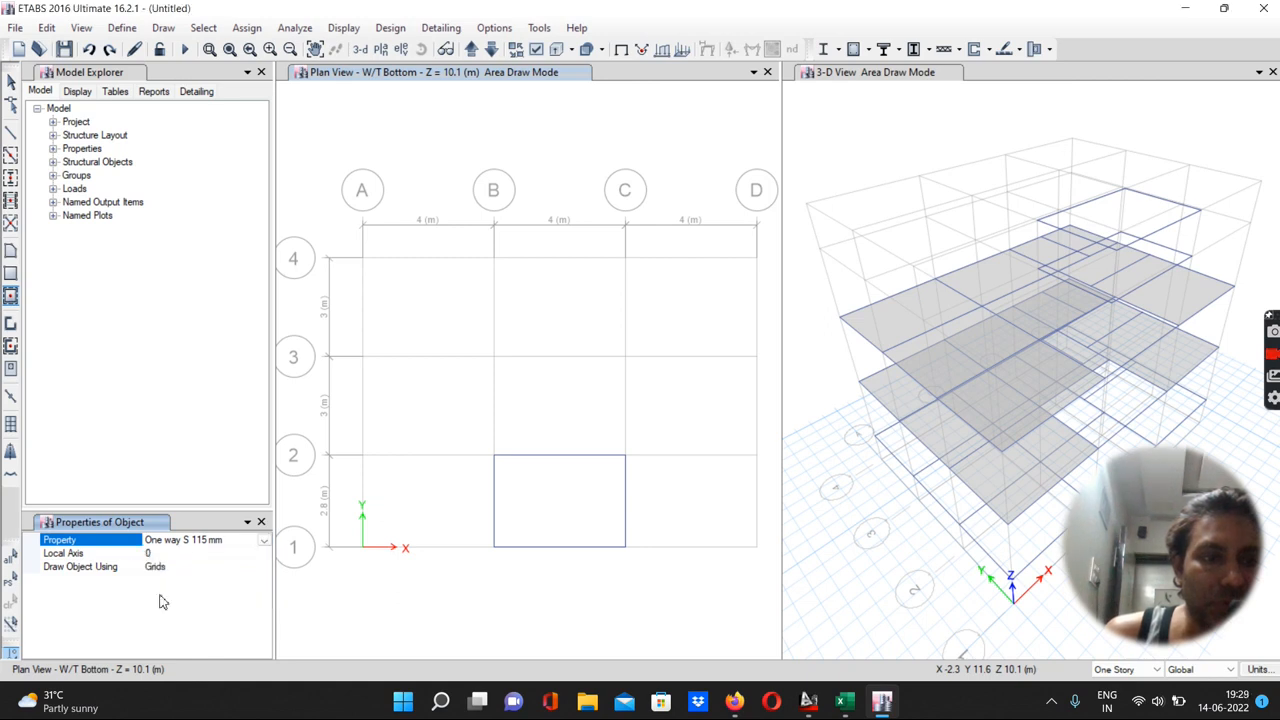
click(564, 499)
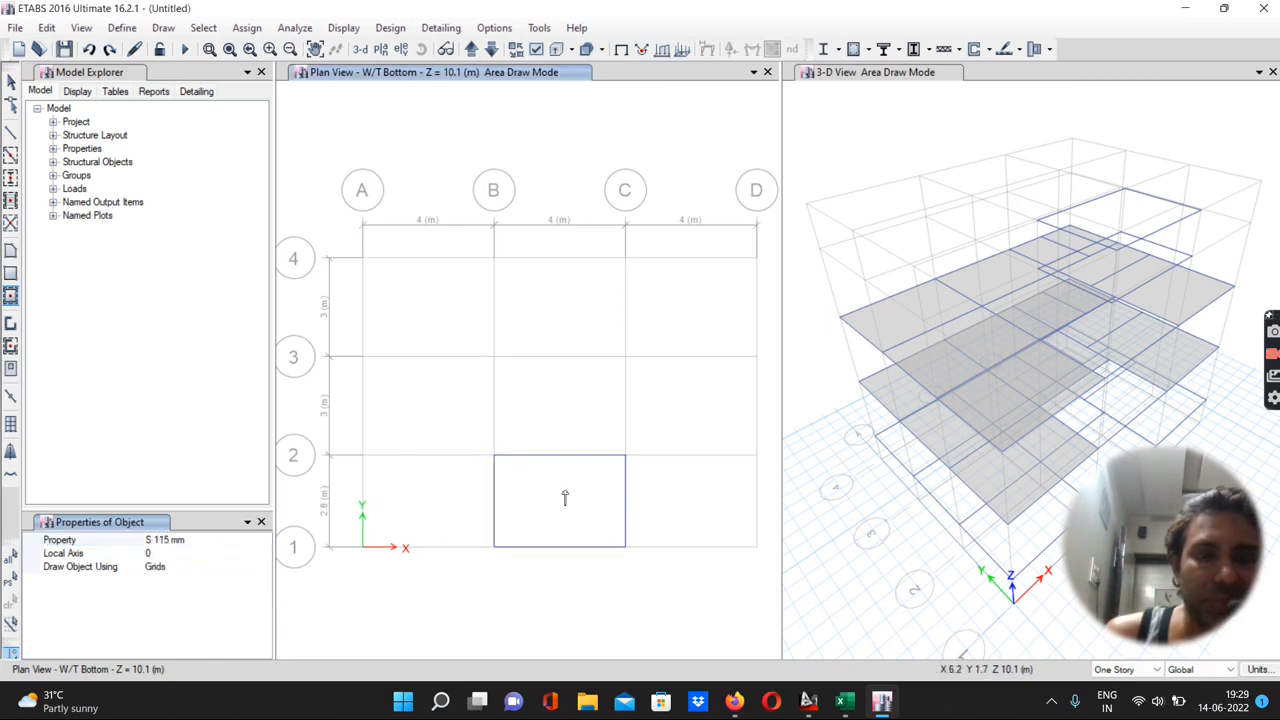
click(470, 50)
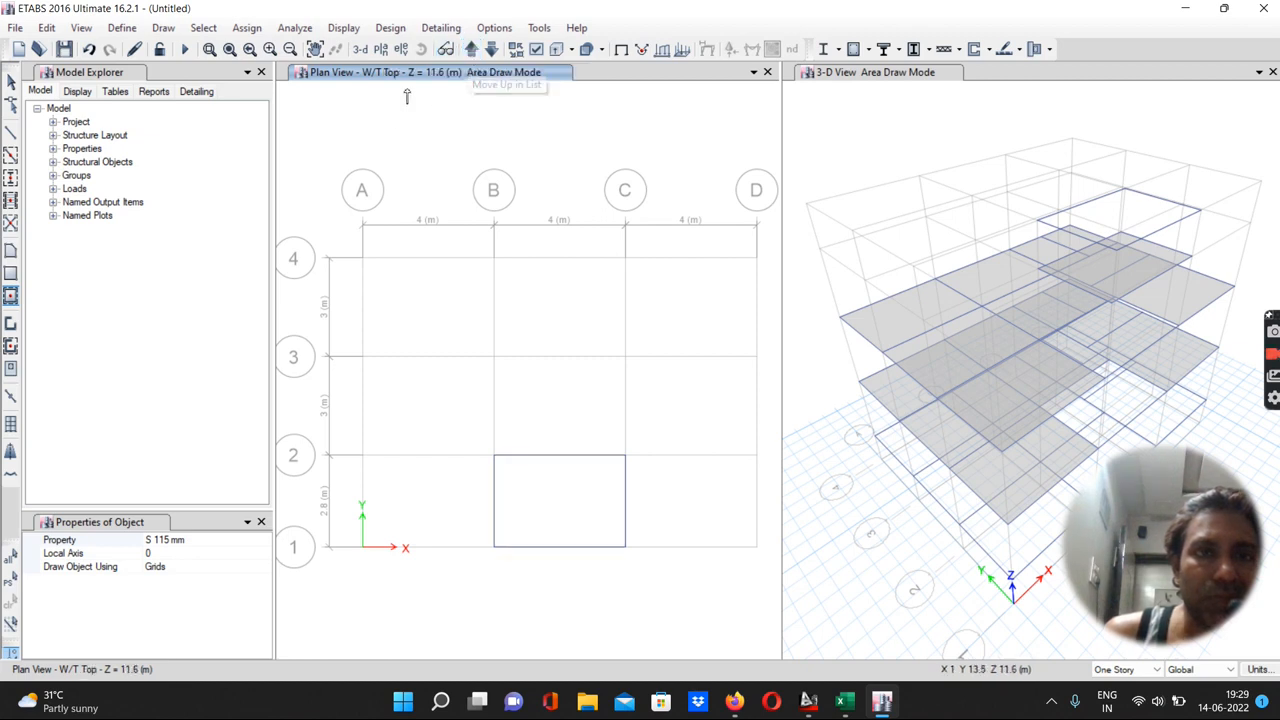
click(549, 505)
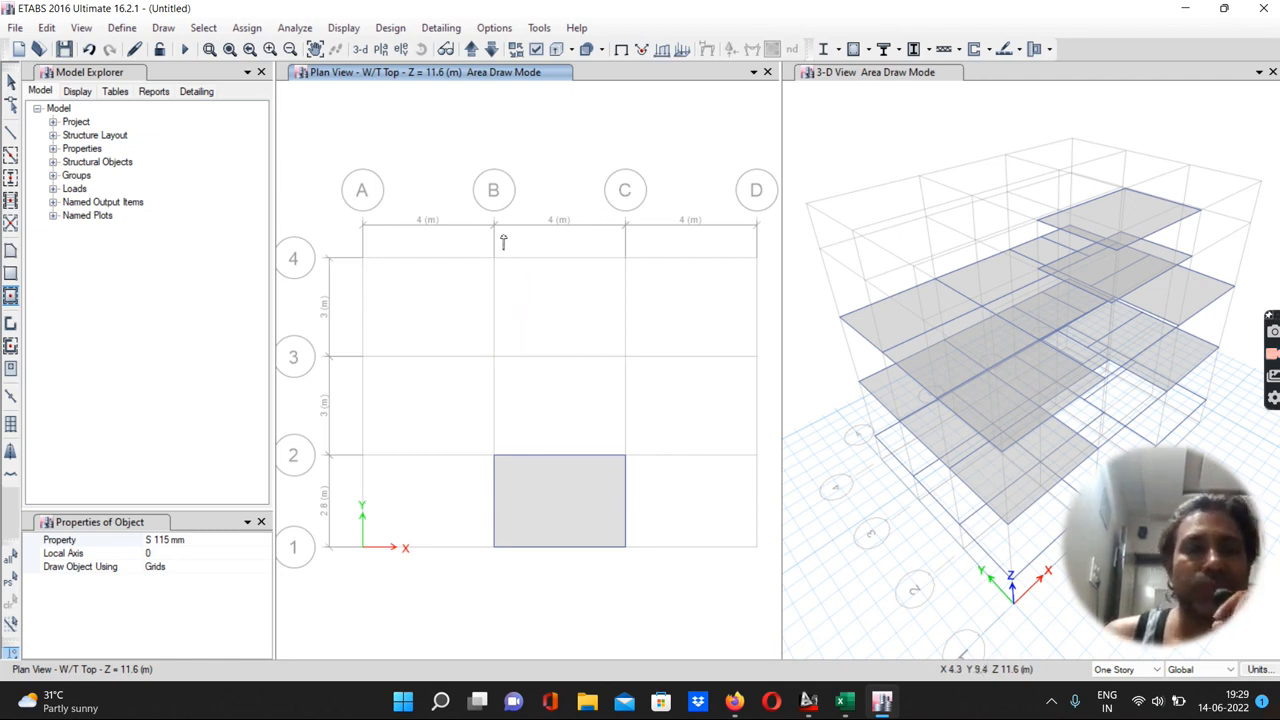
Quick-draw C 230 x 350 mm columns at every grid intersection on the G.F. story
click(471, 50)
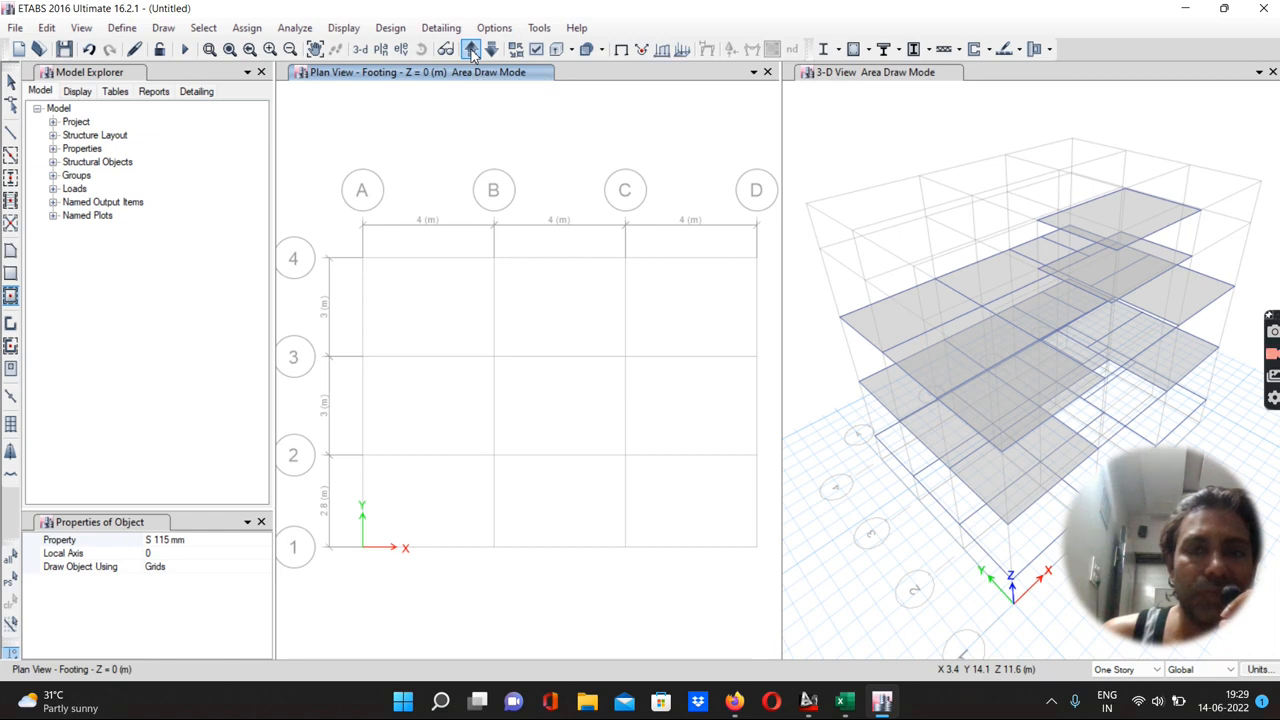
click(472, 52)
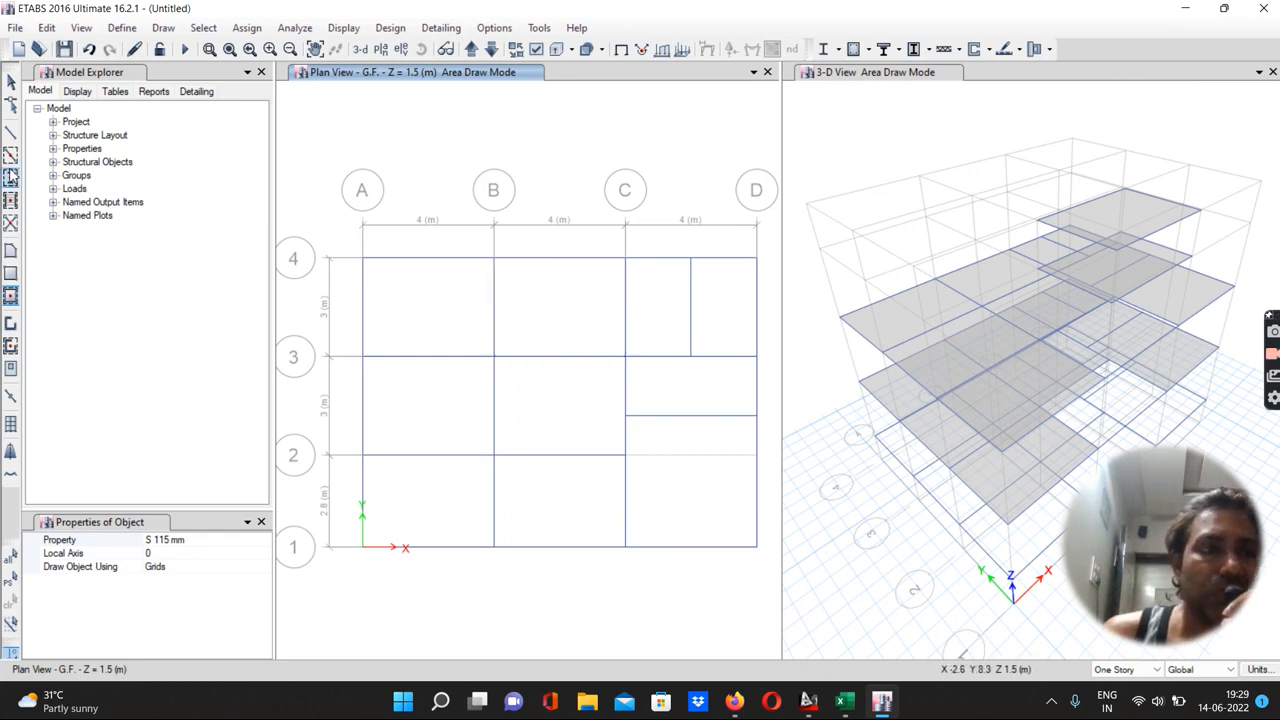
click(10, 178)
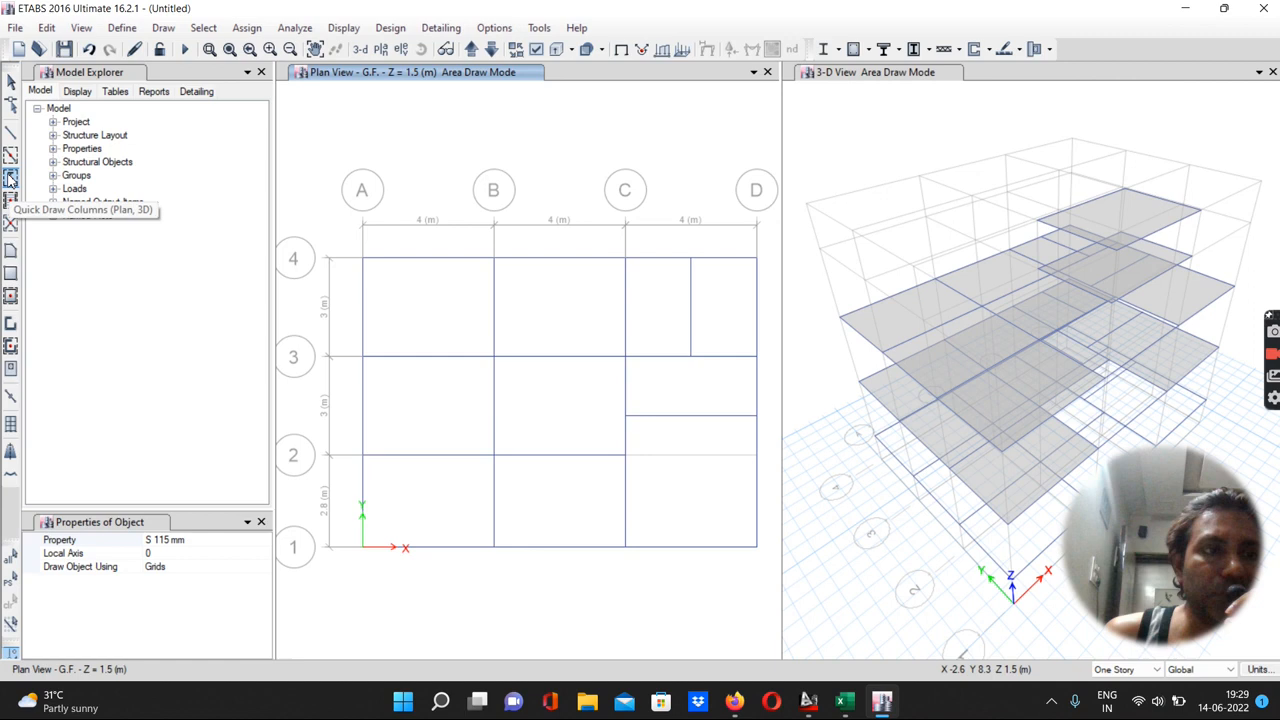
click(185, 540)
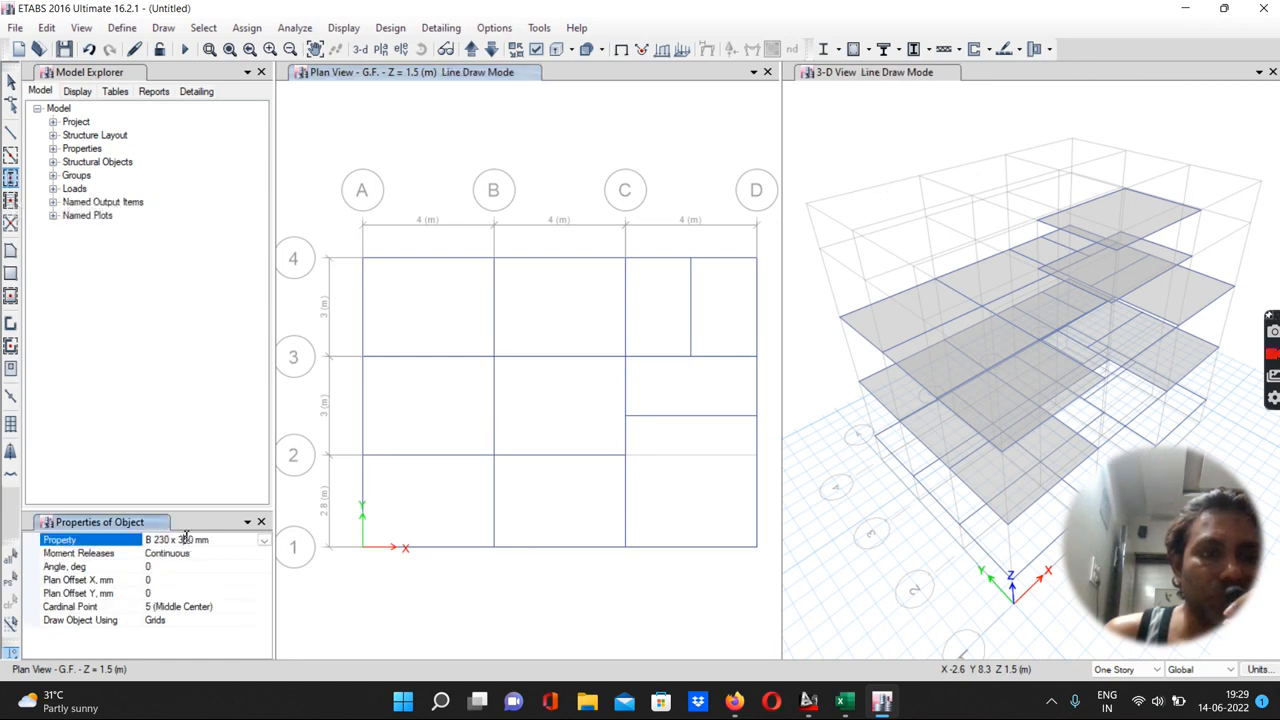
click(264, 540)
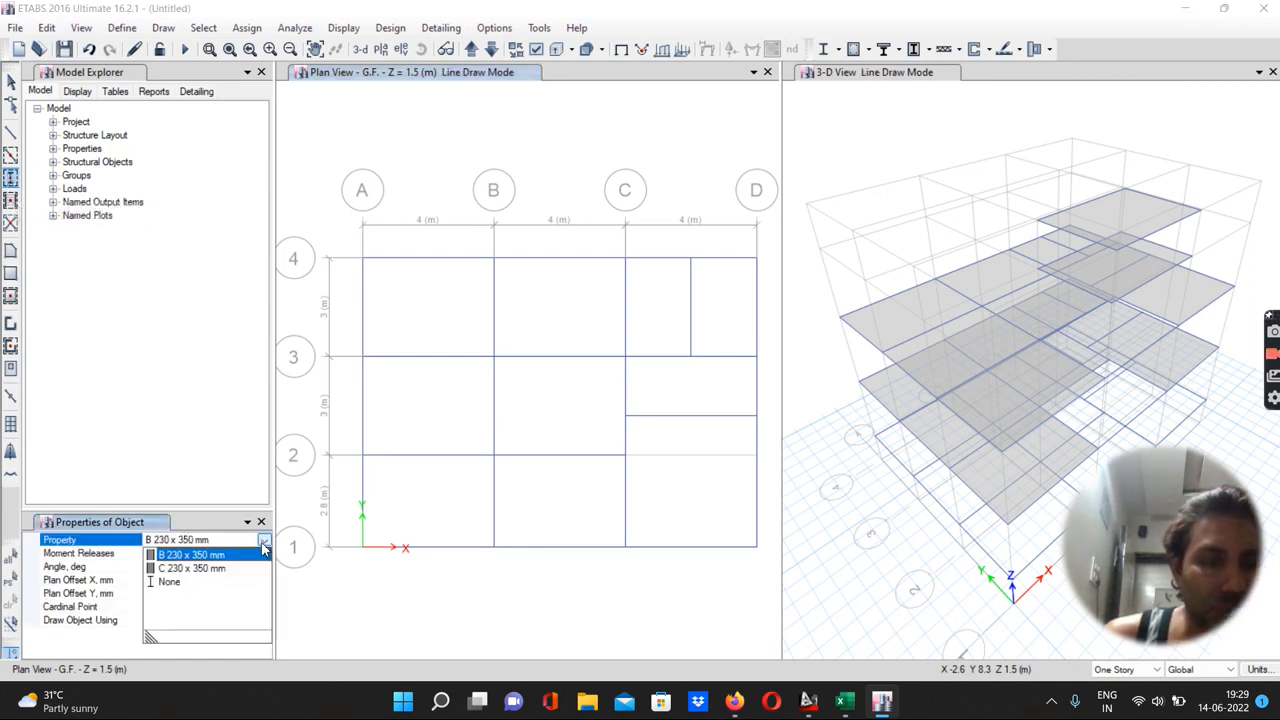
click(177, 571)
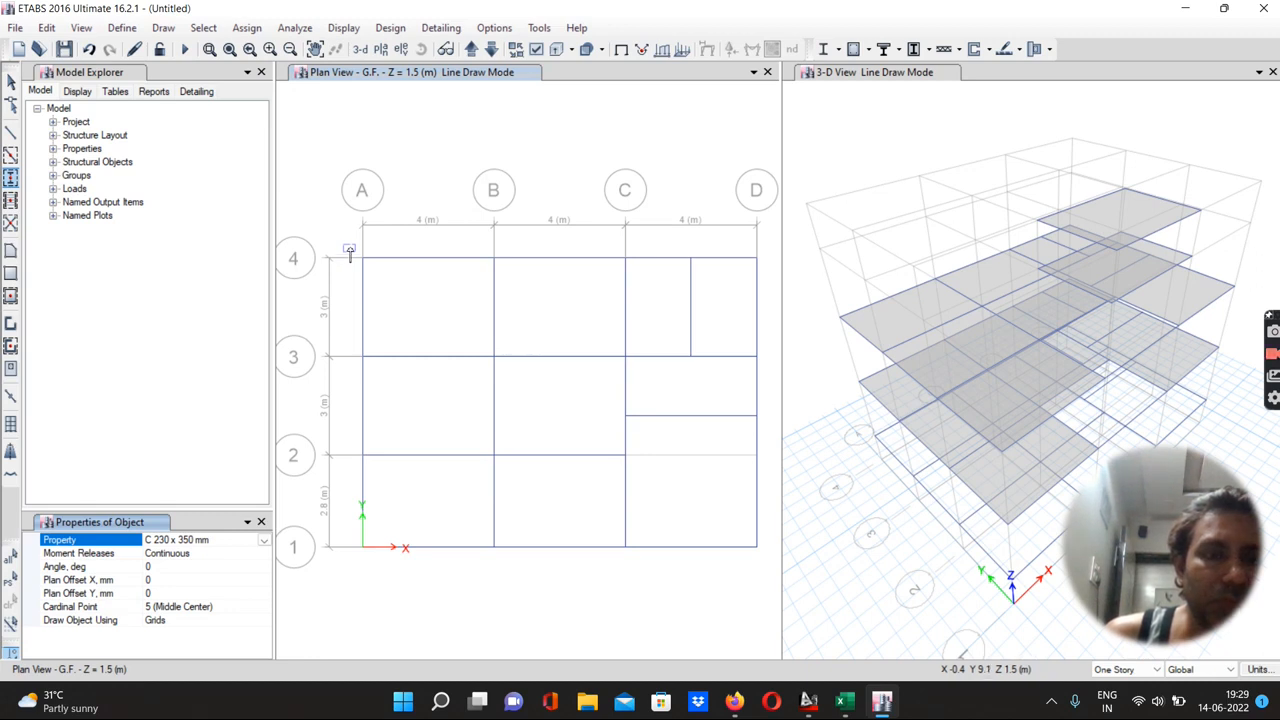
drag(349, 250, 772, 572)
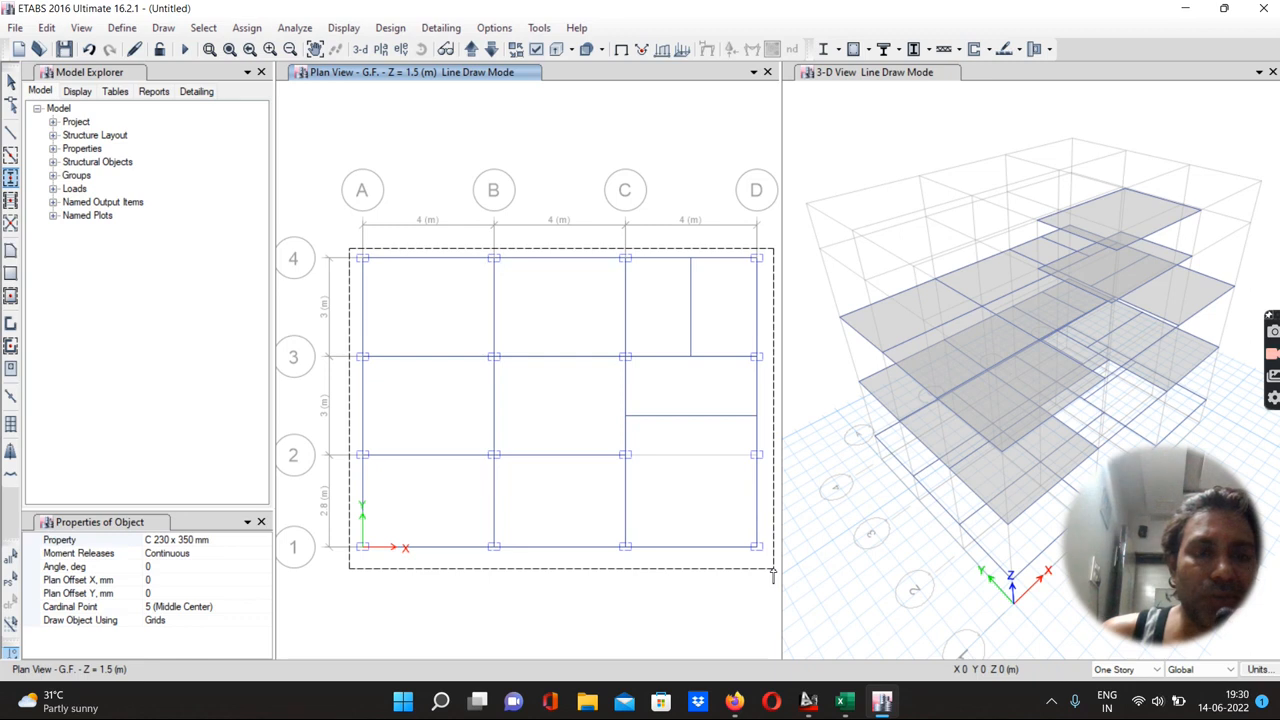
drag(772, 572, 772, 572)
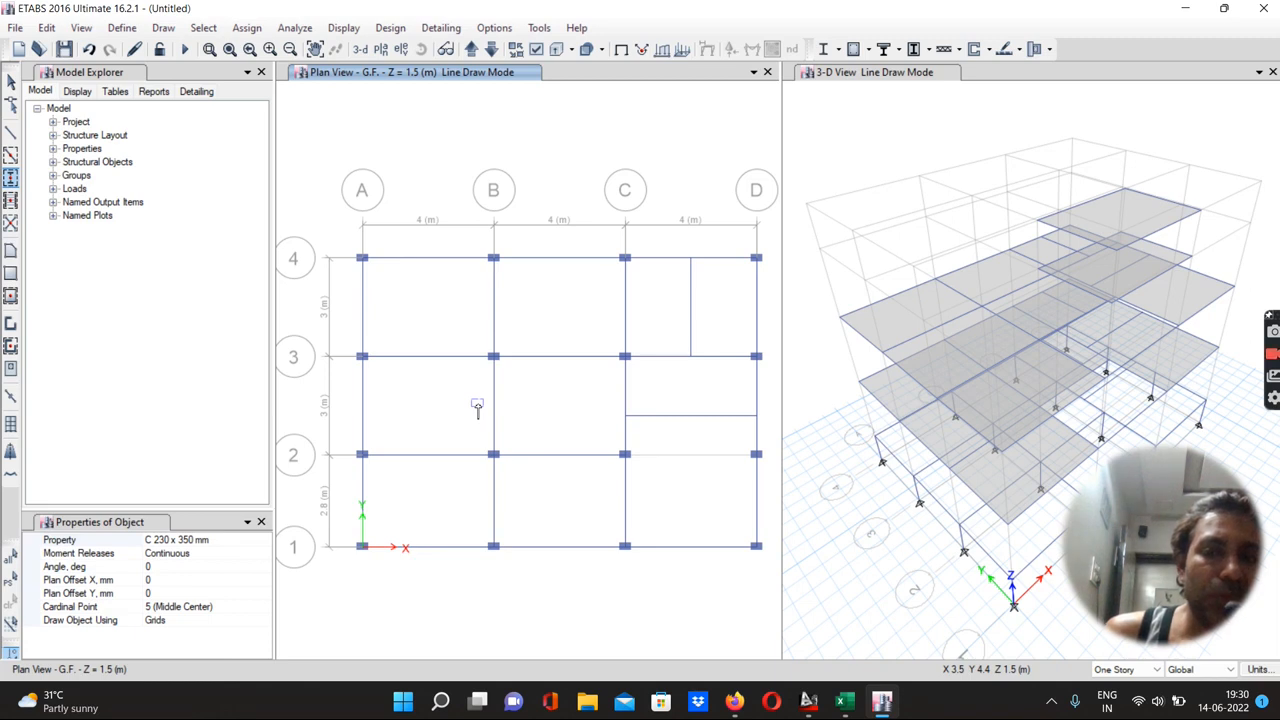
Quick-draw columns at every grid intersection on the F.F. and Terrace stories
click(472, 50)
drag(350, 248, 778, 588)
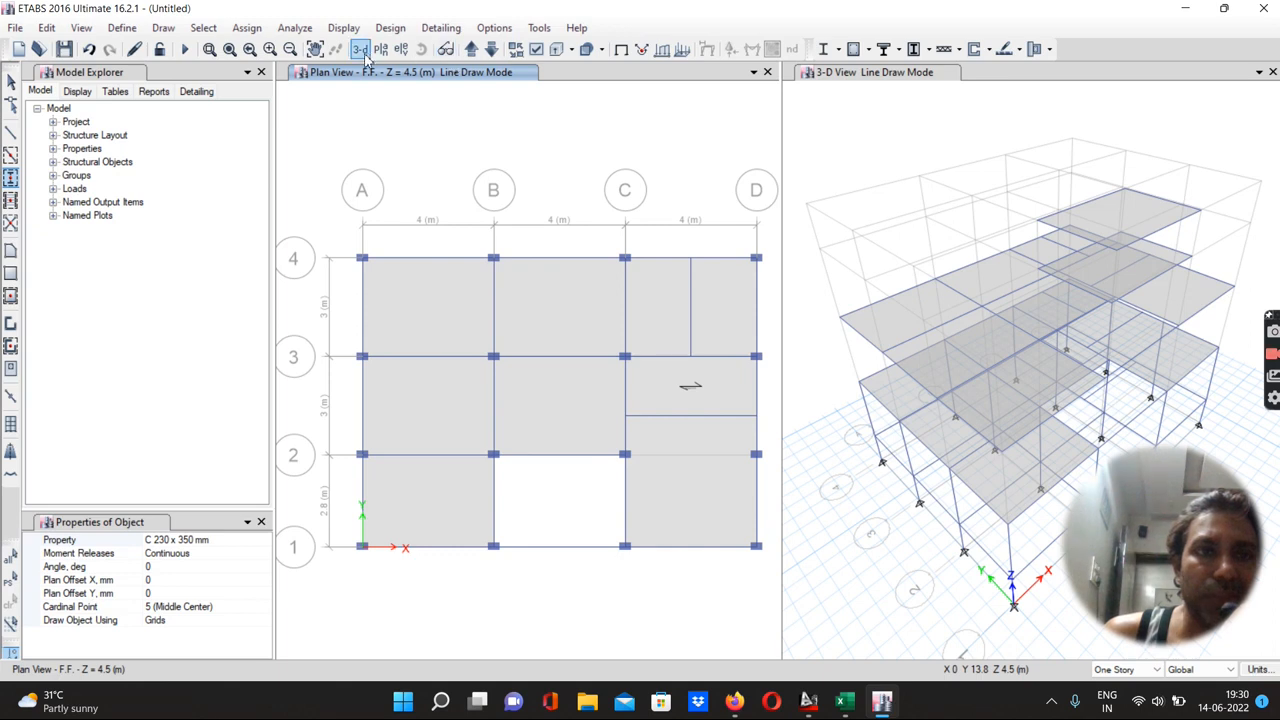
click(470, 50)
drag(346, 242, 766, 570)
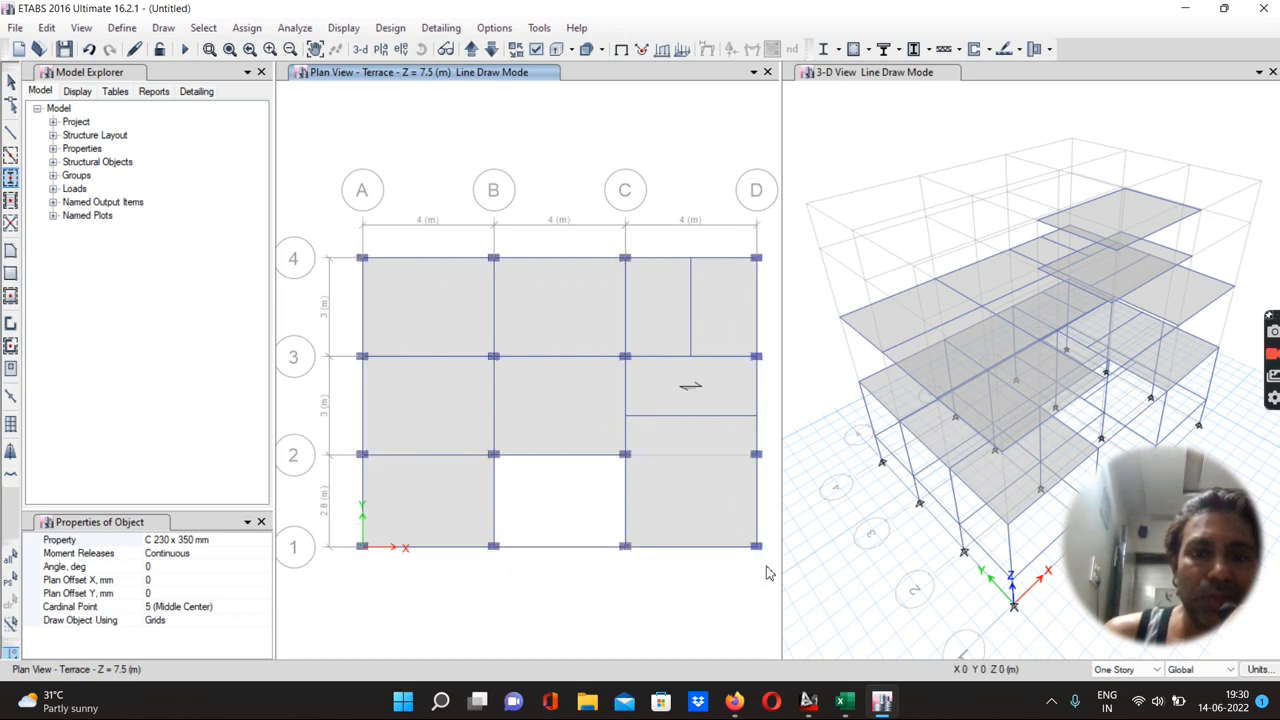
Quick-draw columns at the four corners of the B–C, 1–2 tank panel on W/T Bottom and W/T Top stories
click(470, 50)
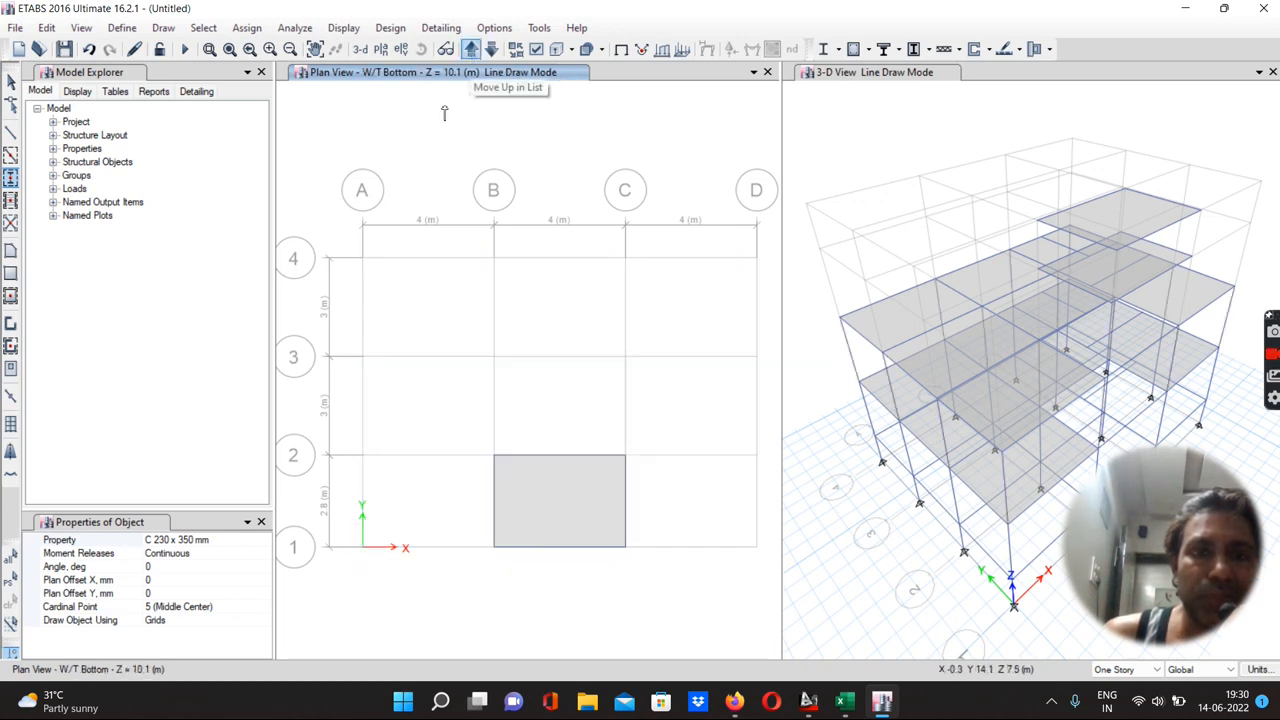
drag(484, 443, 630, 556)
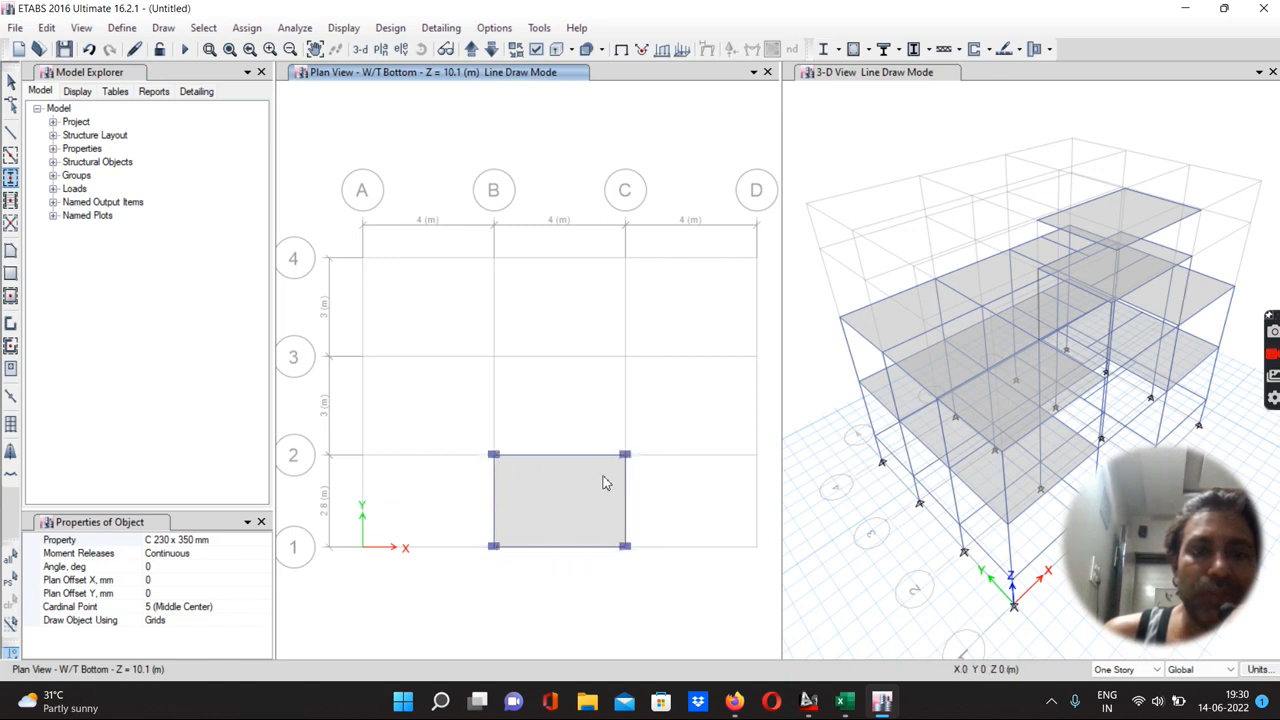
click(470, 50)
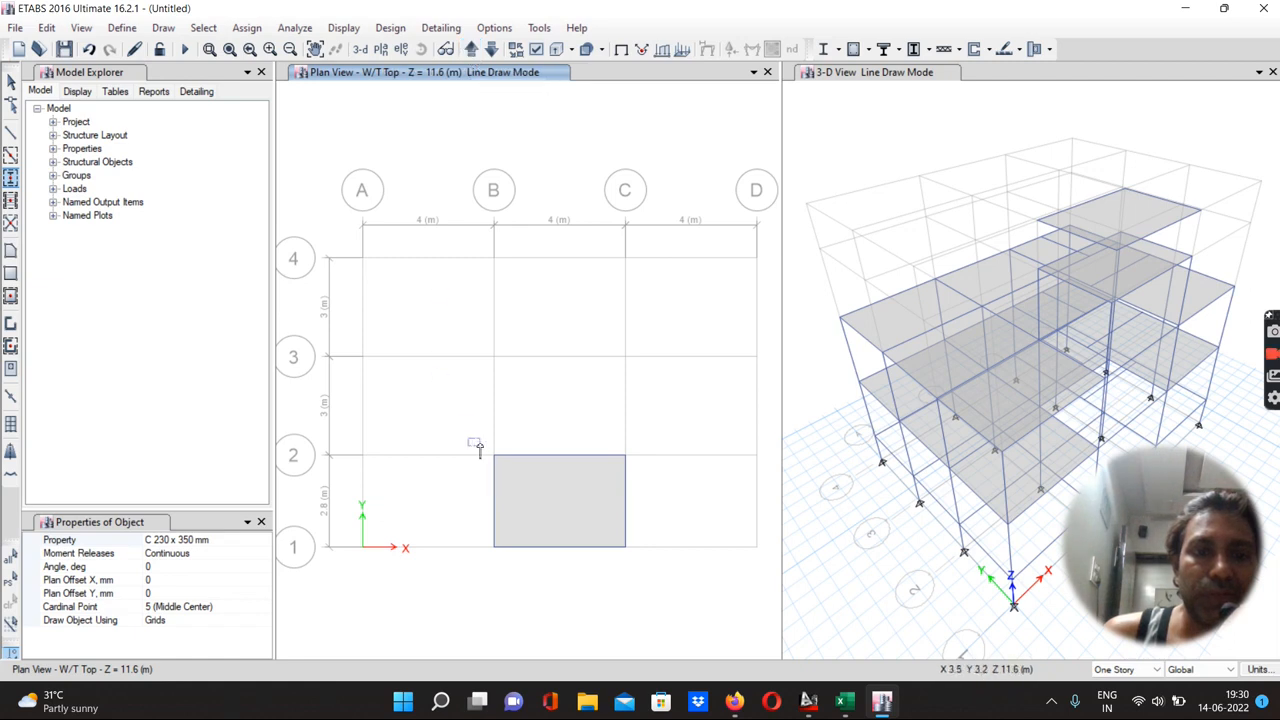
drag(480, 447, 639, 566)
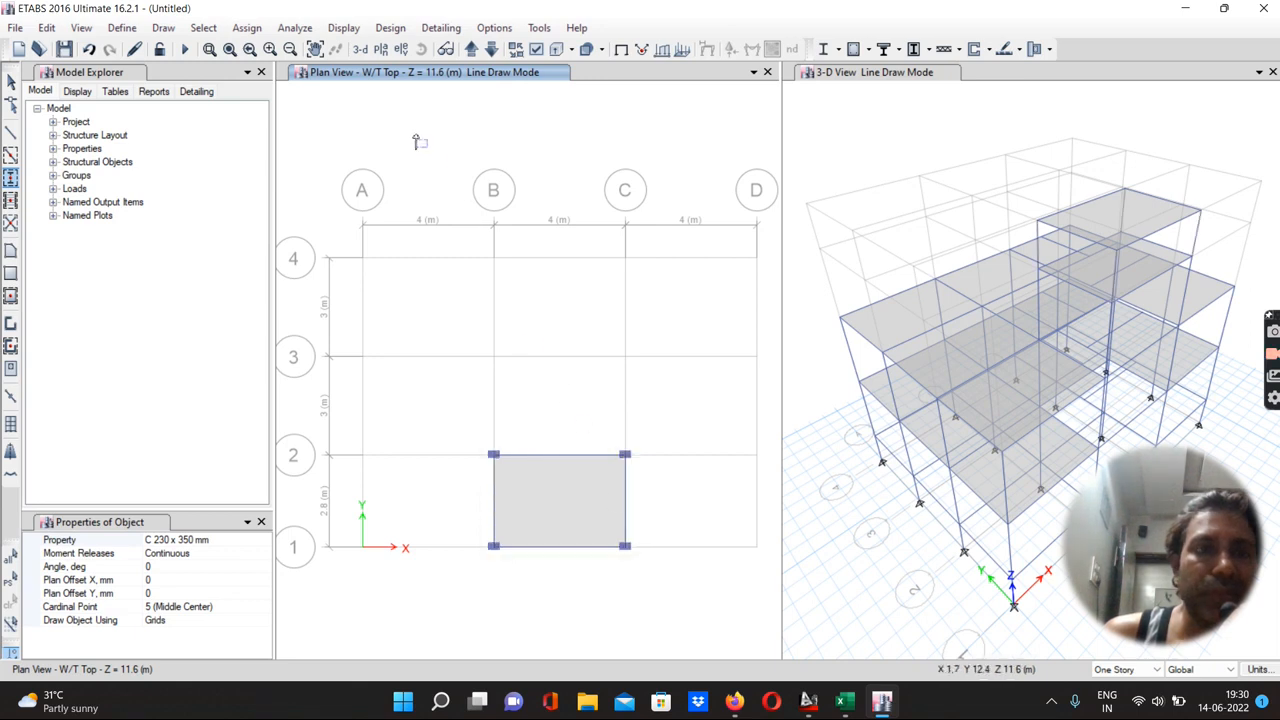
click(470, 52)
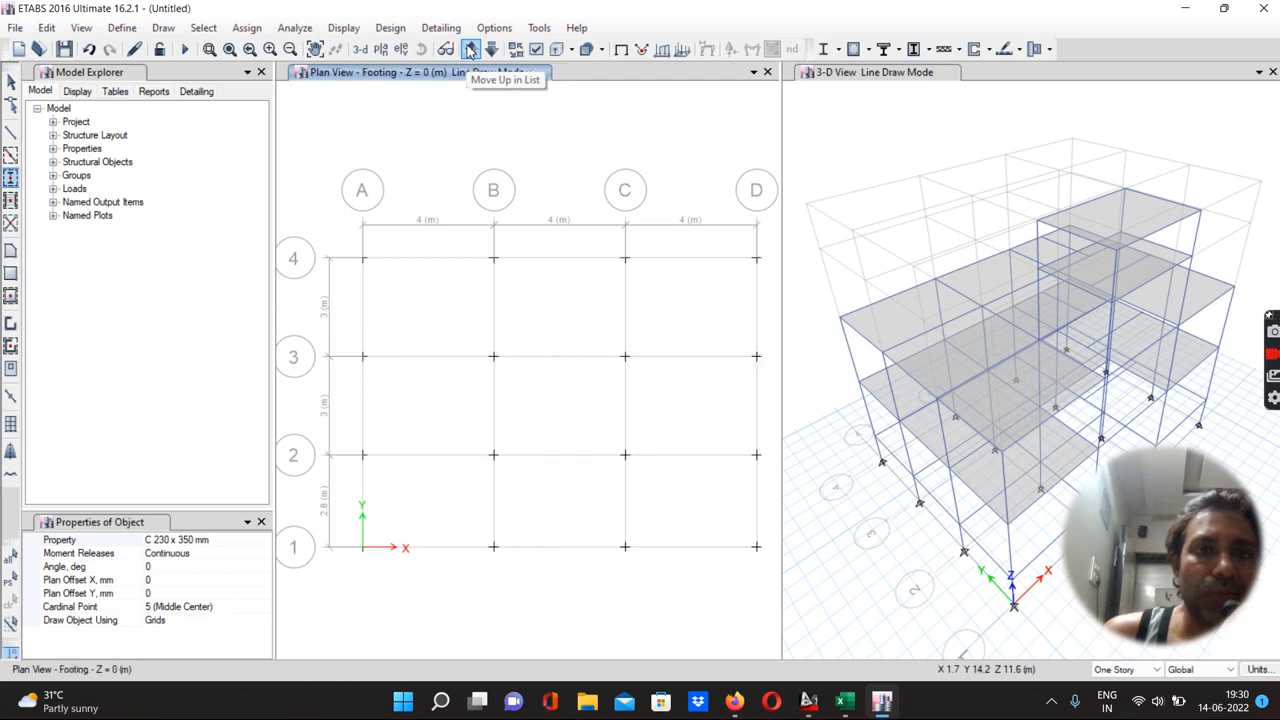
Move the plan view to the G.F. story and delete the columns at grid points A-3 and A-2
click(470, 52)
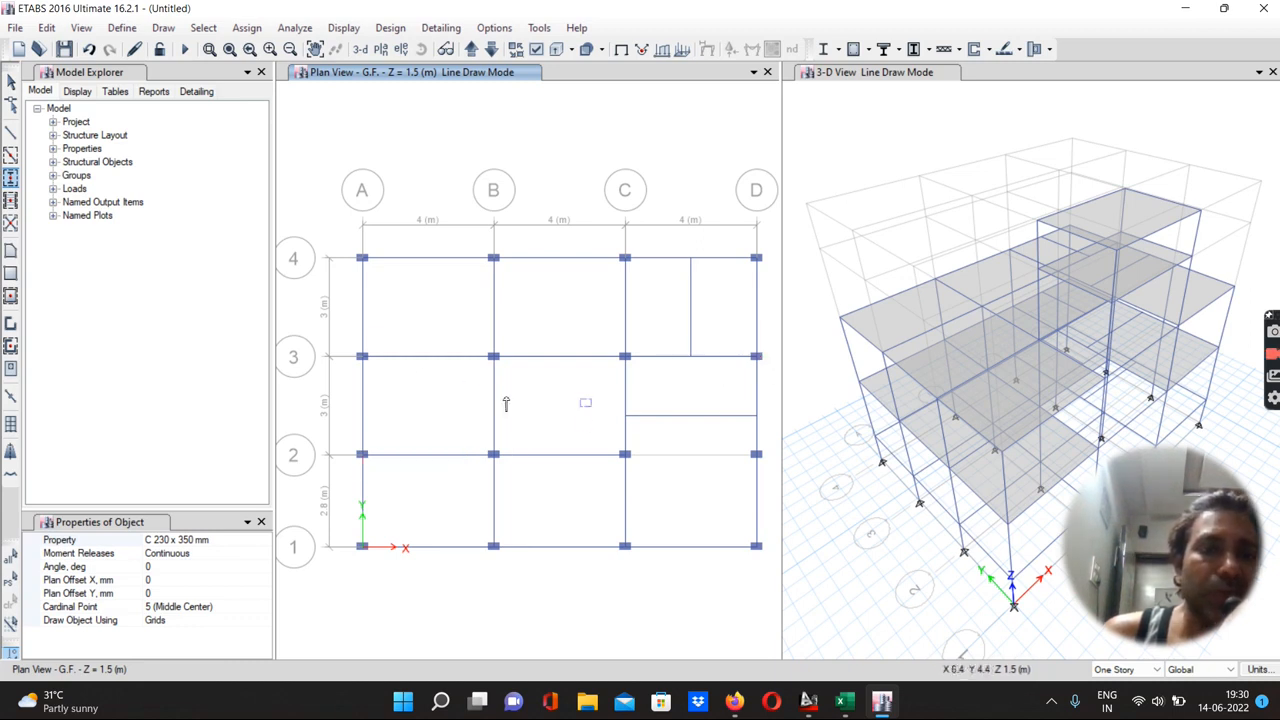
click(11, 84)
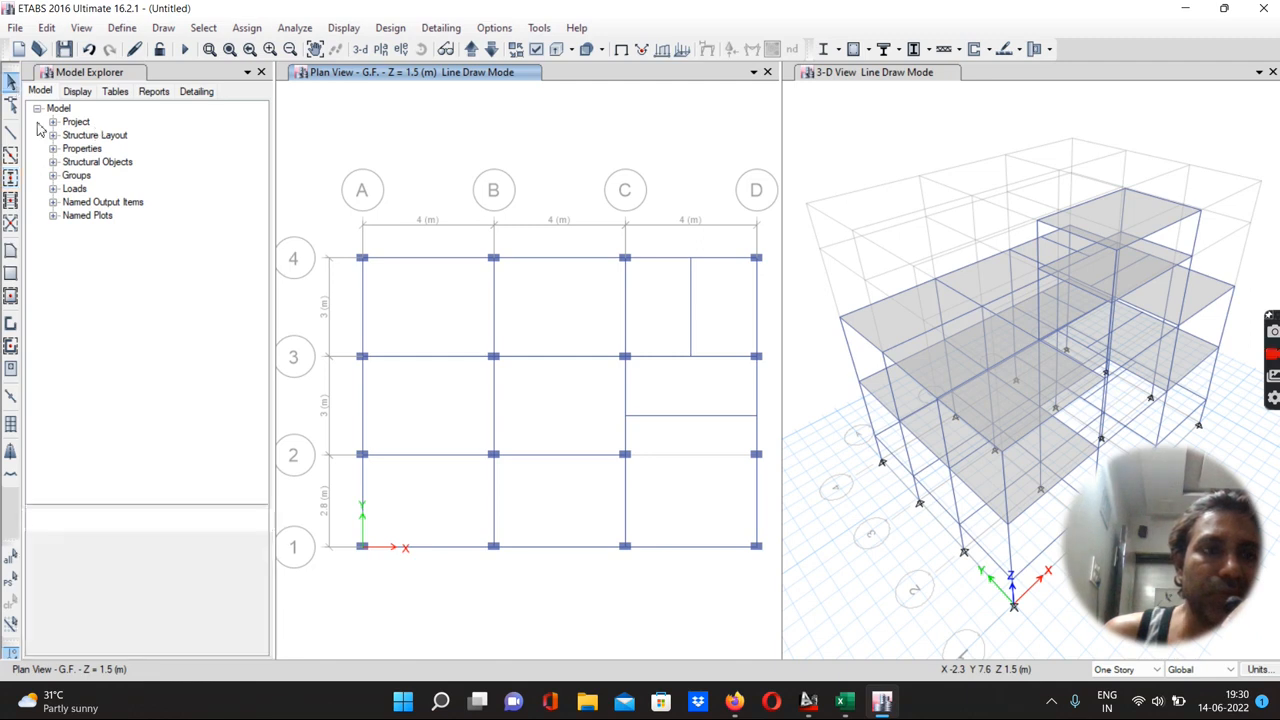
drag(350, 348, 375, 473)
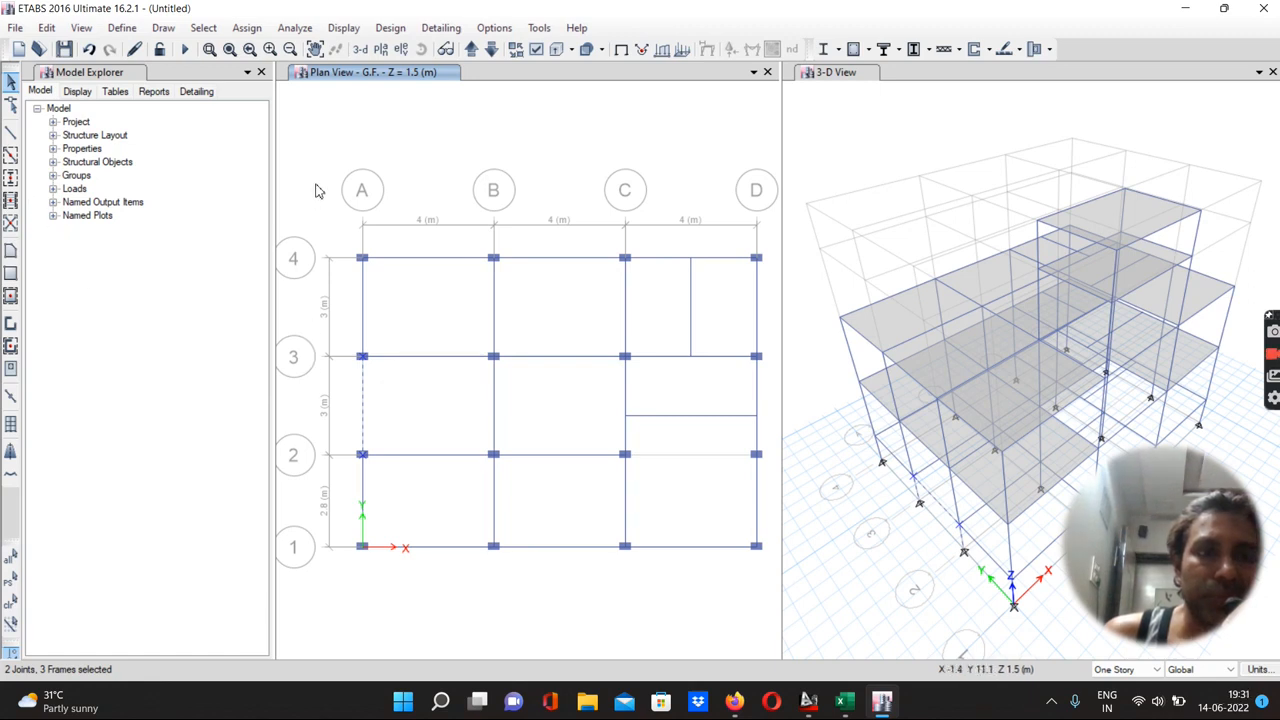
key(Escape)
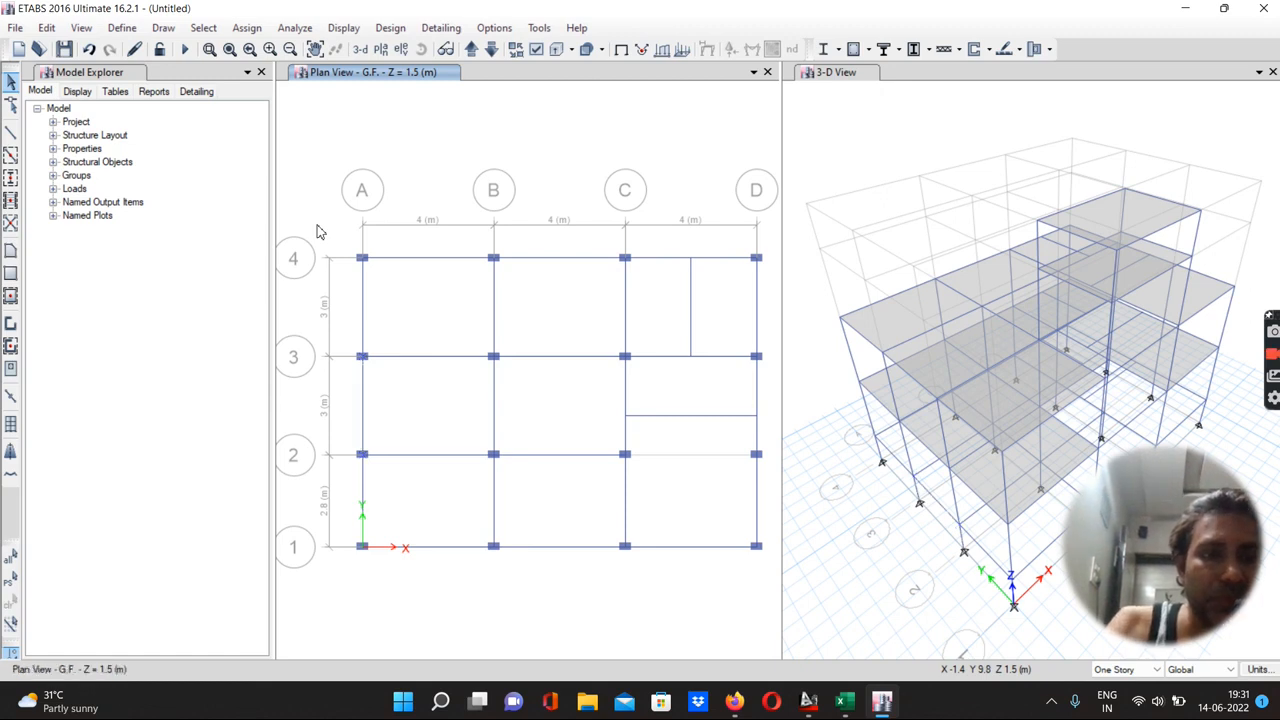
click(380, 372)
key(Delete)
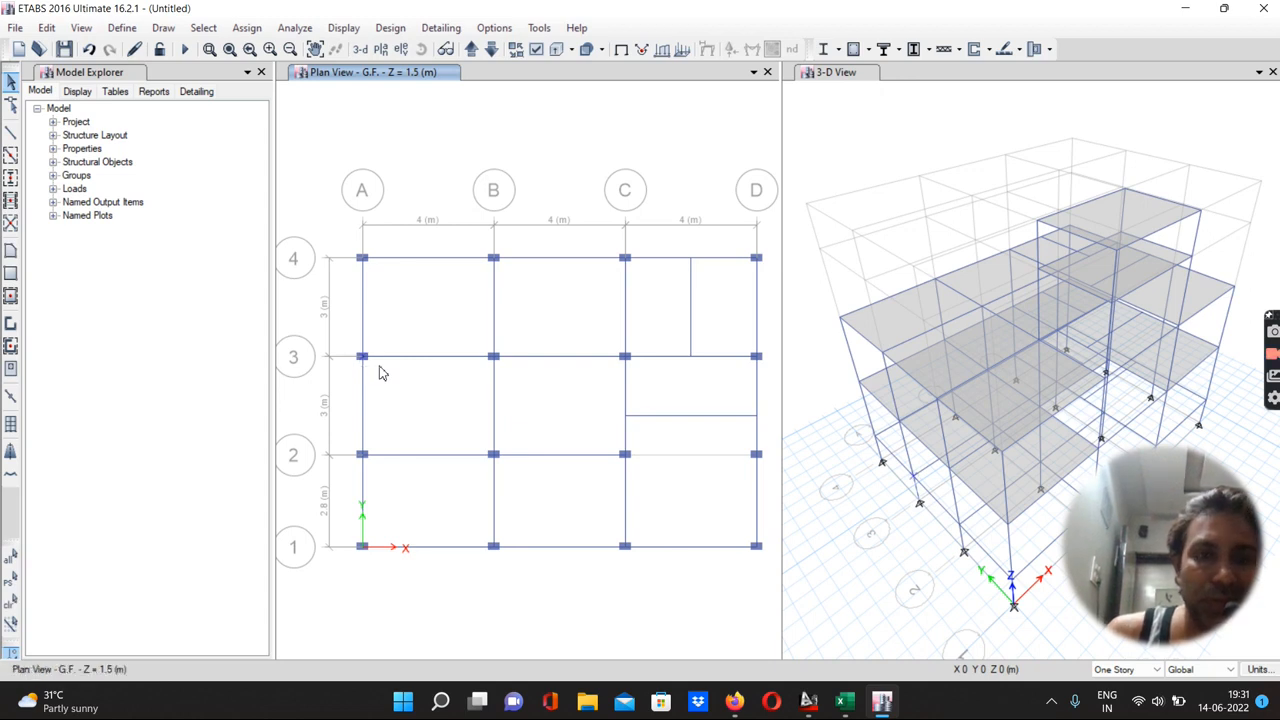
drag(354, 450, 380, 473)
key(Delete)
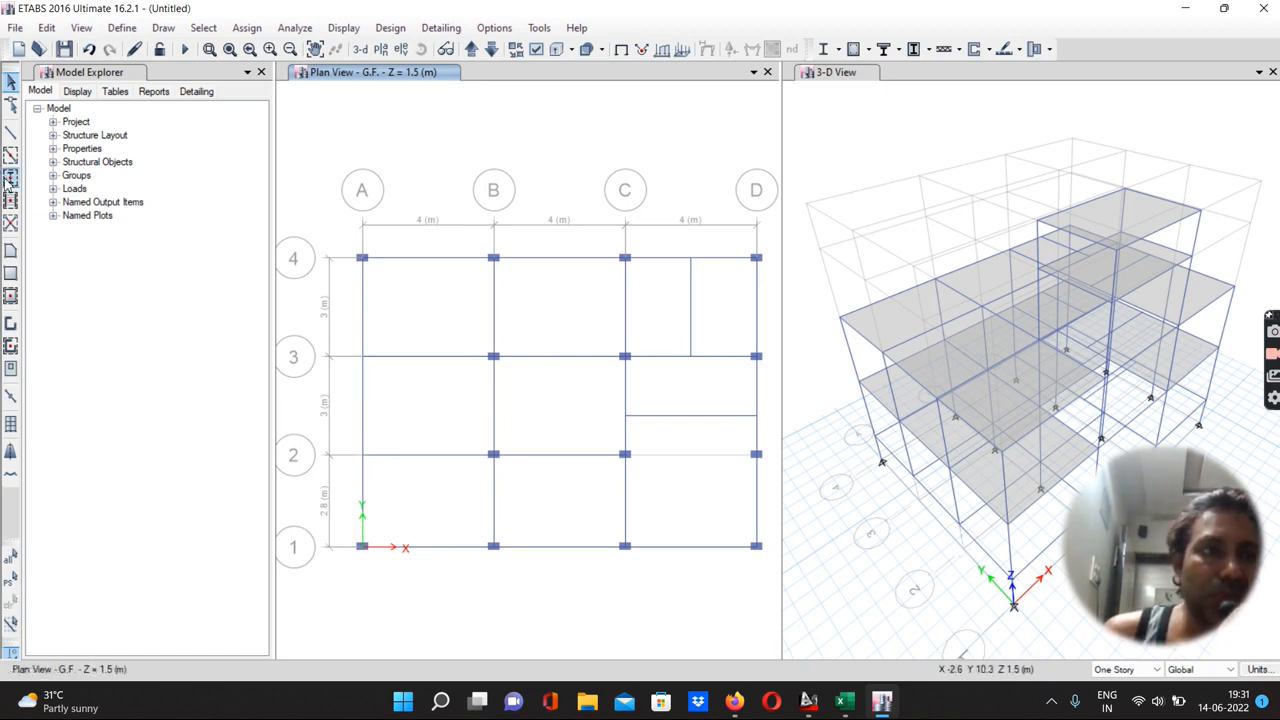
Quick-draw C 230 x 350 mm columns rotated 90° at grid points A-3, A-2 and A-4 on the G.F. story
click(10, 177)
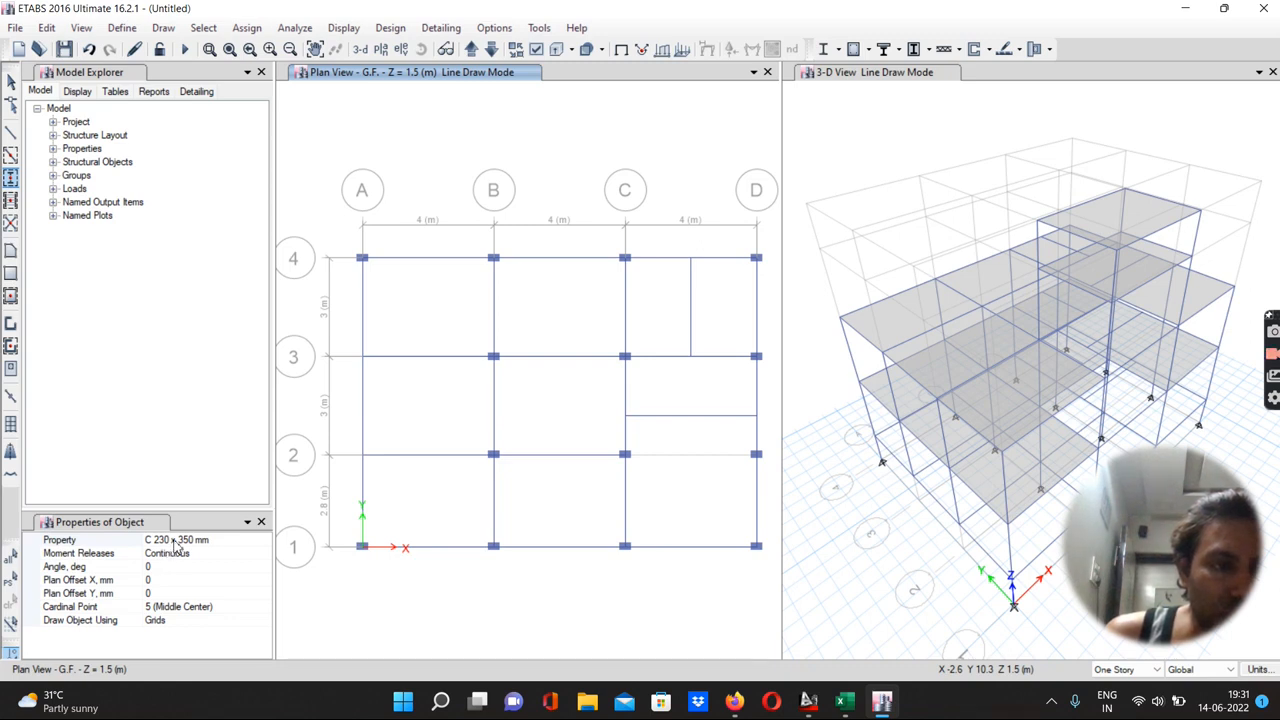
click(150, 567)
text(9)
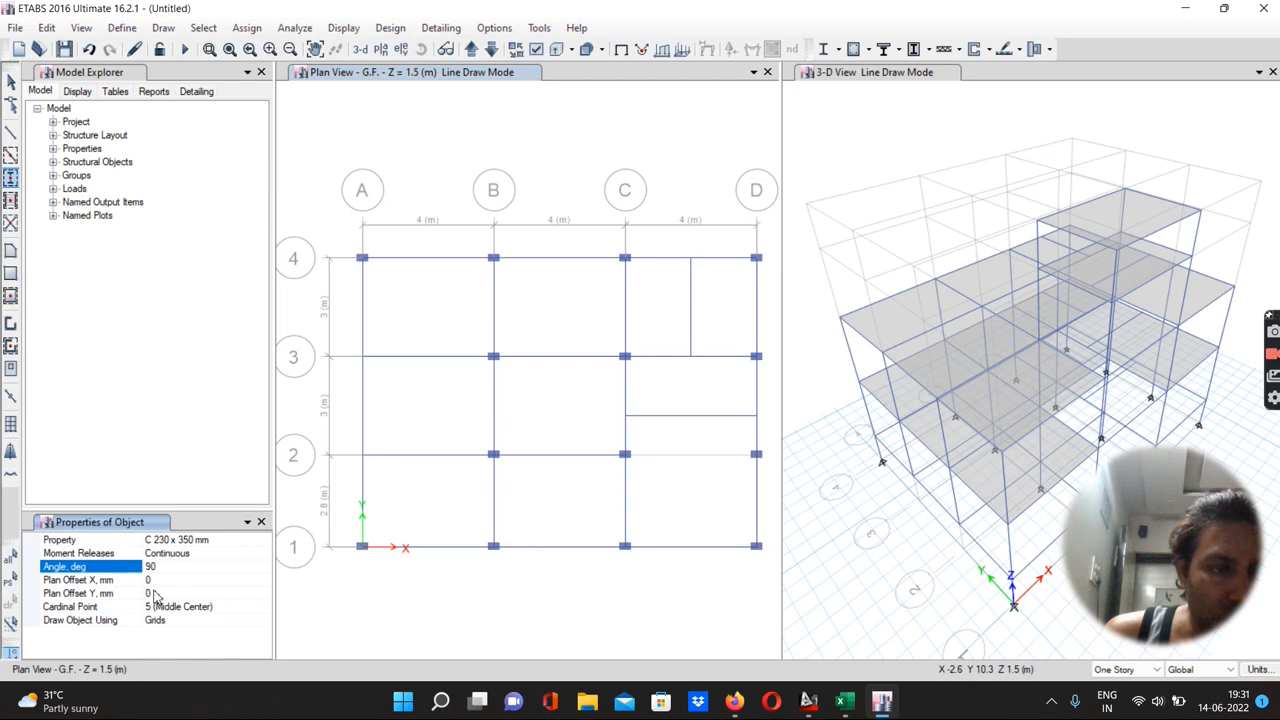
click(361, 357)
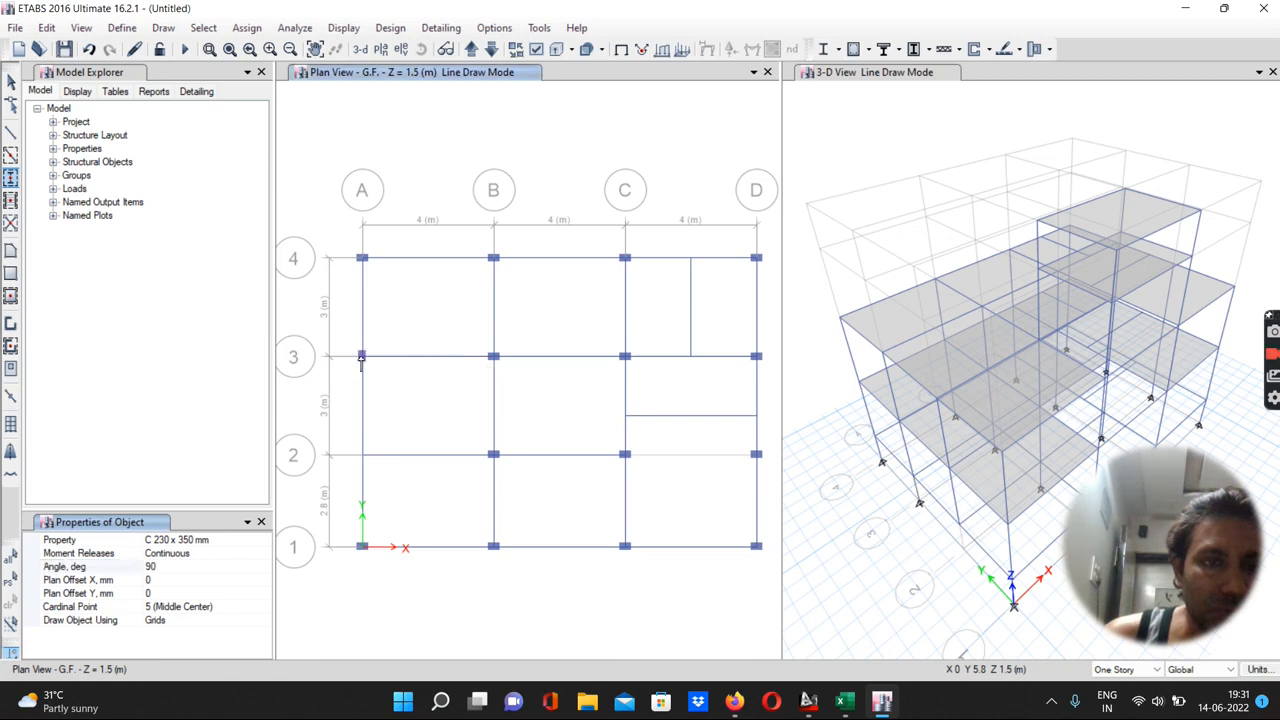
click(362, 456)
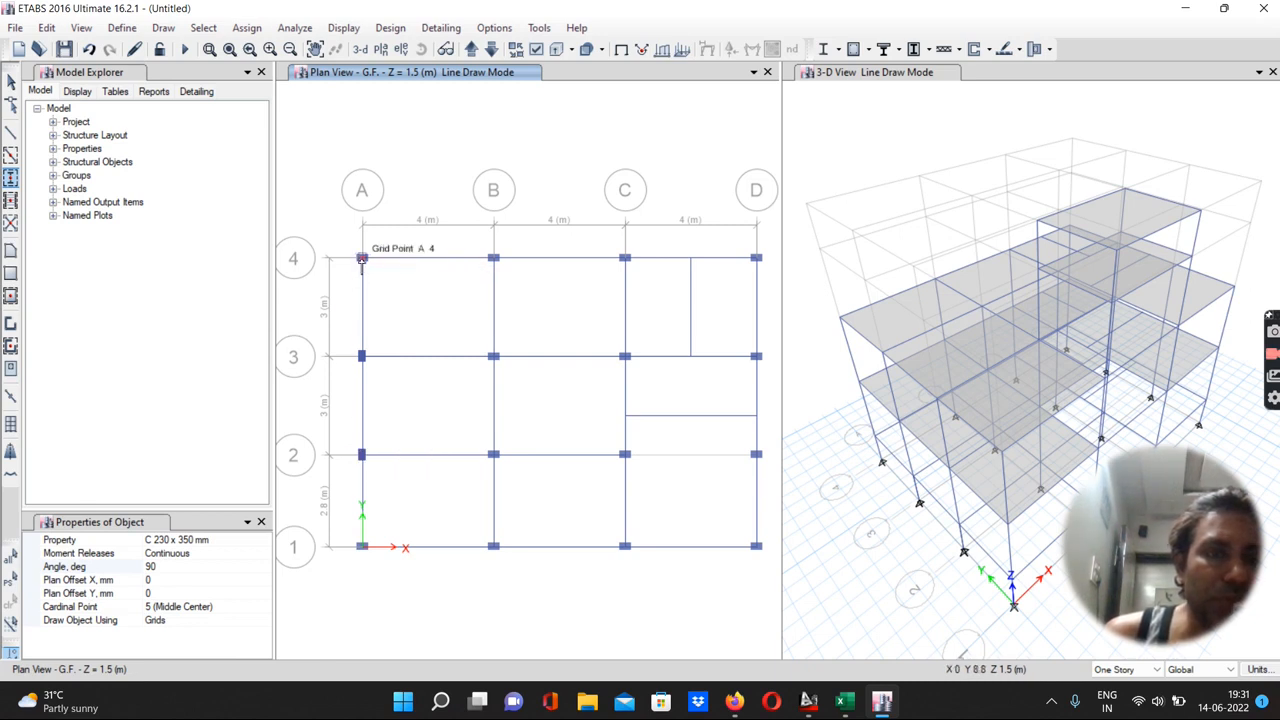
click(362, 259)
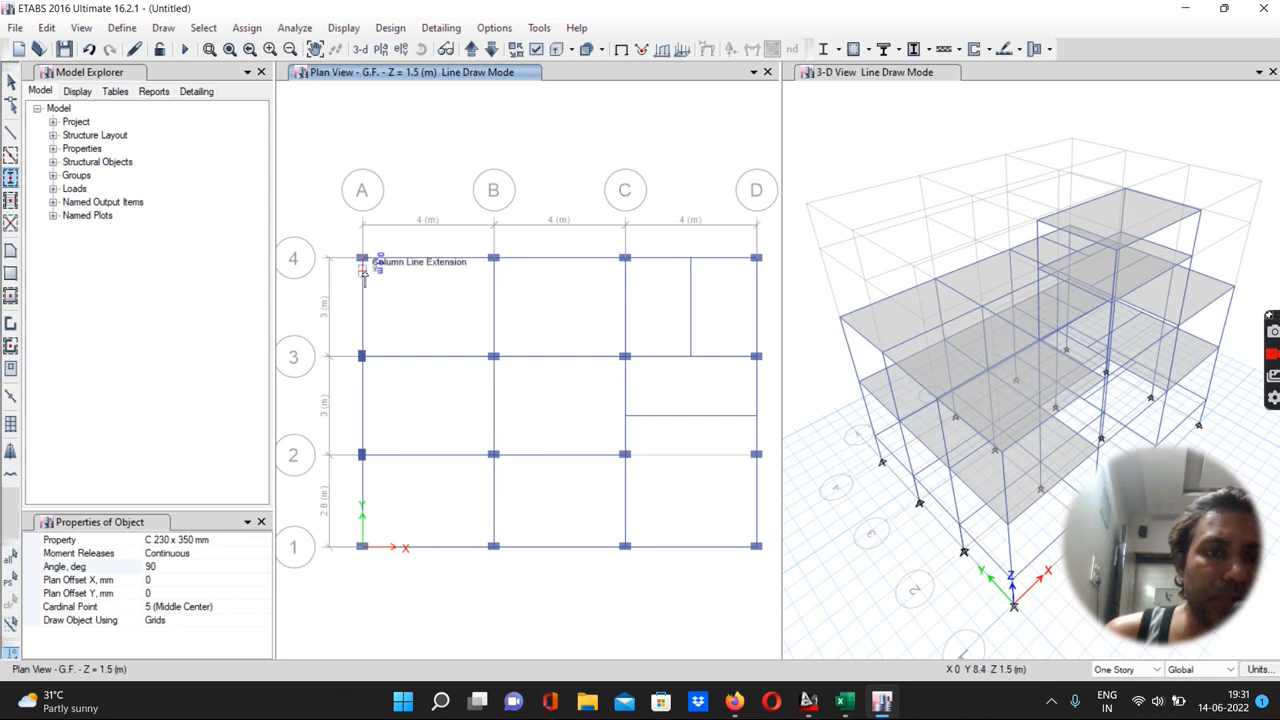
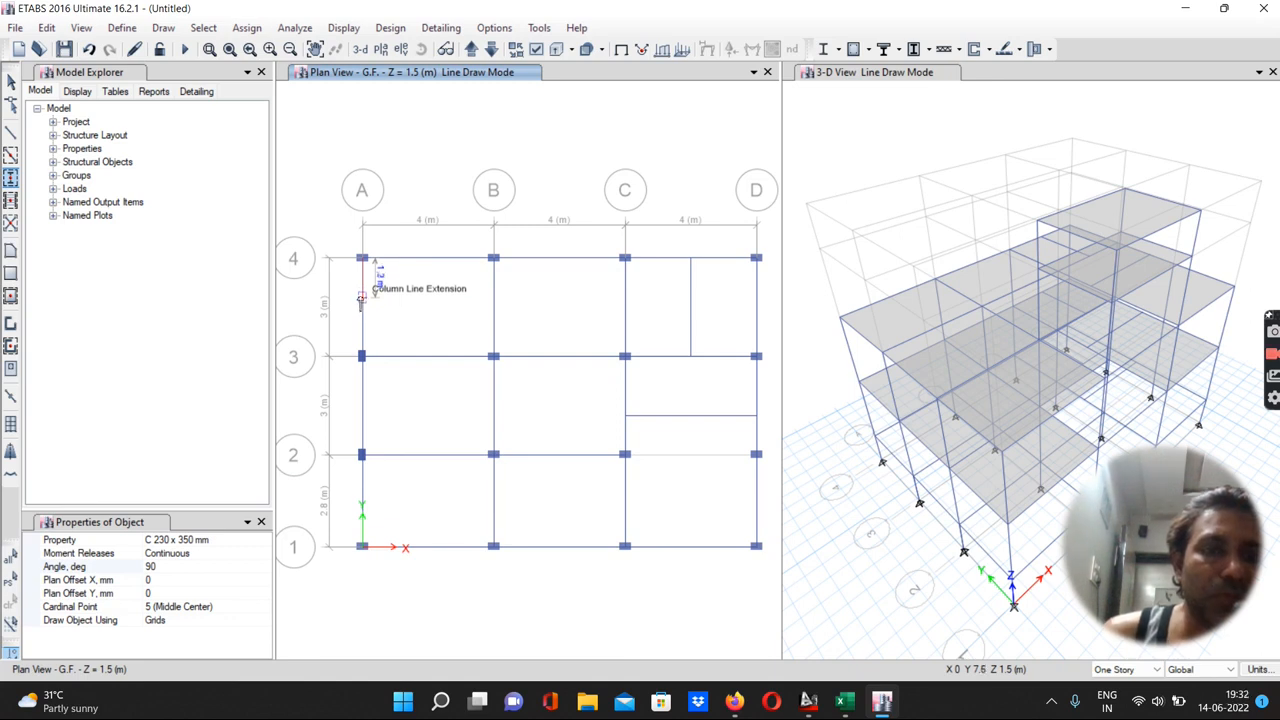
Delete the columns at grid points A-4 and A-1 on the G.F. story
click(10, 81)
drag(344, 254, 391, 279)
key(Delete)
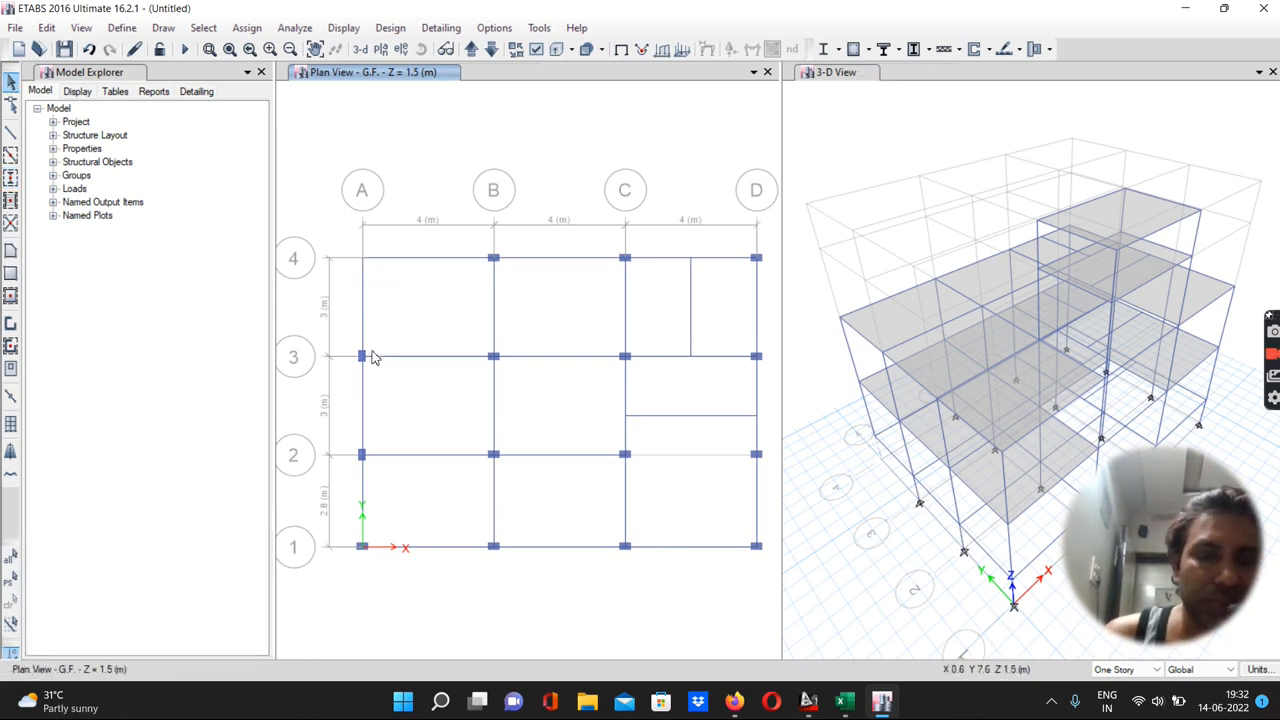
drag(352, 541, 378, 562)
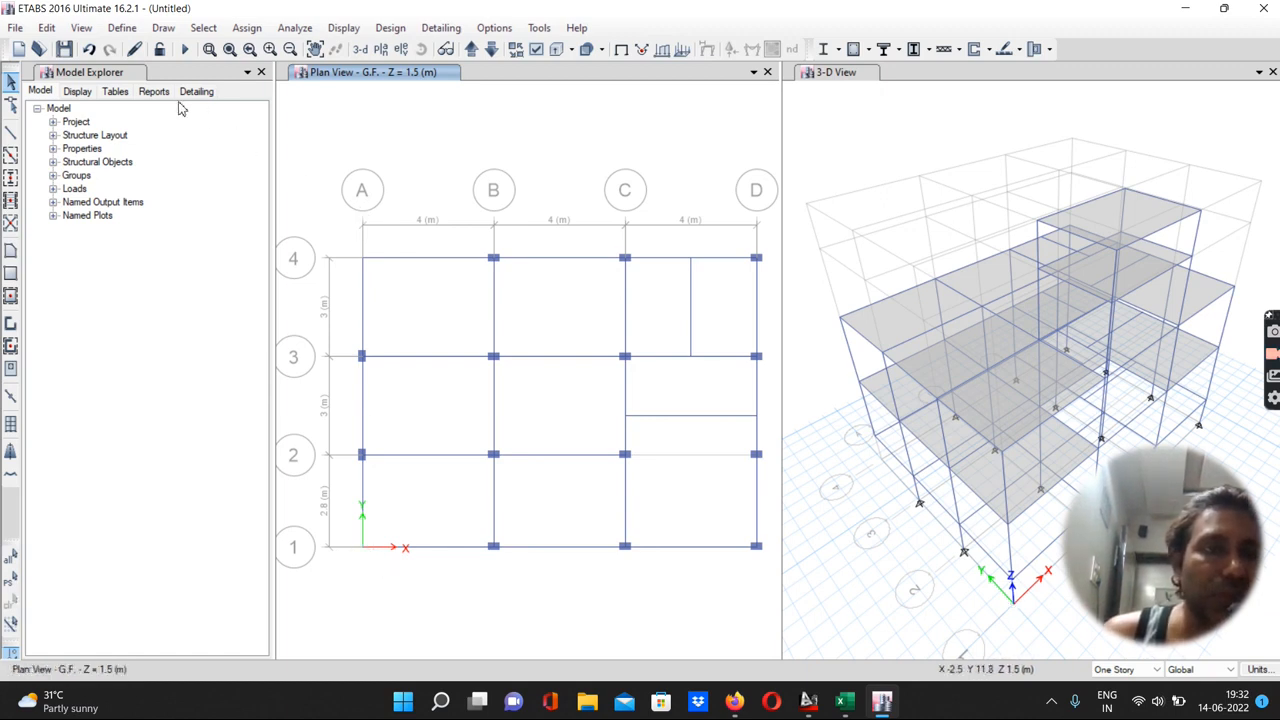
Quick-draw C 230 x 350 mm columns at 0° angle with a 60 mm X plan offset at grid points A-4 and A-1
click(11, 179)
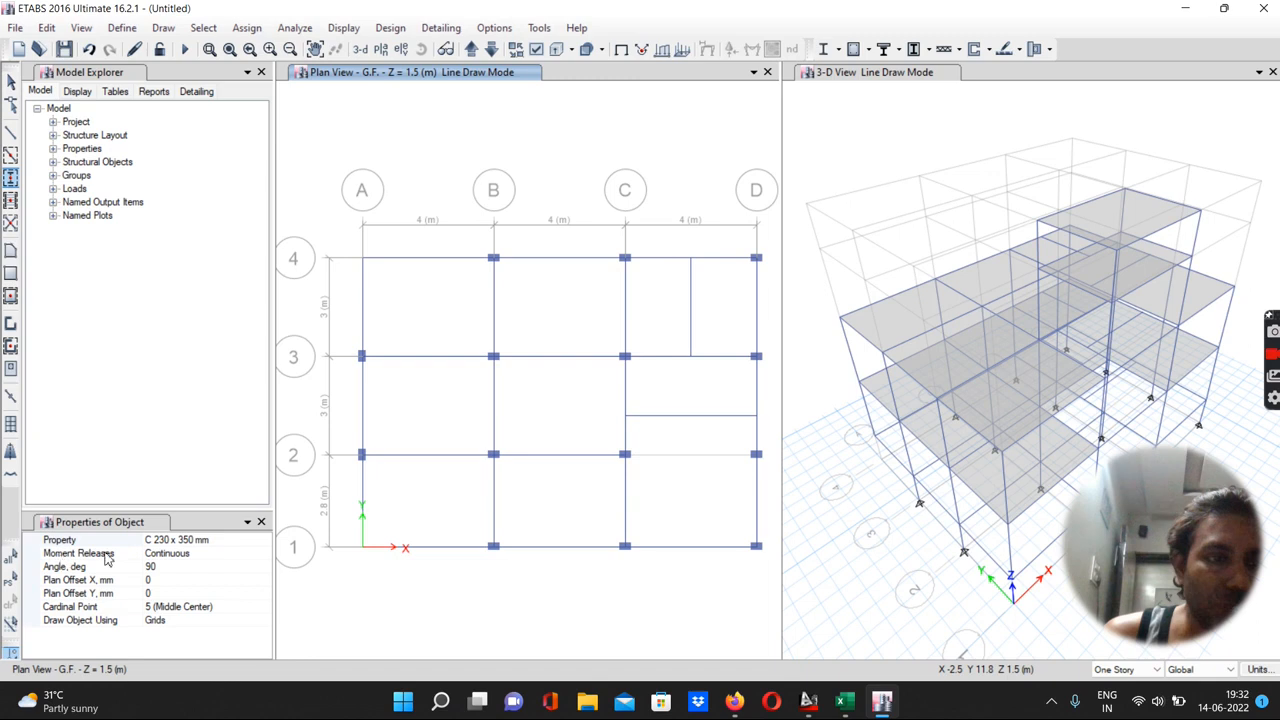
click(159, 567)
double_click(159, 567)
text(0)
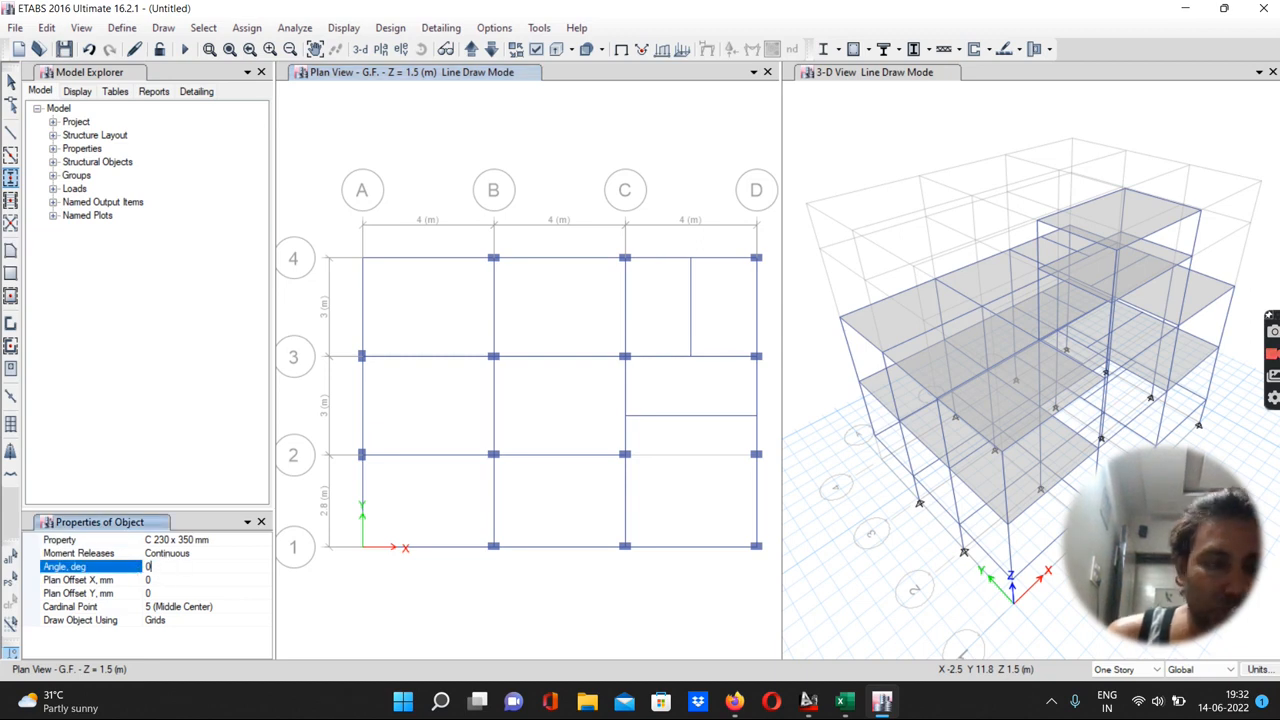
click(159, 580)
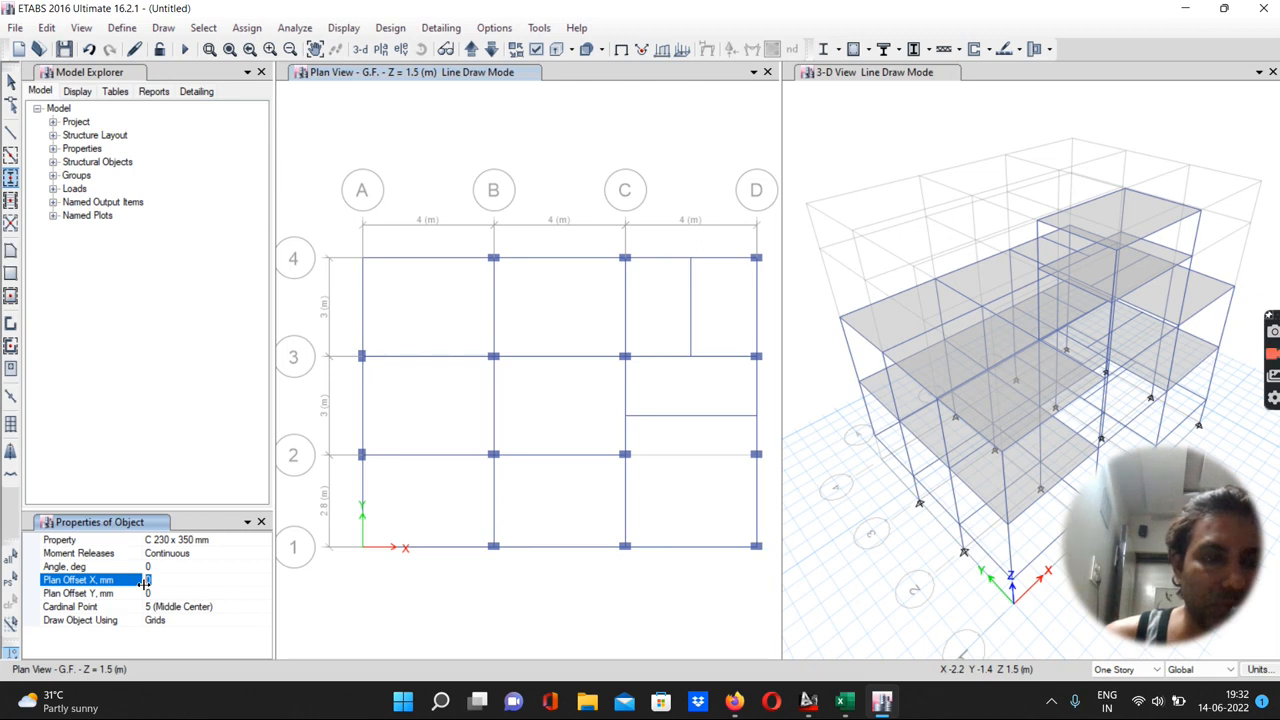
text(=175-)
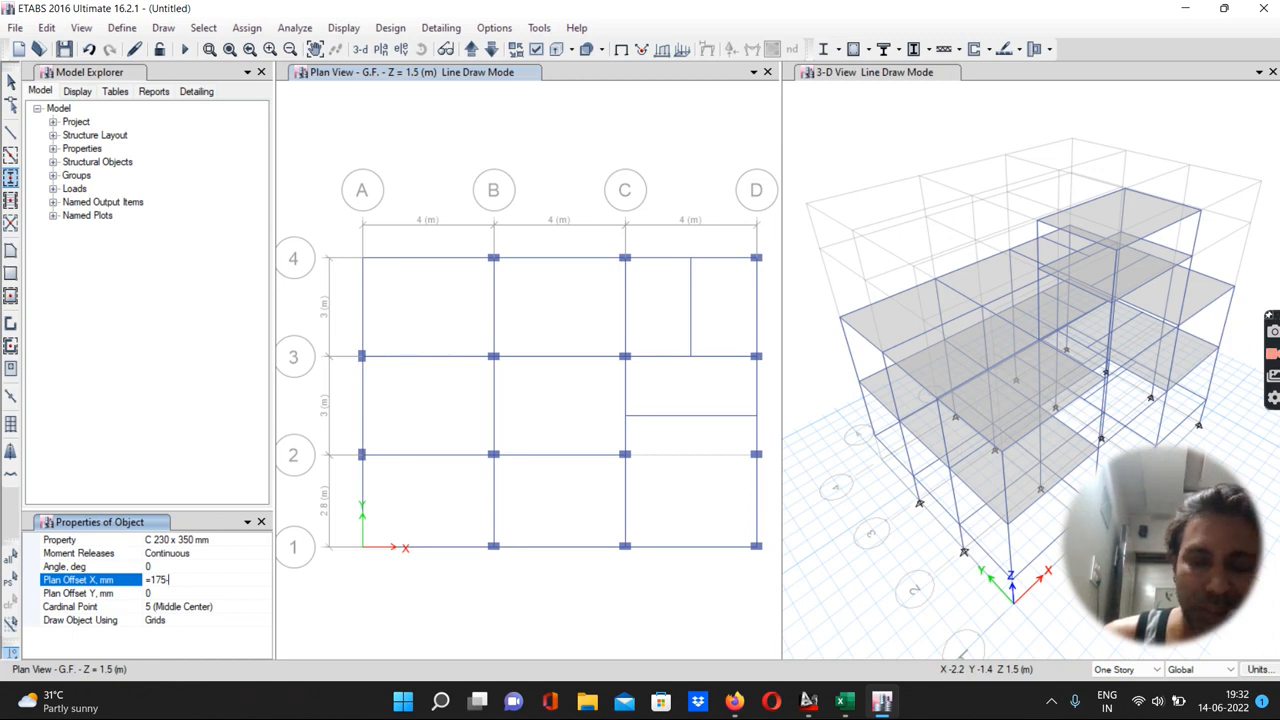
text(115)
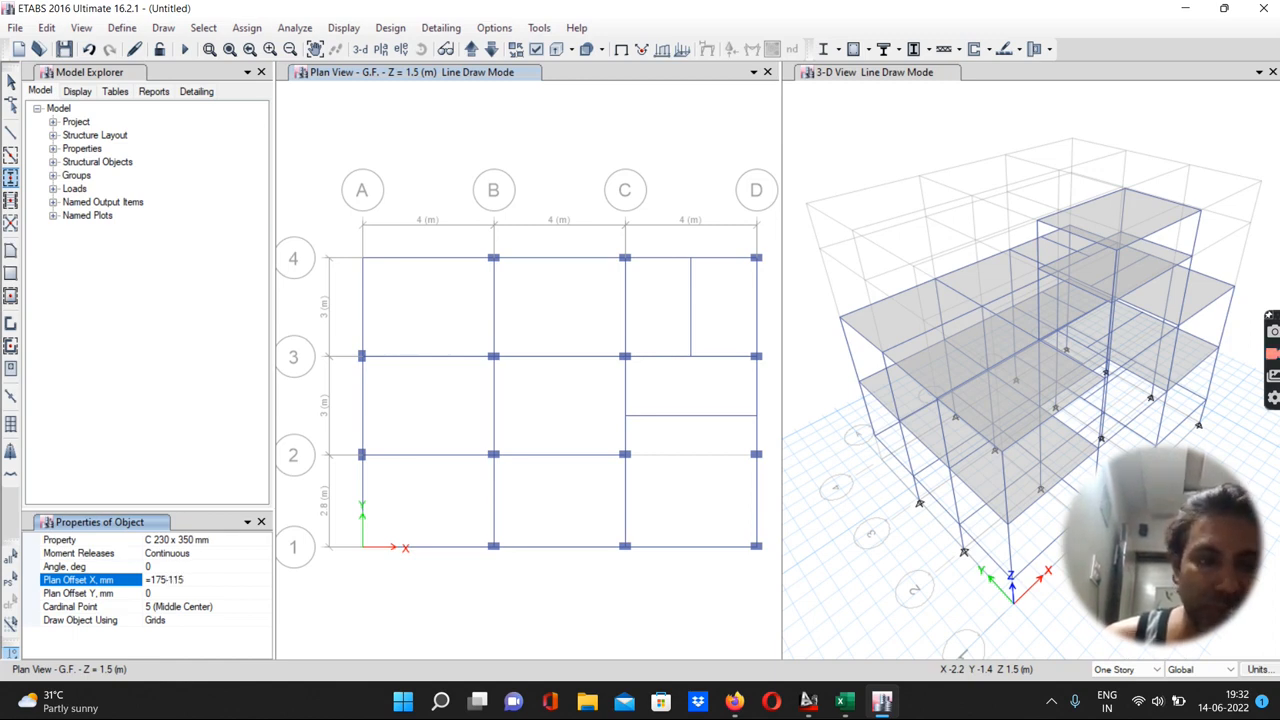
key(Return)
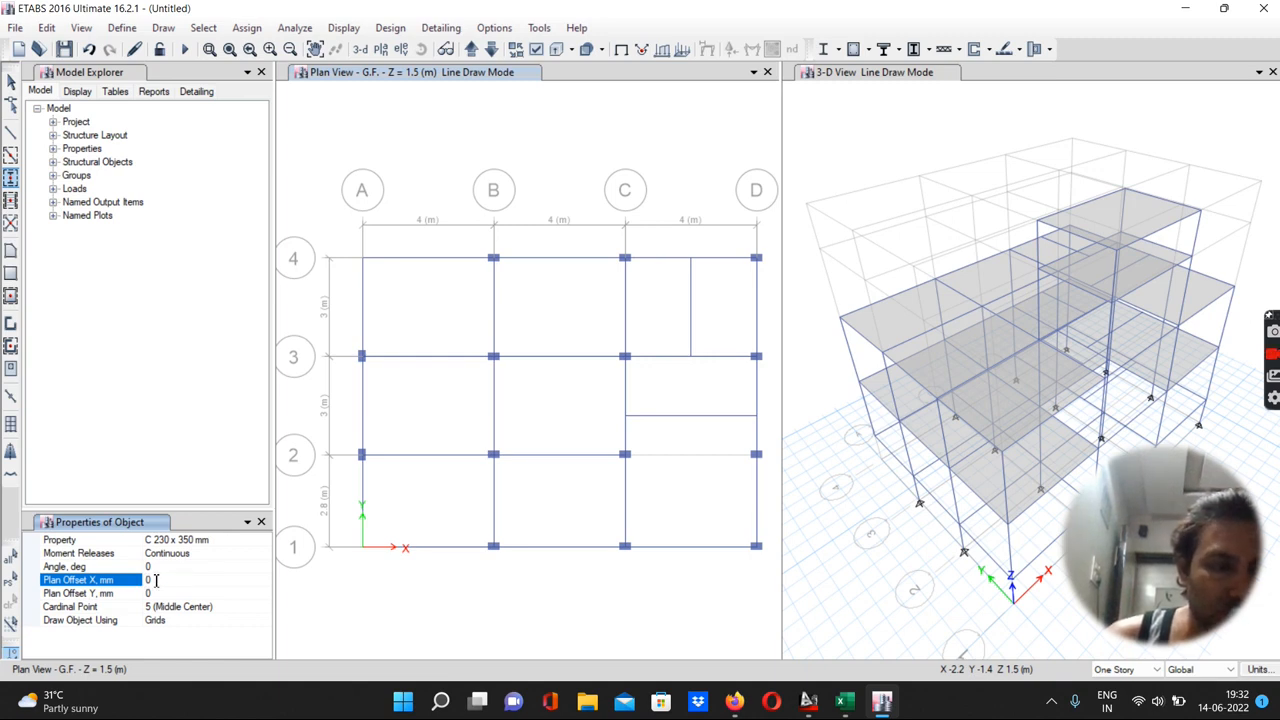
click(156, 580)
text(60)
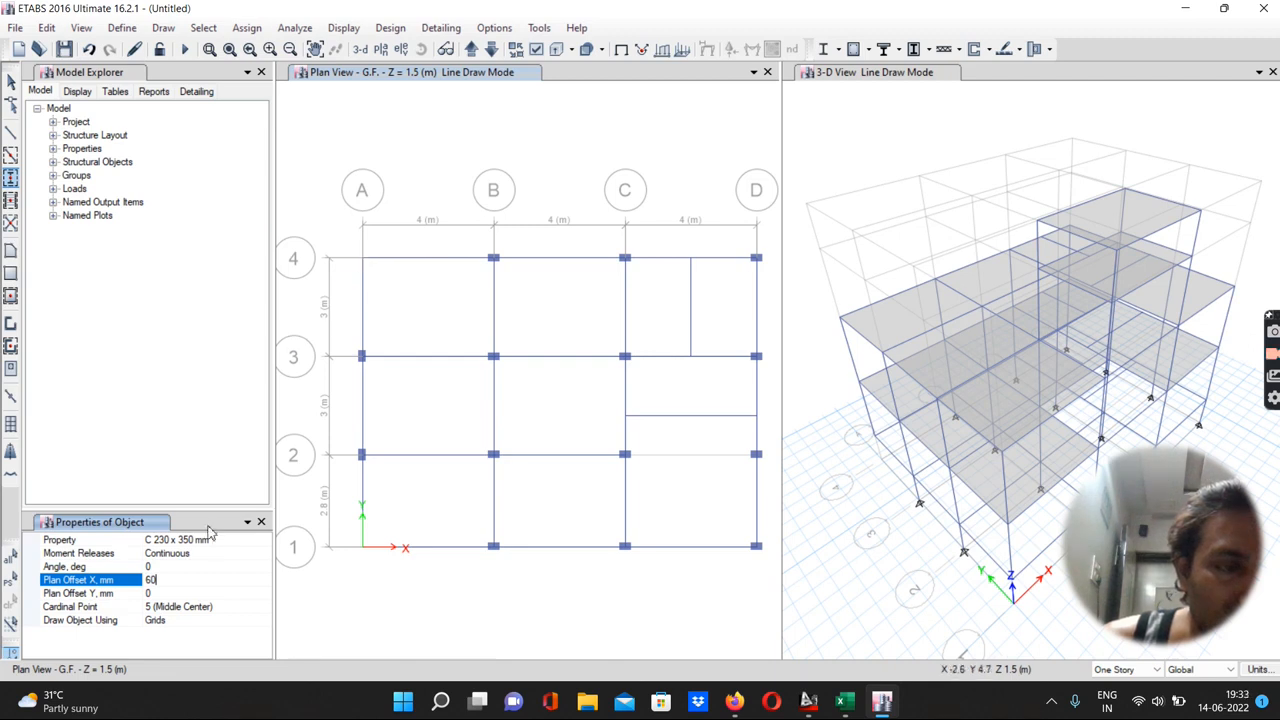
click(226, 567)
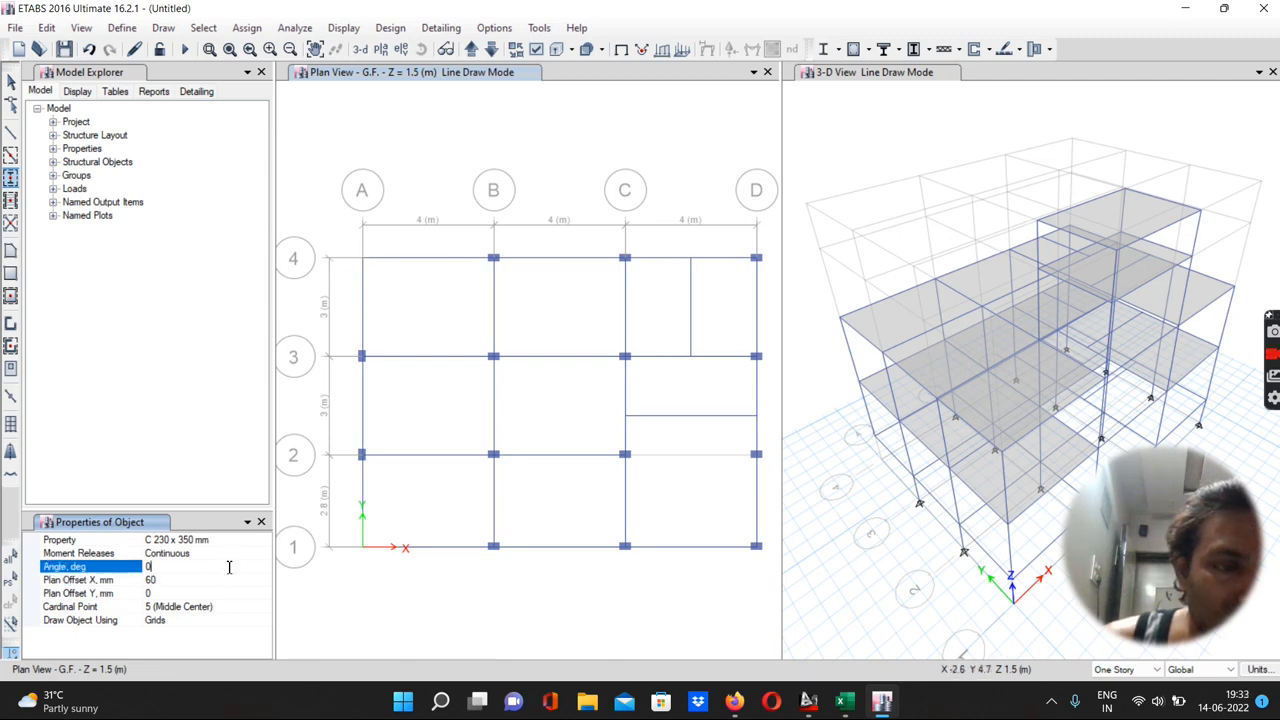
click(363, 259)
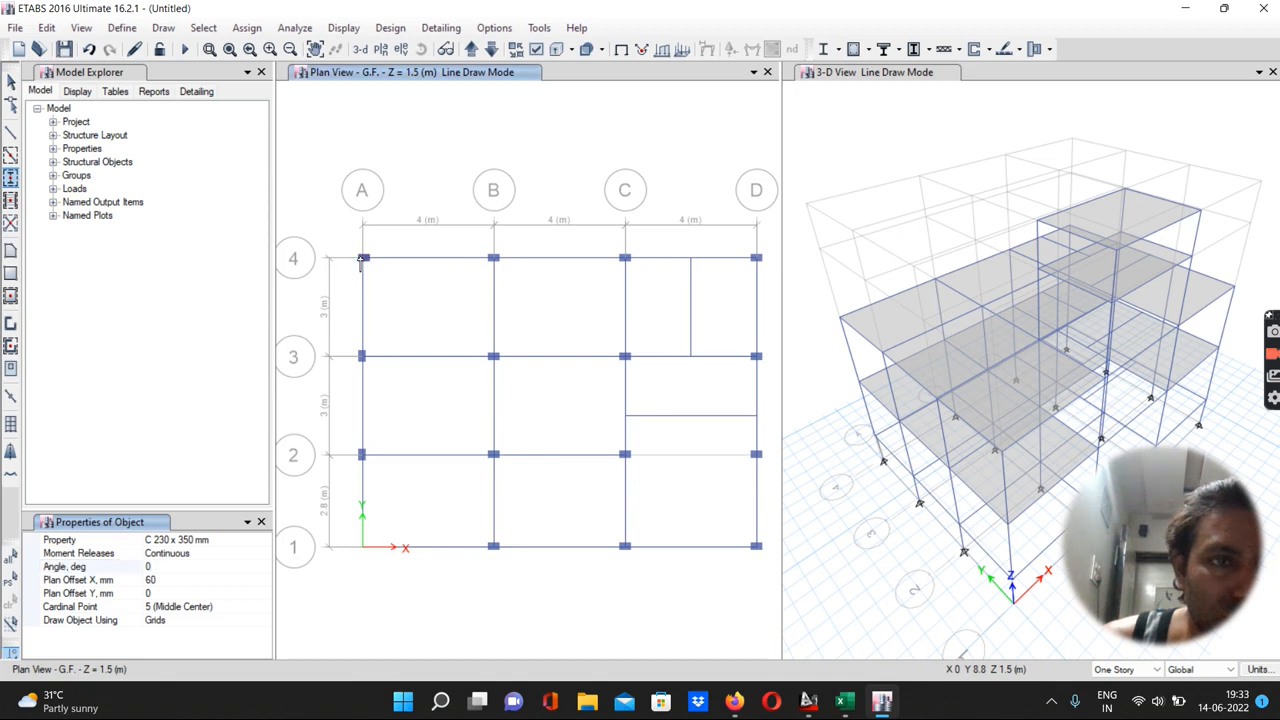
click(363, 548)
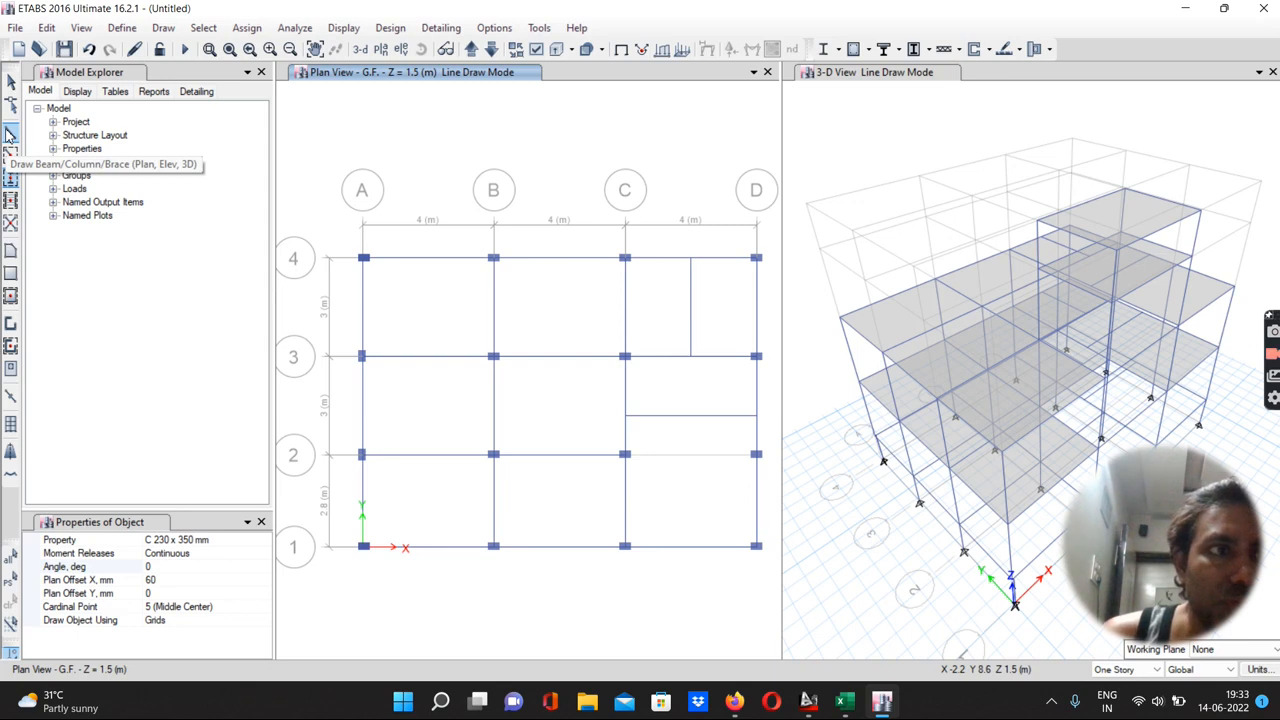
Delete the columns at grid points D-4 and D-1
click(10, 80)
drag(733, 256, 773, 278)
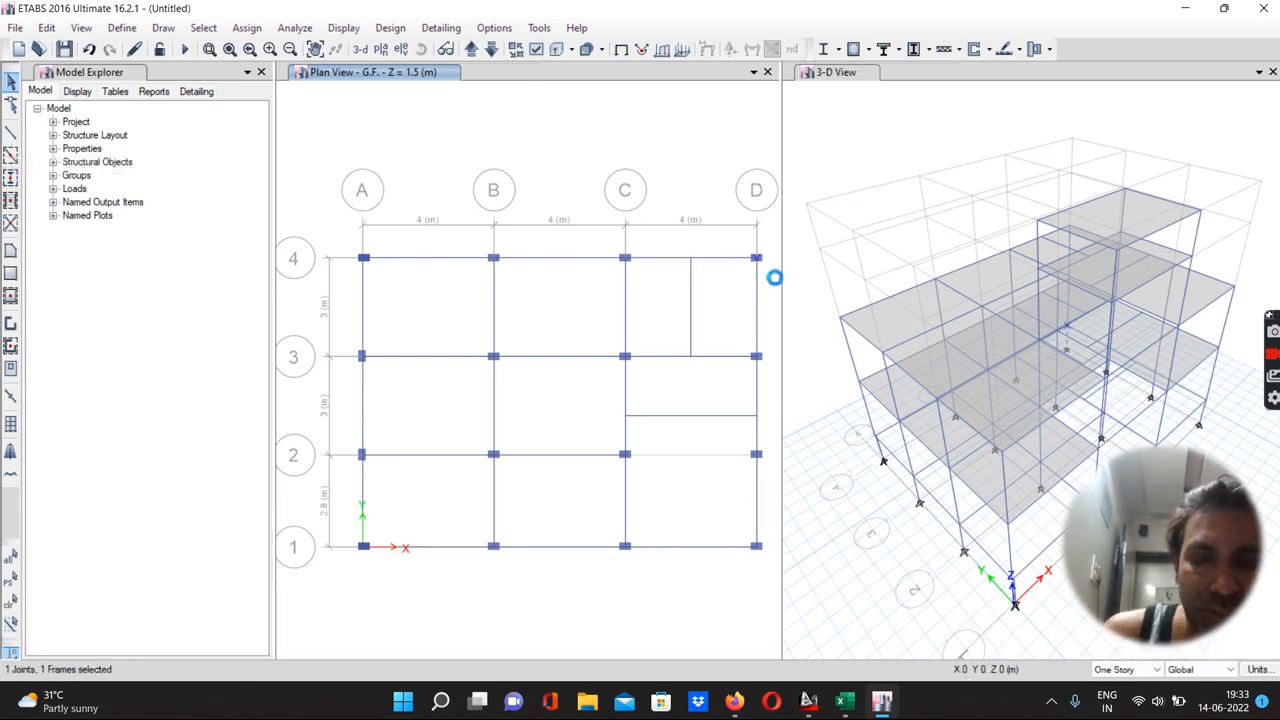
key(Delete)
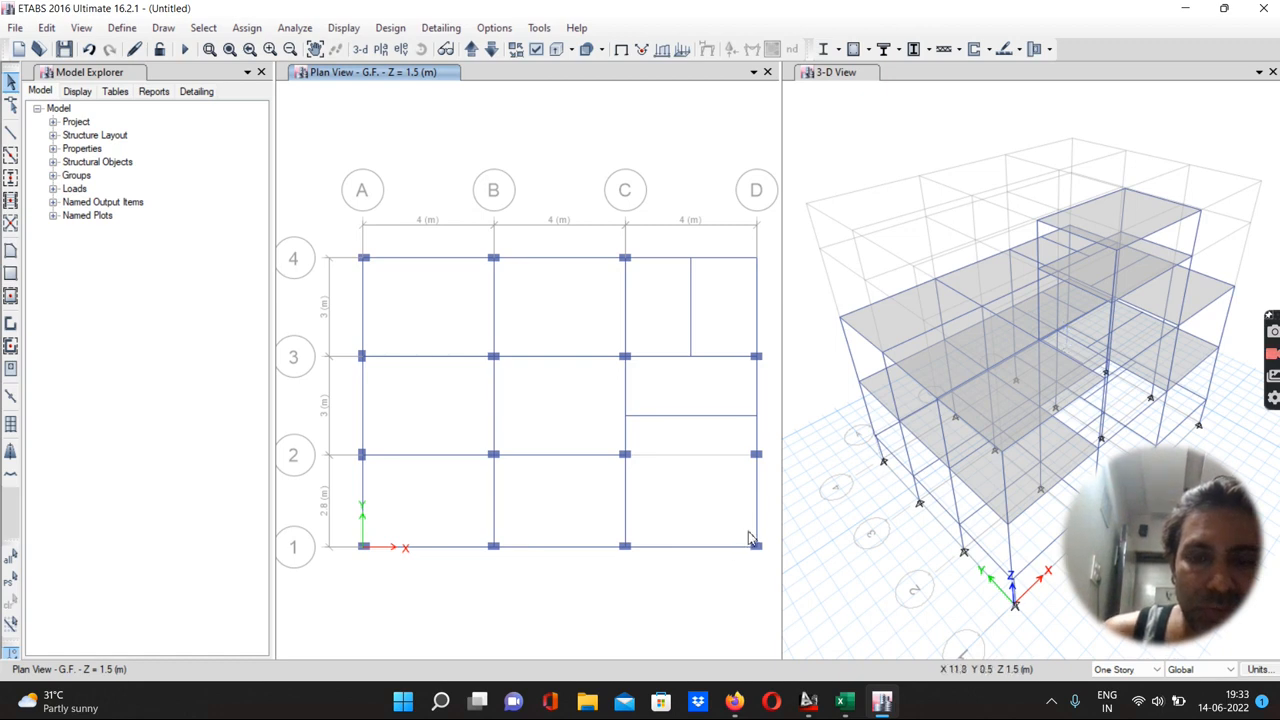
drag(748, 537, 764, 559)
key(Delete)
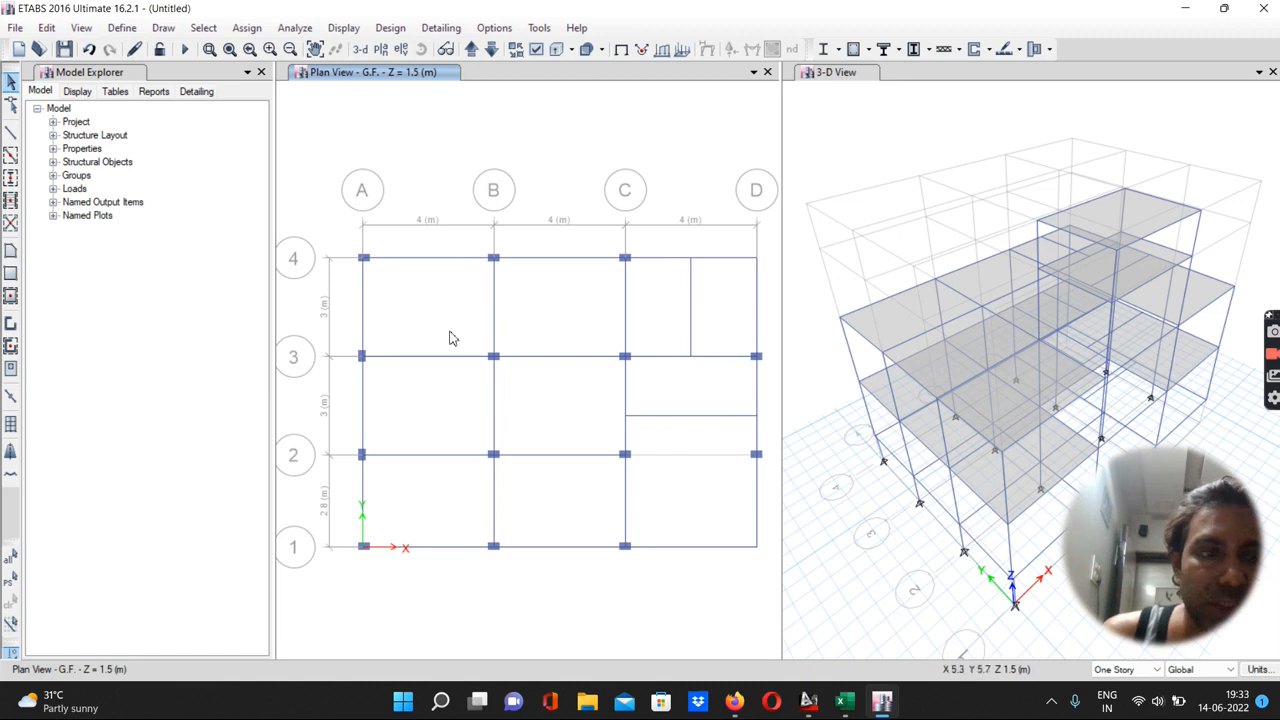
Quick-draw columns with a -60 mm X plan offset at grid points D-4 and D-1
click(11, 178)
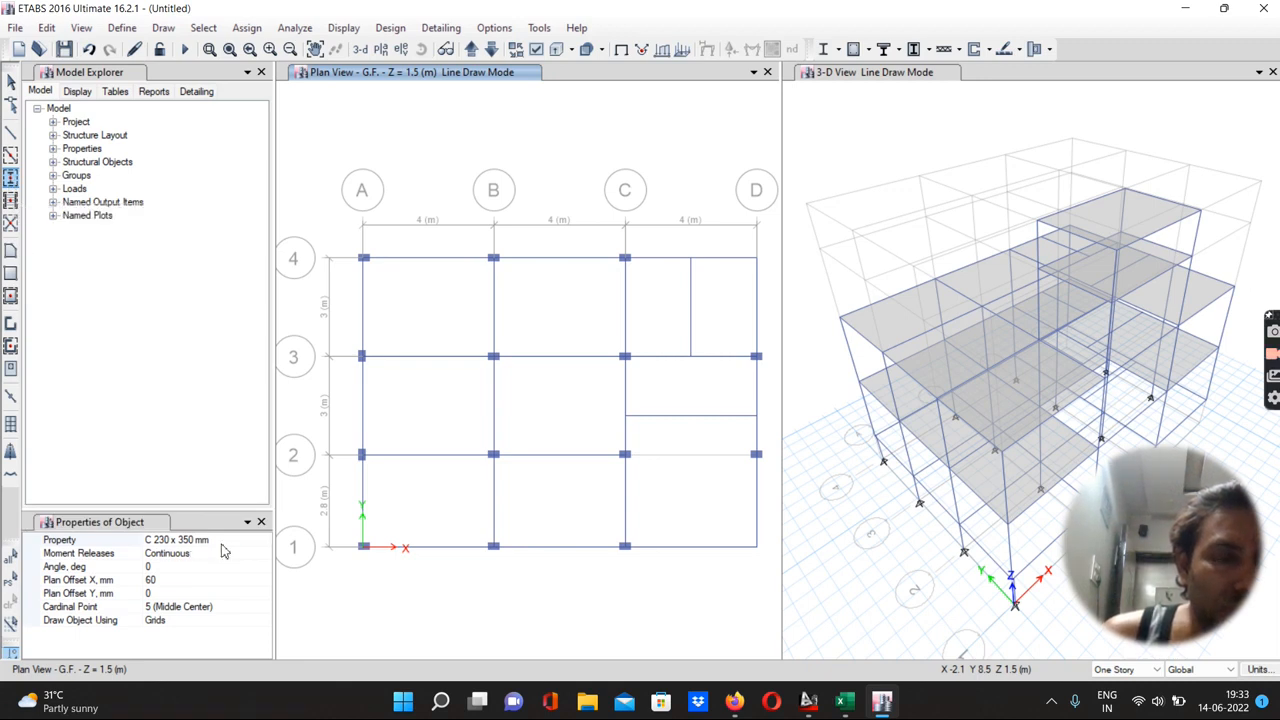
click(151, 580)
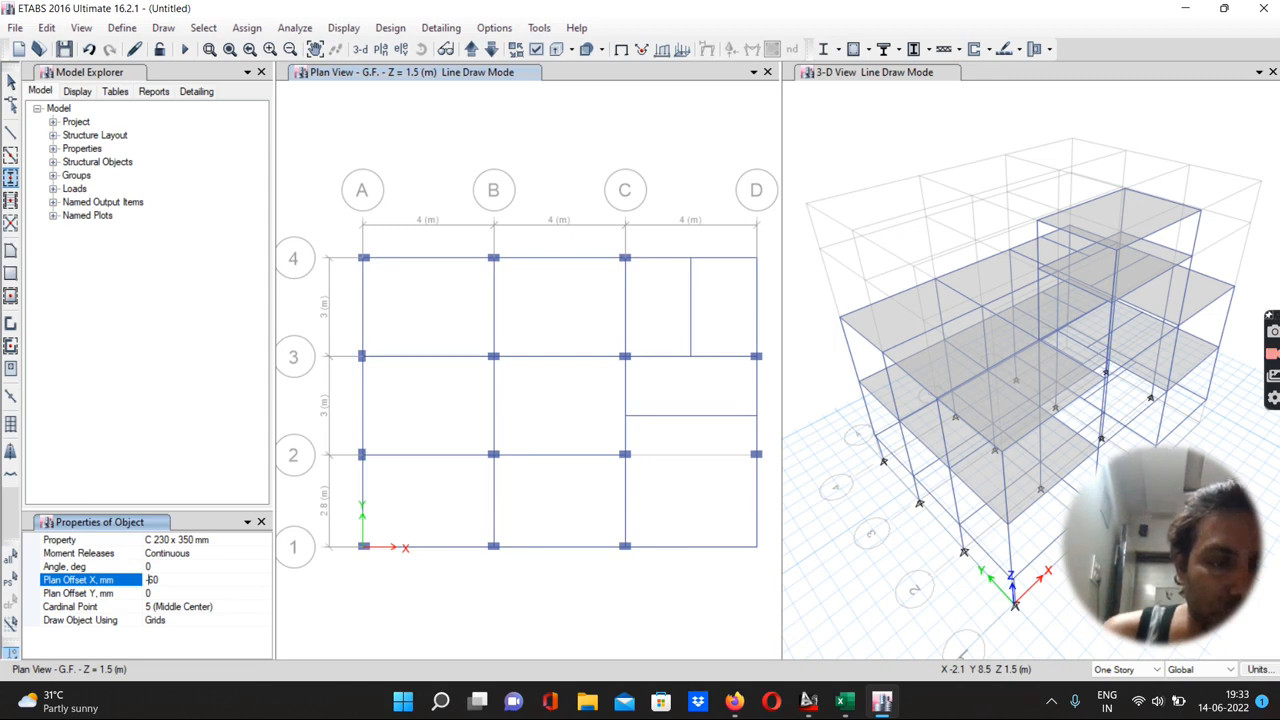
click(753, 259)
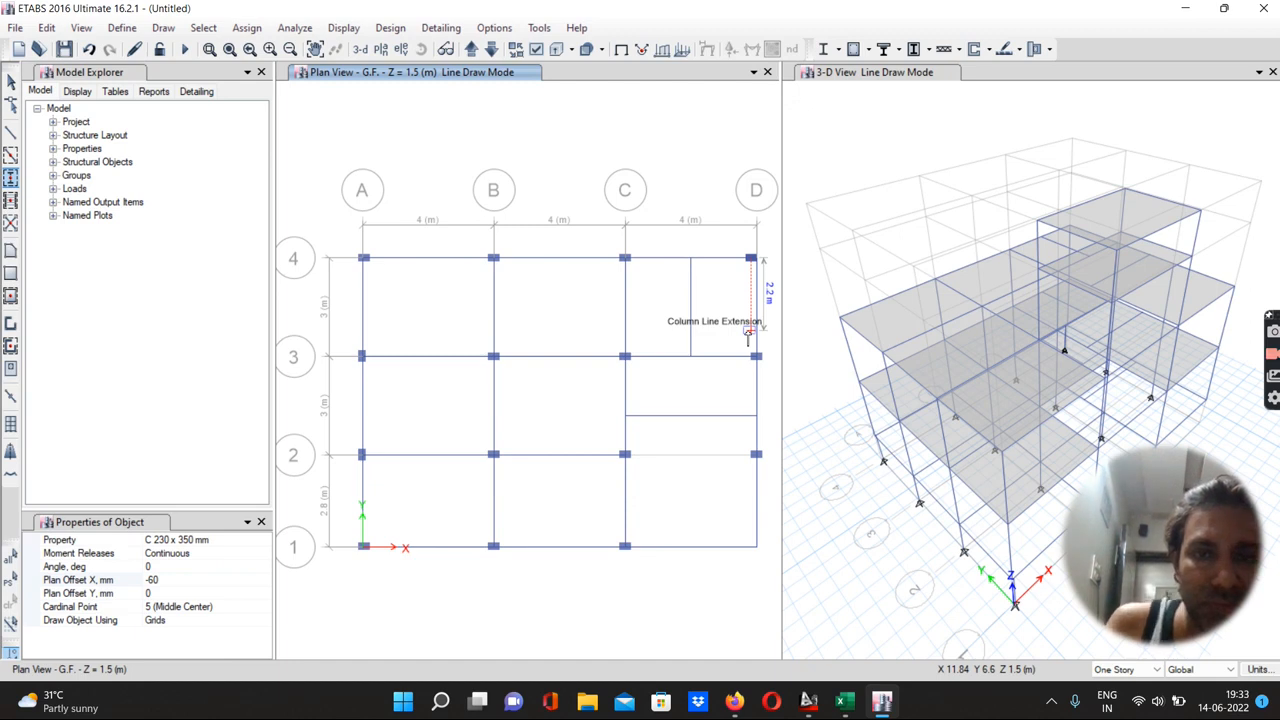
click(756, 548)
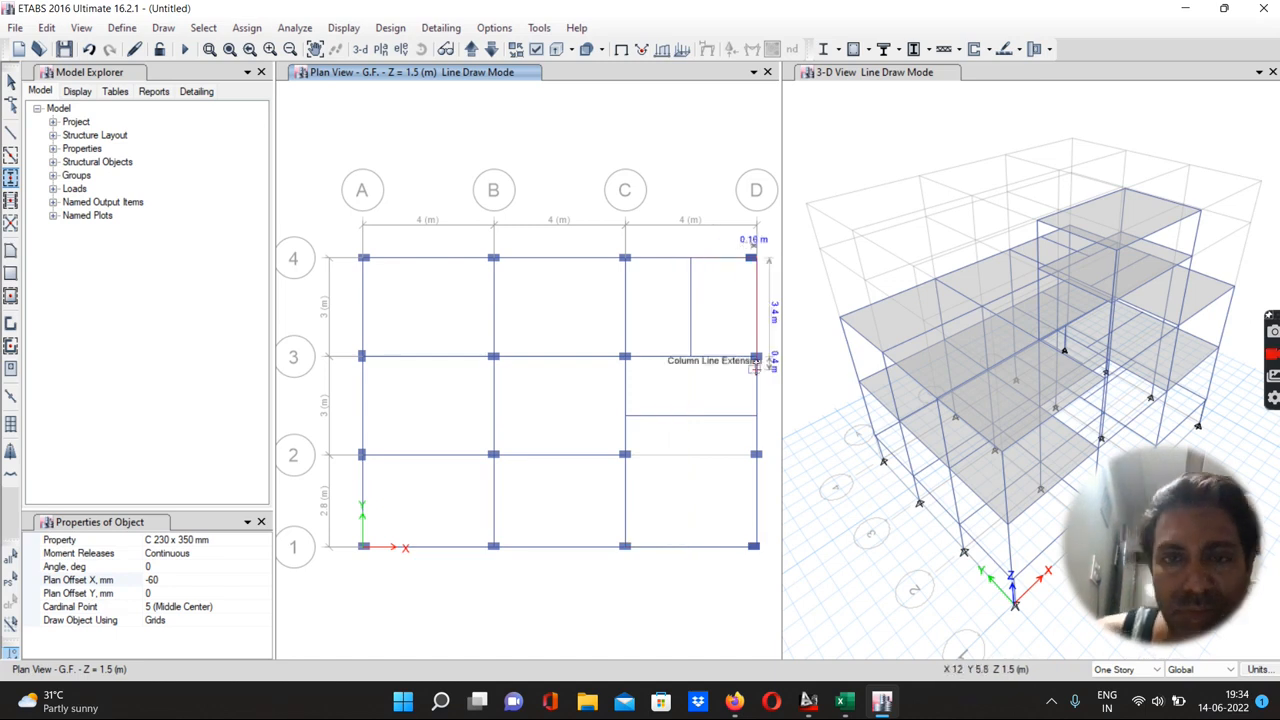
key(Escape)
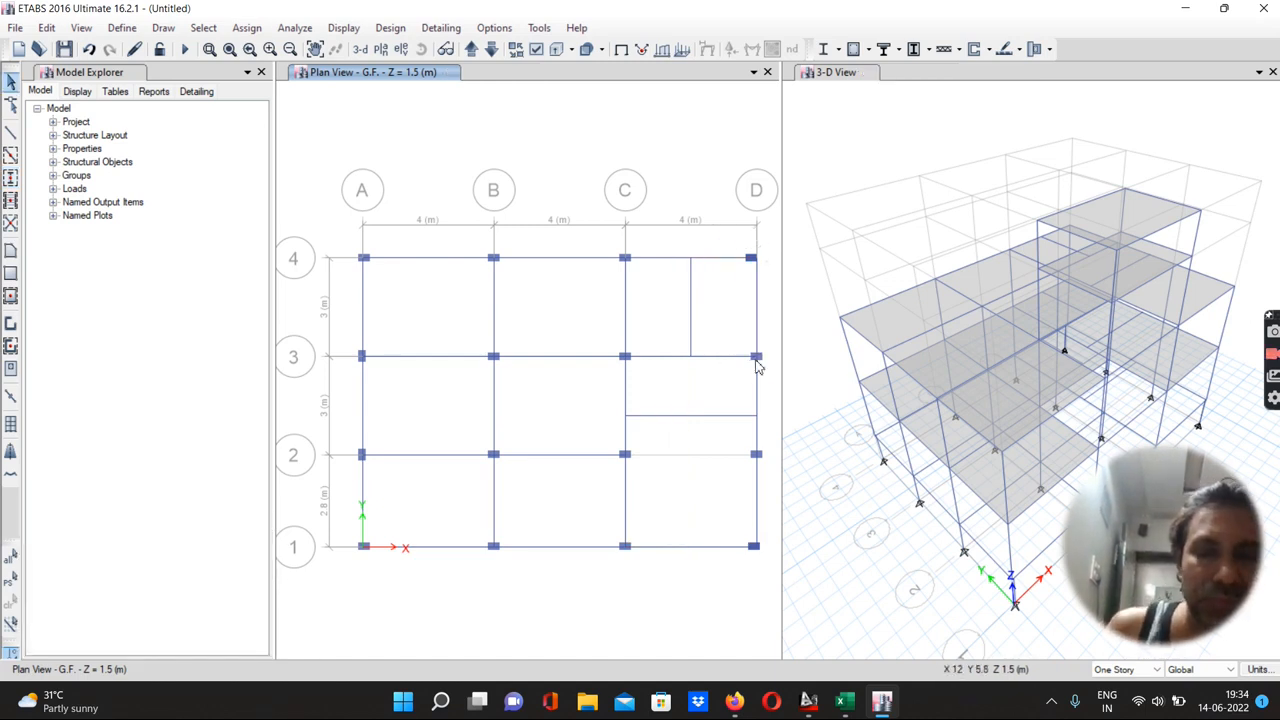
Delete the column at grid point D-4 and quick-draw it again with the -60 mm X offset
click(749, 259)
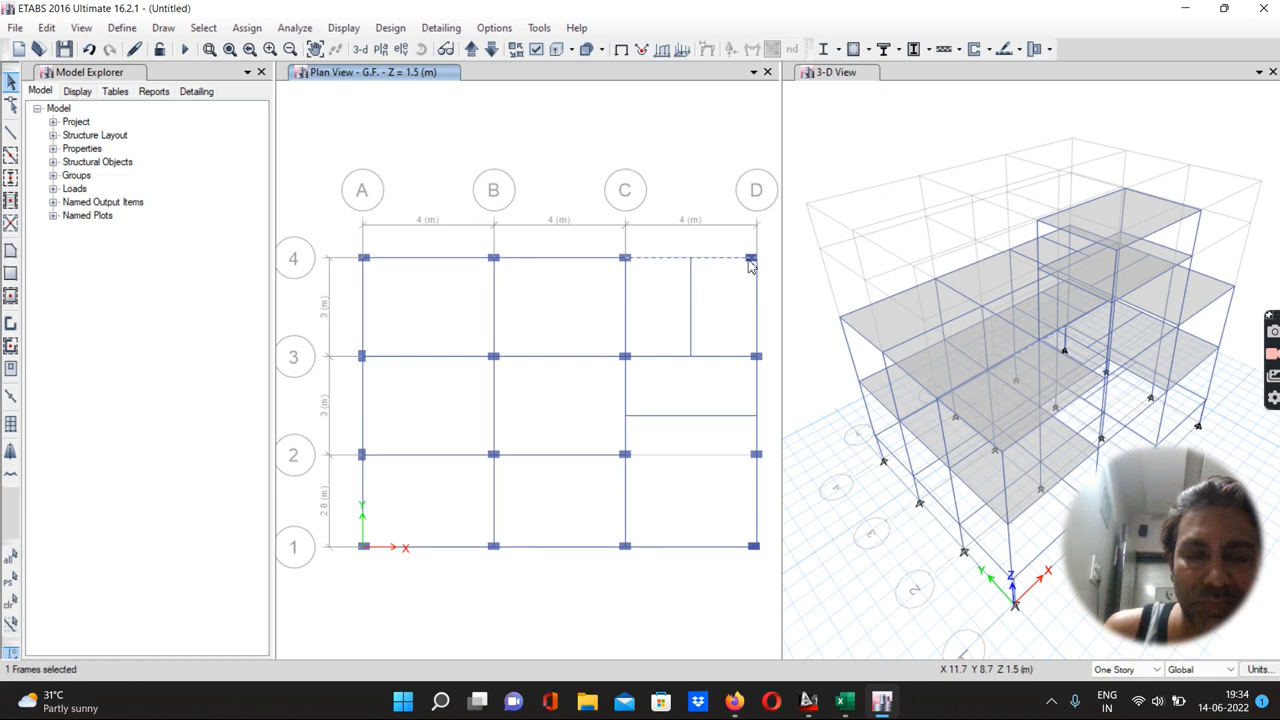
click(749, 261)
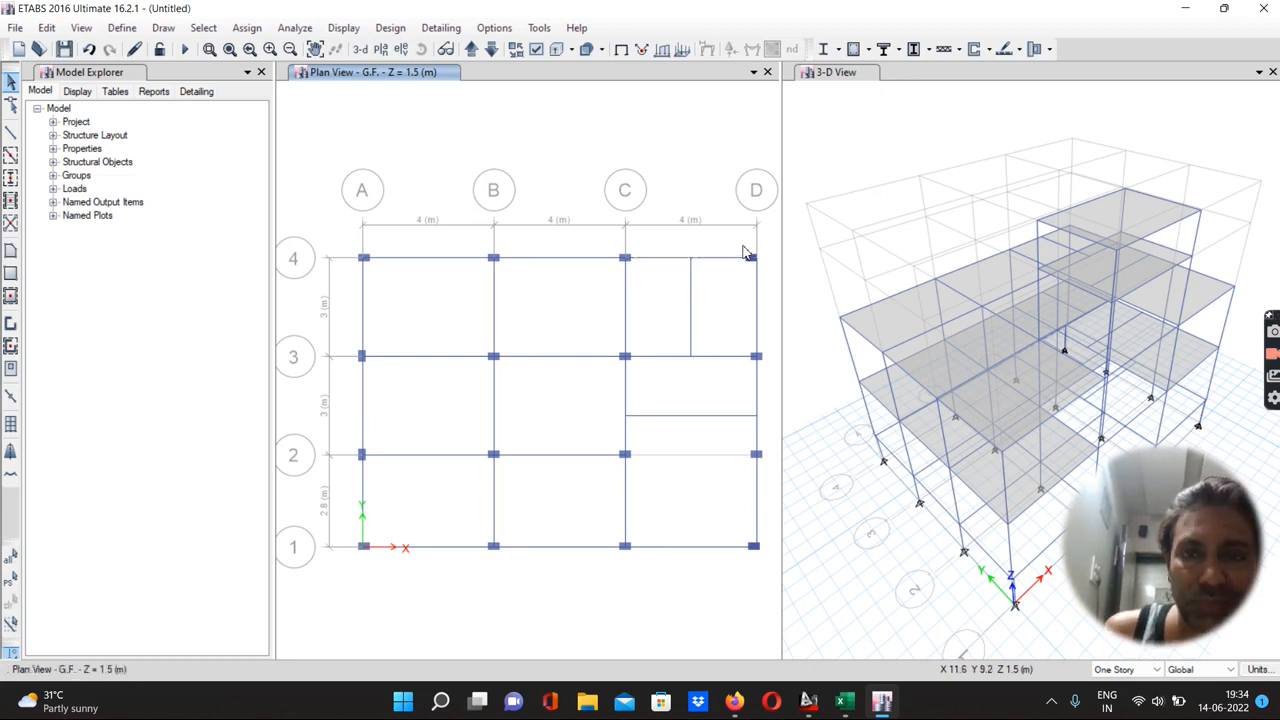
drag(759, 268, 765, 272)
key(Delete)
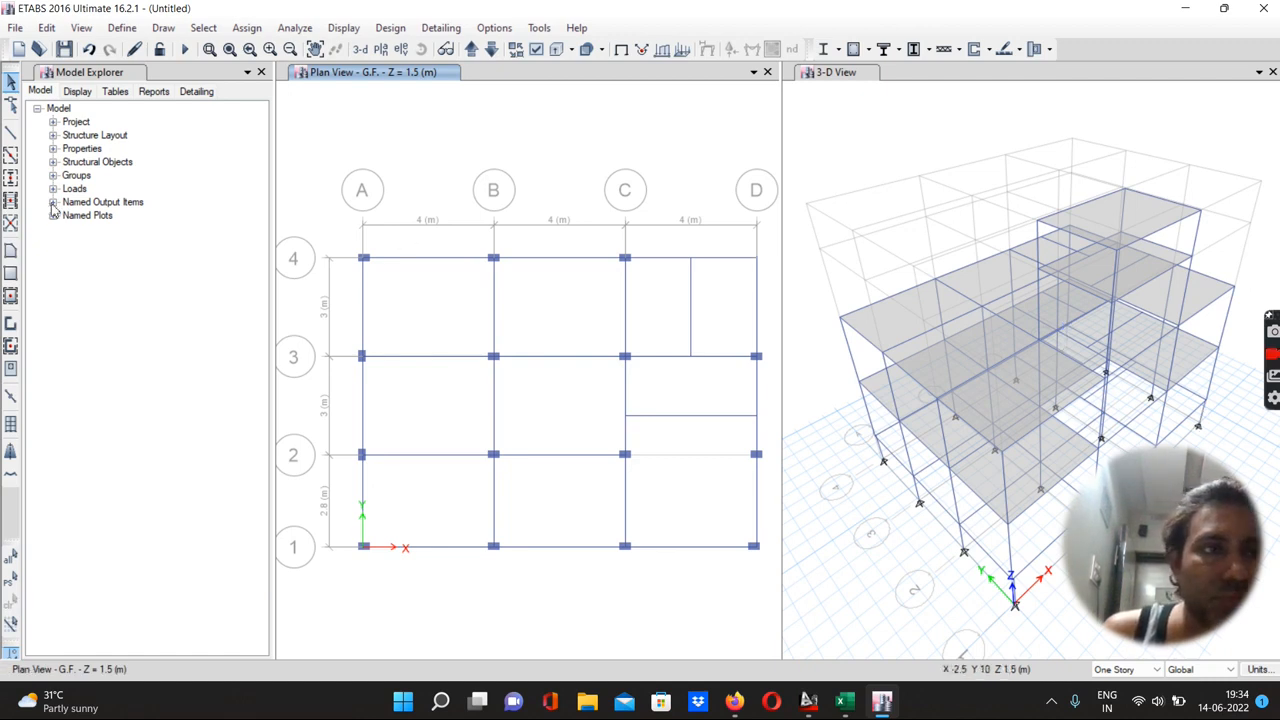
click(12, 180)
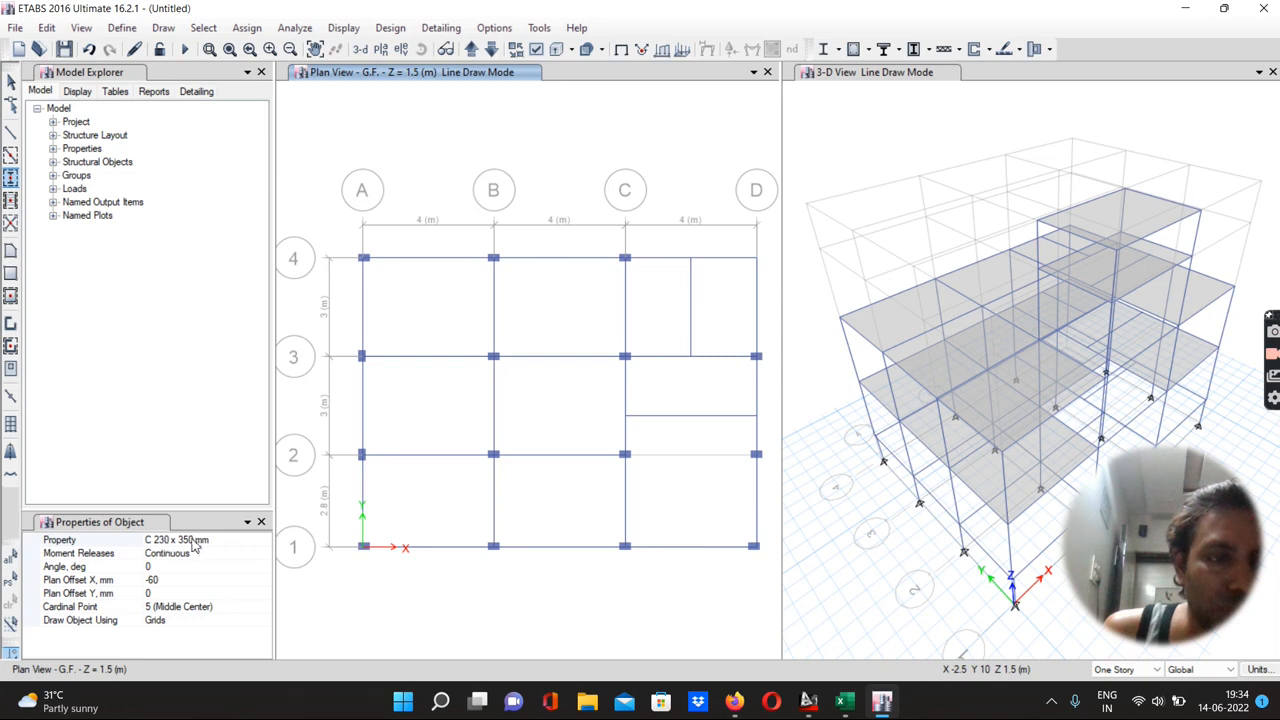
click(755, 260)
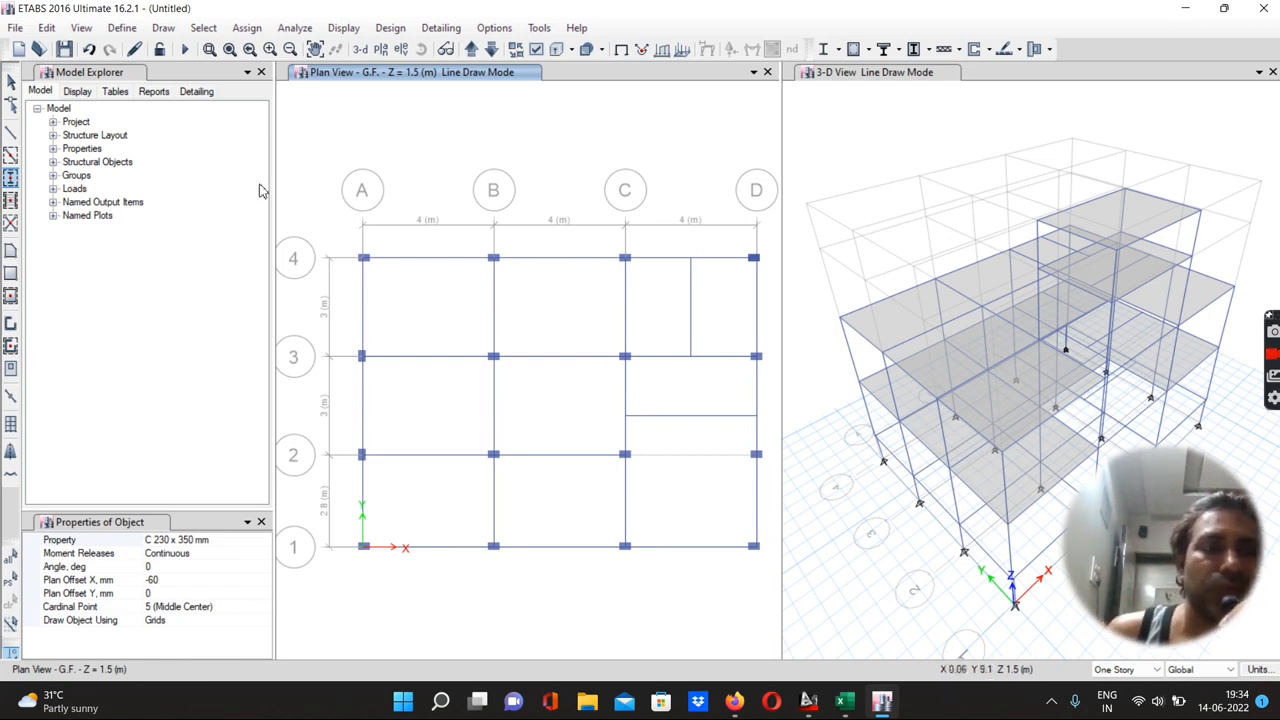
Delete the columns at grid points C-3 and D-3
click(10, 82)
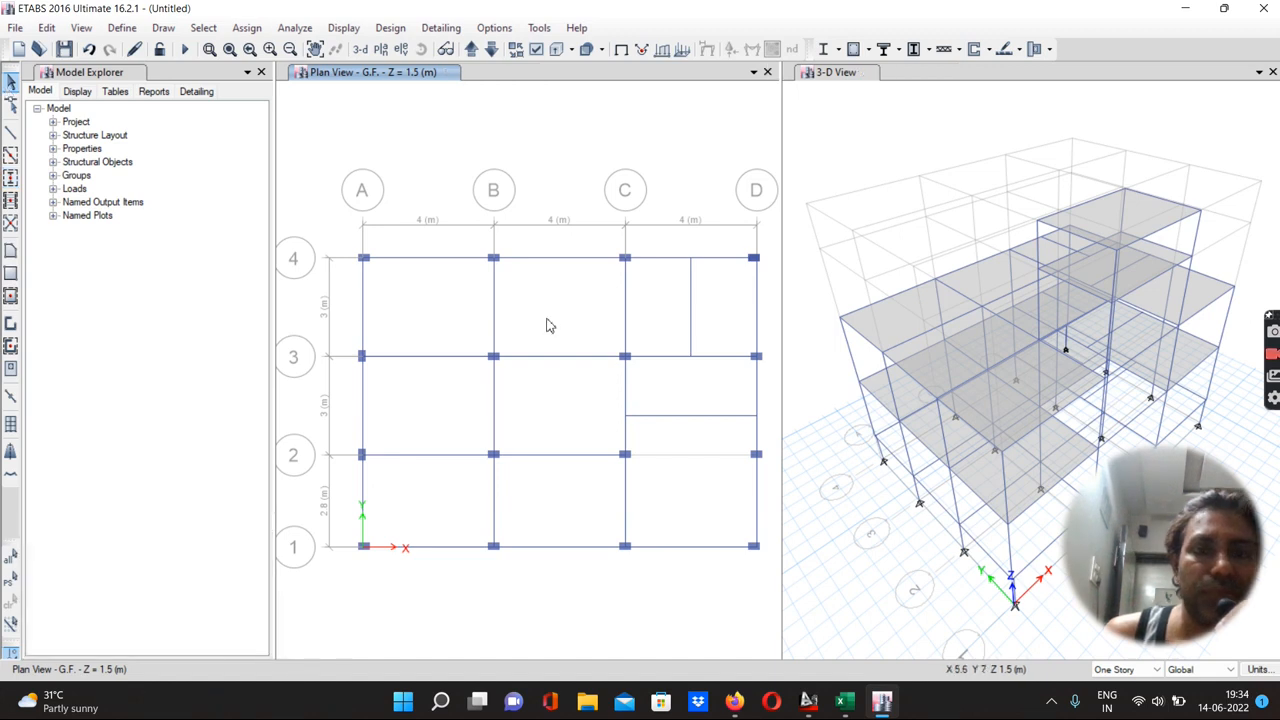
drag(607, 350, 644, 371)
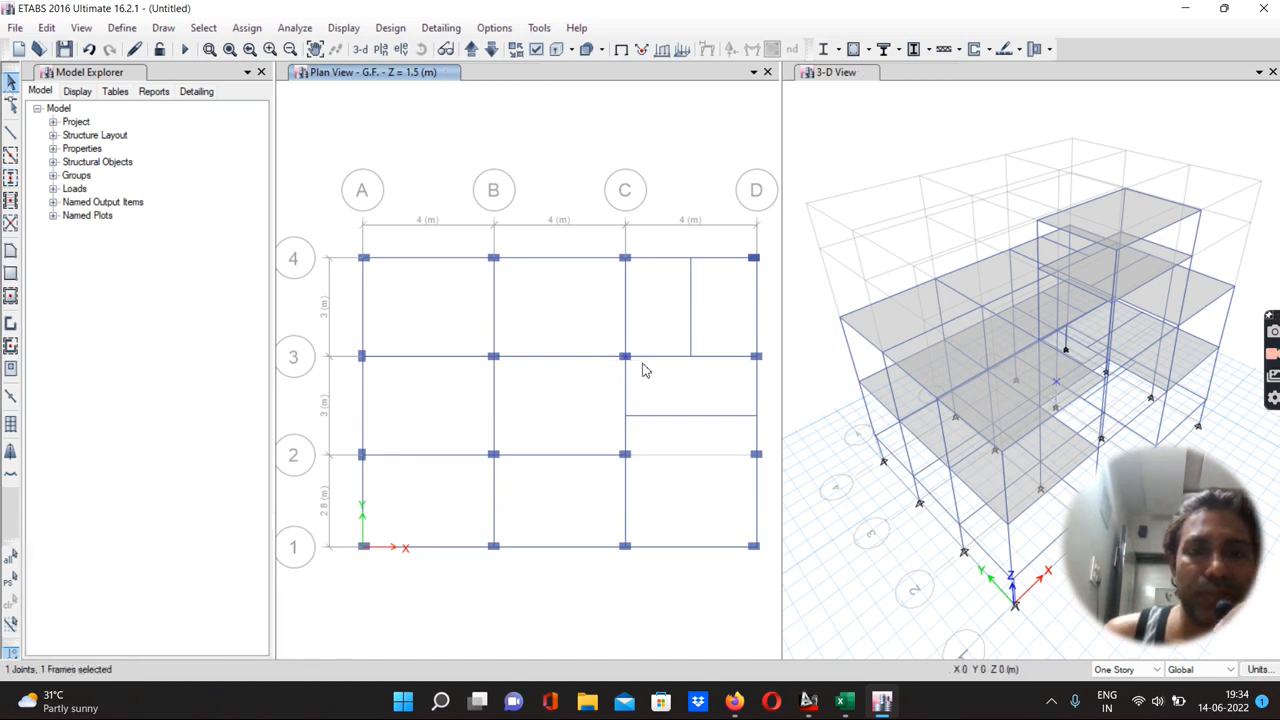
key(Delete)
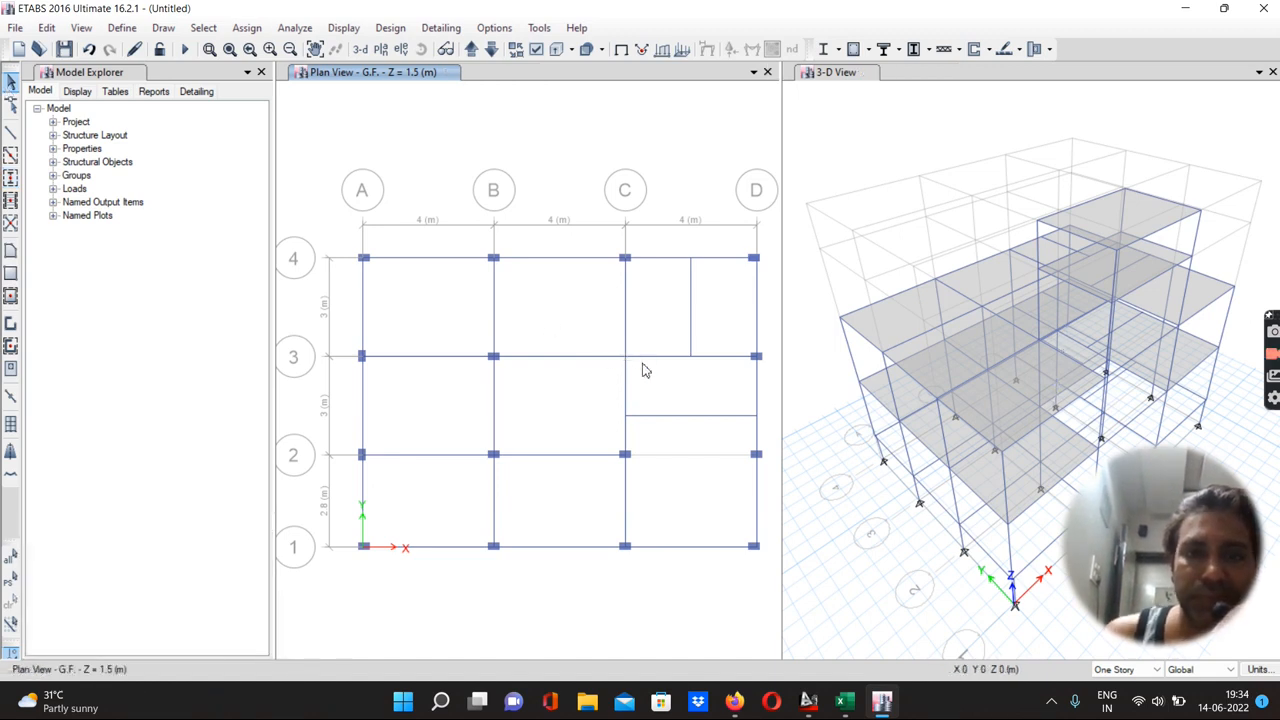
drag(741, 347, 765, 381)
key(Delete)
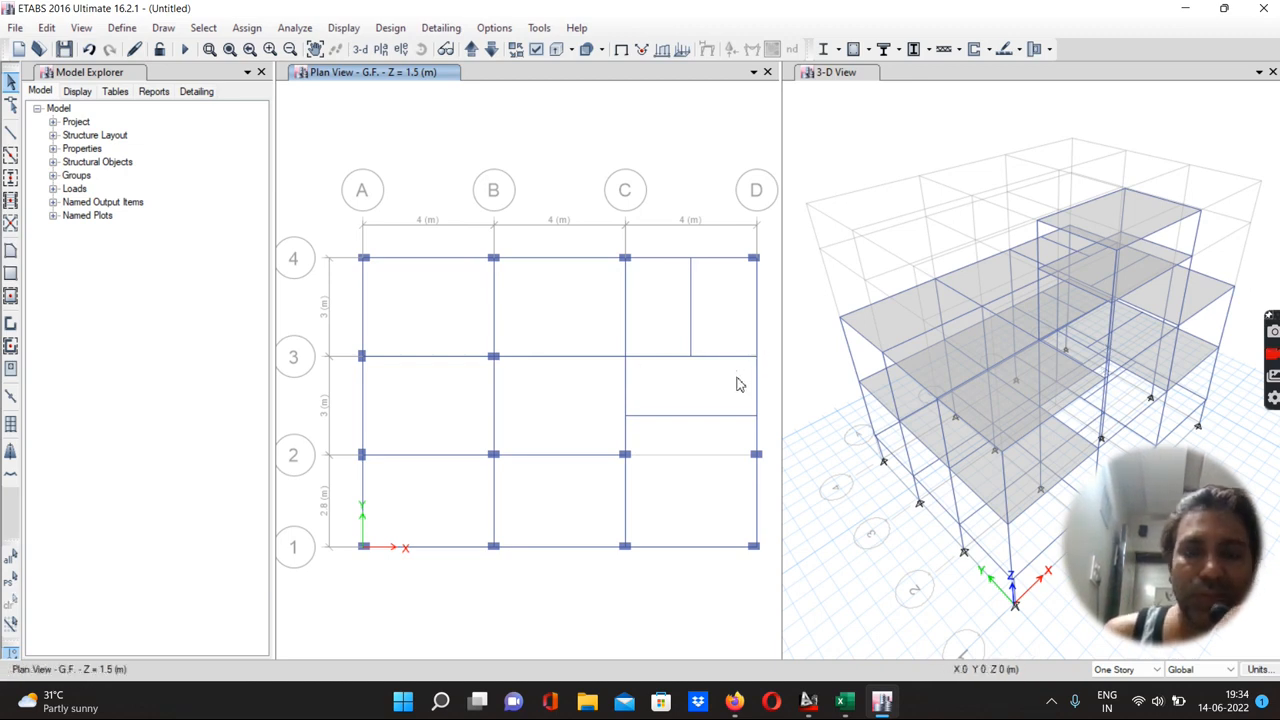
Quick-draw columns at grid points C-3 and D-3 with a 90° angle and 0 mm X plan offset
click(10, 178)
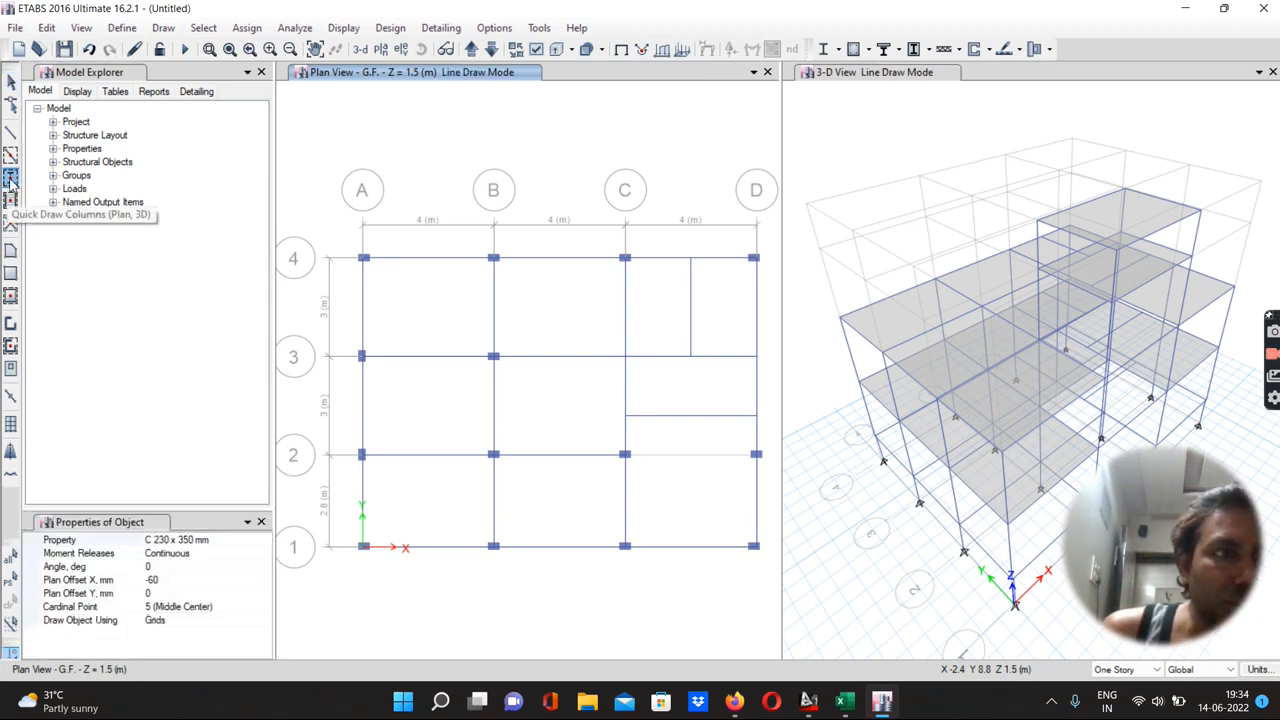
click(150, 567)
text(9)
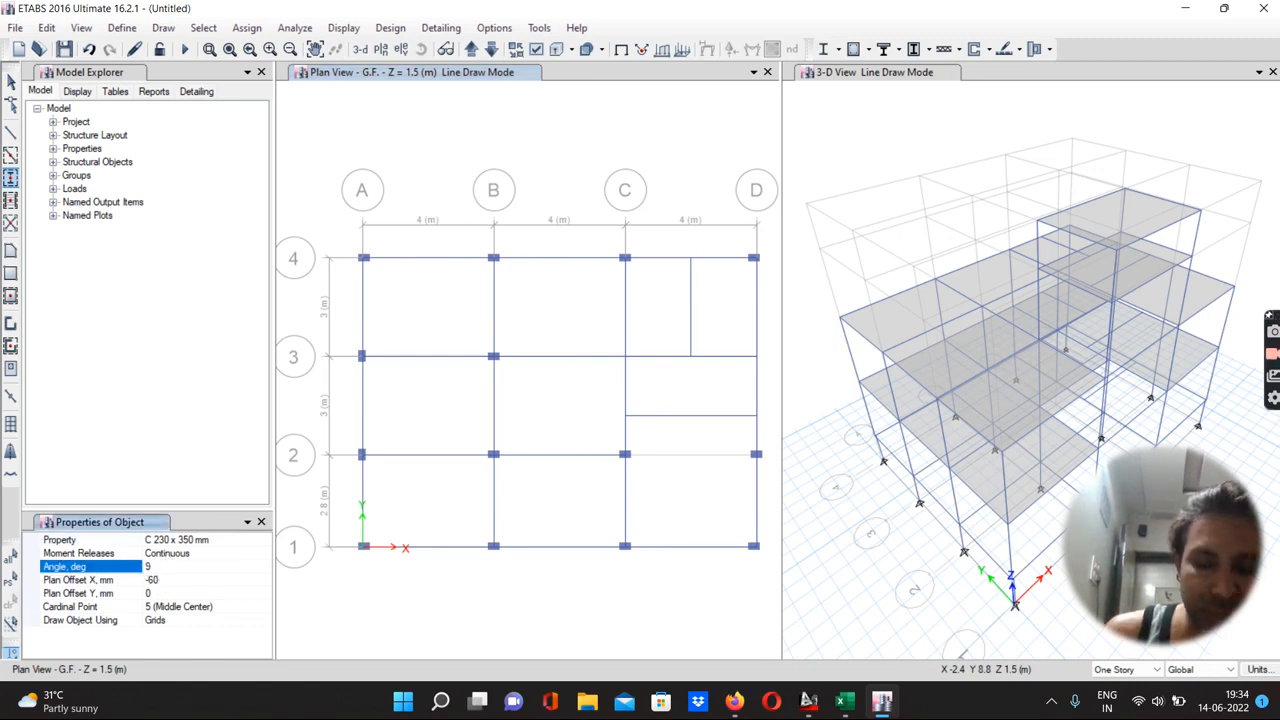
text(0)
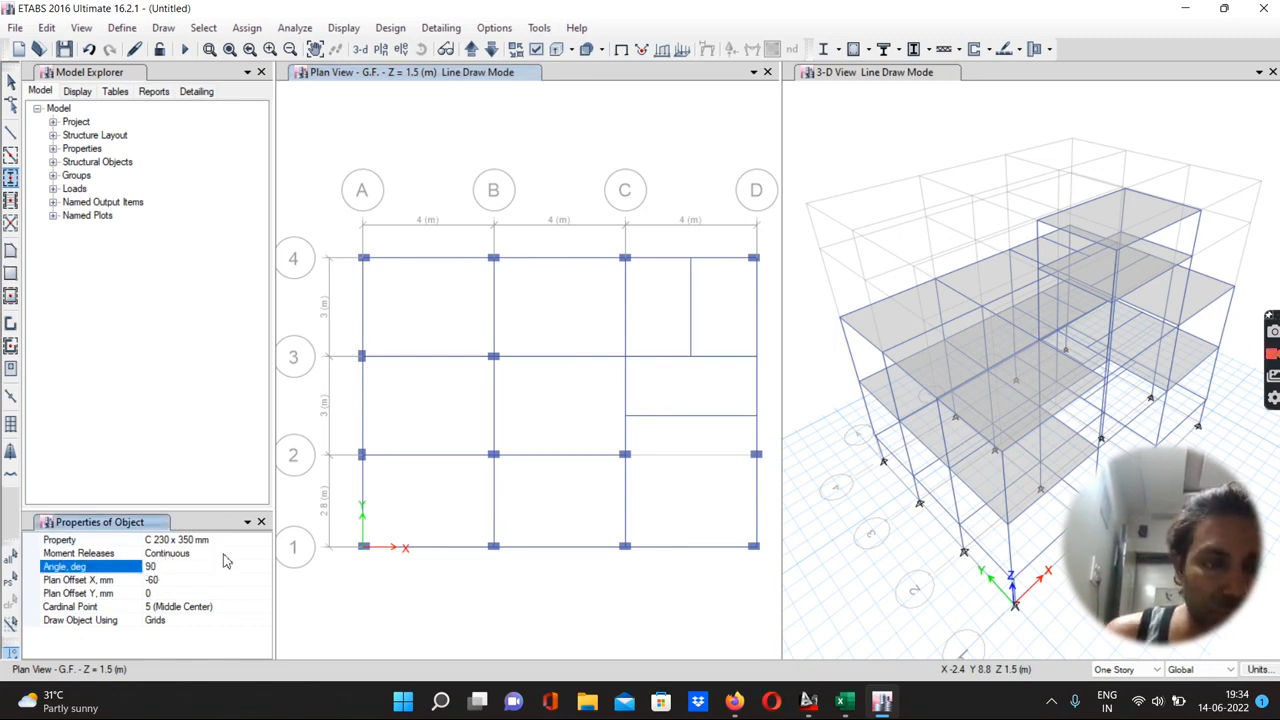
click(160, 580)
text(0)
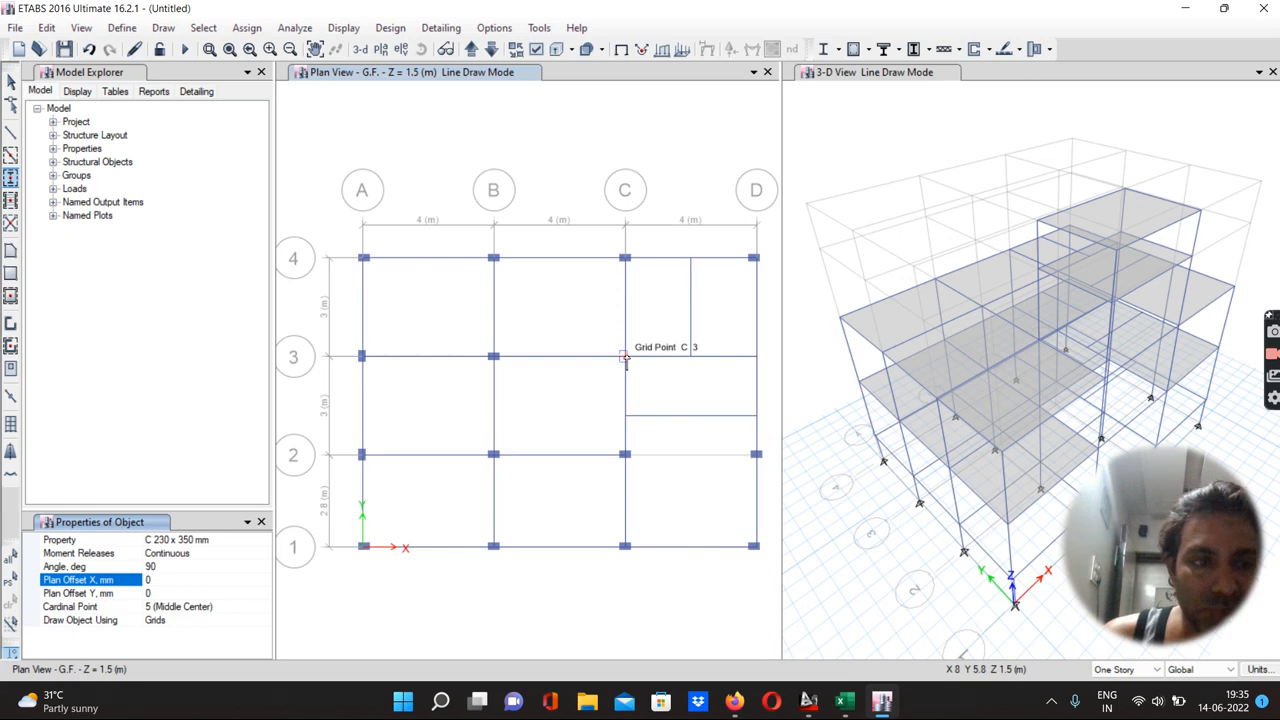
key(Tab)
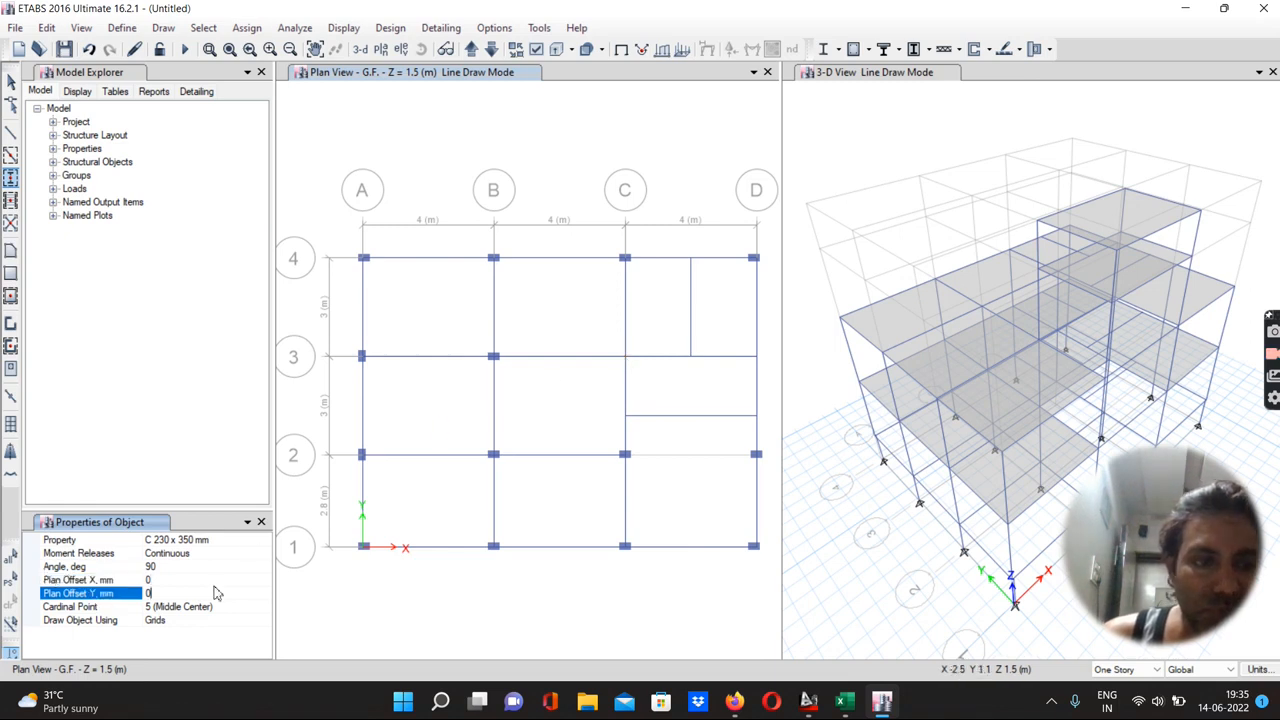
click(624, 355)
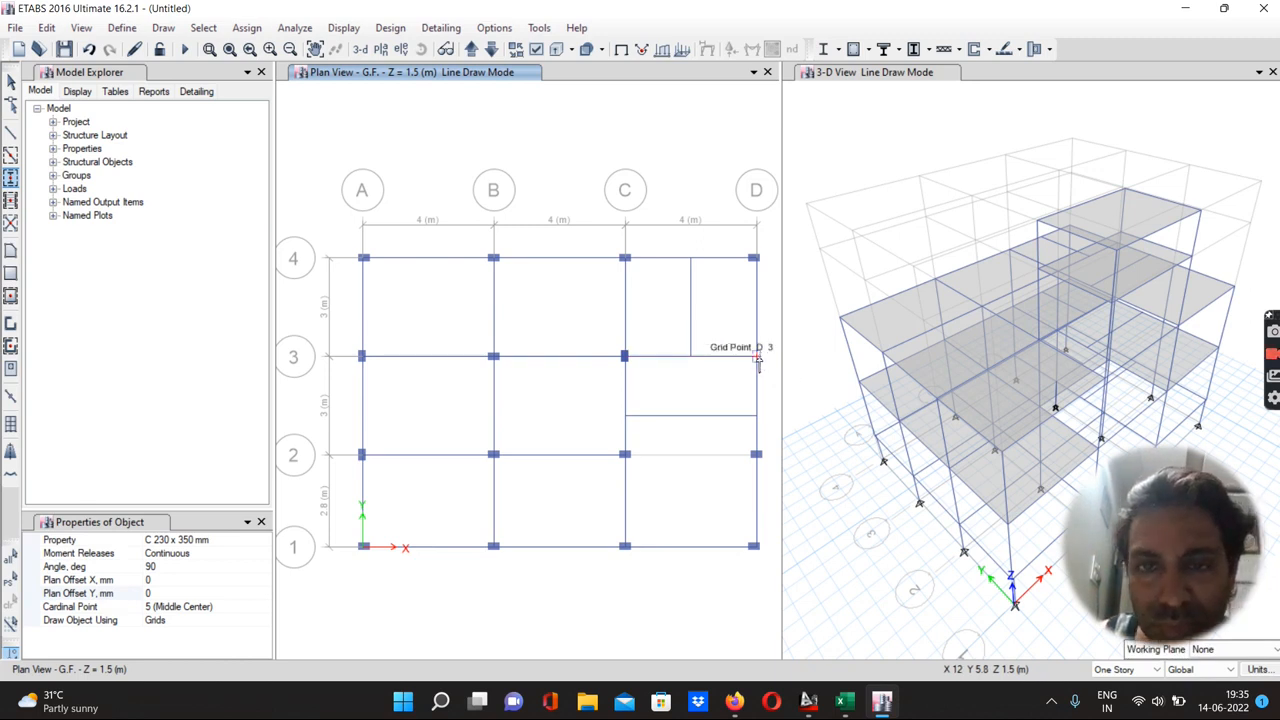
click(757, 357)
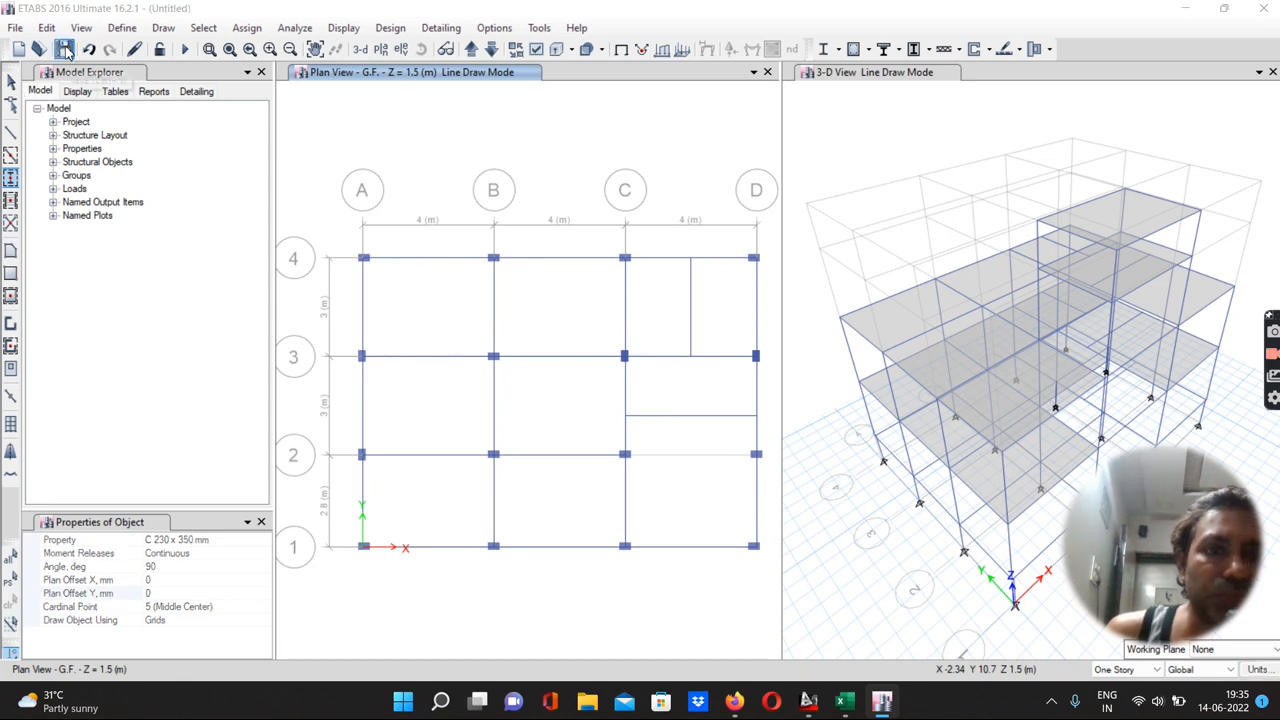
Save the model over the existing file G+1 storey building.EDB
key(ctrl+s)
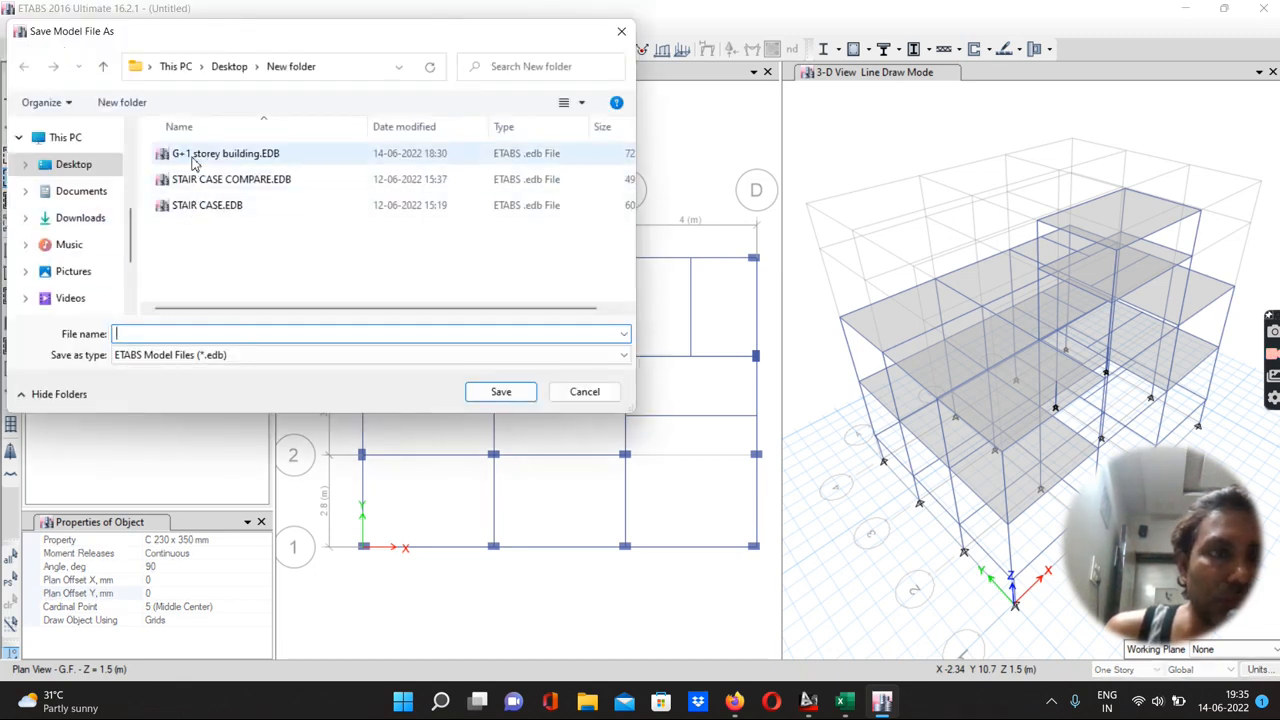
click(210, 154)
click(507, 396)
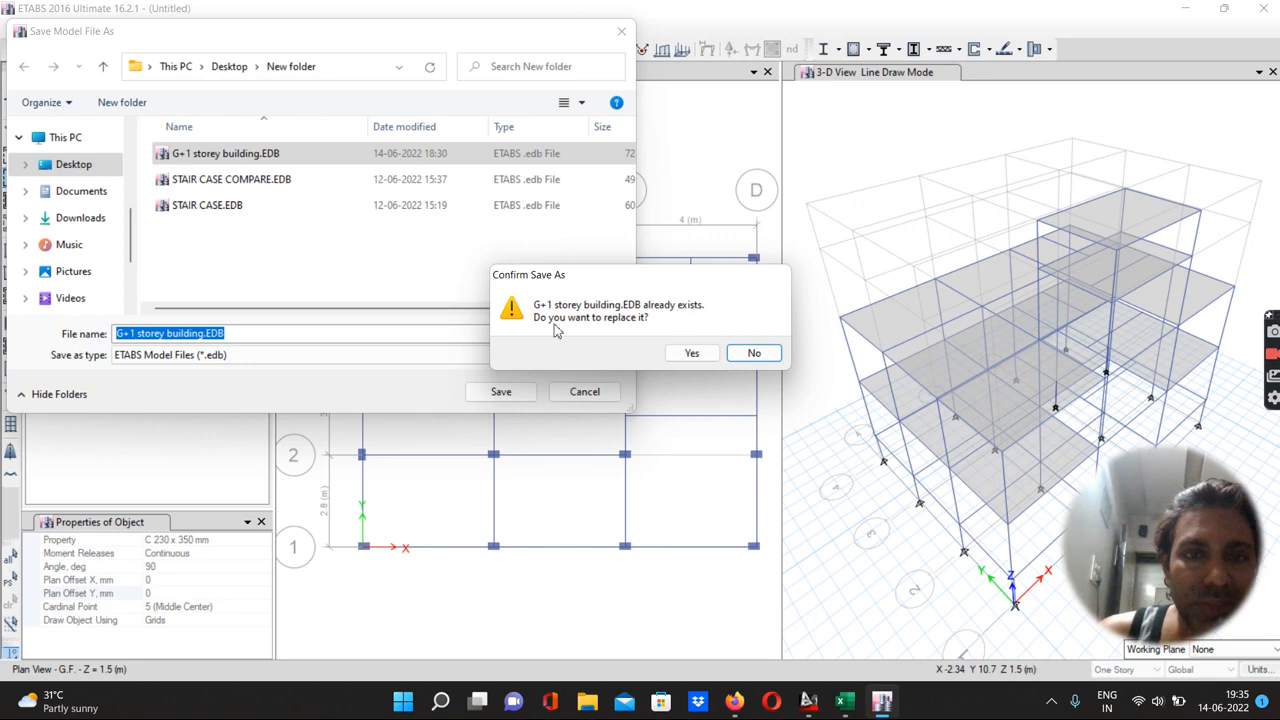
click(688, 353)
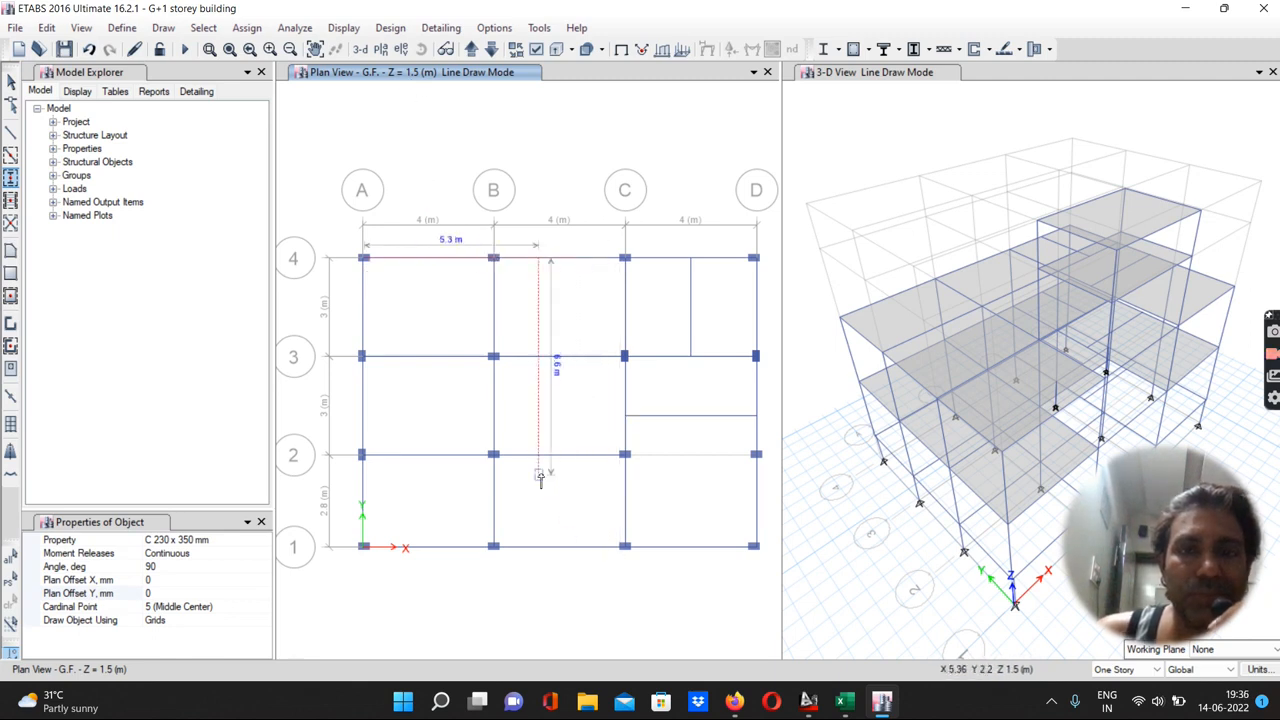
Step up and down through the story plan views to check the columns on each level
click(472, 52)
click(472, 52)
click(472, 52)
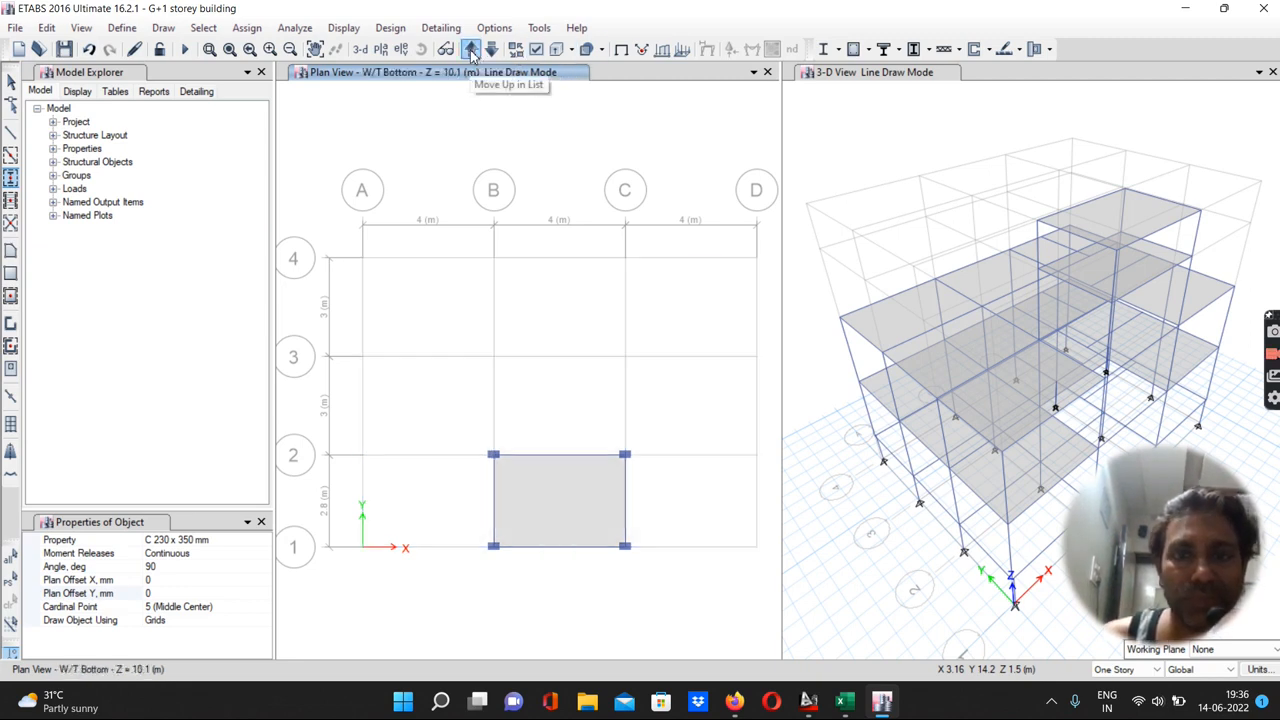
click(490, 52)
click(490, 52)
click(490, 52)
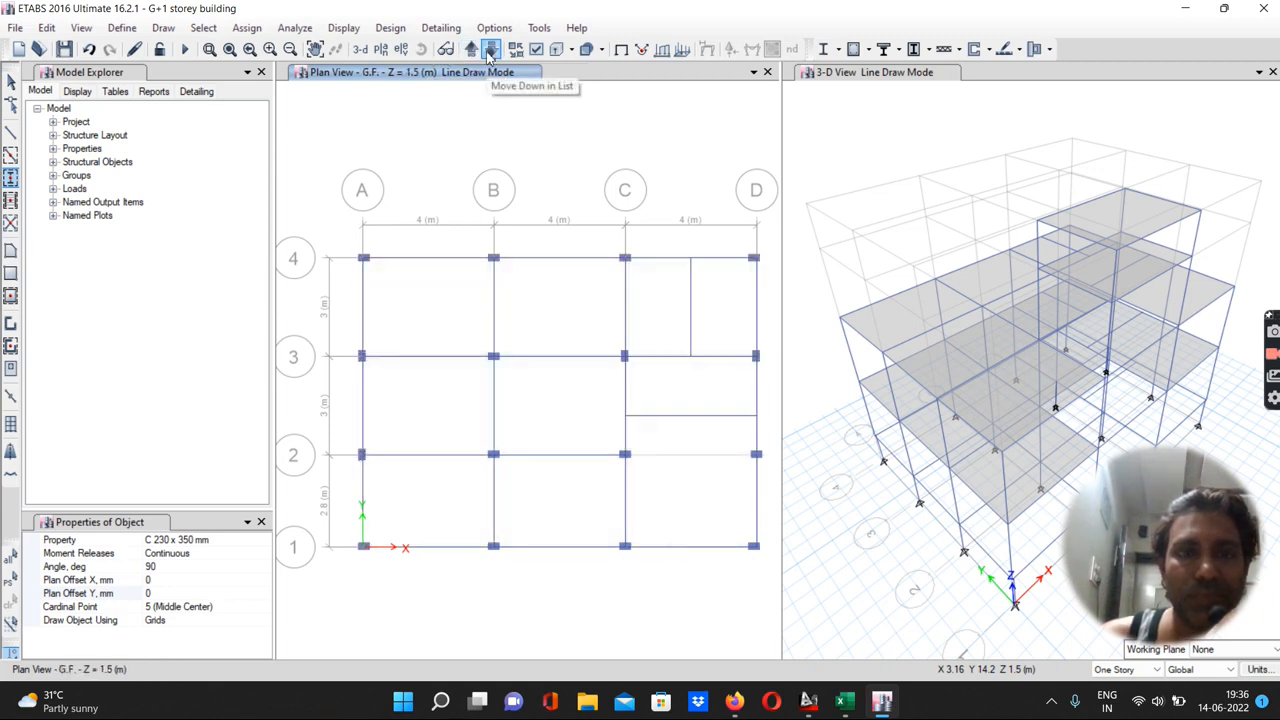
click(472, 52)
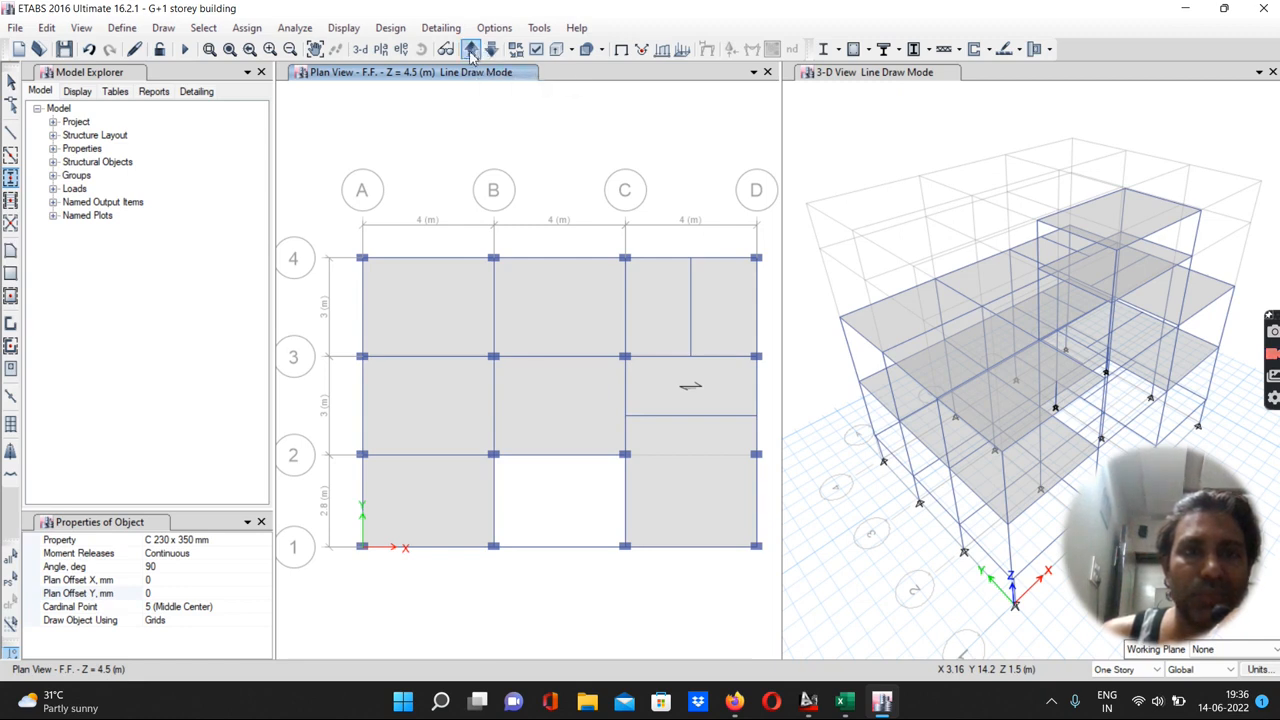
click(472, 52)
click(472, 52)
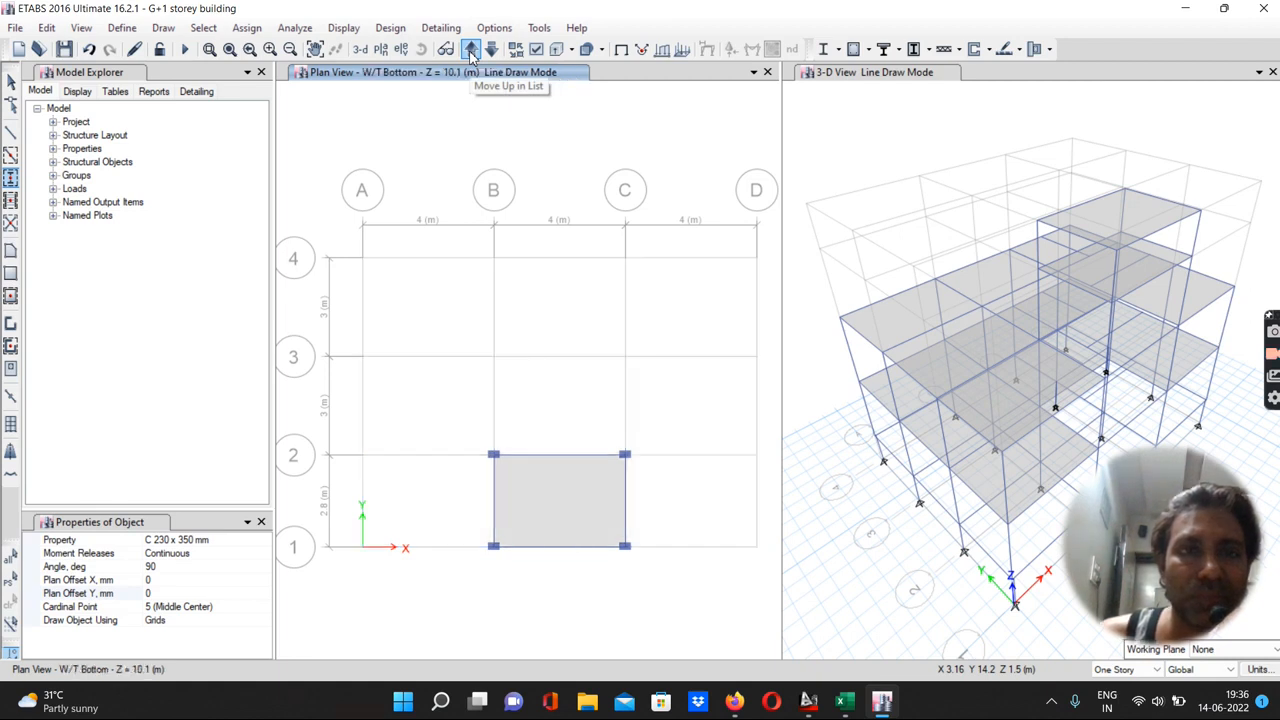
click(472, 52)
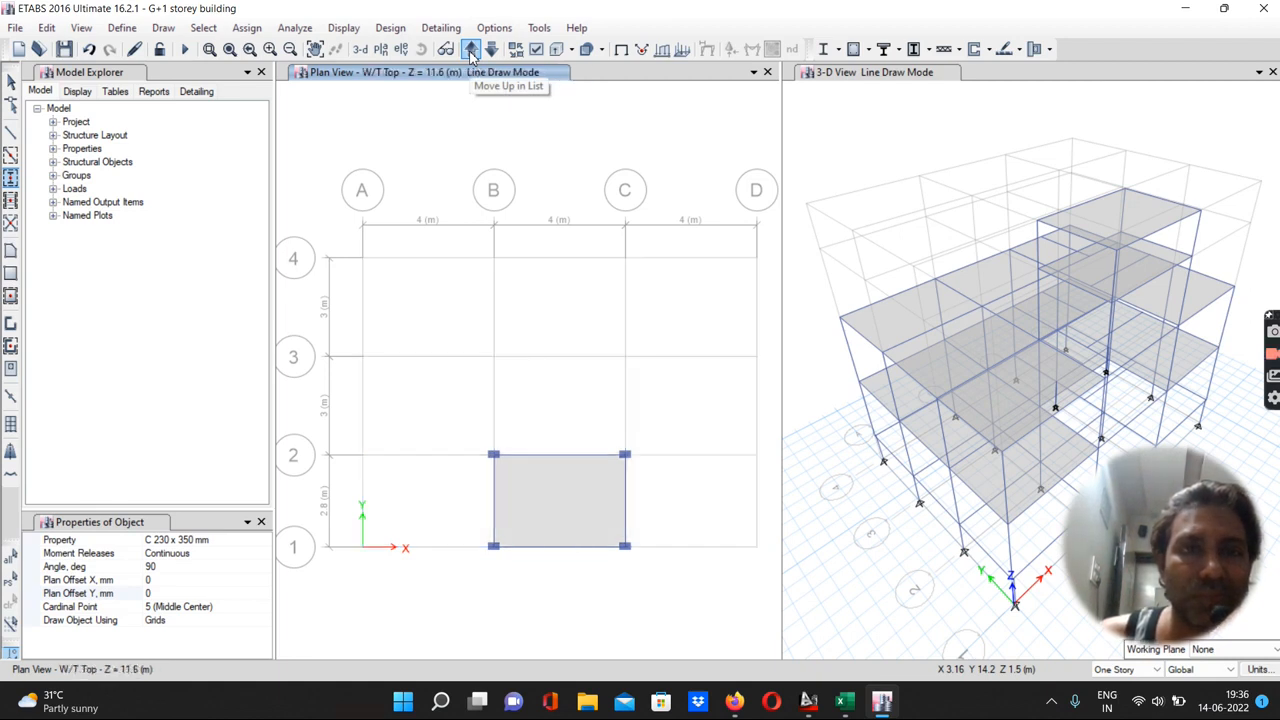
click(472, 52)
click(472, 52)
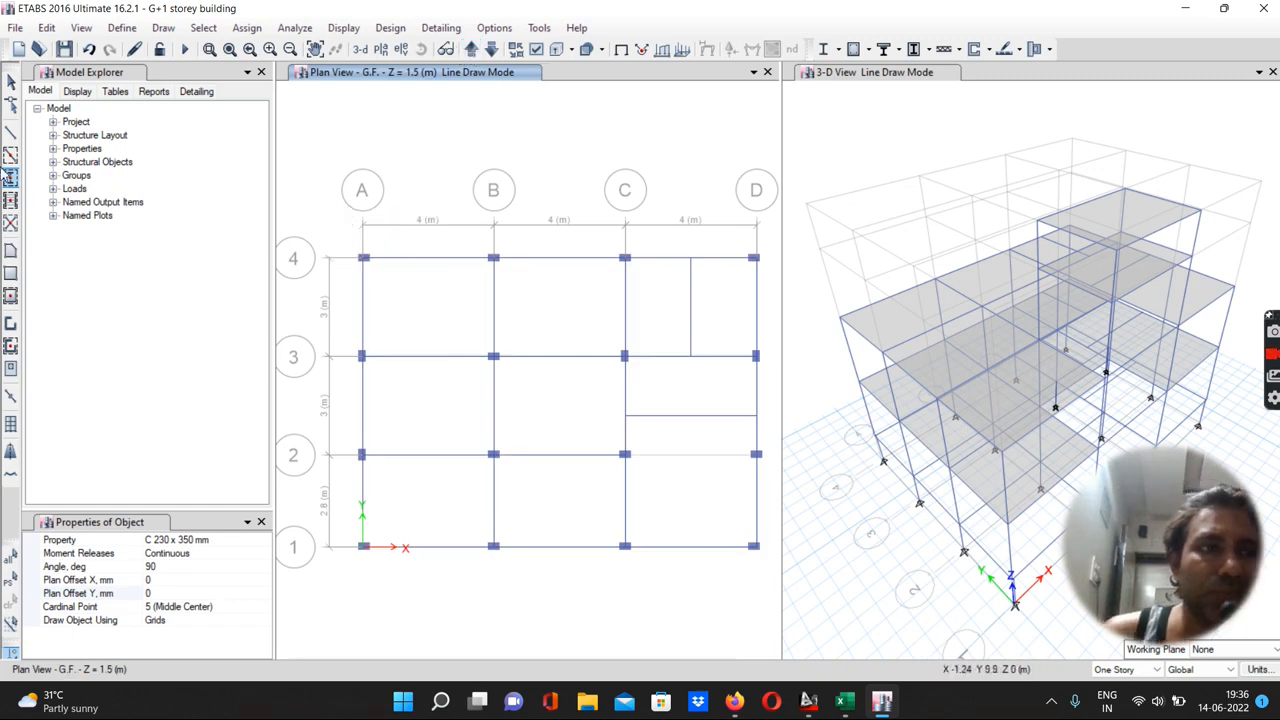
Replicate the column at grid point A-4 onto the F.F. and Terrace stories
click(10, 84)
drag(352, 254, 378, 272)
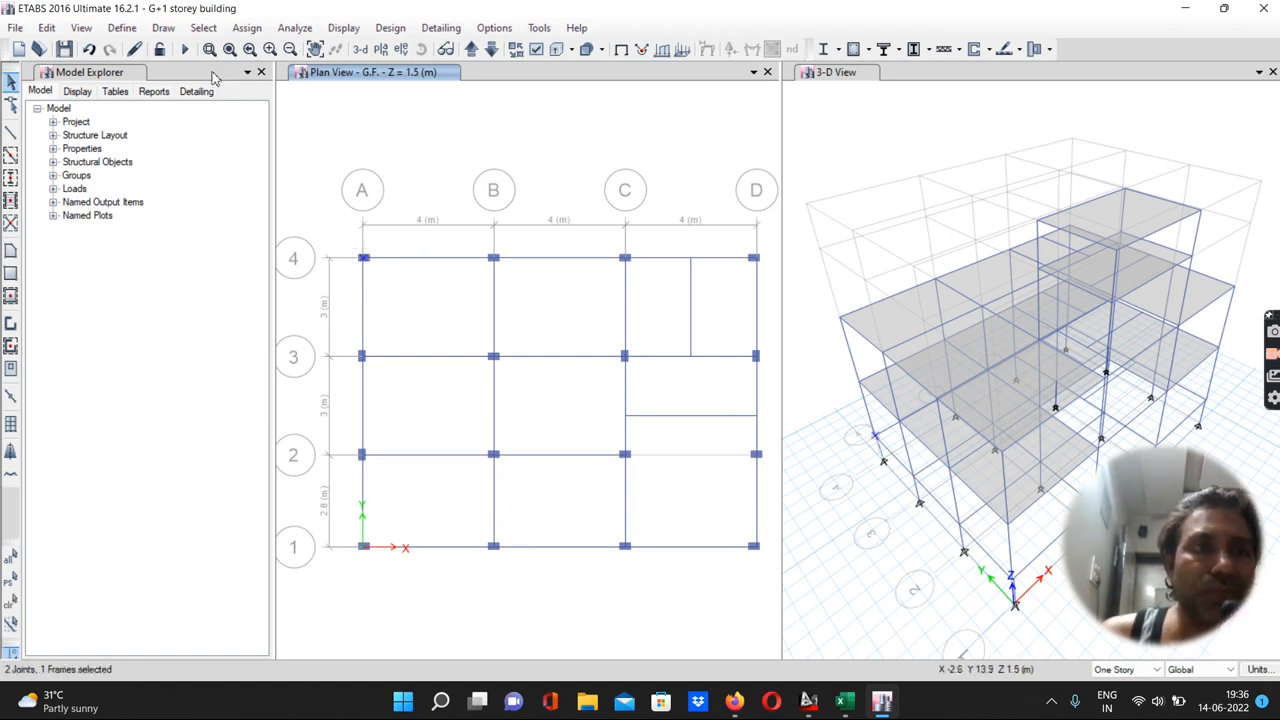
click(46, 28)
click(66, 290)
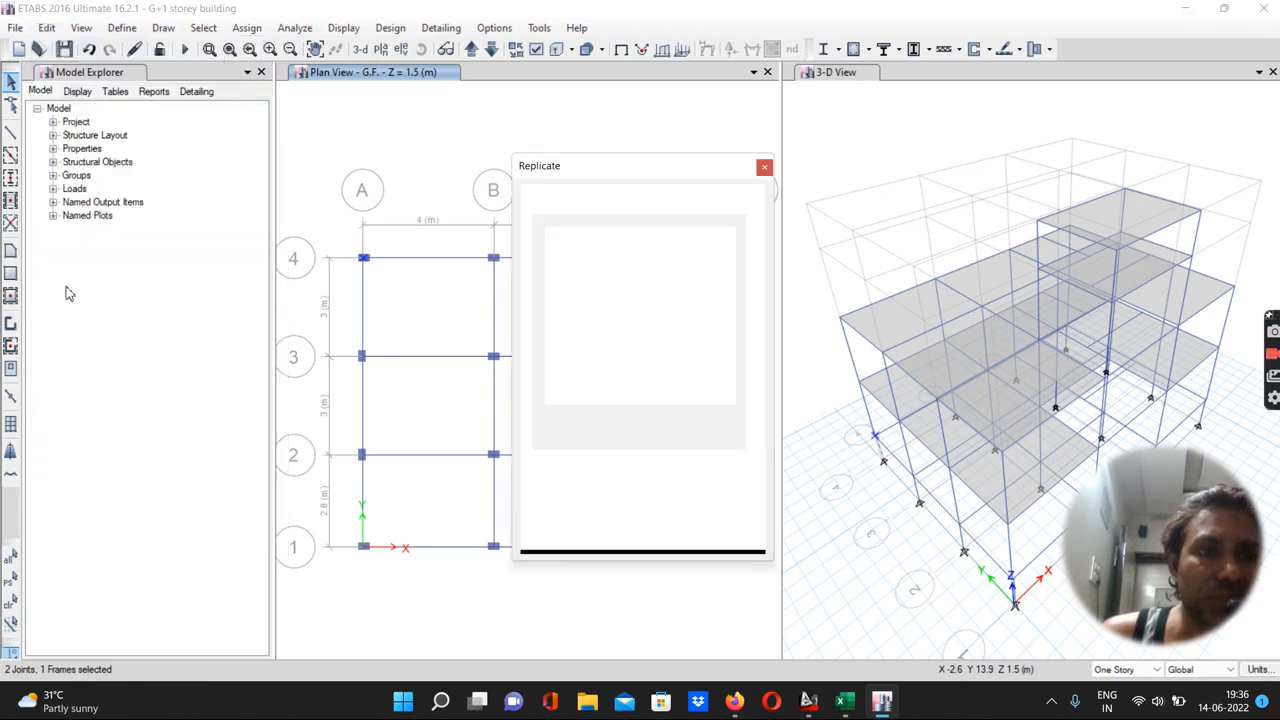
click(650, 207)
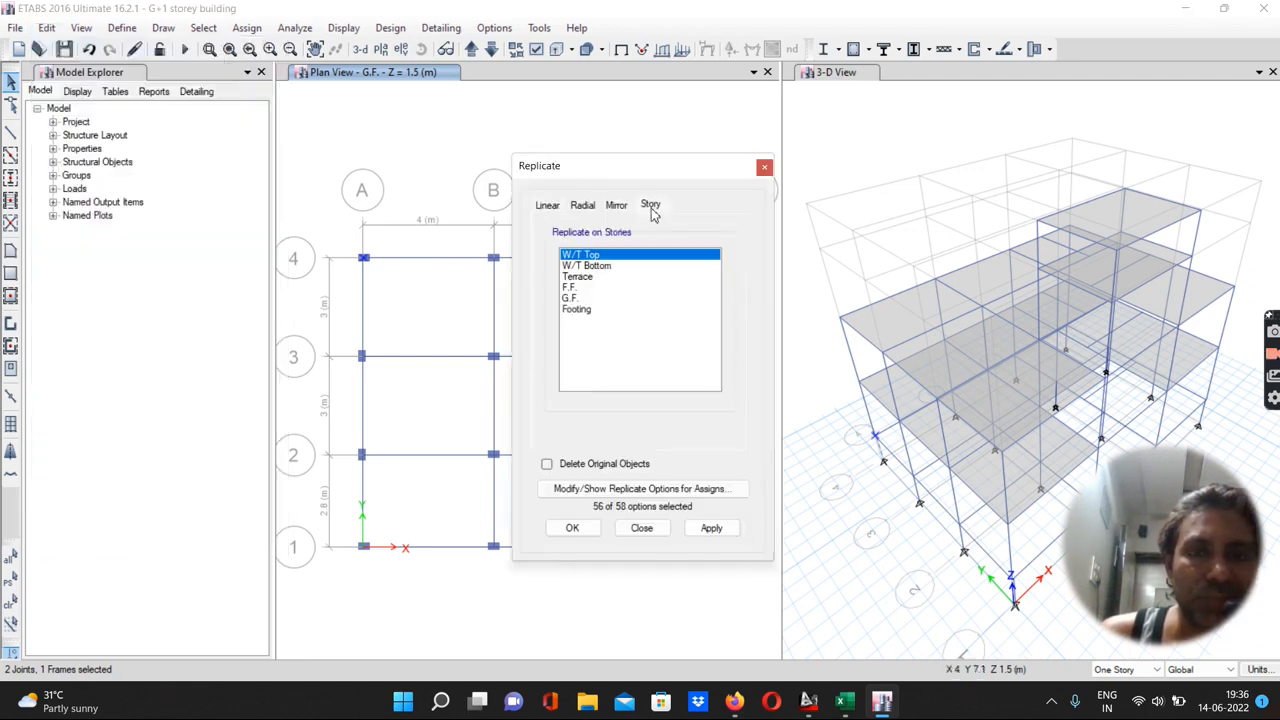
click(574, 287)
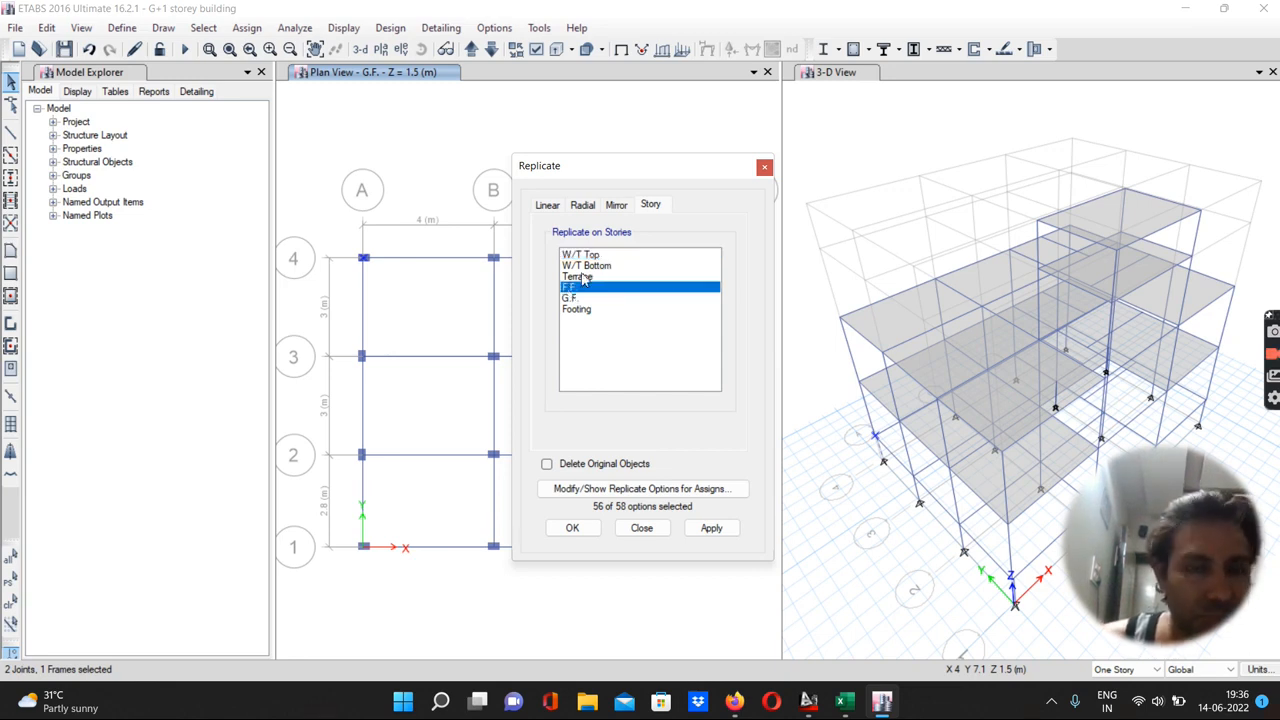
ctrl+click(580, 277)
click(709, 530)
click(572, 527)
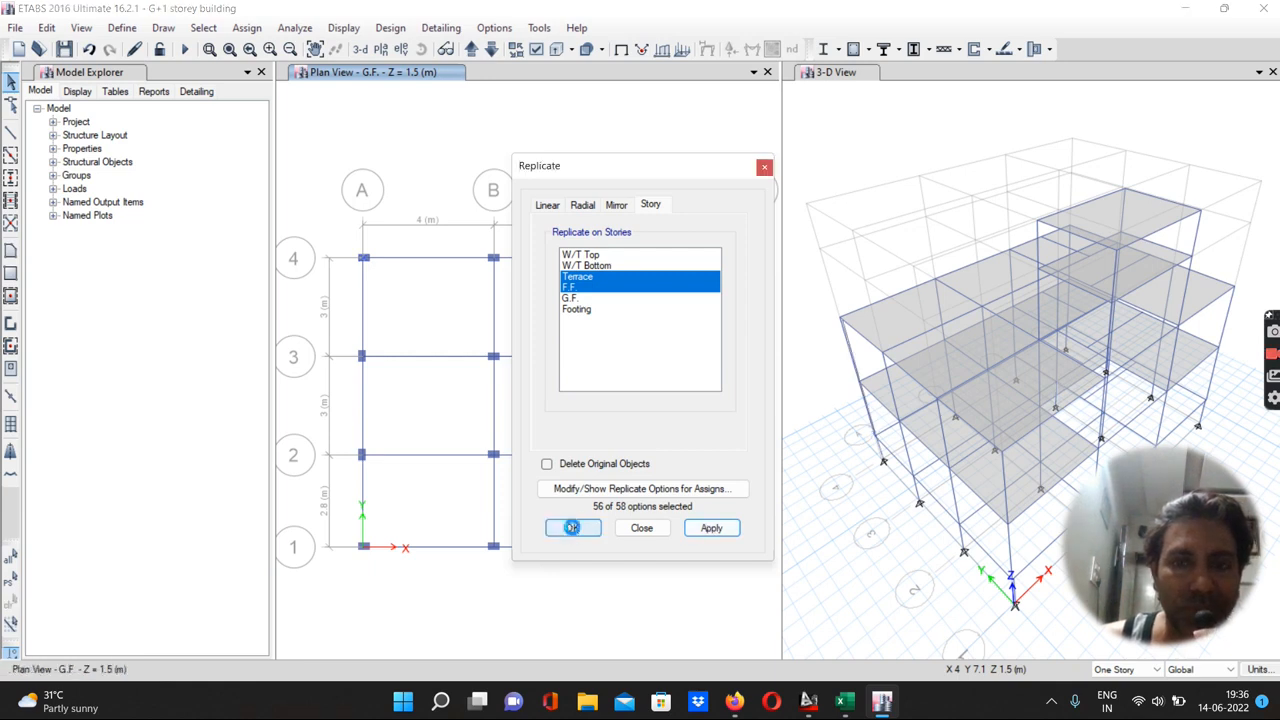
Replicate the column at grid point A-1 onto the F.F. and Terrace stories
drag(348, 543, 394, 563)
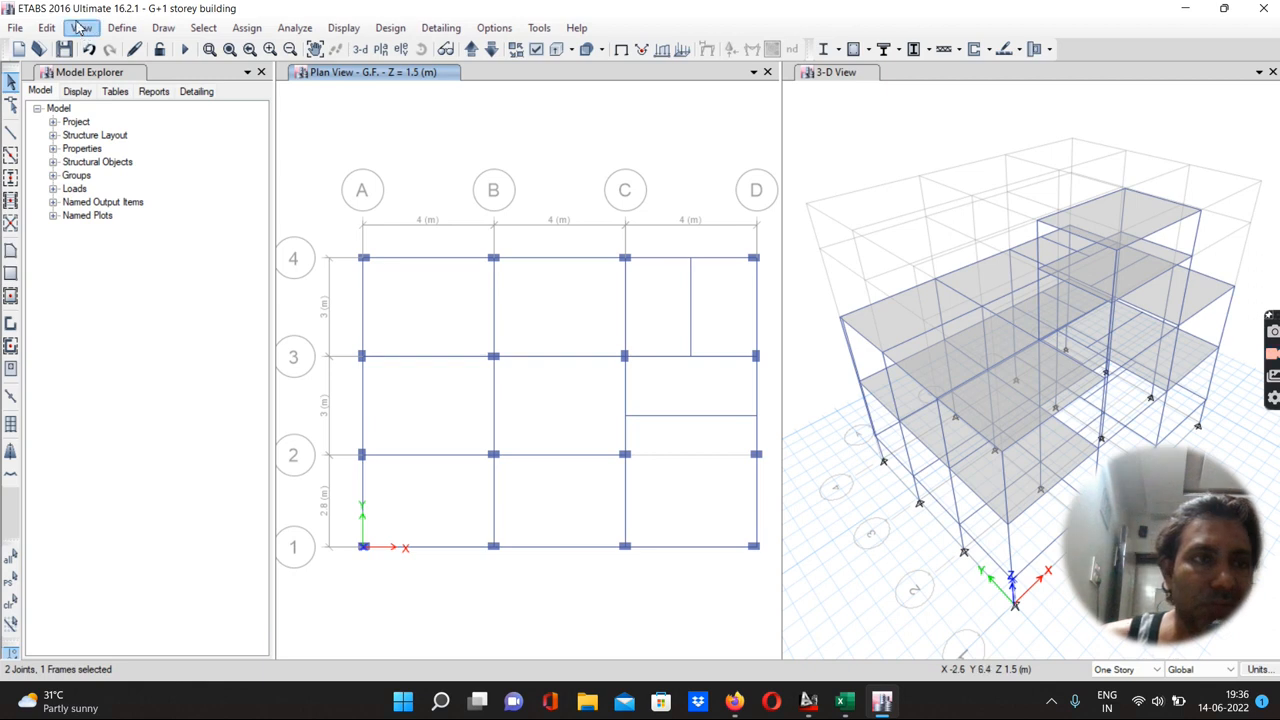
click(47, 28)
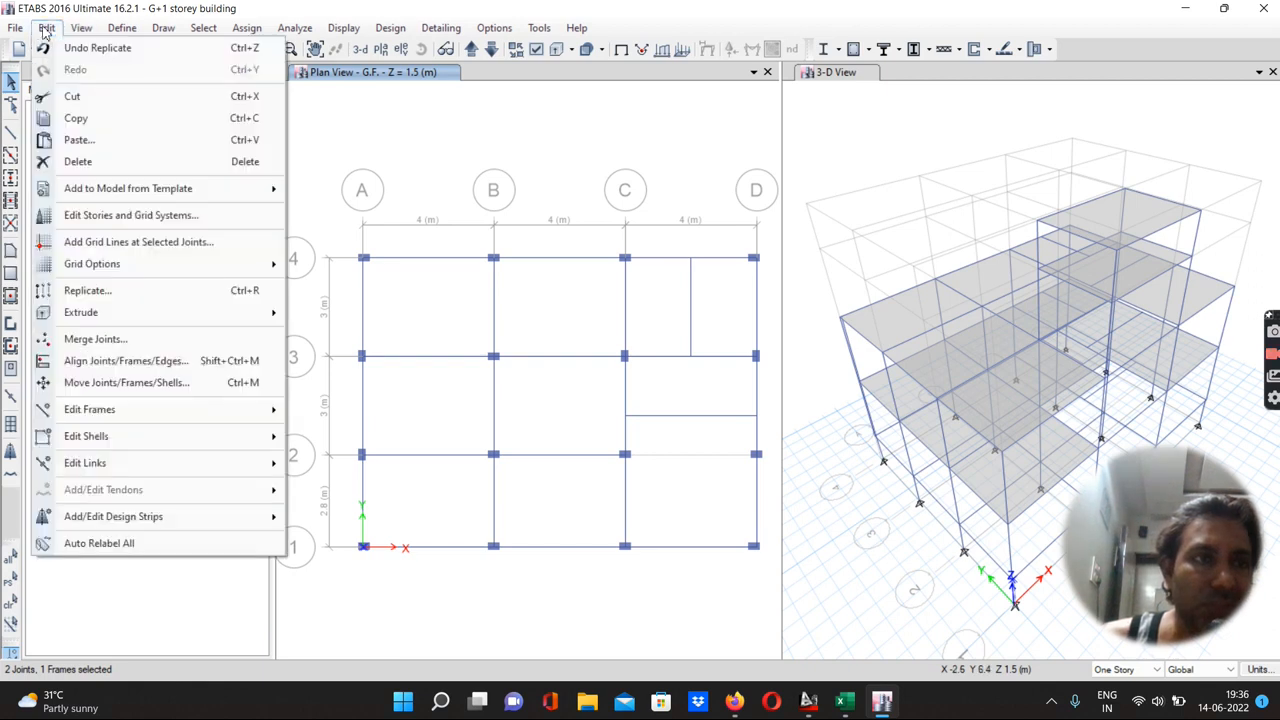
click(86, 290)
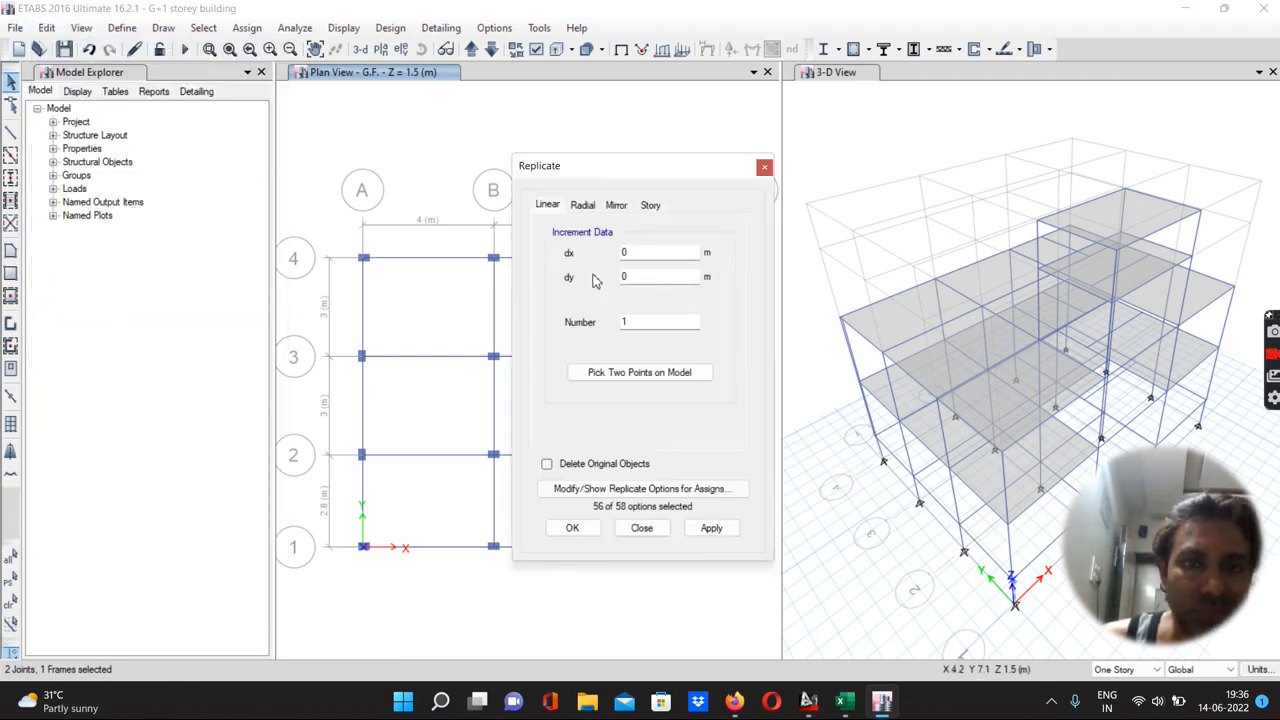
click(651, 206)
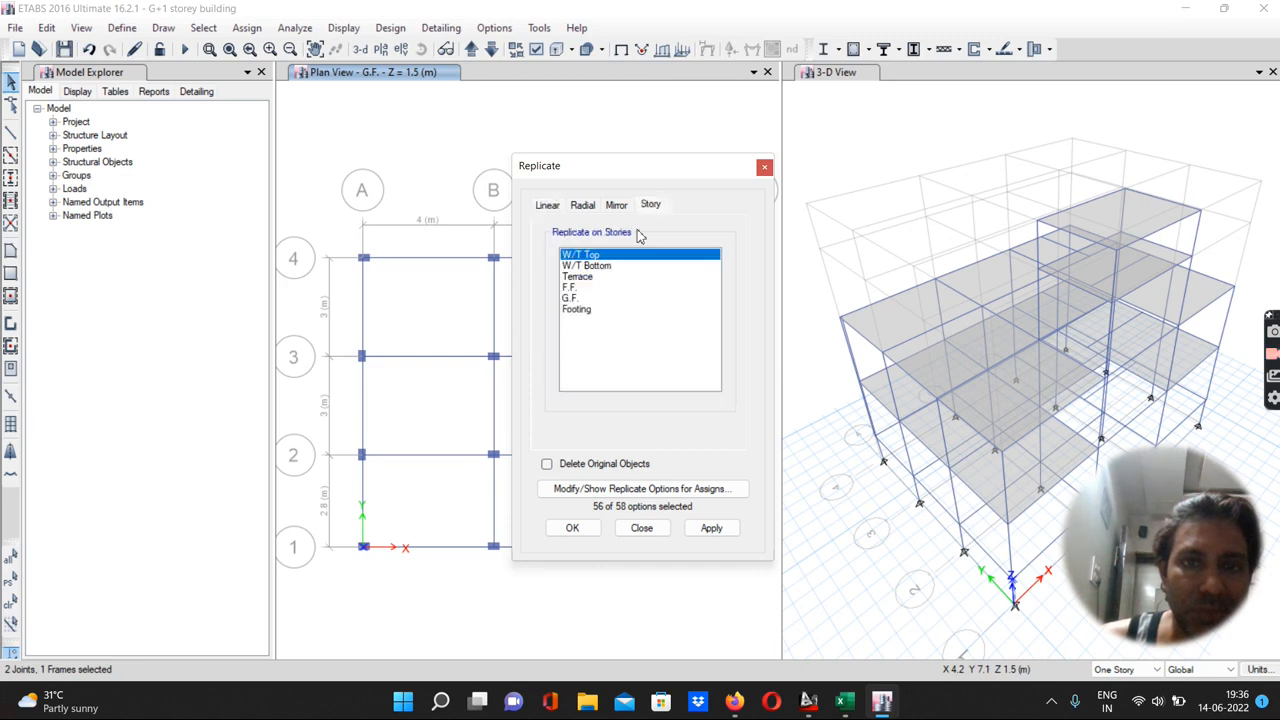
click(571, 288)
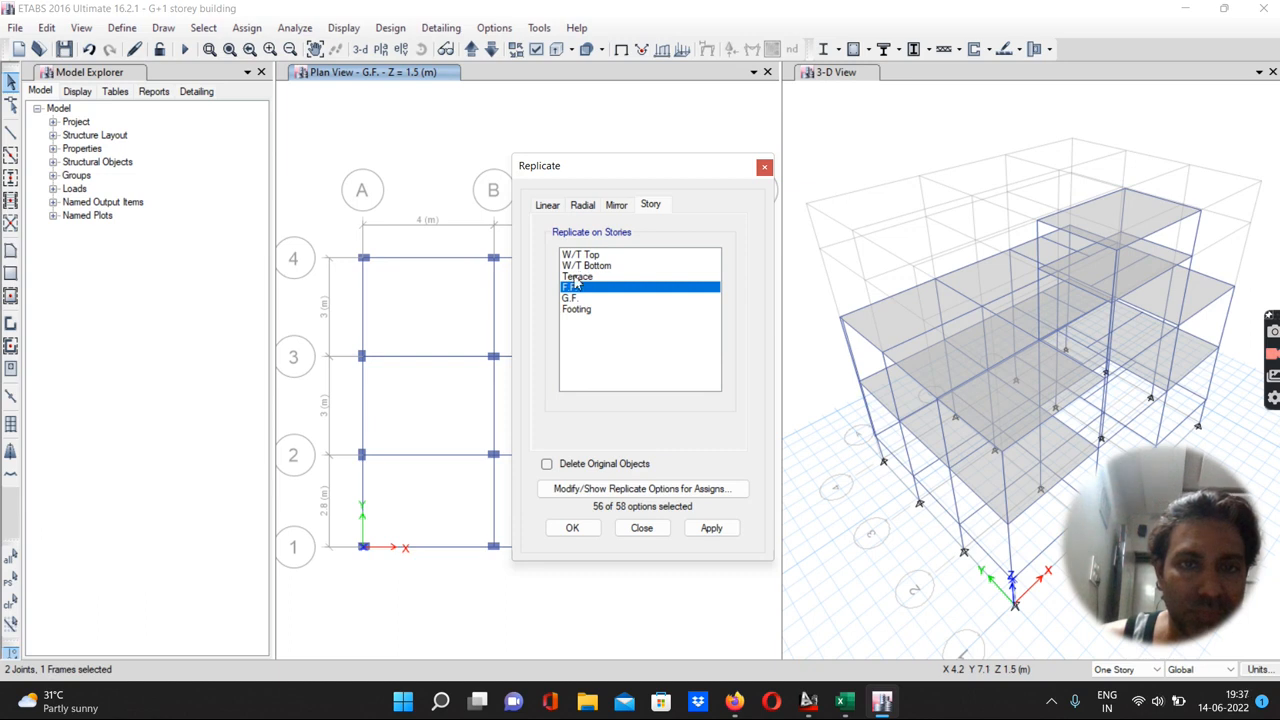
ctrl+click(575, 277)
click(711, 528)
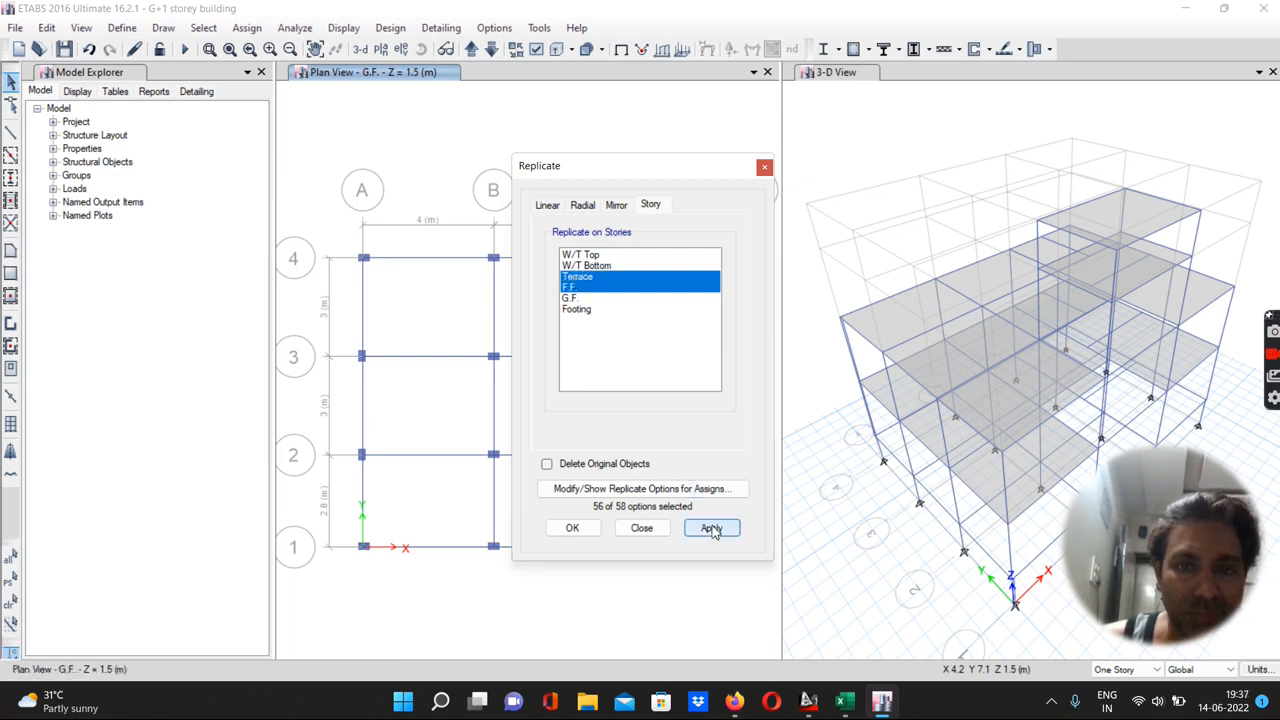
click(572, 529)
Select the columns at grid points A-3 and A-2 and replicate them onto the F.F. and Terrace stories
drag(356, 352, 373, 376)
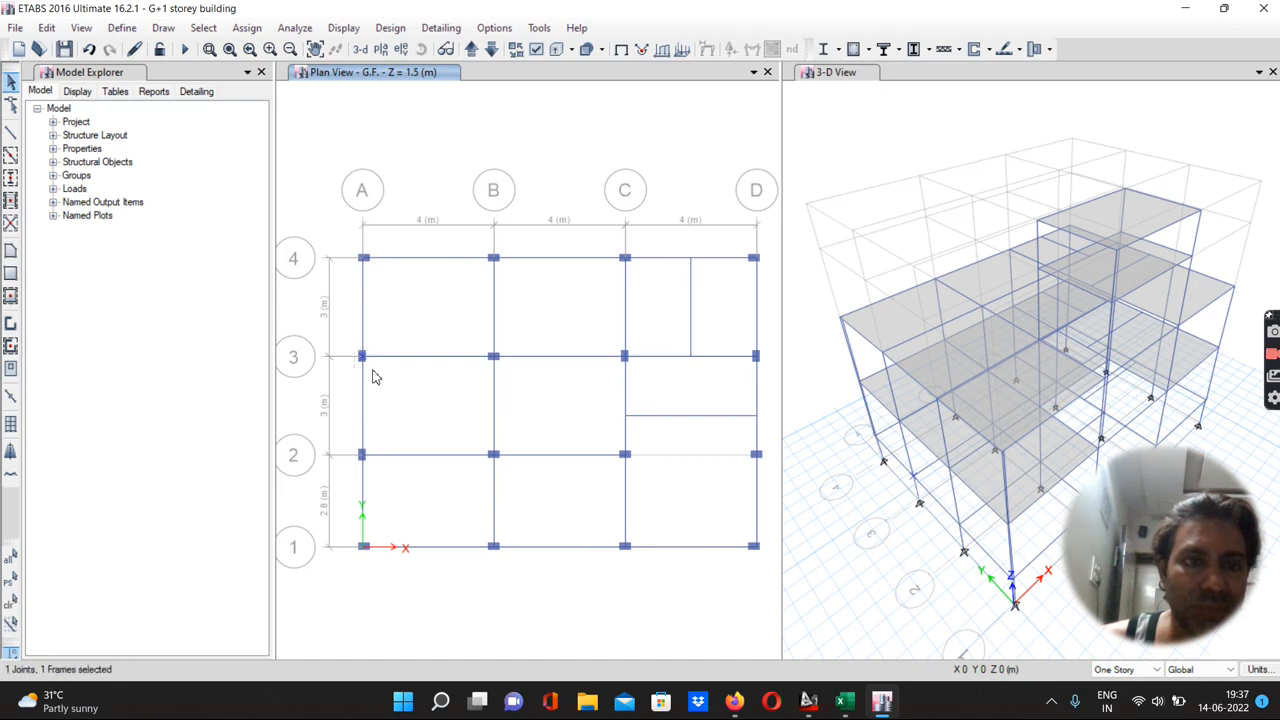
drag(354, 440, 374, 475)
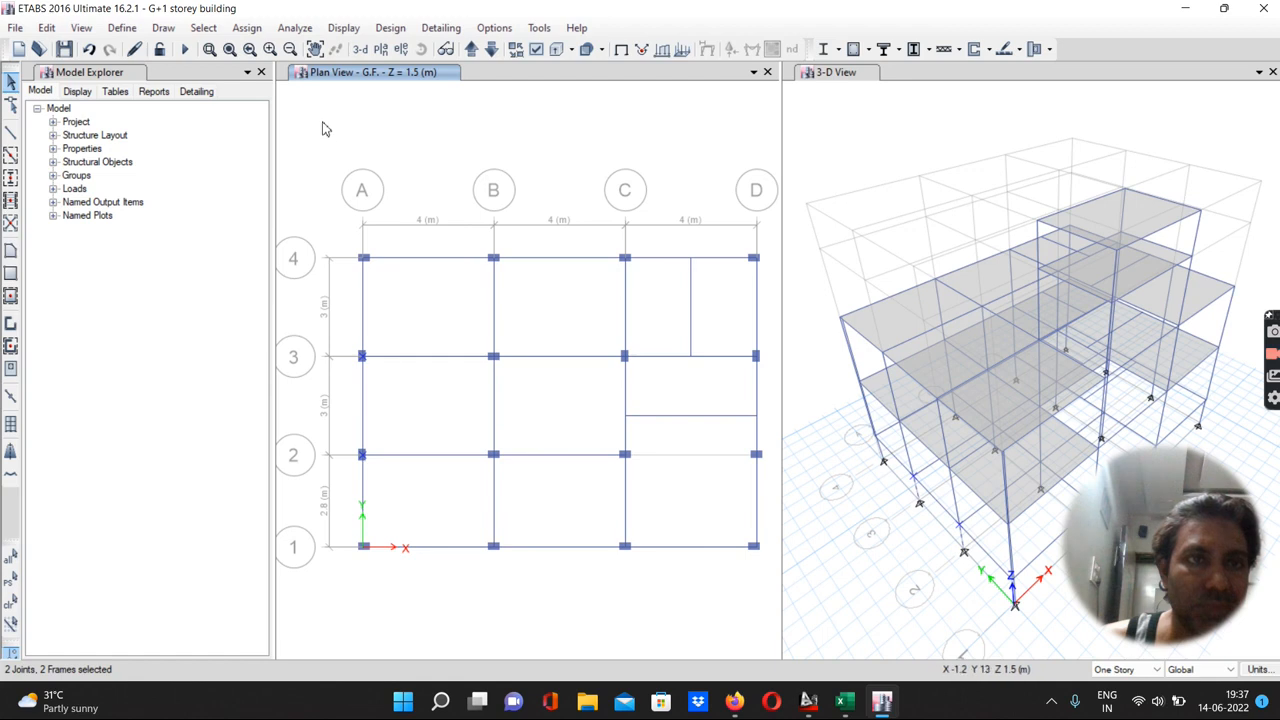
click(48, 28)
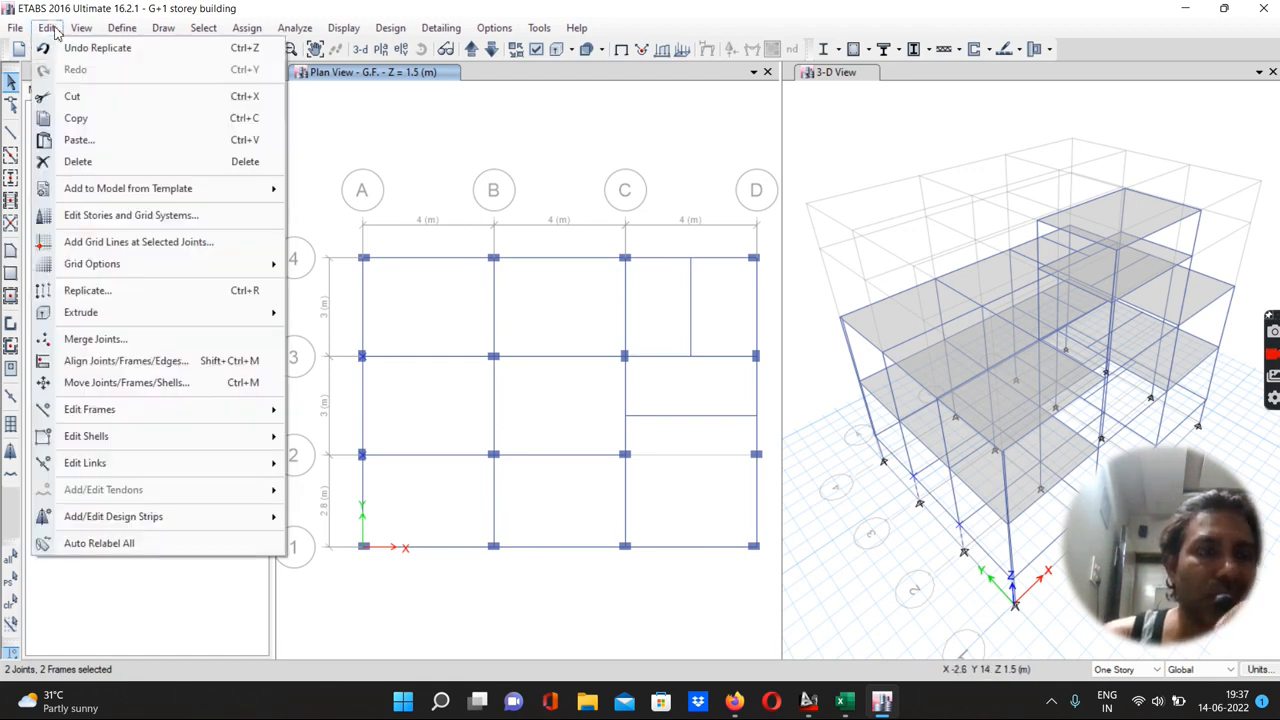
click(70, 291)
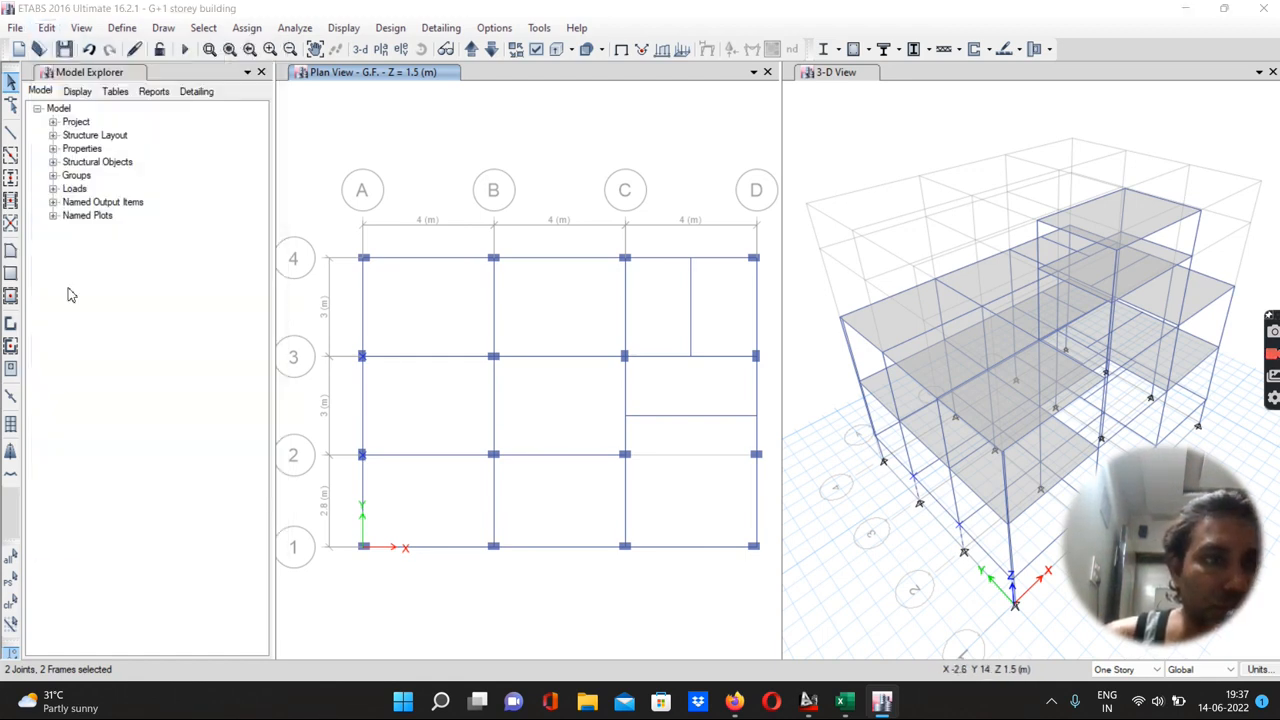
click(650, 205)
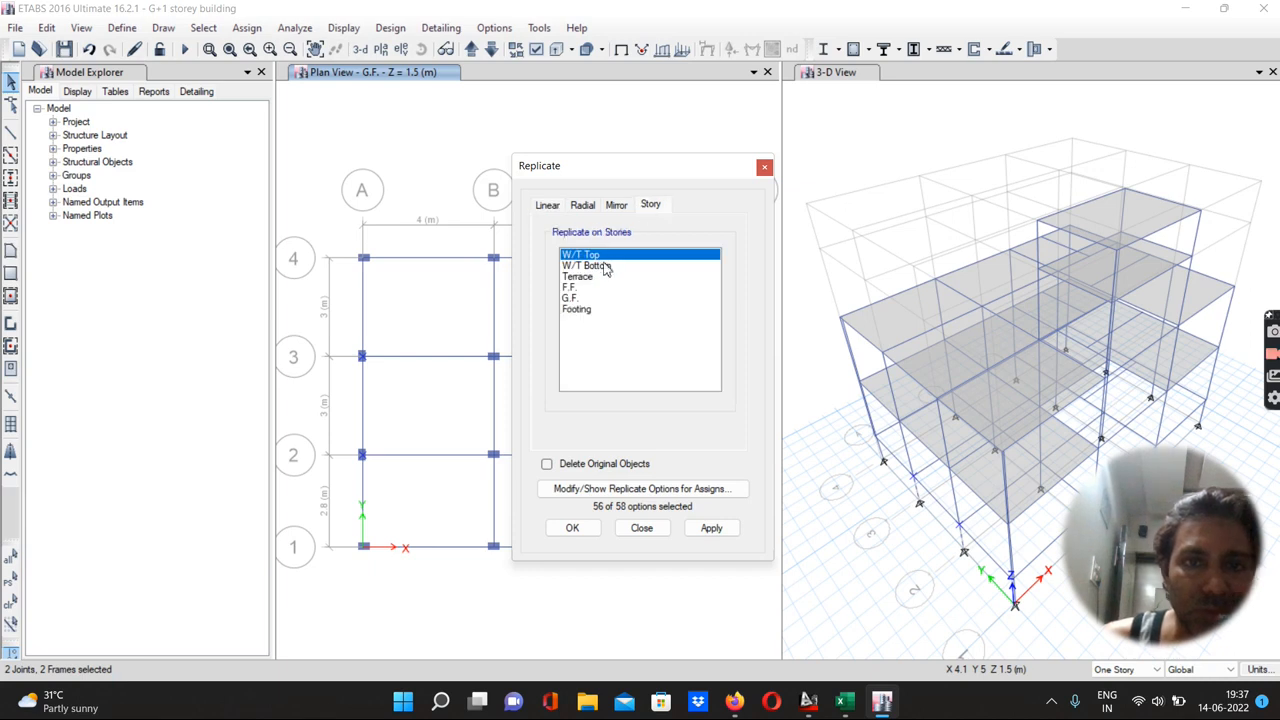
click(569, 288)
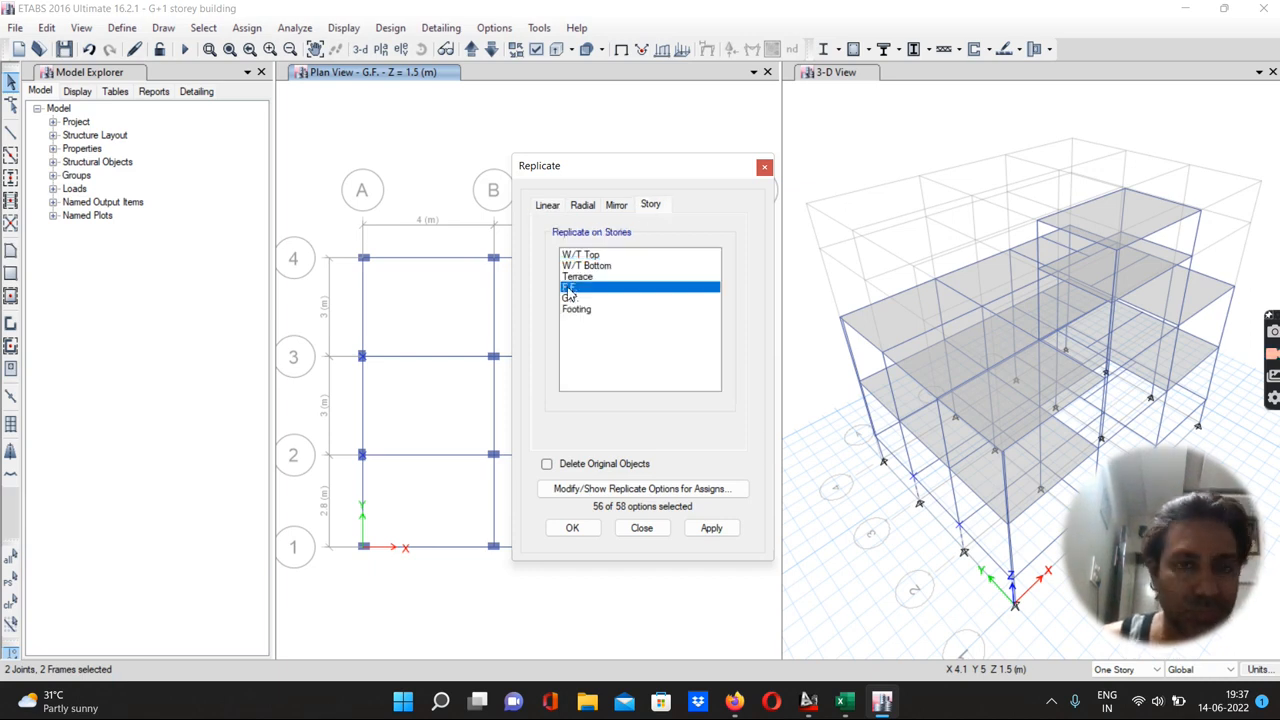
ctrl+click(580, 277)
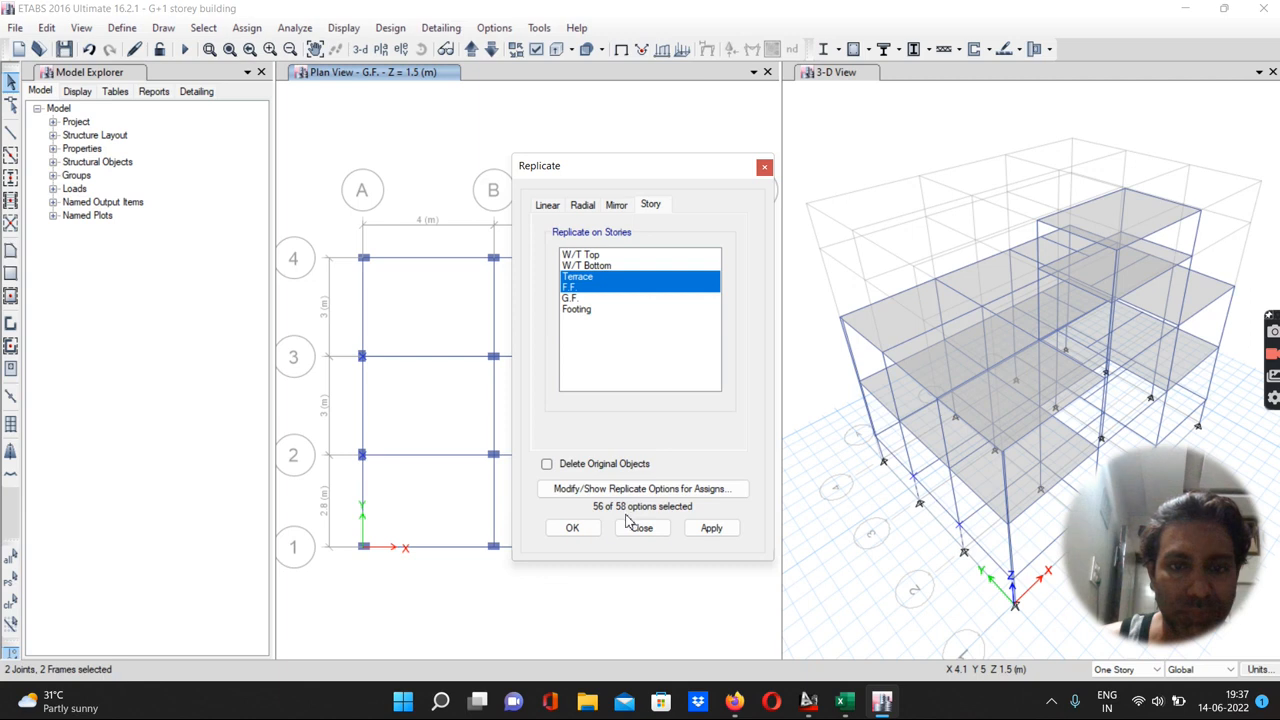
click(709, 528)
click(574, 528)
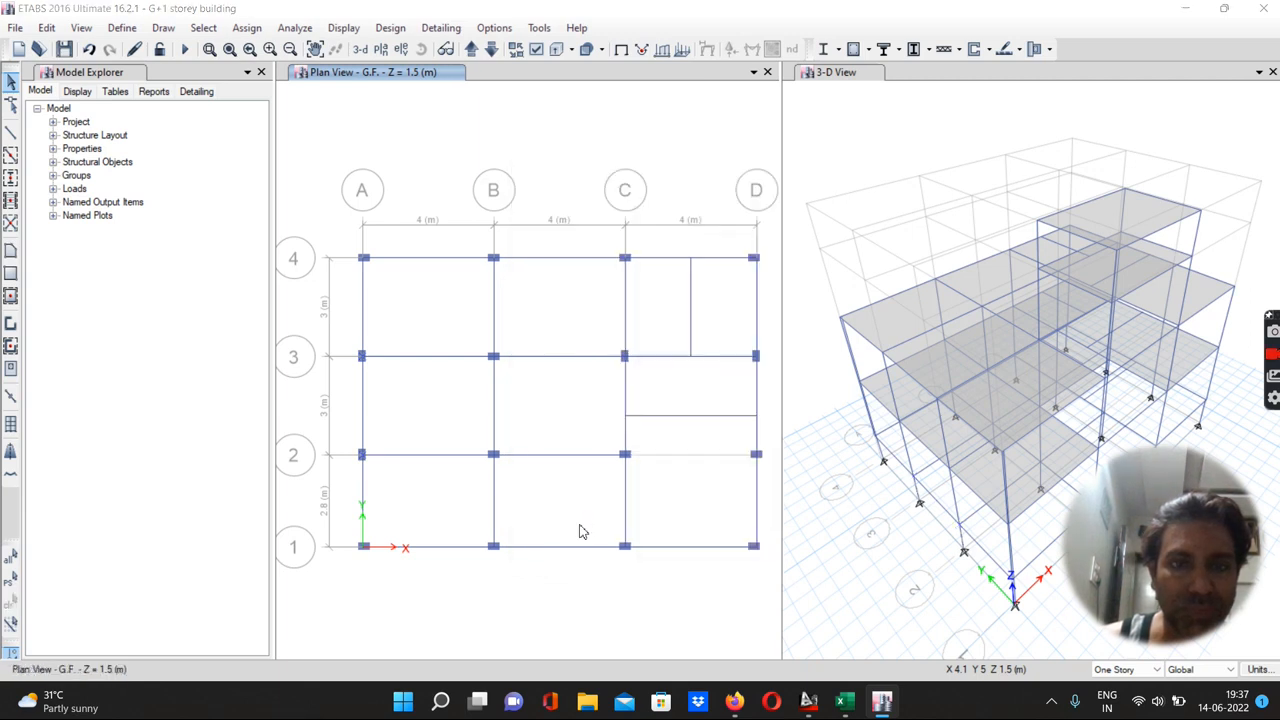
Select the columns at grid points C-3 and D-3 and replicate them onto the F.F. and Terrace stories
click(621, 355)
click(755, 356)
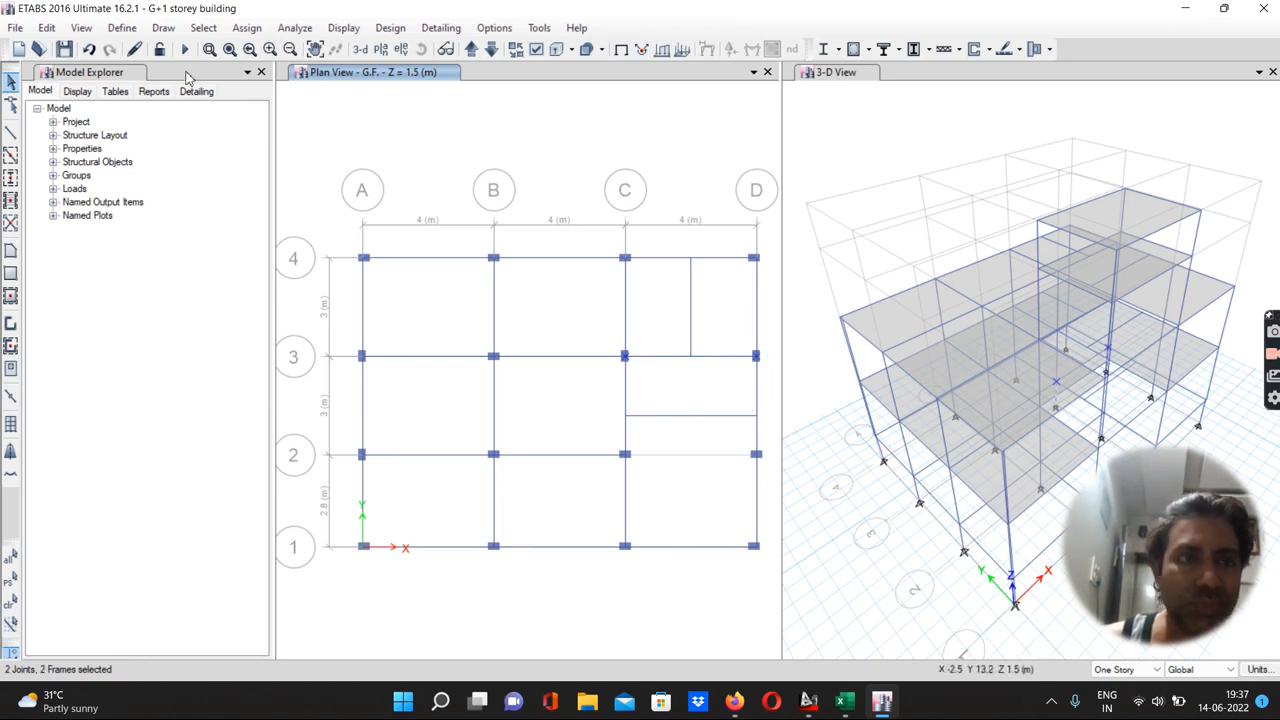
click(46, 28)
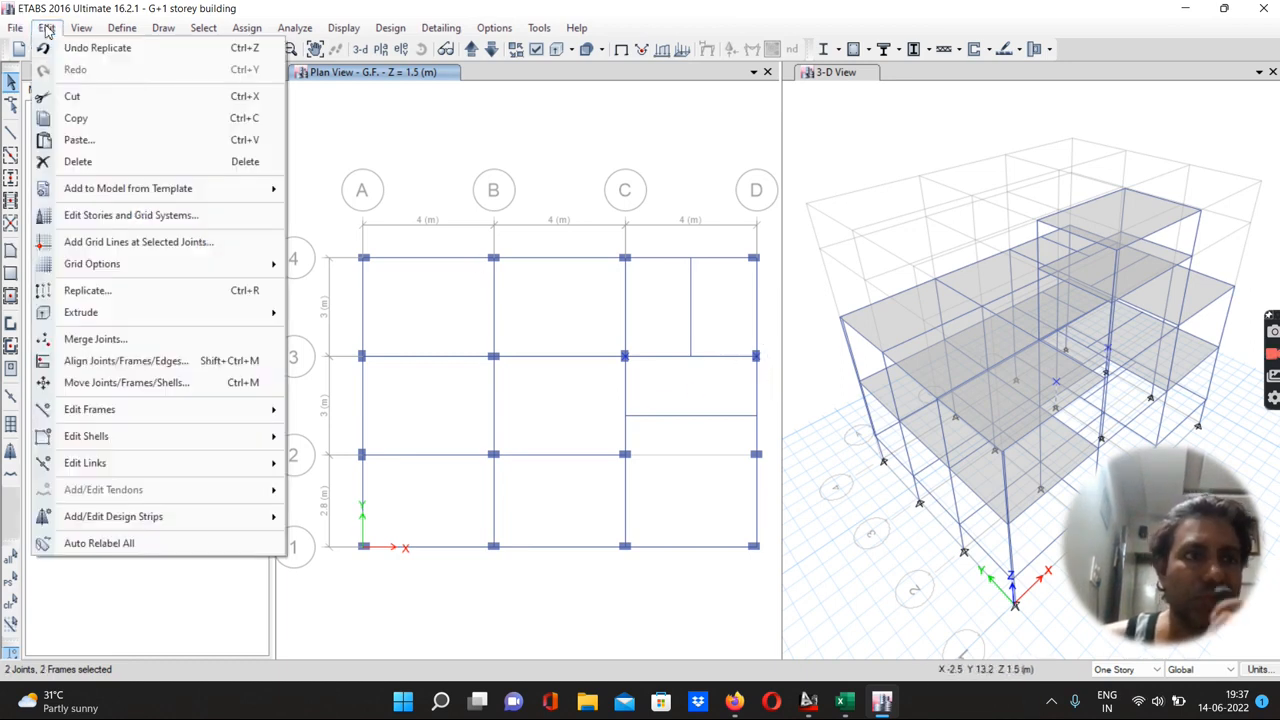
click(95, 291)
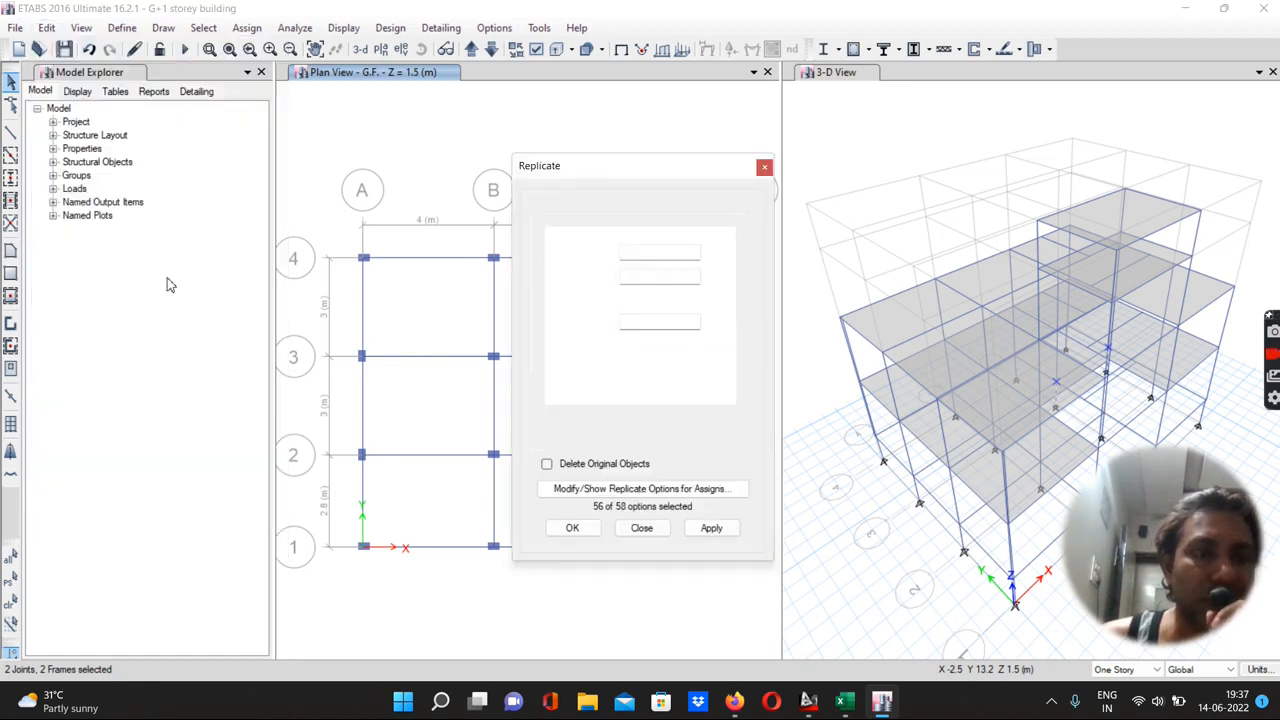
click(650, 205)
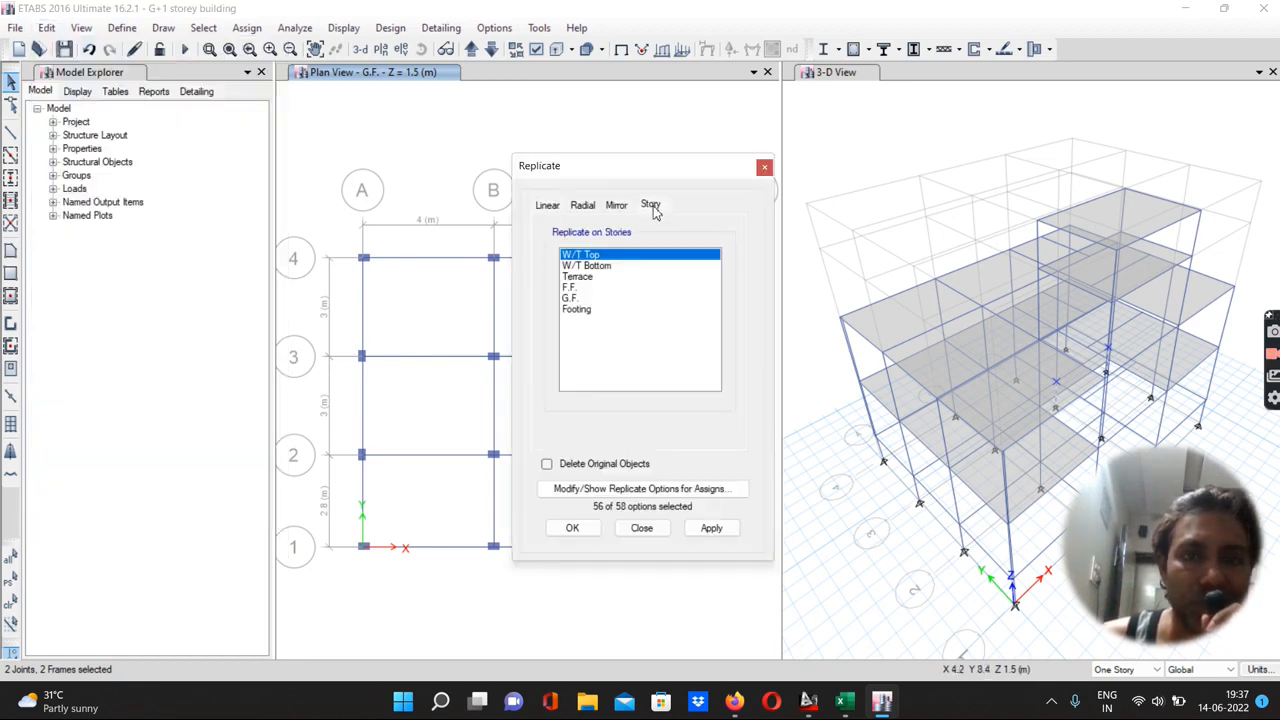
click(572, 287)
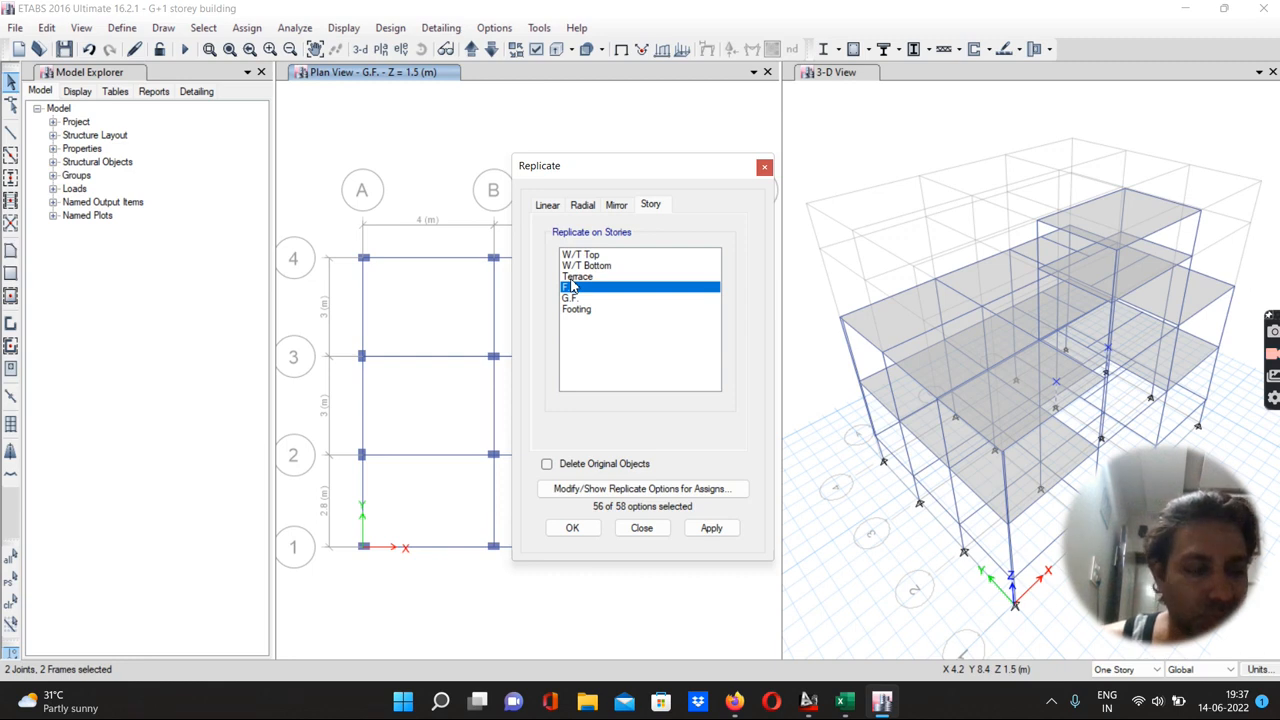
shift+click(592, 269)
shift+click(576, 281)
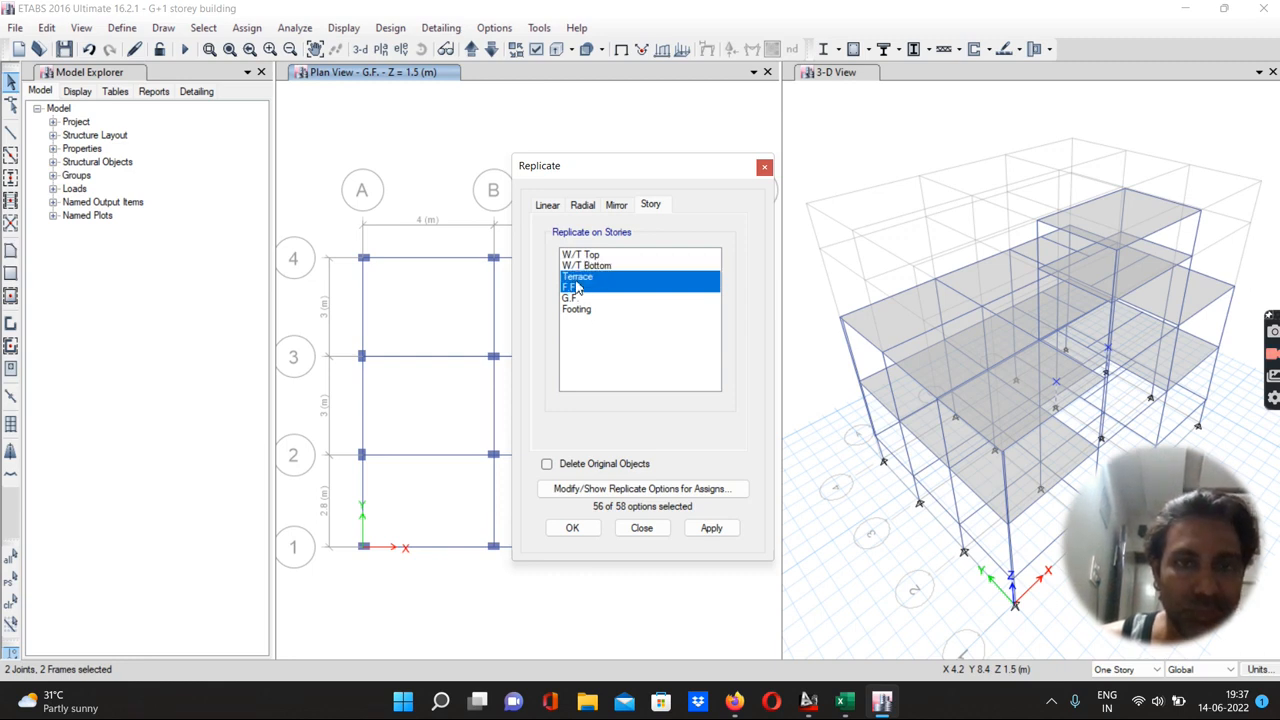
click(712, 528)
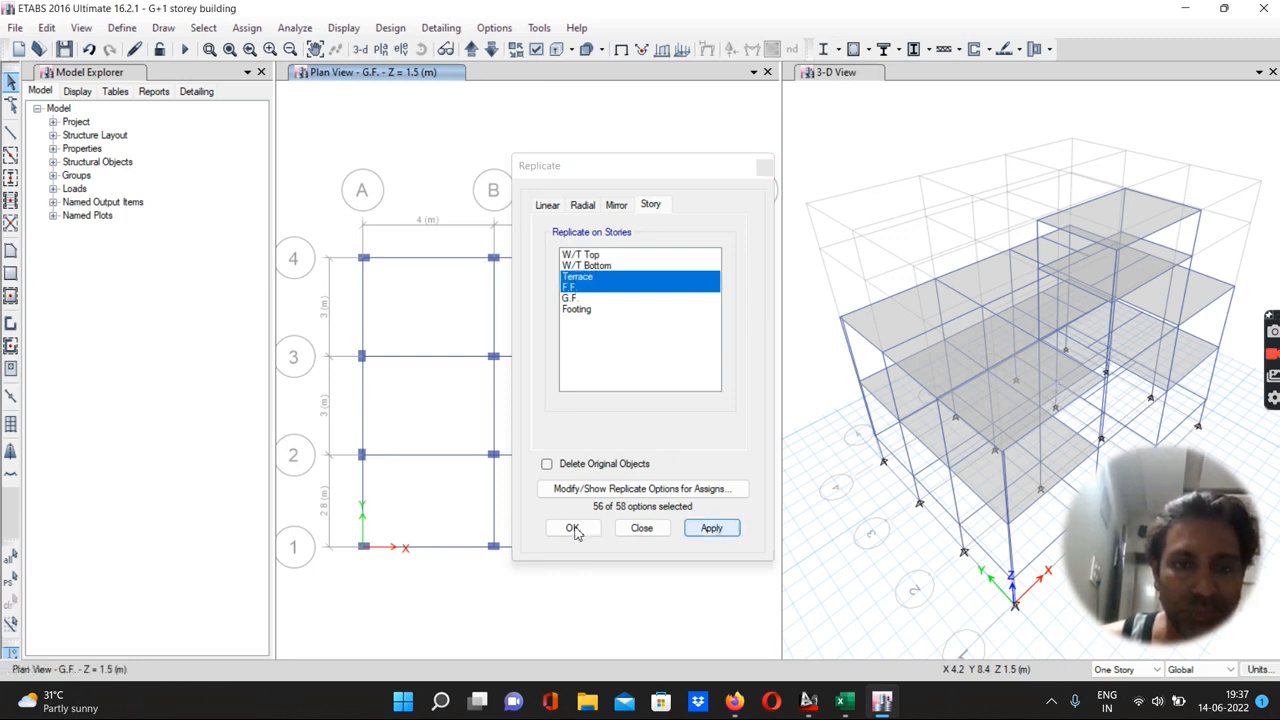
click(573, 528)
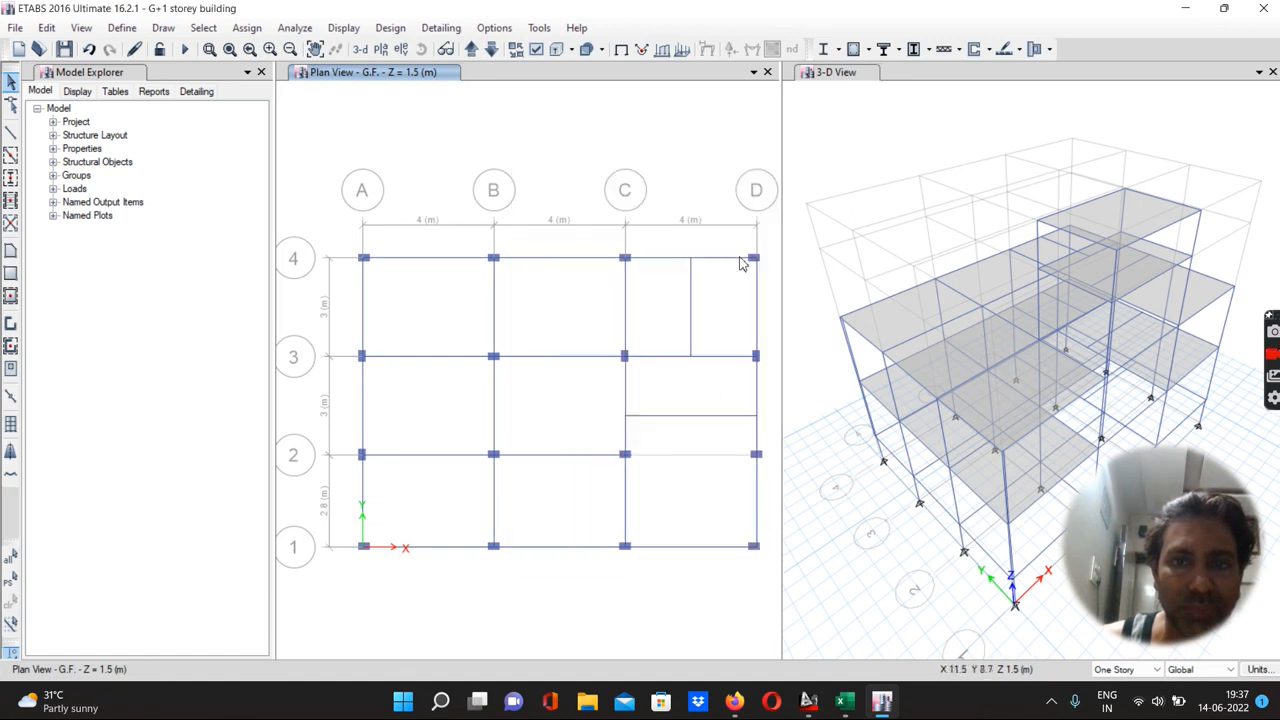
Select the columns at grid points D-4 and D-1 and replicate them onto the F.F. and Terrace stories
drag(742, 250, 766, 270)
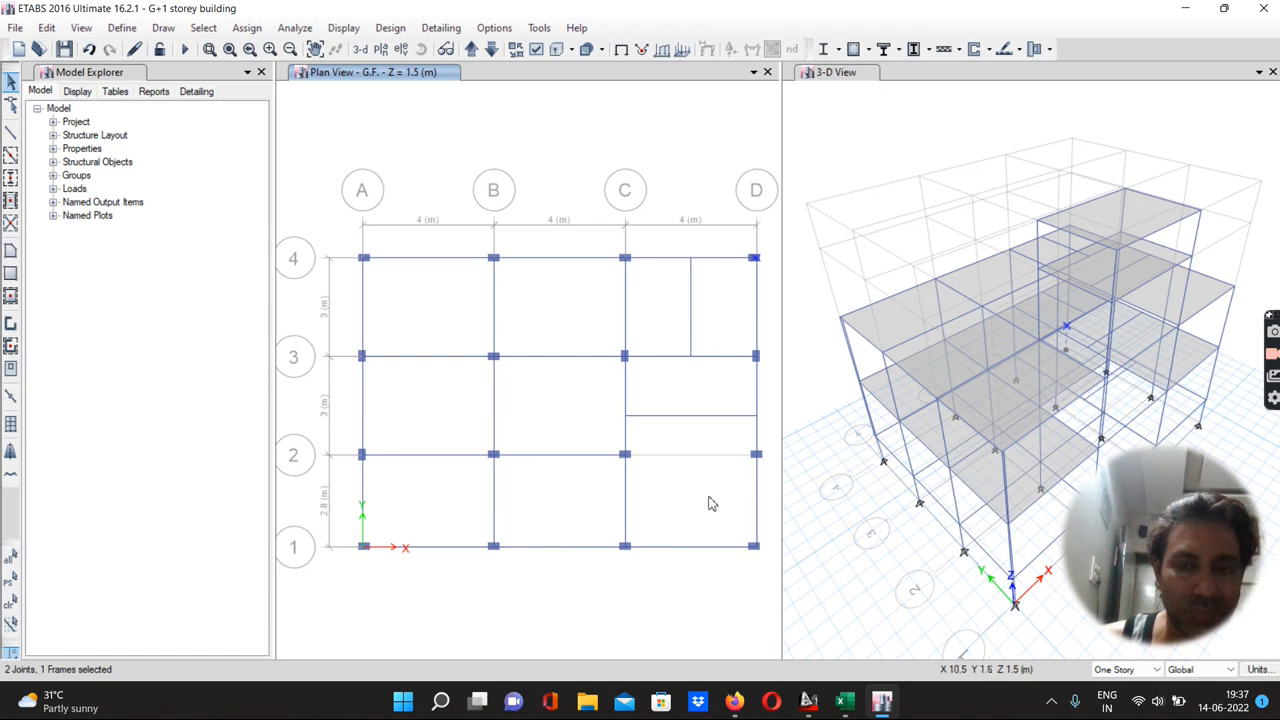
drag(744, 541, 763, 564)
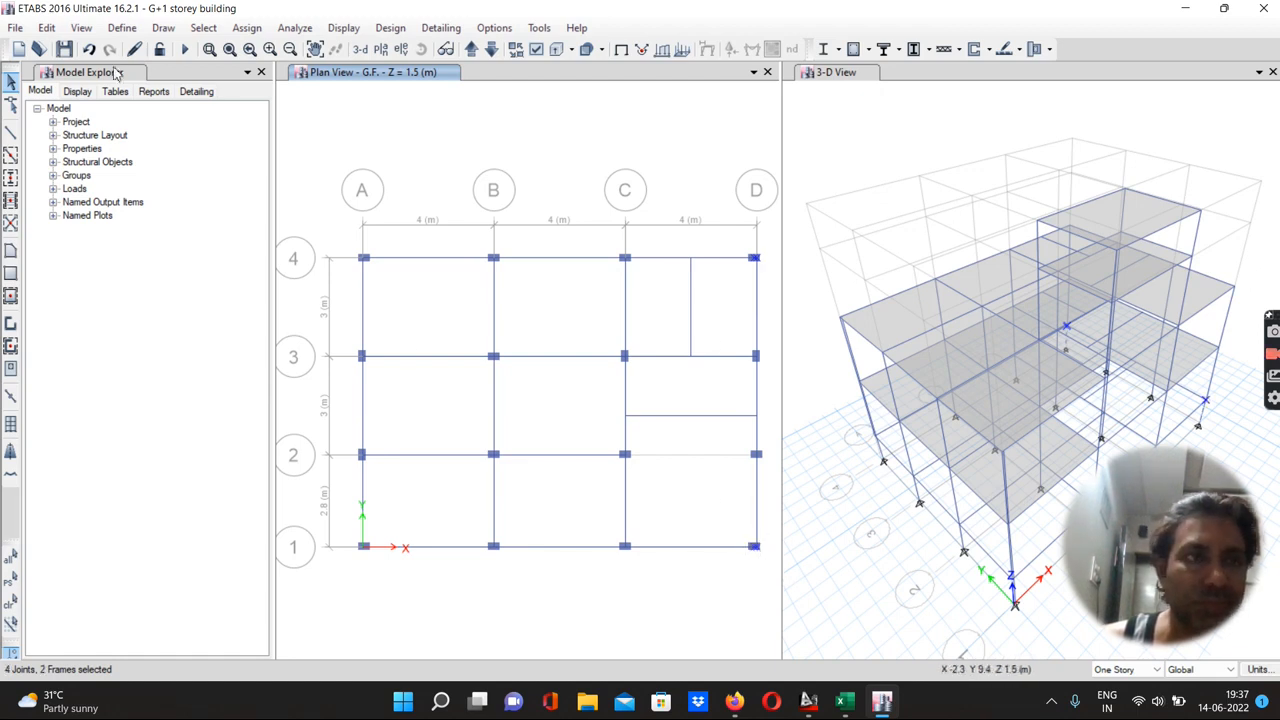
click(47, 27)
click(72, 291)
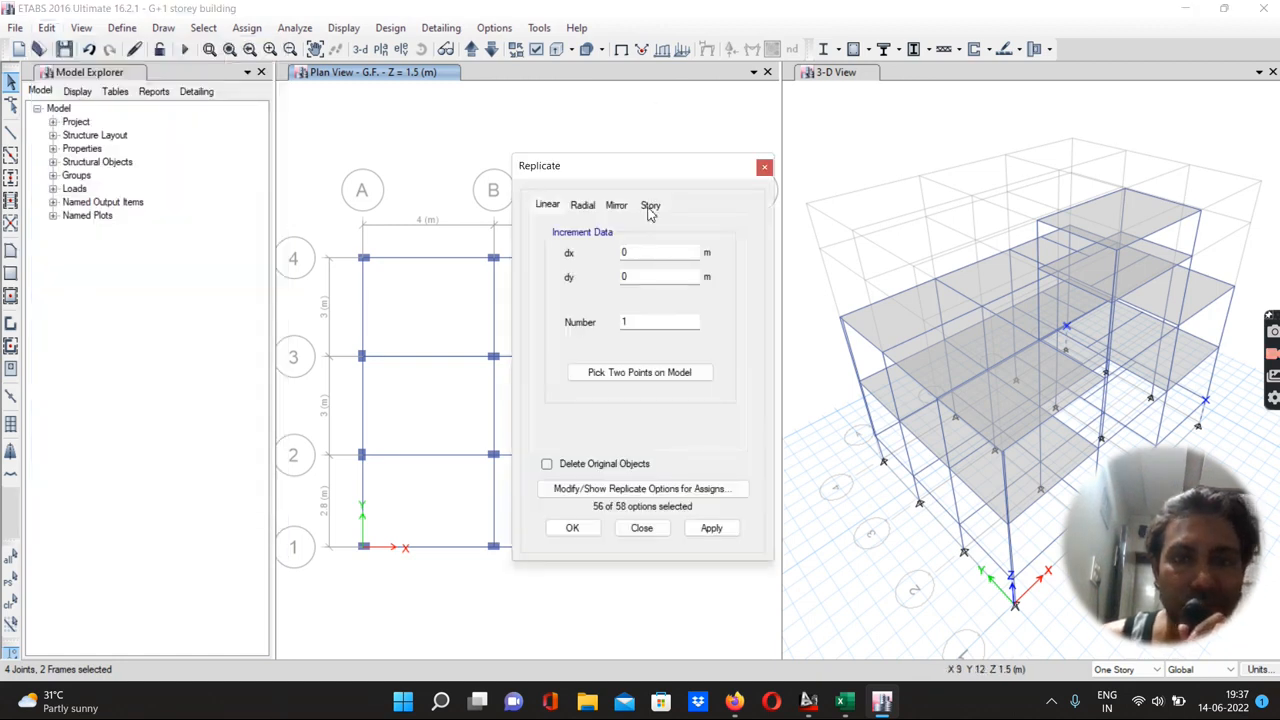
click(650, 206)
click(569, 288)
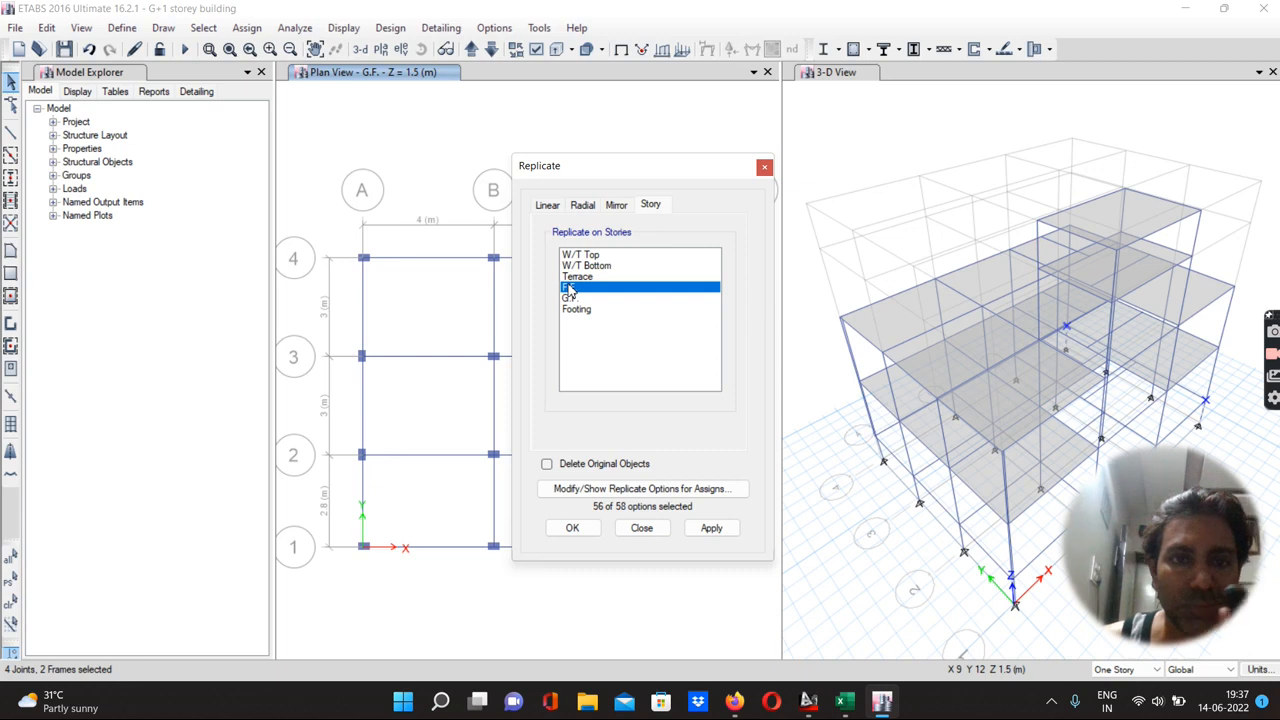
ctrl+click(580, 278)
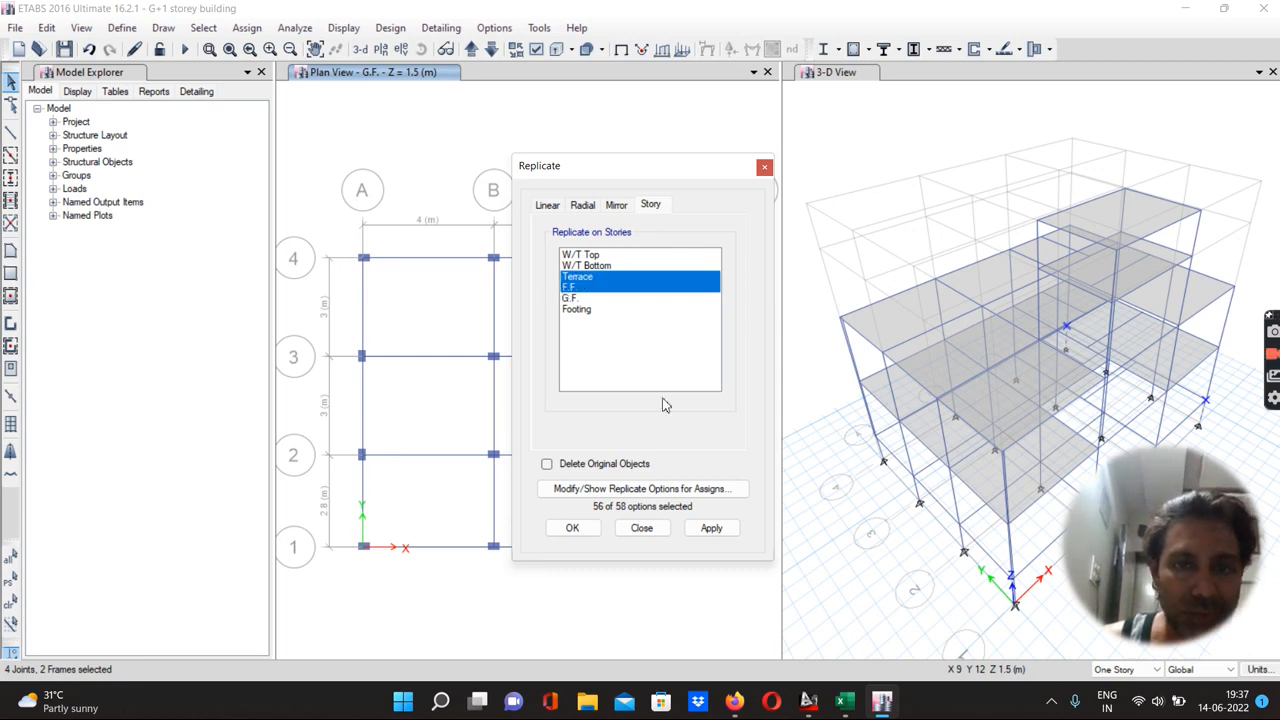
click(710, 528)
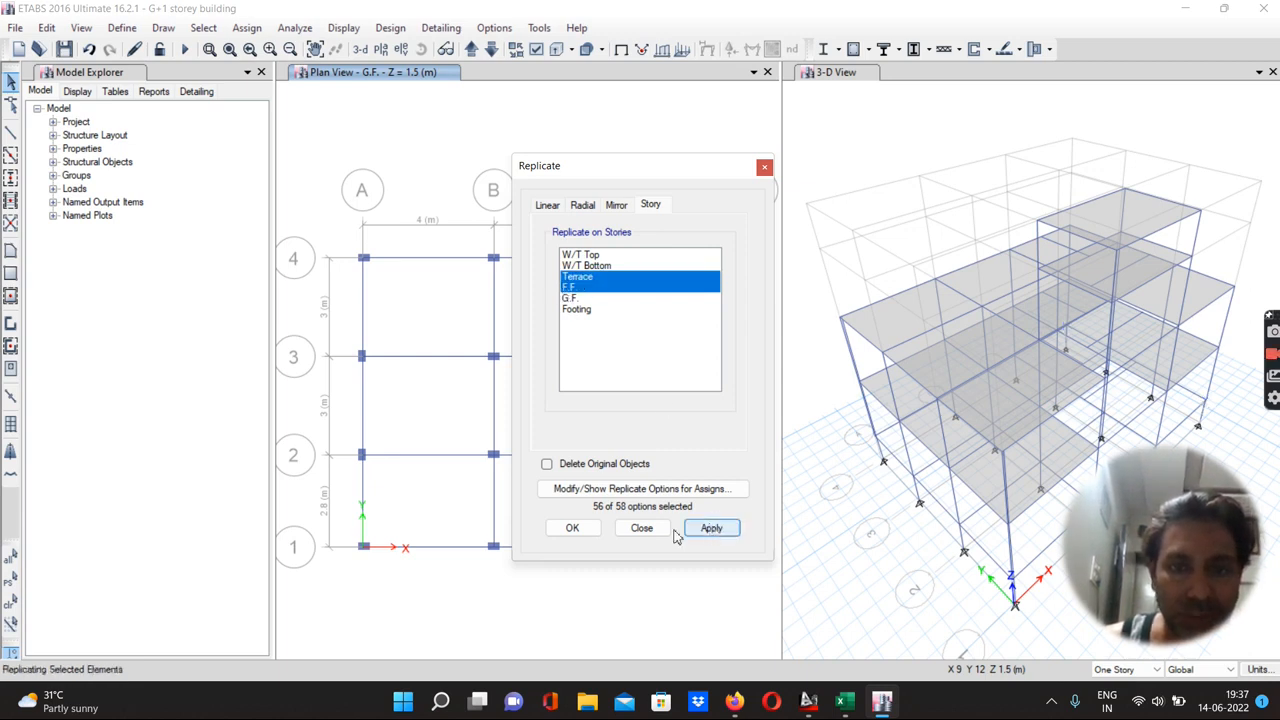
click(576, 530)
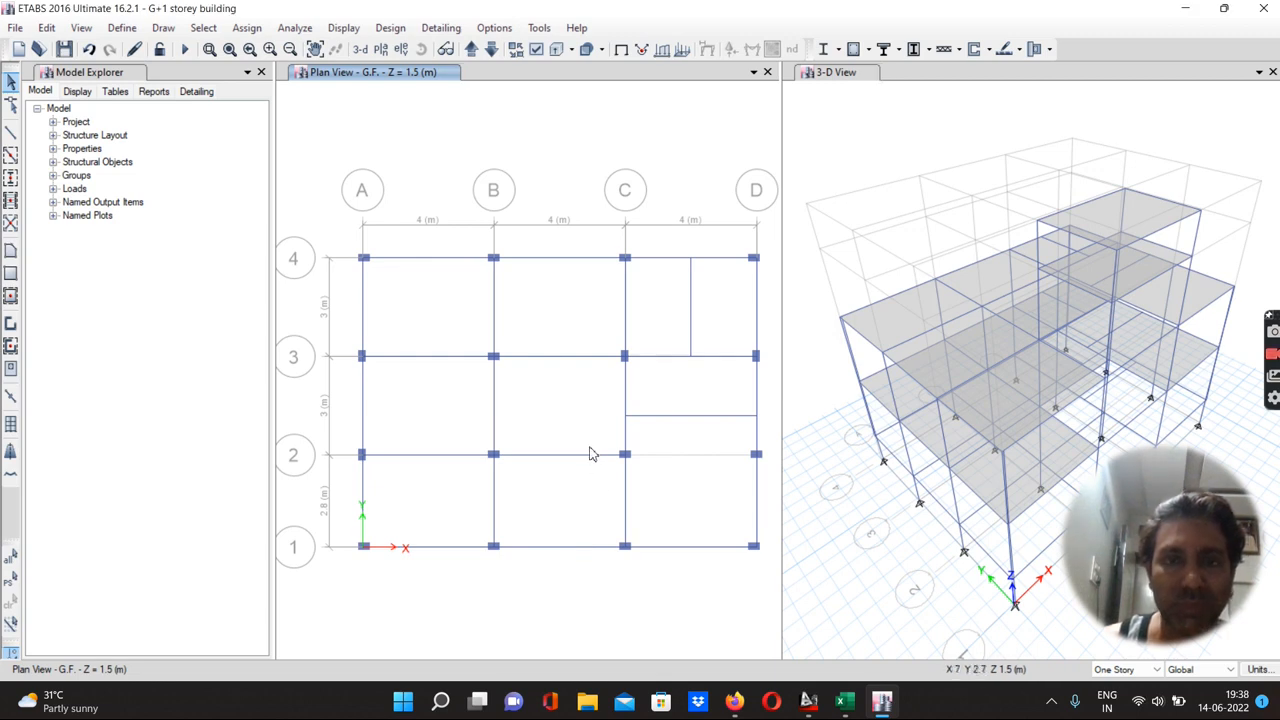
Step up through the story plan views to check the replicated columns on each level
click(472, 51)
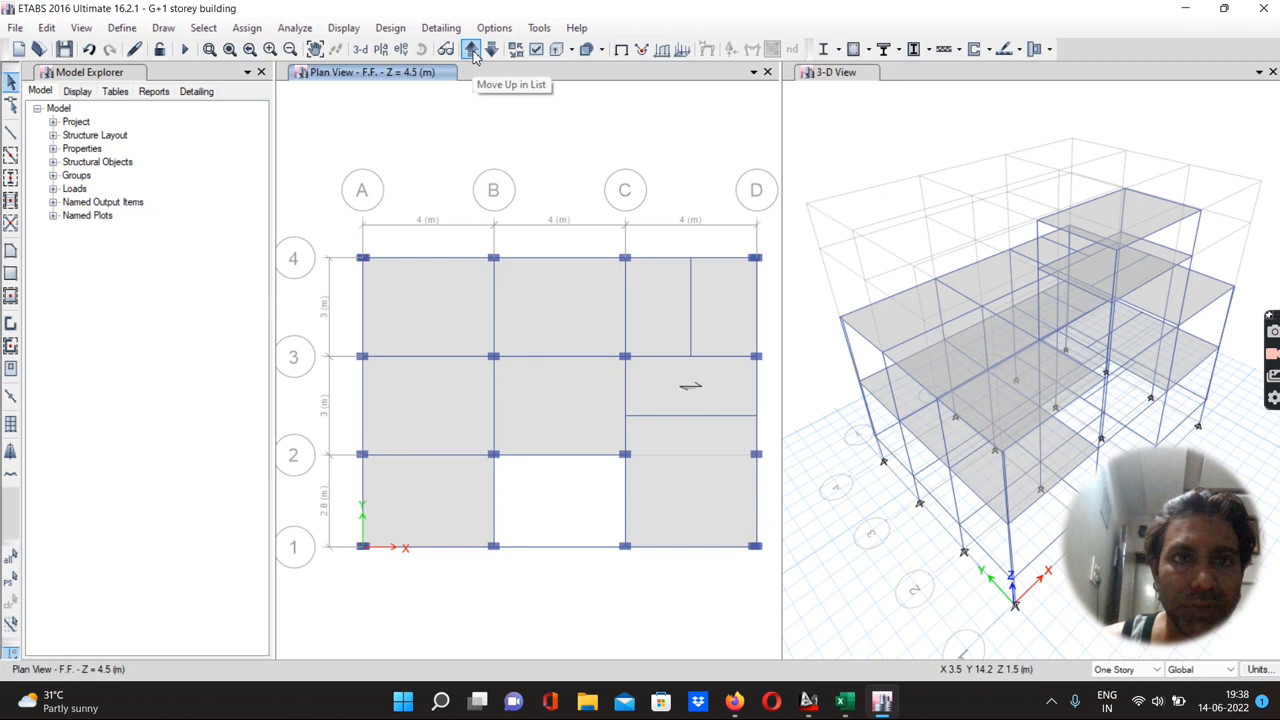
click(472, 51)
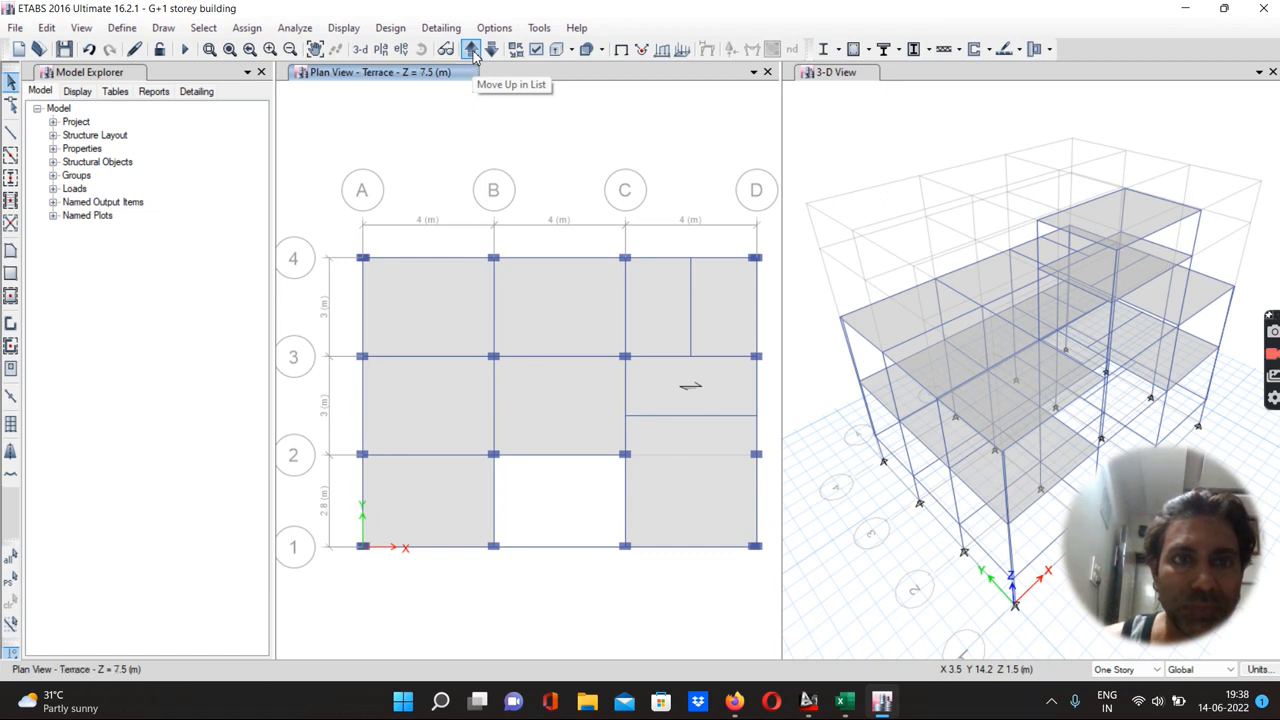
click(472, 51)
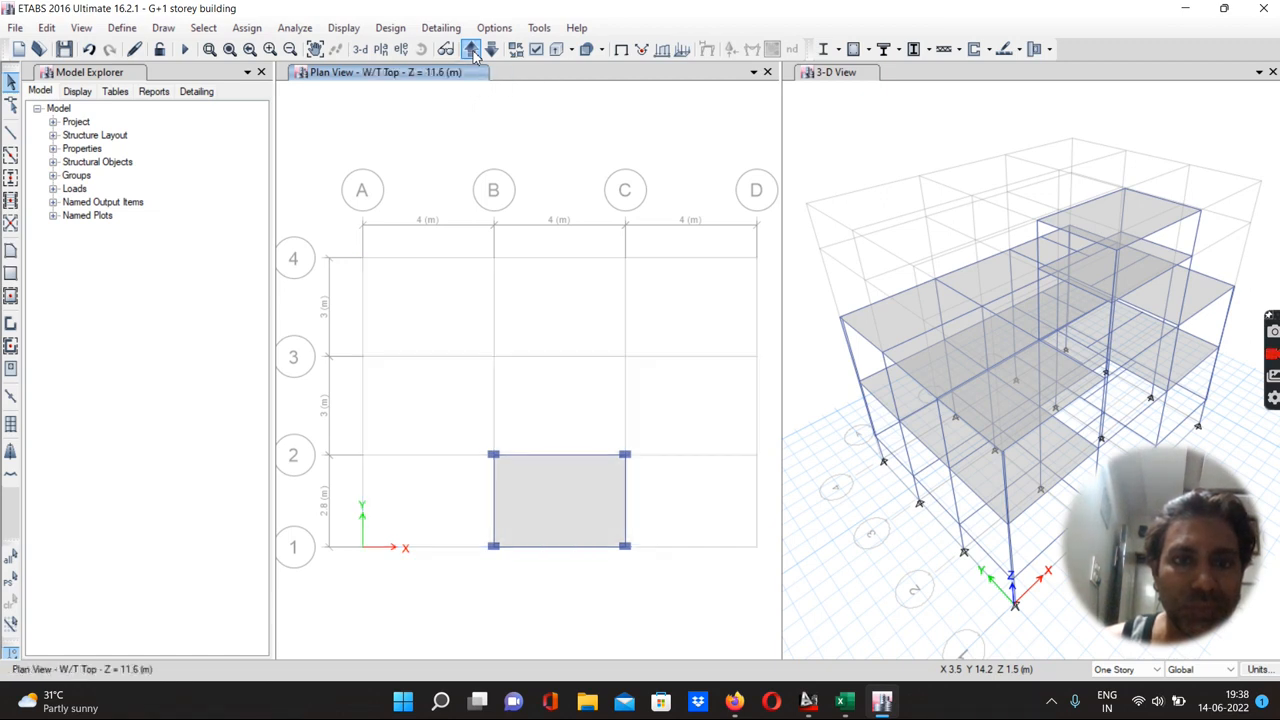
click(472, 51)
click(472, 51)
click(472, 51)
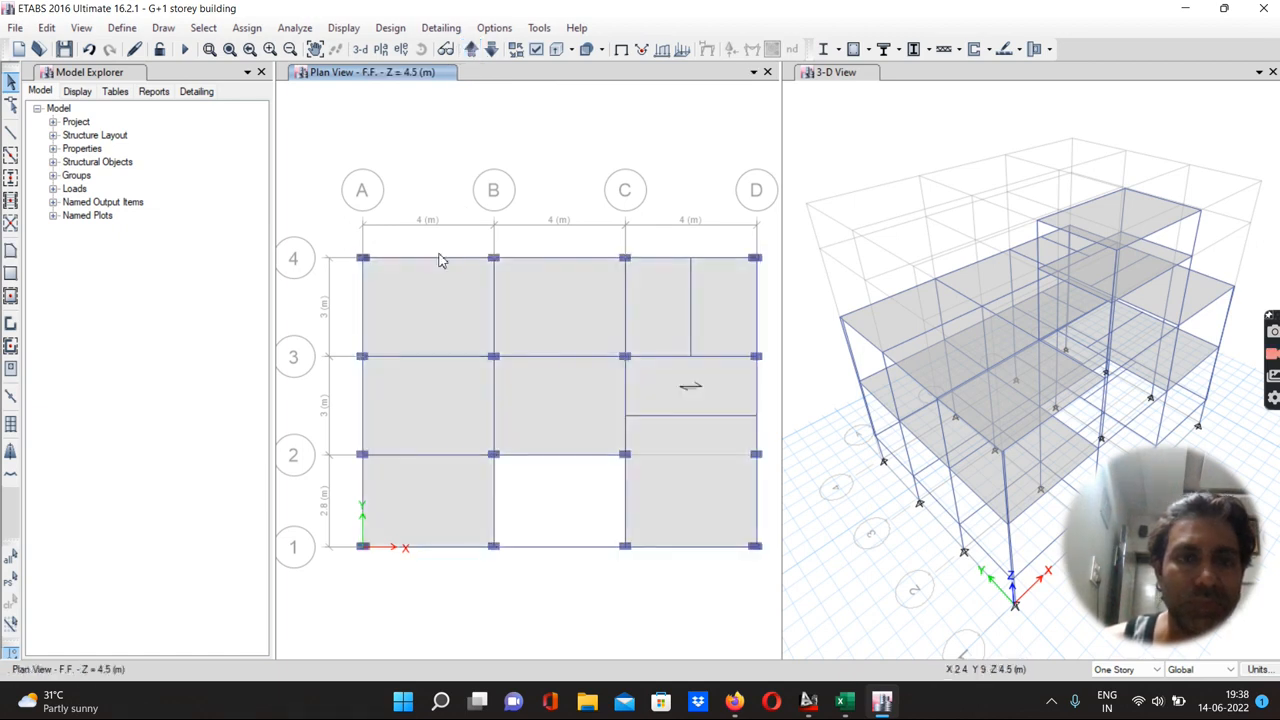
Delete the F.F. columns at grid points A-4, A-3, A-2, A-1 and C-3
drag(352, 251, 388, 273)
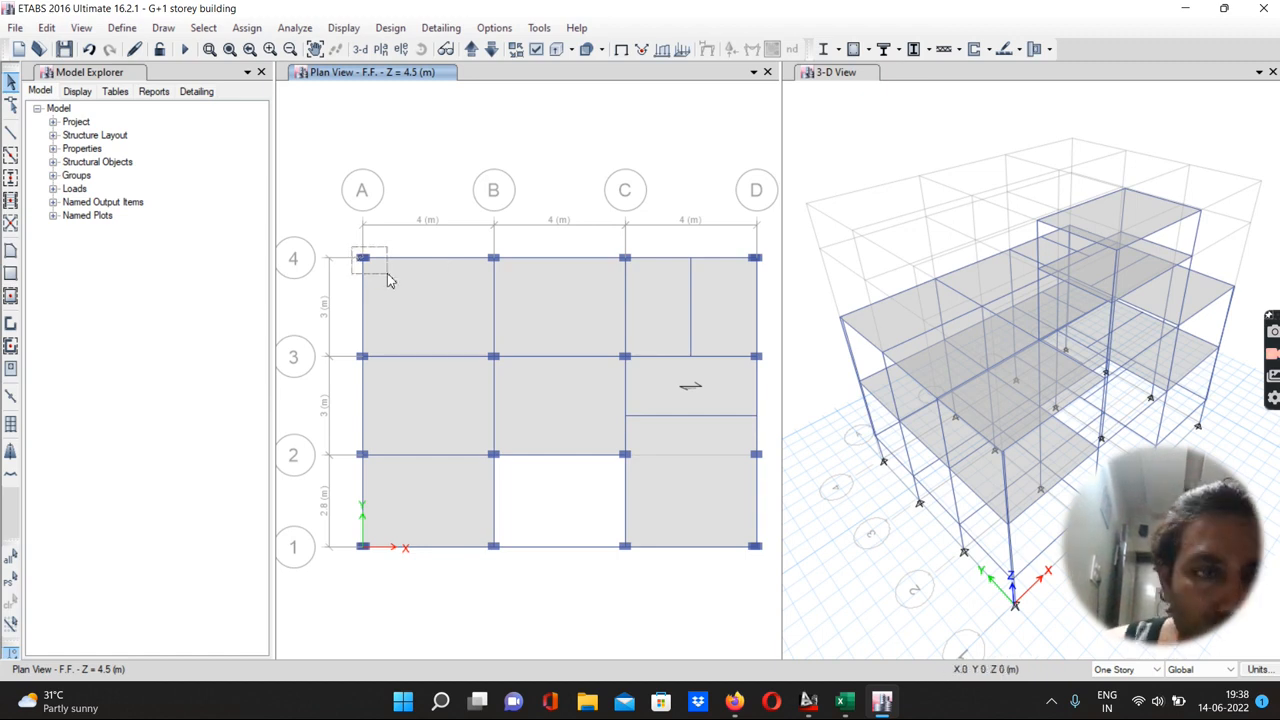
drag(388, 274, 388, 274)
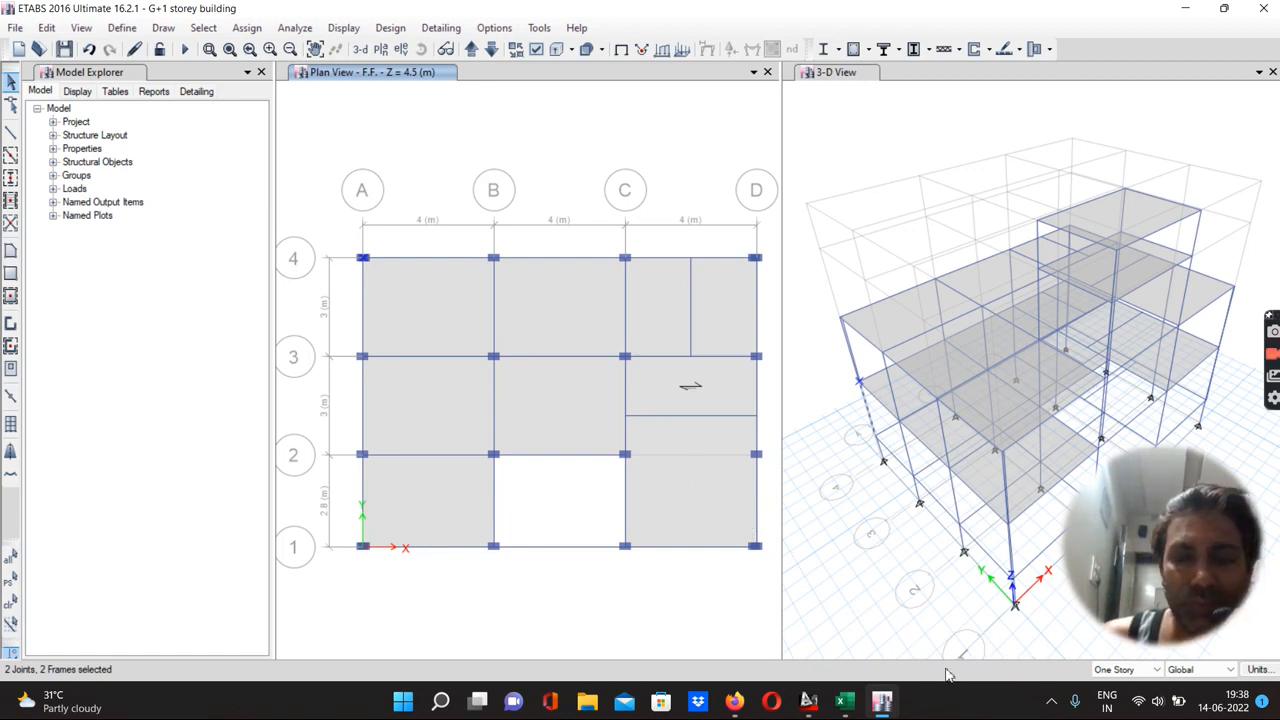
click(377, 262)
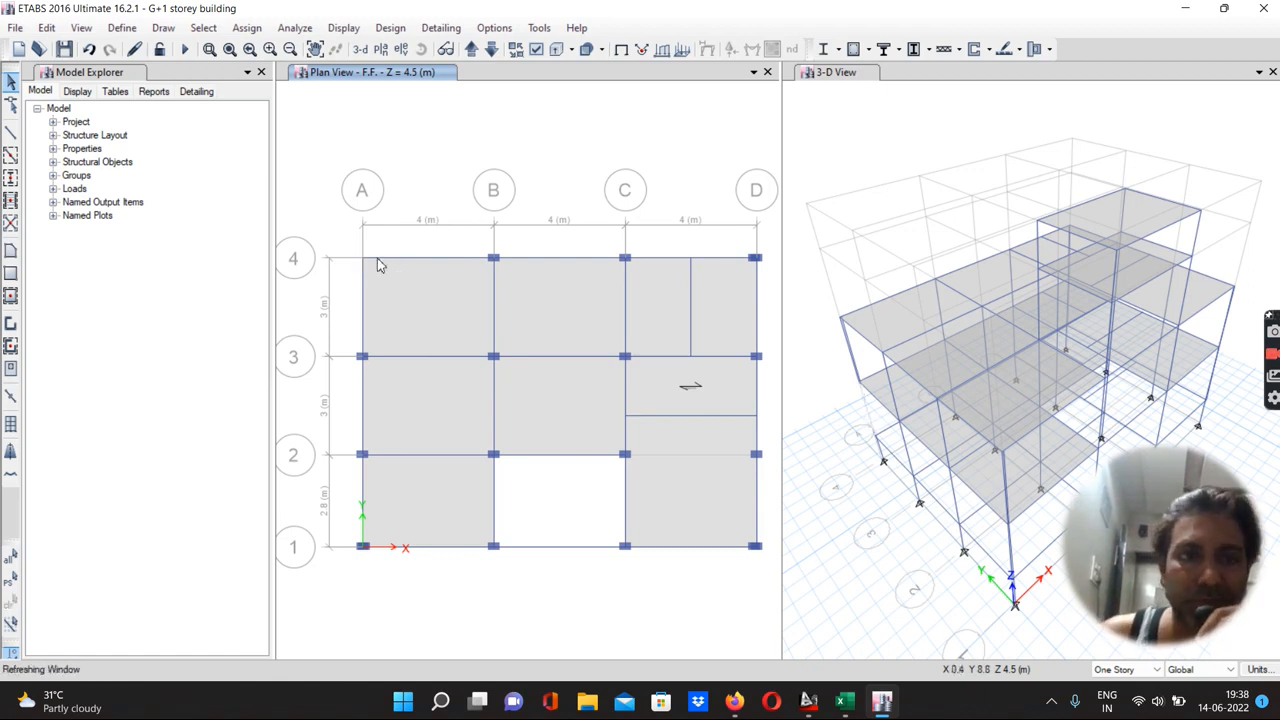
drag(353, 345, 379, 367)
key(Delete)
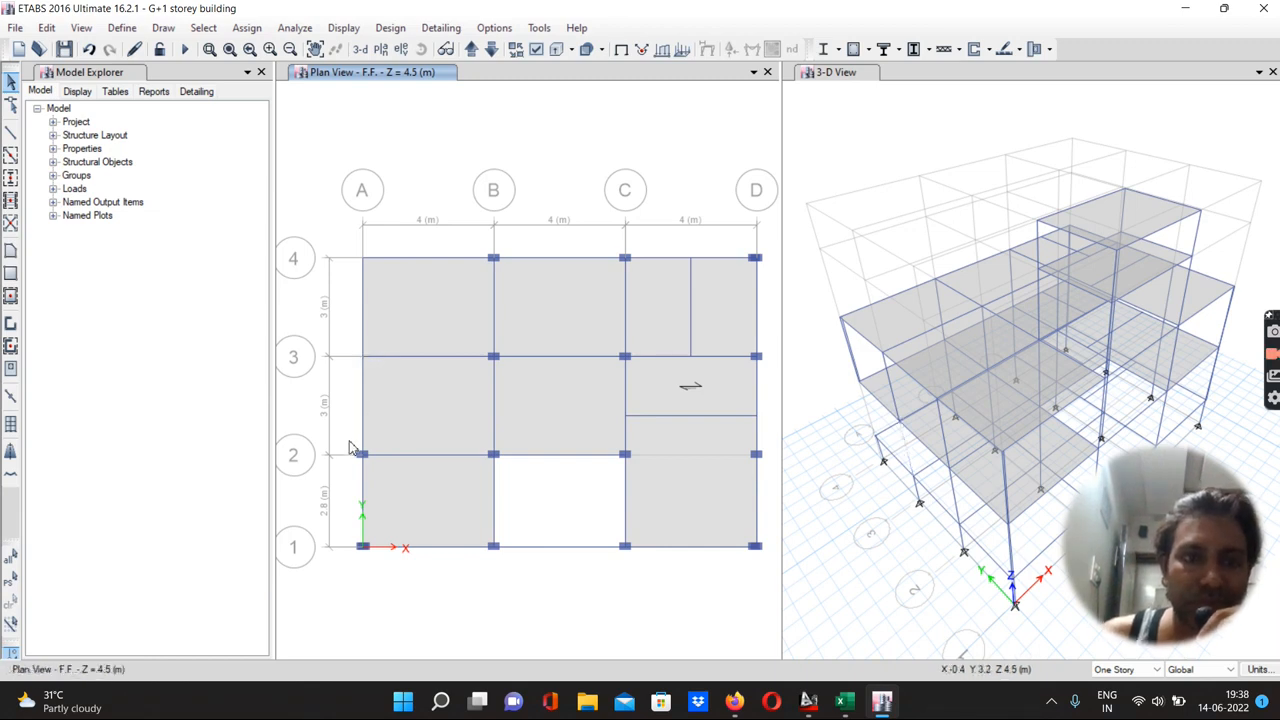
drag(350, 444, 377, 467)
key(Delete)
drag(354, 538, 378, 562)
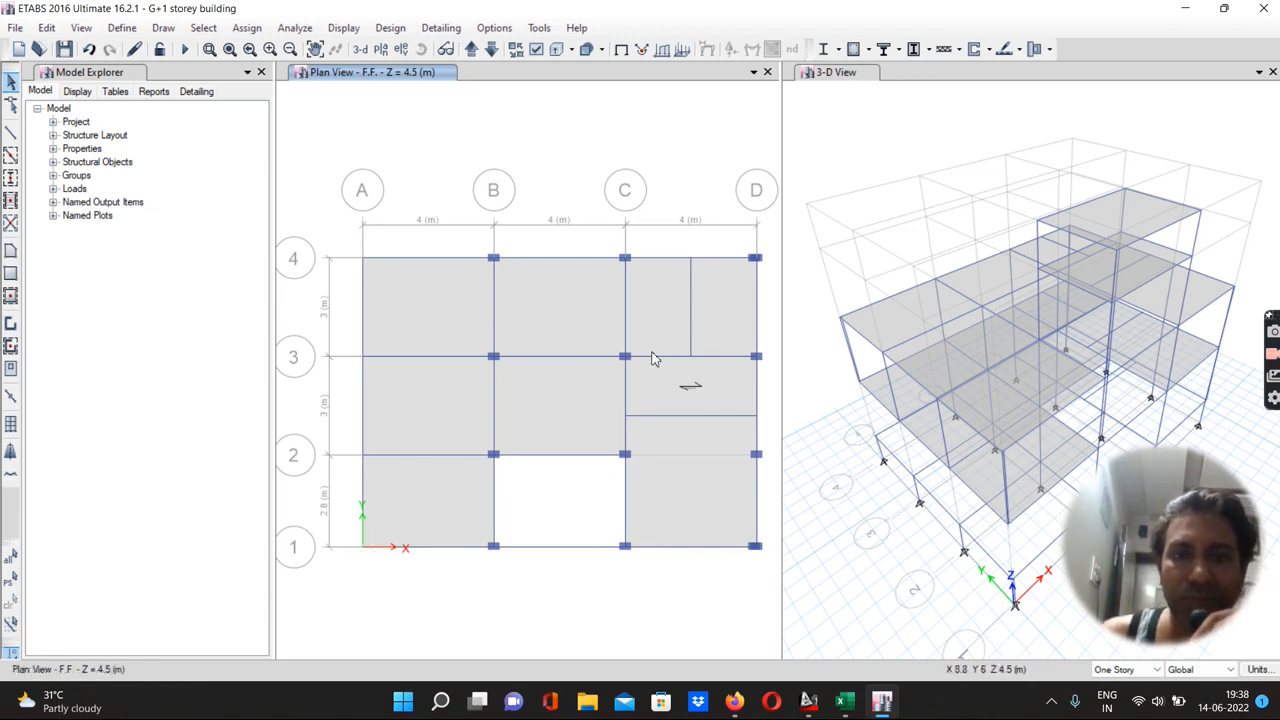
drag(613, 343, 638, 364)
key(Delete)
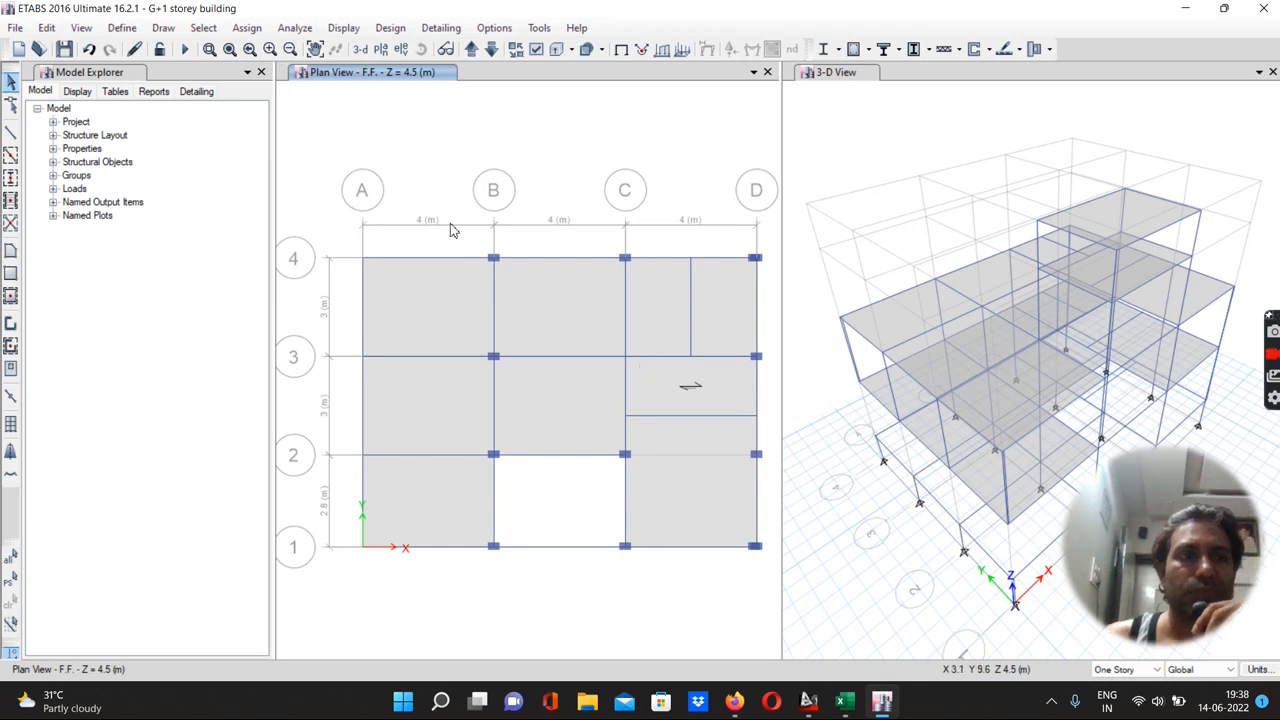
Undo the column deletions on the F.F. story
click(89, 49)
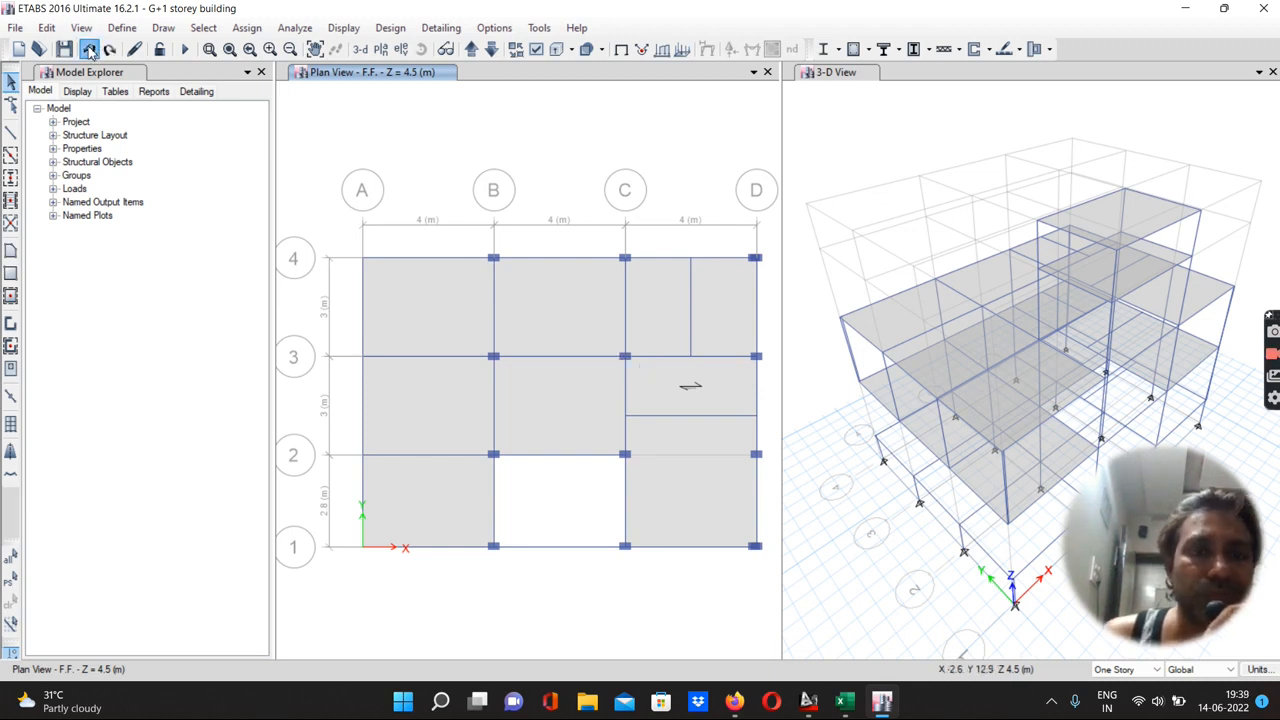
click(89, 49)
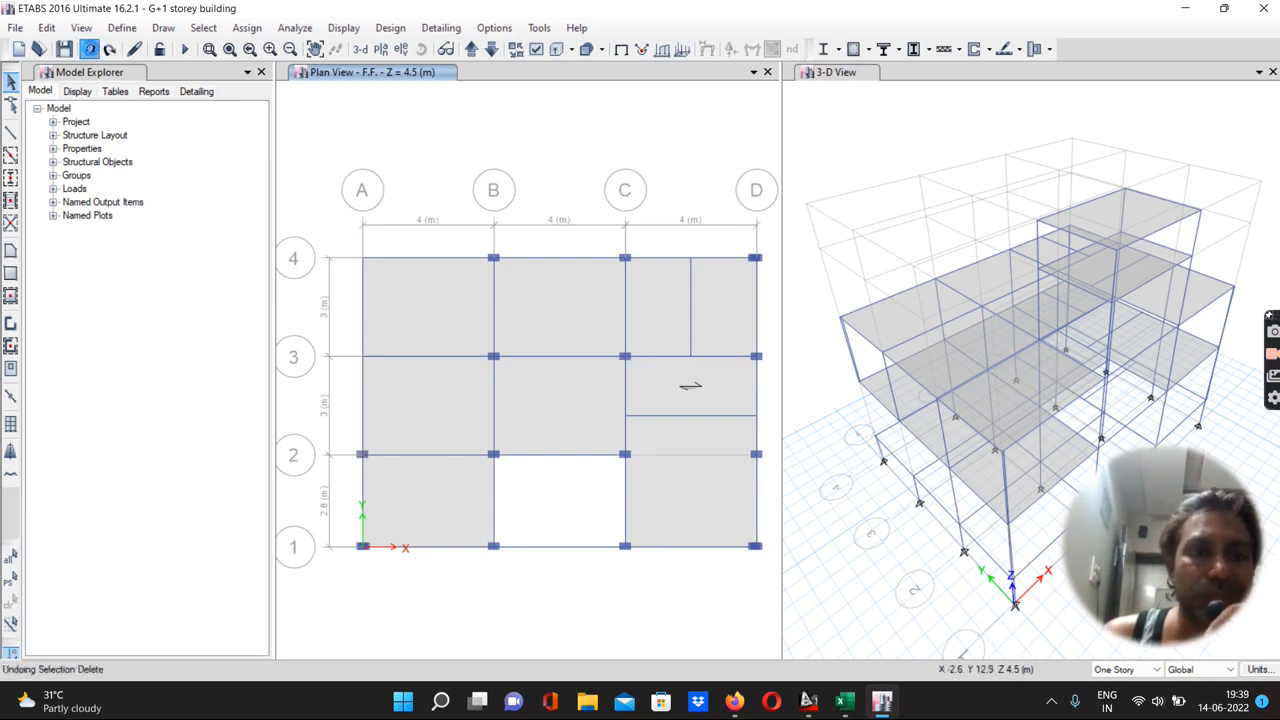
click(89, 49)
click(89, 49)
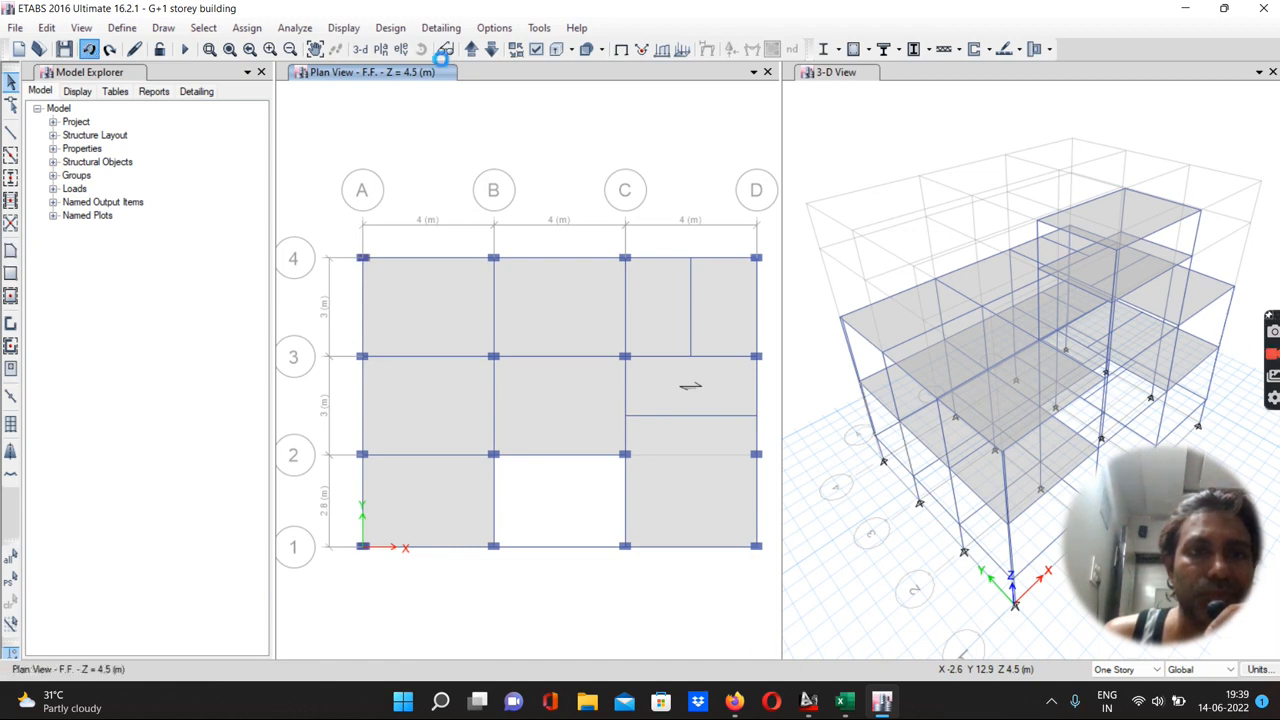
On the G.F. story, select and delete the columns along grid A at A-4, A-3, A-2 and A-1
click(469, 52)
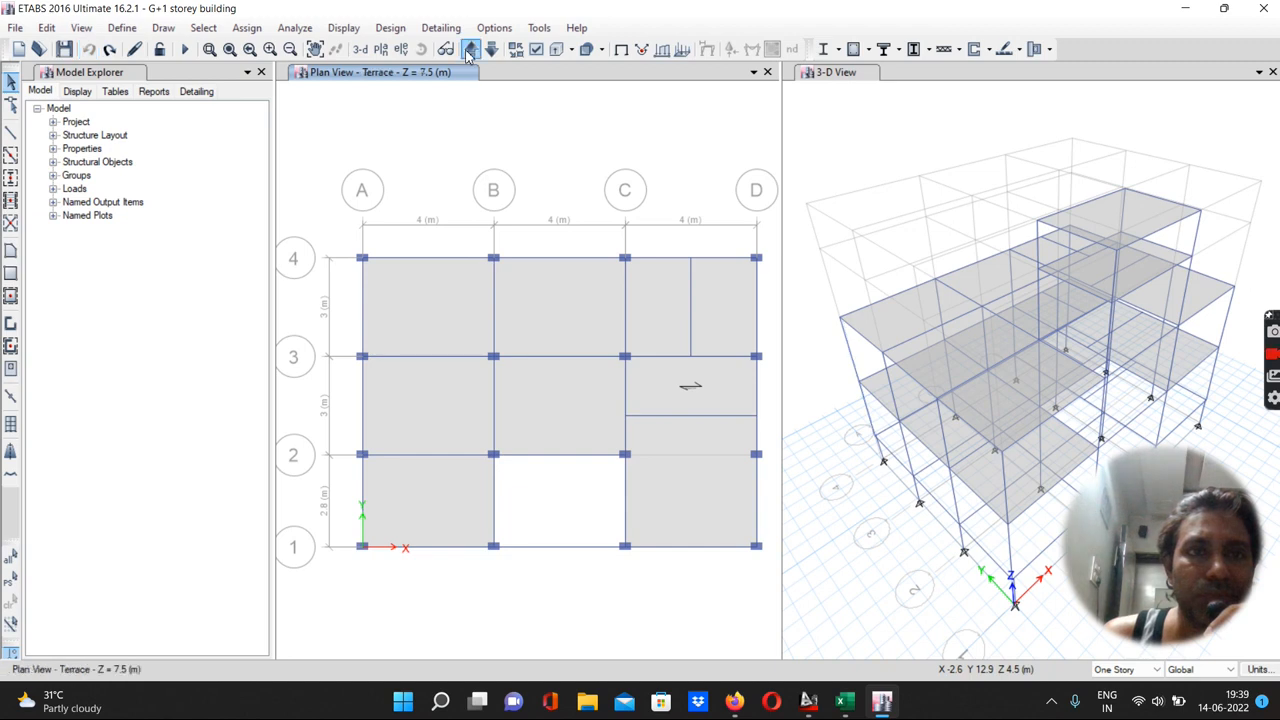
click(469, 52)
click(469, 52)
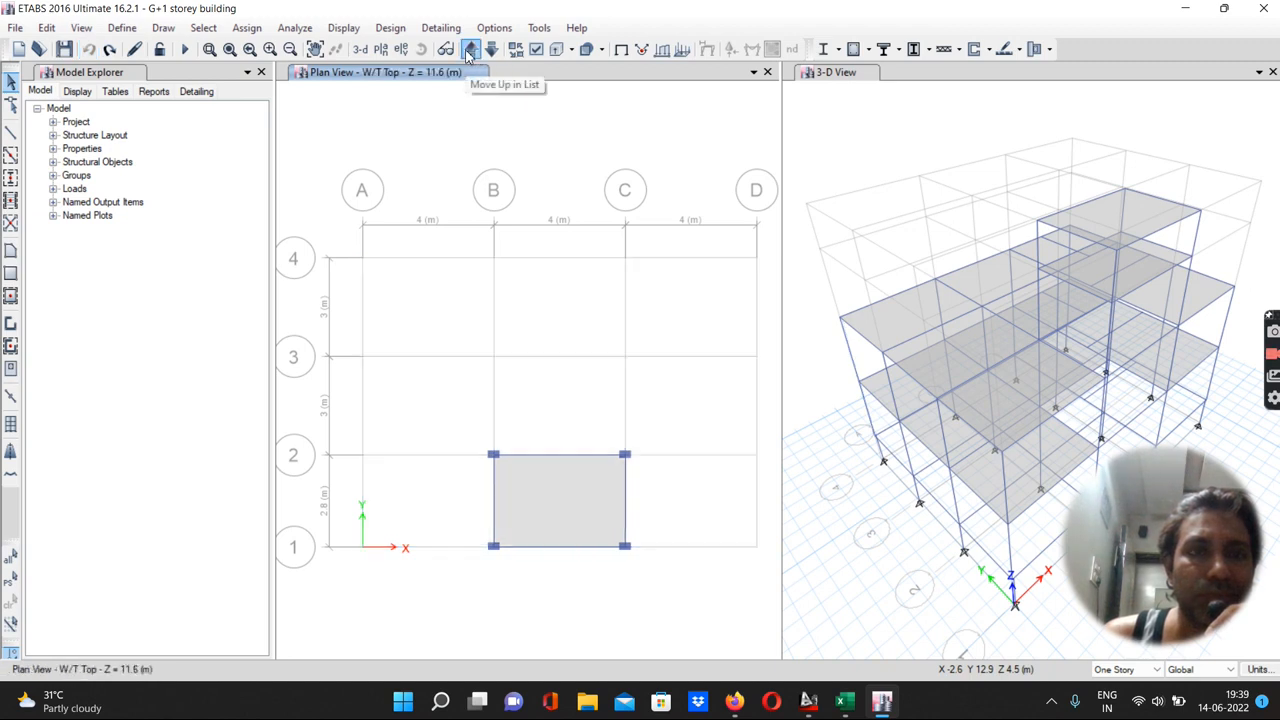
click(469, 52)
click(469, 52)
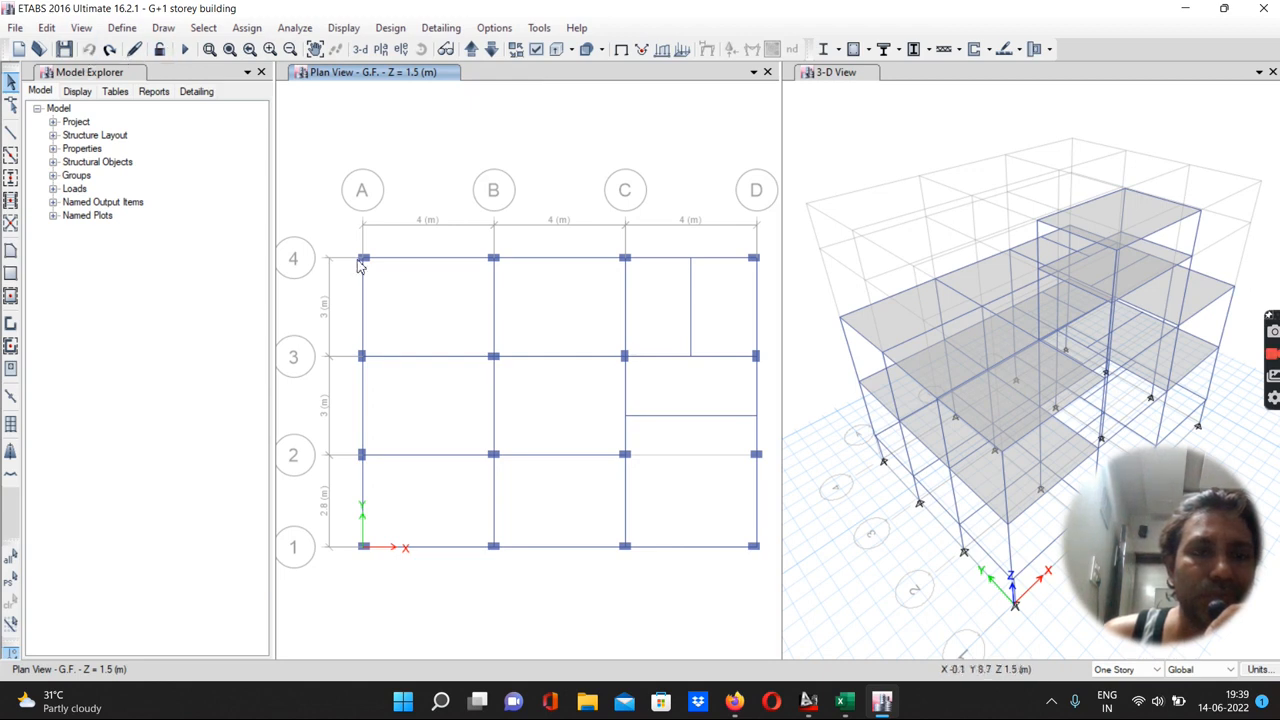
click(365, 259)
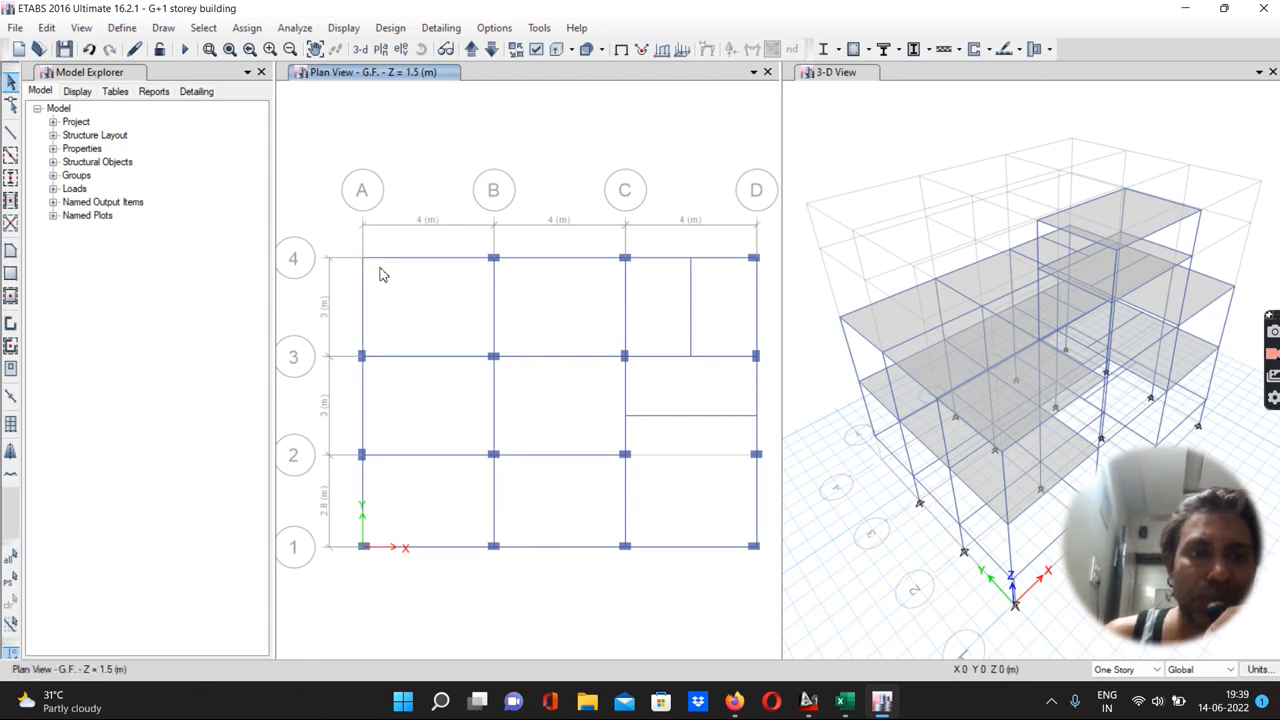
click(372, 371)
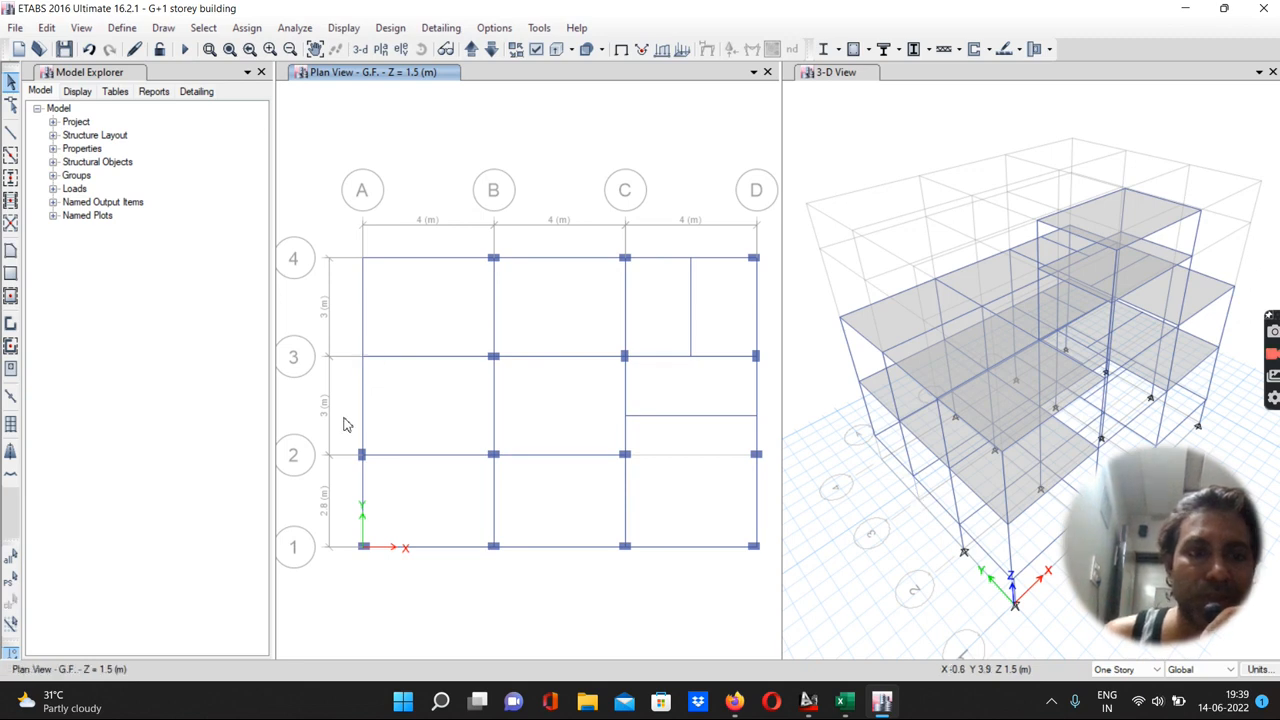
click(376, 474)
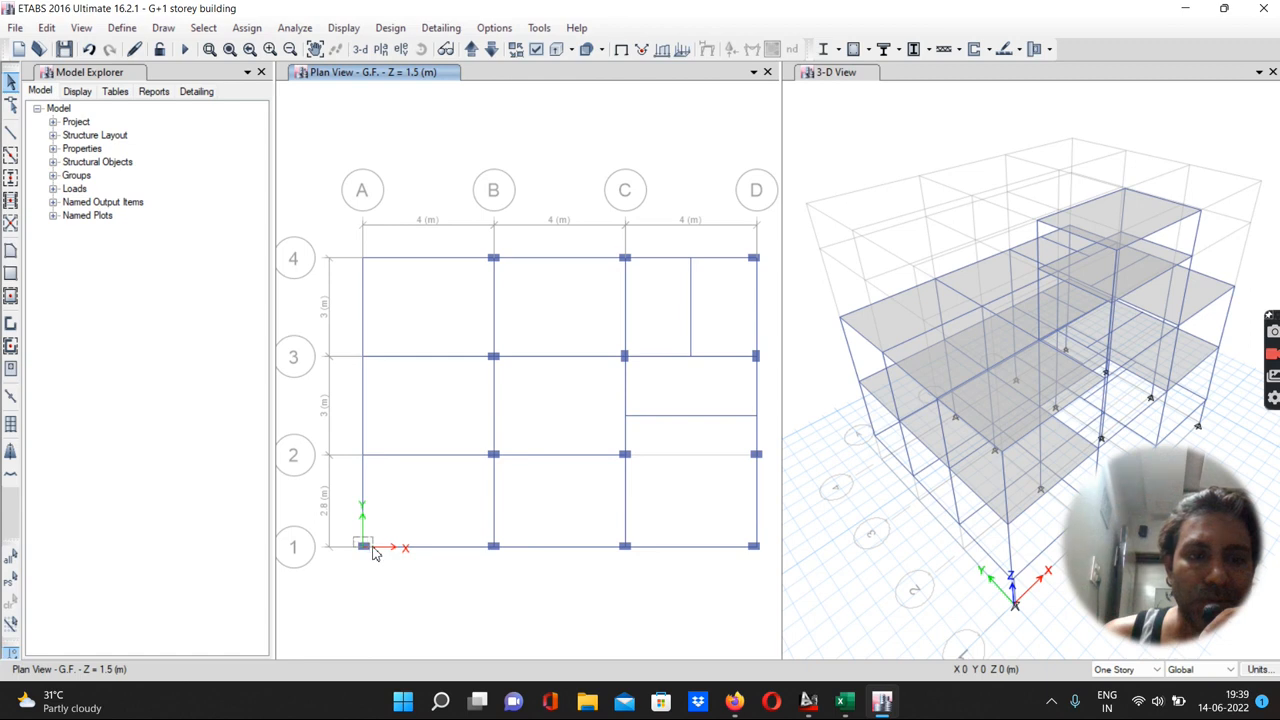
click(376, 560)
key(Delete)
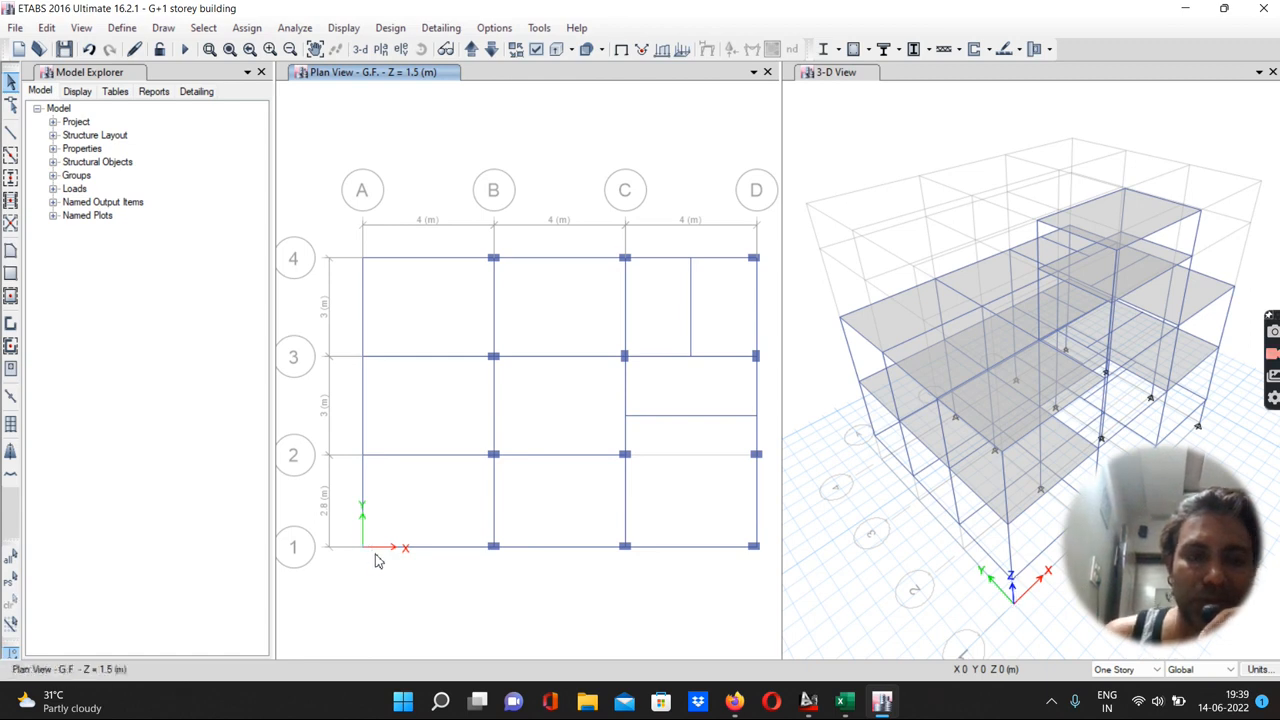
On the G.F. story, delete the columns at grid points C-3, D-3, D-1 and D-4
click(637, 381)
key(Delete)
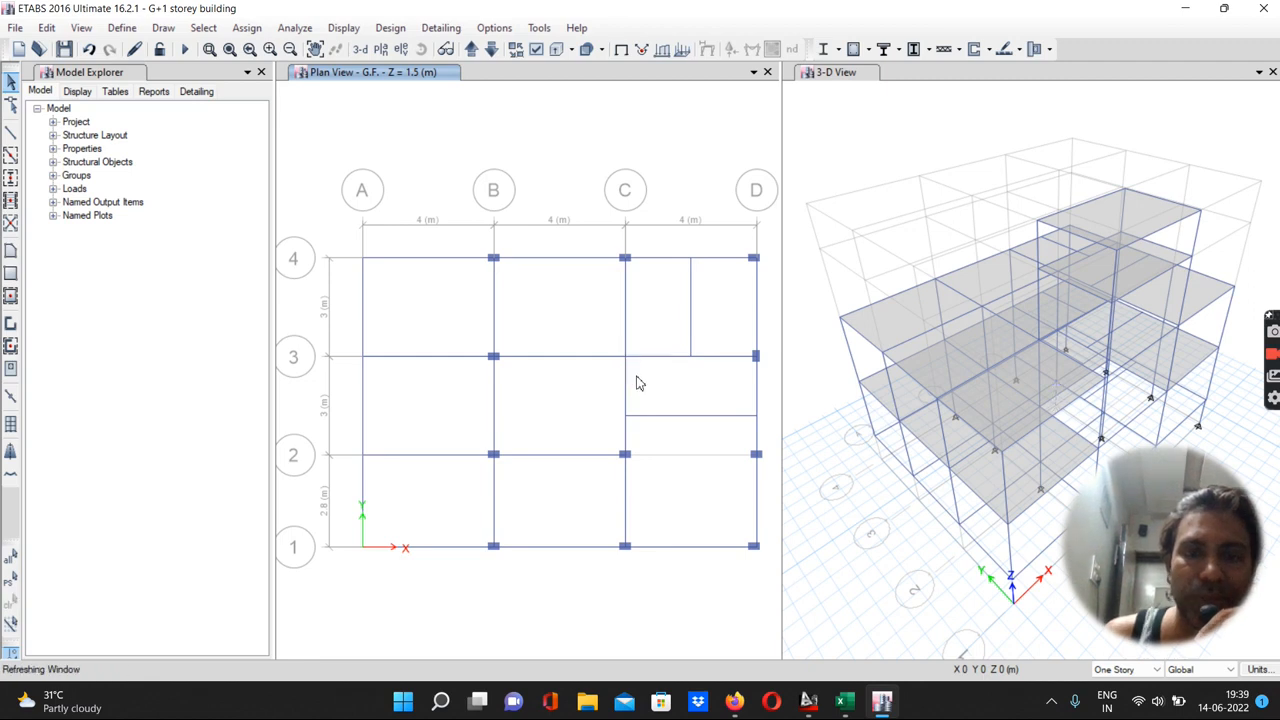
click(754, 355)
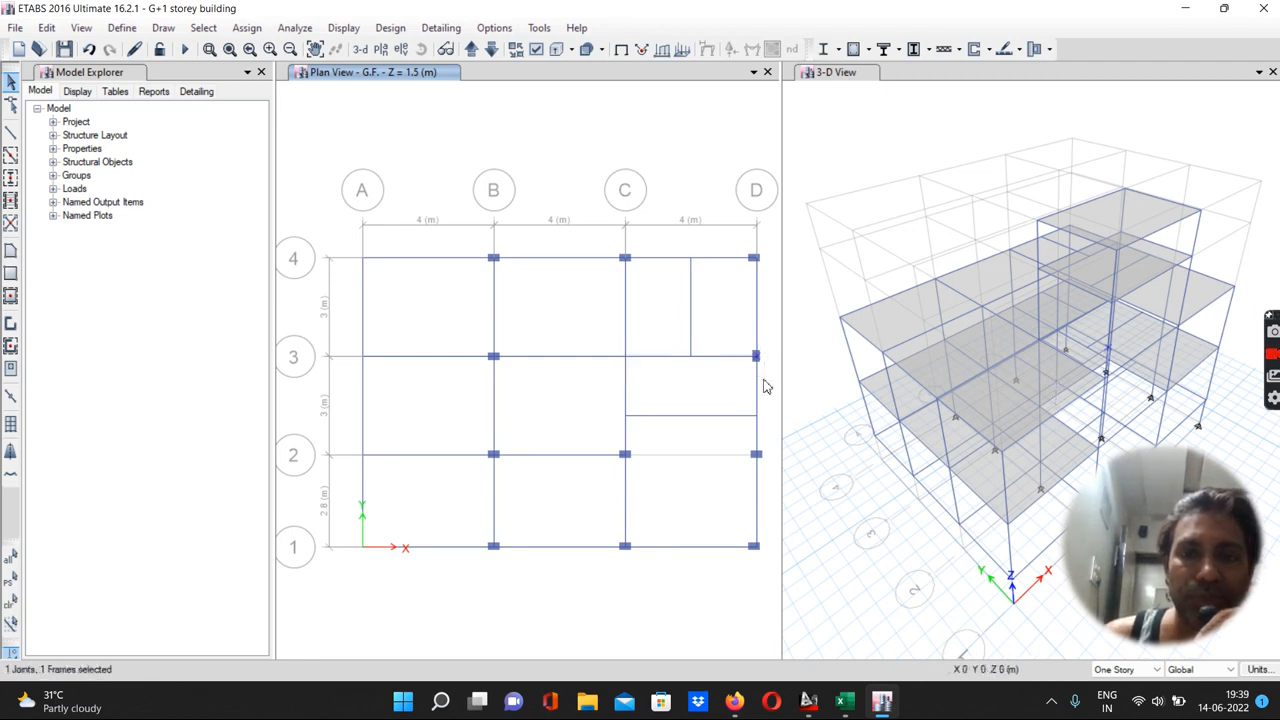
key(Delete)
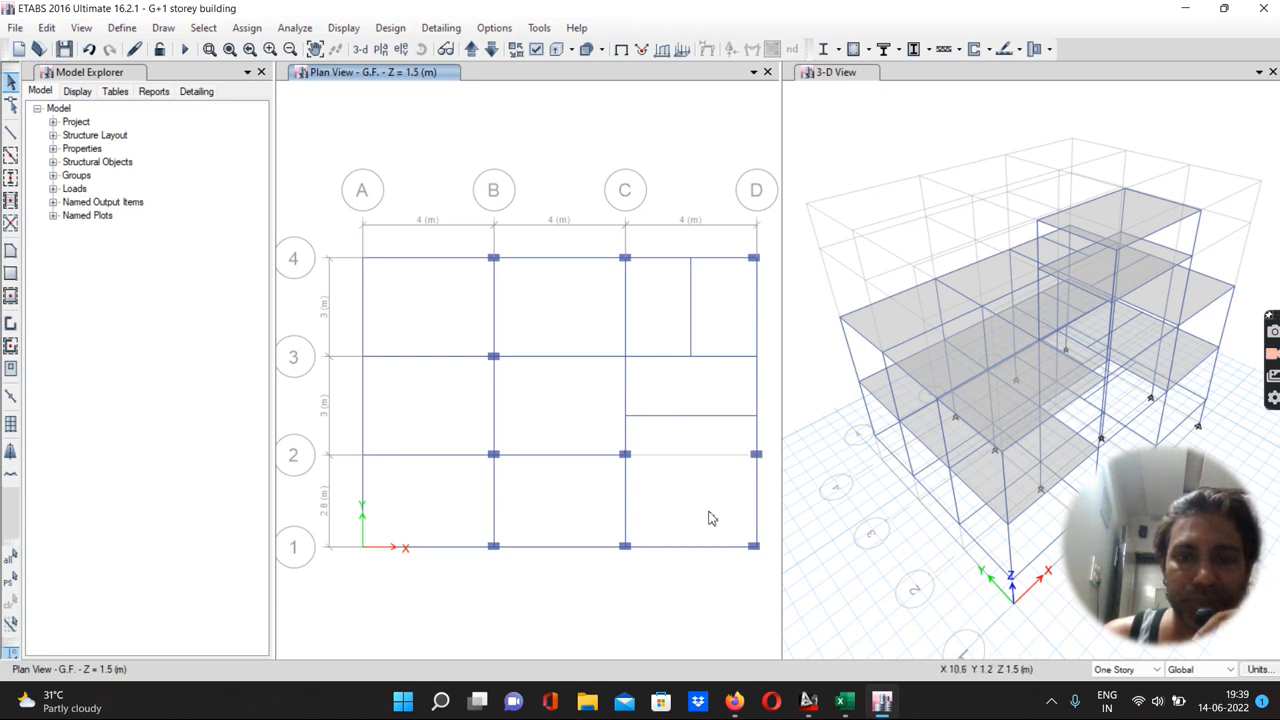
drag(742, 541, 768, 563)
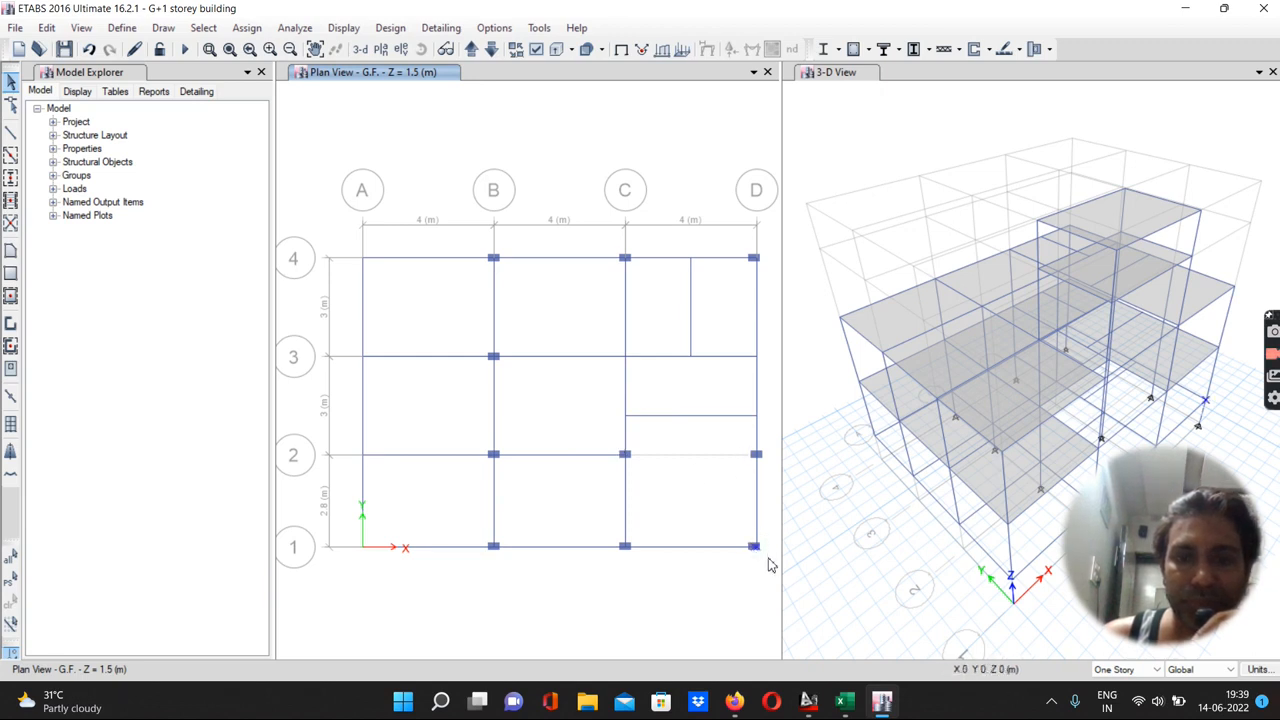
key(Delete)
drag(742, 245, 766, 270)
key(Delete)
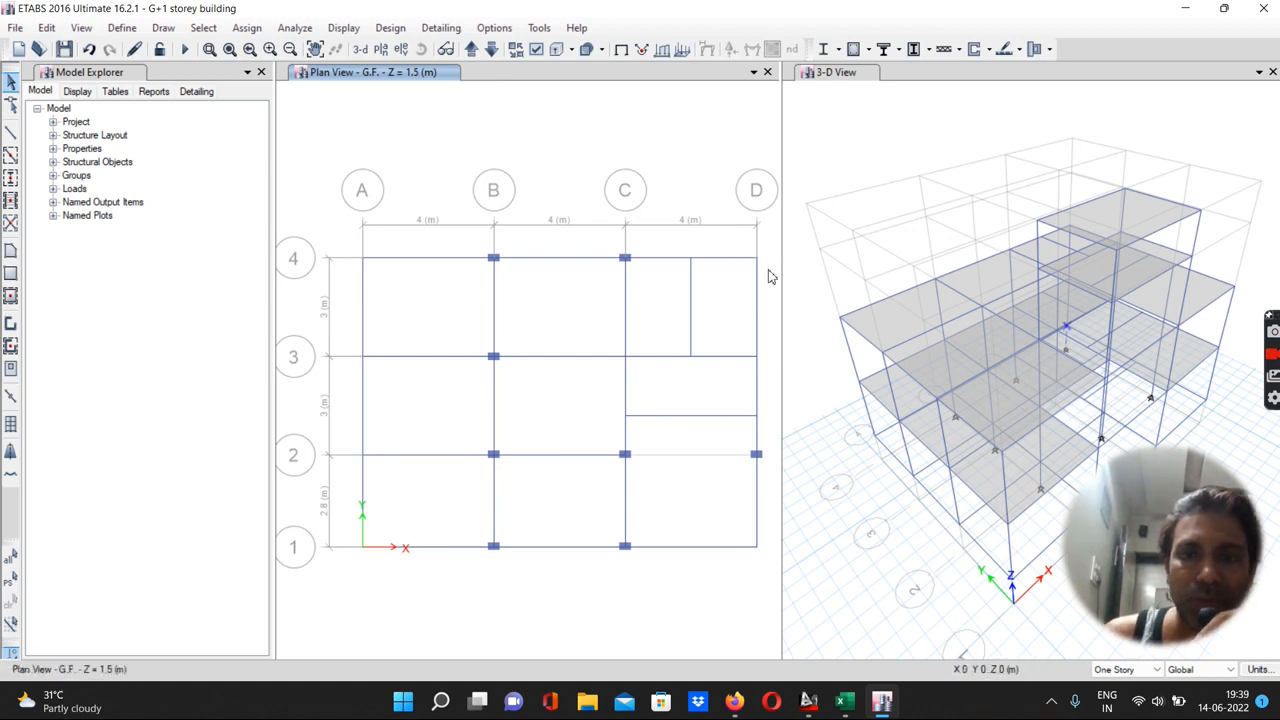
Draw columns with a 0° angle at grid points A-4, A-3, A-2 and A-1 on the G.F. story
click(12, 177)
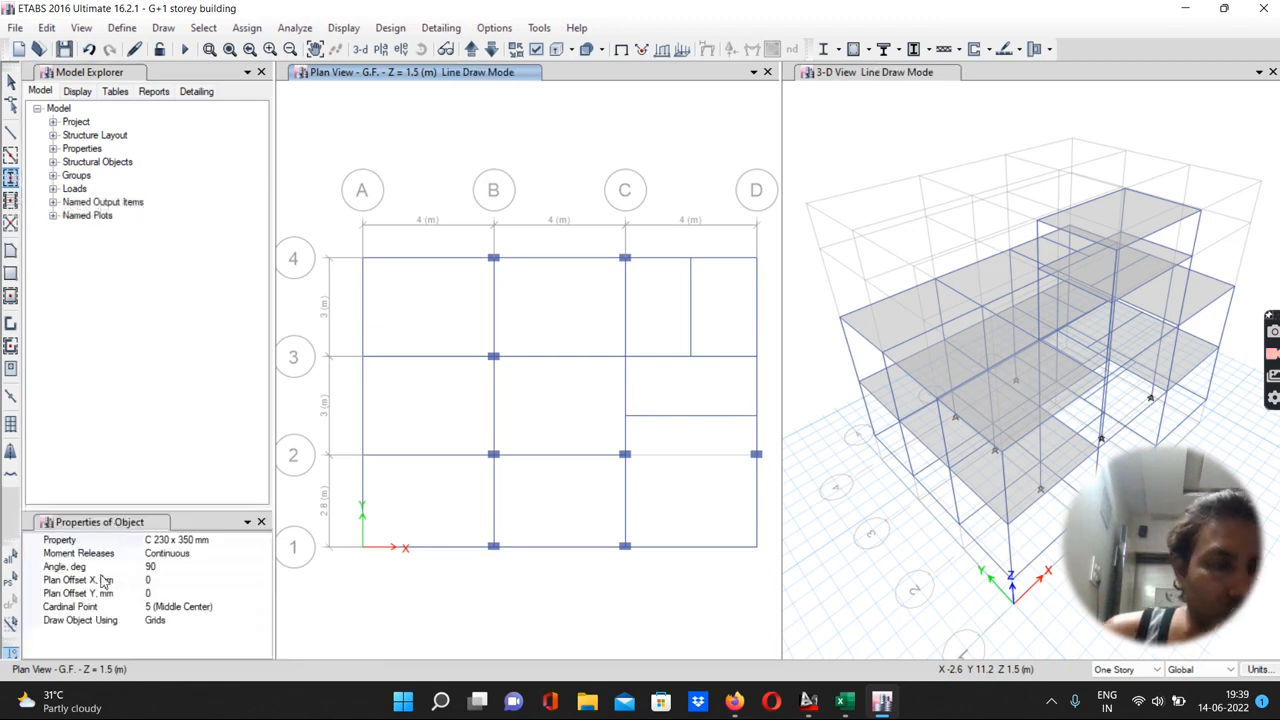
click(160, 570)
text(0)
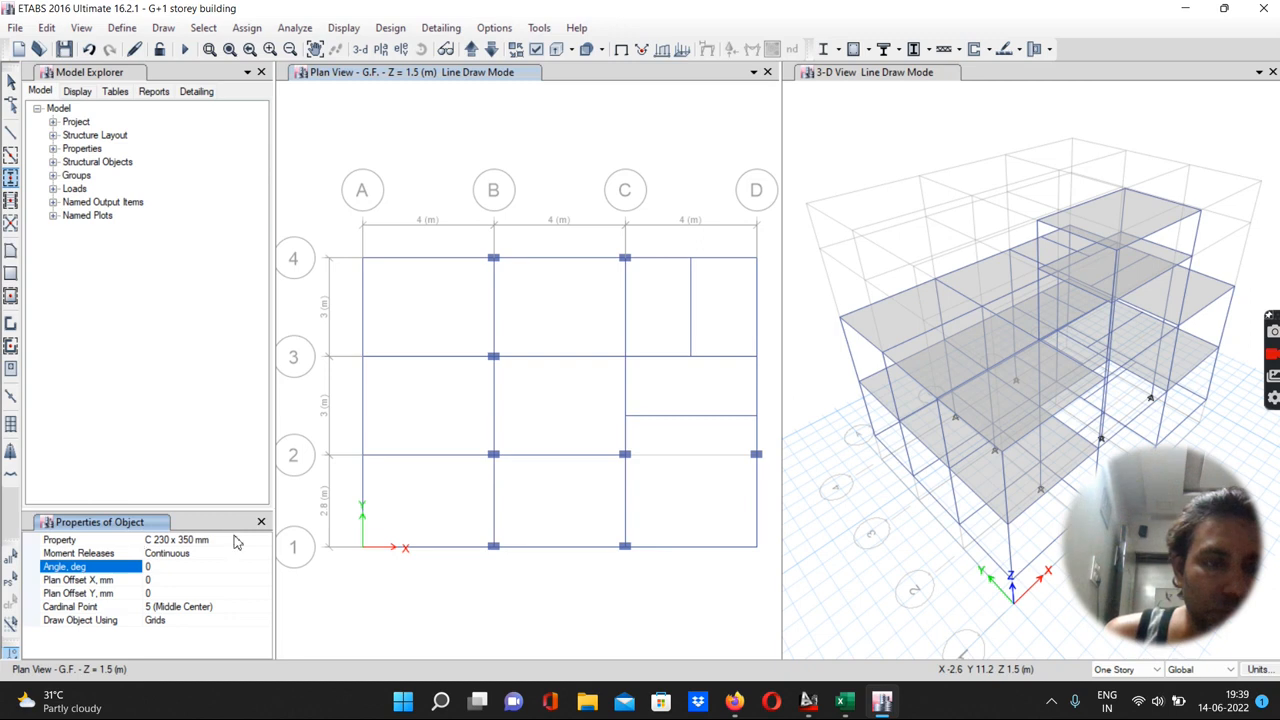
click(362, 259)
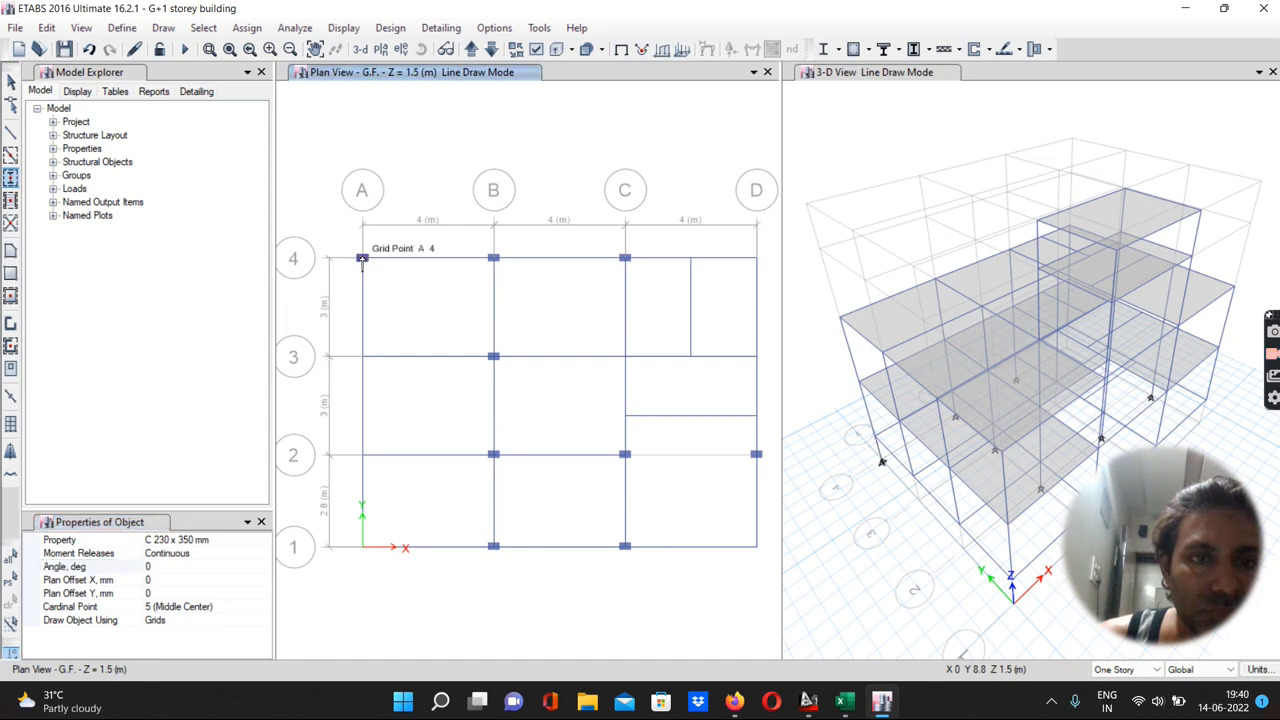
click(362, 357)
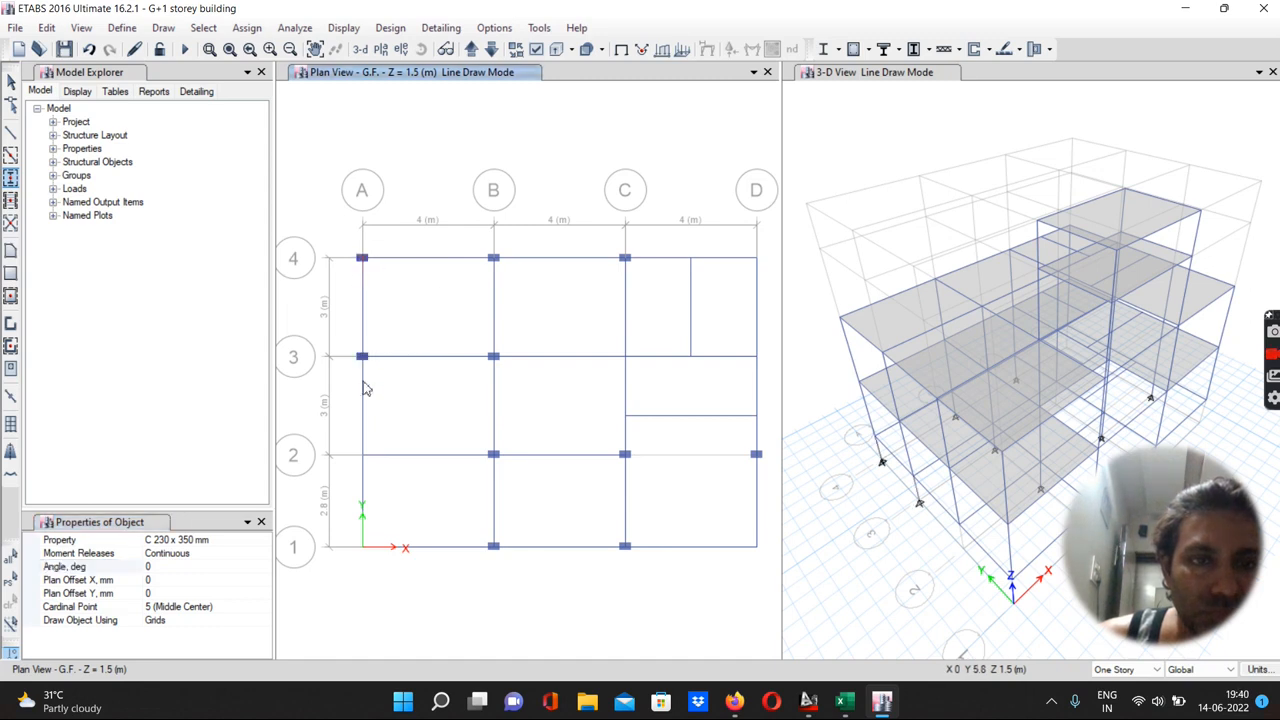
click(362, 455)
click(362, 546)
Draw 0° columns at D-1, D-3, C-3 and D-4, then save the model
click(756, 546)
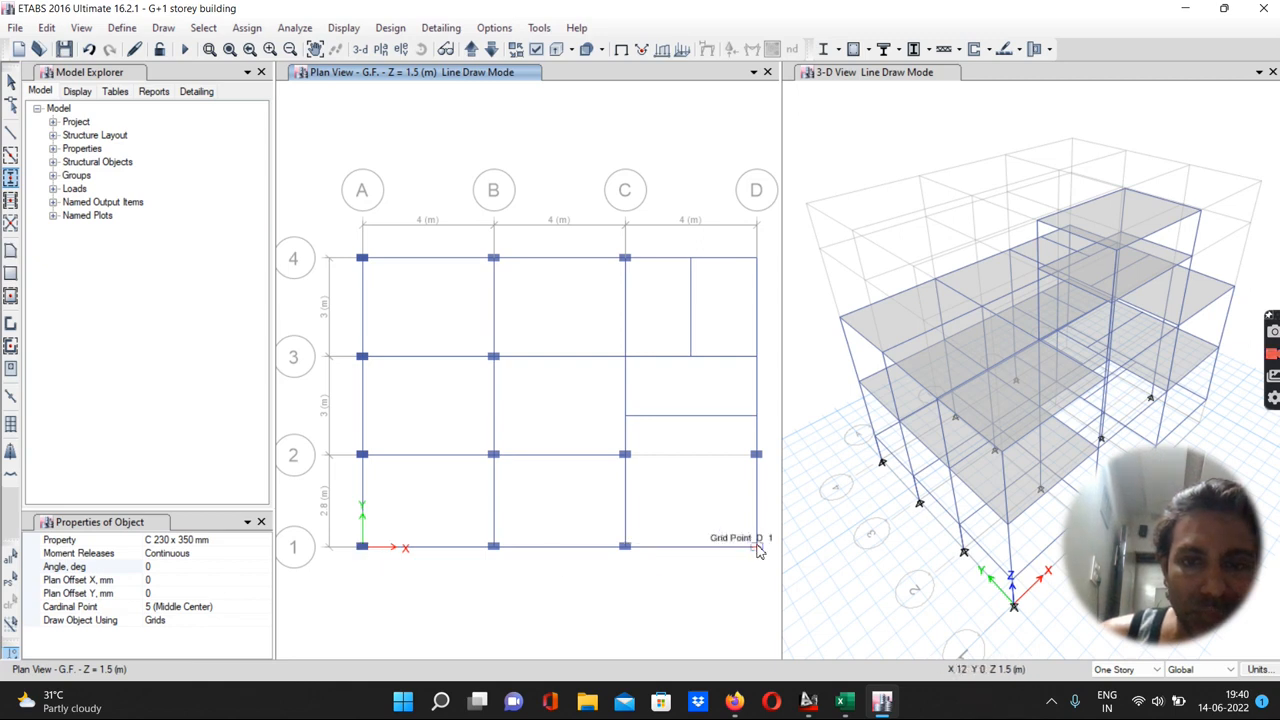
click(757, 357)
click(625, 357)
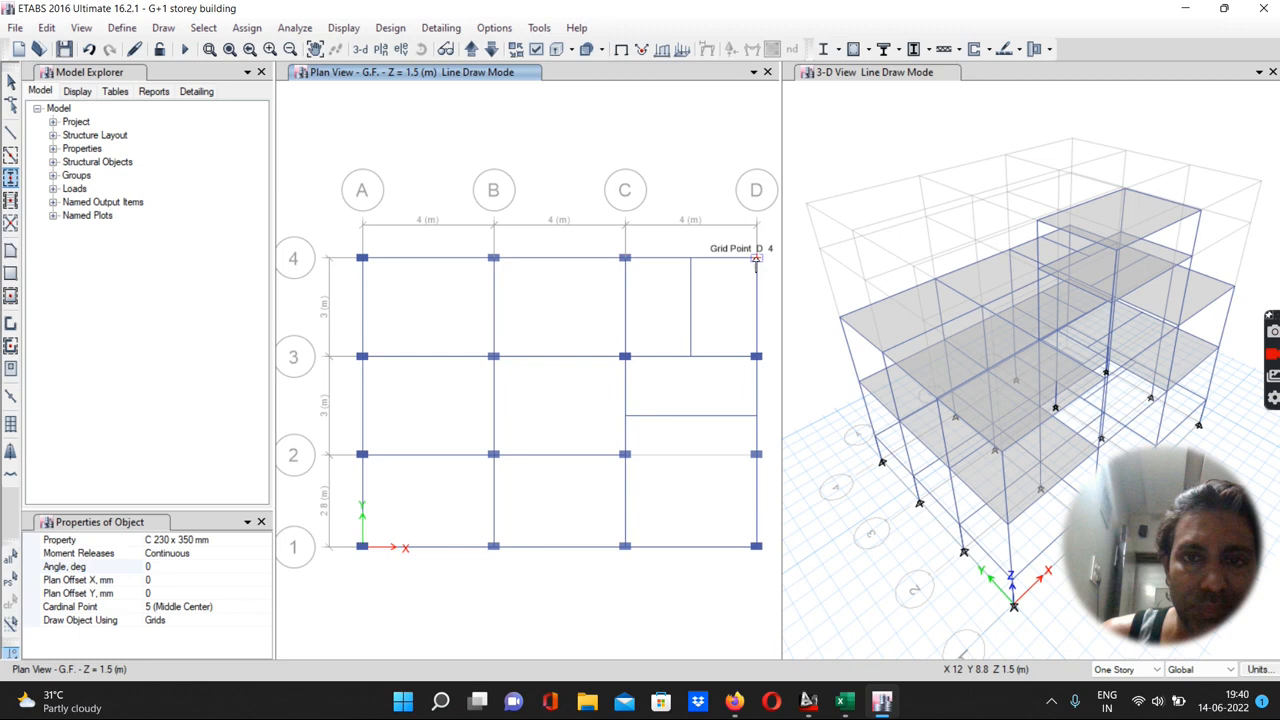
click(756, 259)
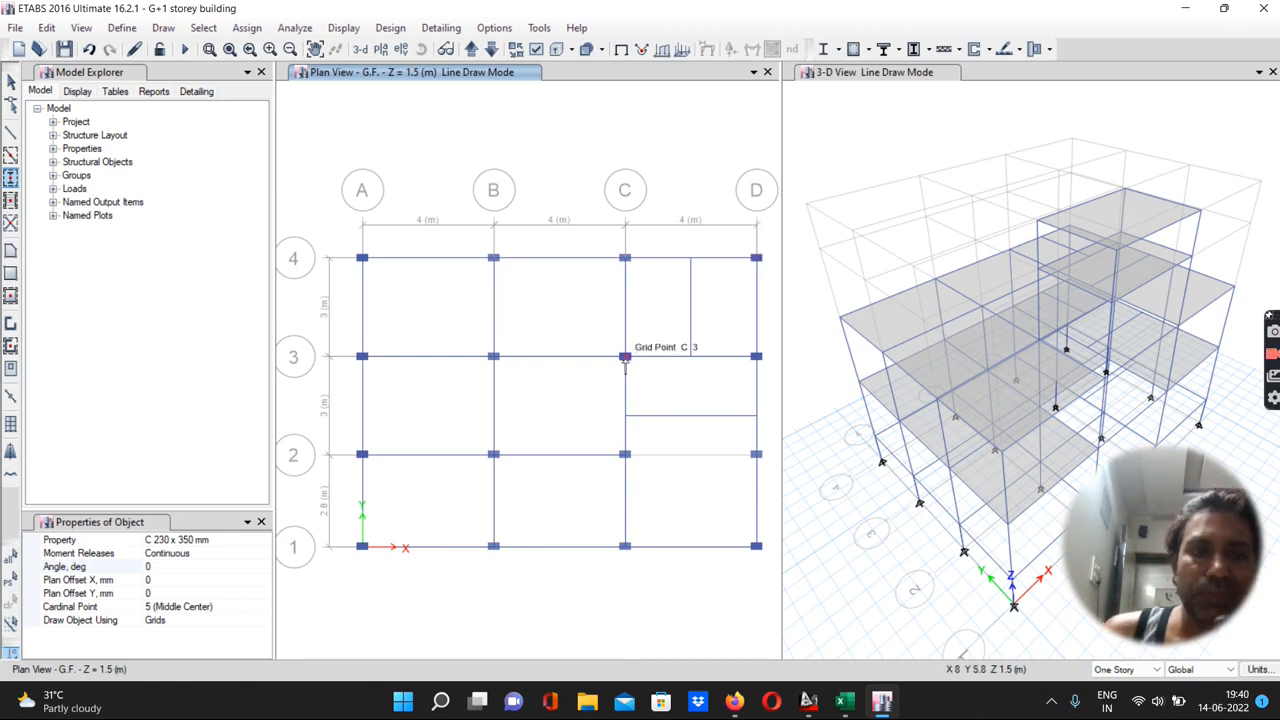
click(64, 50)
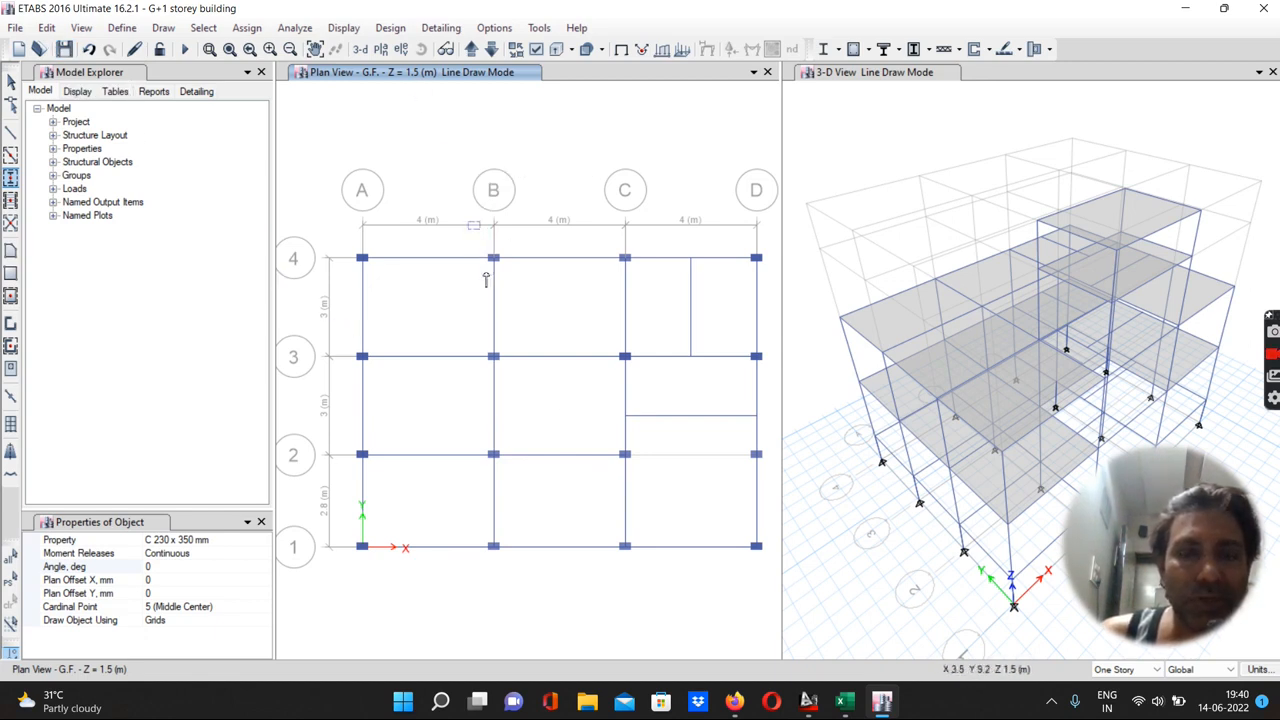
click(10, 83)
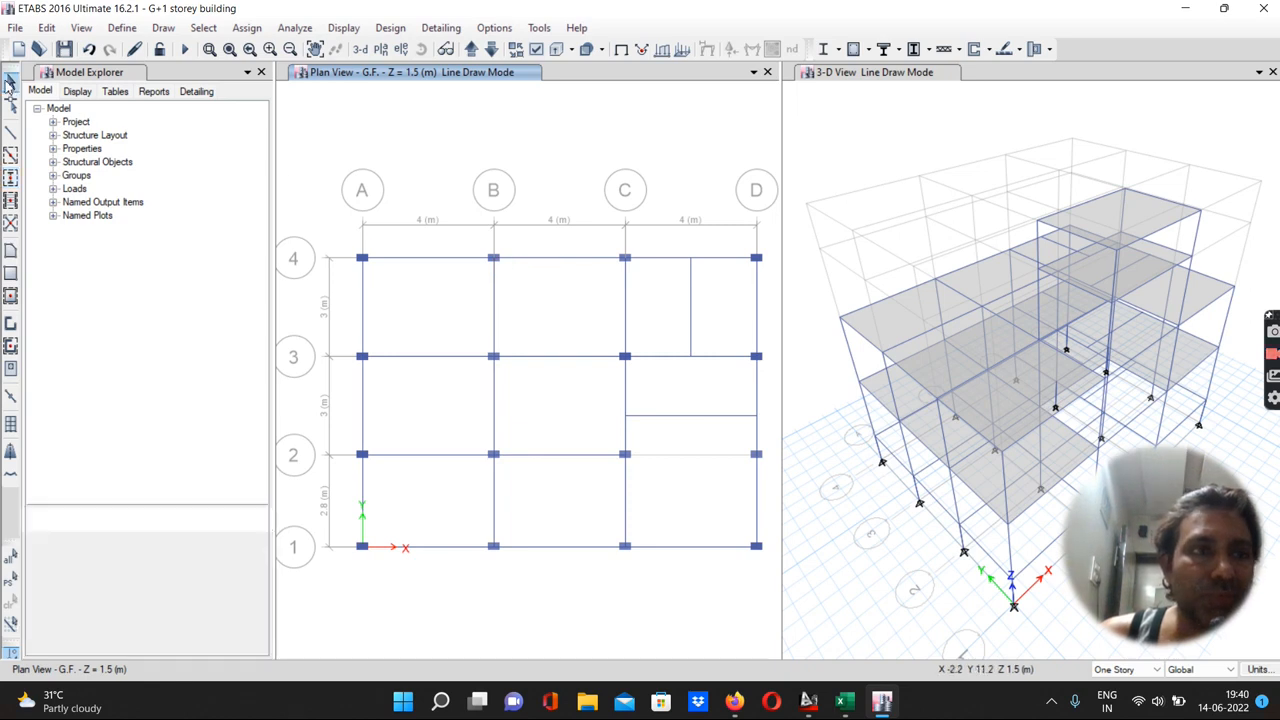
Replicate the G.F. beam on grid C between grids 1 and 2 with dx of -1 m
click(625, 520)
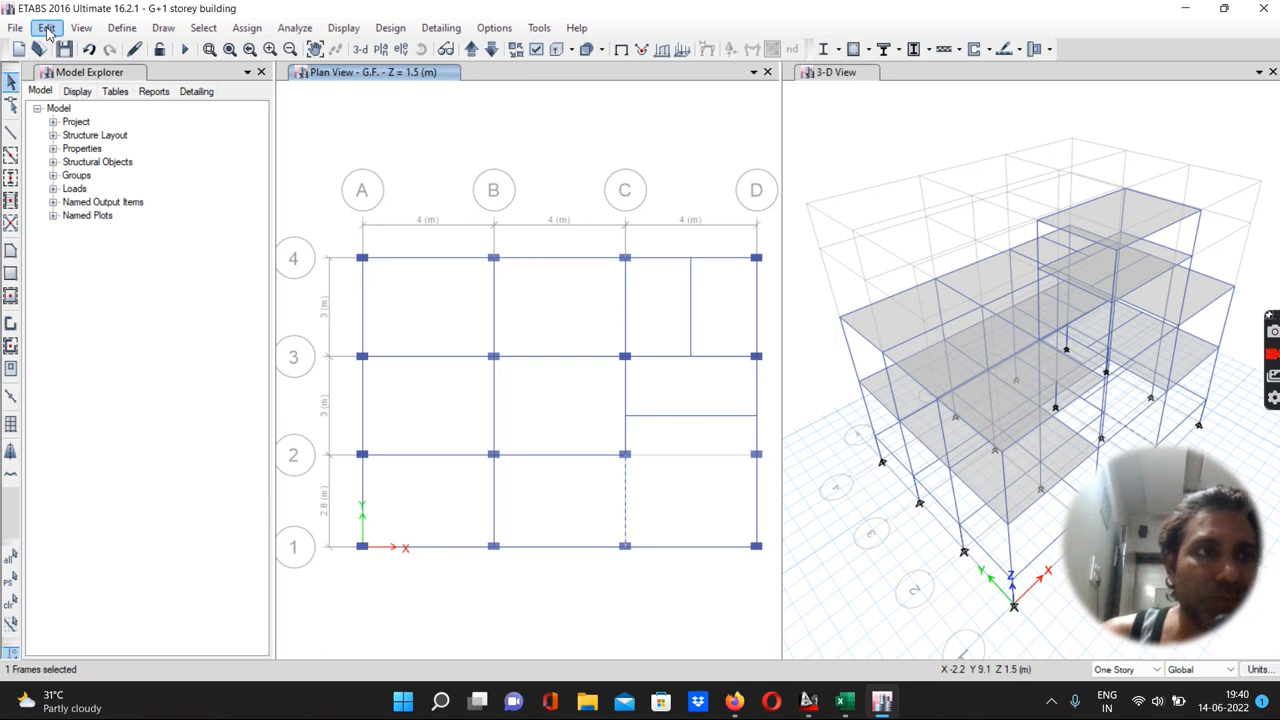
click(47, 28)
click(95, 294)
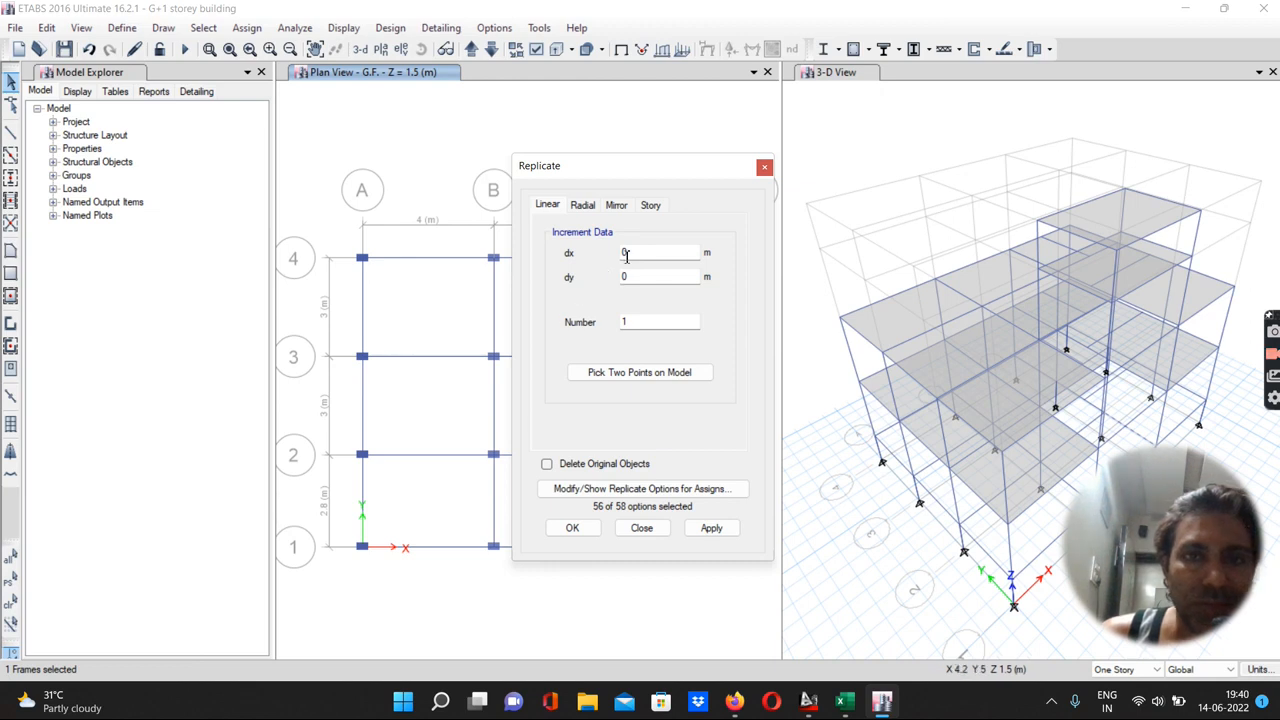
drag(631, 253, 615, 260)
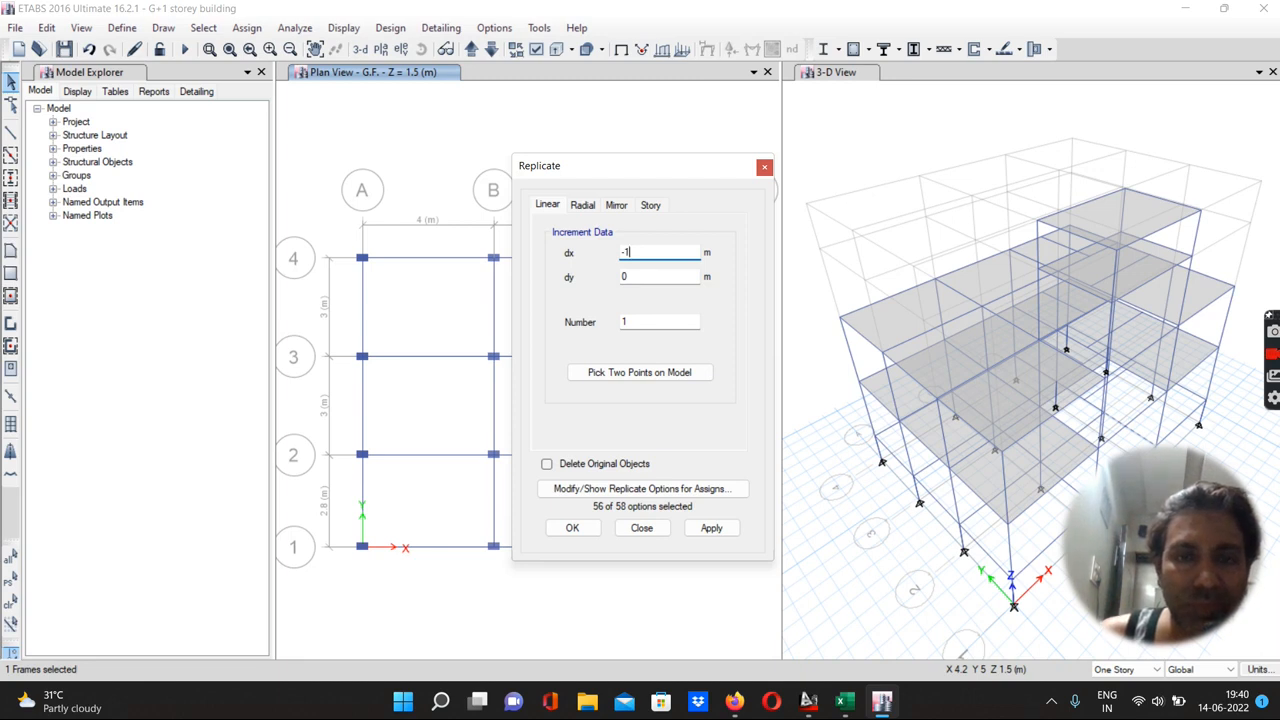
click(707, 528)
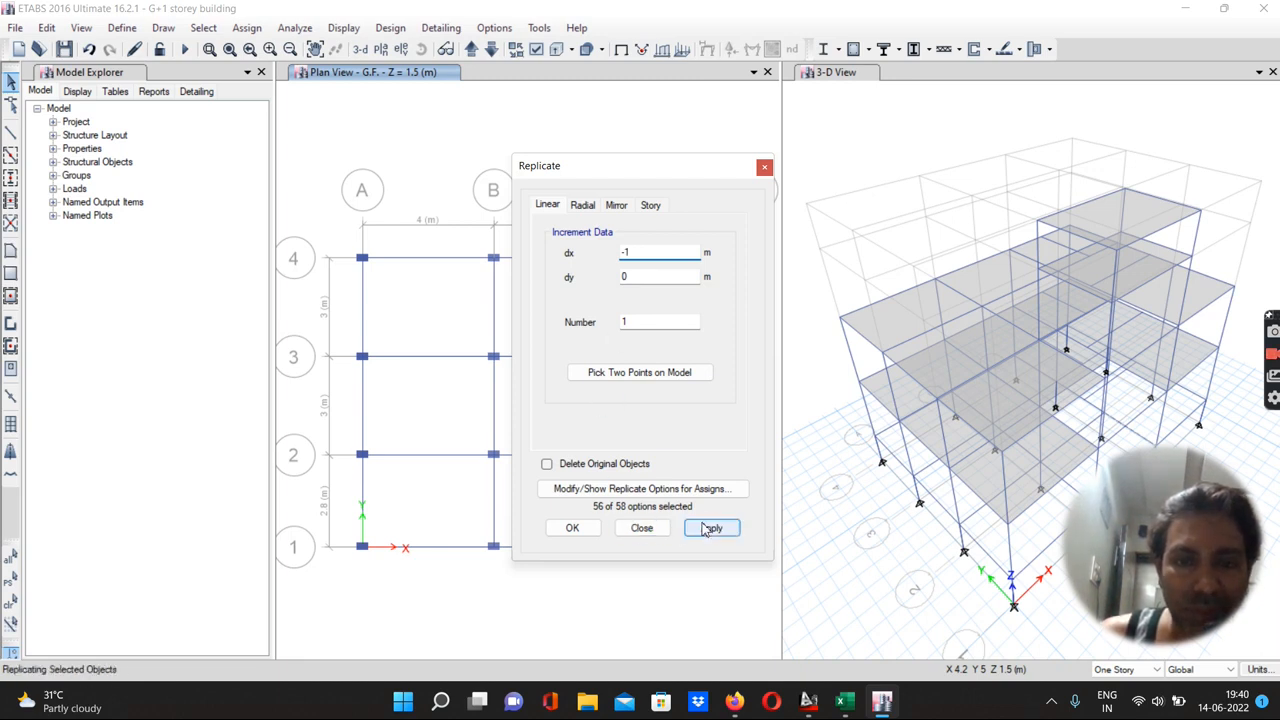
click(578, 528)
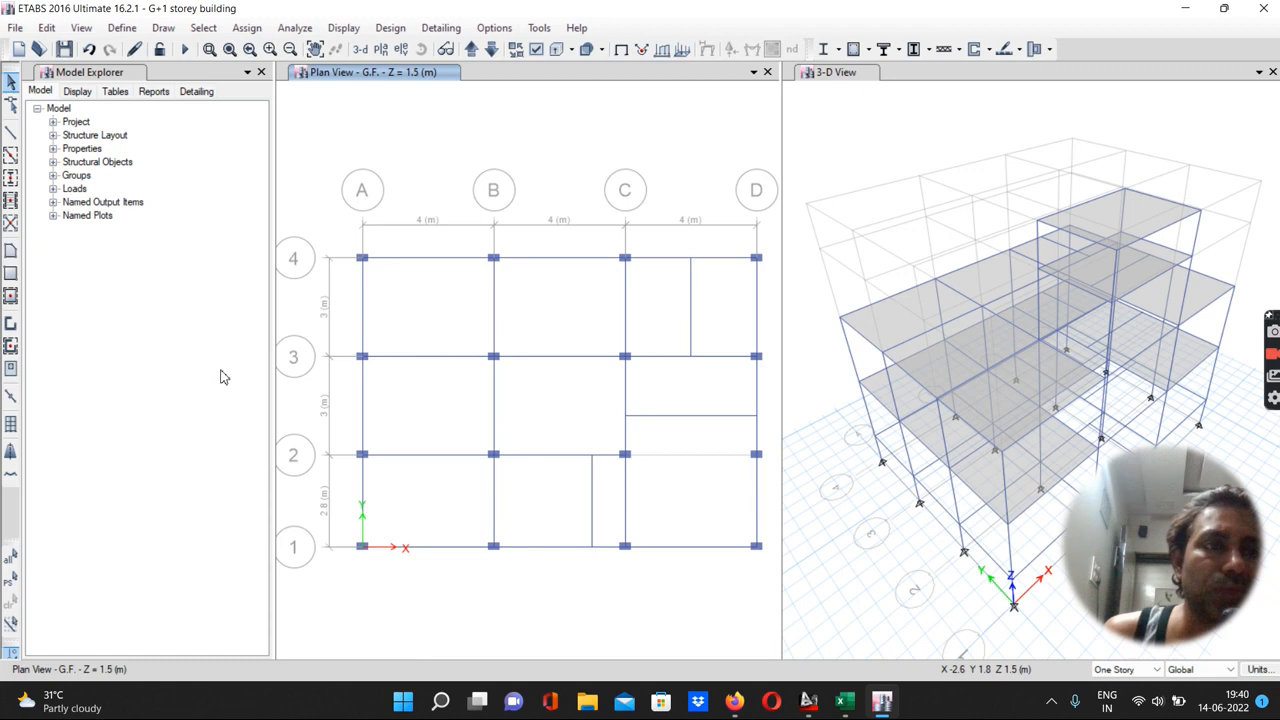
Divide the replicated beam into 2 frame objects
click(593, 521)
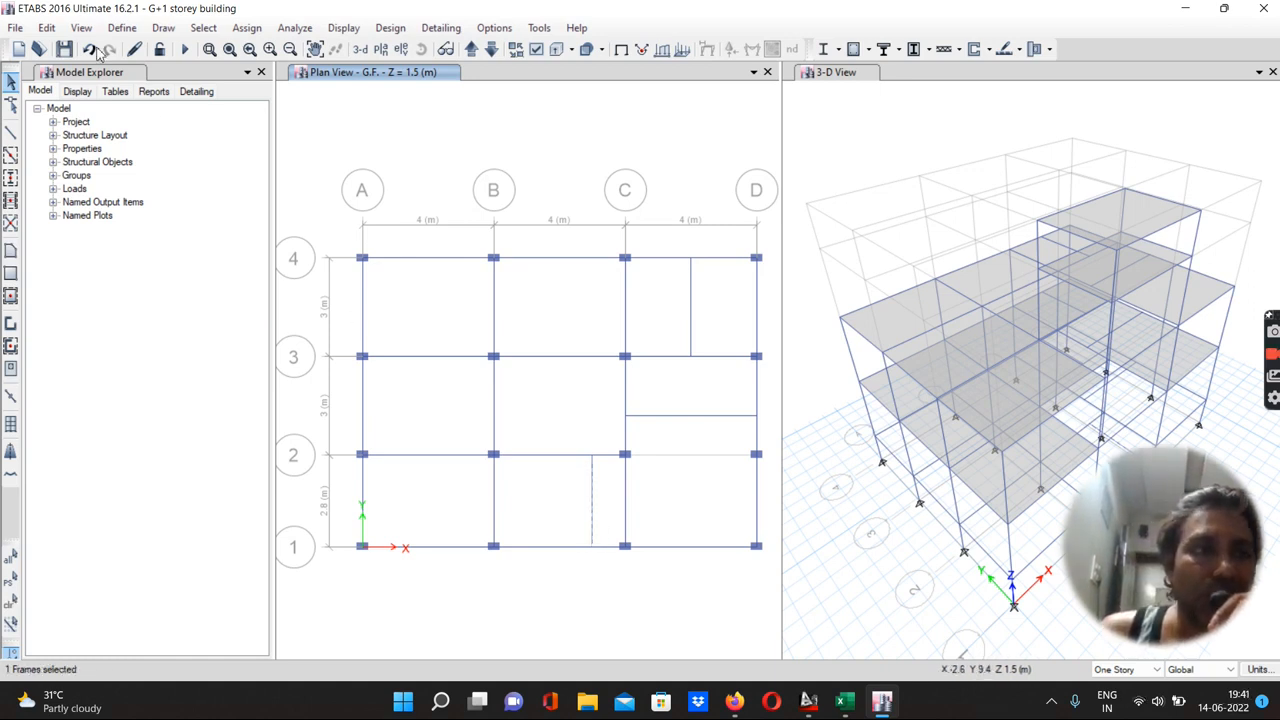
click(47, 28)
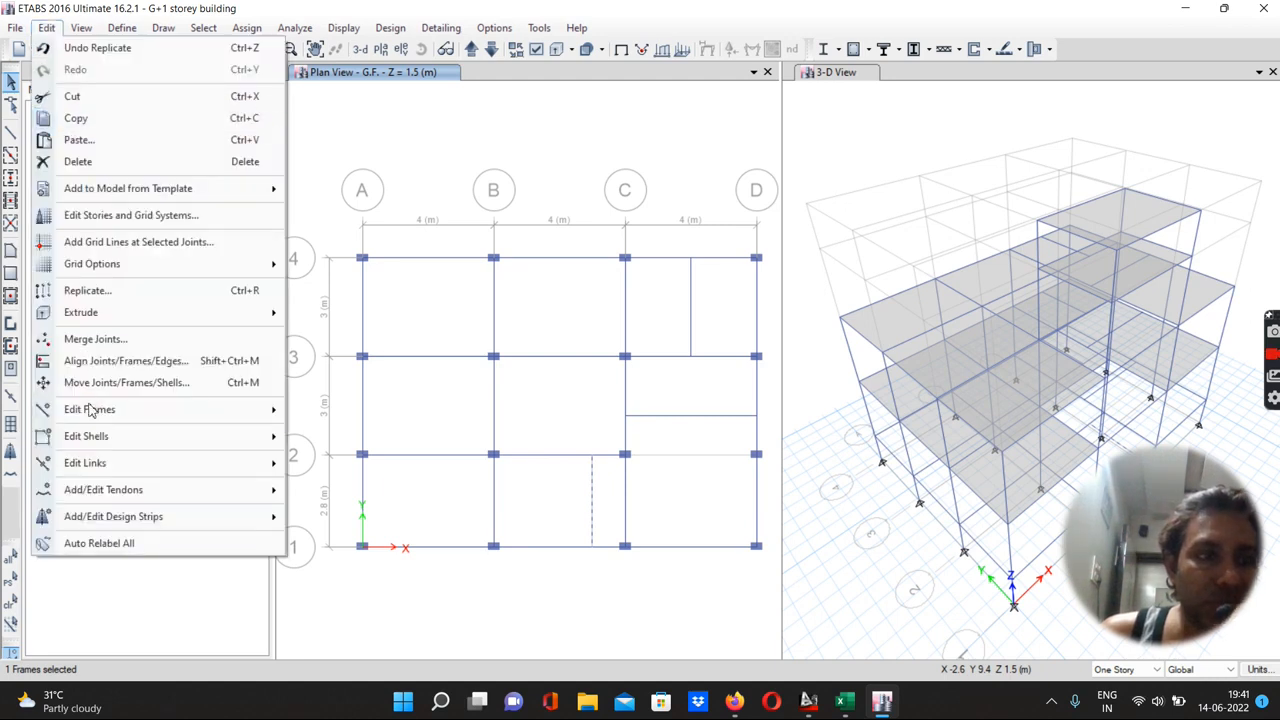
mouse_move(92, 412)
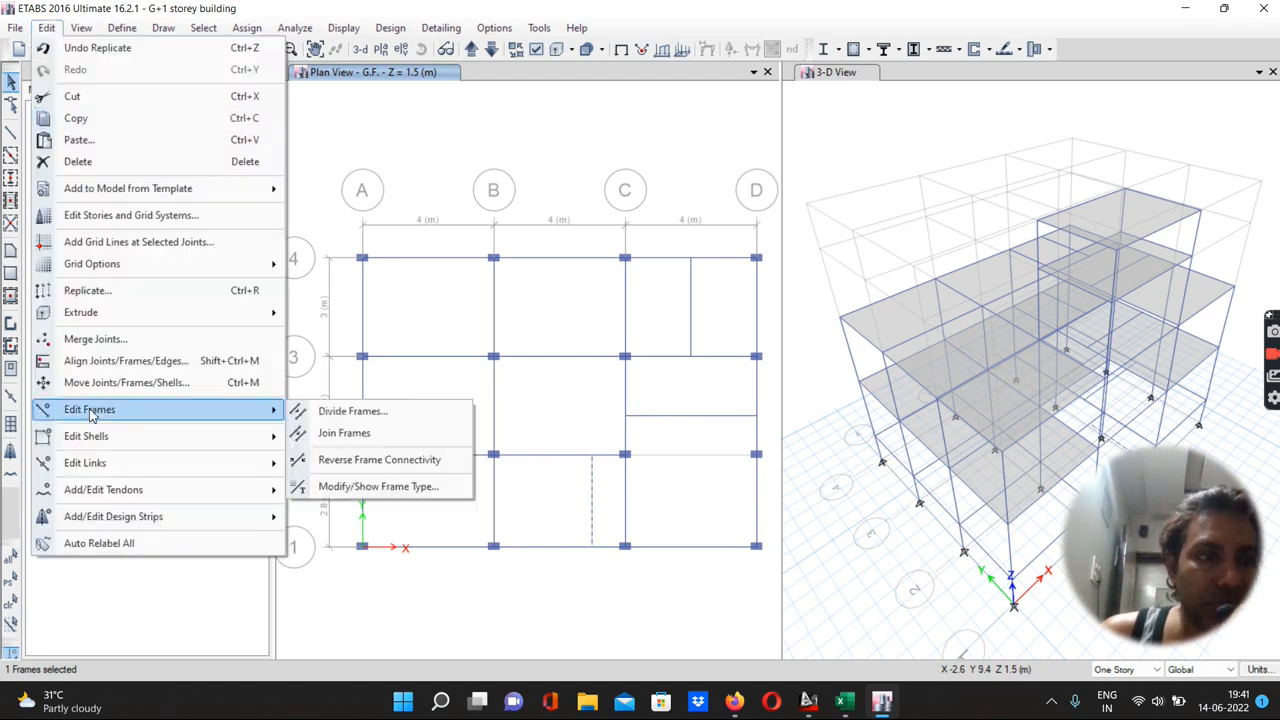
click(358, 411)
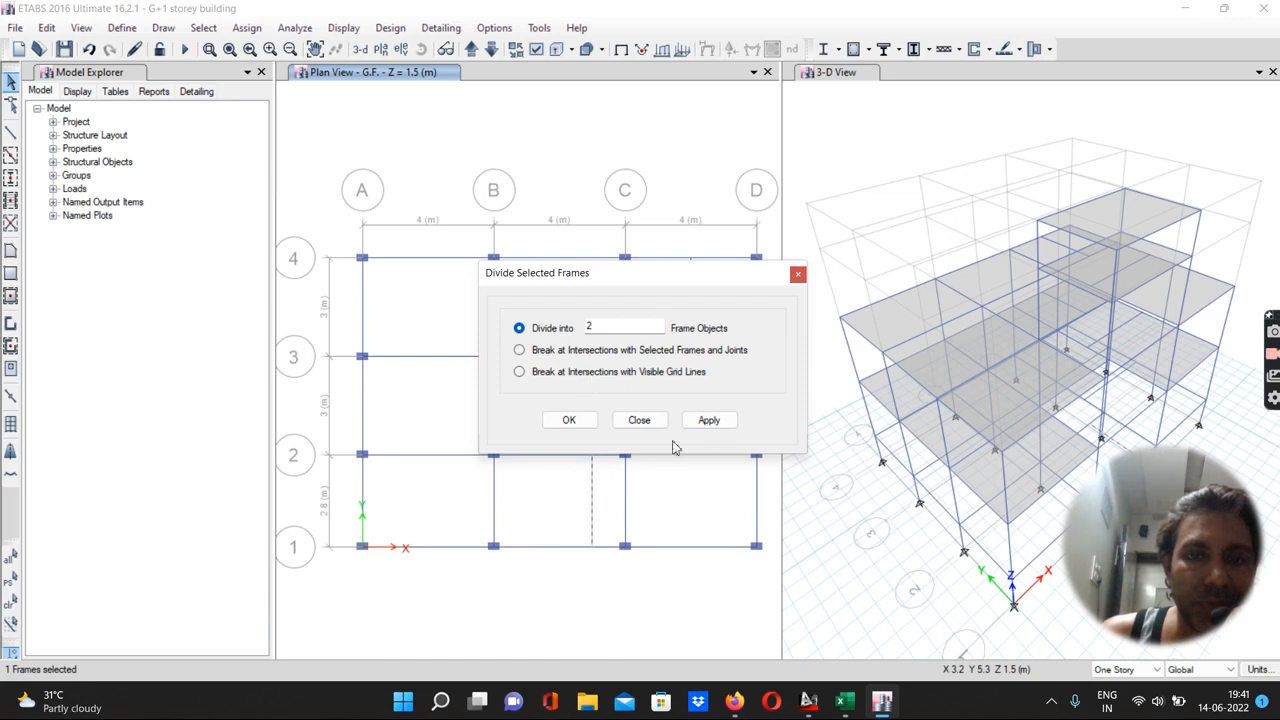
click(708, 420)
click(568, 420)
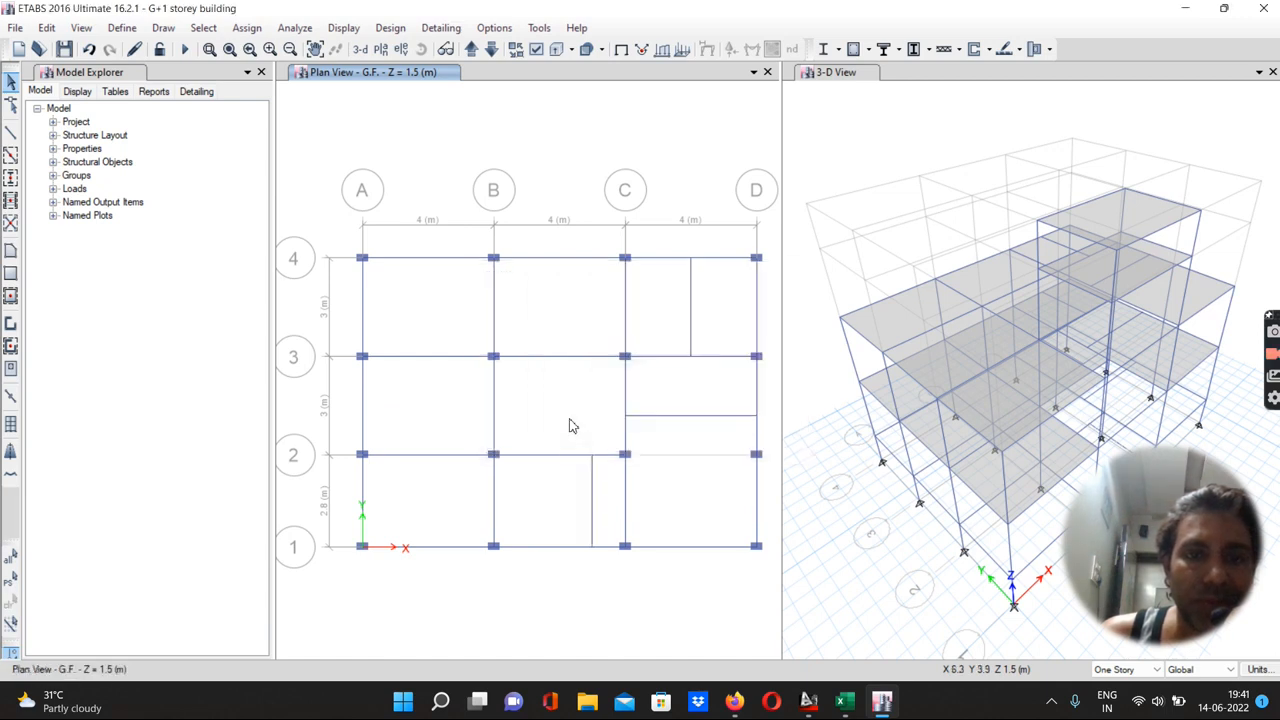
click(591, 493)
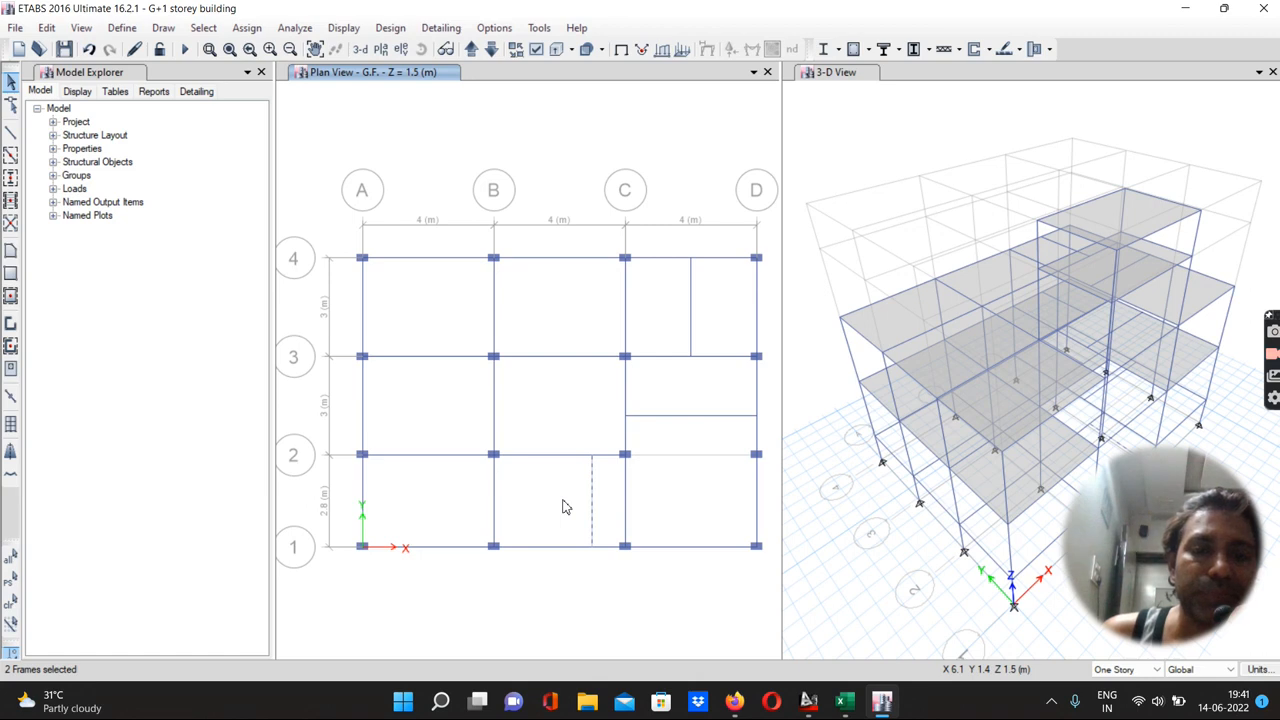
key(Escape)
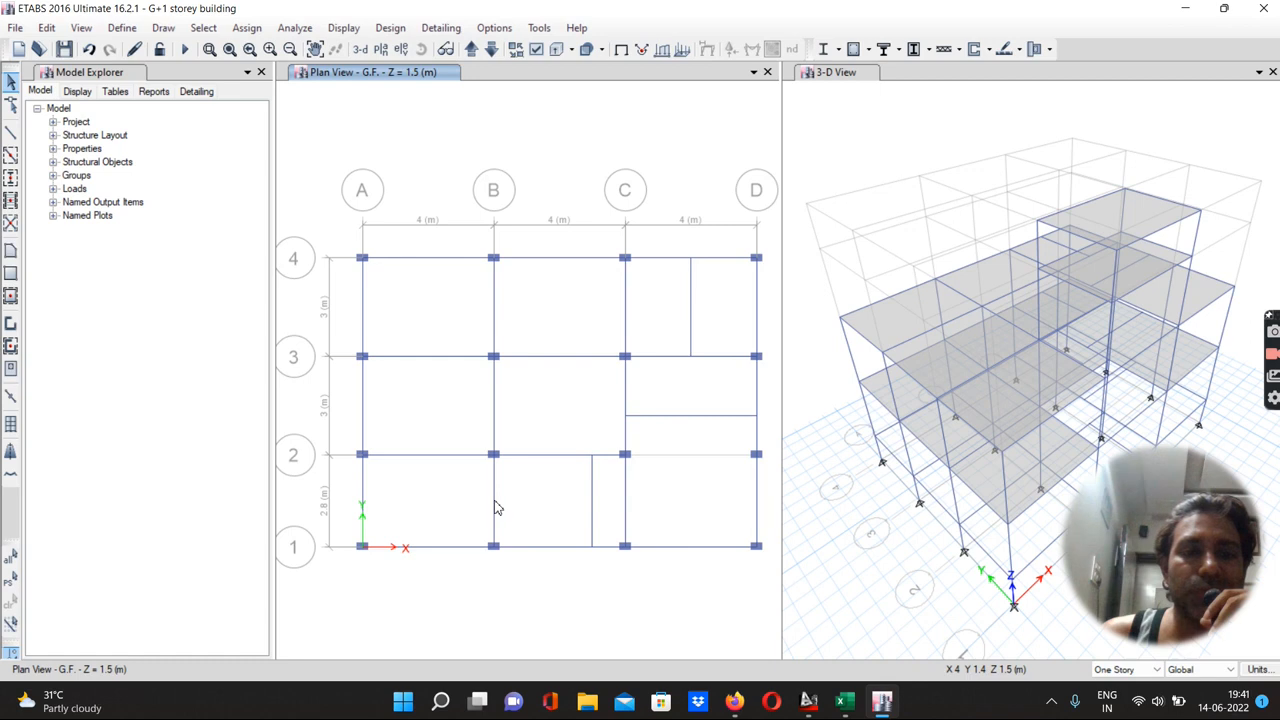
Draw a staircase slab with the ST-150 mm property near grid C between grids 1 and 2 in a 3D view
click(360, 50)
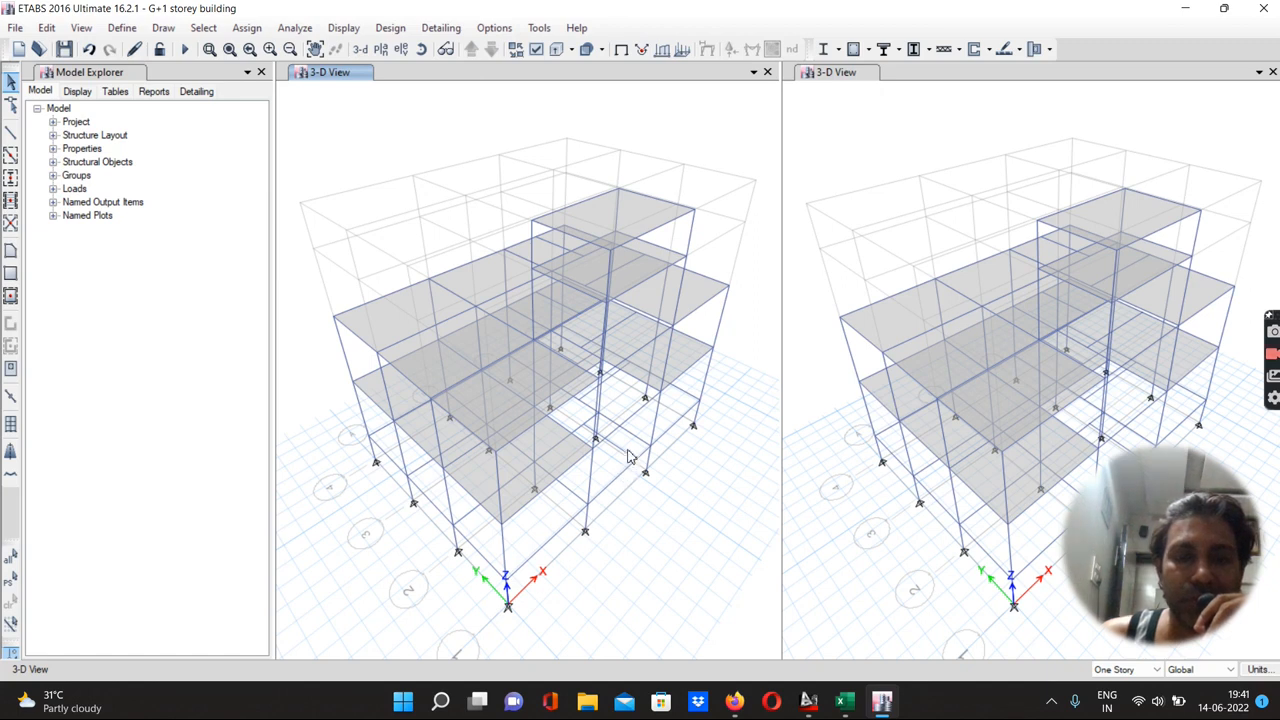
scroll(628, 456, up, 5)
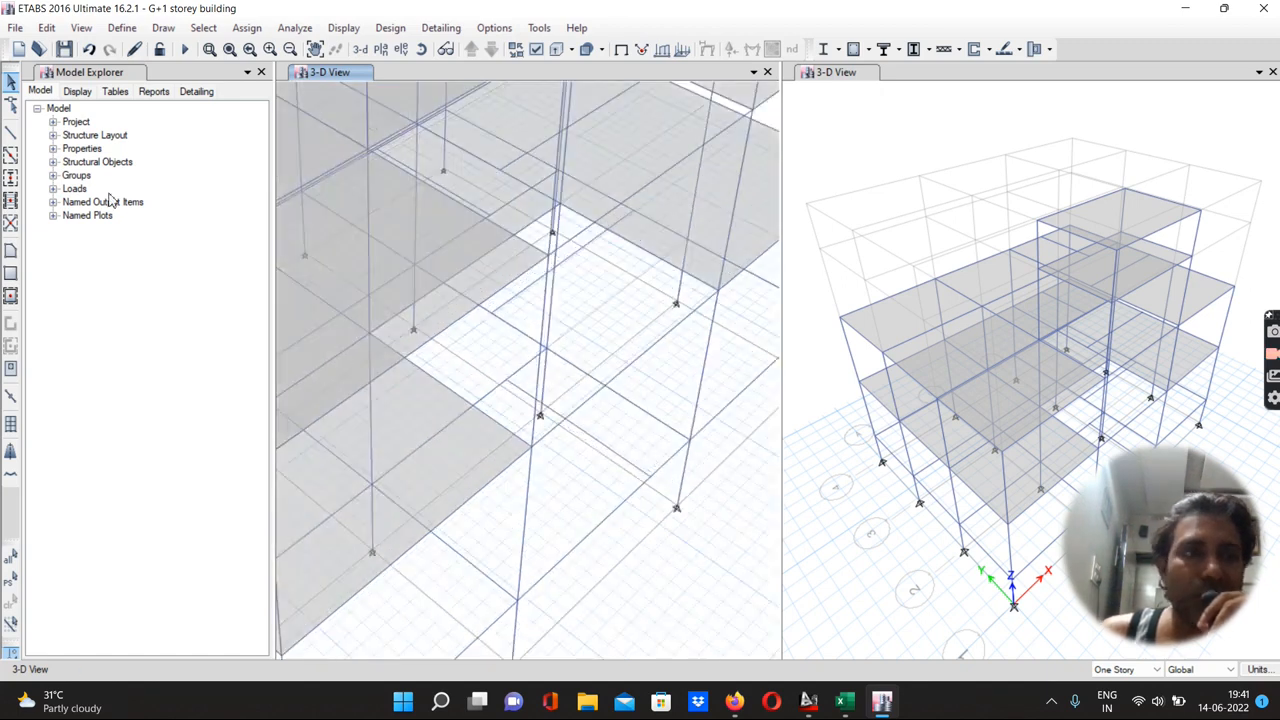
click(13, 250)
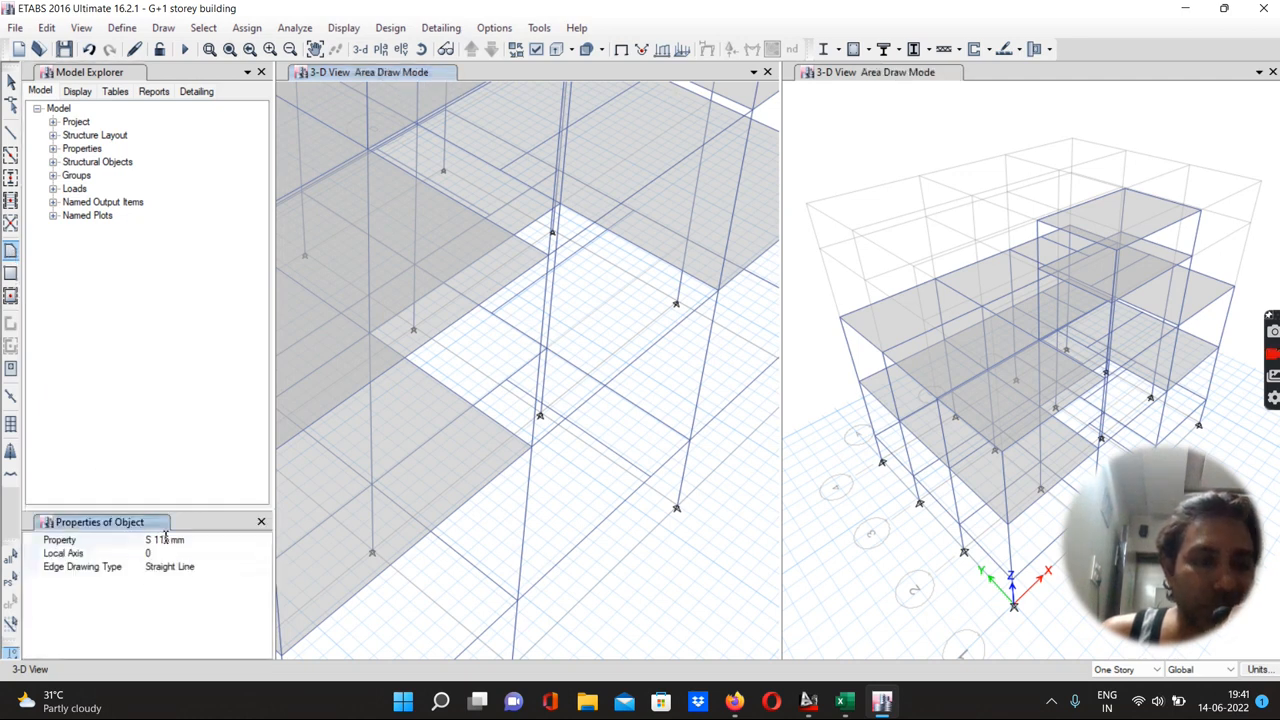
click(166, 539)
click(264, 540)
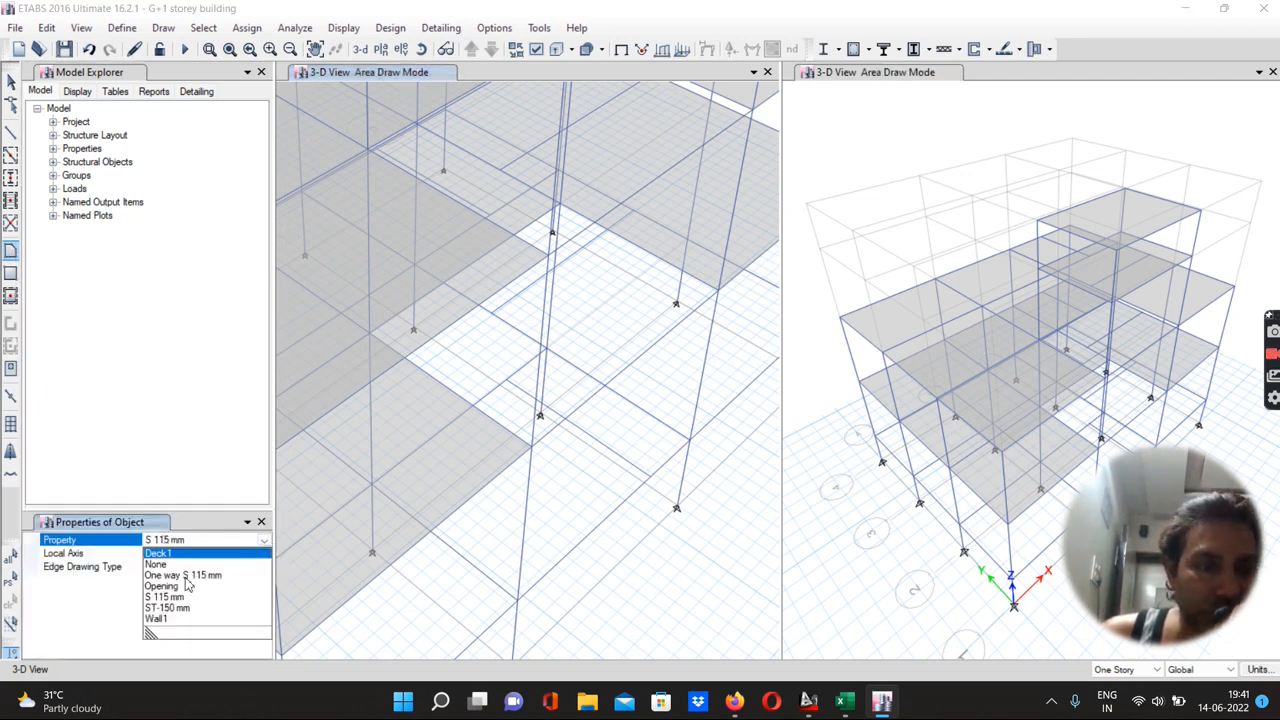
click(168, 608)
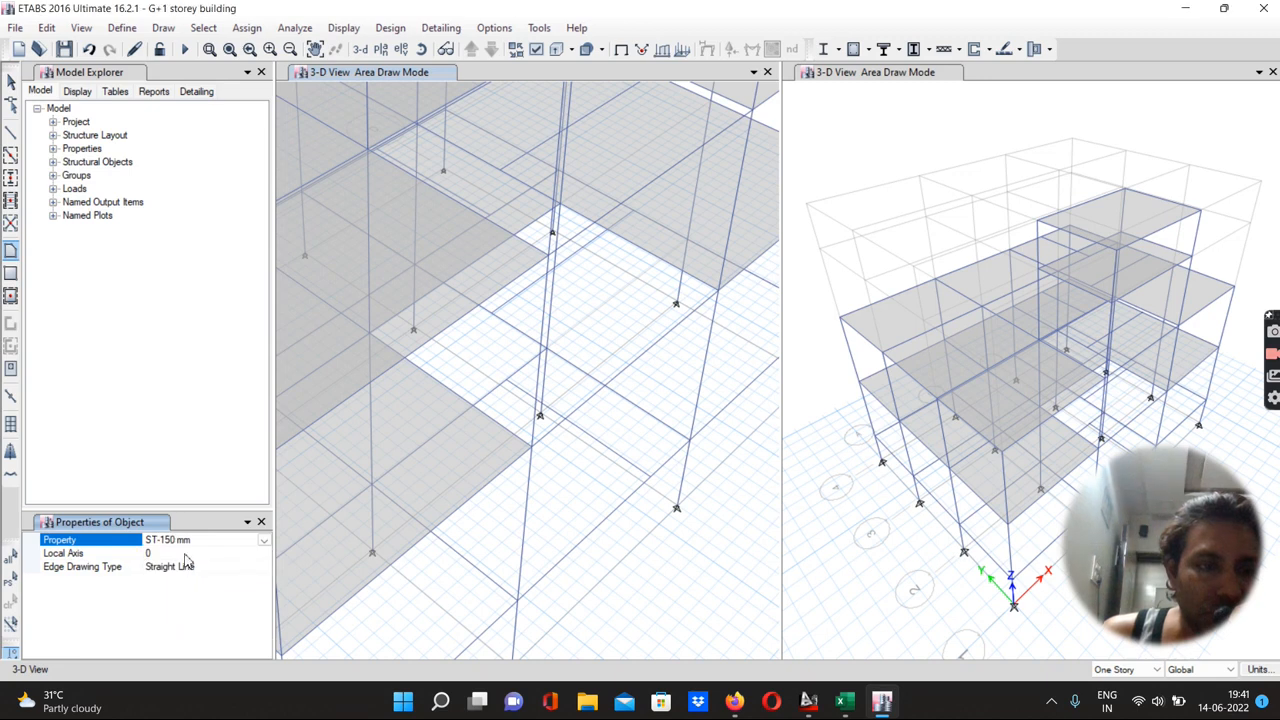
click(651, 478)
click(686, 440)
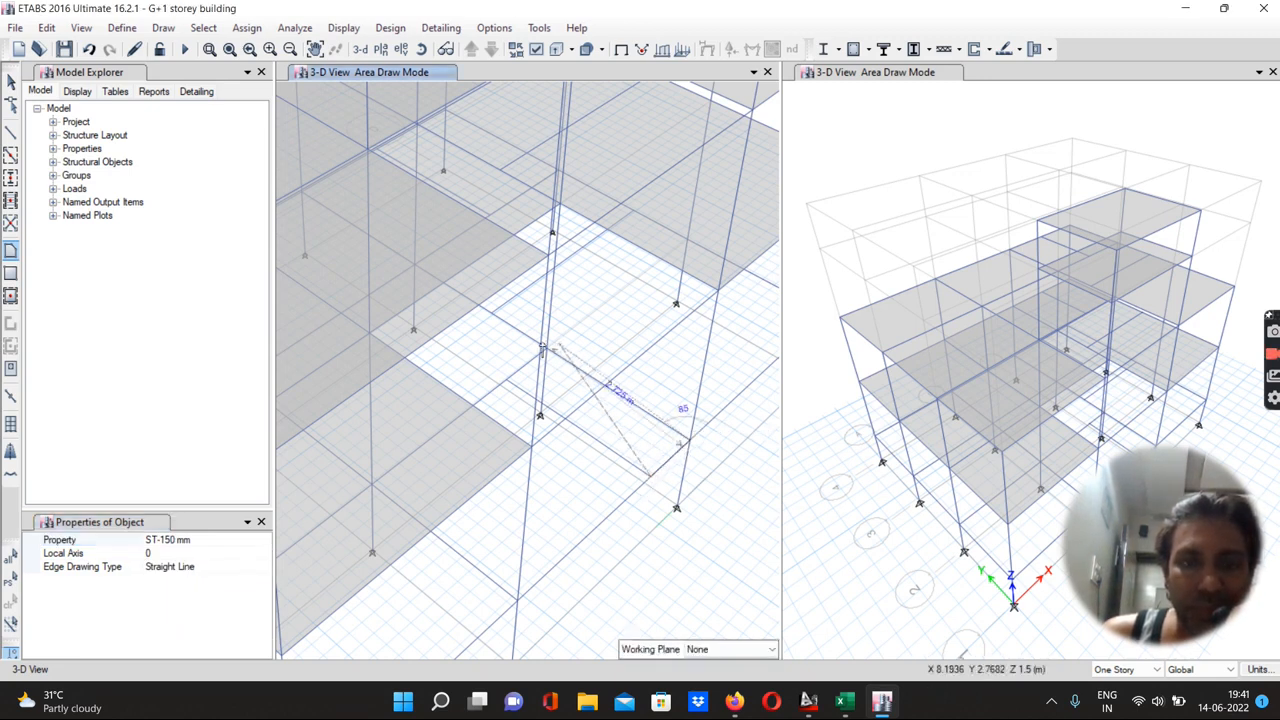
scroll(541, 348, up, 5)
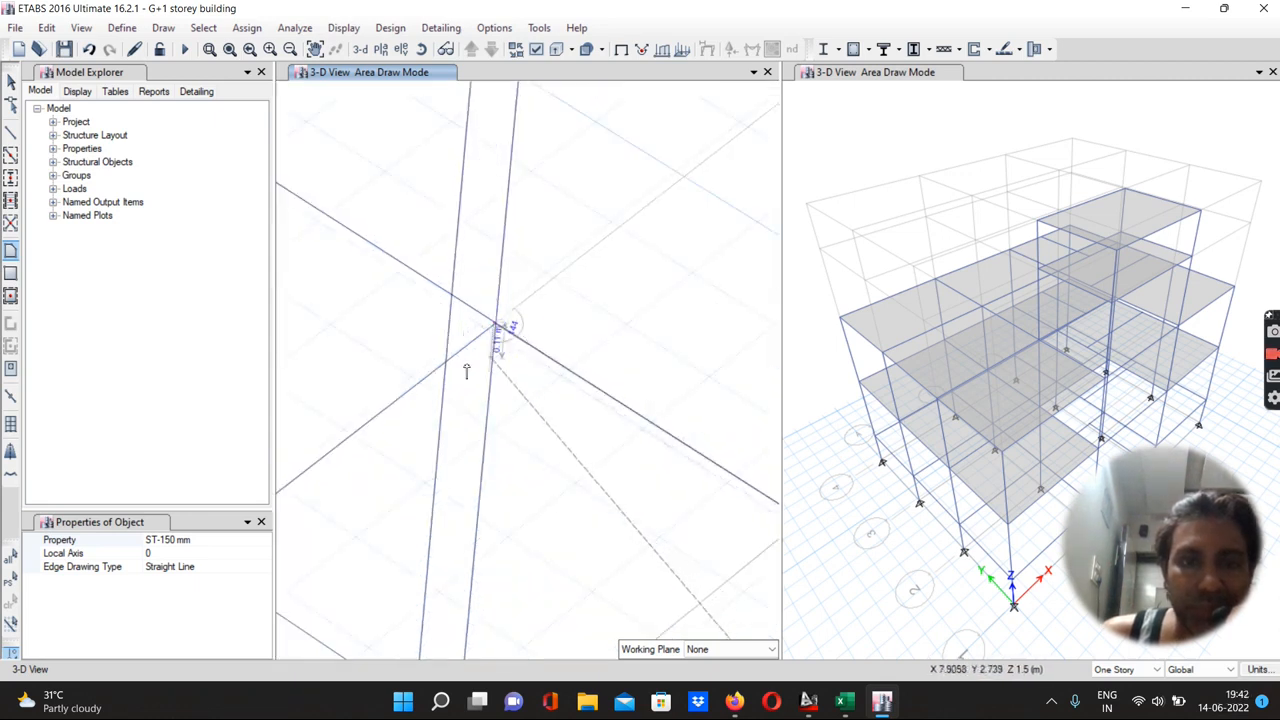
scroll(506, 332, down, 2)
click(387, 423)
scroll(389, 428, up, 1)
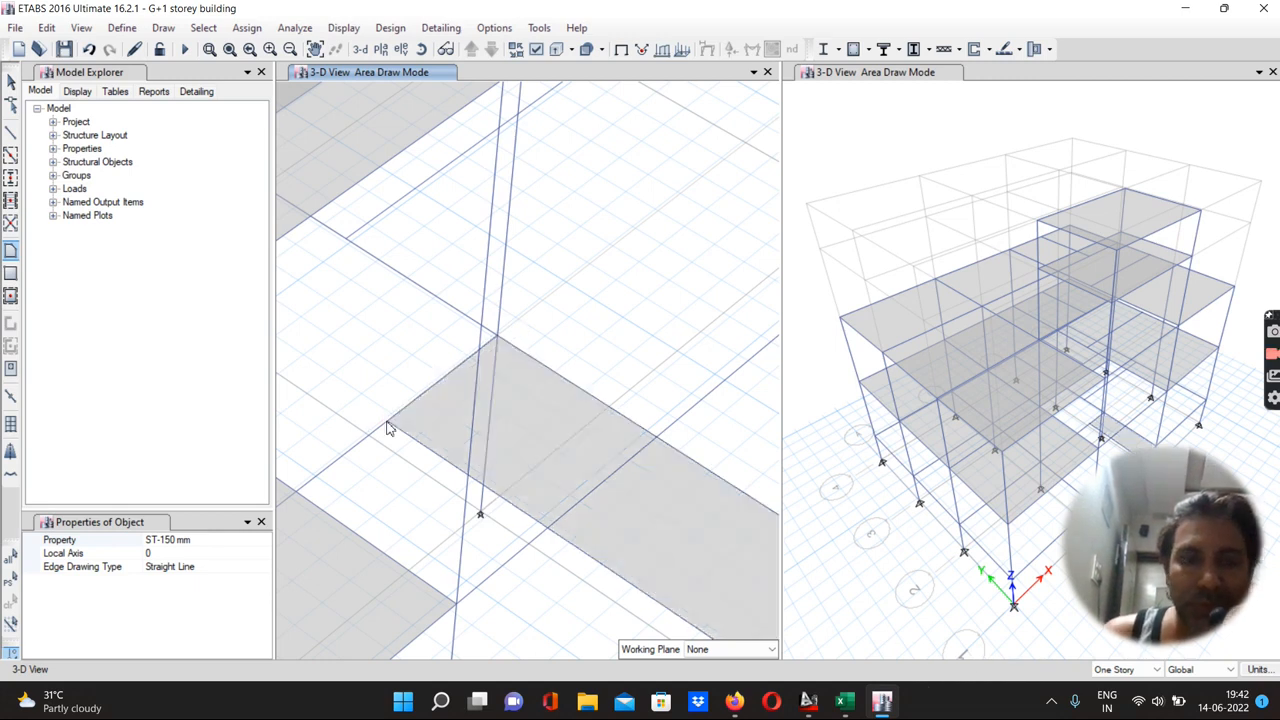
scroll(409, 383, up, 2)
scroll(463, 449, down, 1)
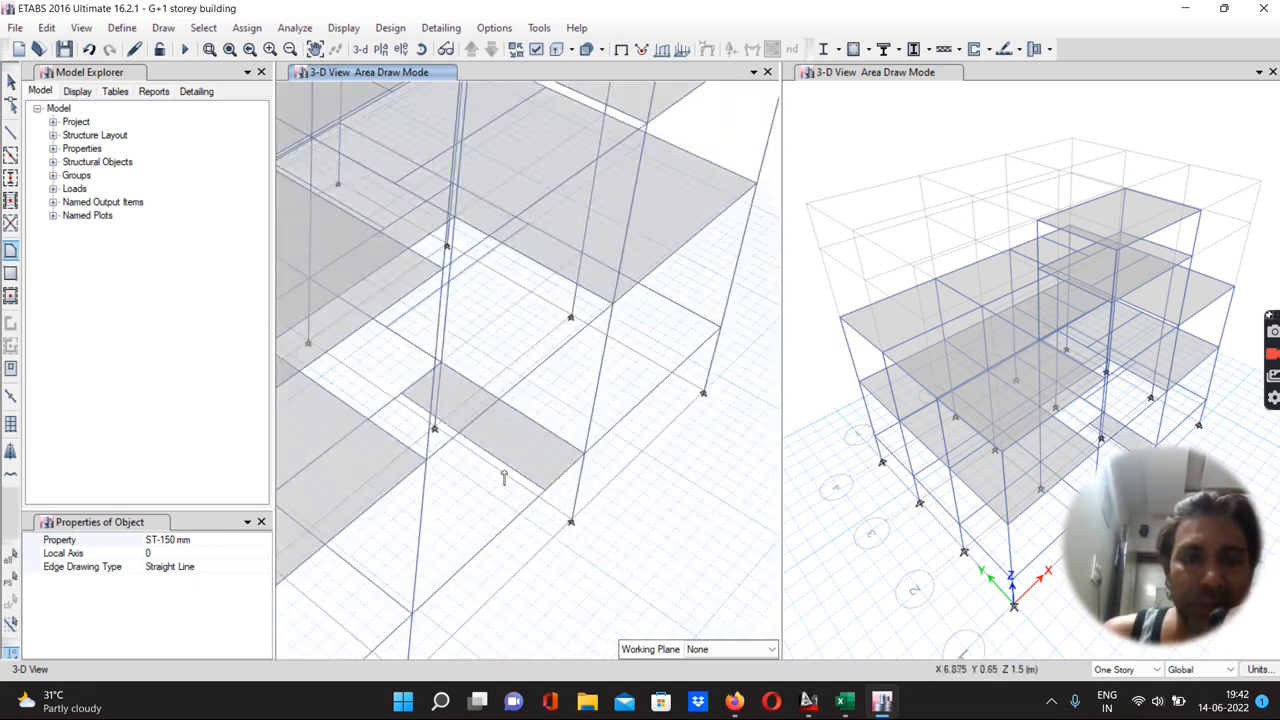
scroll(516, 465, down, 2)
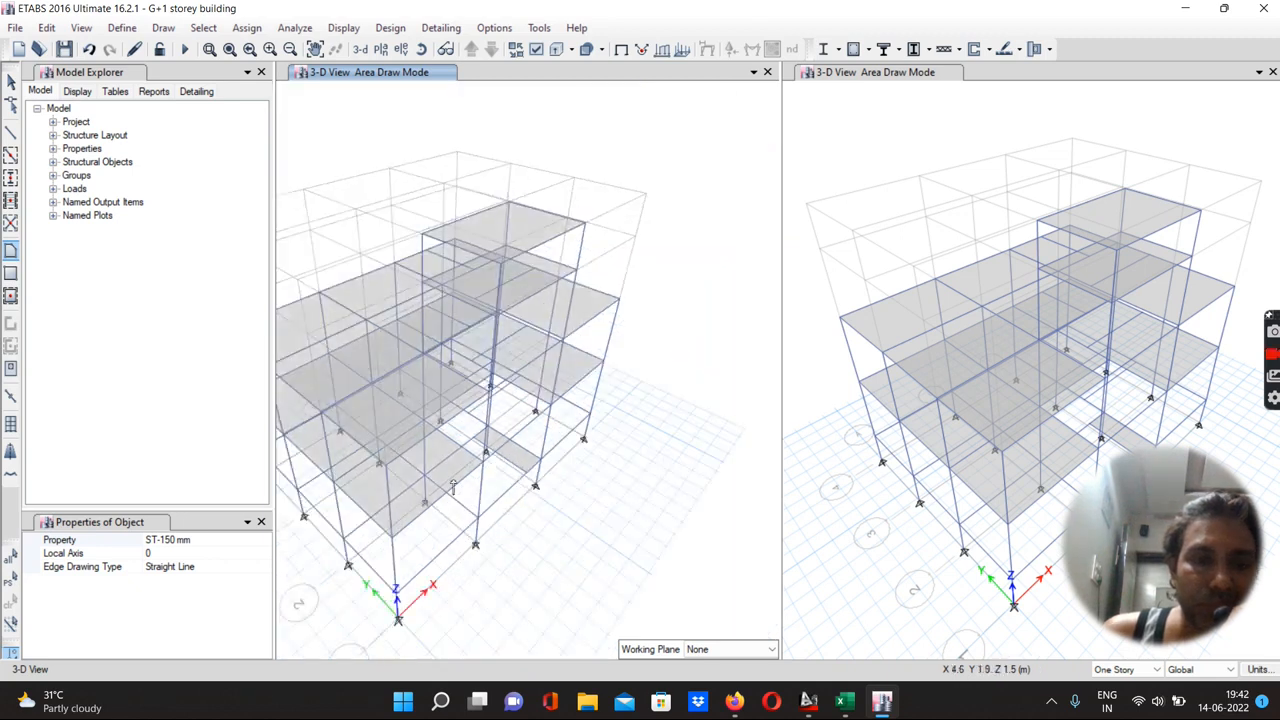
scroll(490, 475, up, 1)
scroll(462, 480, up, 1)
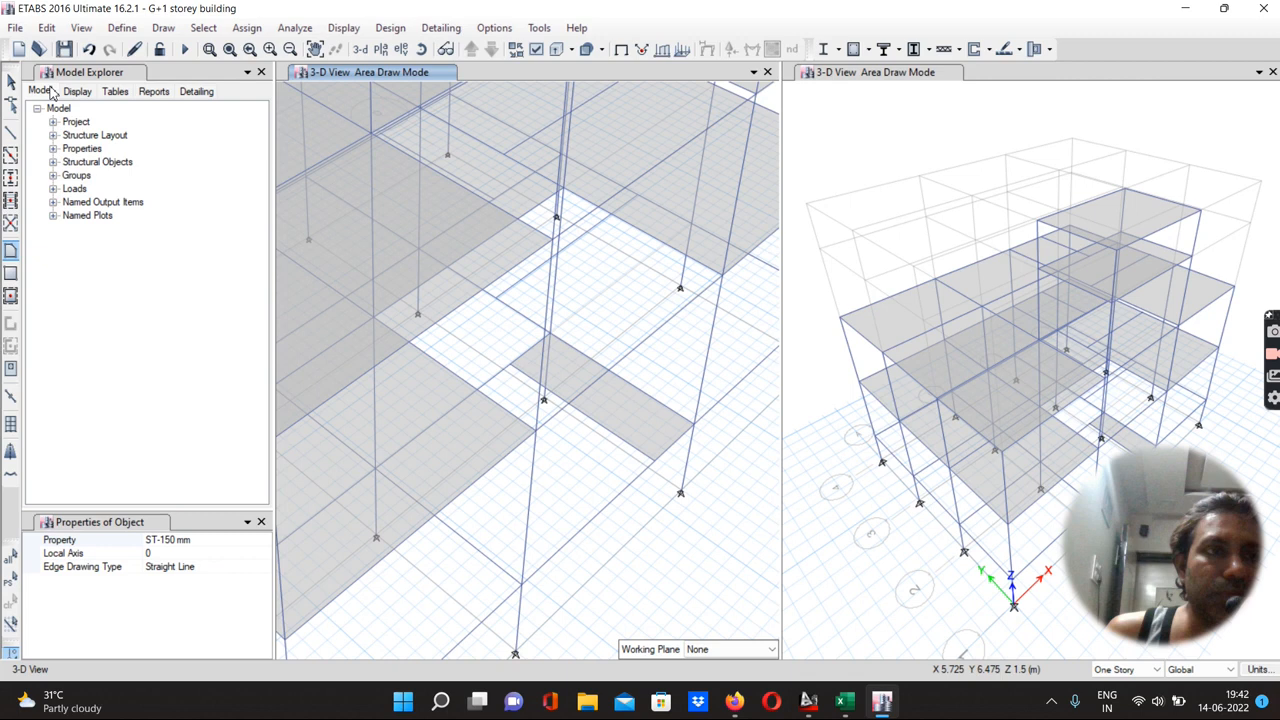
key(Escape)
Divide the two selected staircase frames into 2 frame objects each
click(530, 511)
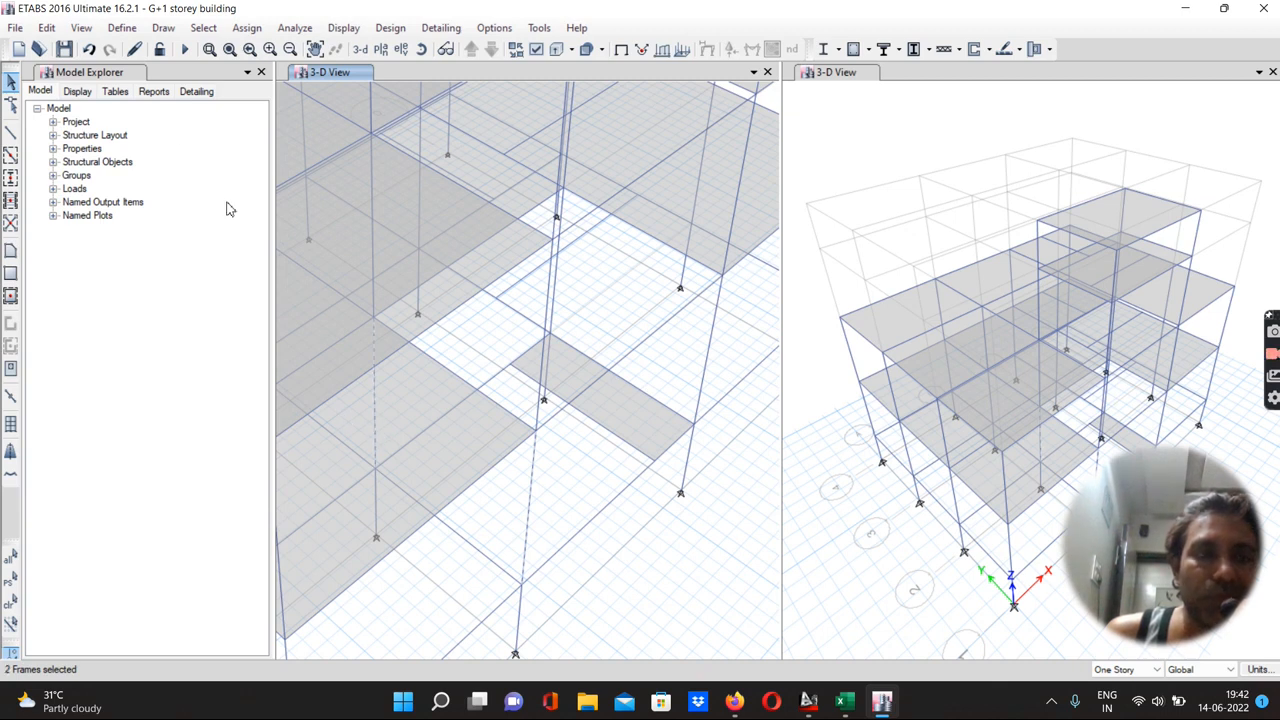
click(47, 27)
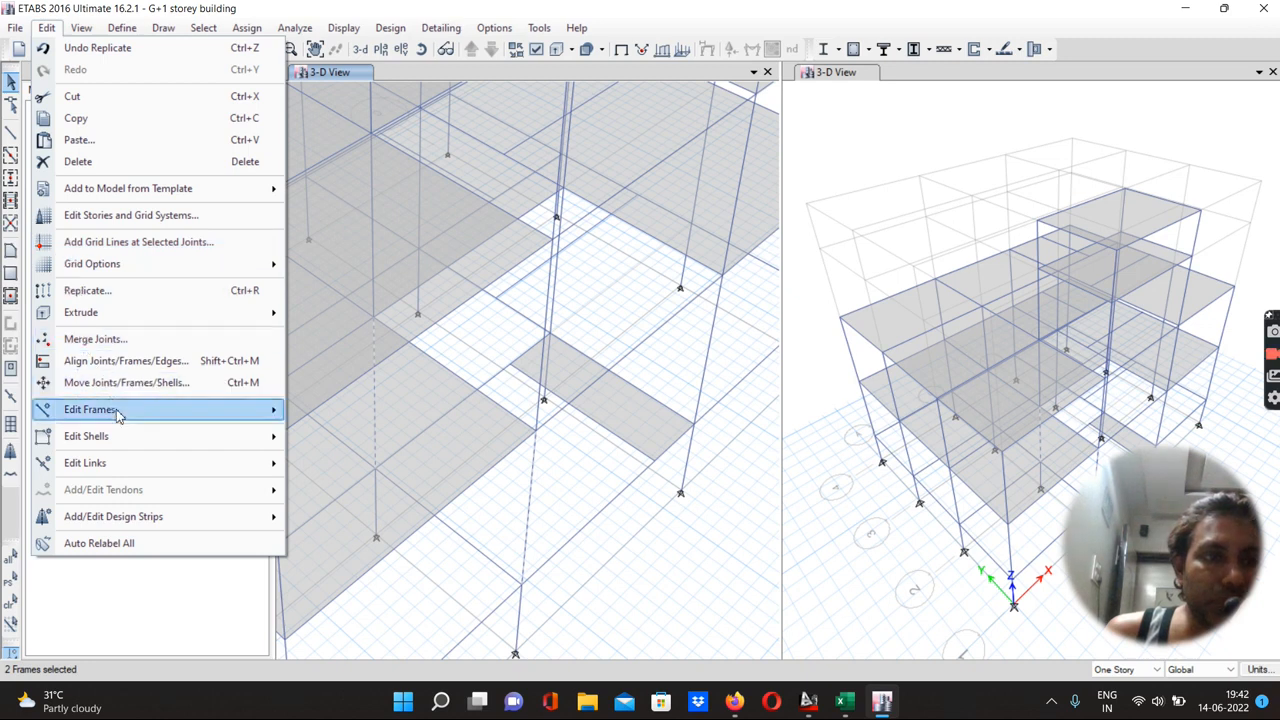
mouse_move(115, 412)
click(352, 412)
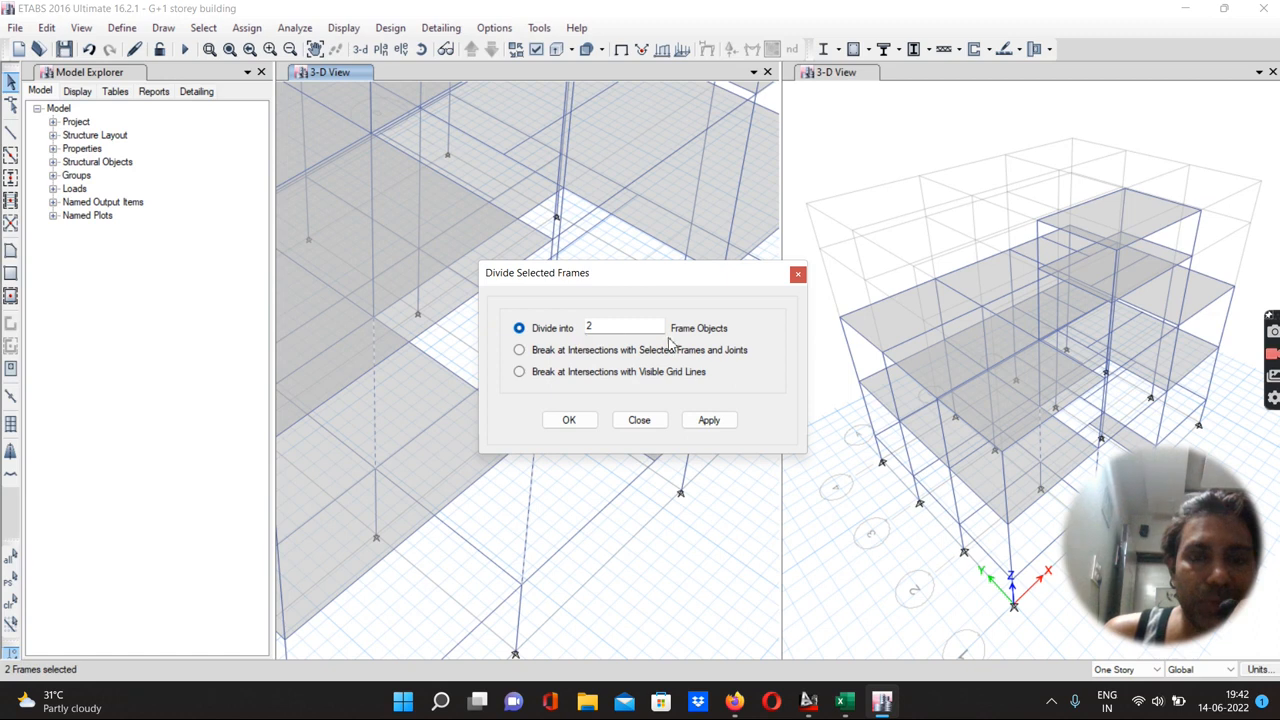
click(714, 421)
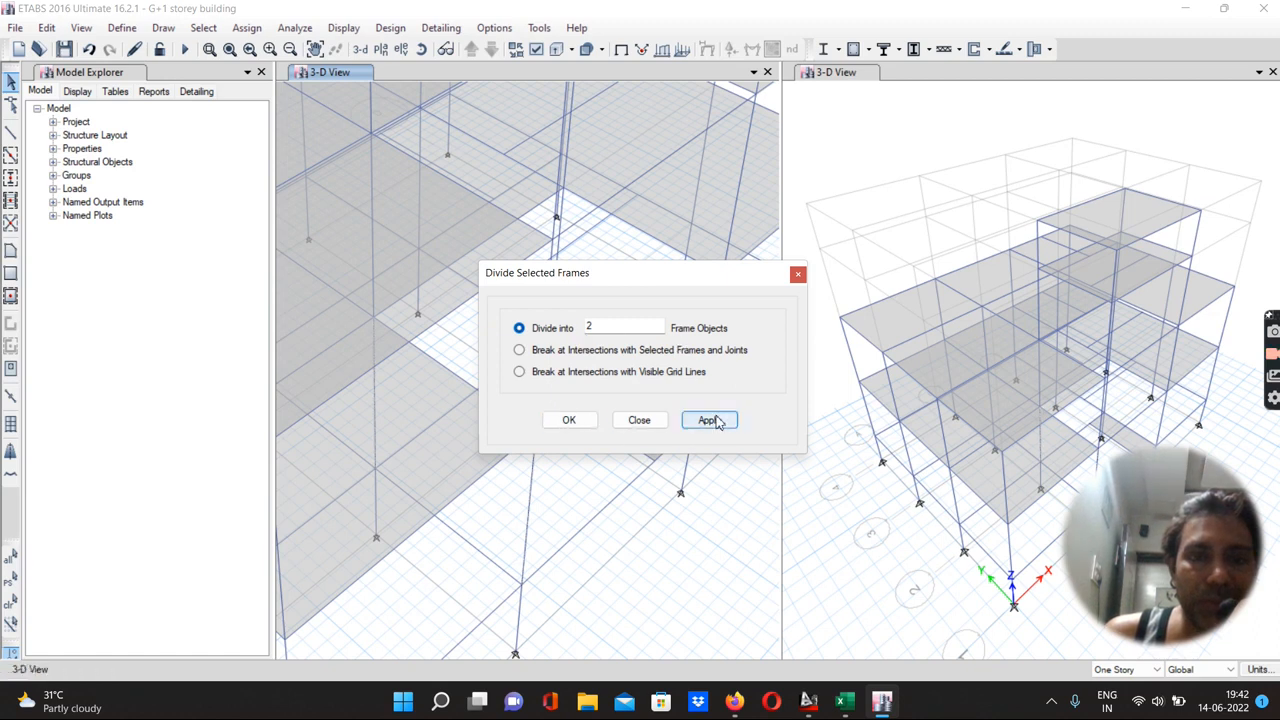
click(573, 421)
click(532, 488)
click(518, 526)
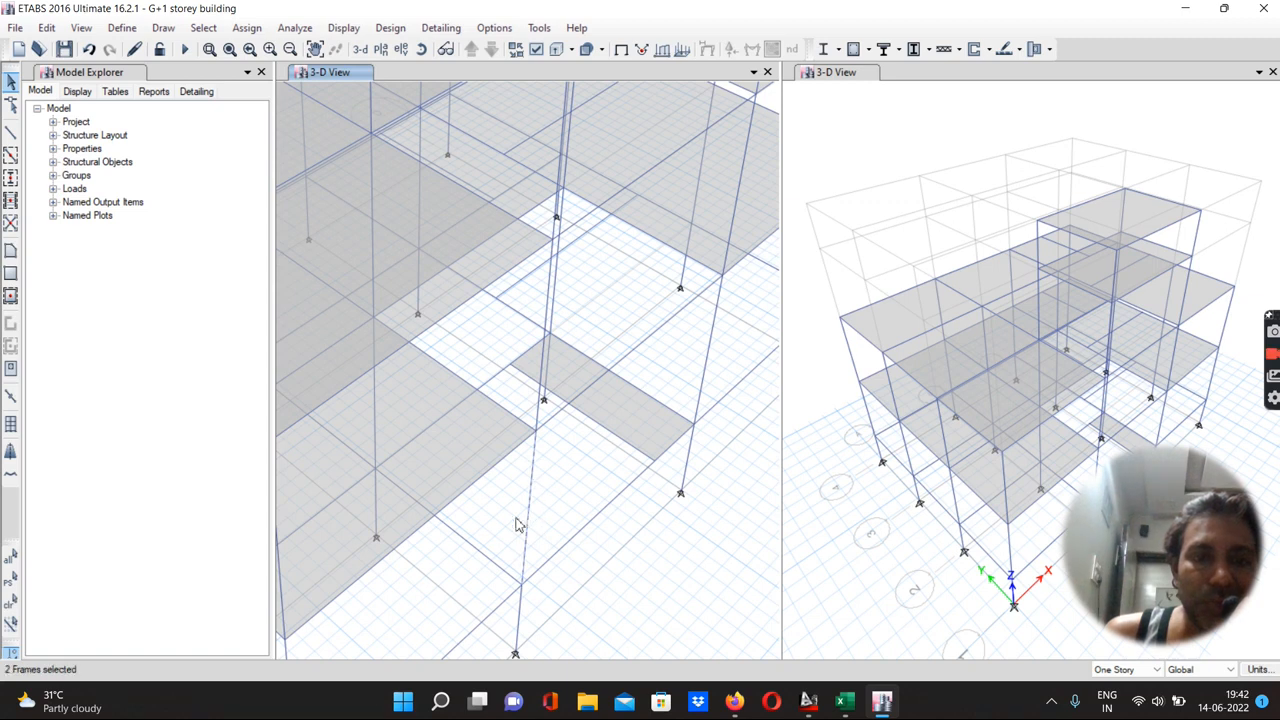
click(383, 436)
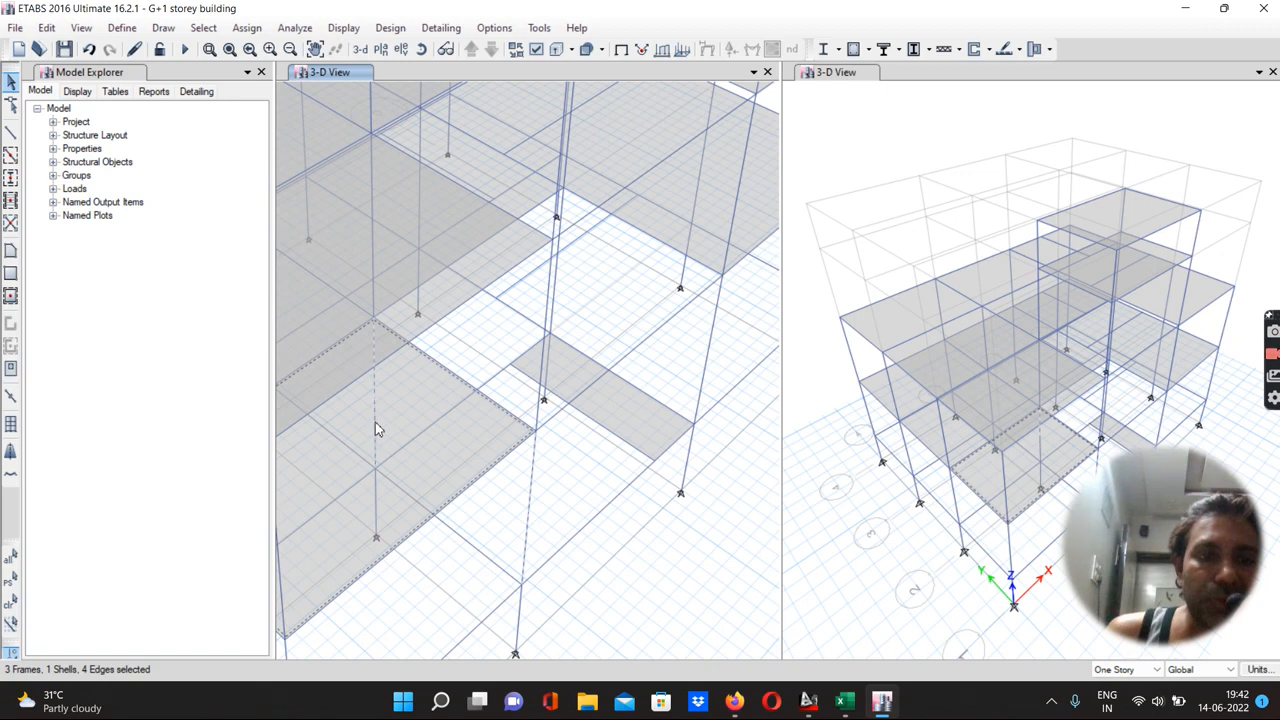
click(420, 401)
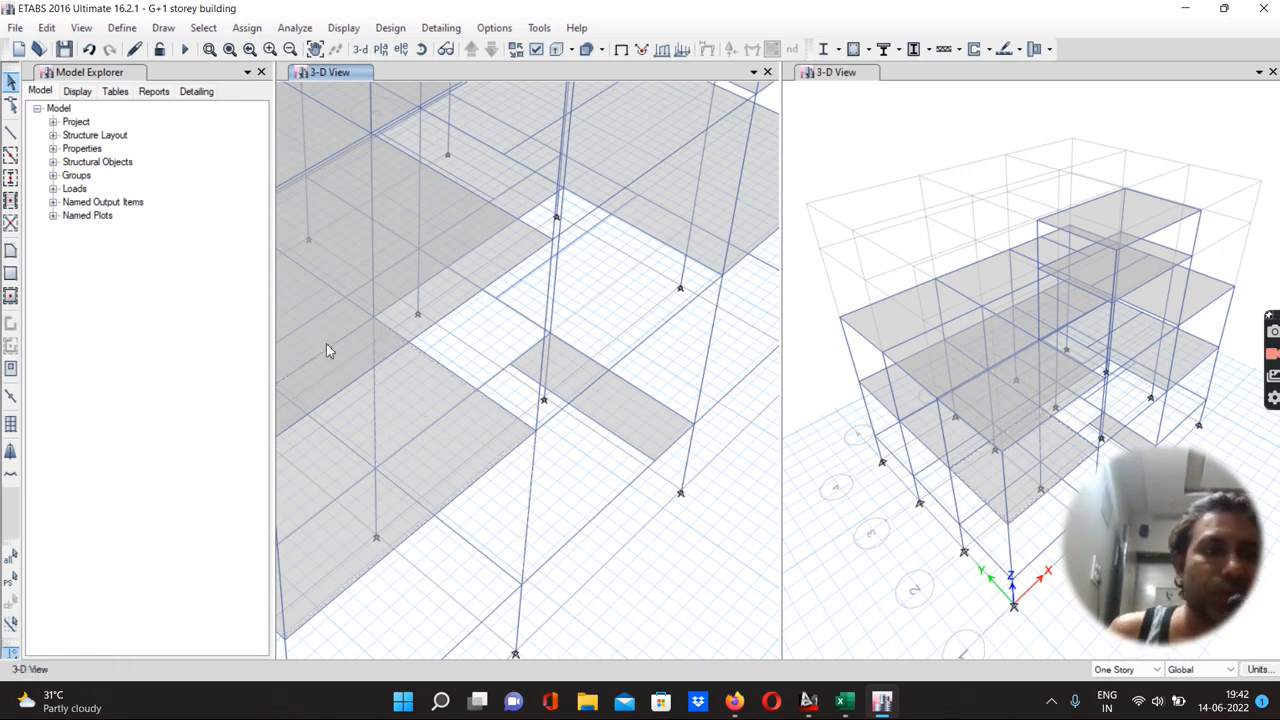
Draw a B 230x350 mm beam across the staircase area at the G.F. level
click(12, 158)
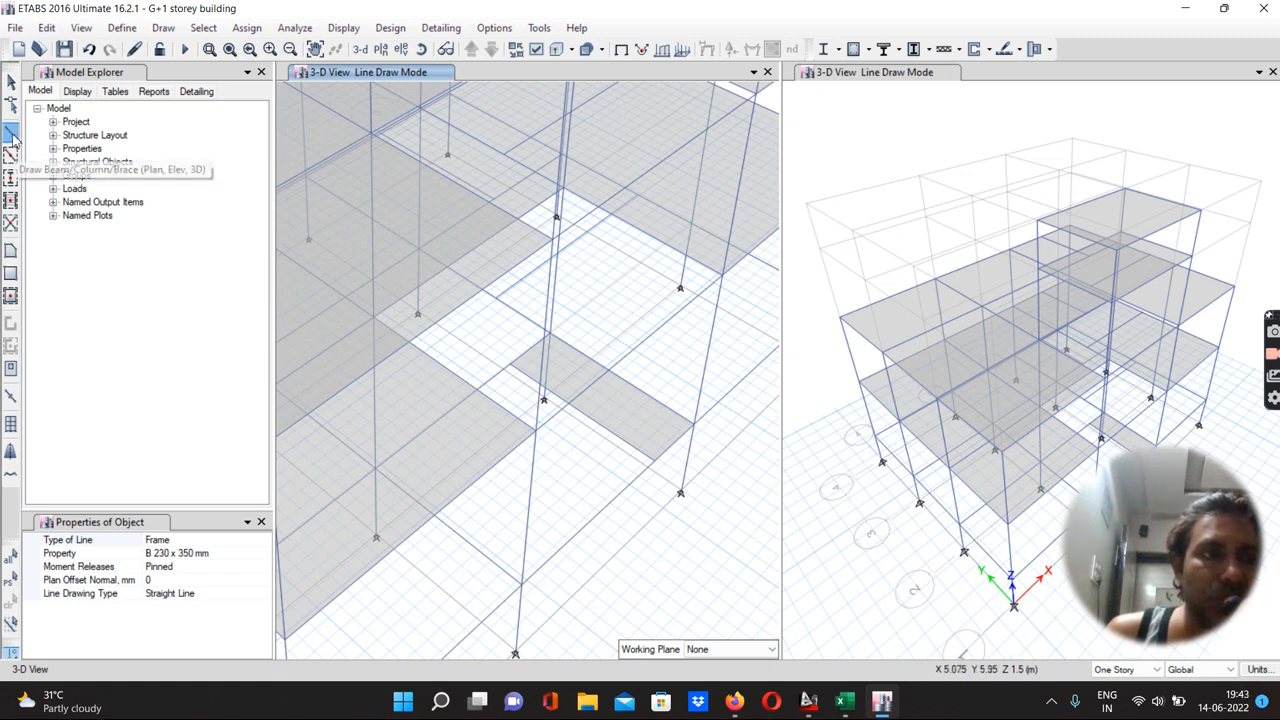
click(528, 516)
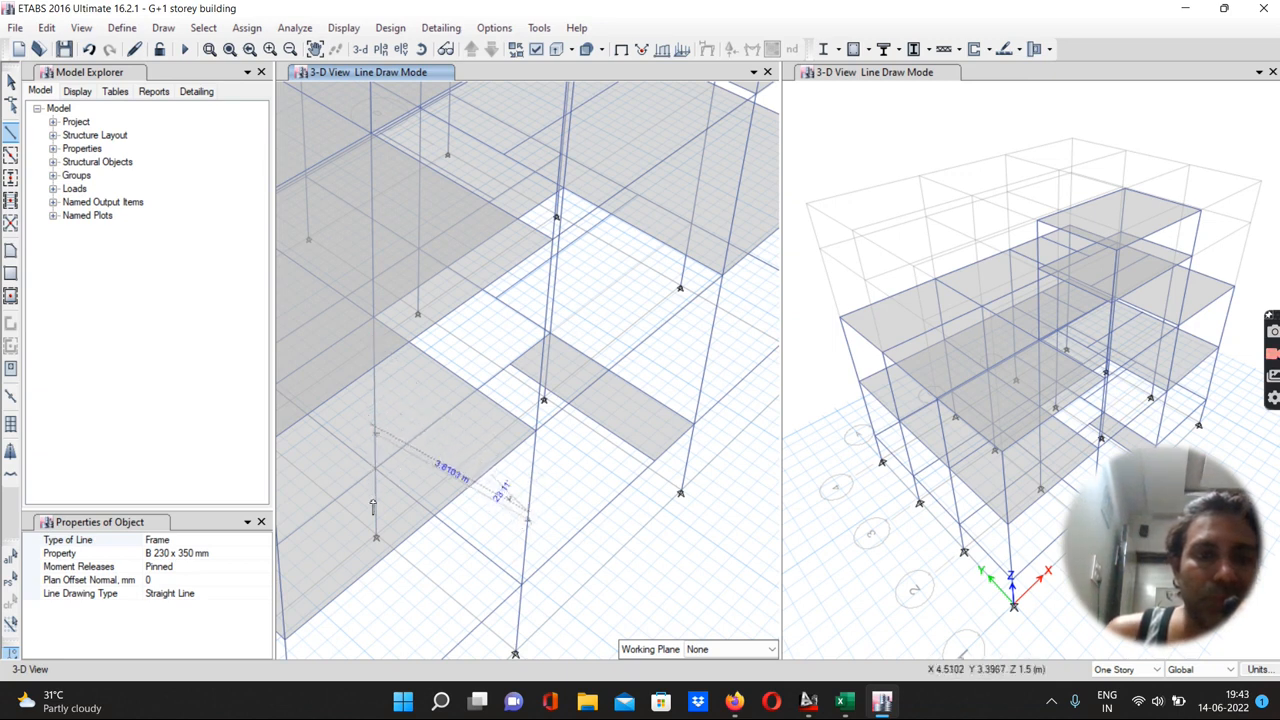
click(373, 397)
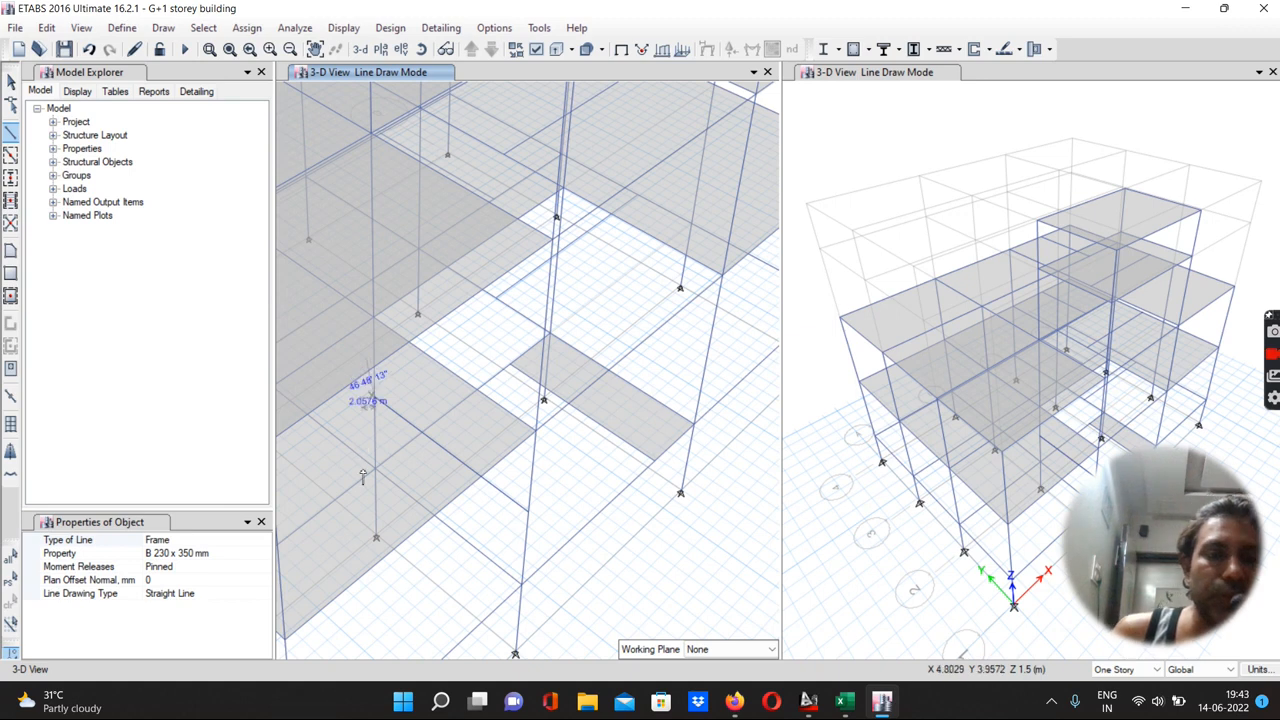
key(Escape)
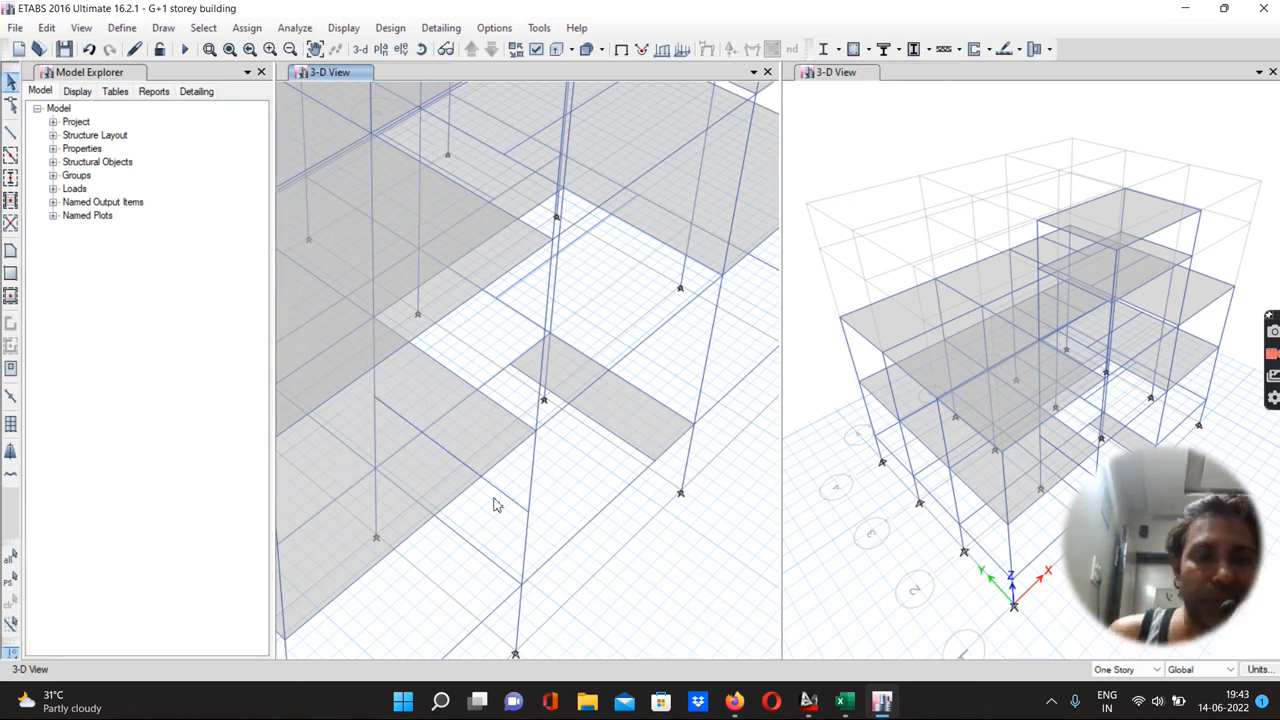
Replicate the new beam with a dx of 1 m
click(511, 505)
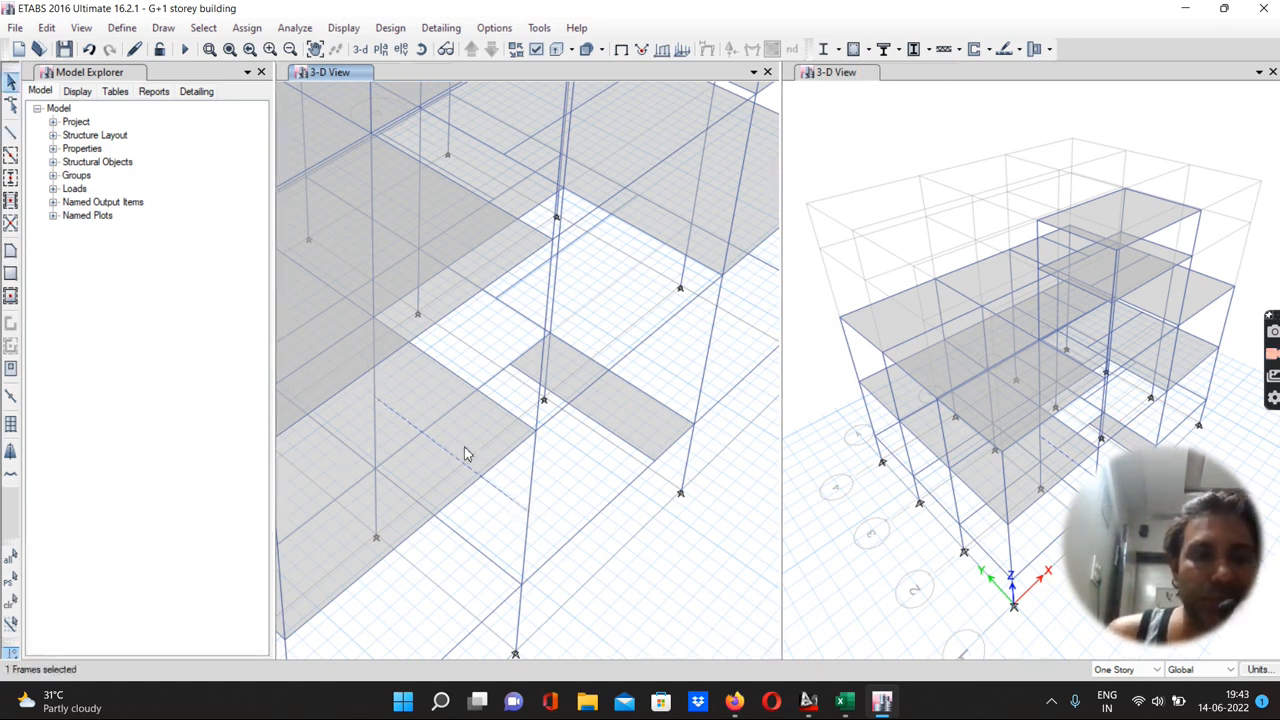
click(47, 28)
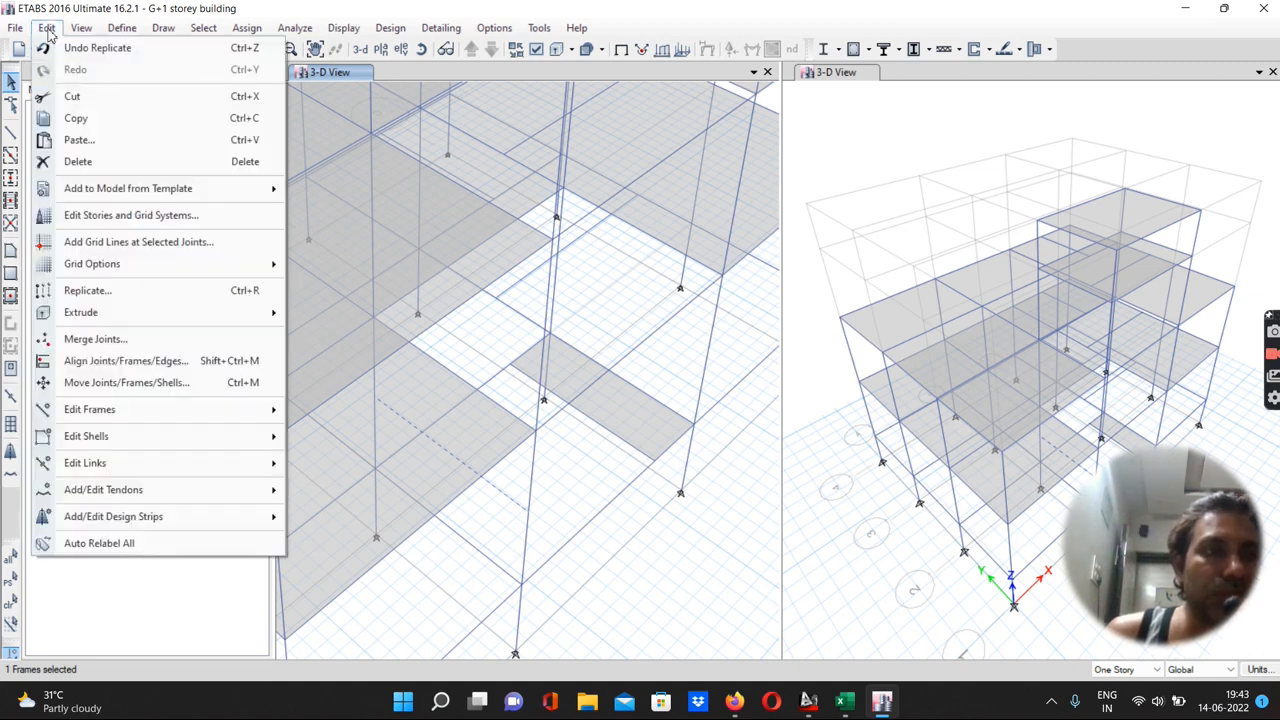
click(86, 292)
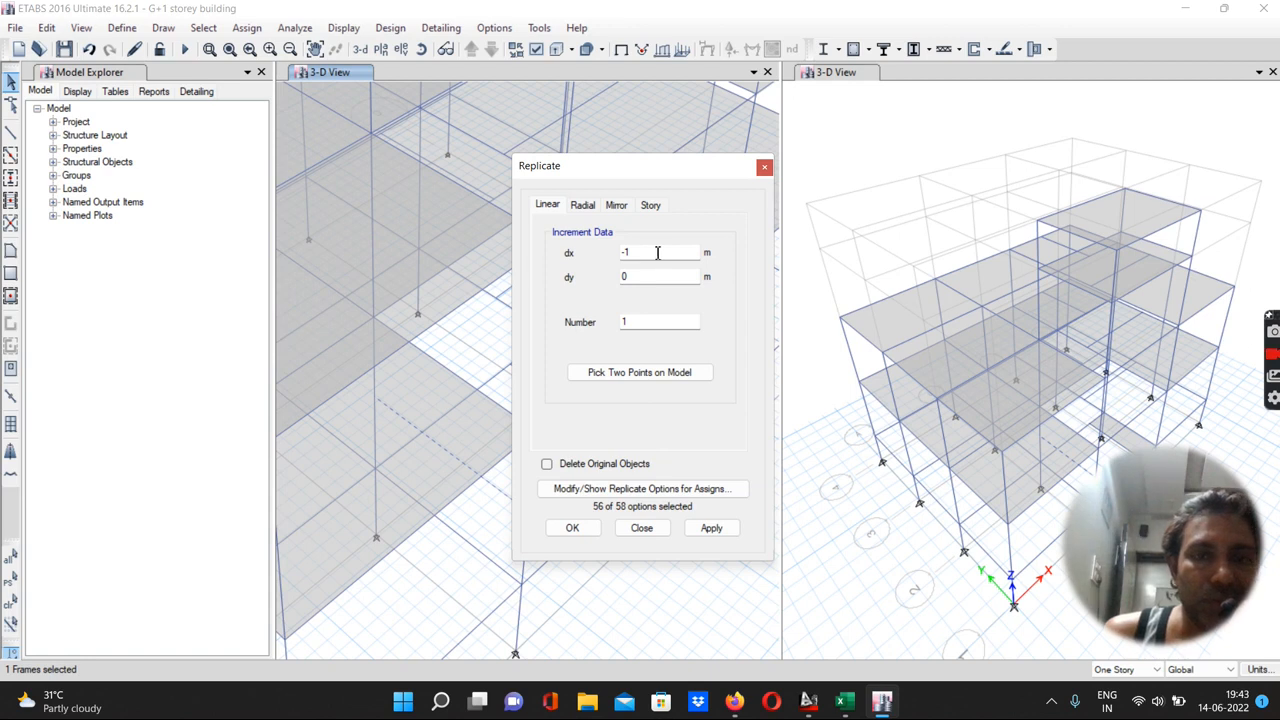
drag(657, 253, 620, 253)
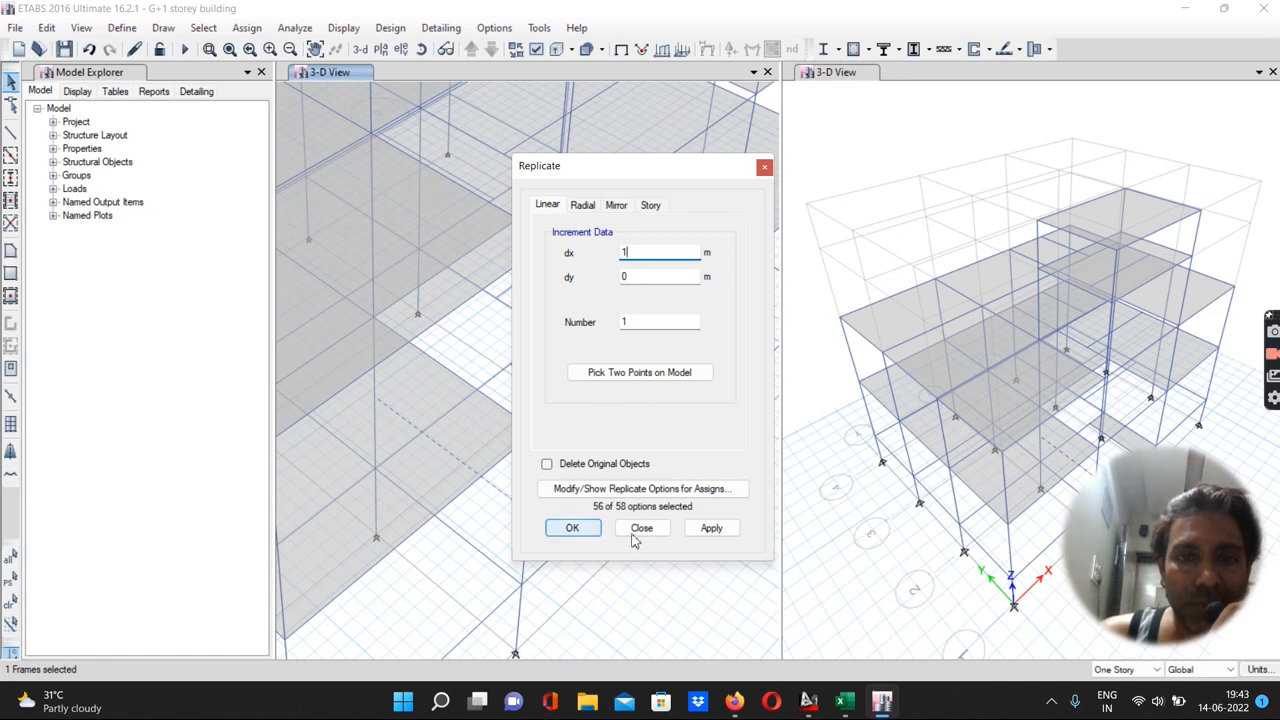
click(702, 532)
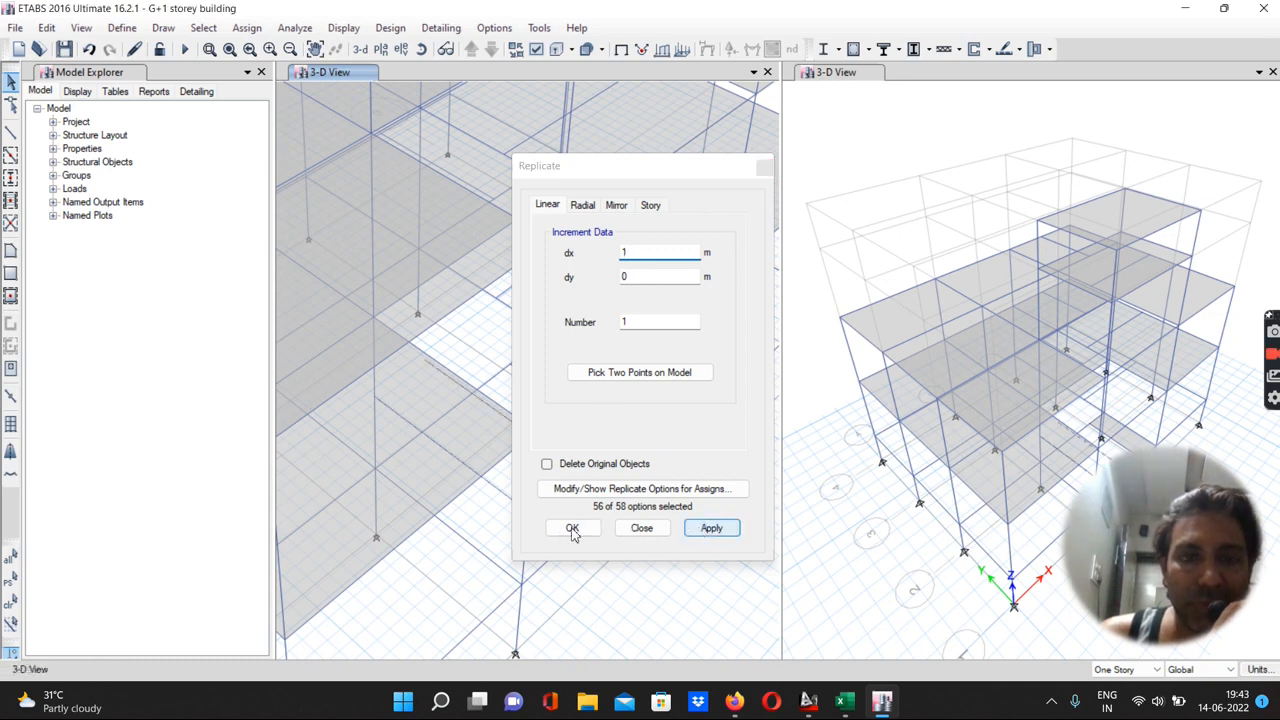
click(572, 528)
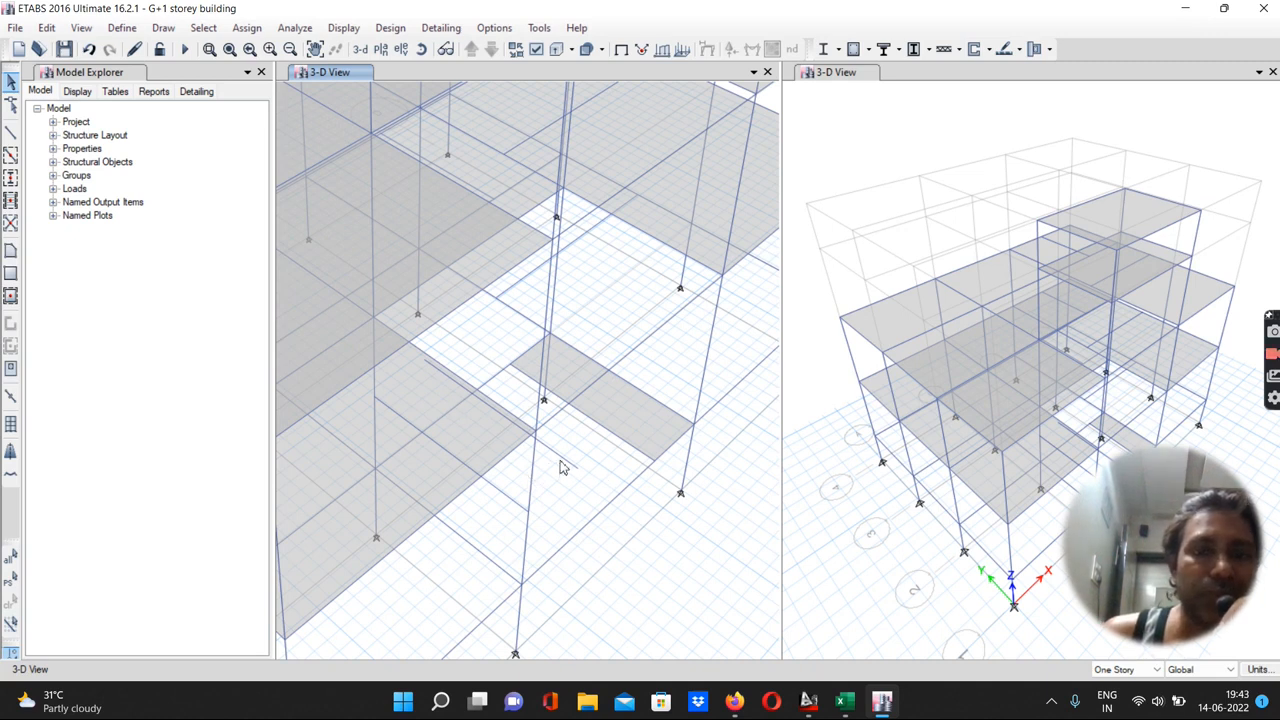
Divide the replicated beam into 2 frame objects
click(562, 465)
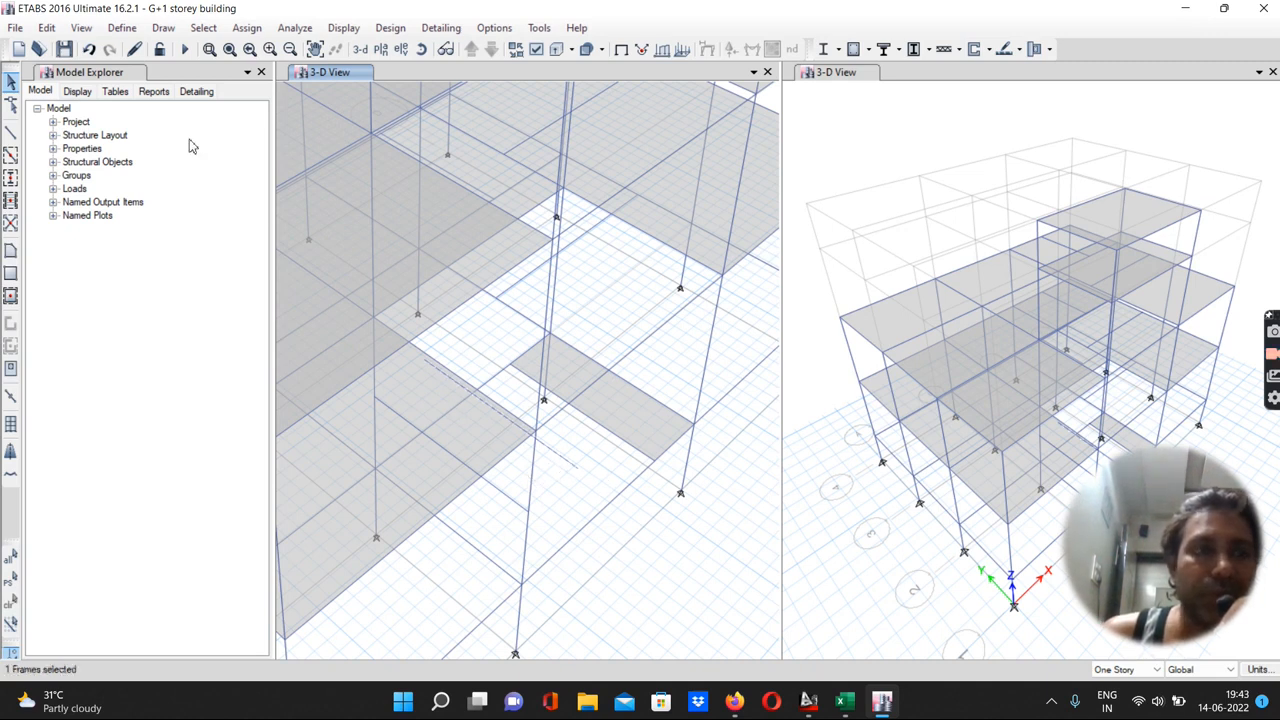
click(47, 28)
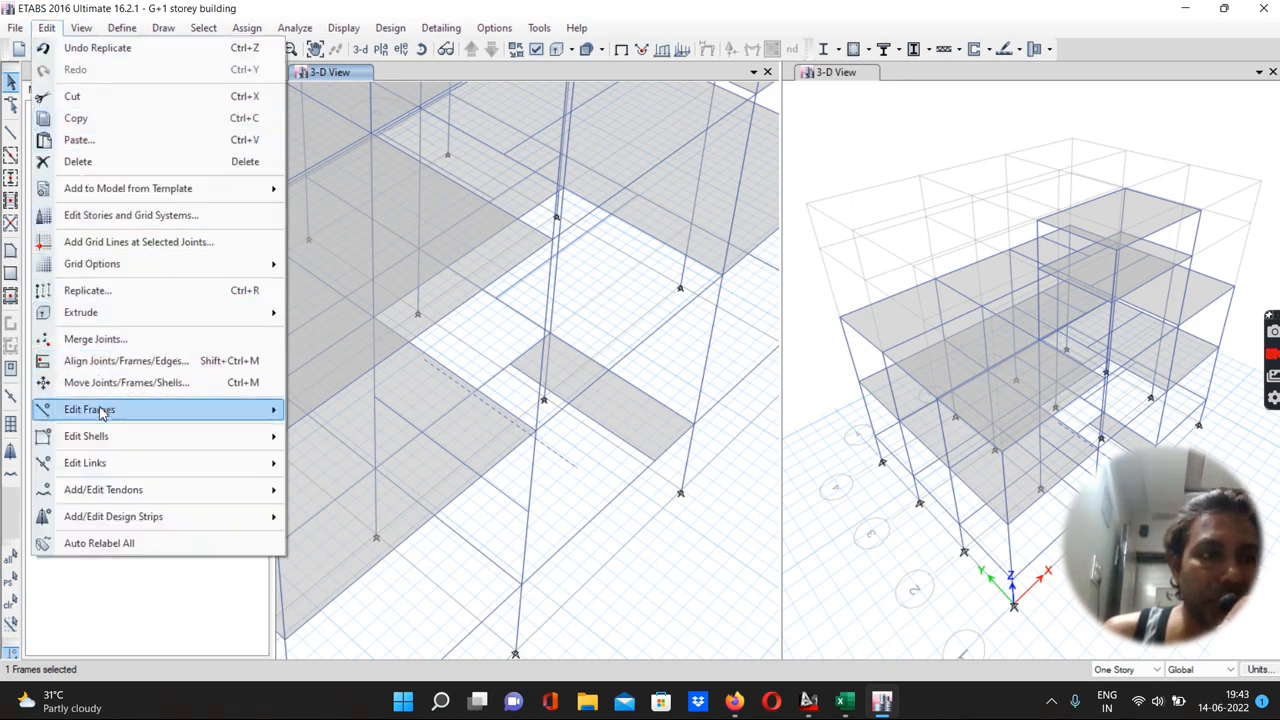
mouse_move(100, 413)
click(333, 408)
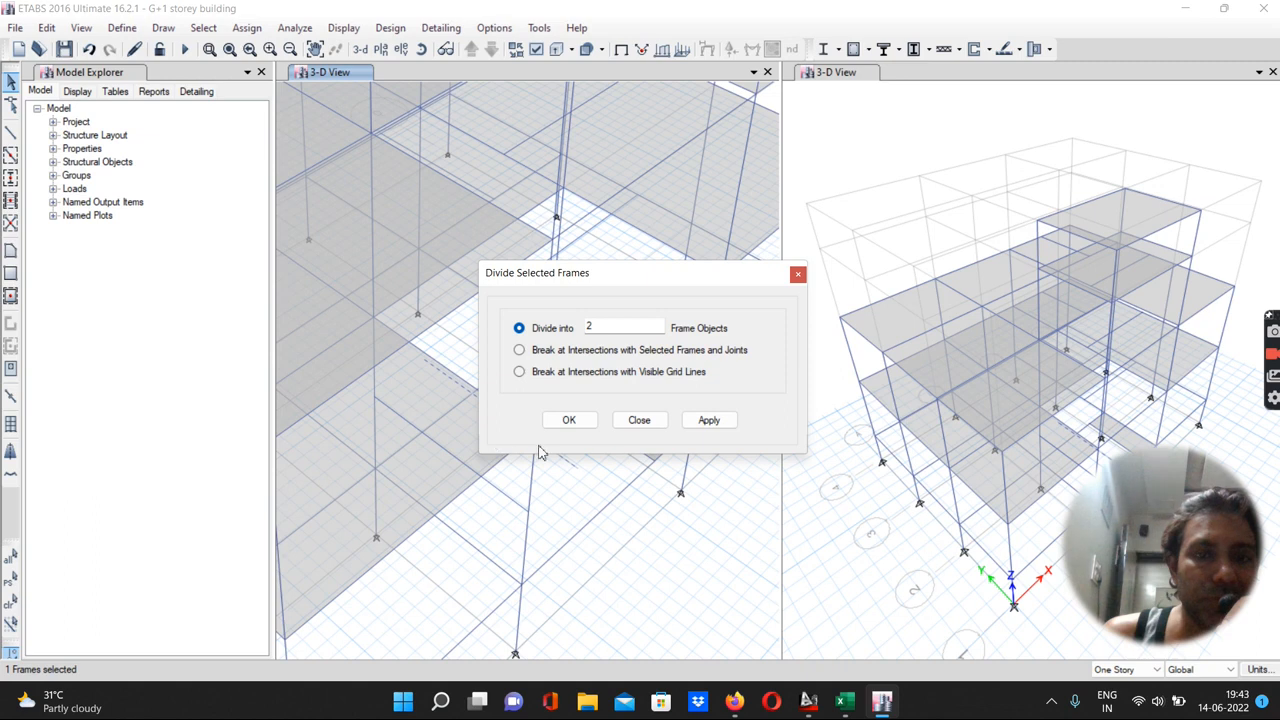
click(705, 421)
click(569, 420)
click(559, 460)
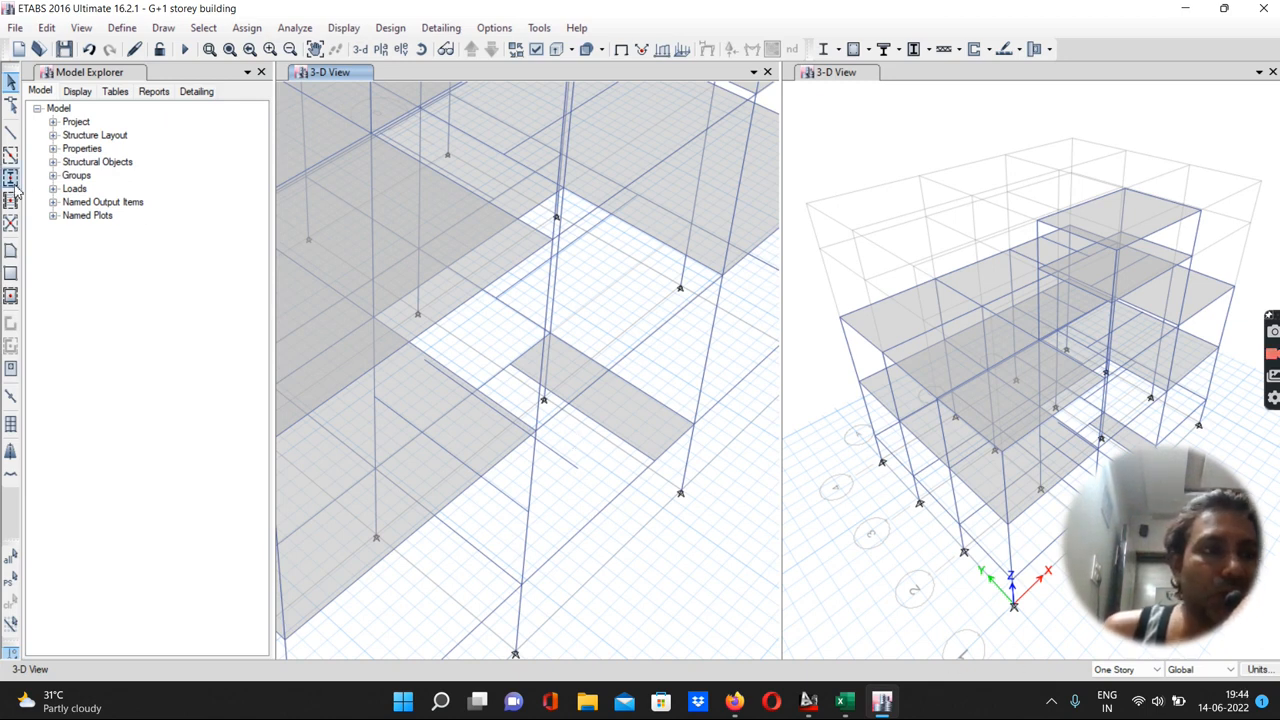
Draw an ST-150 mm floor slab as the staircase landing between the two beams at the G.F. level
click(10, 251)
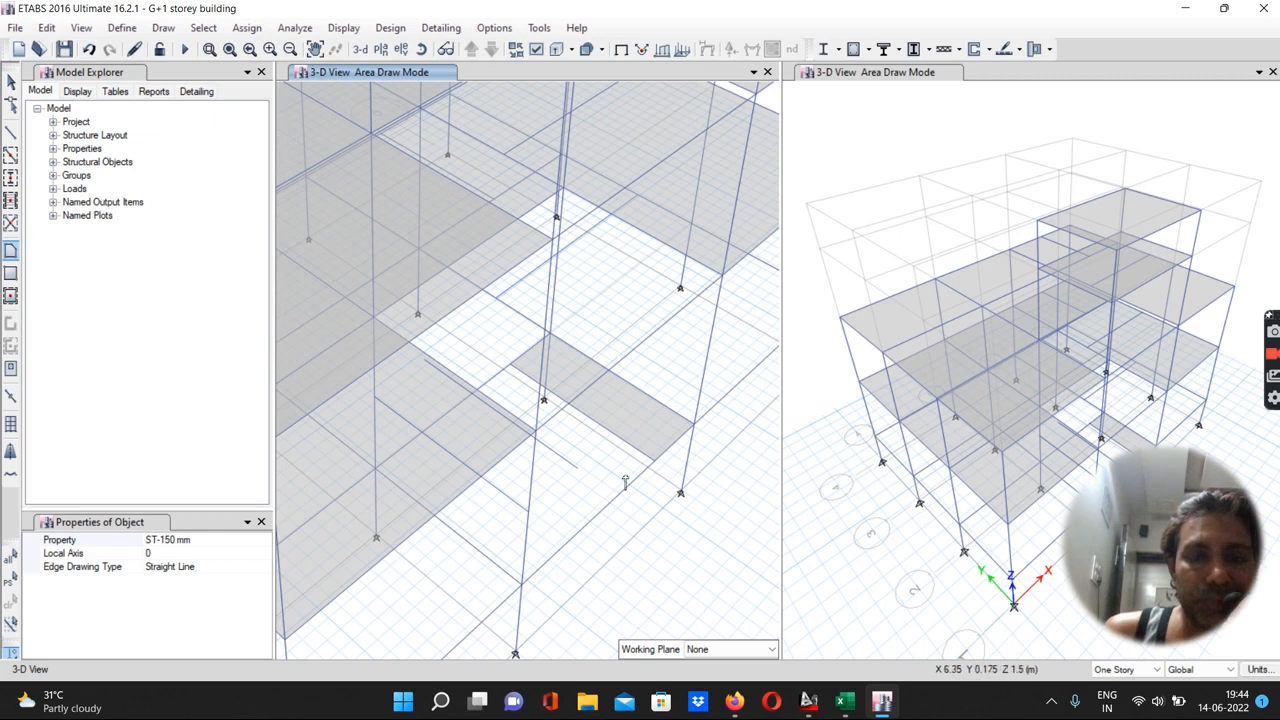
click(654, 461)
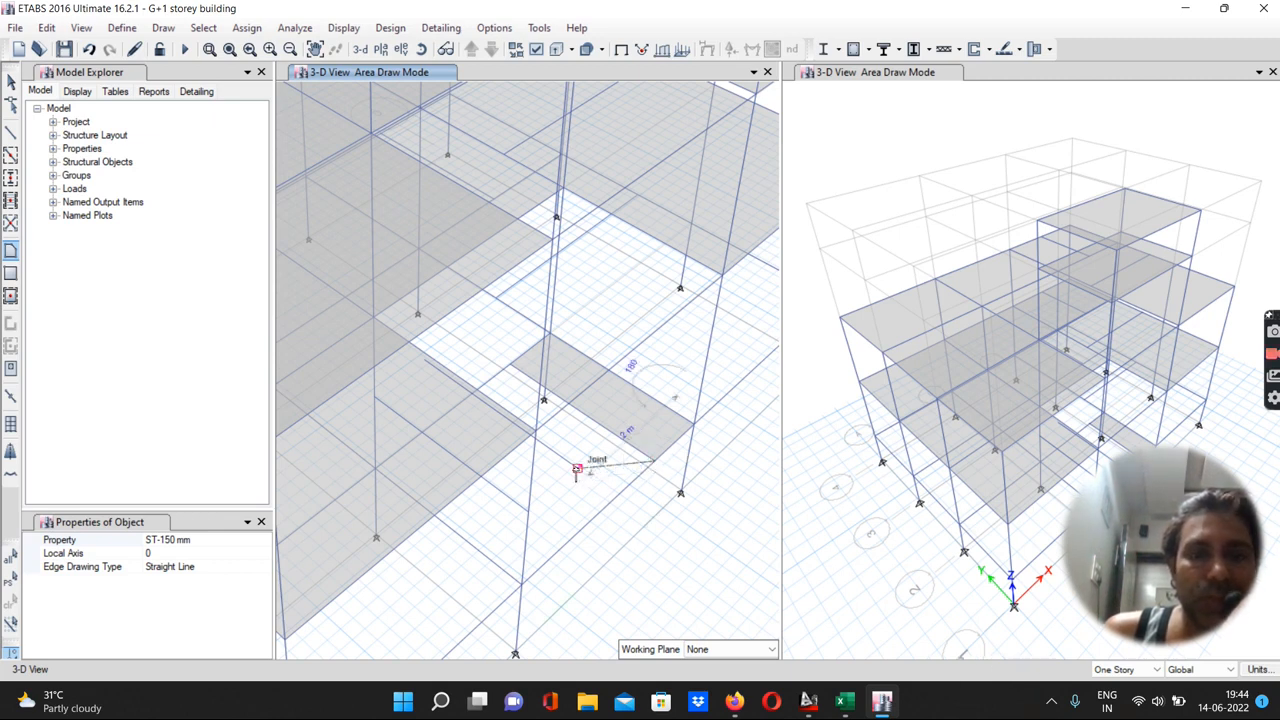
click(578, 469)
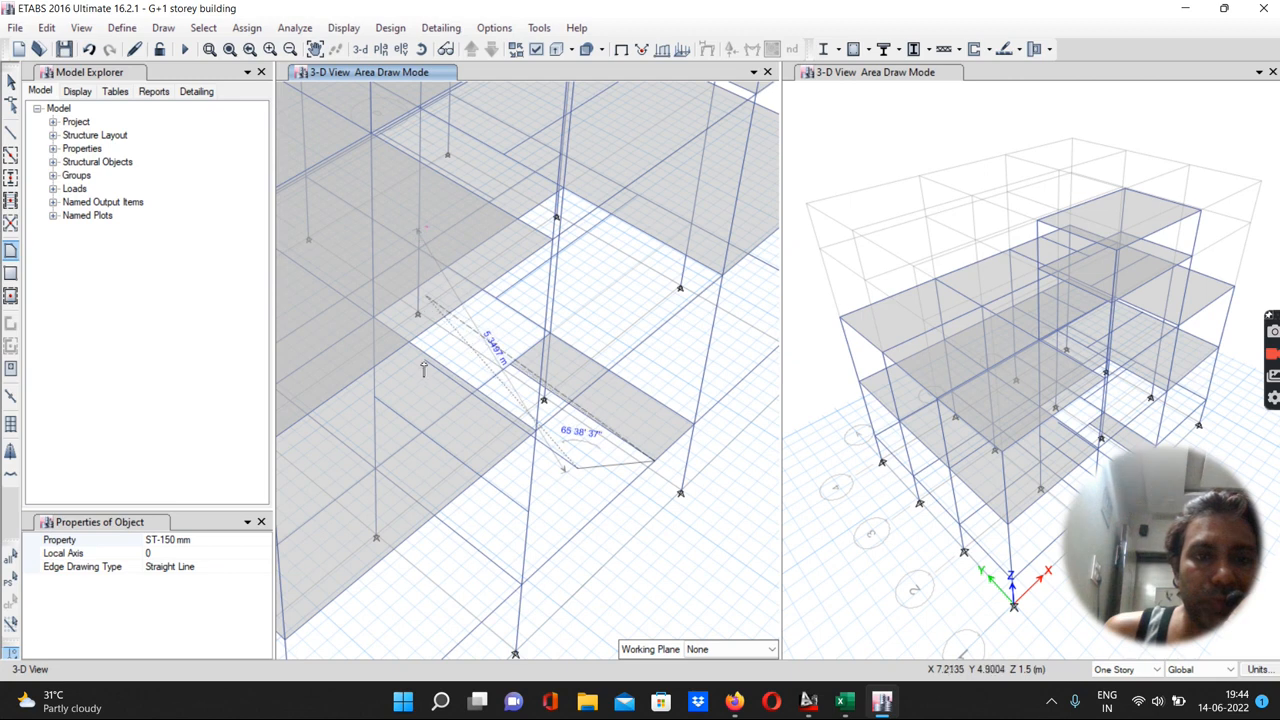
click(497, 412)
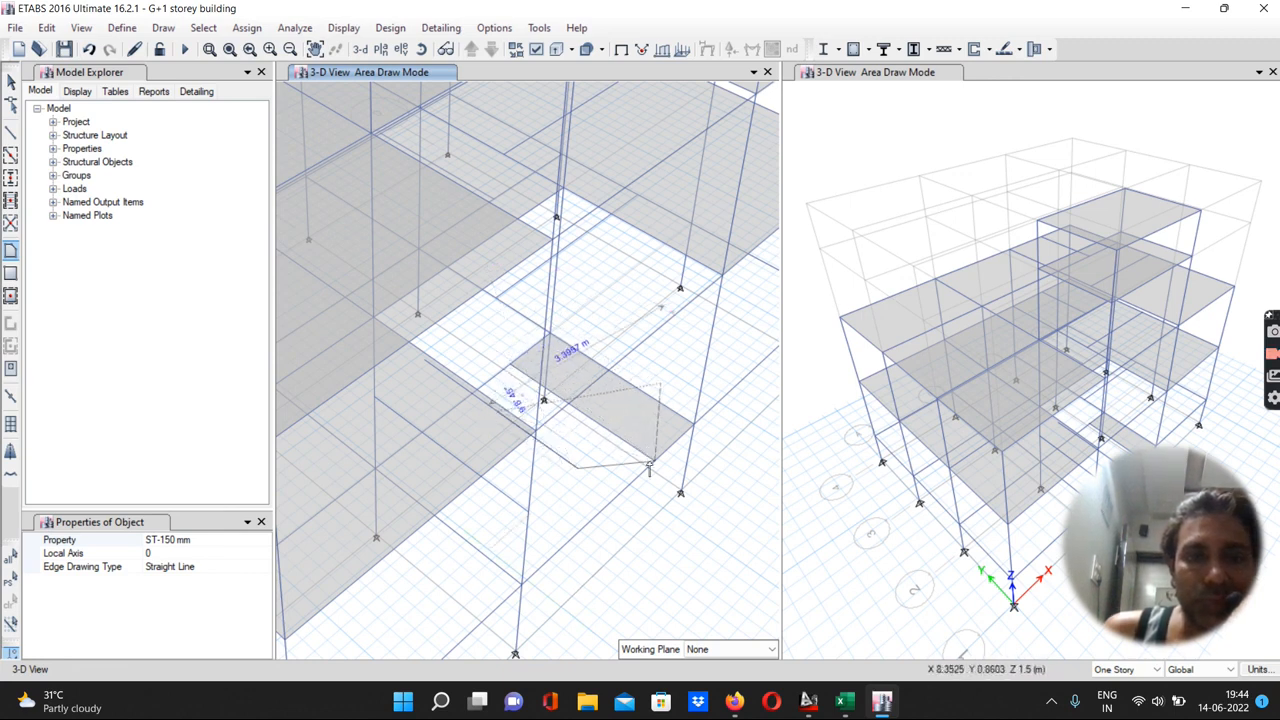
click(578, 411)
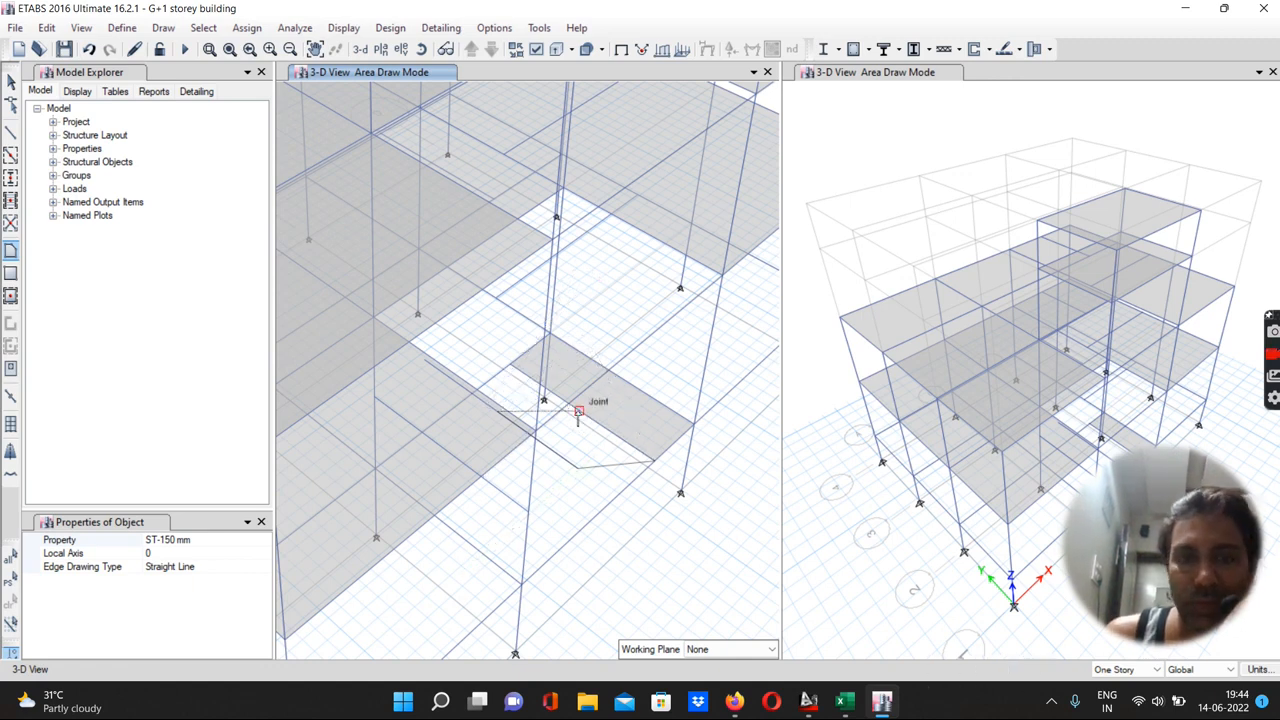
key(Return)
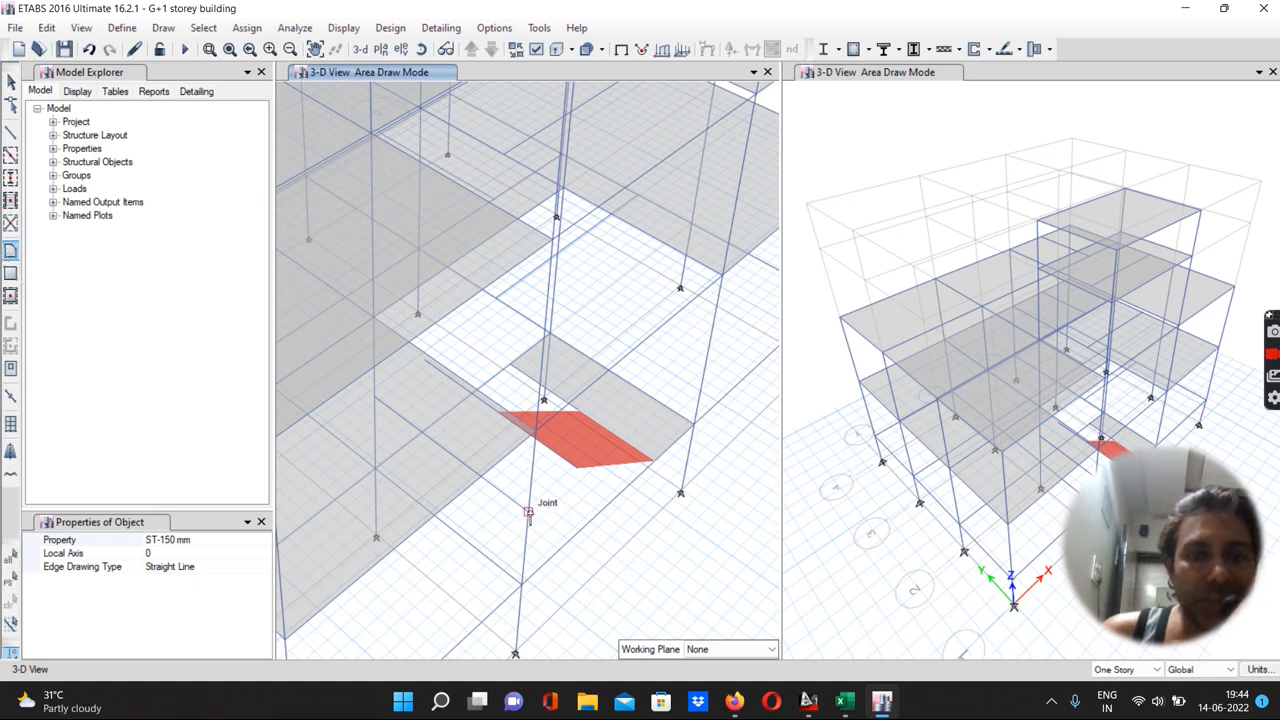
Draw a second ST-150 mm slab as the lower landing beside the first one
click(529, 513)
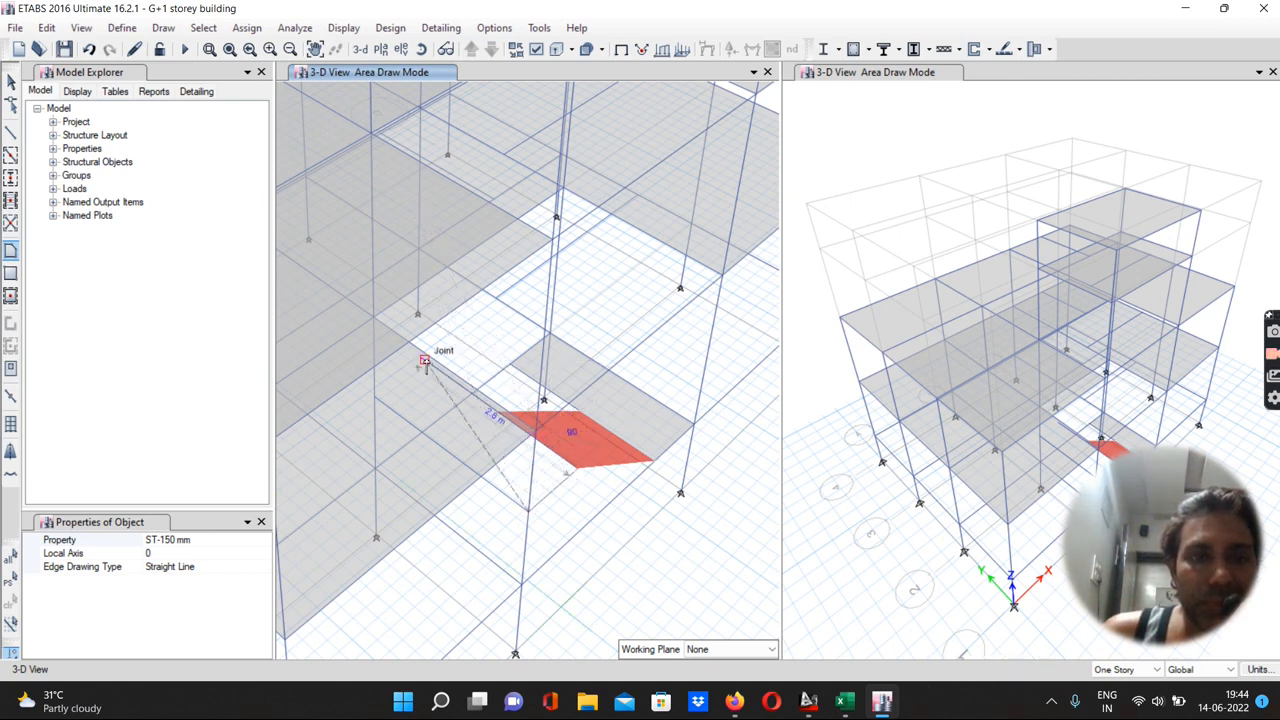
click(424, 362)
click(374, 397)
key(Return)
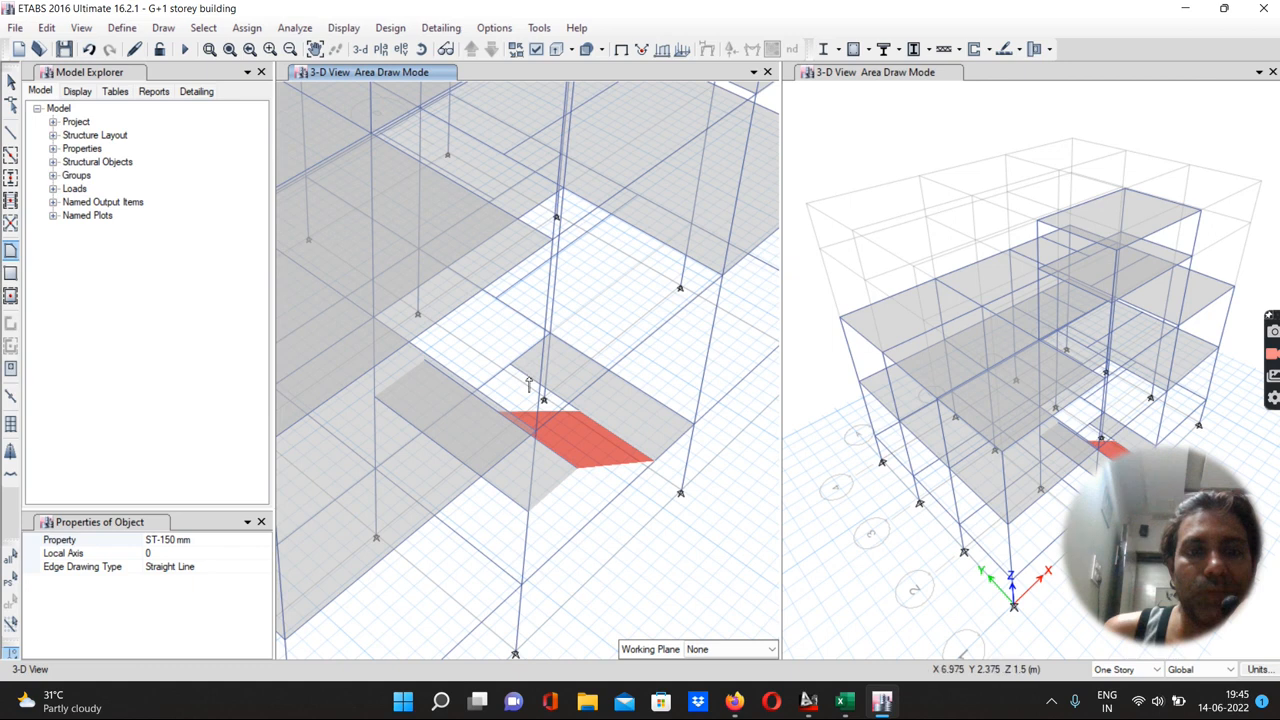
Replicate the selected staircase beam onto the F.F story
click(10, 81)
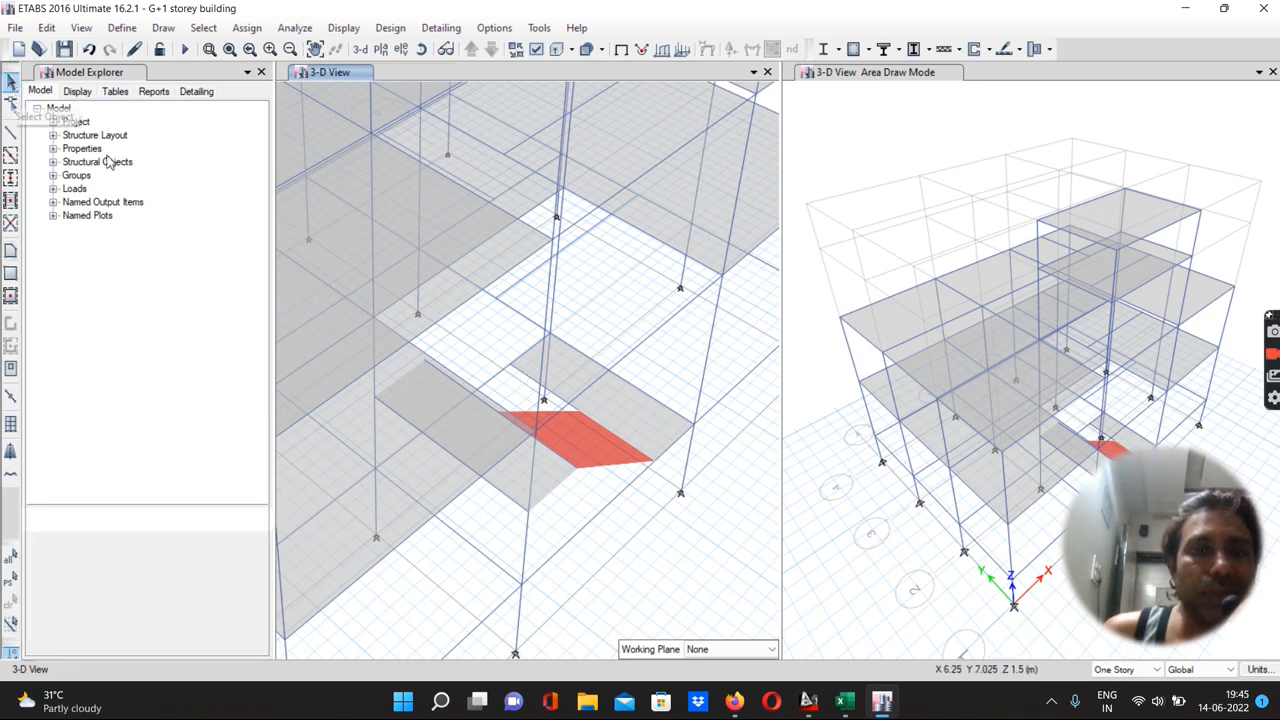
click(520, 377)
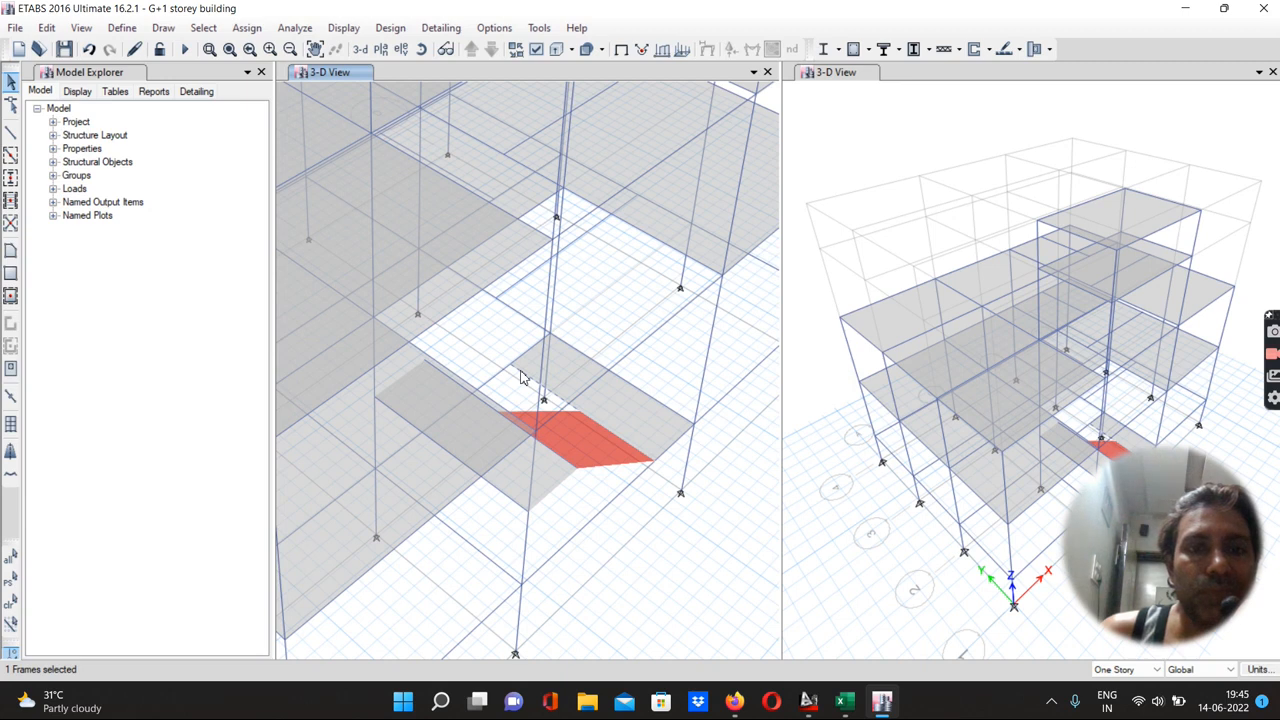
click(47, 28)
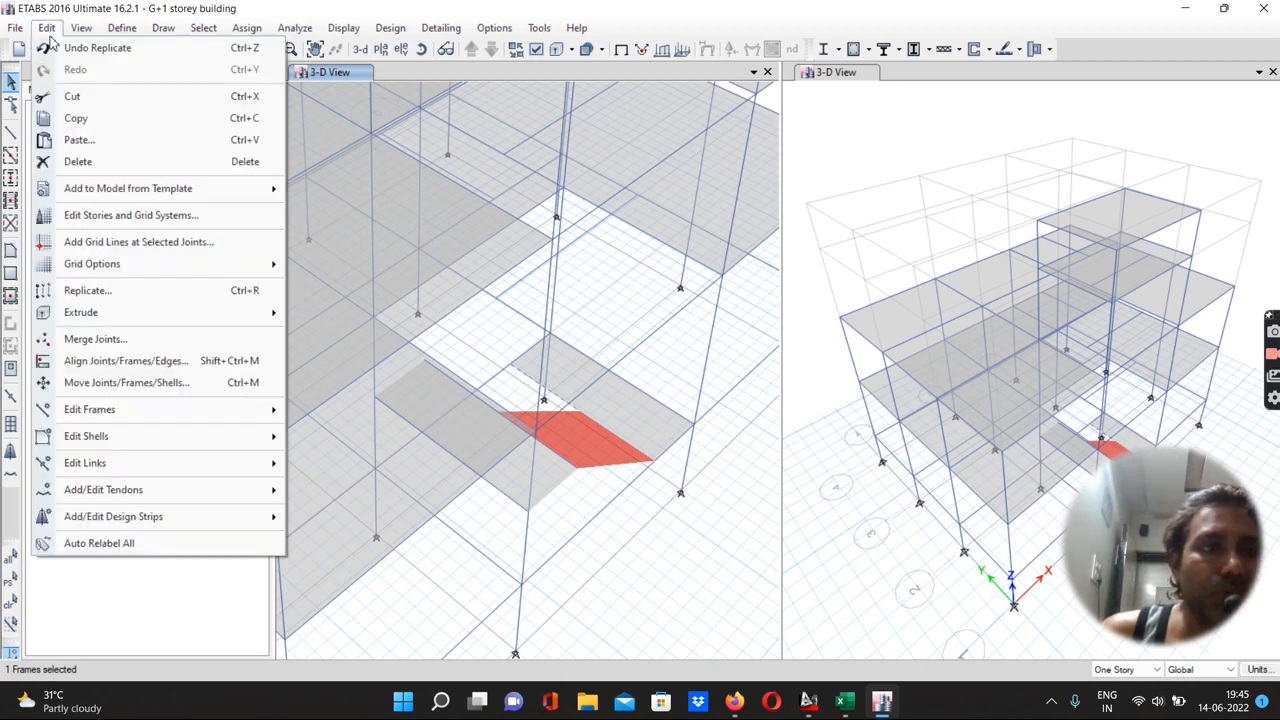
click(84, 290)
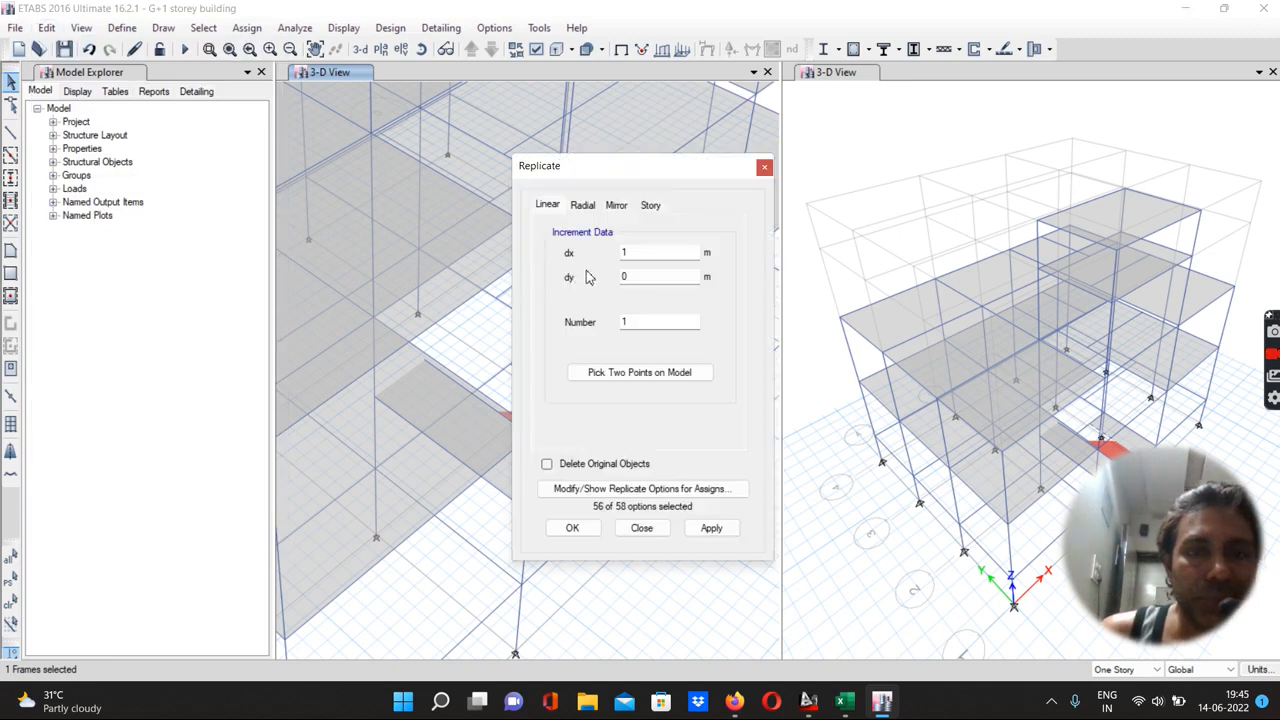
click(649, 206)
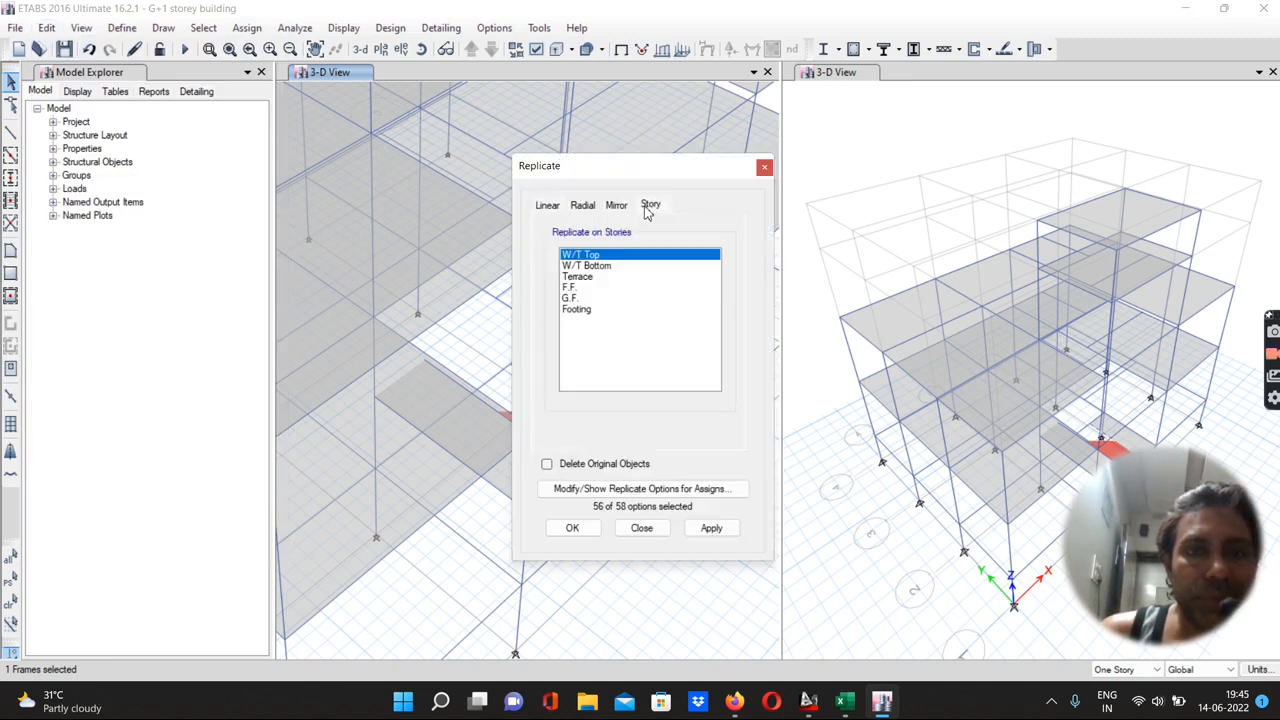
click(570, 287)
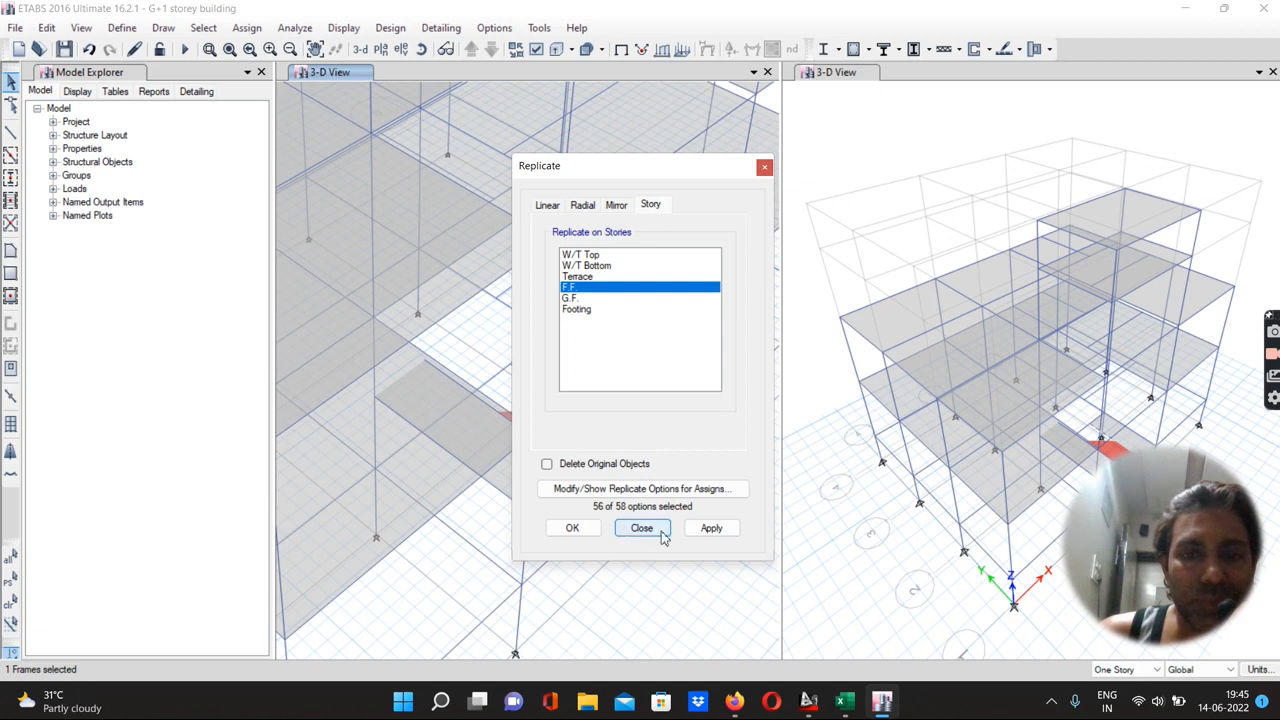
click(714, 528)
click(576, 529)
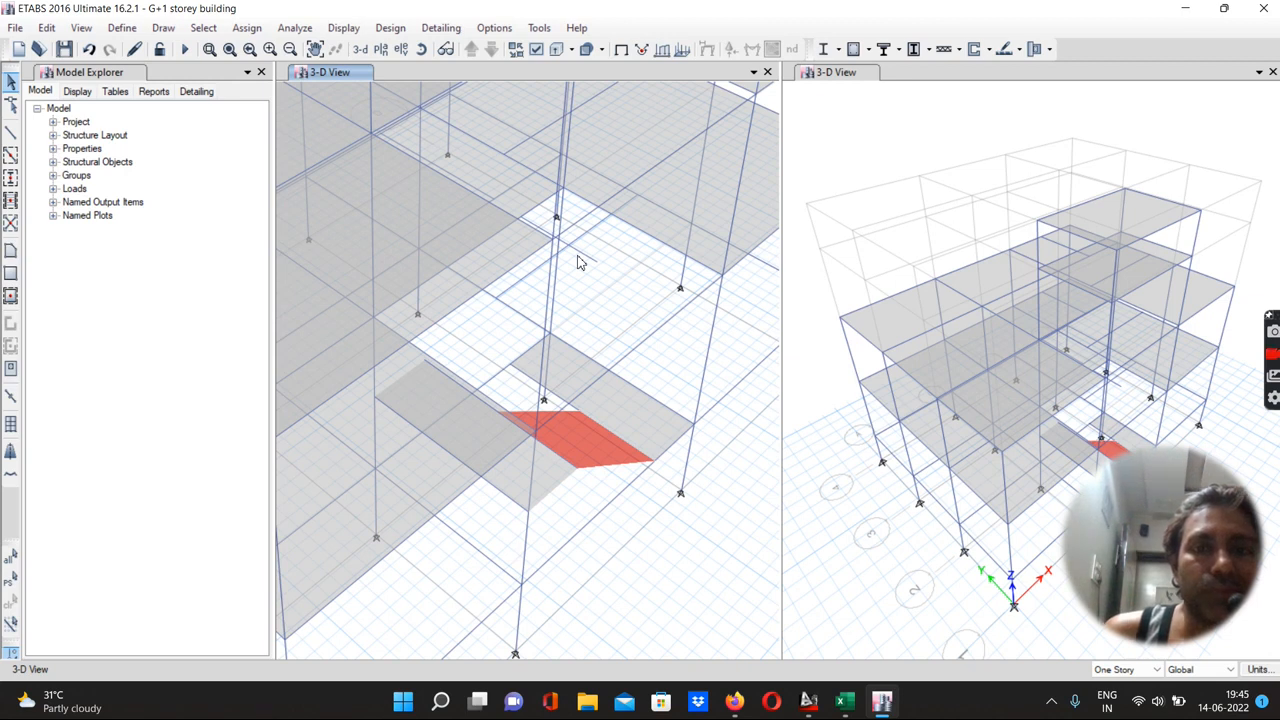
Draw an inclined ST-150 mm slab as the stair flight rising from the landing to the floor above
click(10, 252)
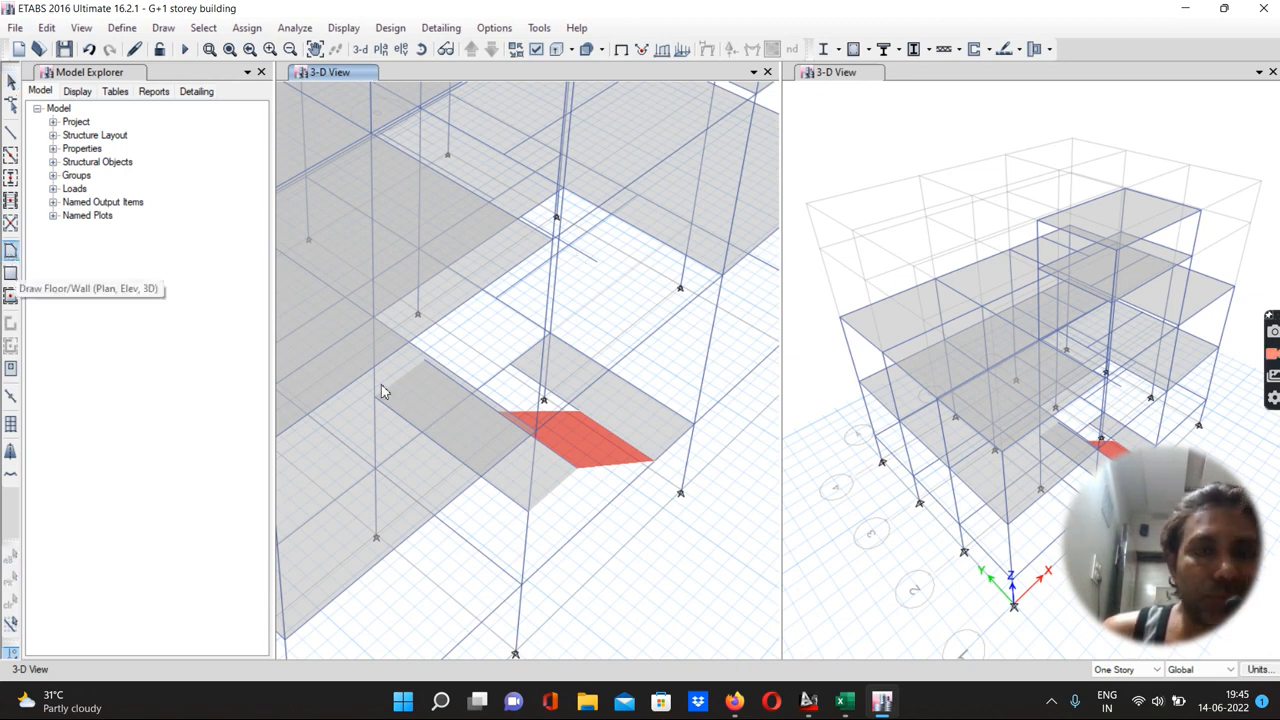
click(490, 414)
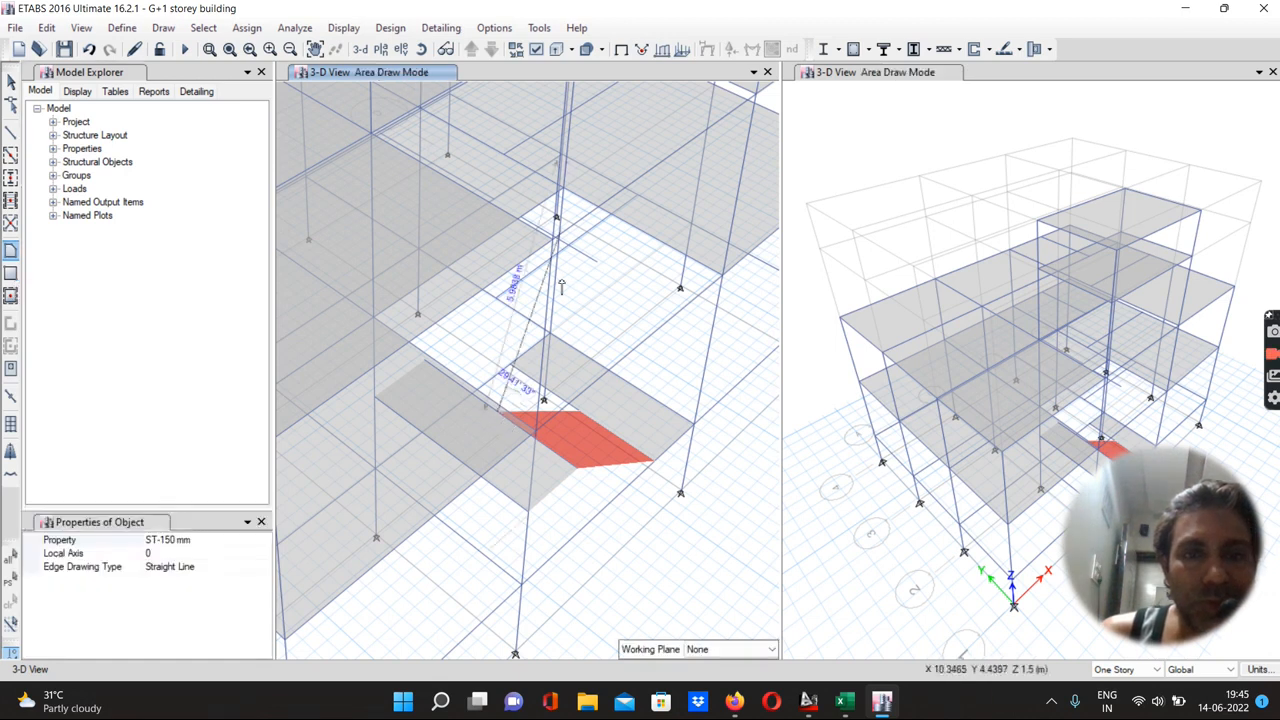
click(597, 263)
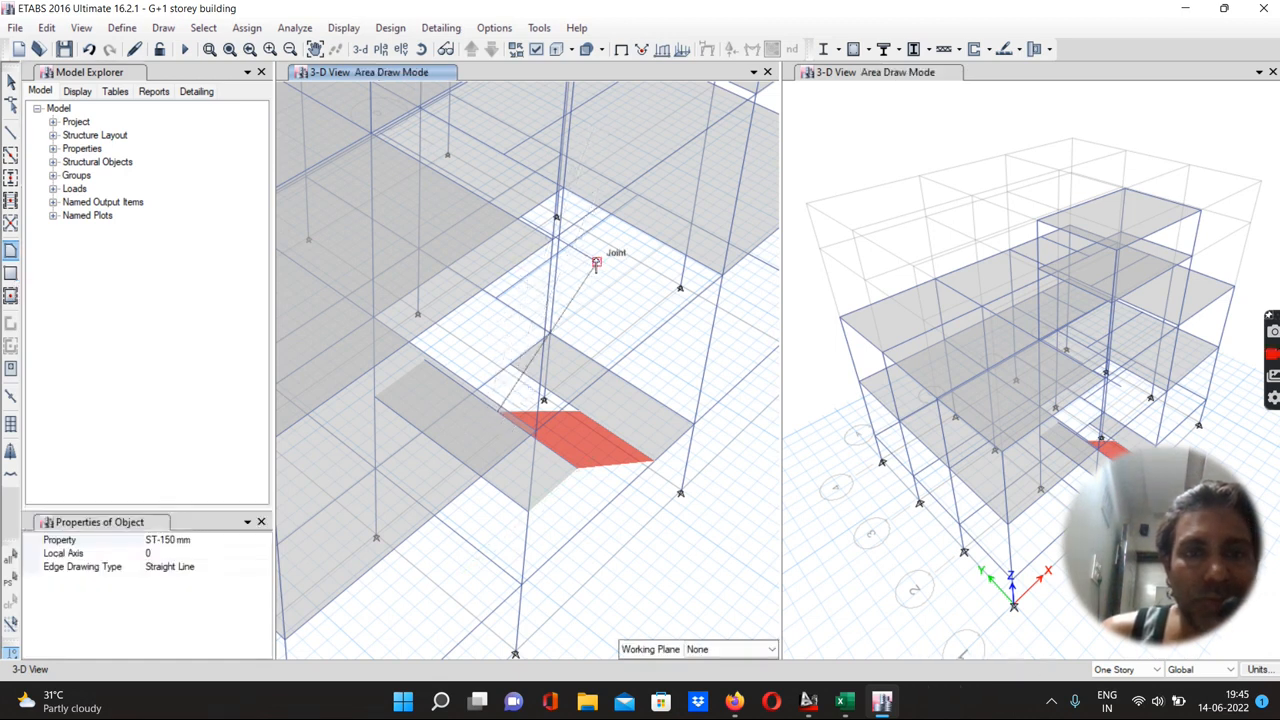
scroll(522, 226, up, 4)
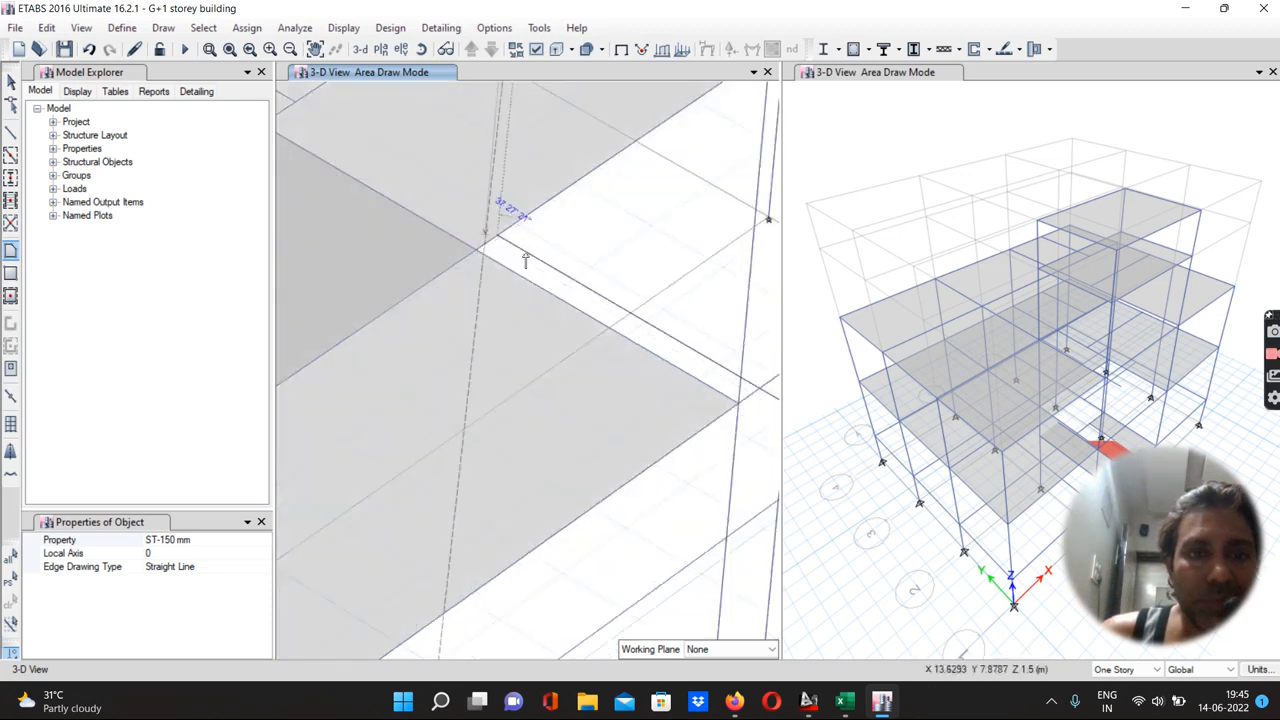
scroll(523, 257, down, 3)
scroll(430, 392, up, 4)
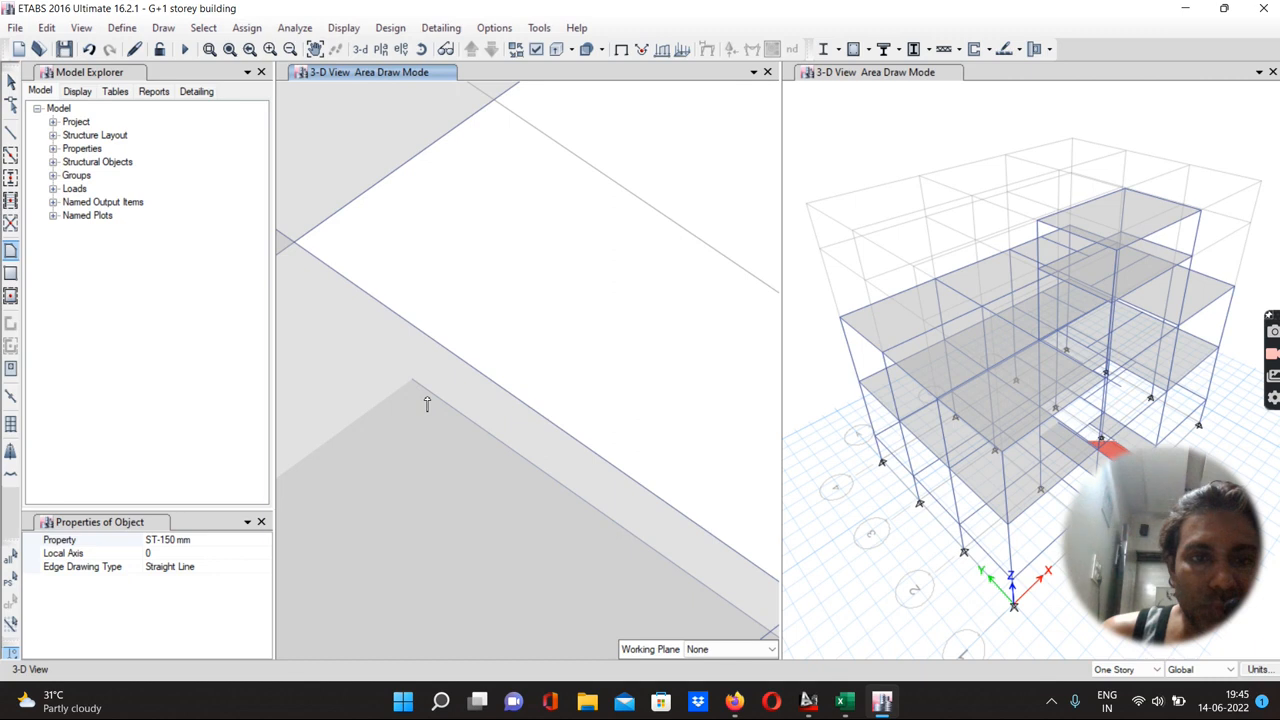
scroll(413, 384, down, 4)
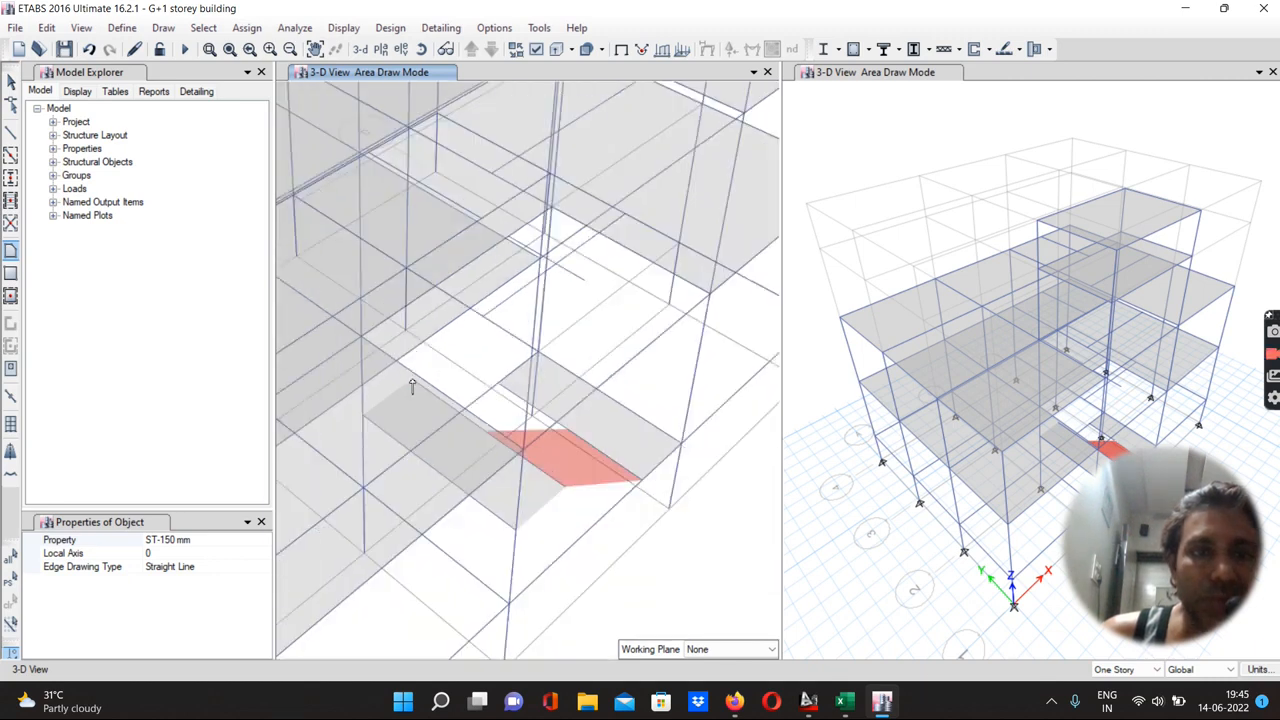
double_click(433, 393)
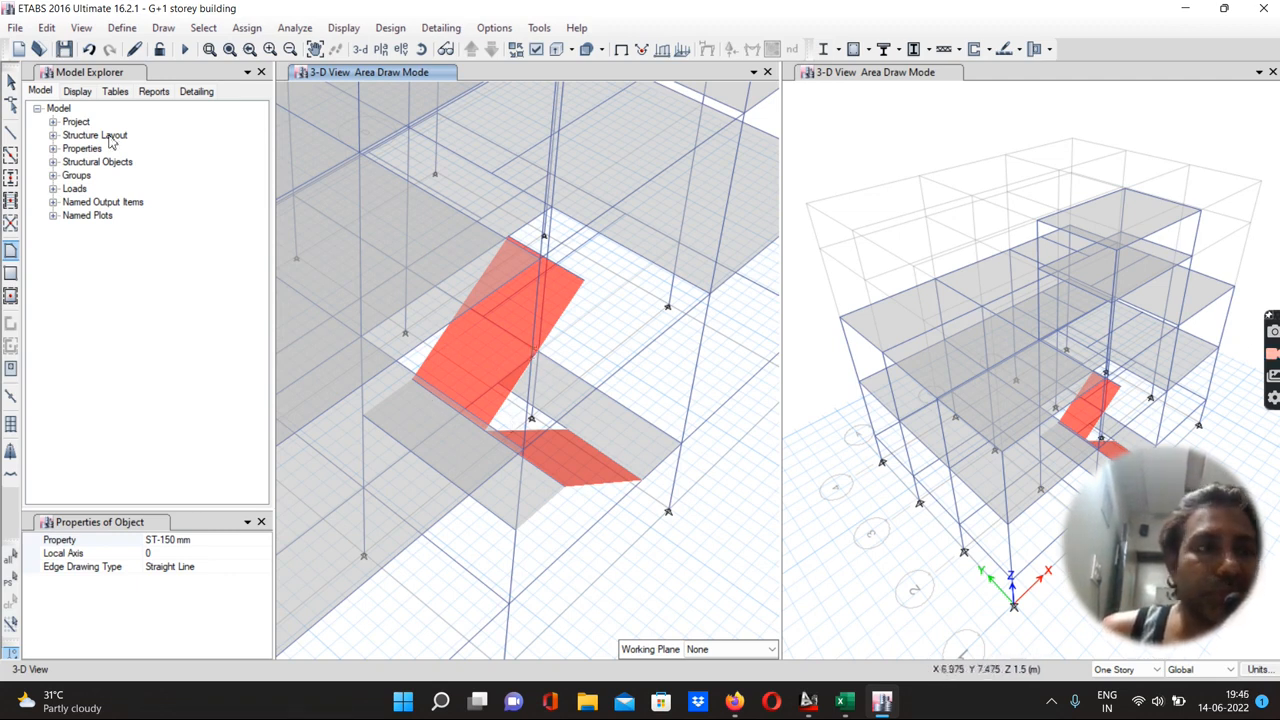
click(12, 86)
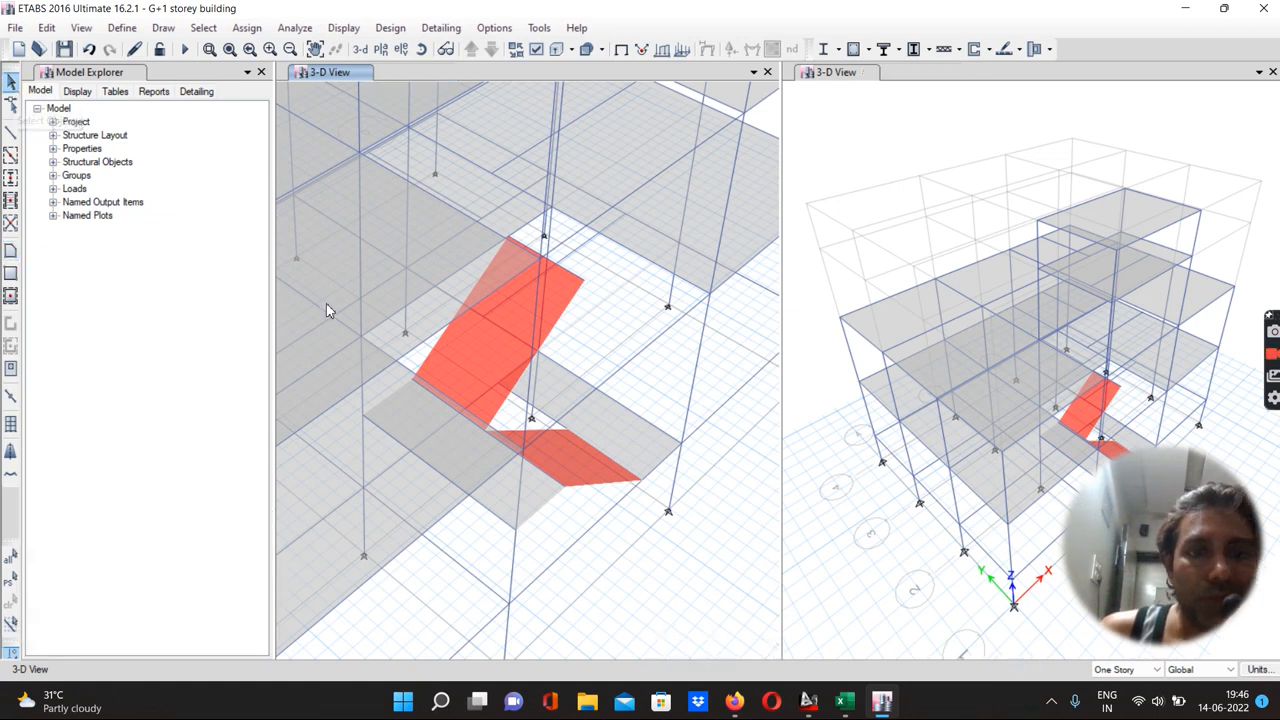
Select the four staircase landing and flight slabs and replicate them onto the F.F and Terrace stories
click(538, 414)
click(538, 414)
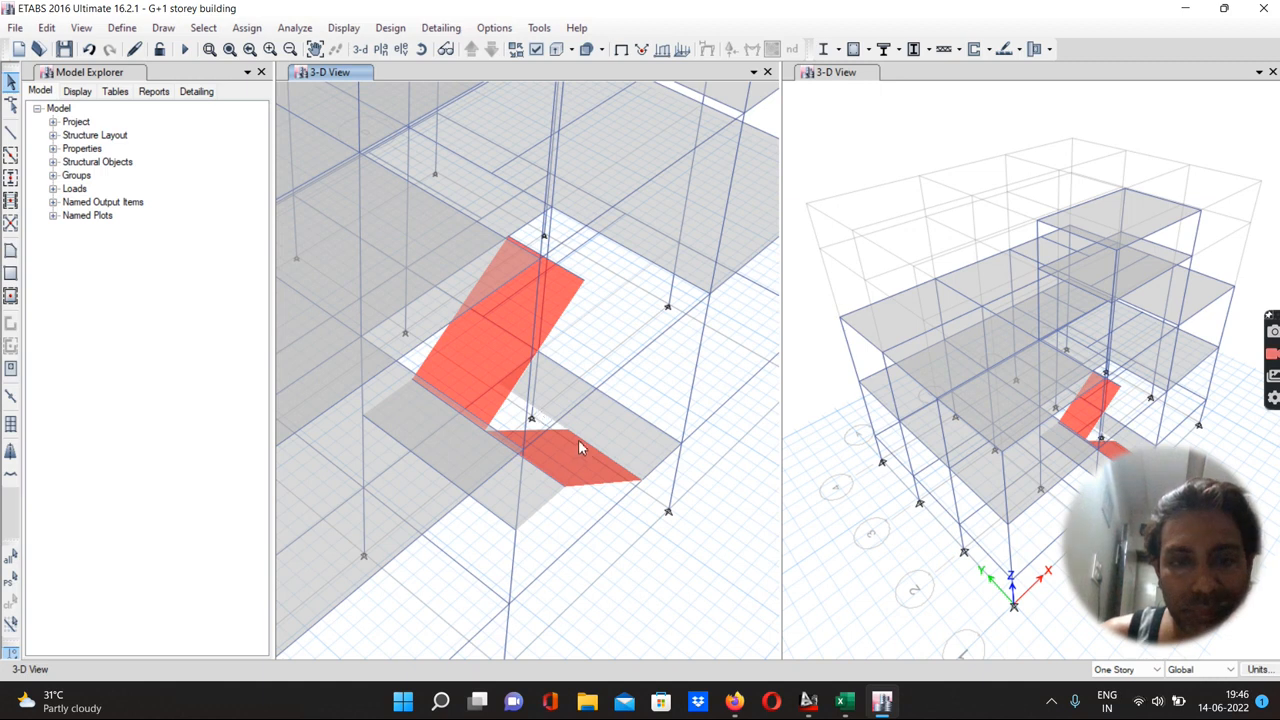
click(581, 438)
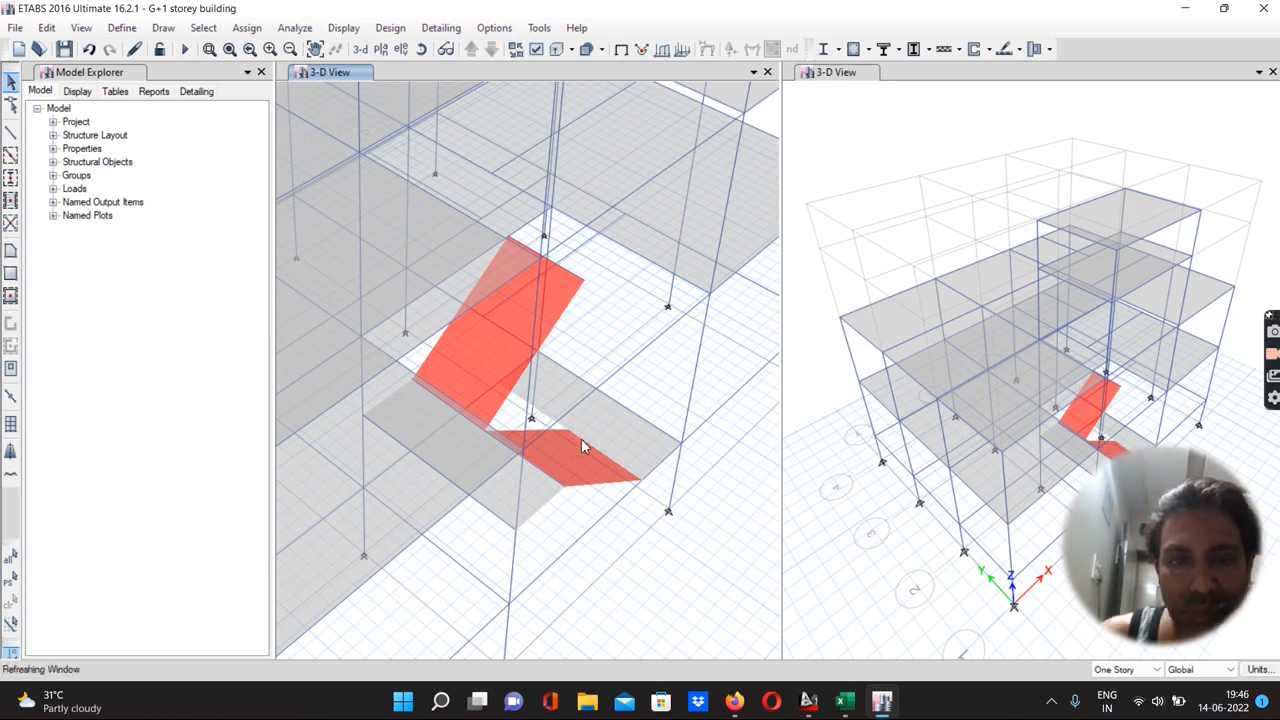
click(546, 475)
click(546, 475)
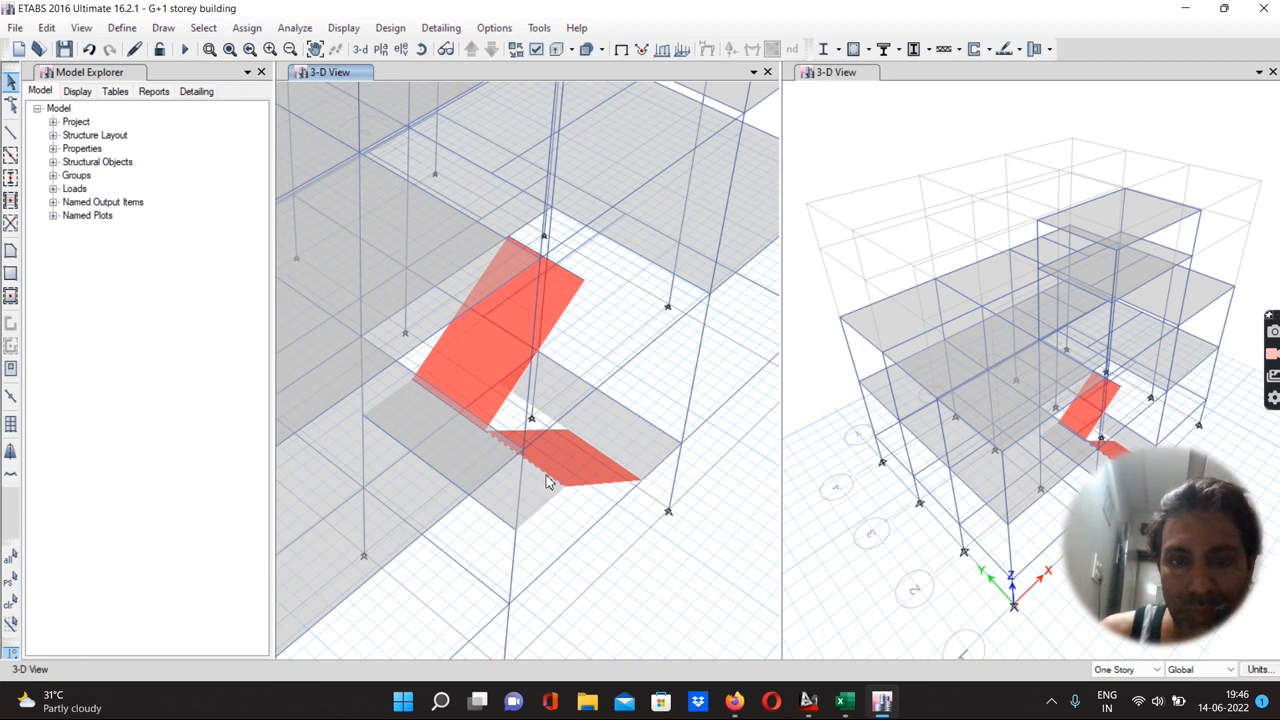
click(445, 408)
click(445, 405)
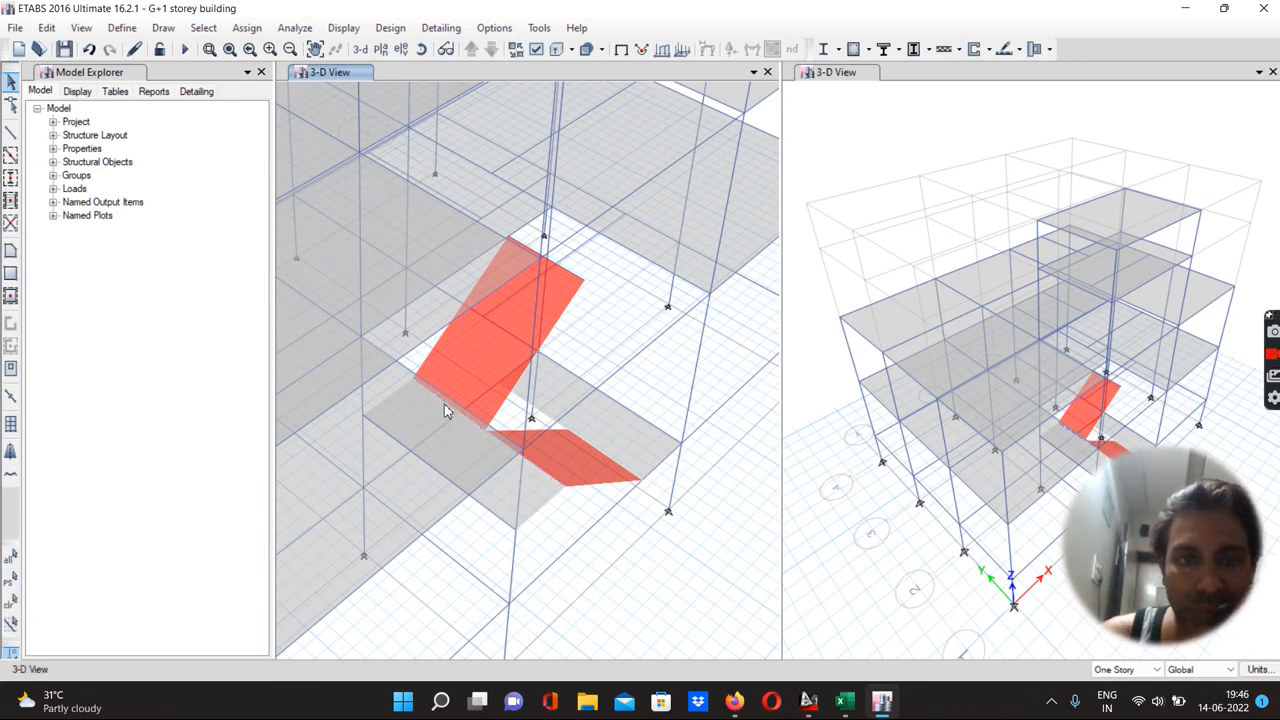
click(571, 278)
click(571, 278)
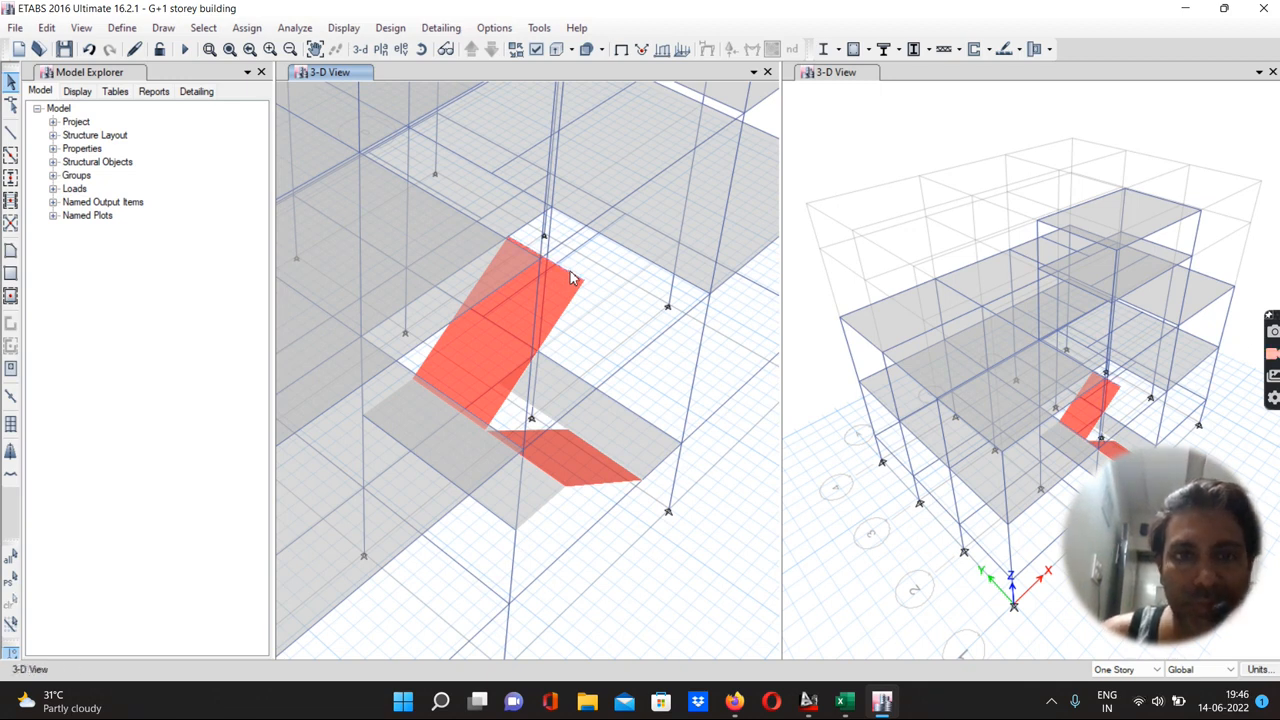
click(535, 492)
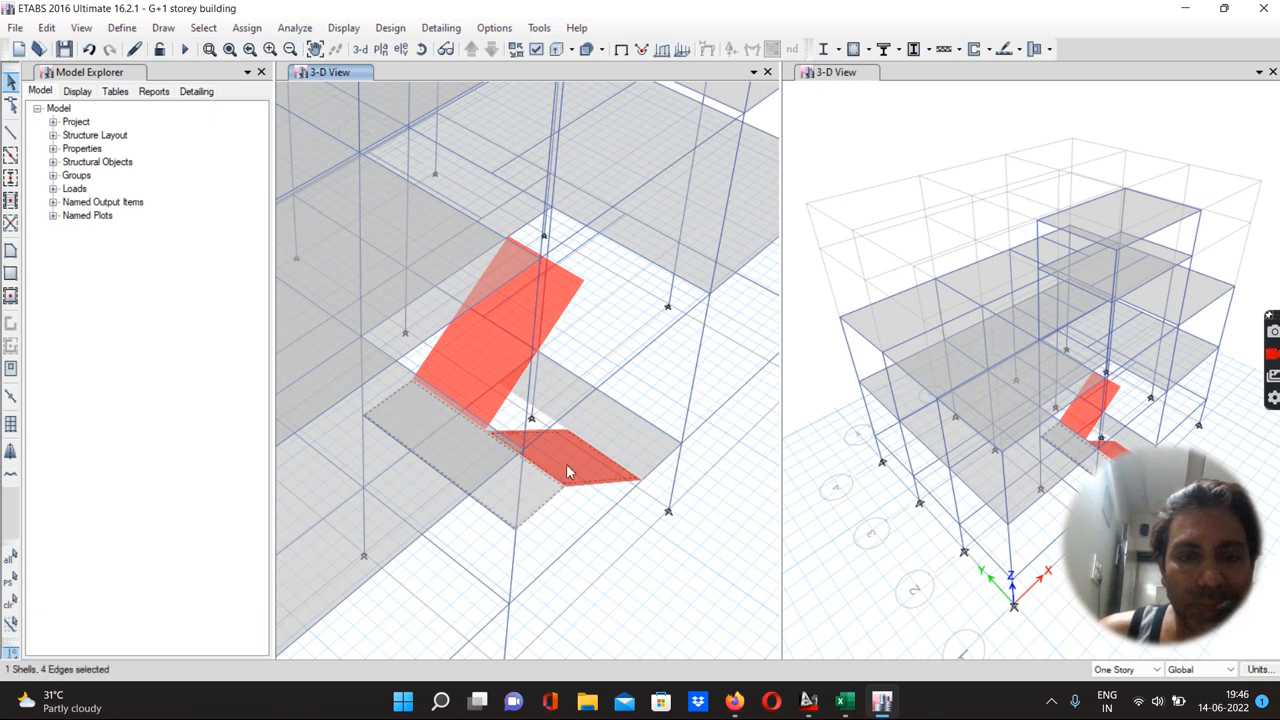
click(602, 435)
click(466, 363)
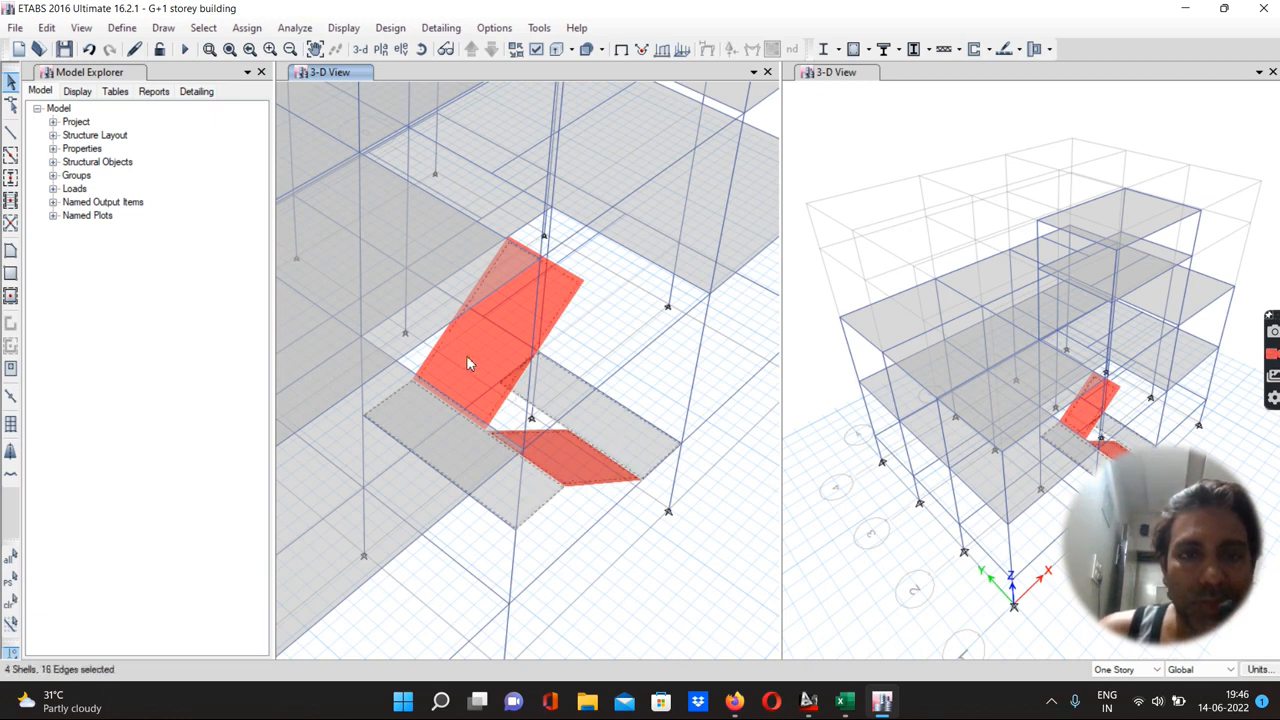
click(47, 28)
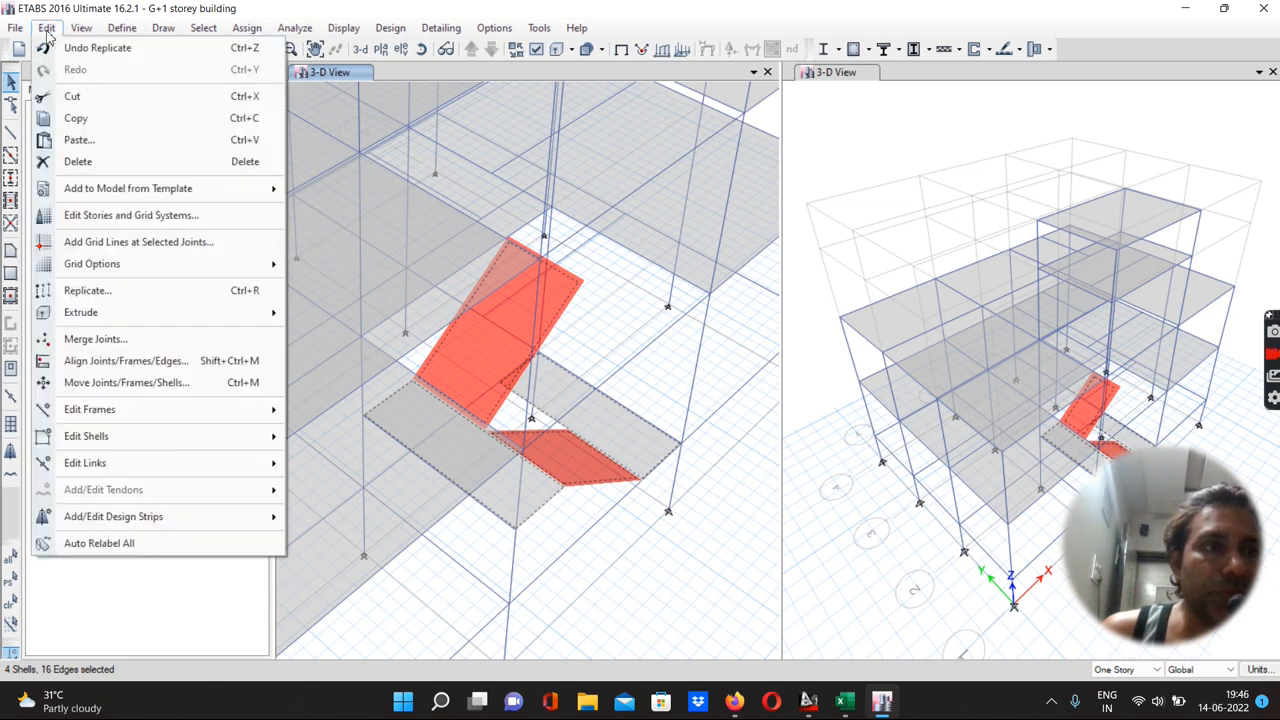
click(71, 292)
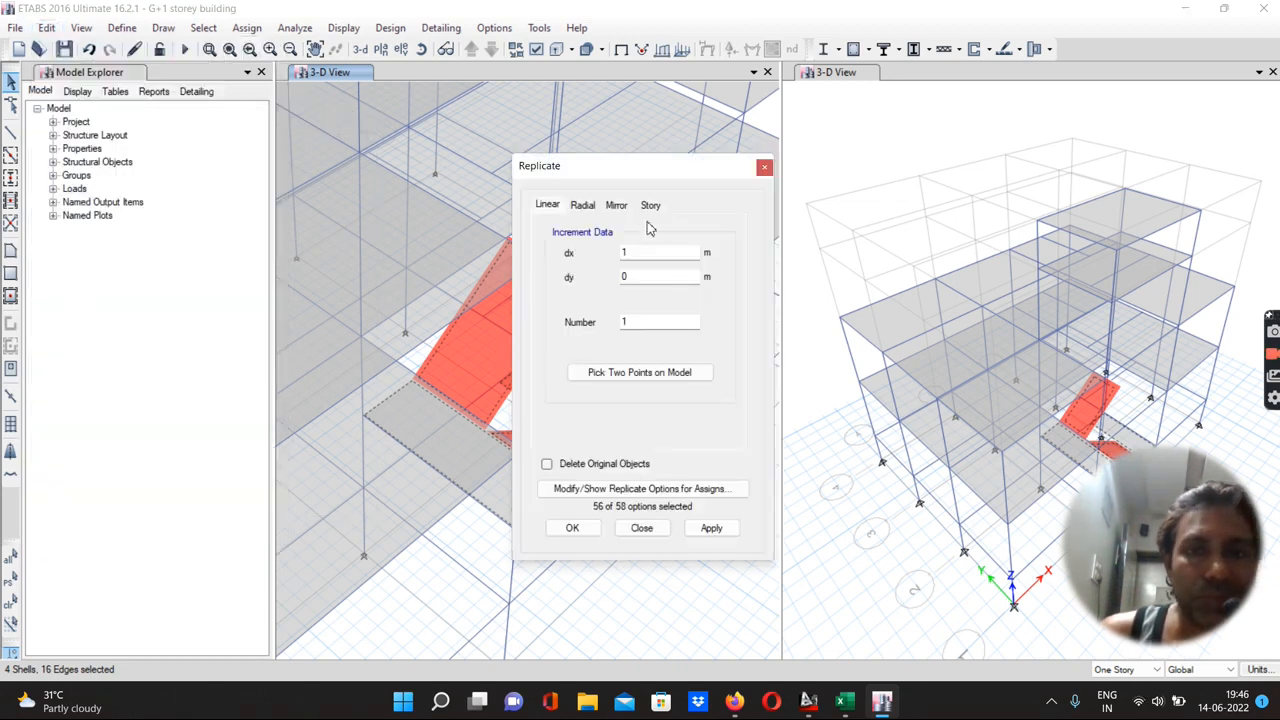
click(650, 205)
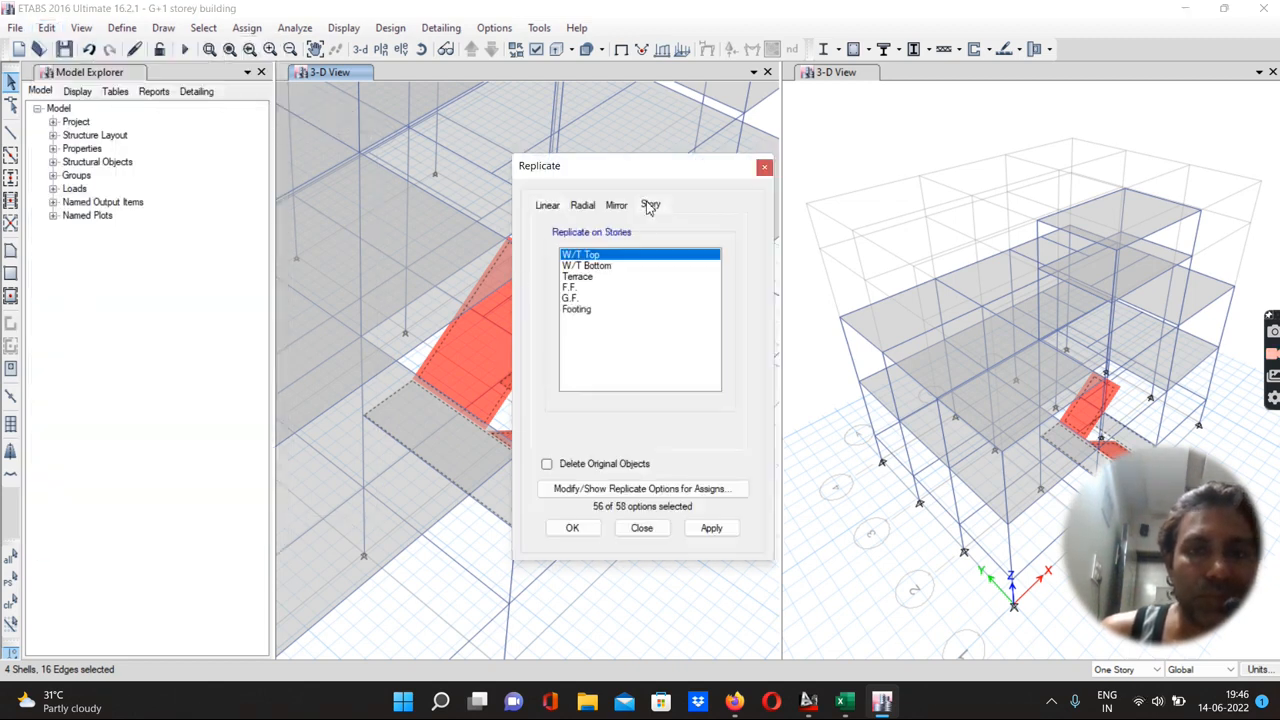
click(568, 288)
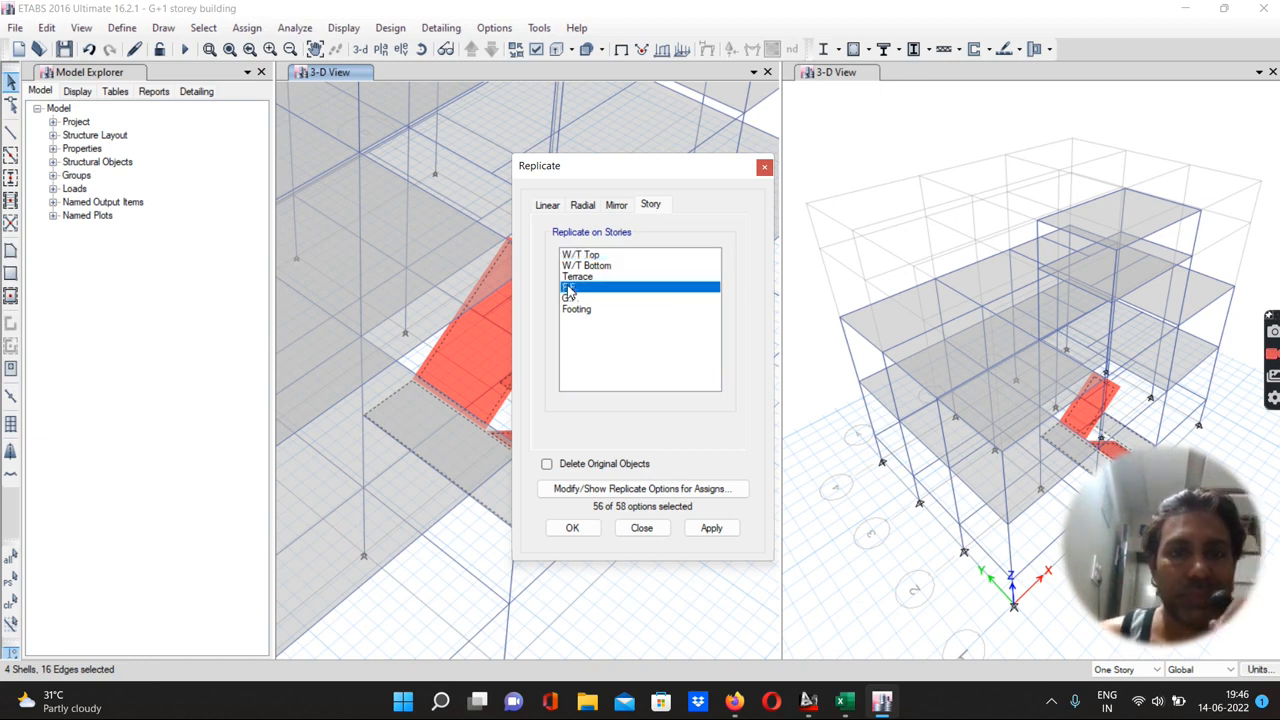
ctrl+click(568, 277)
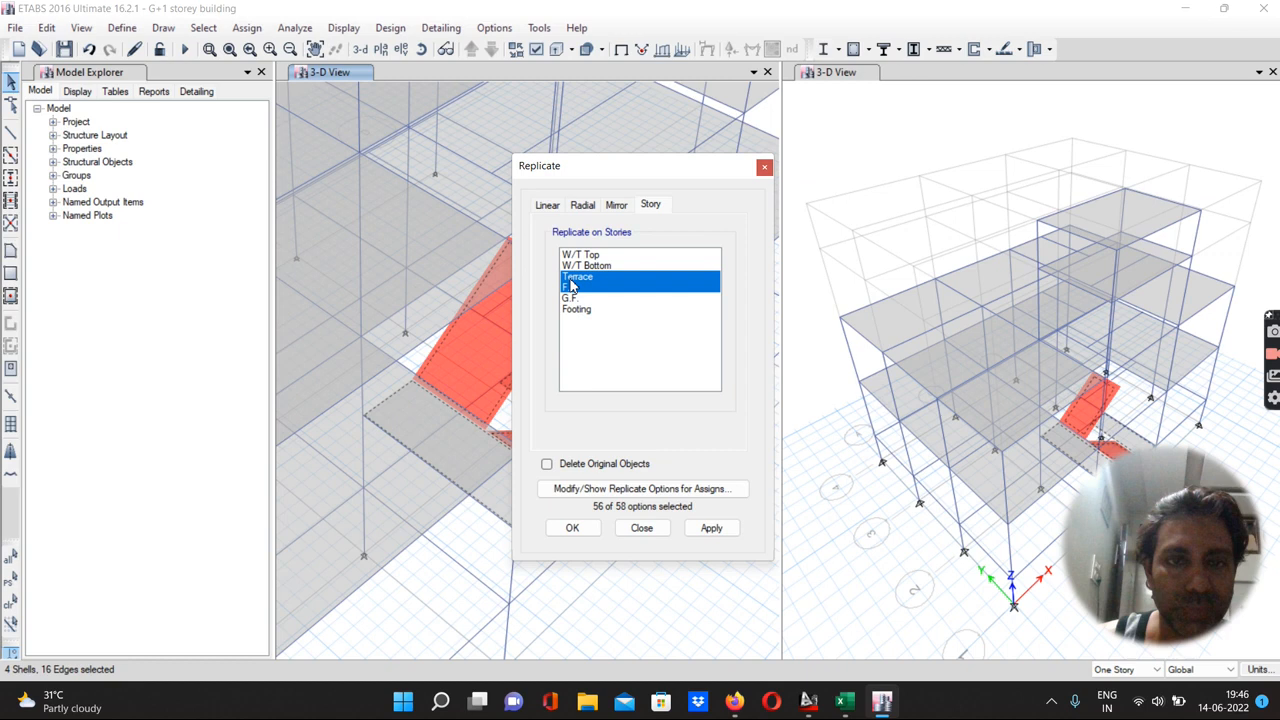
click(709, 527)
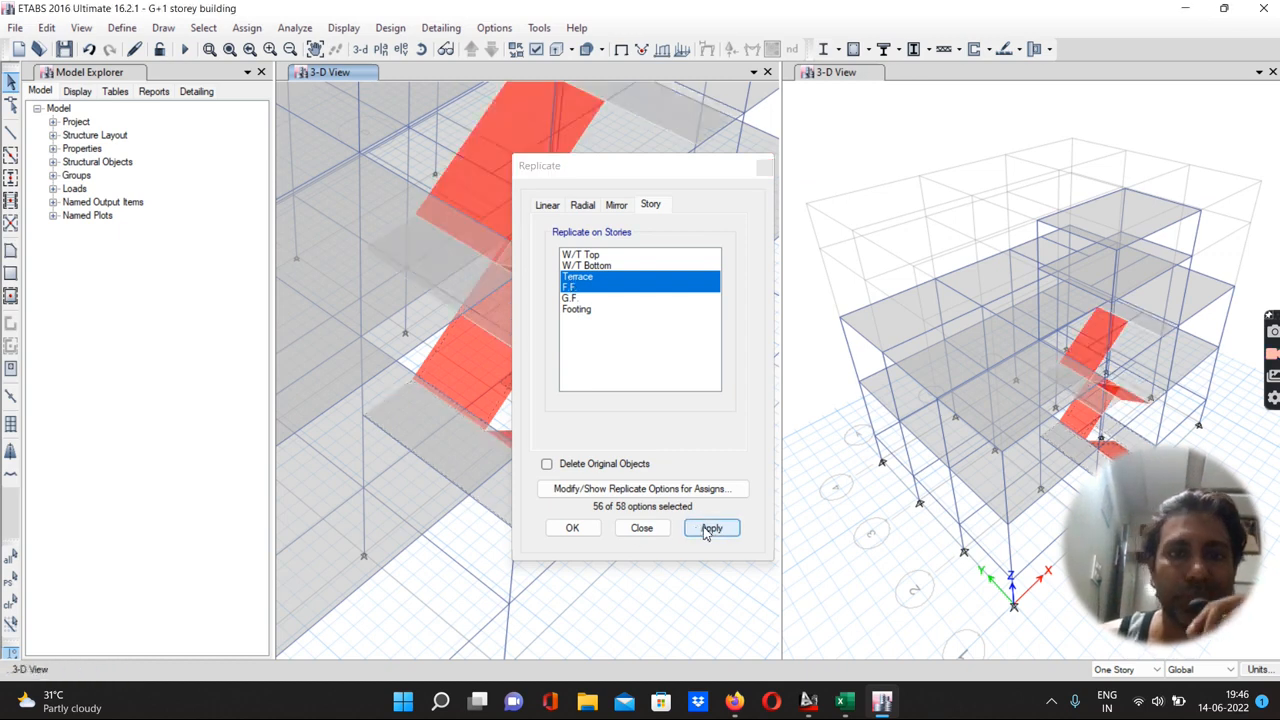
click(572, 528)
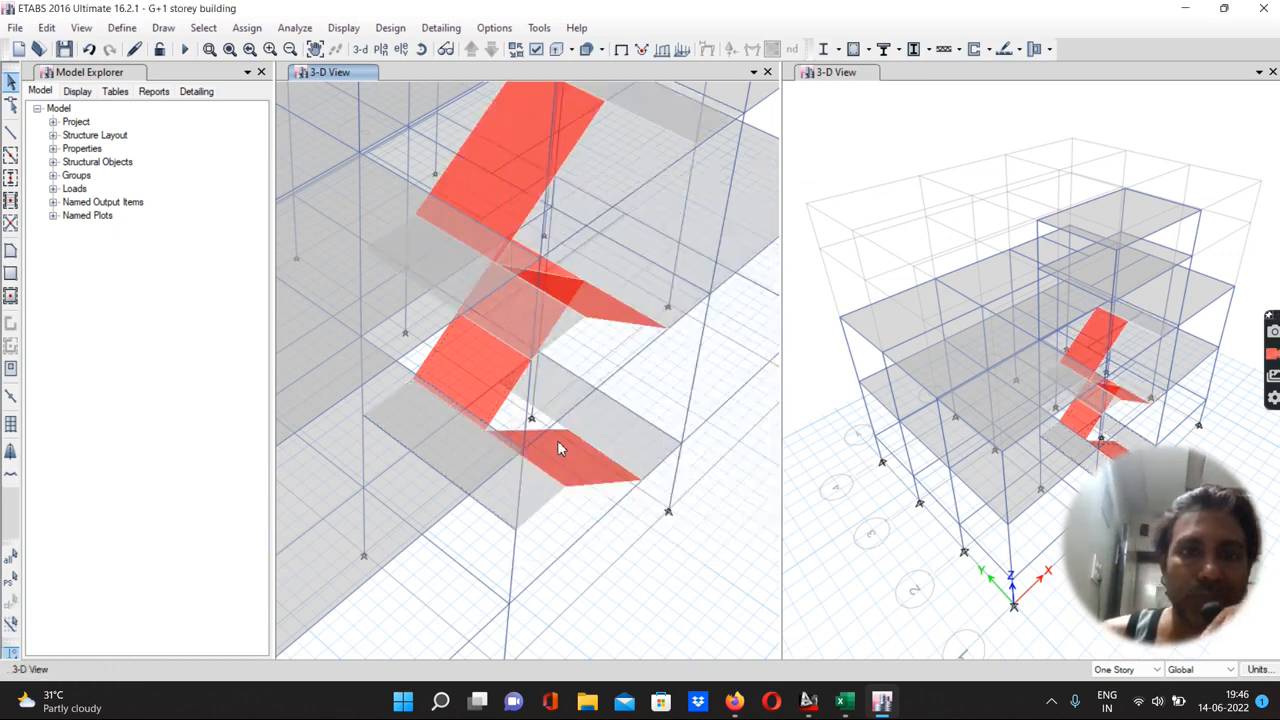
Zoom in and out to examine the replicated staircase slabs across the stories
scroll(557, 440, down, 5)
scroll(557, 440, up, 5)
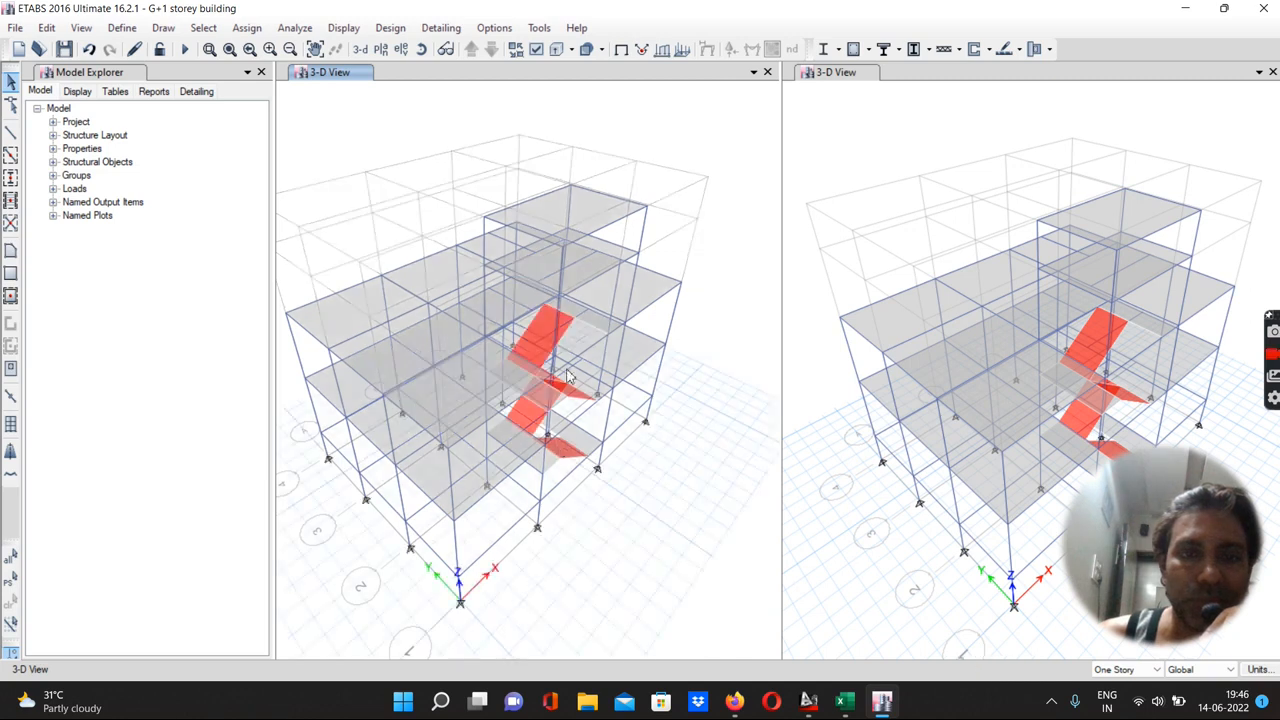
scroll(582, 360, up, 4)
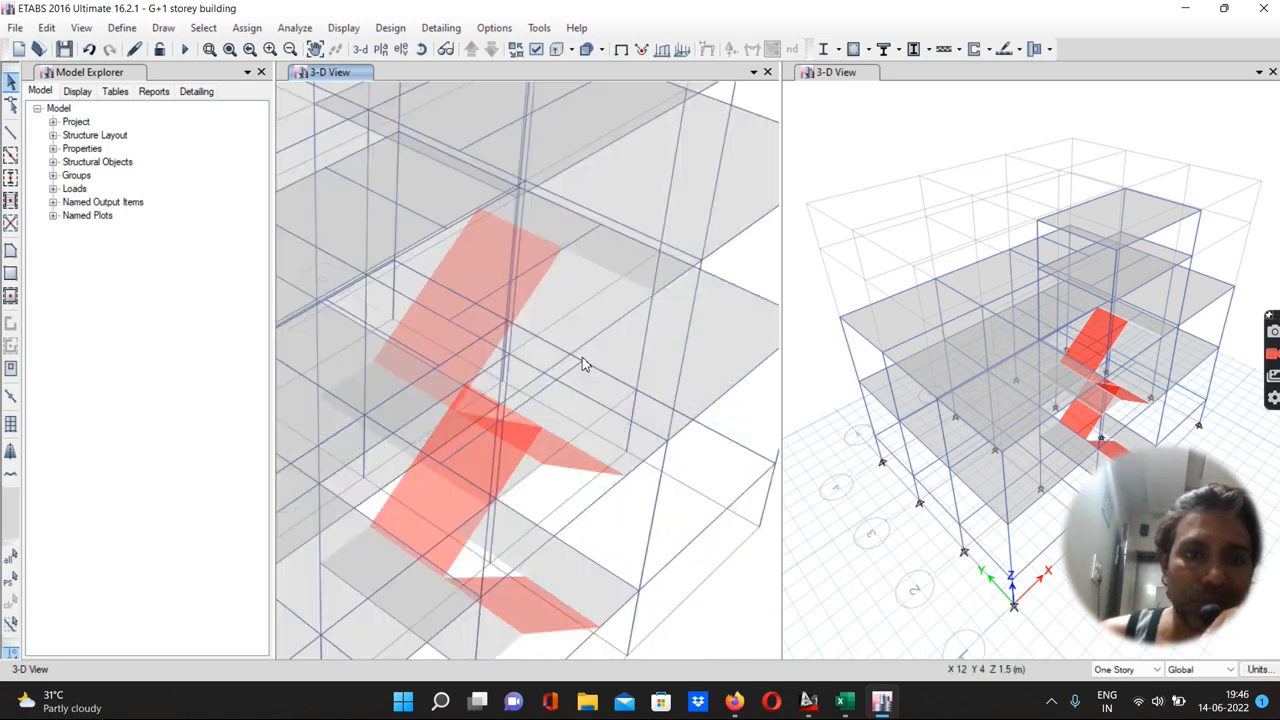
scroll(582, 357, down, 4)
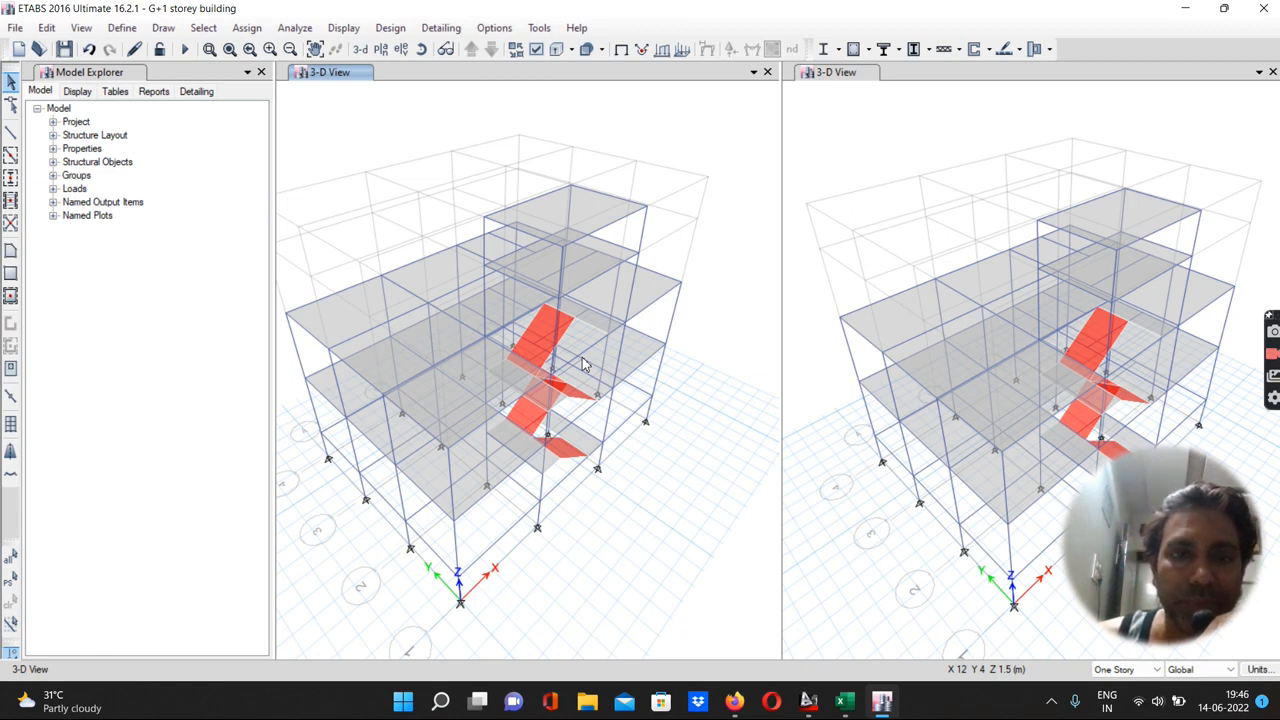
scroll(583, 358, up, 4)
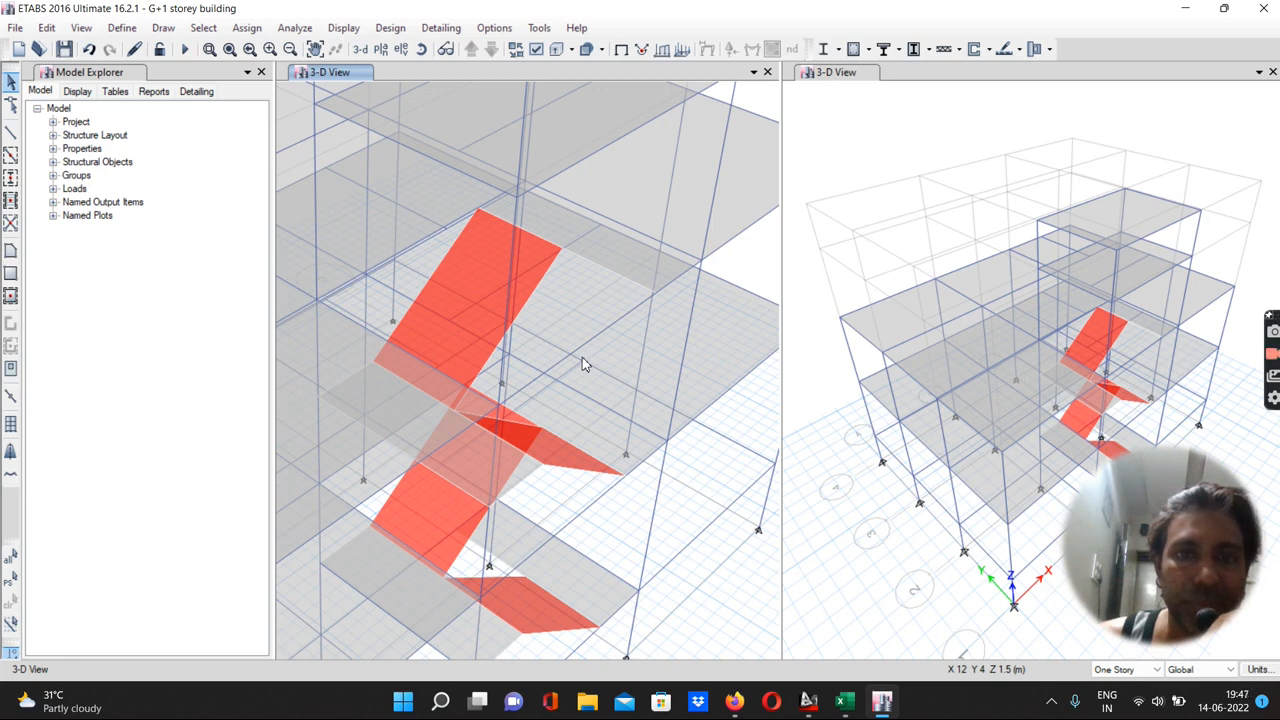
scroll(583, 360, down, 4)
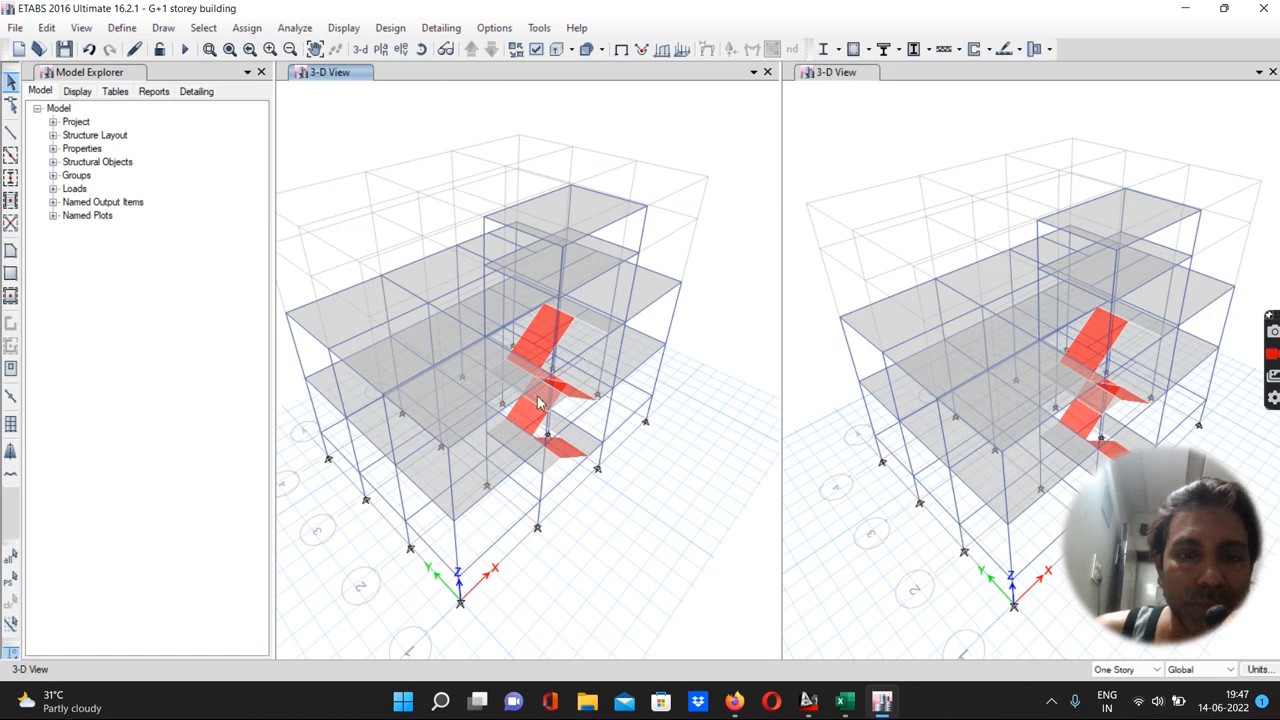
scroll(505, 418, up, 4)
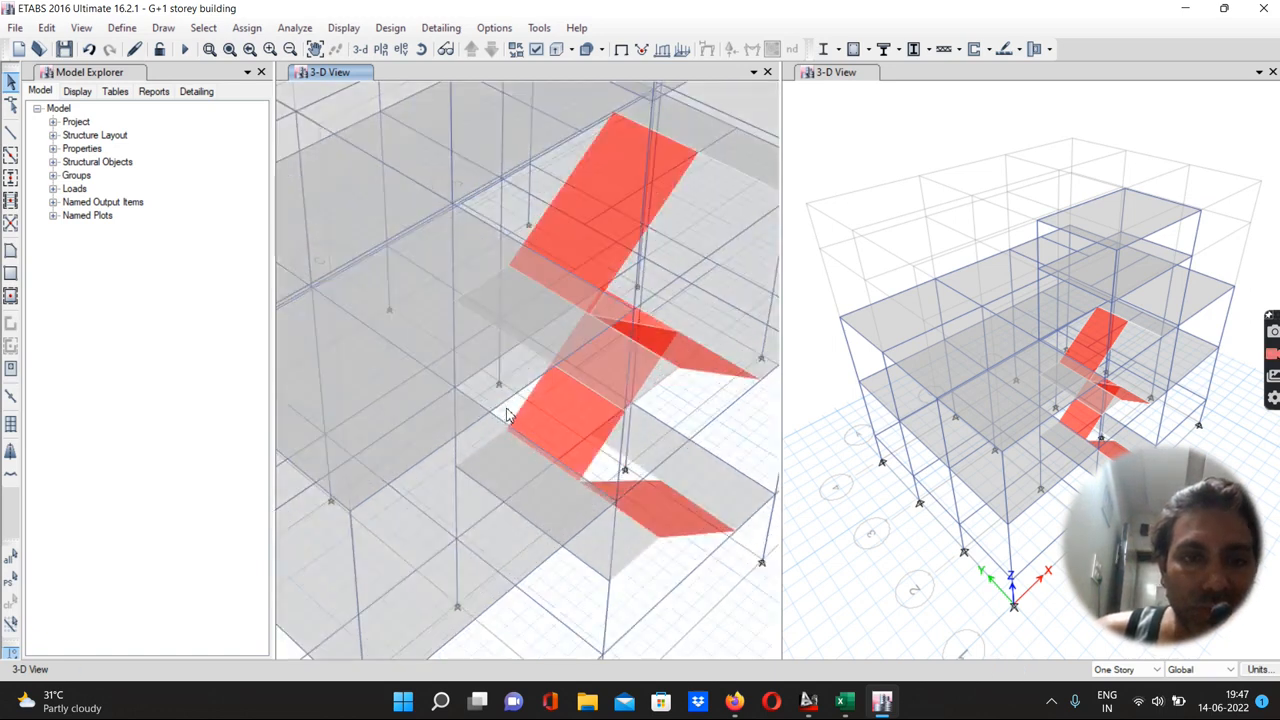
scroll(505, 418, down, 4)
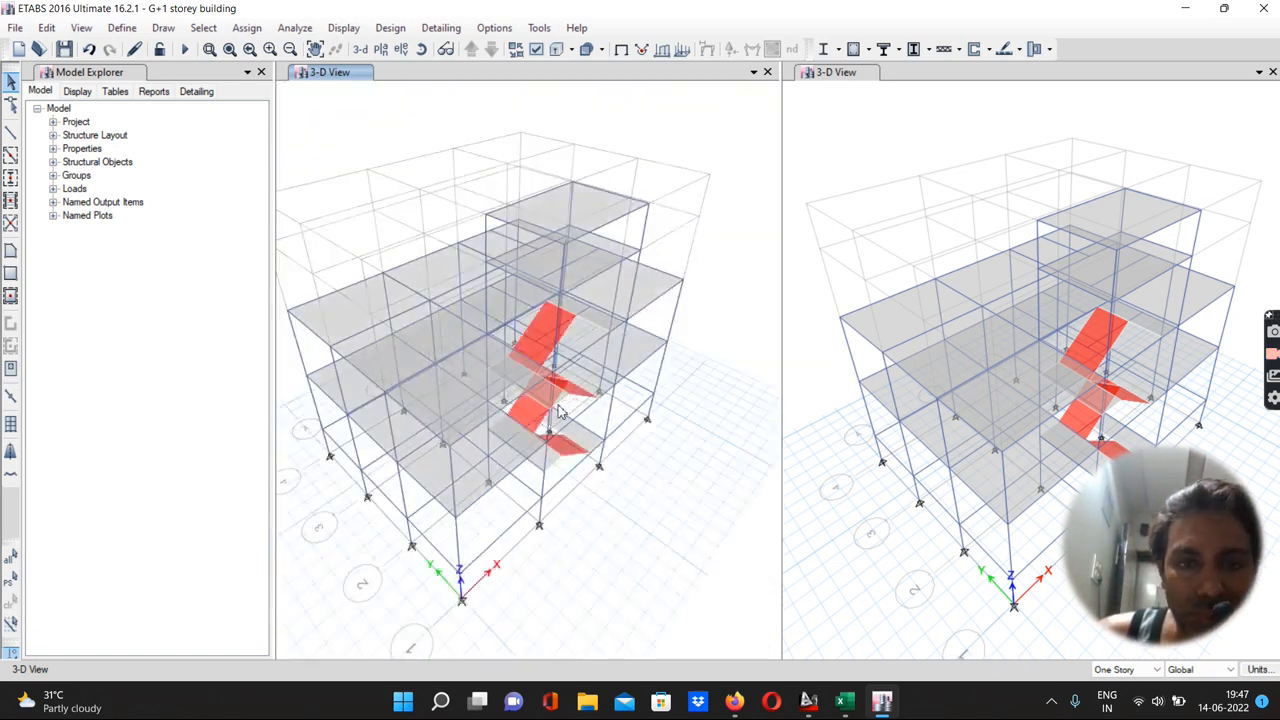
scroll(558, 412, up, 4)
Zoom in and out around the stair flights and landings at the F.F level to inspect how they connect
click(11, 133)
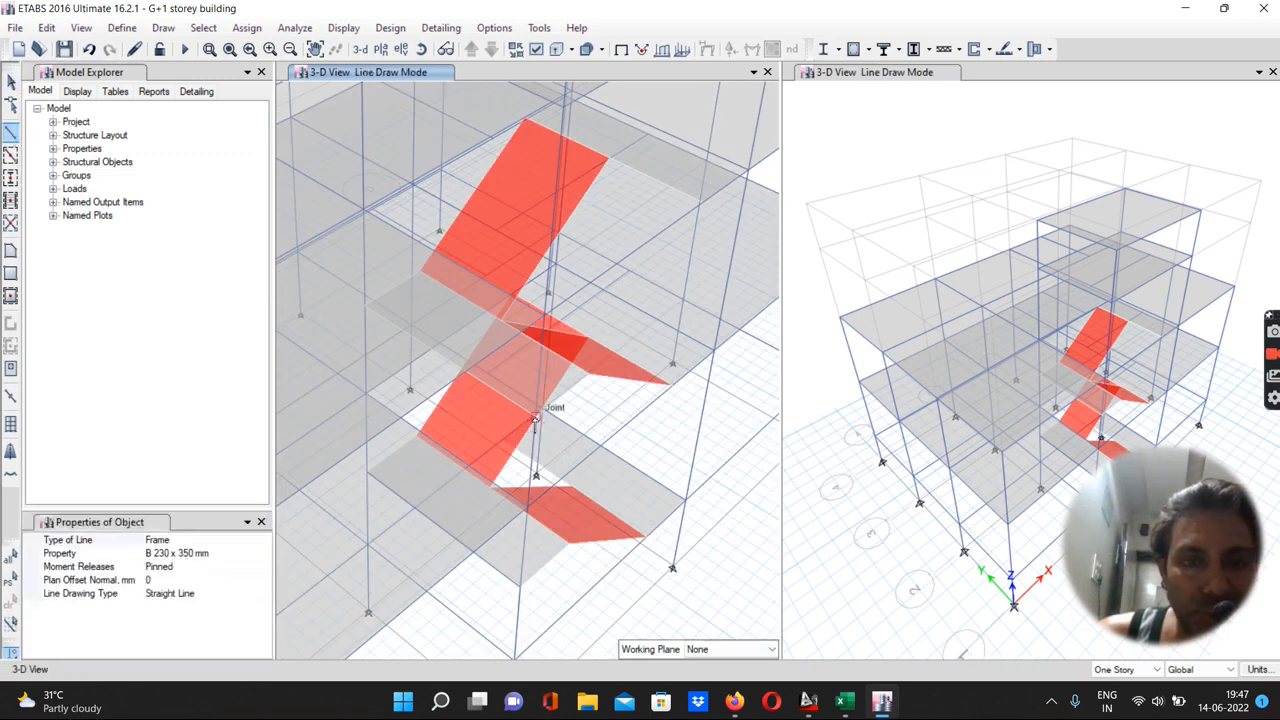
scroll(535, 420, up, 2)
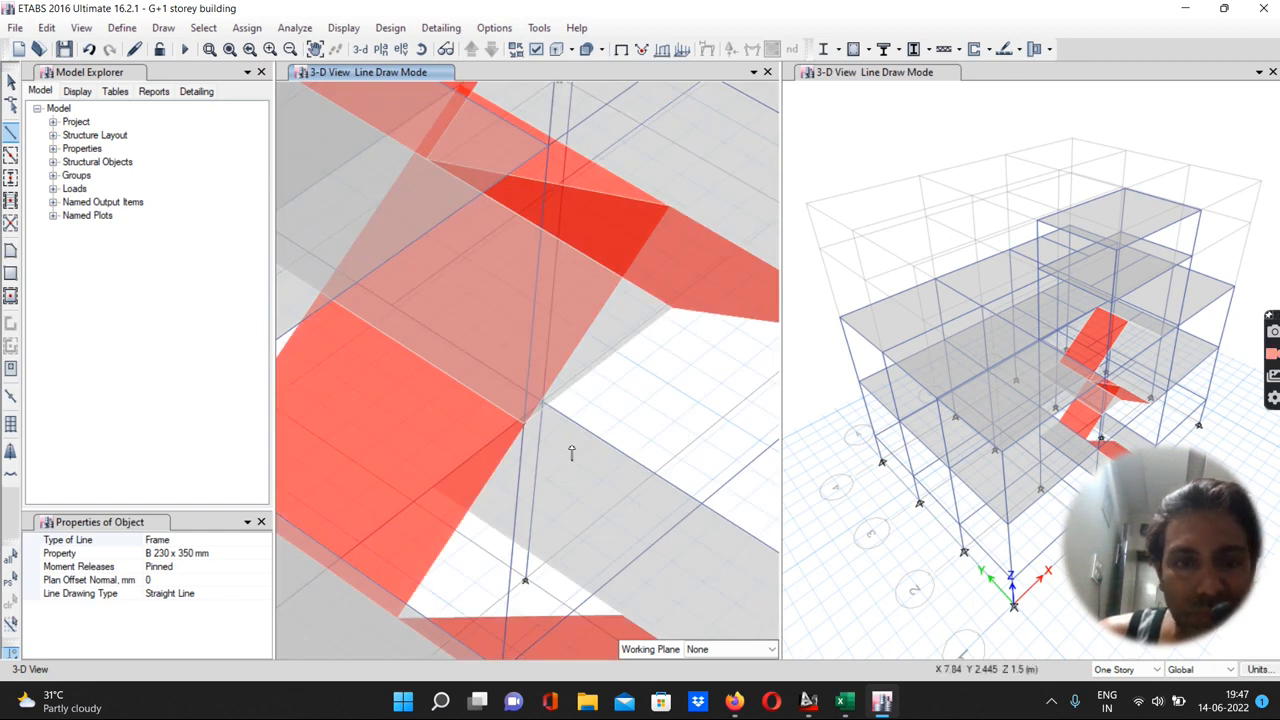
scroll(571, 453, down, 3)
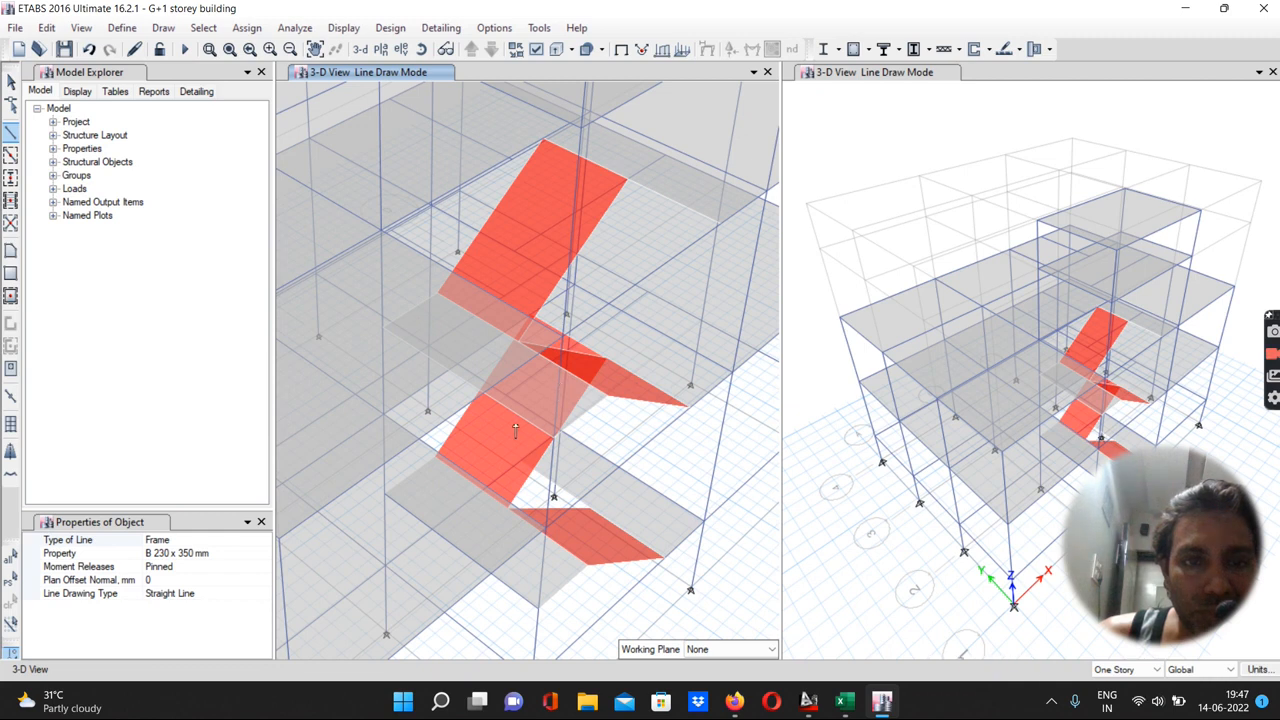
scroll(391, 340, up, 2)
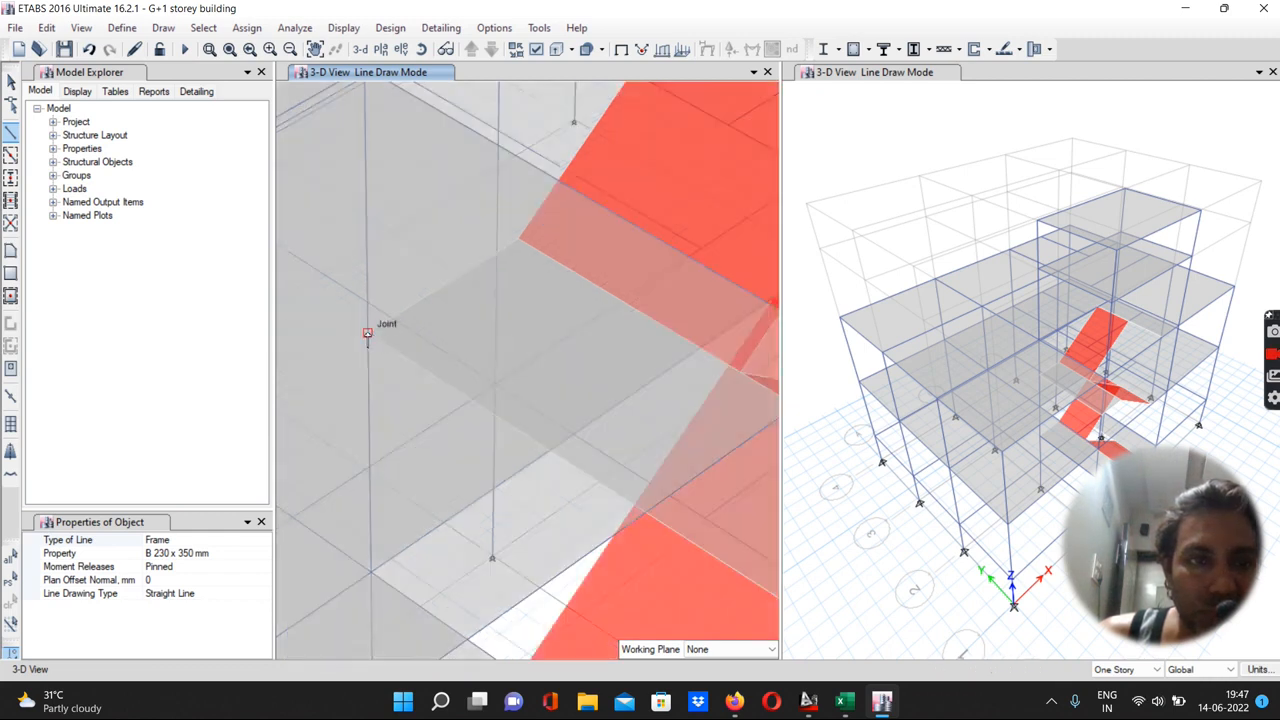
scroll(434, 383, down, 3)
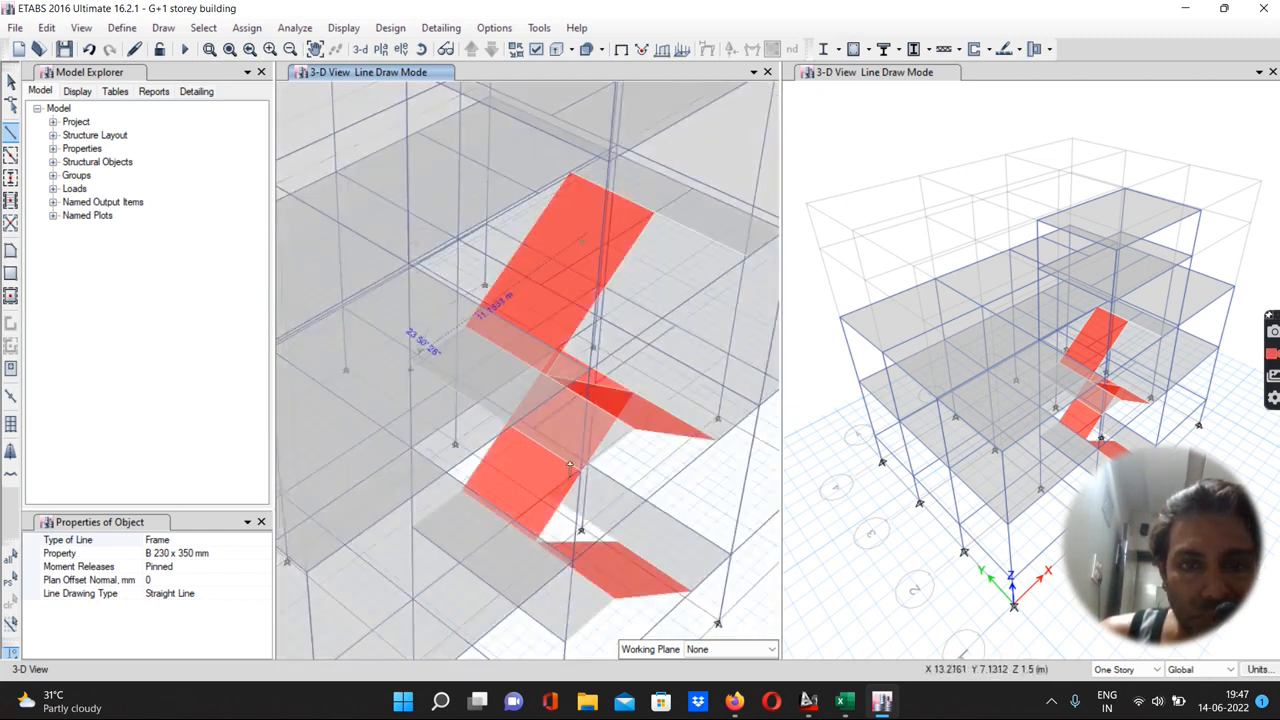
scroll(580, 475, up, 2)
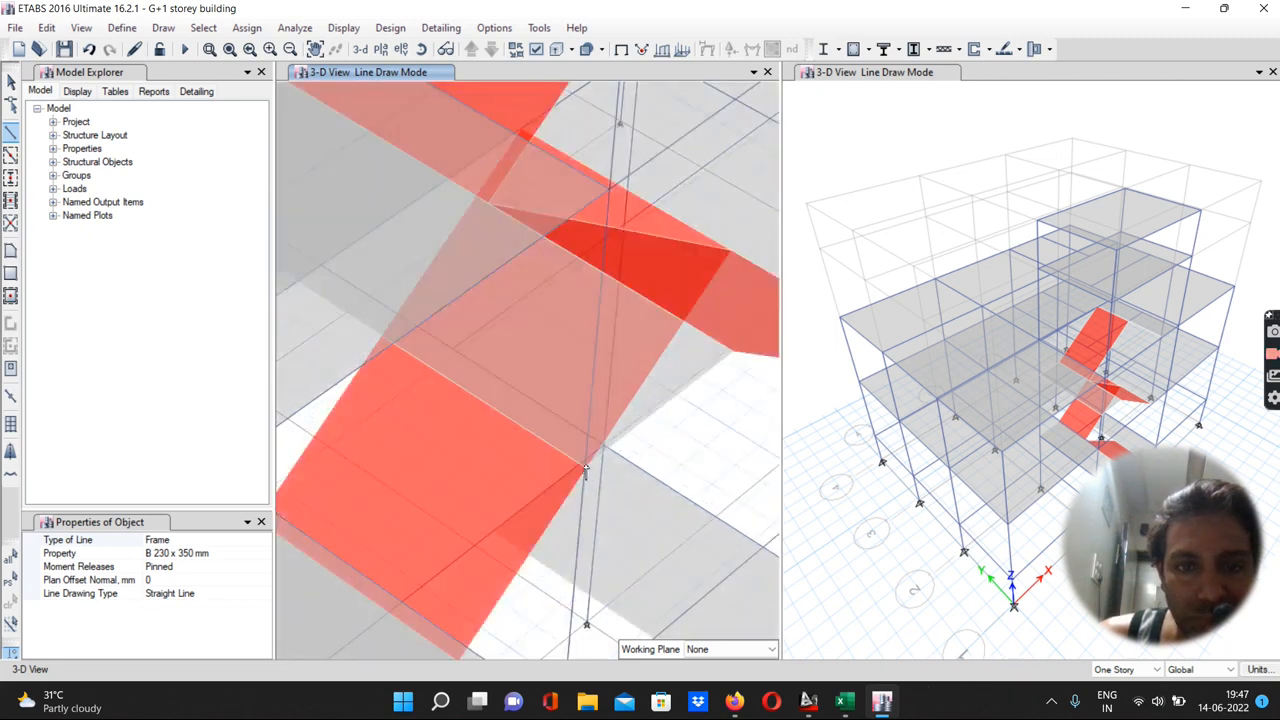
scroll(586, 468, up, 2)
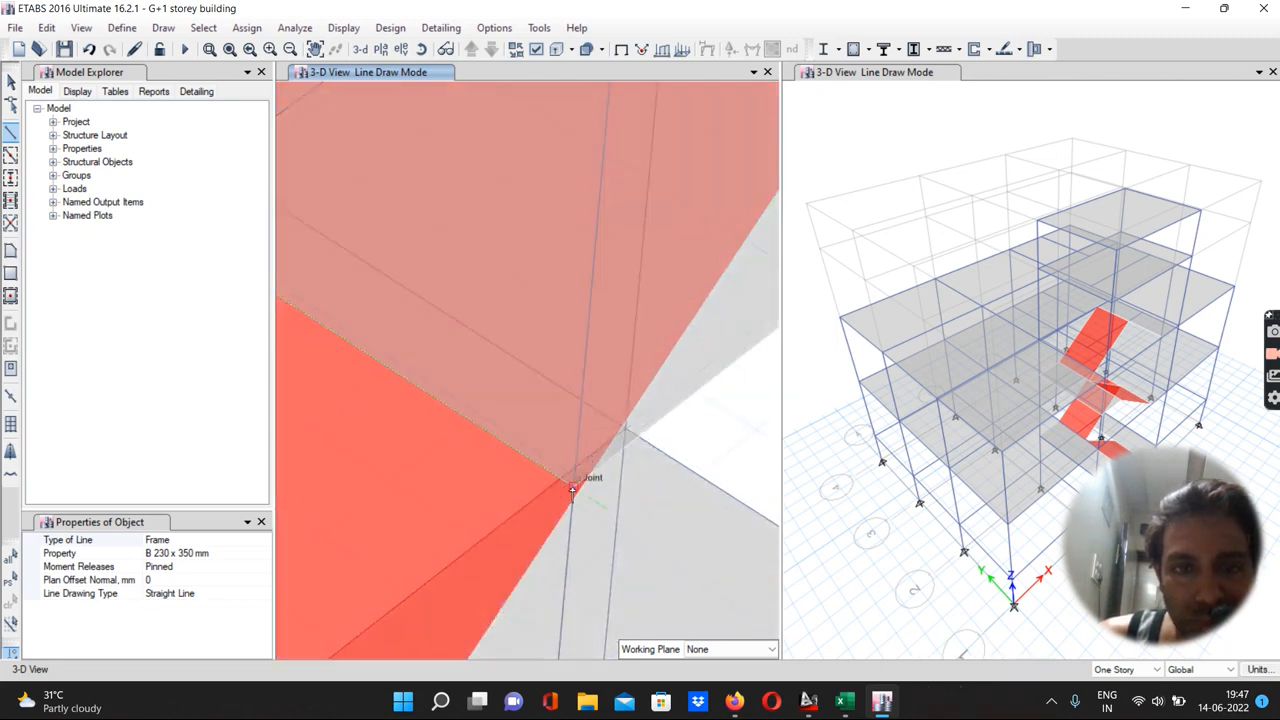
scroll(571, 488, down, 2)
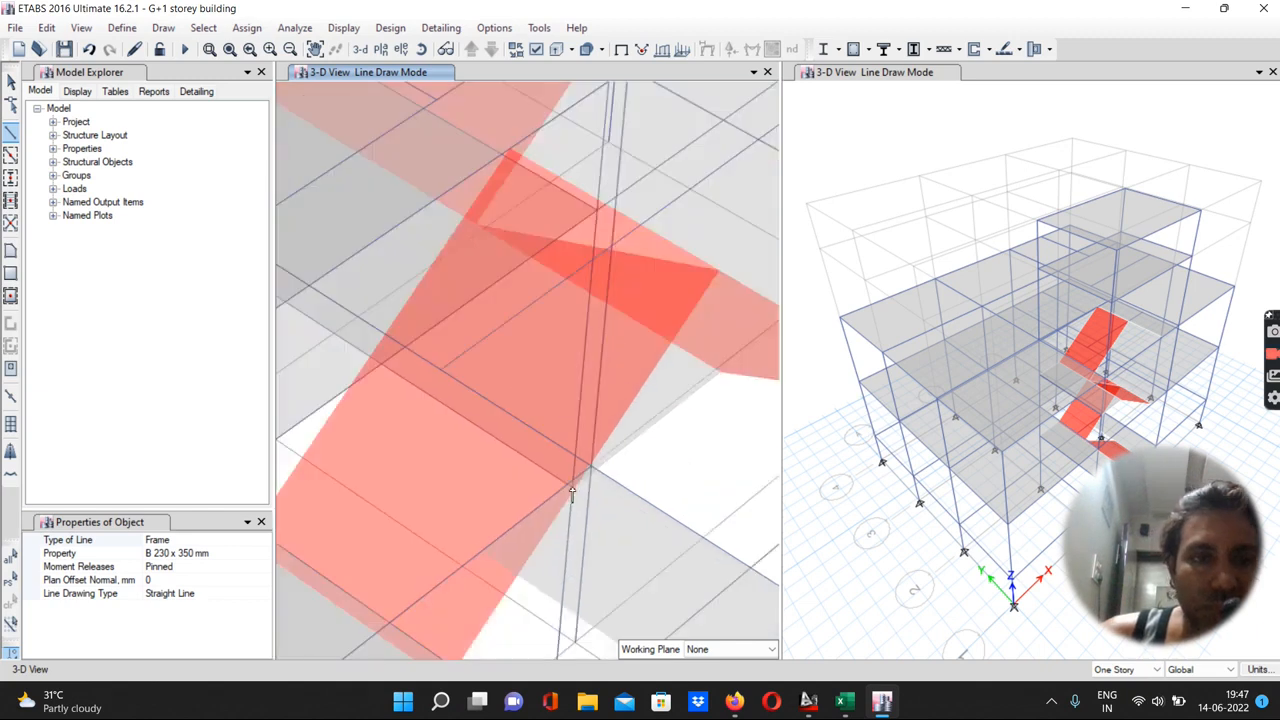
scroll(571, 490, down, 2)
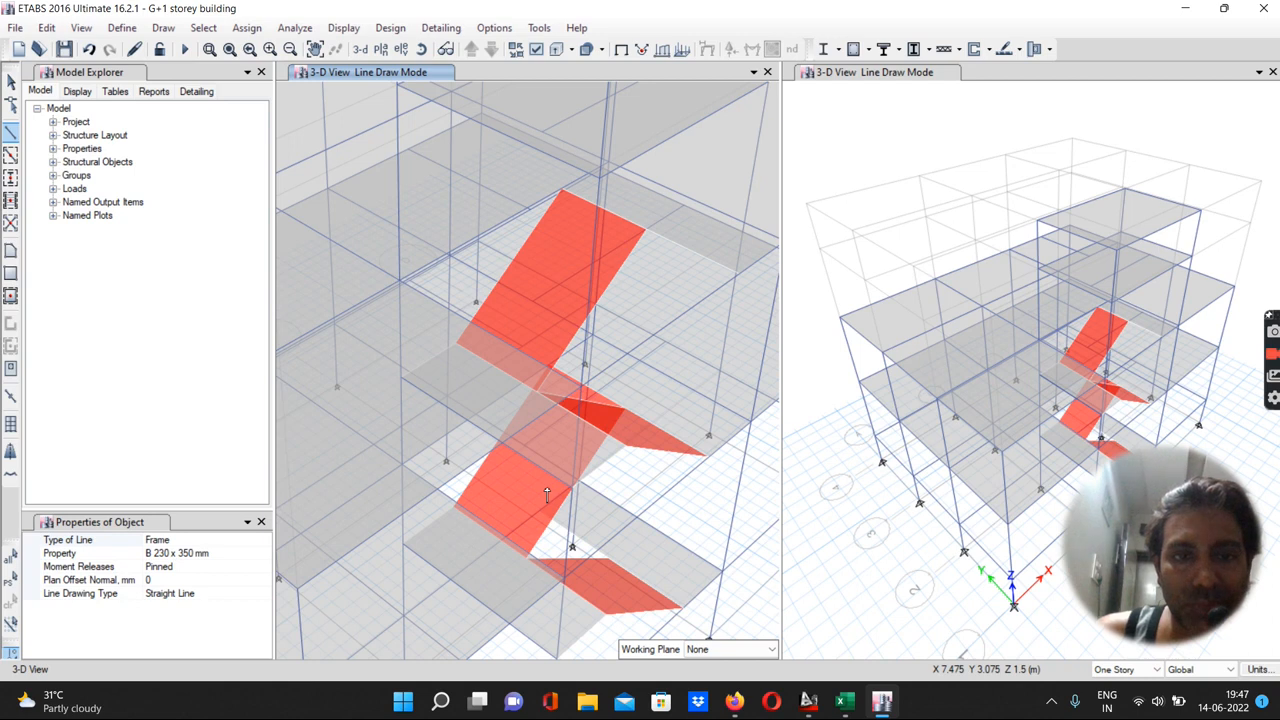
scroll(547, 495, down, 5)
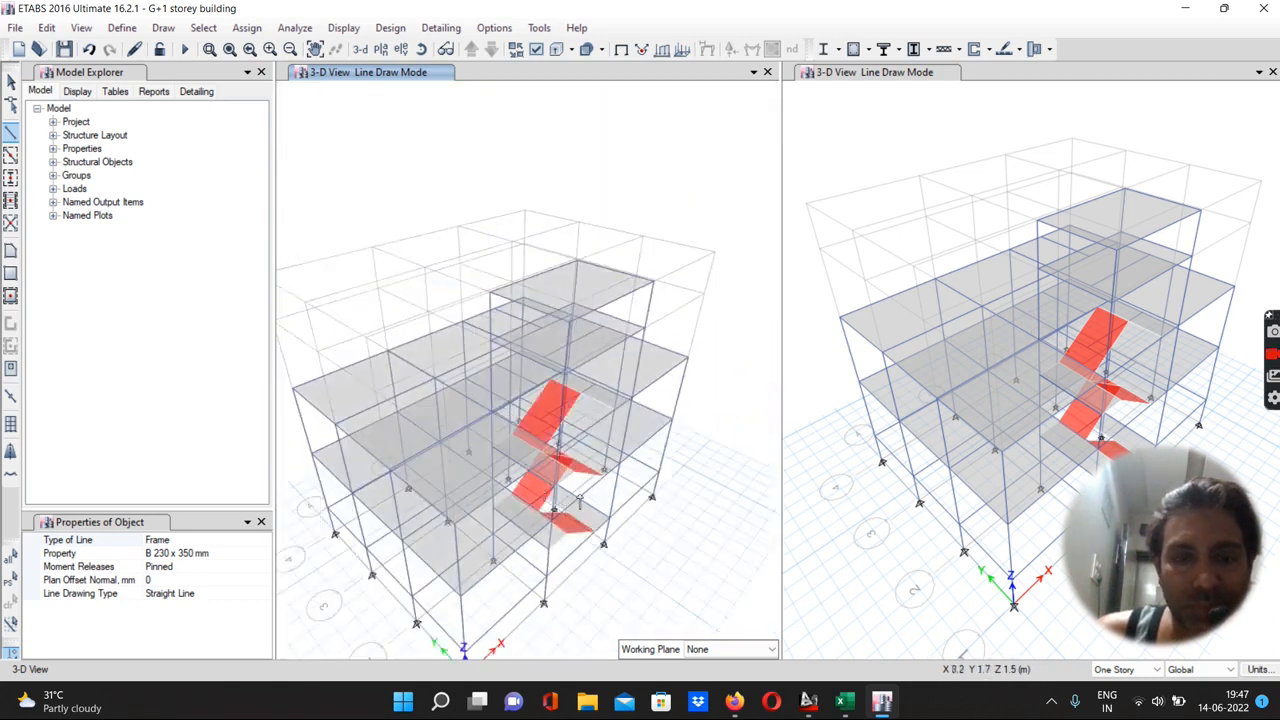
scroll(579, 499, up, 5)
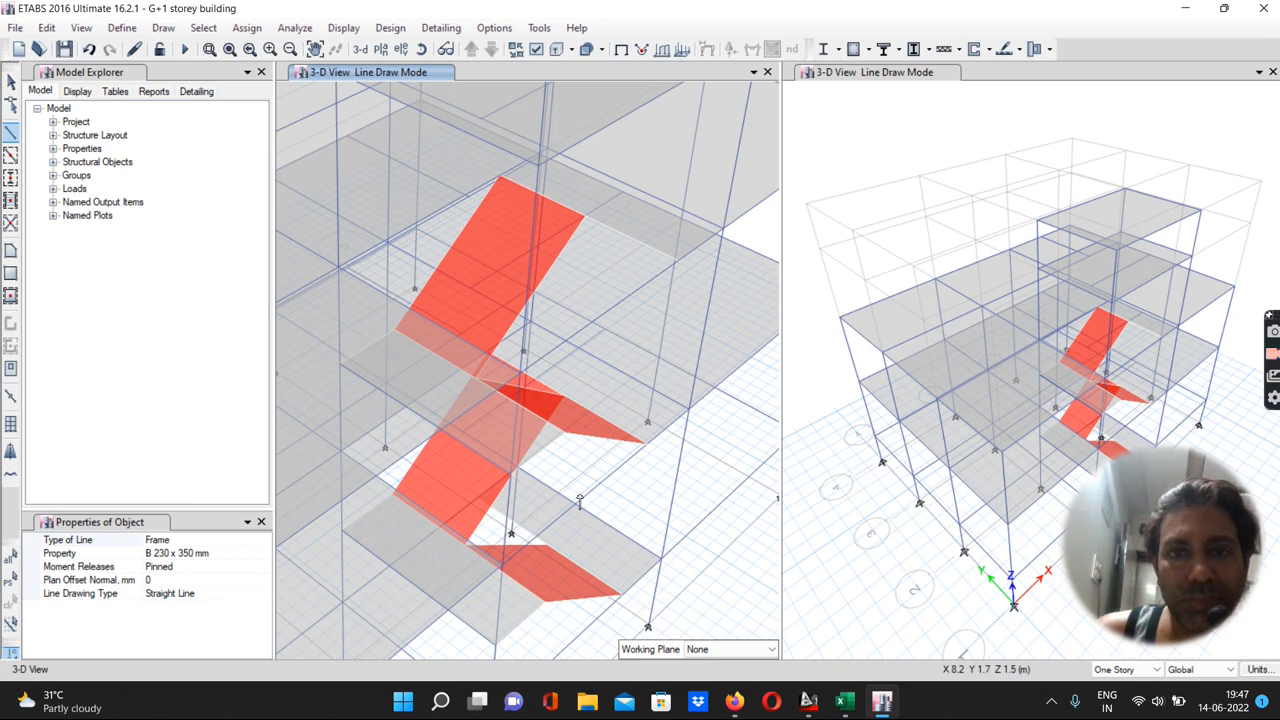
scroll(579, 499, down, 5)
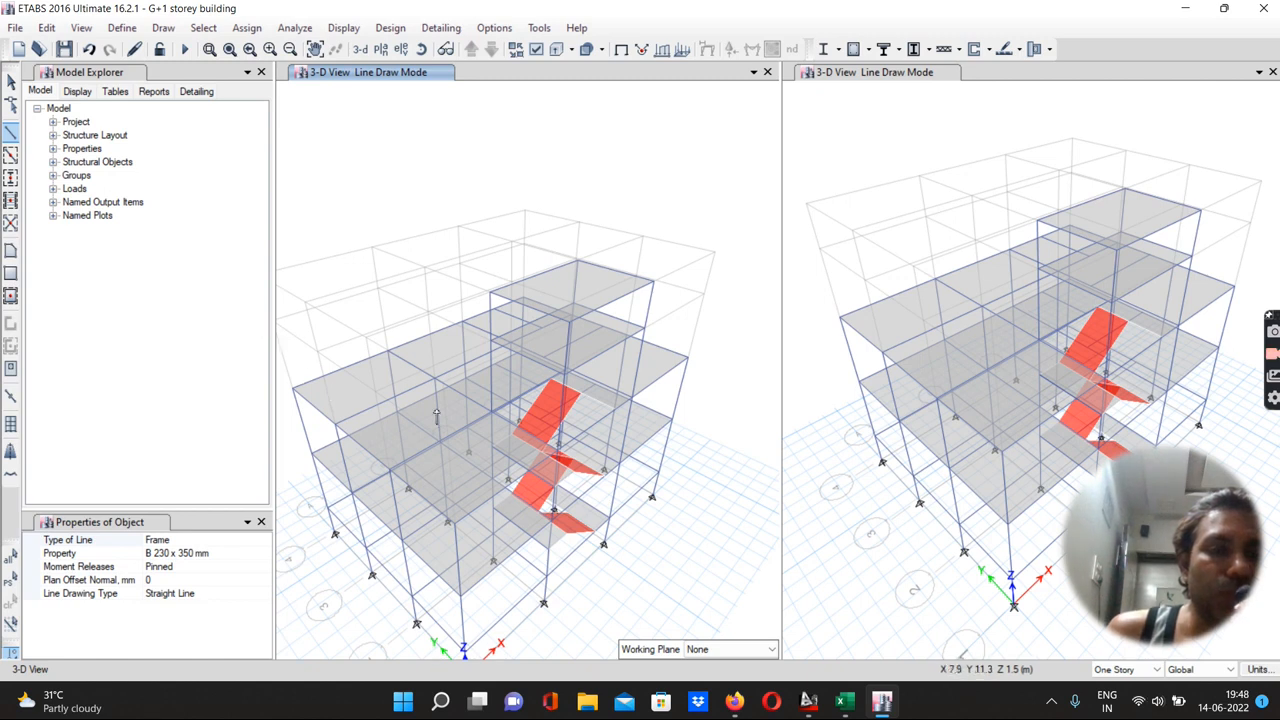
scroll(437, 415, down, 5)
scroll(399, 450, up, 5)
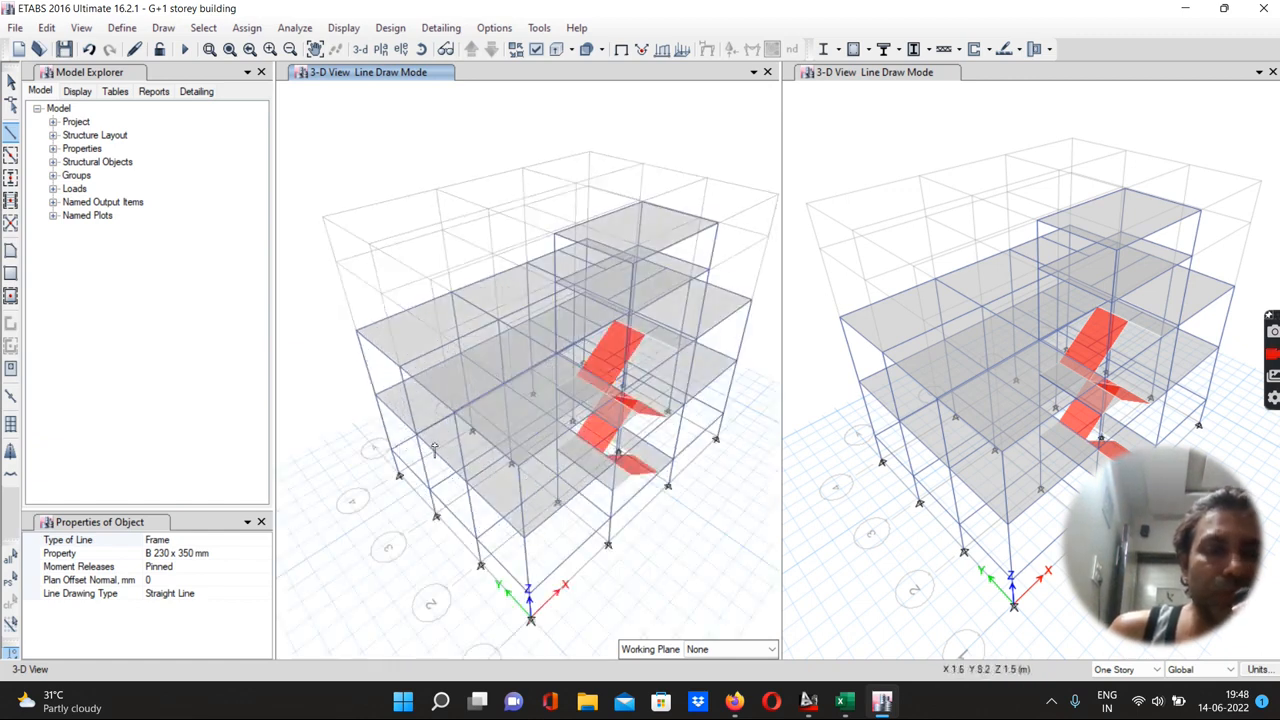
scroll(460, 503, up, 4)
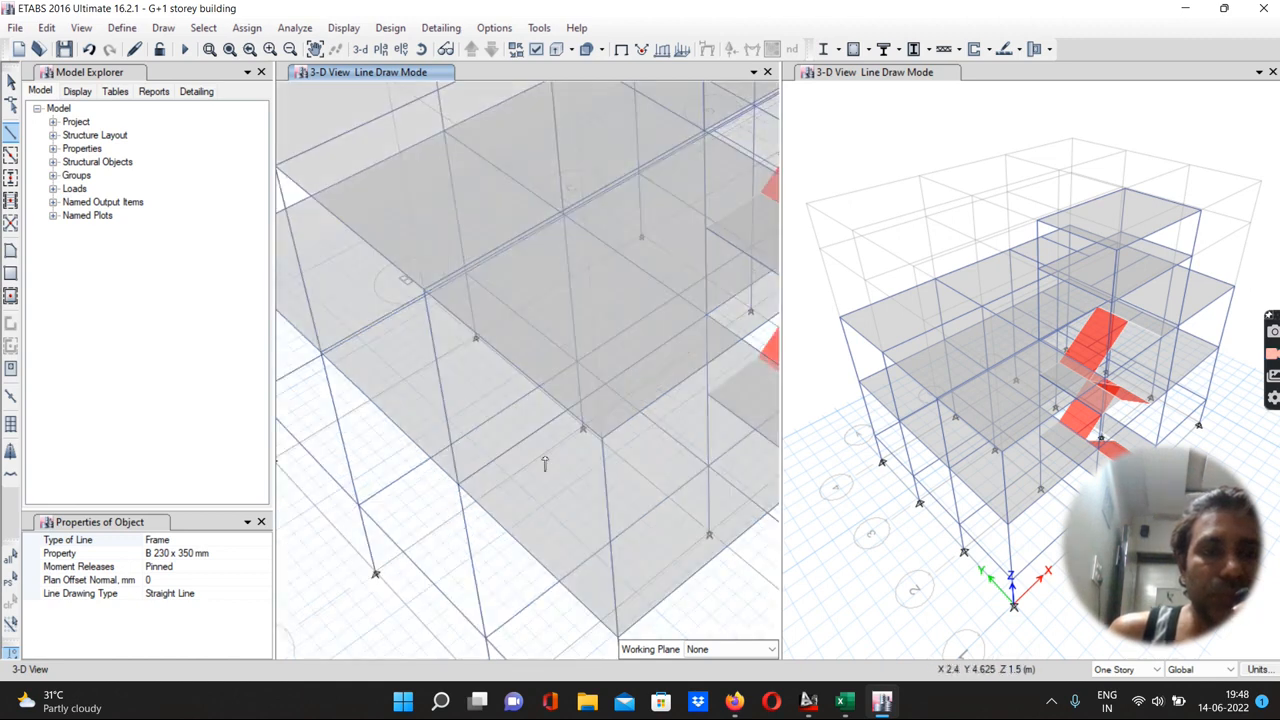
scroll(545, 463, down, 5)
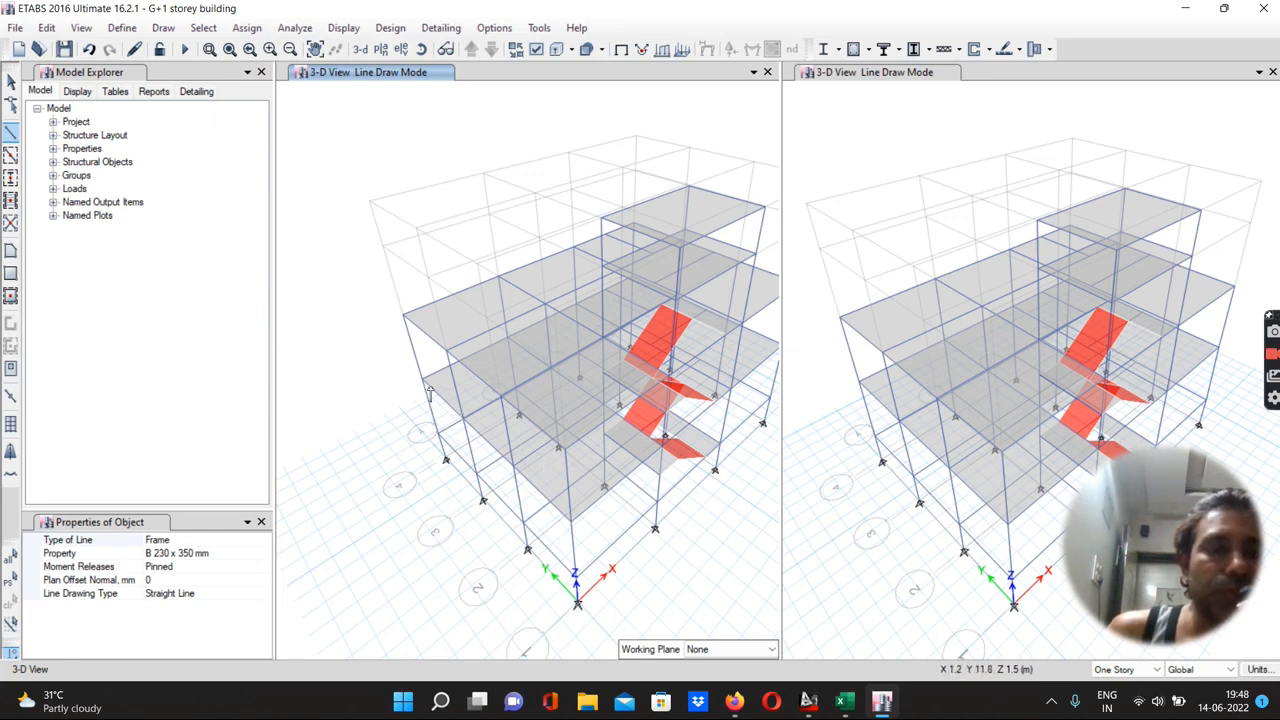
Place point objects with a plan X offset of -2000 mm from grid points A4 and A2 on the F.F story
click(163, 27)
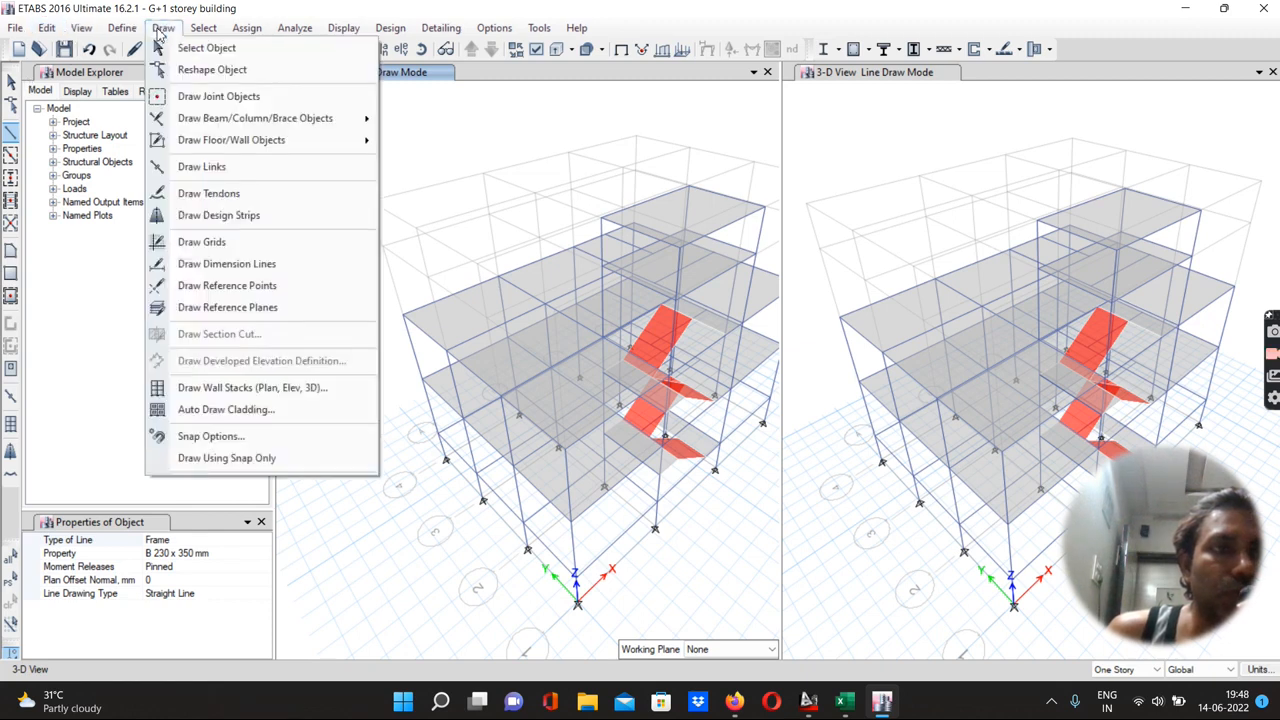
click(204, 97)
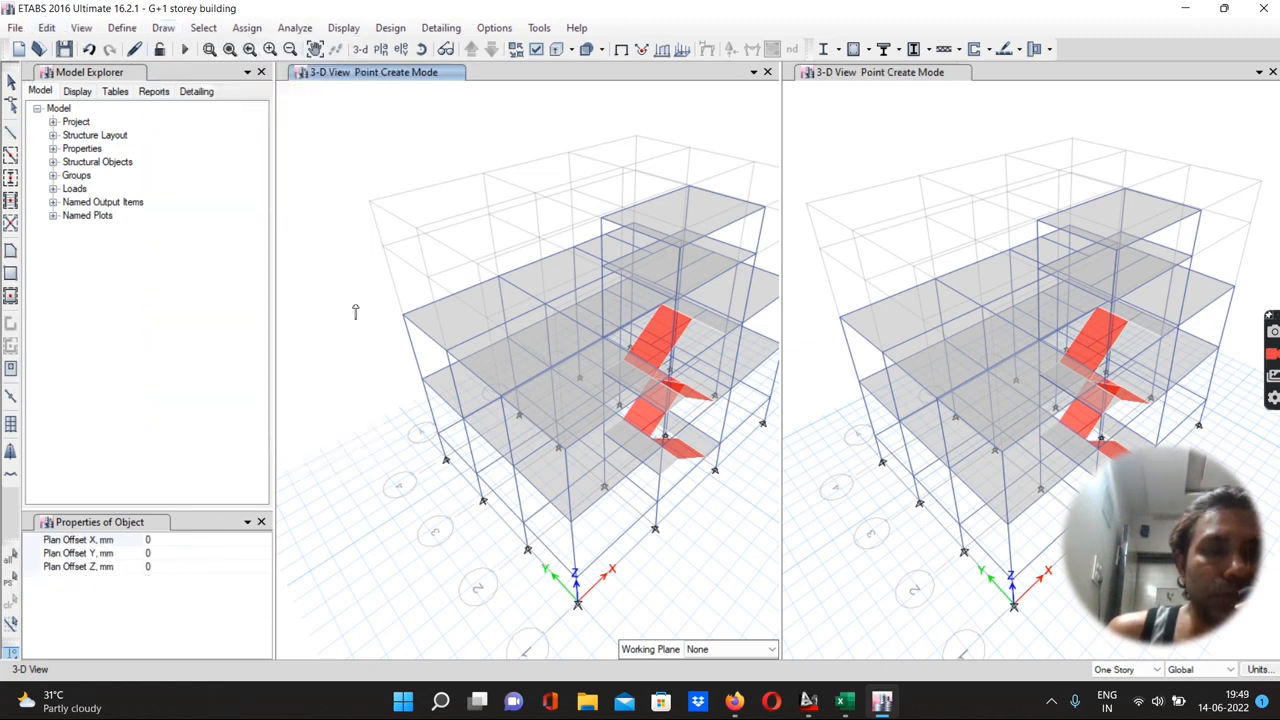
click(421, 382)
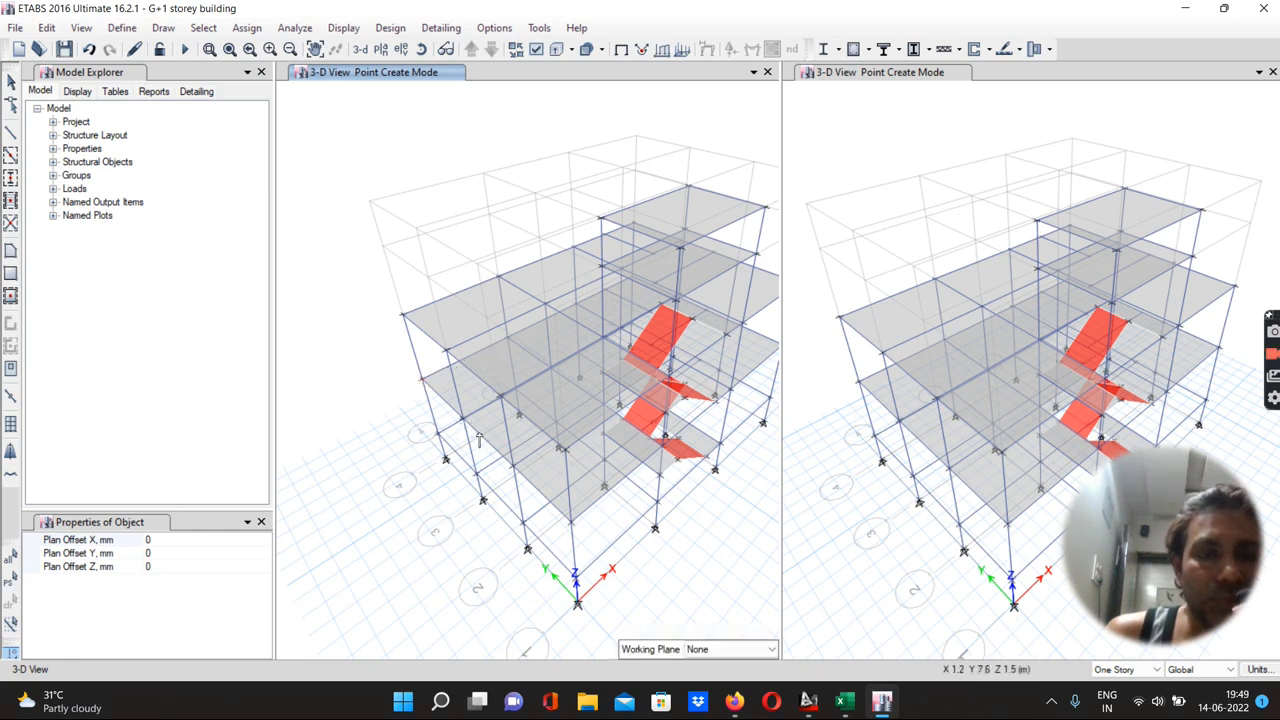
scroll(479, 439, up, 3)
scroll(479, 439, down, 2)
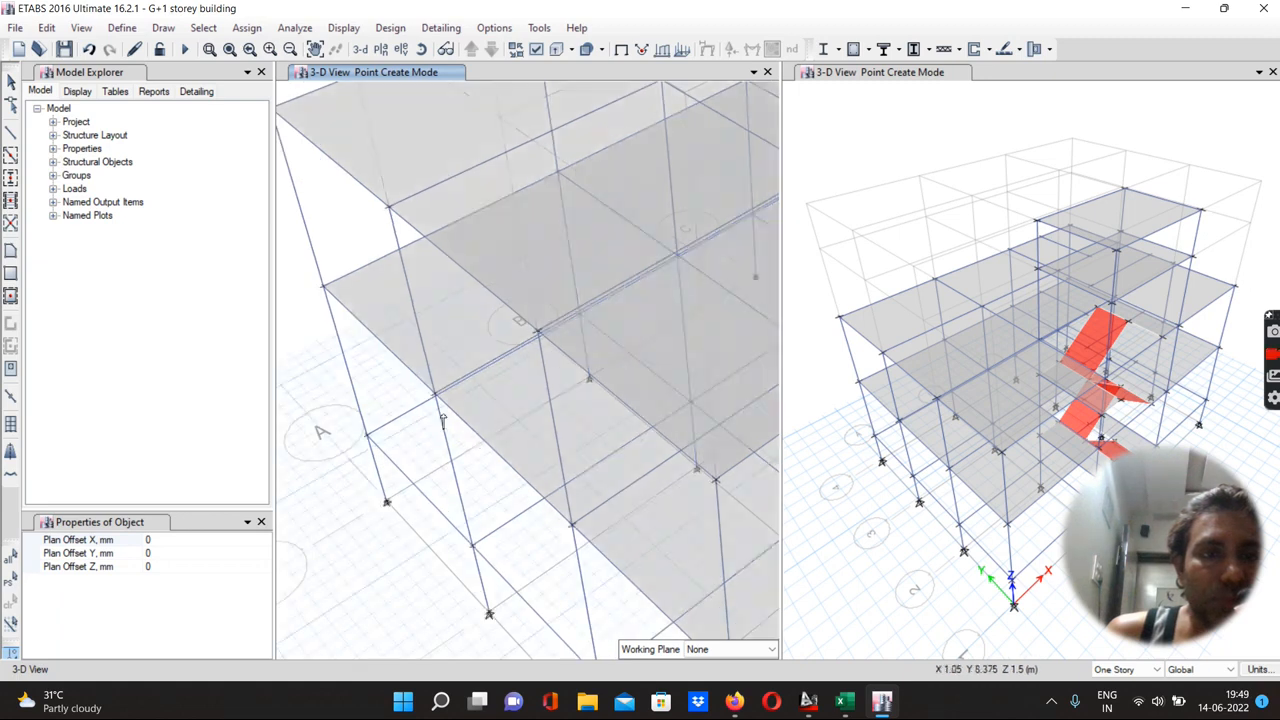
scroll(443, 420, down, 3)
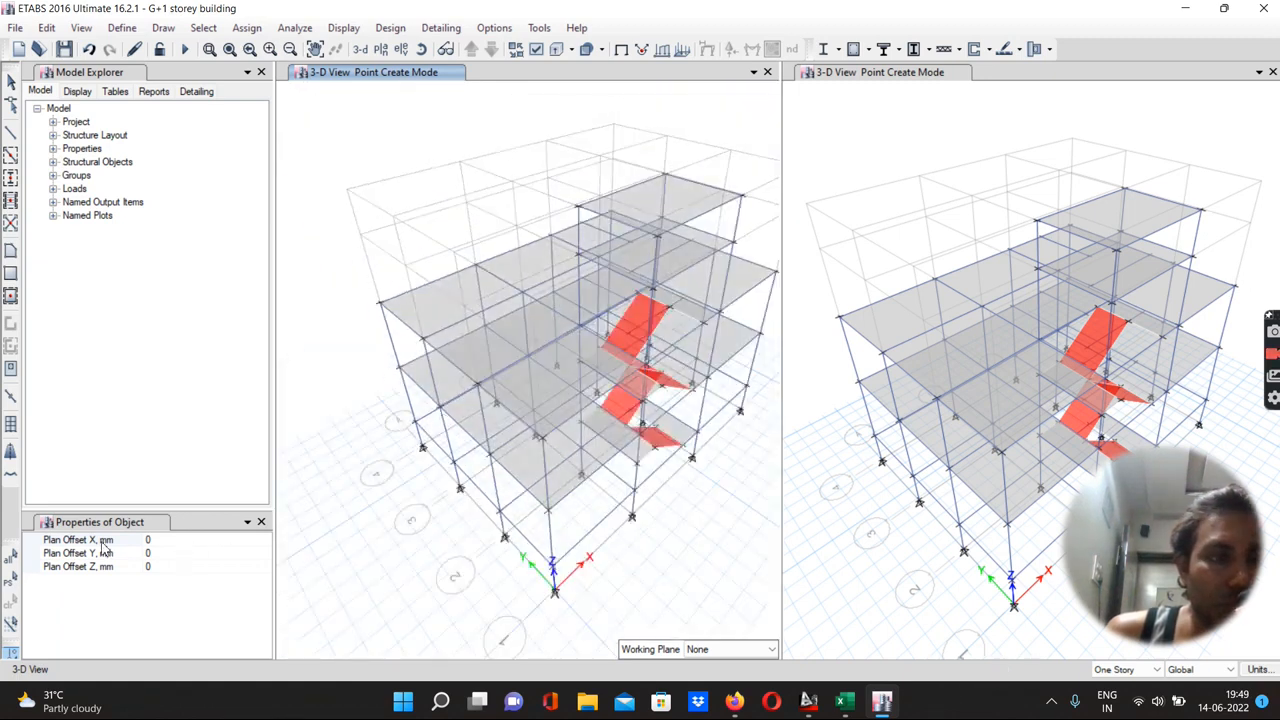
click(158, 540)
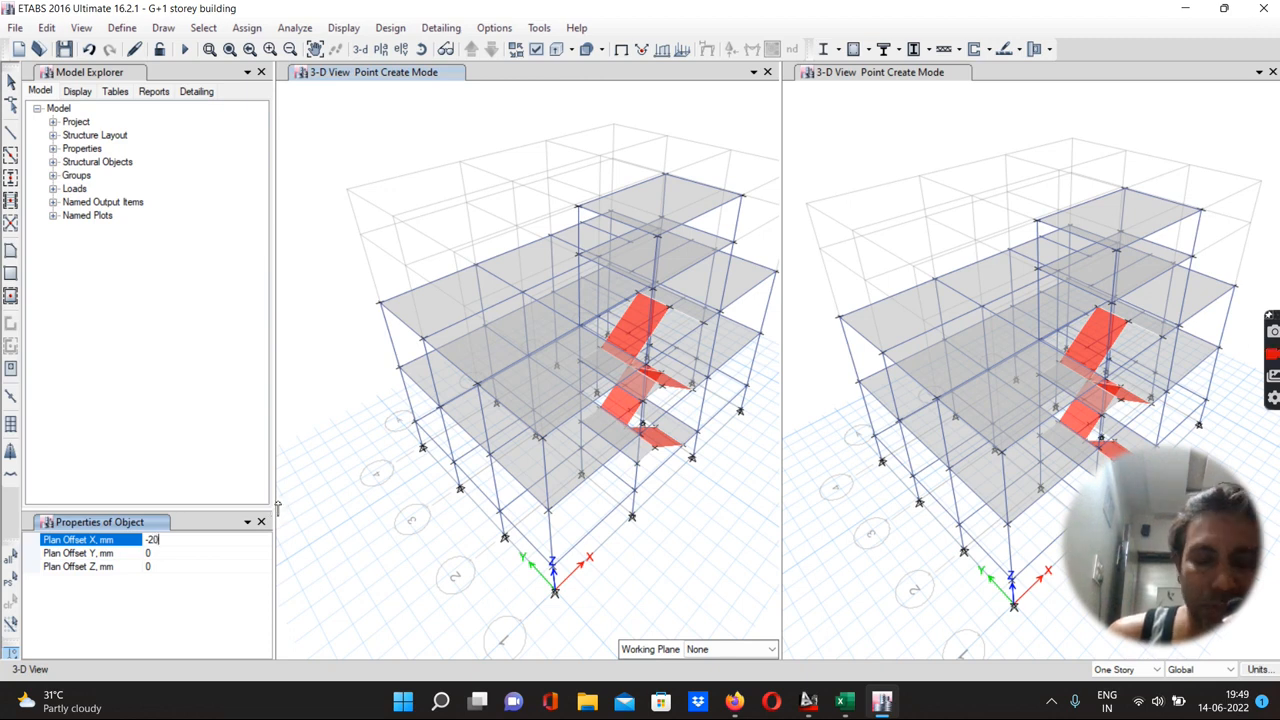
click(401, 369)
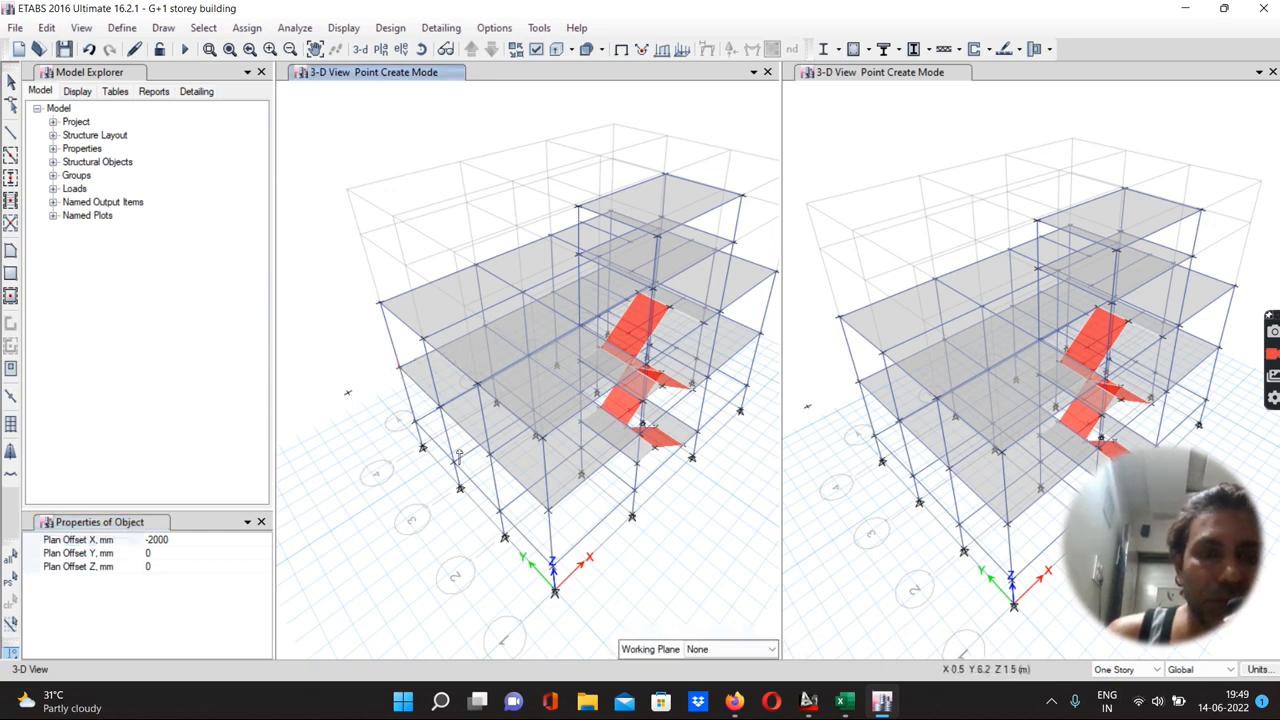
click(490, 455)
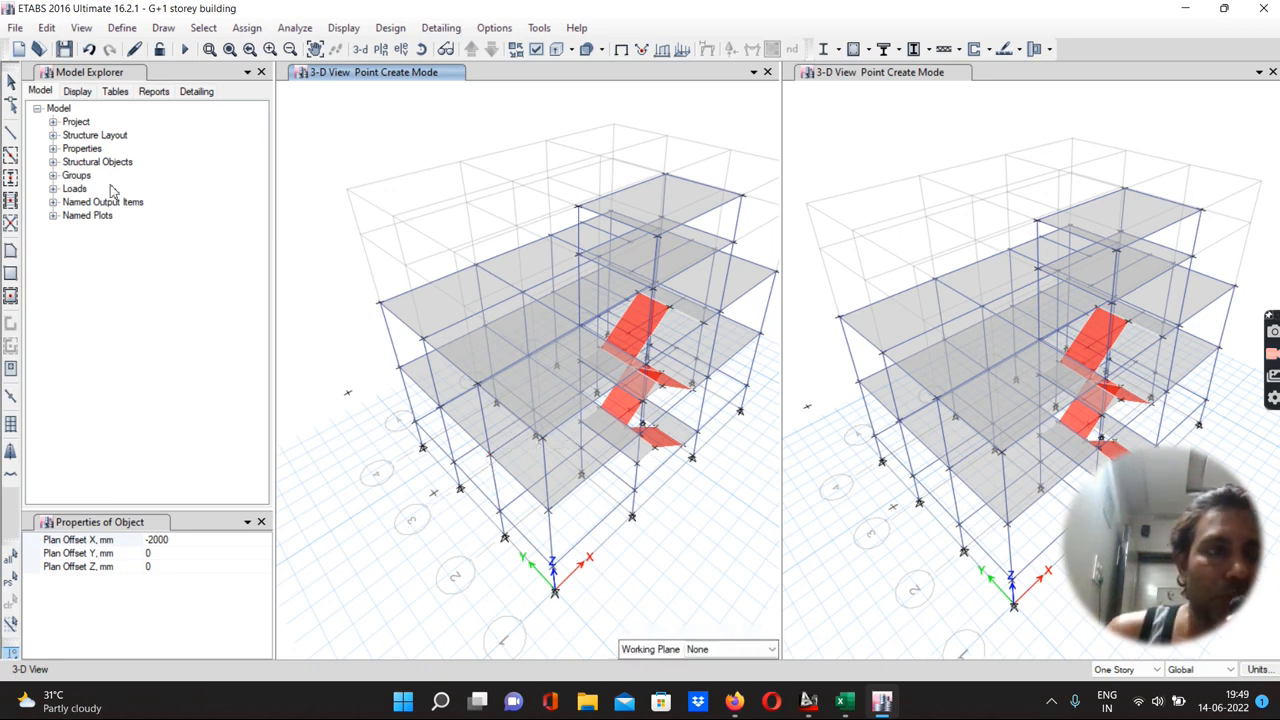
Draw an ST-150 mm cantilever slab between grid line A and the offset points from grids 4 to 2 at F.F
click(10, 252)
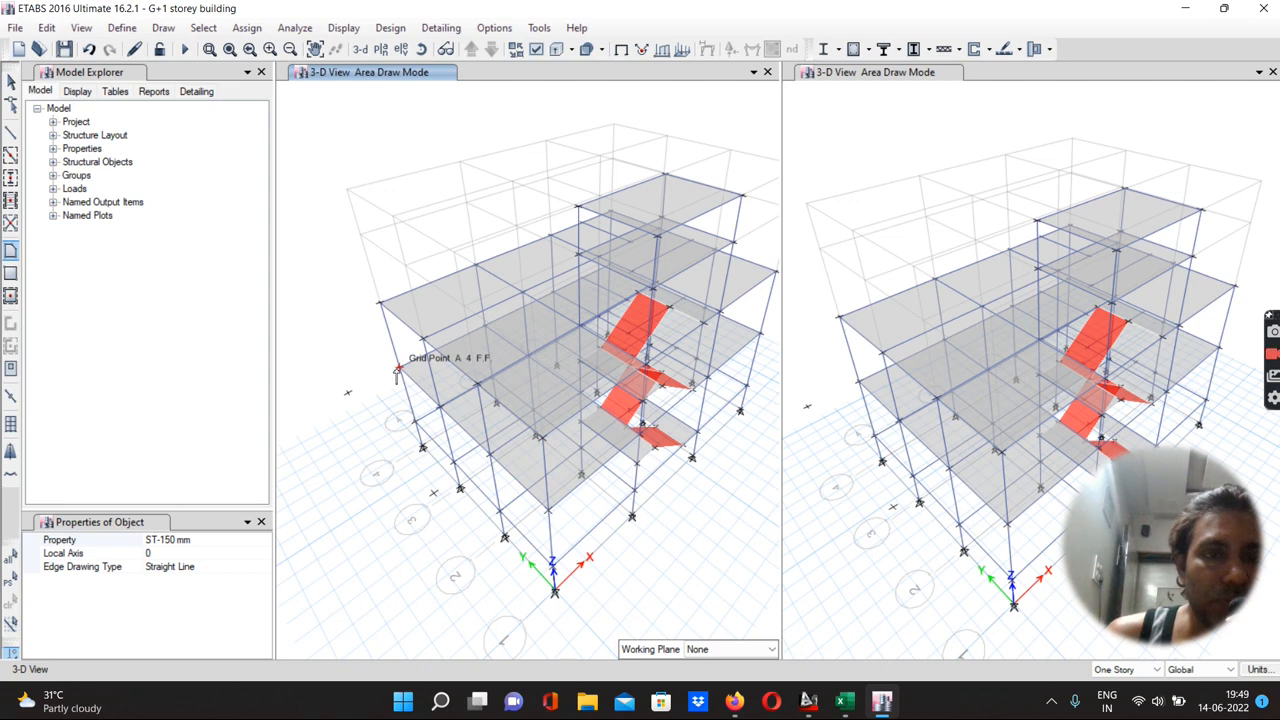
click(397, 369)
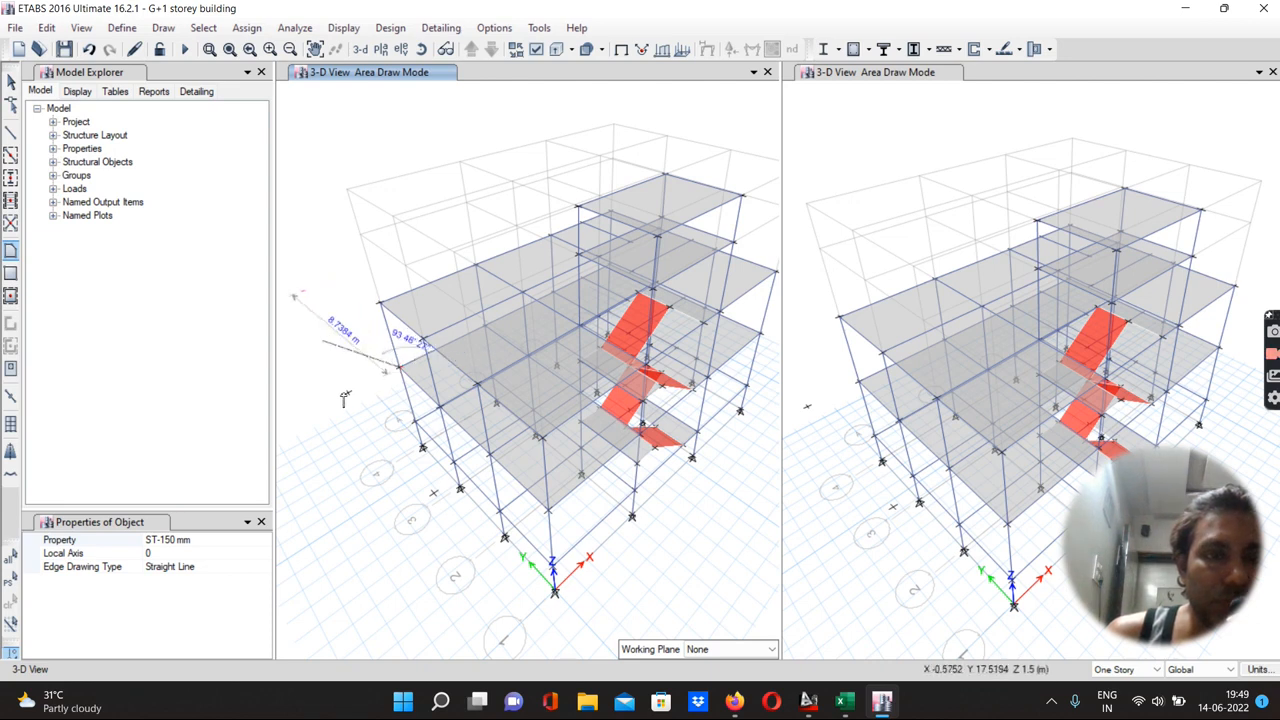
click(349, 393)
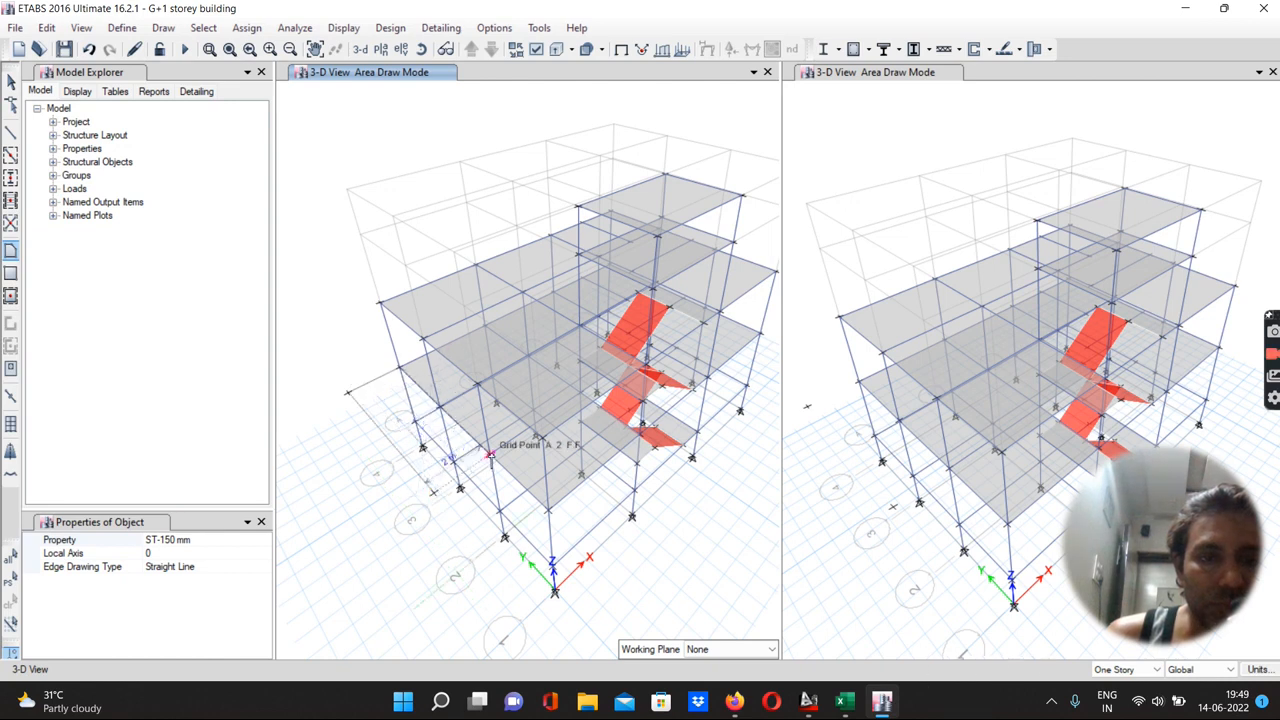
click(490, 455)
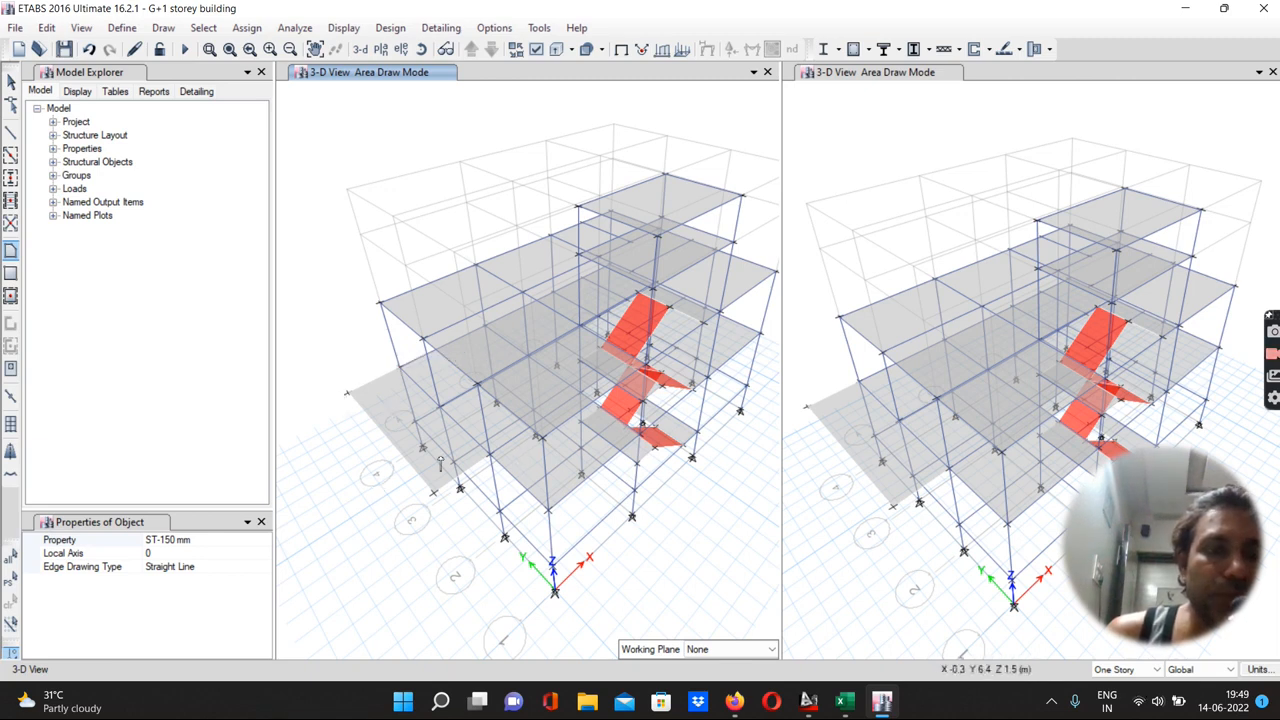
click(10, 135)
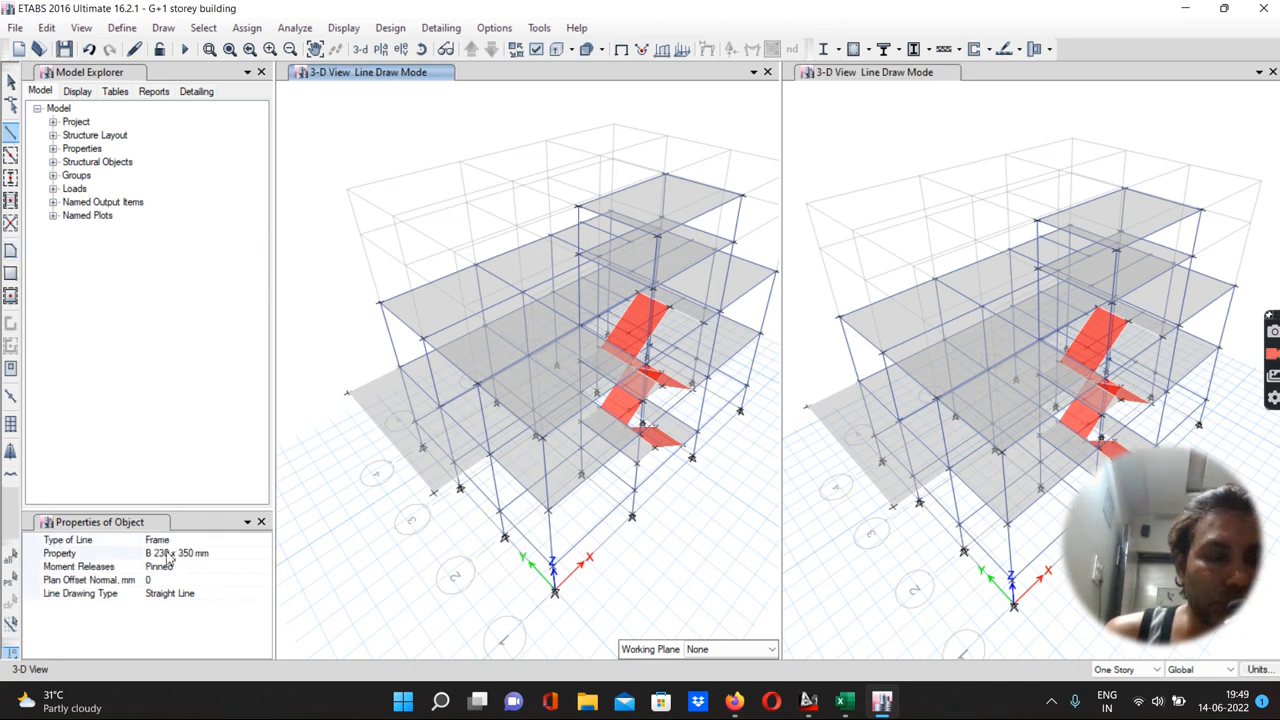
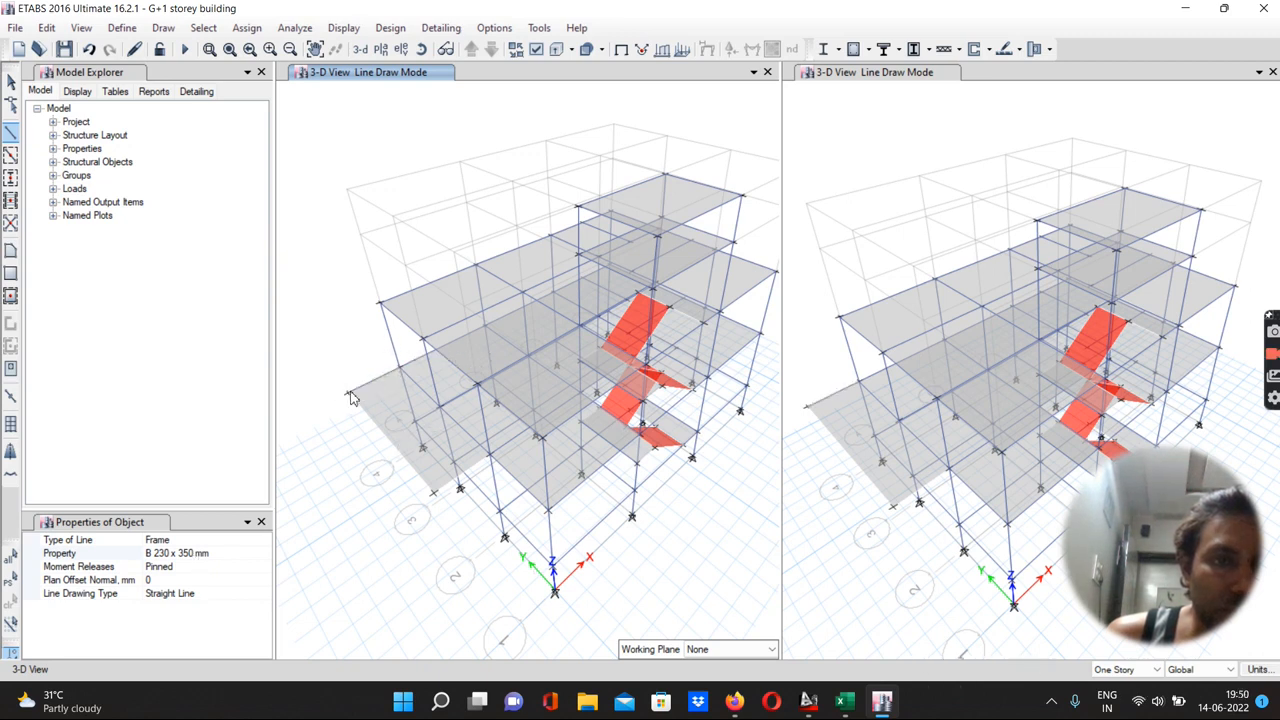
Undo the ST-150 mm cantilever slab drawn at F.F
click(349, 396)
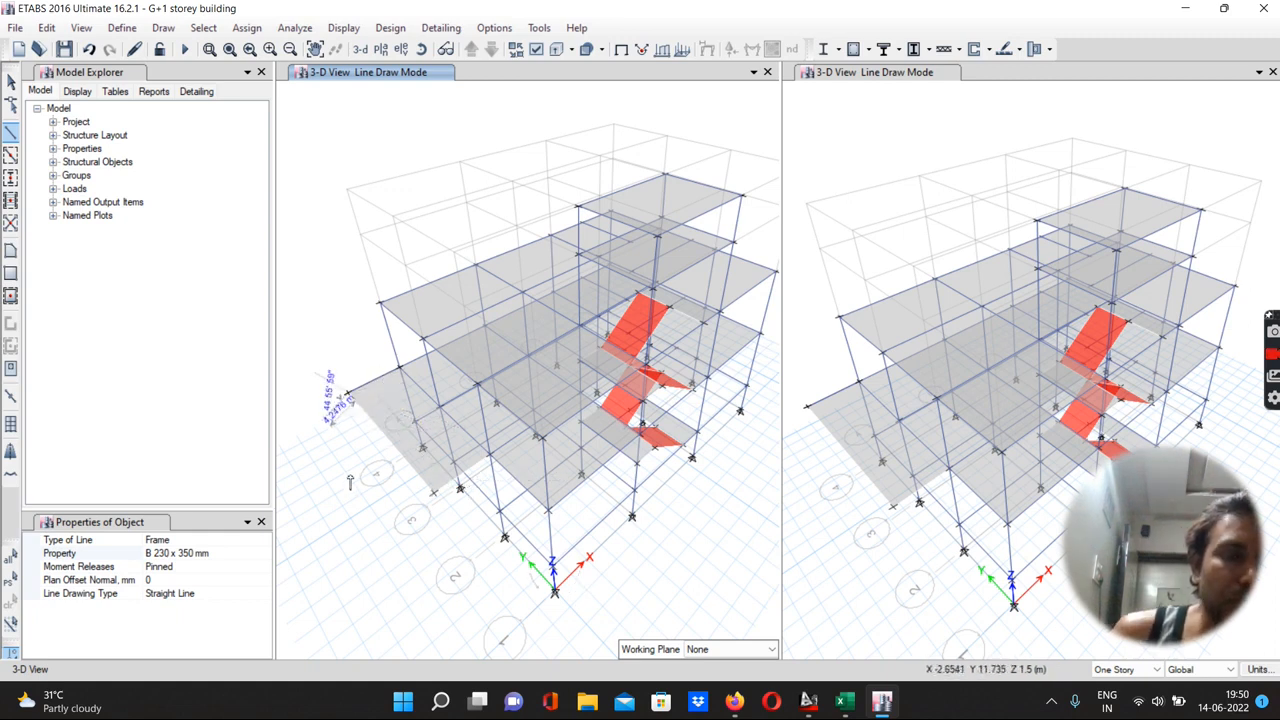
key(Escape)
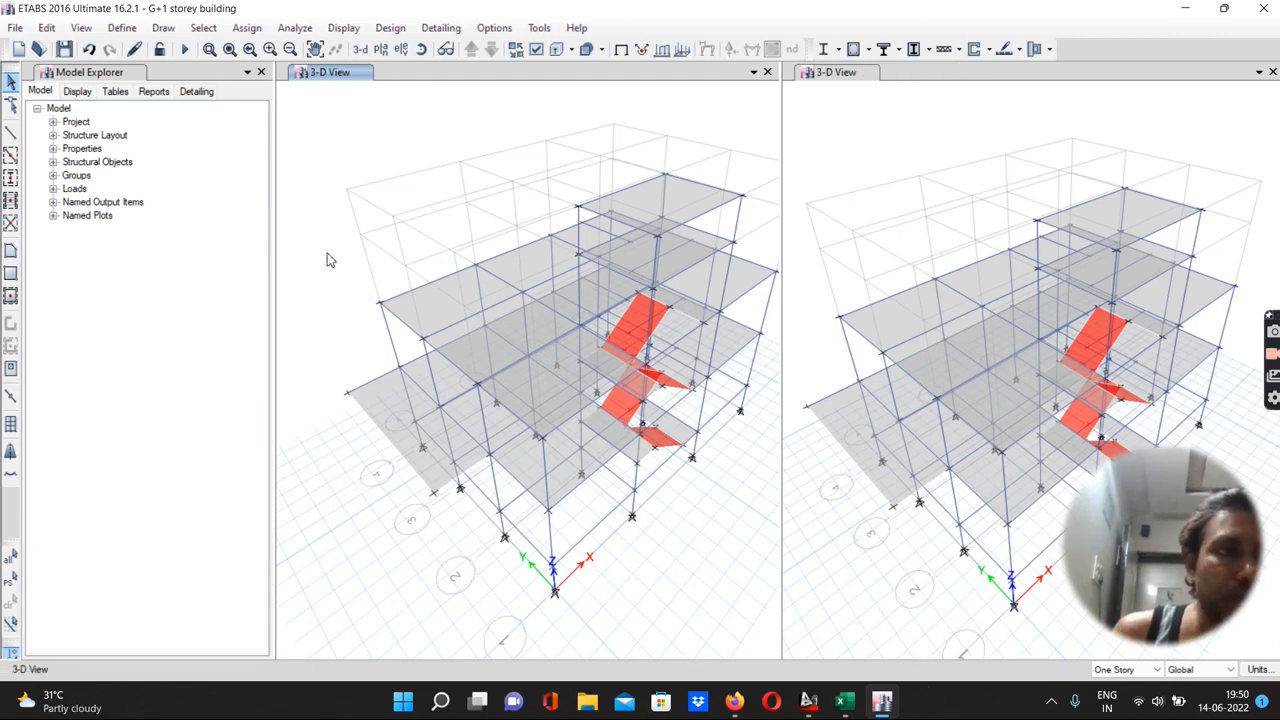
click(89, 49)
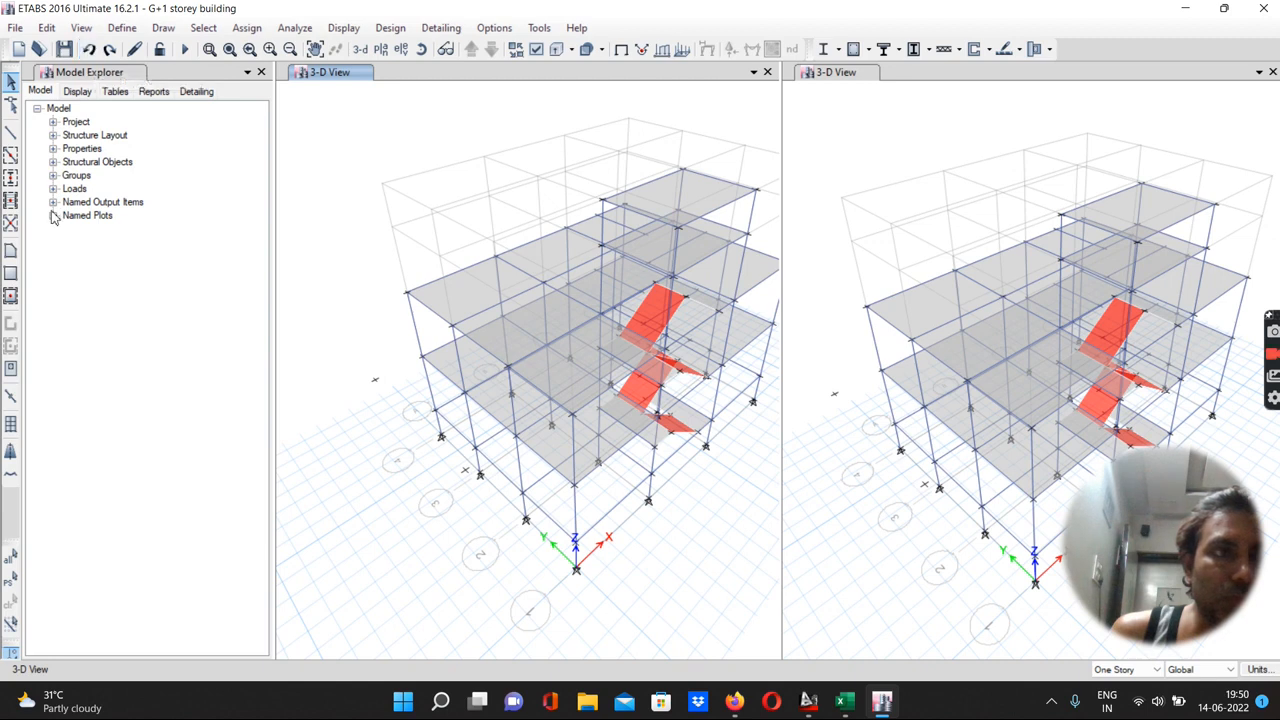
Draw an S 115 mm cantilever slab between grid line A and the offset points from grids 4 to 2 at F.F
click(9, 255)
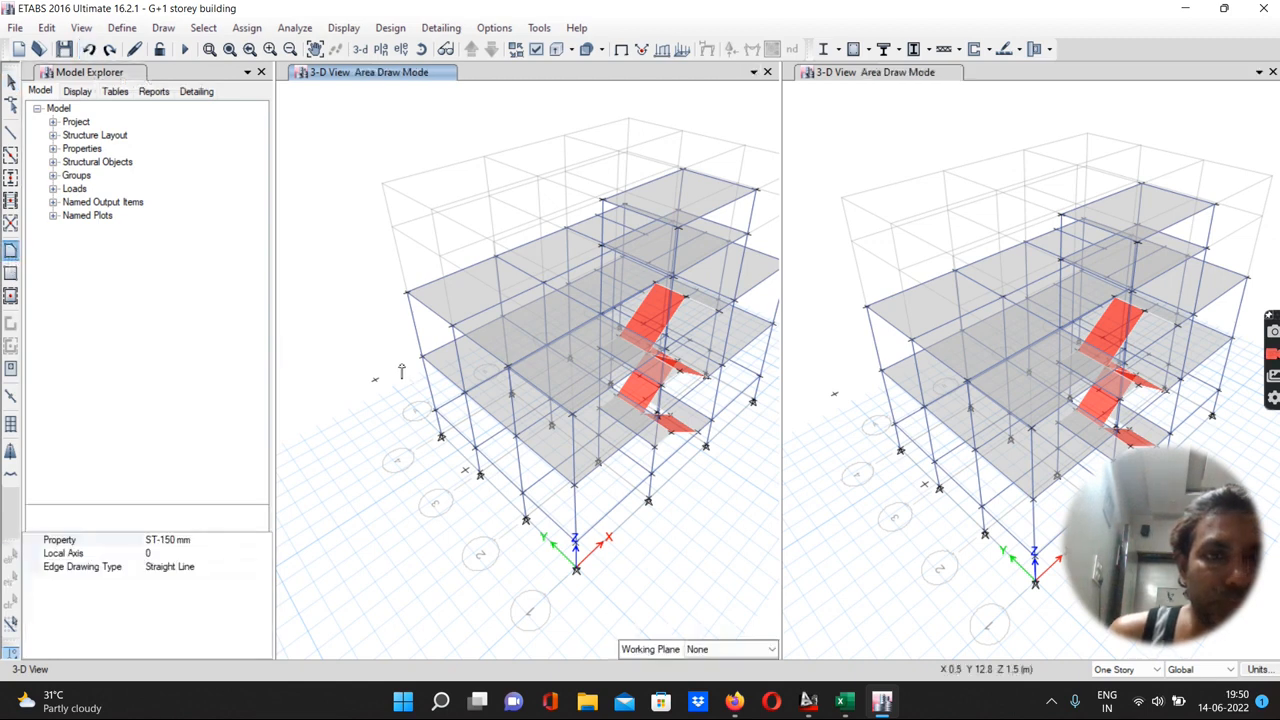
click(165, 540)
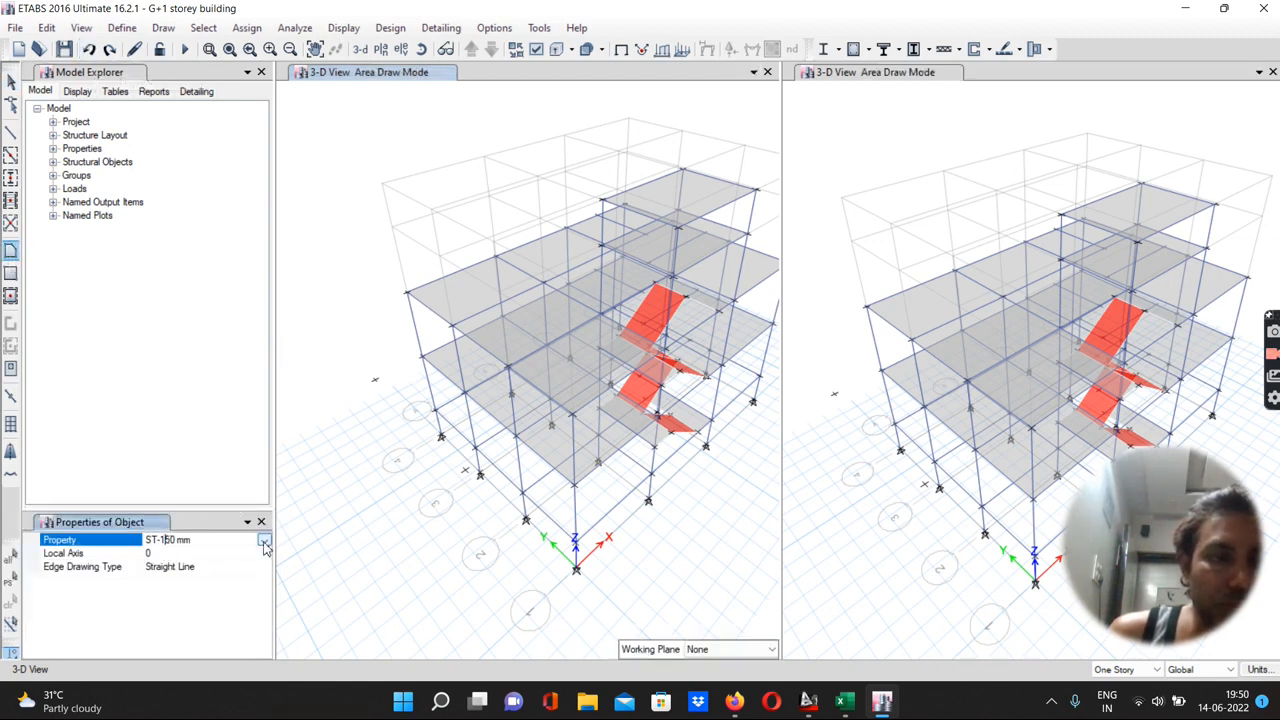
click(264, 541)
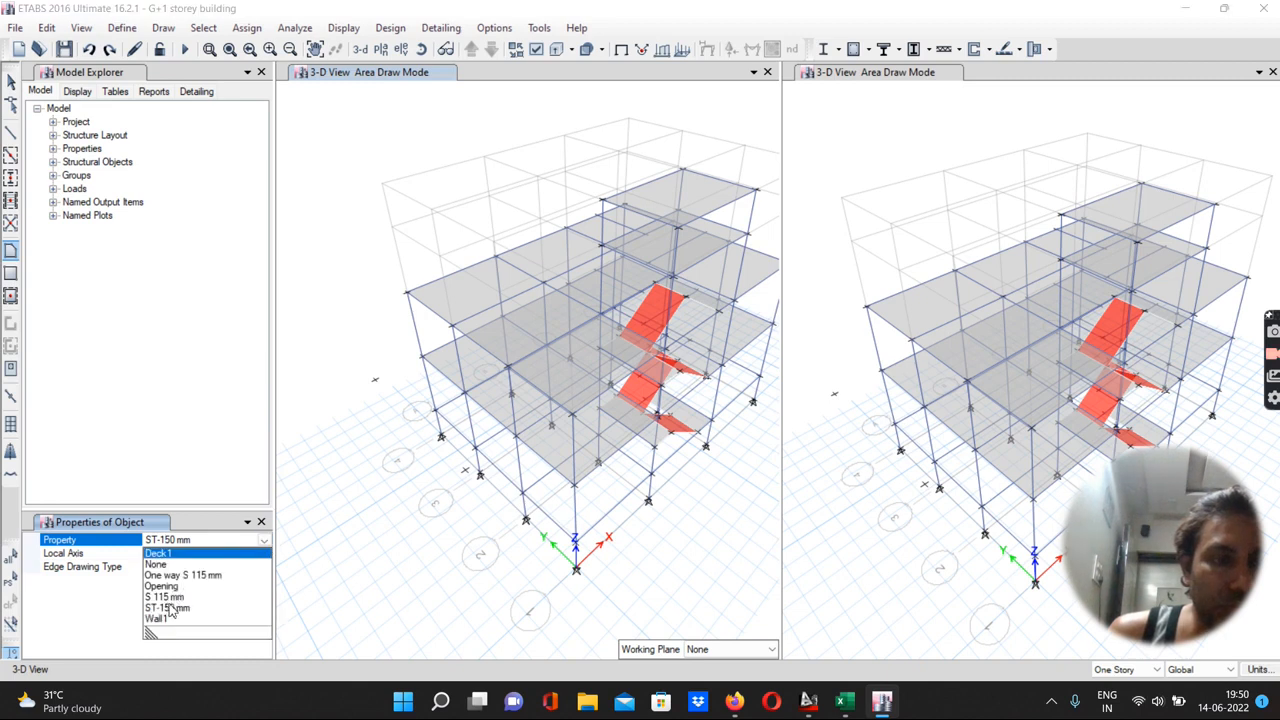
click(169, 597)
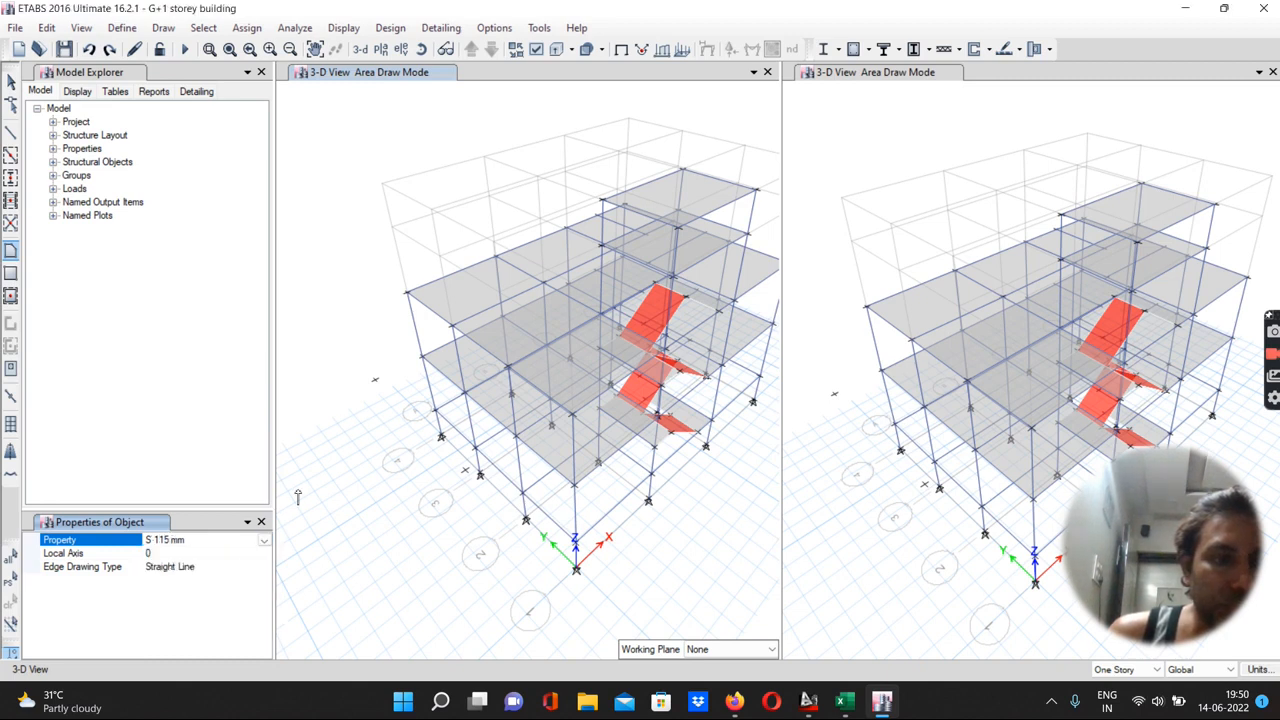
click(418, 354)
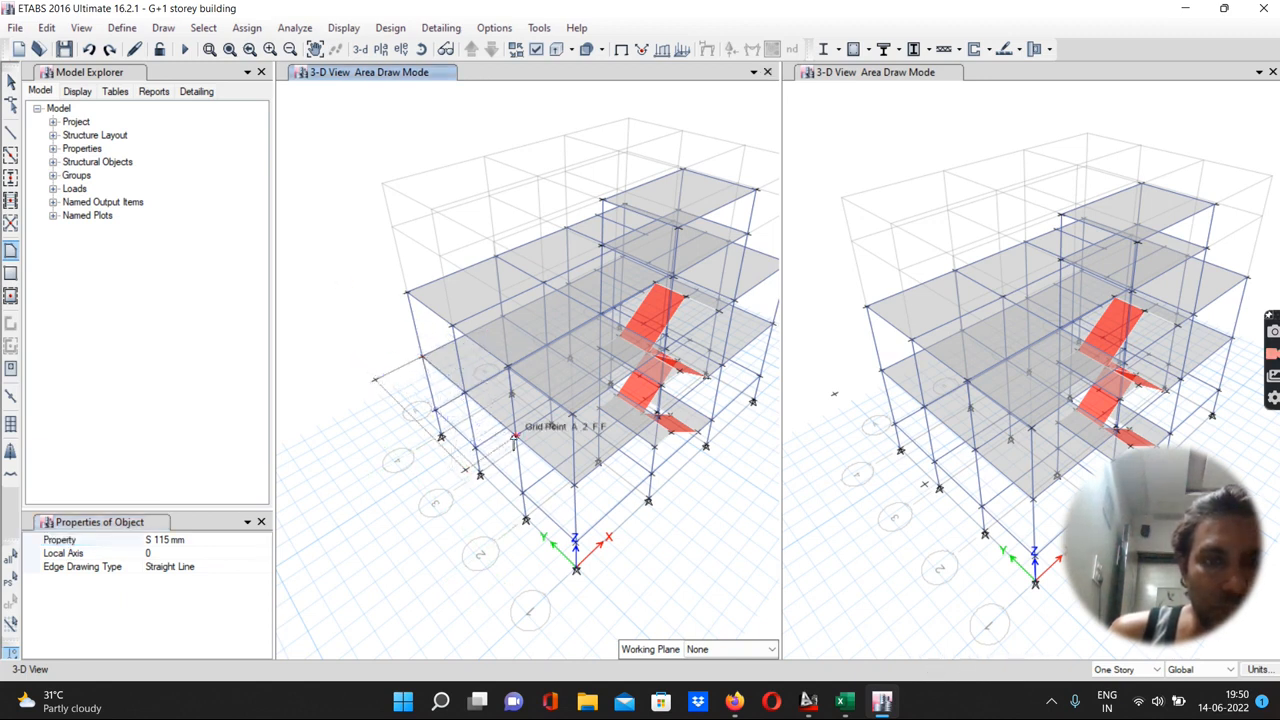
double_click(513, 440)
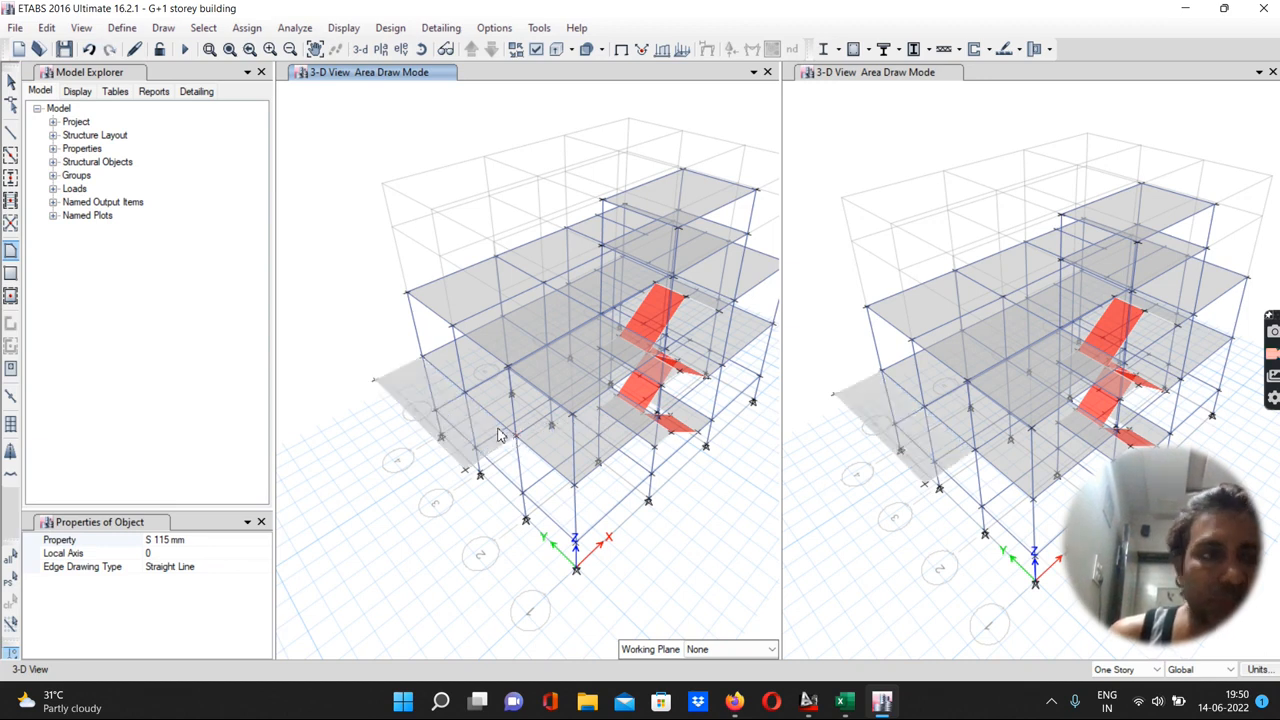
click(11, 133)
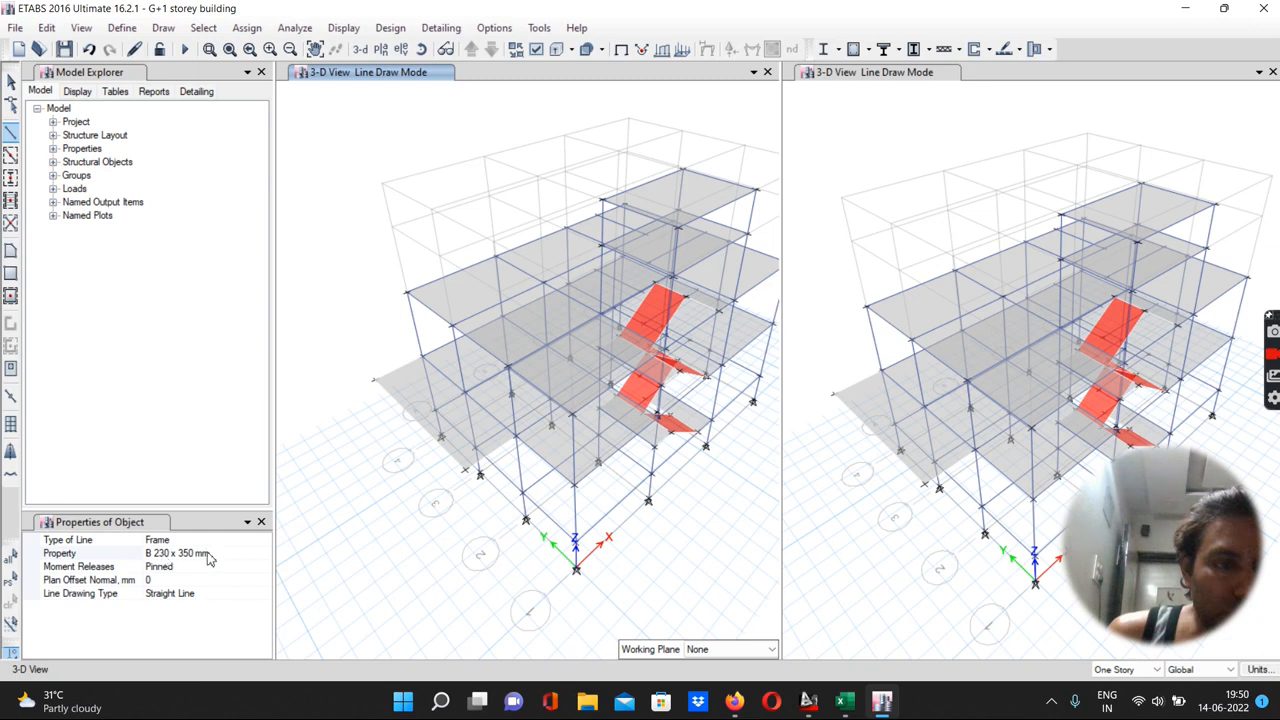
click(166, 568)
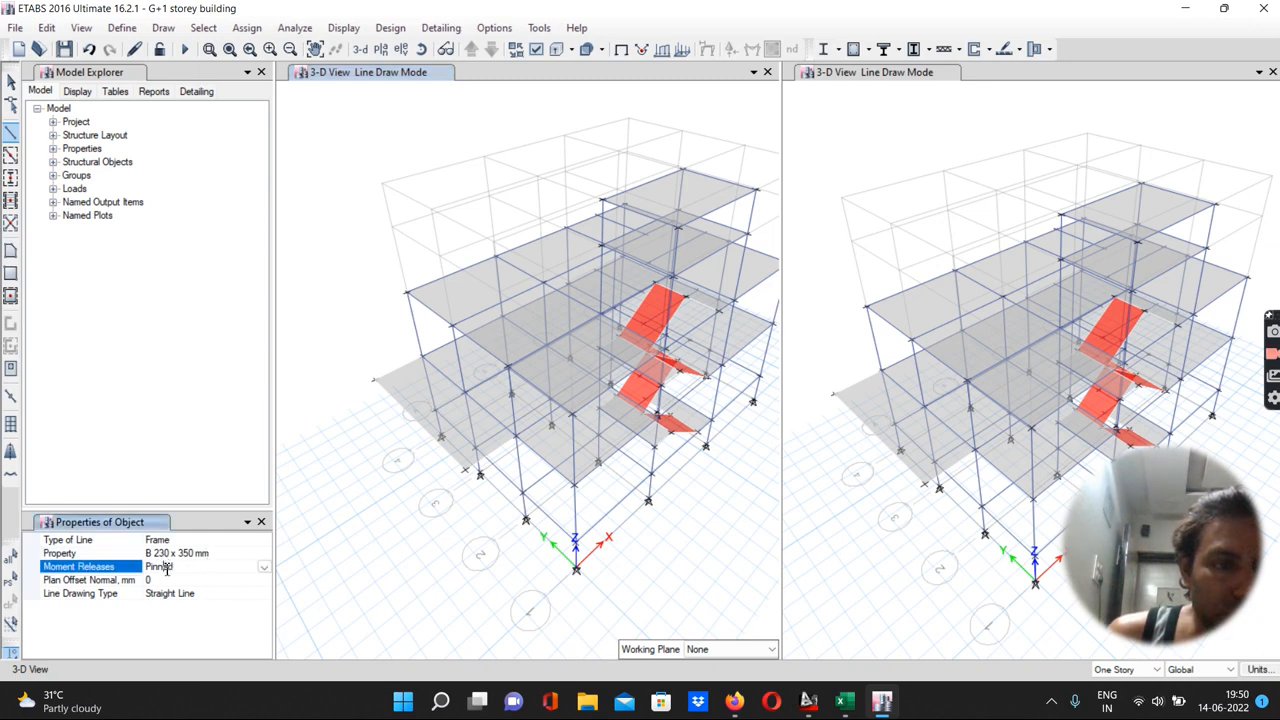
click(264, 567)
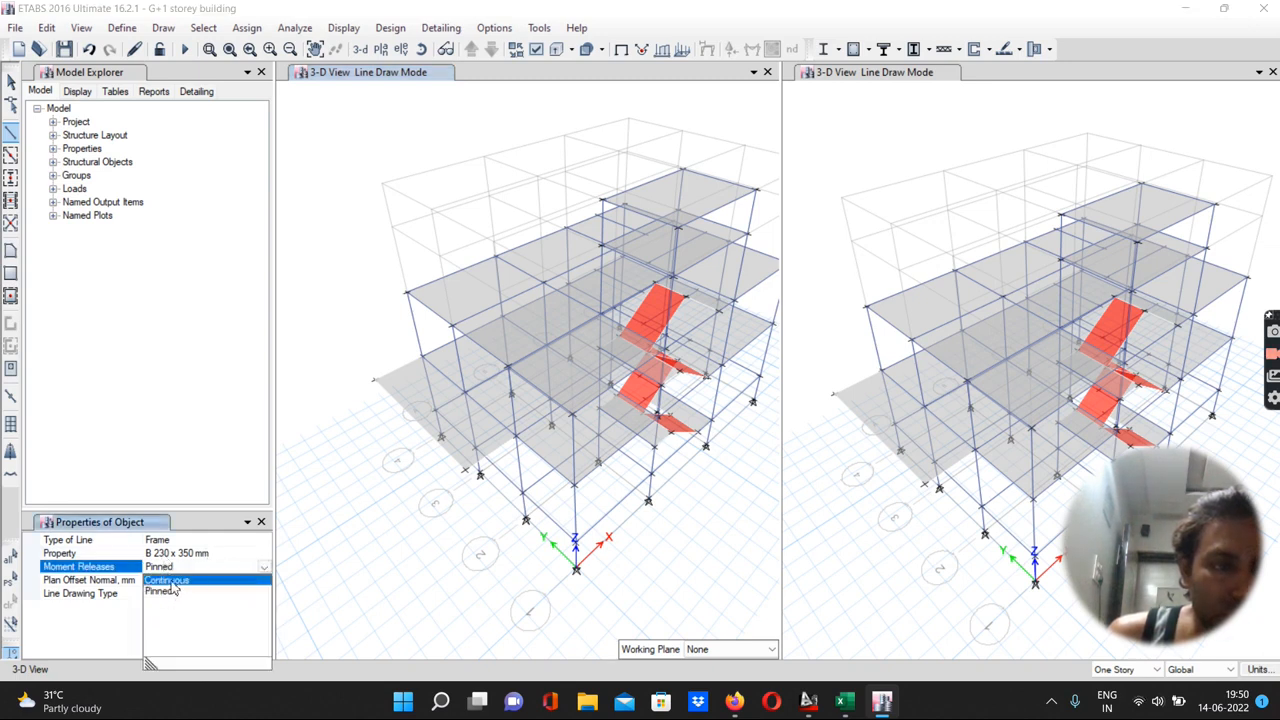
click(172, 583)
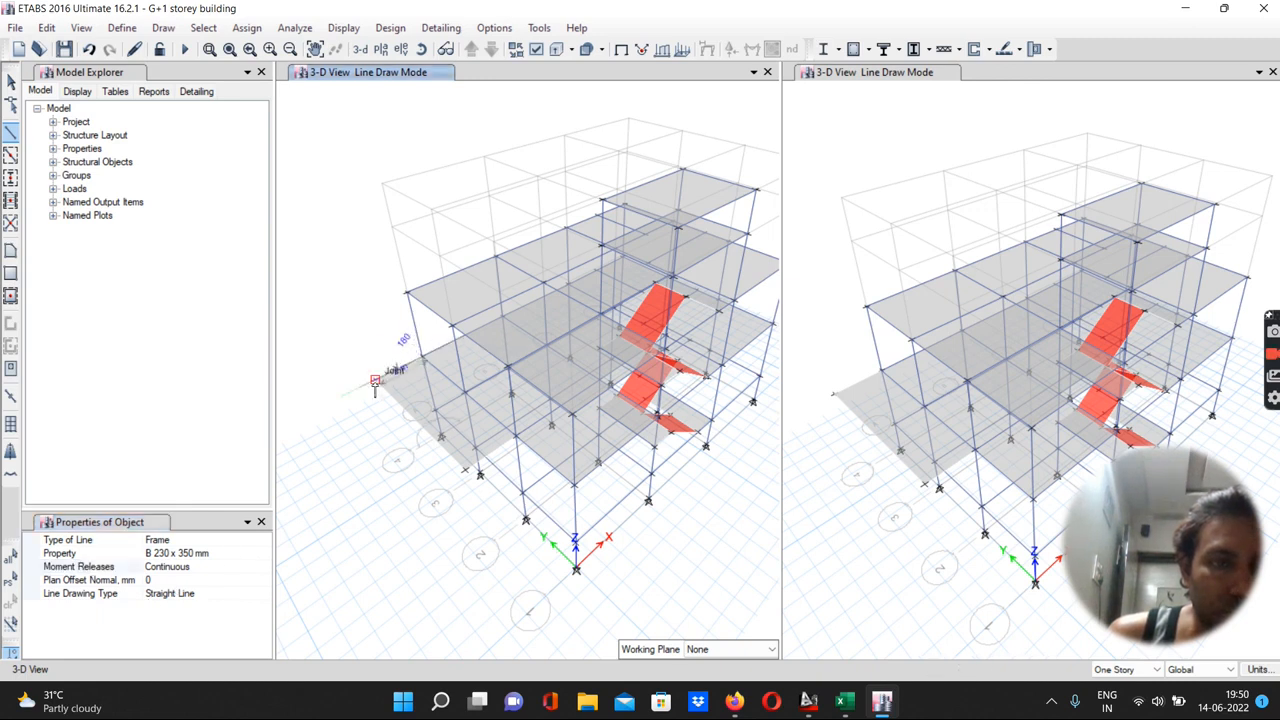
click(375, 381)
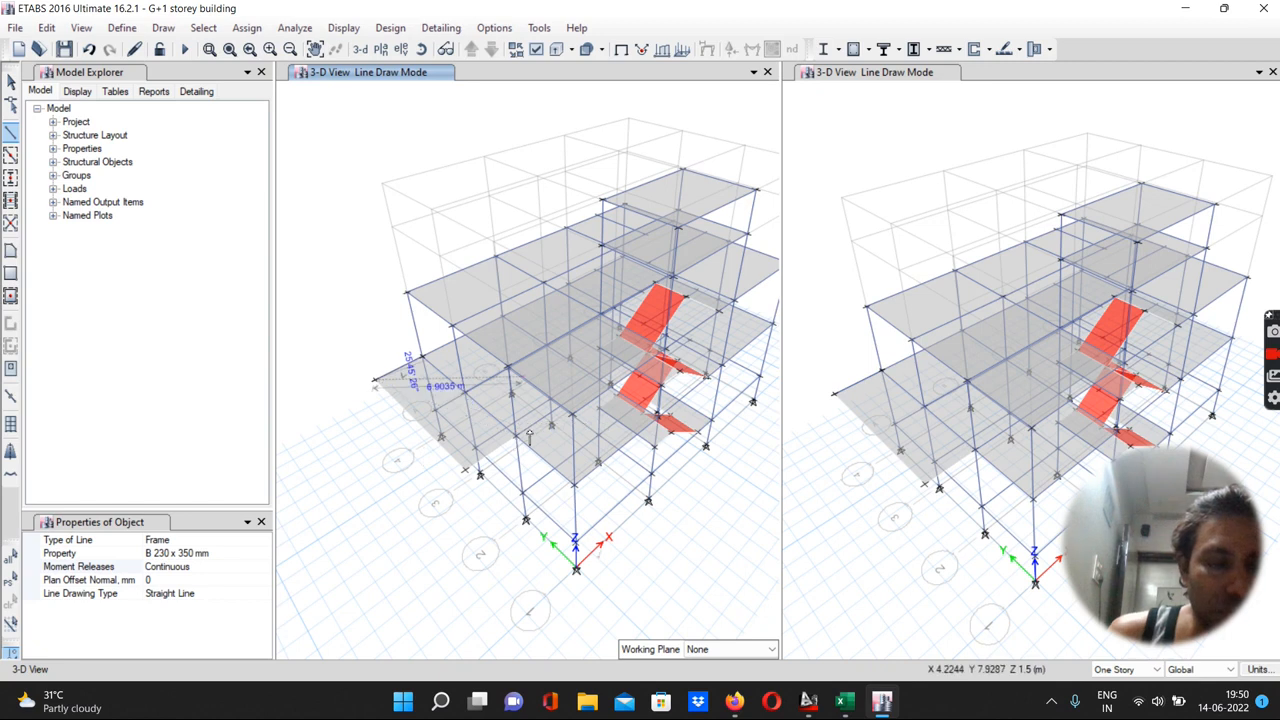
key(Escape)
key(Escape)
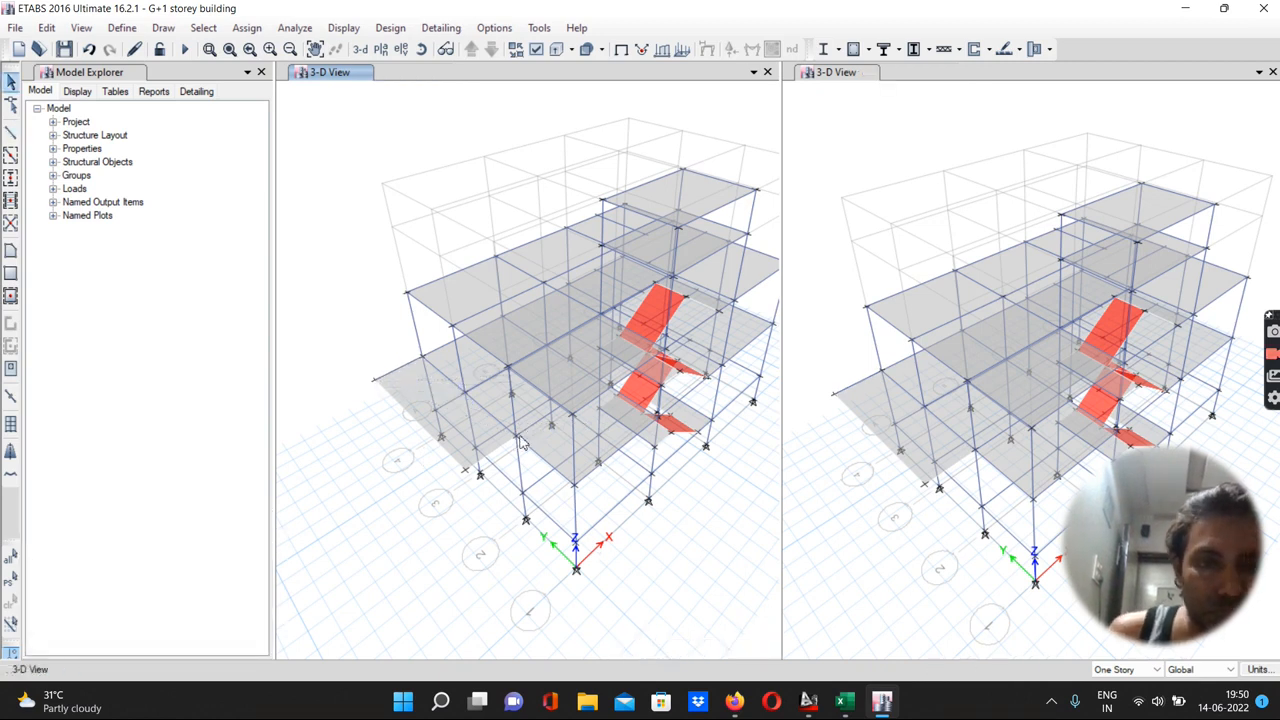
click(516, 437)
click(465, 471)
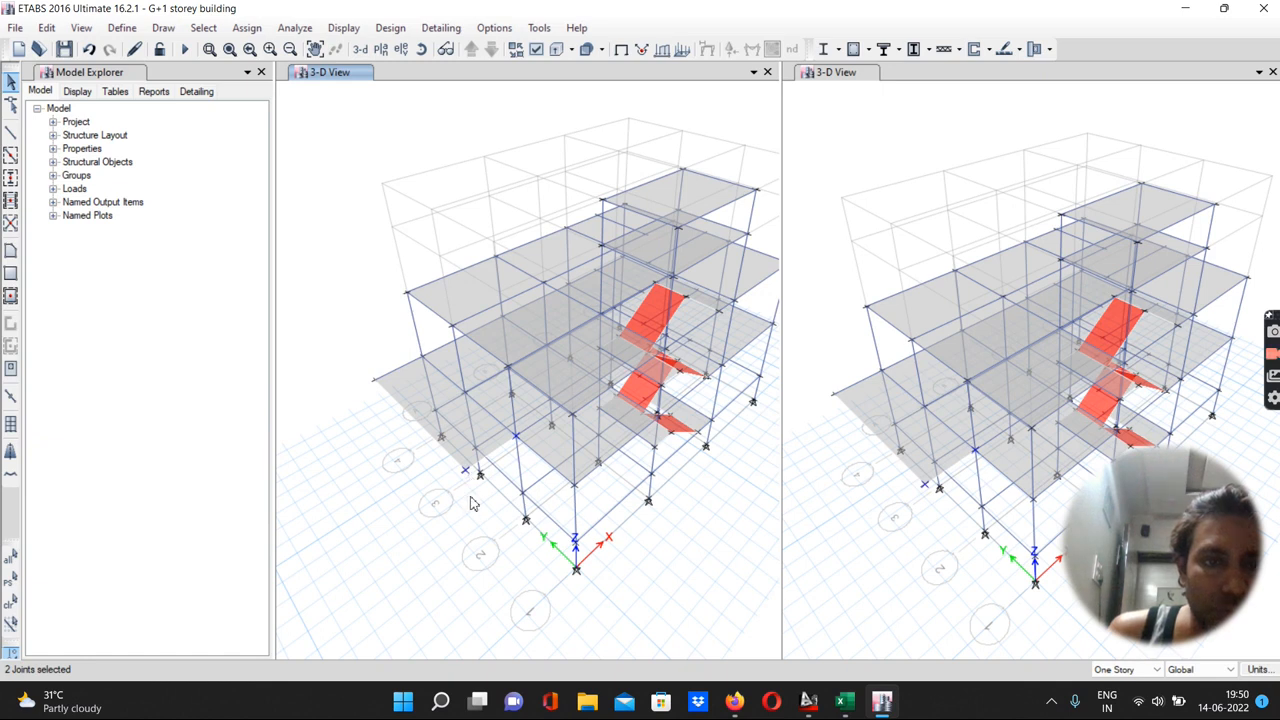
click(11, 132)
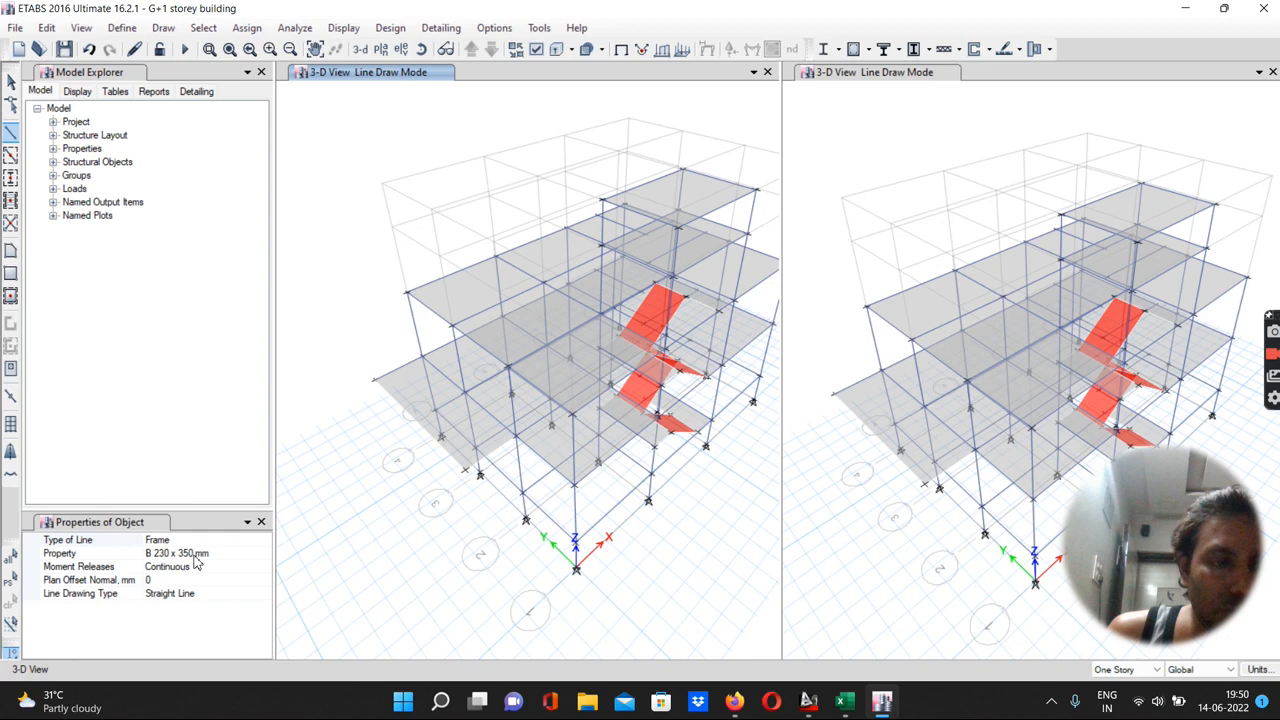
click(516, 437)
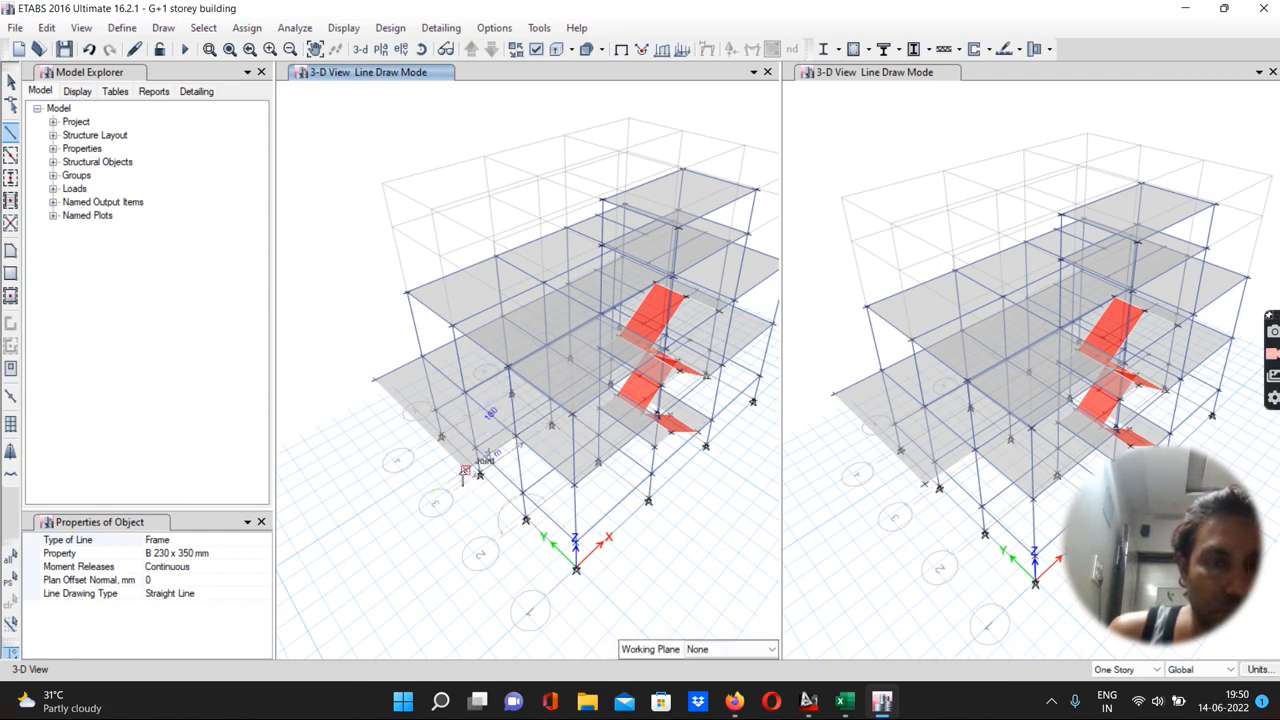
scroll(463, 477, up, 5)
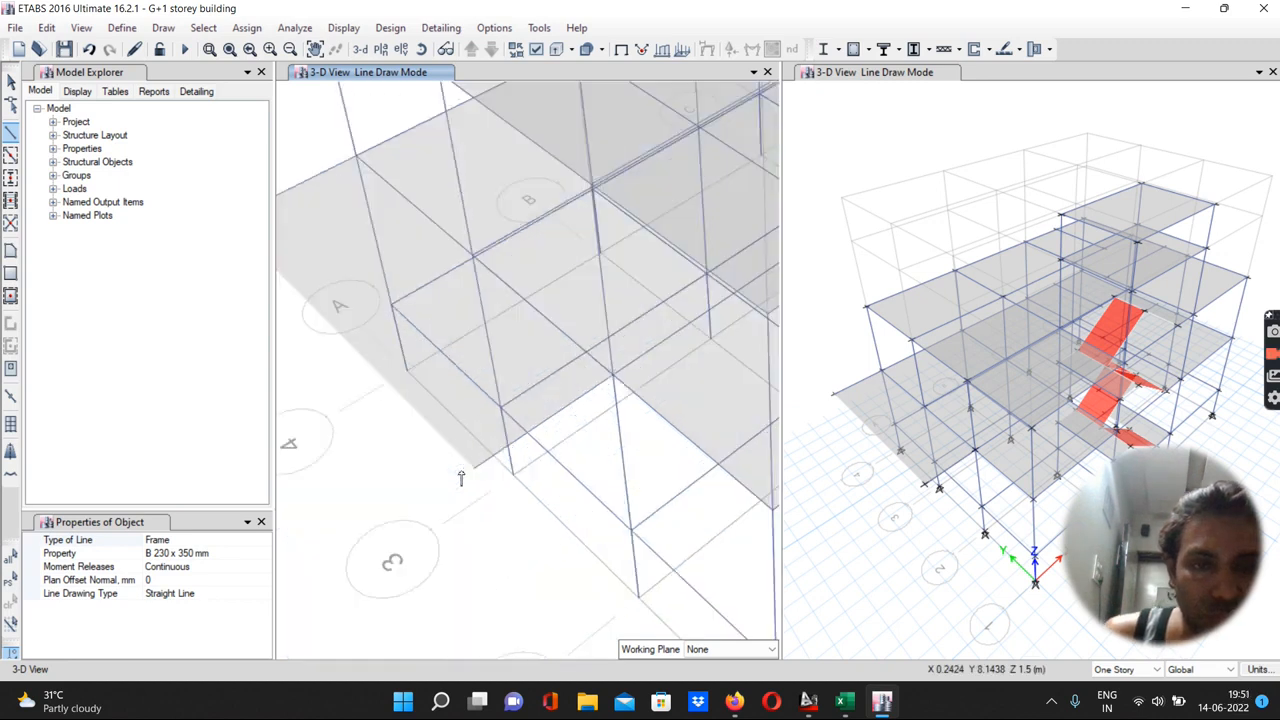
key(Escape)
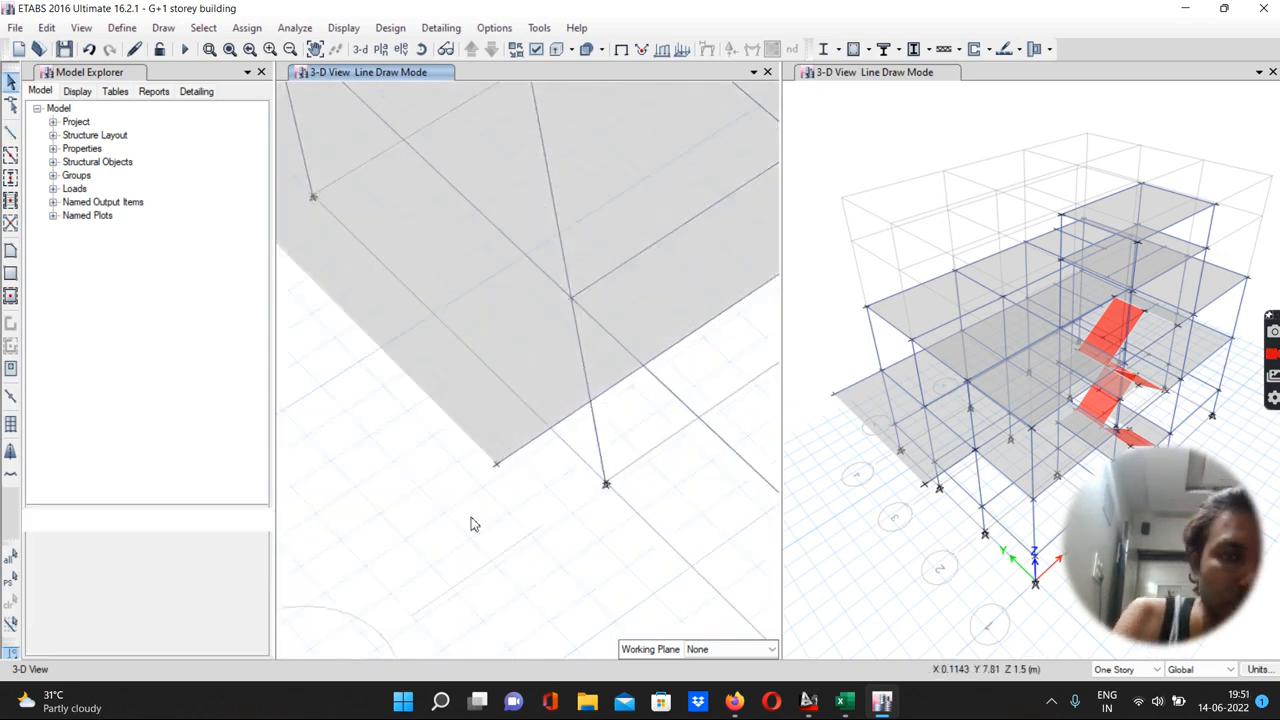
Select the two outer corner joints of the cantilever slab and assign them free restraints with no fixity
scroll(421, 488, down, 5)
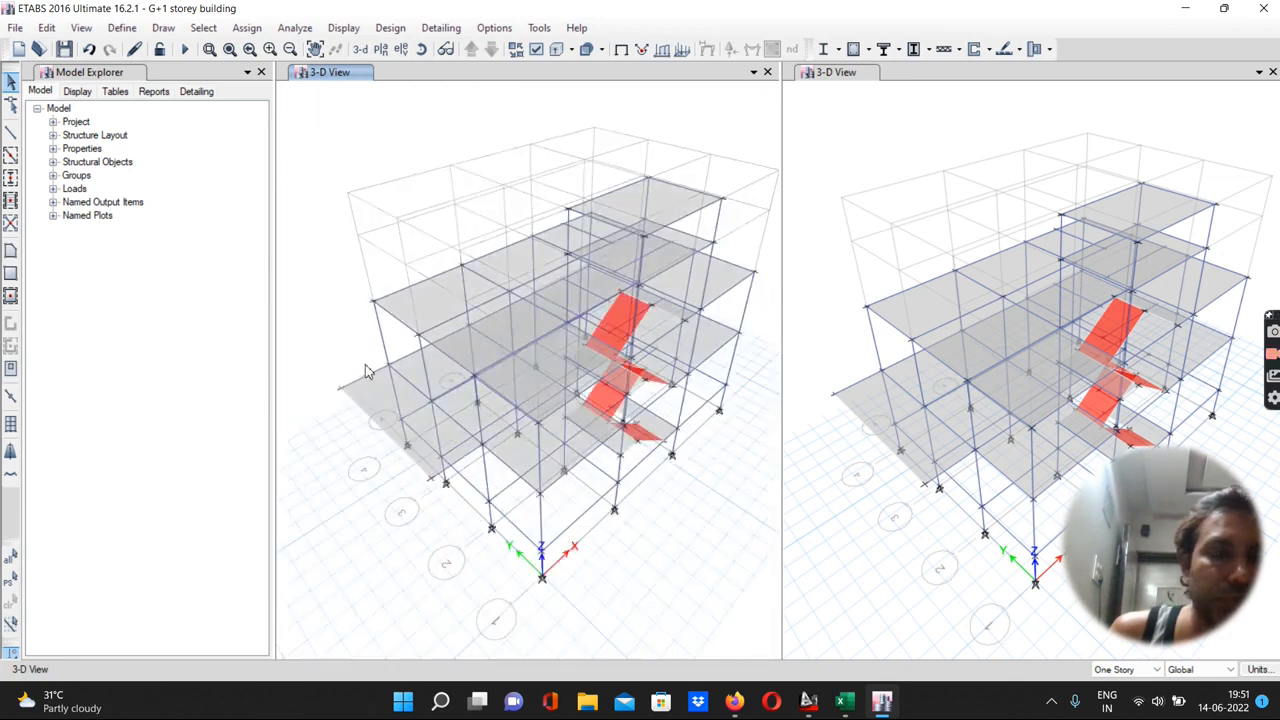
scroll(365, 370, up, 5)
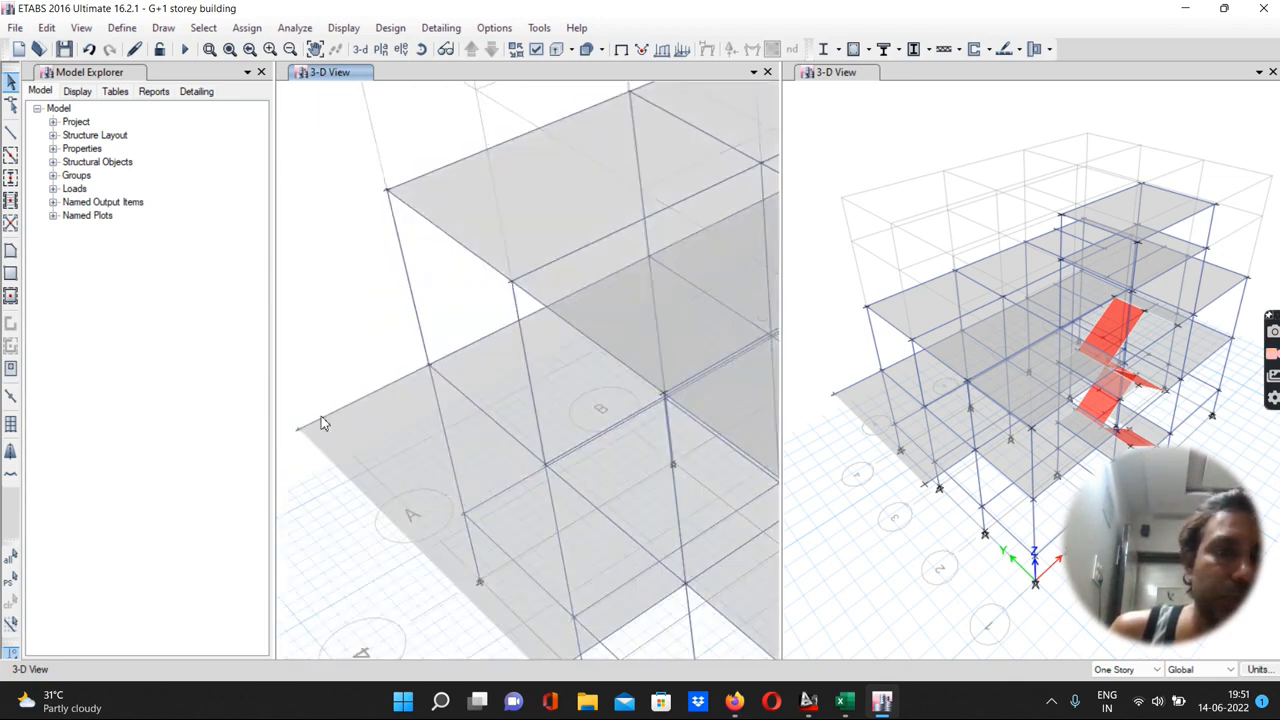
scroll(350, 376, down, 3)
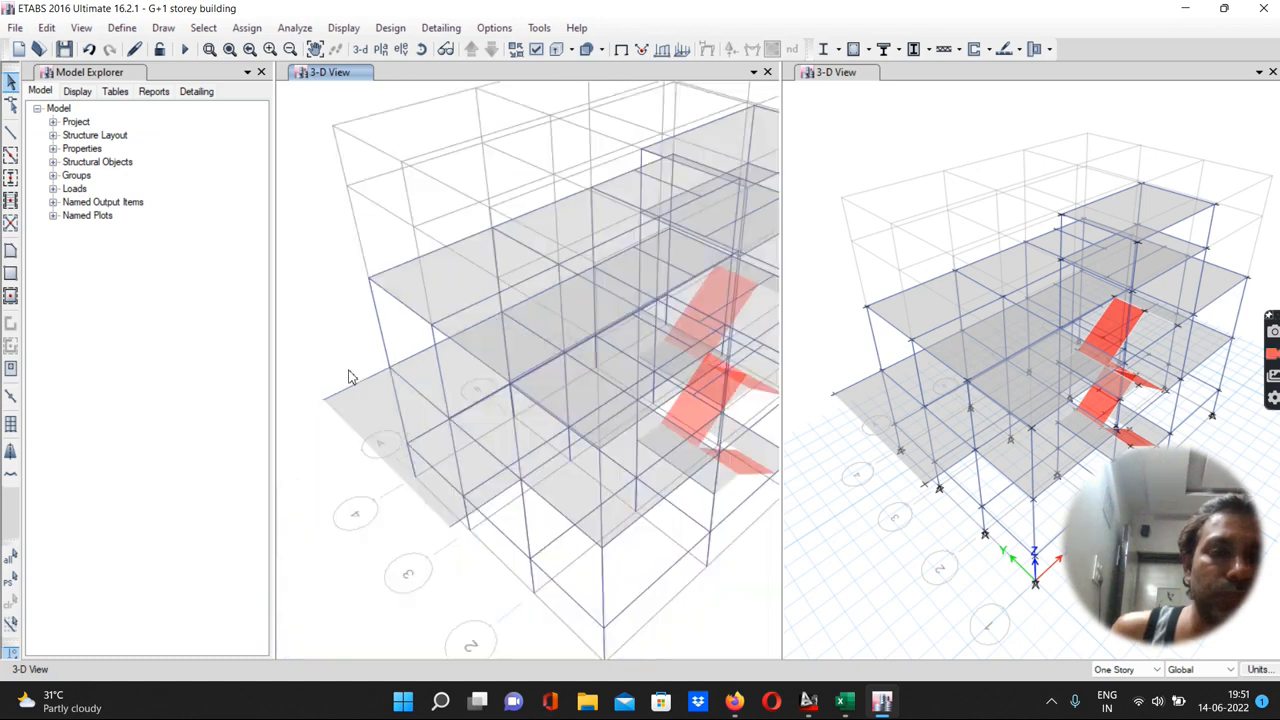
scroll(350, 376, down, 2)
scroll(424, 492, up, 4)
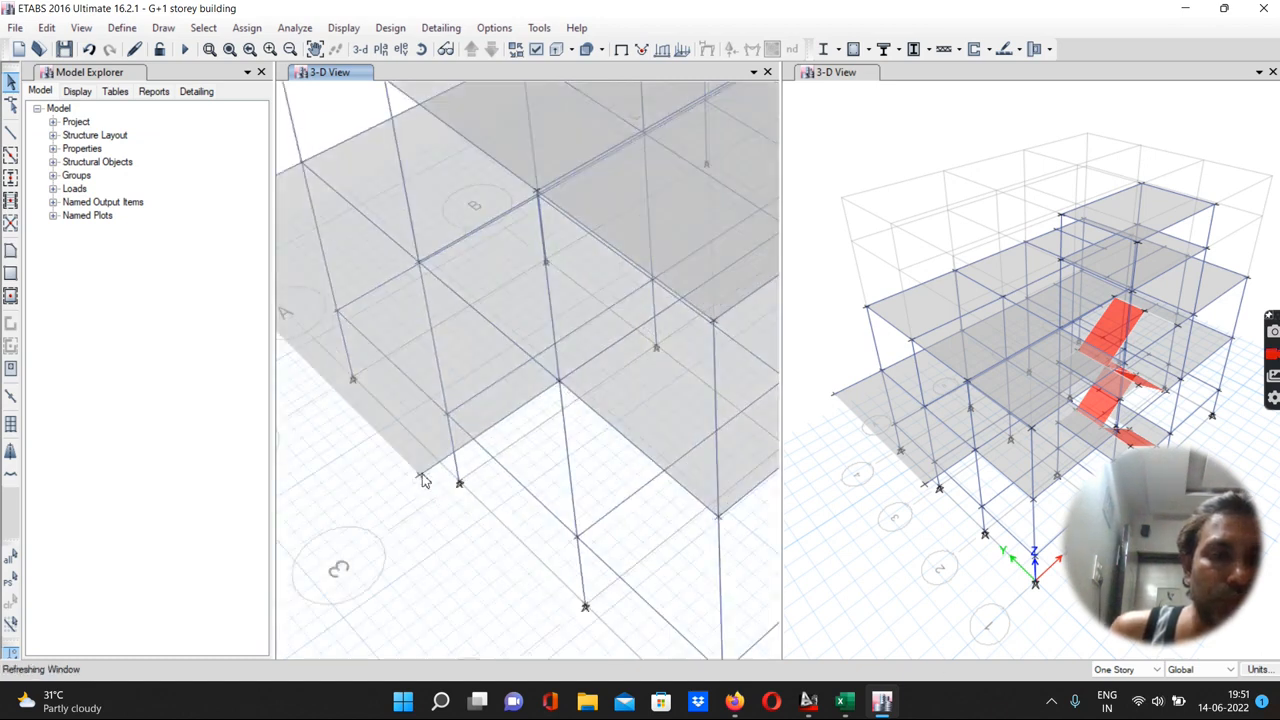
click(420, 477)
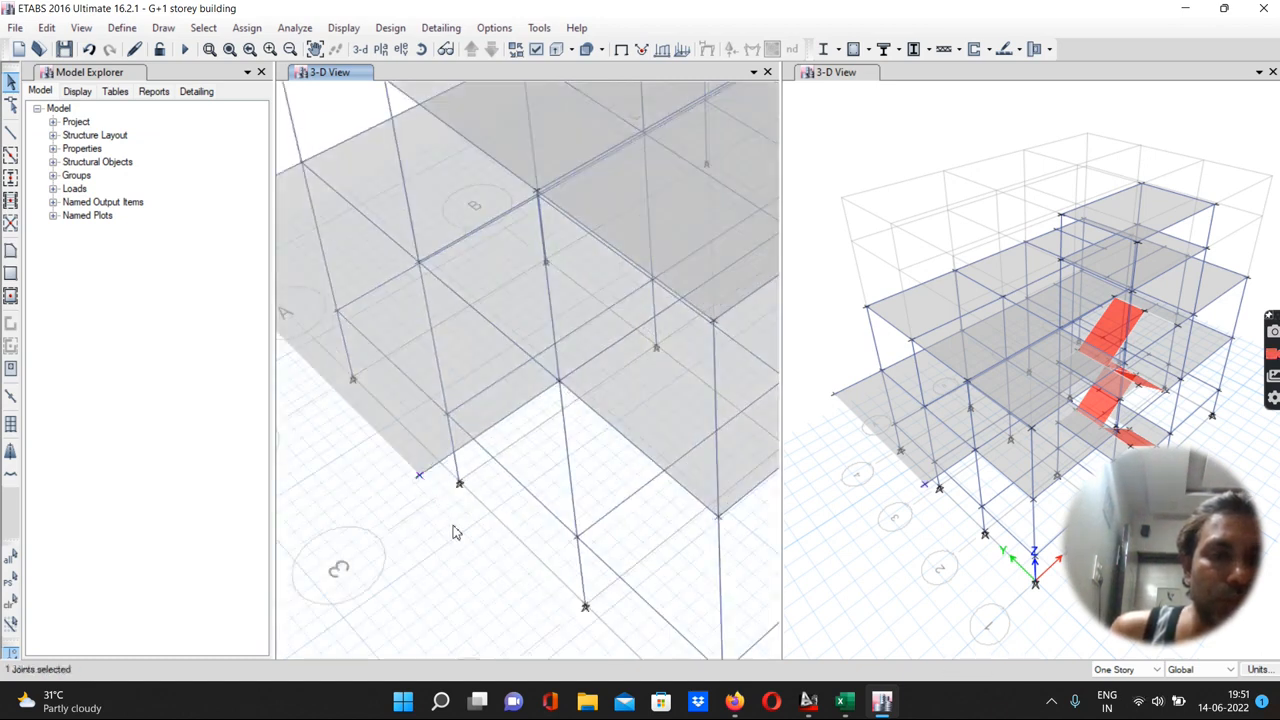
scroll(456, 531, down, 4)
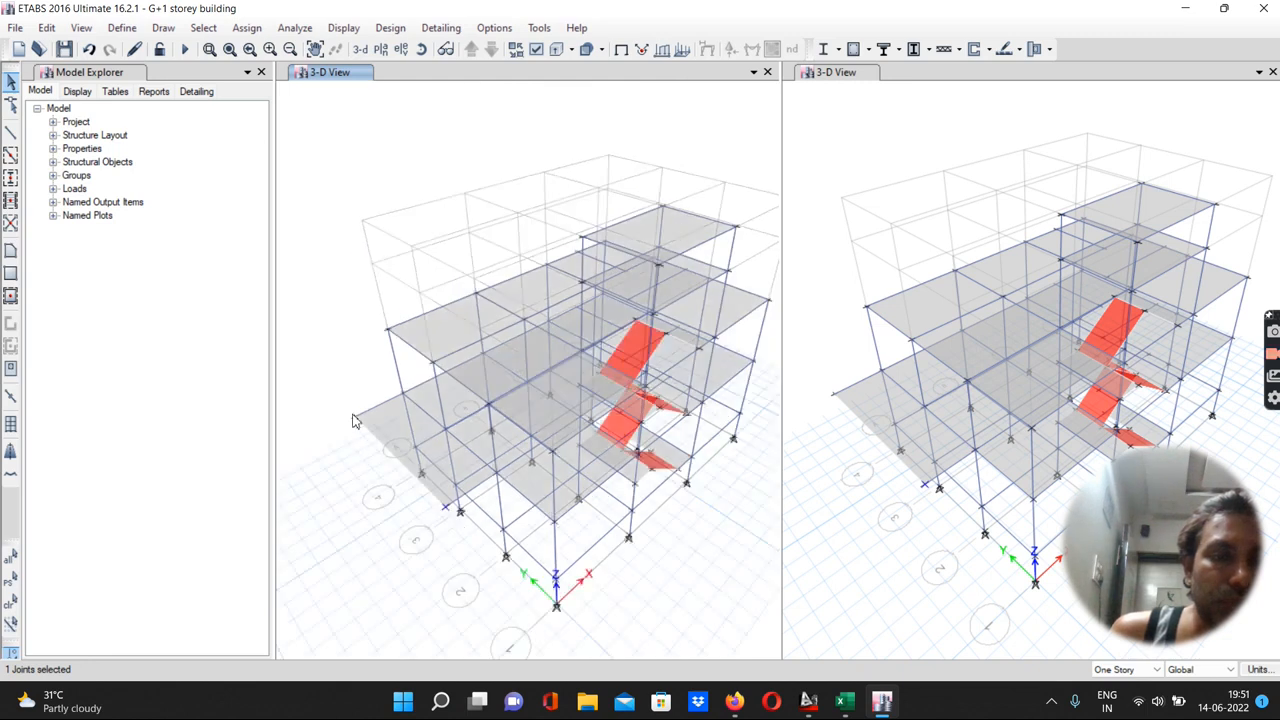
click(350, 417)
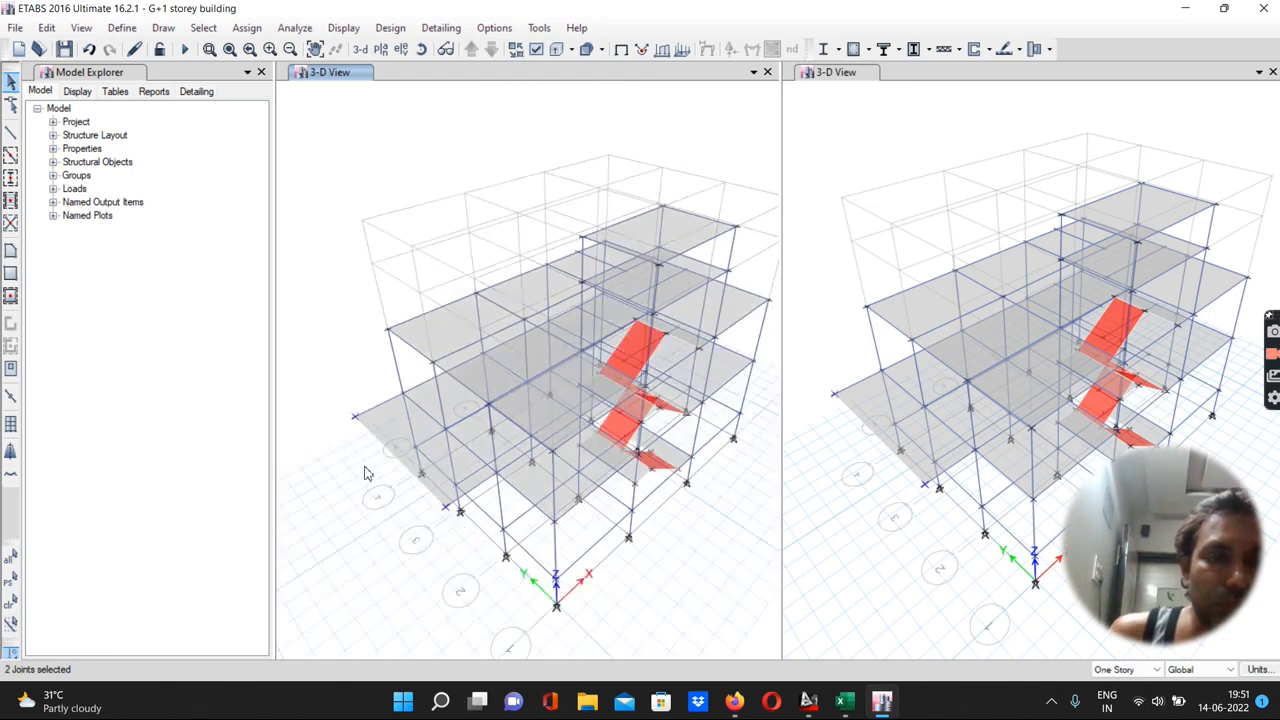
click(245, 29)
mouse_move(275, 50)
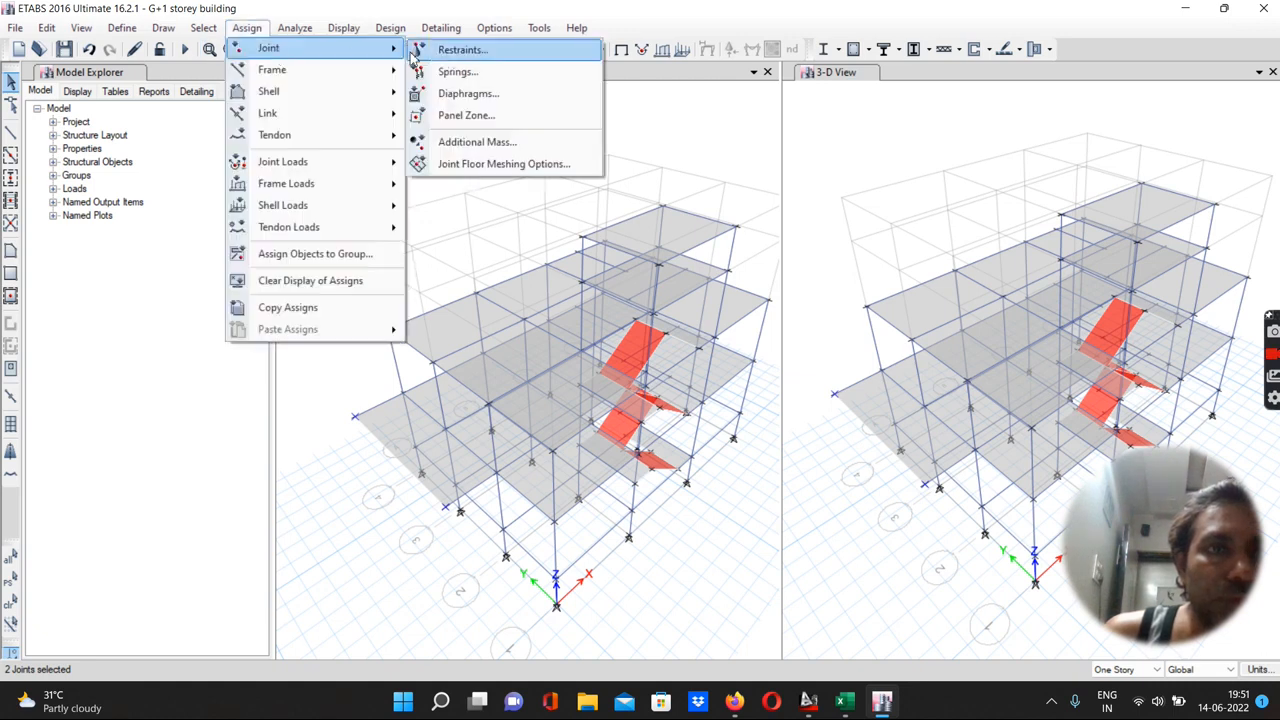
click(455, 56)
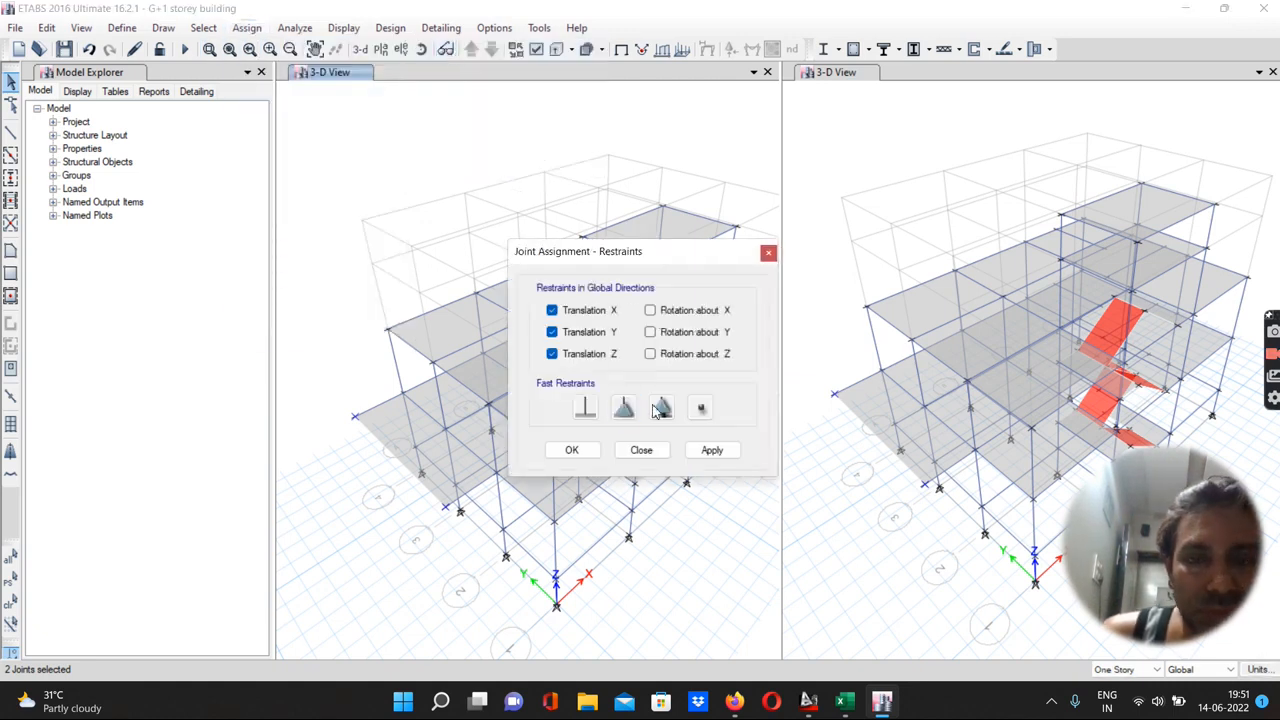
click(698, 408)
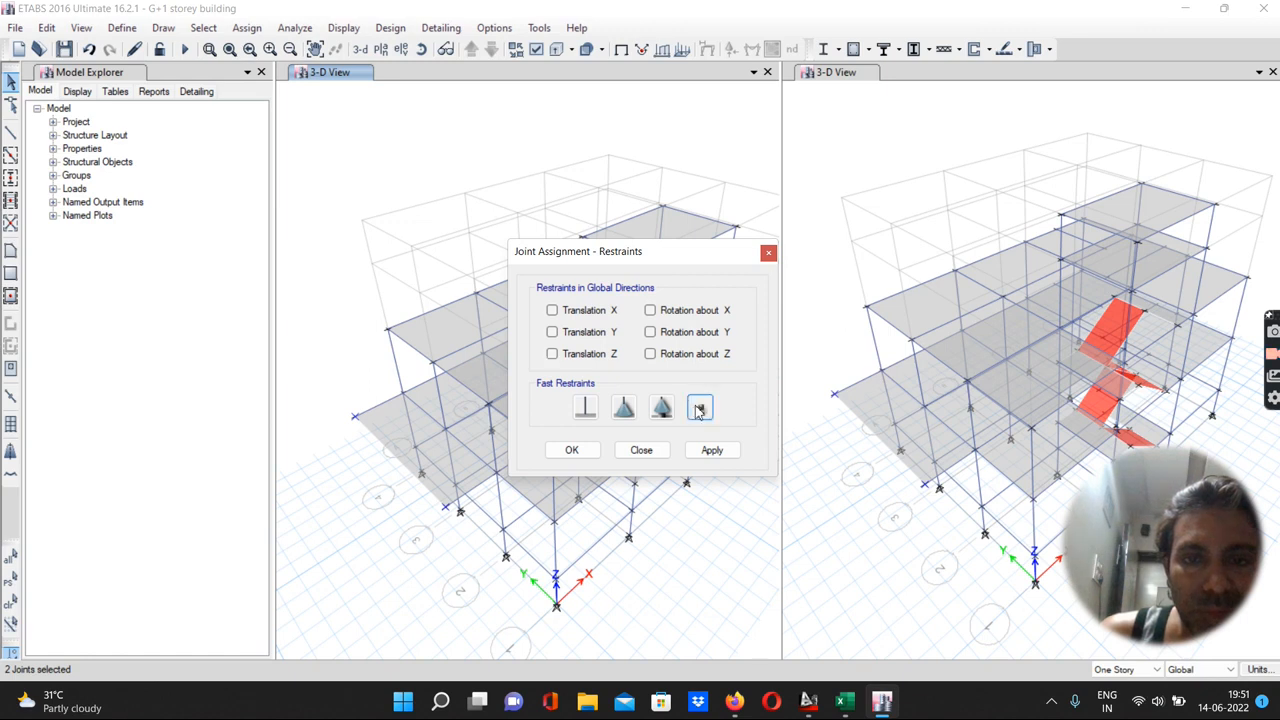
click(710, 450)
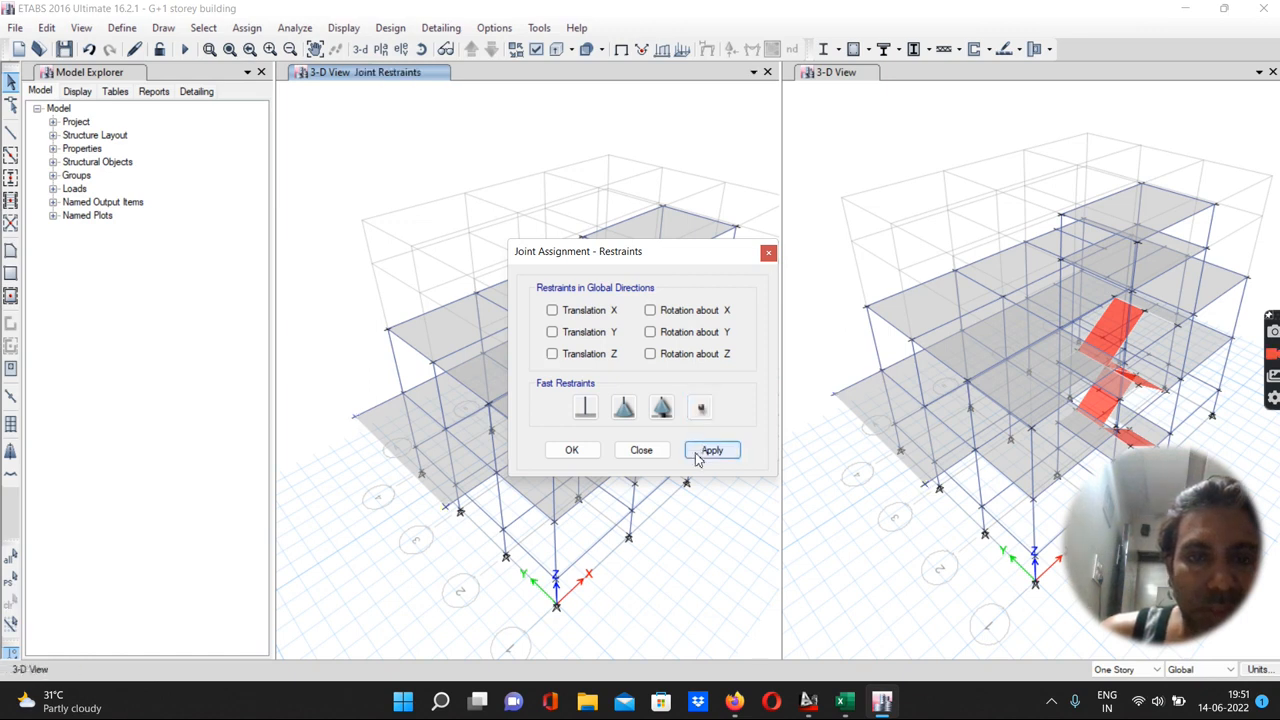
click(578, 452)
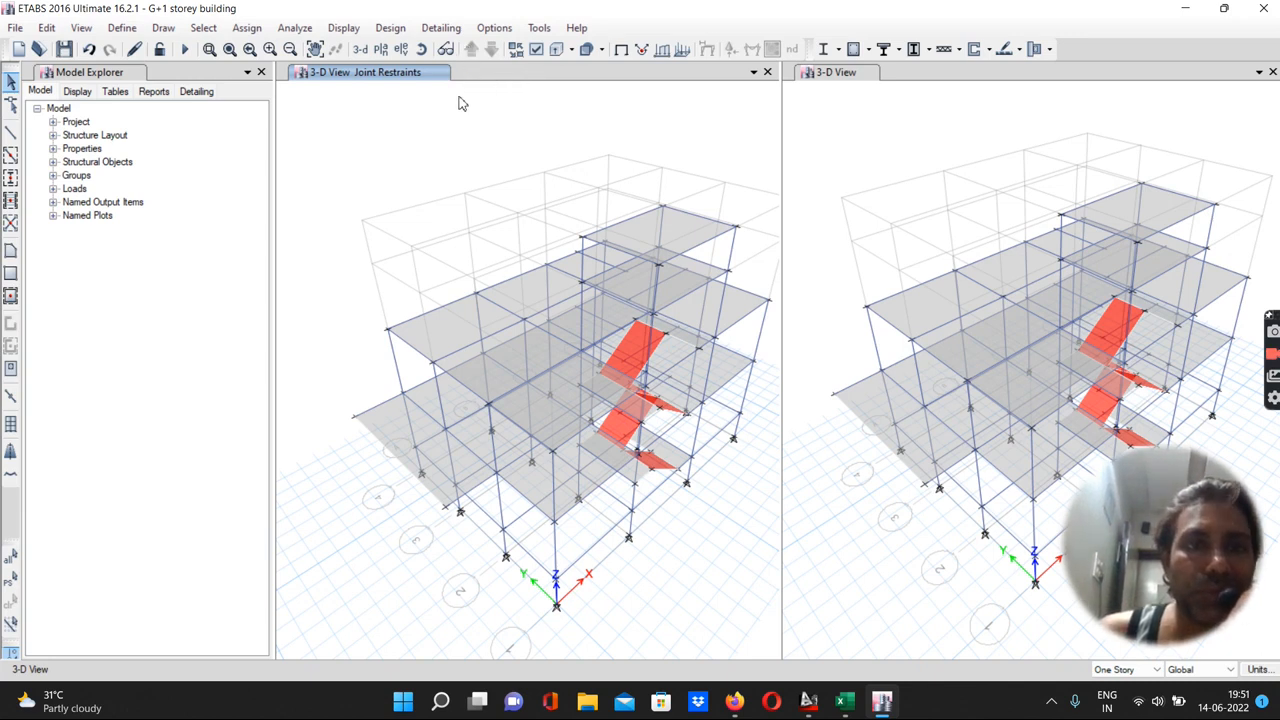
Save the model
click(64, 49)
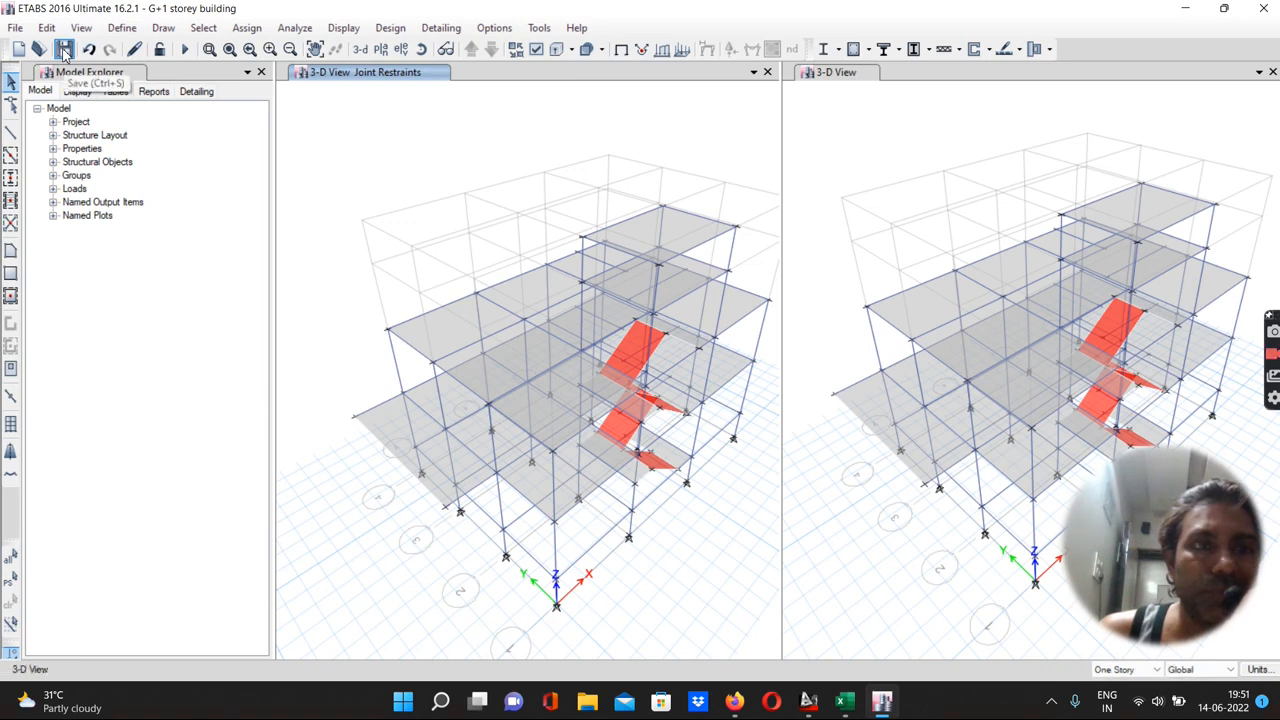
scroll(371, 375, down, 5)
scroll(368, 377, up, 5)
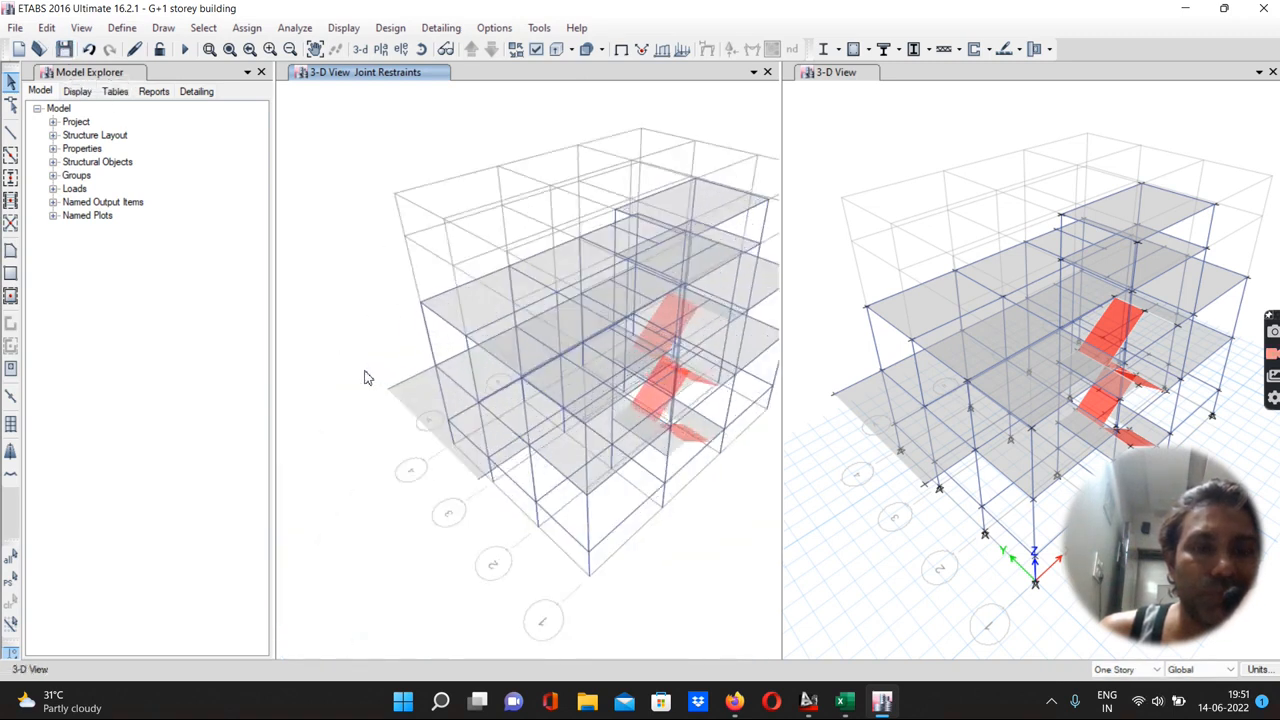
scroll(367, 377, up, 4)
scroll(358, 347, down, 4)
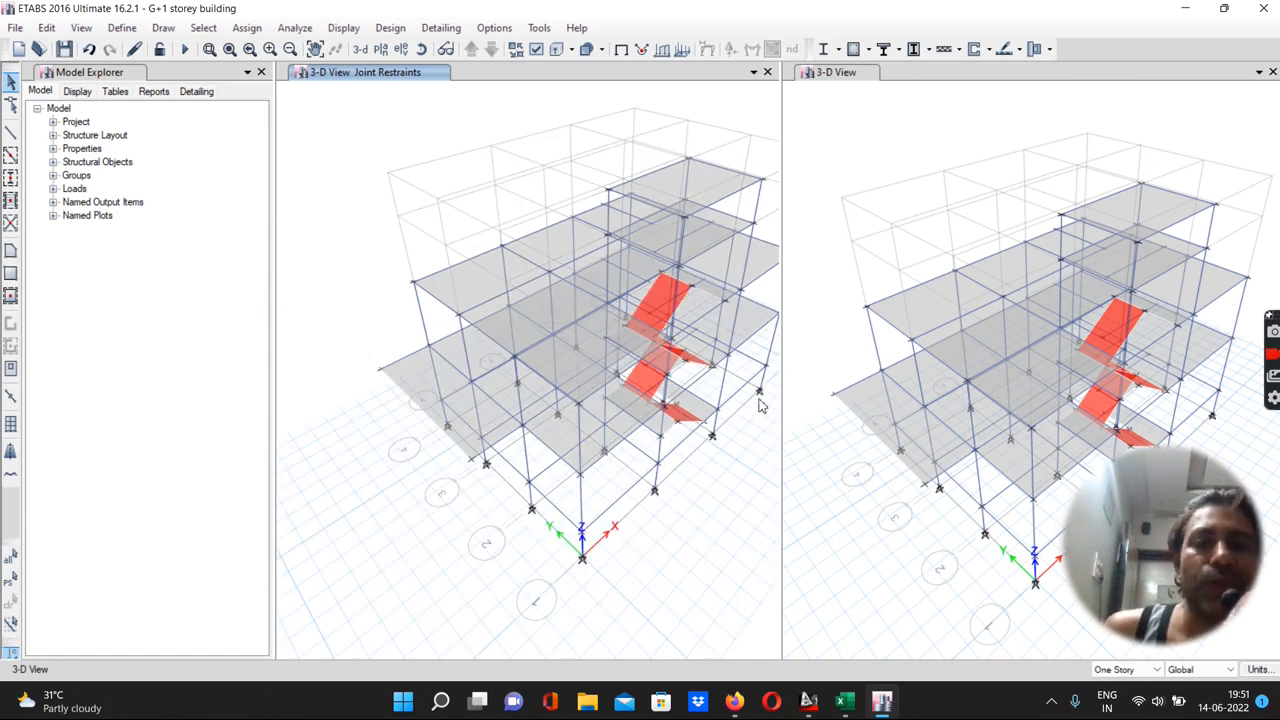
click(857, 160)
click(570, 142)
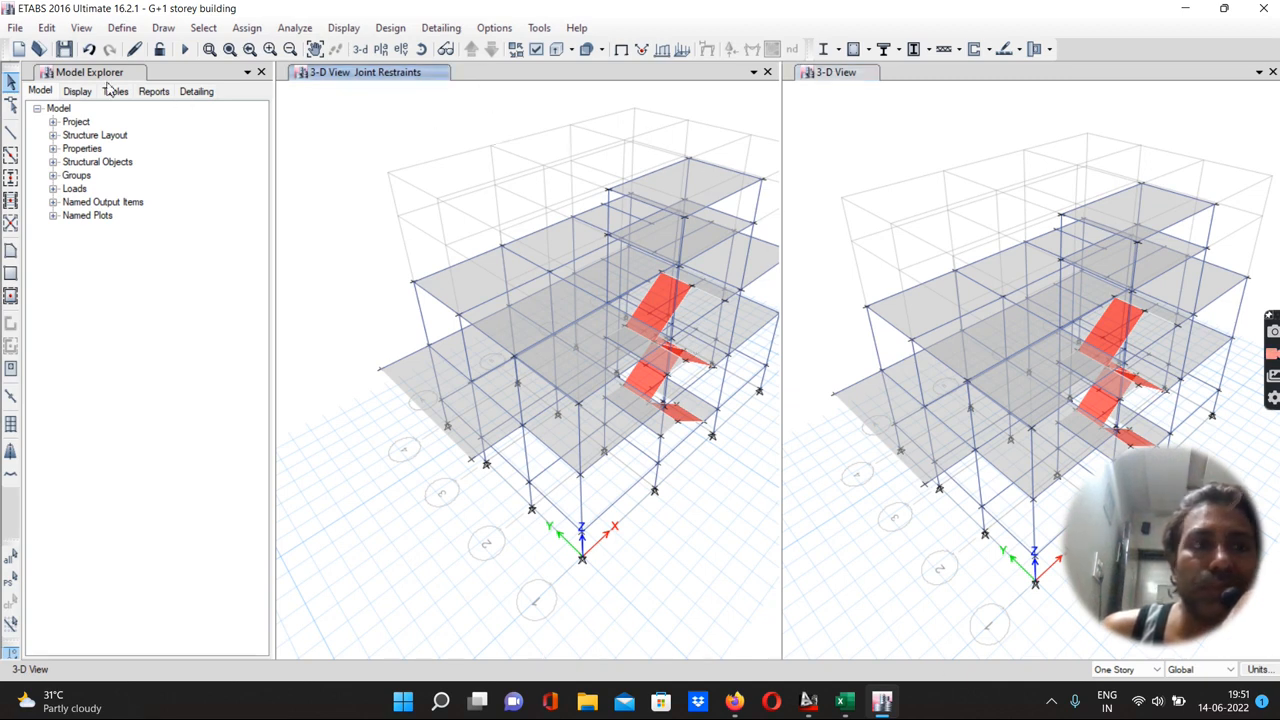
click(10, 84)
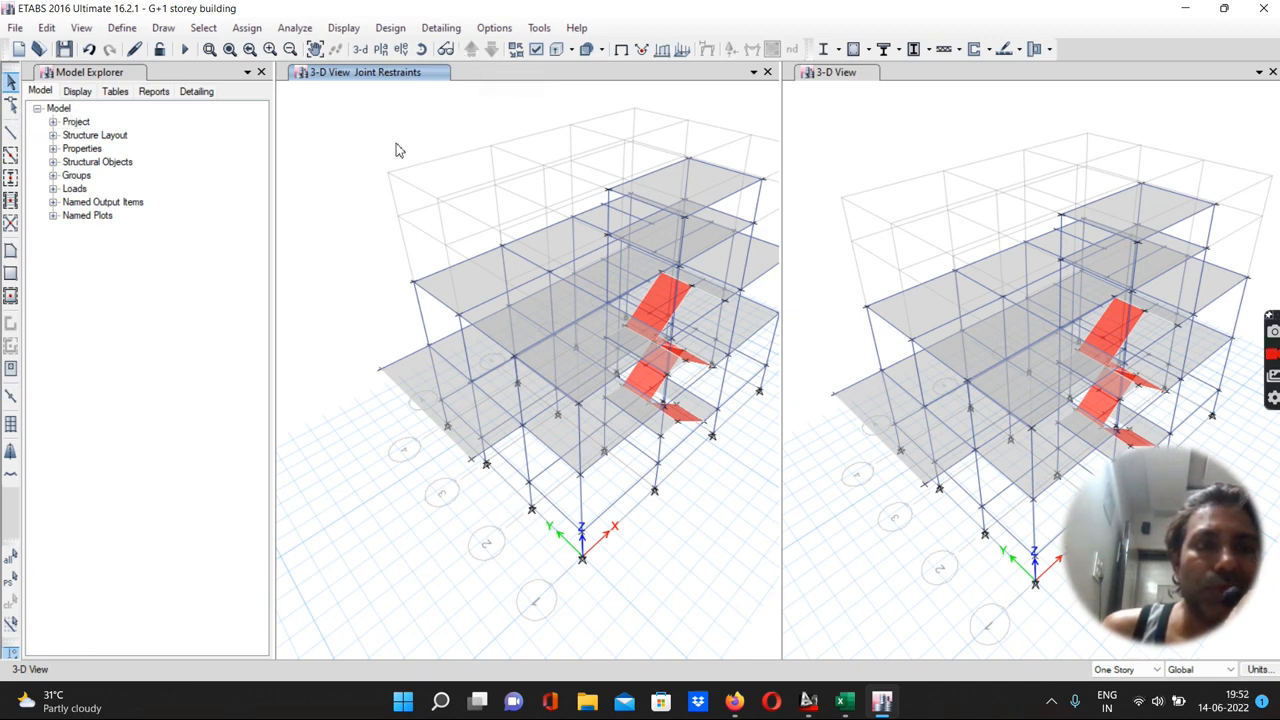
click(1120, 669)
click(1112, 680)
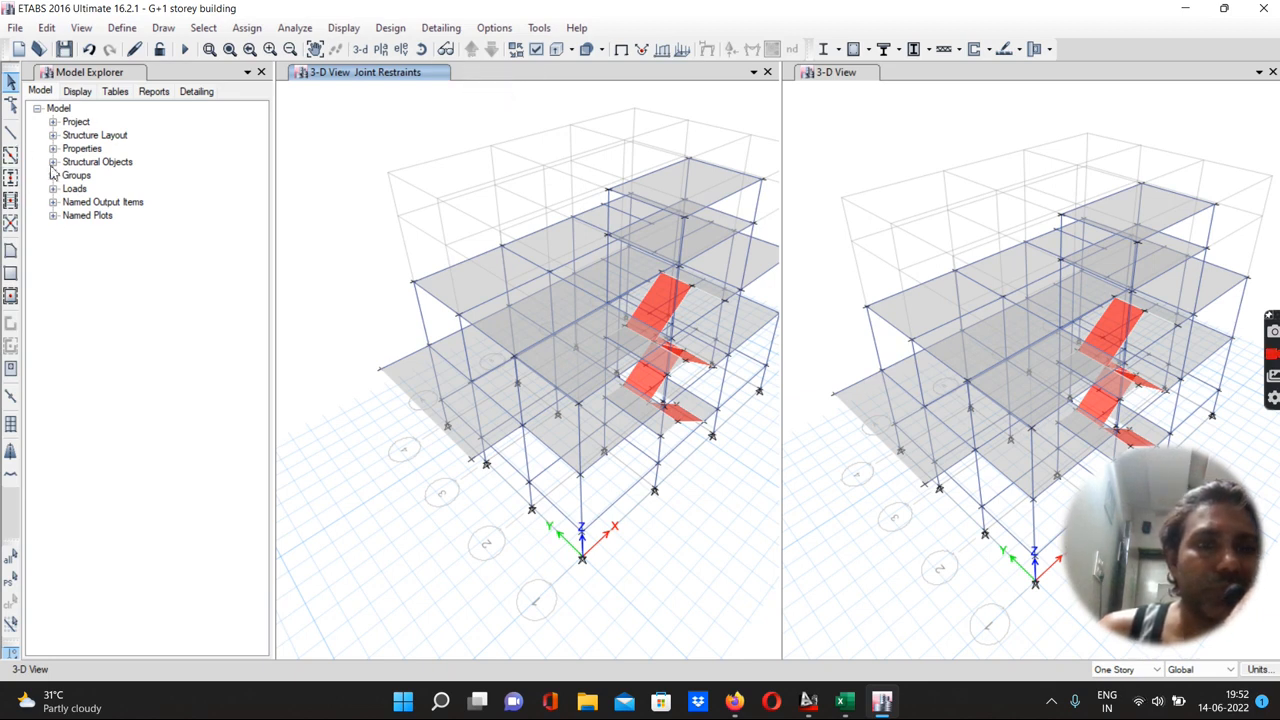
click(10, 131)
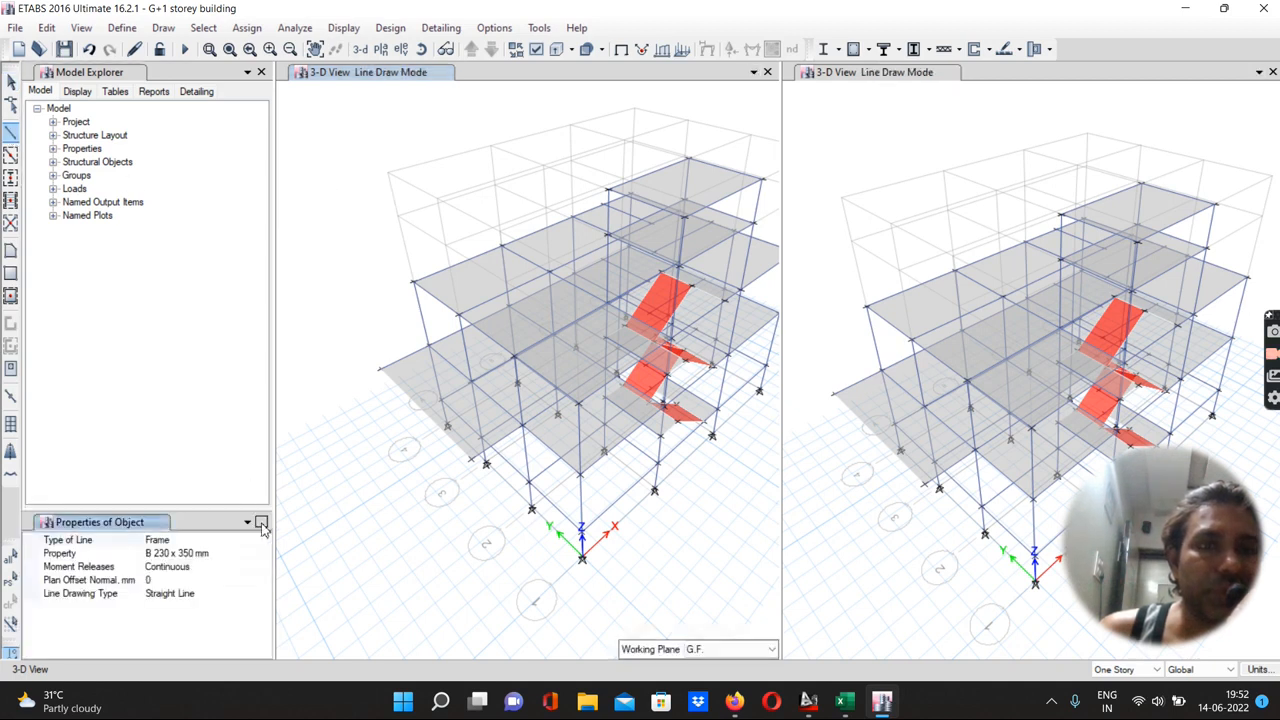
click(261, 522)
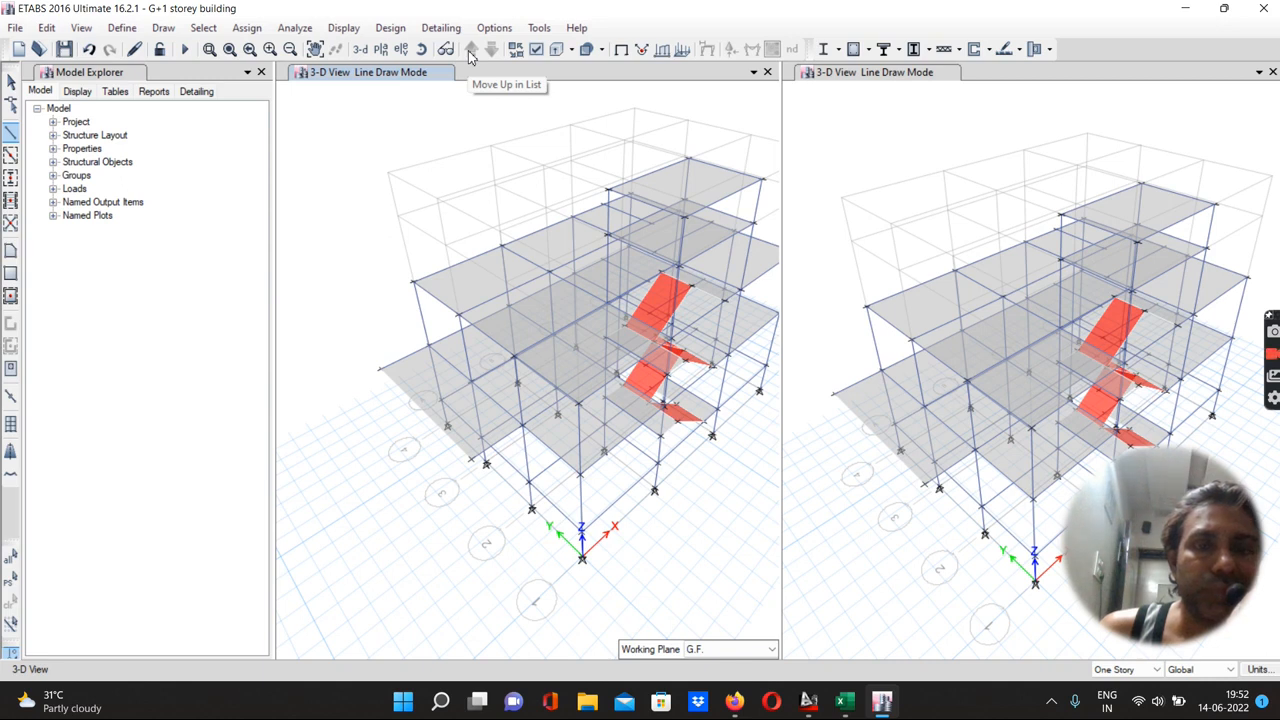
Switch to the Footing plan and assign fixed restraints to all joints at the footing level
click(380, 49)
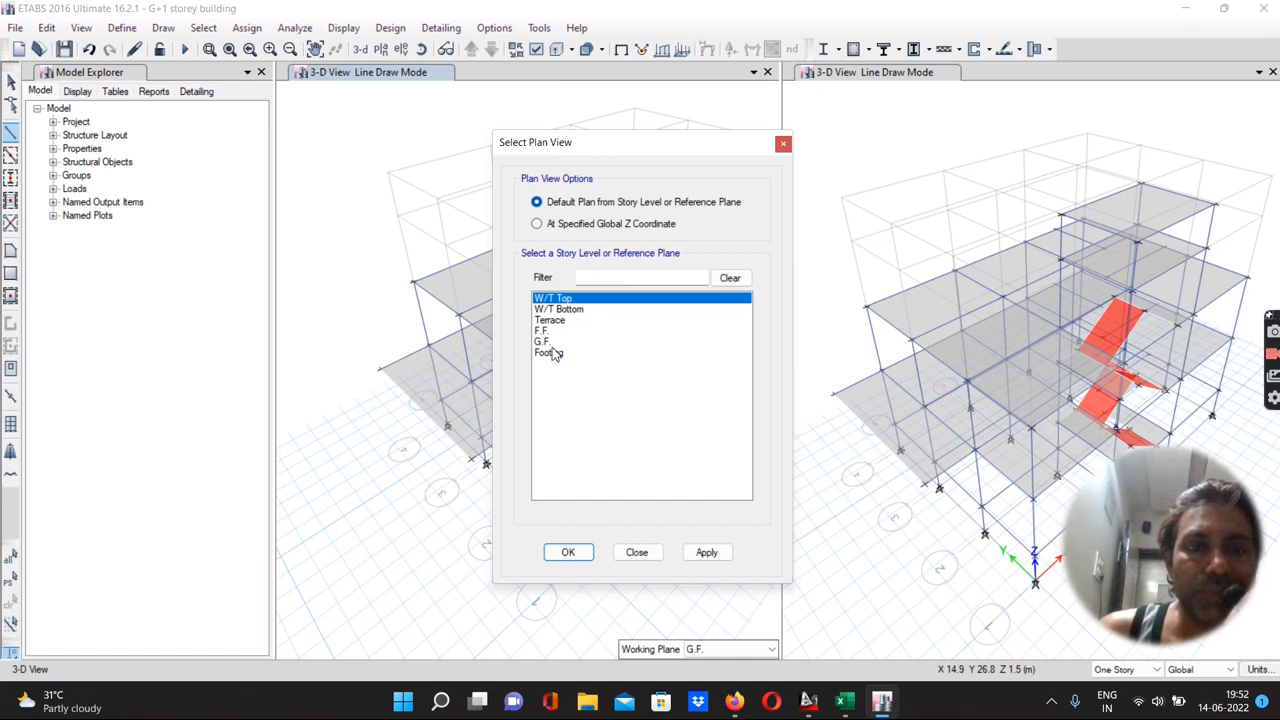
click(553, 353)
click(707, 552)
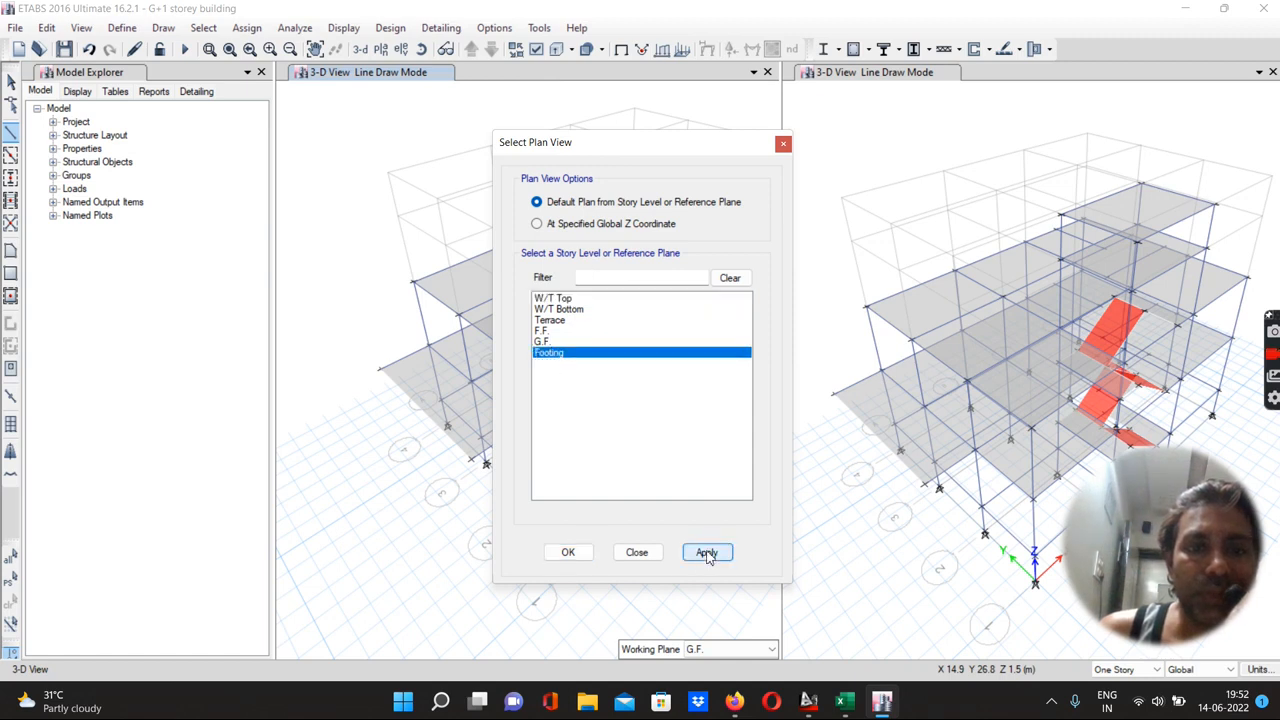
click(585, 554)
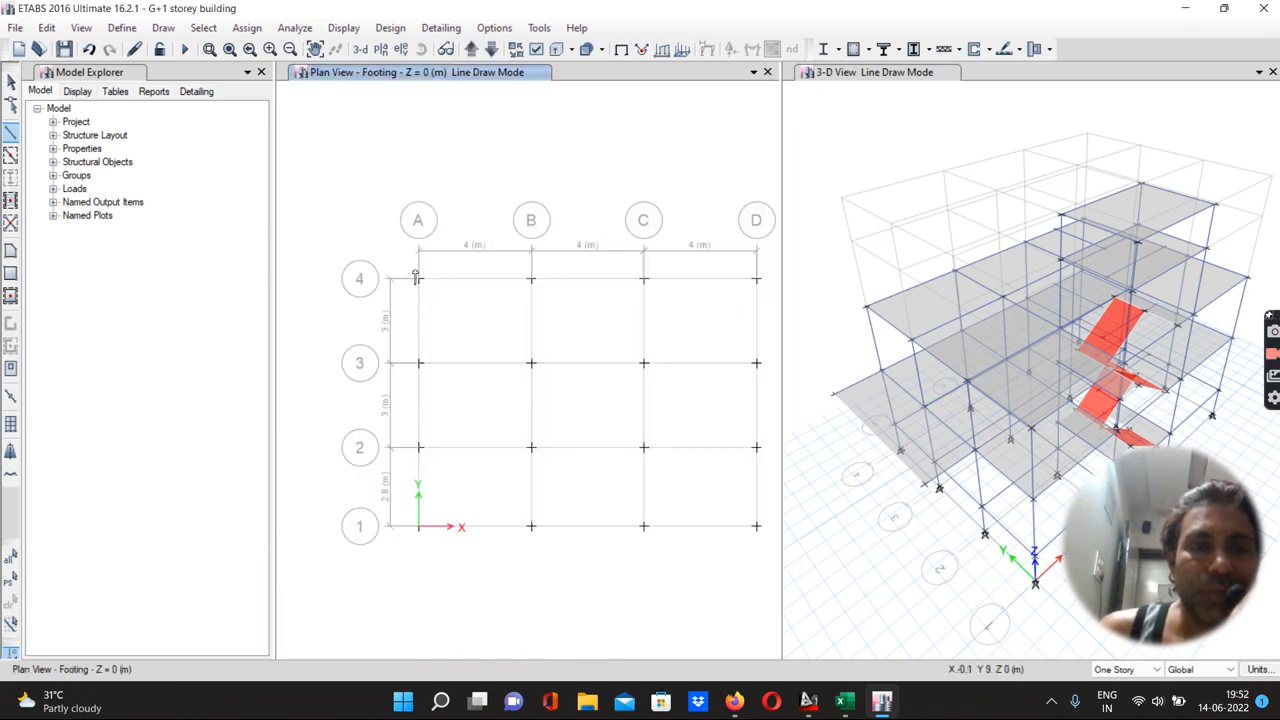
click(418, 278)
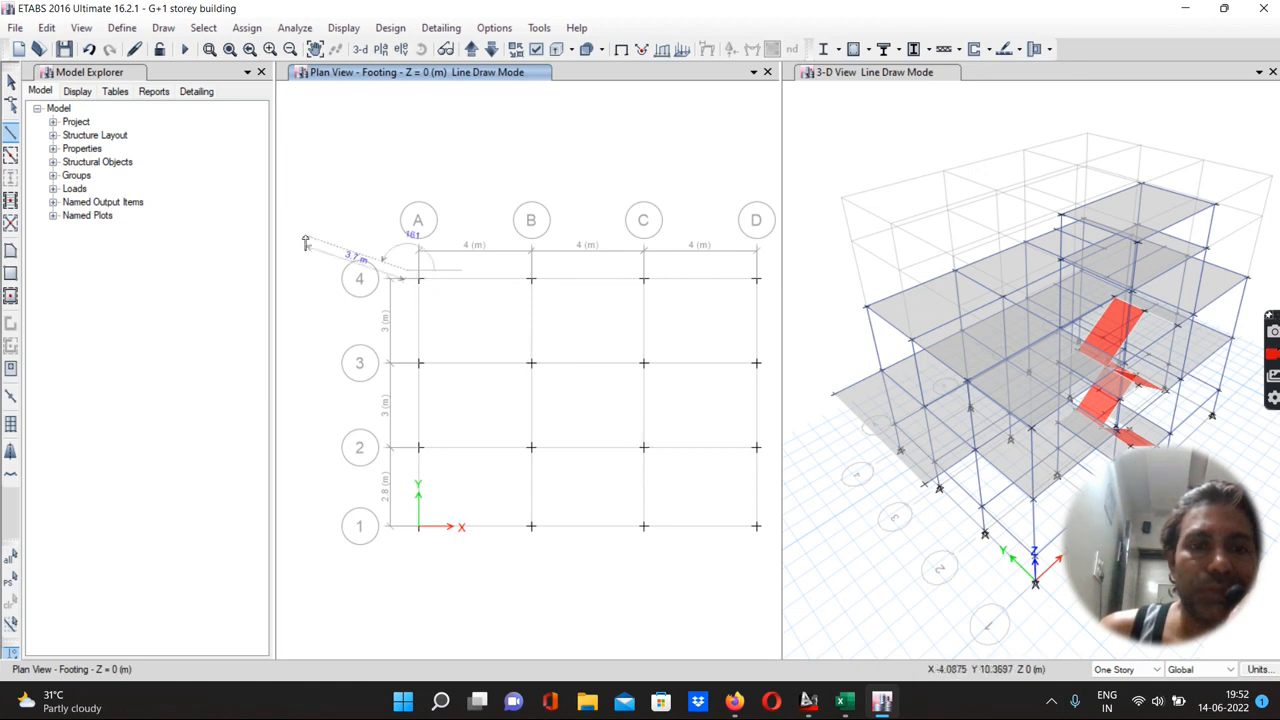
key(Escape)
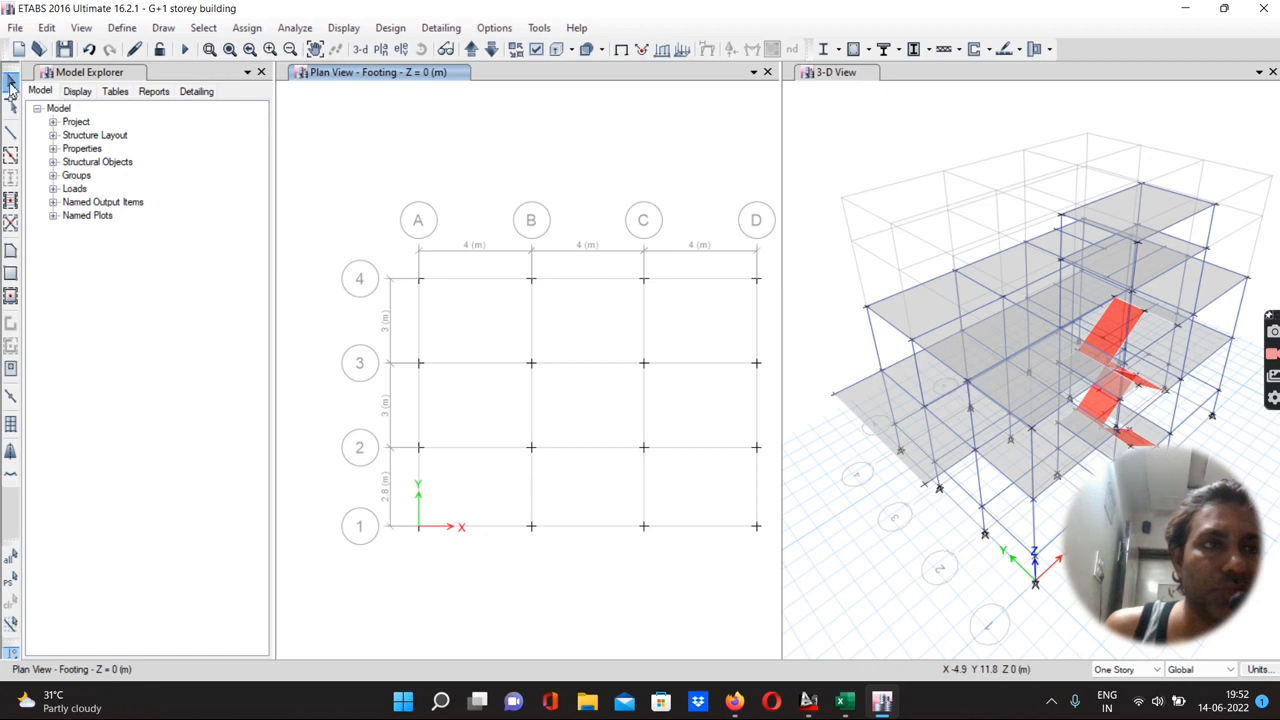
drag(405, 273, 770, 546)
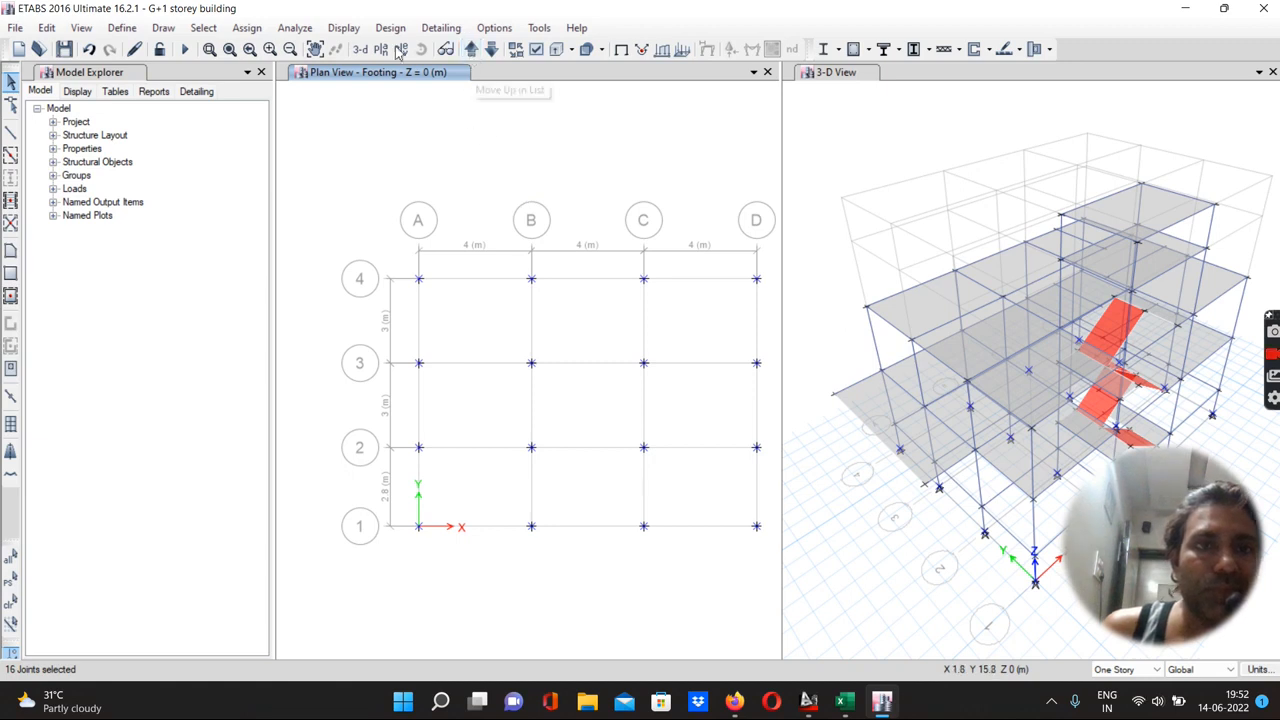
click(247, 27)
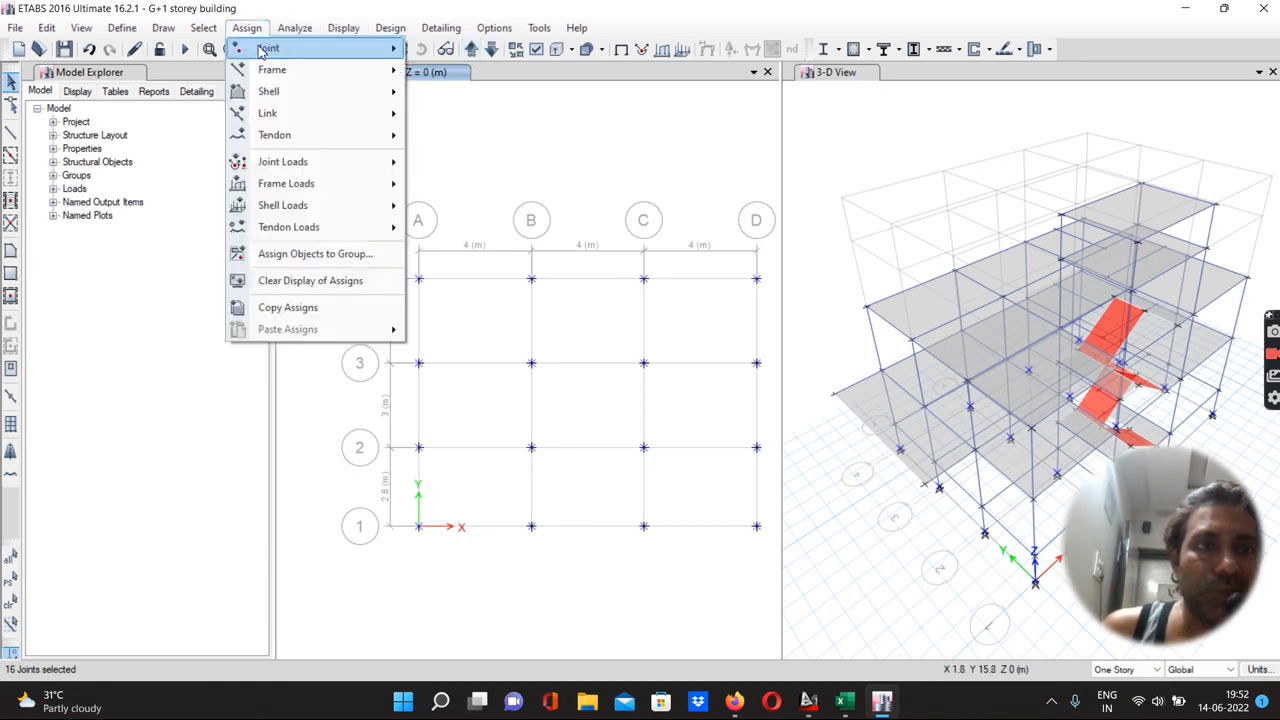
mouse_move(264, 49)
click(458, 48)
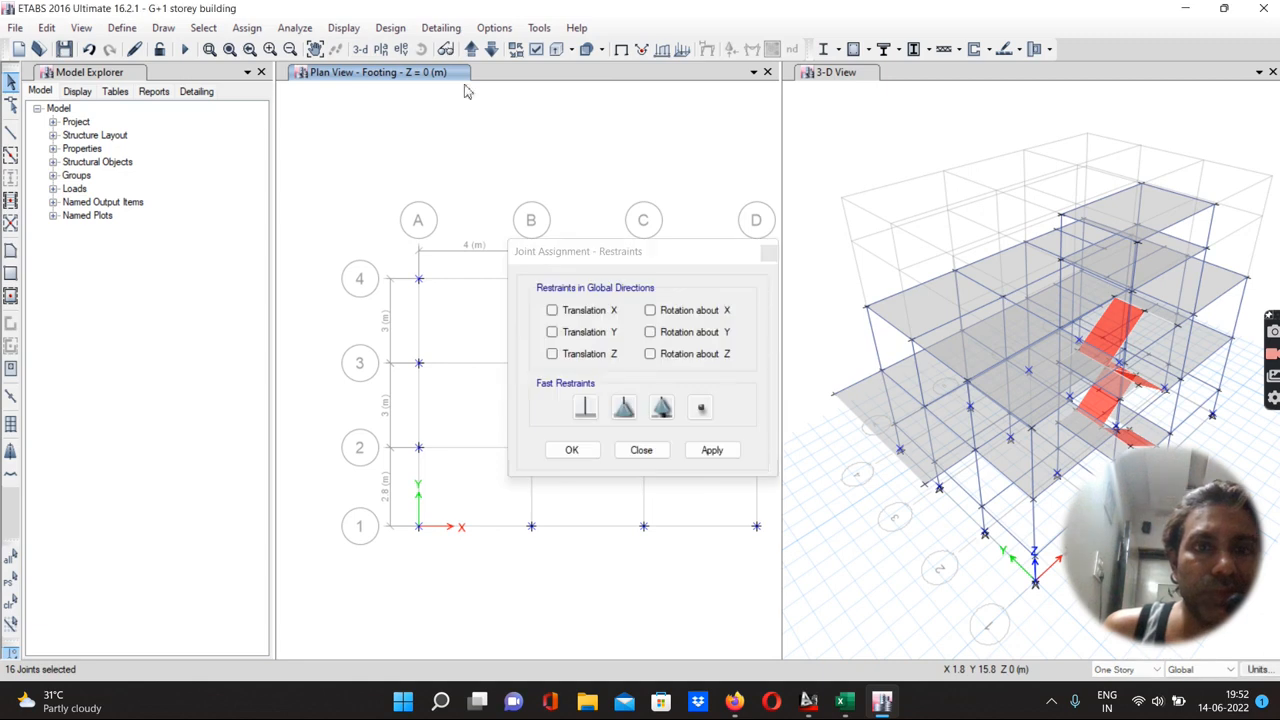
click(578, 415)
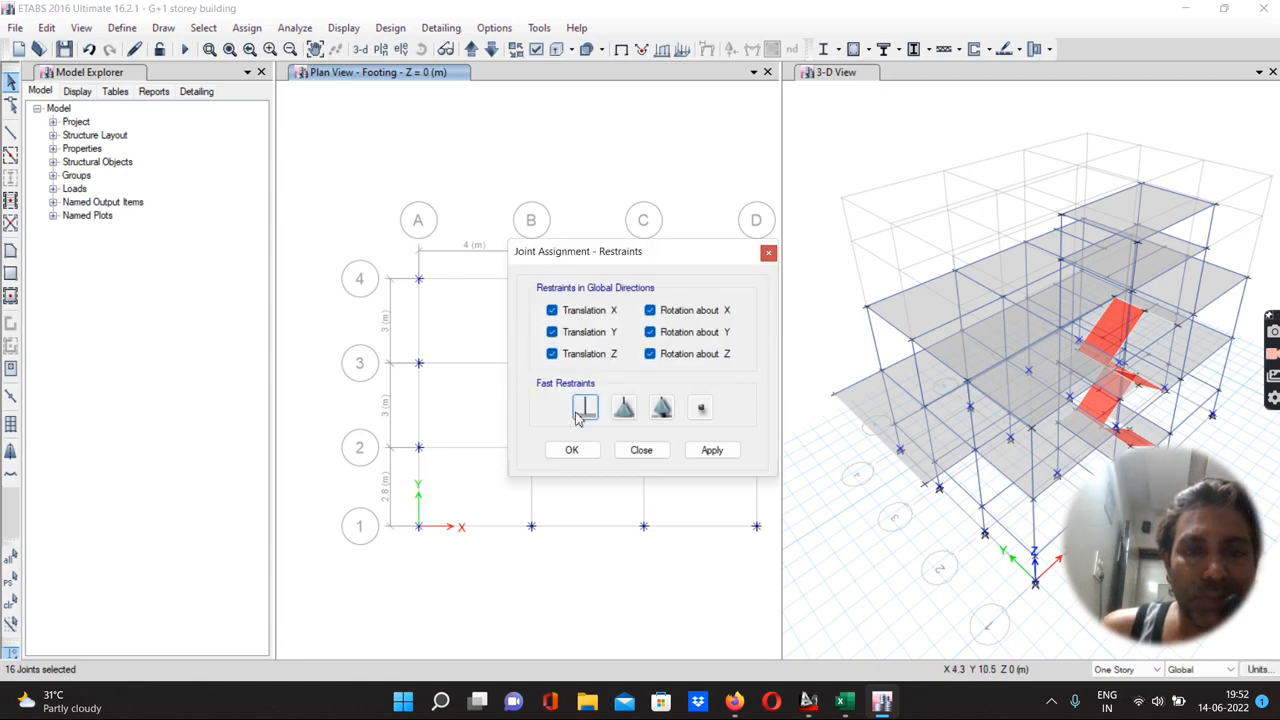
click(712, 450)
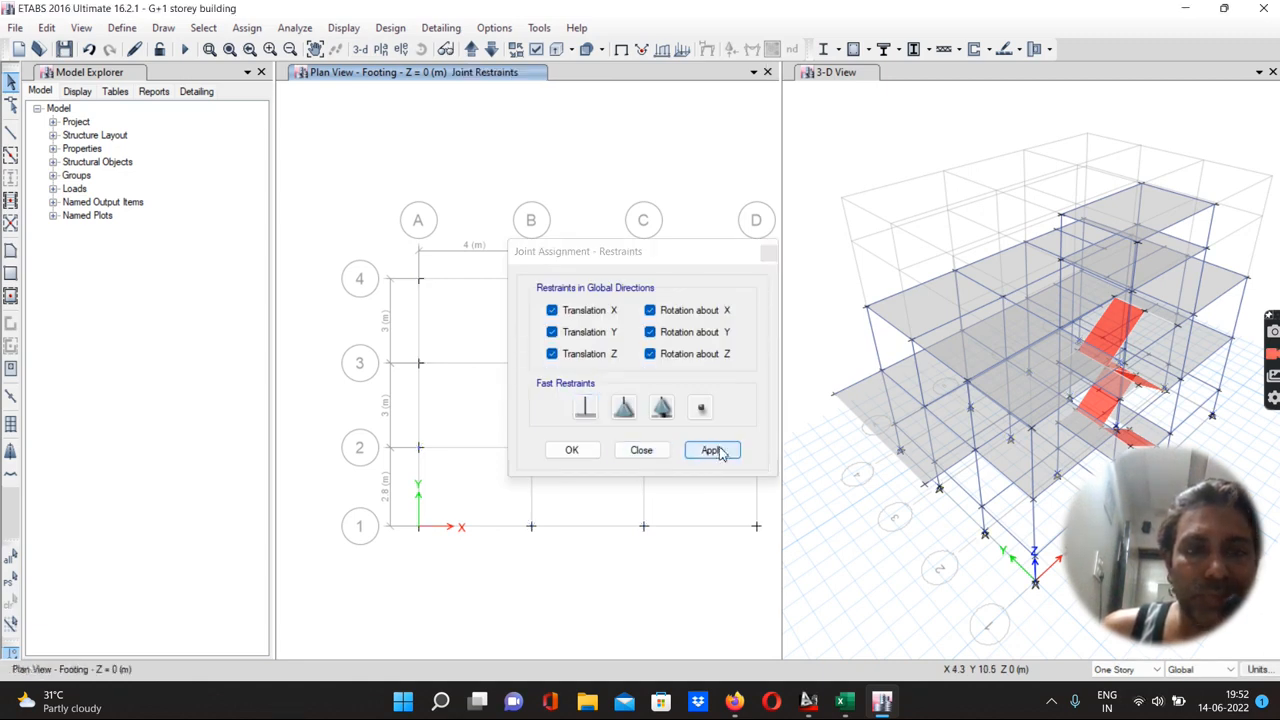
click(572, 451)
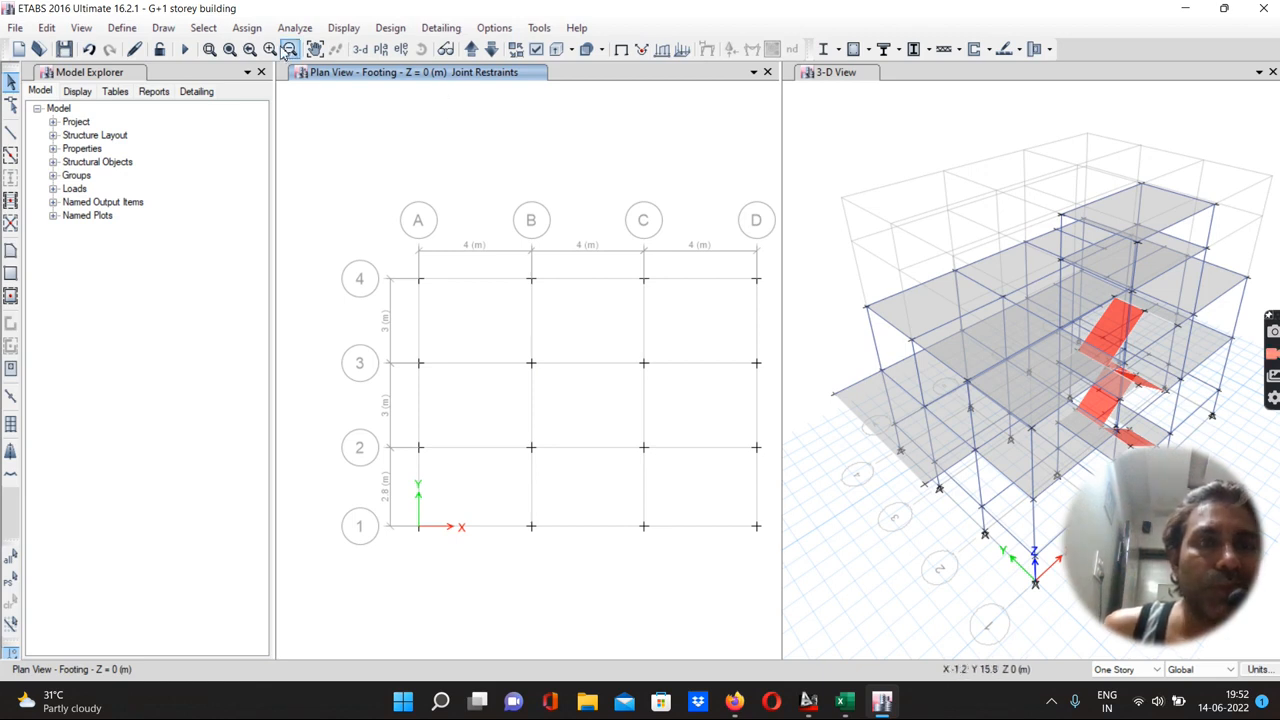
Step up through the plan views story by story to the W/T Top level to review the model
click(470, 50)
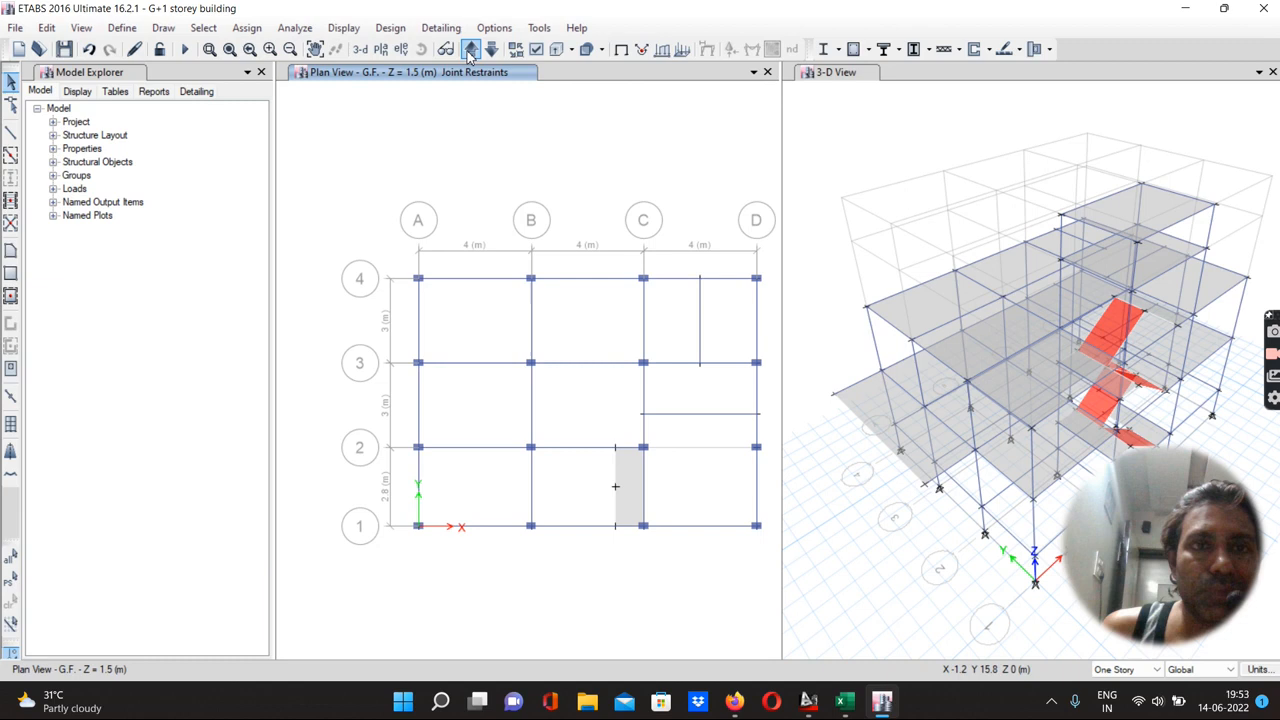
click(470, 50)
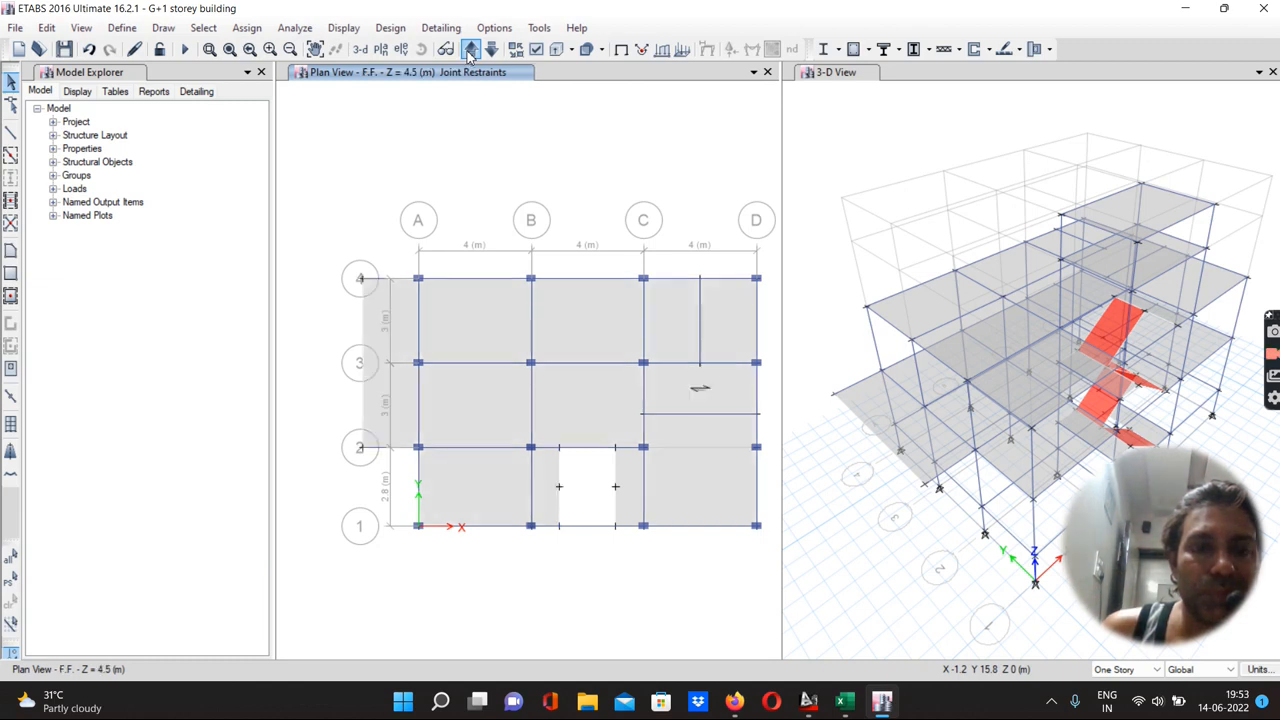
click(470, 50)
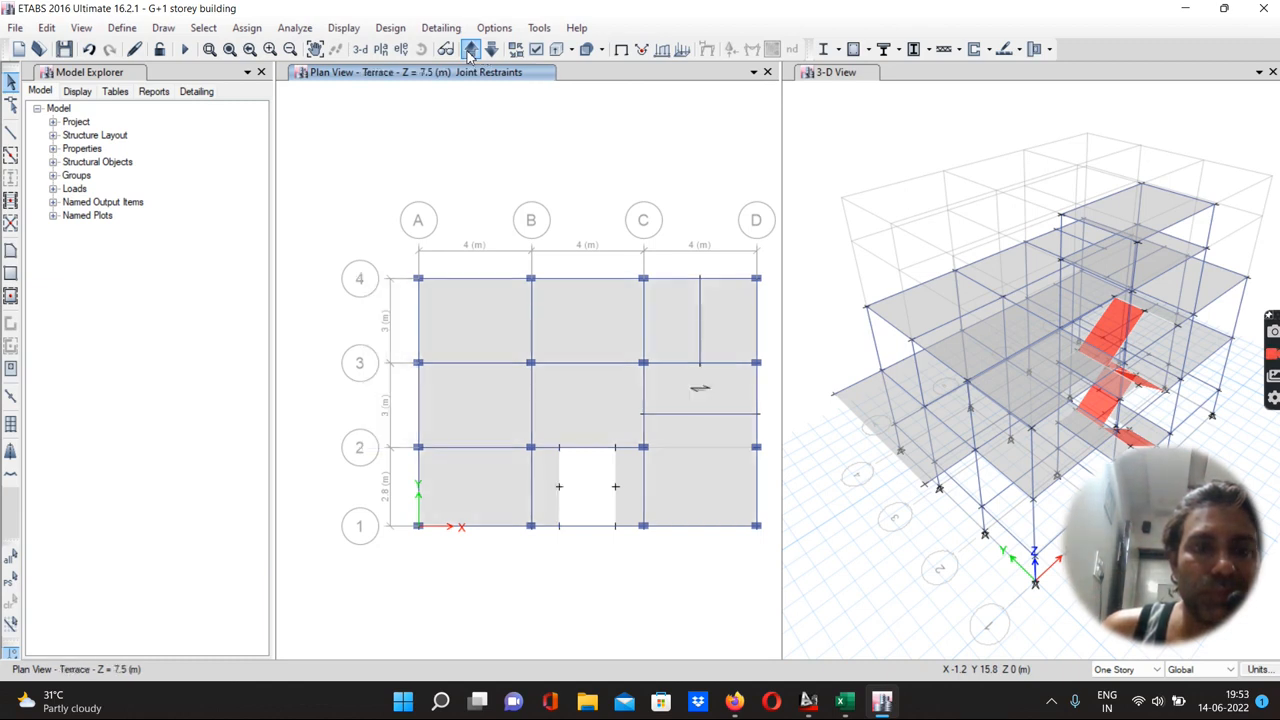
click(470, 50)
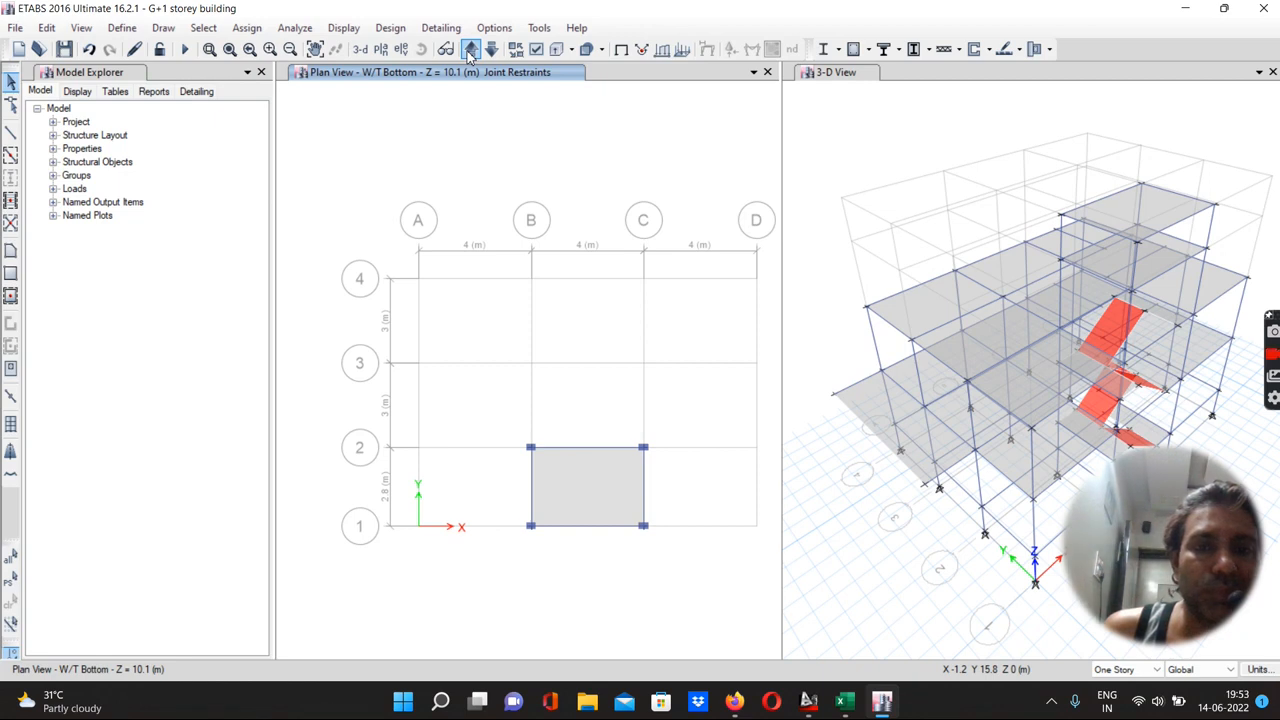
click(470, 50)
click(470, 50)
click(470, 50)
click(470, 50)
click(470, 50)
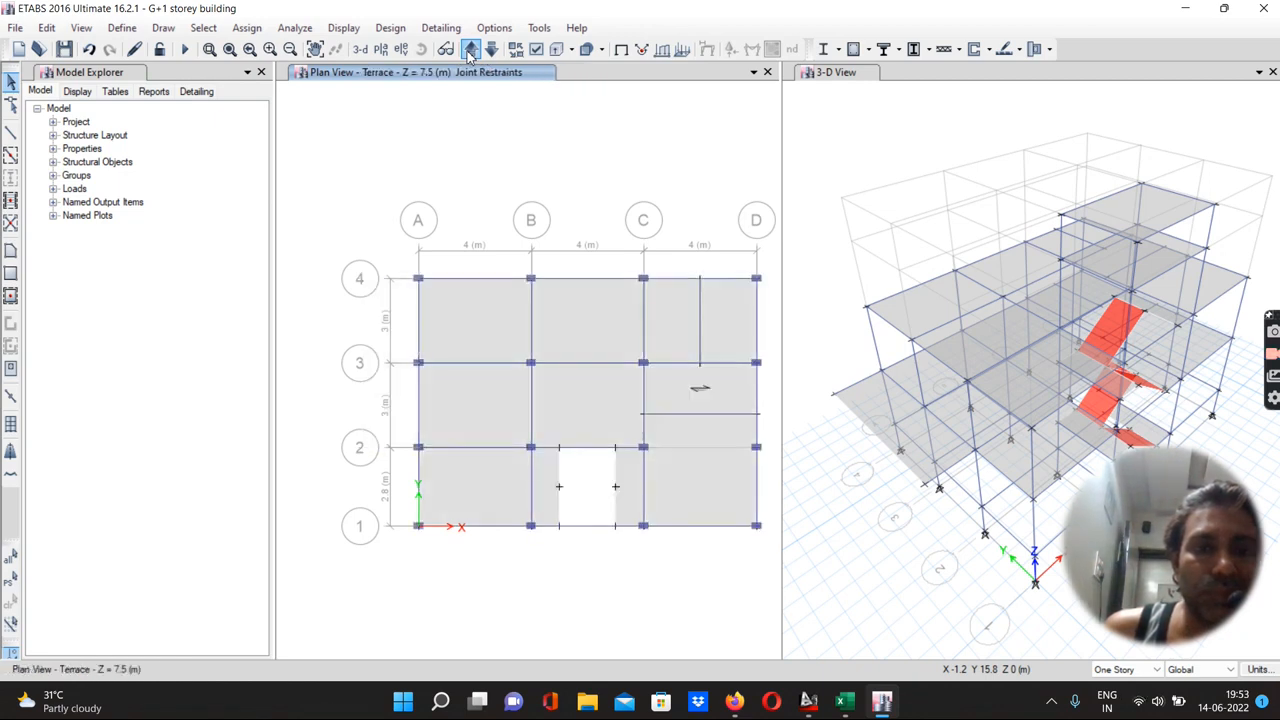
click(470, 50)
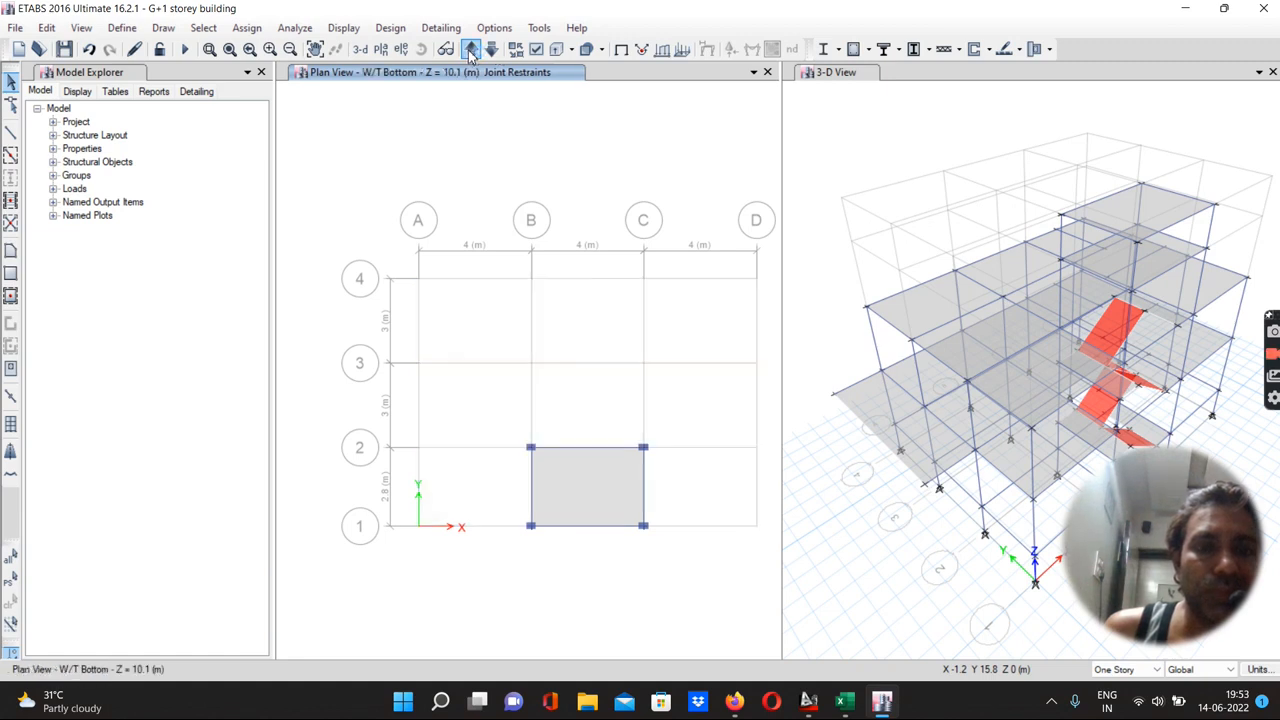
click(470, 50)
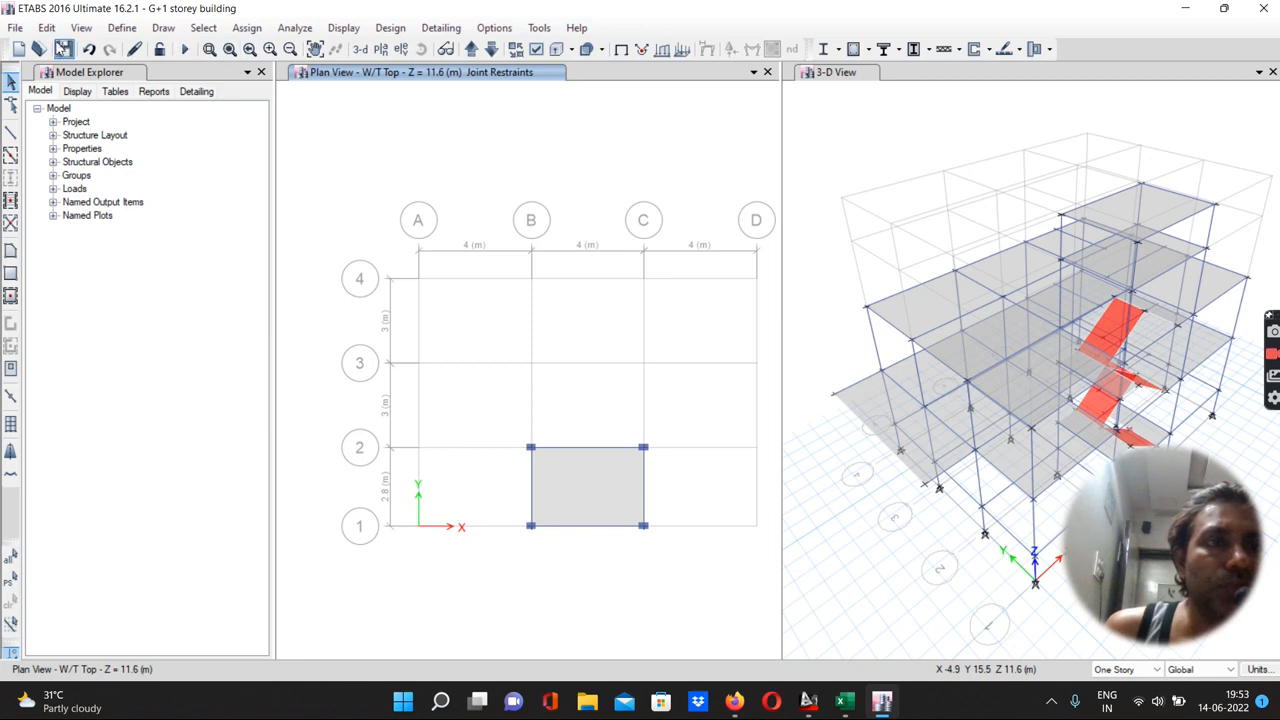
Define a new load pattern EQ X of type Seismic with IS1893 2002 auto lateral load
click(122, 28)
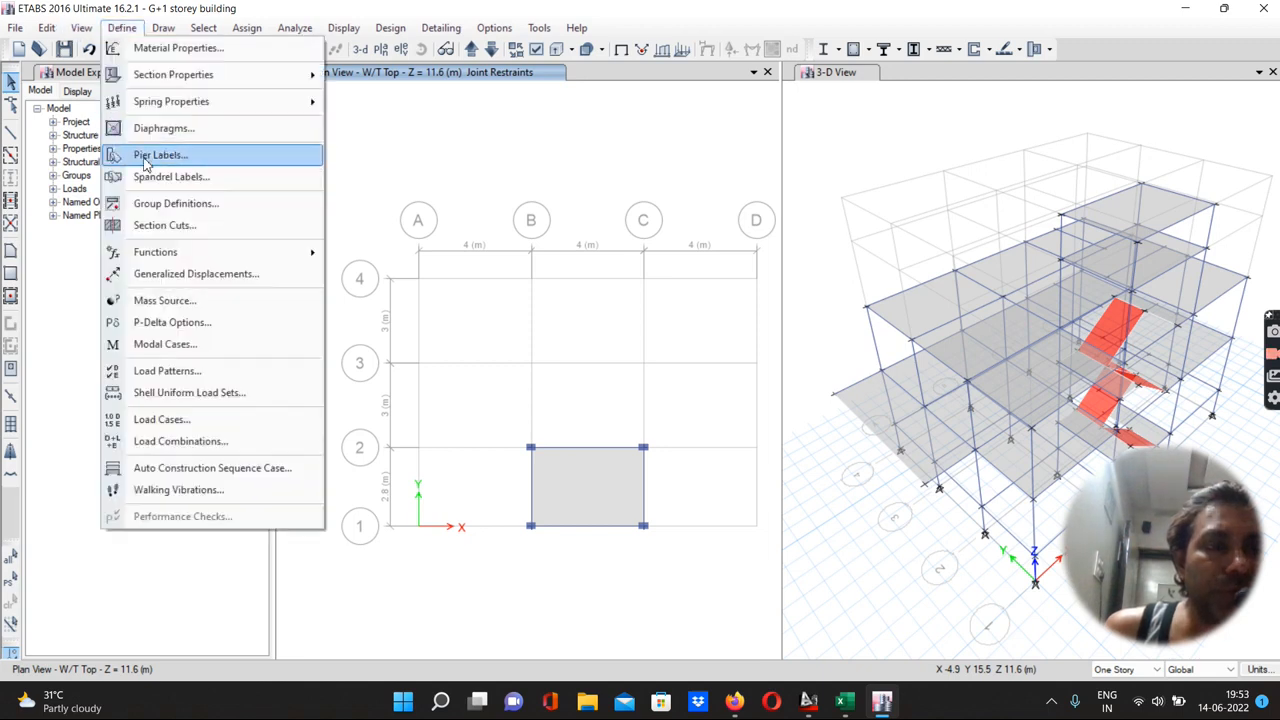
click(160, 372)
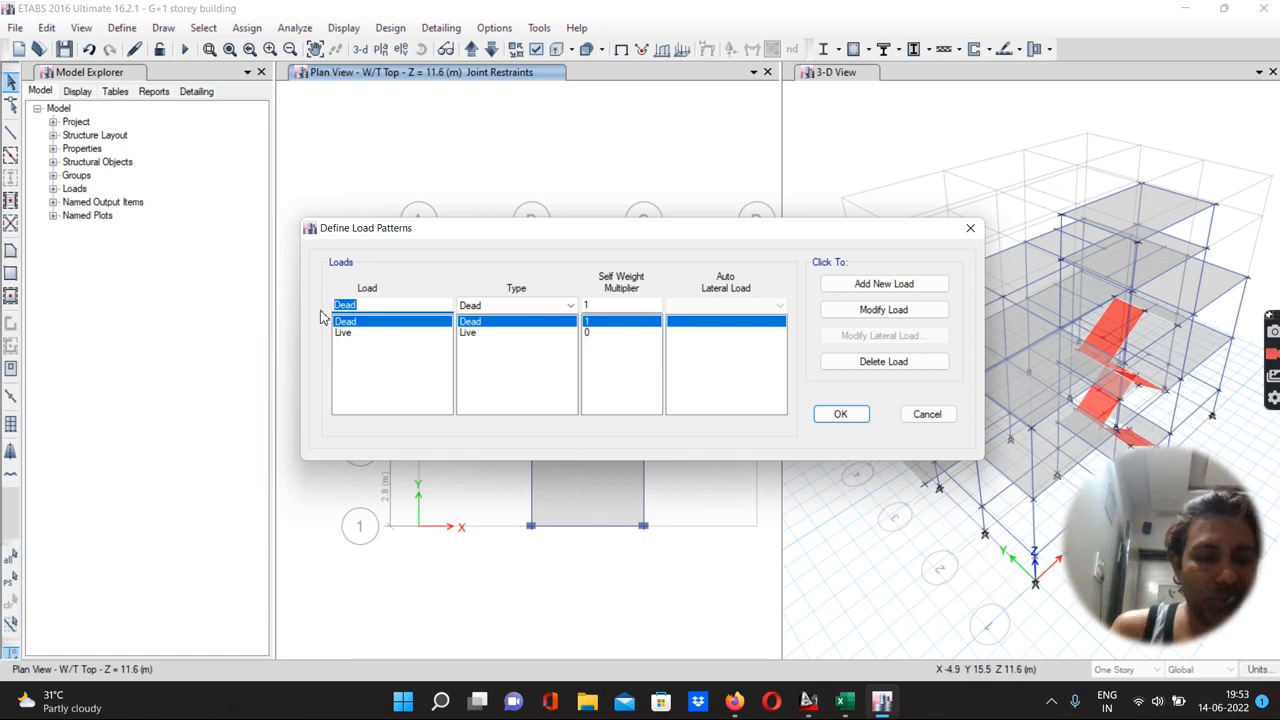
text(EQ)
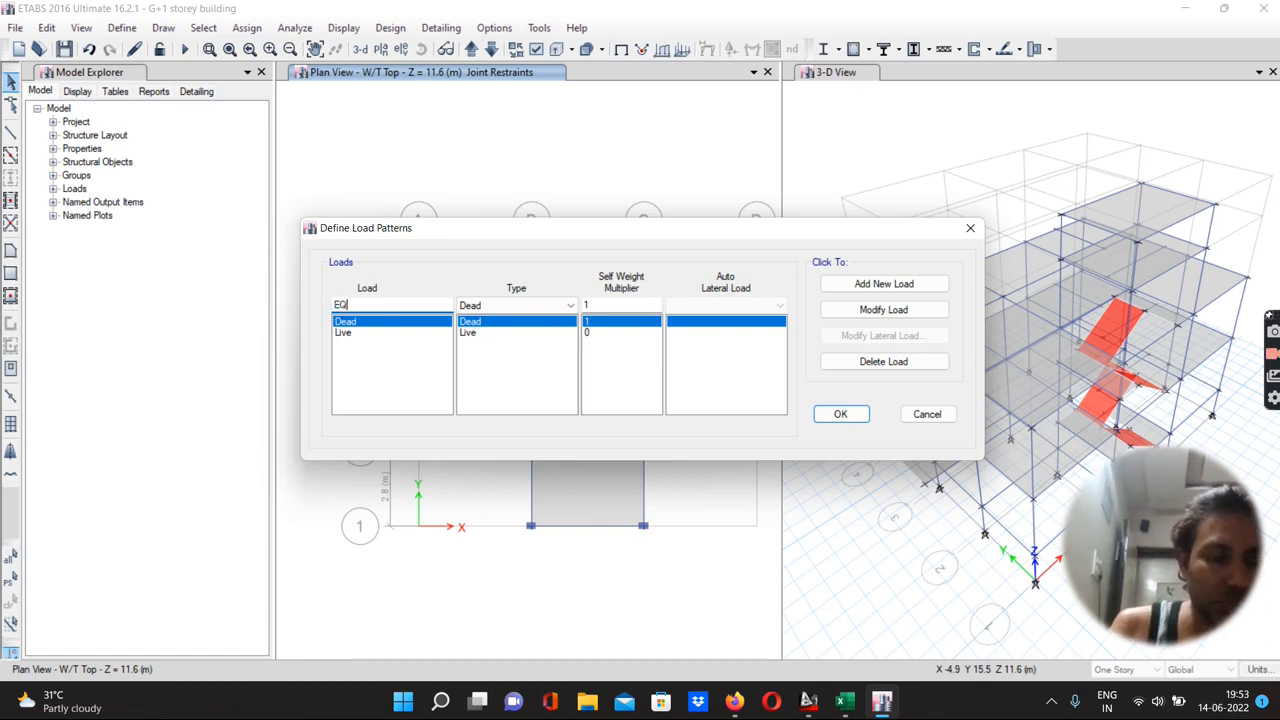
text( X)
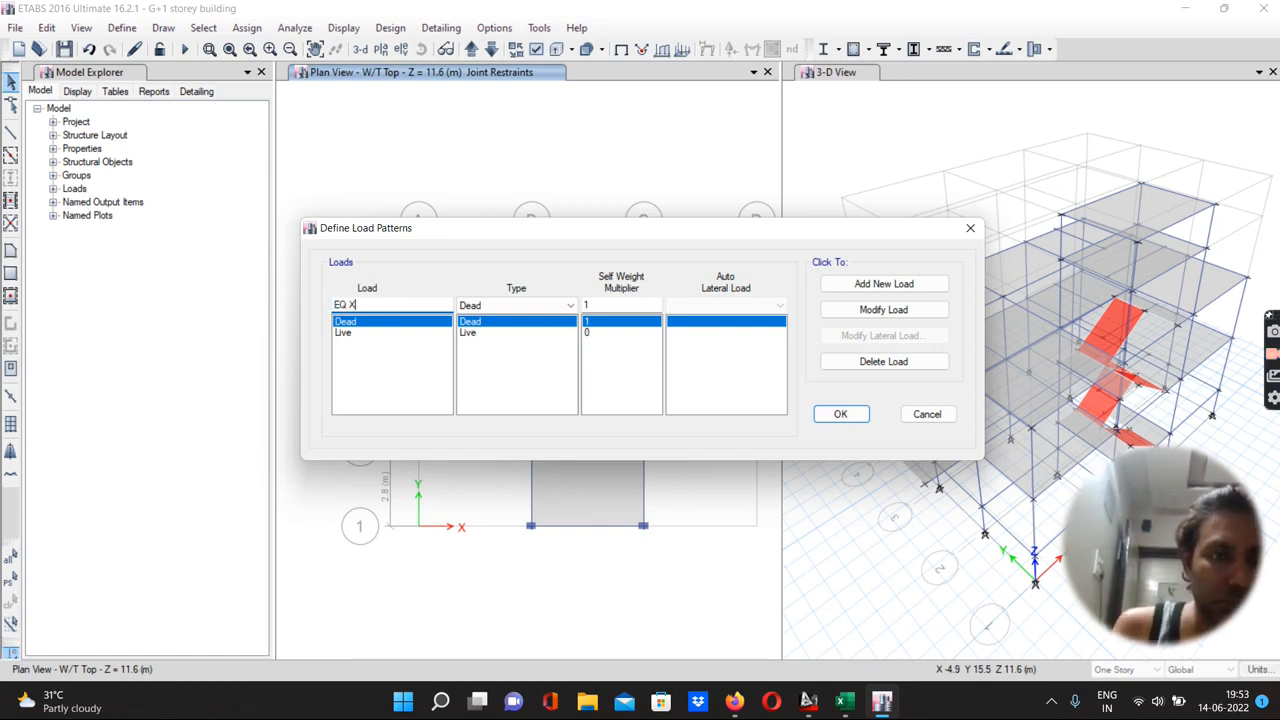
click(569, 307)
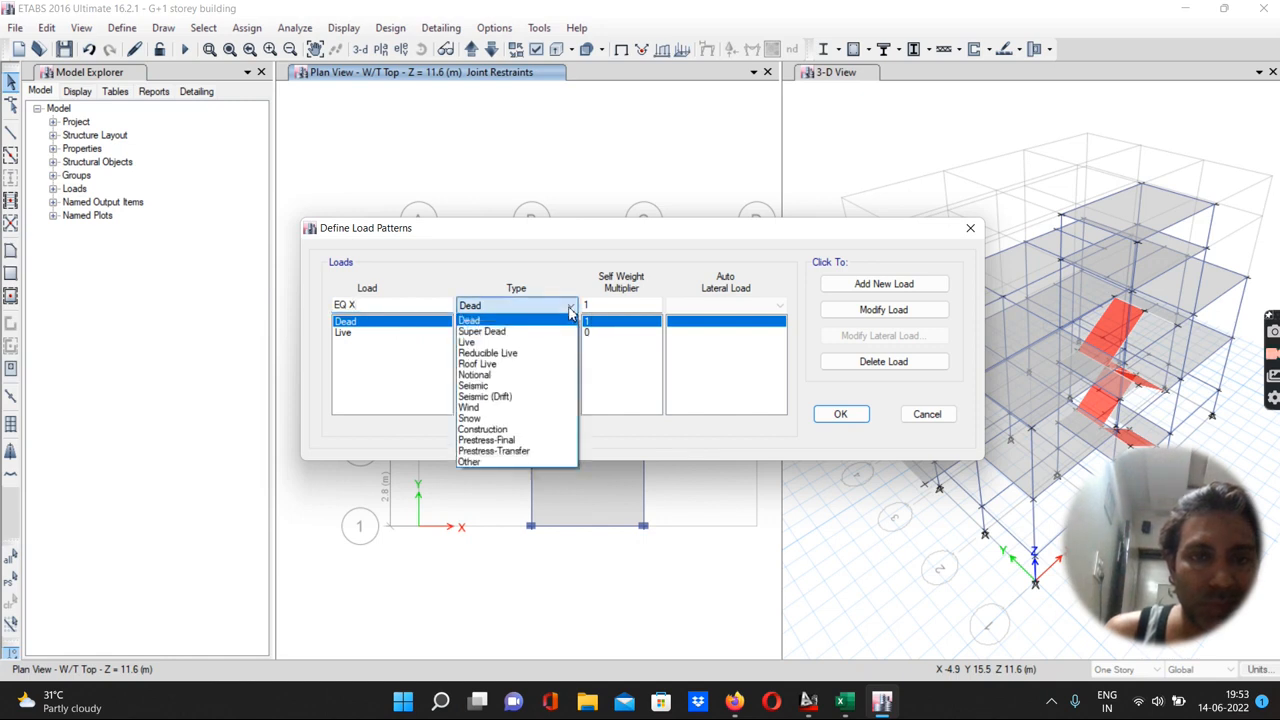
click(488, 387)
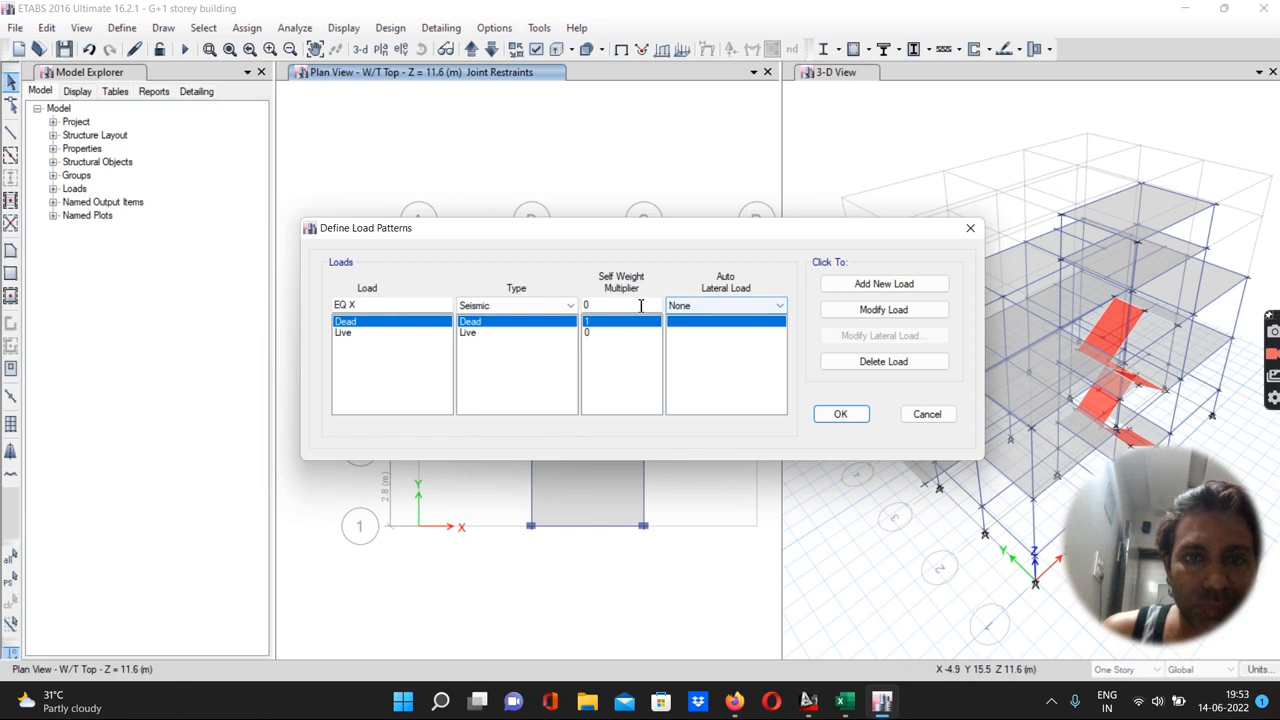
click(703, 310)
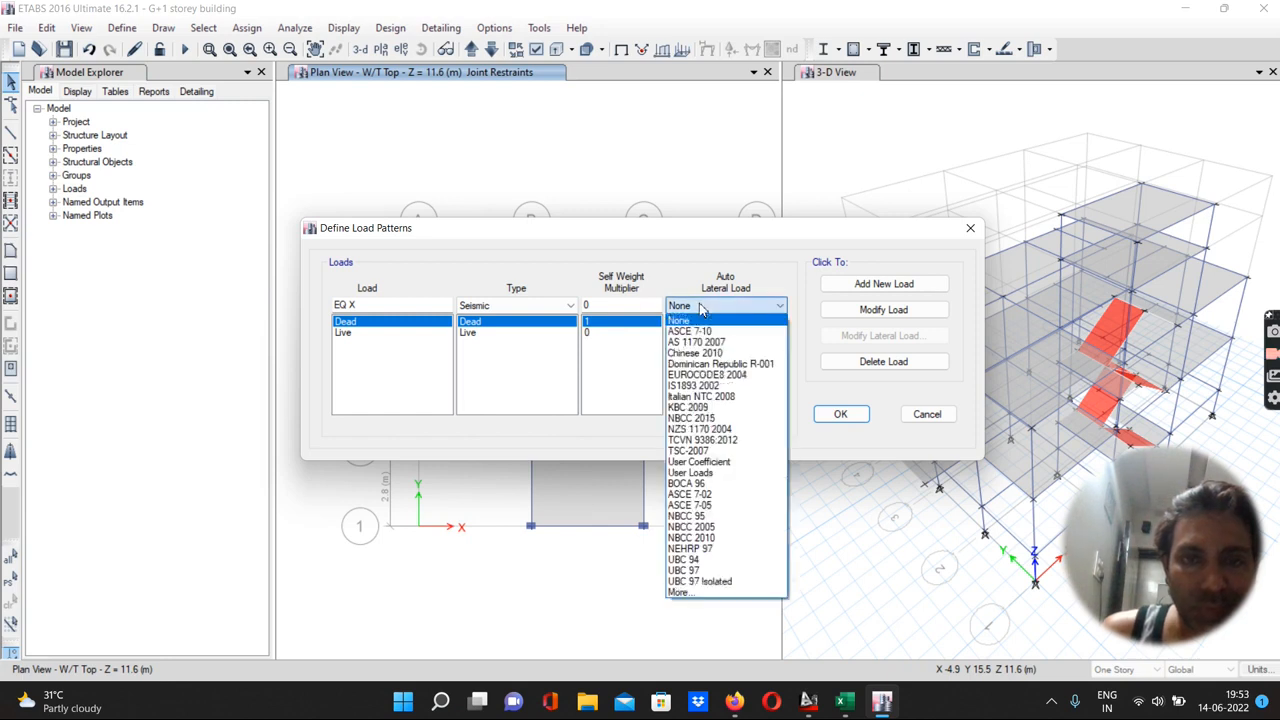
click(703, 386)
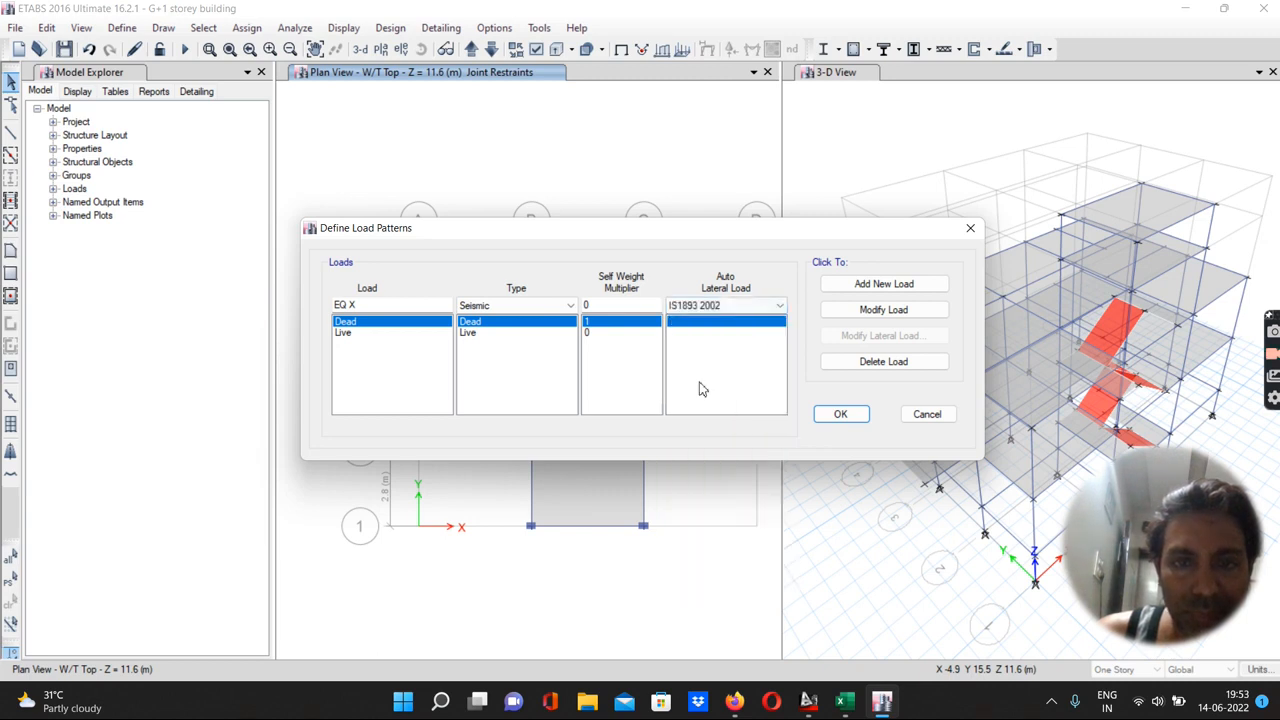
click(876, 286)
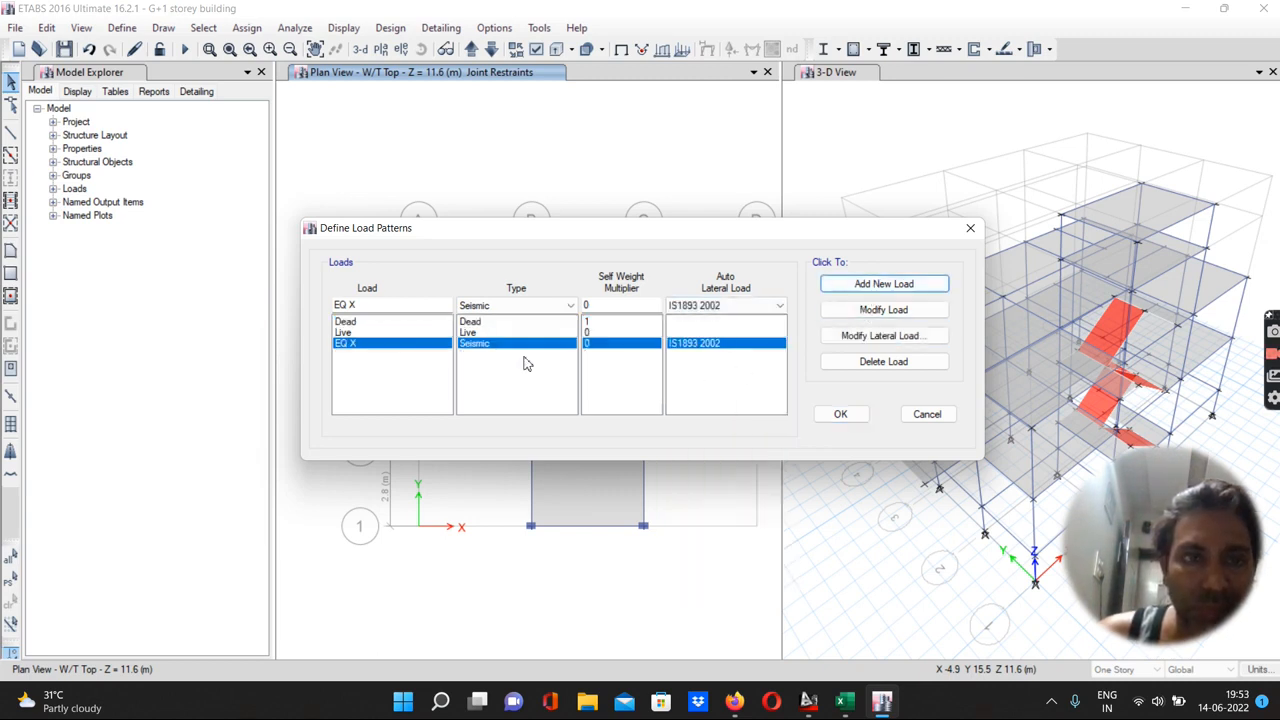
Add another seismic IS1893 2002 load pattern named EQ Y
drag(360, 305, 352, 305)
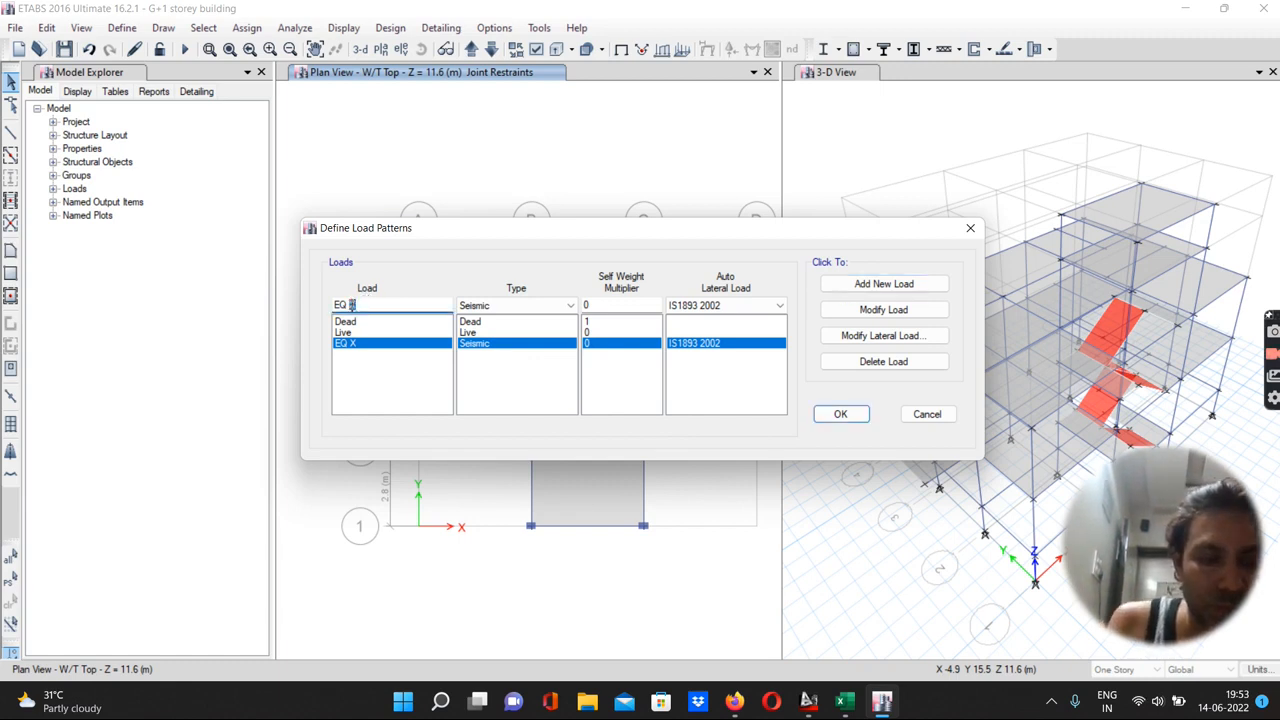
text(Y)
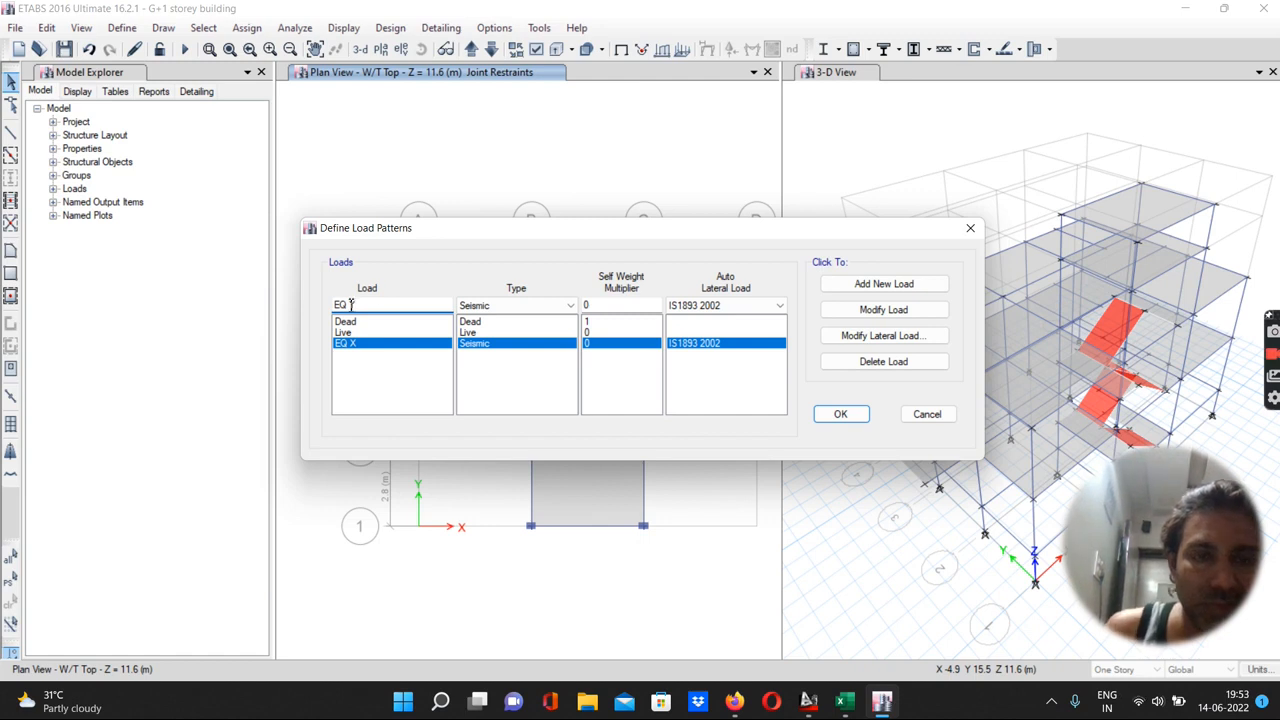
click(852, 288)
Add a wind load pattern named WL X with Indian IS 875:2015 auto lateral load
drag(369, 307, 329, 316)
text(W)
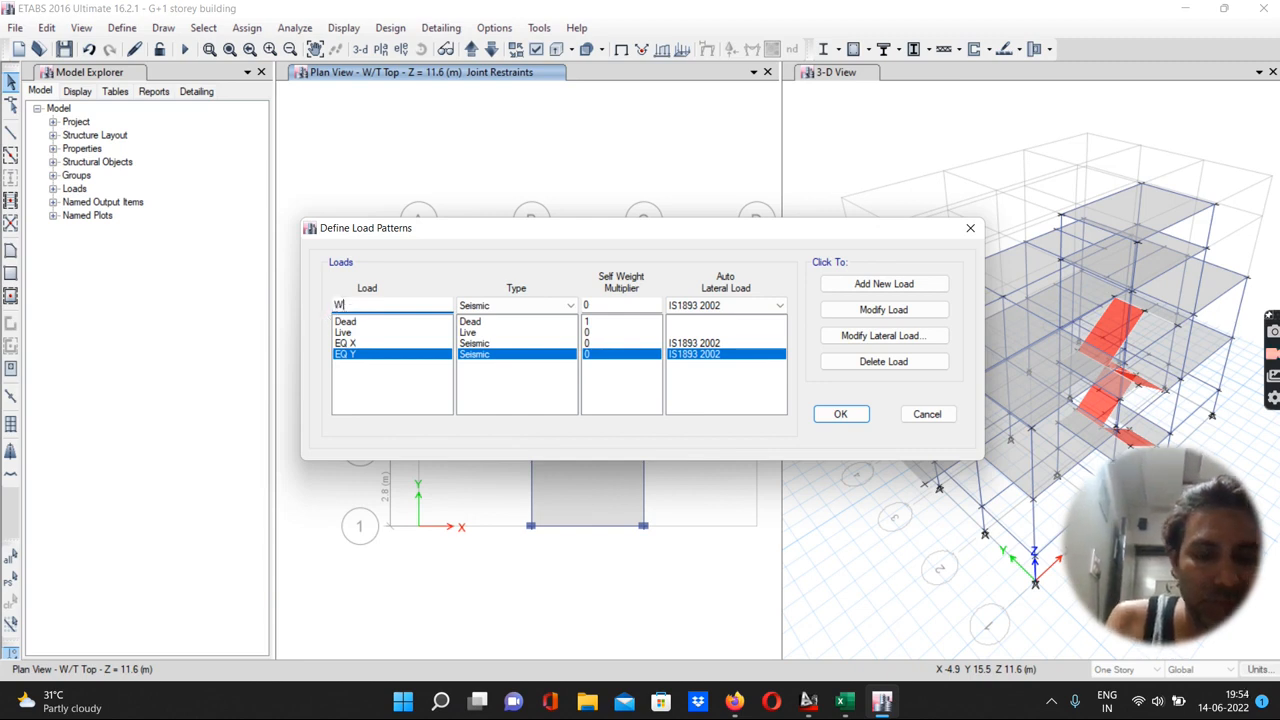
text(L )
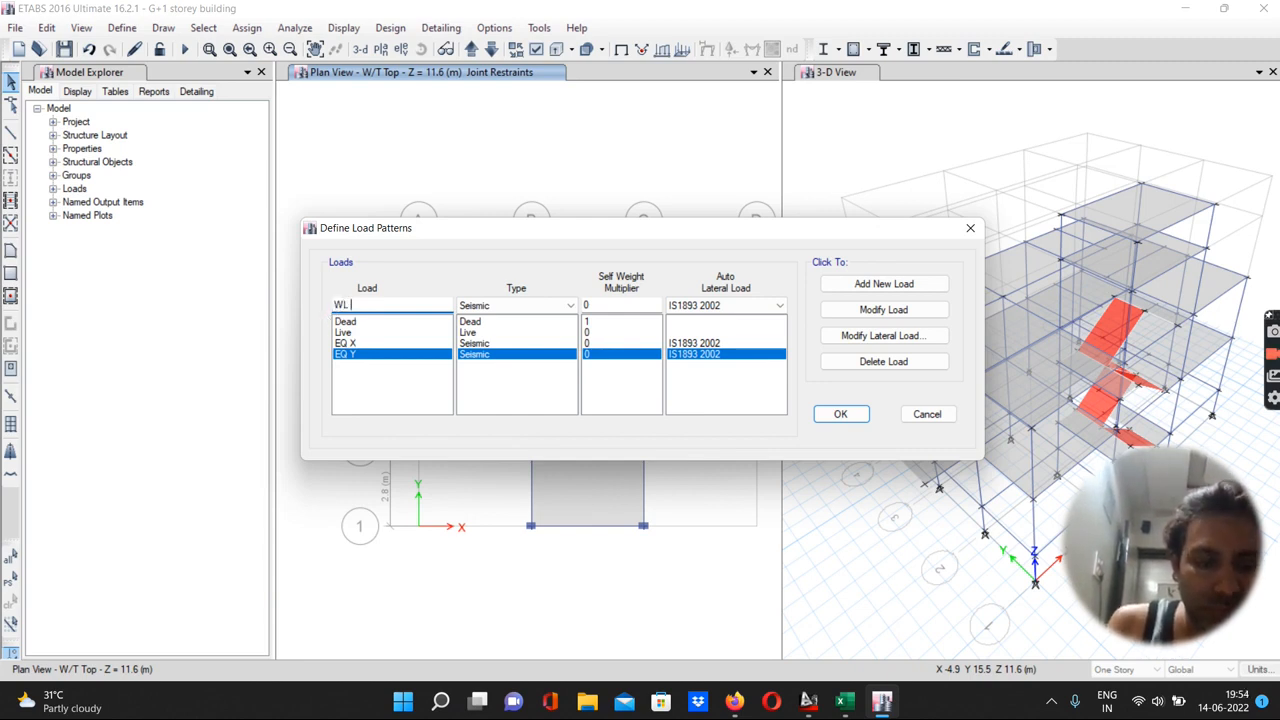
text(X)
click(516, 305)
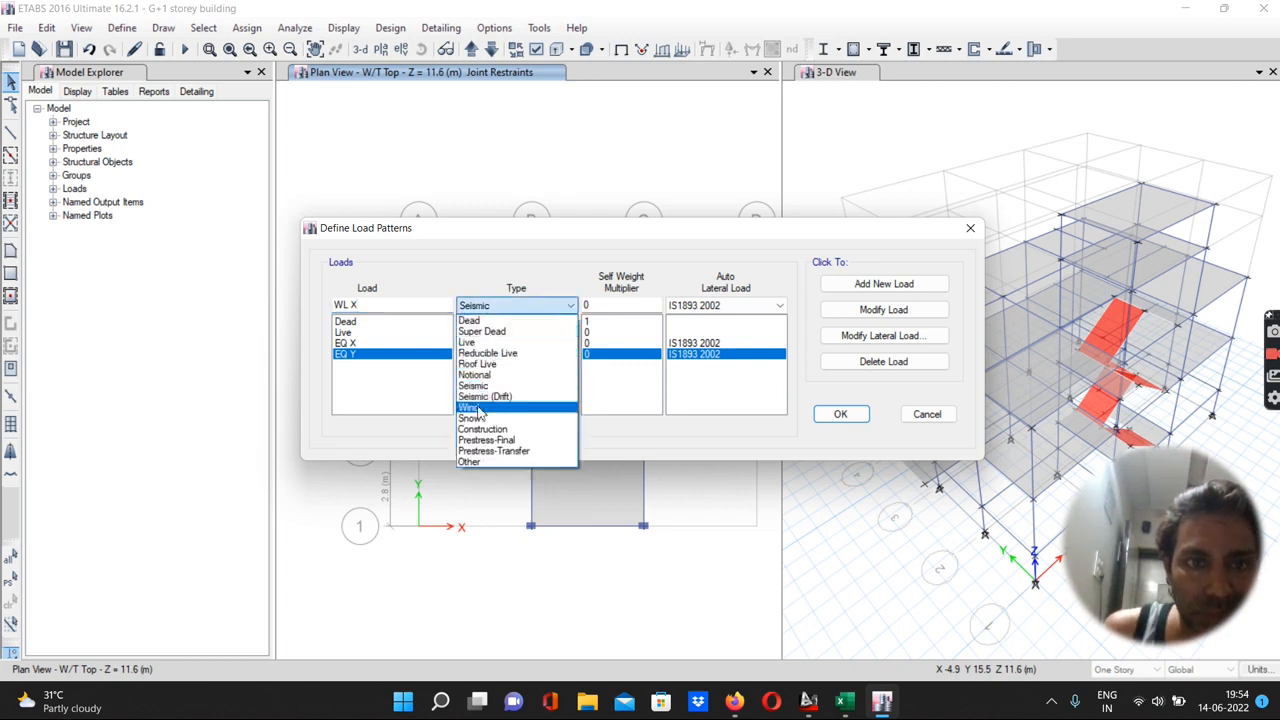
click(478, 409)
click(688, 306)
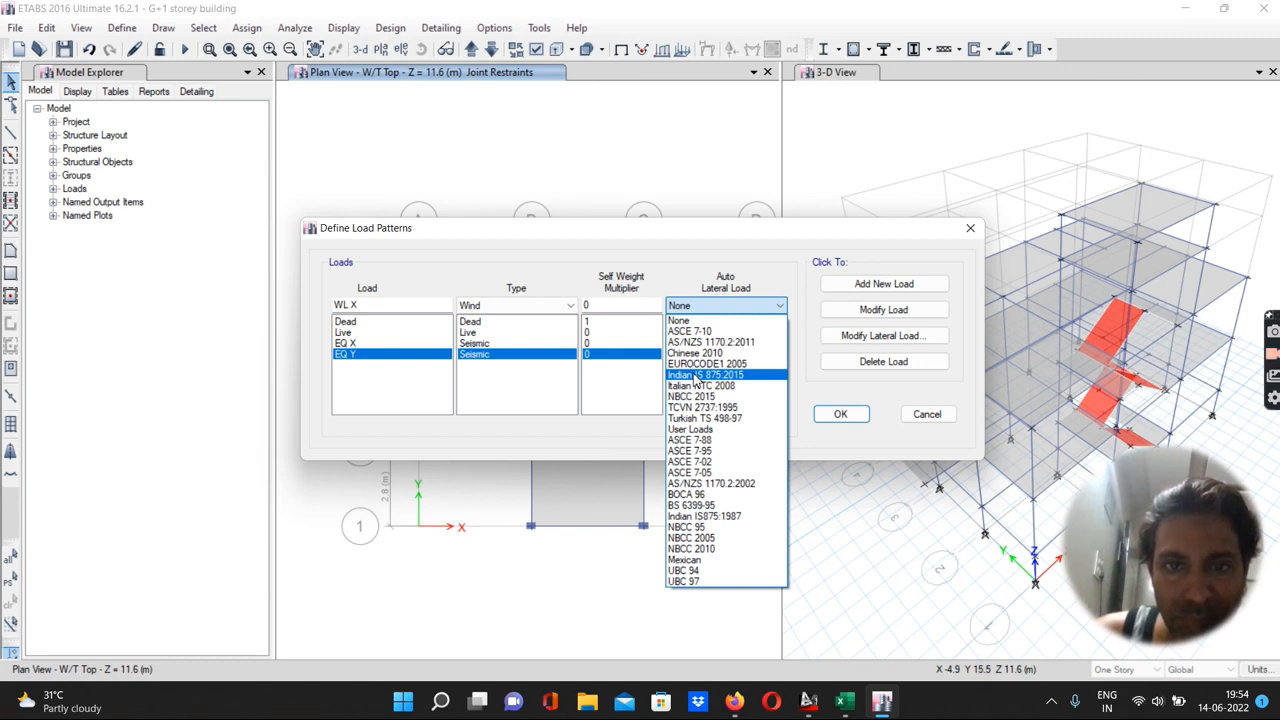
click(695, 376)
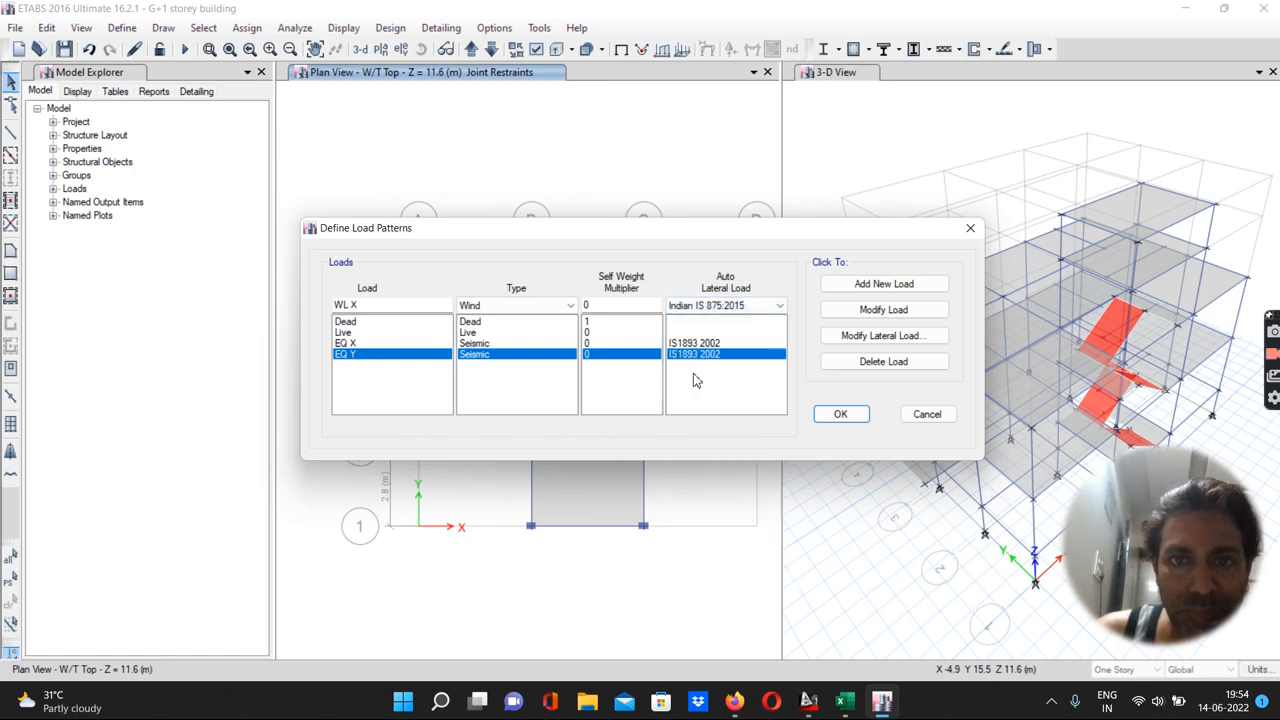
click(864, 288)
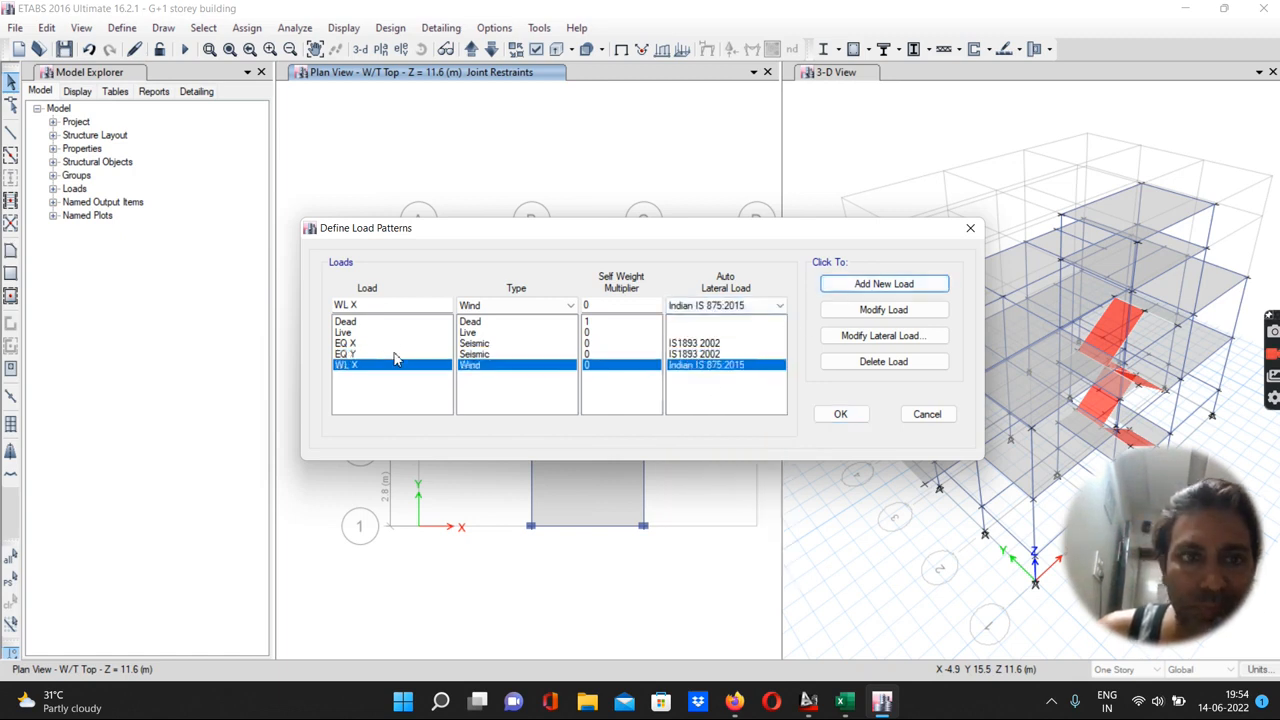
Add another wind load pattern named WL Y with the same settings
double_click(357, 305)
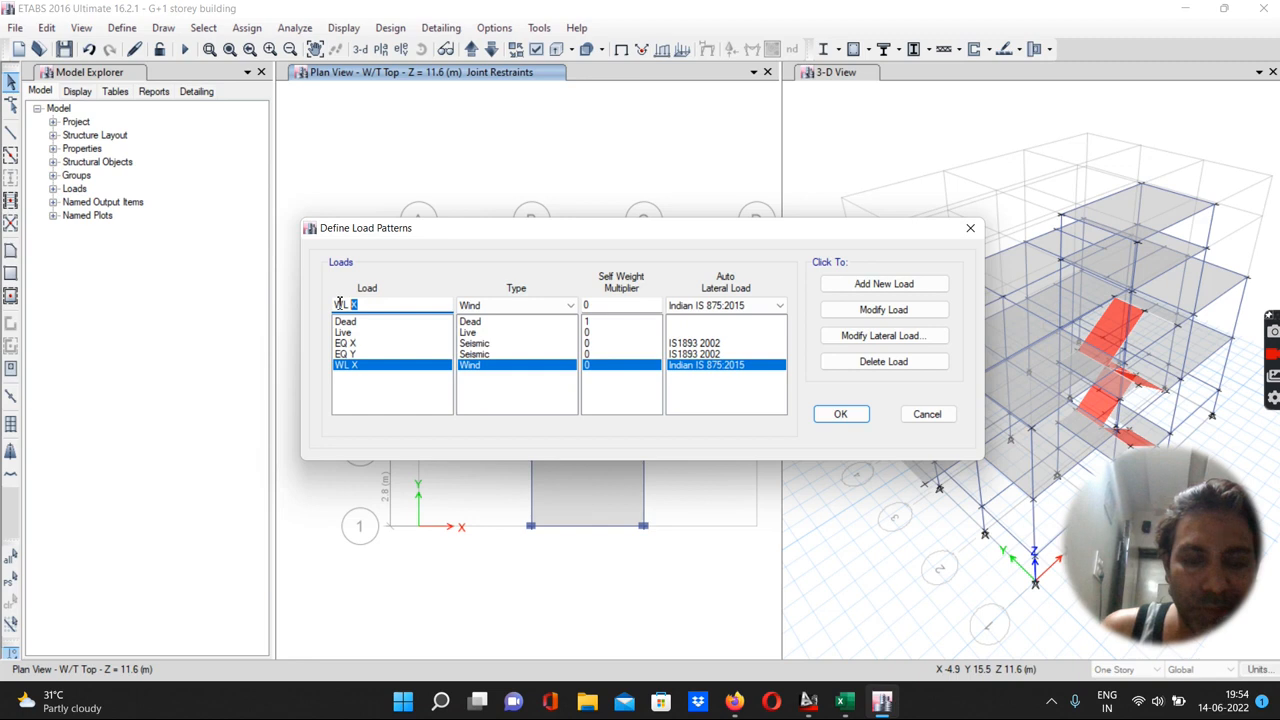
key(BackSpace)
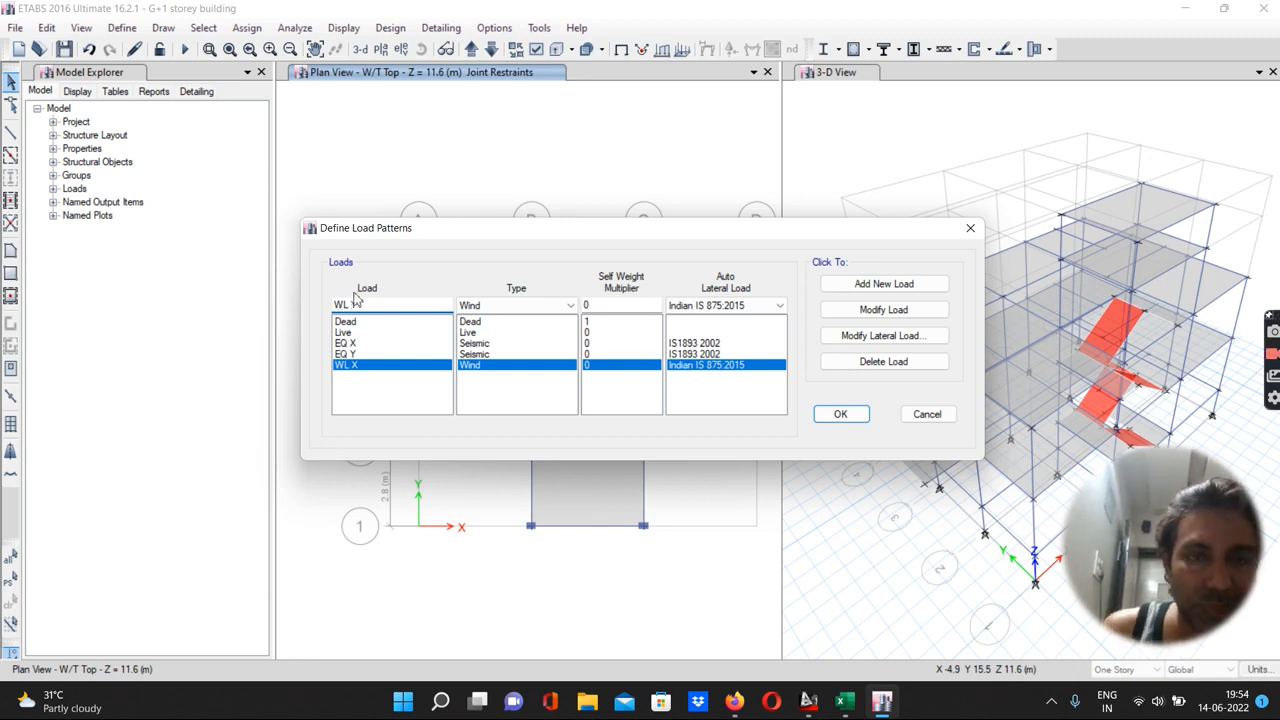
text(Y)
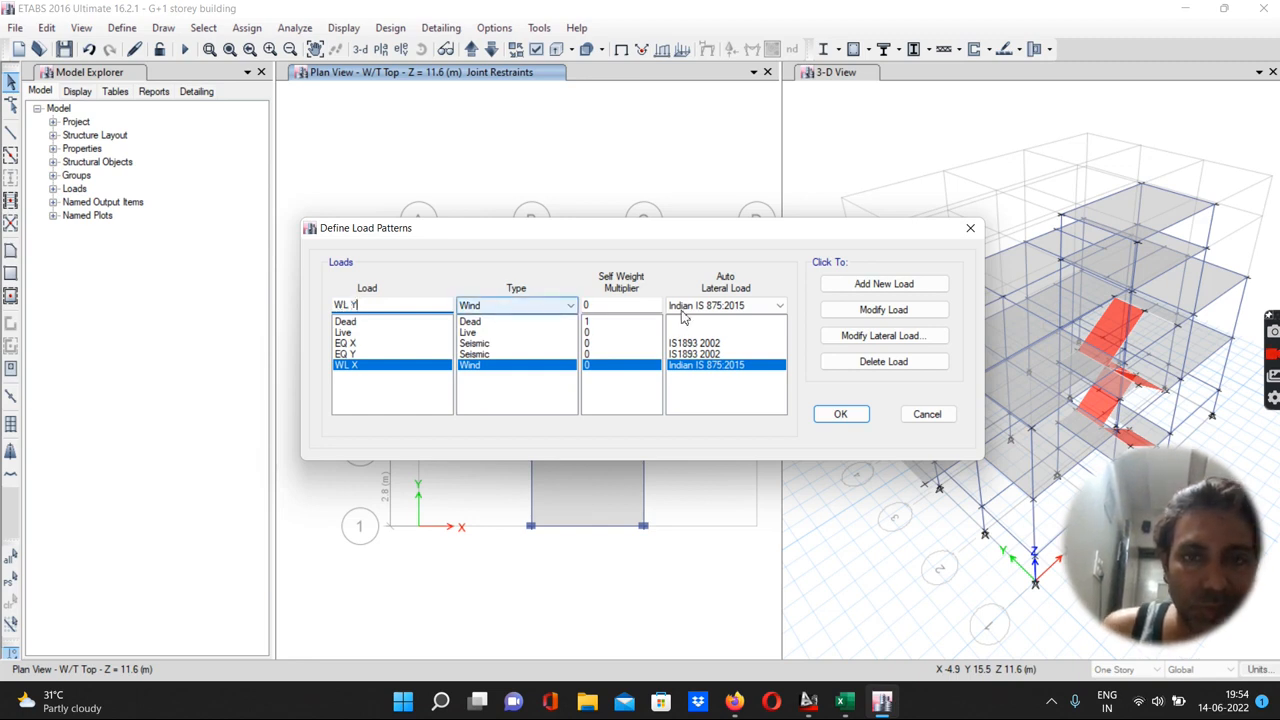
click(852, 287)
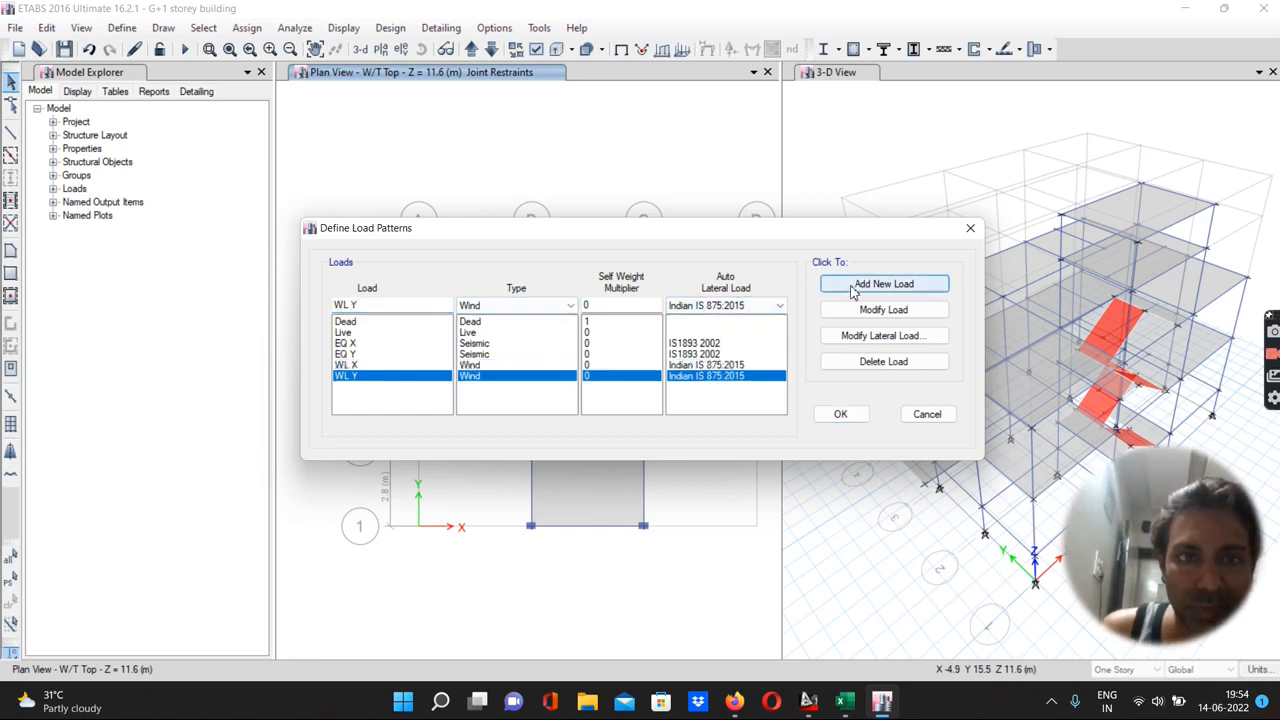
Open the EQ X lateral load settings and keep only the X Dir direction, clearing all eccentricity and Y options
click(345, 345)
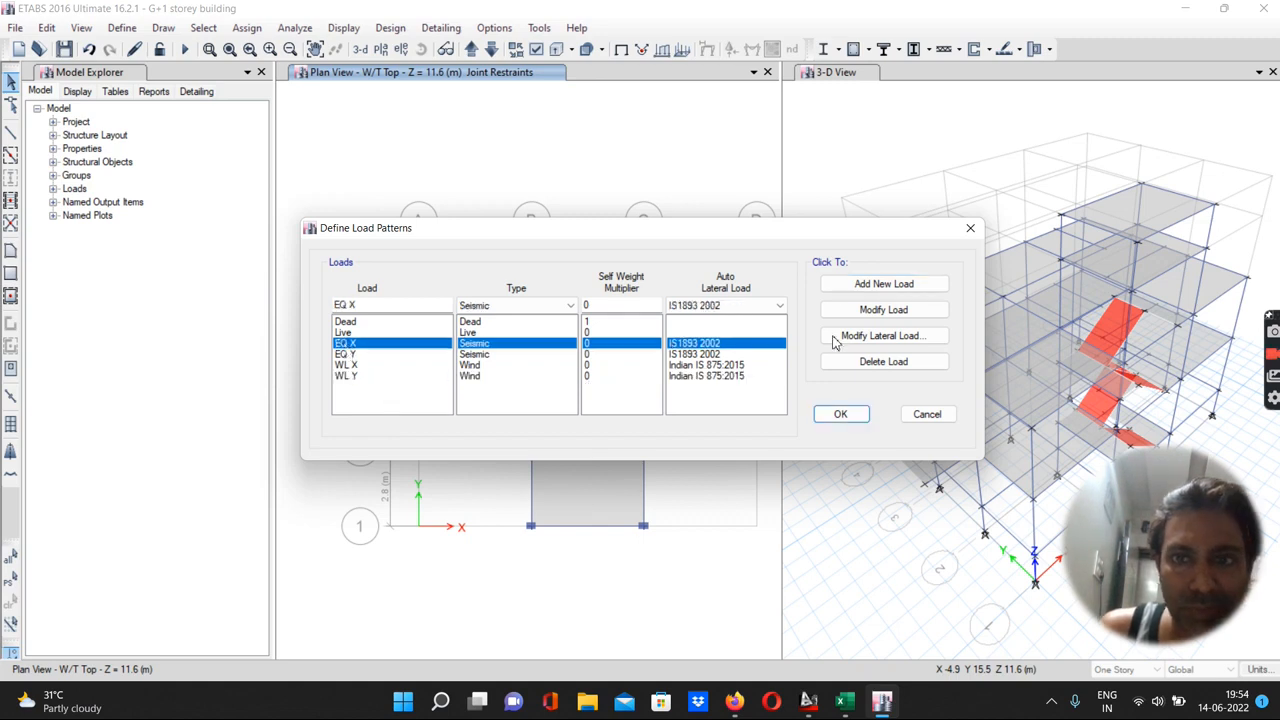
click(881, 343)
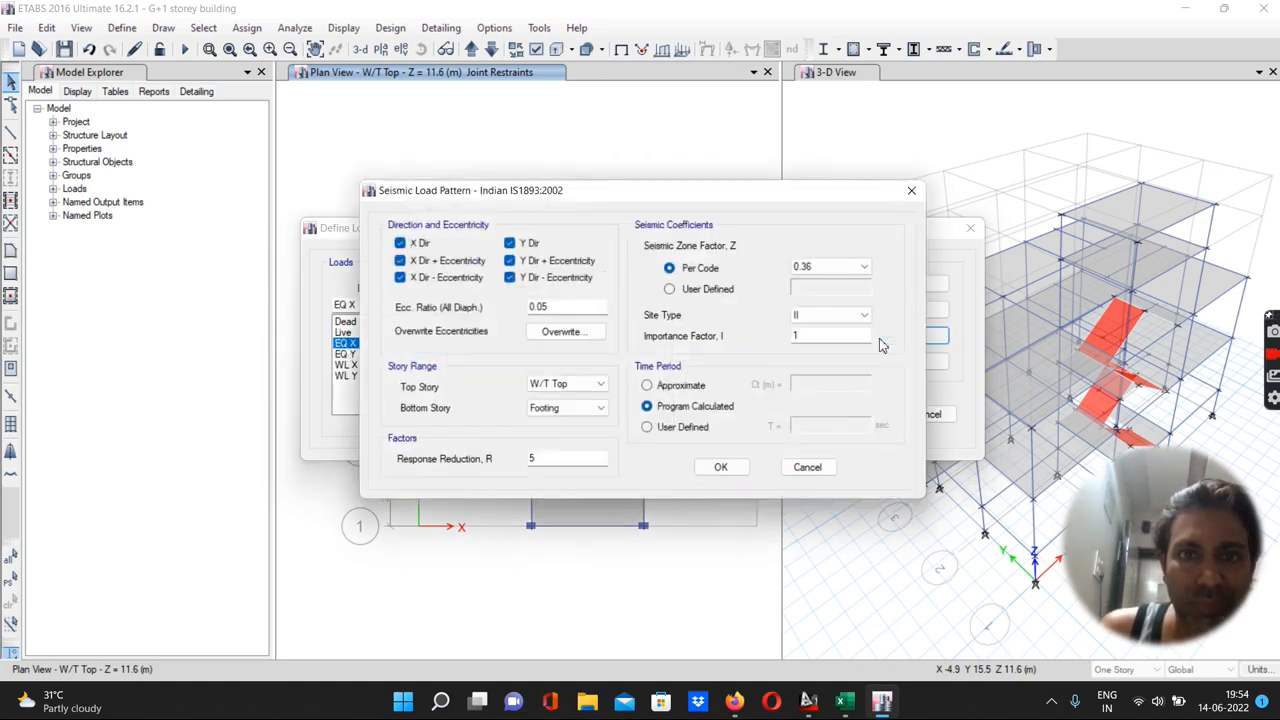
click(400, 261)
click(511, 244)
click(510, 261)
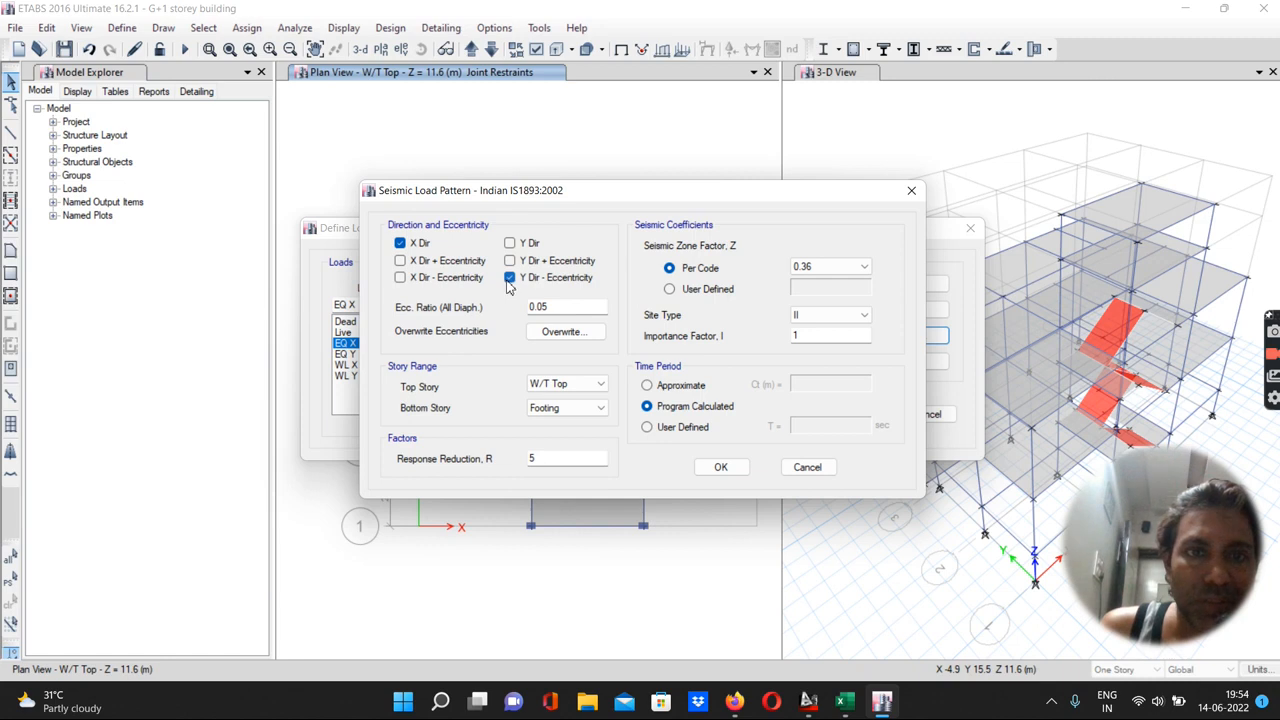
click(509, 279)
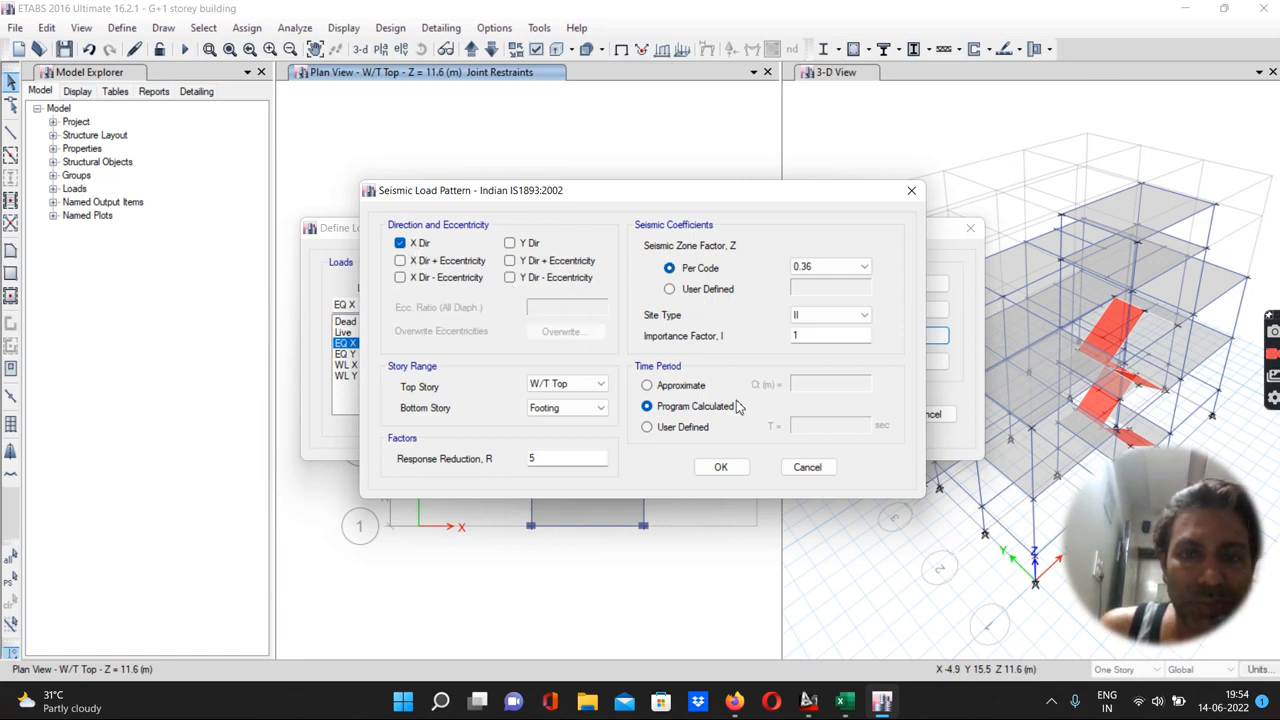
Review the seismic design data in the Excel example worksheet
mouse_move(831, 712)
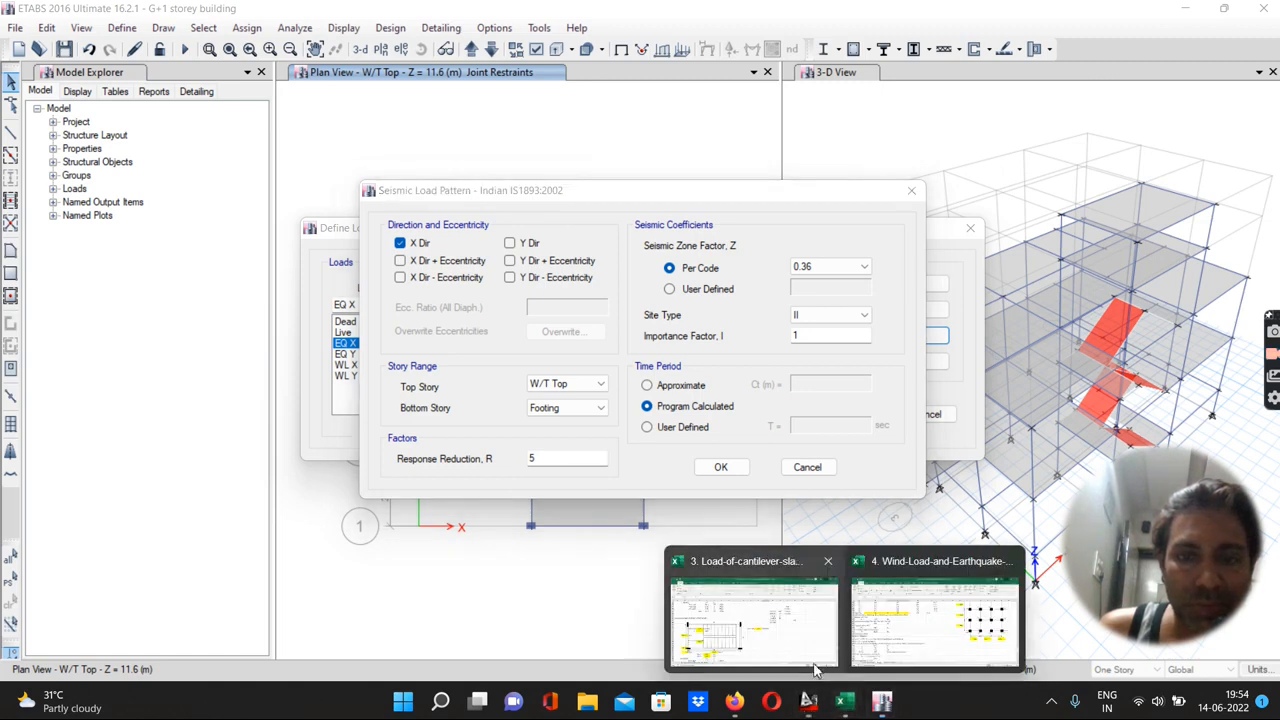
click(880, 630)
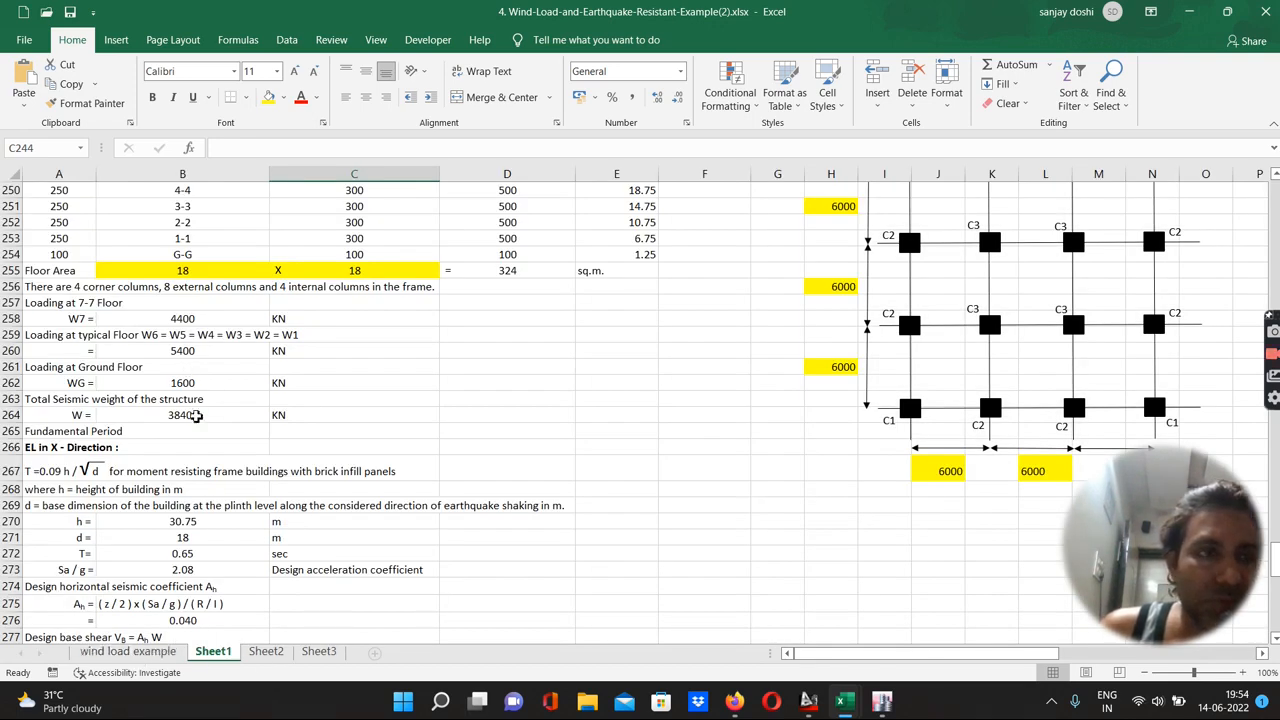
scroll(195, 418, up, 3)
scroll(195, 418, up, 2)
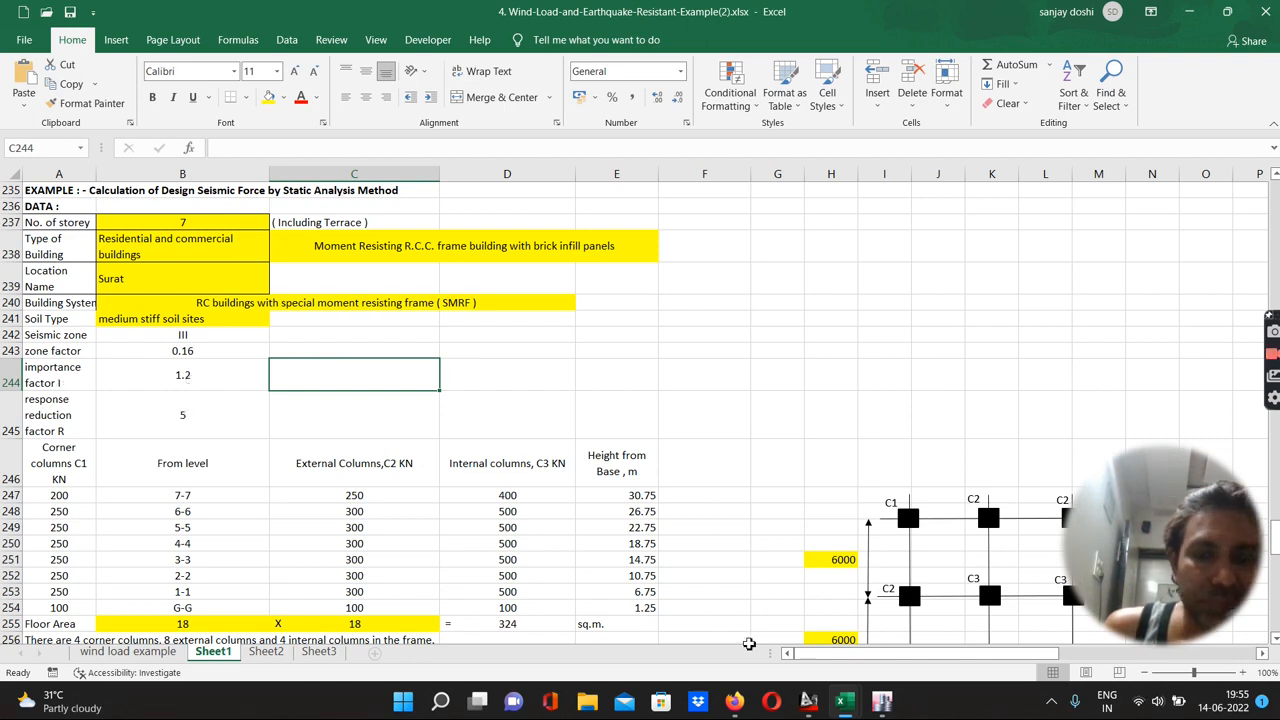
click(881, 702)
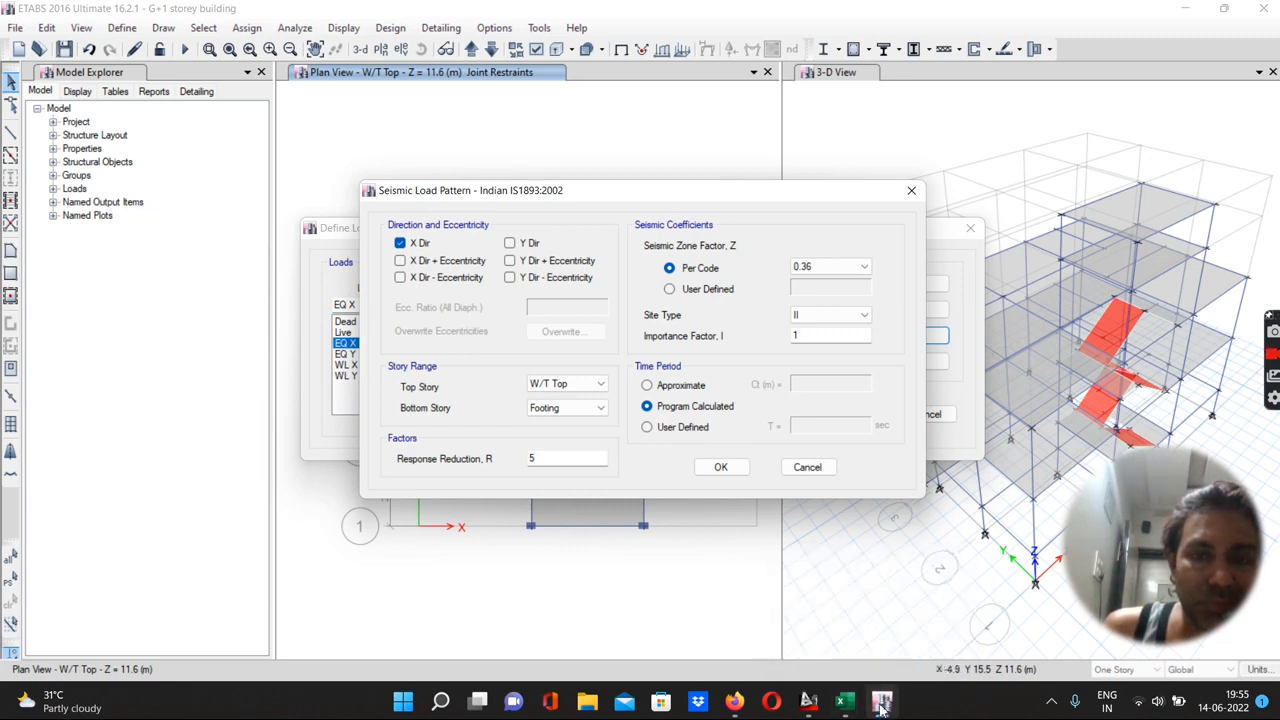
click(843, 708)
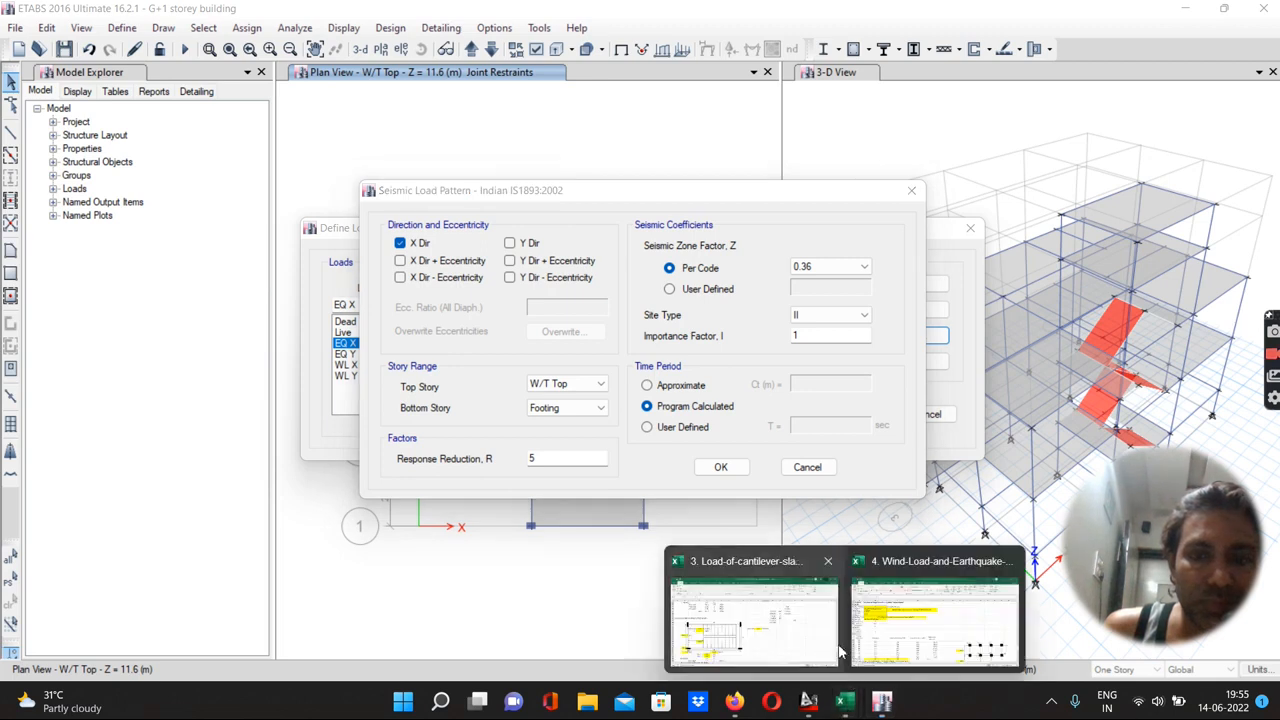
click(880, 637)
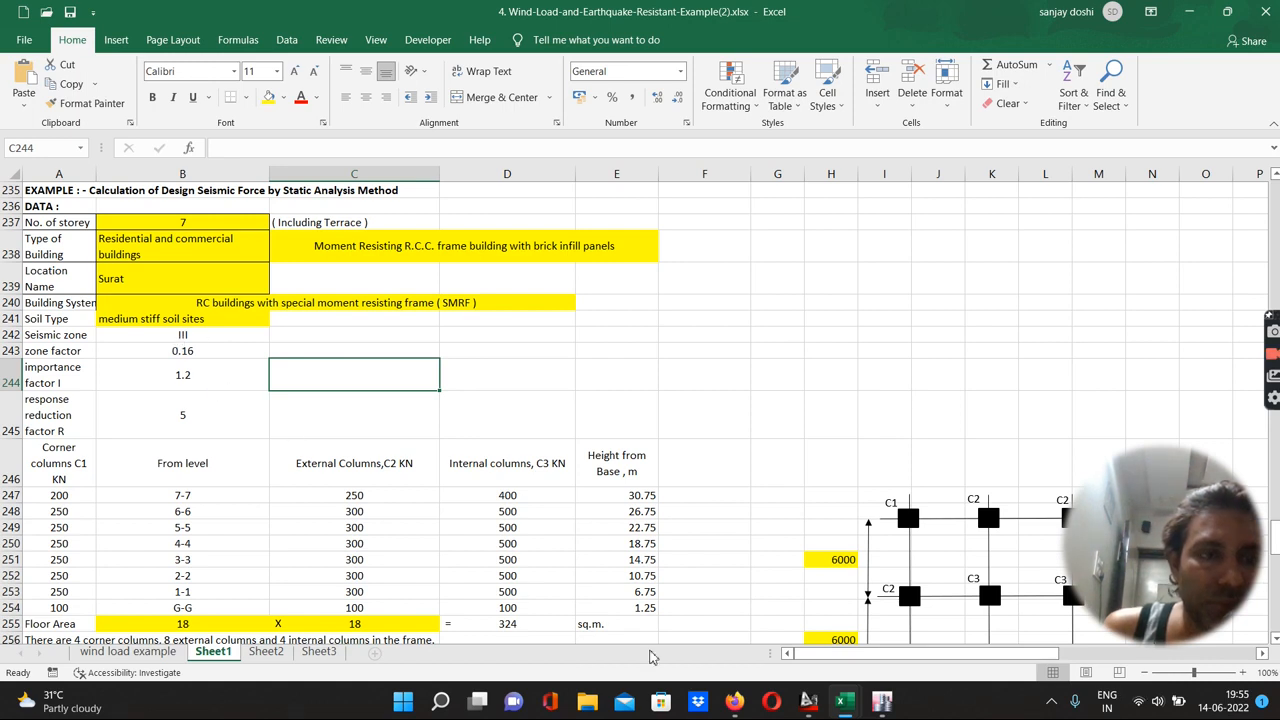
Set the EQ X seismic zone factor to 0.16
click(881, 704)
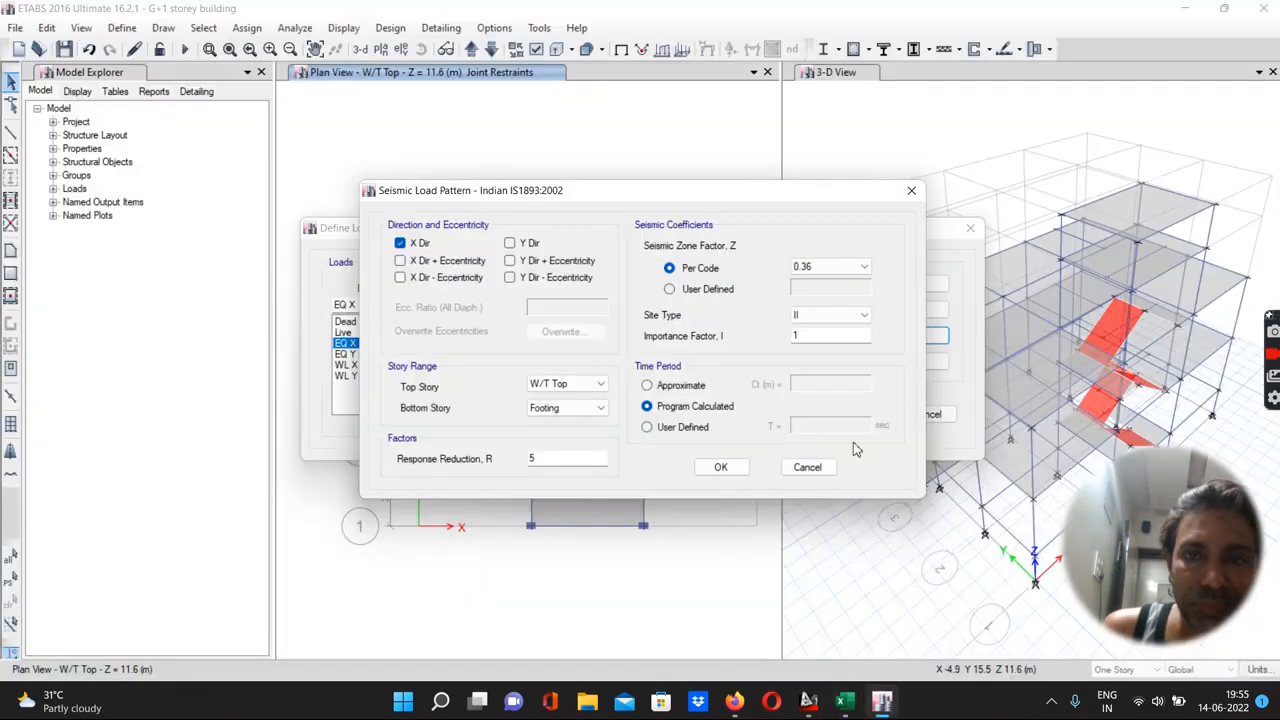
click(820, 268)
click(813, 291)
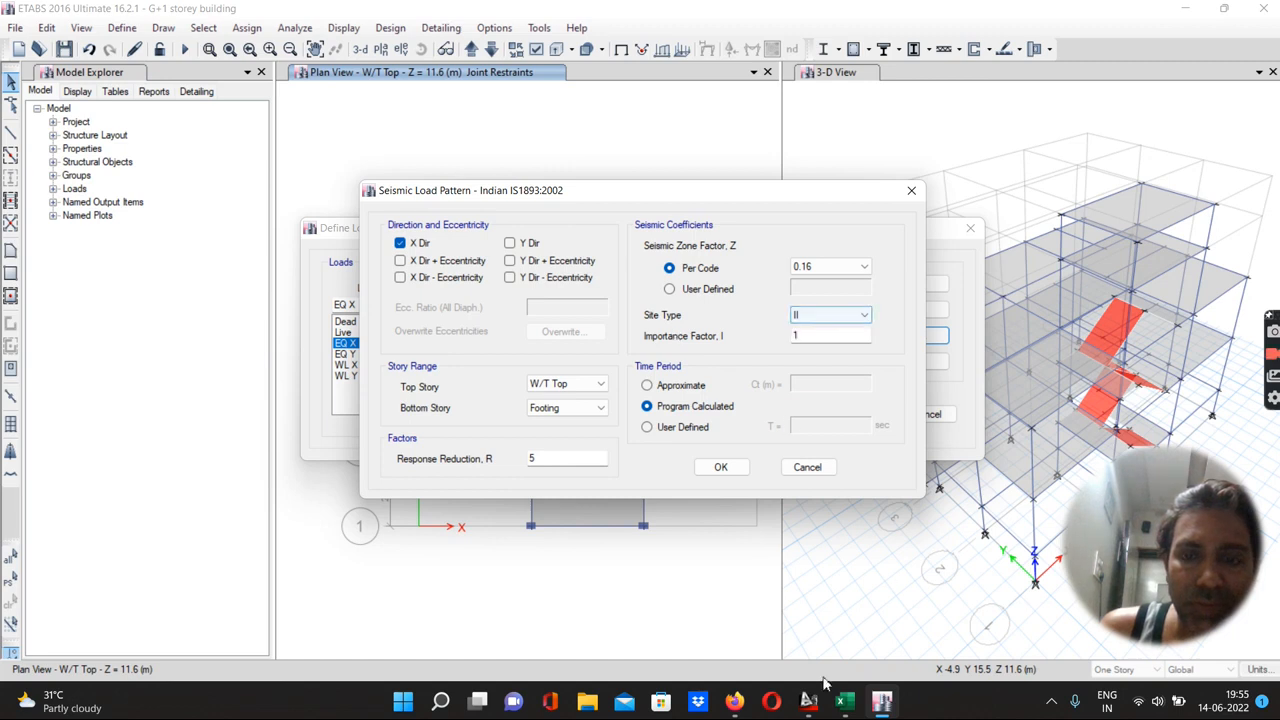
Check the soil type options listed in the Excel worksheet data
click(845, 701)
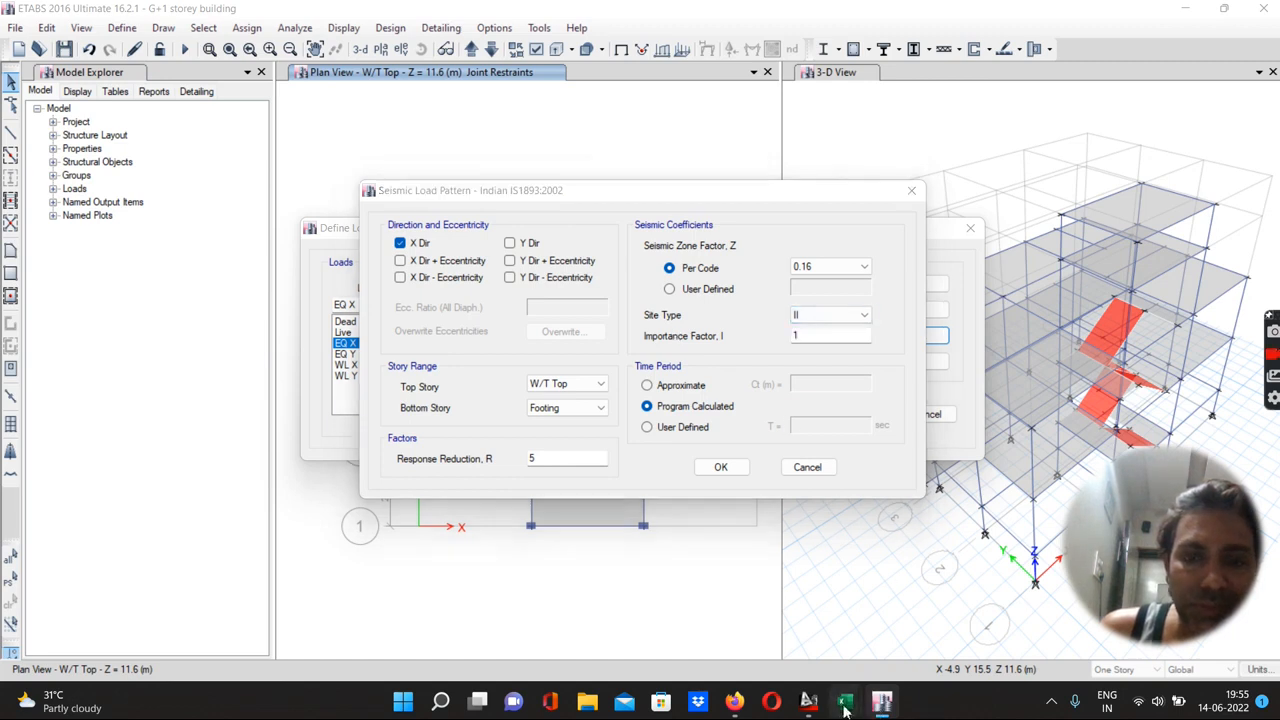
click(877, 645)
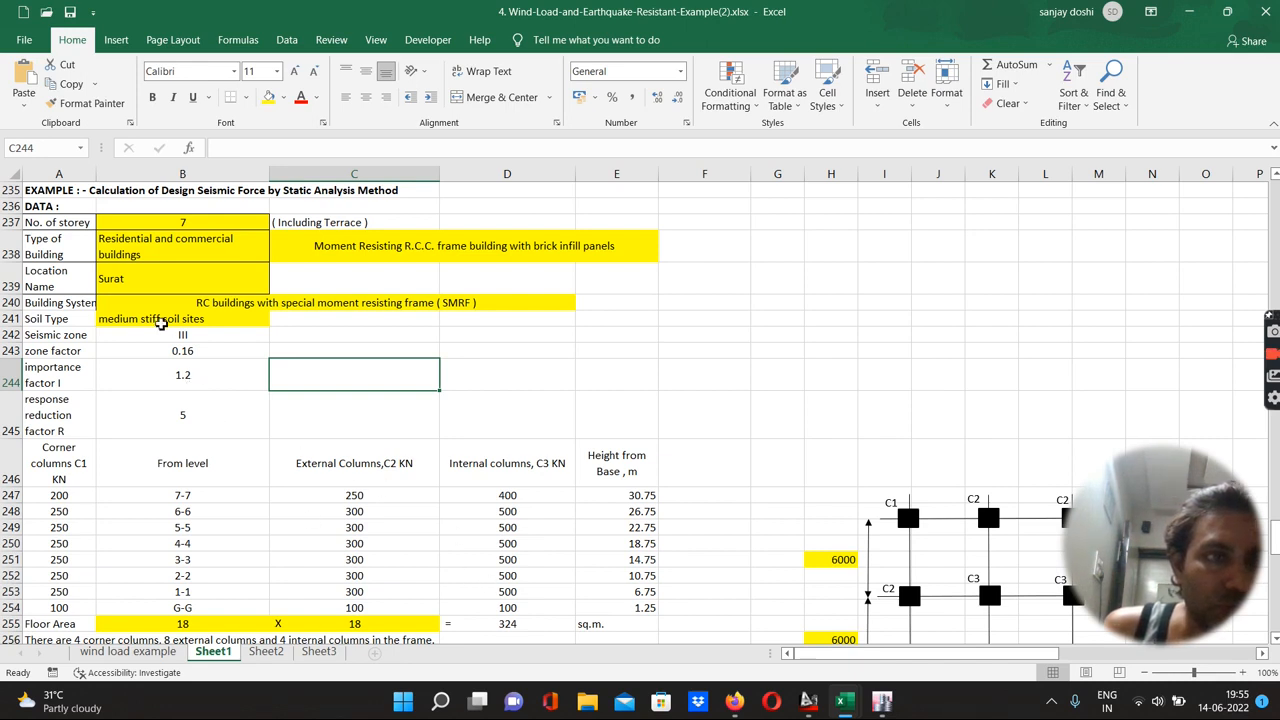
click(160, 320)
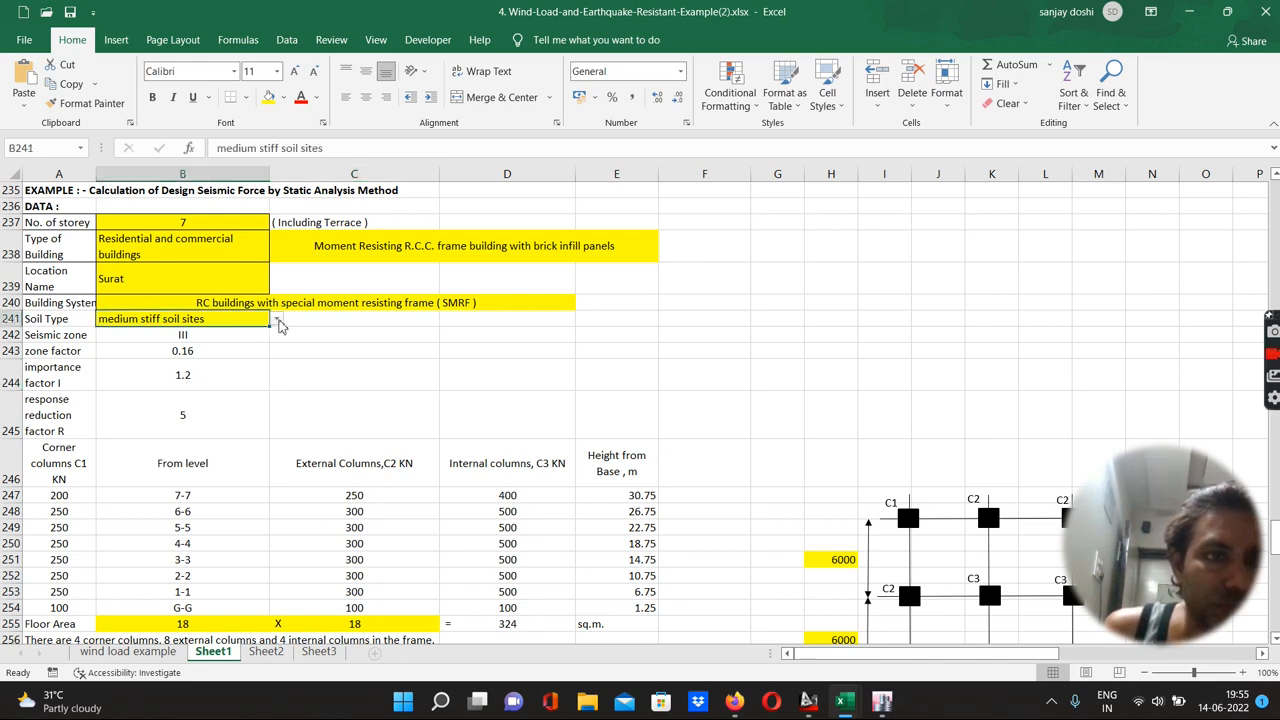
click(278, 320)
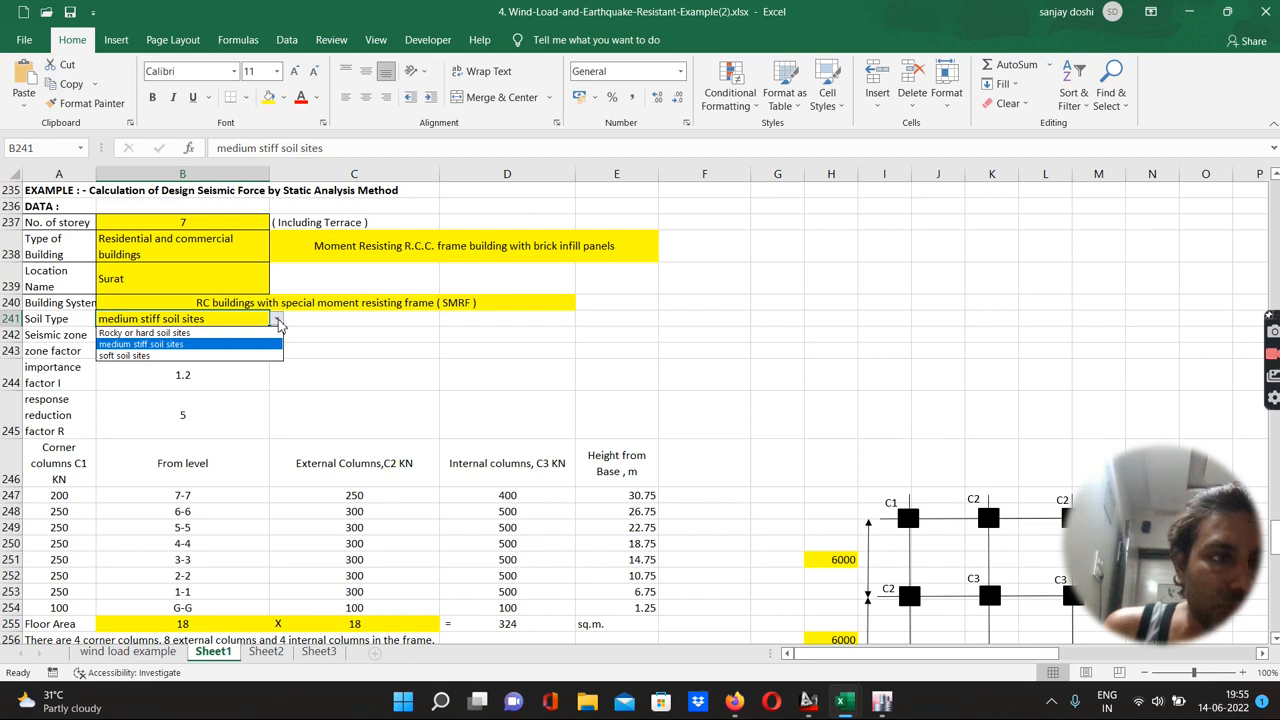
click(278, 320)
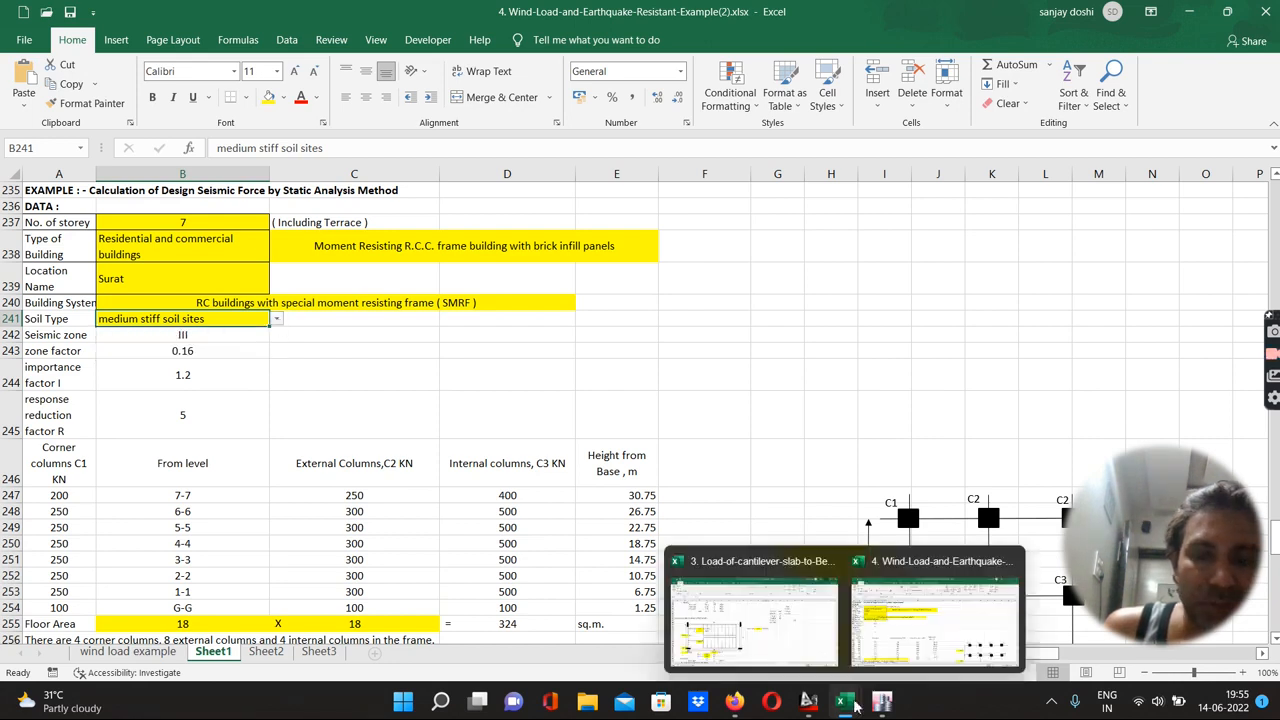
click(881, 702)
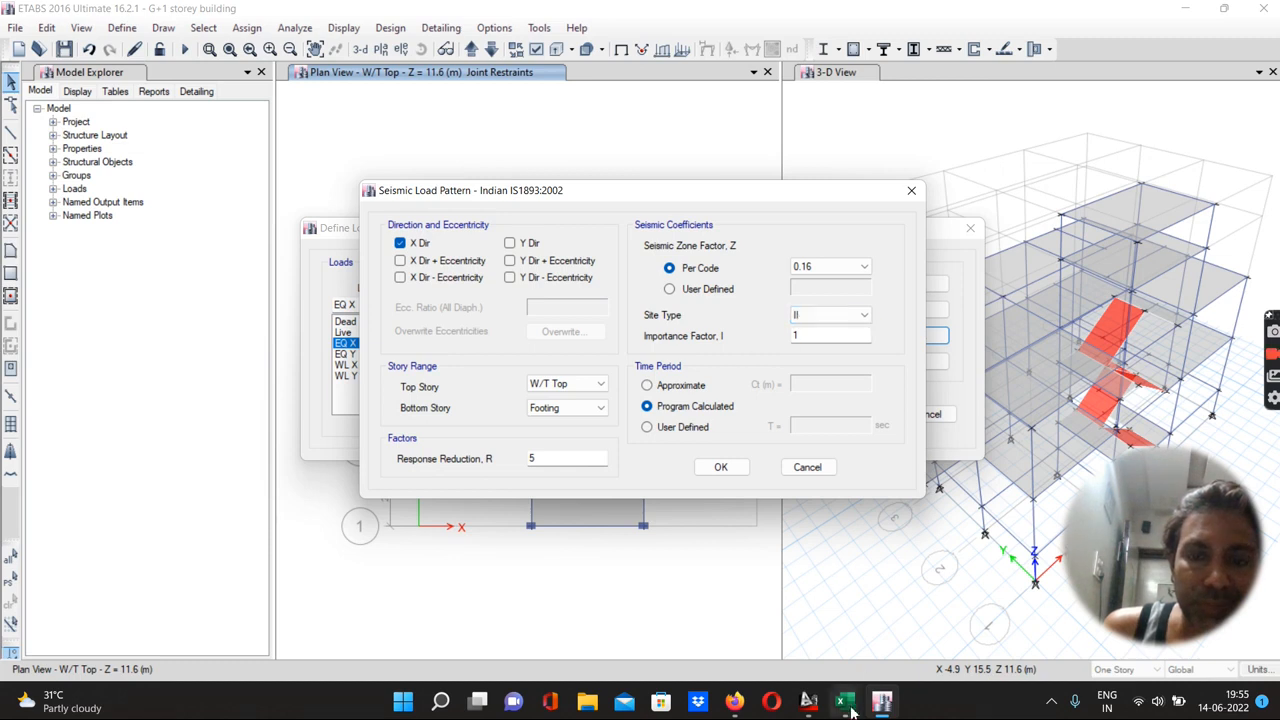
mouse_move(851, 706)
click(935, 600)
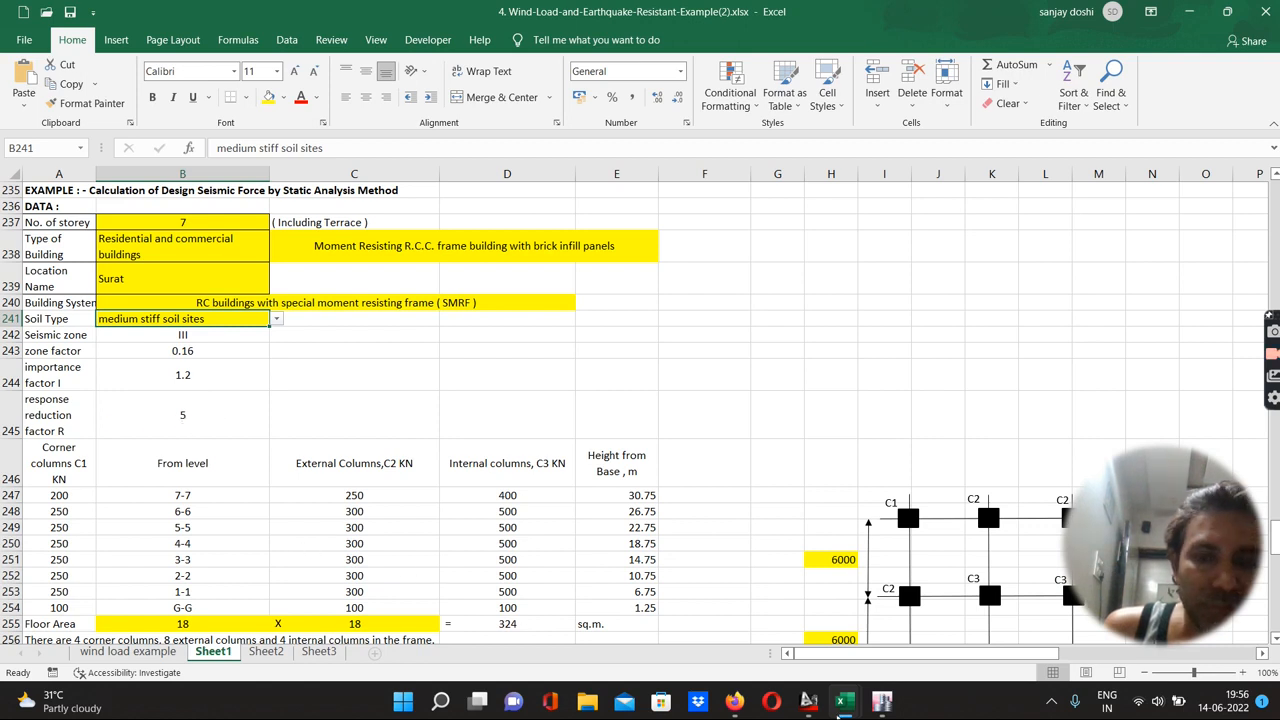
Set the EQ X importance factor to 1.2 and confirm the seismic load pattern
mouse_move(881, 704)
click(893, 655)
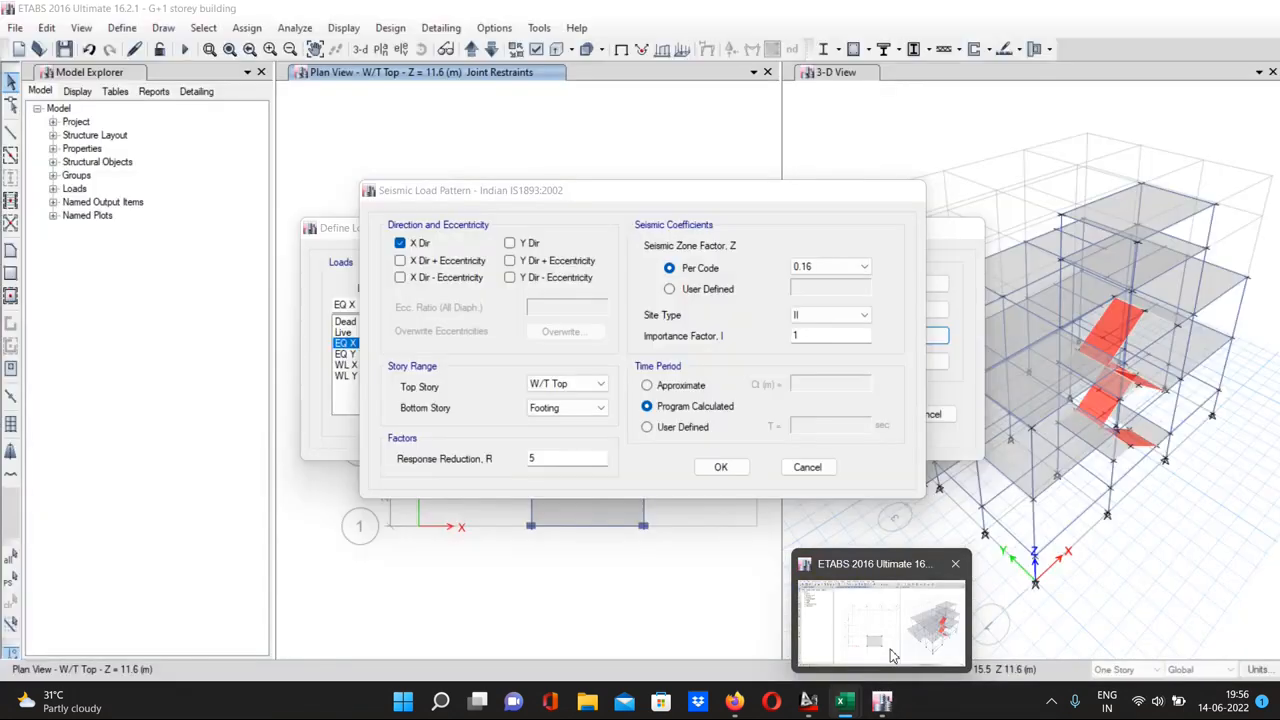
click(800, 339)
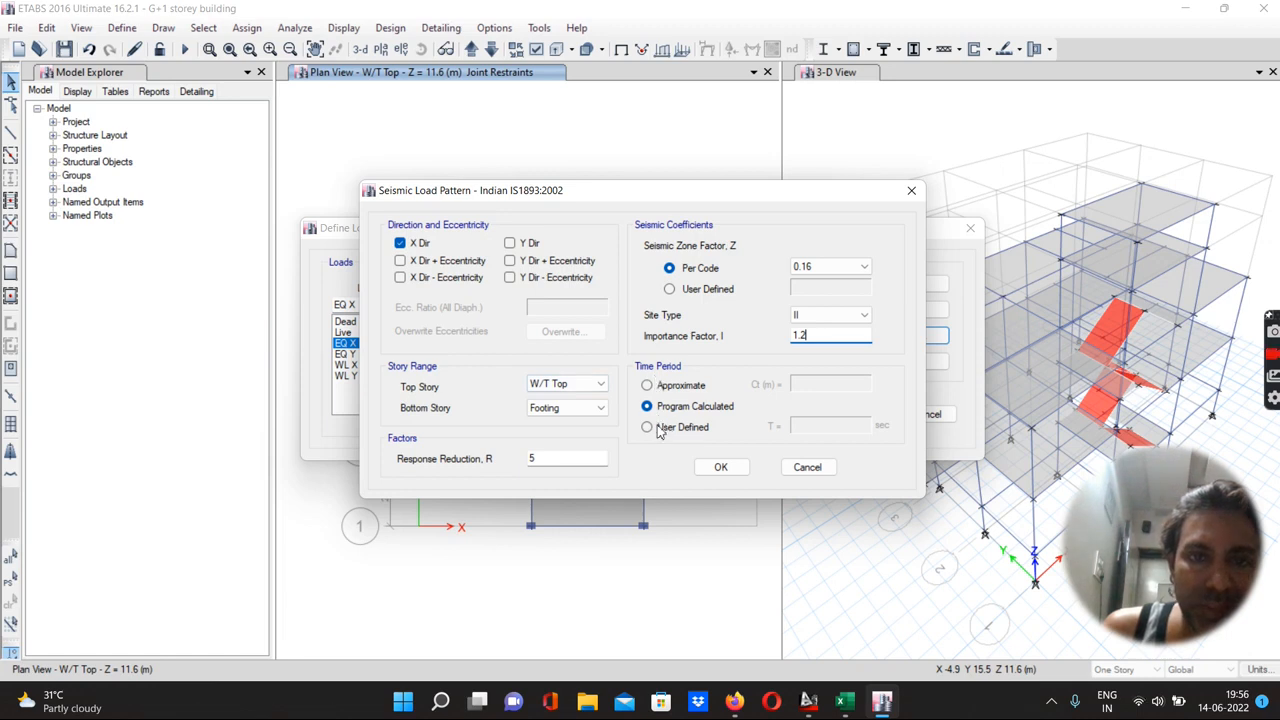
click(720, 468)
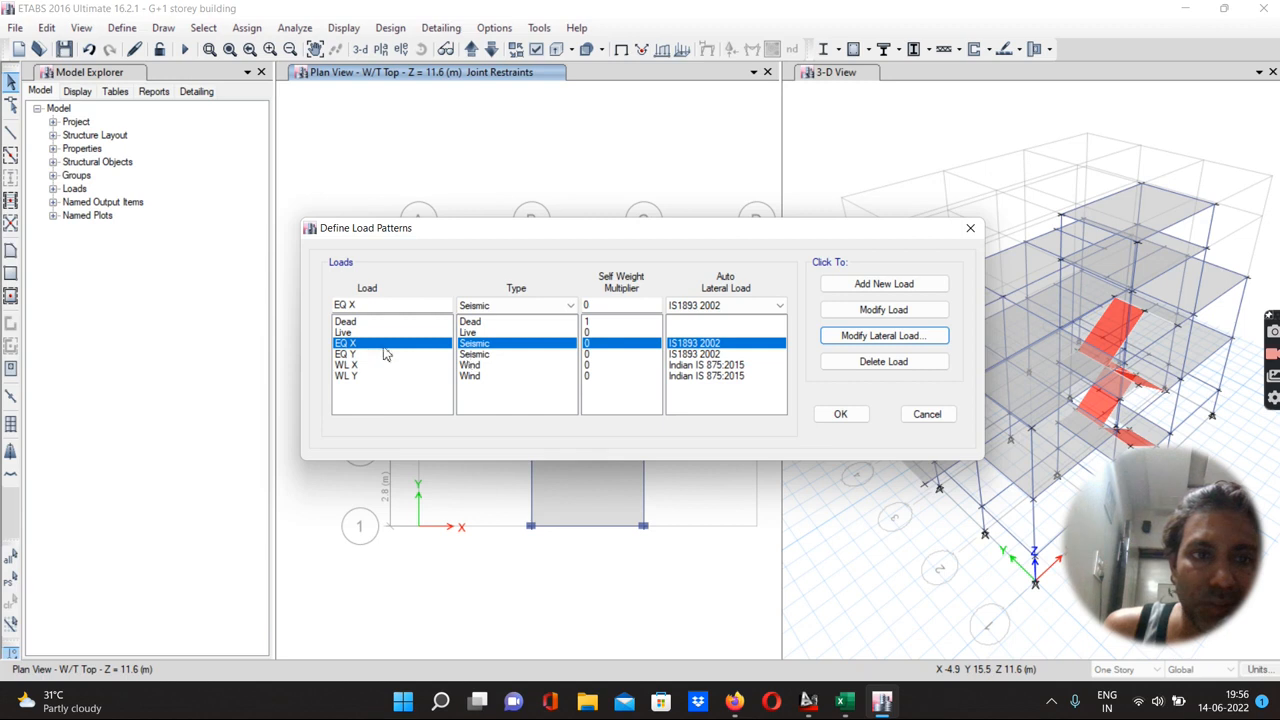
Open the EQ Y lateral load settings and set its direction to Y Dir only, without eccentricity
click(344, 355)
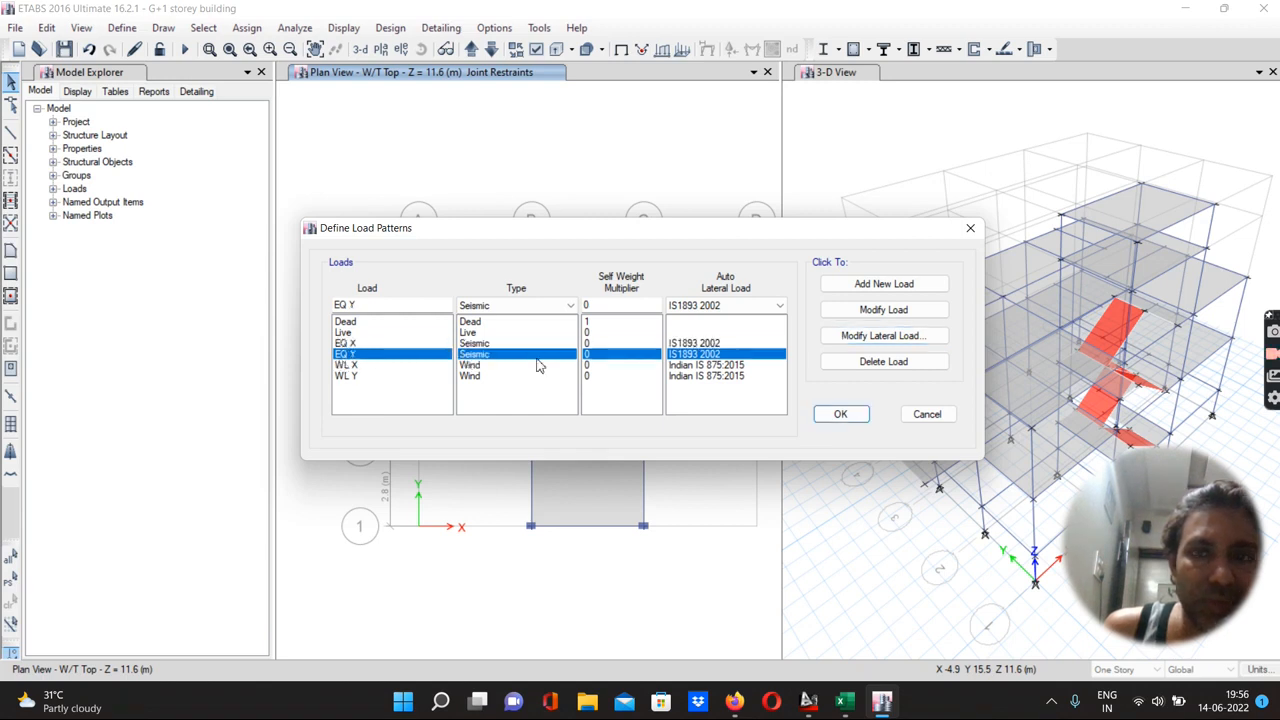
click(855, 340)
click(400, 243)
click(400, 260)
click(400, 277)
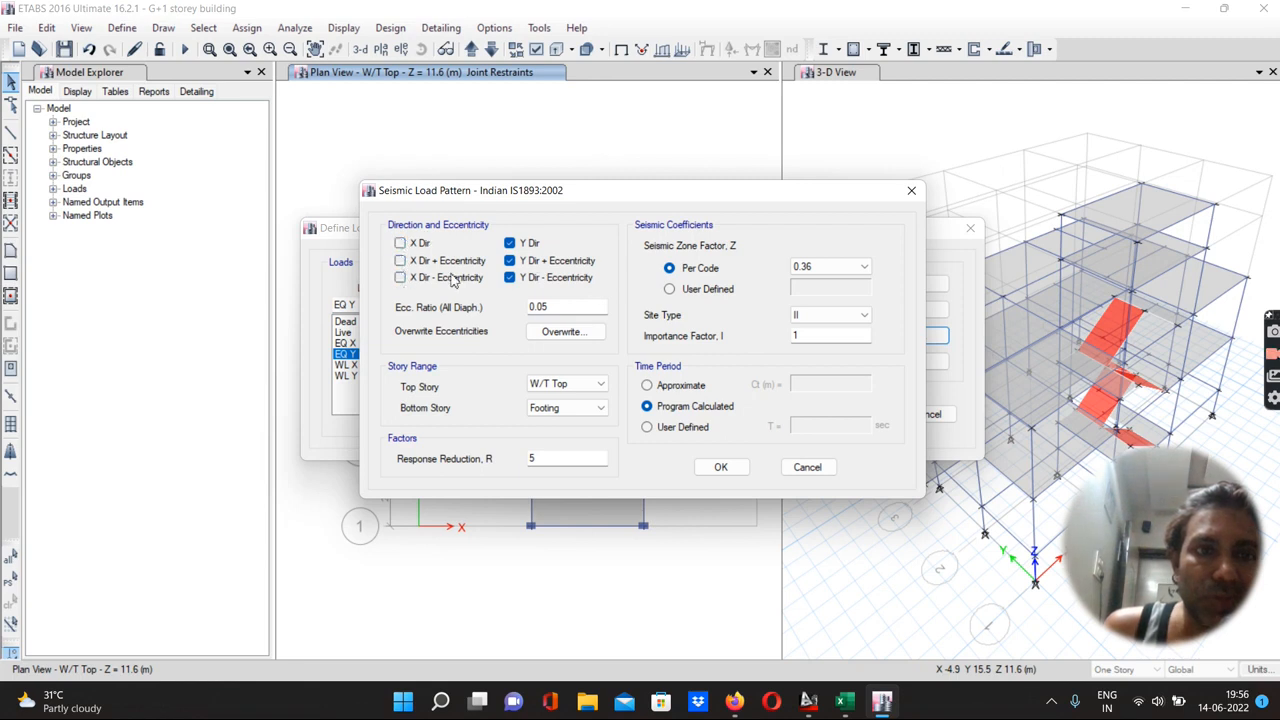
click(511, 278)
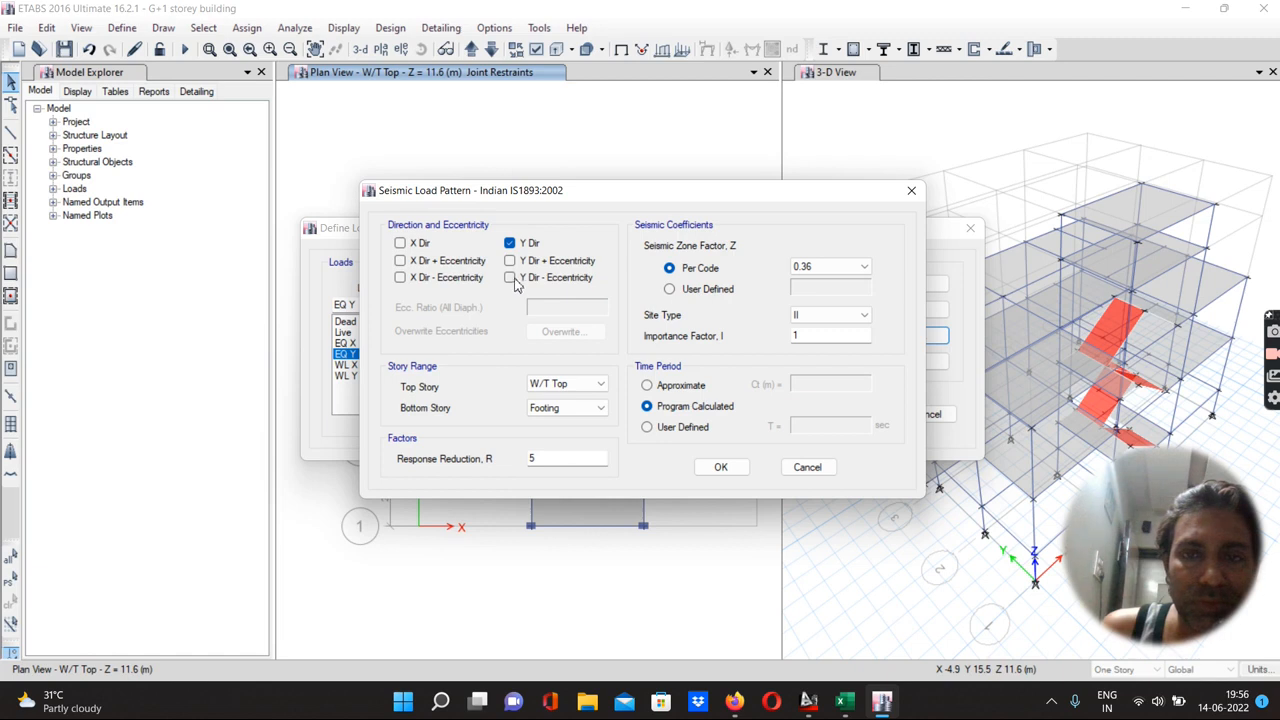
Set the EQ Y seismic zone factor to 0.16 and importance factor to 1.2, then confirm
click(805, 267)
click(805, 292)
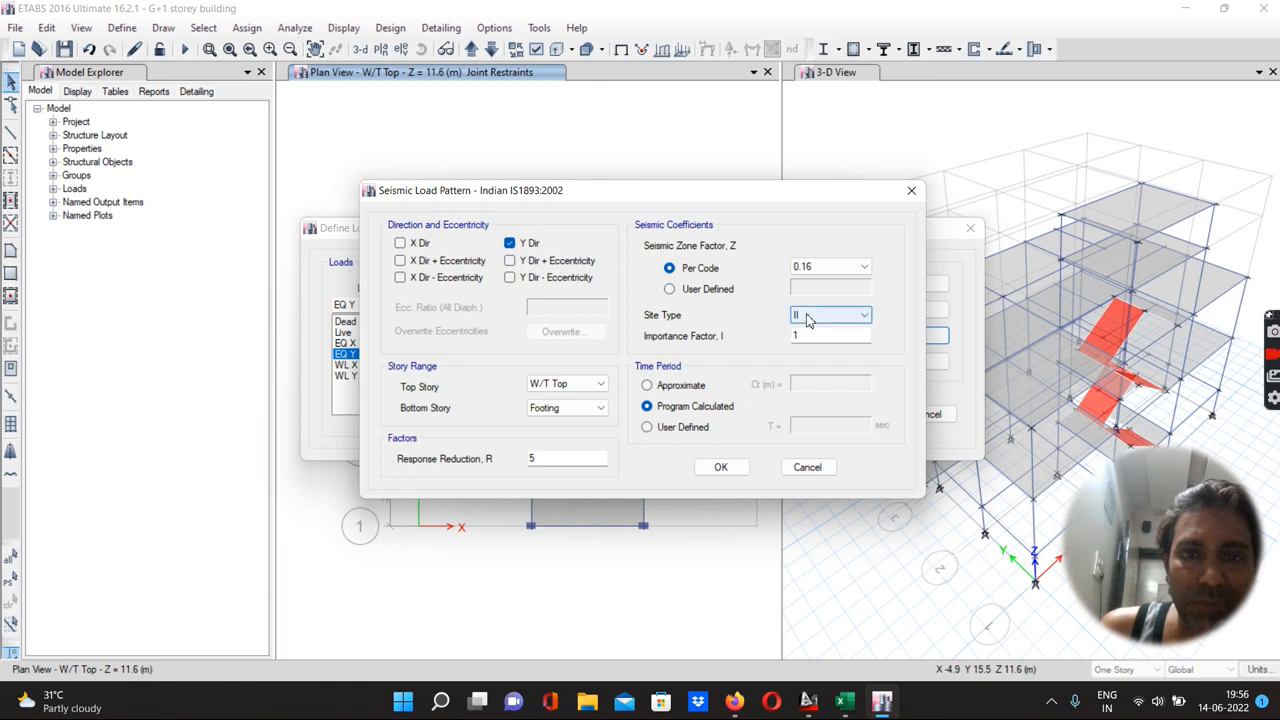
click(819, 334)
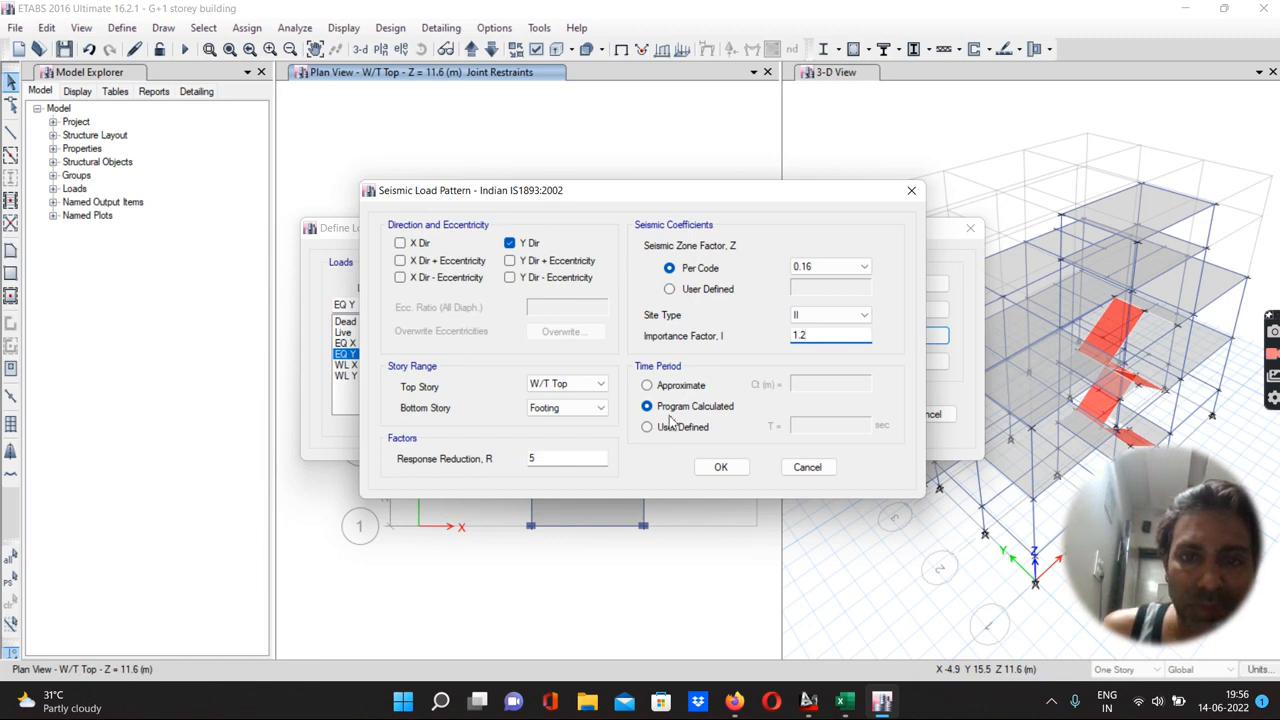
click(718, 469)
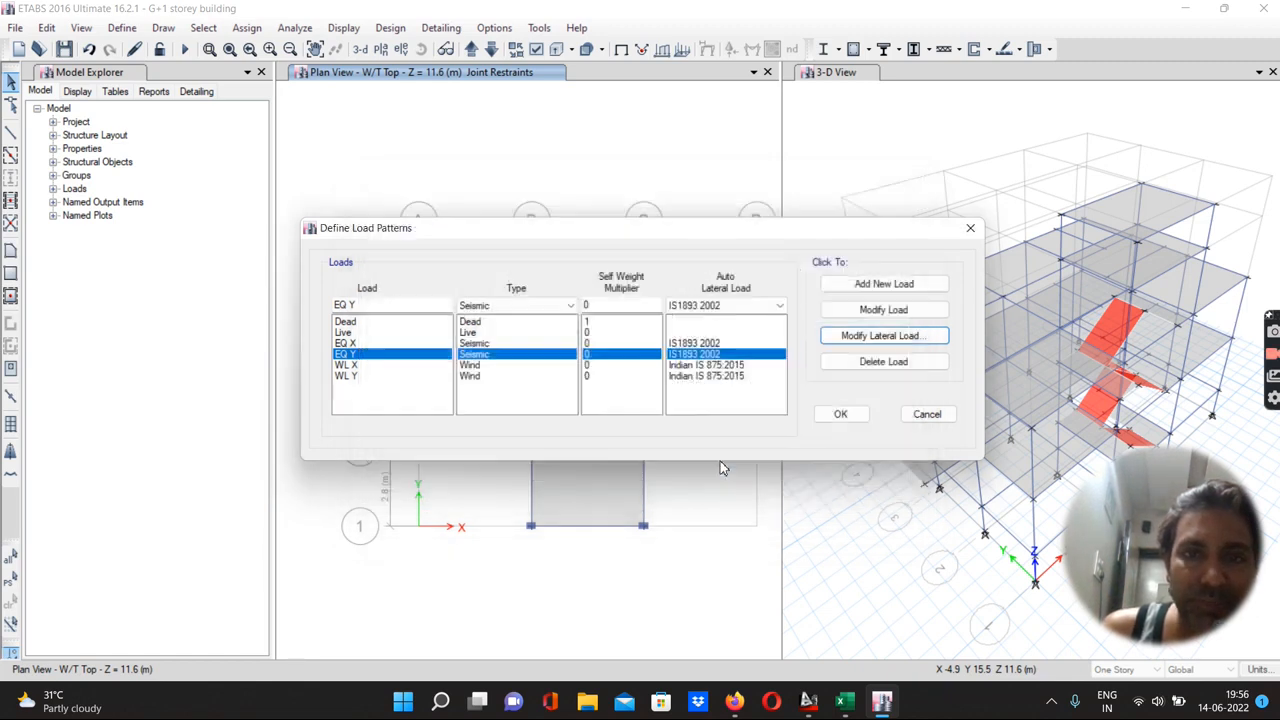
Open the WL X wind load parameters and review the wind design data in the Excel worksheet
click(346, 366)
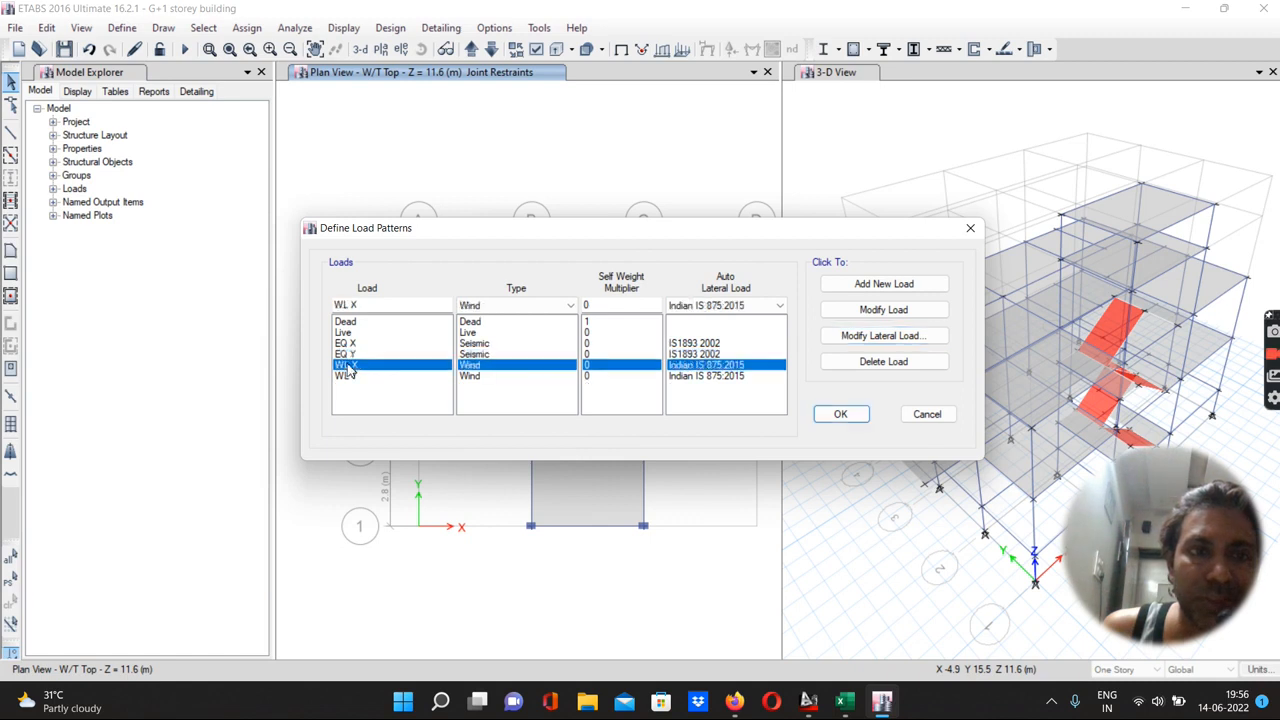
click(856, 338)
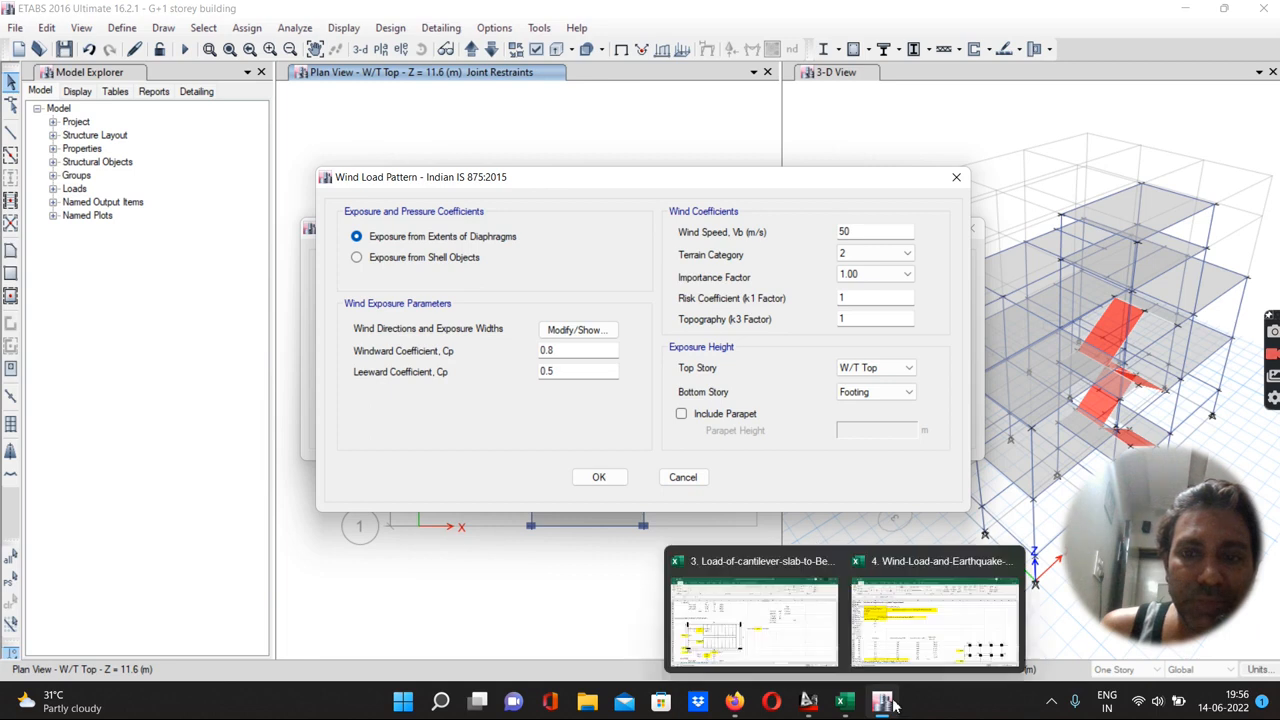
mouse_move(846, 706)
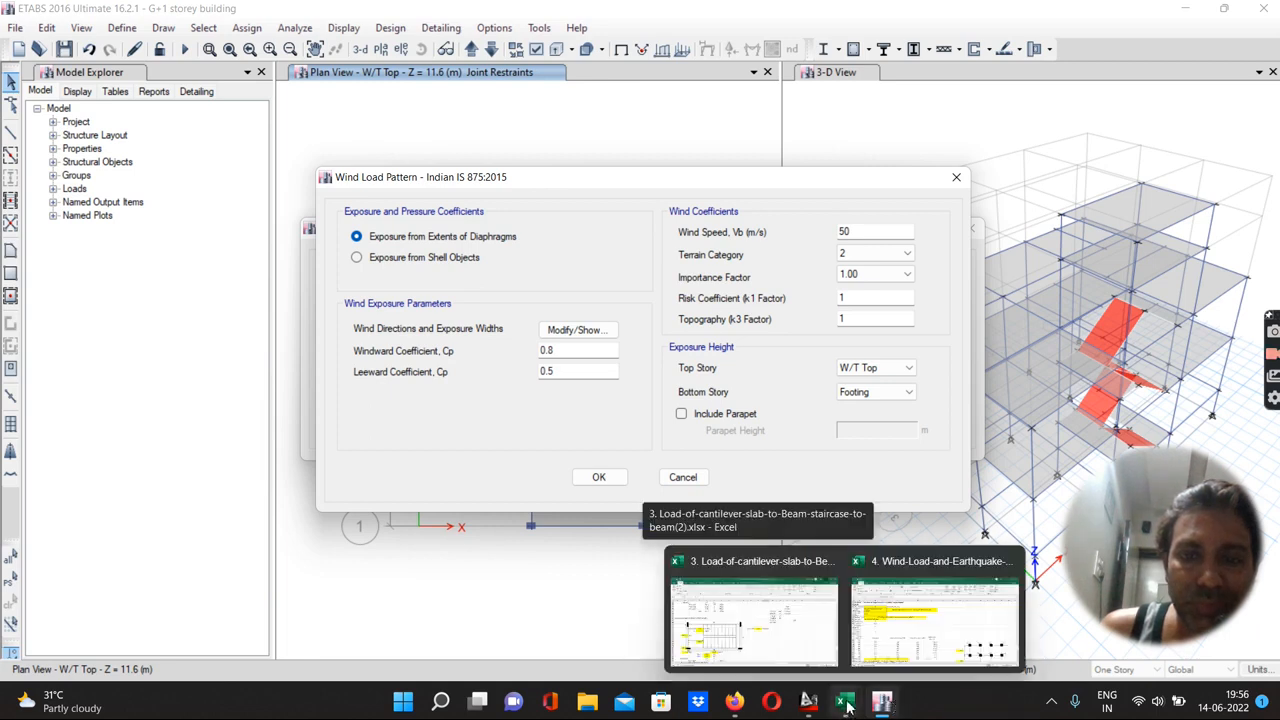
click(912, 640)
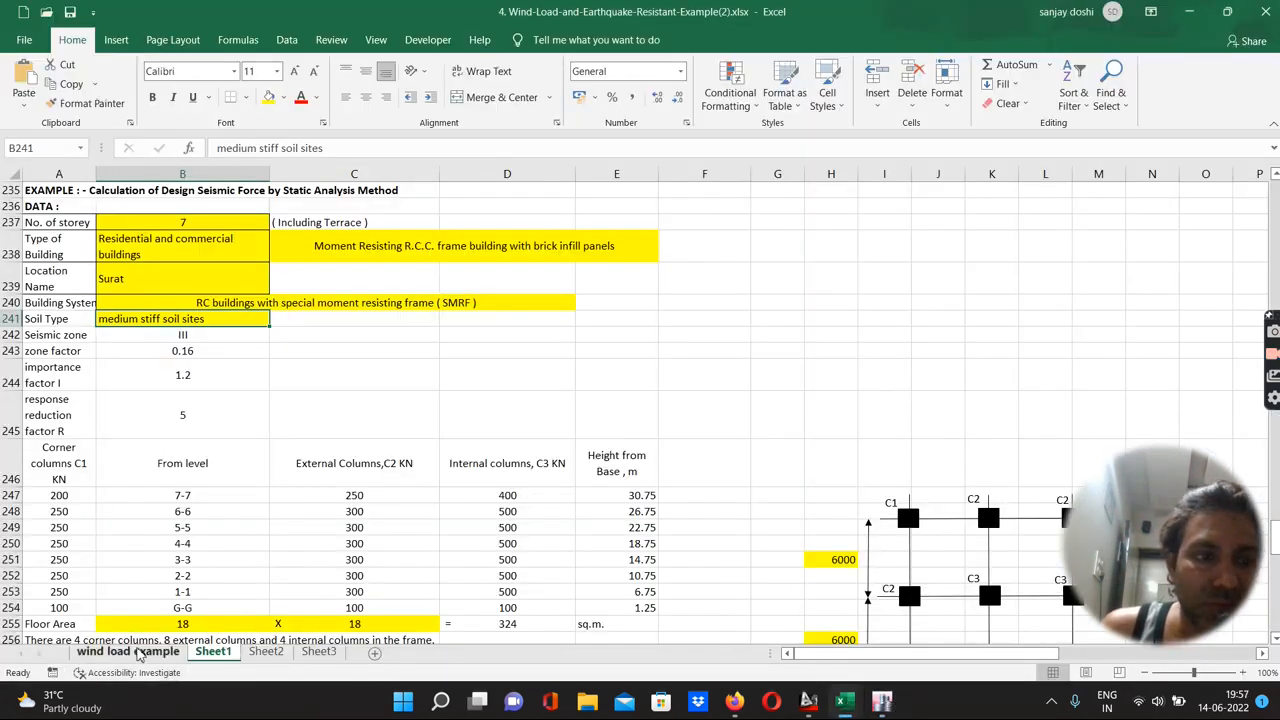
click(140, 653)
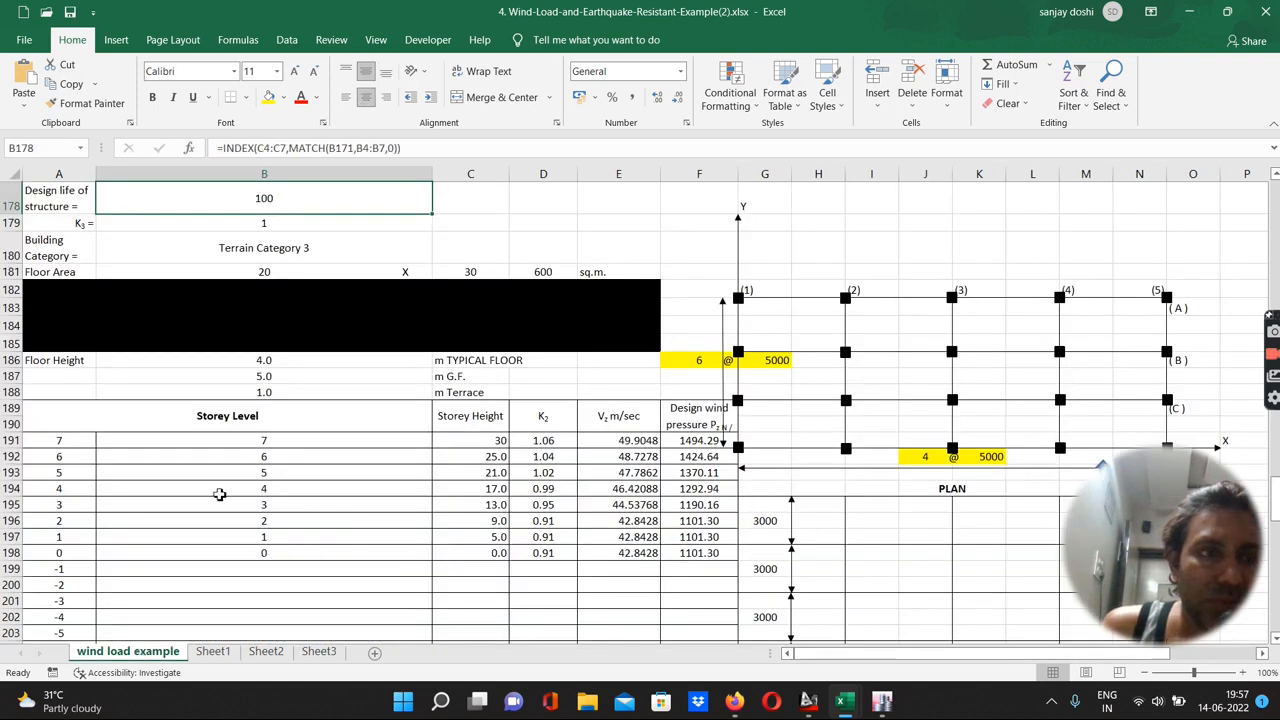
scroll(219, 494, up, 2)
scroll(171, 333, up, 1)
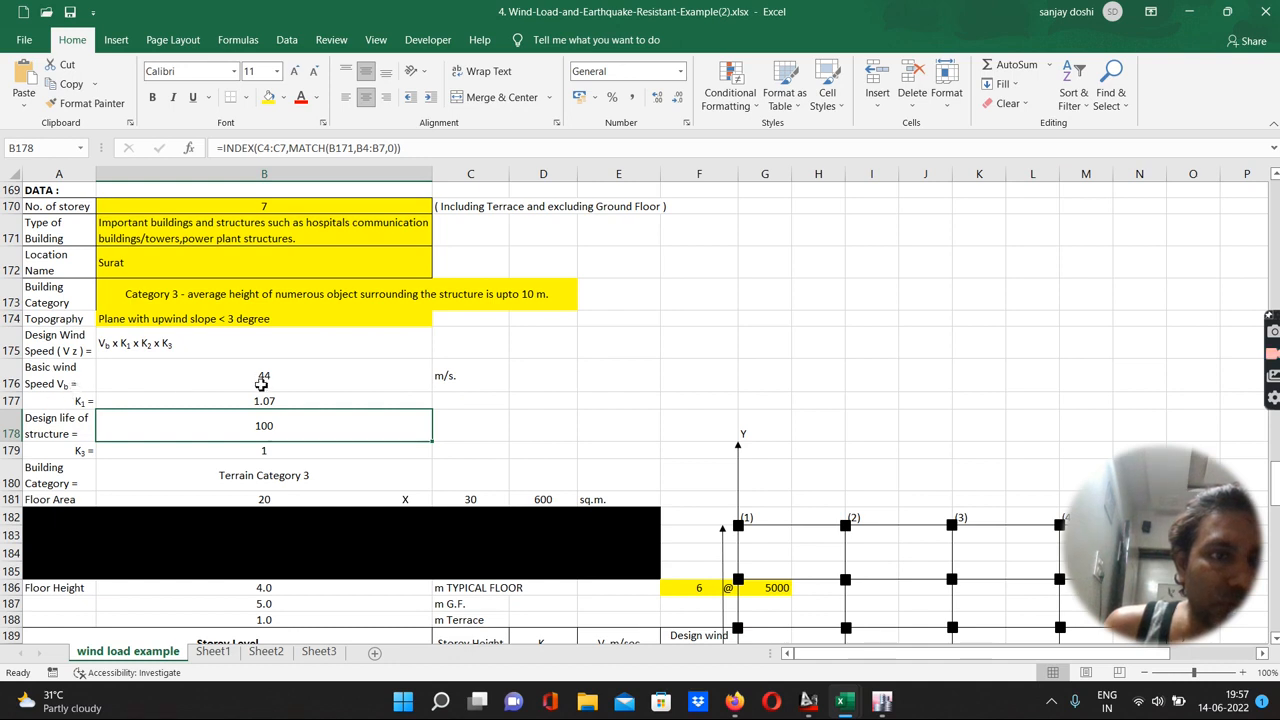
Set the WL X basic wind speed to 44 m/s
mouse_move(882, 702)
click(890, 660)
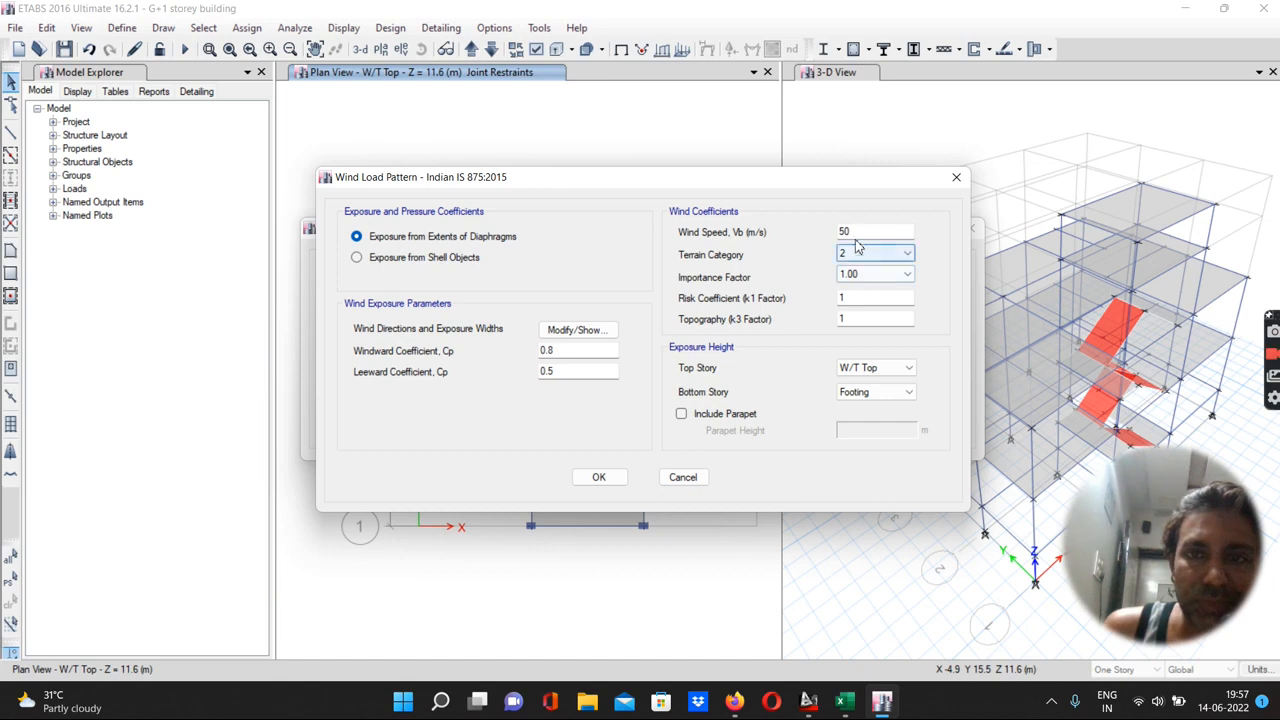
drag(858, 234, 819, 233)
text(44)
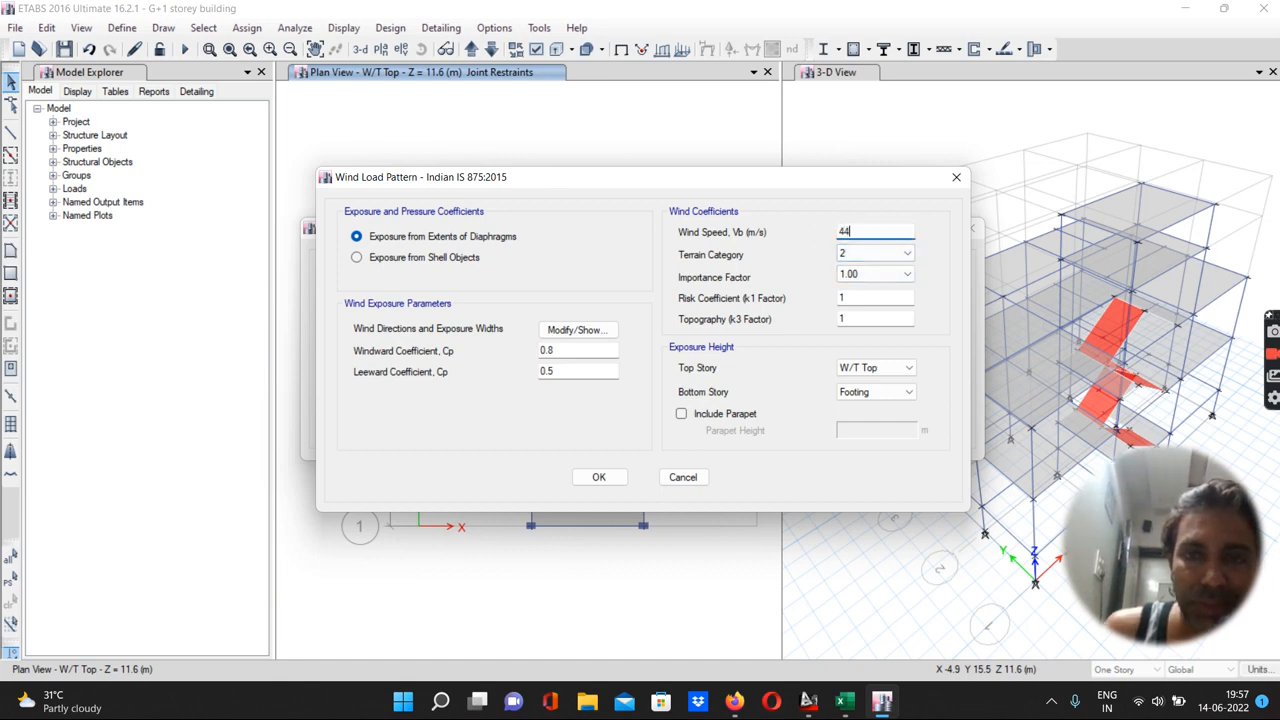
Set the wind terrain category to 3, checking the worksheet's building category
click(845, 257)
click(845, 257)
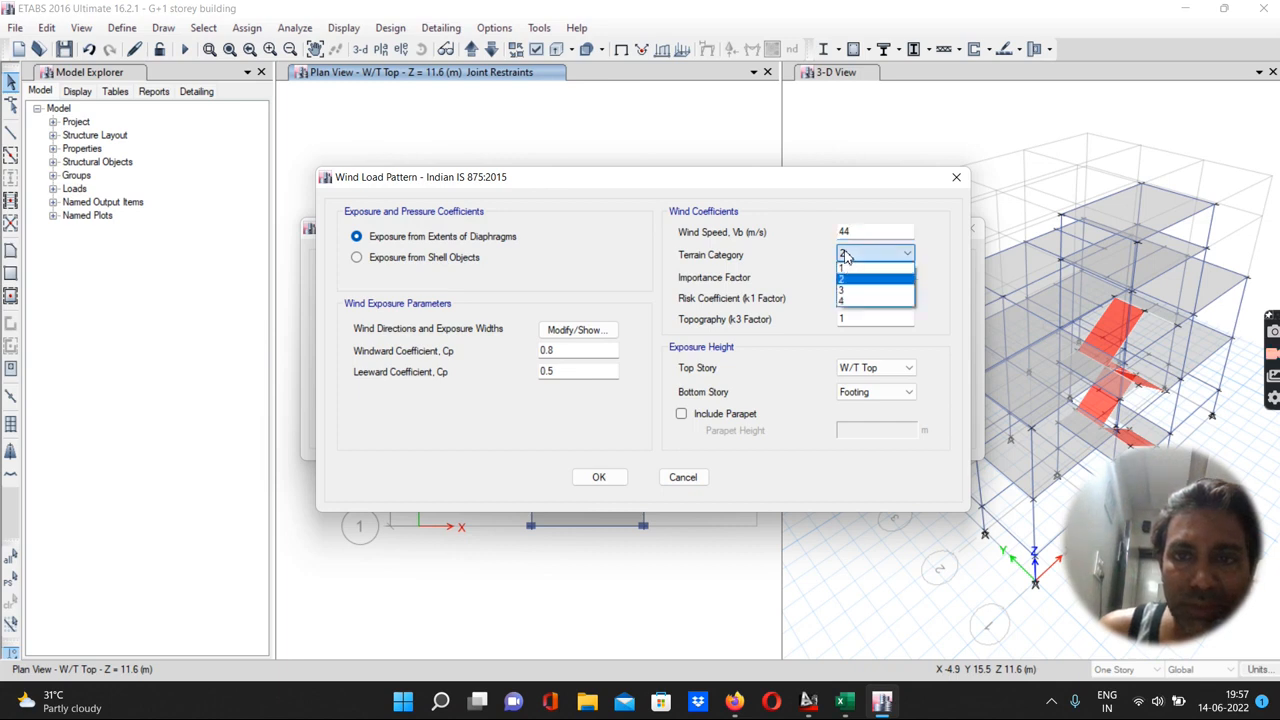
click(845, 257)
mouse_move(881, 703)
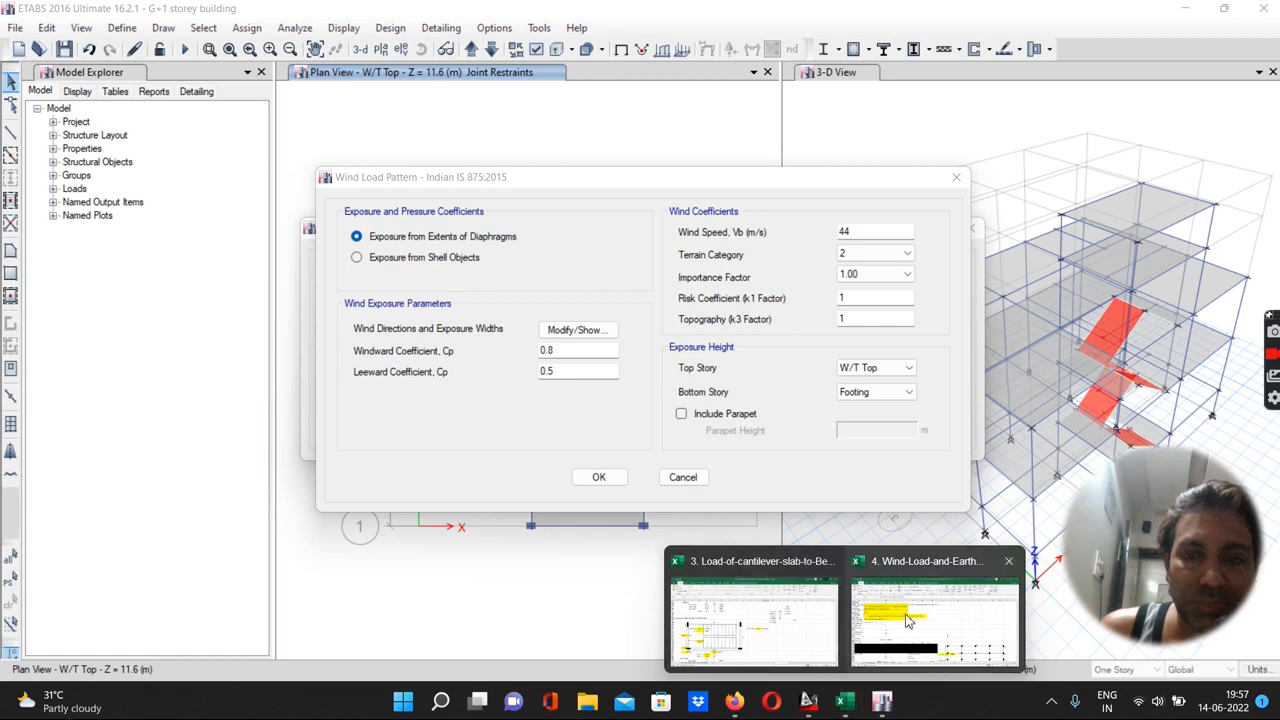
click(908, 621)
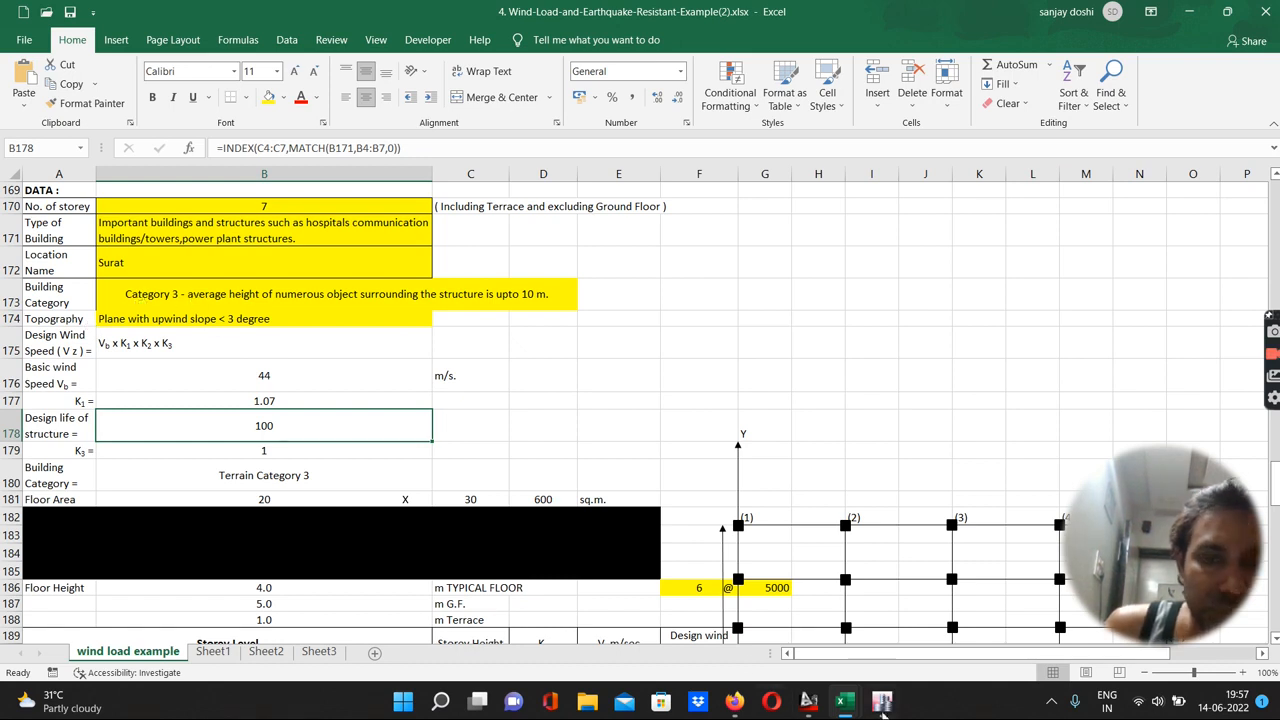
mouse_move(884, 703)
click(910, 615)
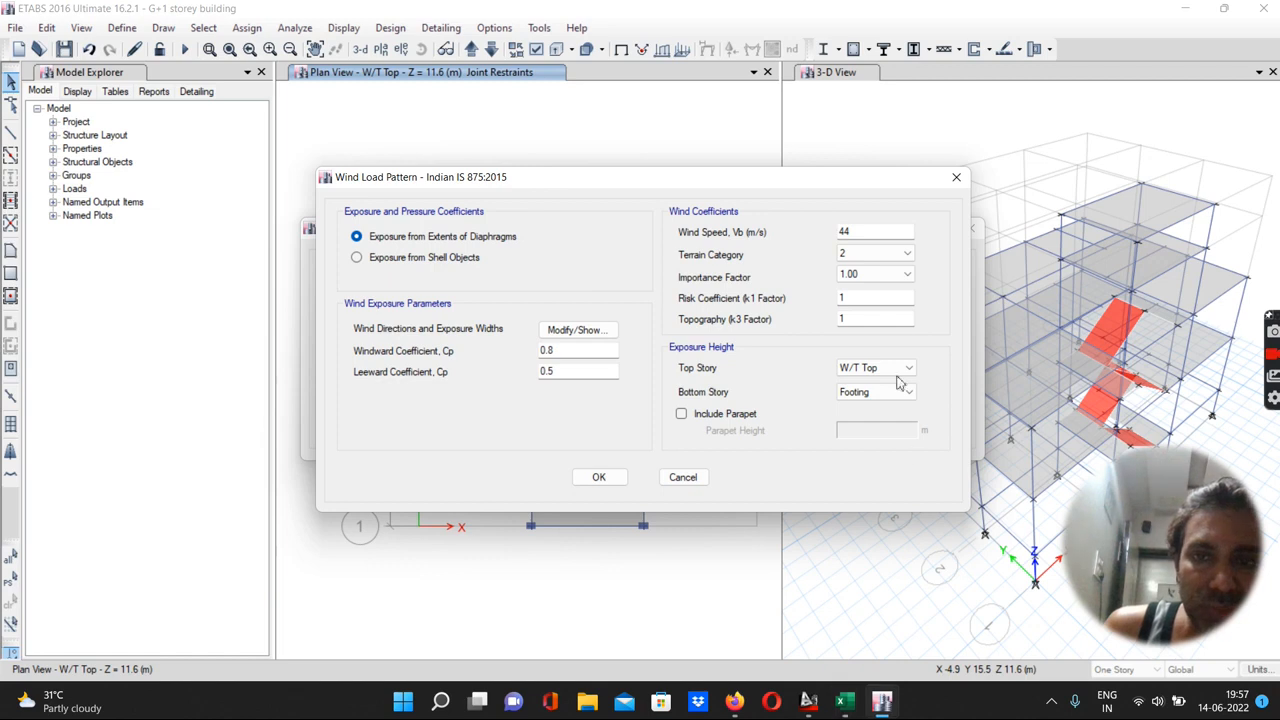
click(880, 255)
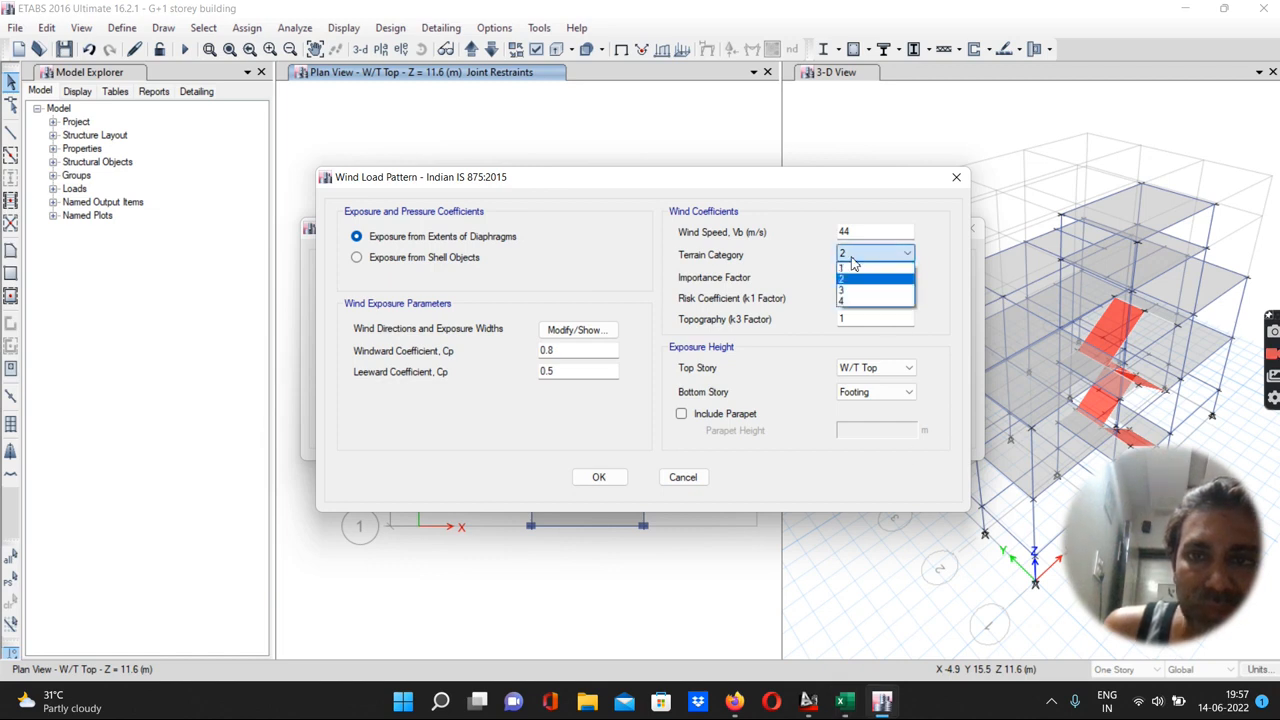
click(848, 292)
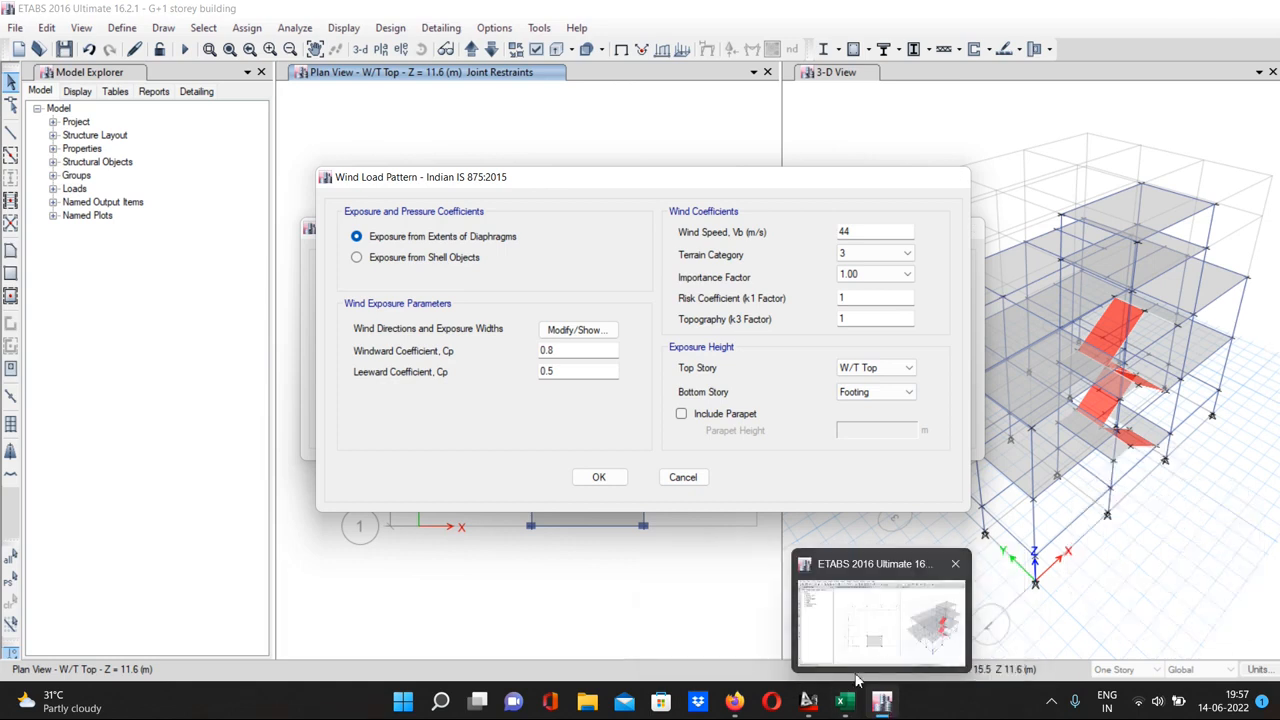
Set the risk coefficient (k1 factor) to 1.07 according to the worksheet
mouse_move(848, 708)
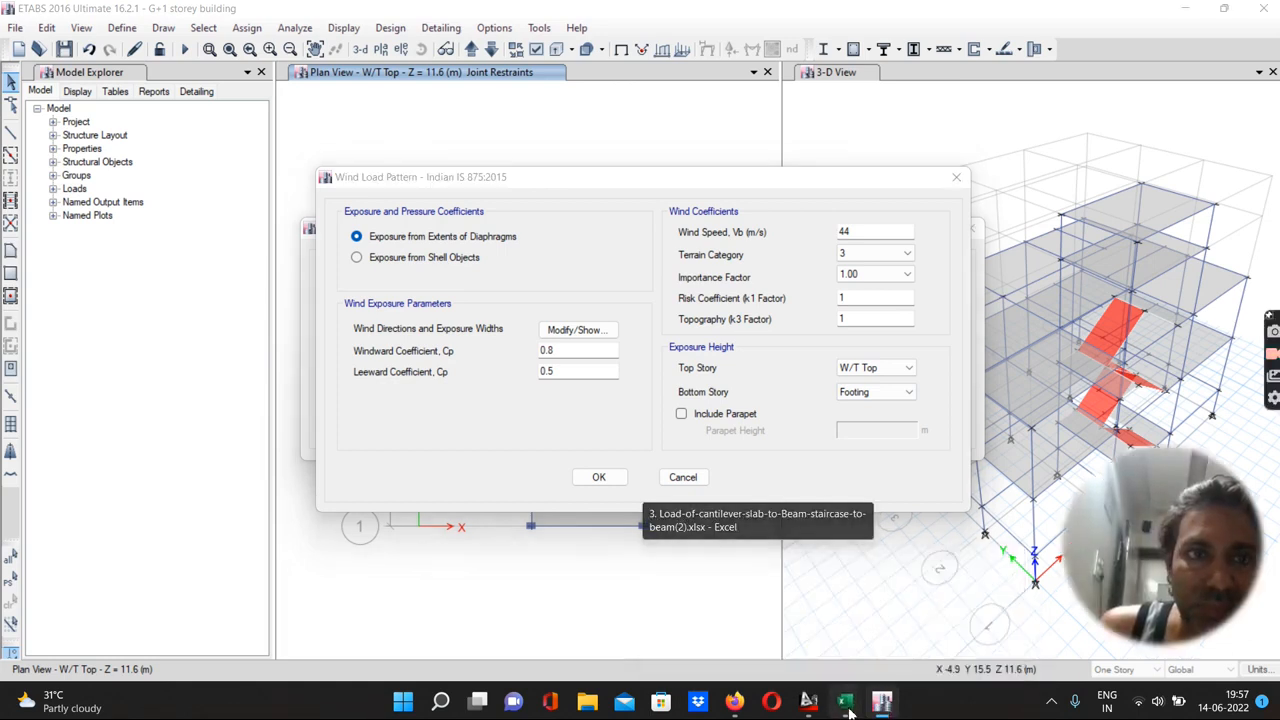
click(886, 622)
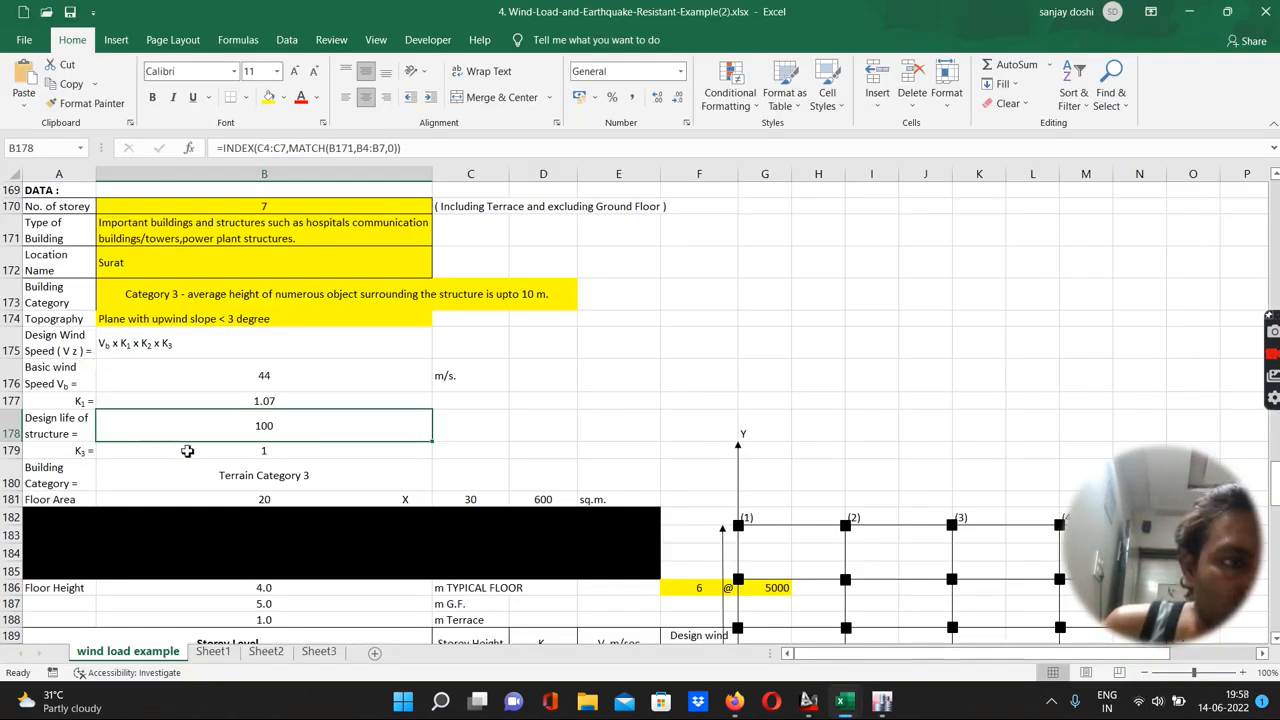
scroll(187, 451, down, 5)
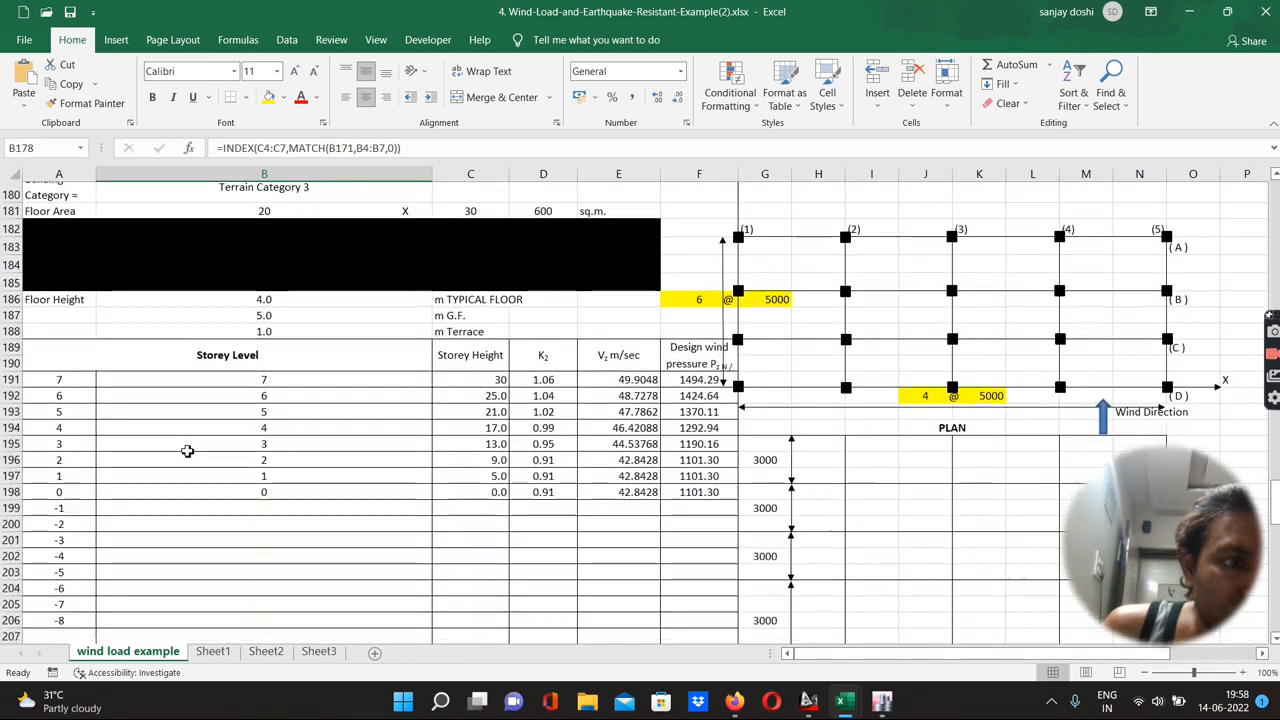
scroll(187, 451, up, 5)
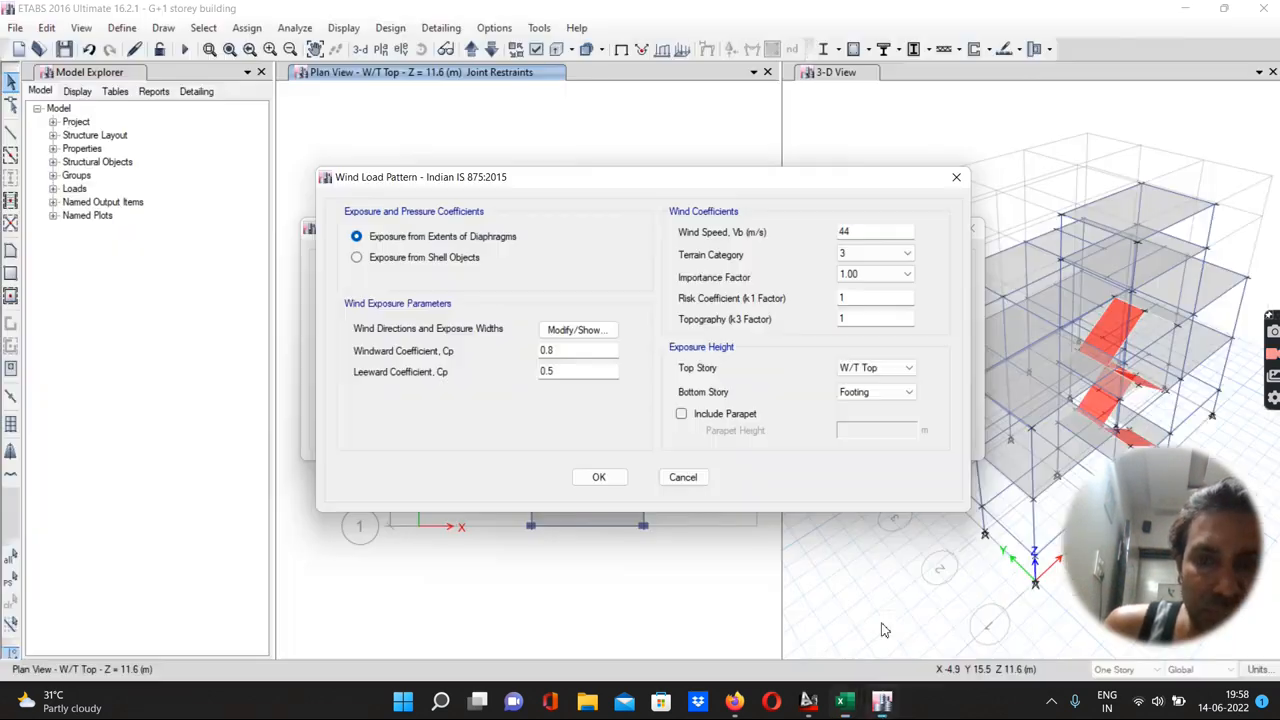
click(881, 700)
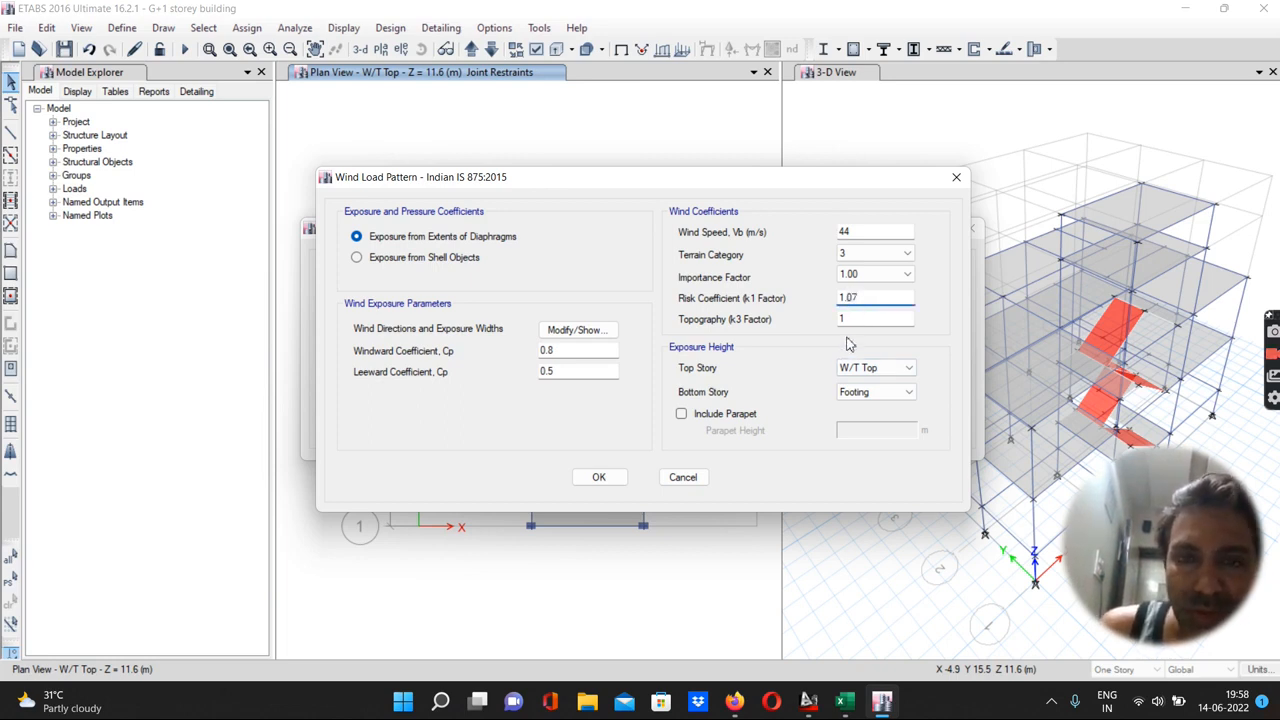
Set the wind importance factor to 1.00 after rechecking the worksheet
click(845, 700)
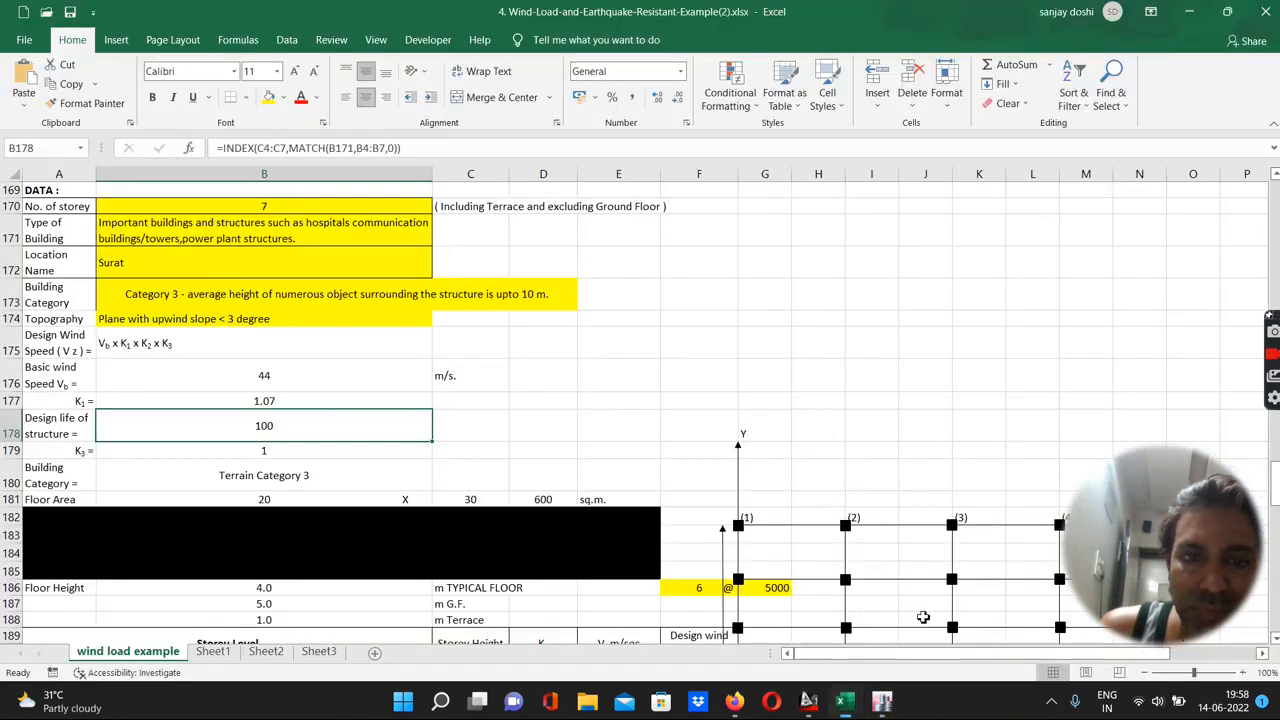
click(920, 627)
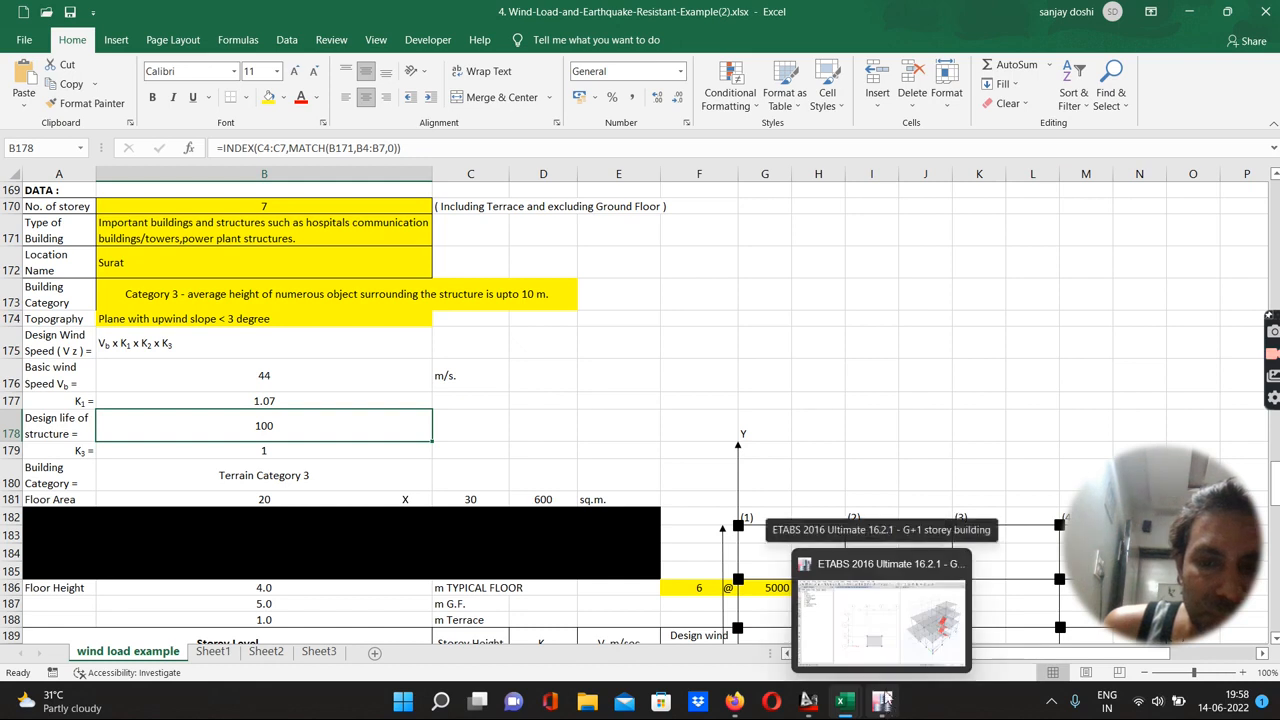
click(883, 701)
click(852, 320)
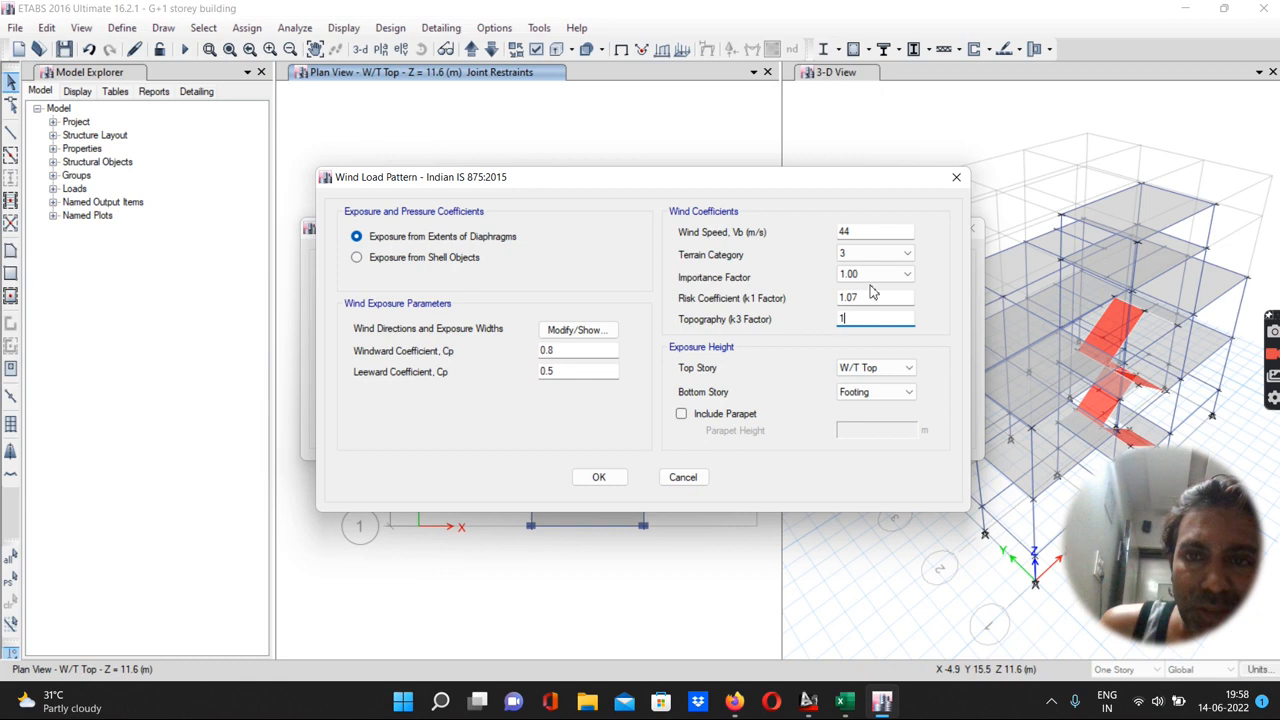
click(873, 275)
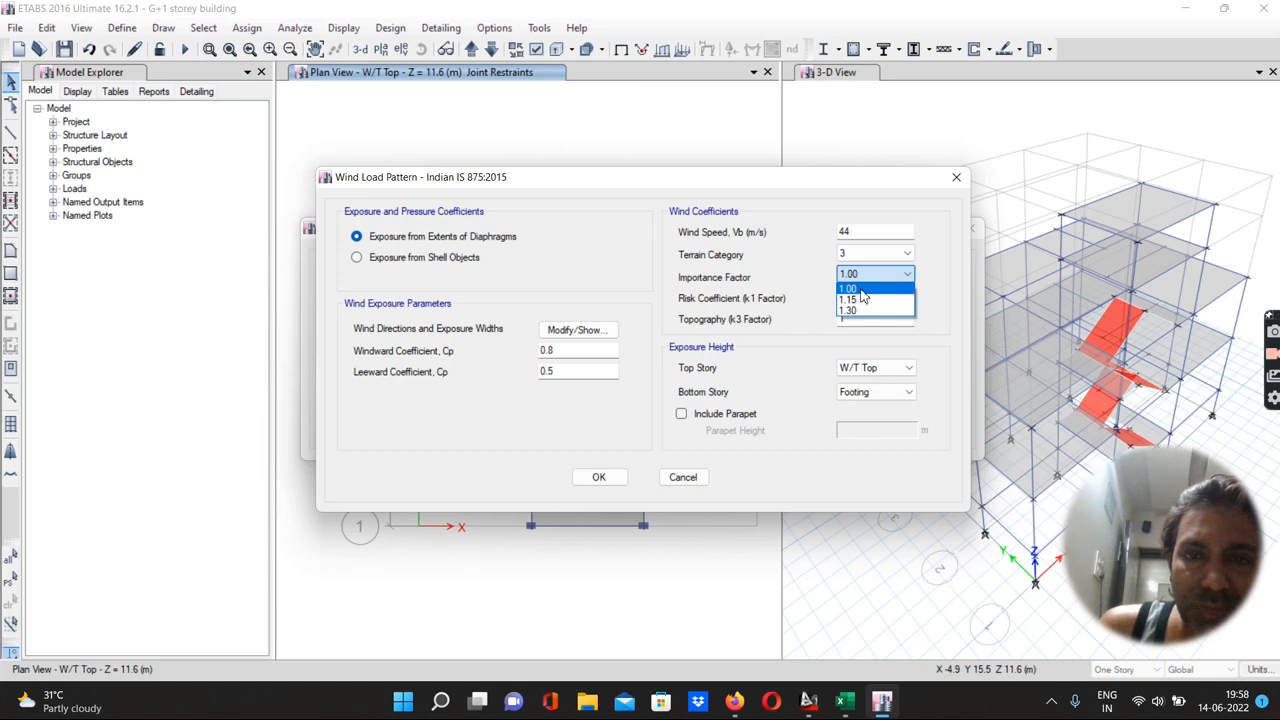
click(861, 289)
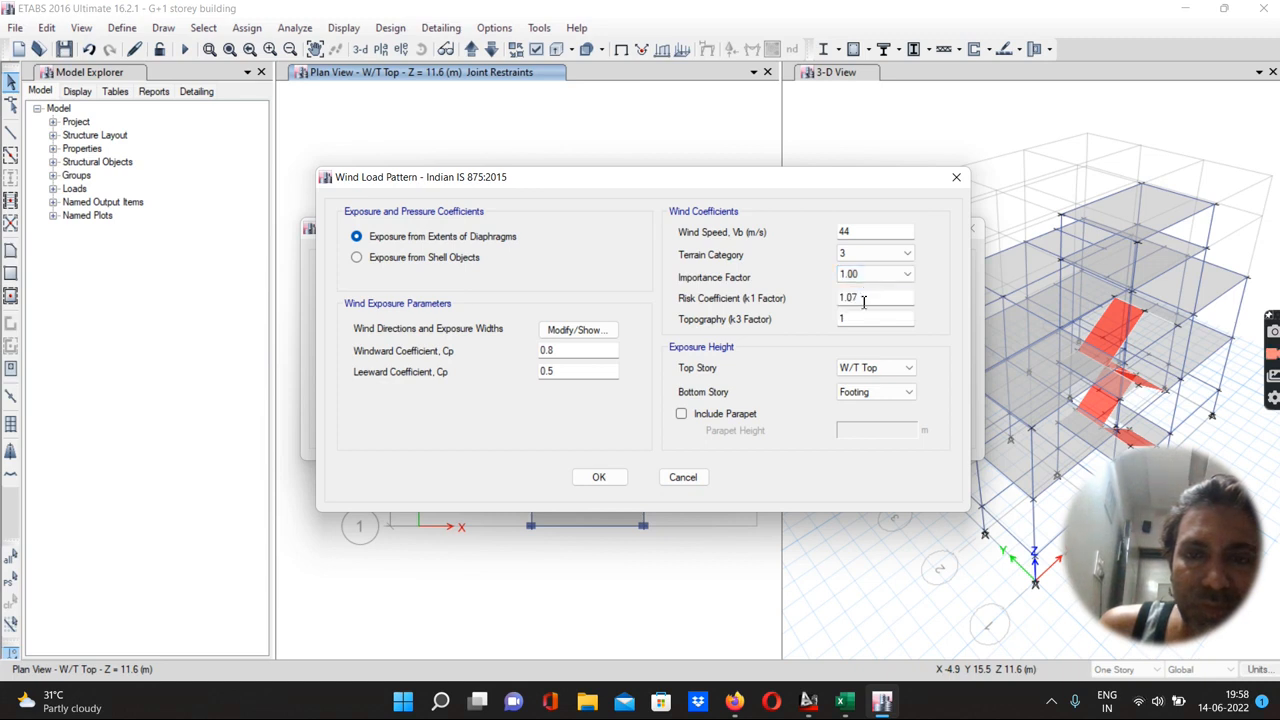
Switch to the wind load worksheet and set the type of building to "All general buildings and structures"
mouse_move(878, 707)
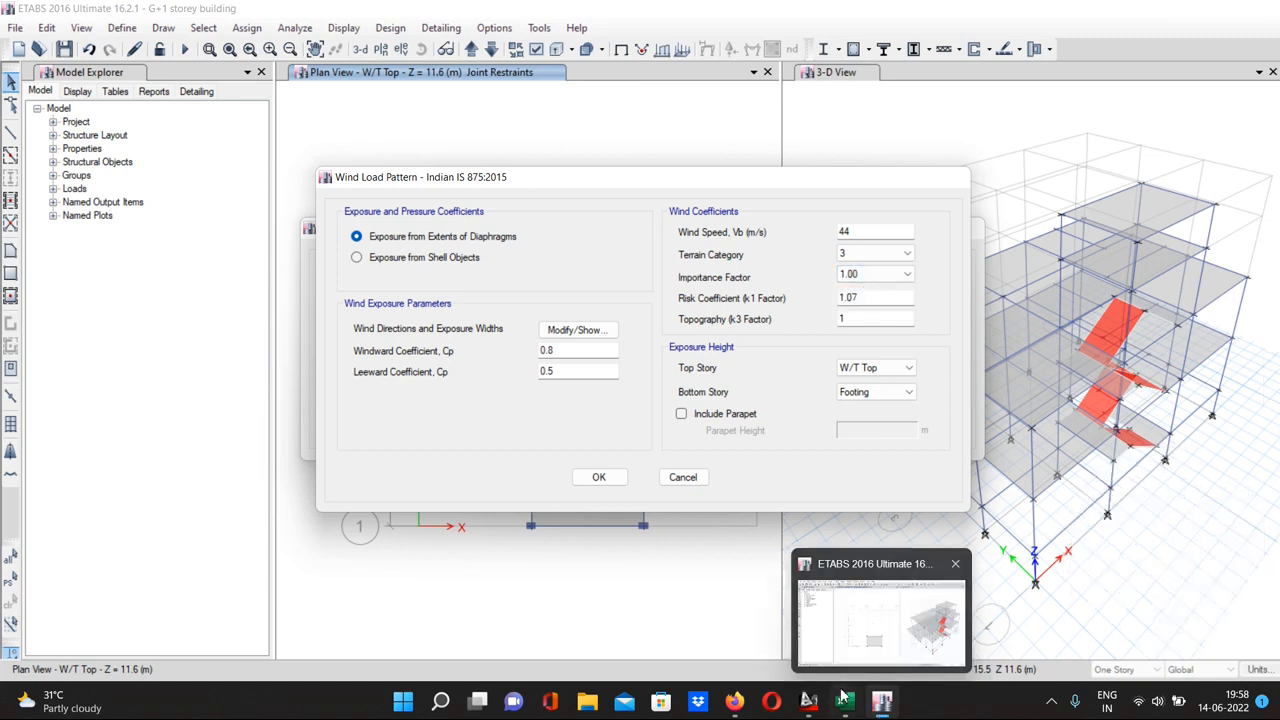
mouse_move(843, 700)
click(890, 607)
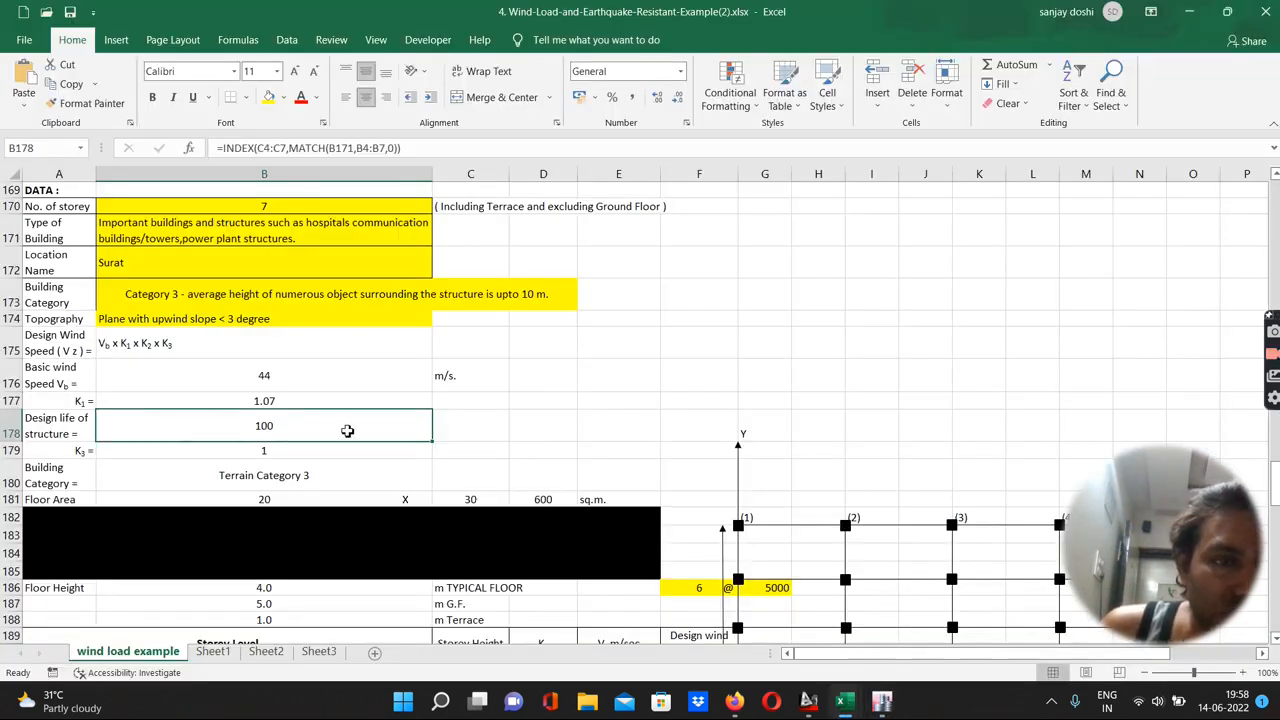
scroll(346, 429, down, 2)
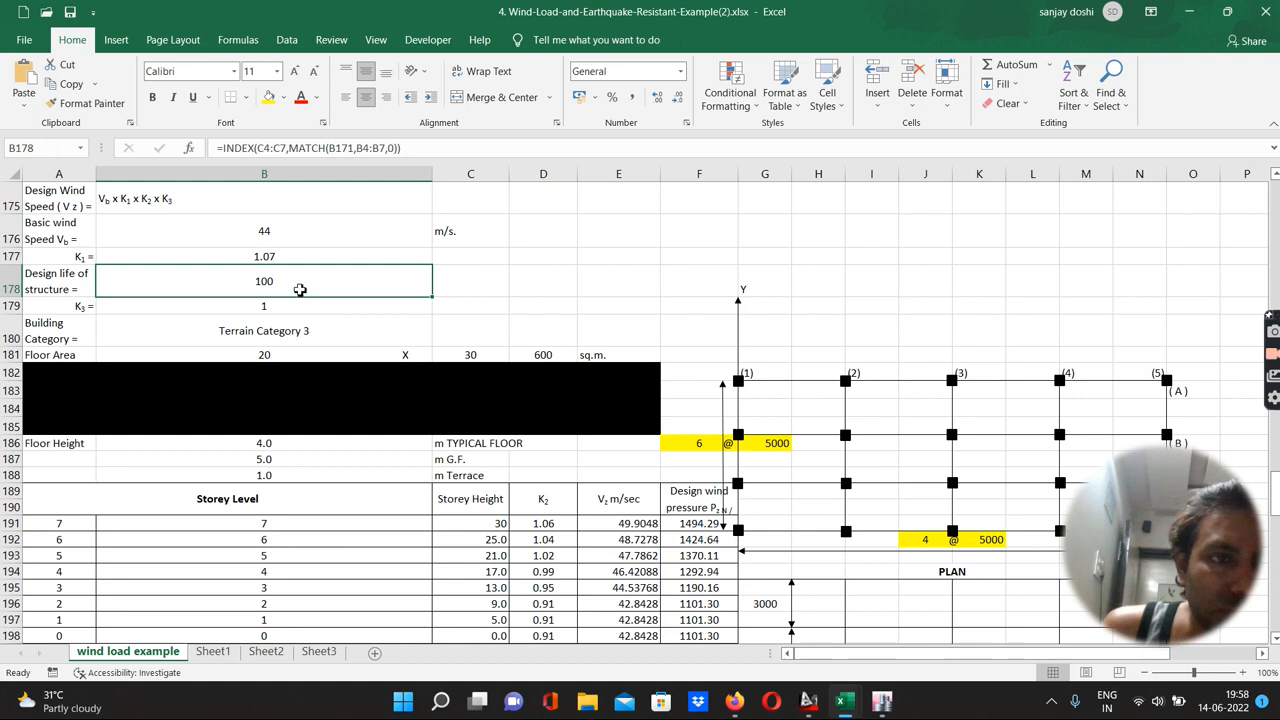
scroll(300, 313, up, 2)
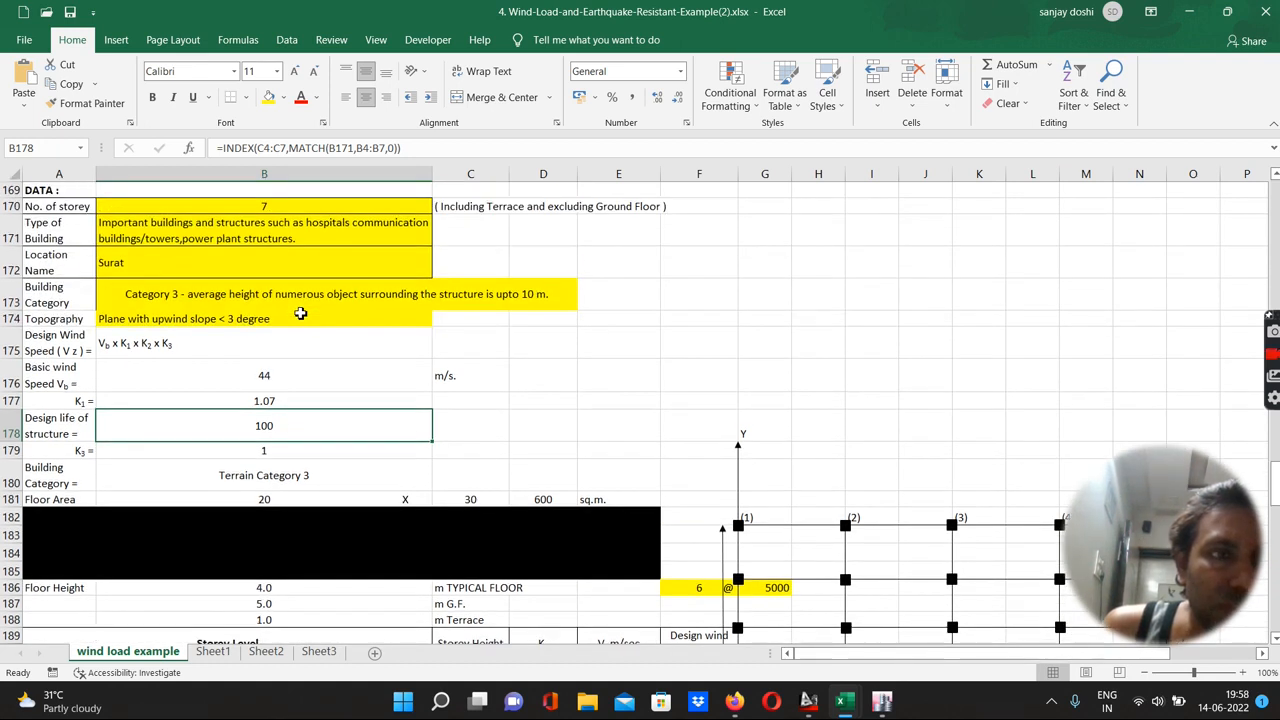
click(310, 230)
click(440, 244)
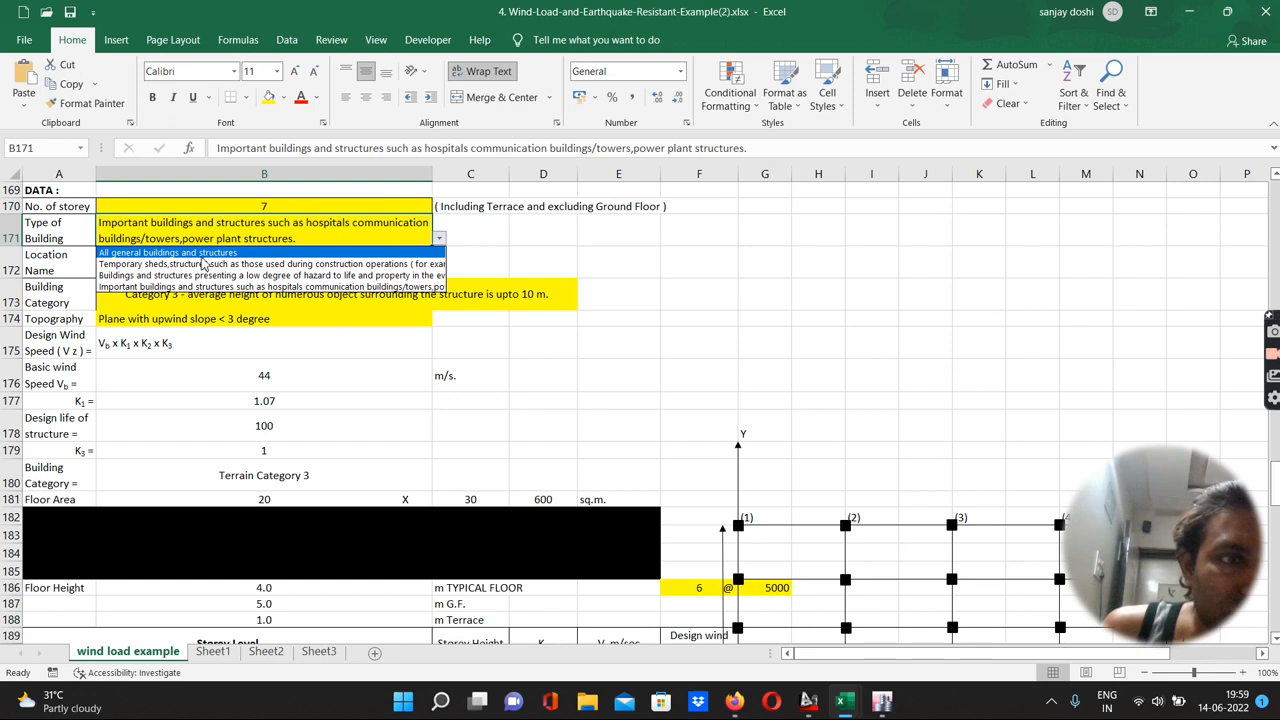
click(200, 252)
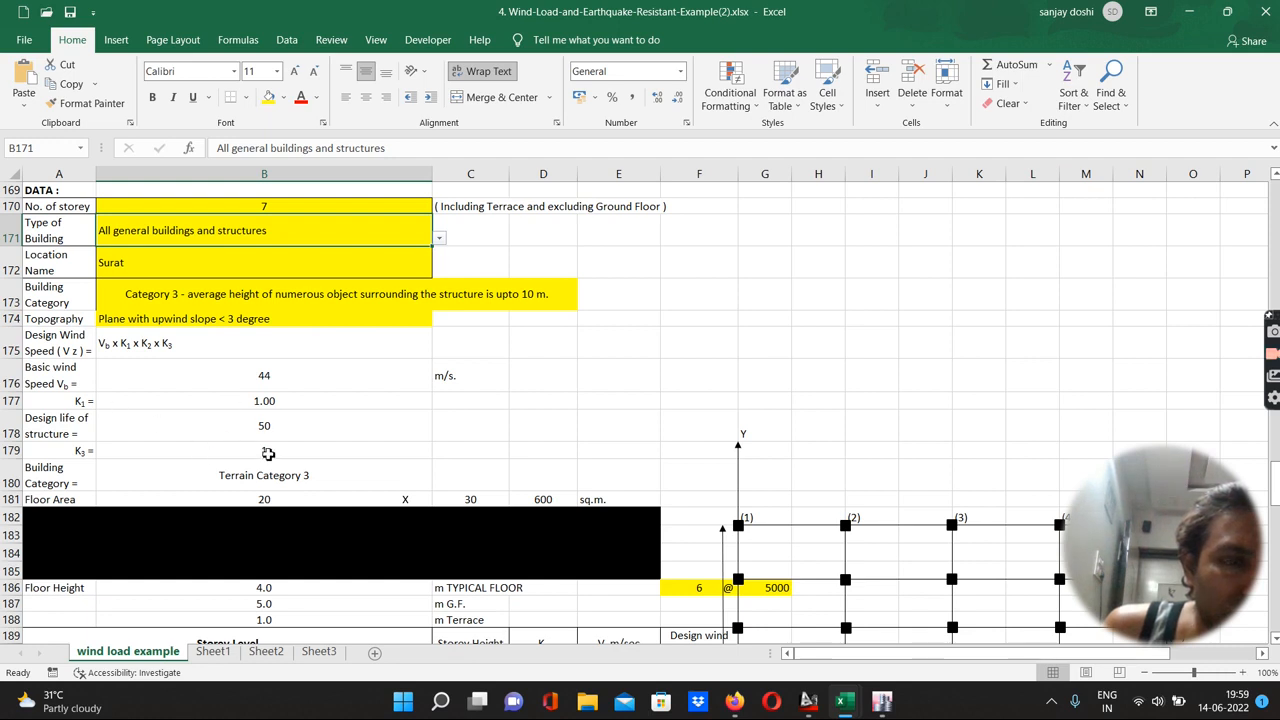
scroll(268, 454, down, 3)
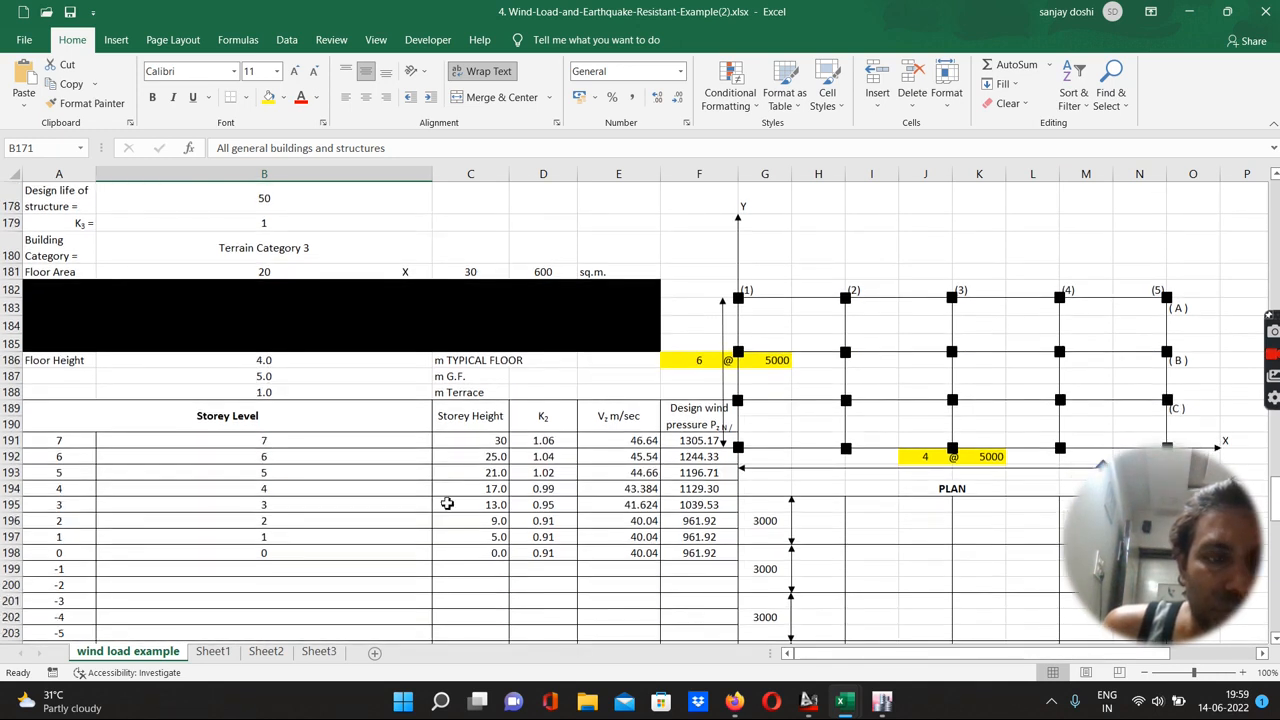
Back in ETABS, set the WL X risk coefficient (k1 factor) to 1.00 and importance factor to 1.00, and confirm
mouse_move(882, 706)
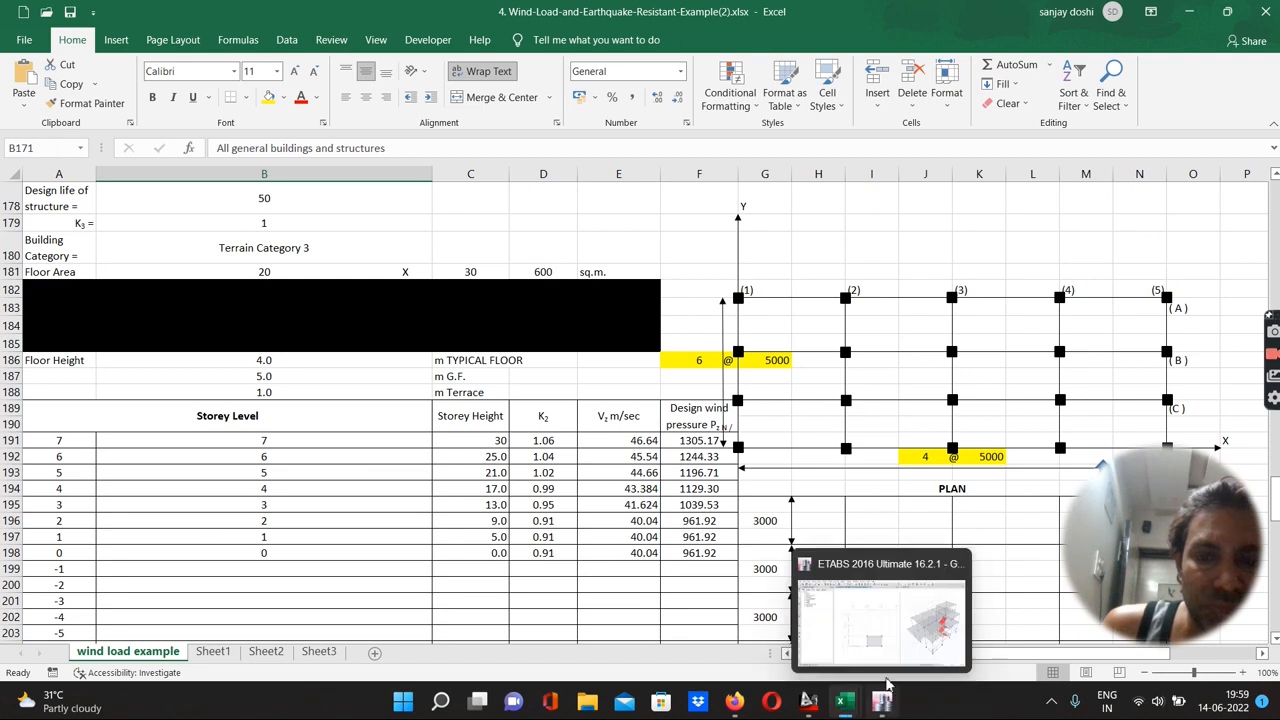
click(892, 632)
double_click(882, 299)
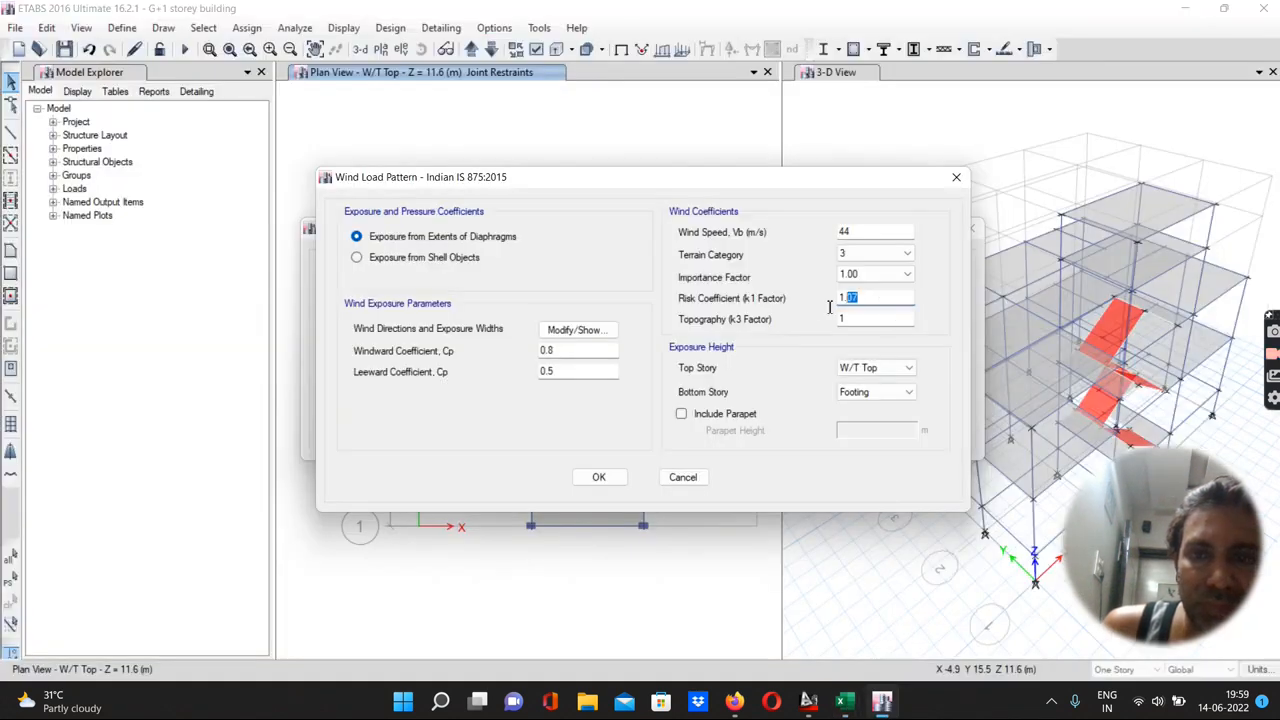
text(1.00)
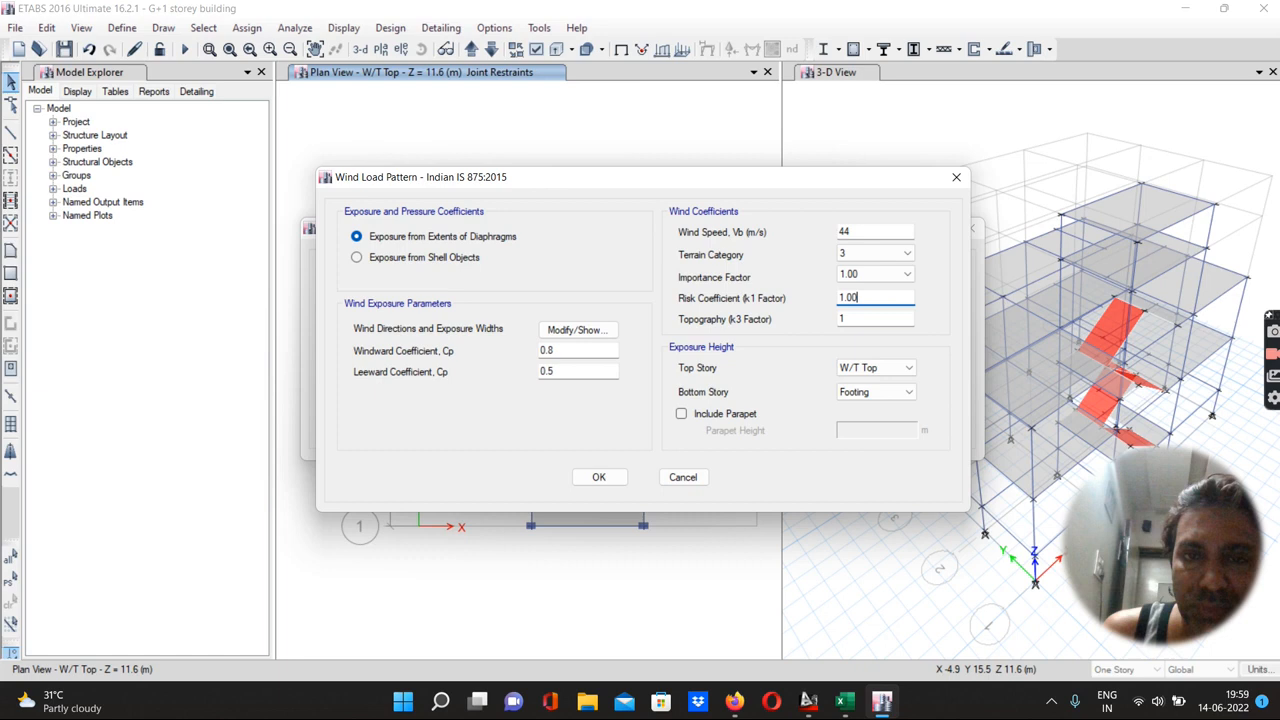
click(872, 276)
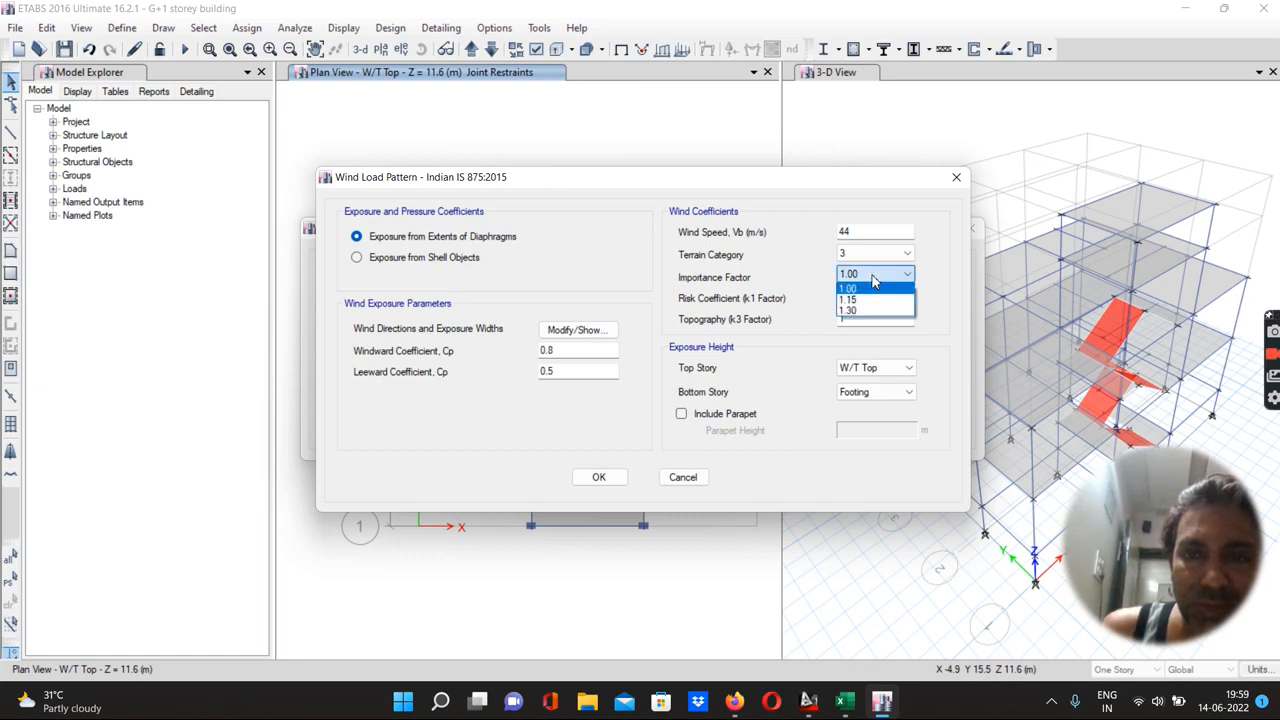
click(872, 285)
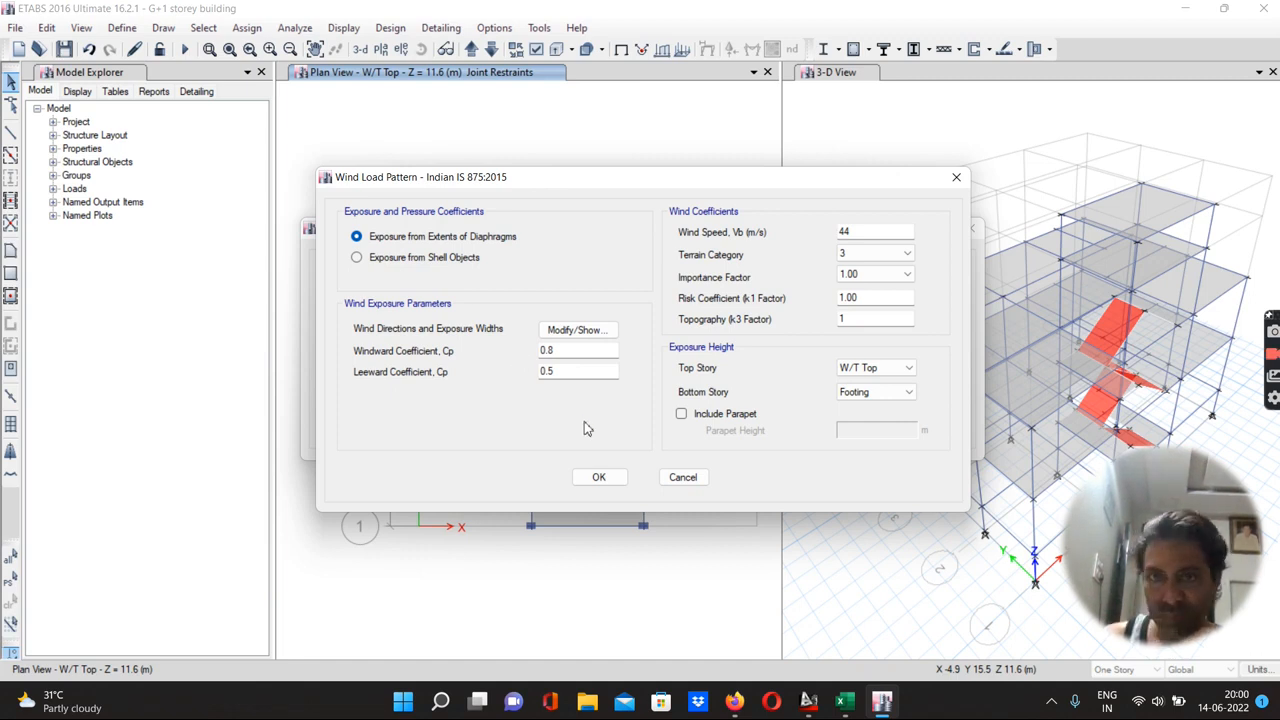
click(599, 478)
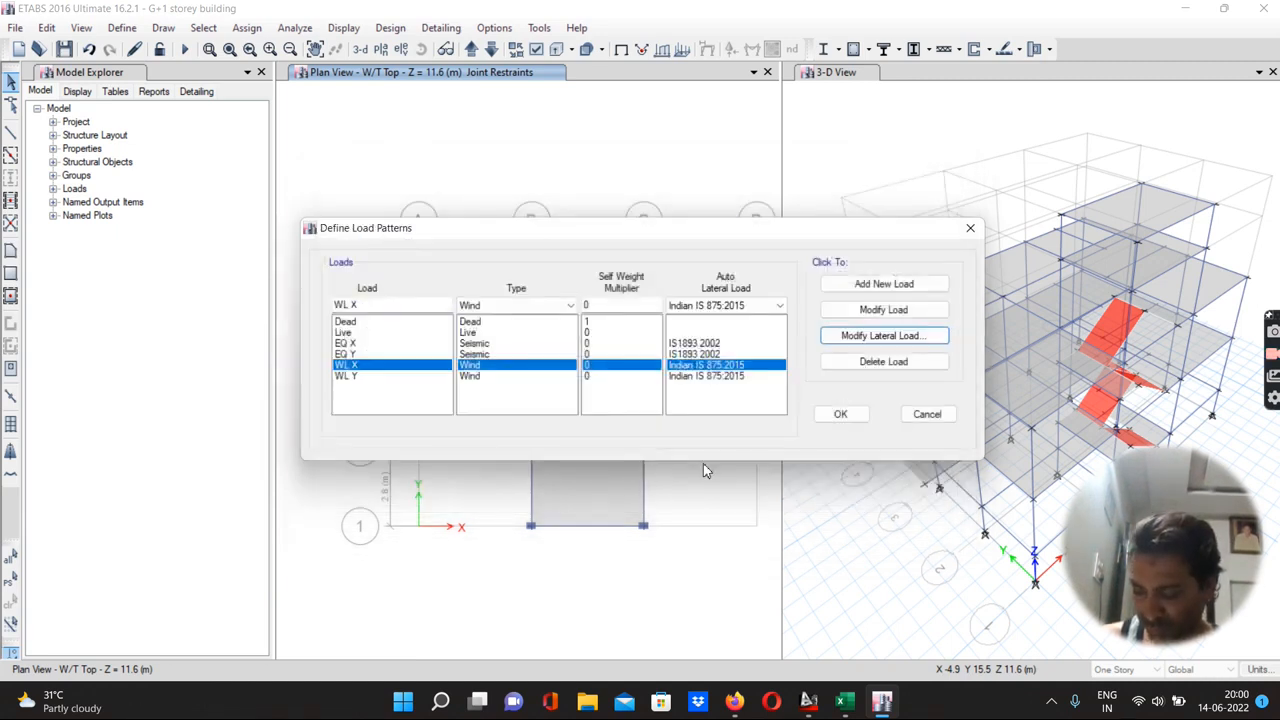
Reopen the WL X lateral load and set its wind direction angle to 0 deg, confirming both dialogs
click(856, 340)
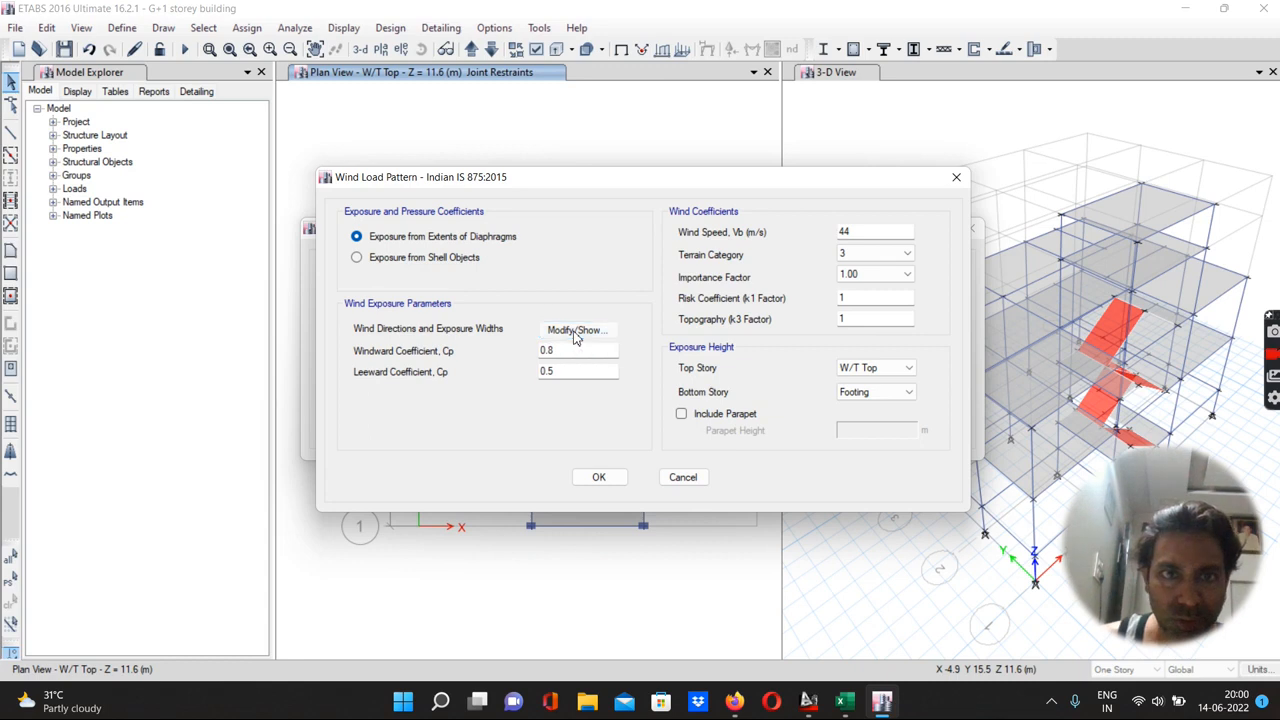
click(575, 335)
drag(578, 128, 514, 134)
text(0)
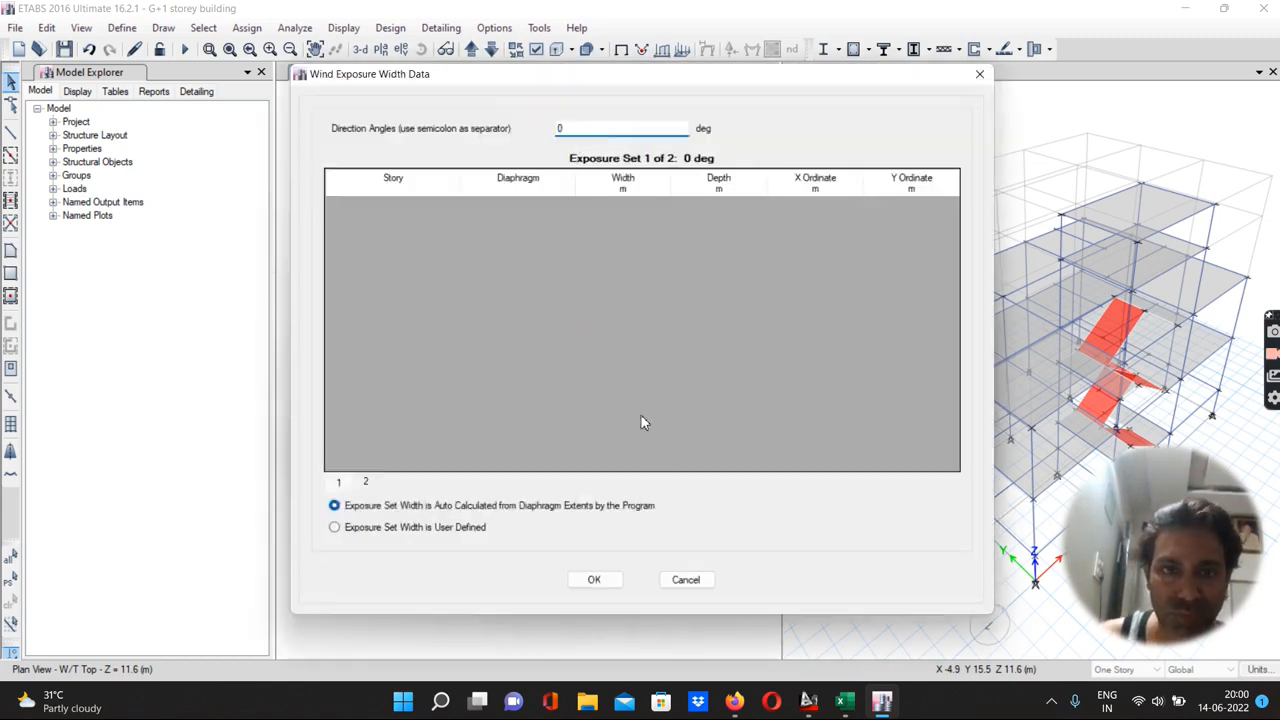
click(596, 579)
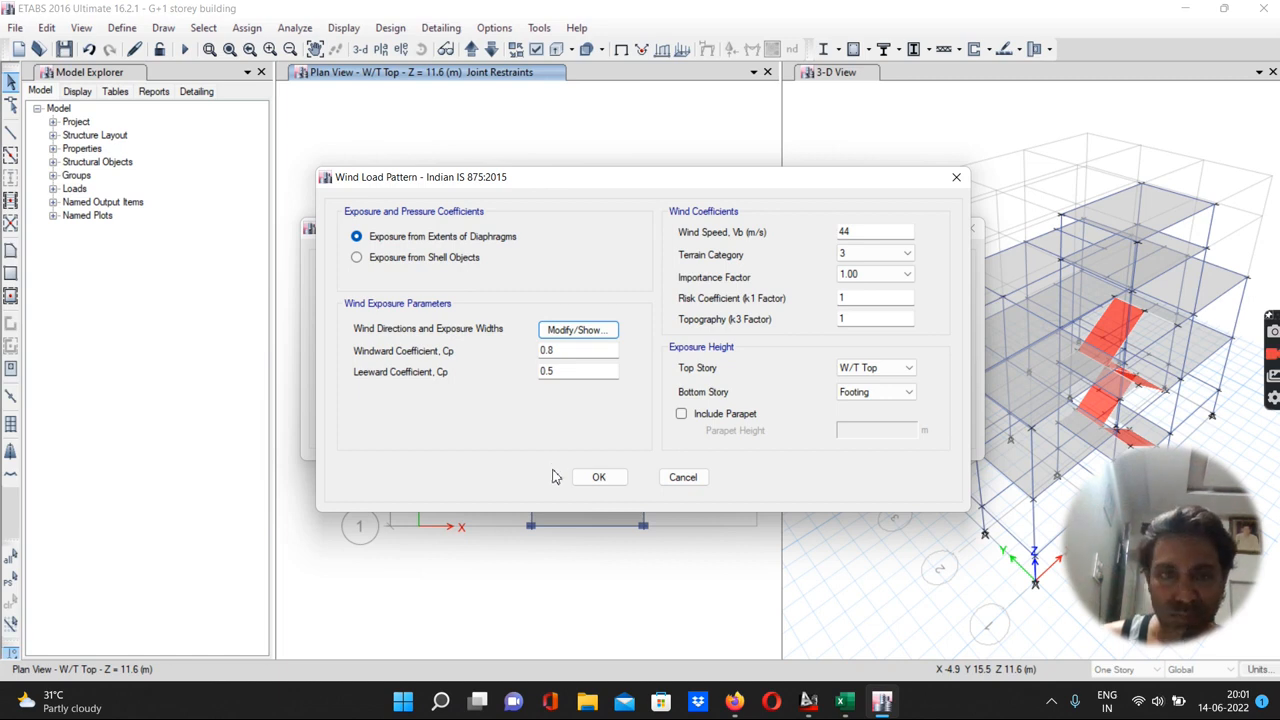
click(590, 479)
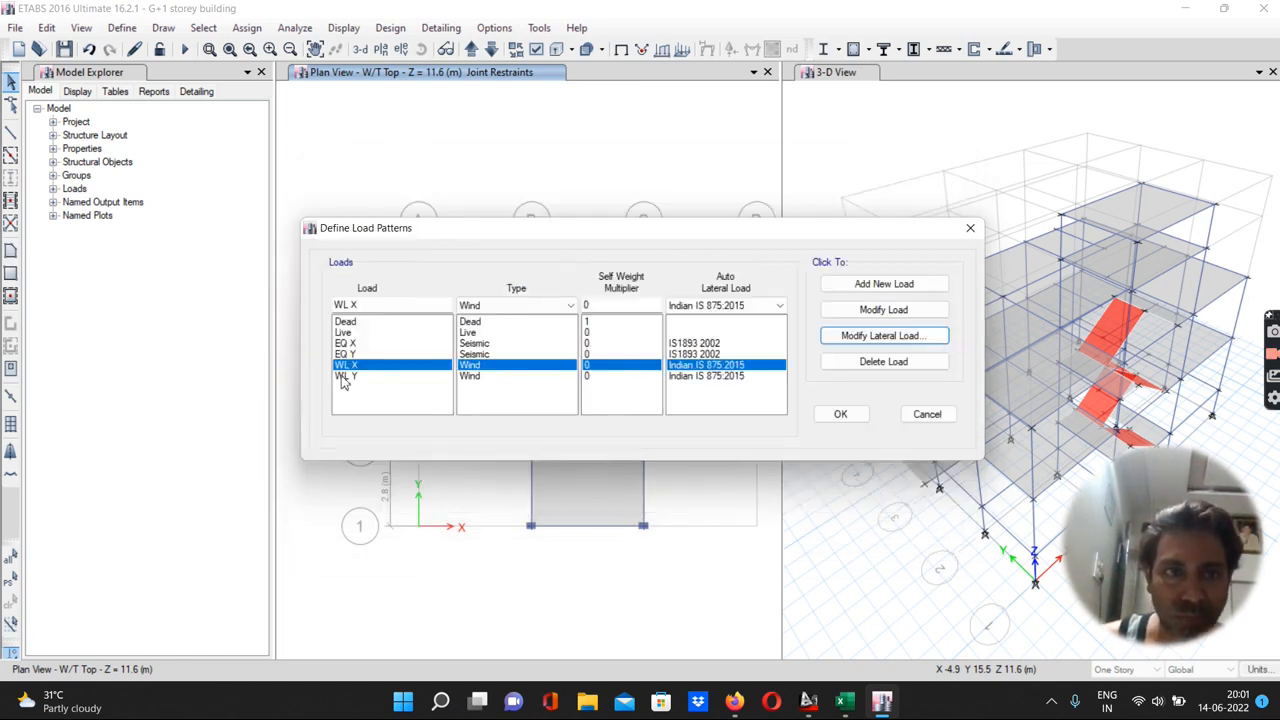
Open the WL Y lateral load parameters and set its basic wind speed to 44 m/s
click(345, 377)
click(880, 336)
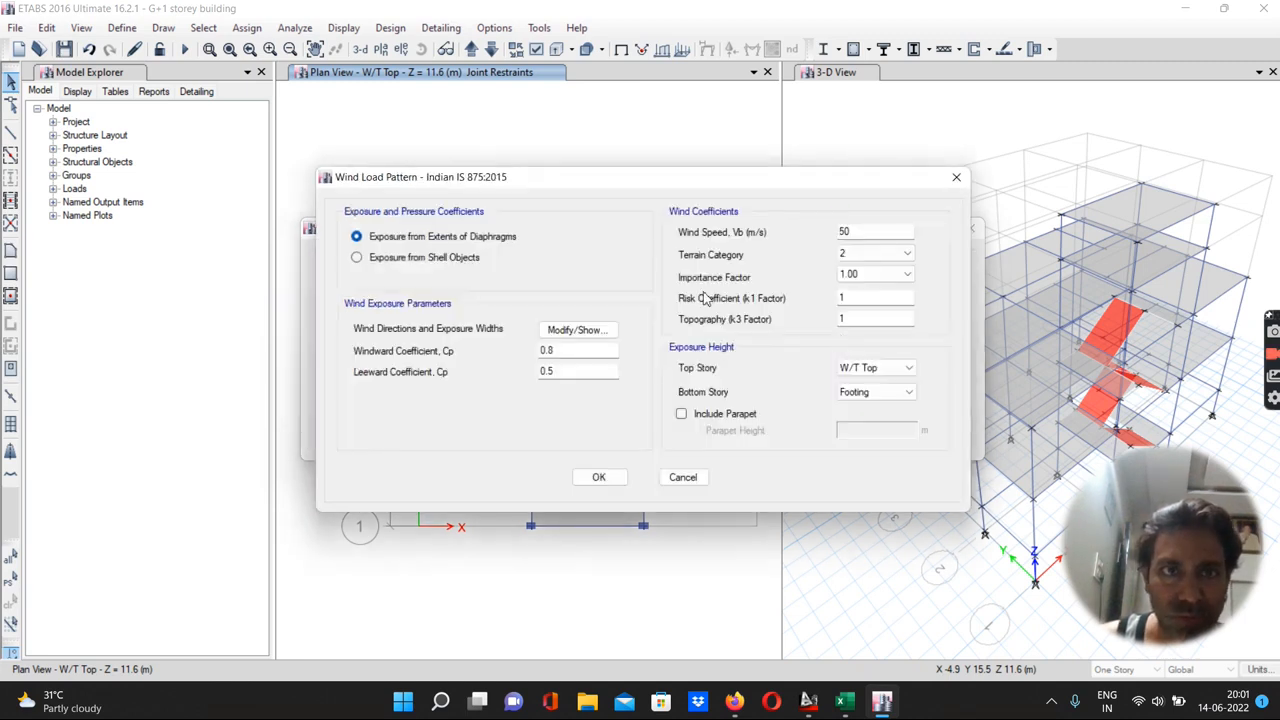
drag(625, 180, 430, 246)
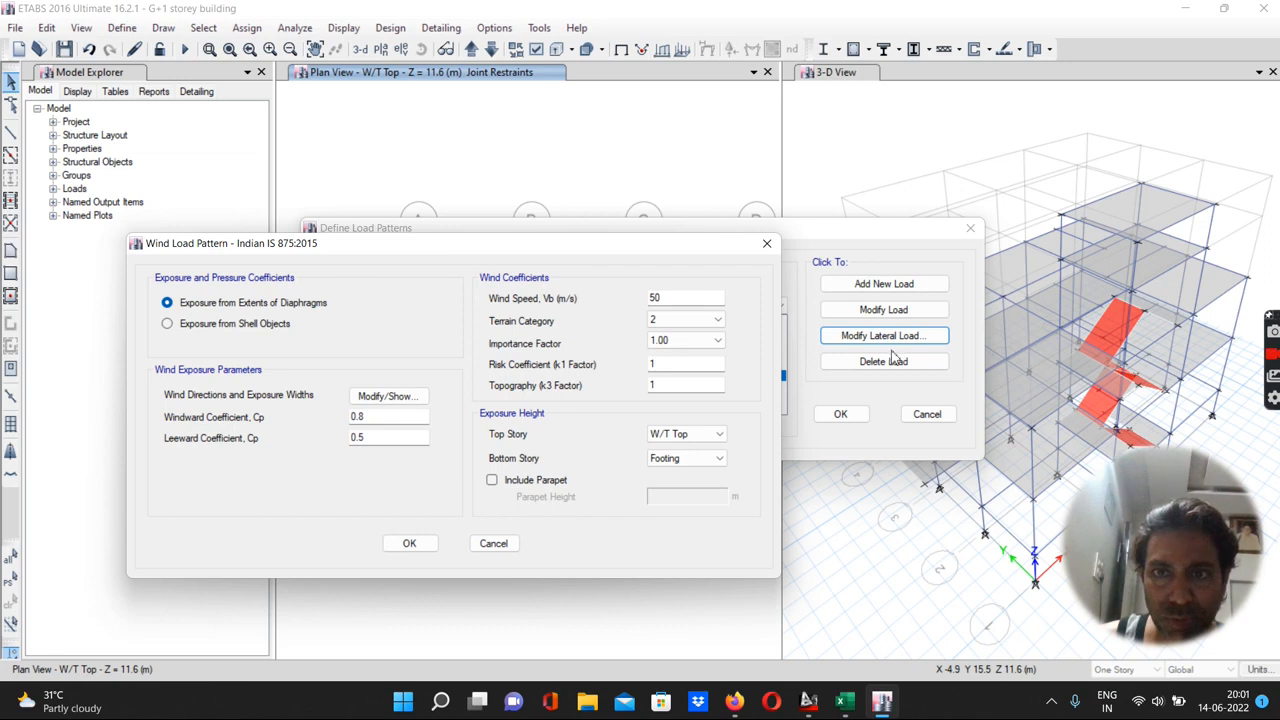
drag(336, 247, 524, 208)
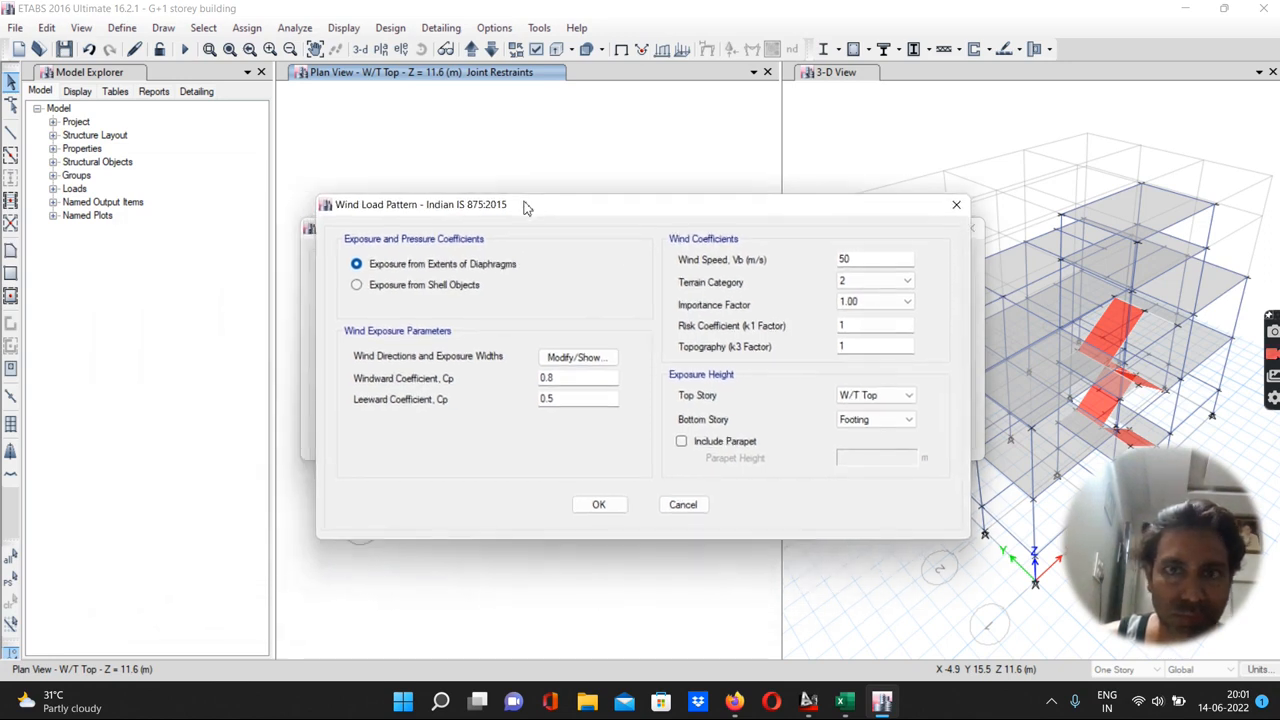
drag(877, 262, 816, 265)
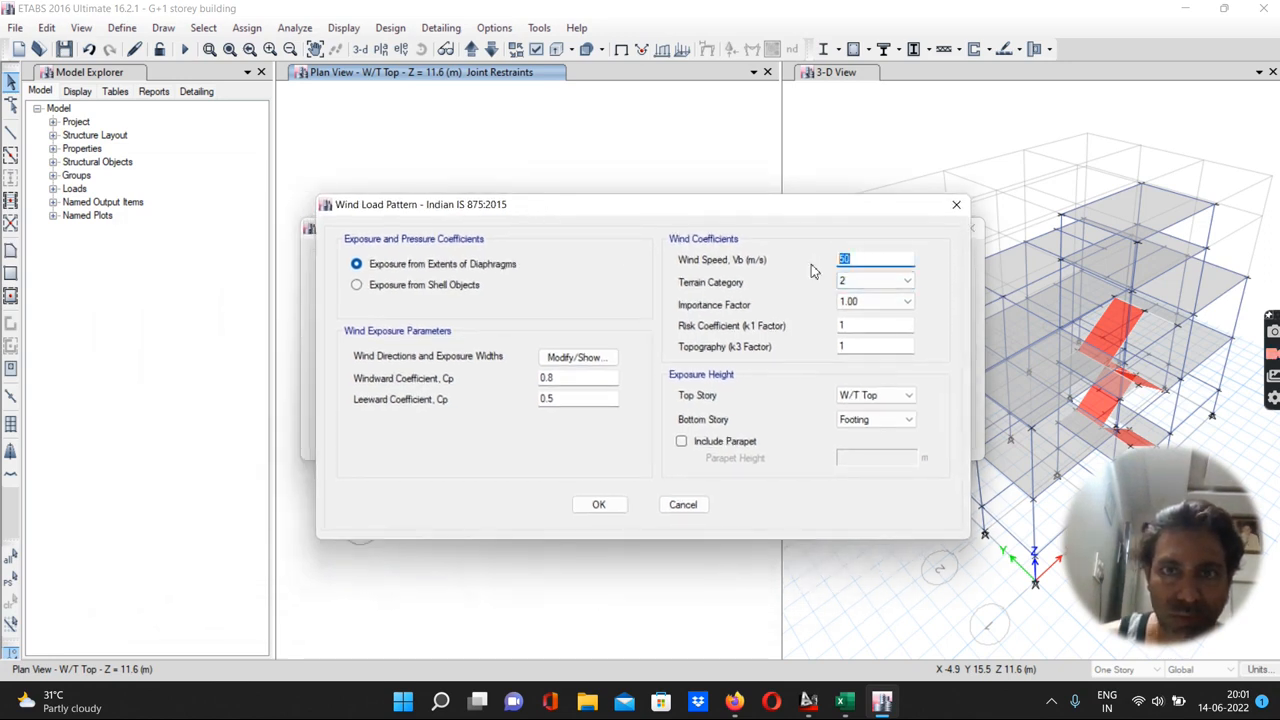
text(44)
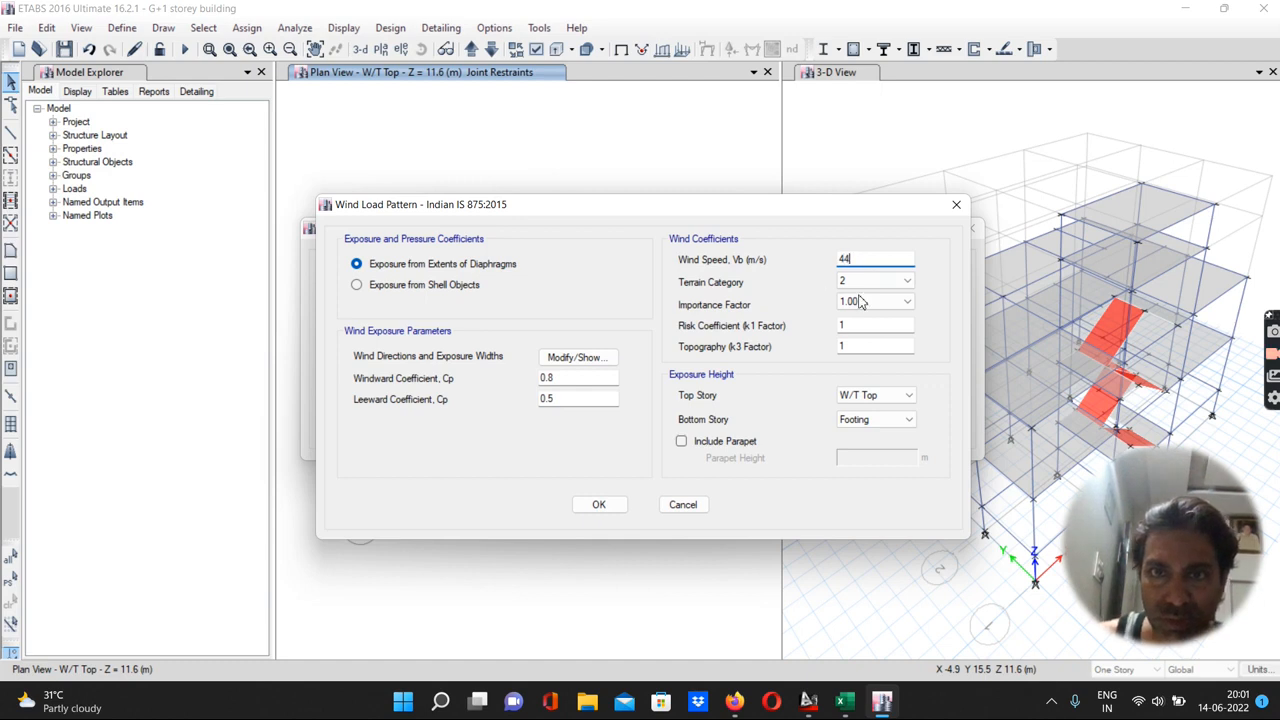
Set the WL Y terrain category to 3, checking the worksheet's building category
mouse_move(848, 706)
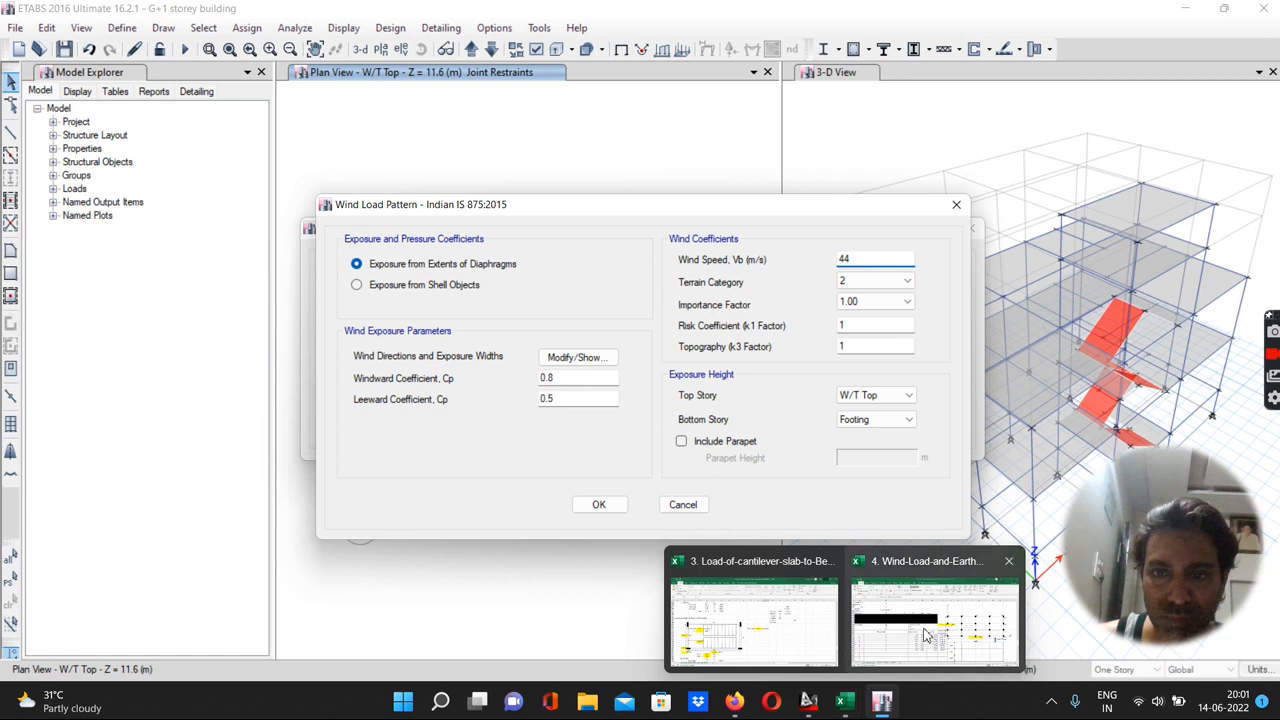
click(890, 605)
scroll(330, 524, up, 2)
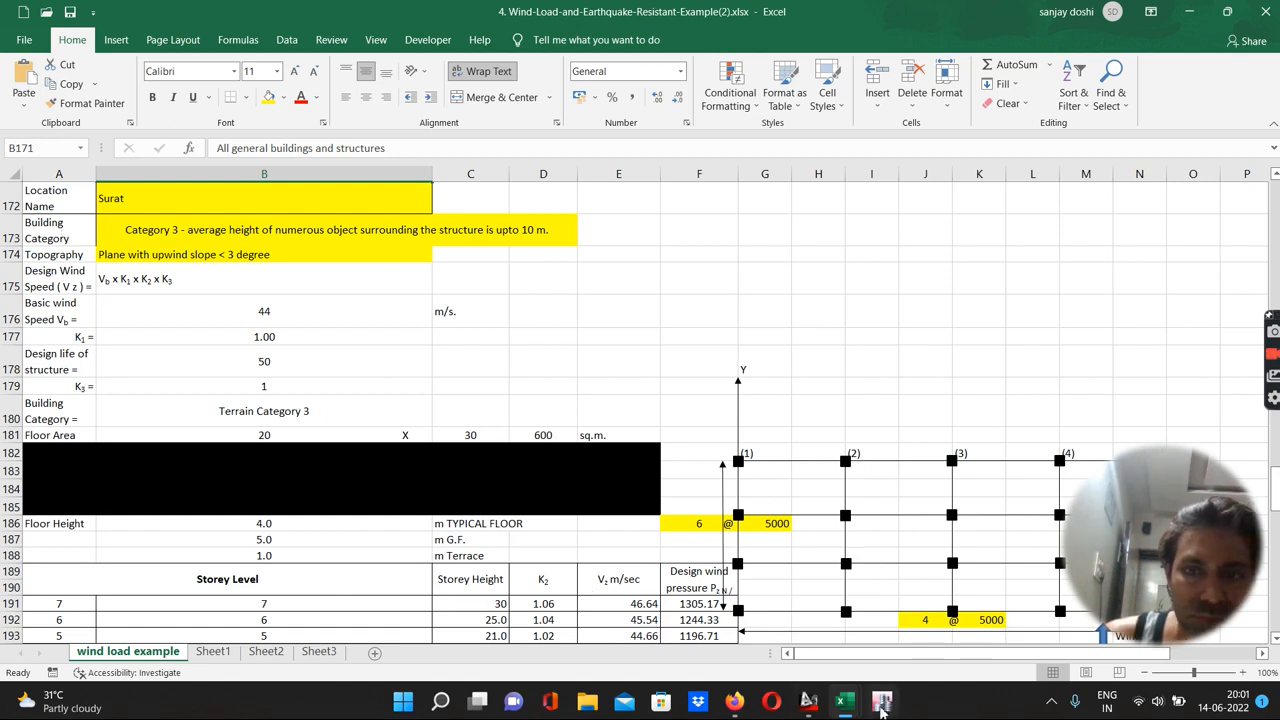
mouse_move(882, 706)
click(872, 580)
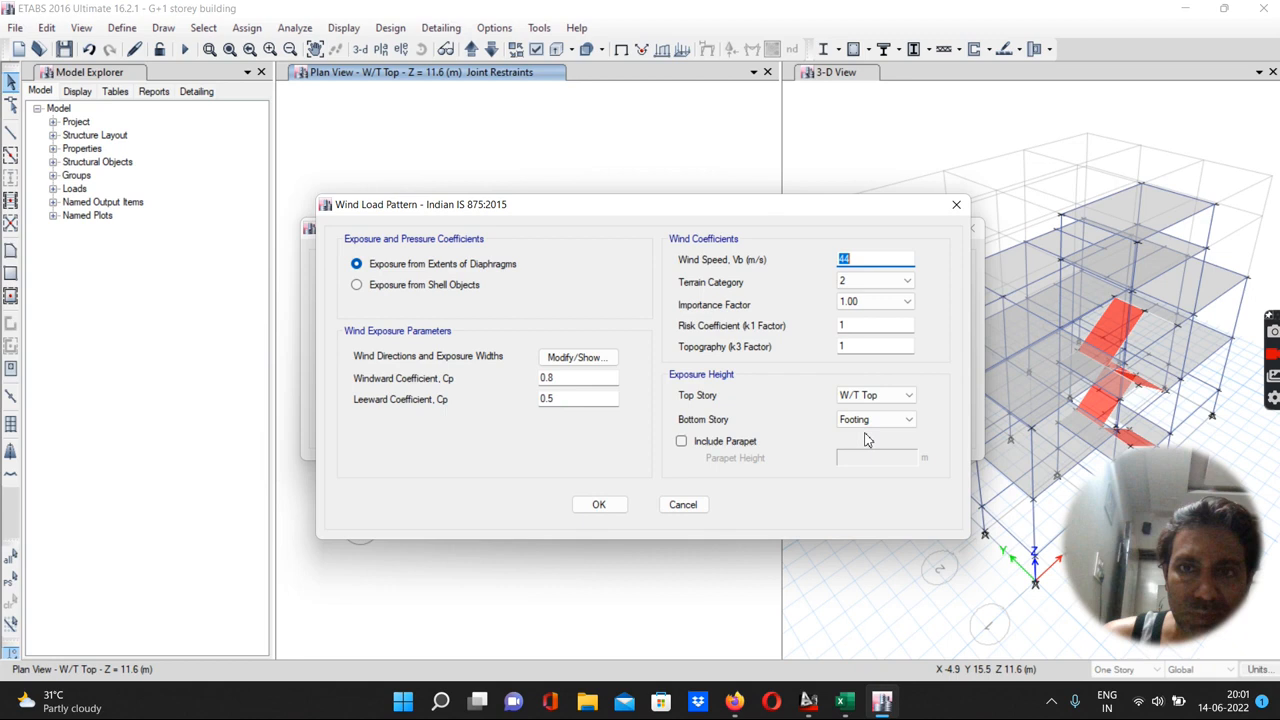
click(872, 282)
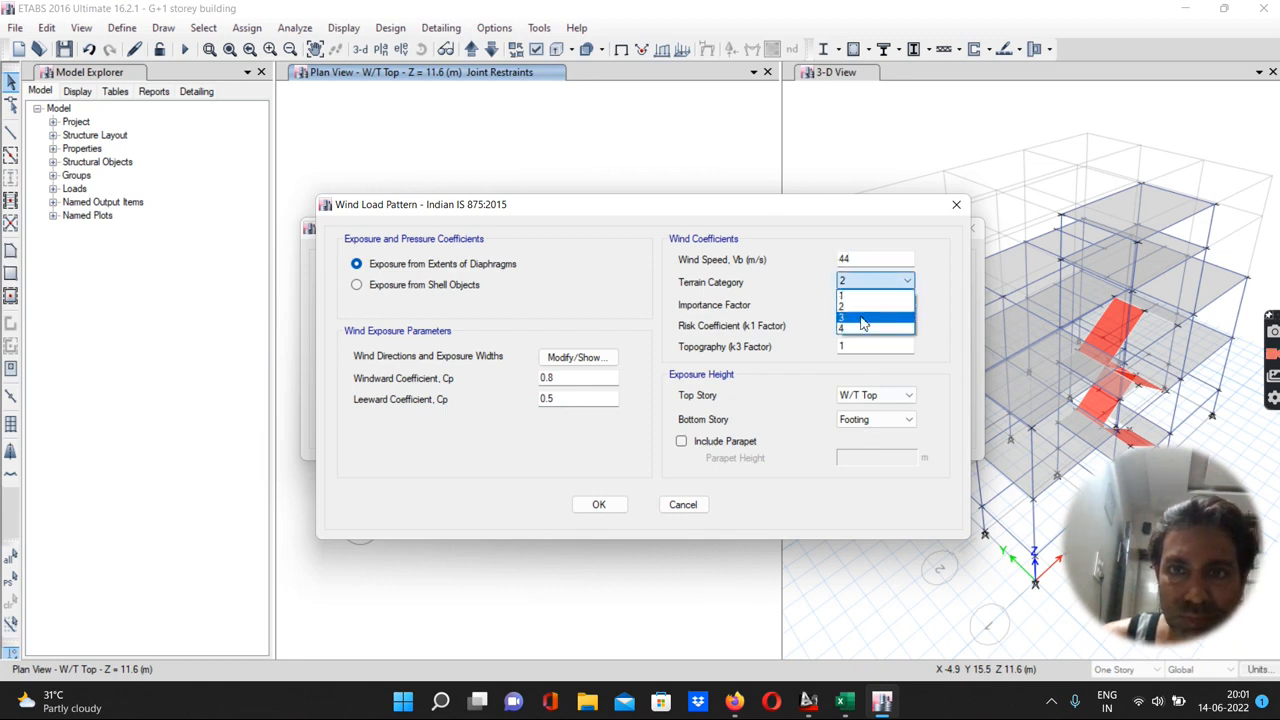
click(862, 320)
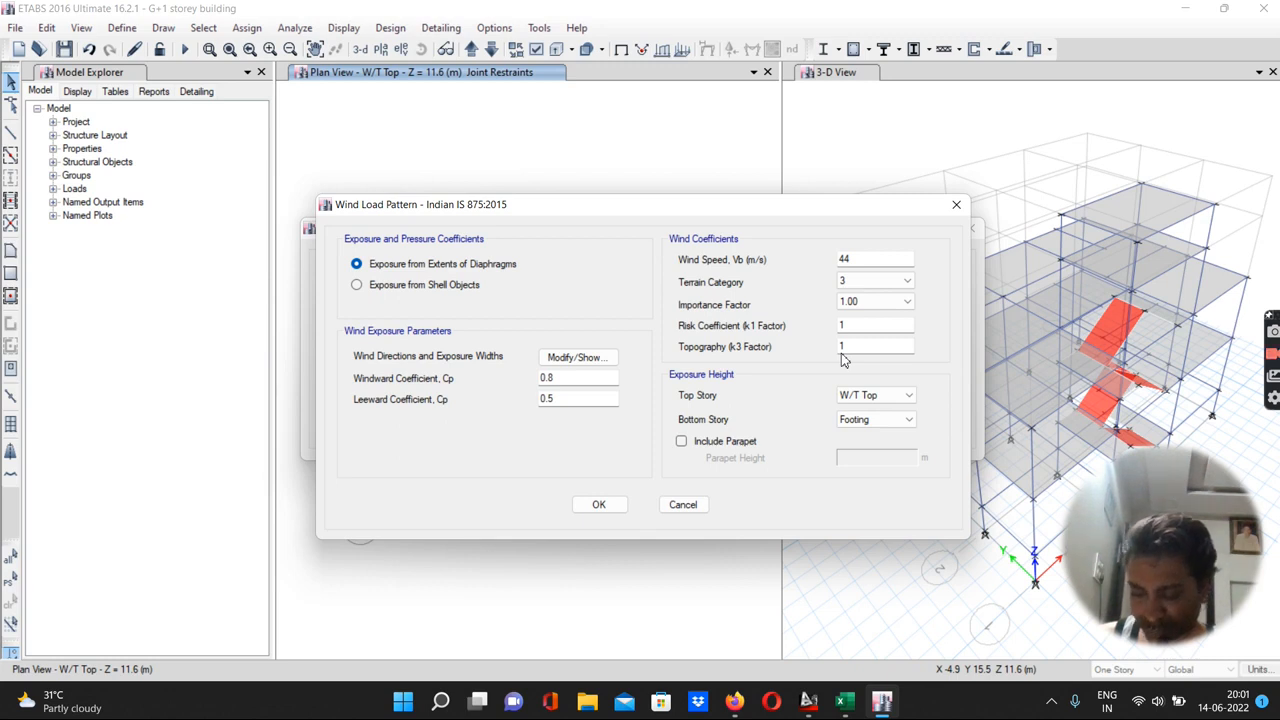
Set the WL Y wind direction angle to 90 deg and the windward coefficient Cp to 0.86
click(570, 362)
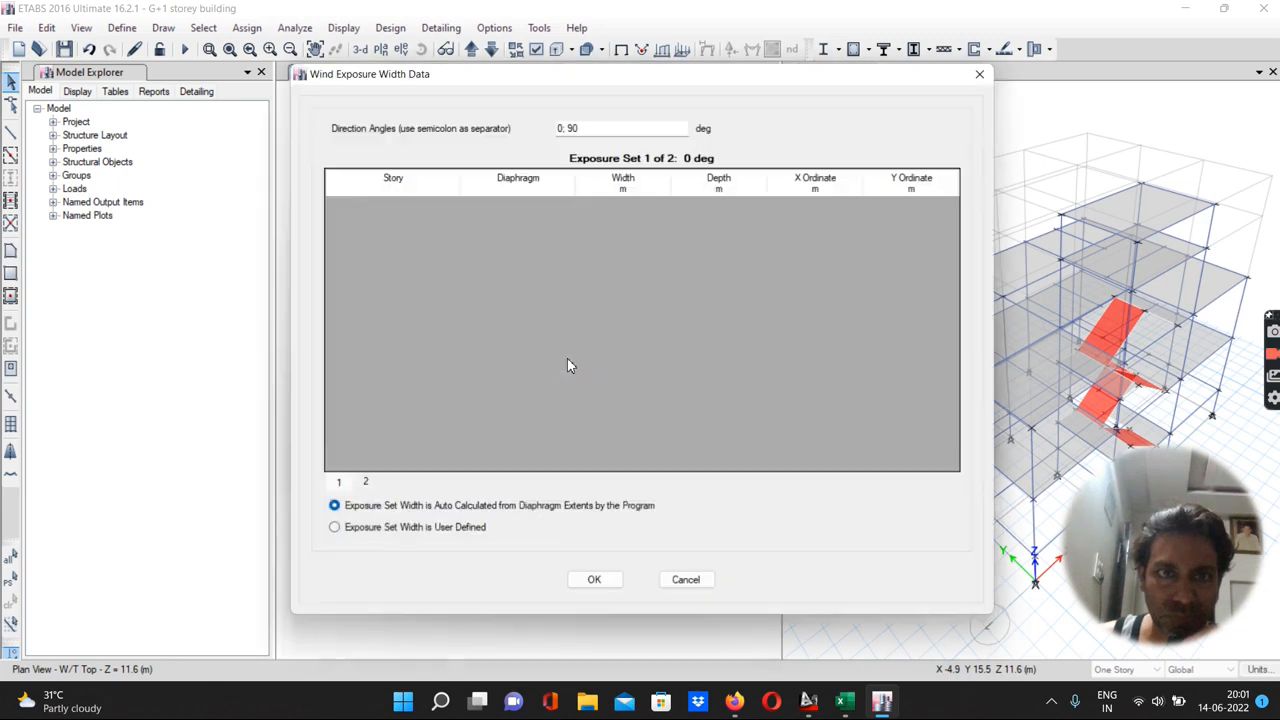
drag(586, 128, 528, 129)
text(90)
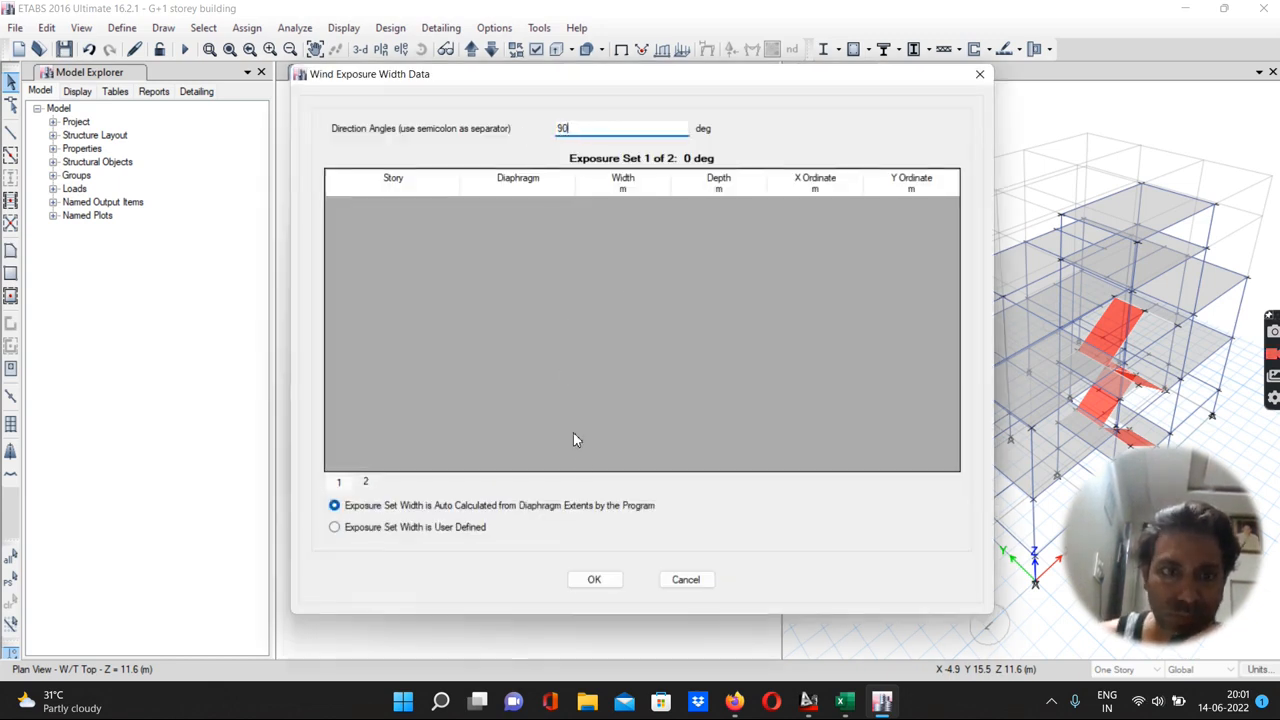
click(590, 580)
click(558, 380)
text(6)
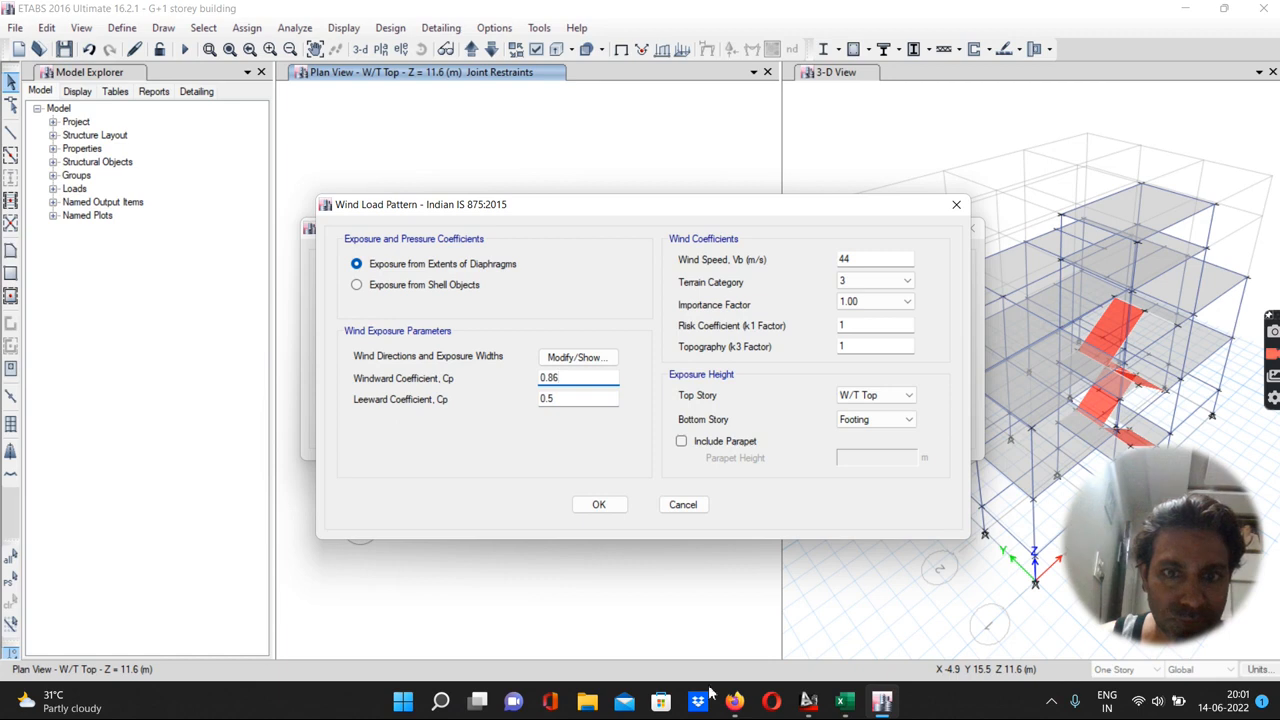
Switch to the worksheet and review the design wind load and force coefficient section
mouse_move(852, 705)
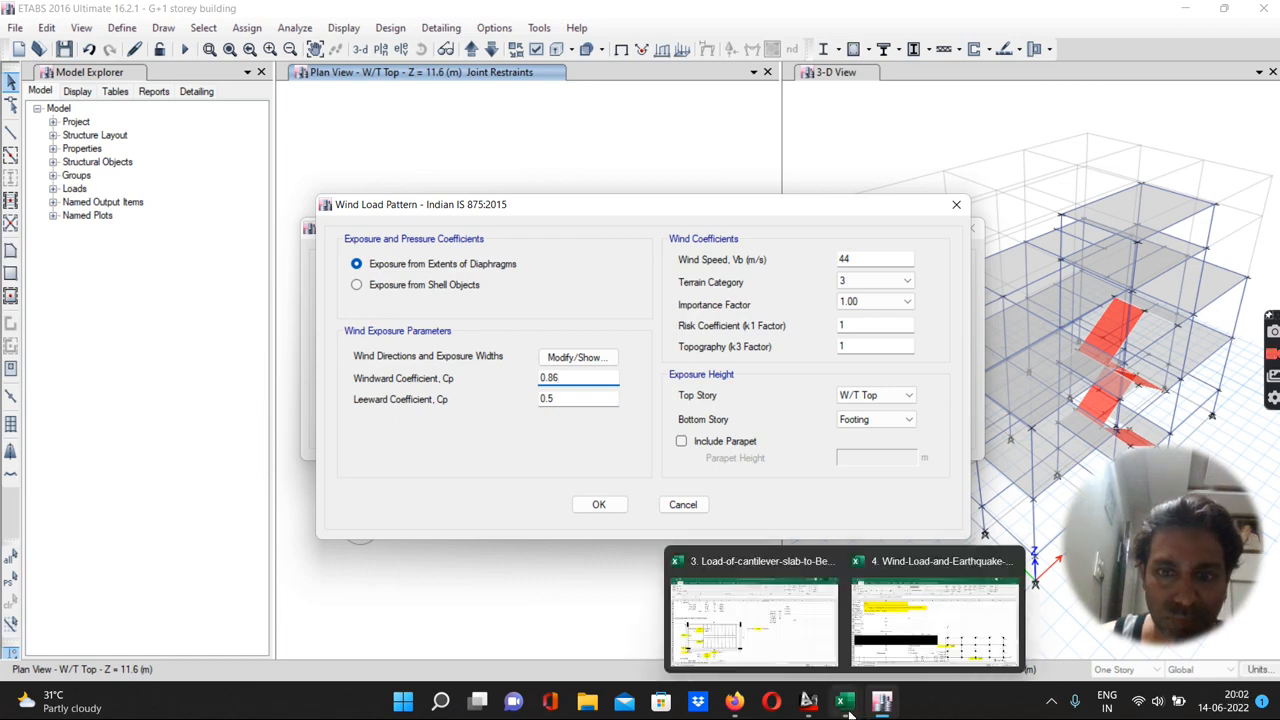
click(895, 645)
click(808, 702)
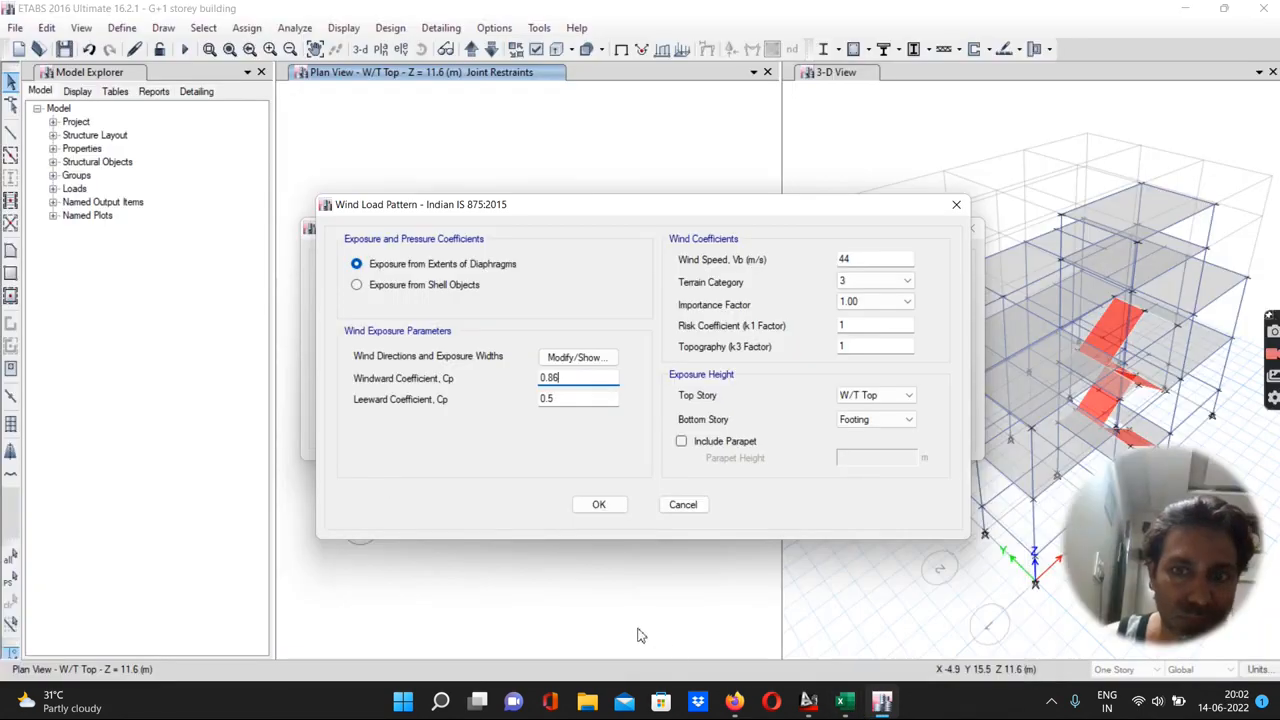
mouse_move(845, 702)
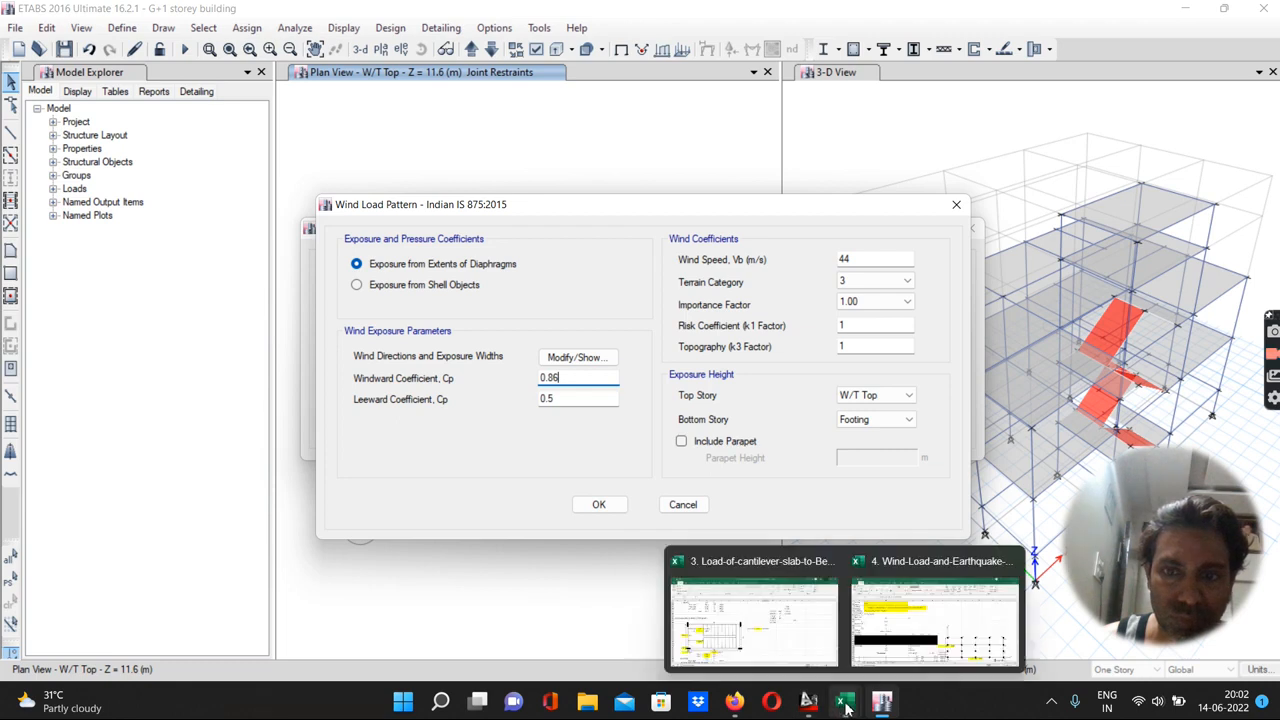
click(920, 605)
scroll(447, 458, down, 4)
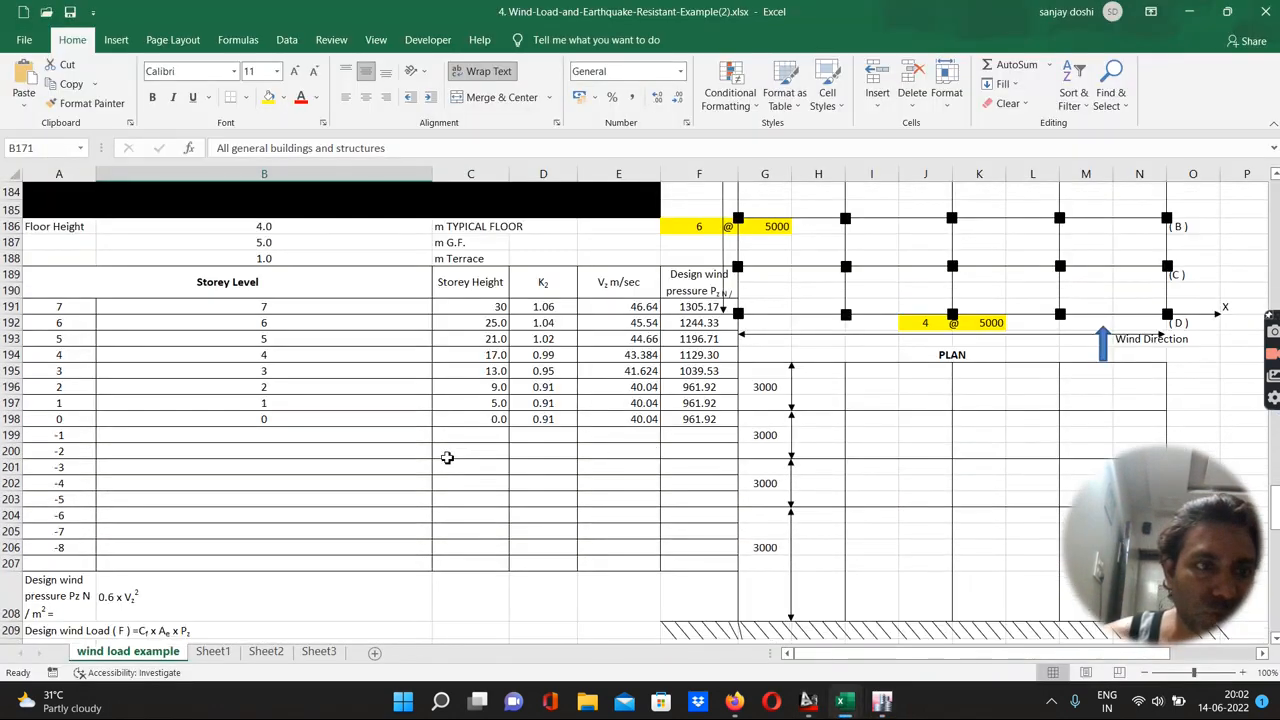
scroll(447, 458, down, 3)
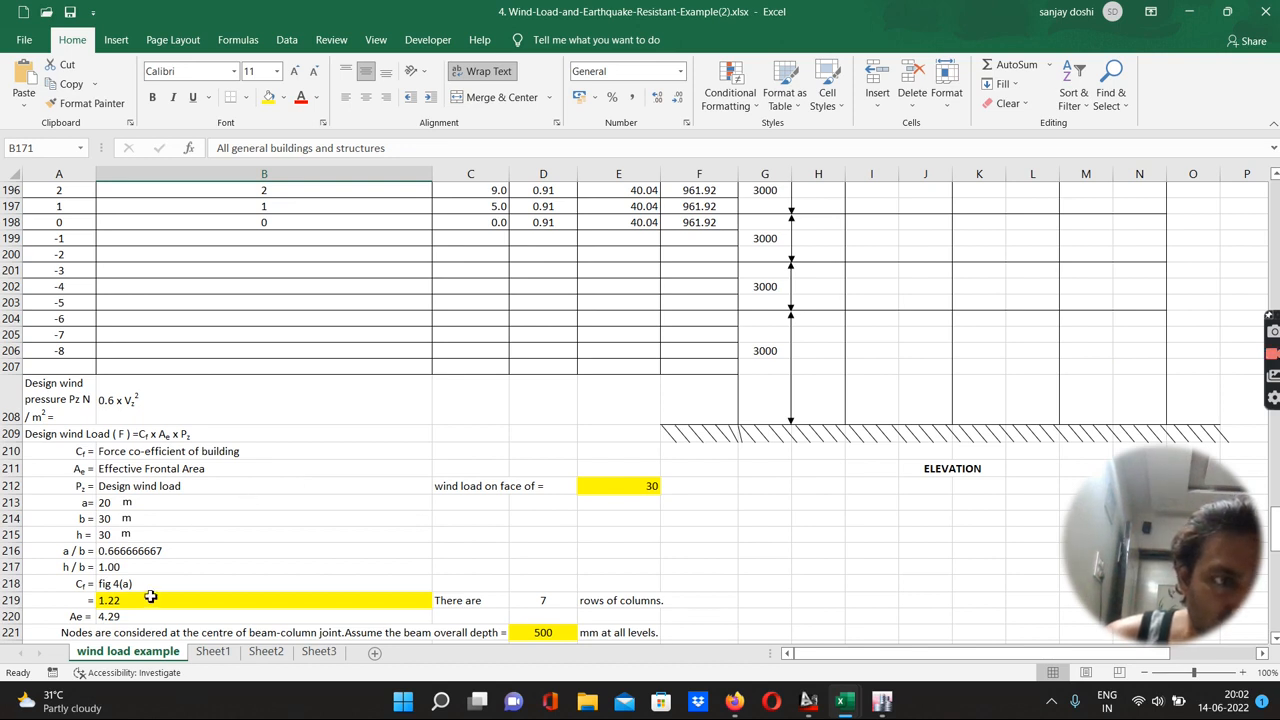
Scroll through the wind load worksheet to review the input data, storey pressures and design wind load calculations
scroll(150, 597, down, 3)
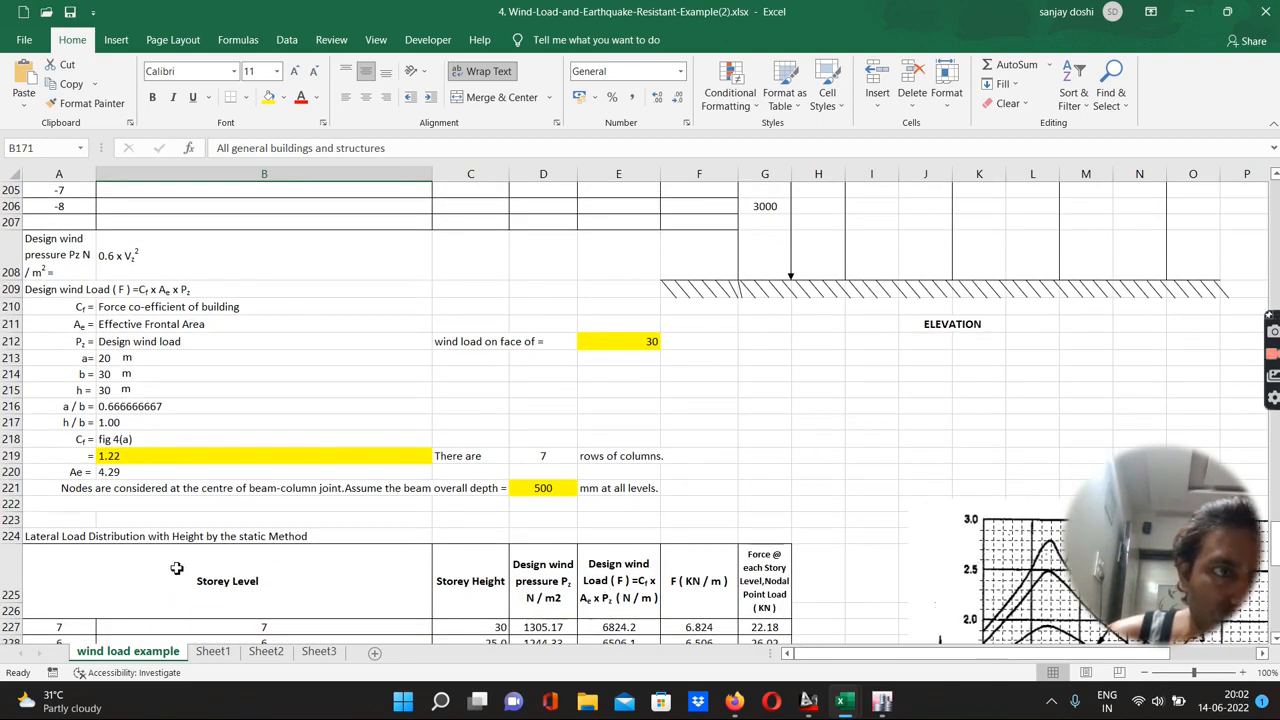
scroll(176, 568, down, 8)
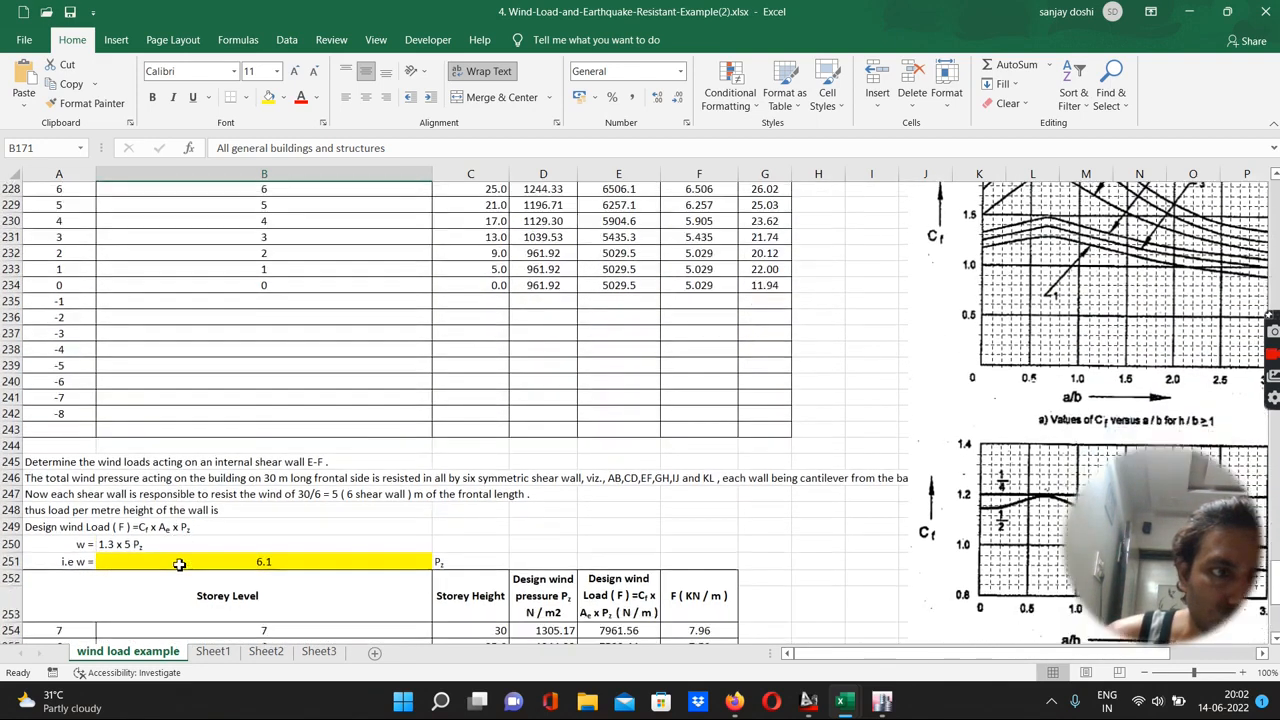
scroll(179, 565, down, 14)
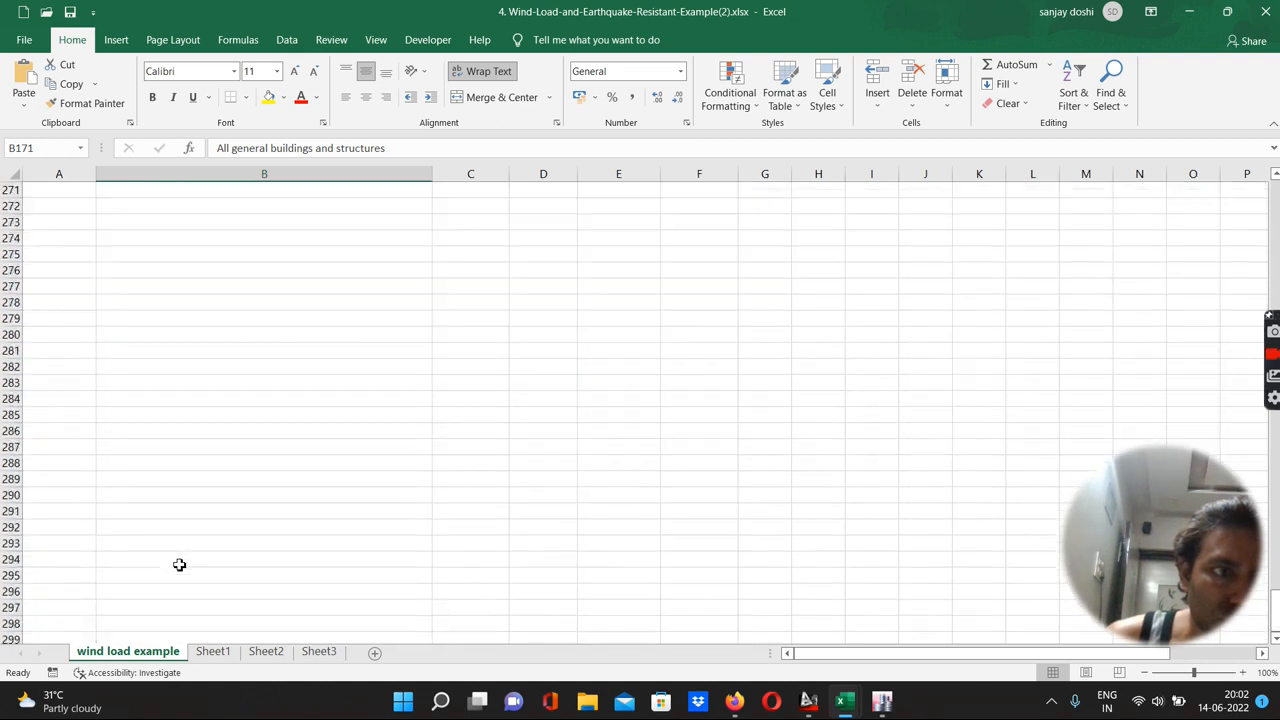
scroll(179, 565, up, 20)
scroll(179, 565, up, 9)
scroll(179, 565, up, 1)
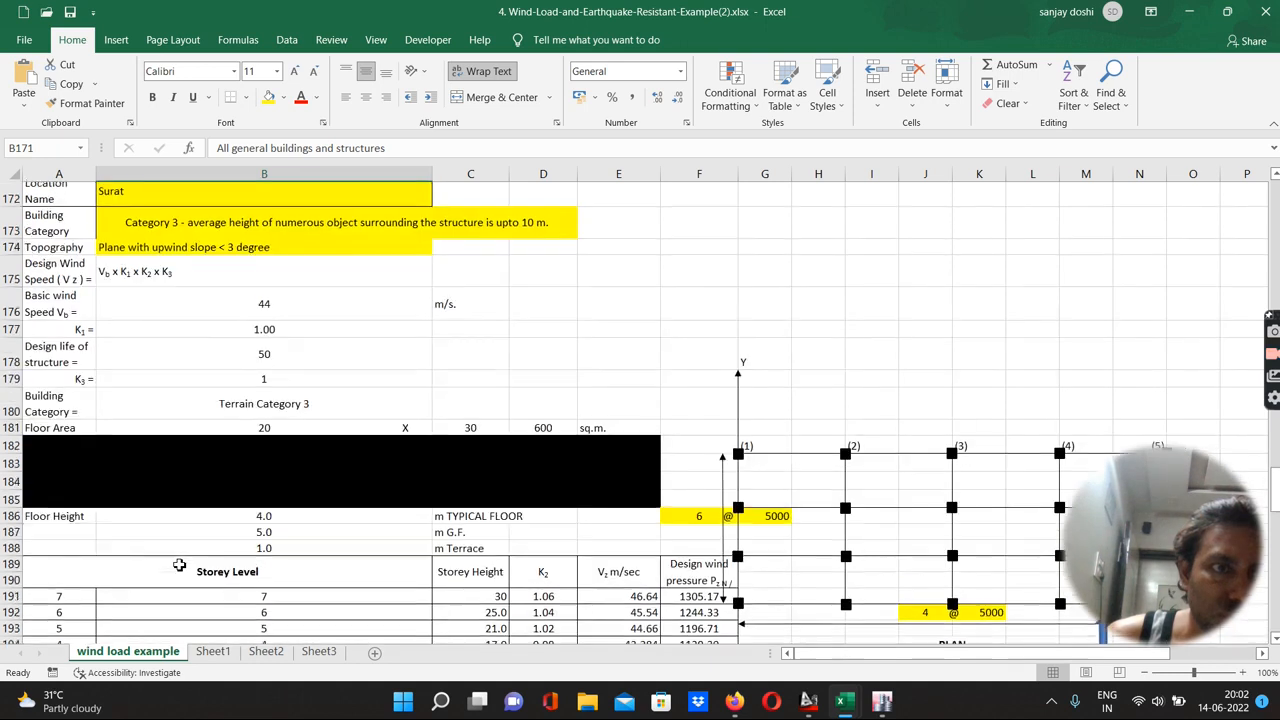
scroll(179, 565, up, 8)
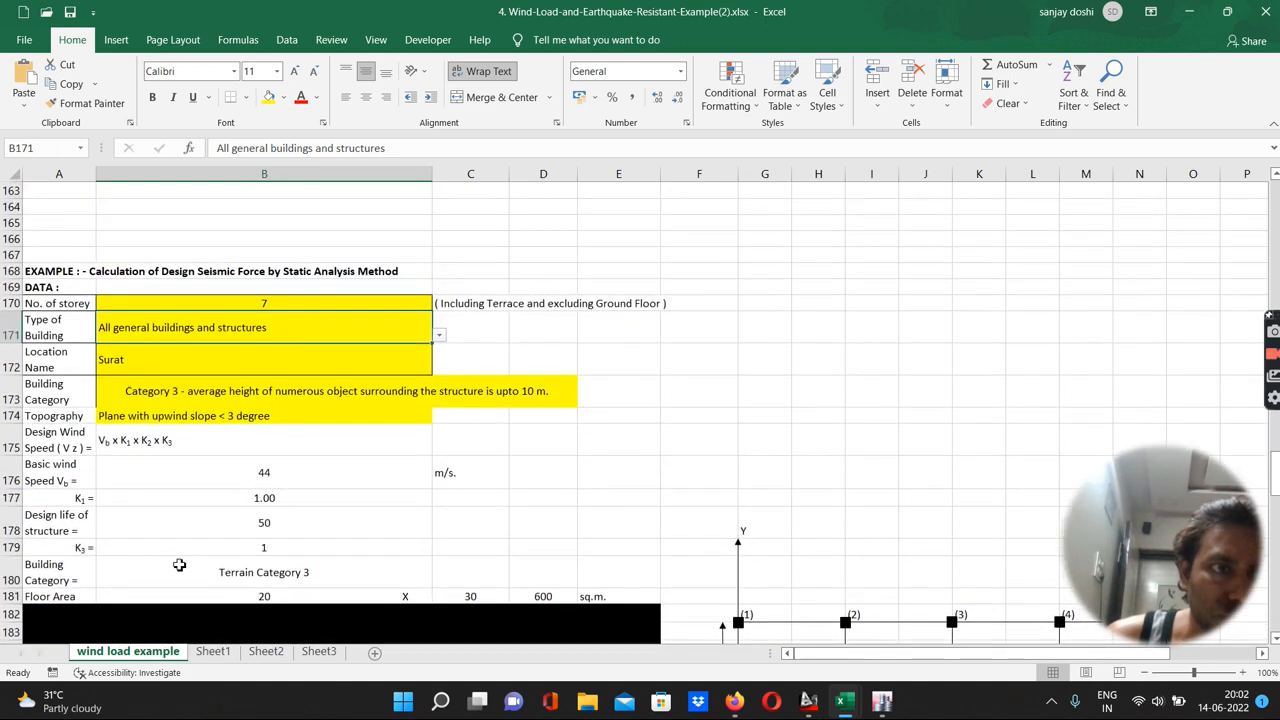
scroll(179, 565, up, 9)
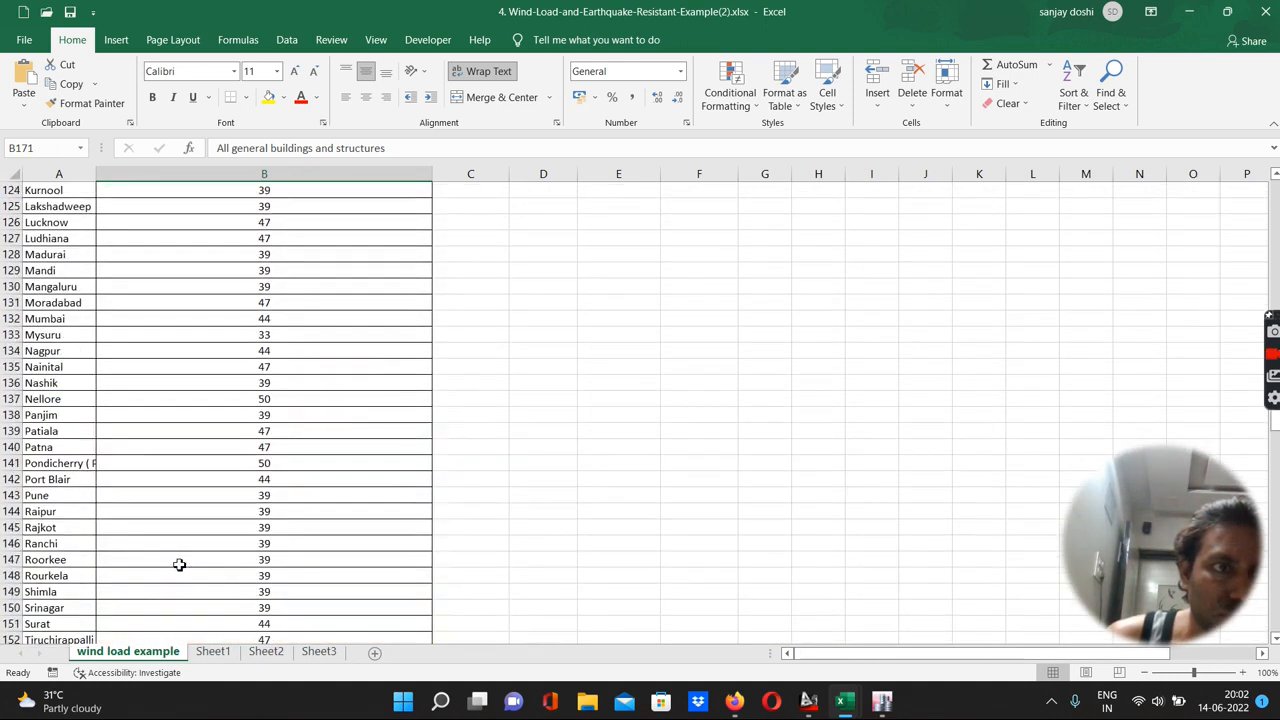
scroll(179, 565, down, 8)
scroll(179, 565, down, 8)
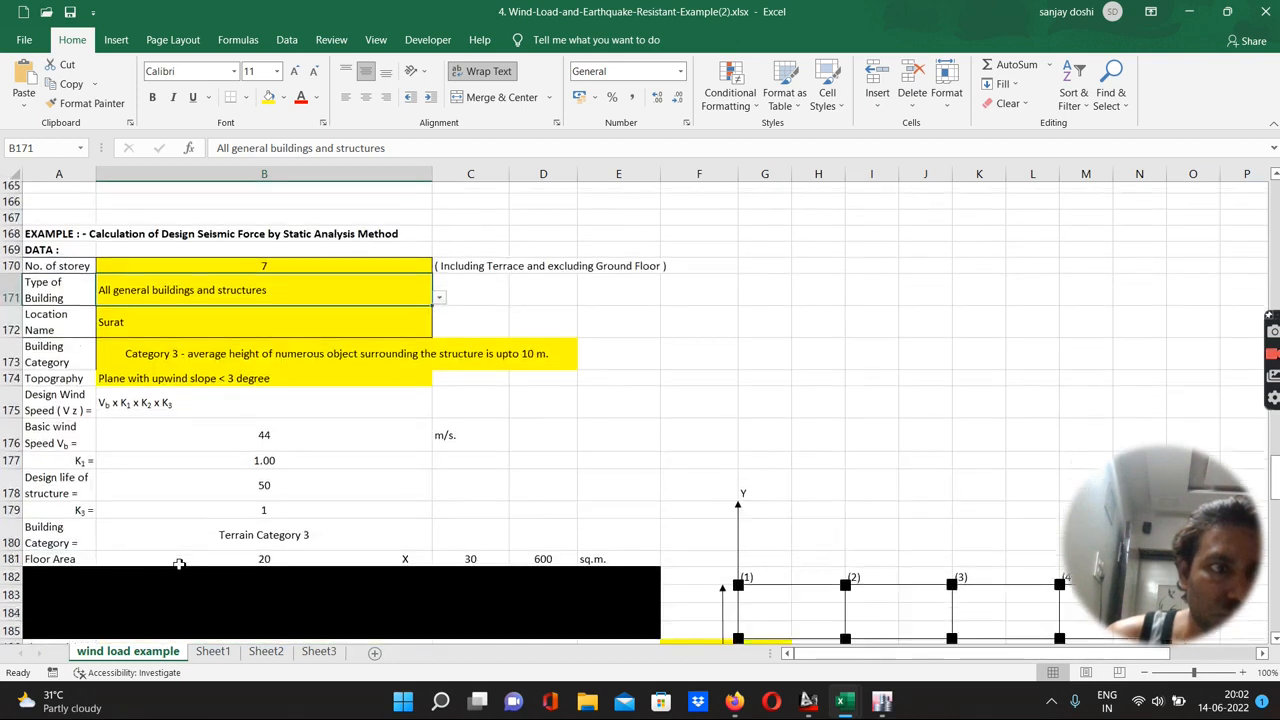
scroll(179, 565, down, 3)
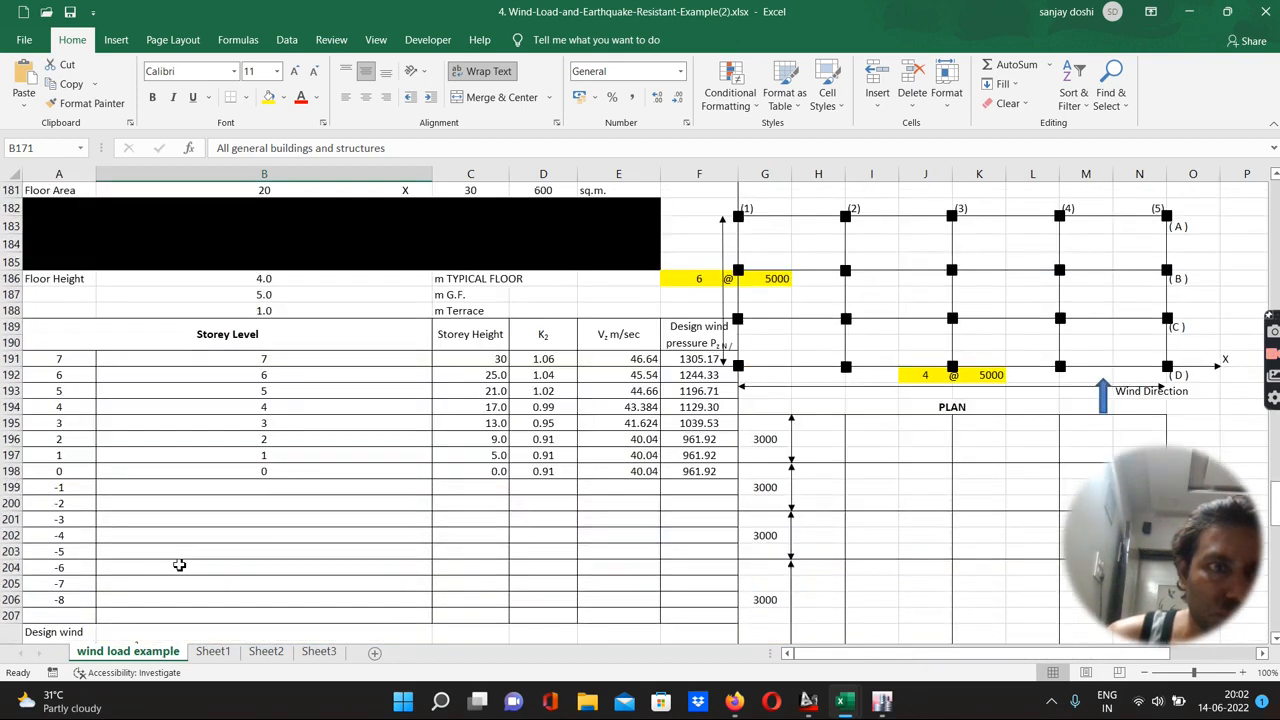
scroll(179, 565, down, 3)
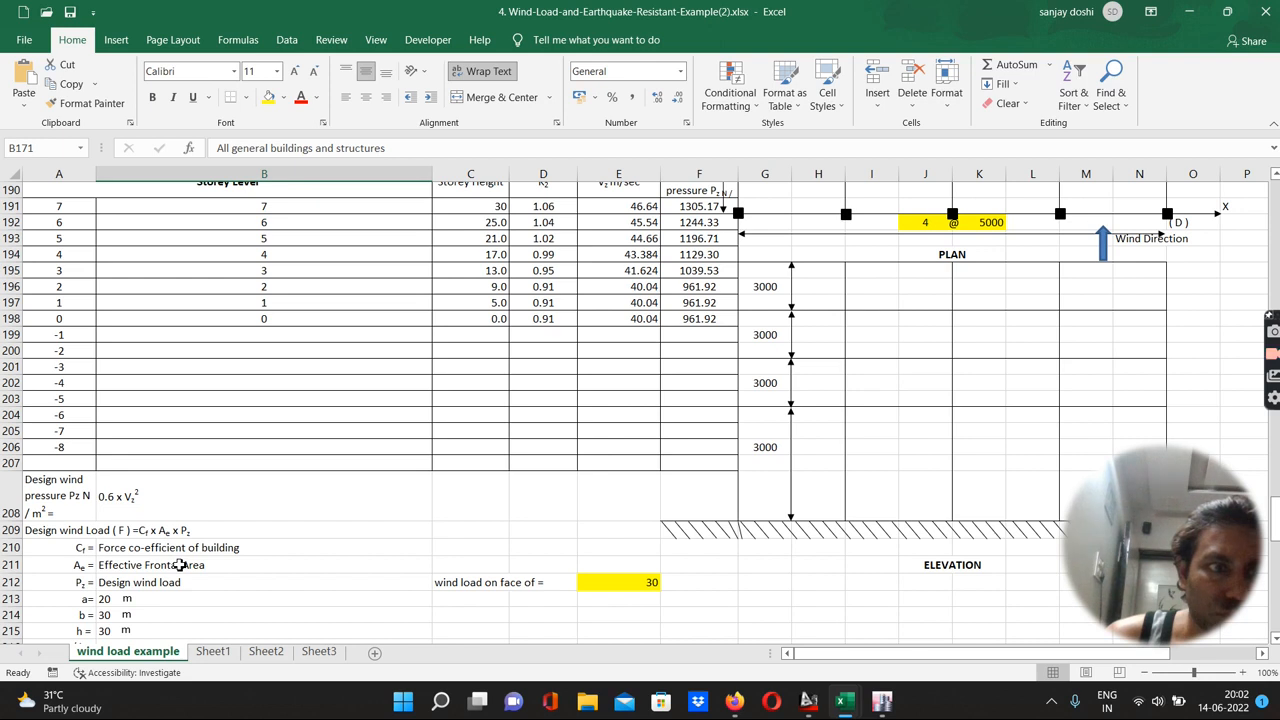
scroll(179, 565, down, 3)
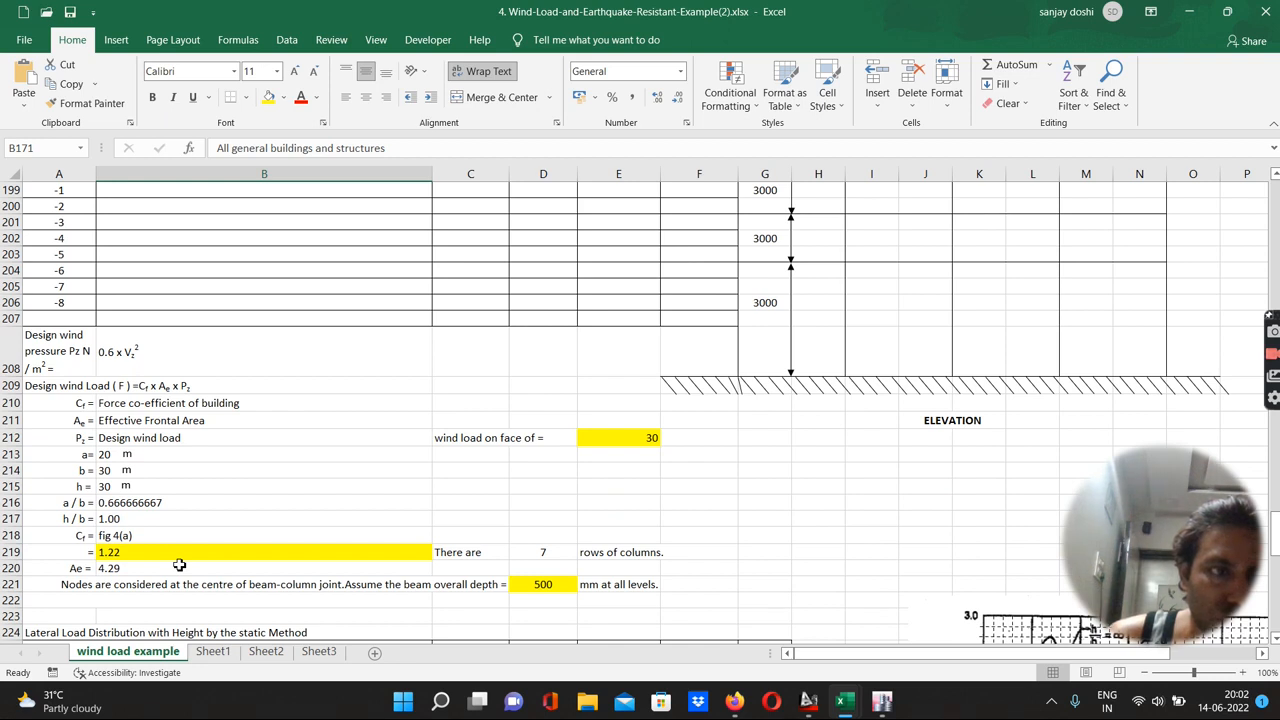
scroll(179, 565, up, 11)
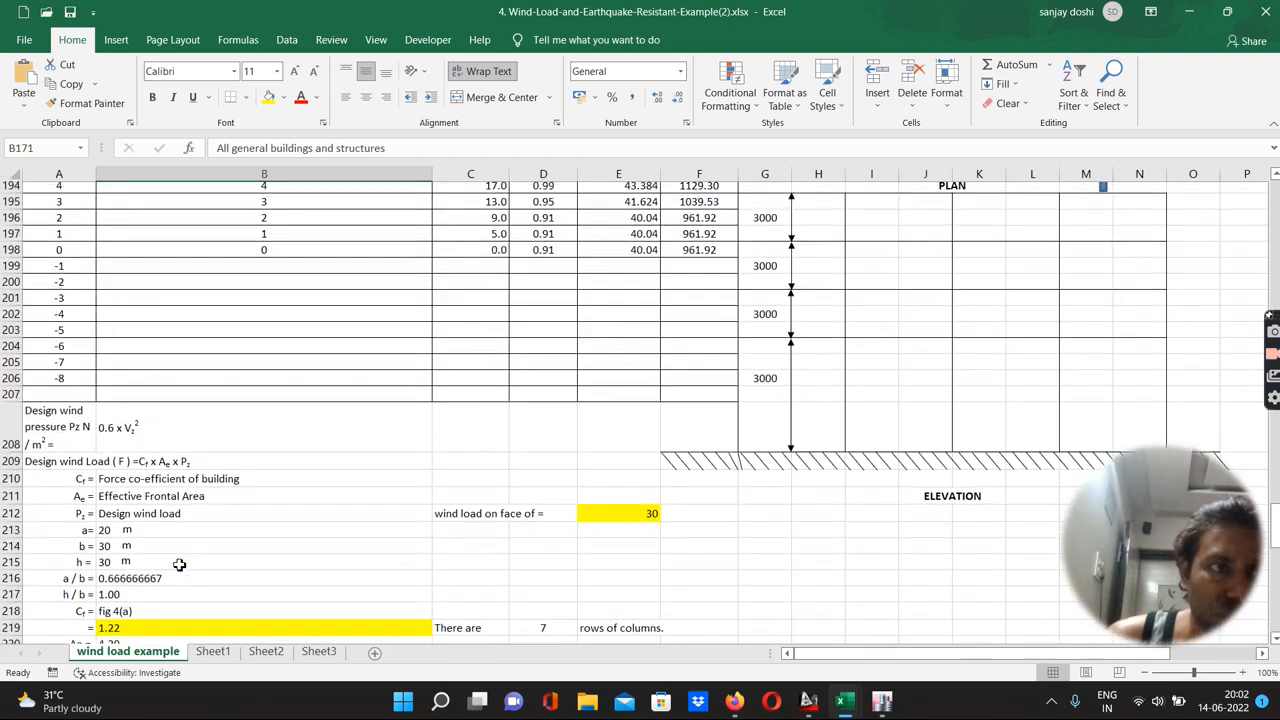
scroll(179, 565, up, 1)
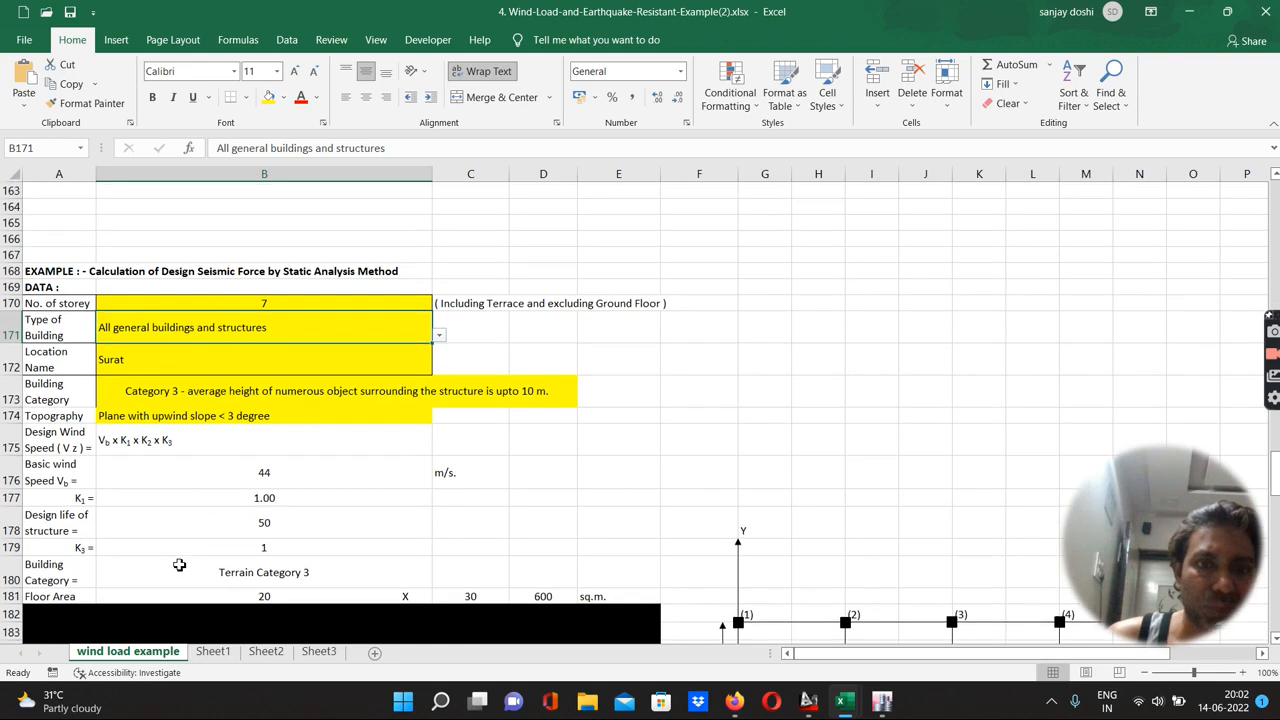
Switch back to ETABS and confirm the WL Y wind load pattern and the load pattern definitions
mouse_move(858, 712)
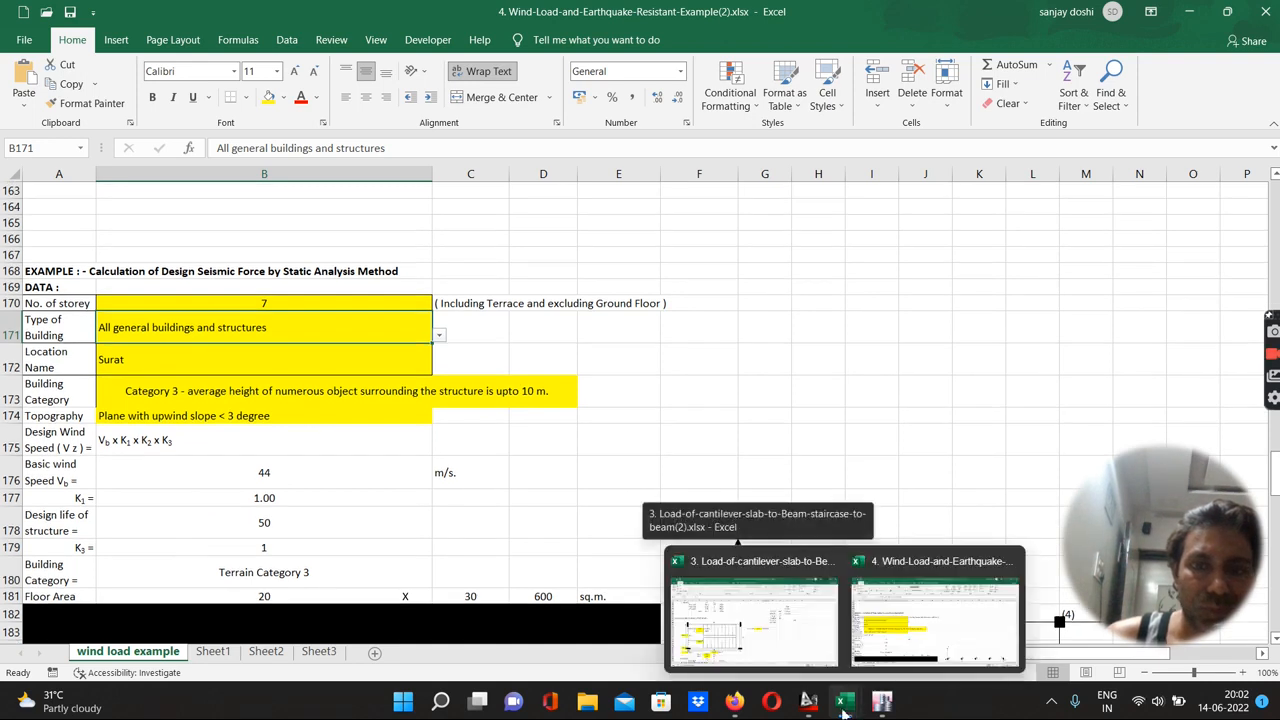
click(884, 635)
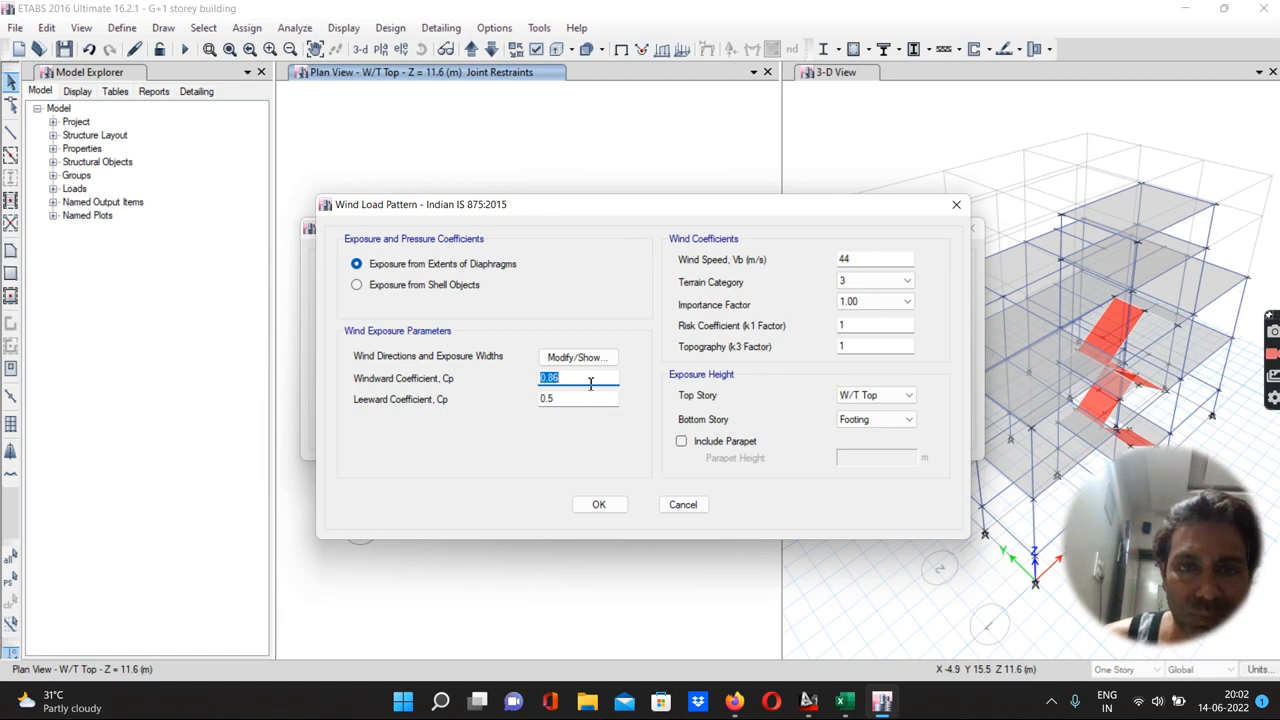
click(596, 505)
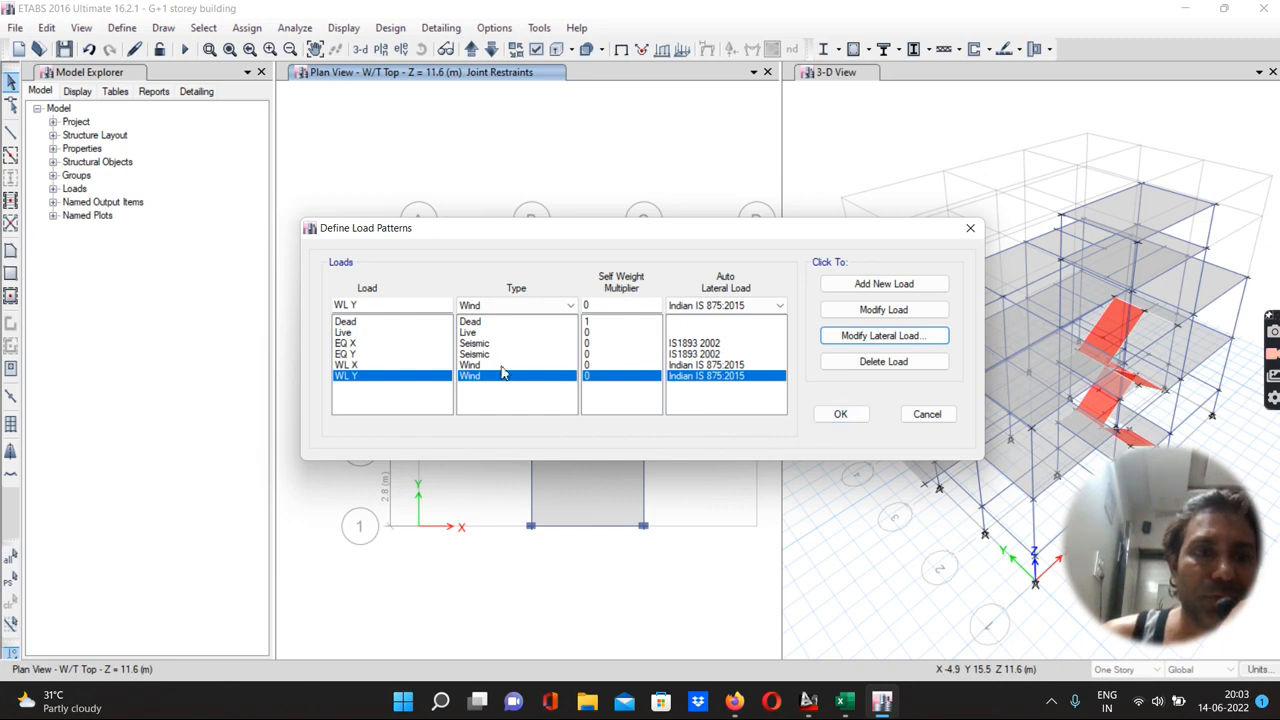
click(840, 414)
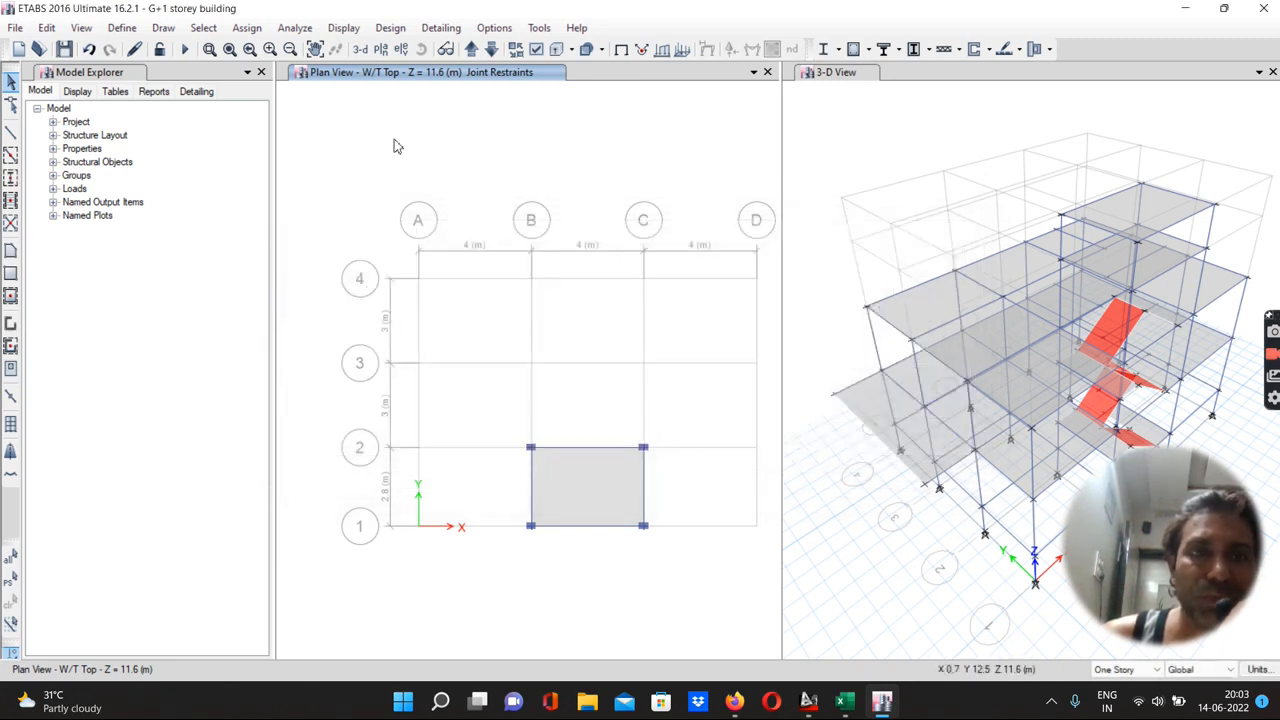
Assign a uniform 1 kN/m² gravity dead load, added to existing loads, to the eight F.F. floor slabs
click(470, 49)
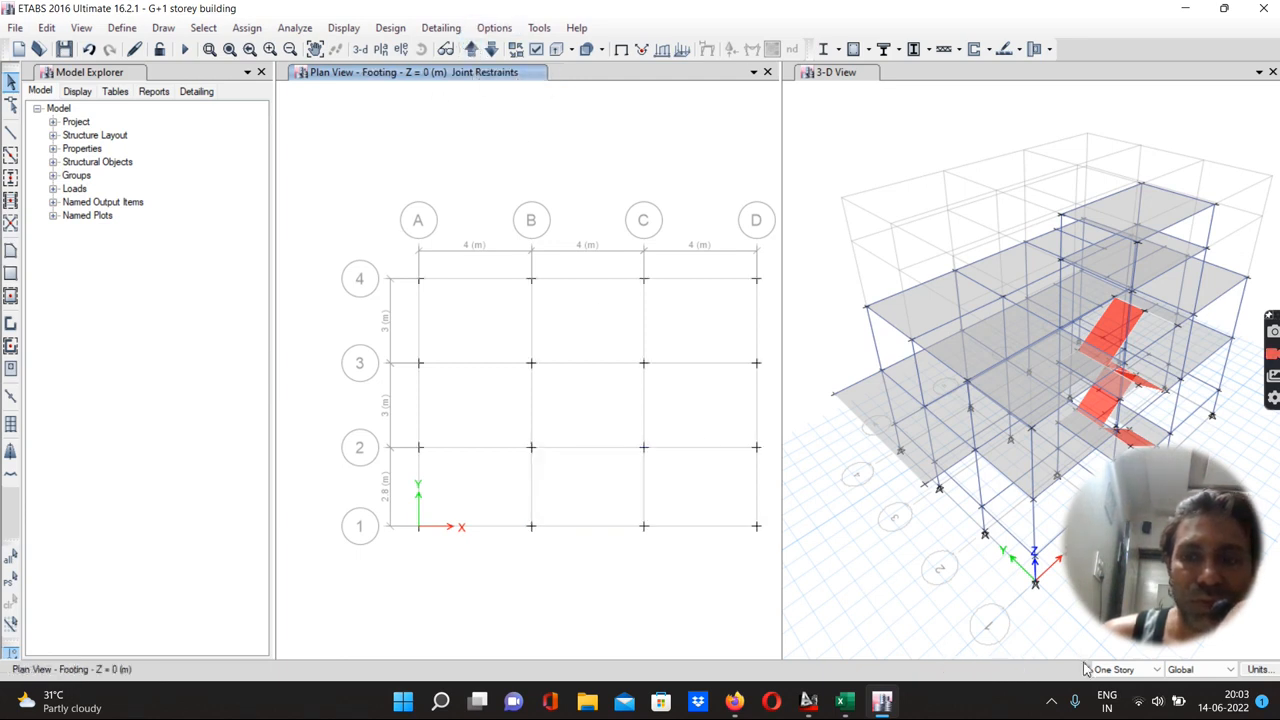
click(470, 49)
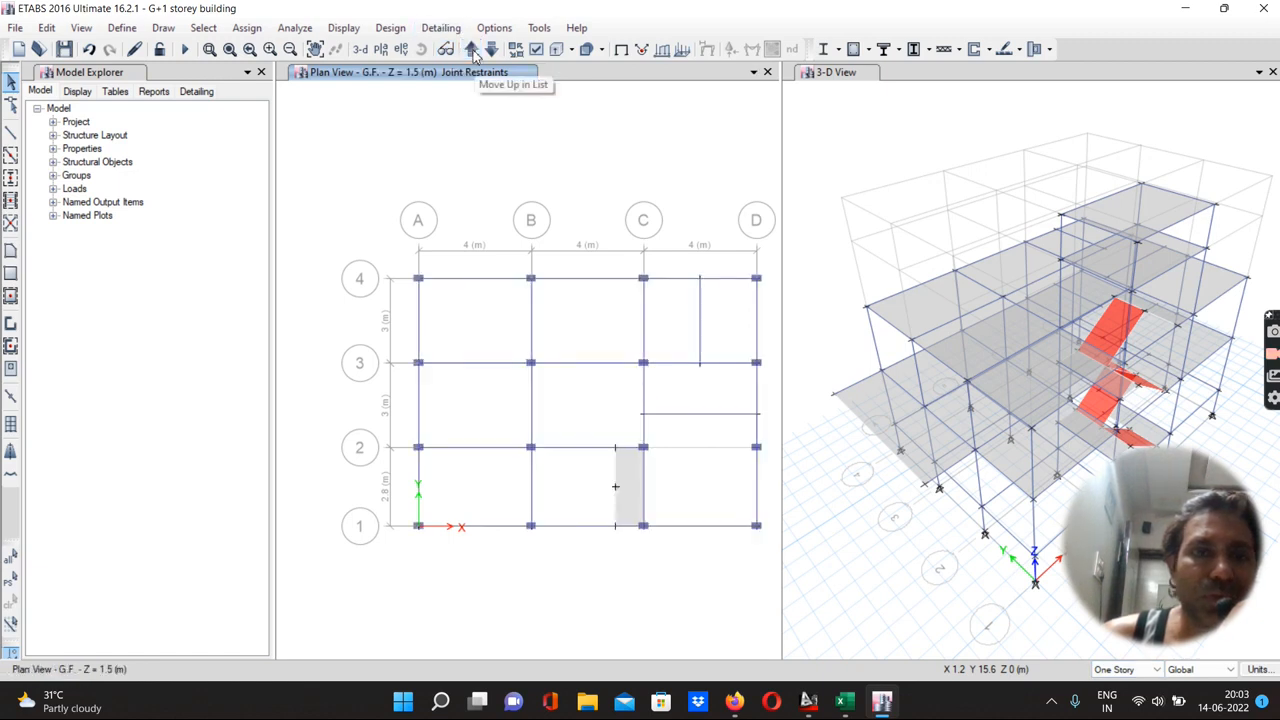
click(470, 49)
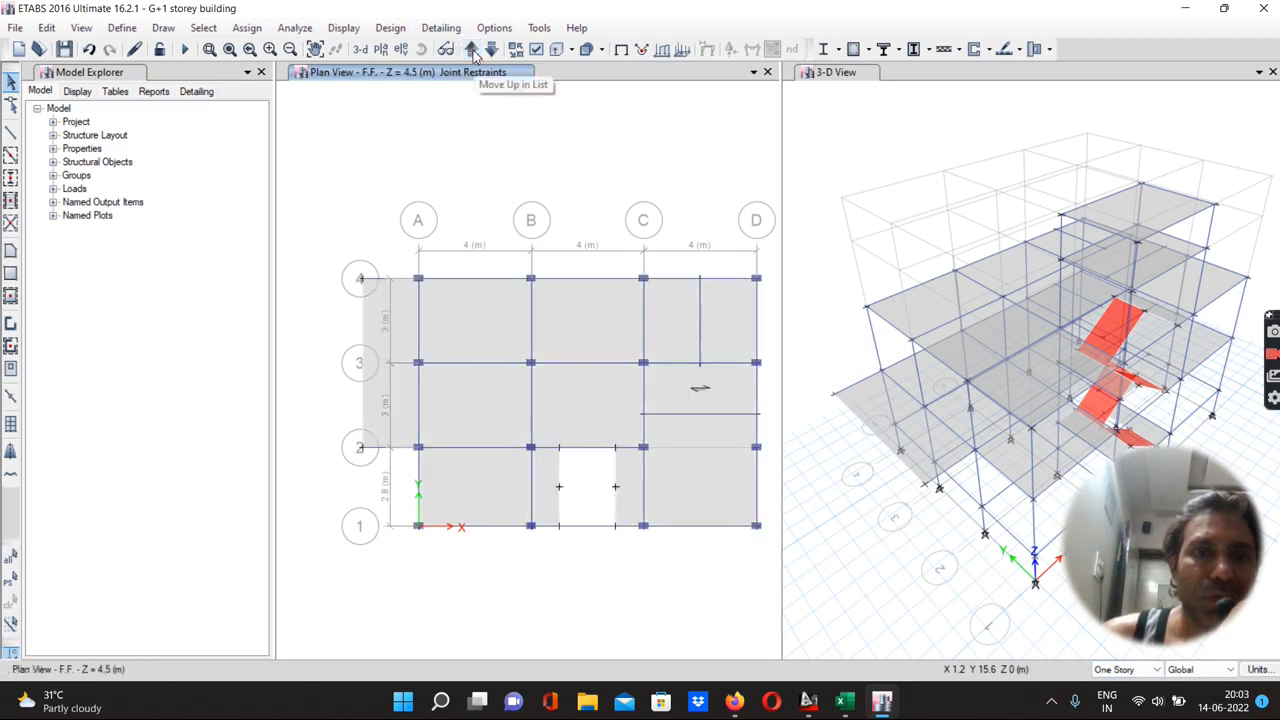
click(478, 338)
click(586, 323)
click(673, 327)
click(728, 322)
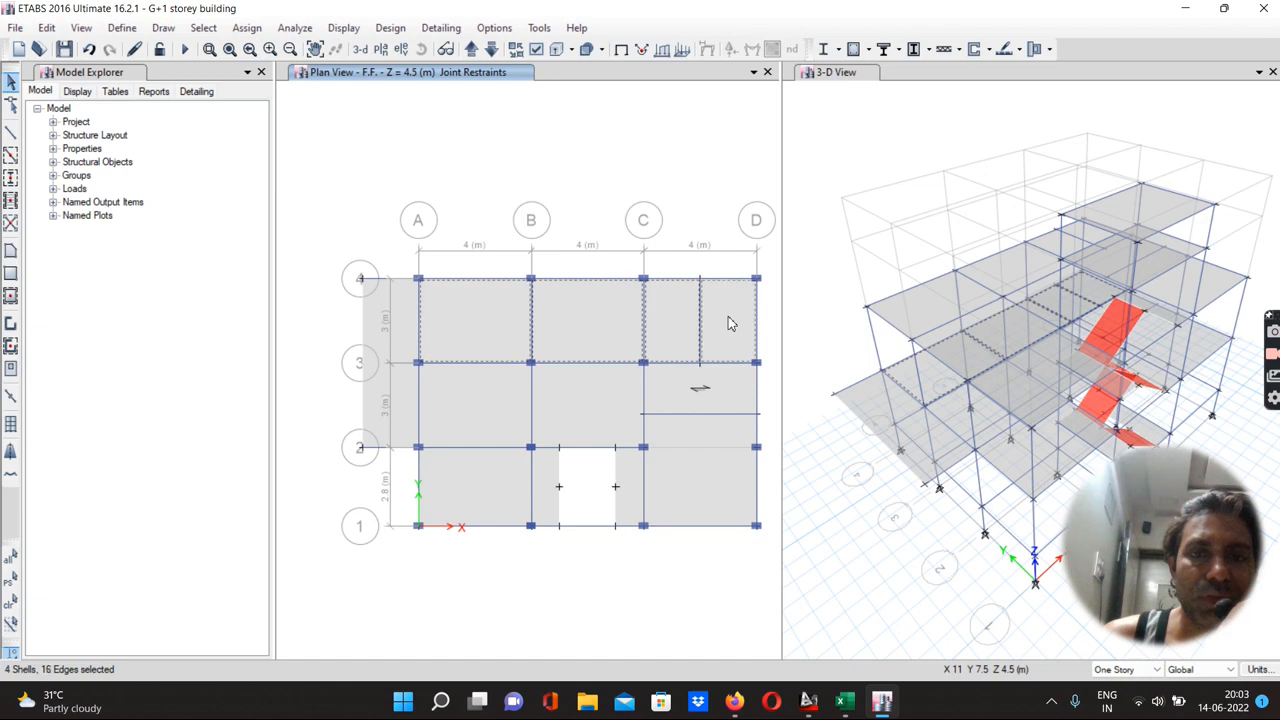
click(591, 393)
click(503, 411)
click(485, 487)
click(697, 464)
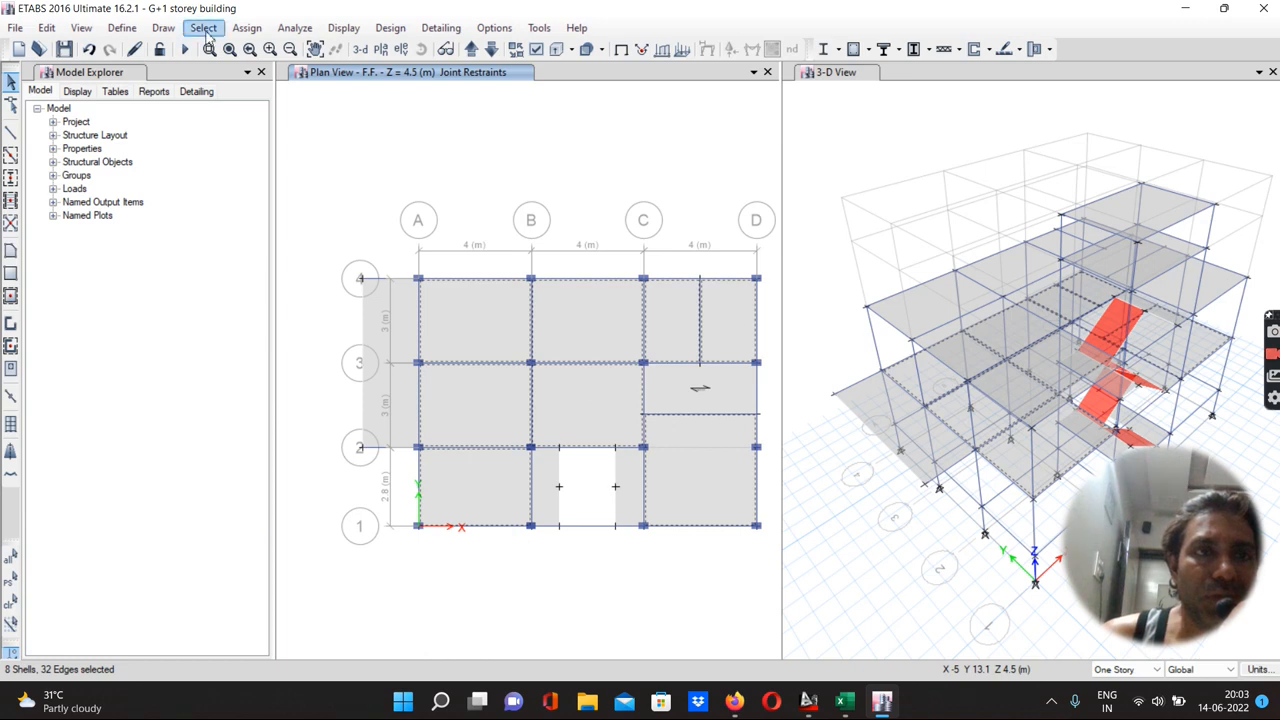
click(247, 27)
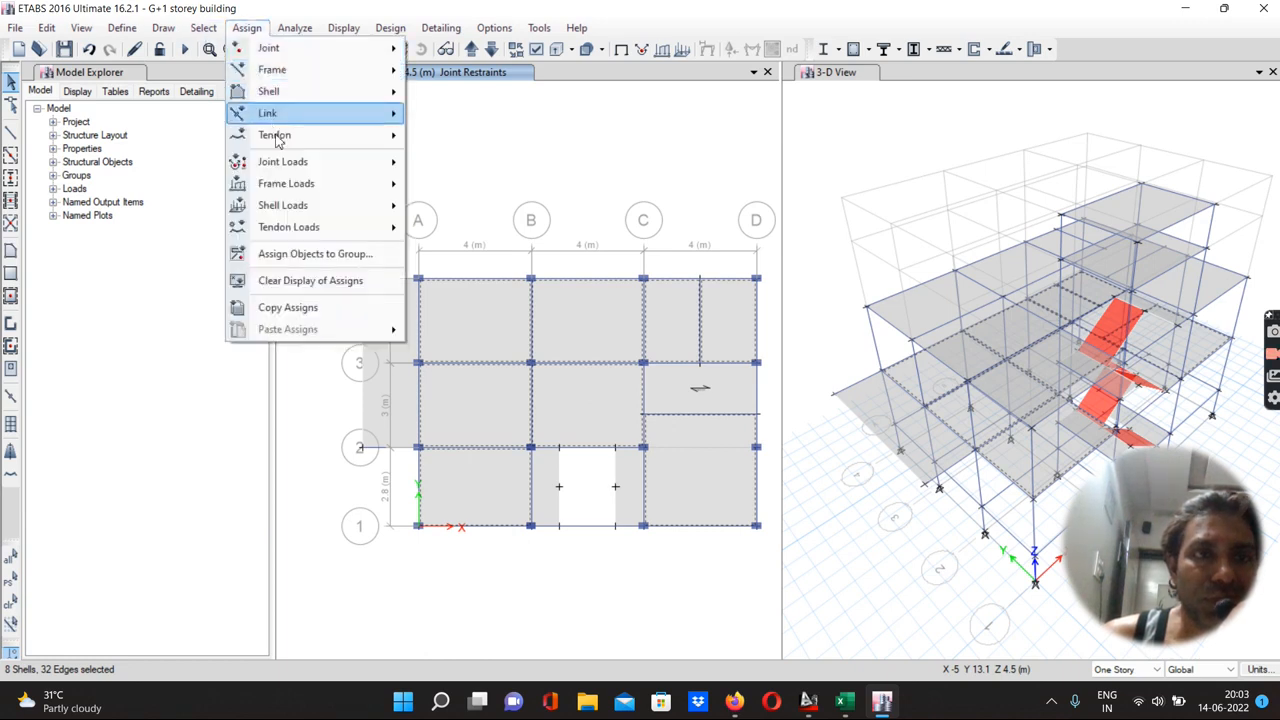
mouse_move(282, 187)
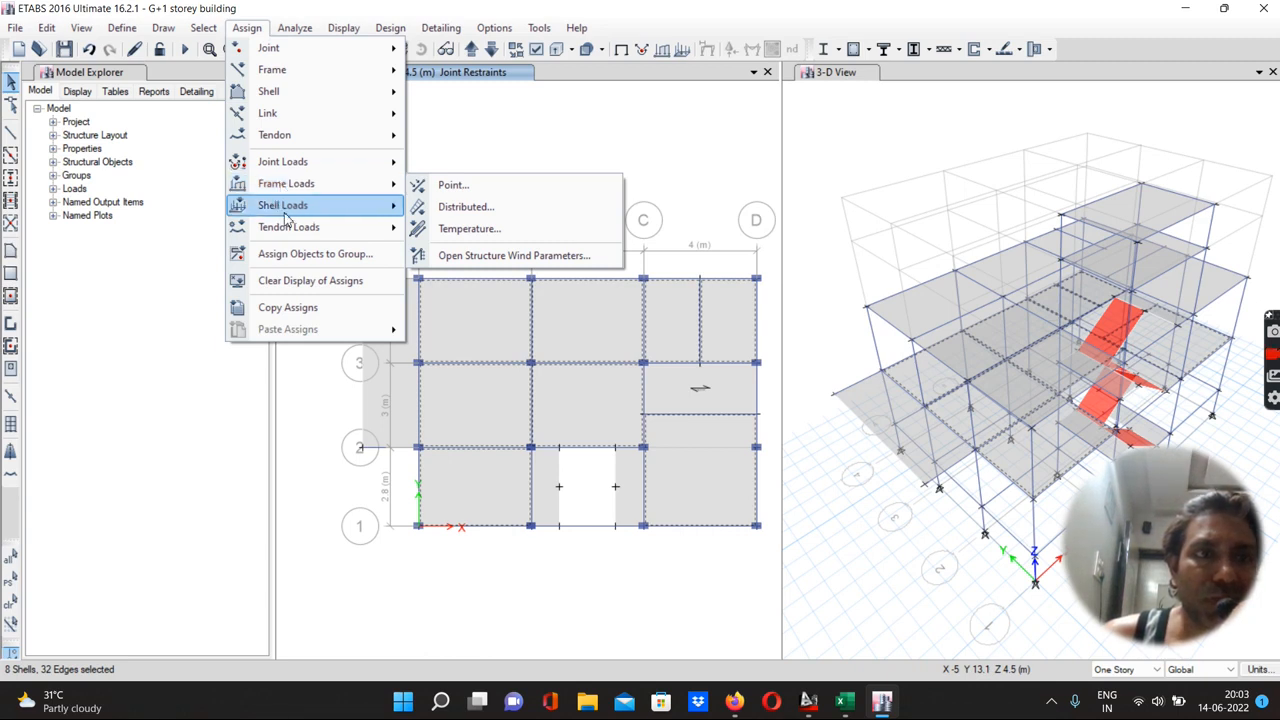
mouse_move(351, 219)
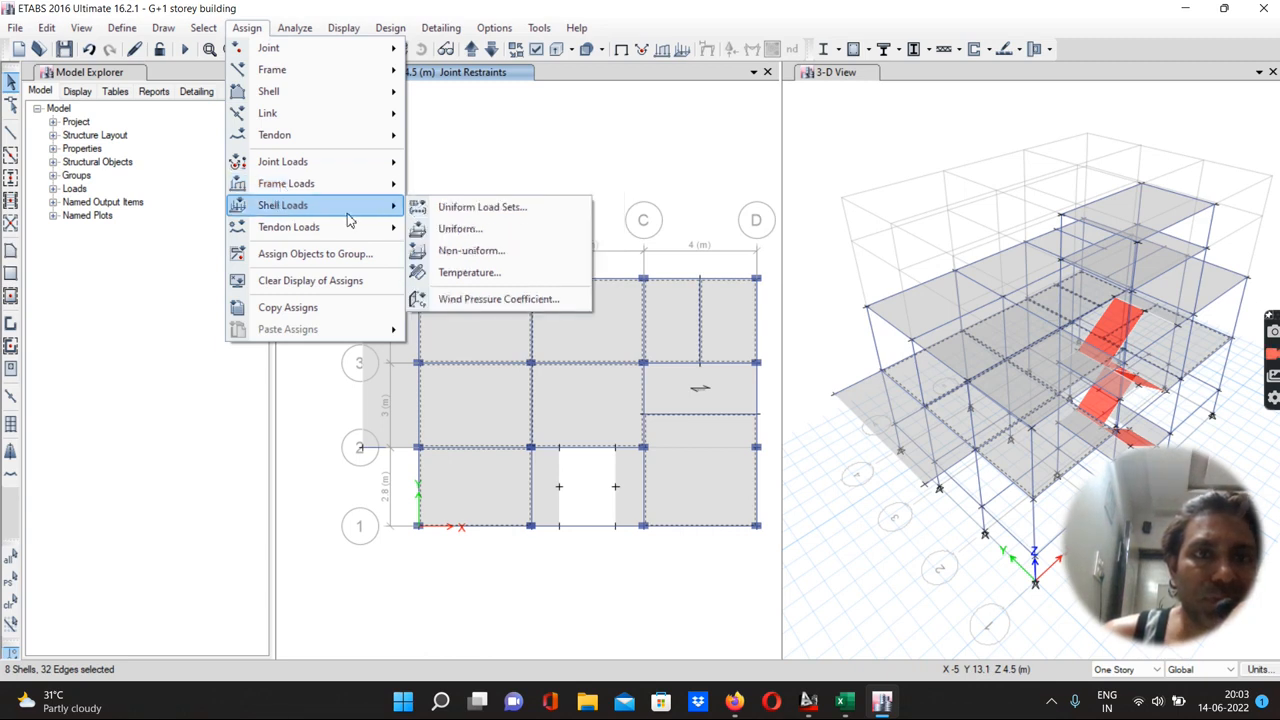
click(436, 230)
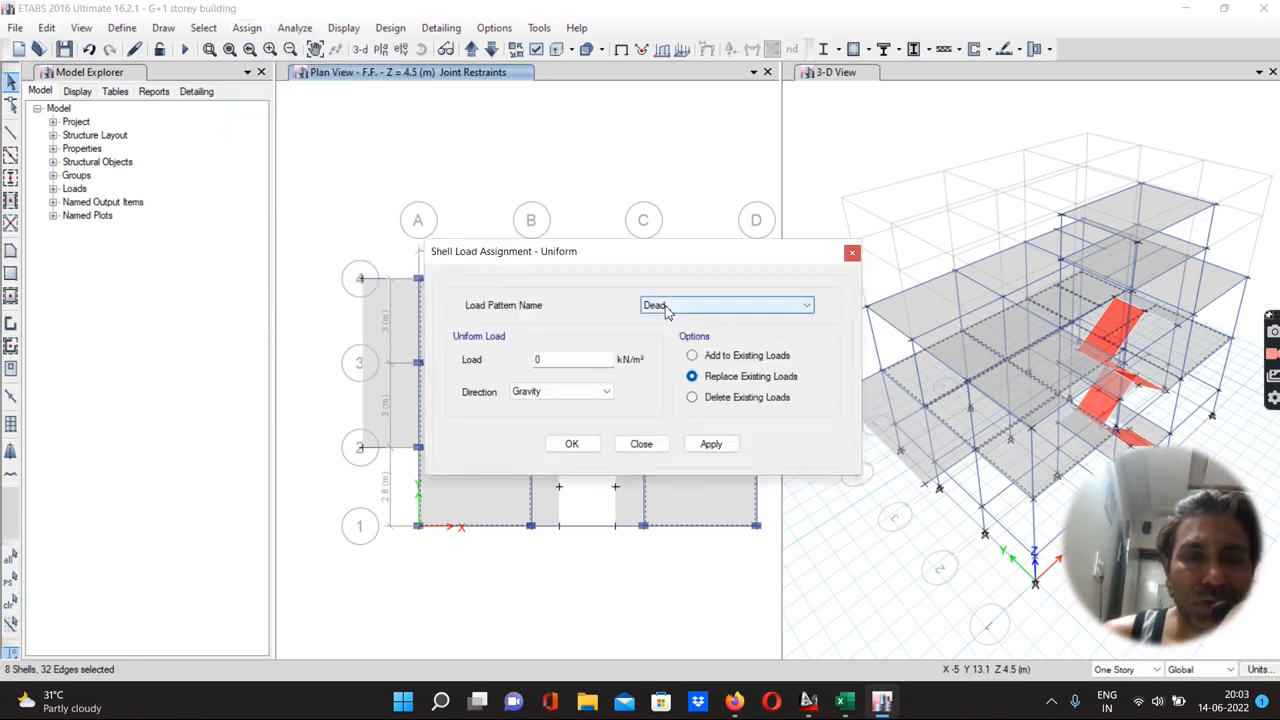
double_click(537, 360)
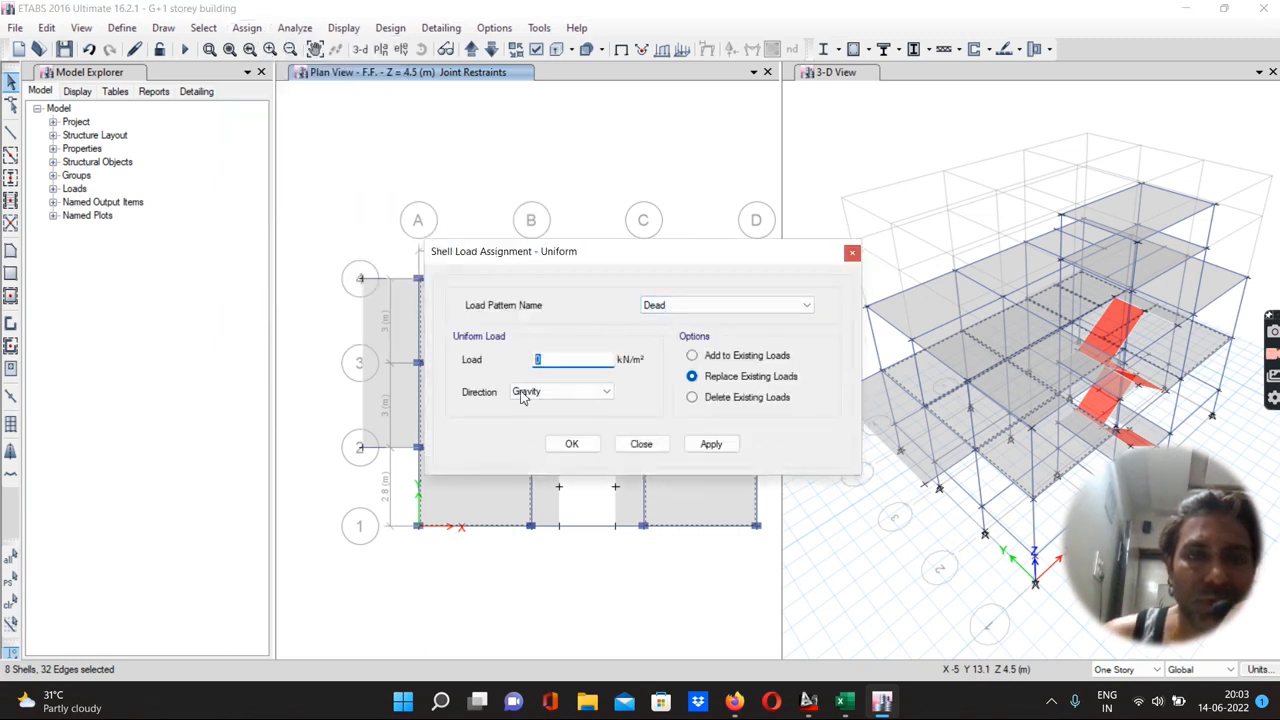
text(1)
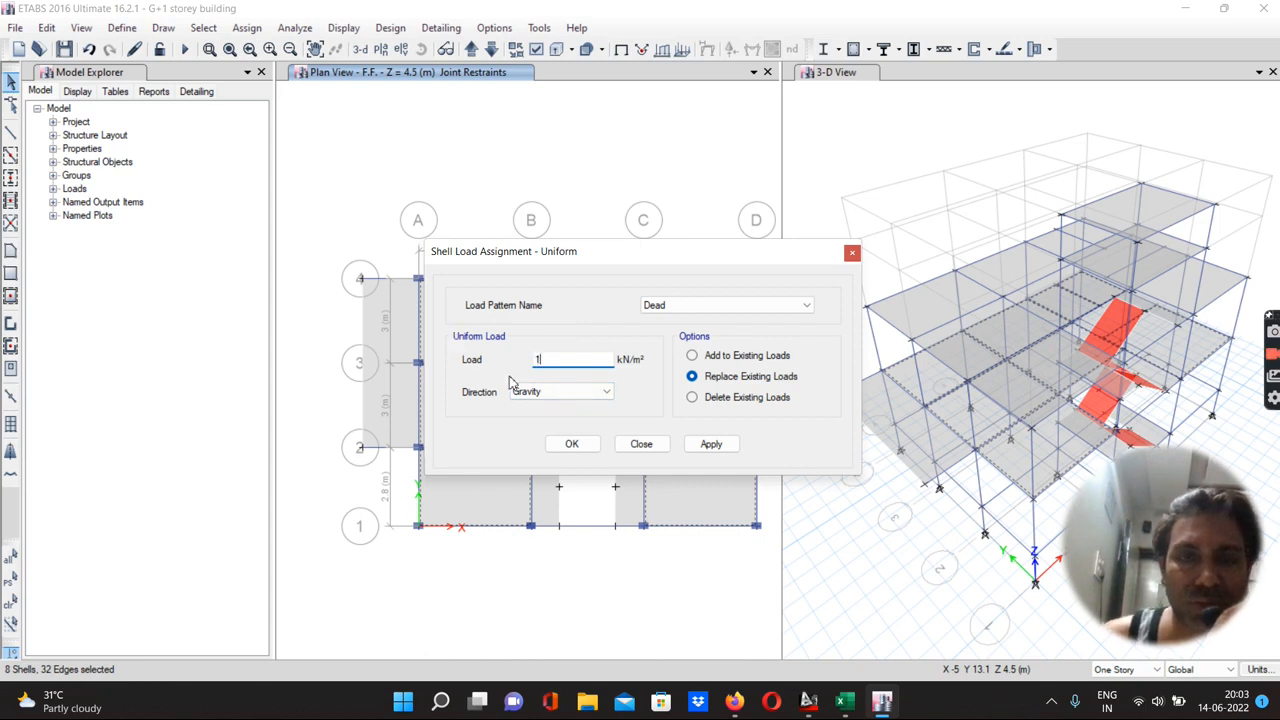
click(693, 357)
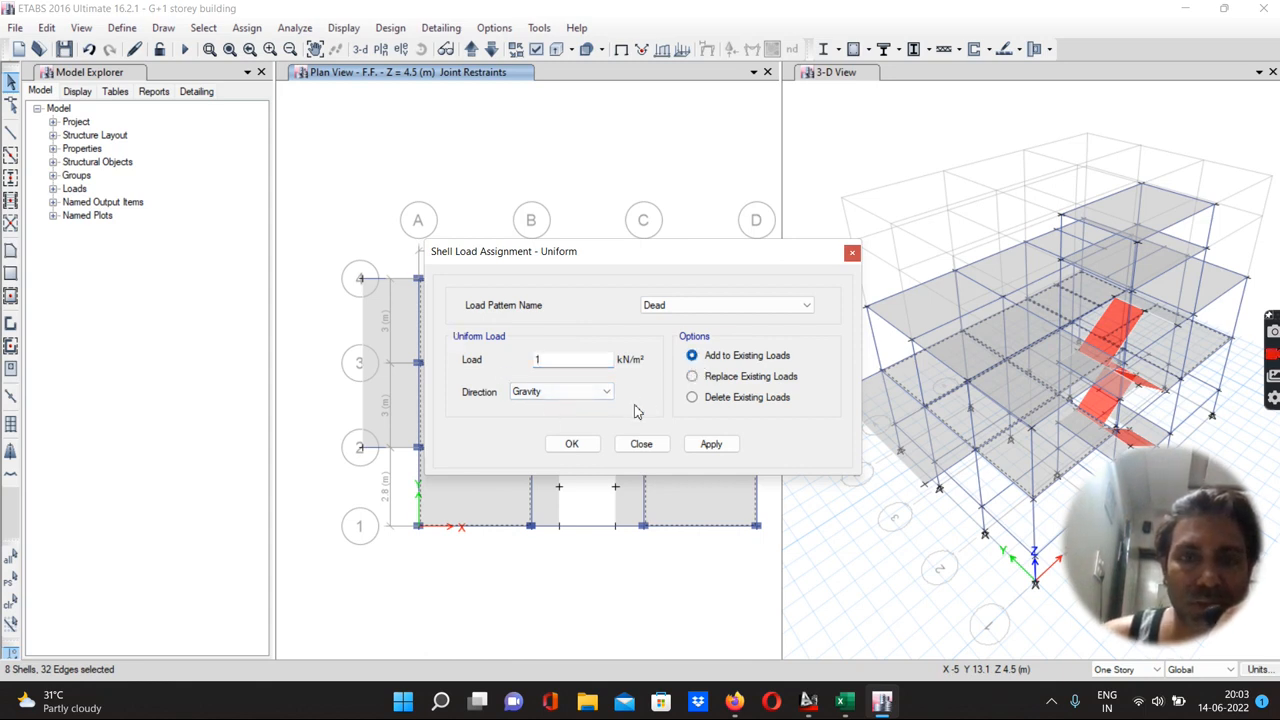
click(702, 446)
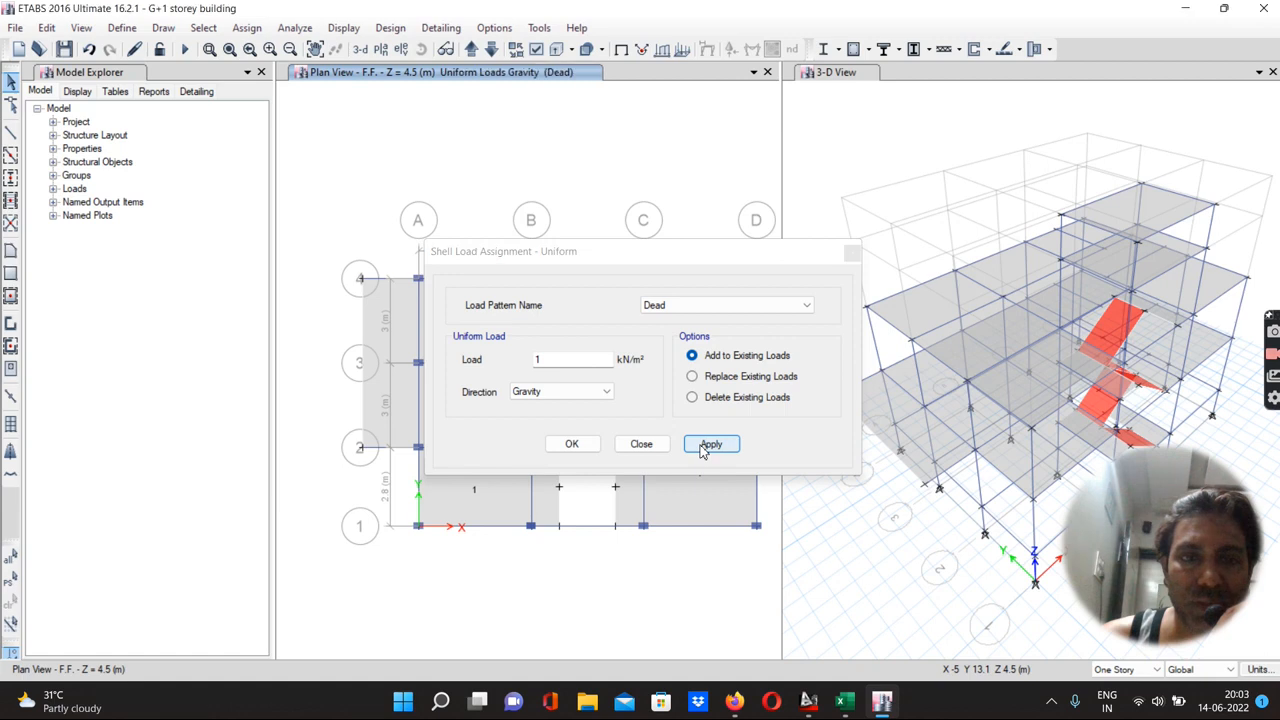
click(573, 444)
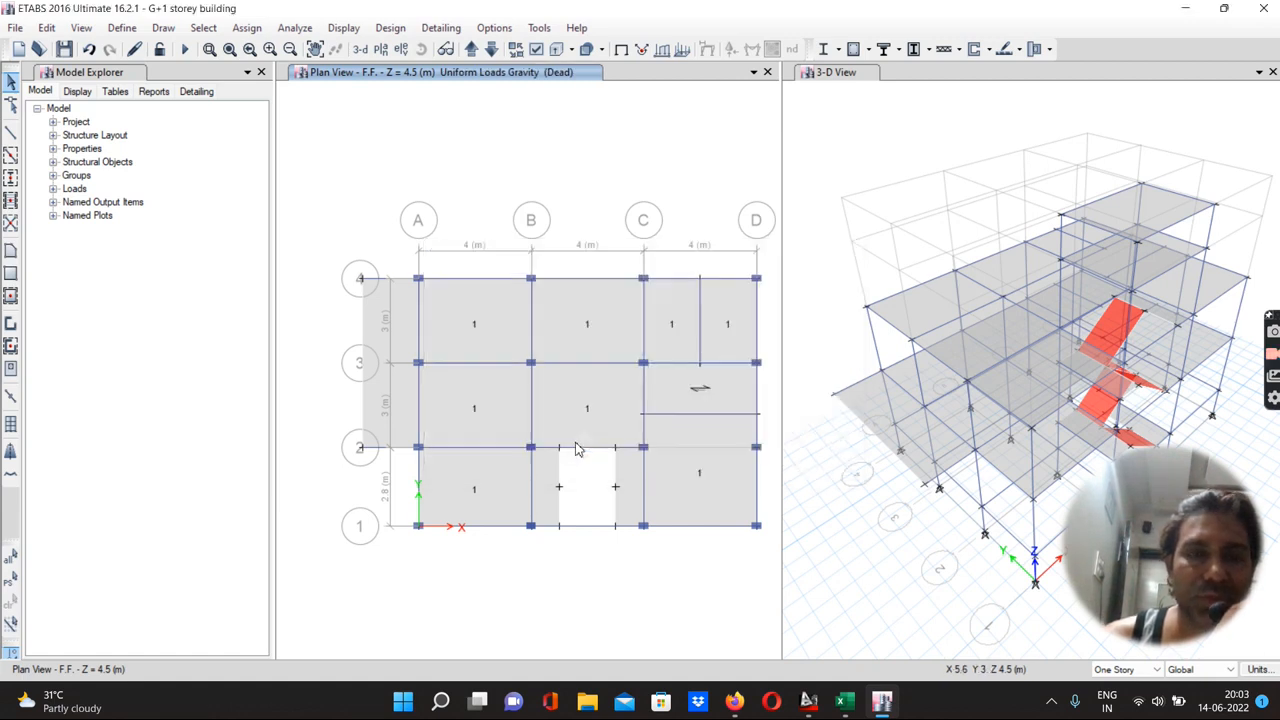
Assign a uniform 1 kN/m² gravity dead load, replacing existing loads, to the eight terrace slabs
click(472, 50)
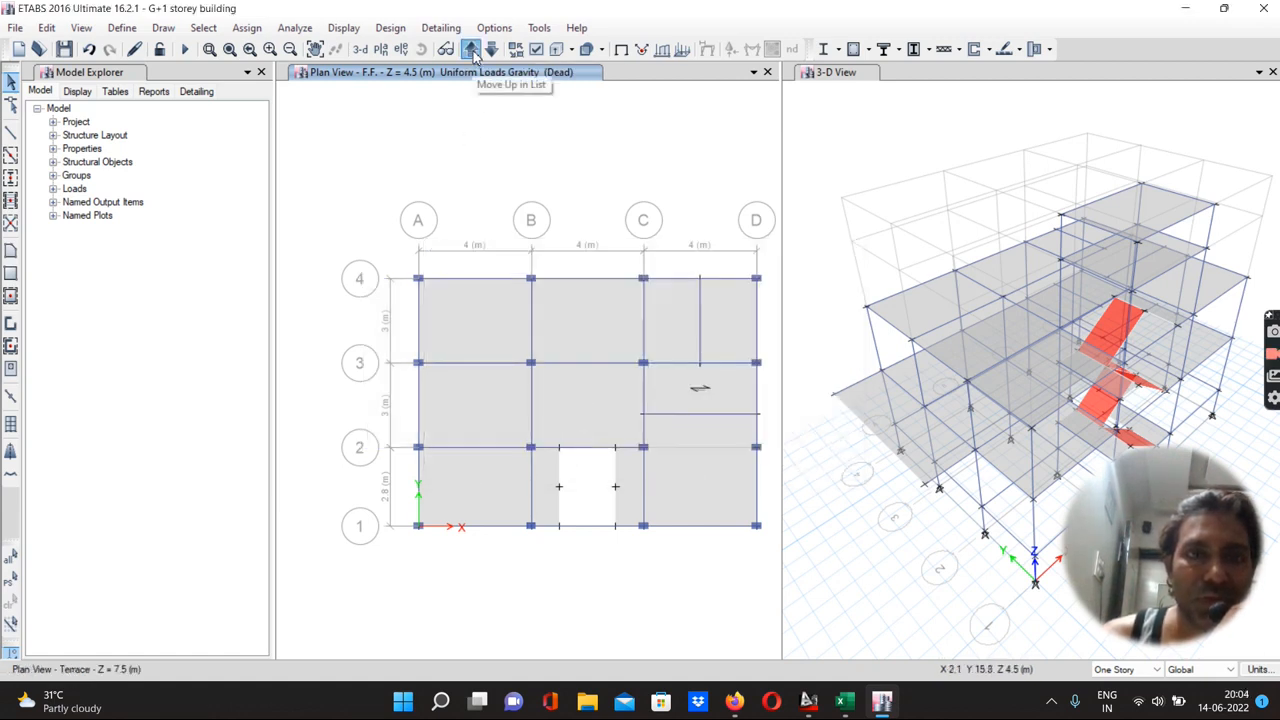
click(481, 314)
click(586, 325)
click(686, 334)
click(616, 388)
click(490, 414)
click(474, 509)
click(700, 493)
click(712, 430)
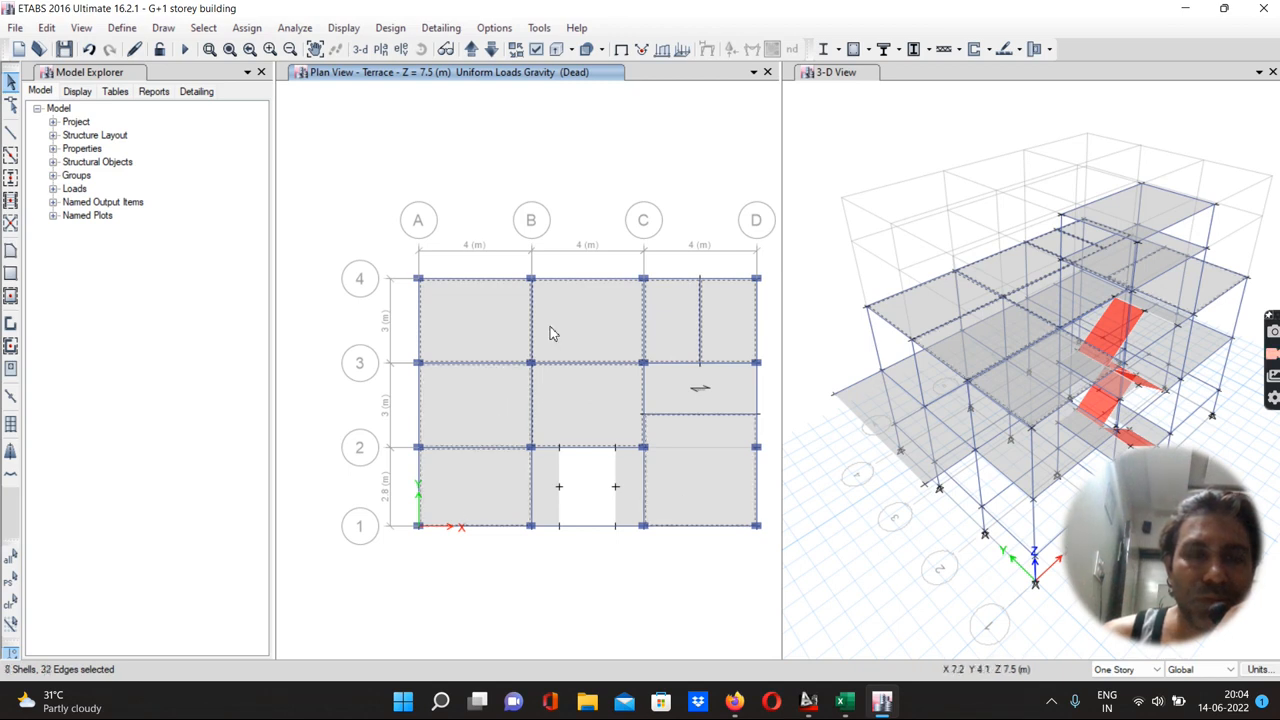
click(247, 28)
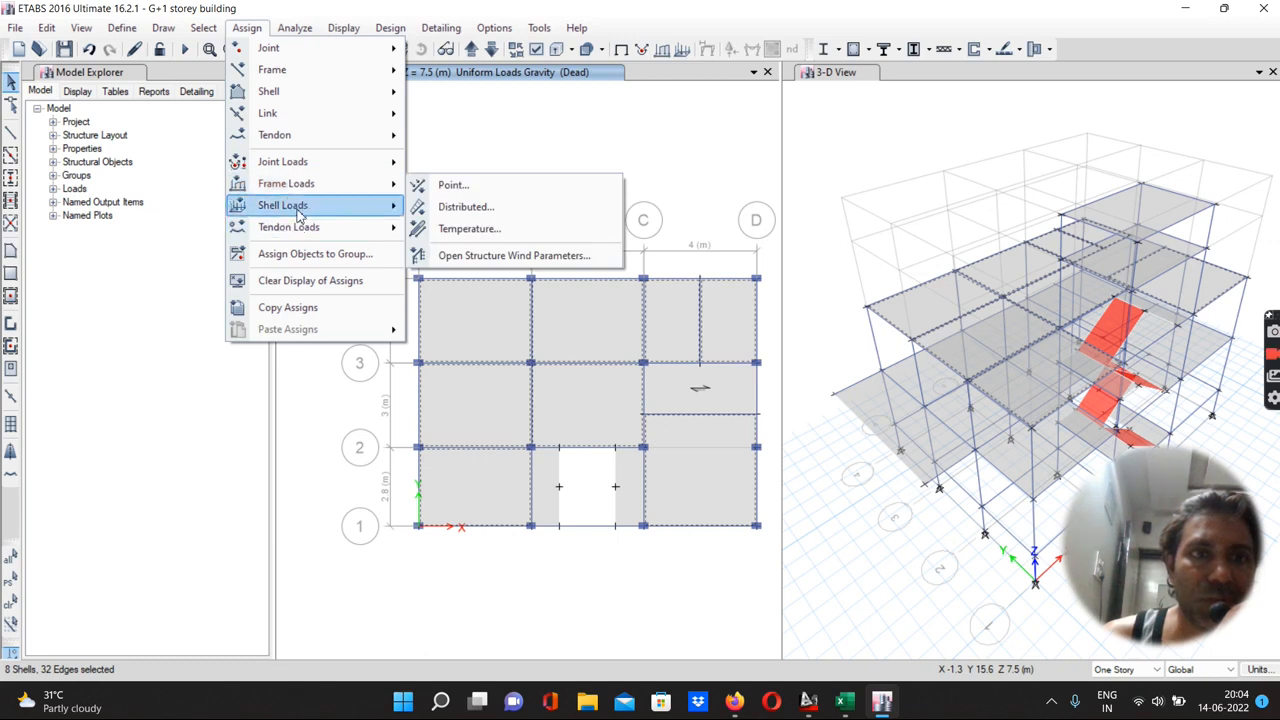
click(463, 229)
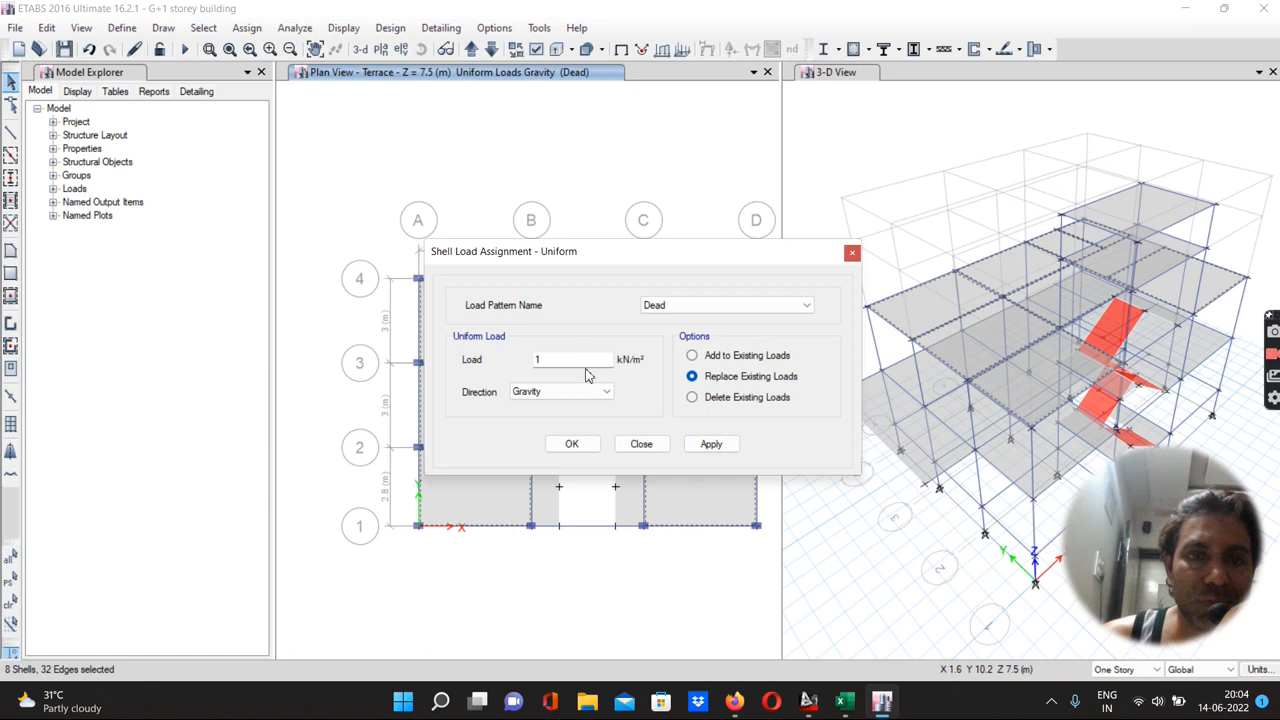
click(705, 447)
click(574, 448)
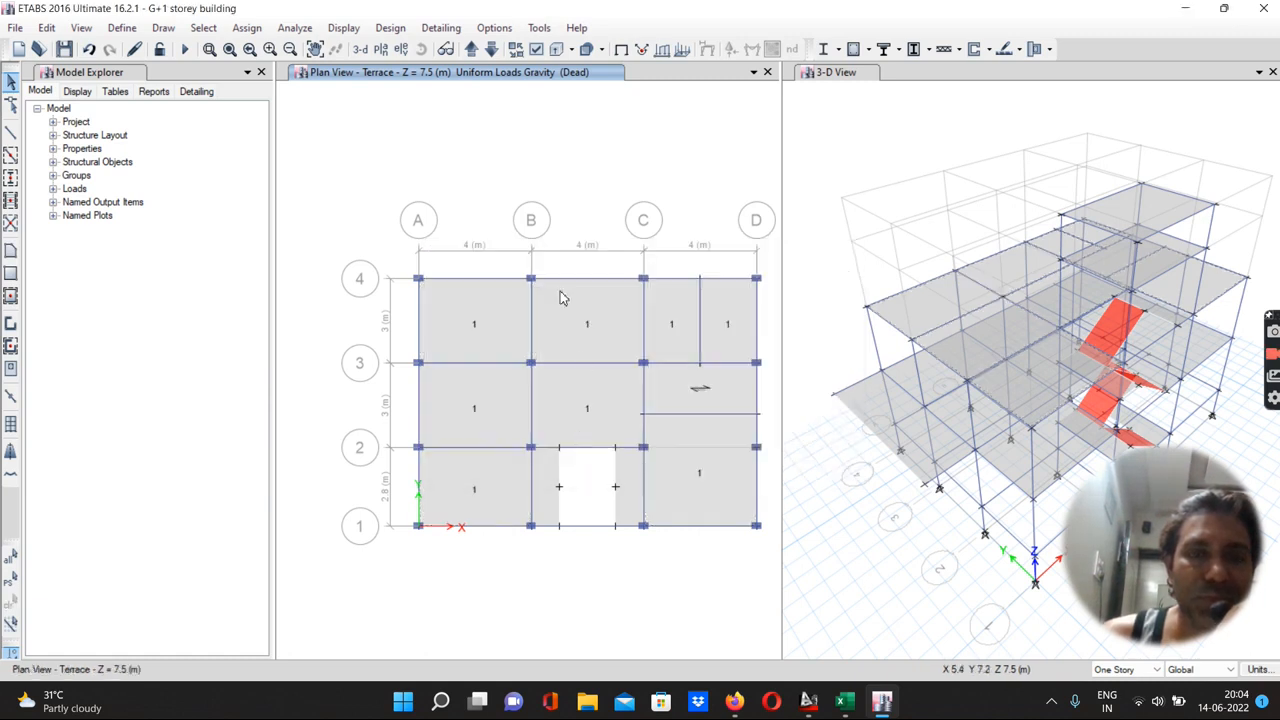
Assign a uniform 1.5 kN/m² gravity dead load, replacing existing loads, to the water tank bottom slab
click(470, 50)
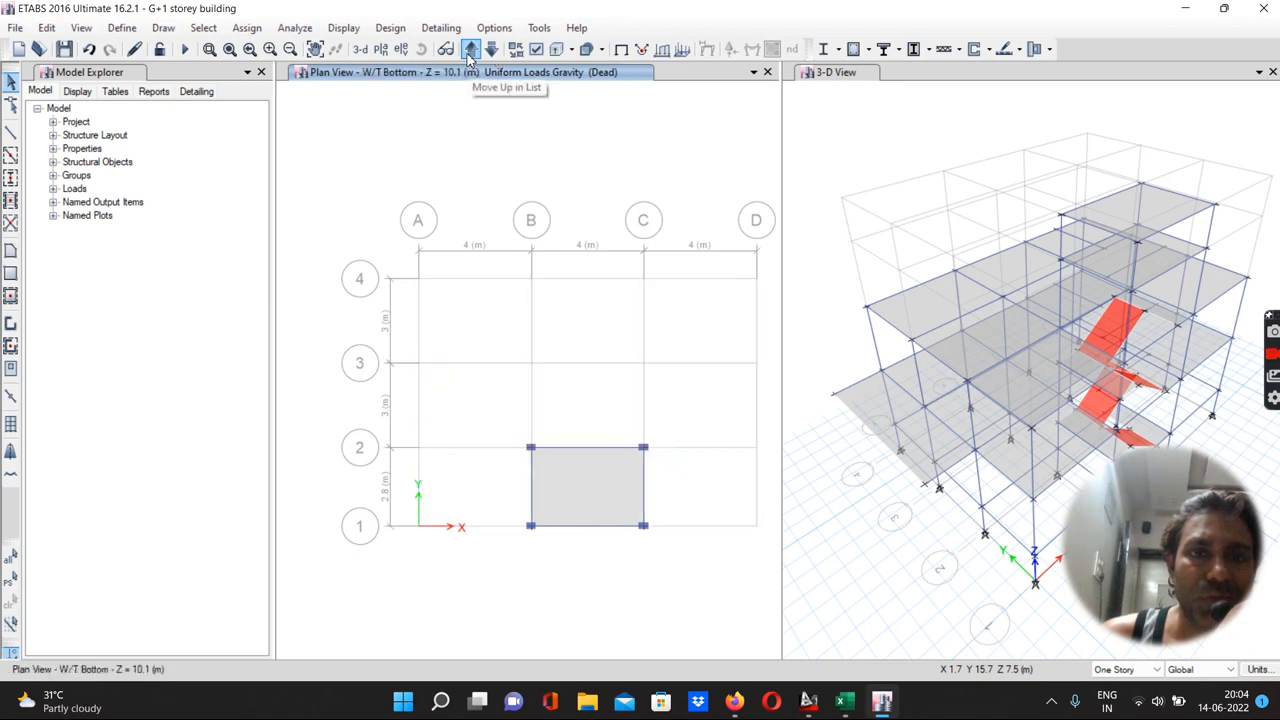
click(570, 479)
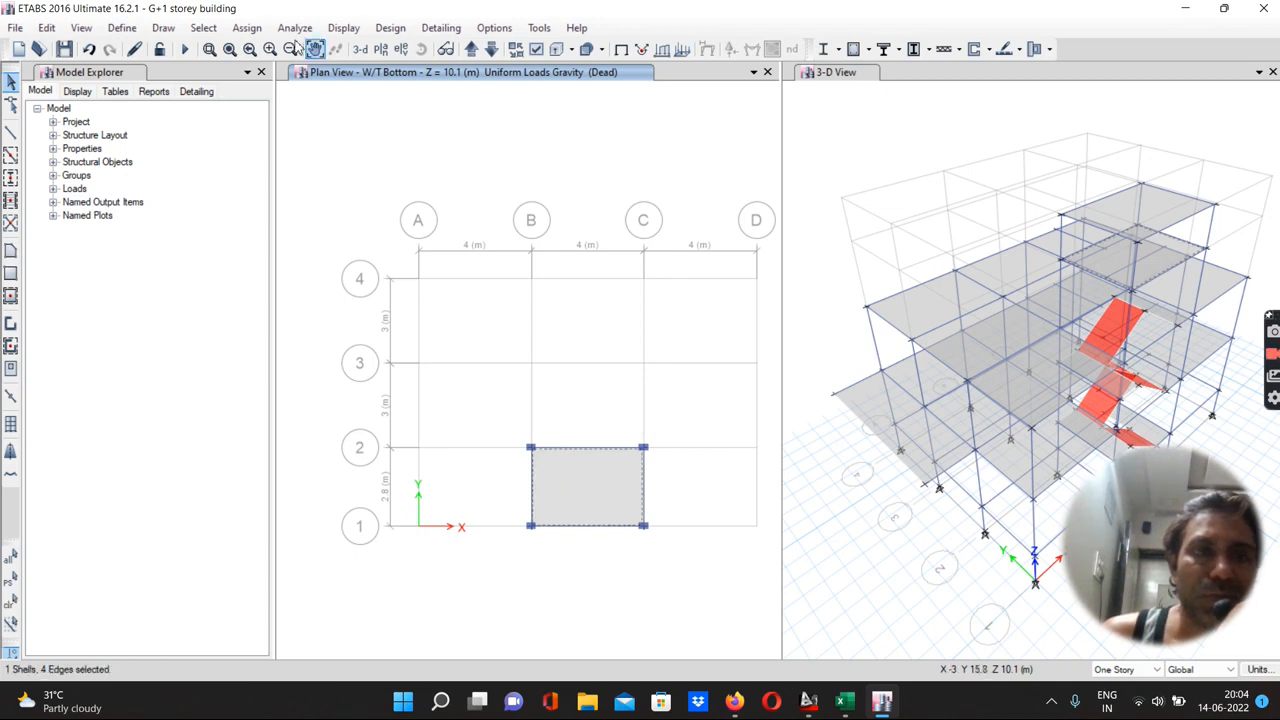
click(246, 30)
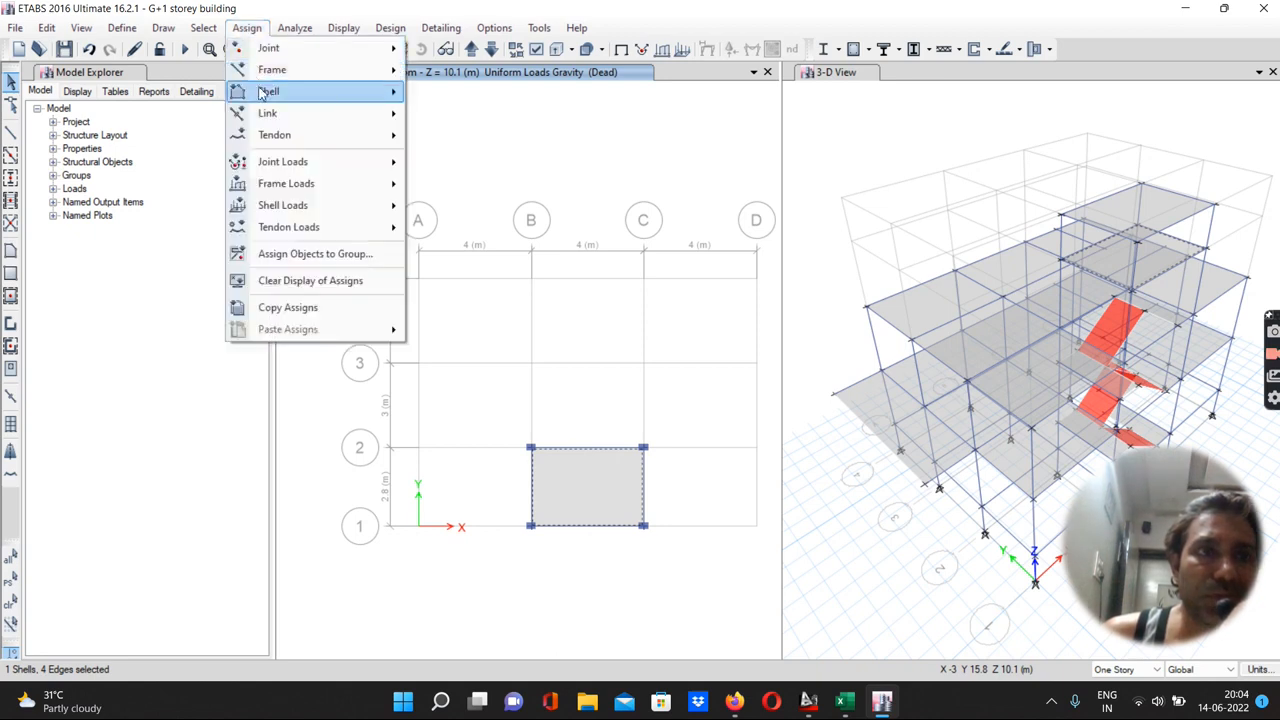
mouse_move(317, 208)
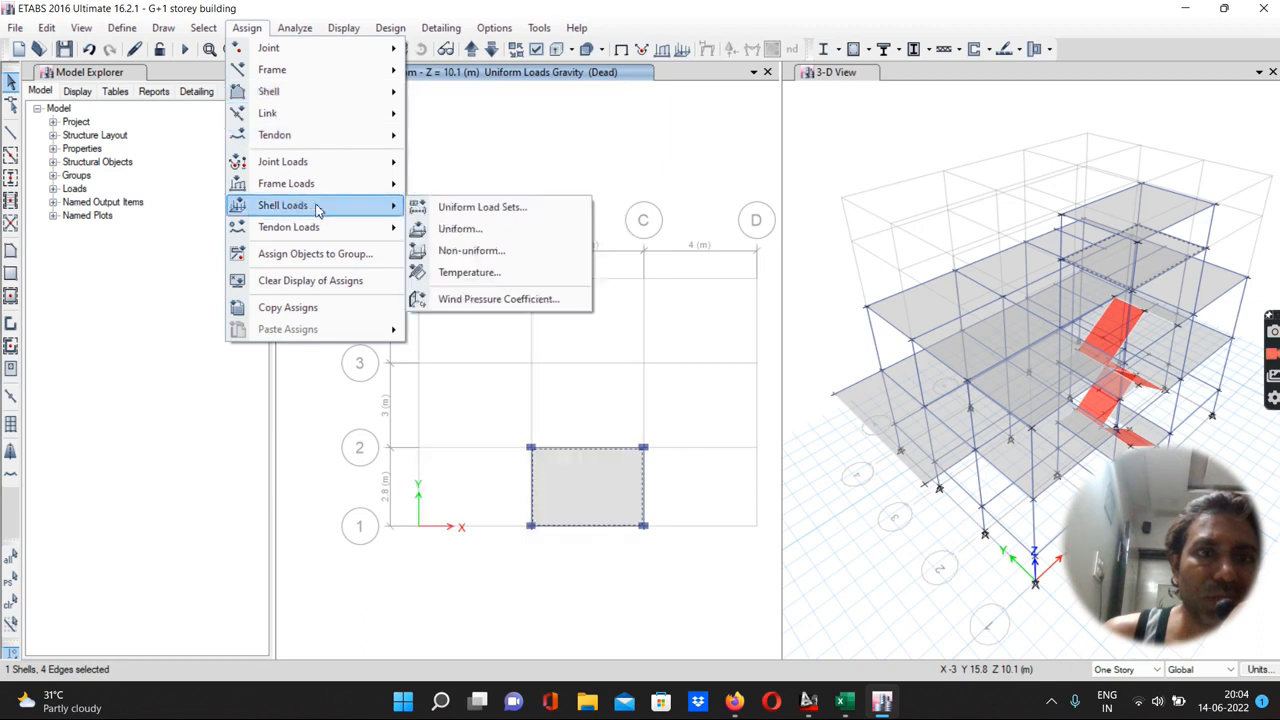
click(458, 231)
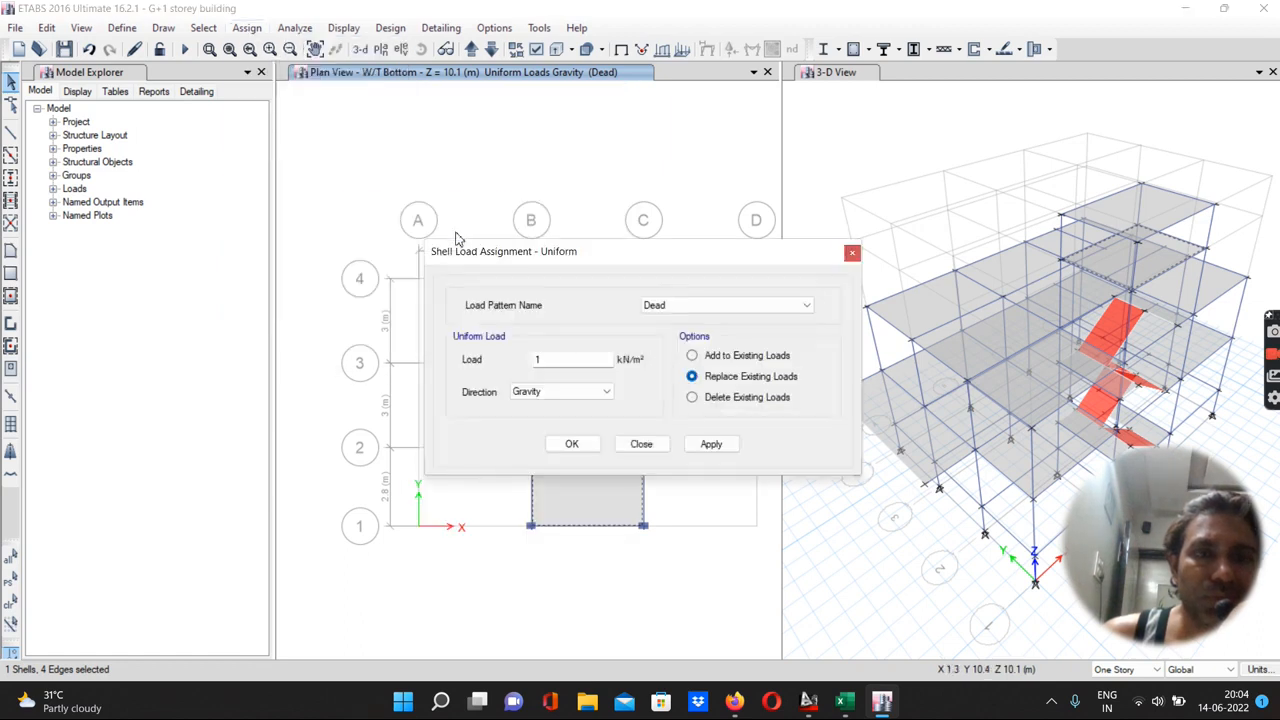
click(539, 361)
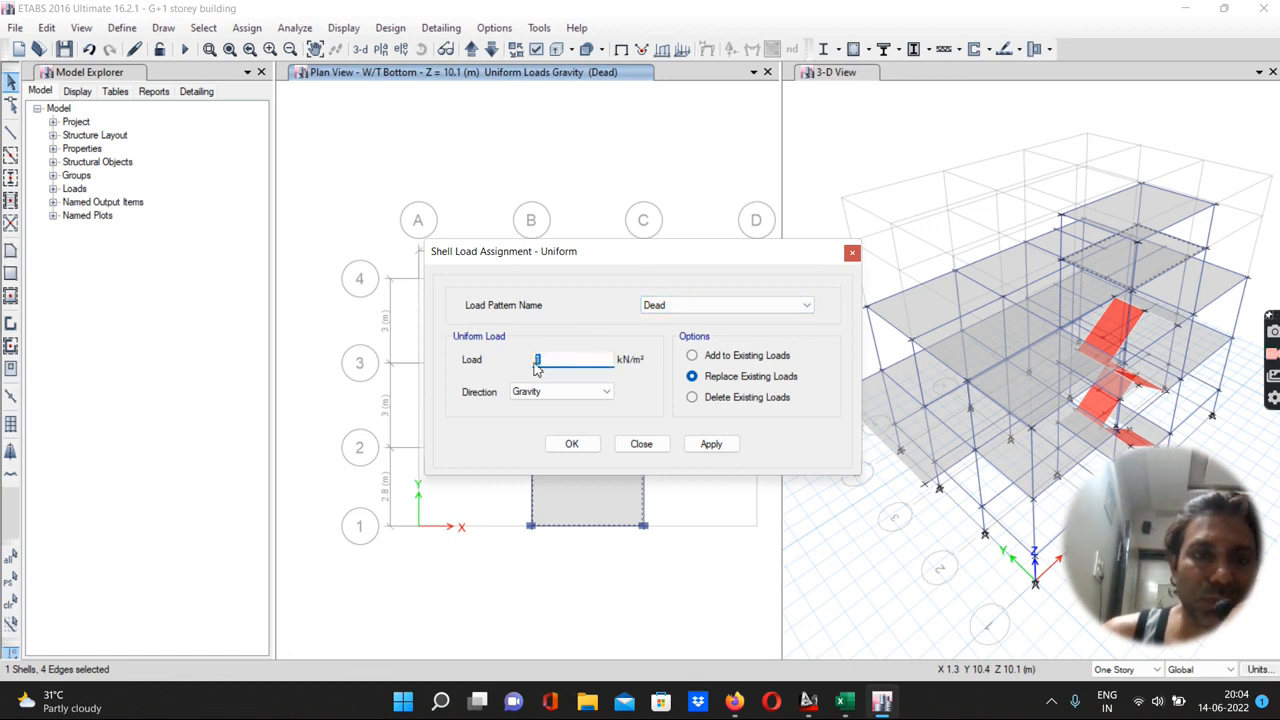
text(1.5)
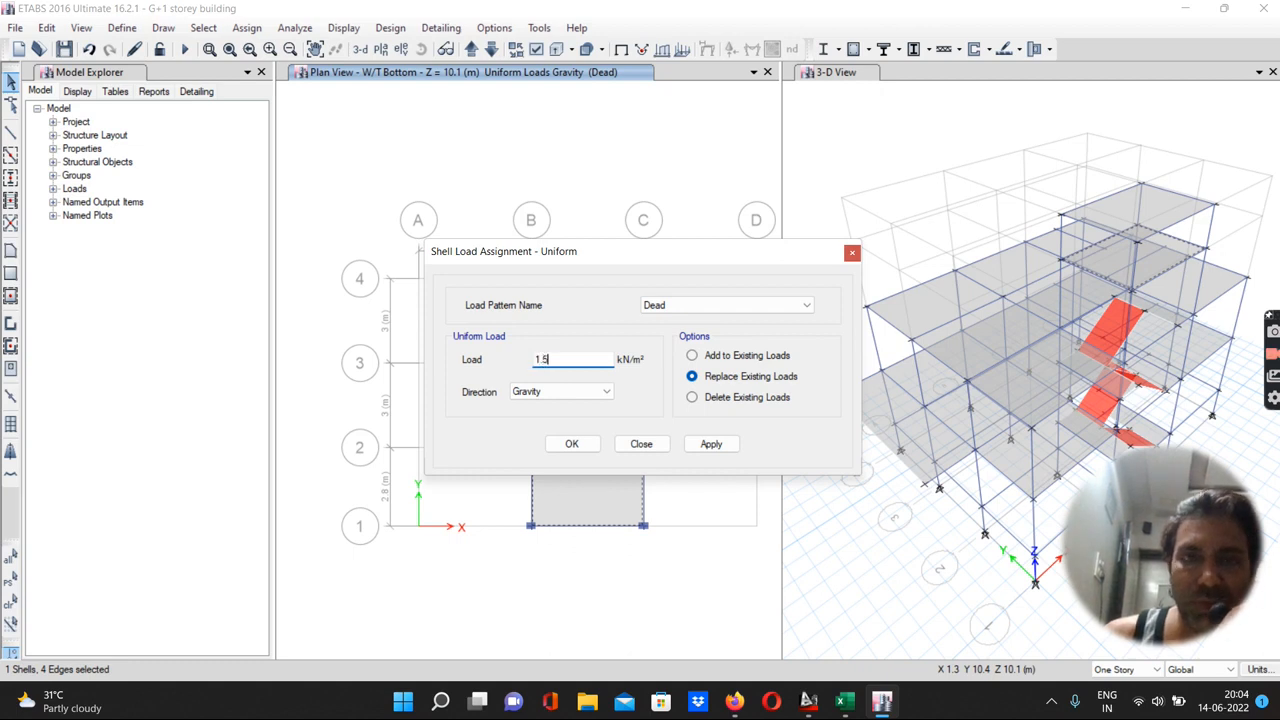
click(700, 444)
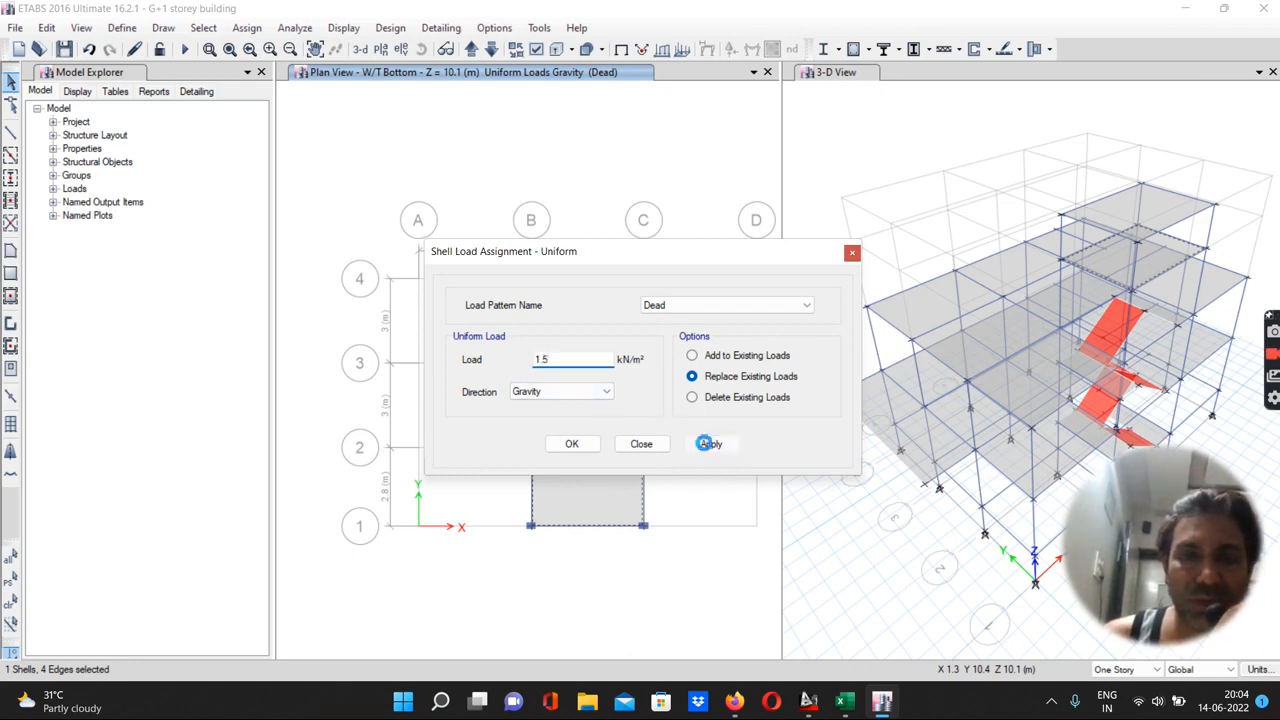
click(571, 444)
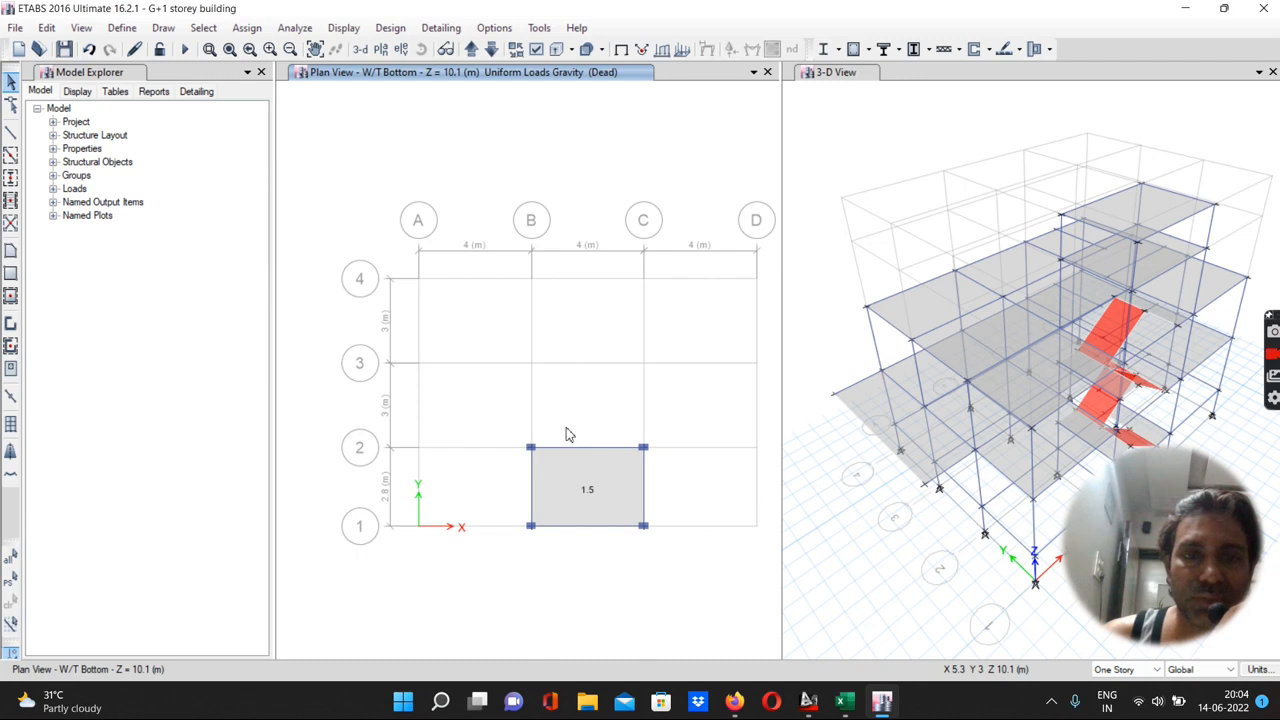
Assign a uniform 1.5 kN/m² gravity dead load, replacing existing loads, to the water tank top slab
click(472, 53)
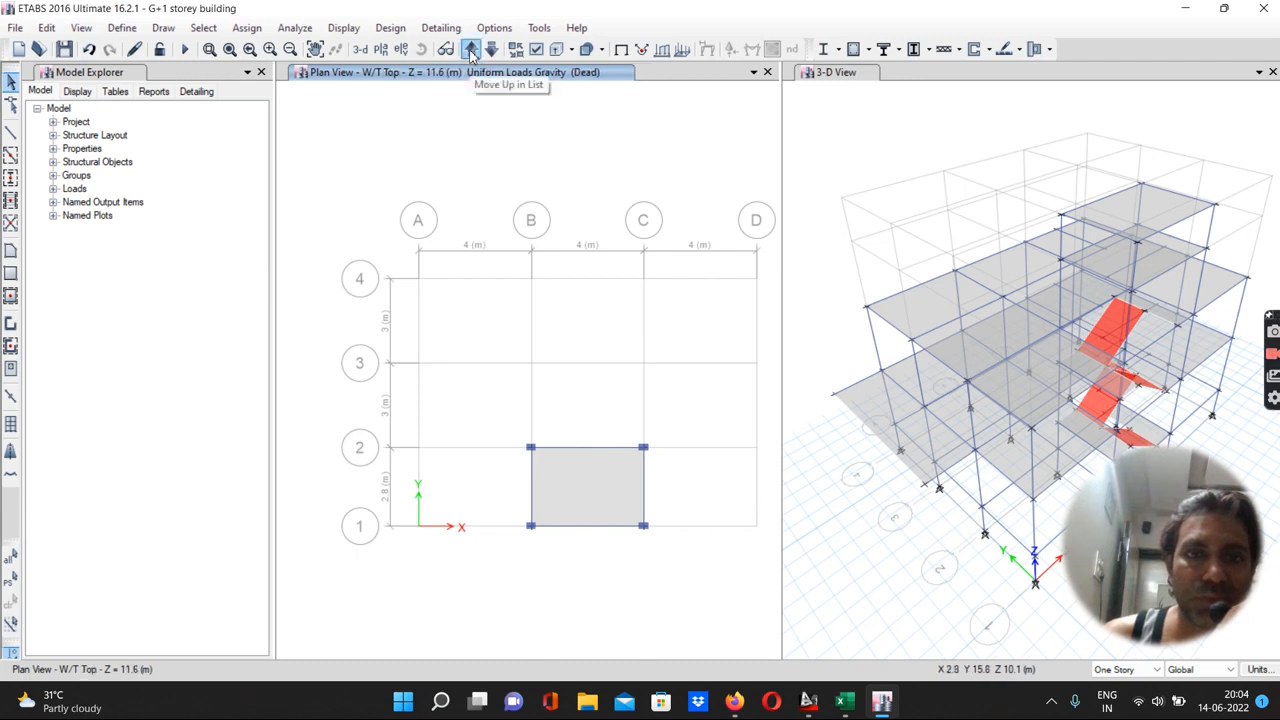
click(247, 27)
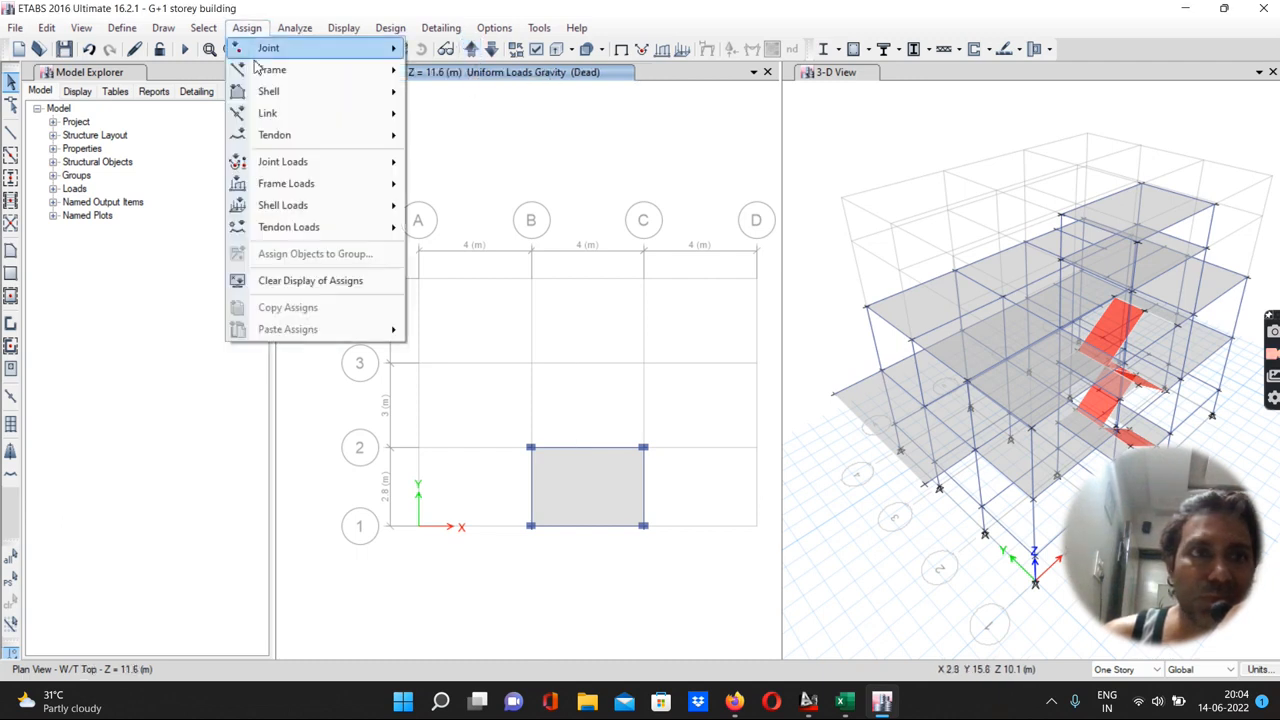
mouse_move(290, 205)
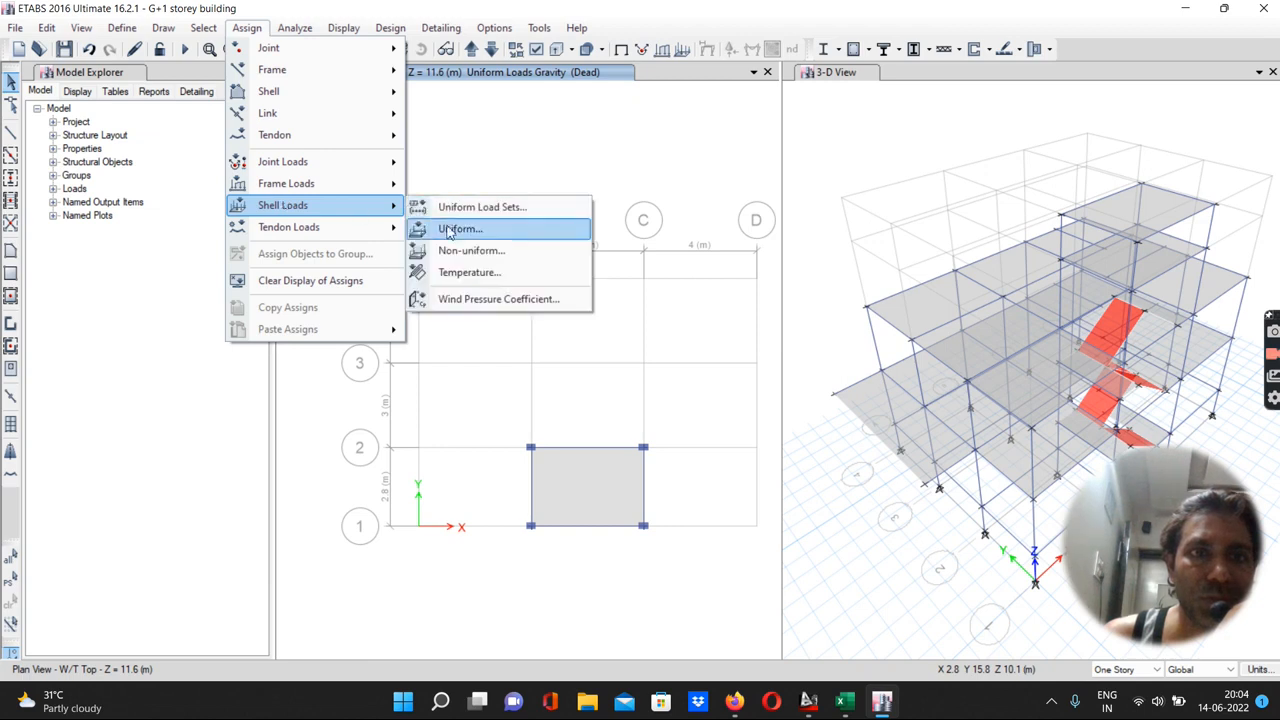
click(449, 232)
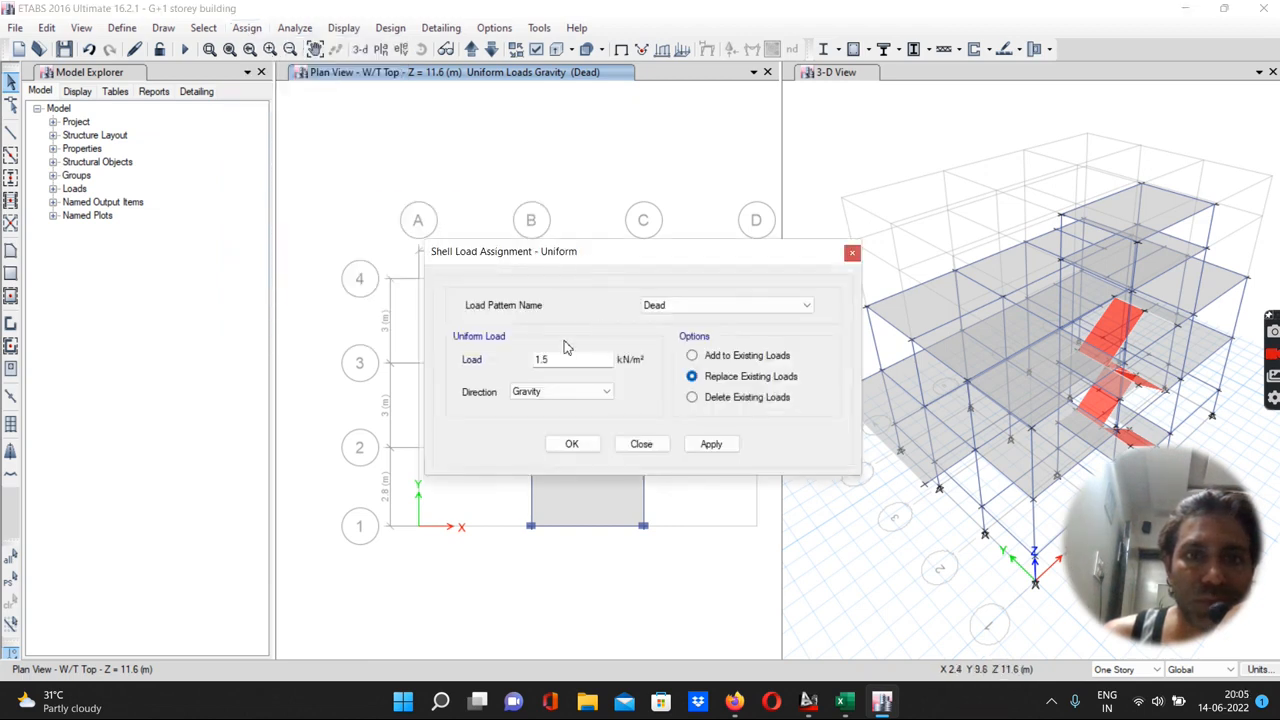
click(710, 446)
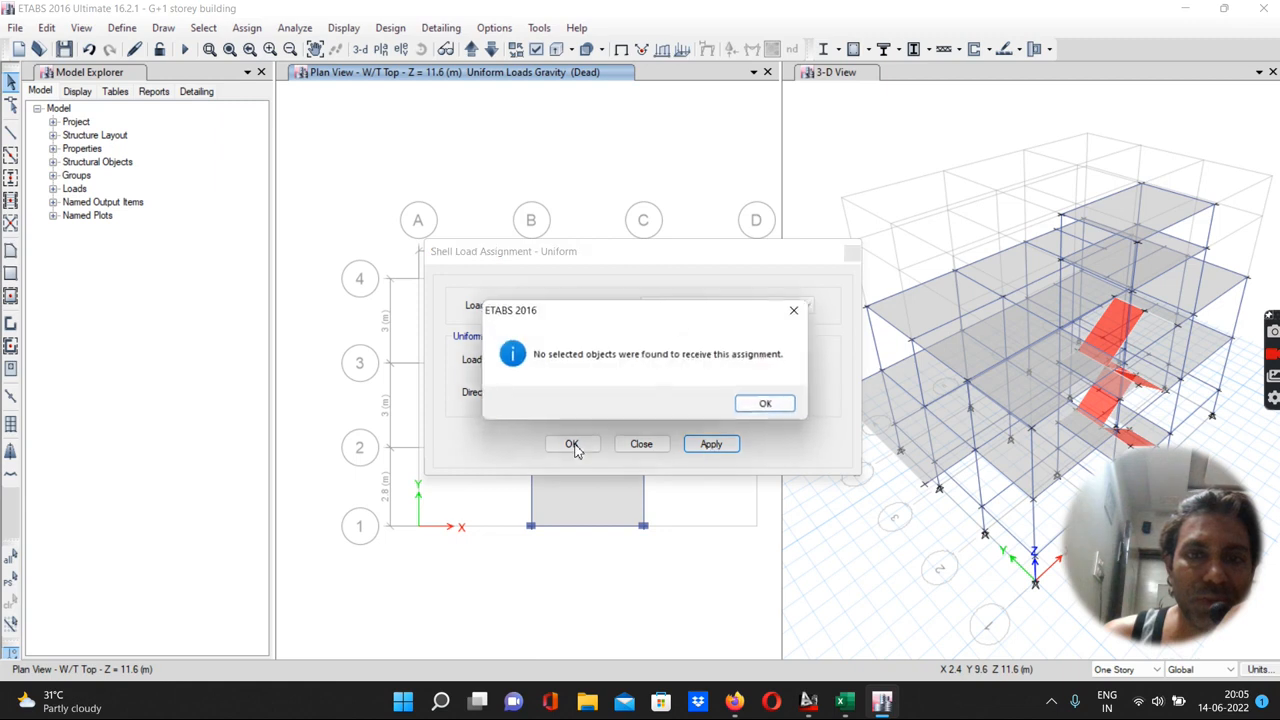
click(765, 405)
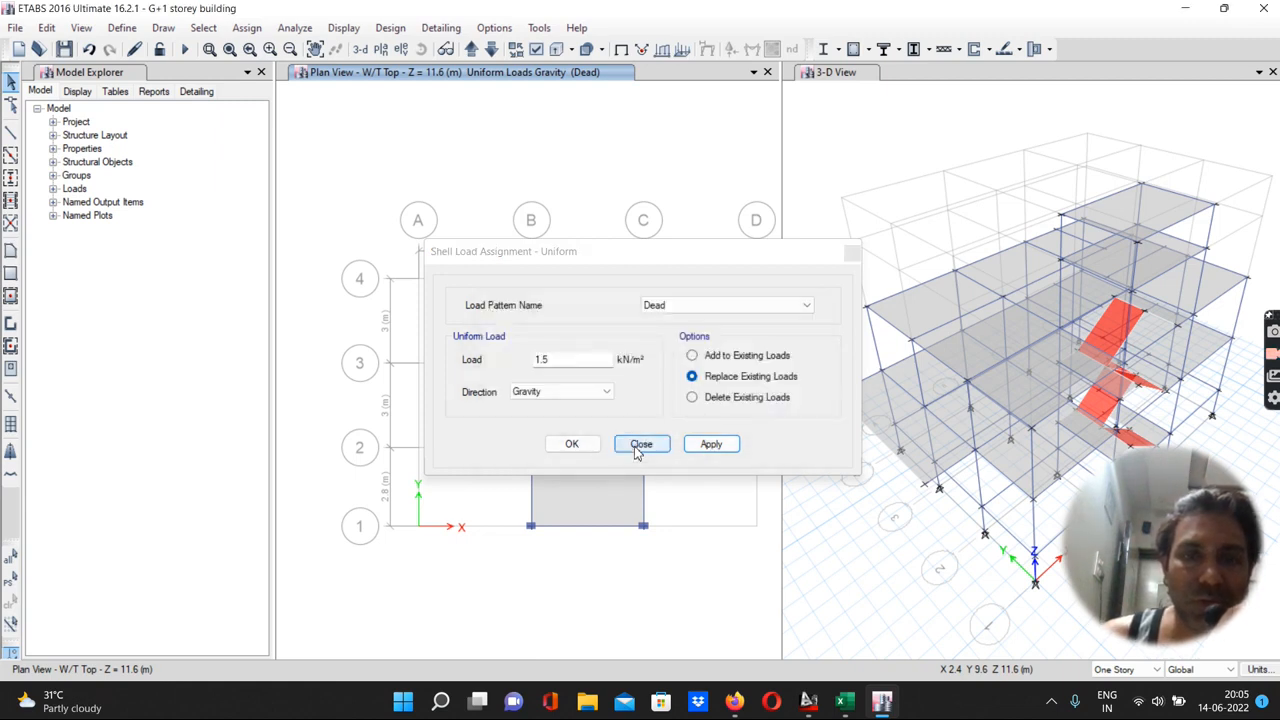
drag(643, 261, 369, 106)
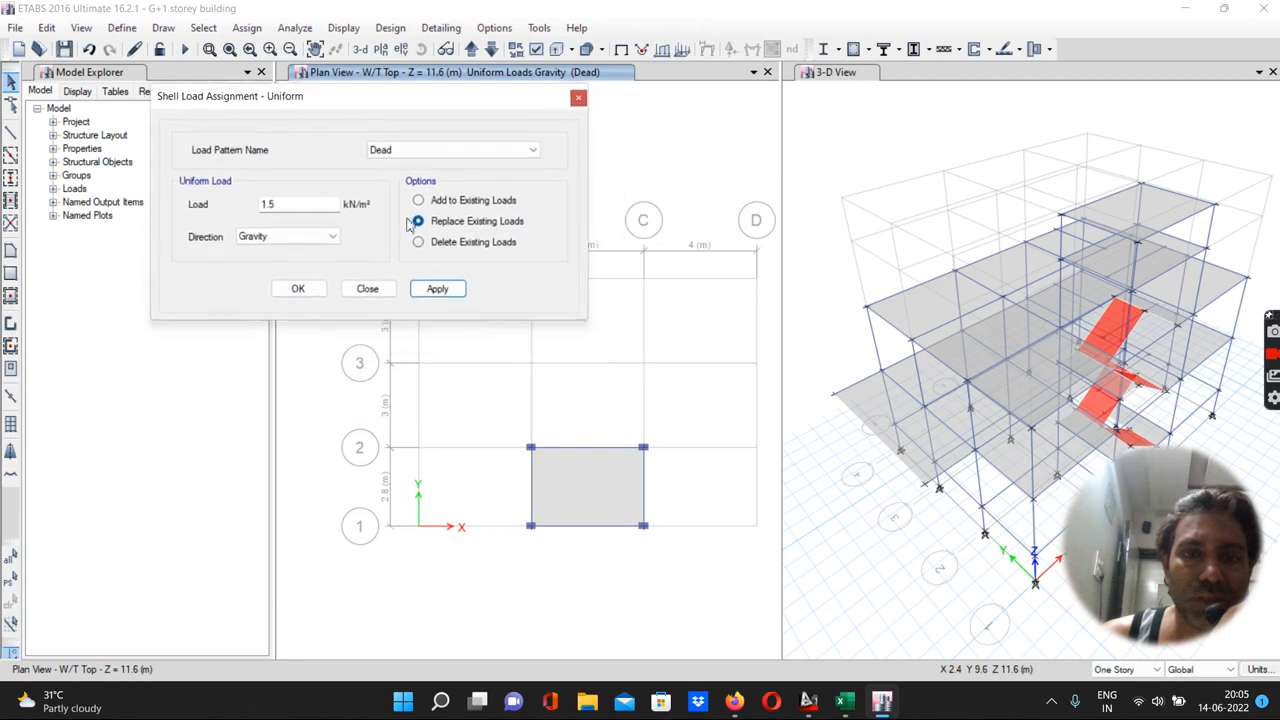
click(604, 510)
click(440, 289)
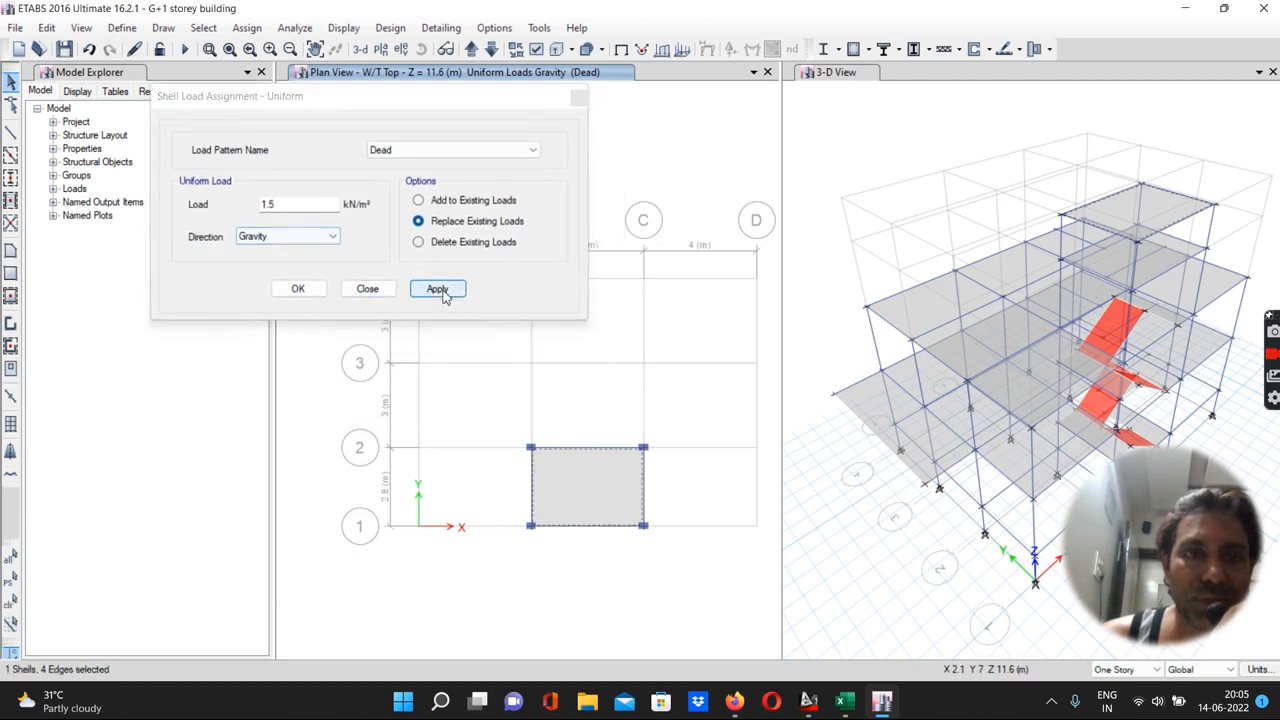
click(298, 288)
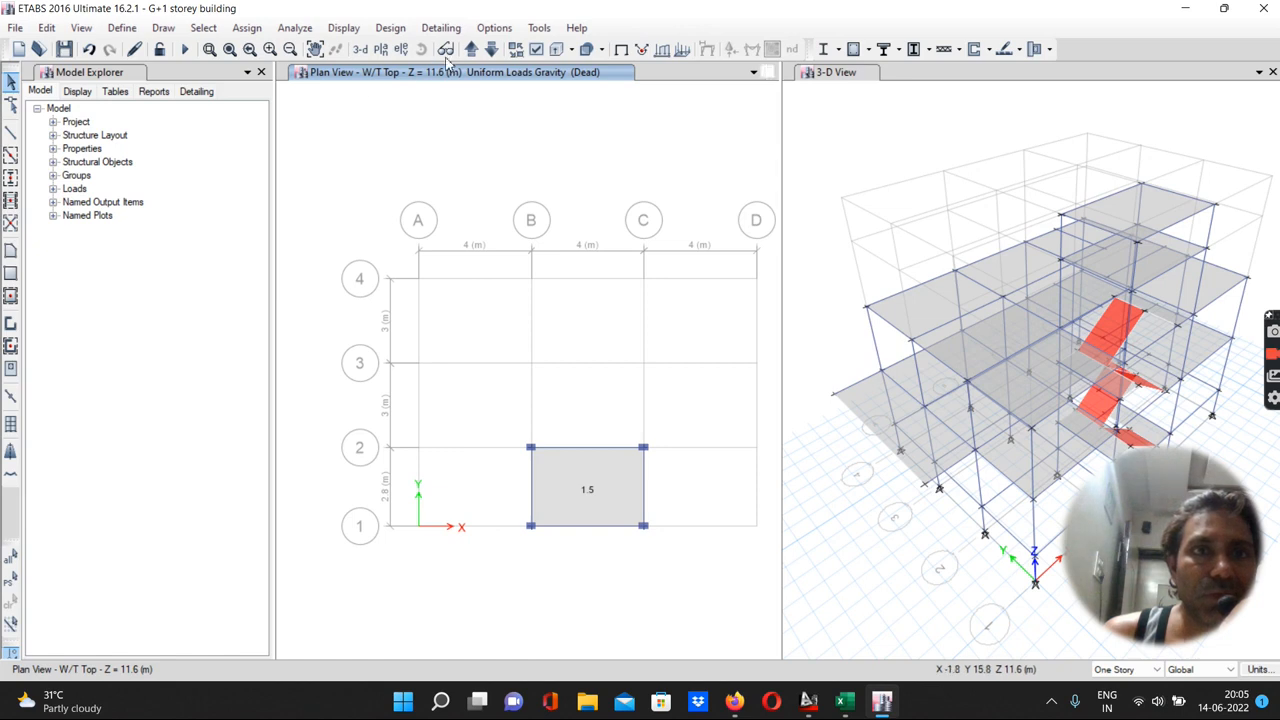
Delete the existing dead loads from the eight terrace slabs
click(477, 55)
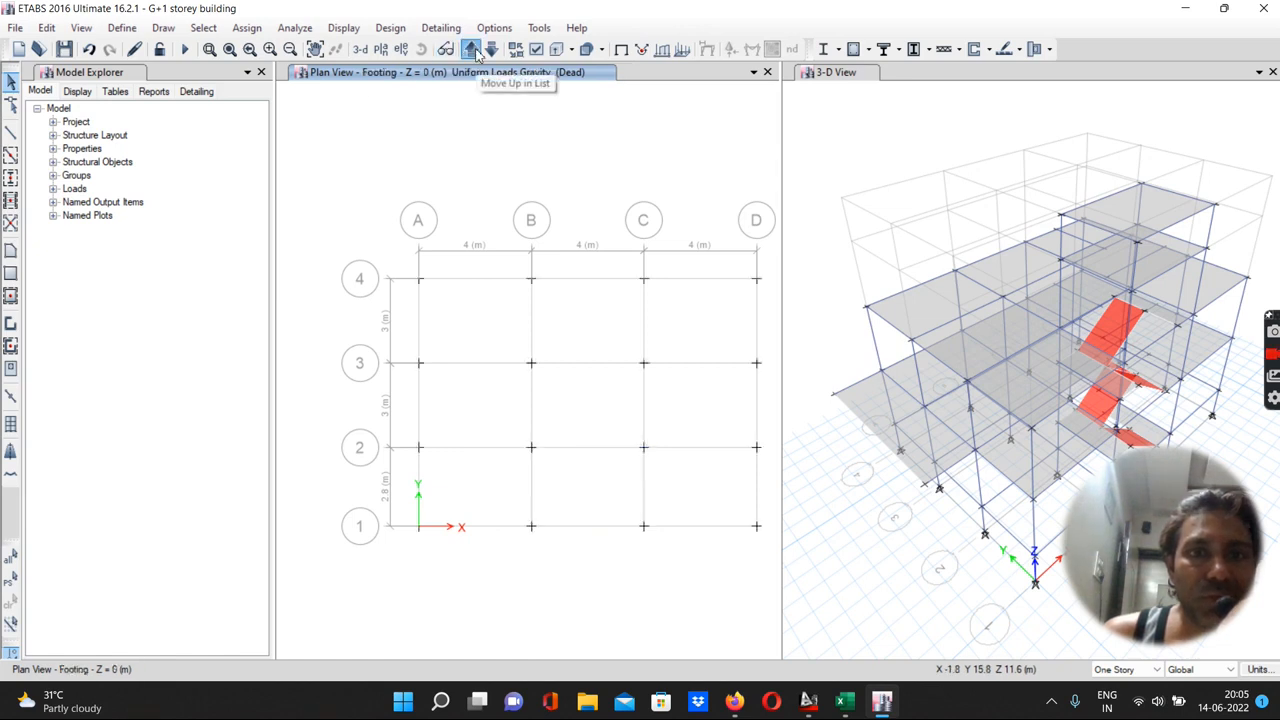
click(472, 50)
click(472, 50)
click(472, 50)
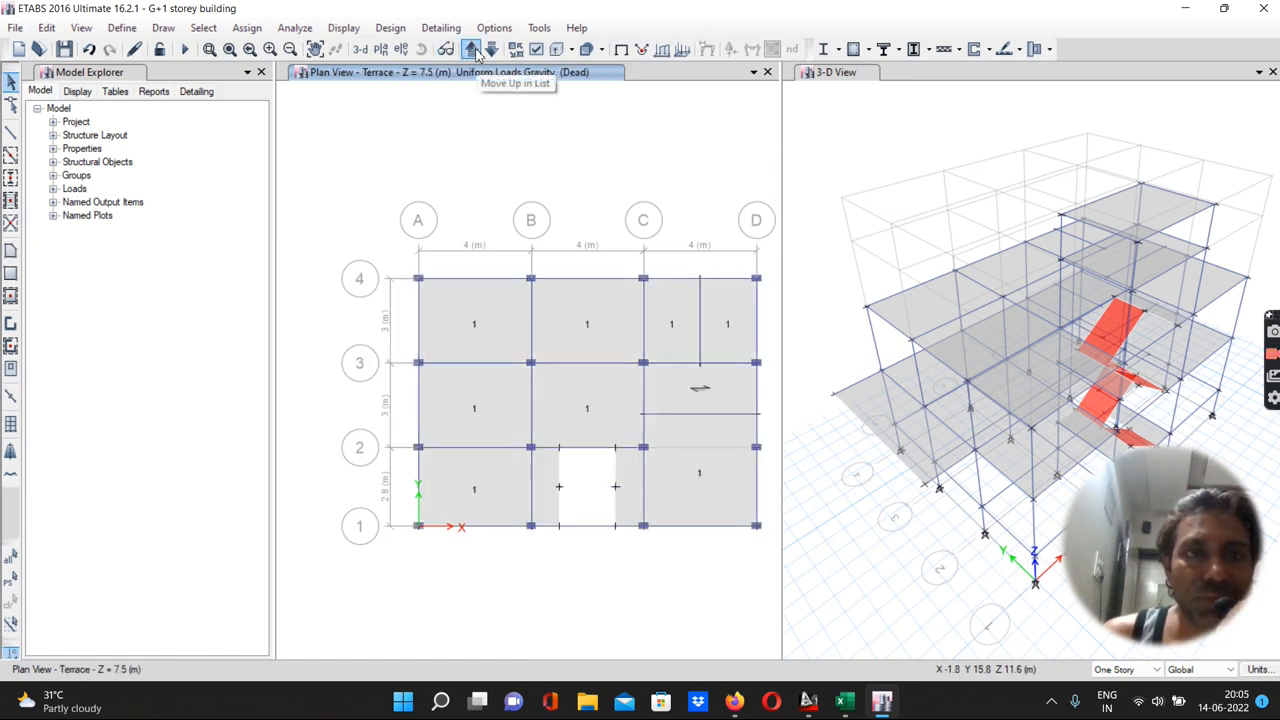
click(462, 310)
click(556, 322)
click(696, 332)
click(739, 330)
click(471, 414)
click(474, 491)
click(670, 477)
click(672, 477)
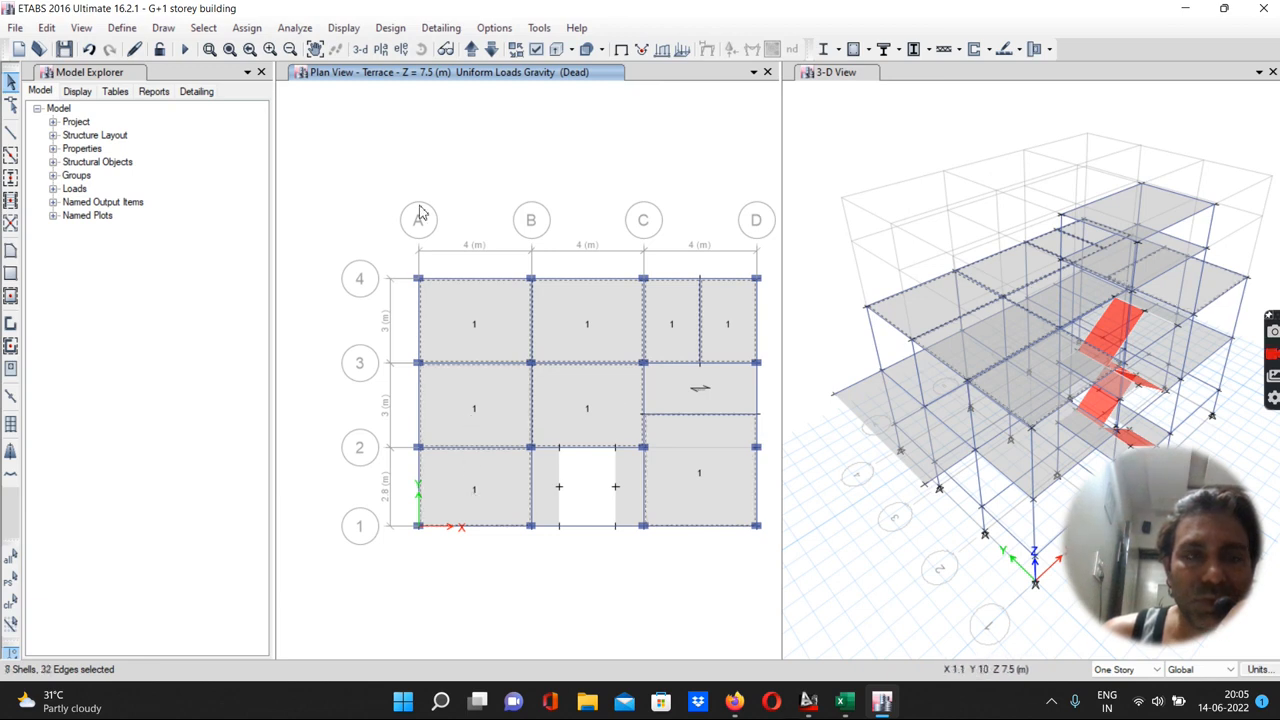
click(233, 31)
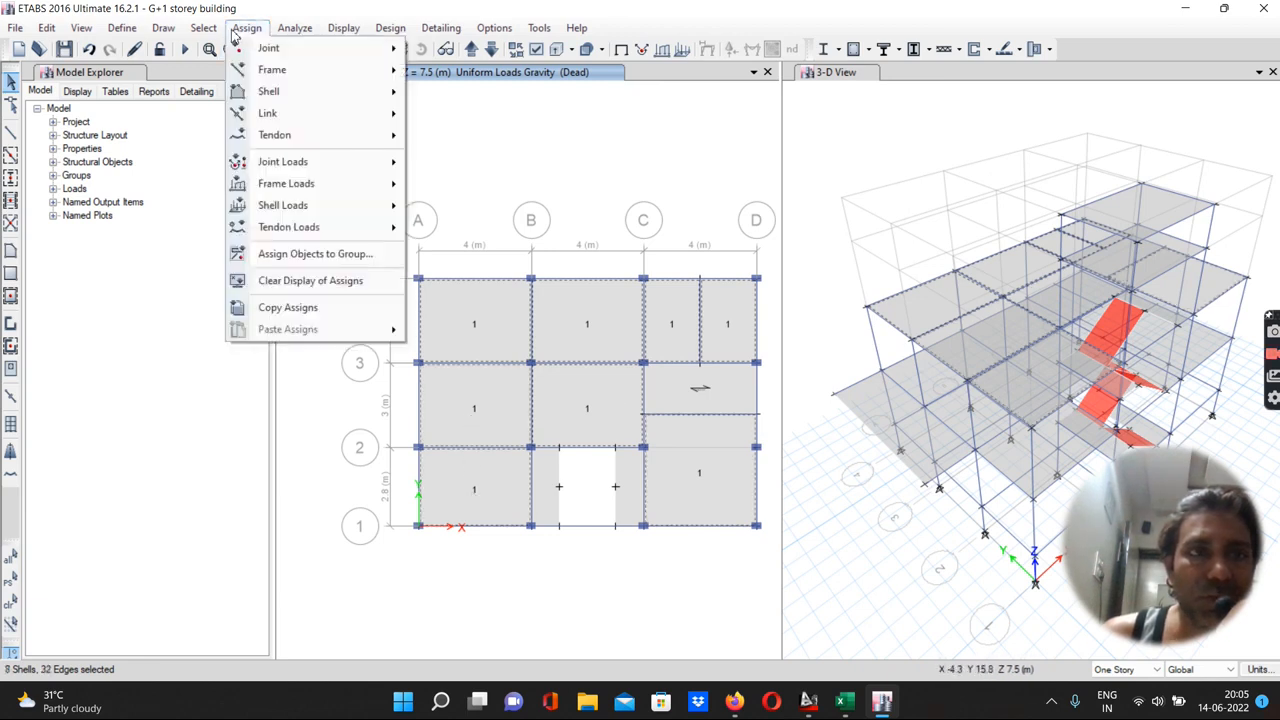
mouse_move(293, 208)
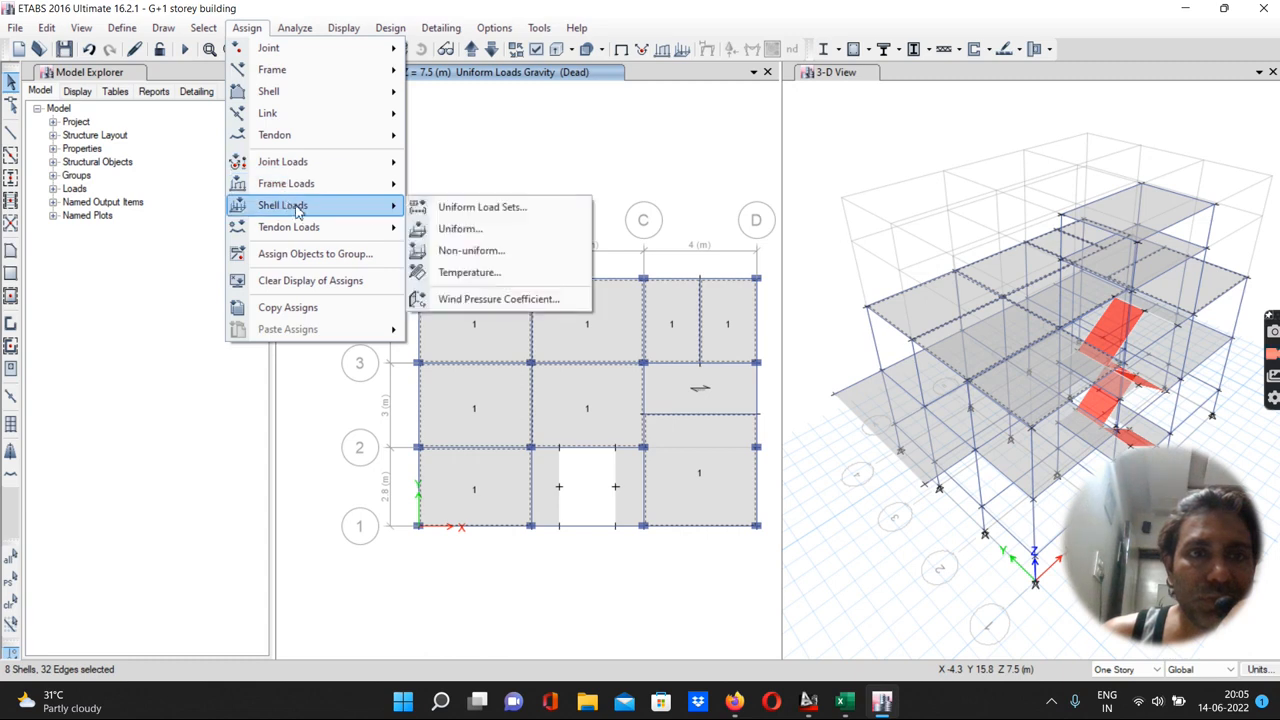
click(451, 230)
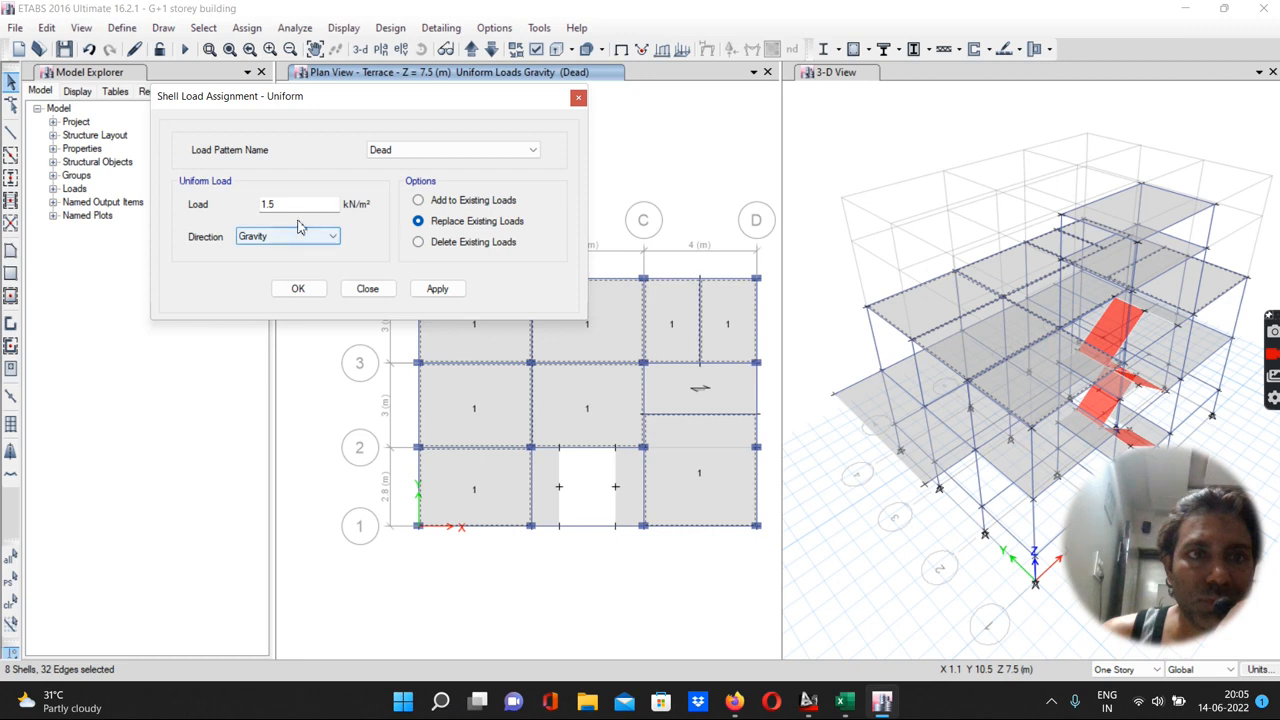
click(419, 243)
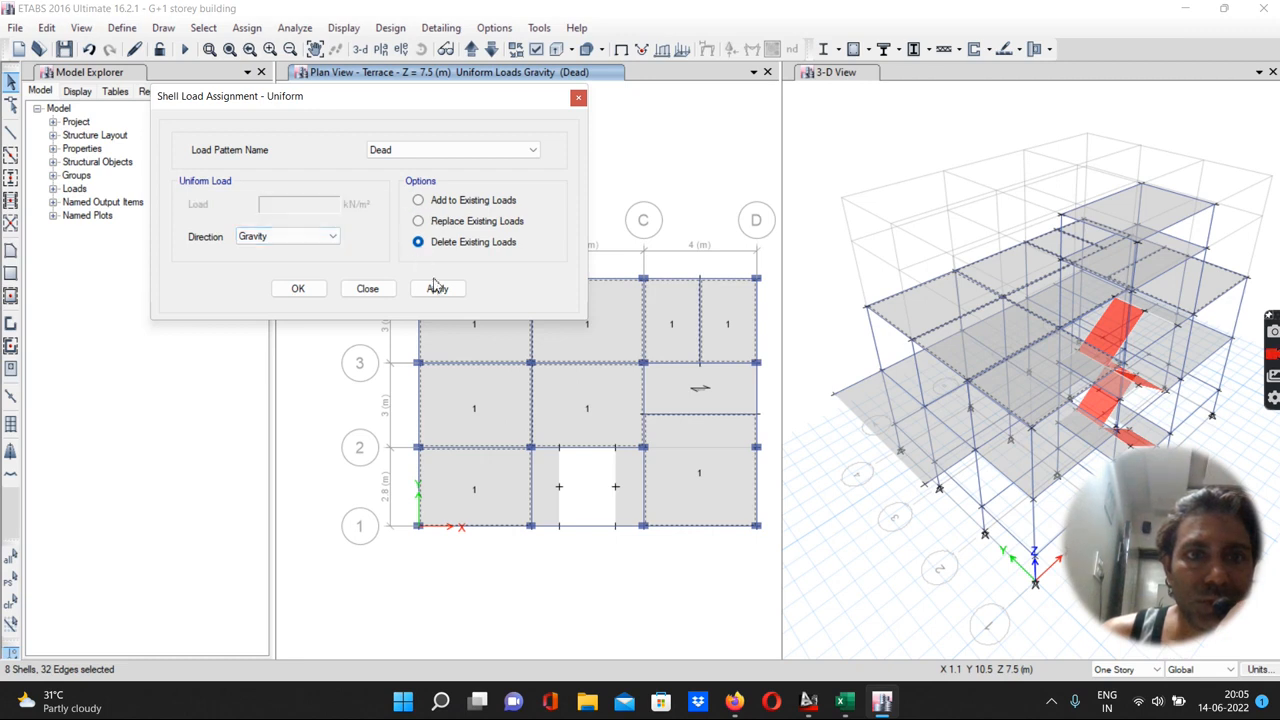
click(437, 288)
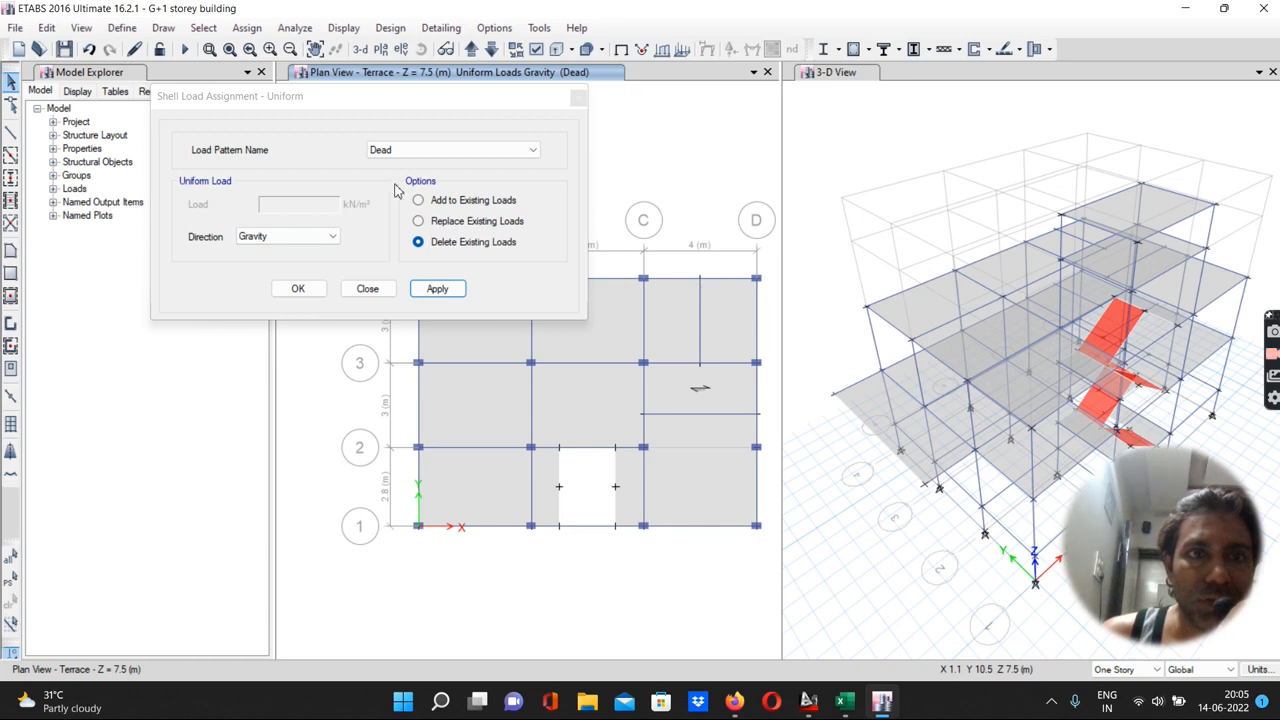
Reselect the terrace slabs and add a uniform 1.5 kN/m² gravity dead load to them
click(419, 203)
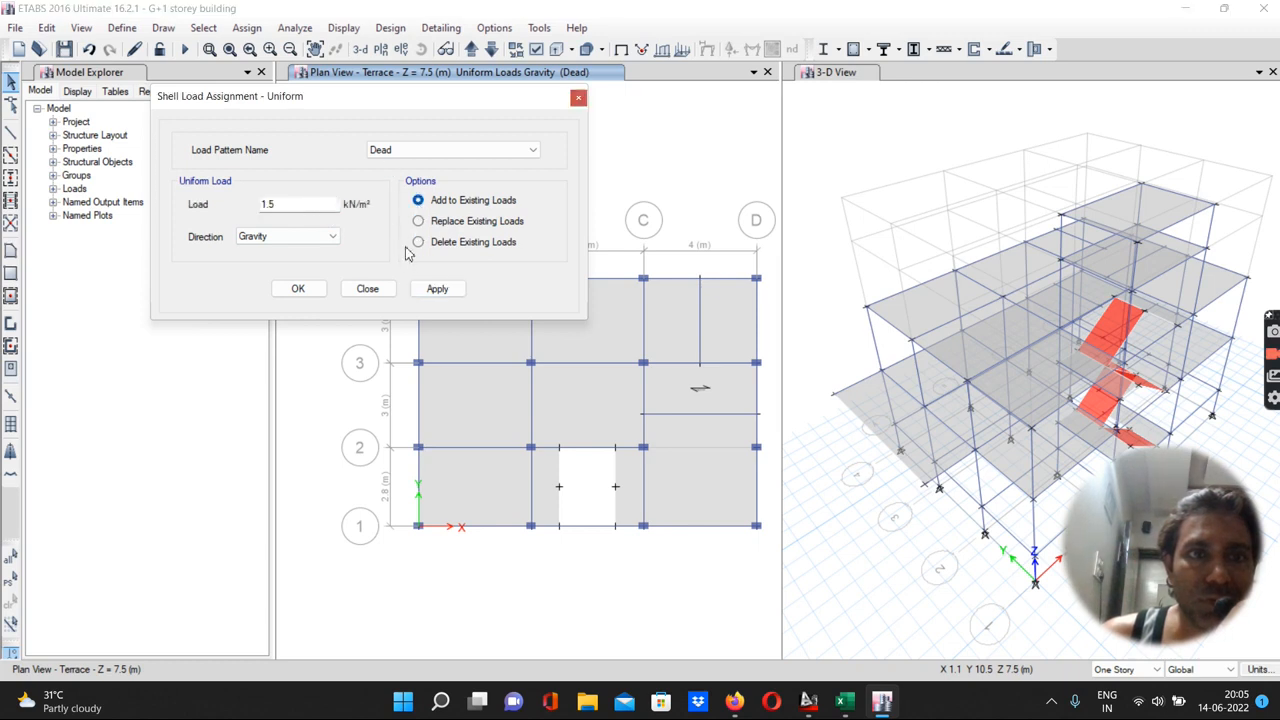
click(427, 290)
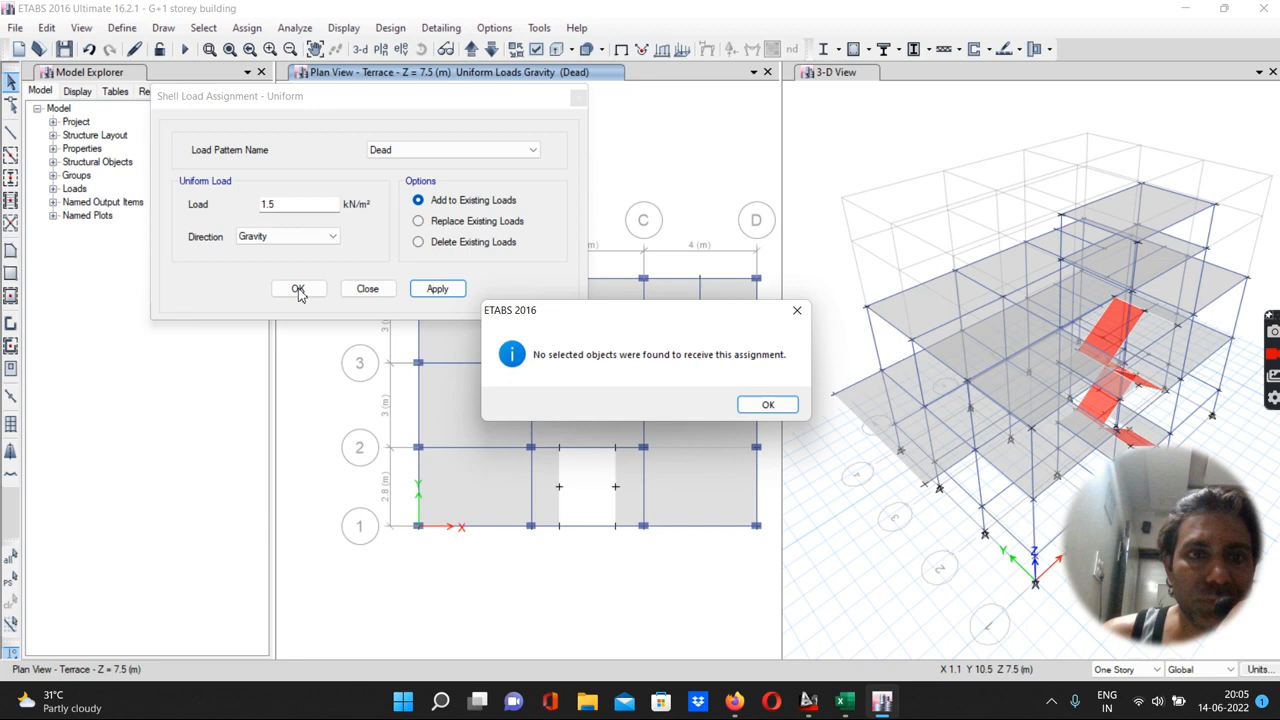
click(746, 410)
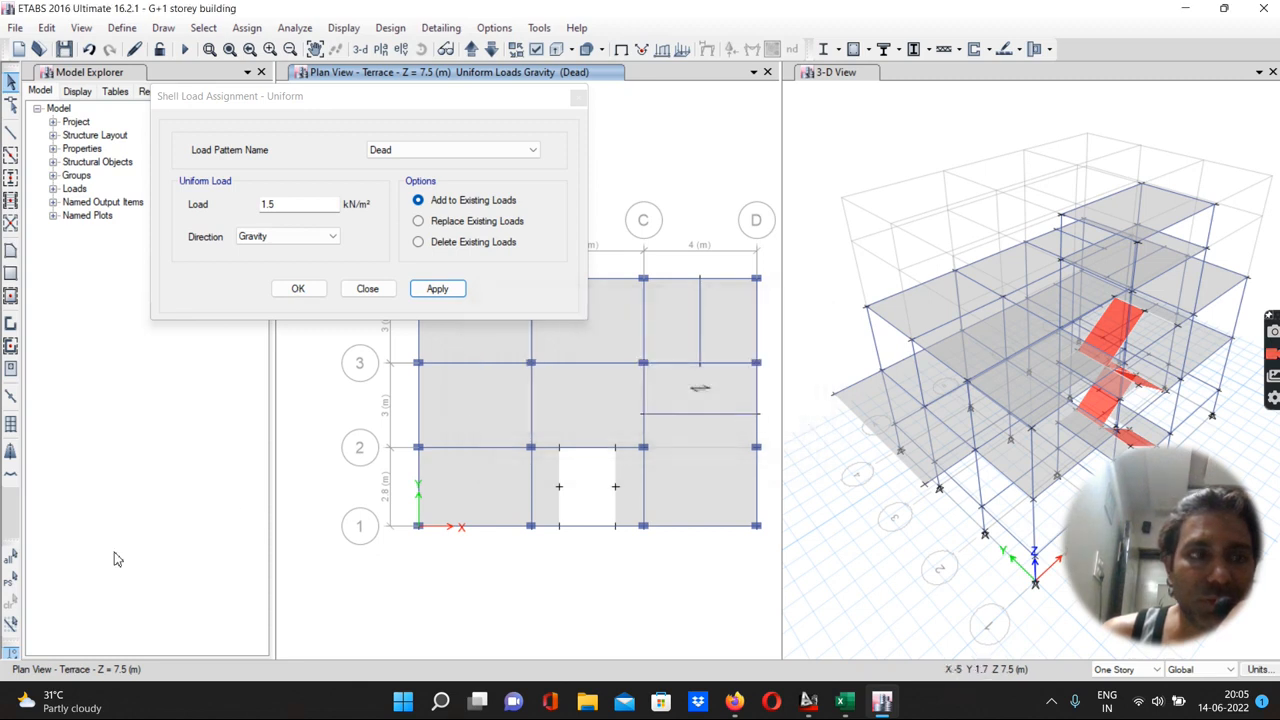
click(9, 582)
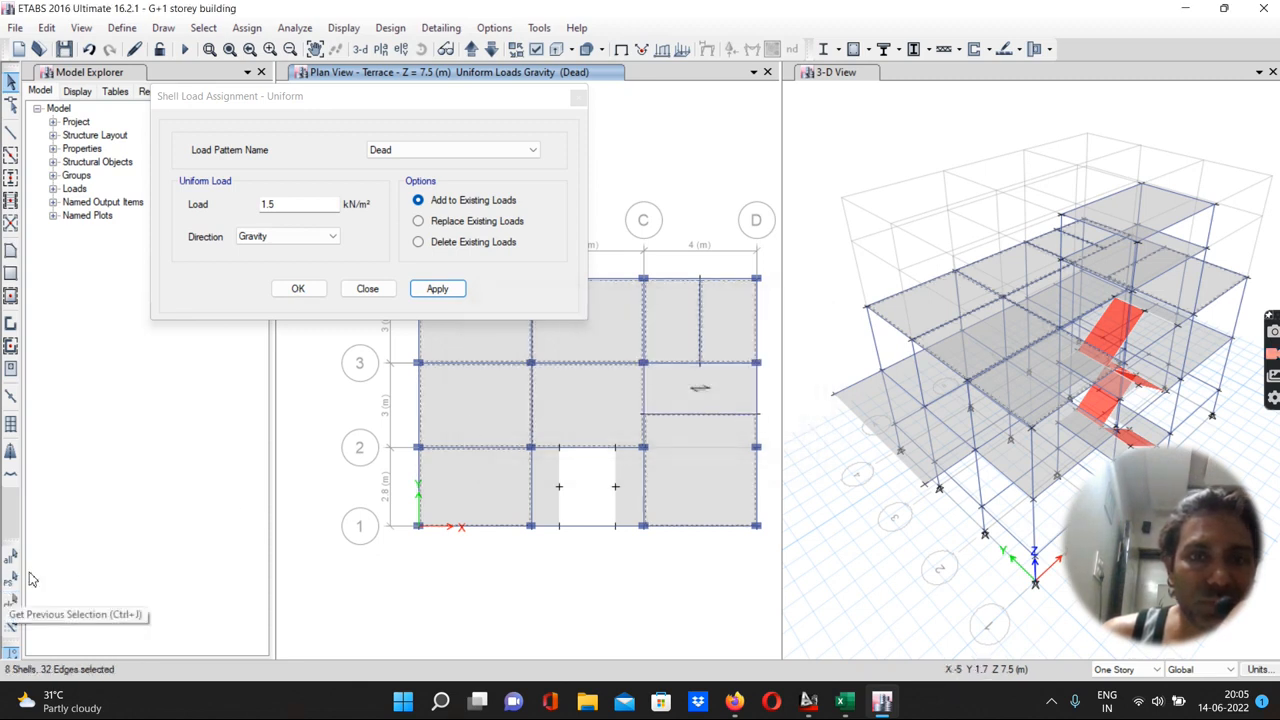
click(427, 289)
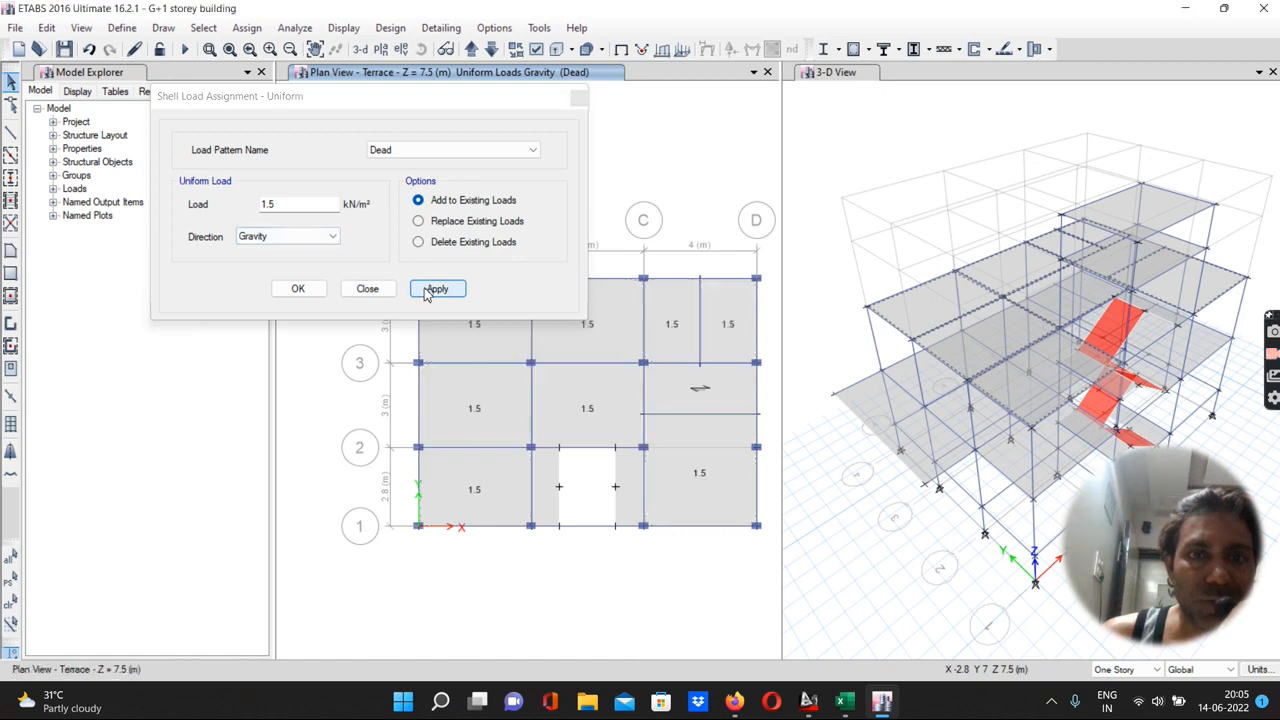
click(300, 289)
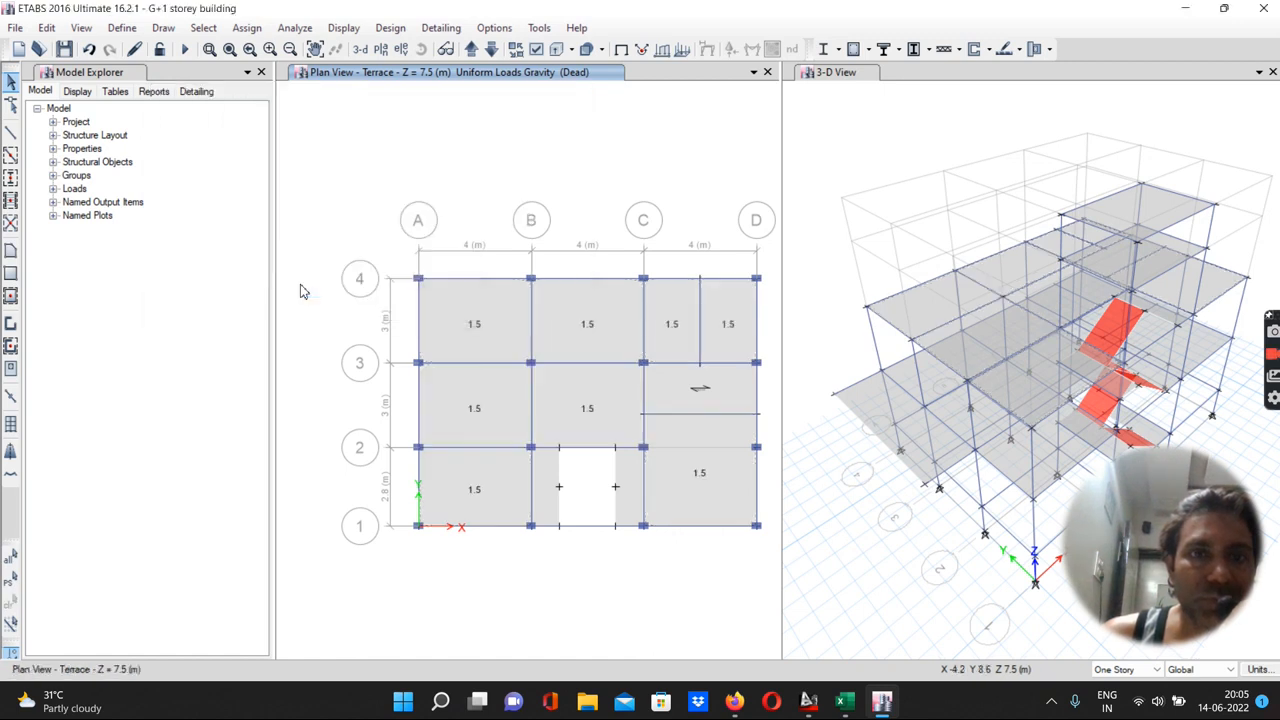
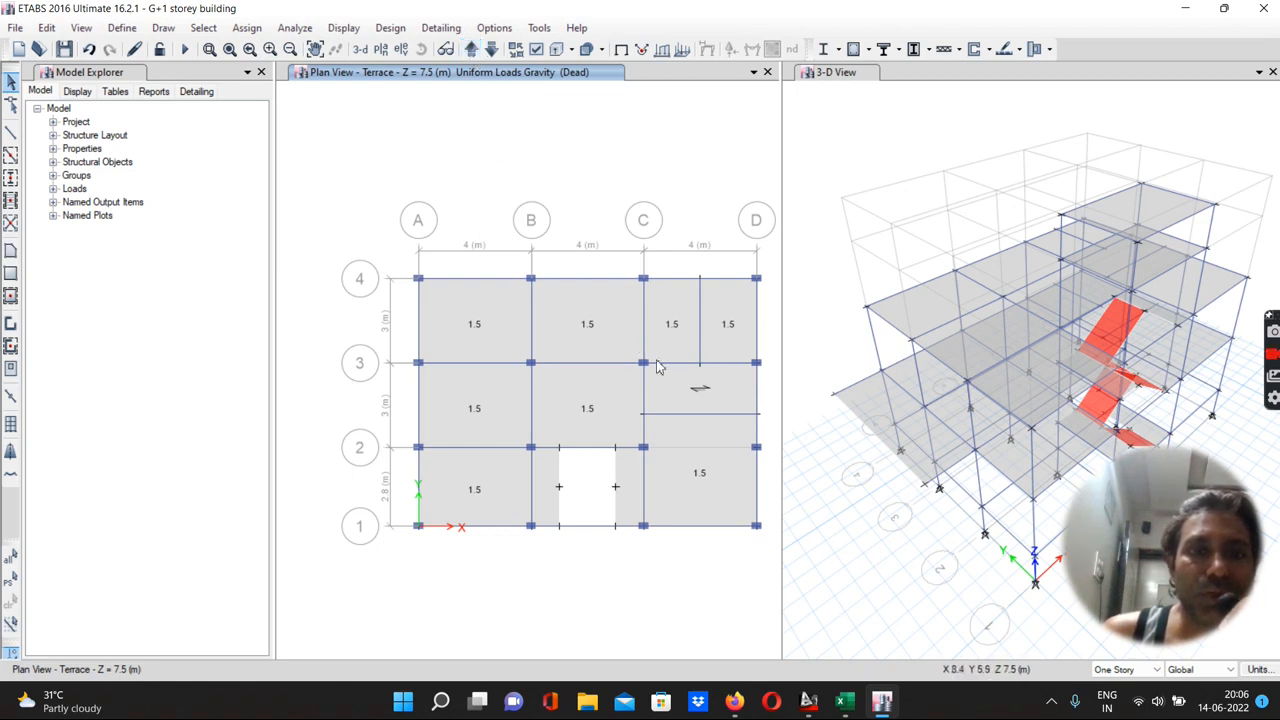
Add a uniform 1 kN/m² gravity dead load to the F.F. stair landing slab and the cantilever slab along the left edge
click(471, 50)
click(471, 50)
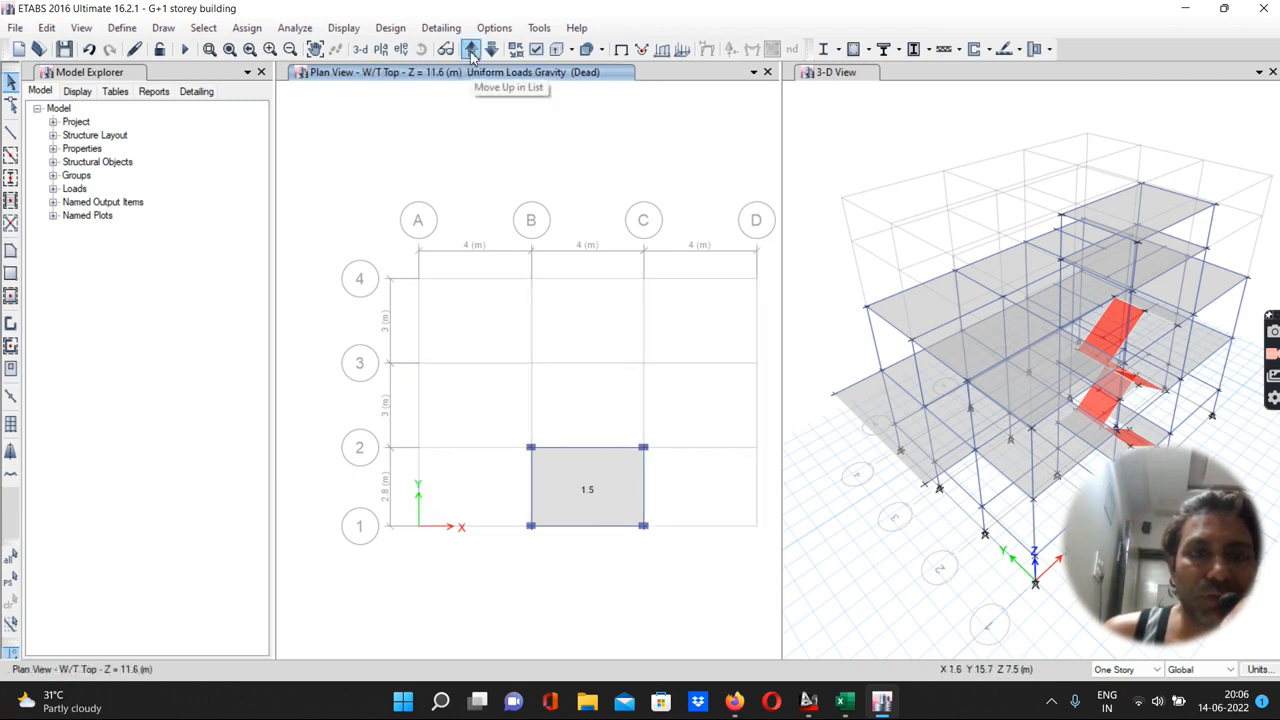
click(471, 50)
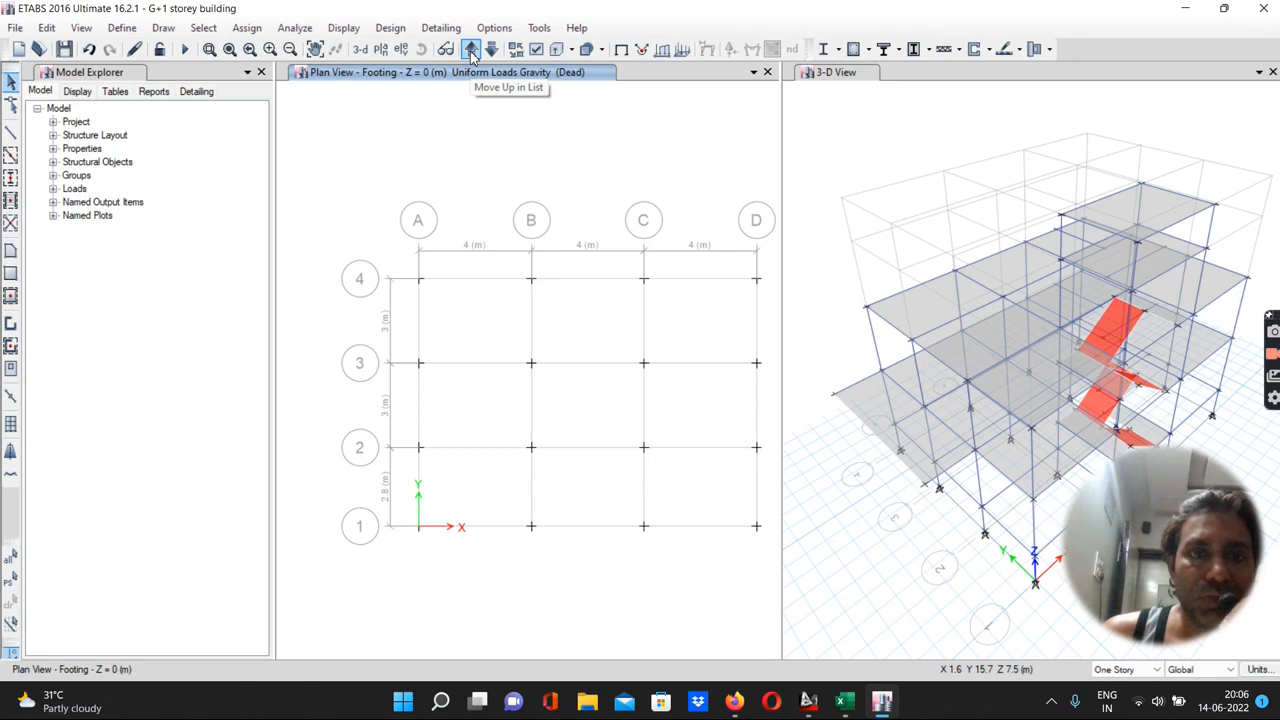
click(471, 50)
click(471, 50)
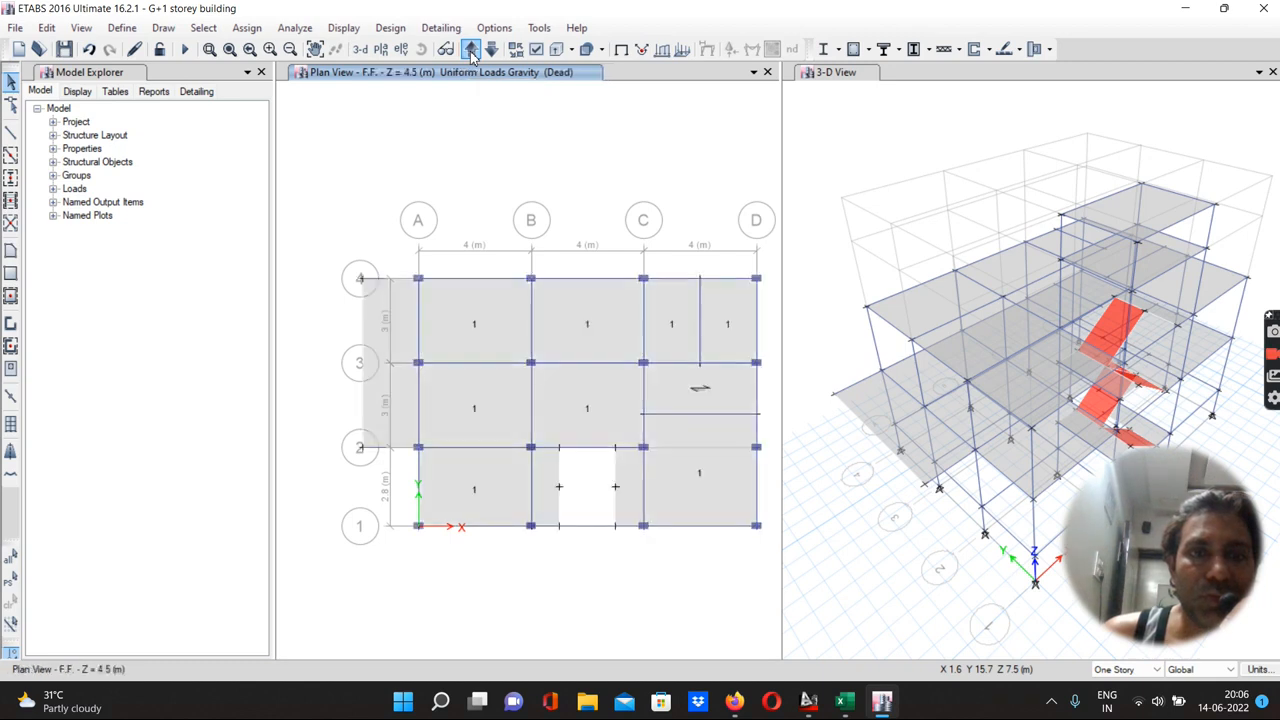
click(678, 395)
click(398, 393)
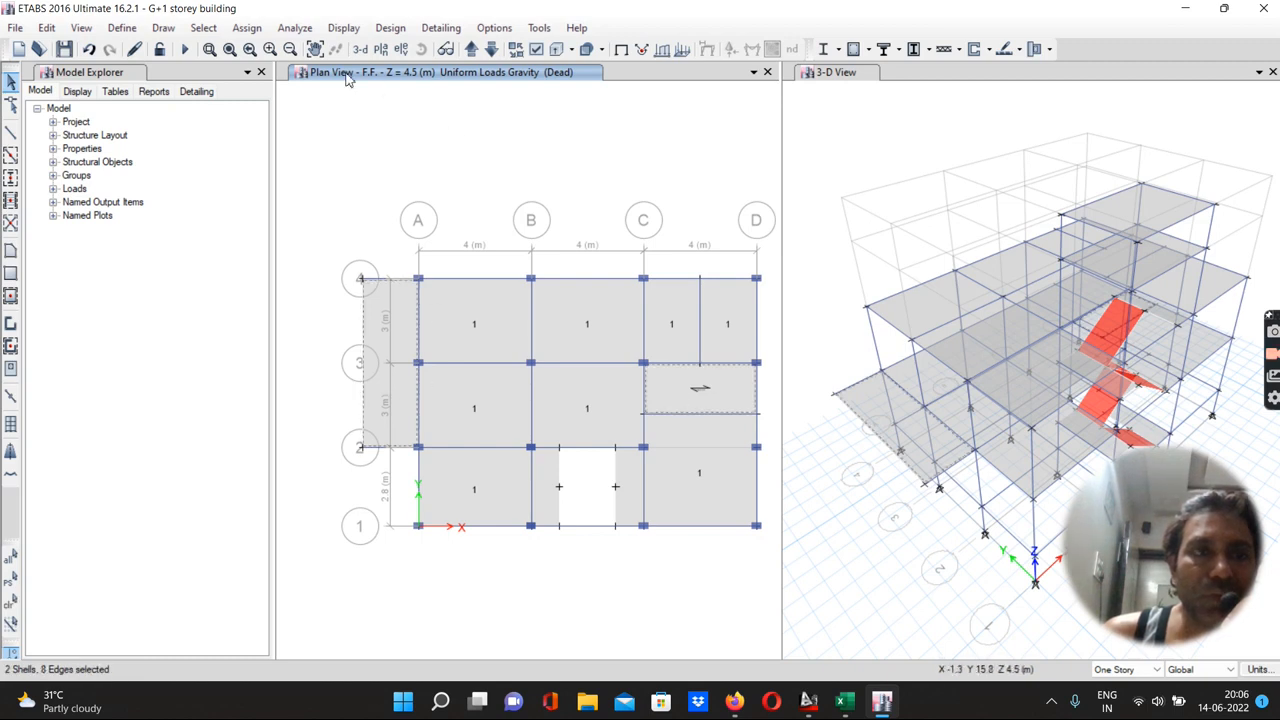
click(250, 29)
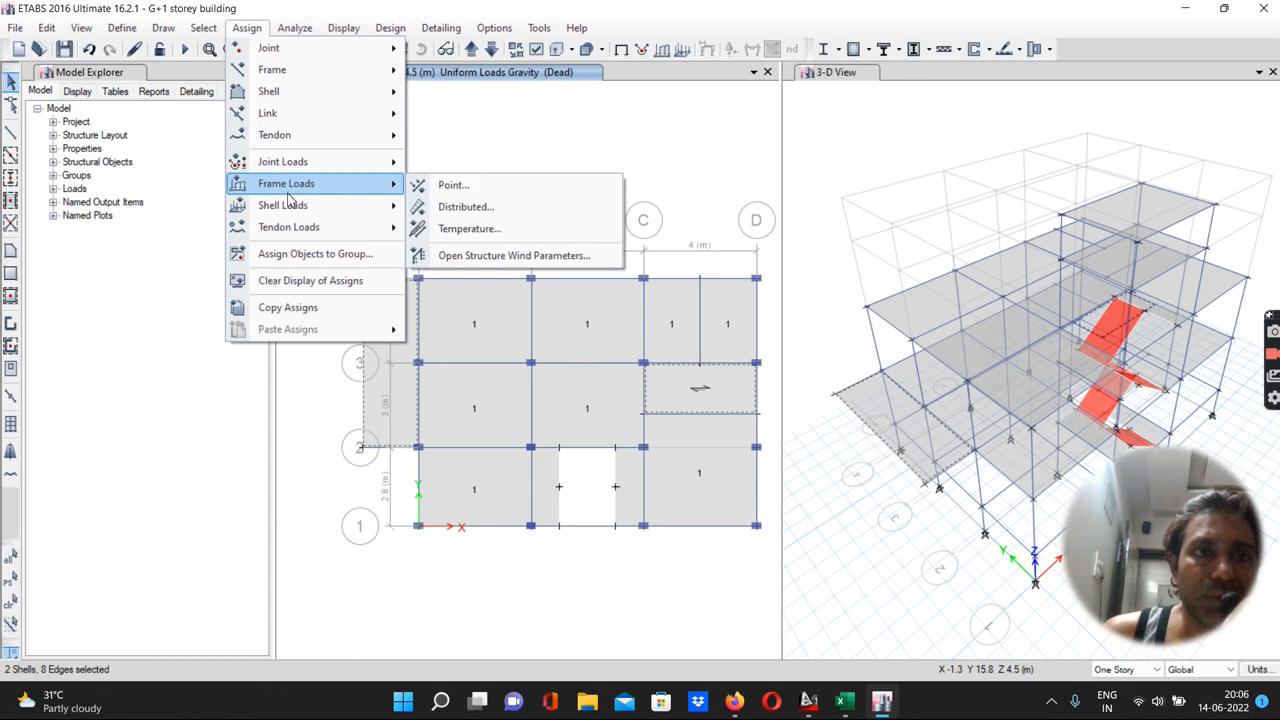
mouse_move(302, 207)
click(476, 229)
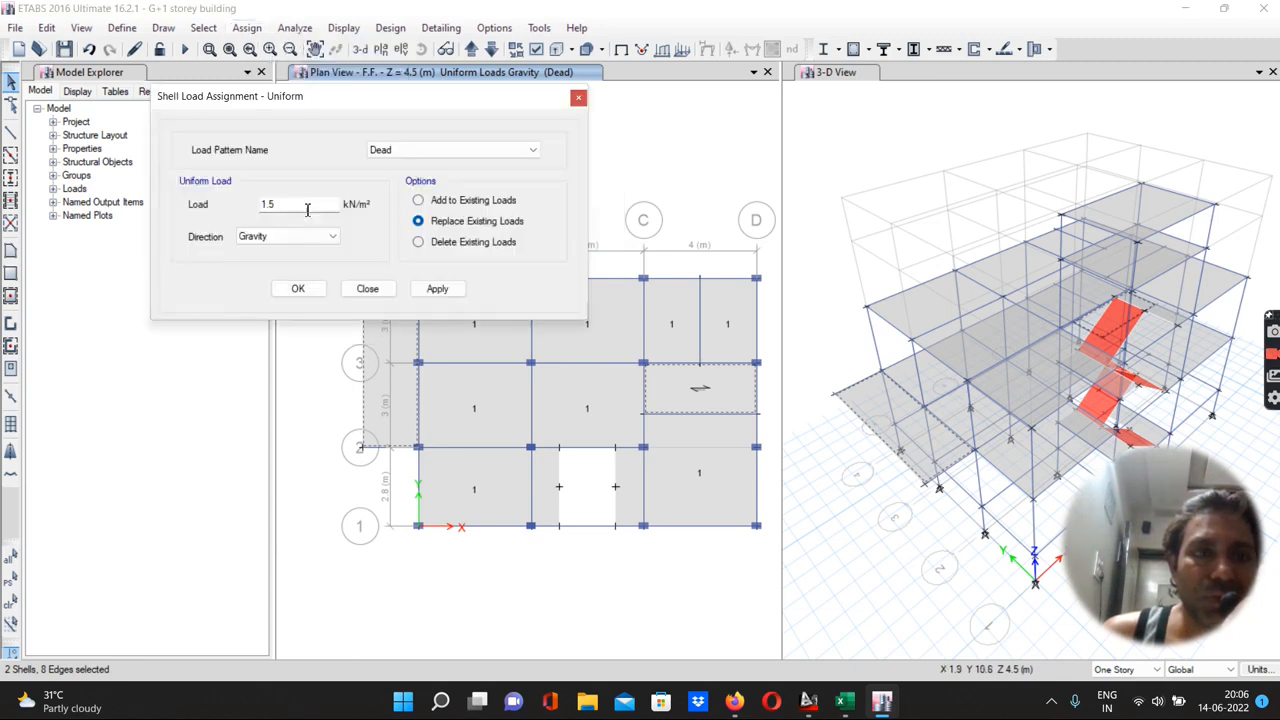
drag(299, 207, 229, 220)
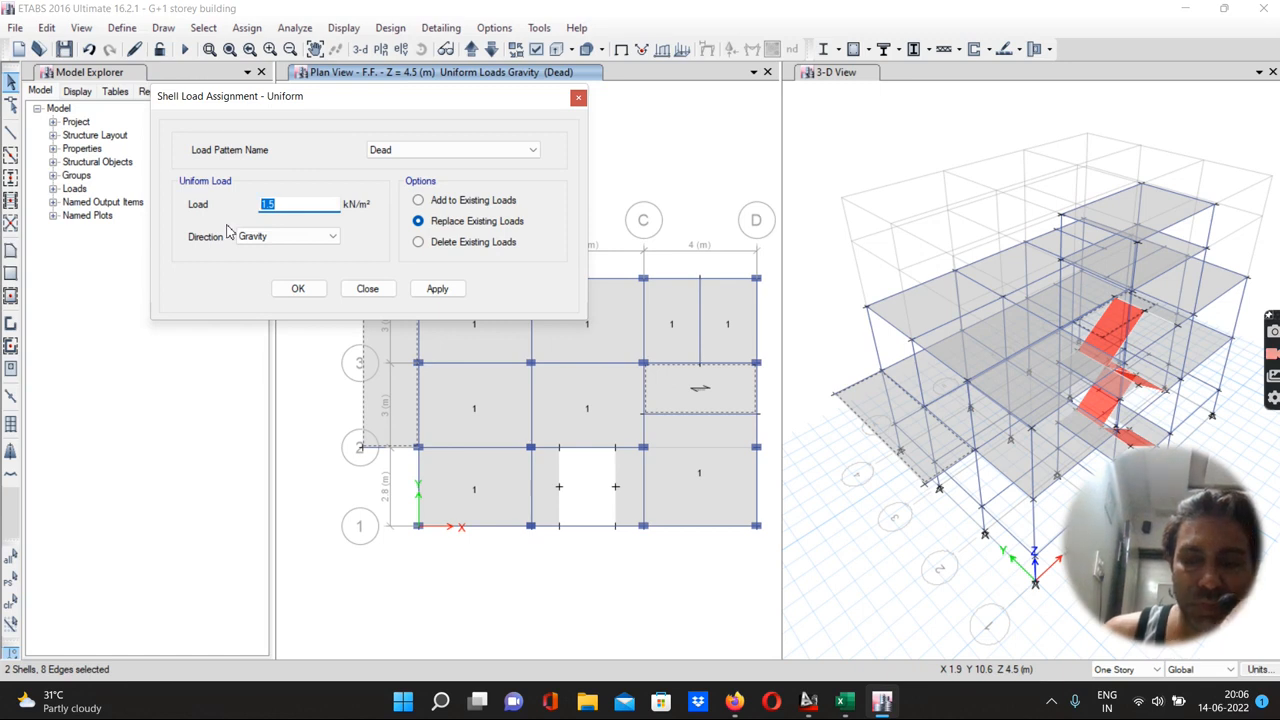
text(1)
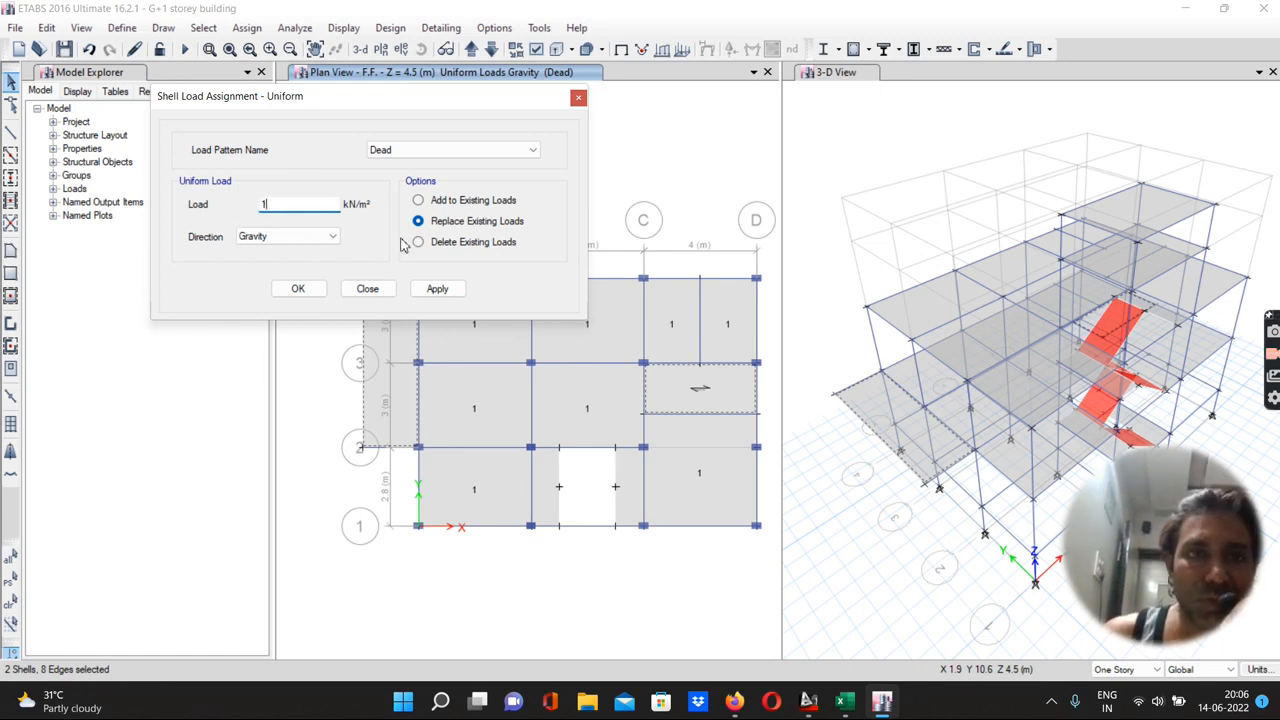
click(418, 200)
click(435, 289)
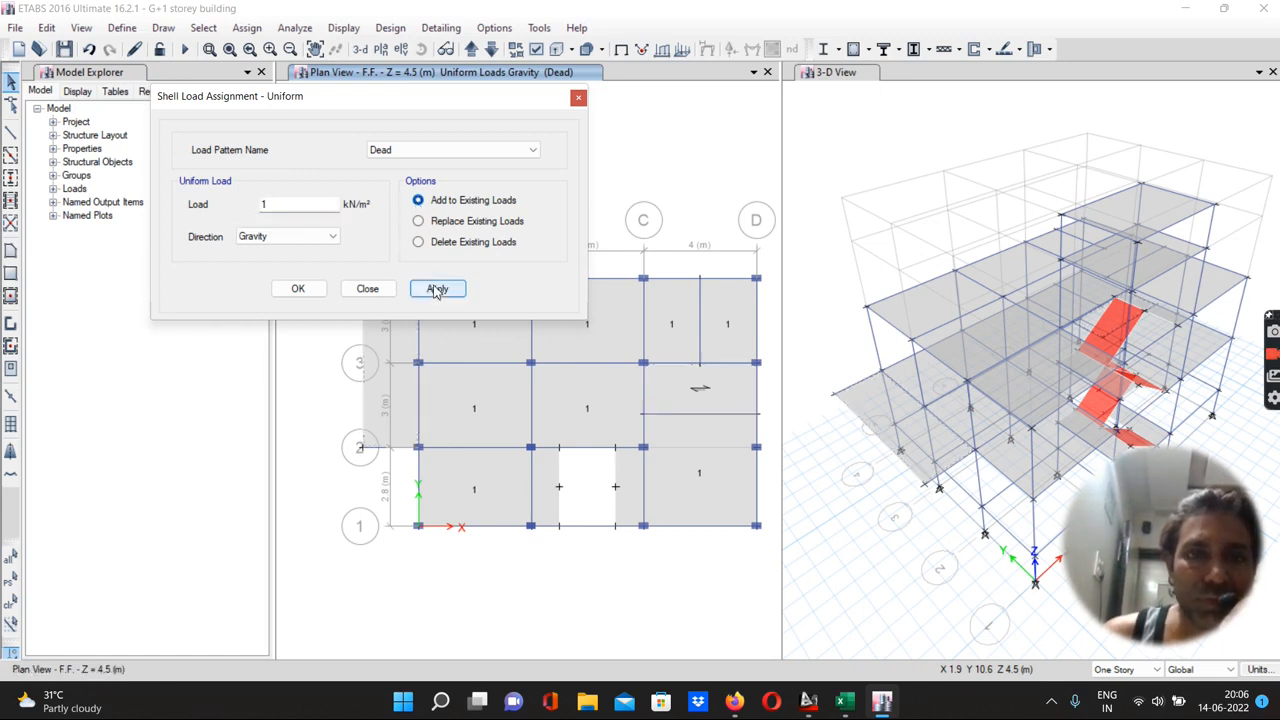
click(299, 289)
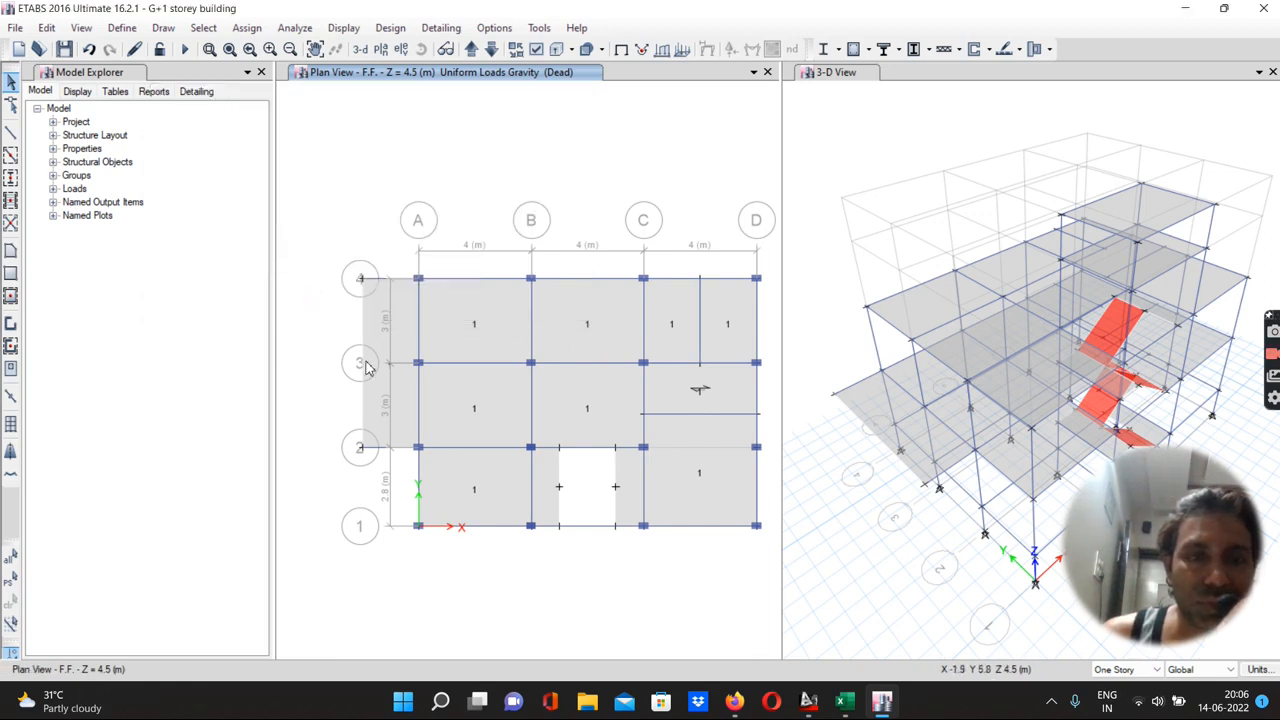
Replace the dead load on the F.F. cantilever slab with a uniform 1 kN/m² gravity load
scroll(370, 372, up, 5)
scroll(370, 372, down, 6)
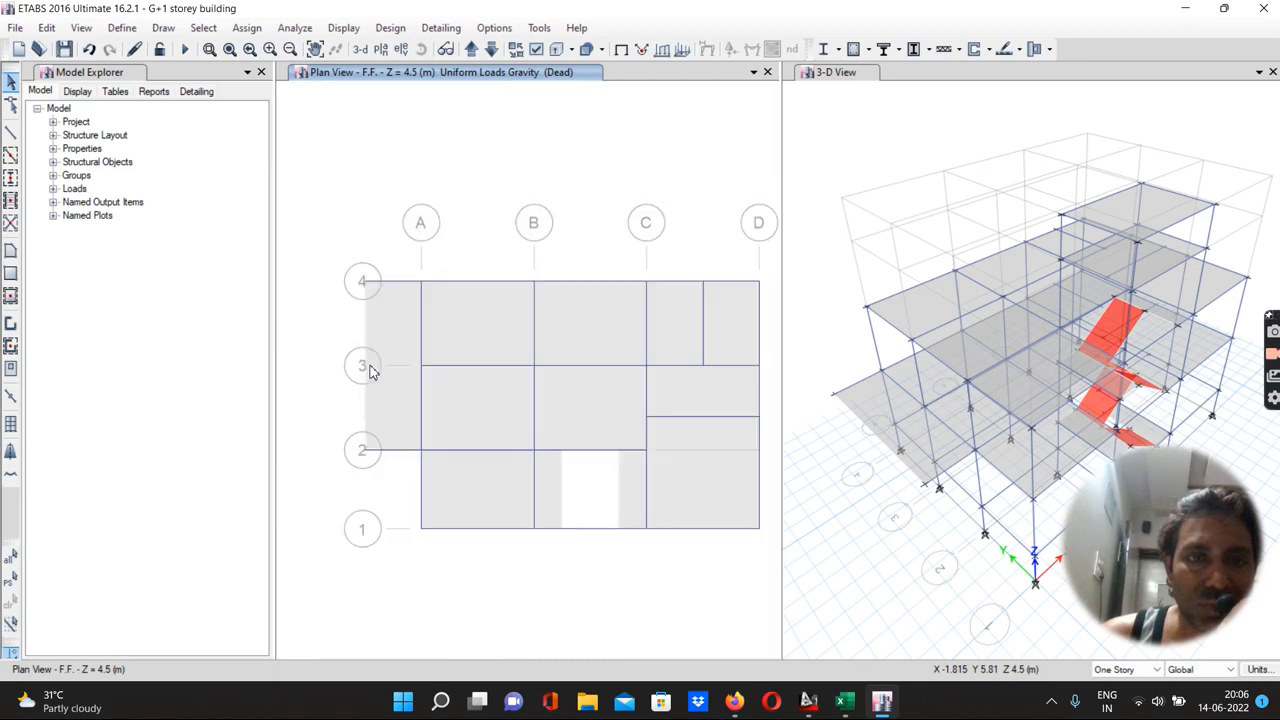
scroll(370, 372, up, 3)
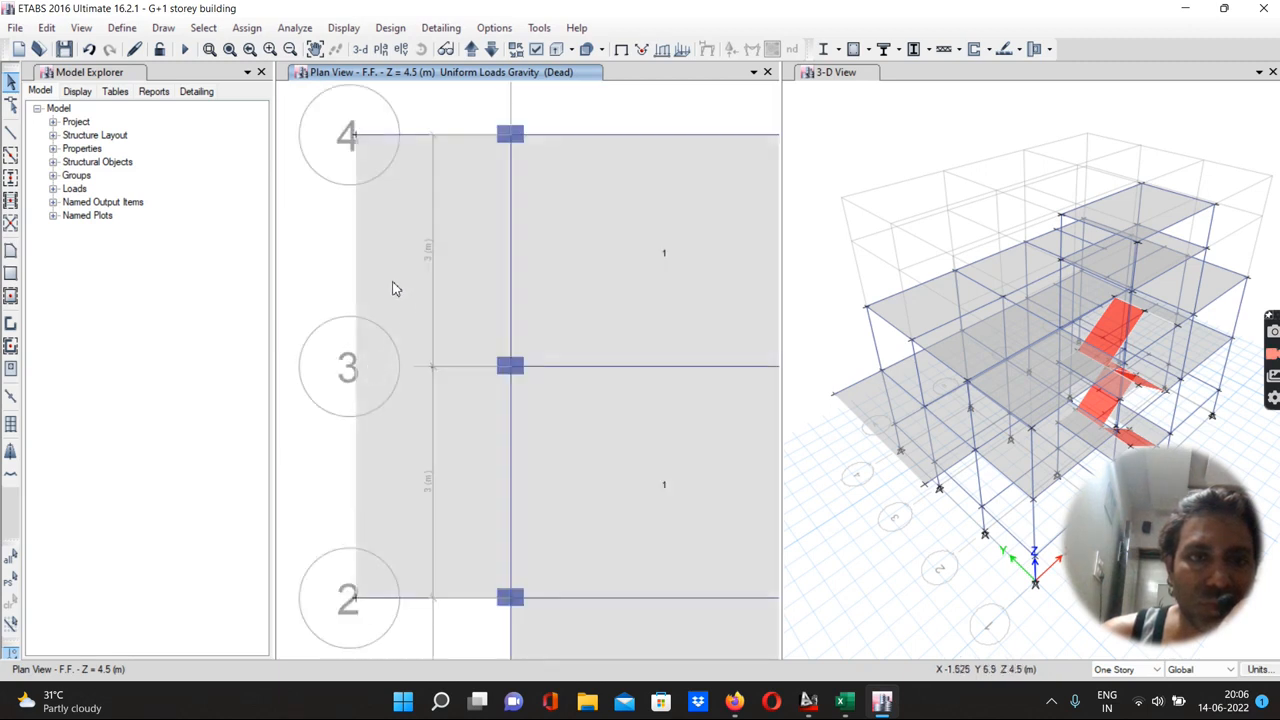
scroll(419, 372, up, 3)
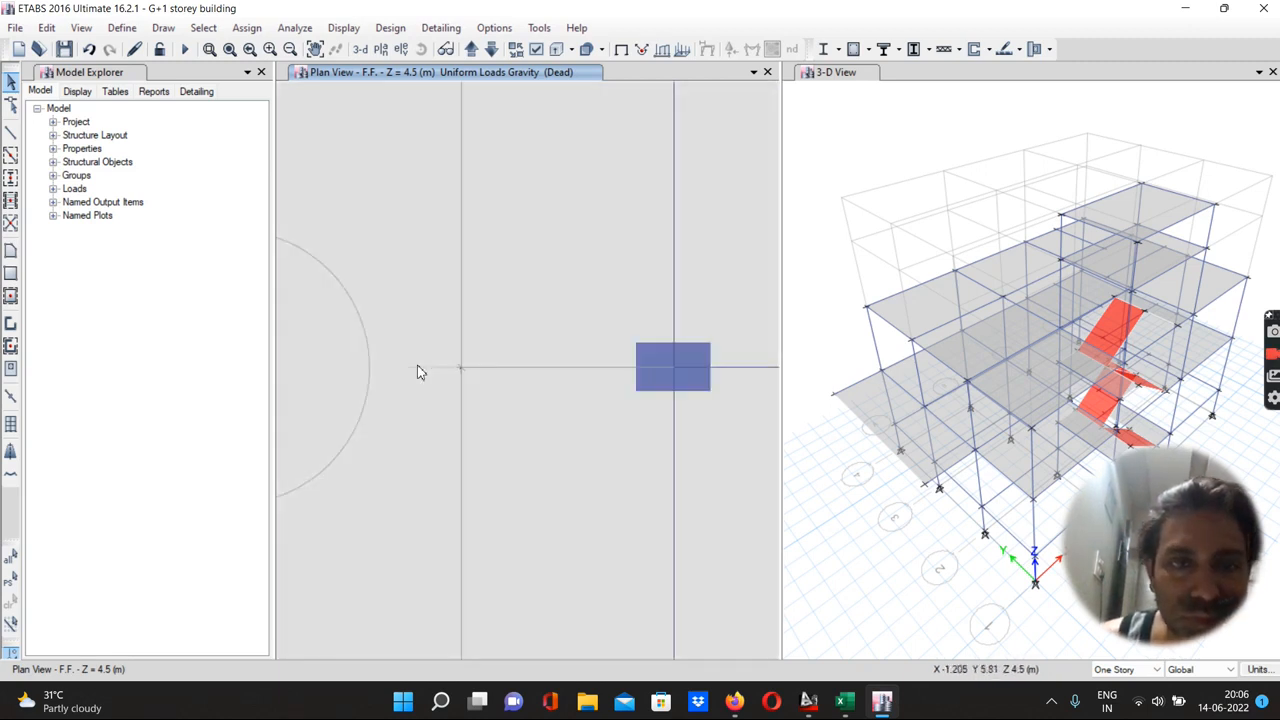
scroll(419, 372, down, 3)
click(456, 289)
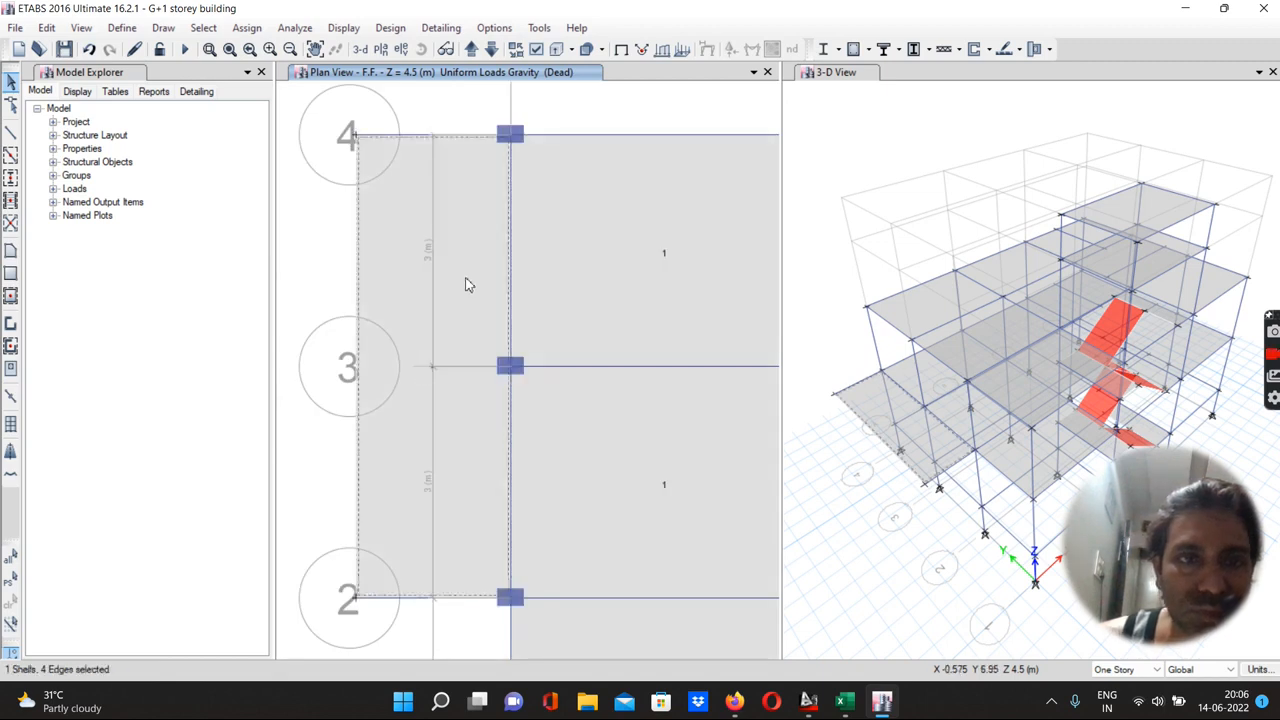
click(247, 28)
mouse_move(283, 206)
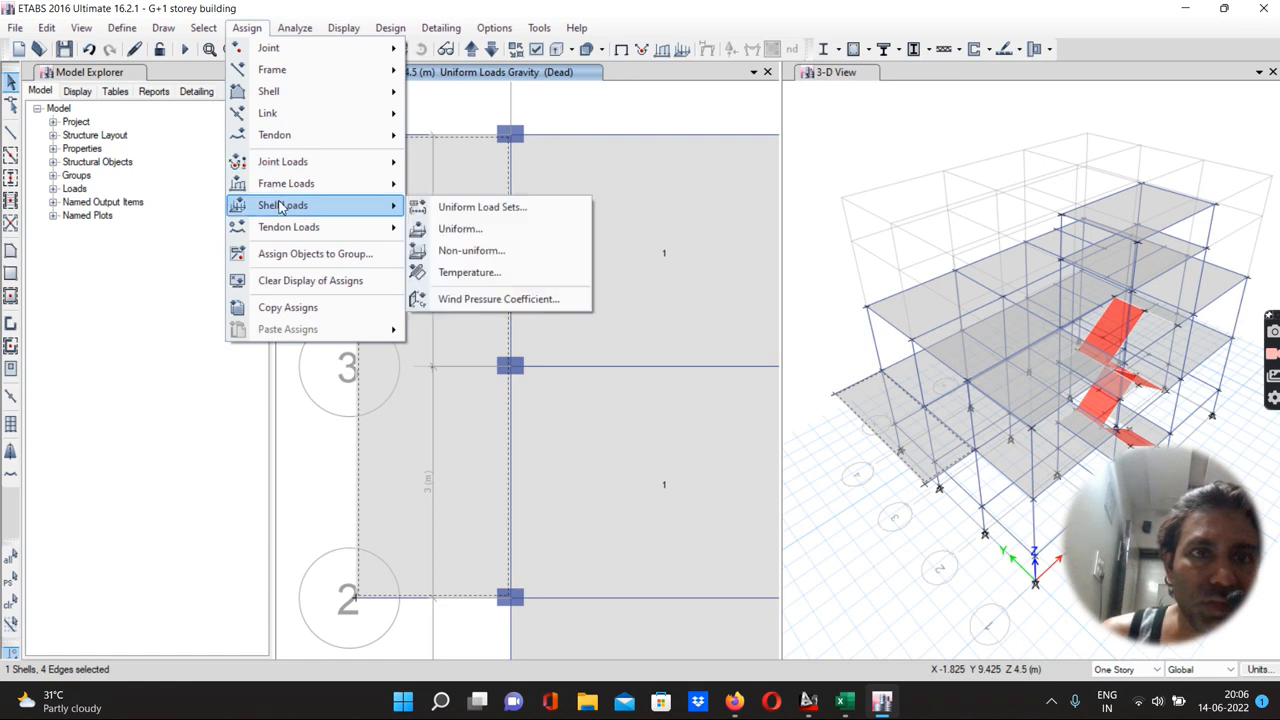
click(454, 229)
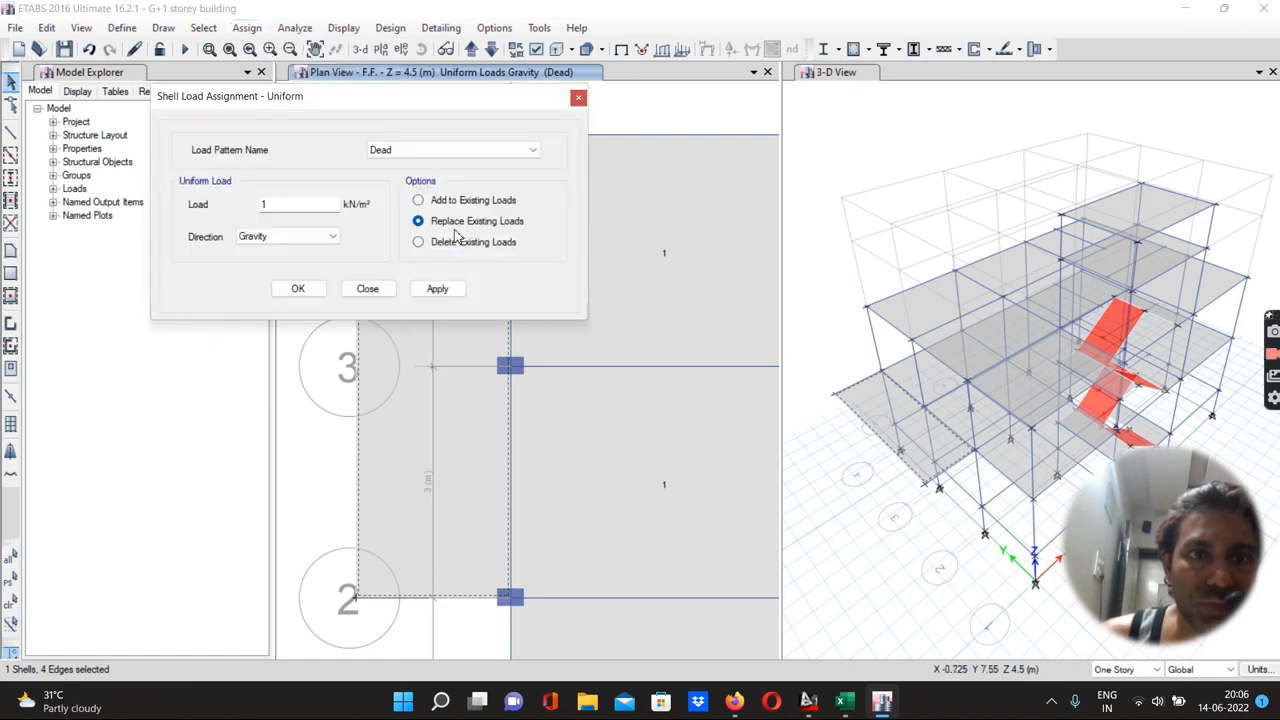
click(433, 290)
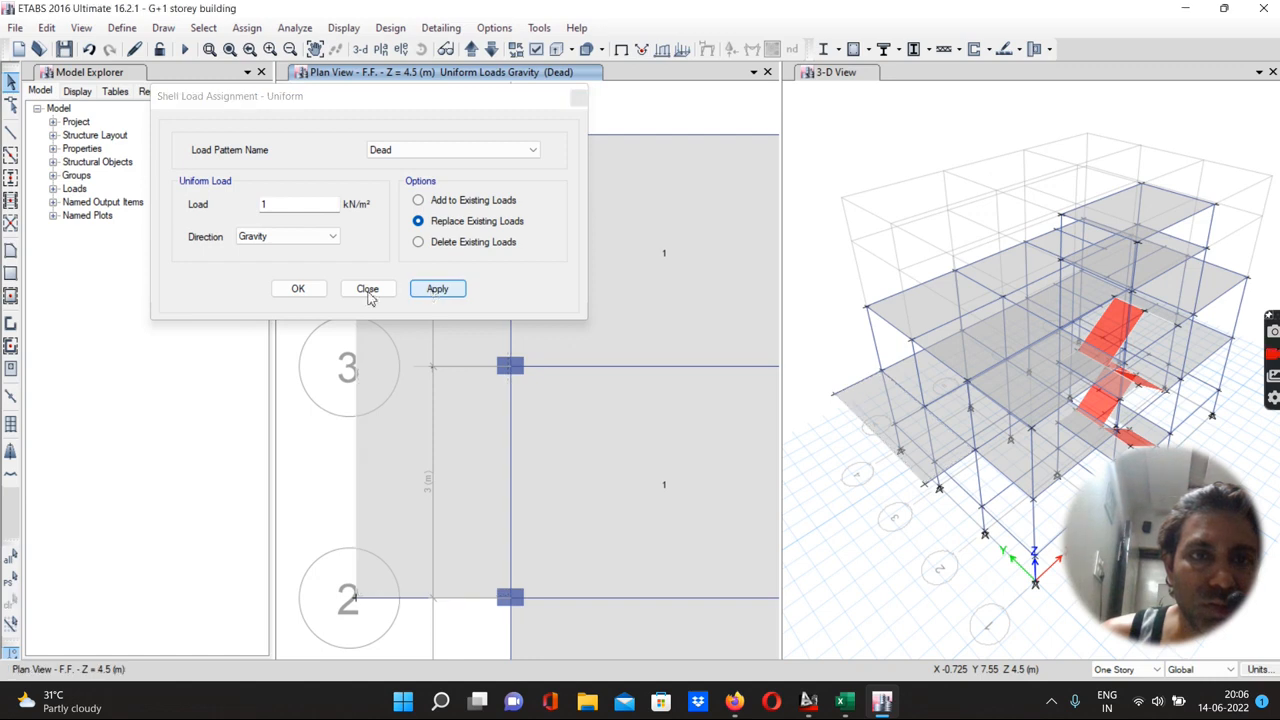
click(297, 292)
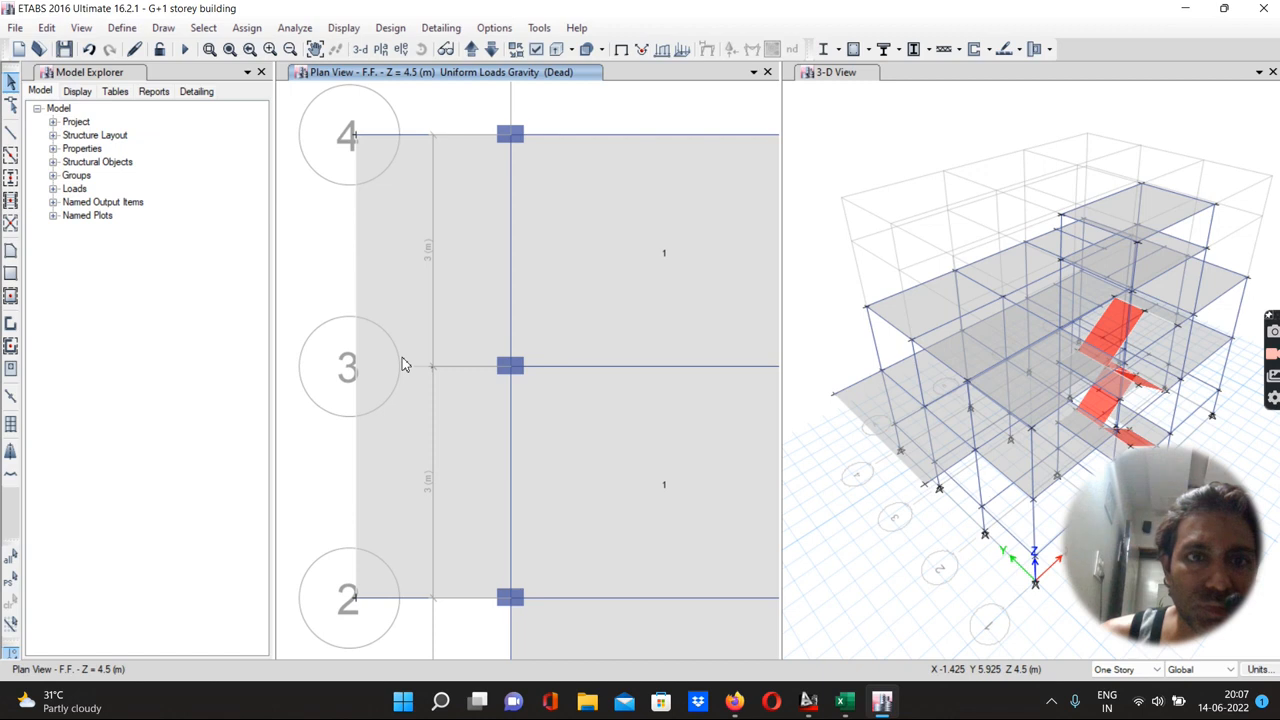
Delete the existing dead loads from the F.F. cantilever slab
scroll(420, 377, up, 3)
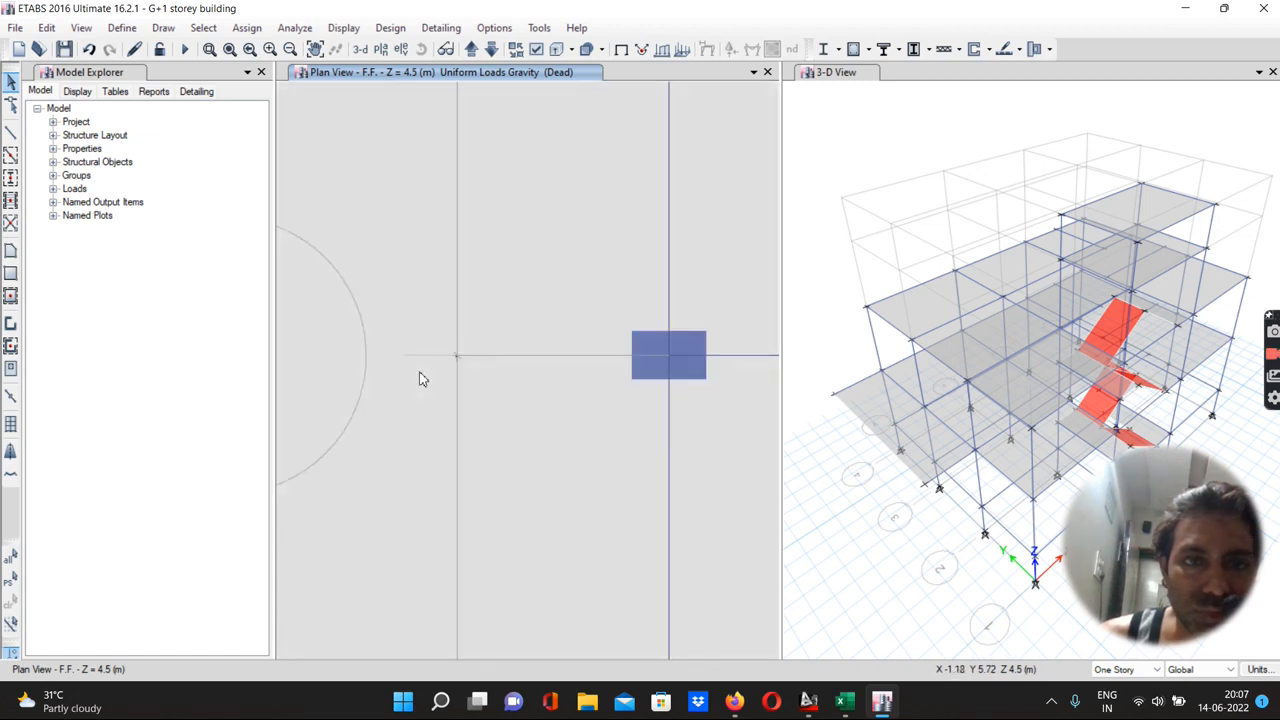
scroll(420, 378, down, 4)
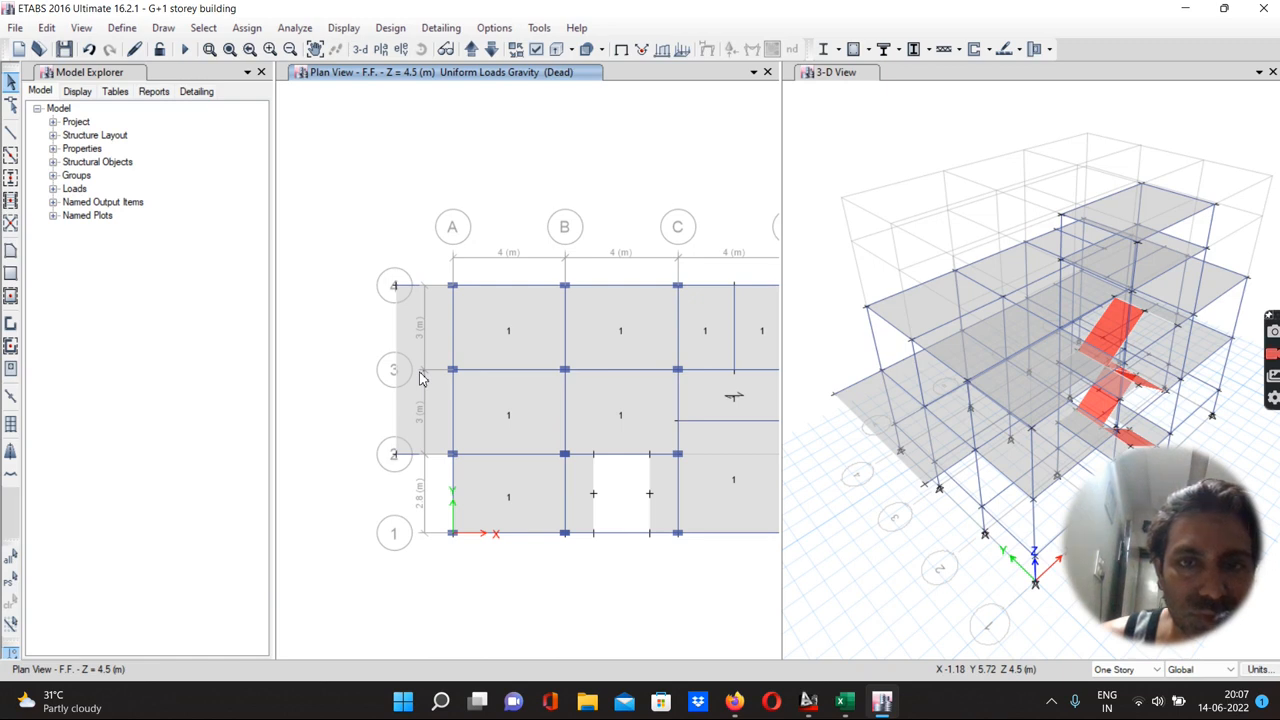
scroll(420, 378, down, 2)
scroll(420, 378, up, 2)
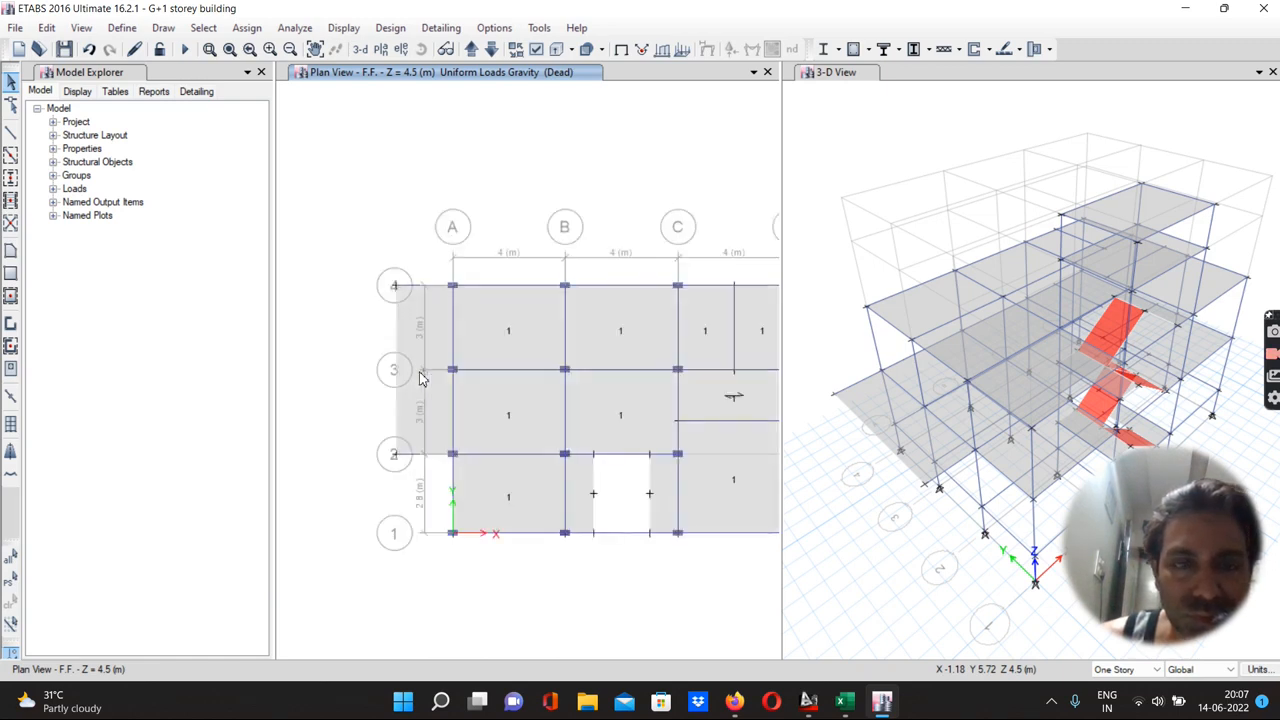
click(433, 343)
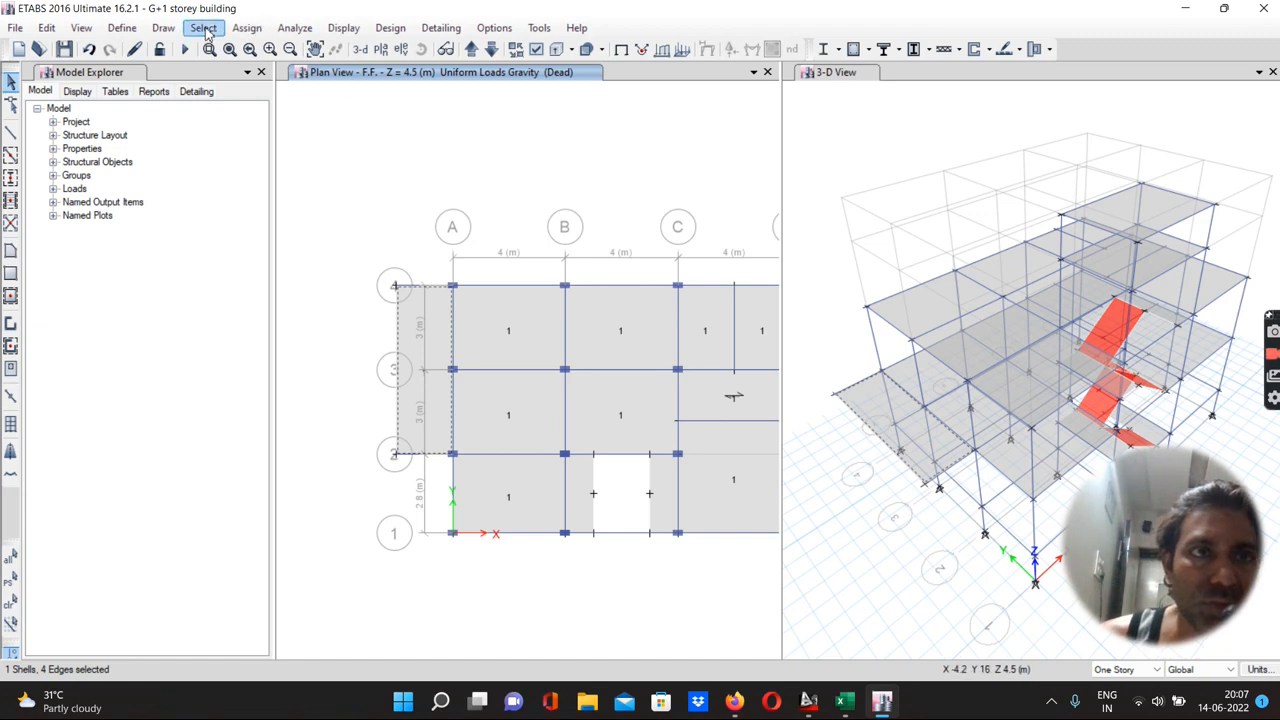
click(247, 28)
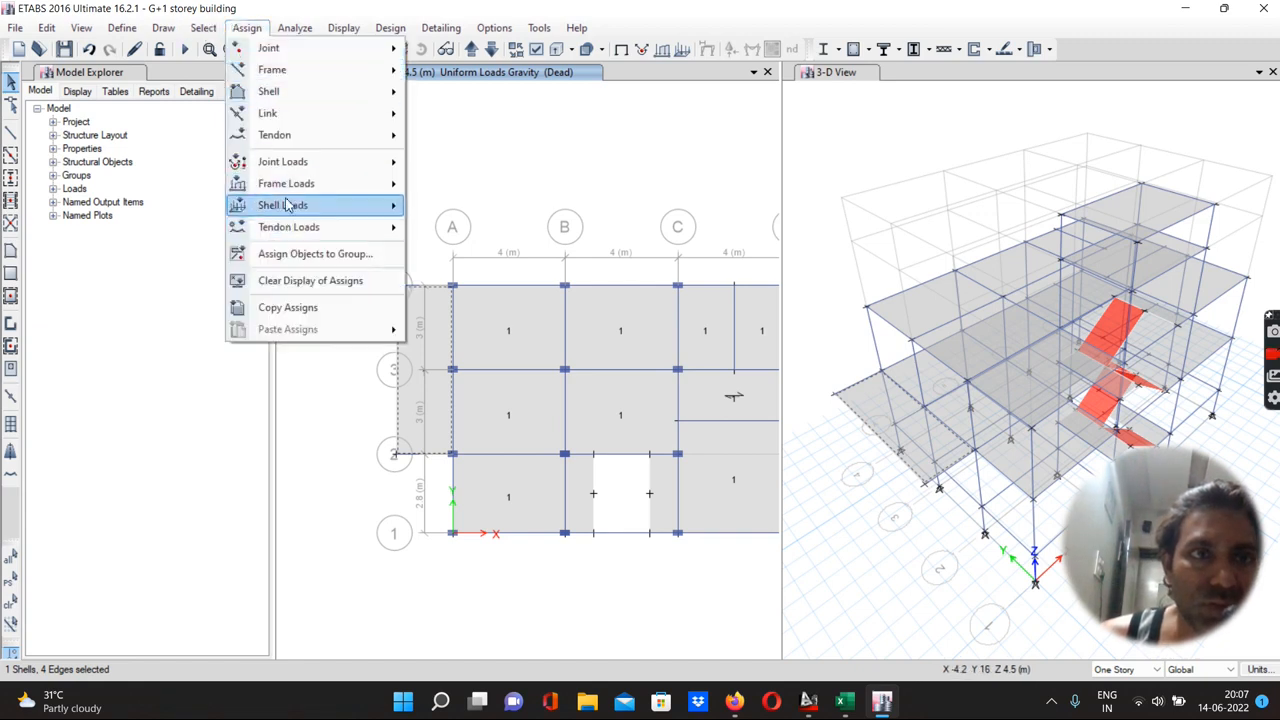
mouse_move(285, 204)
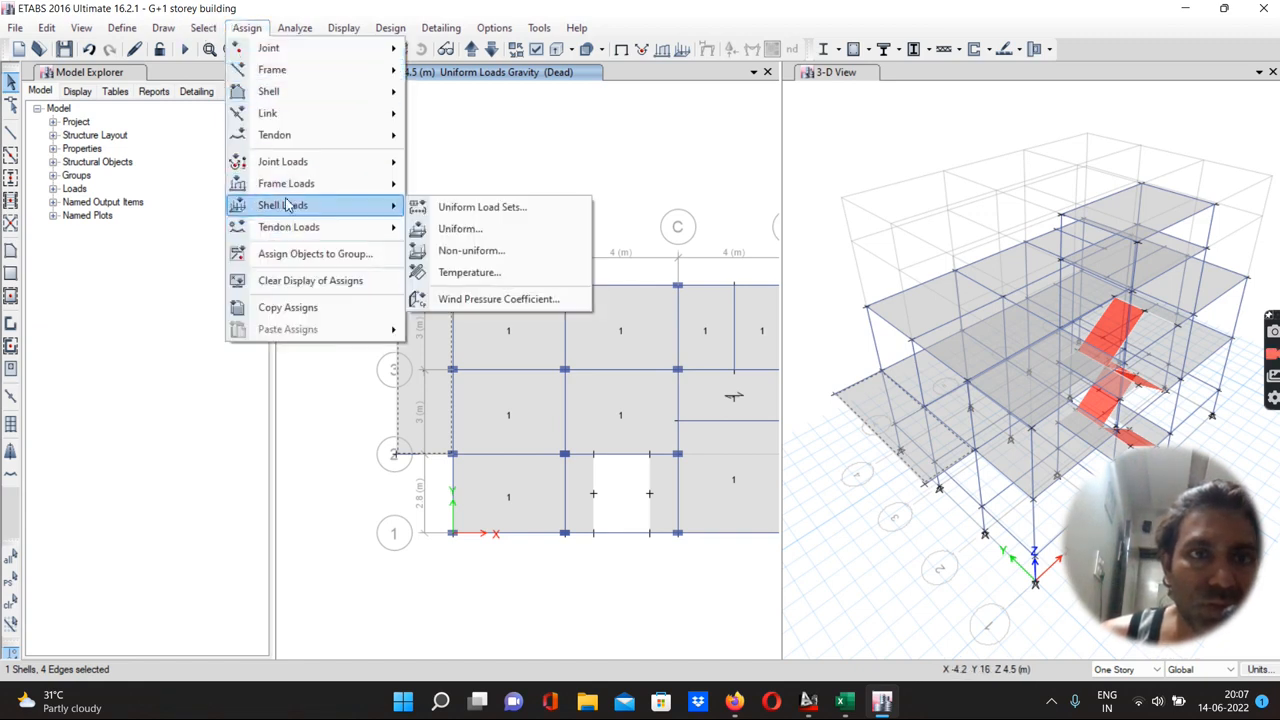
click(443, 235)
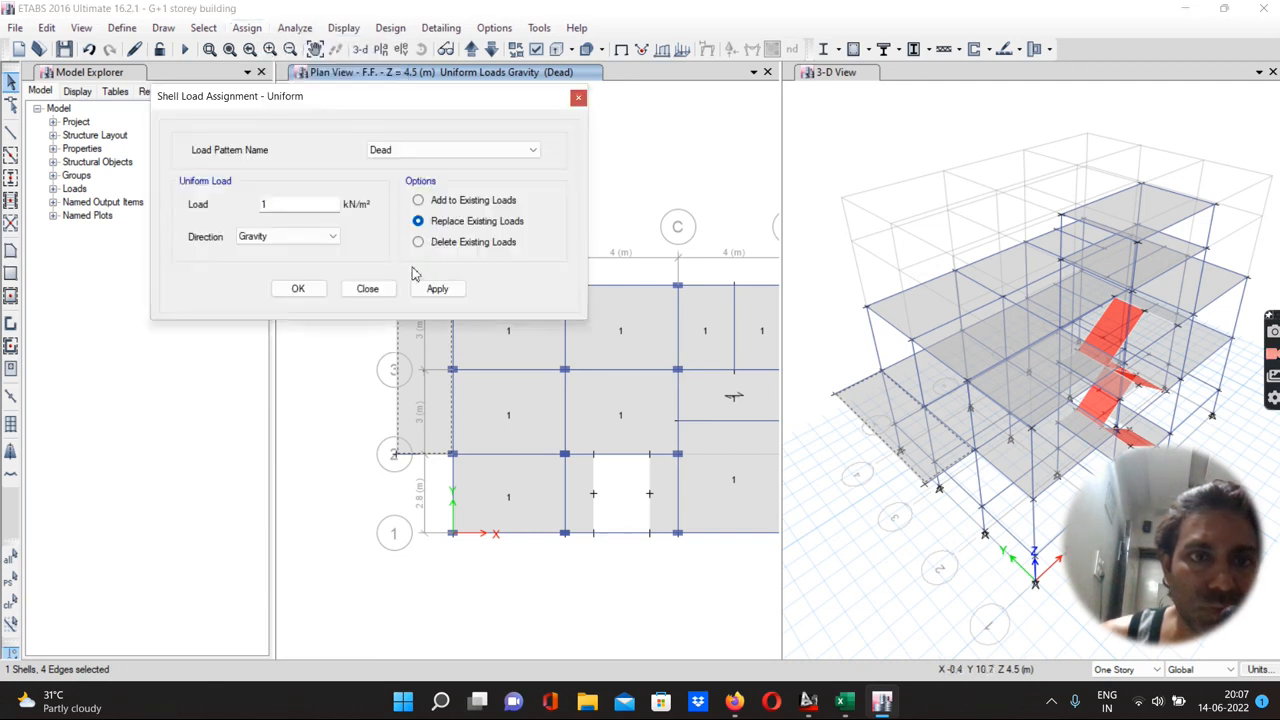
click(419, 244)
click(428, 290)
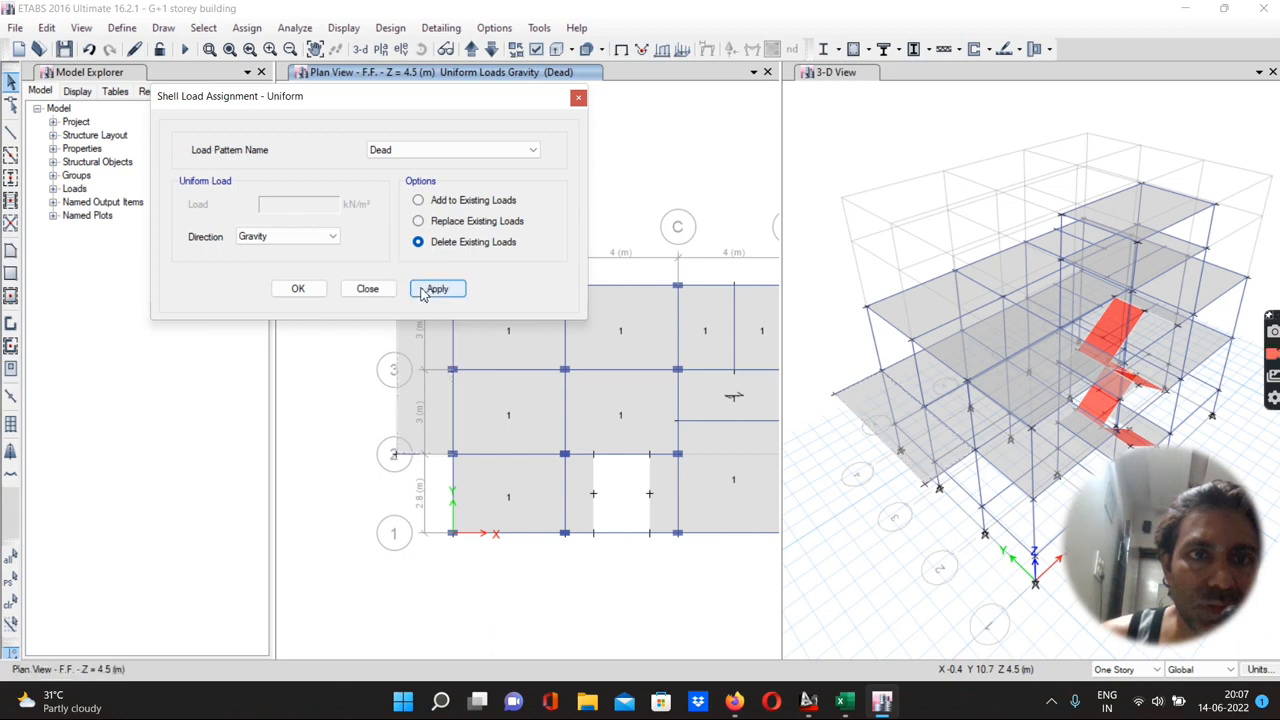
Reselect the cantilever slab and add a uniform 1 kN/m² gravity dead load to it
click(418, 201)
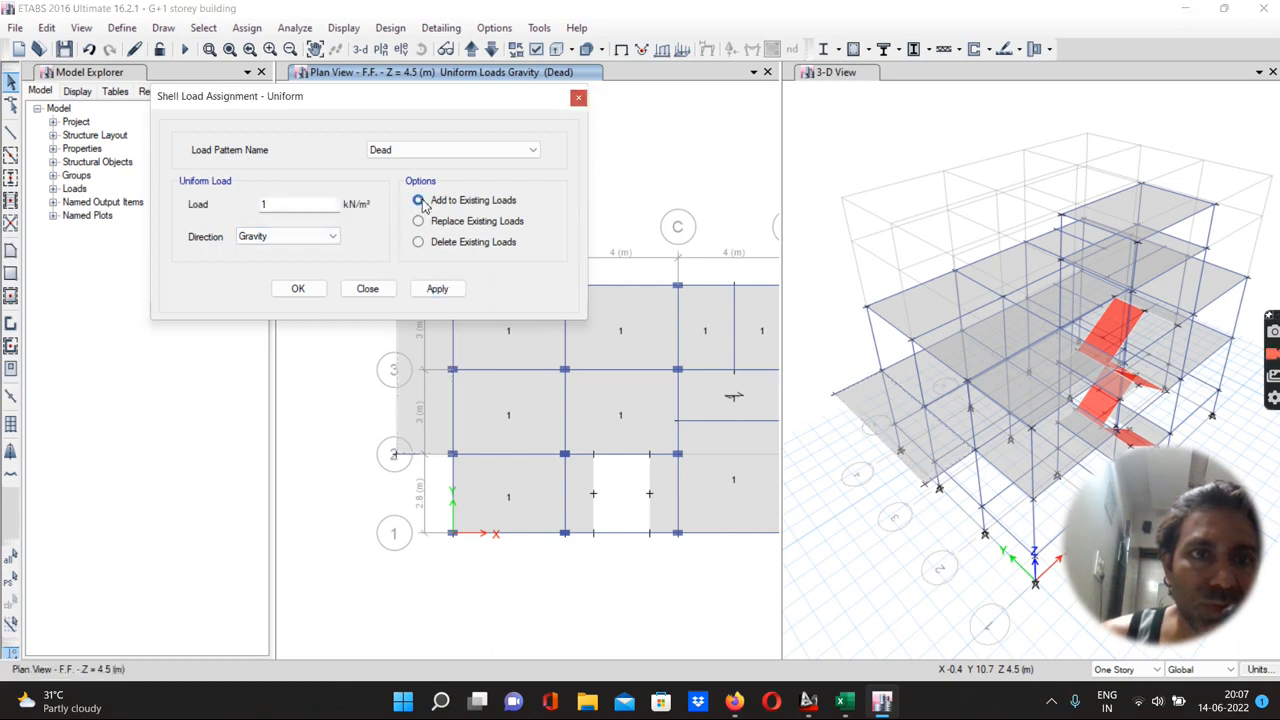
click(437, 289)
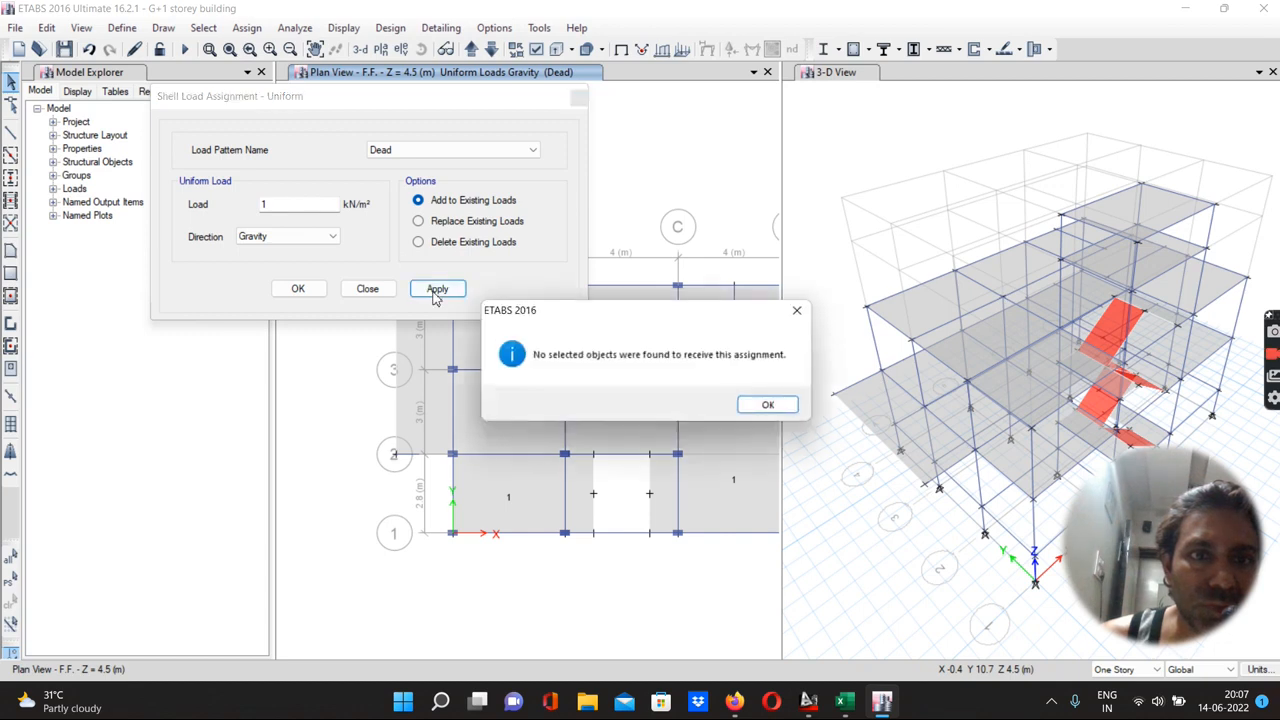
click(758, 406)
click(10, 584)
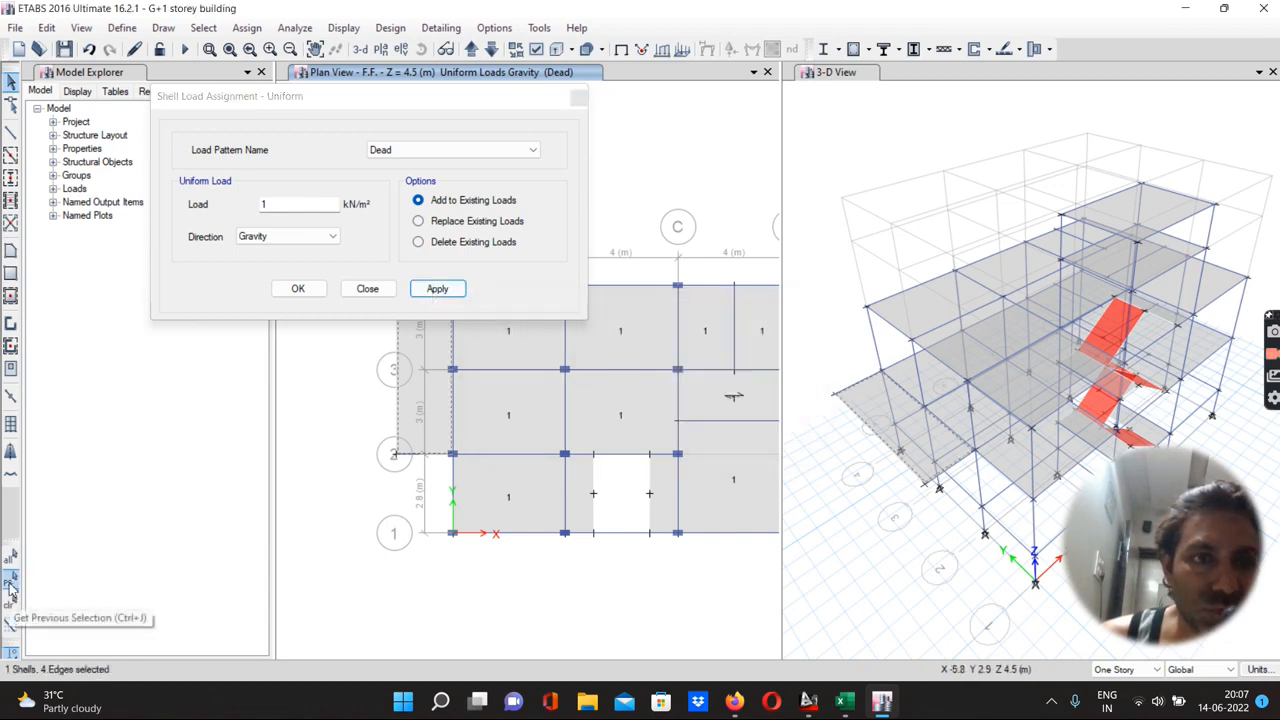
click(437, 289)
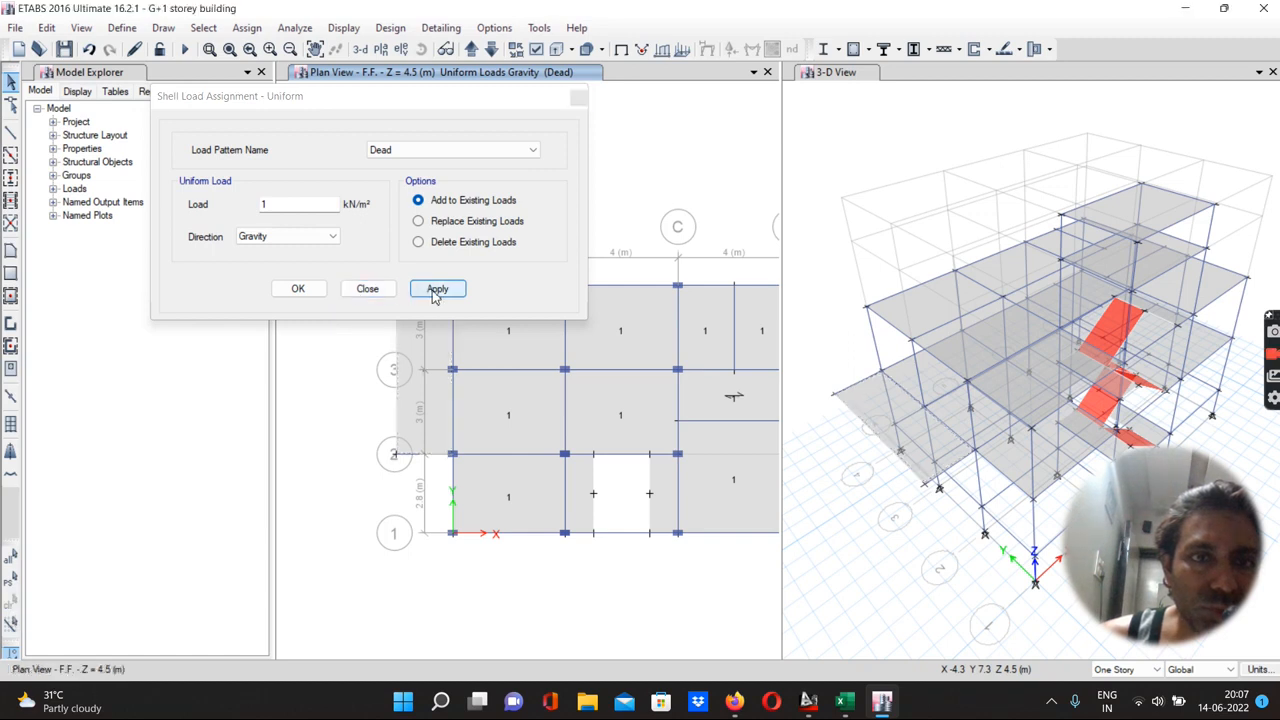
click(298, 290)
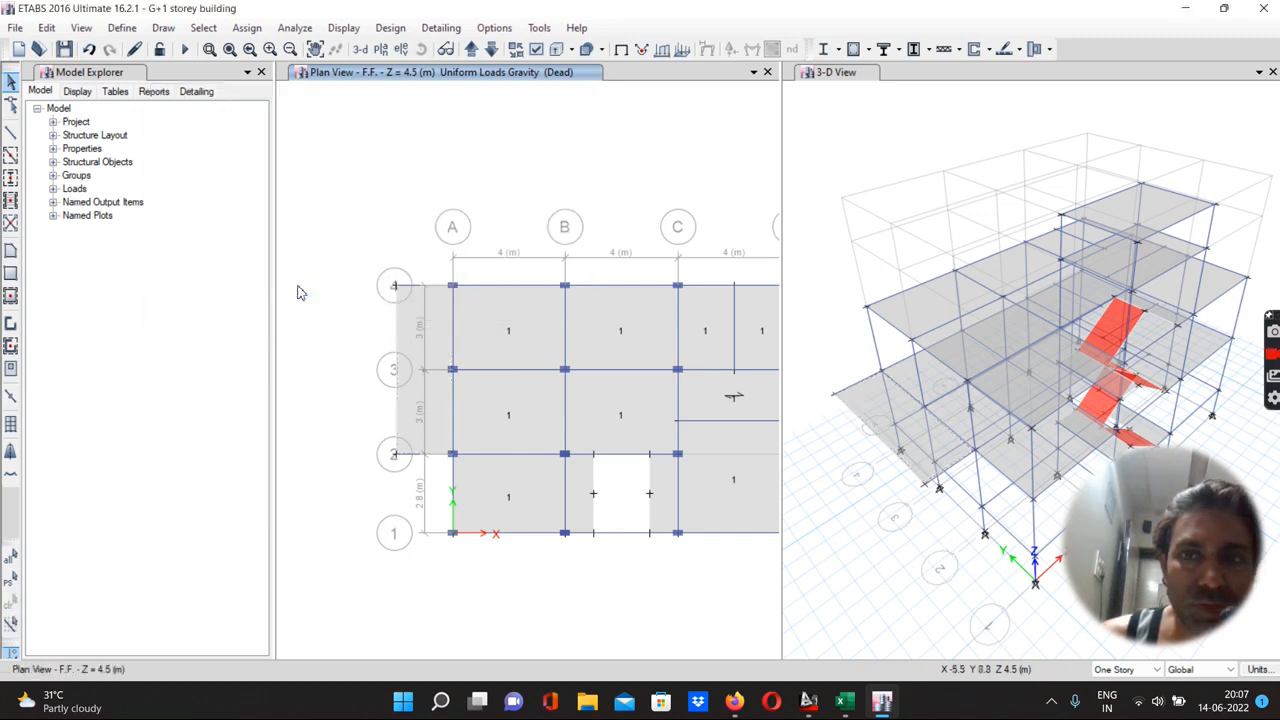
Display the uniform gravity Dead shell loads in the 3D view
click(817, 160)
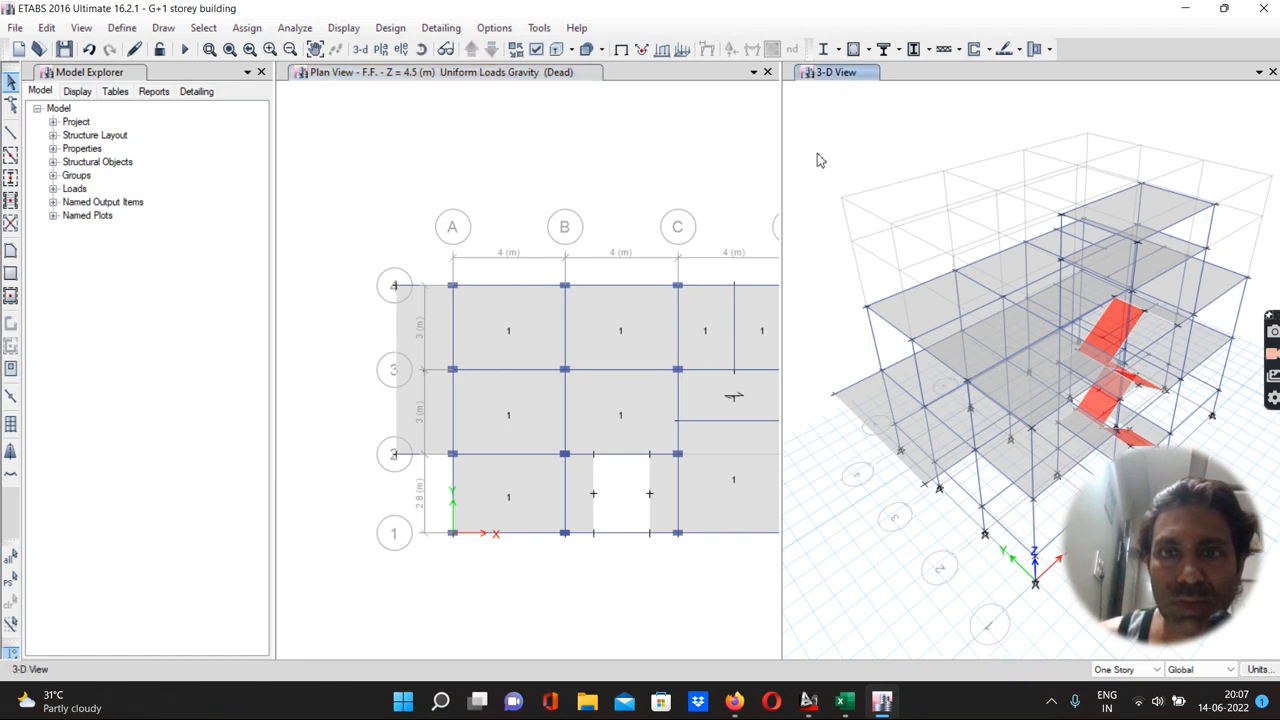
click(682, 50)
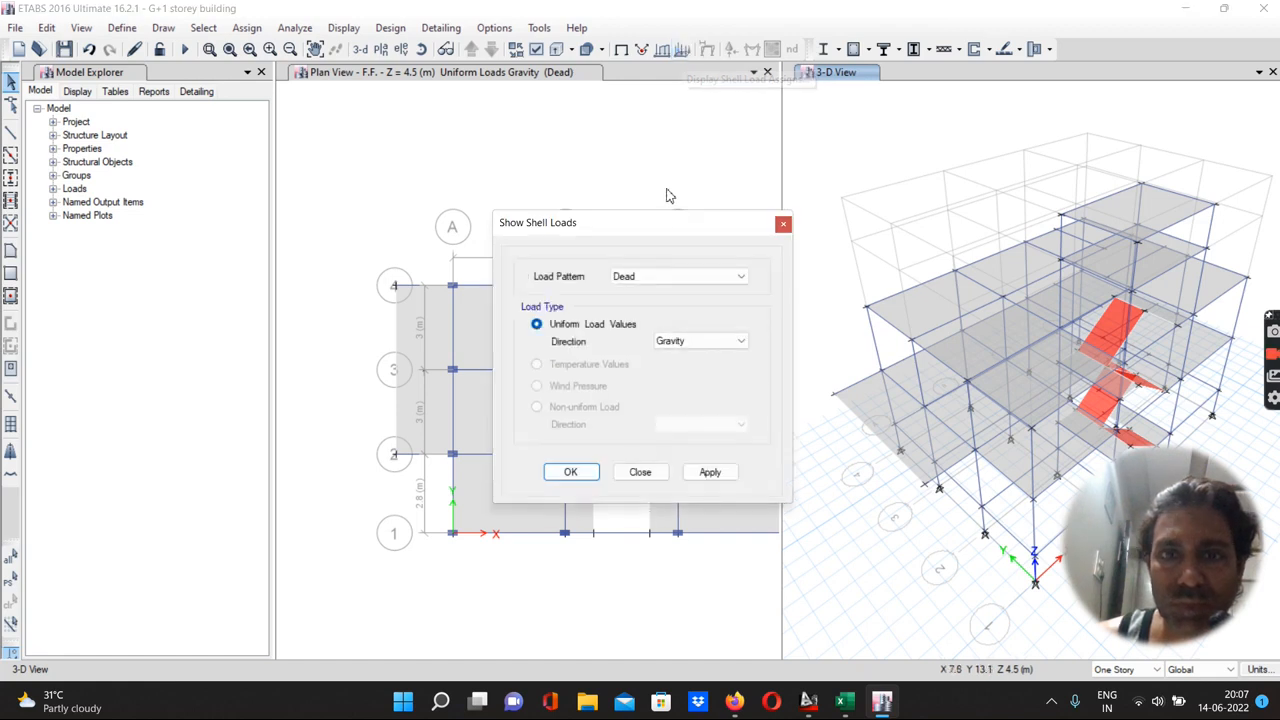
click(700, 473)
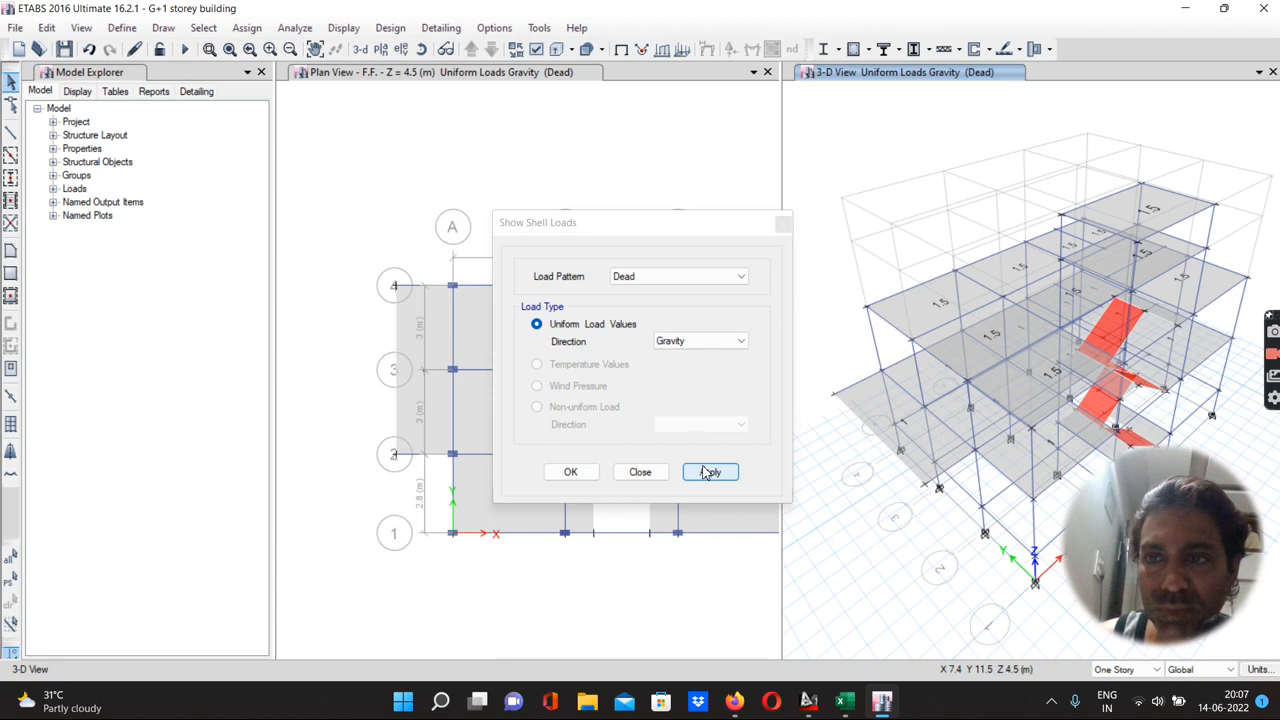
click(572, 473)
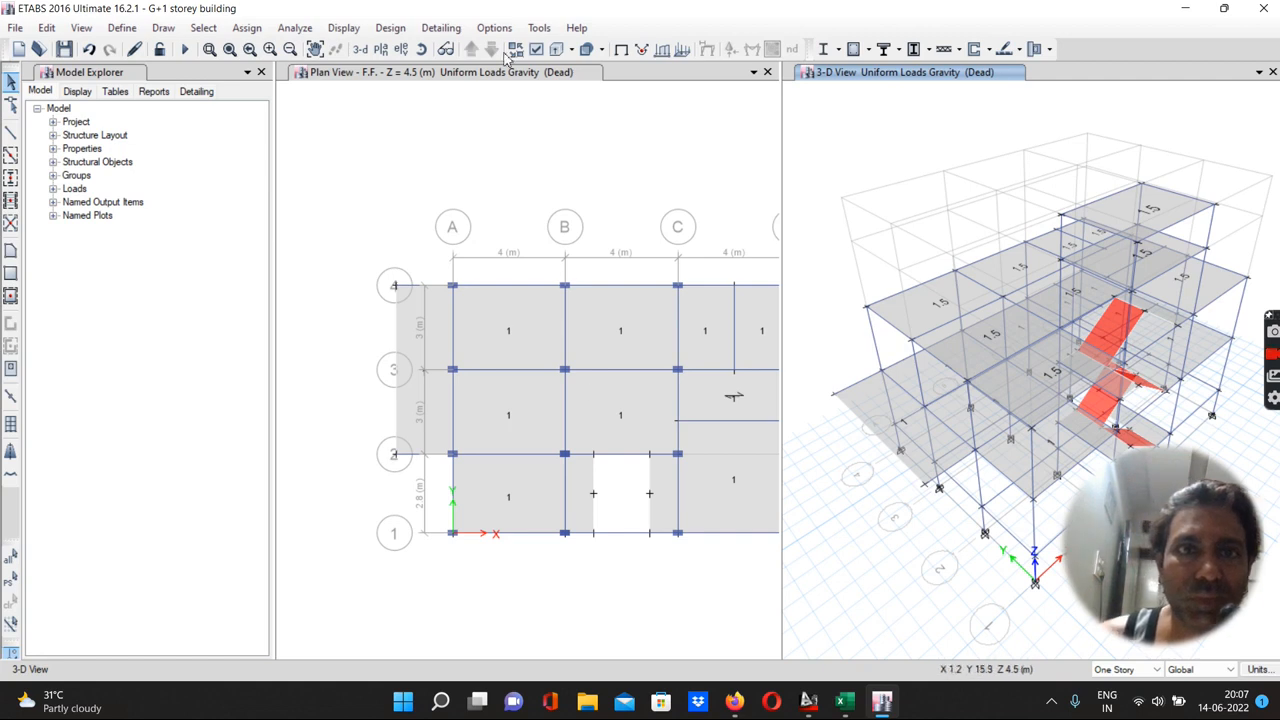
Add a 1.5 kN/m² gravity Dead load to the Terrace slab panel between grids C–D and 2–3
click(429, 143)
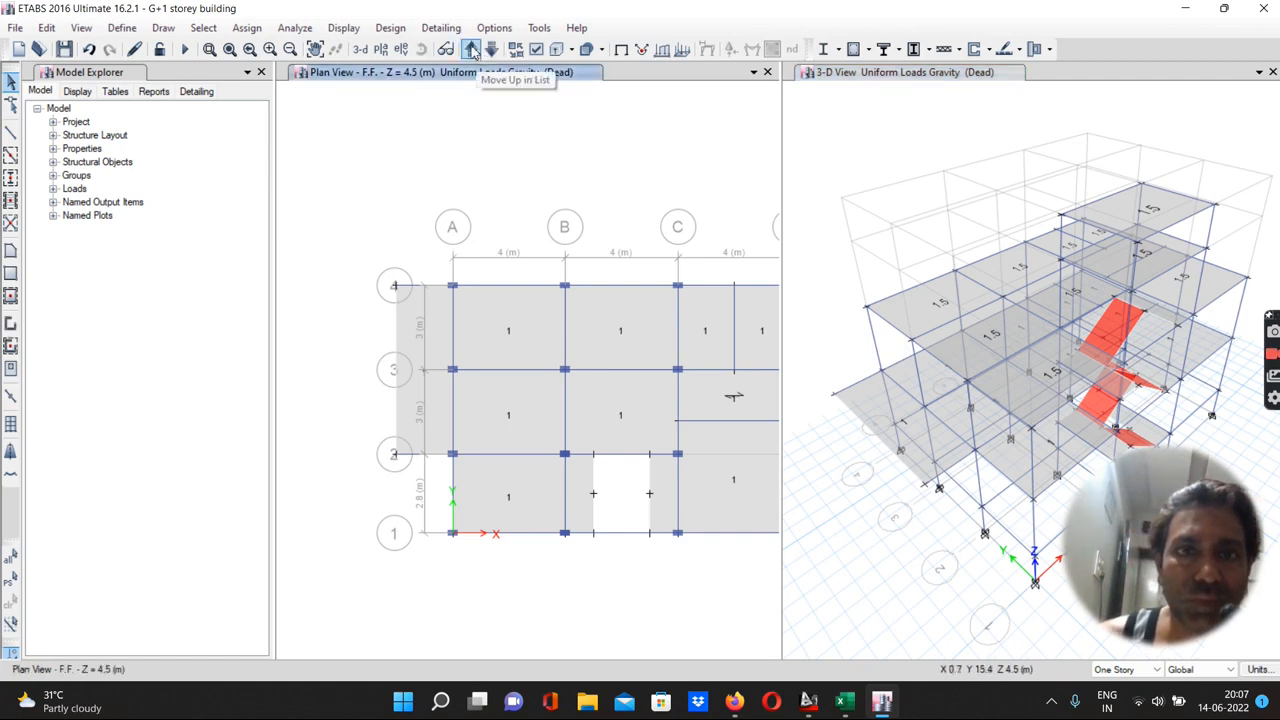
click(471, 49)
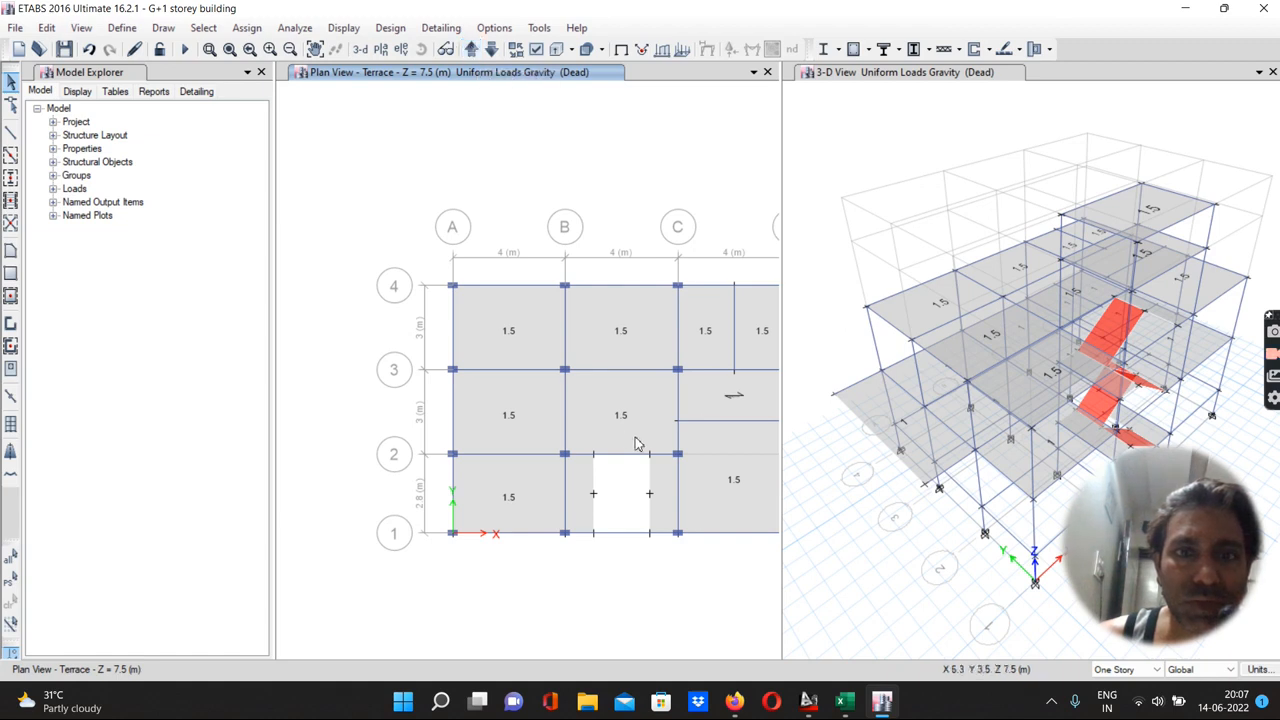
click(698, 407)
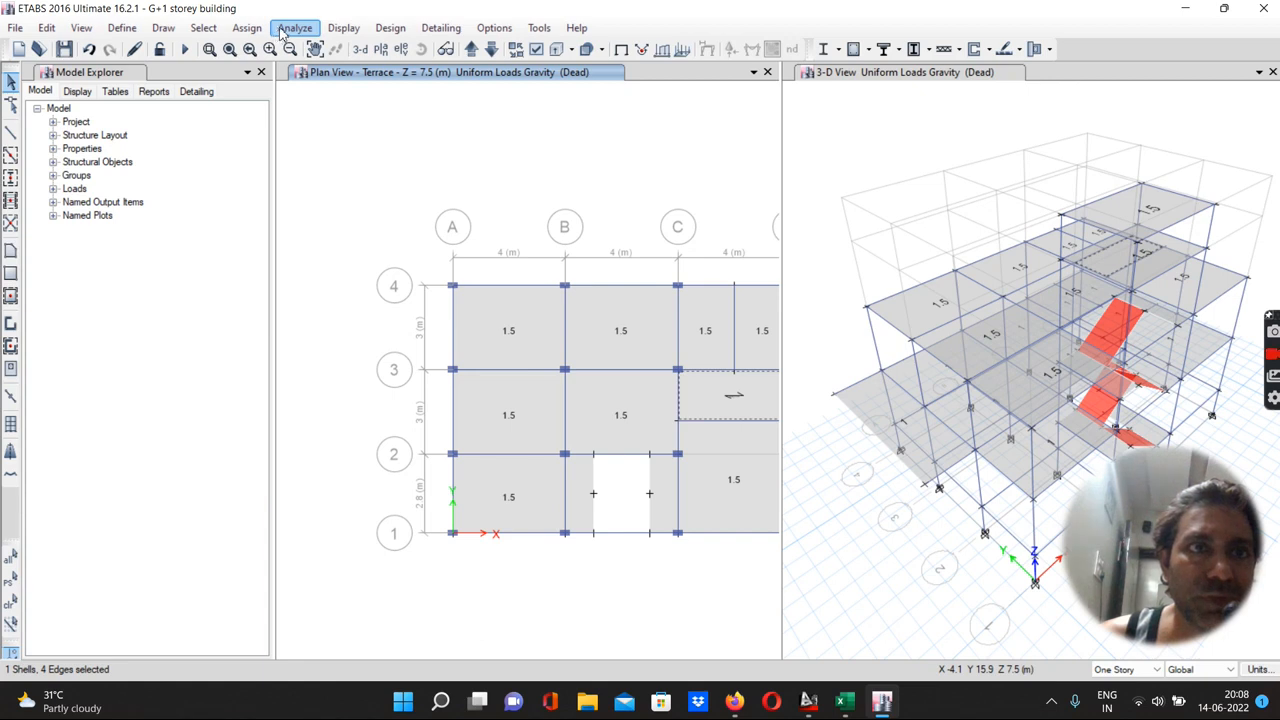
click(247, 28)
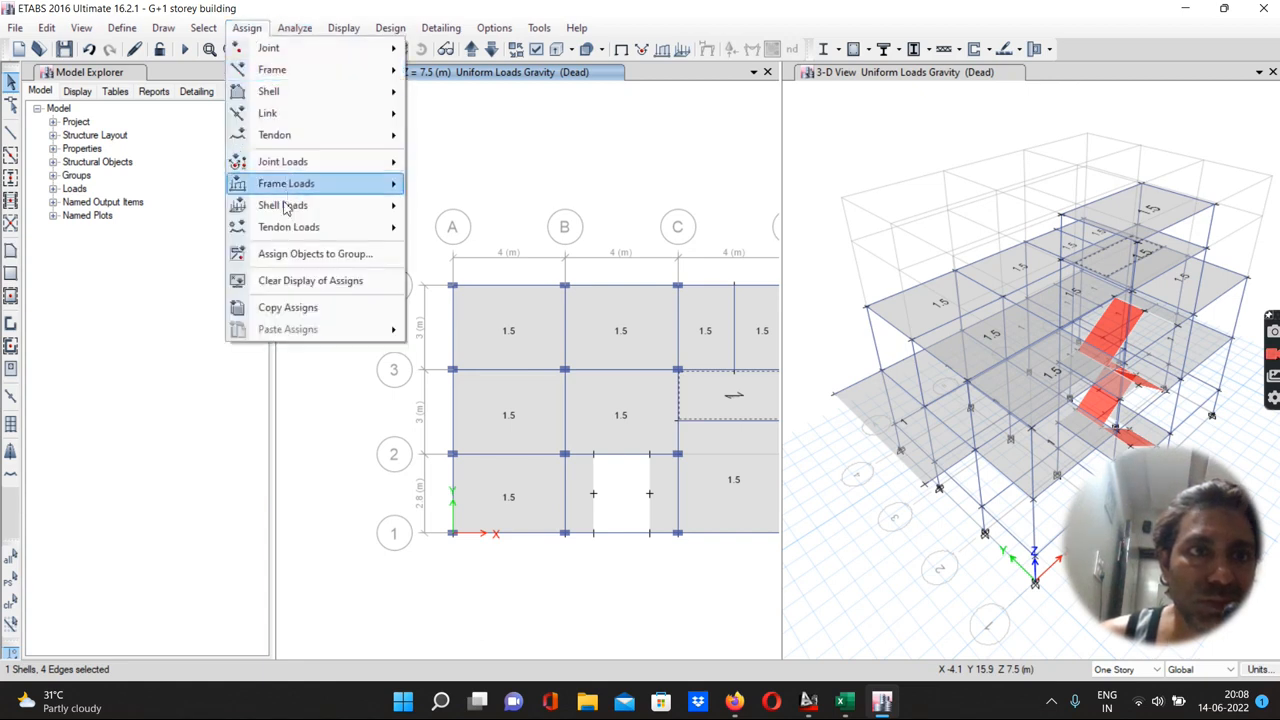
mouse_move(285, 207)
click(453, 230)
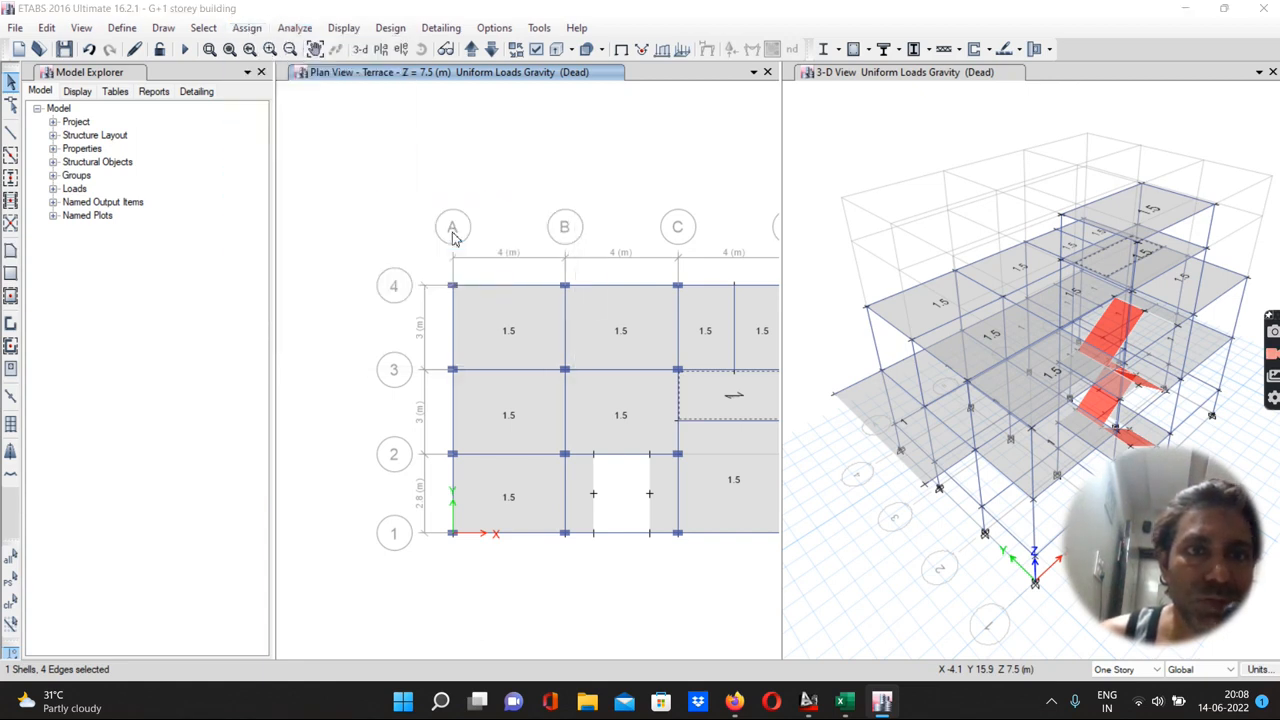
click(288, 207)
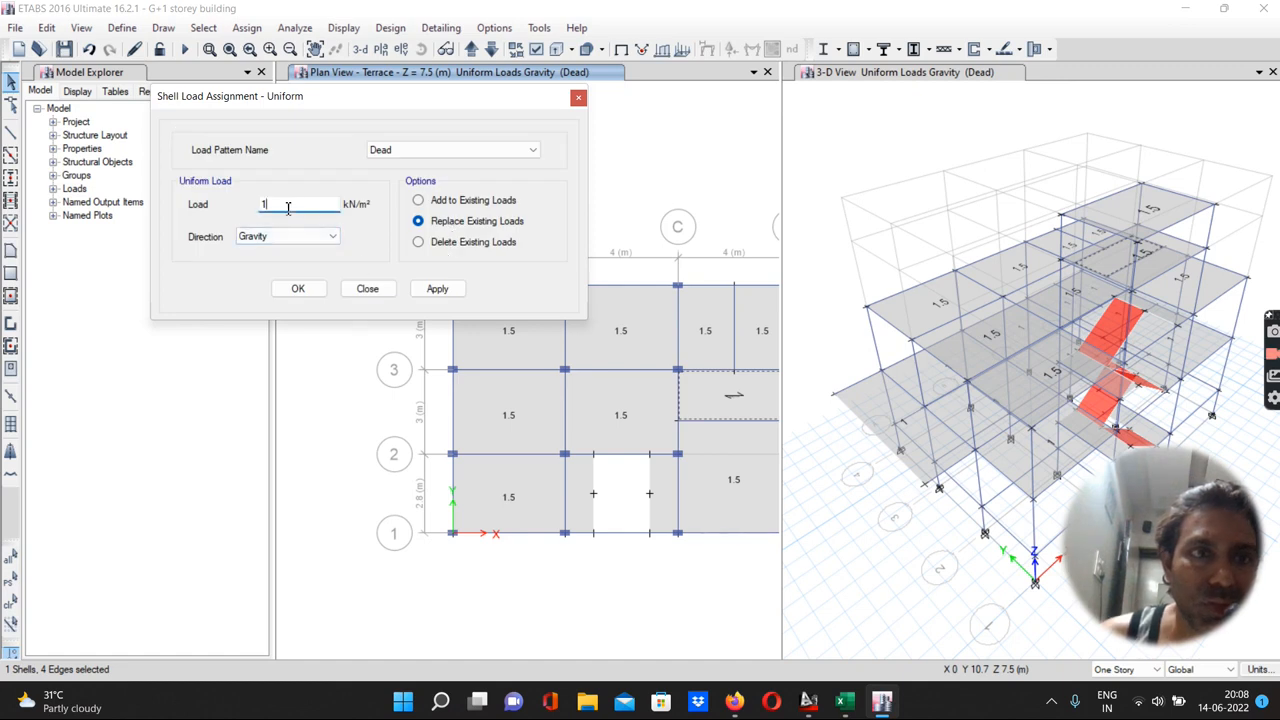
text(3)
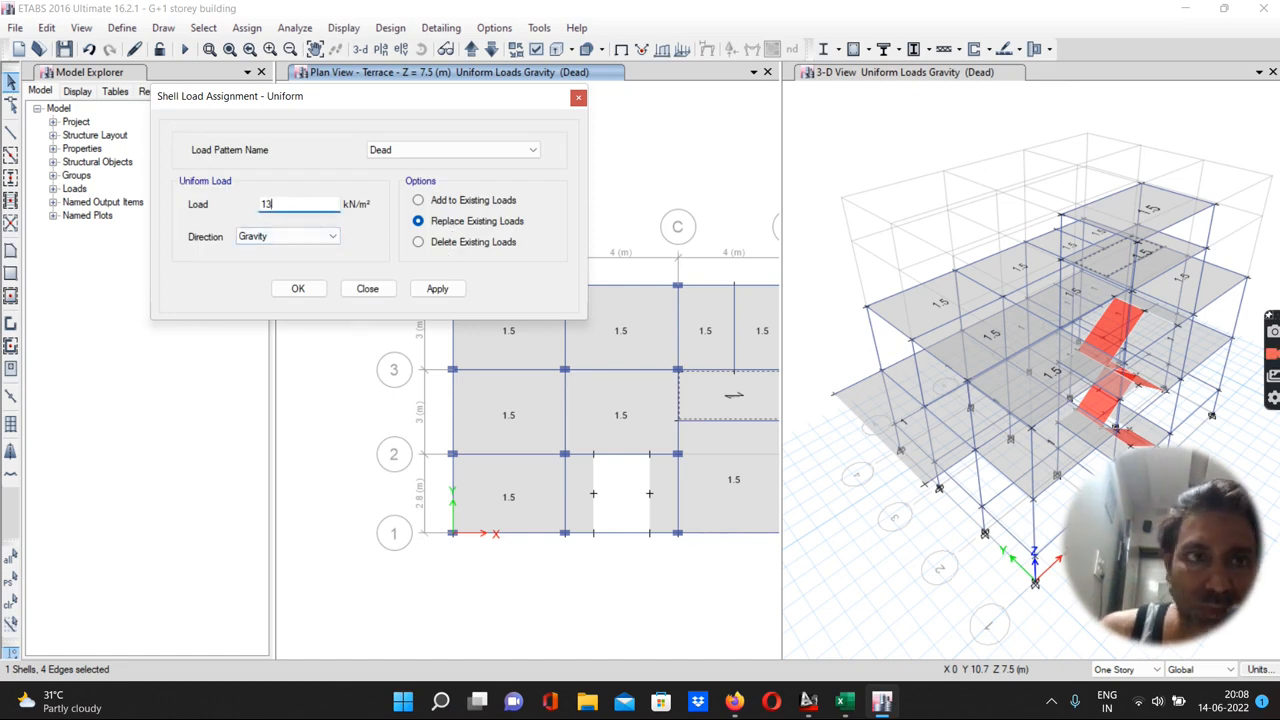
text(.5)
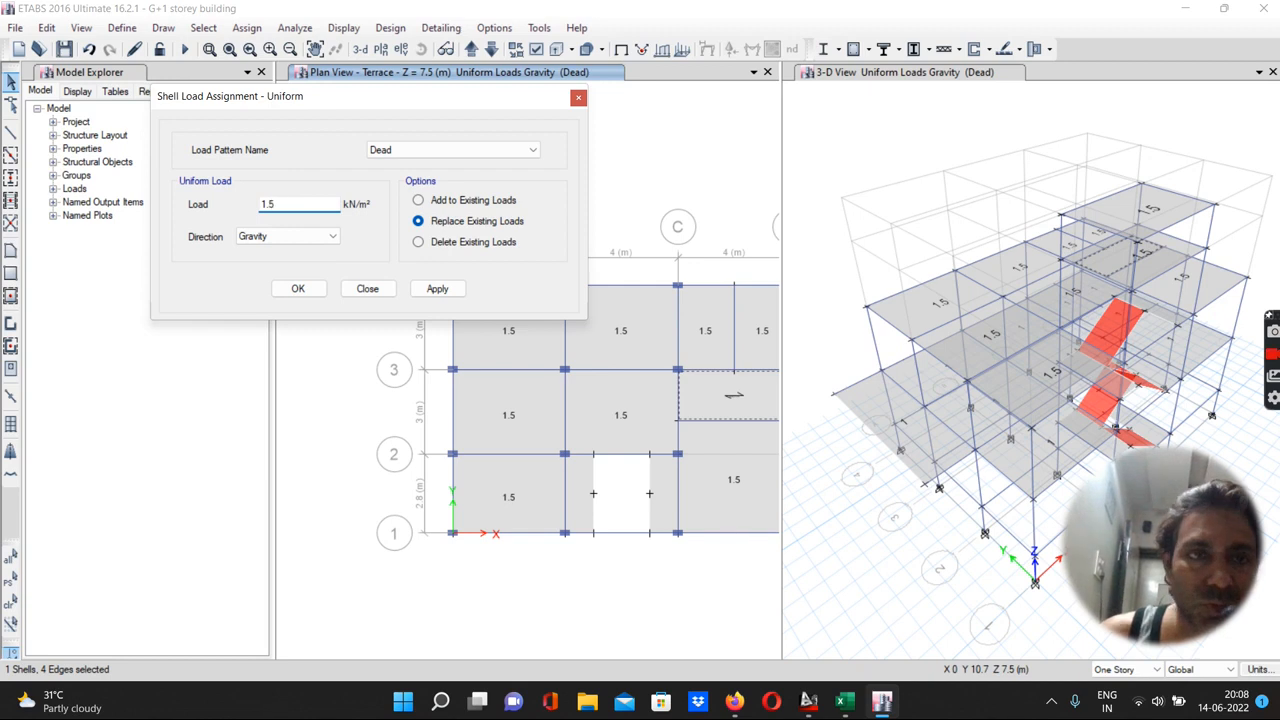
click(418, 200)
click(423, 289)
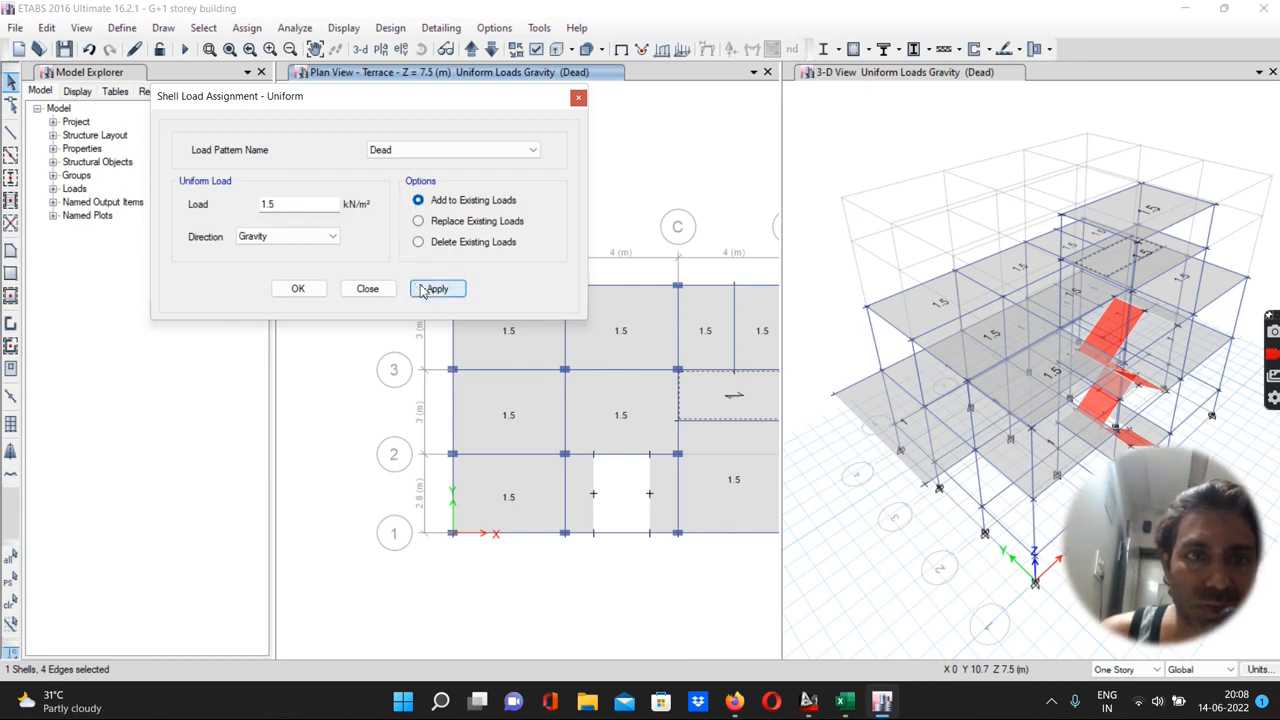
click(290, 289)
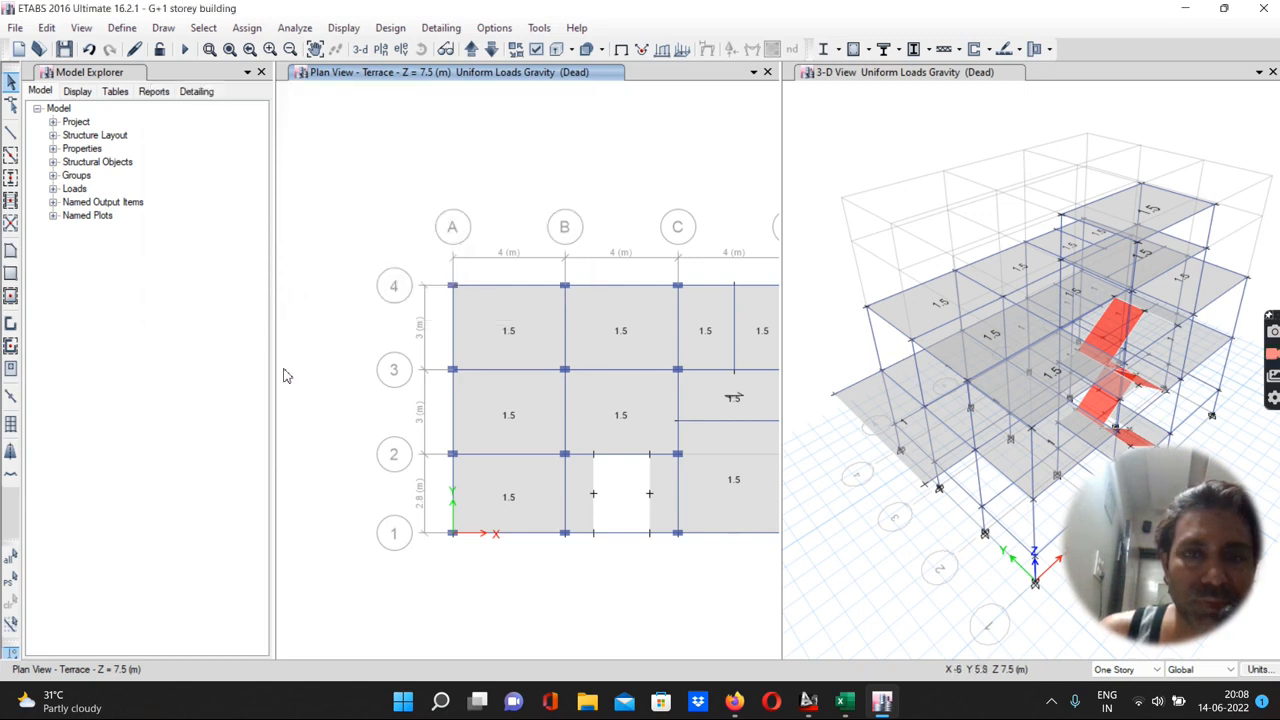
Assign a 2 kN/m² gravity Live load, added to existing loads, to the seven F.F. floor slab panels
scroll(285, 373, down, 3)
scroll(335, 376, up, 3)
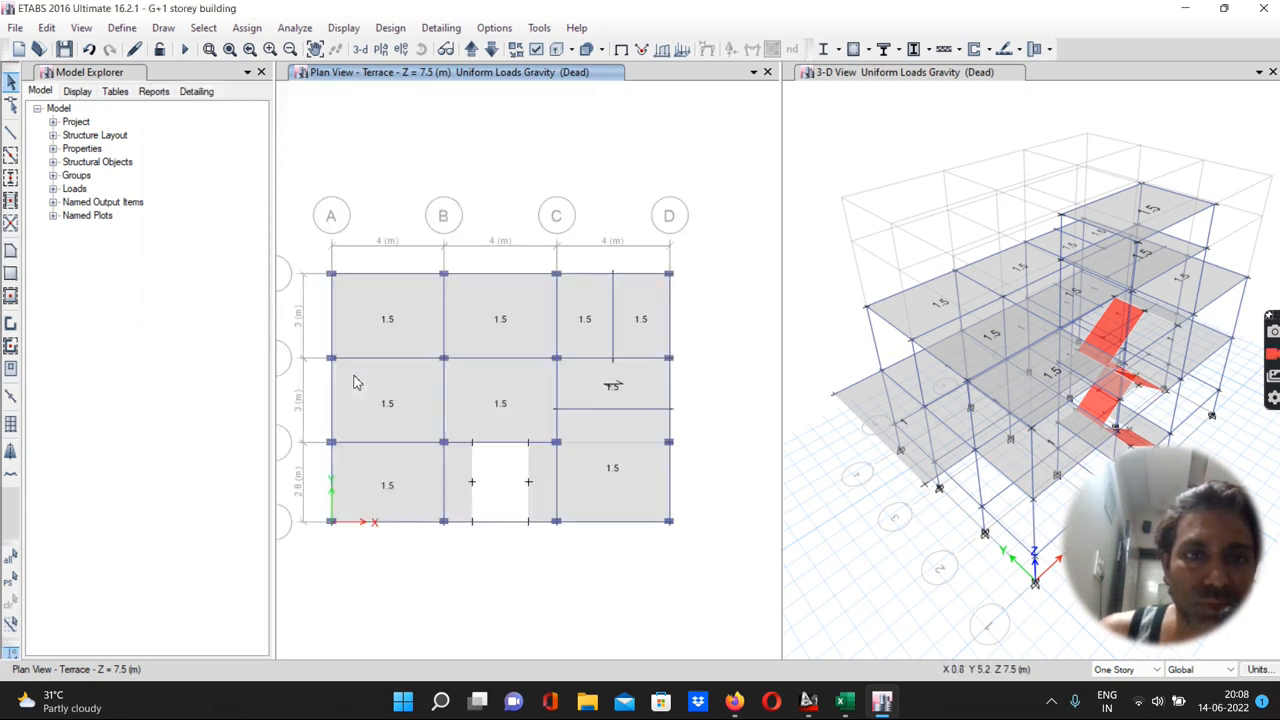
click(491, 50)
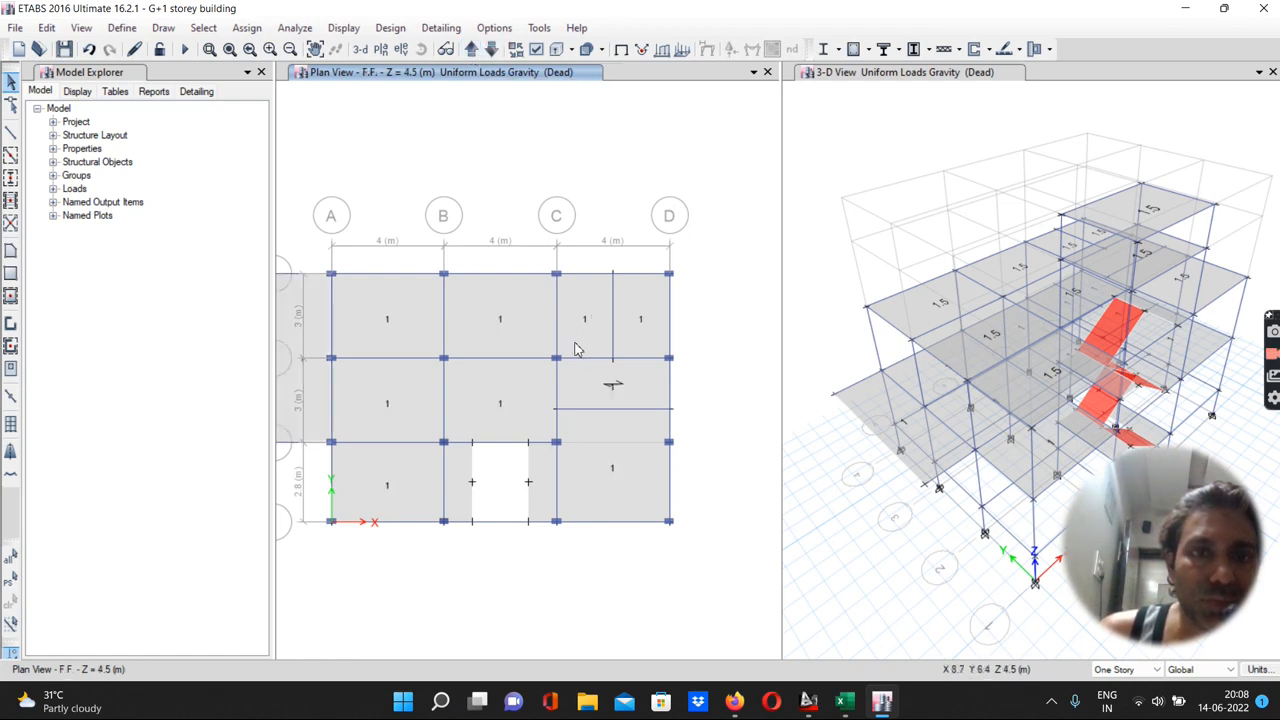
scroll(575, 349, down, 3)
scroll(575, 349, up, 3)
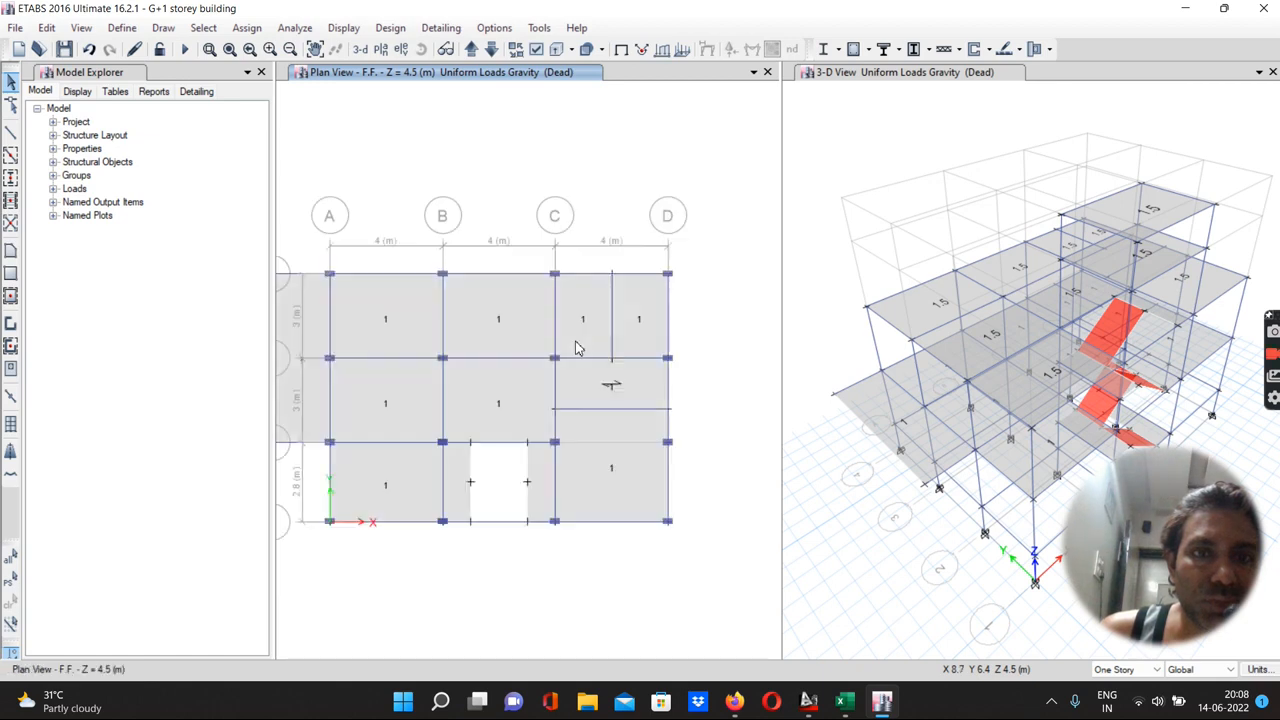
click(387, 317)
click(502, 304)
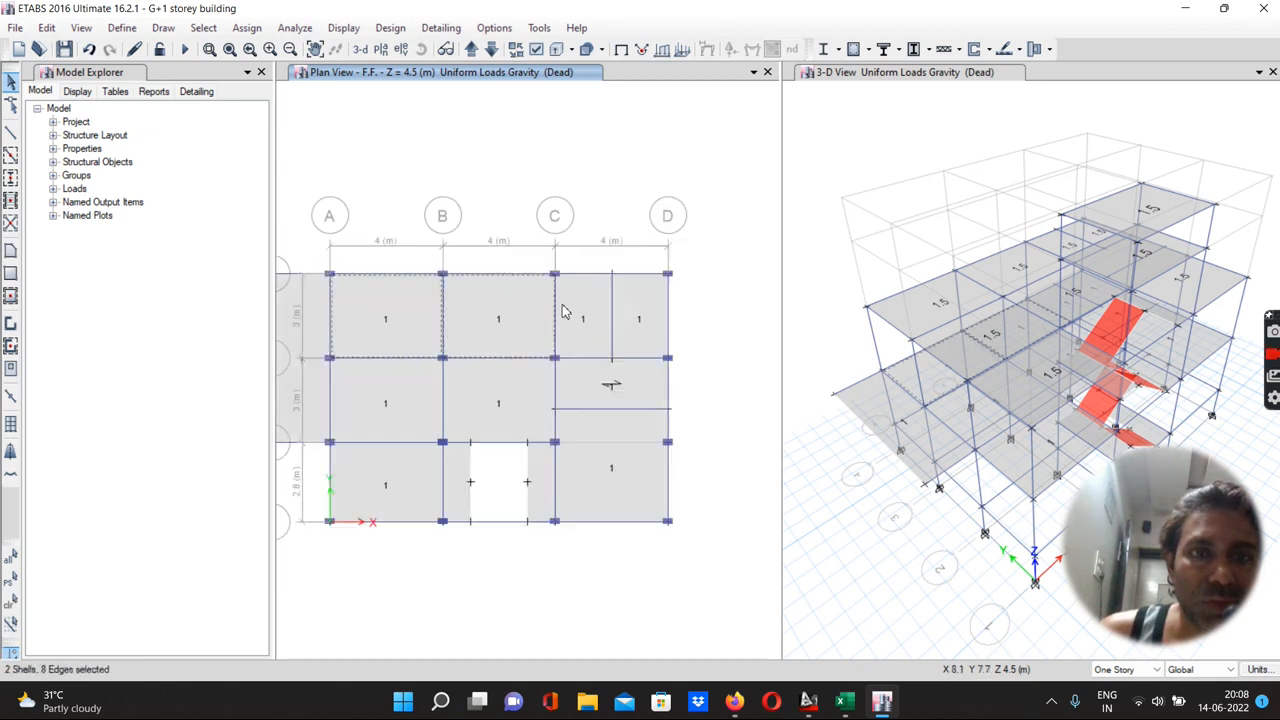
click(574, 311)
click(632, 314)
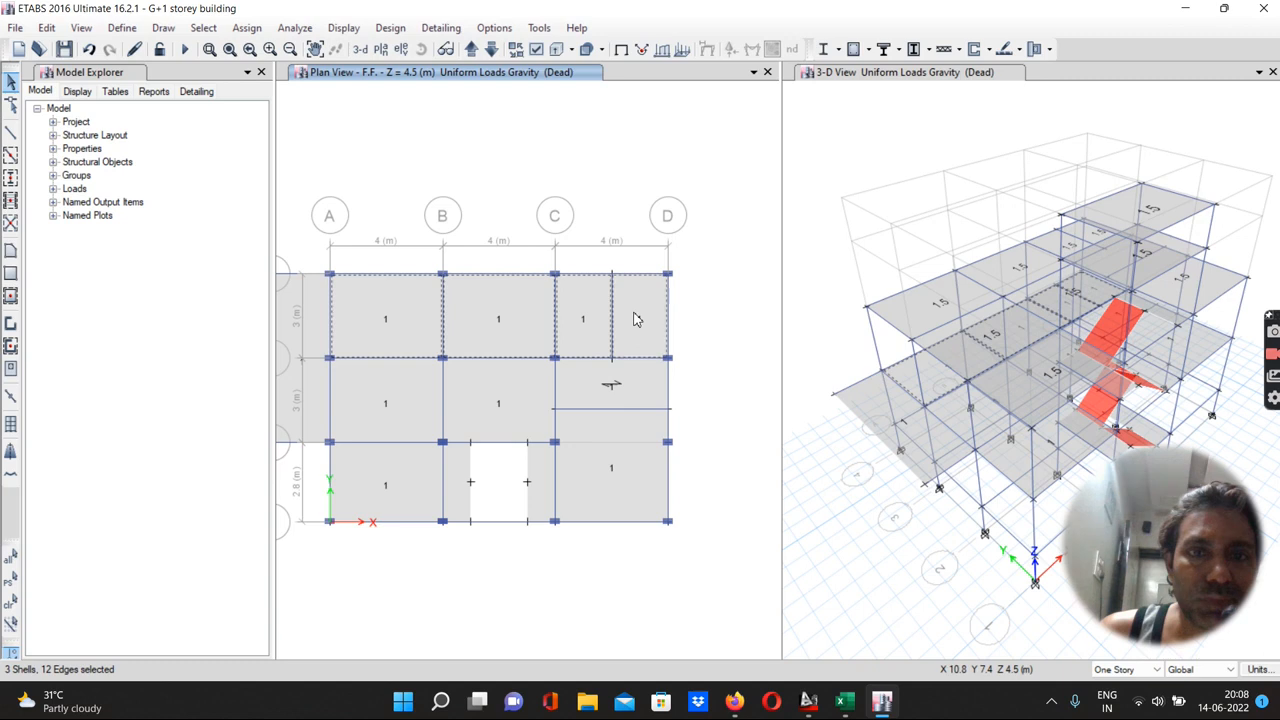
click(476, 388)
click(410, 397)
click(604, 459)
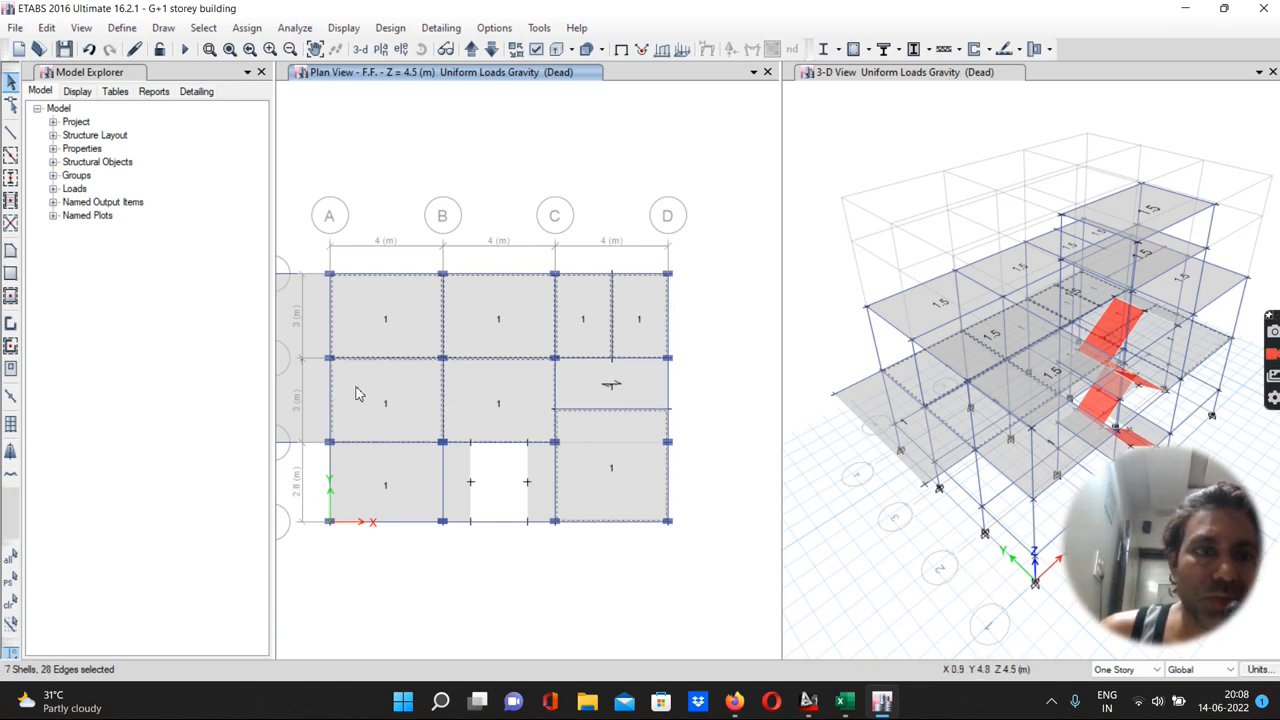
click(248, 28)
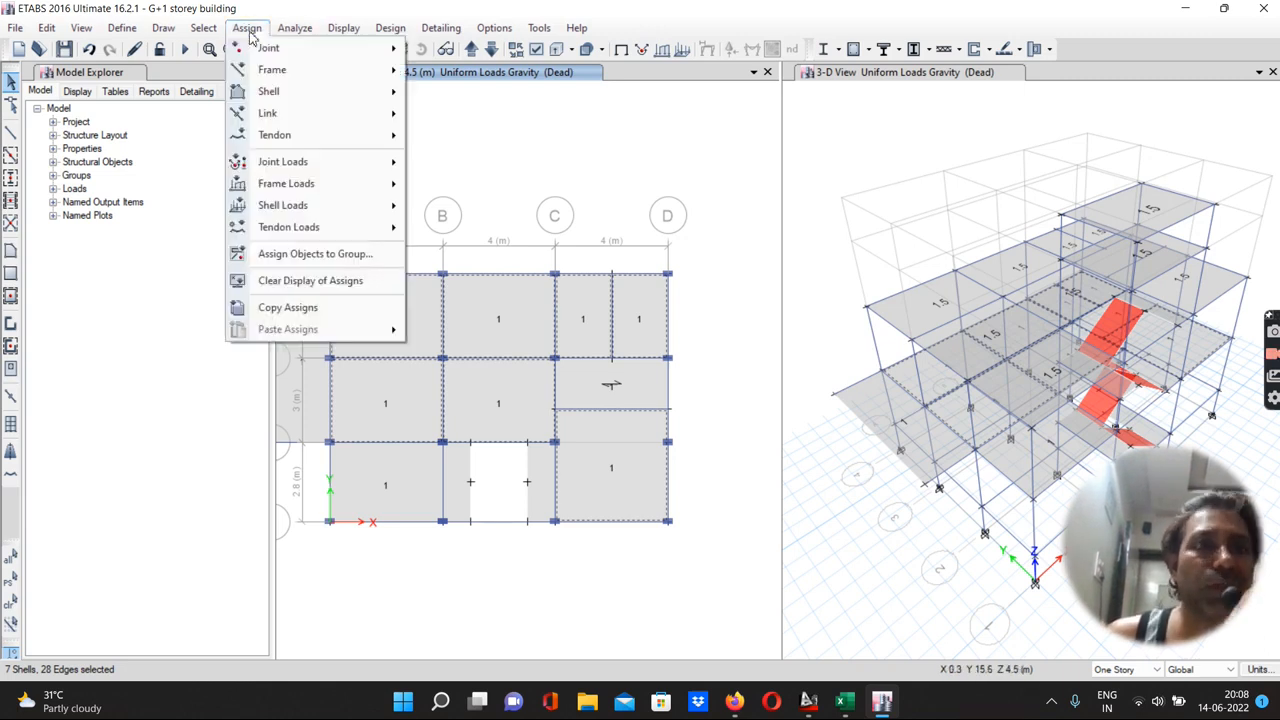
mouse_move(280, 206)
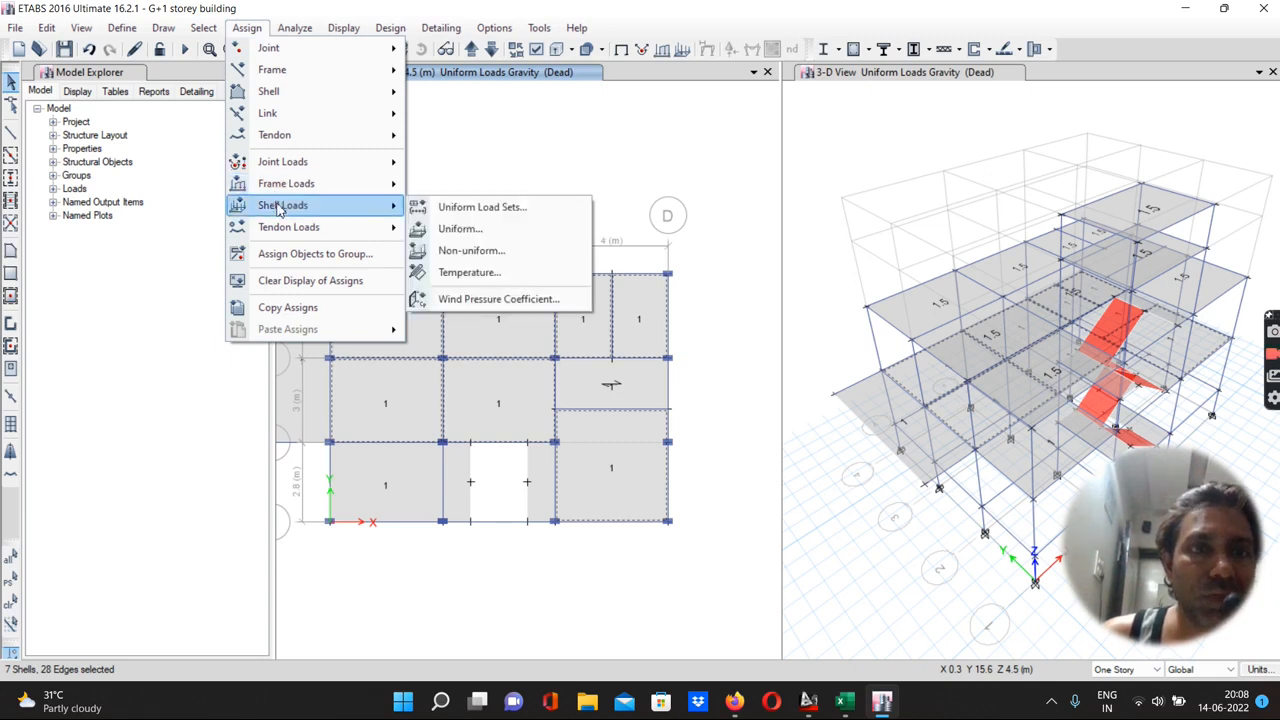
click(457, 229)
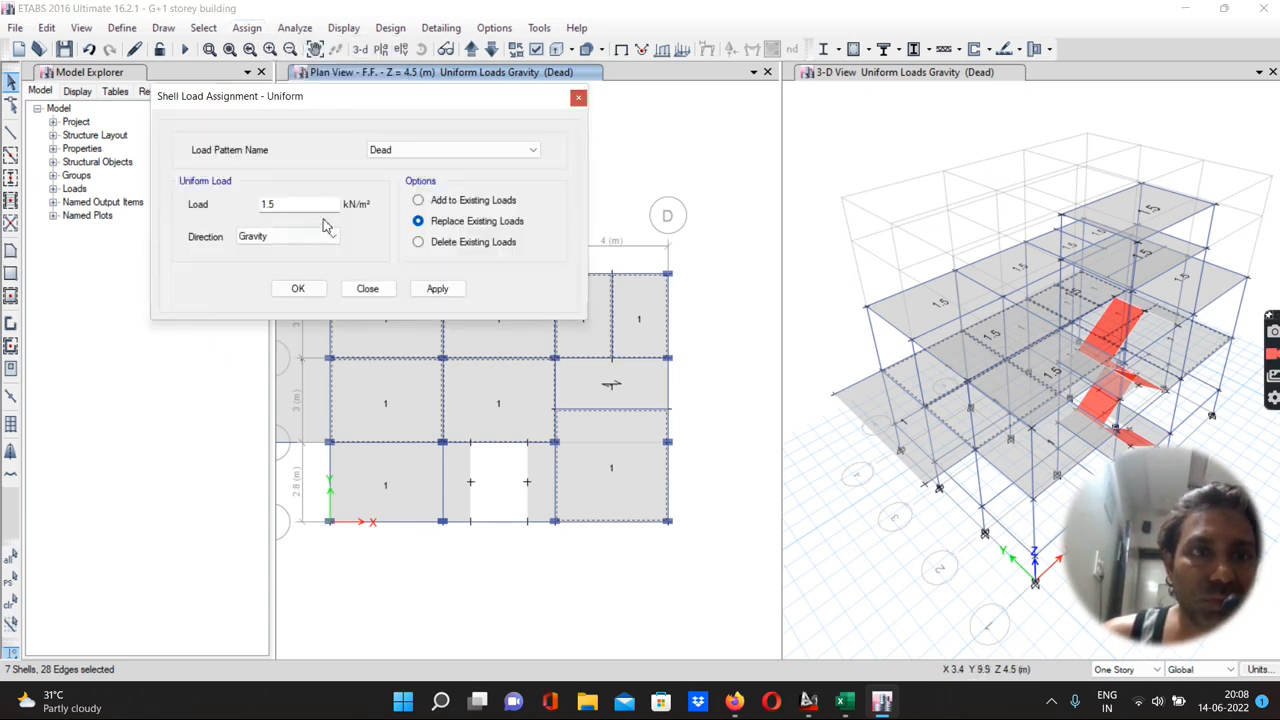
click(386, 152)
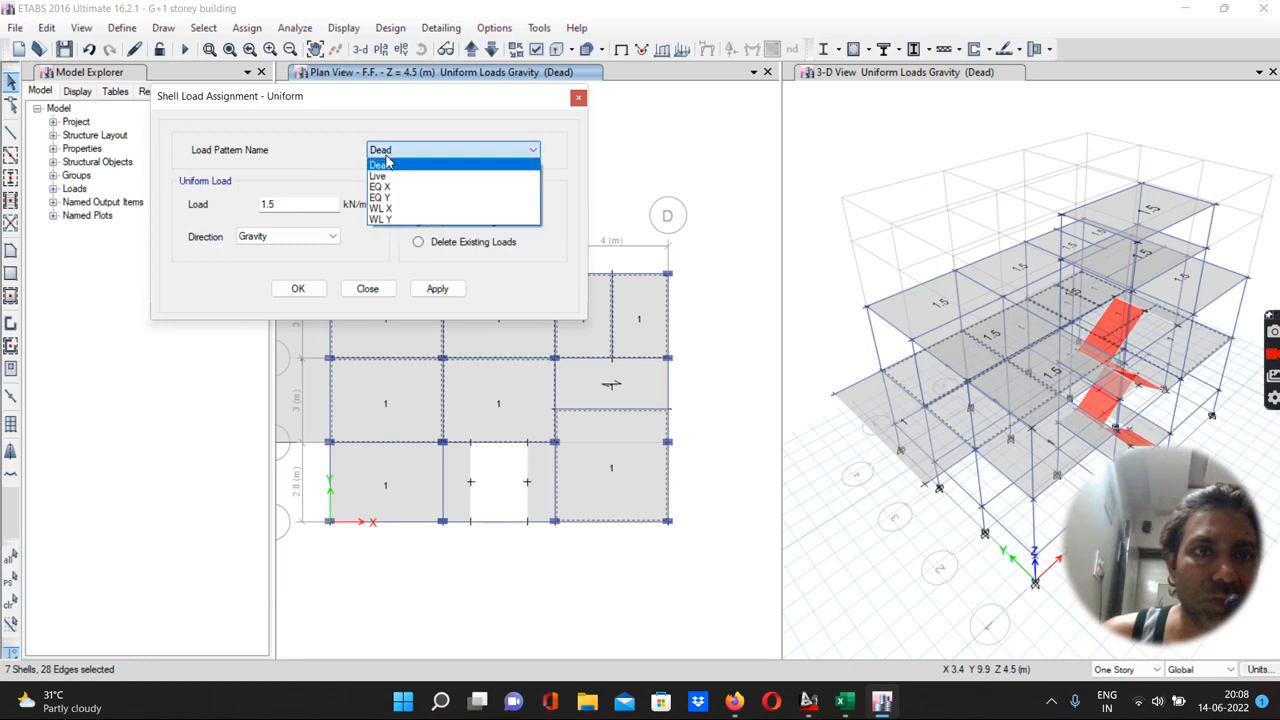
click(389, 171)
drag(298, 203, 260, 205)
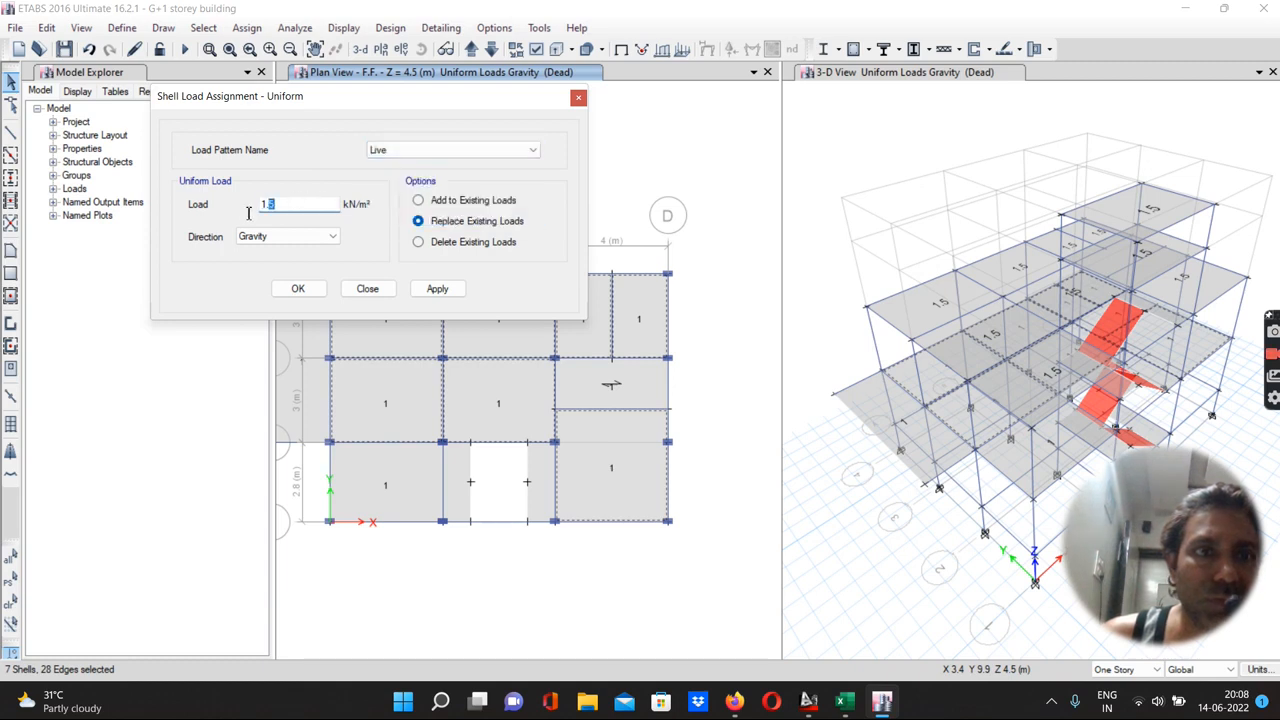
text(2)
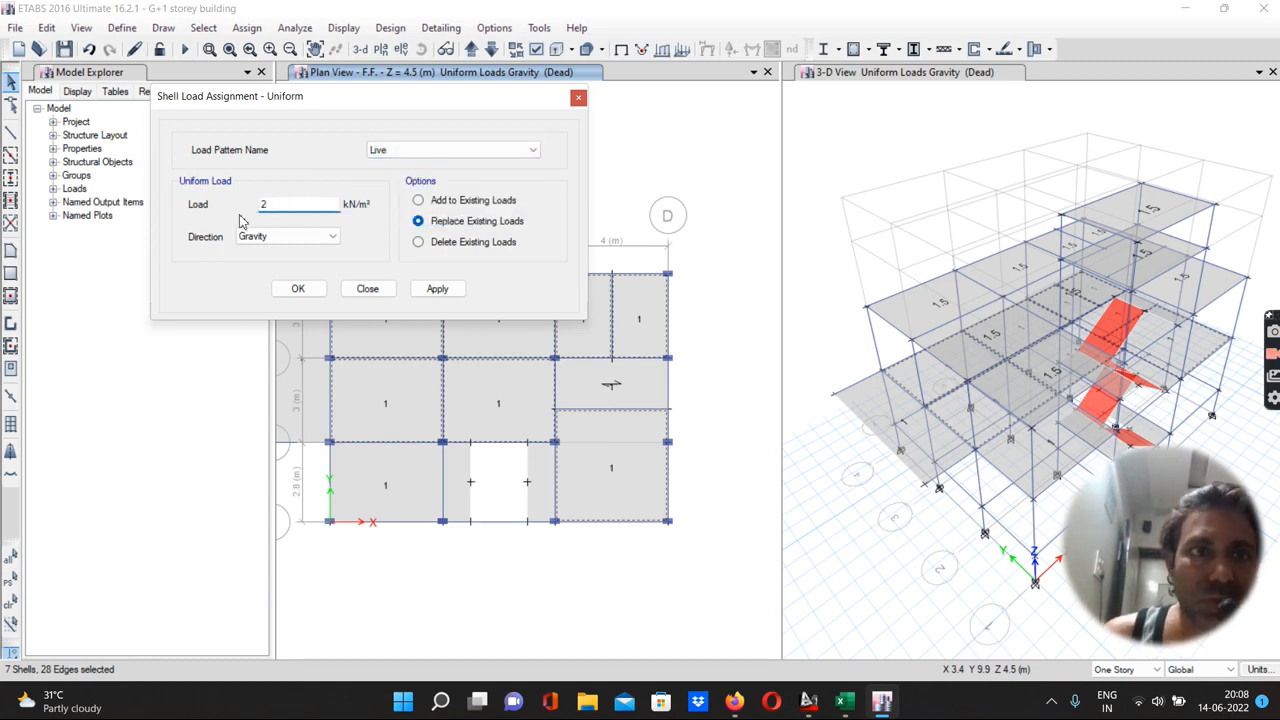
click(418, 200)
click(436, 288)
click(298, 288)
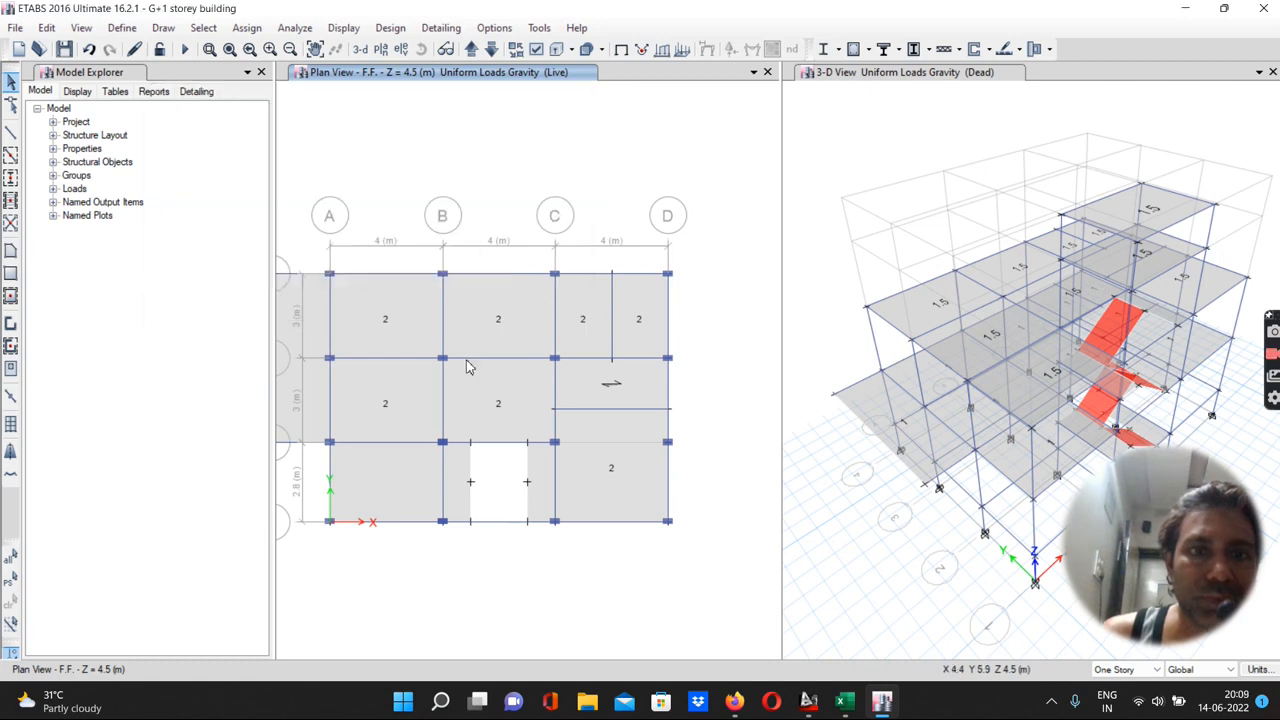
Assign a 3 kN/m² gravity Live load to the F.F. cantilever slab and the C–D/2–3 slab panel
click(313, 384)
click(586, 388)
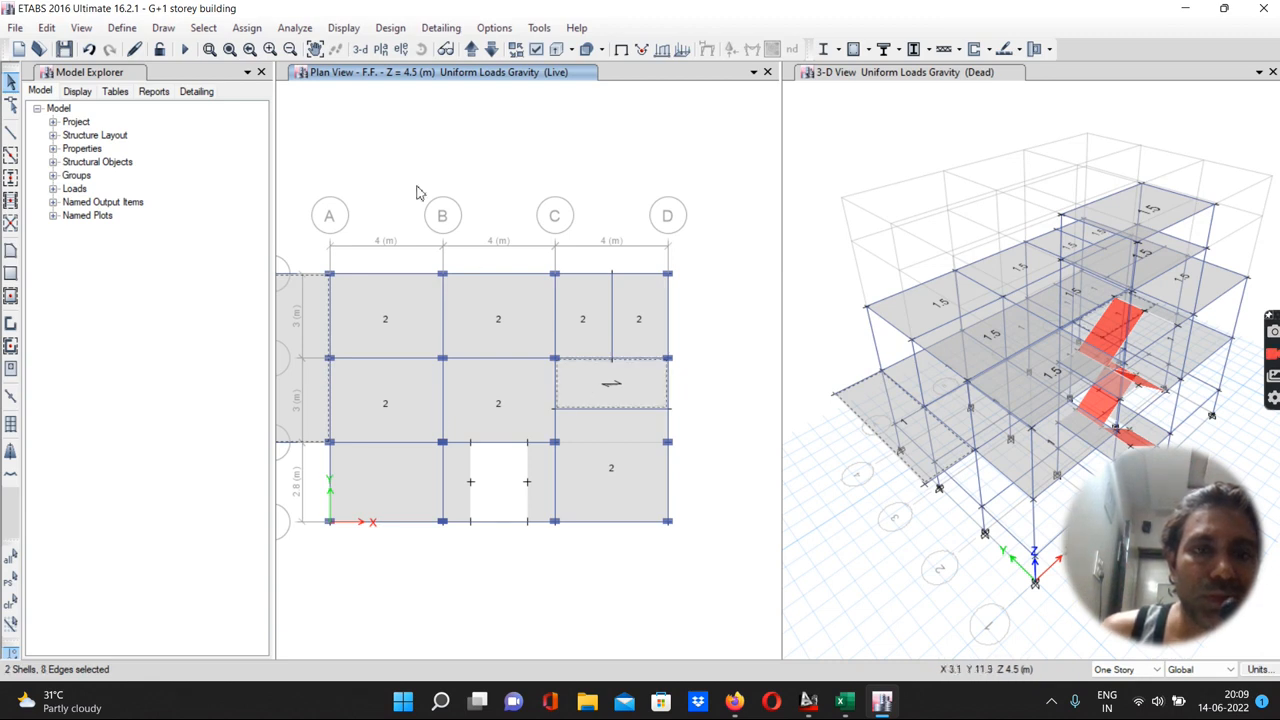
click(250, 28)
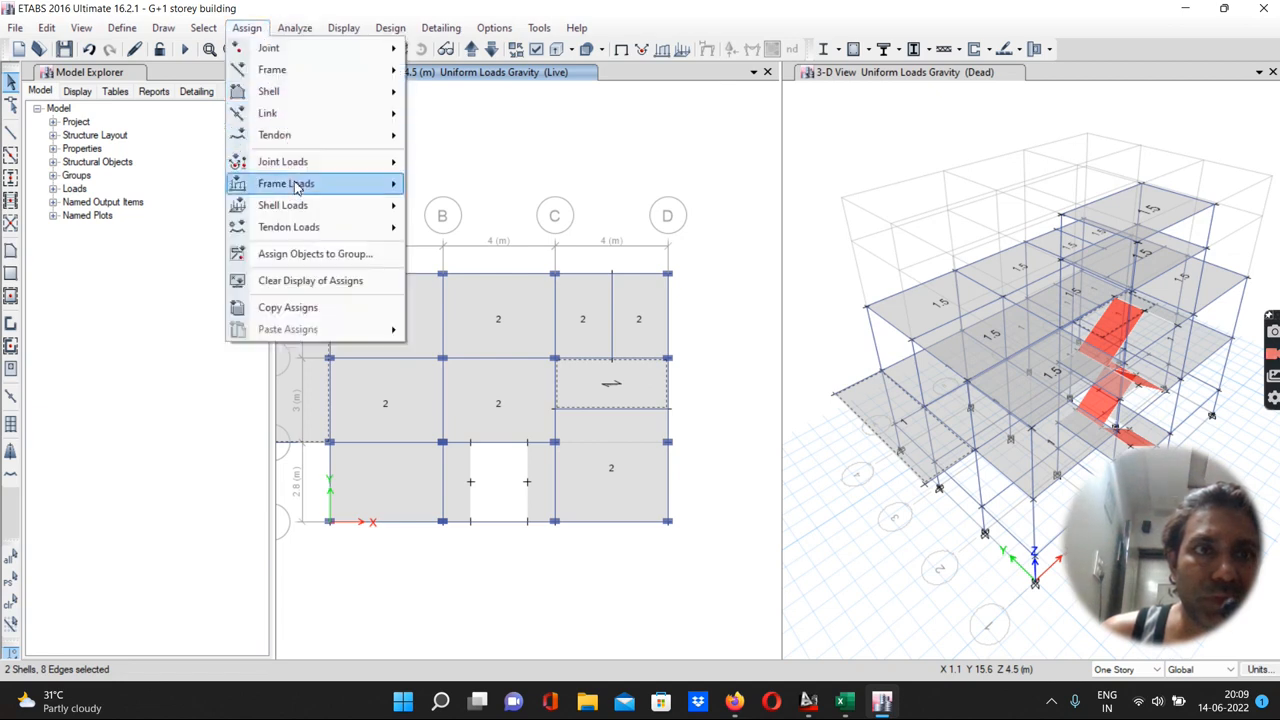
mouse_move(290, 210)
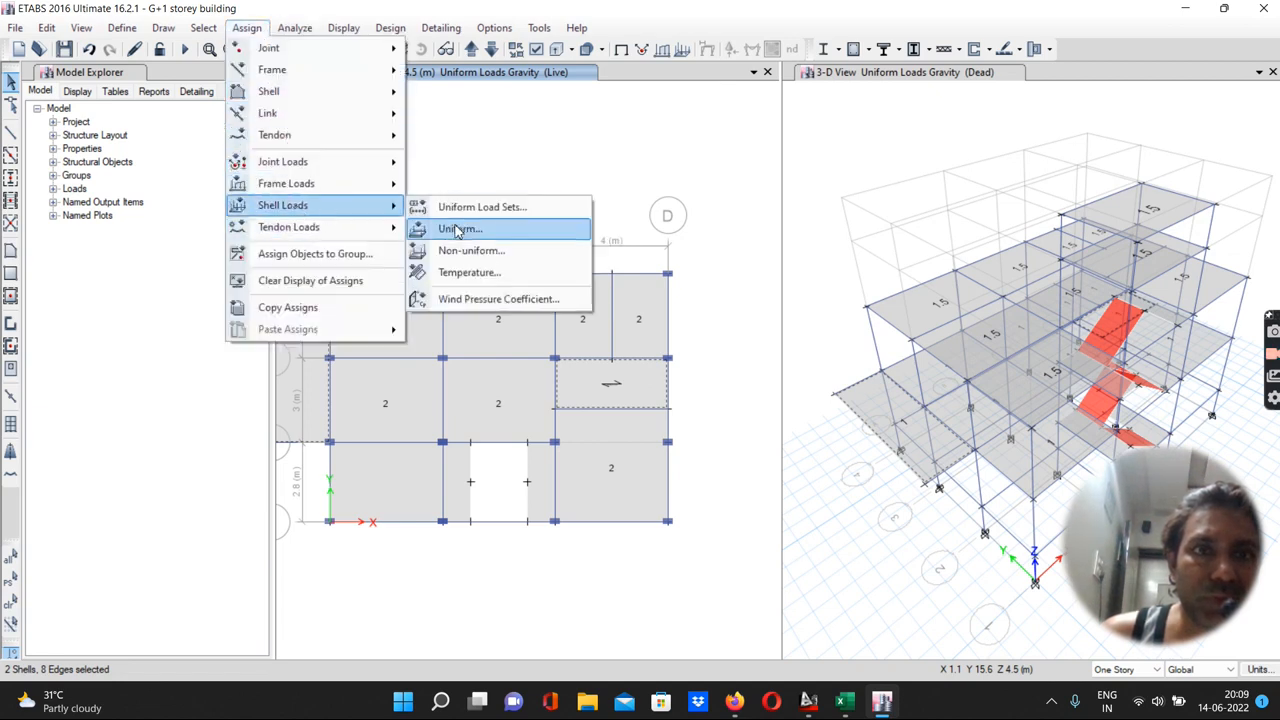
click(440, 228)
drag(290, 209, 237, 221)
text(3)
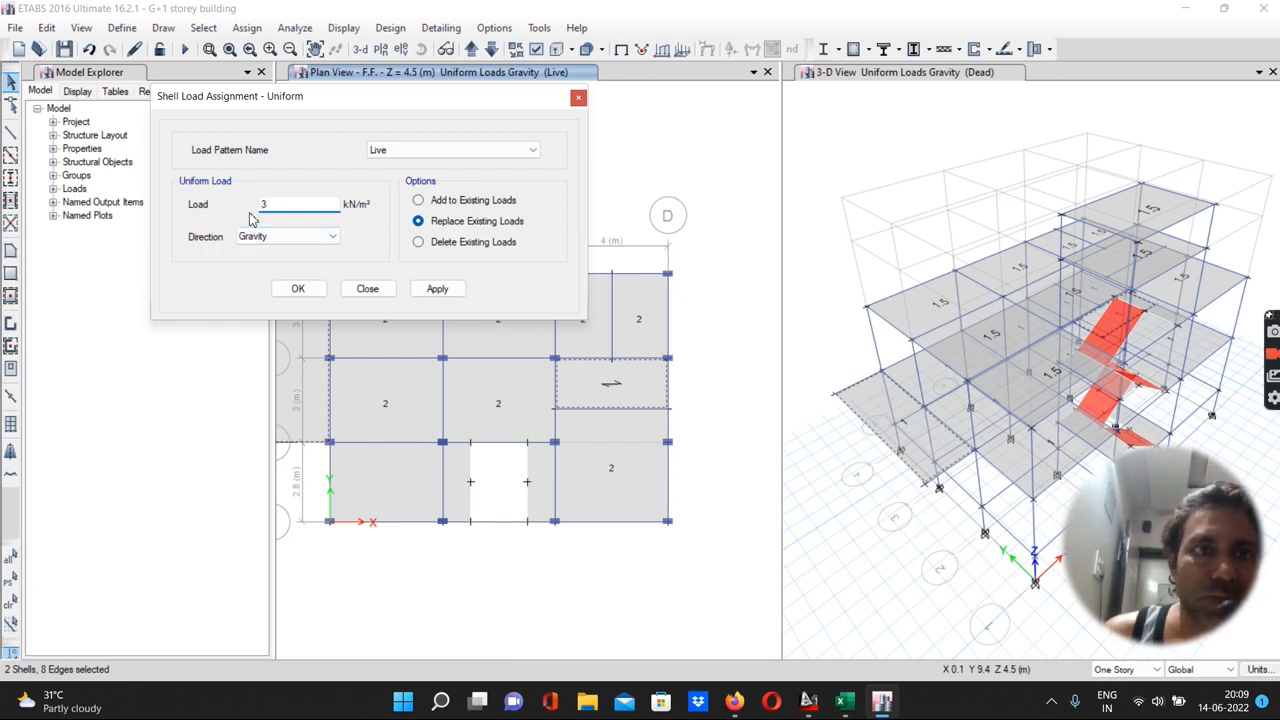
click(430, 288)
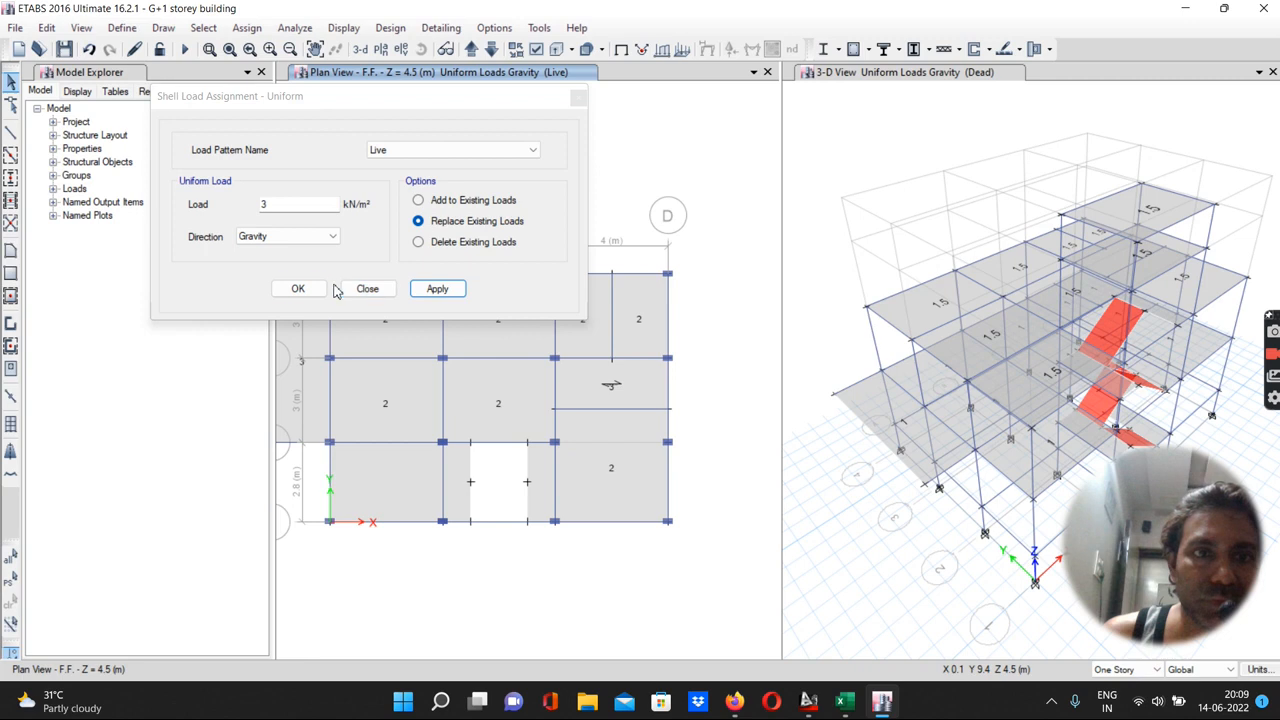
click(298, 288)
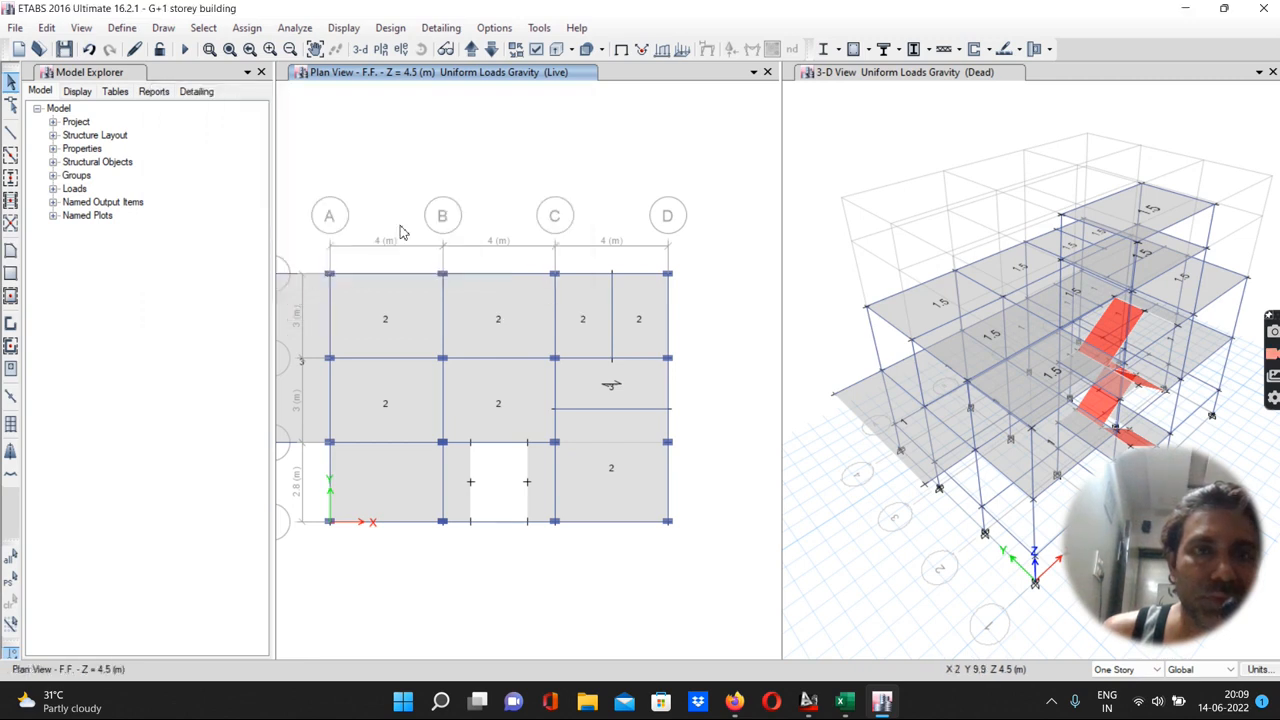
Assign a 1.5 kN/m² gravity Live load, added to existing loads, to the eight Terrace slab panels
click(470, 50)
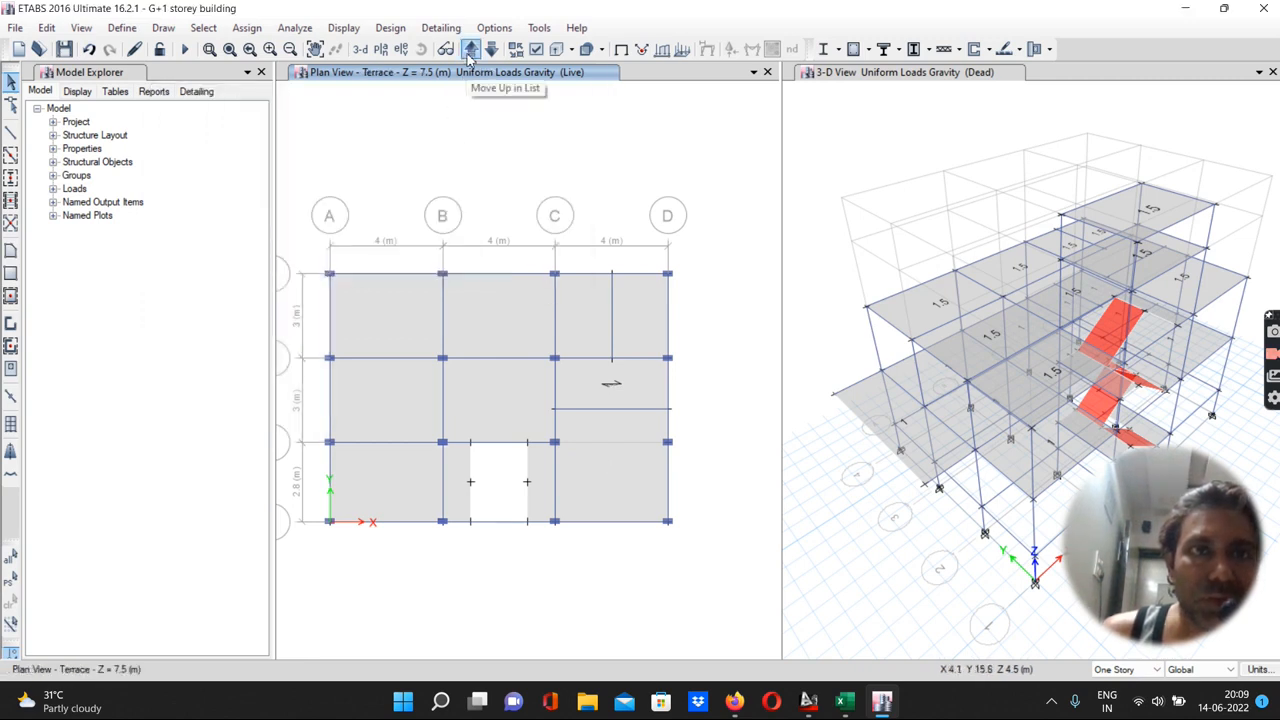
click(379, 311)
click(487, 323)
click(569, 327)
click(634, 329)
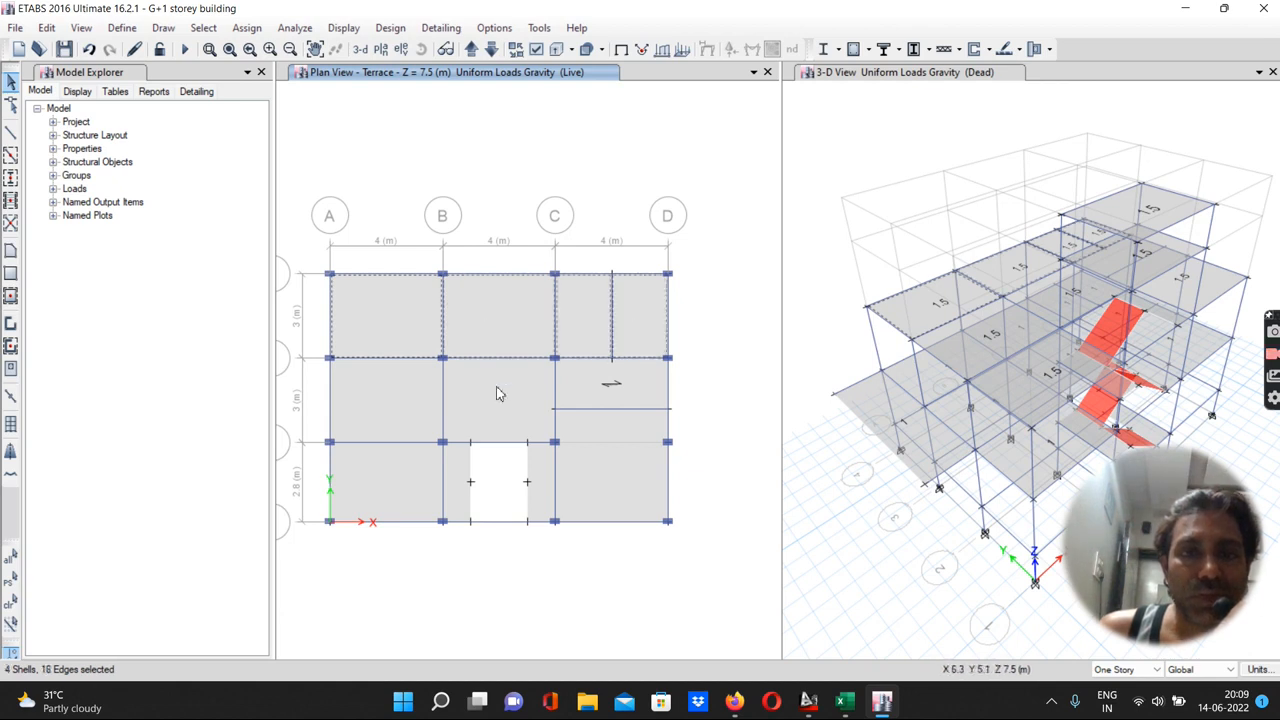
click(405, 406)
click(397, 477)
click(591, 468)
click(247, 30)
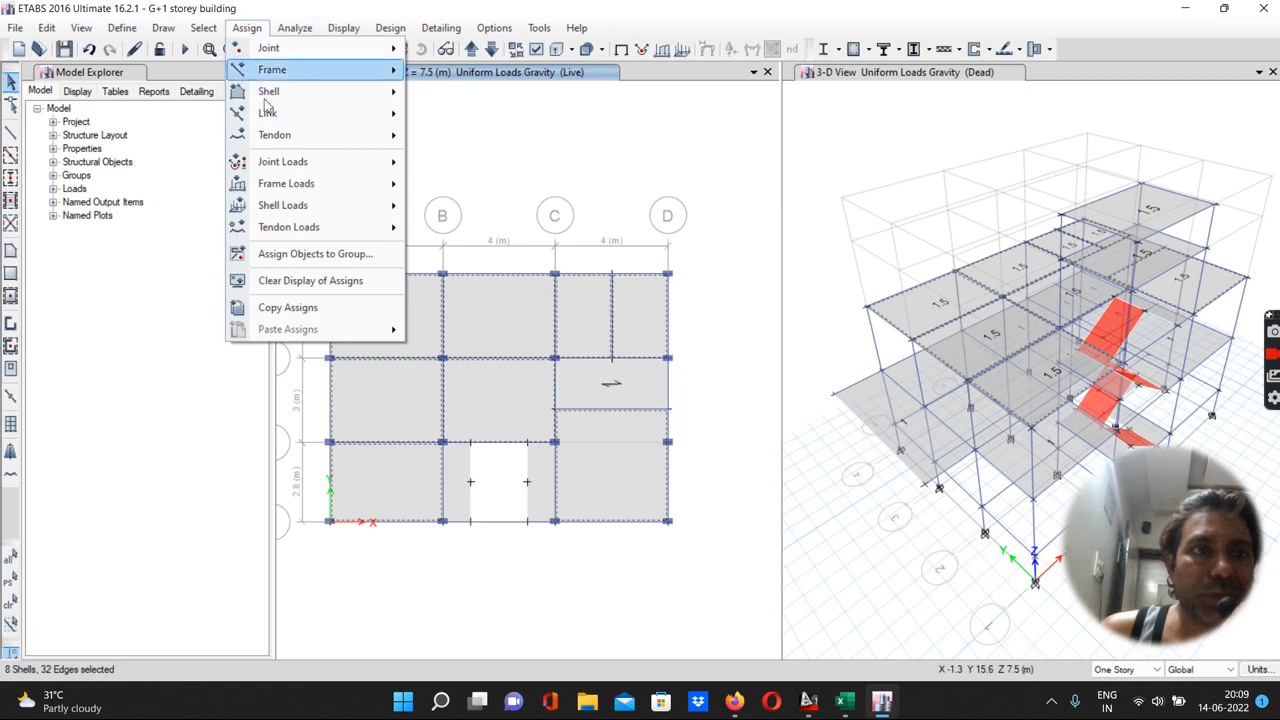
mouse_move(286, 208)
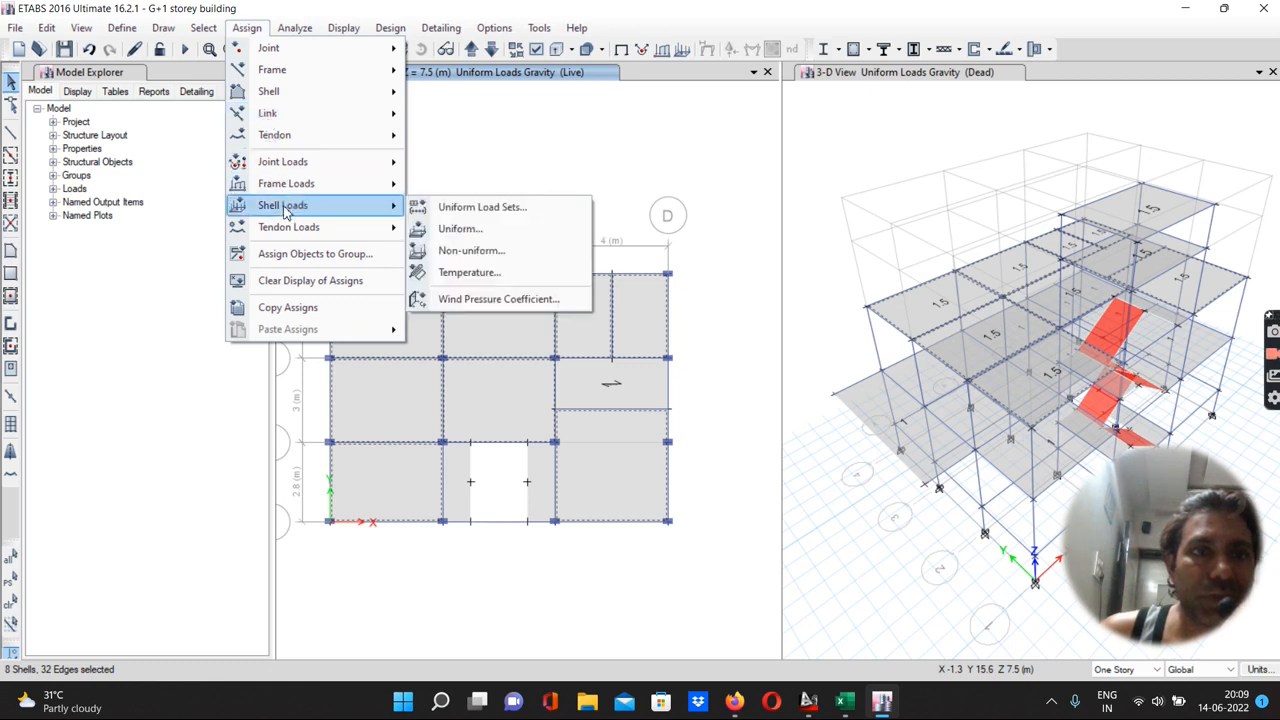
click(455, 229)
drag(279, 208, 261, 212)
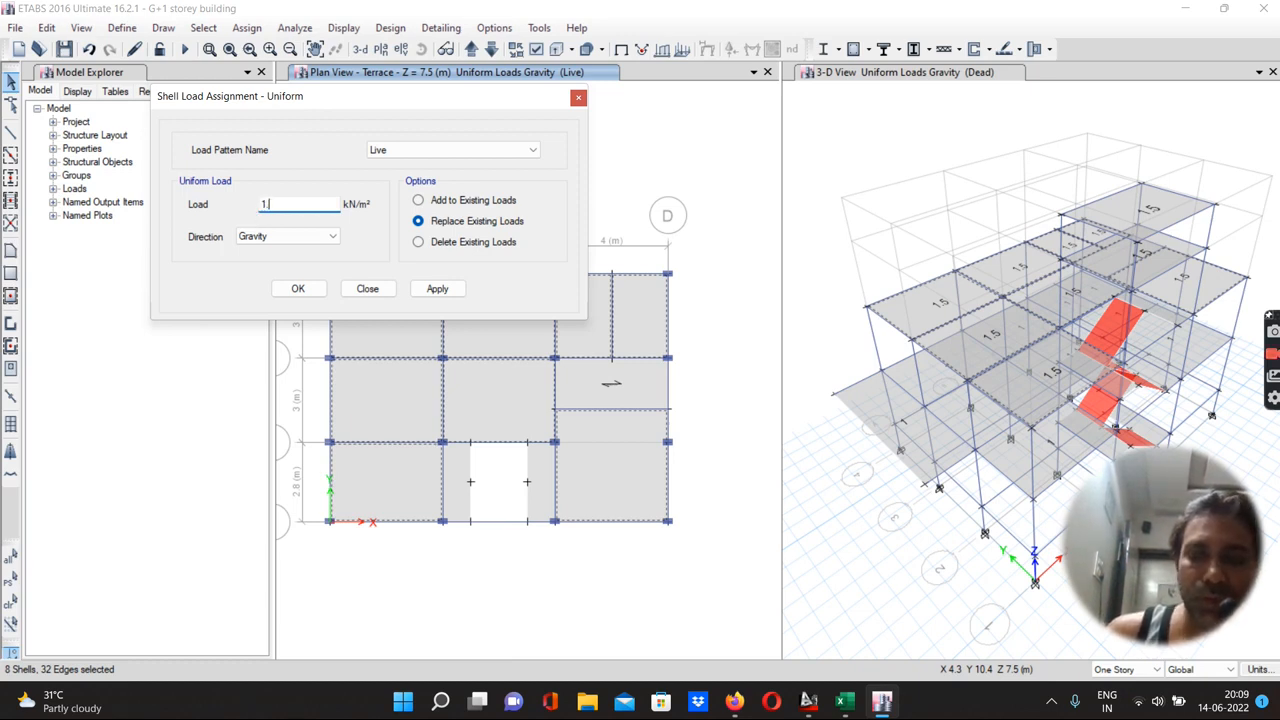
click(418, 200)
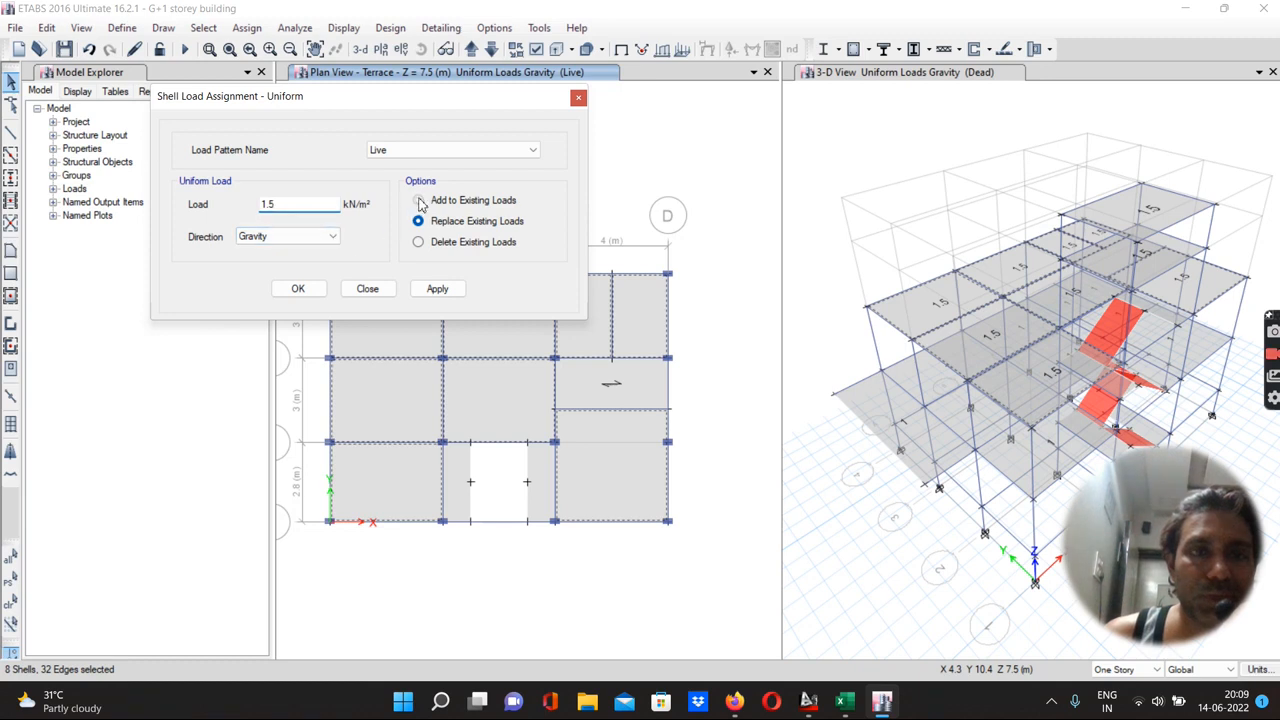
click(297, 289)
Assign a 1.5 kN/m² gravity Live load, replacing existing loads, to the Terrace C–D/2–3 slab panel
click(587, 380)
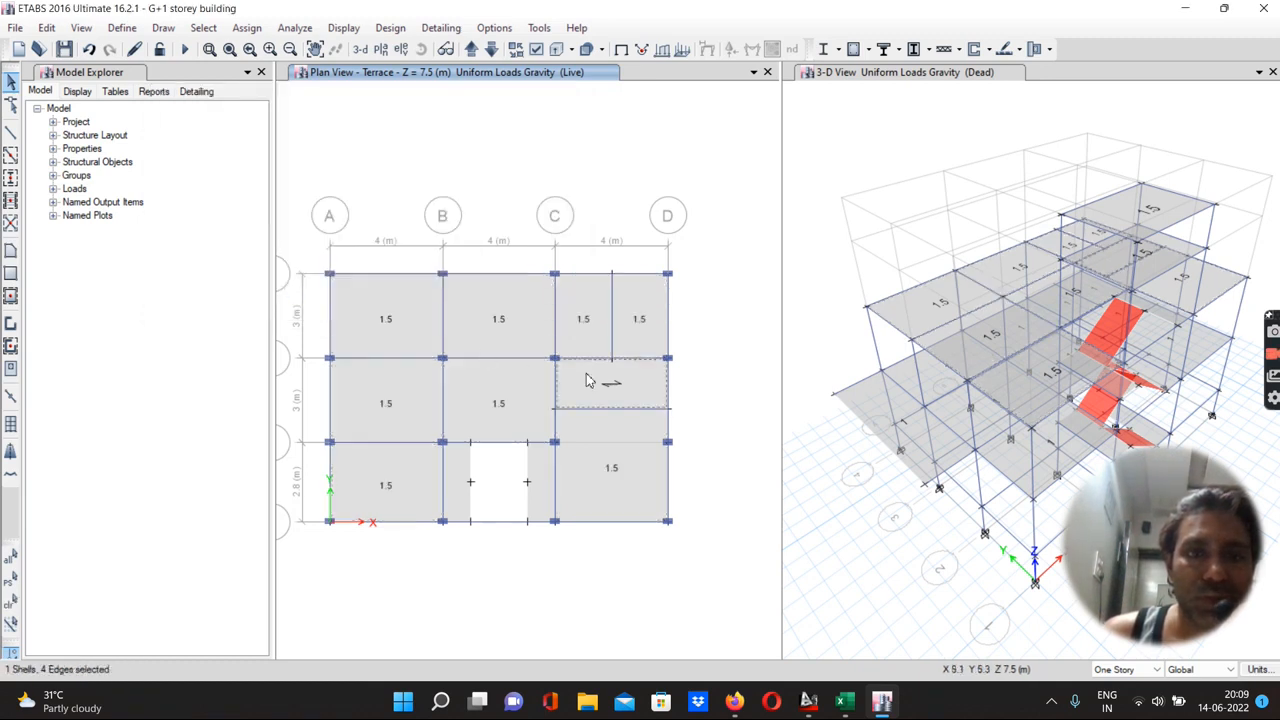
click(250, 29)
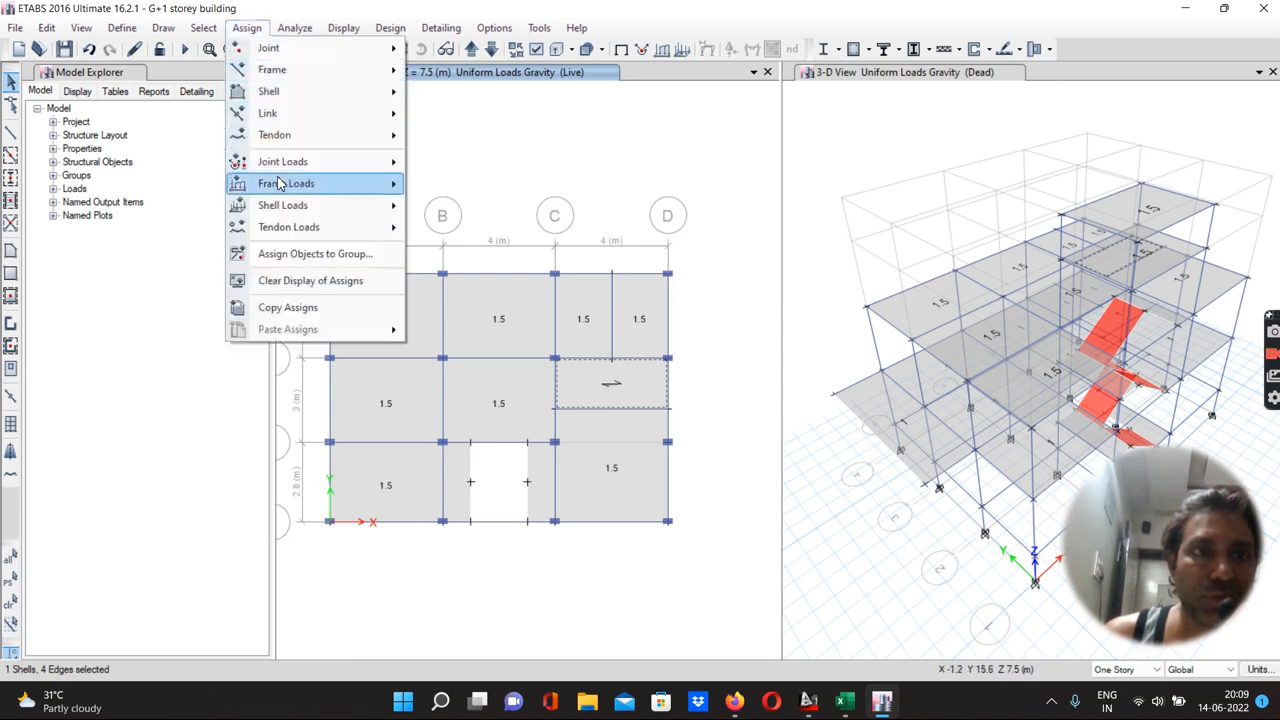
mouse_move(288, 205)
click(472, 230)
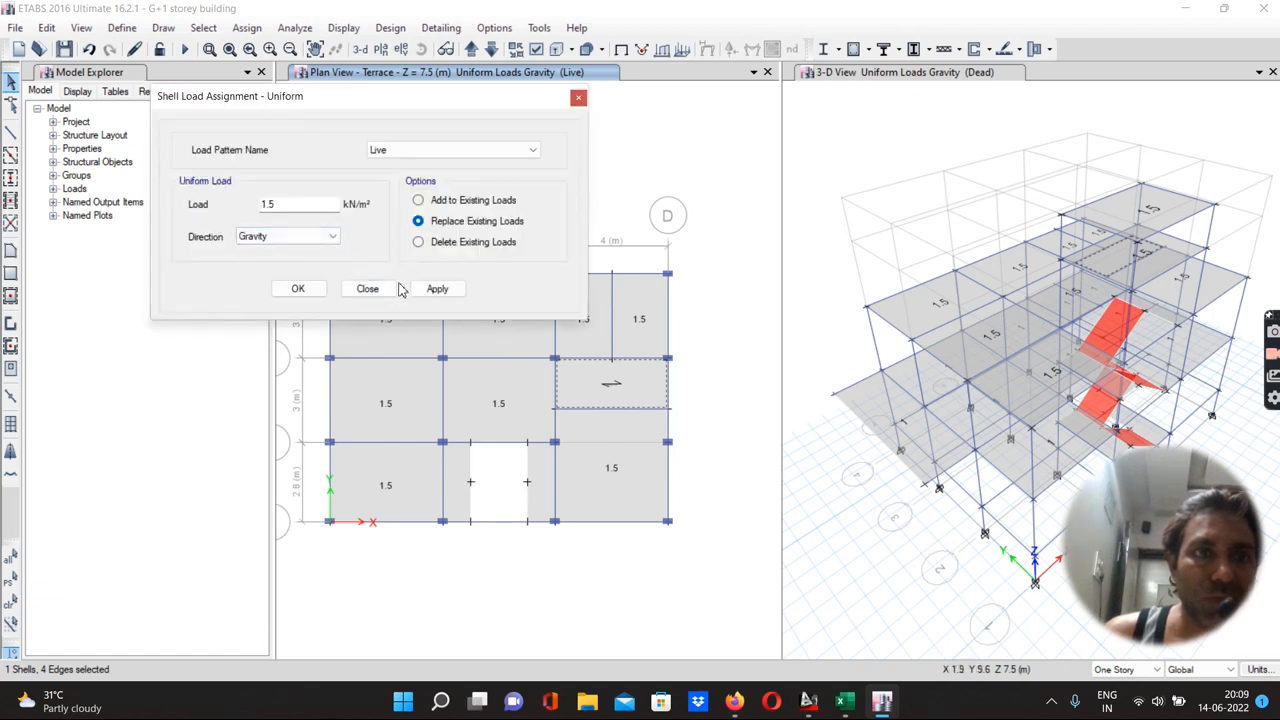
click(437, 289)
click(292, 290)
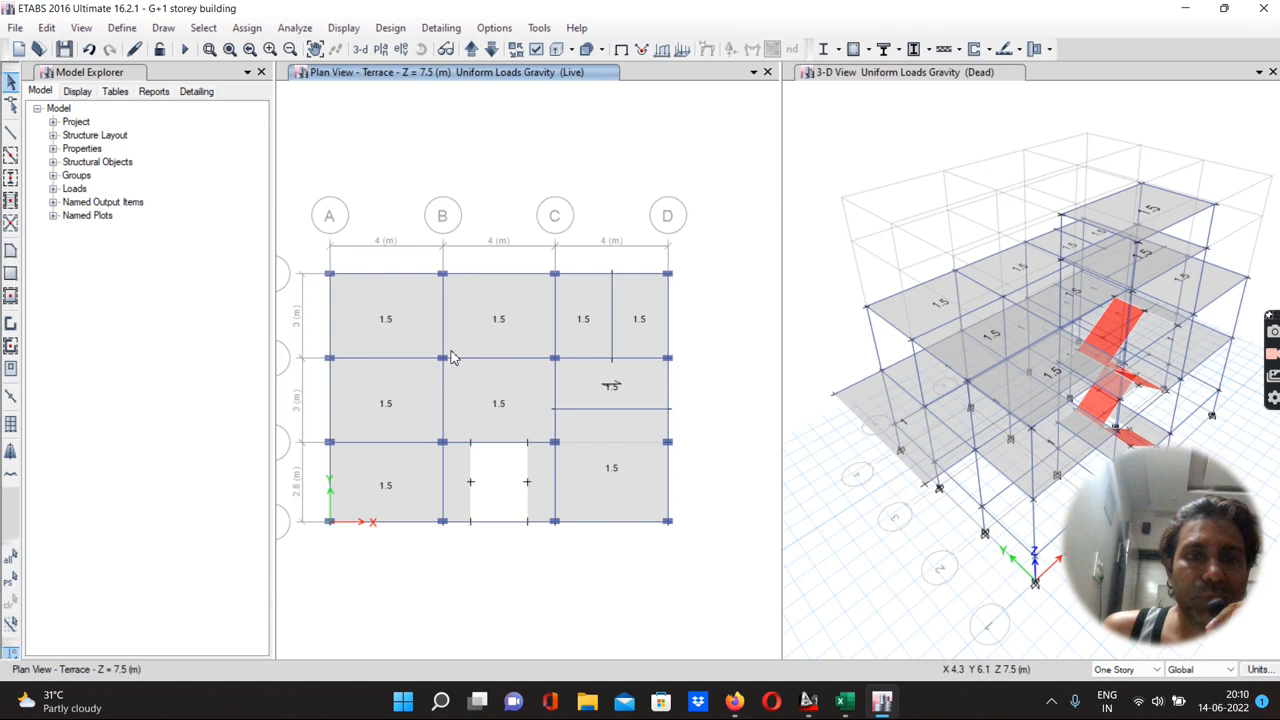
Switch to Excel and review the staircase landing and inclined slab load calculations before returning to ETABS
mouse_move(808, 703)
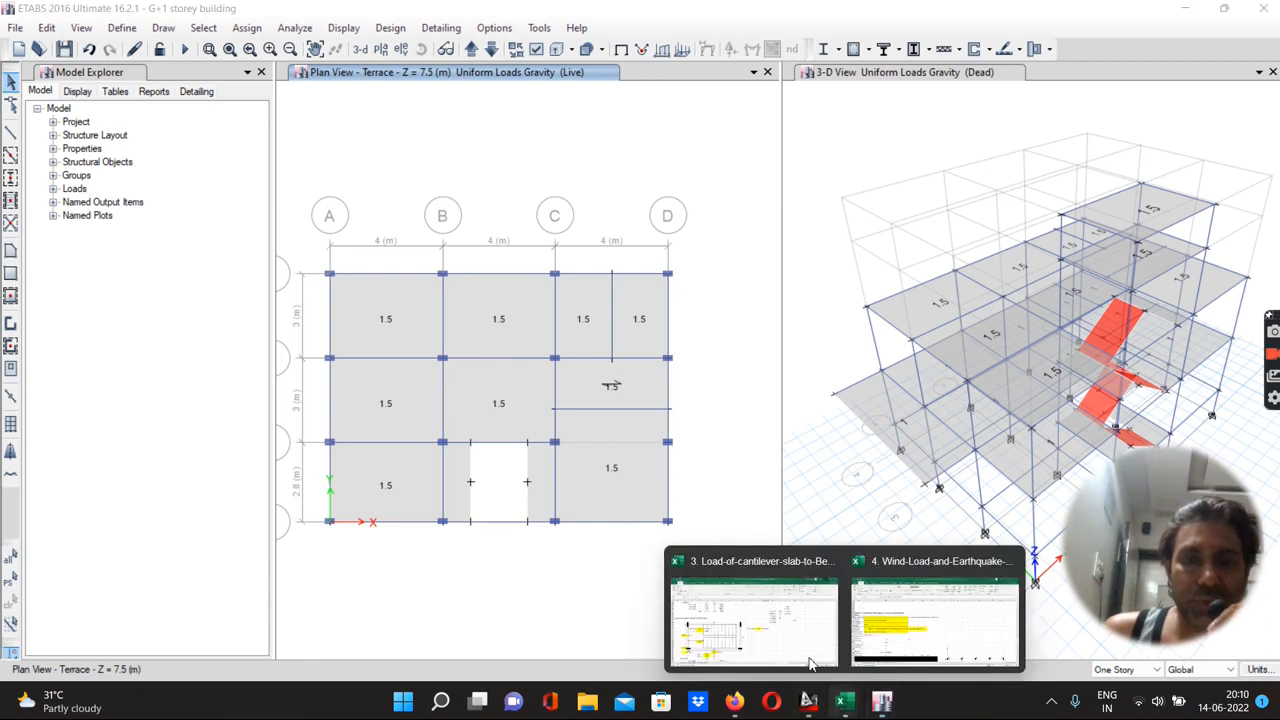
click(812, 662)
scroll(450, 388, down, 1)
scroll(450, 388, down, 4)
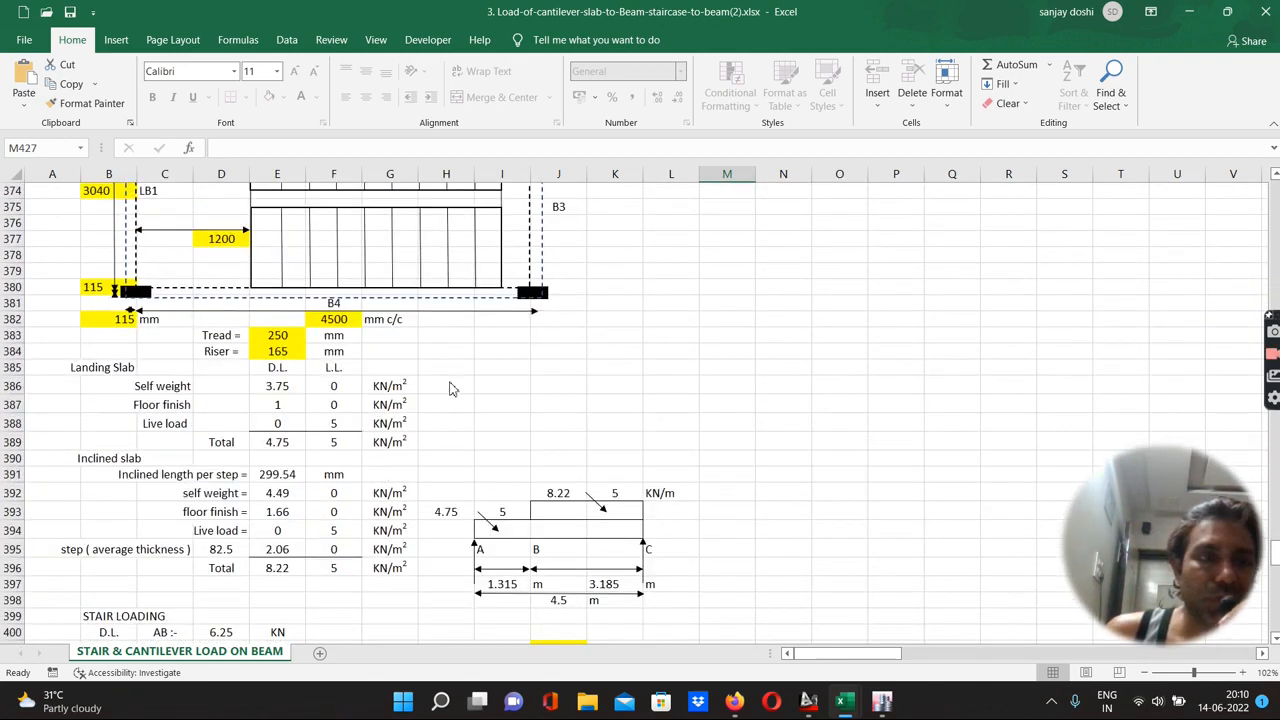
scroll(450, 388, down, 1)
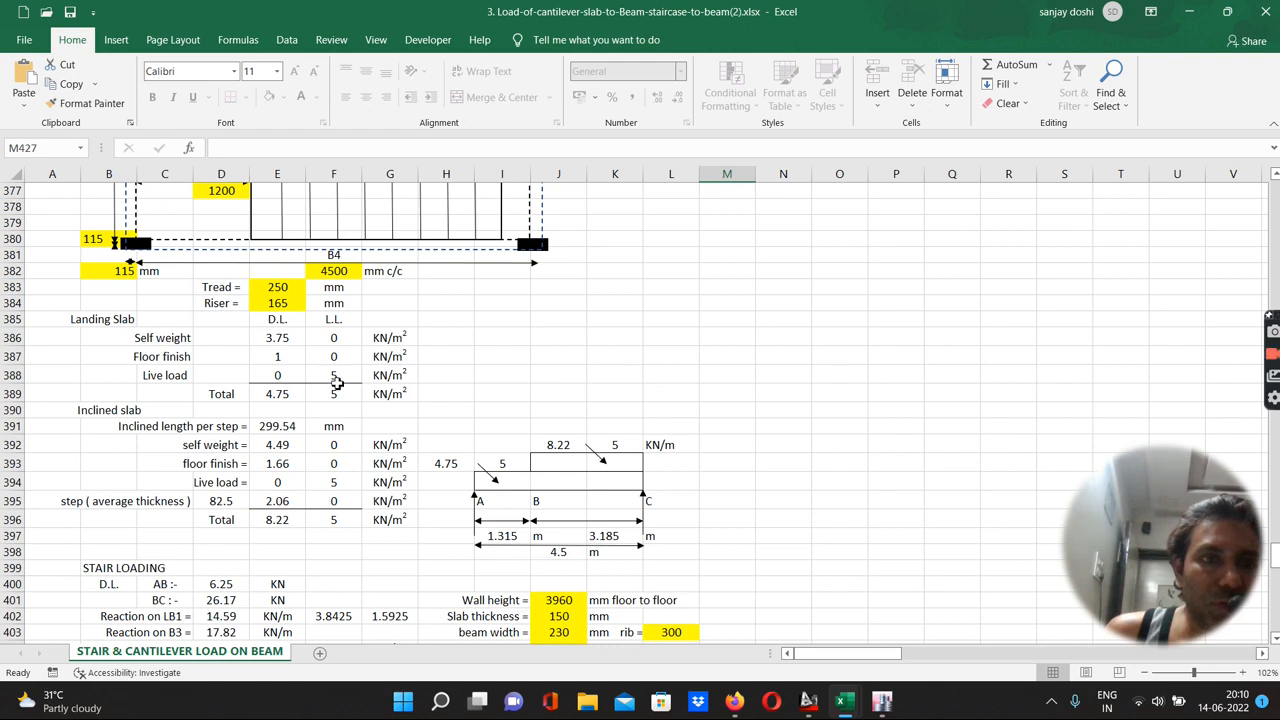
scroll(341, 403, up, 6)
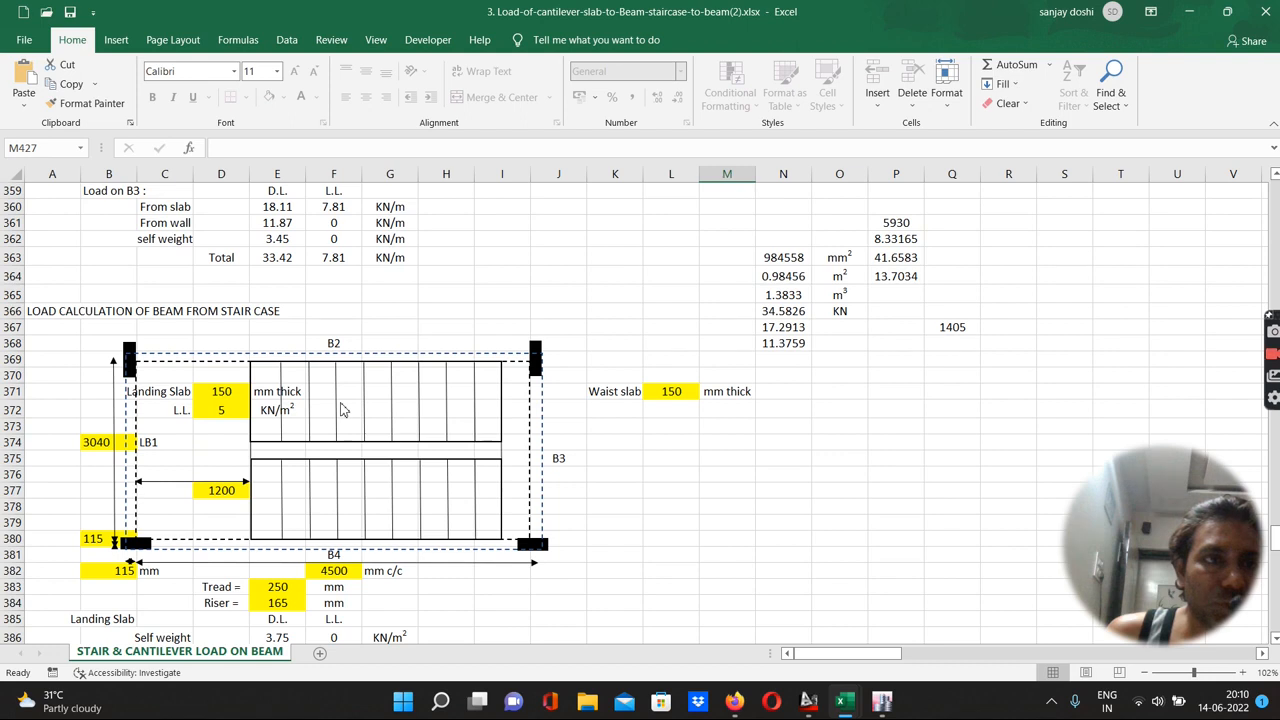
scroll(341, 410, up, 5)
scroll(341, 410, down, 11)
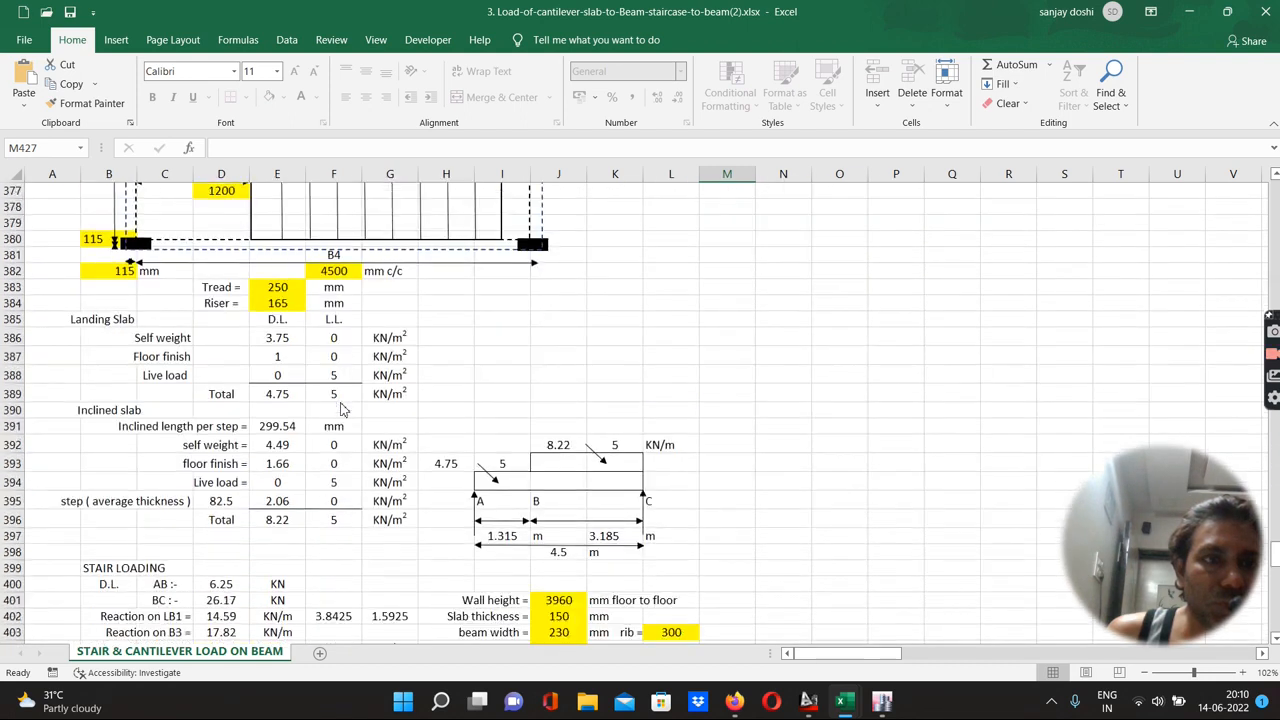
scroll(341, 409, down, 1)
scroll(341, 409, up, 5)
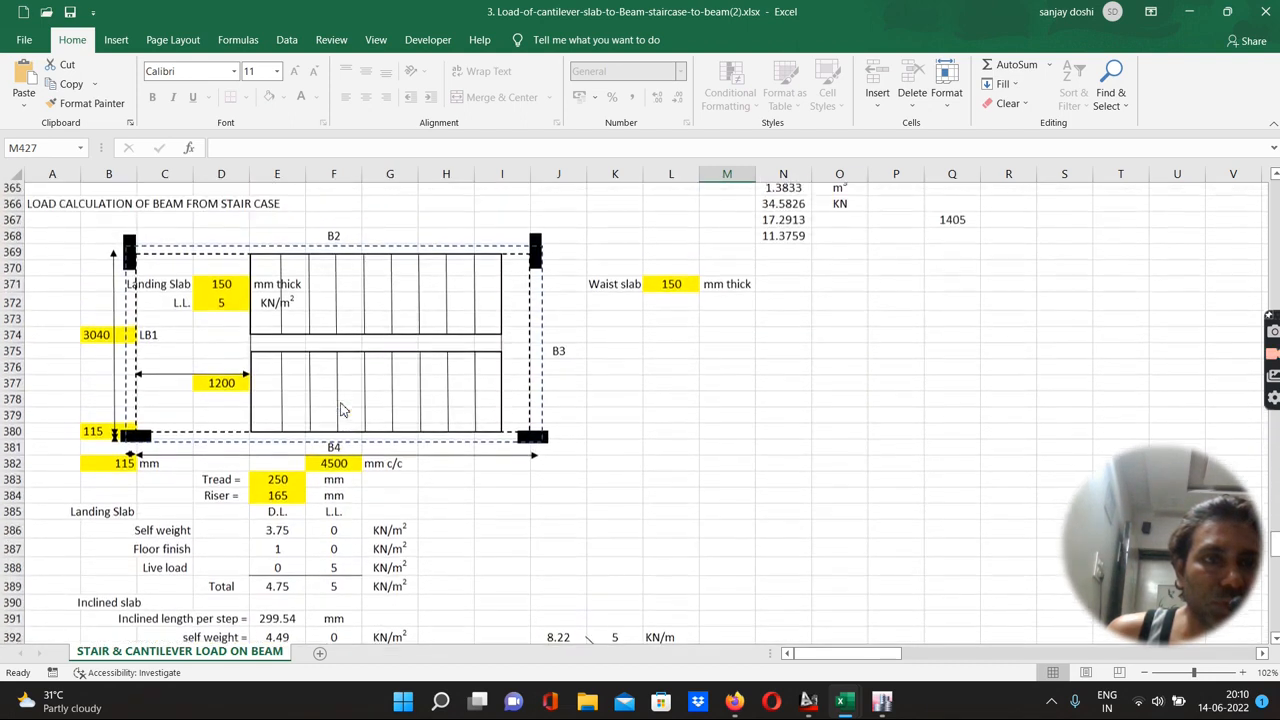
scroll(341, 409, up, 12)
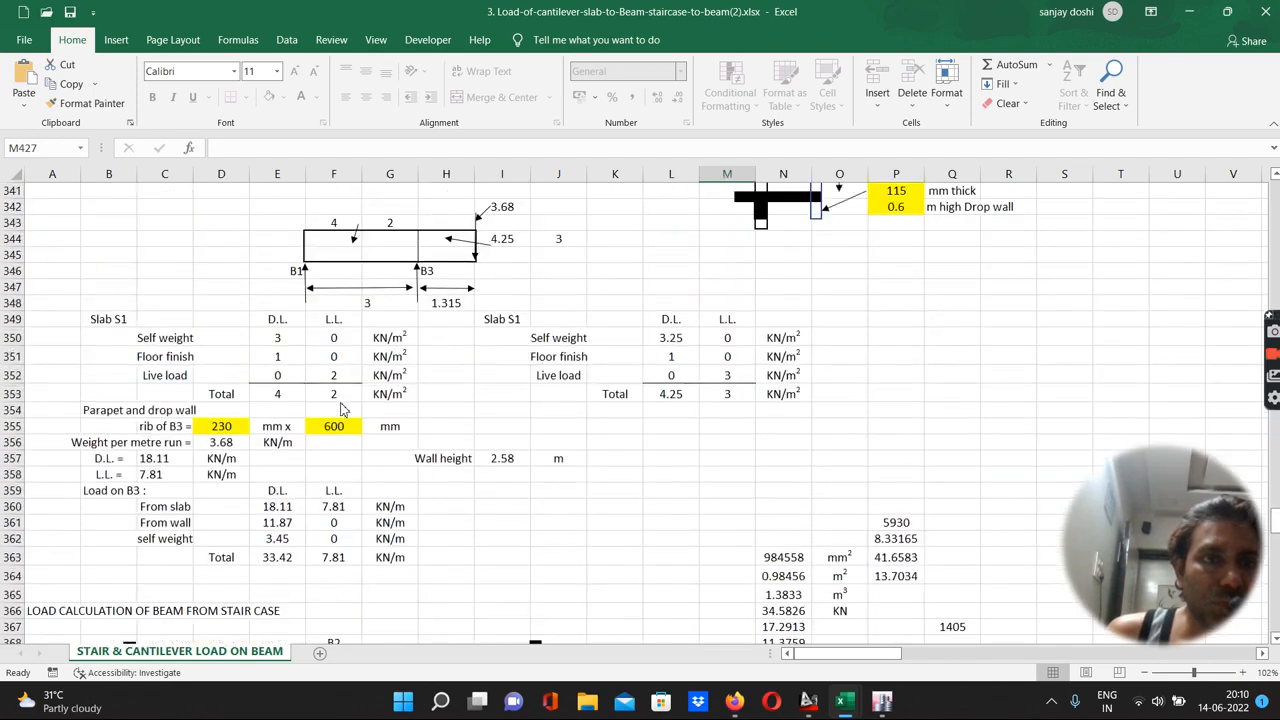
scroll(341, 409, down, 2)
scroll(341, 409, down, 20)
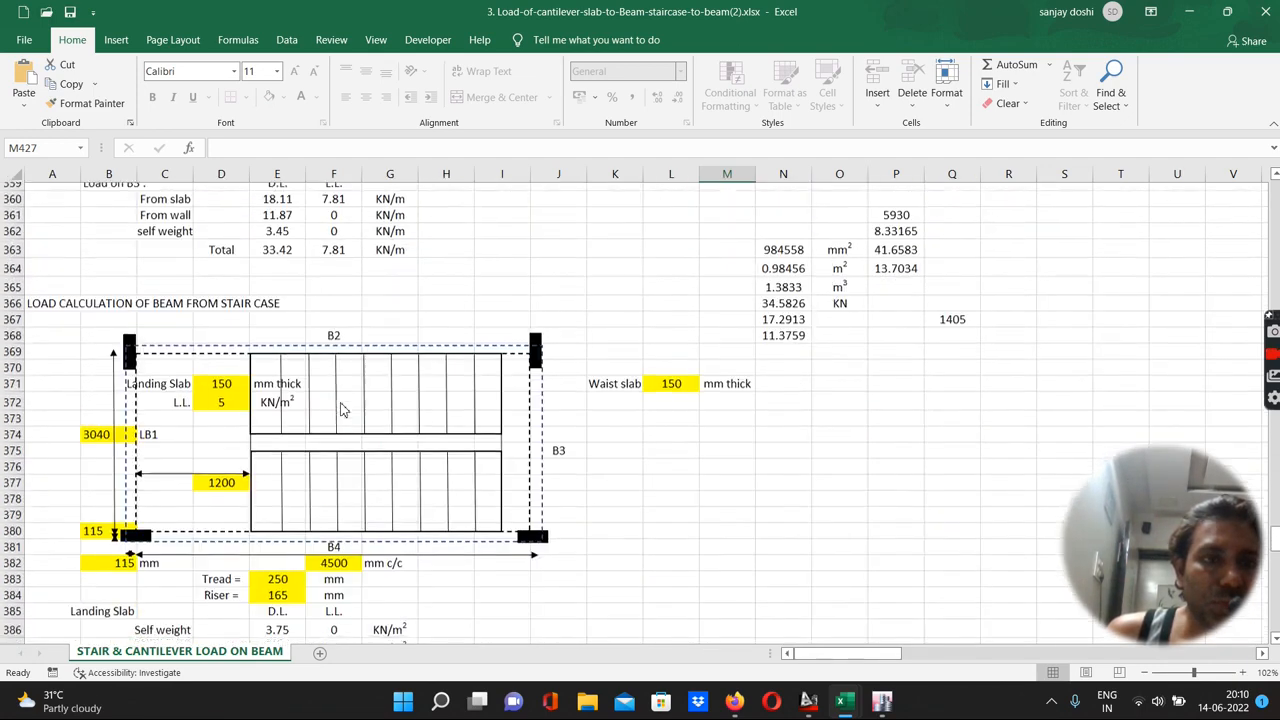
scroll(341, 409, down, 10)
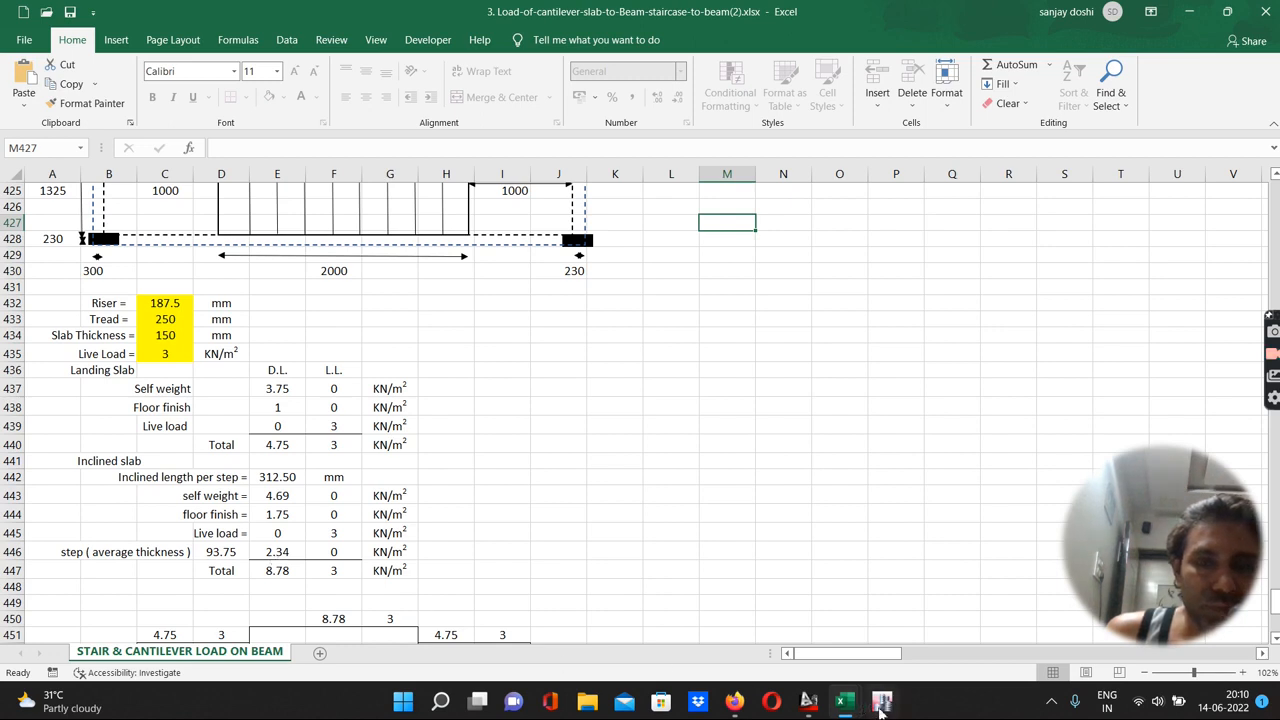
mouse_move(881, 705)
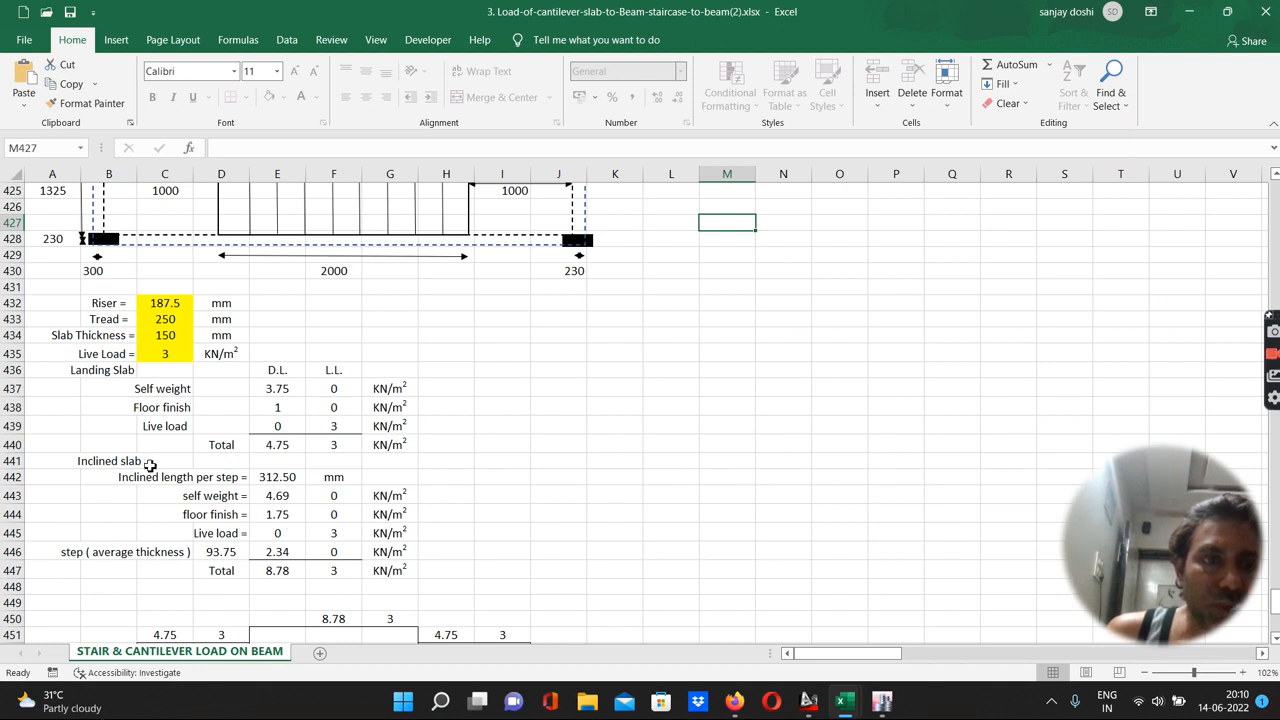
click(880, 703)
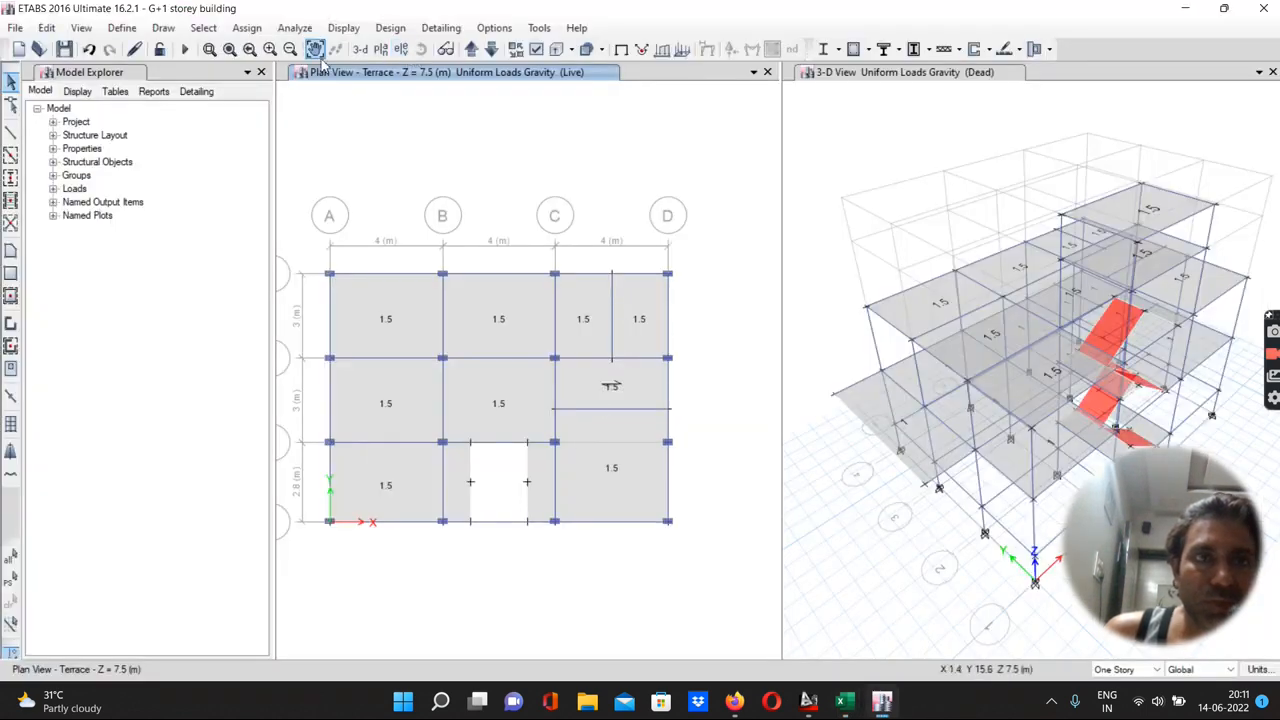
Select the five staircase landing slabs in 3D and assign them a 1 kN/m² gravity Dead load, replacing existing loads
click(360, 50)
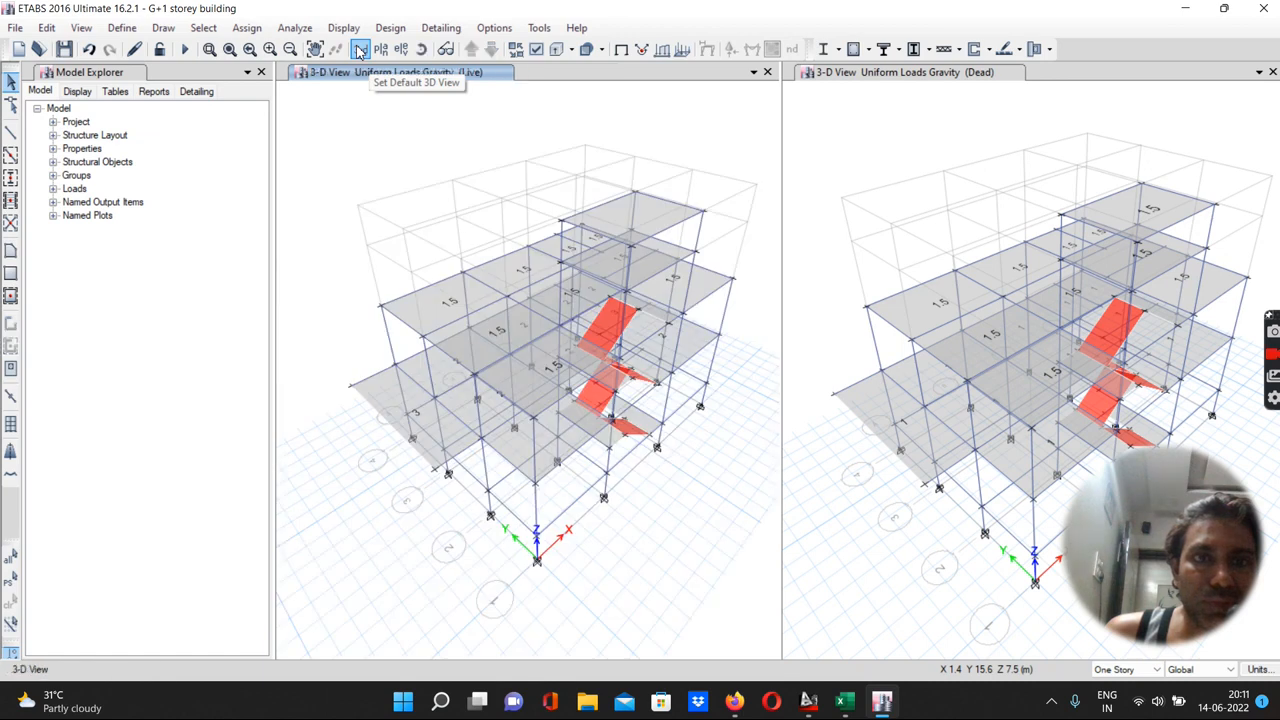
scroll(643, 441, up, 5)
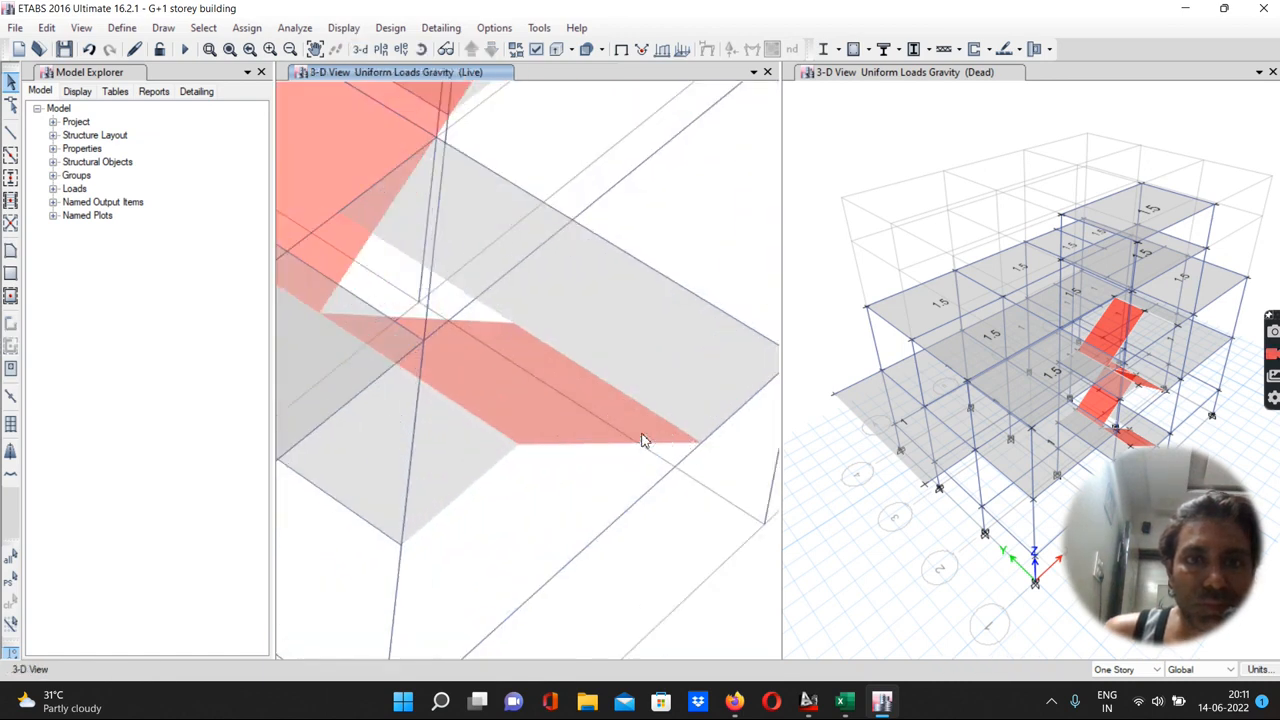
click(608, 305)
scroll(566, 413, down, 3)
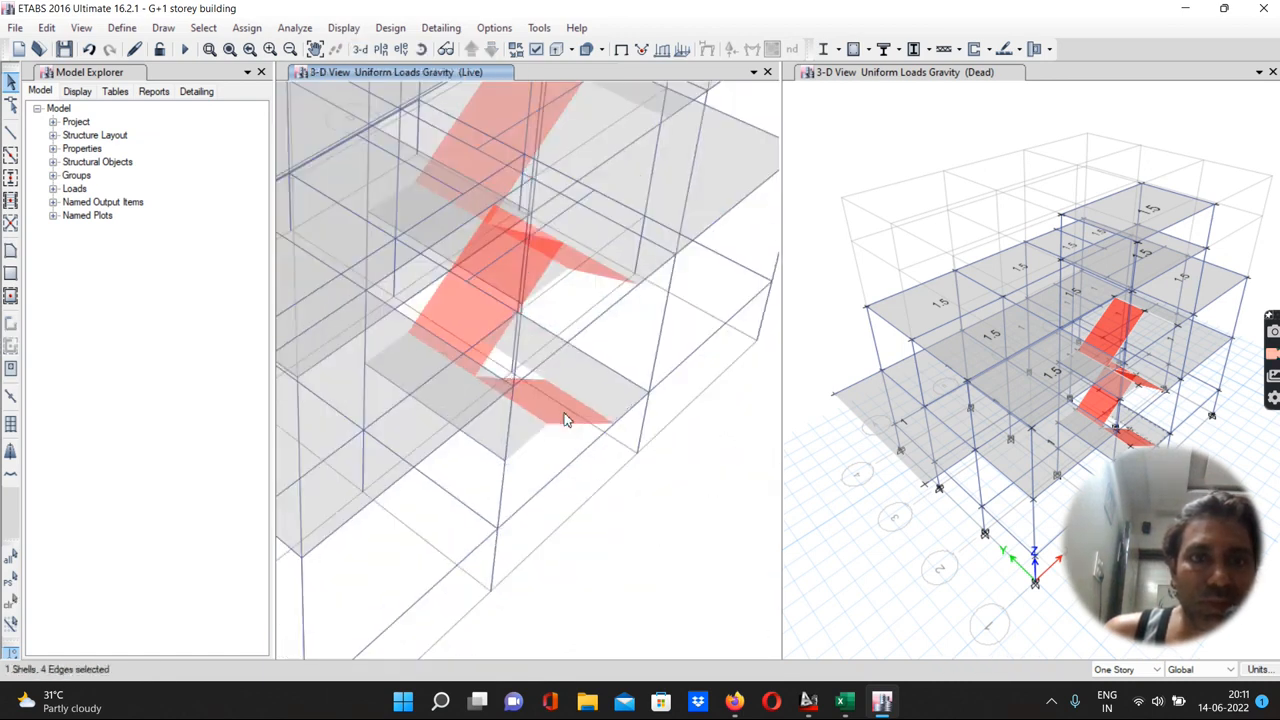
click(606, 240)
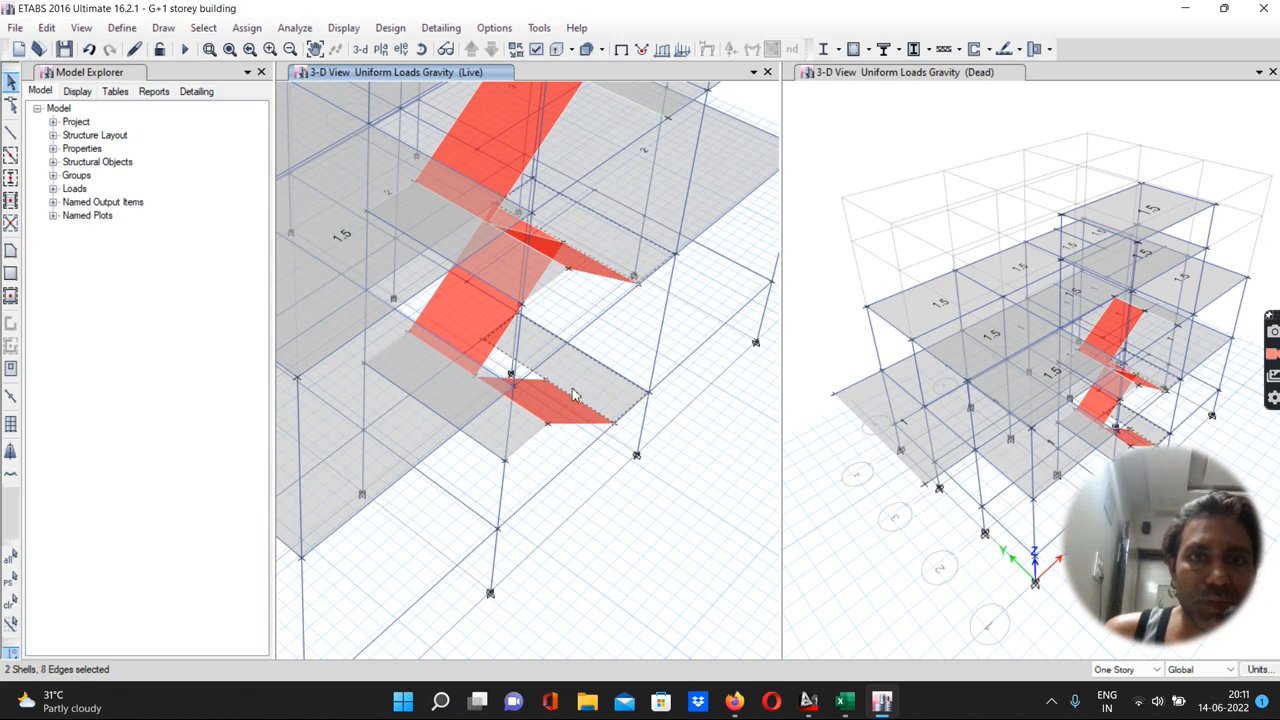
click(520, 432)
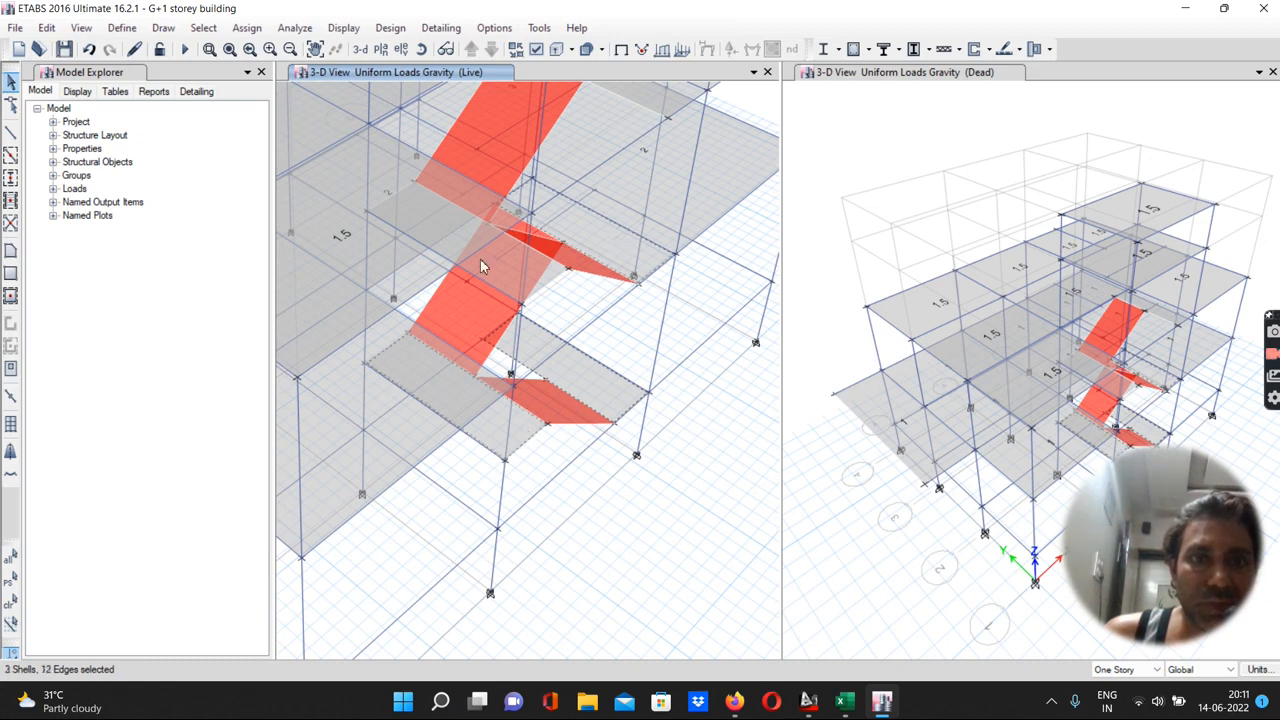
click(543, 281)
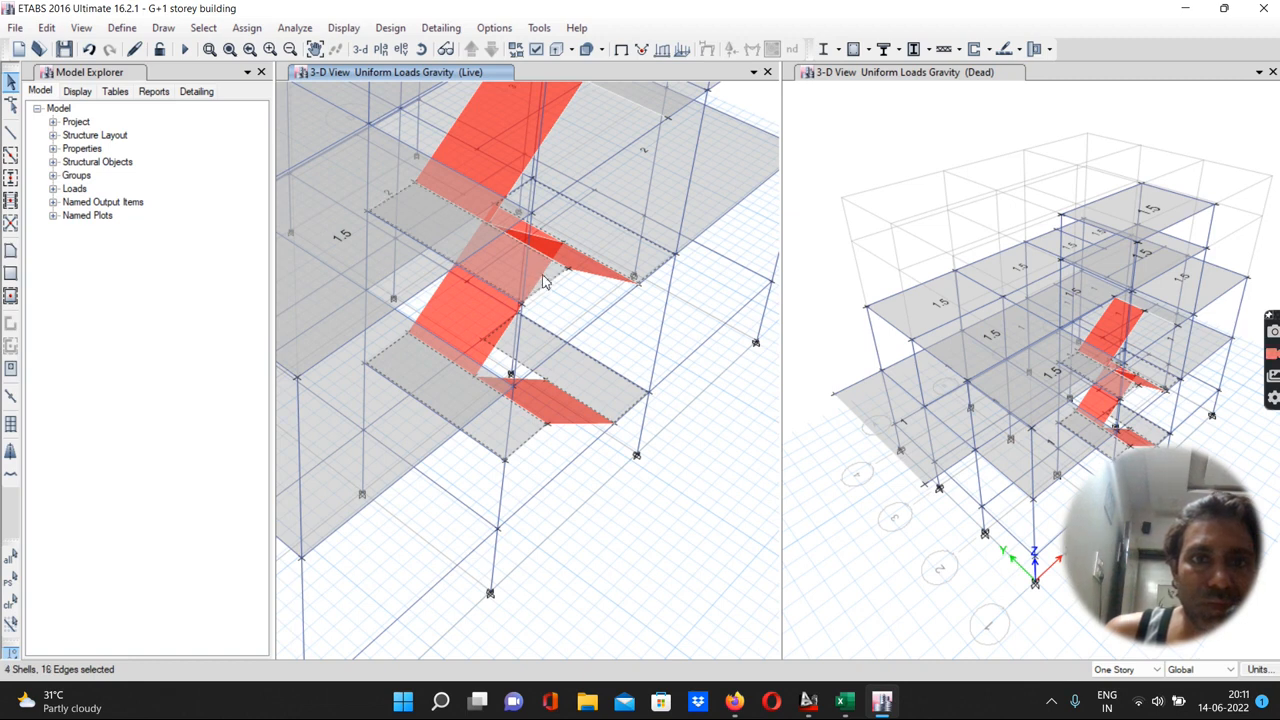
scroll(491, 413, down, 3)
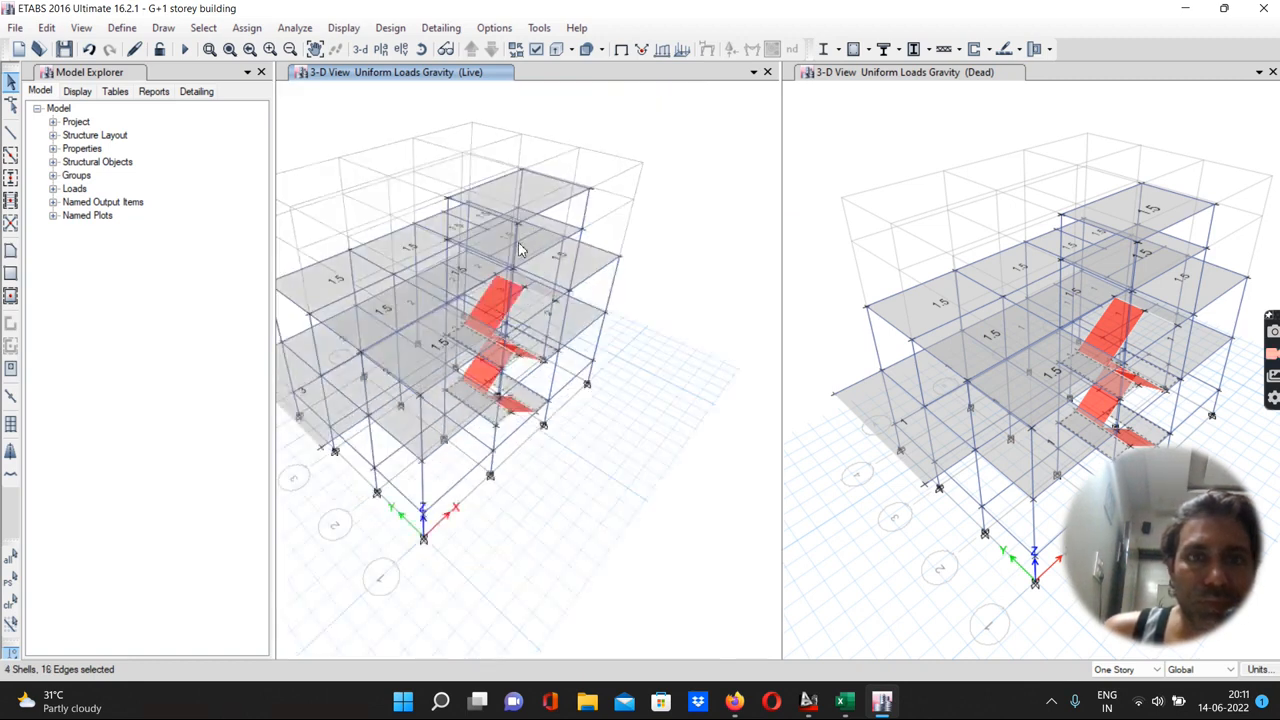
scroll(523, 240, up, 5)
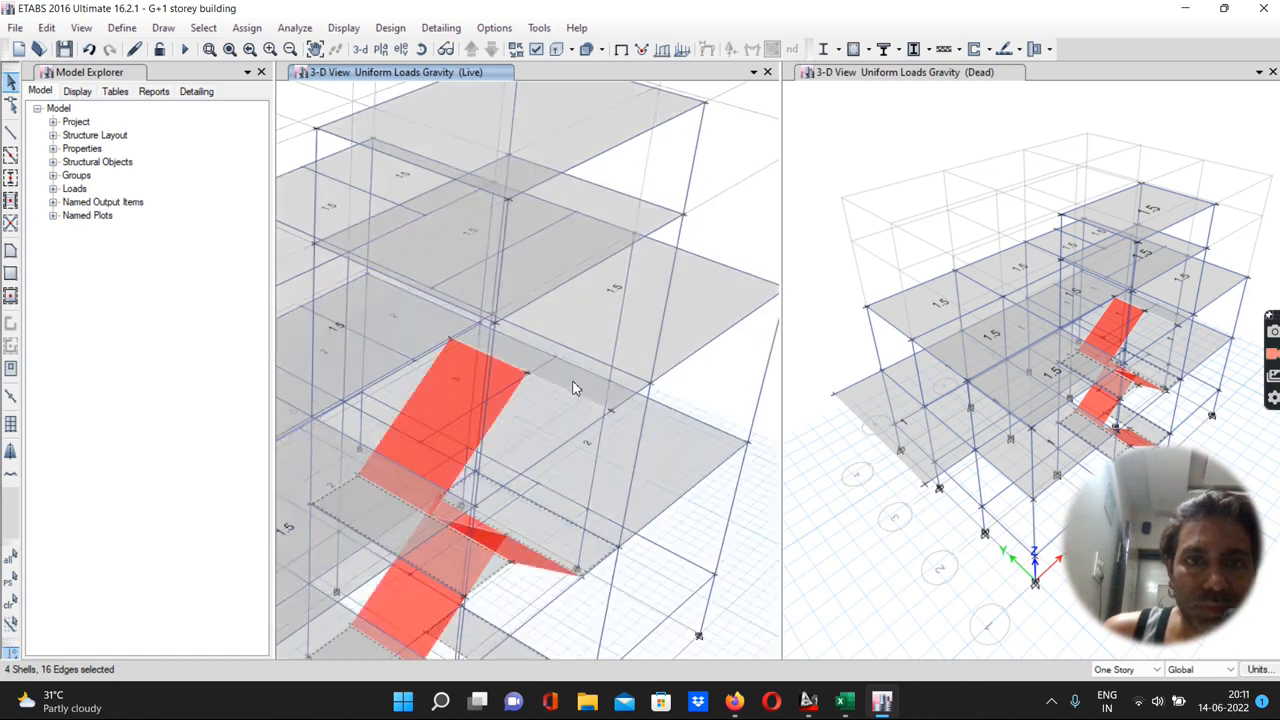
click(630, 390)
scroll(547, 366, down, 5)
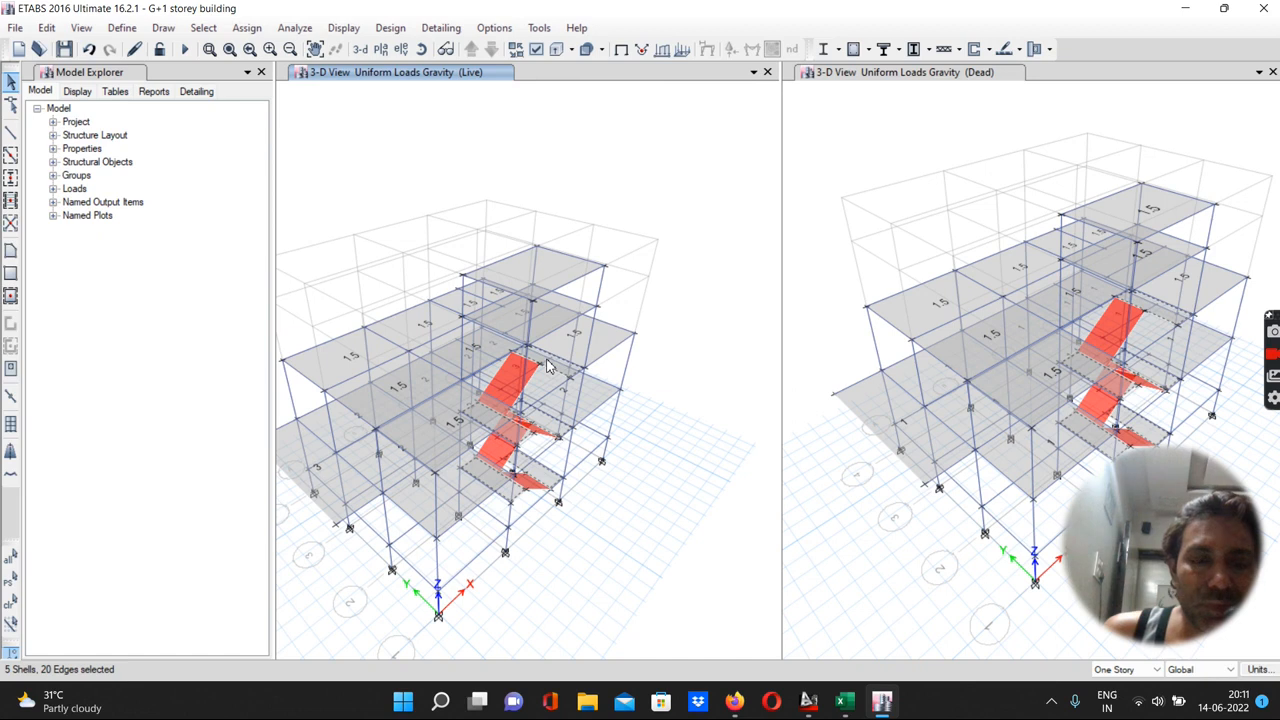
click(240, 29)
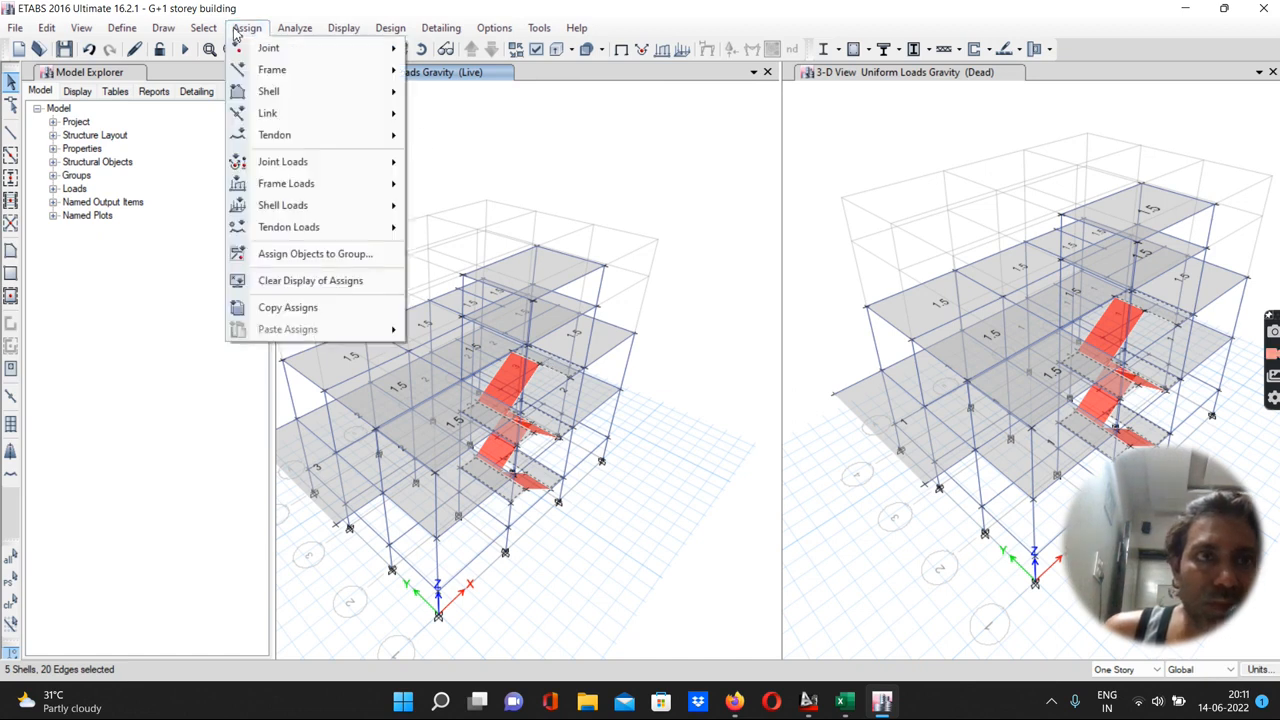
mouse_move(285, 206)
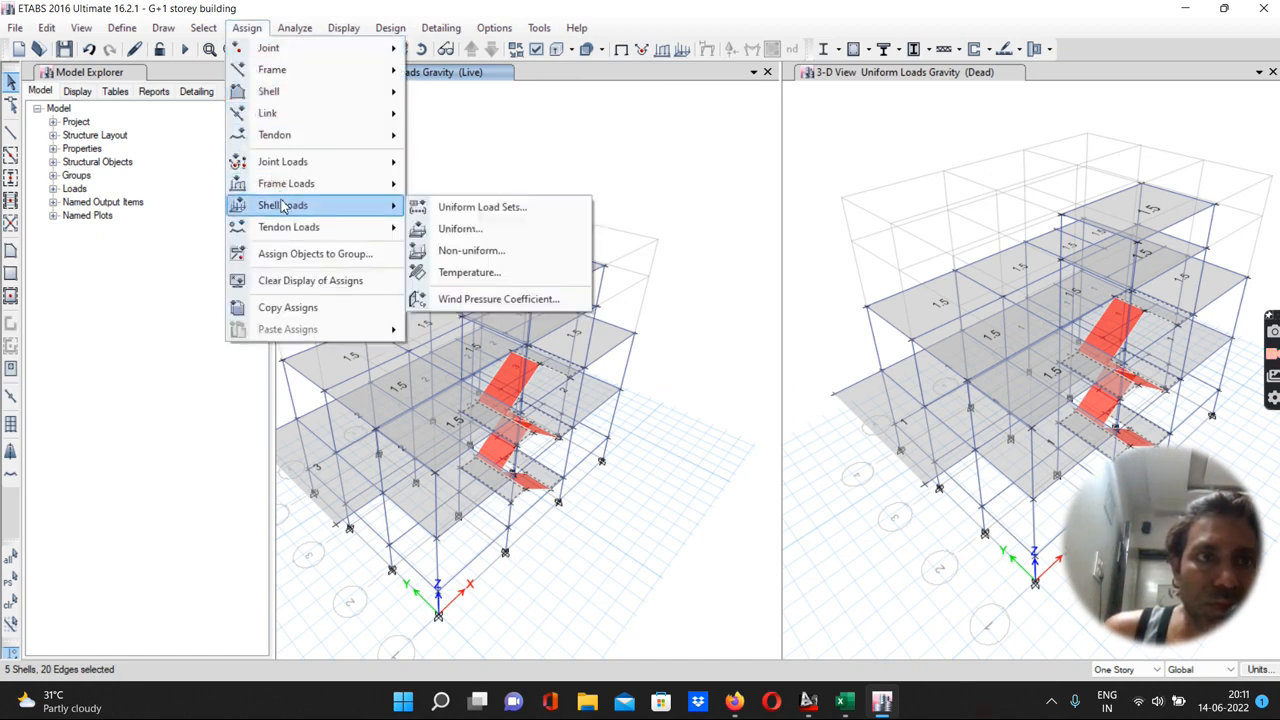
click(458, 229)
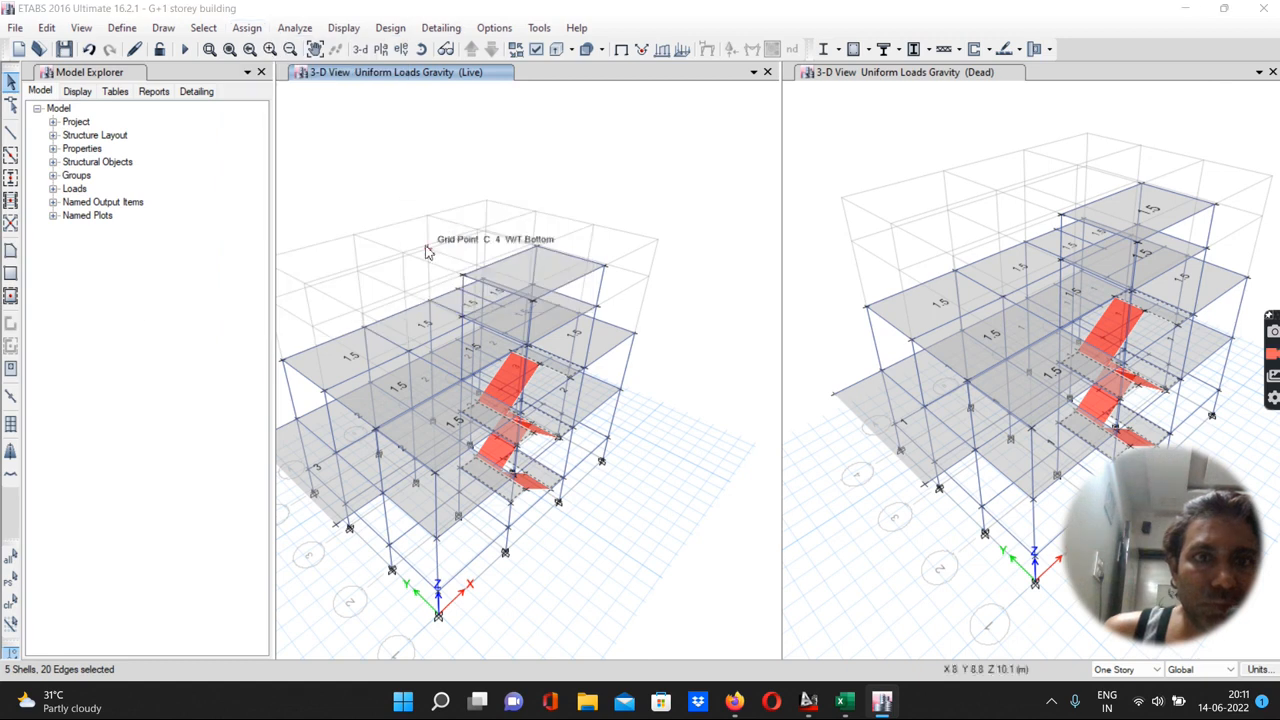
click(398, 152)
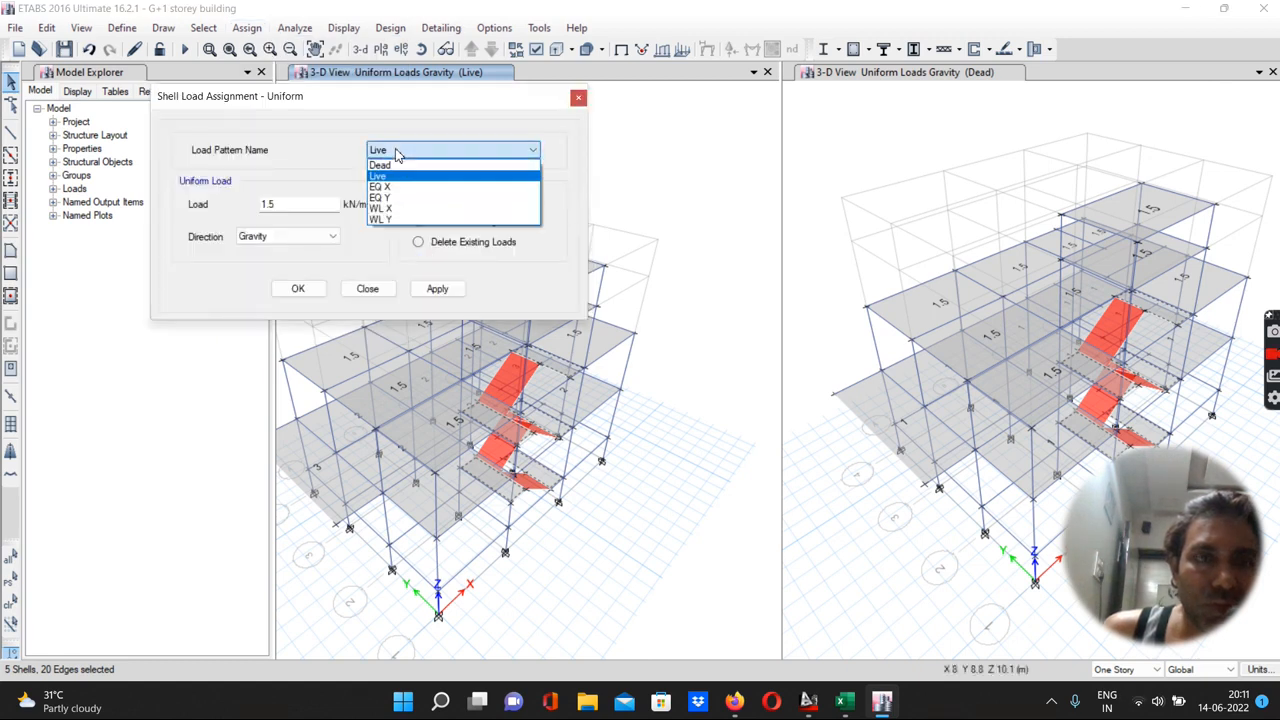
click(391, 164)
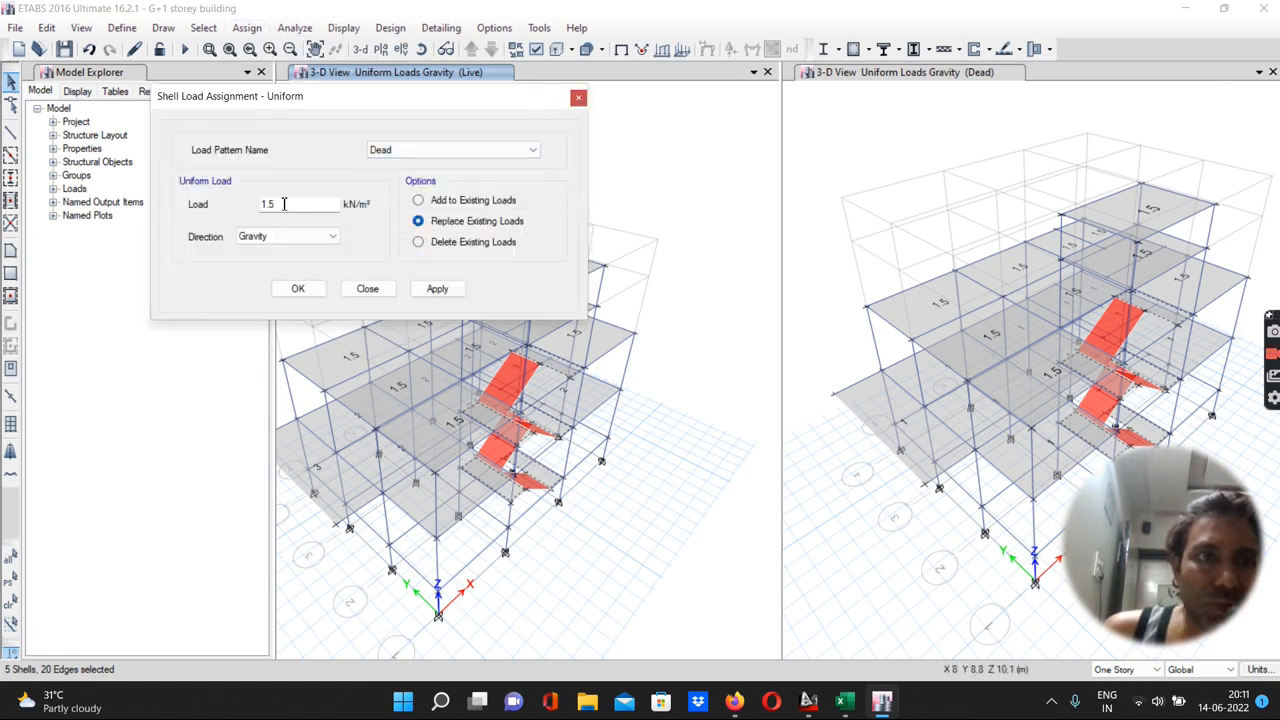
drag(290, 203, 248, 212)
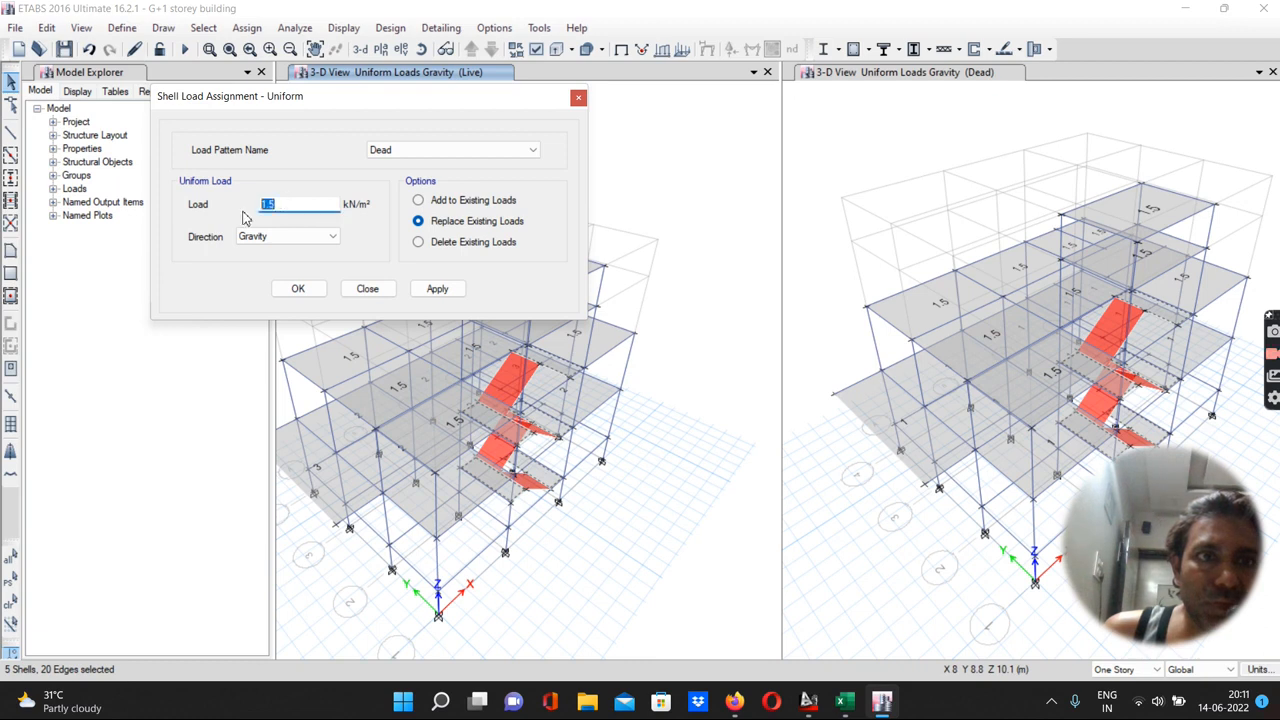
text(1)
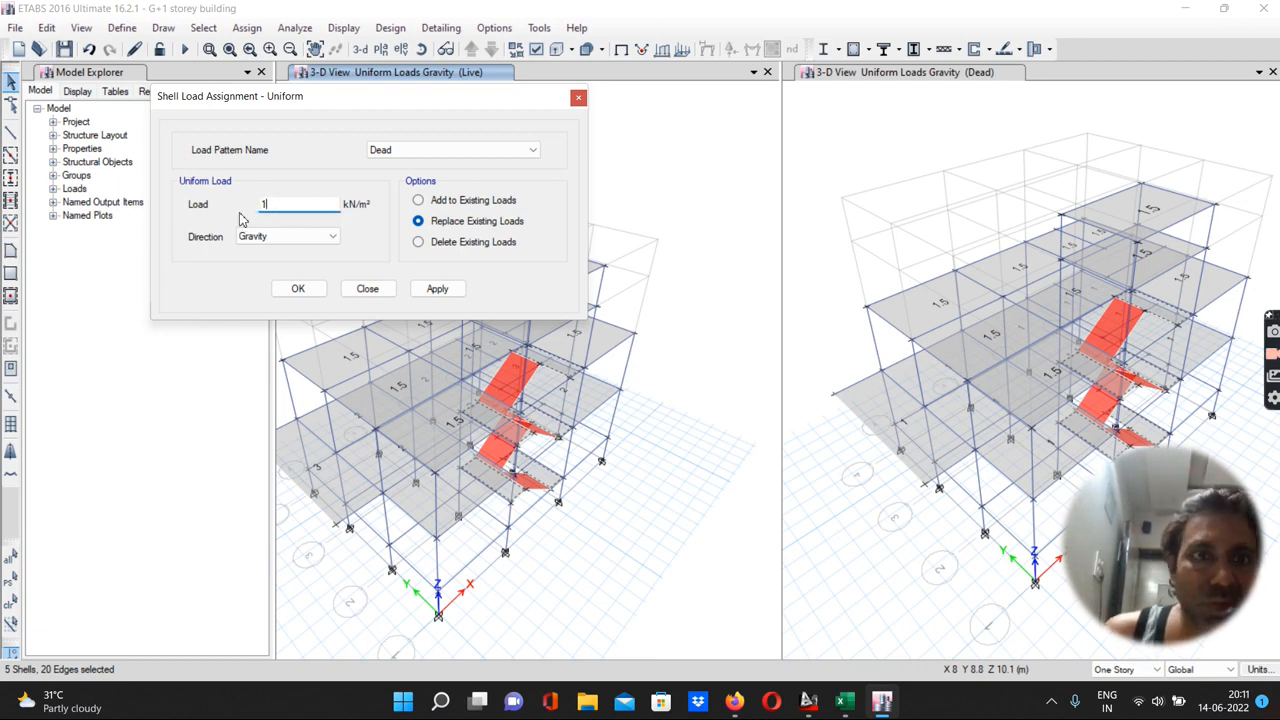
click(424, 289)
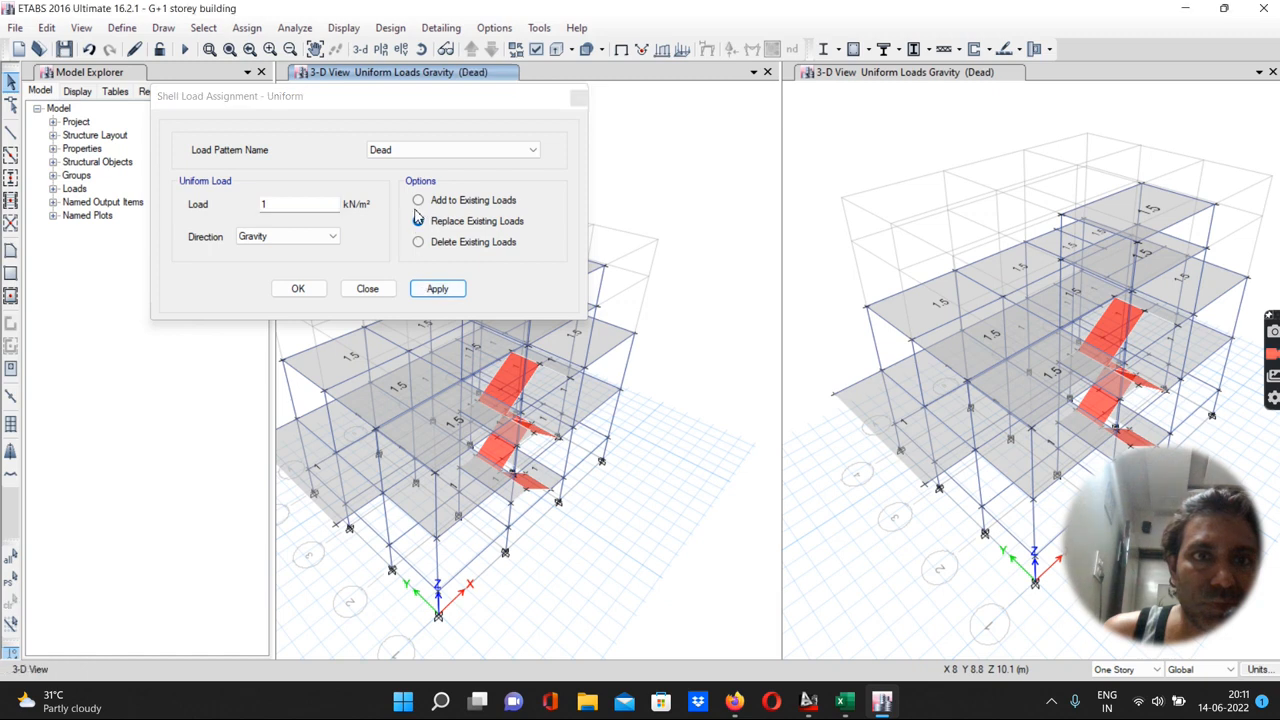
Assign a 3 kN/m² gravity Live load, added to existing loads, to the same five landing slabs
click(395, 152)
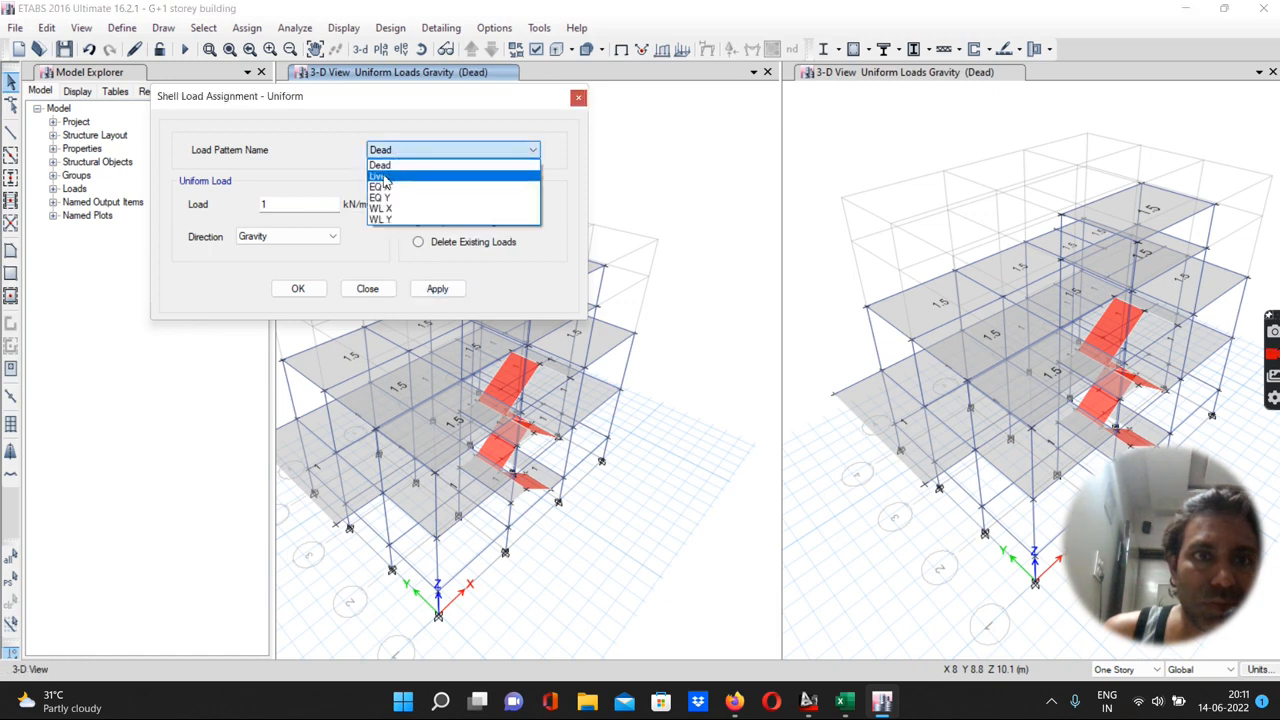
click(386, 178)
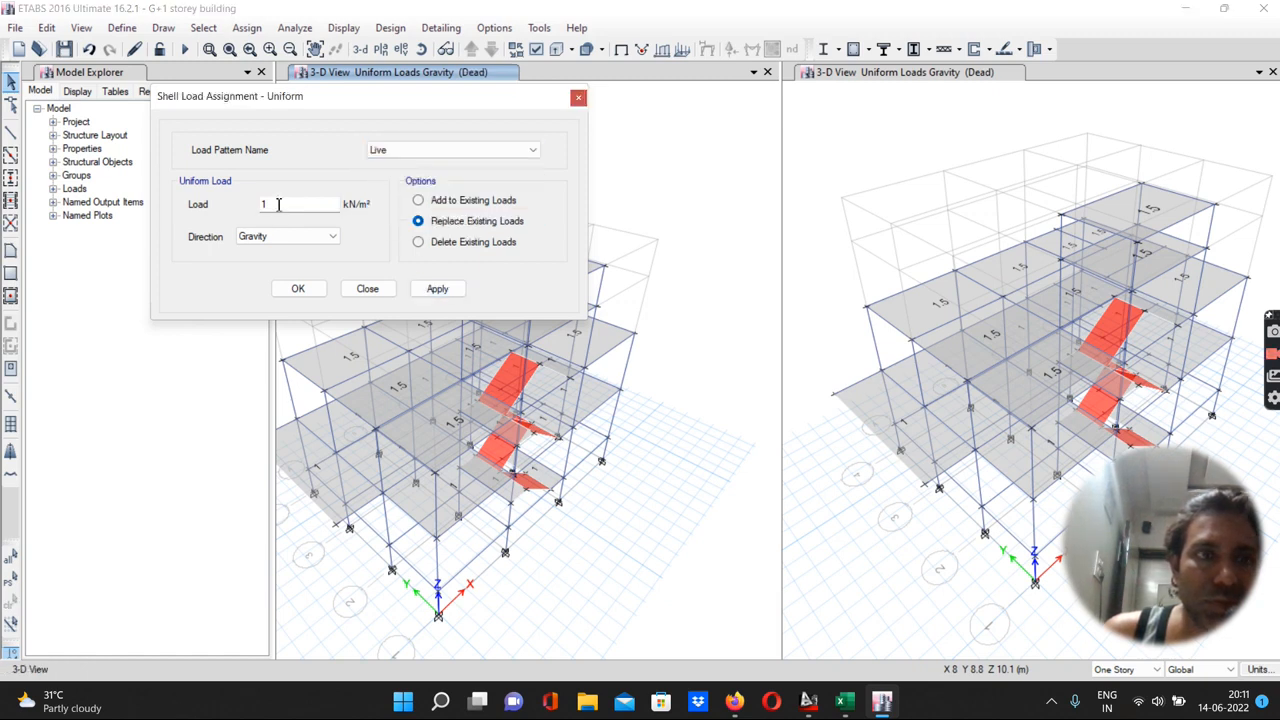
drag(268, 204, 234, 219)
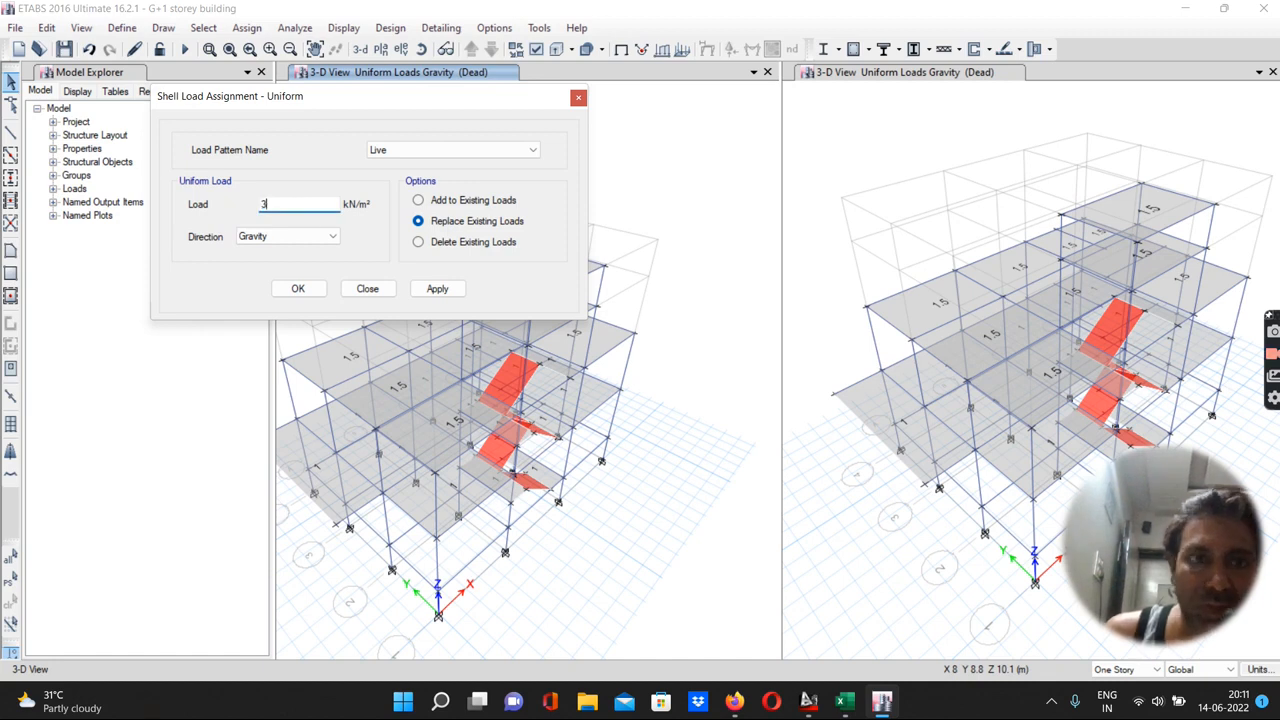
click(419, 201)
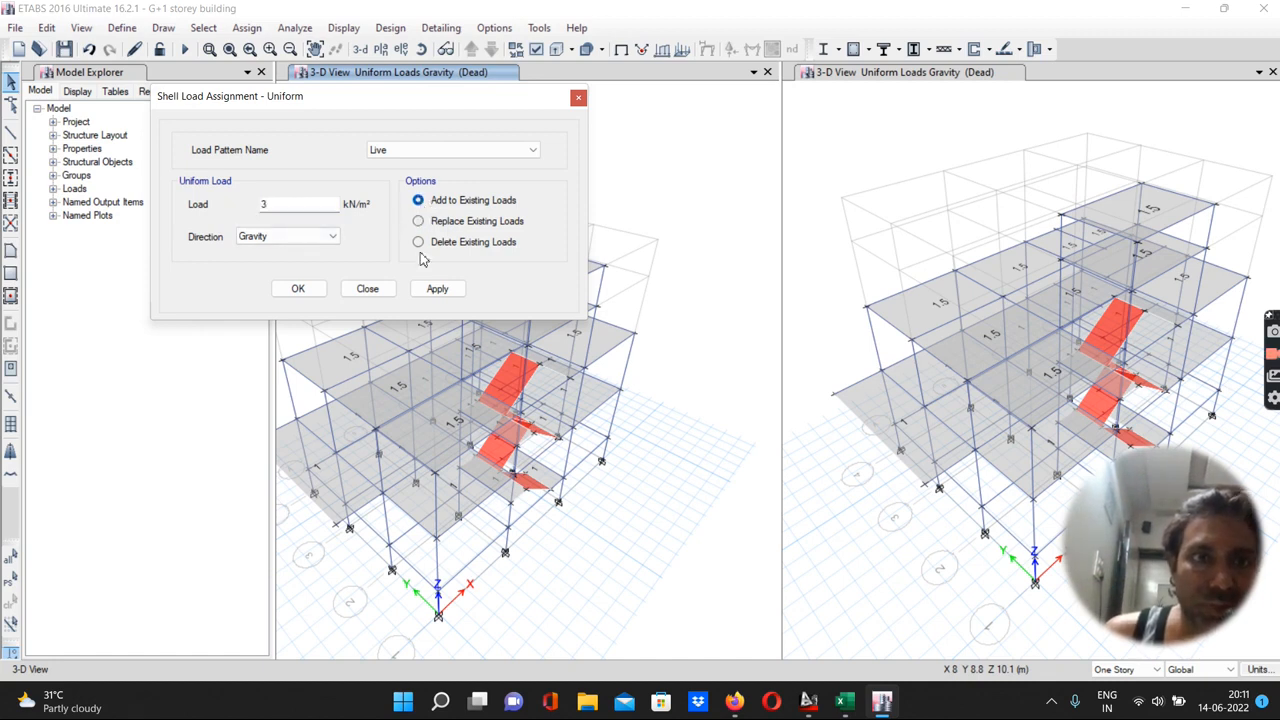
click(437, 290)
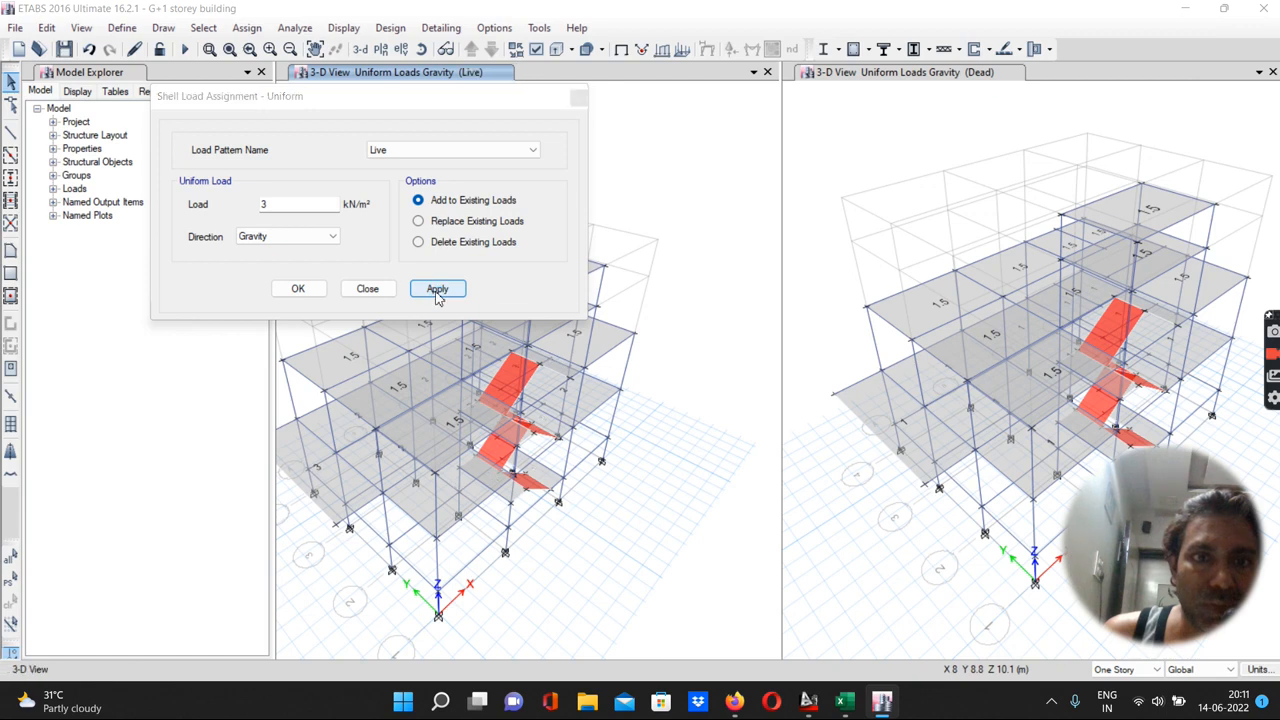
click(766, 405)
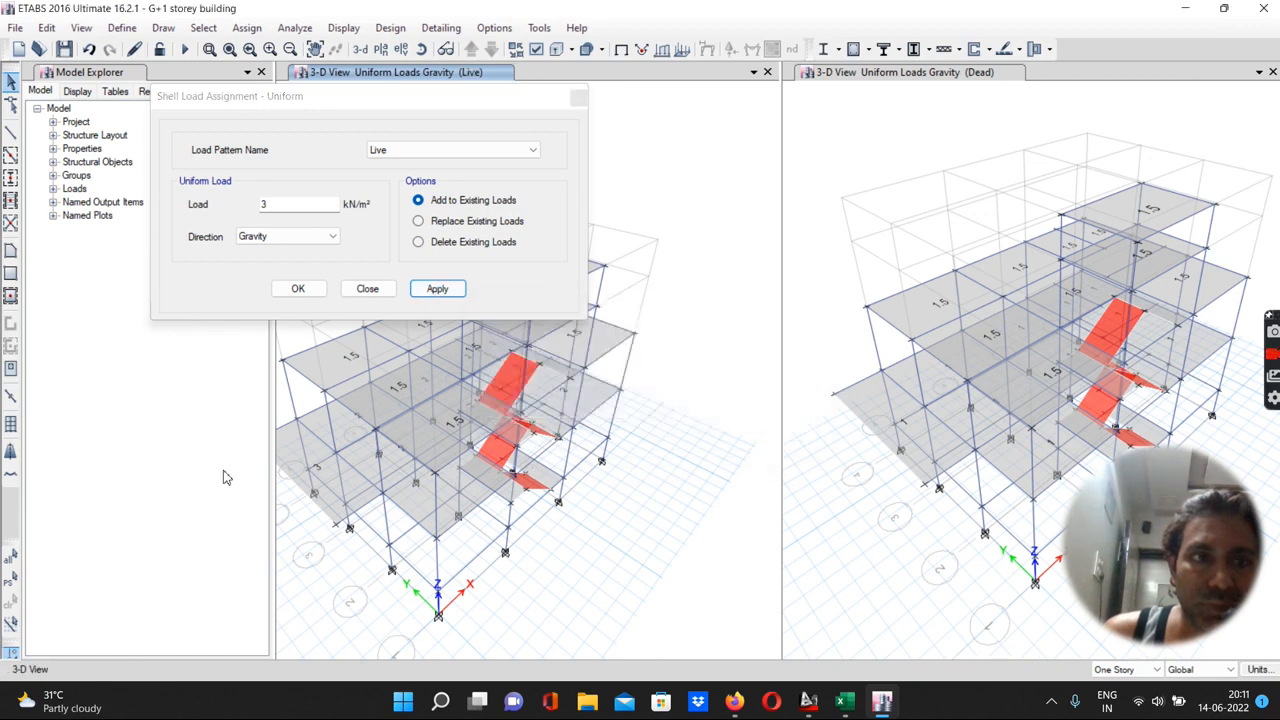
click(6, 582)
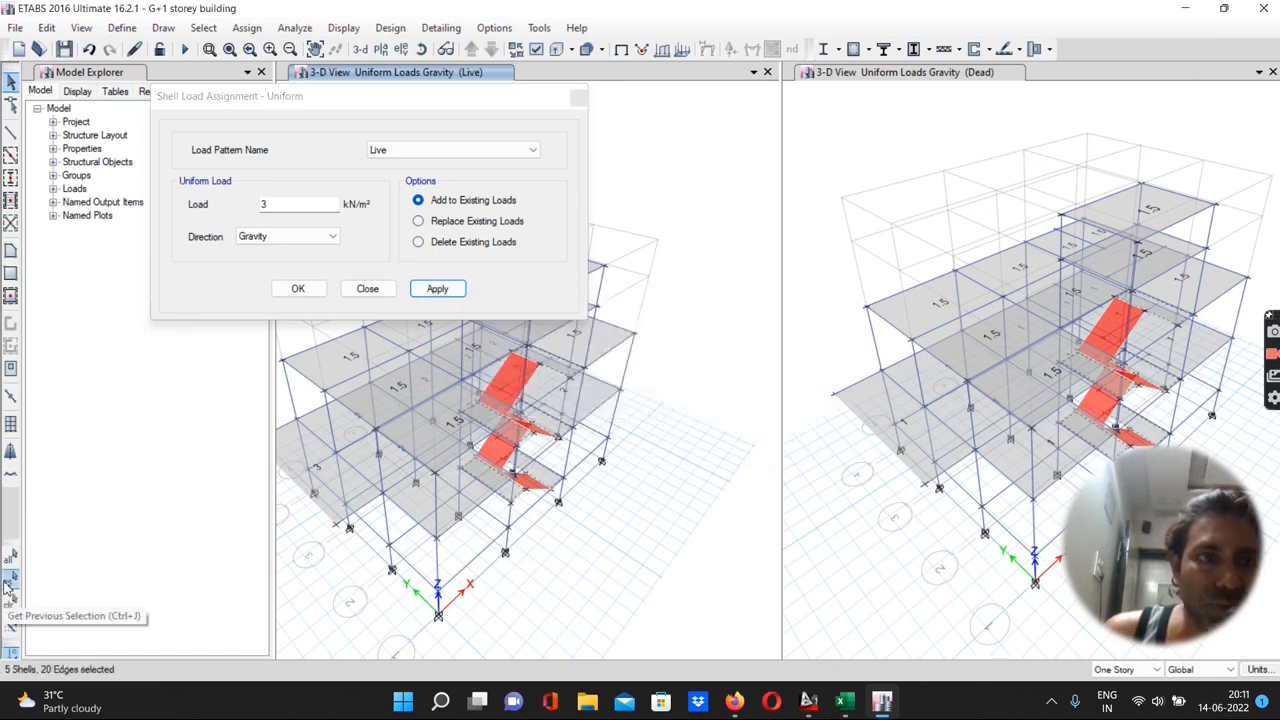
click(431, 295)
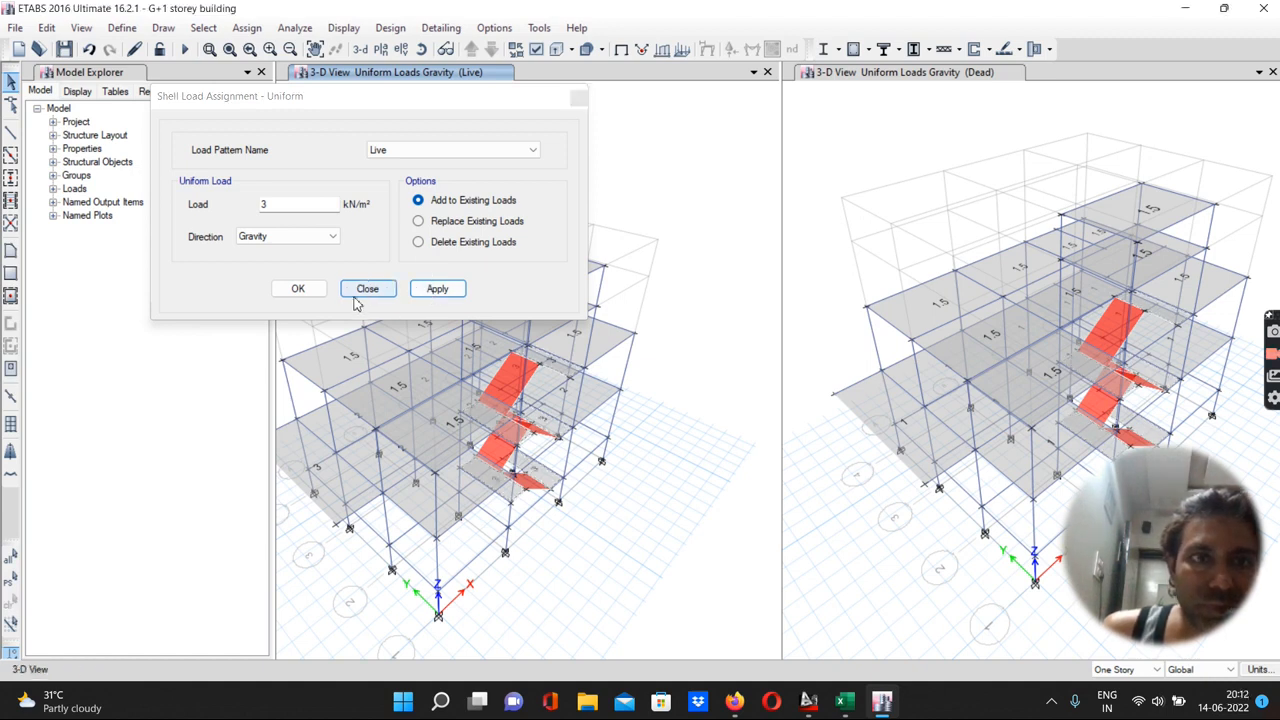
click(298, 289)
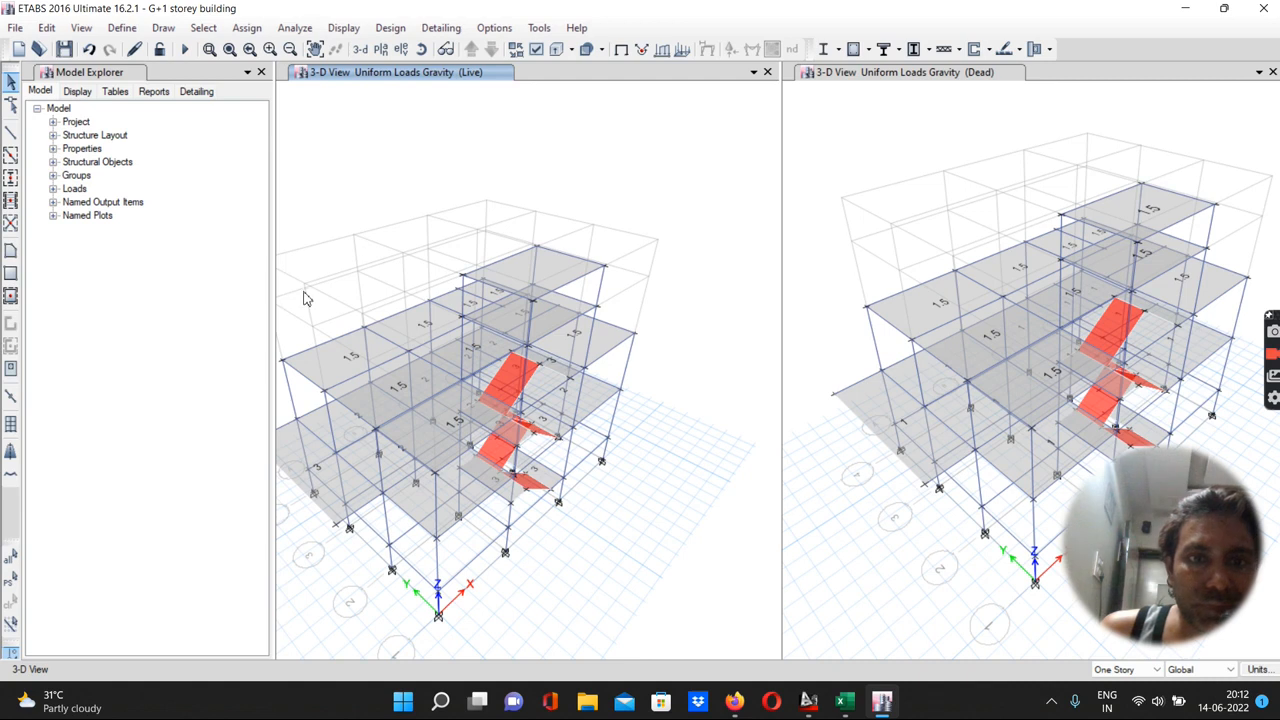
Select the four inclined stair slabs and open a uniform shell load assignment set to Live 3 kN/m², added to existing loads
scroll(536, 426, up, 4)
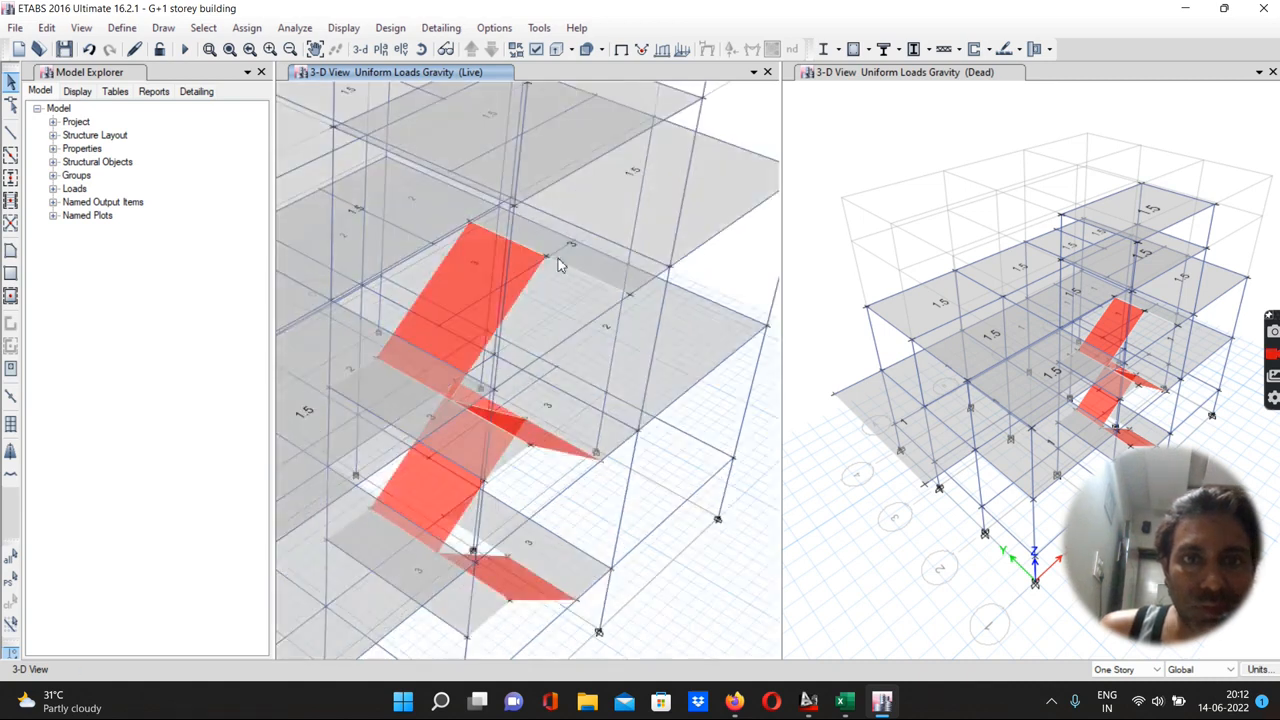
scroll(563, 252, up, 5)
scroll(570, 221, down, 5)
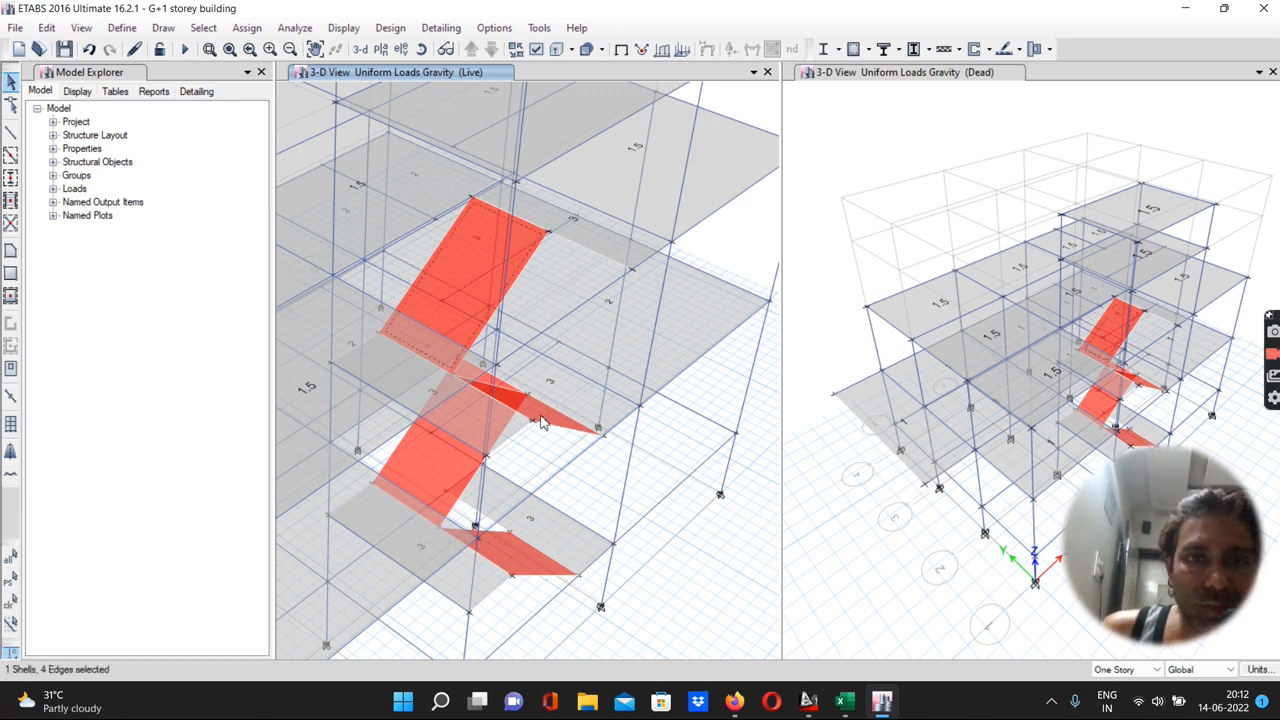
click(472, 448)
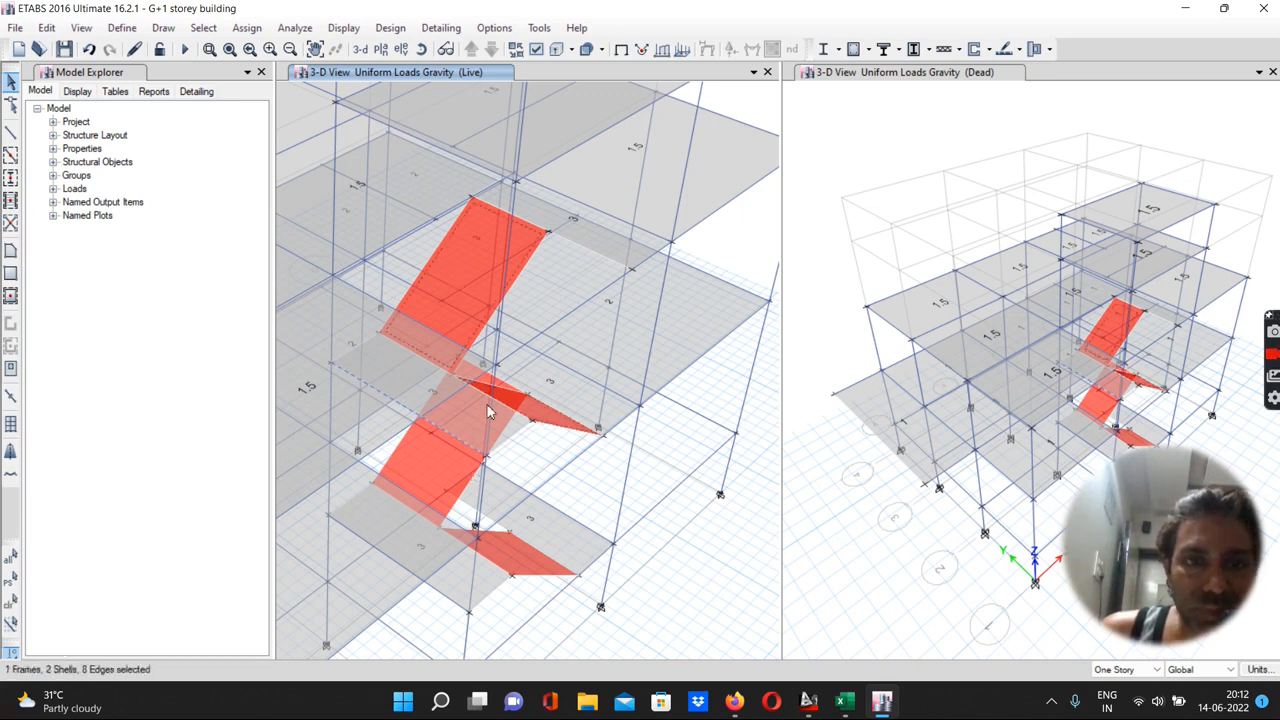
click(454, 432)
click(438, 478)
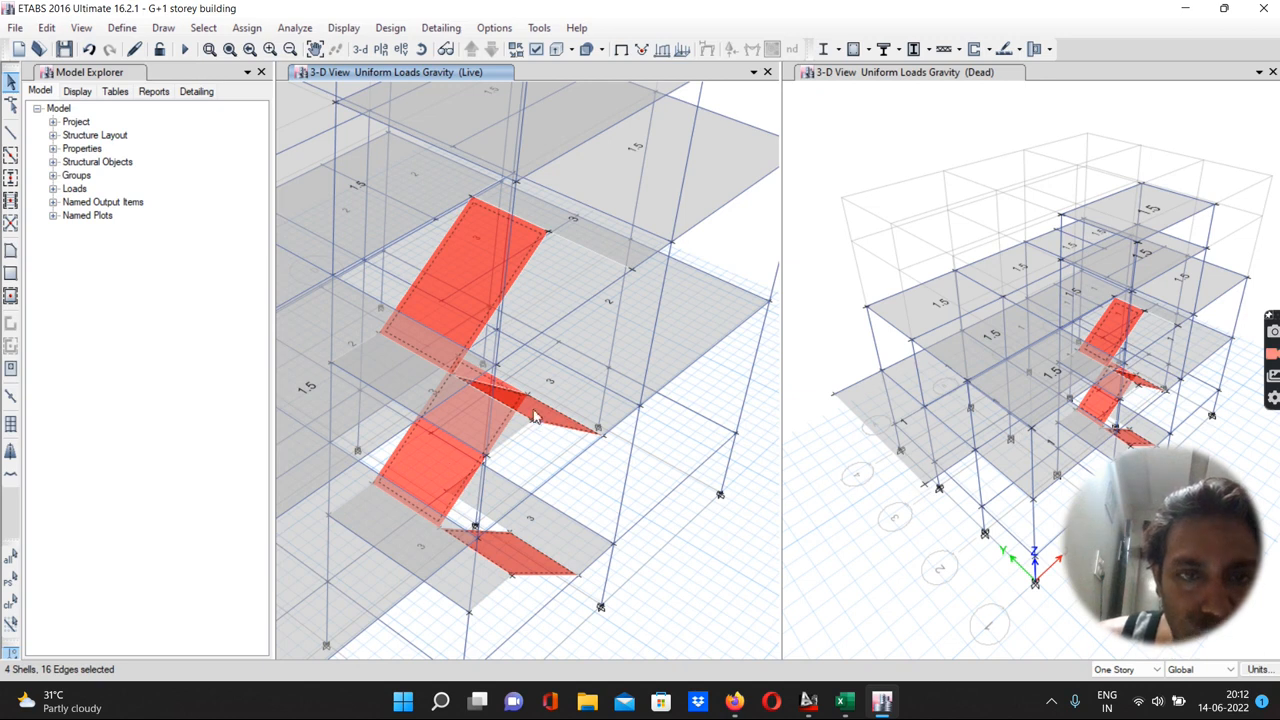
click(248, 30)
mouse_move(288, 205)
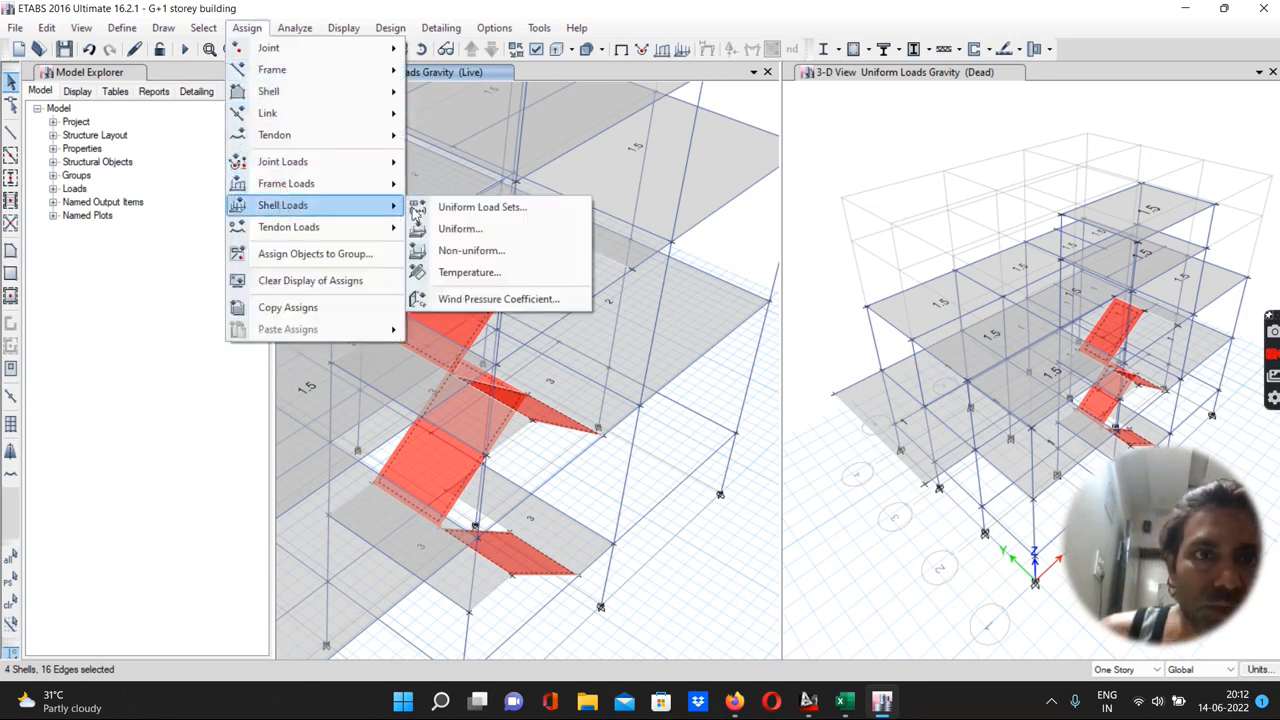
click(450, 229)
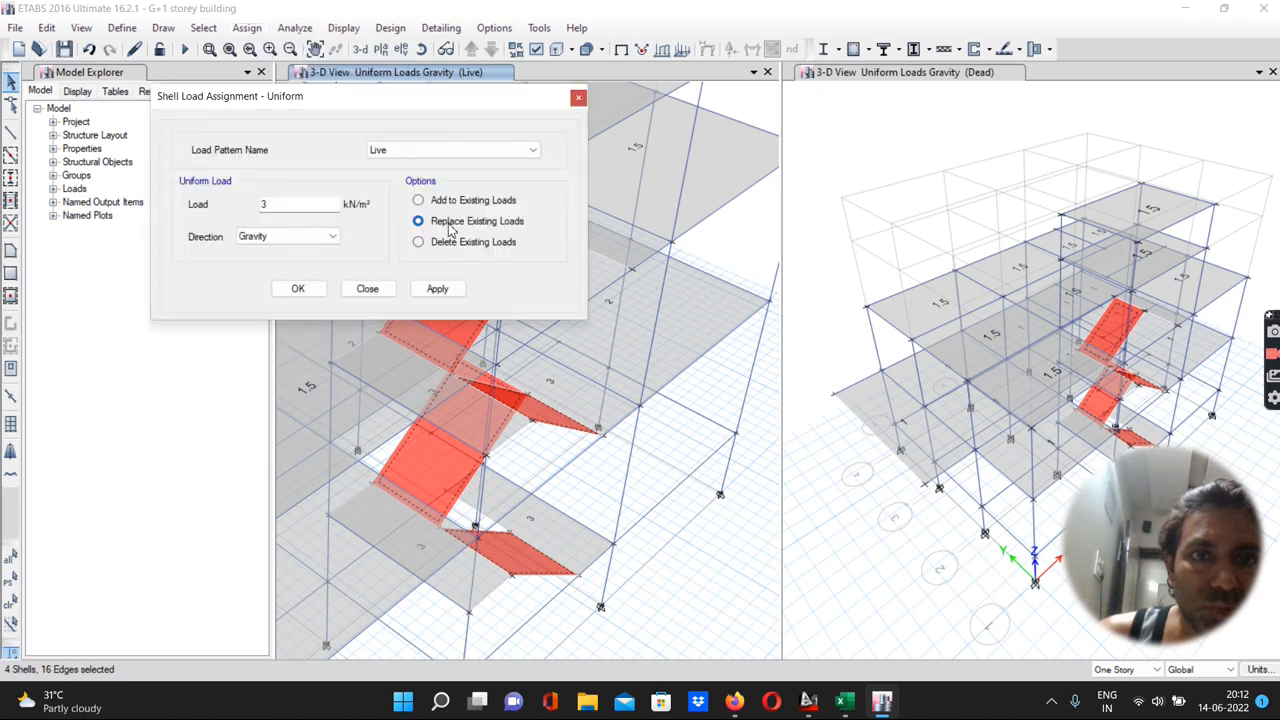
click(418, 200)
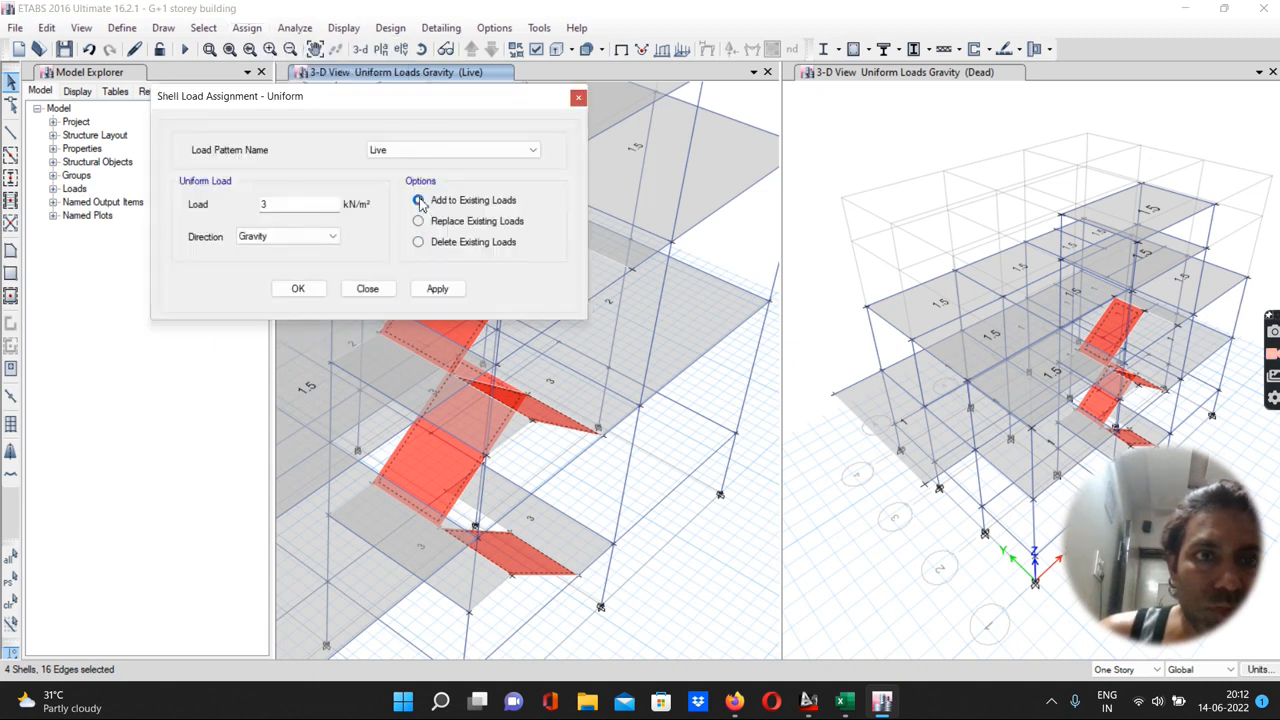
Switch to Excel to check the inclined slab load table, then return to ETABS
mouse_move(805, 695)
mouse_move(843, 700)
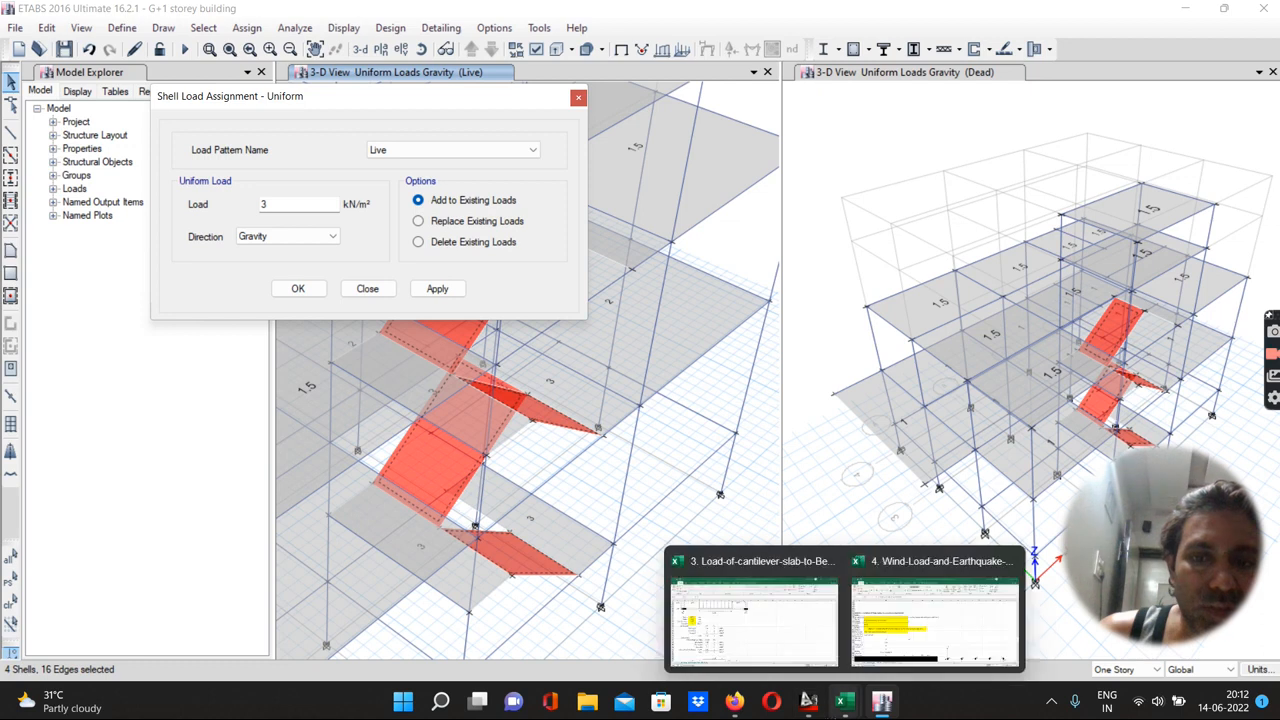
click(783, 617)
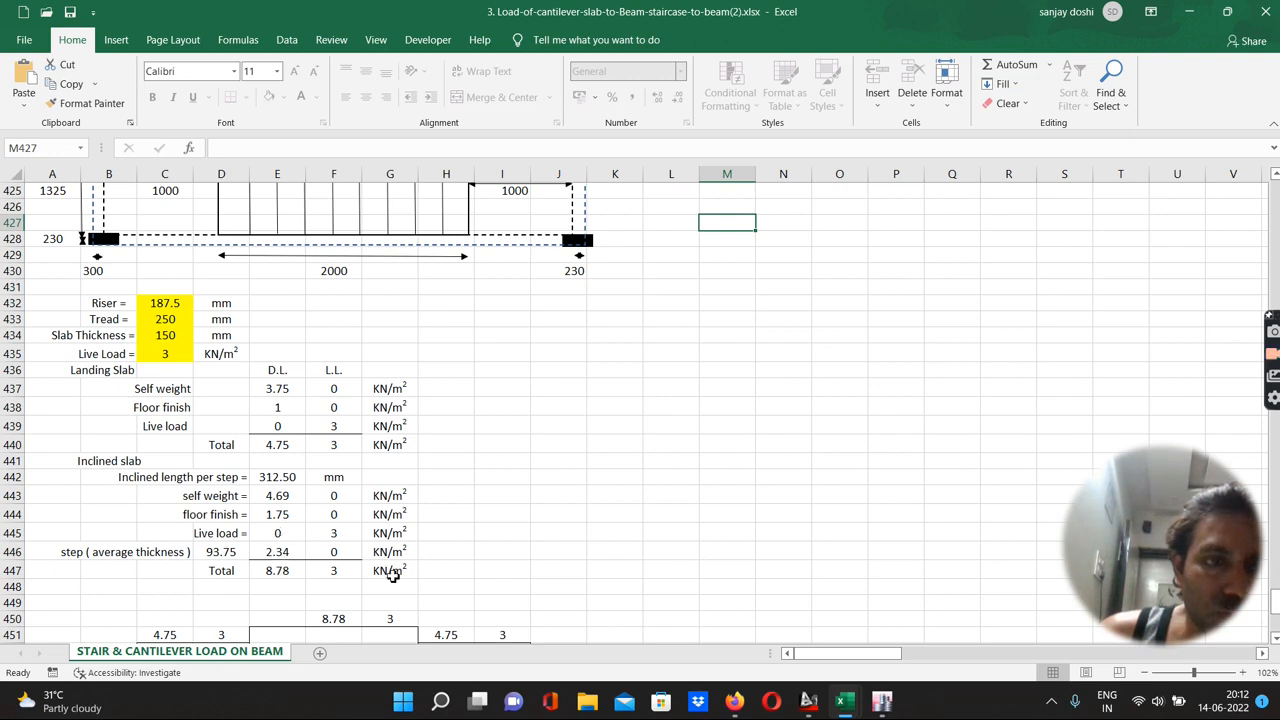
mouse_move(882, 703)
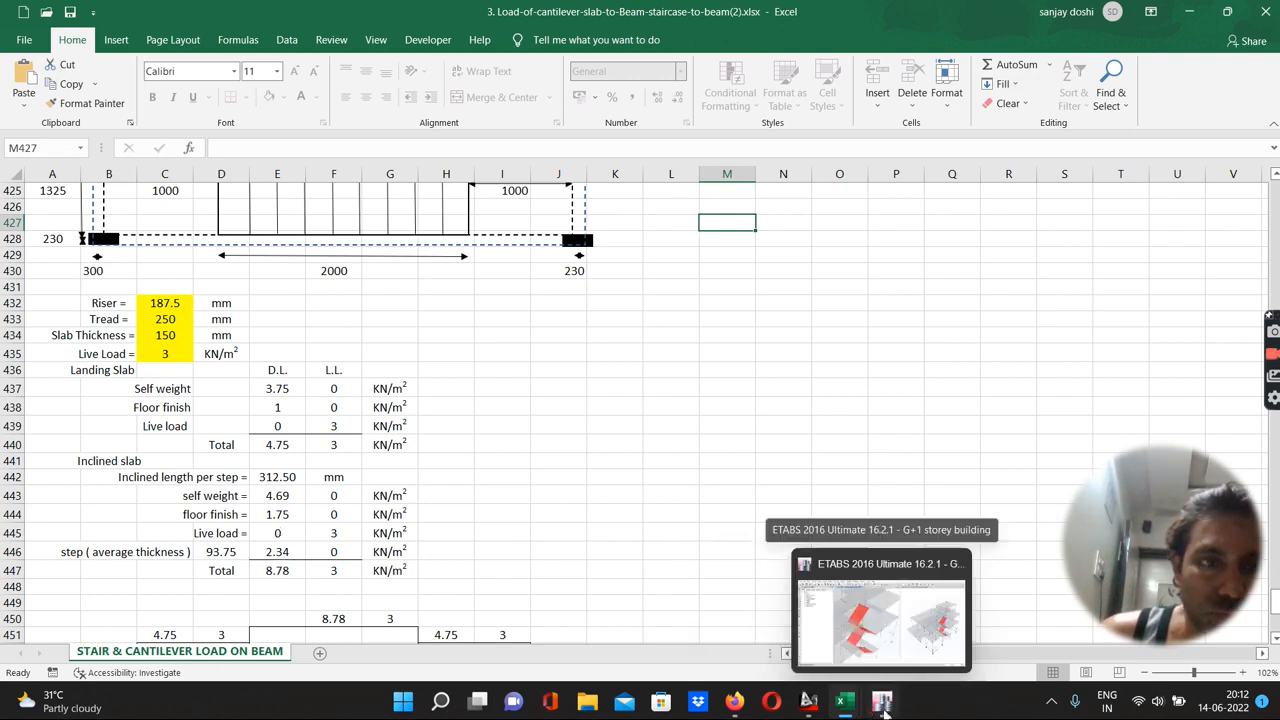
click(847, 645)
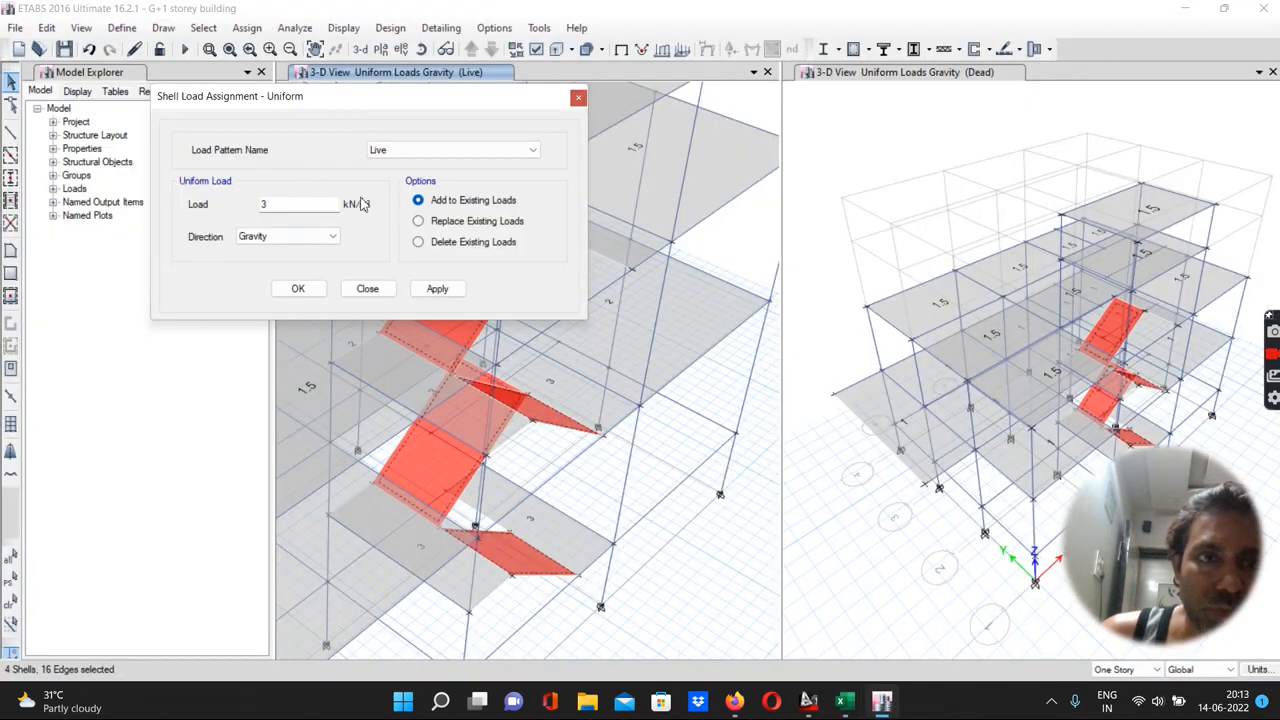
Assign the four inclined stair slabs a gravity Dead load of 1.75+2.34 (4.09) kN/m², added to existing loads
click(381, 151)
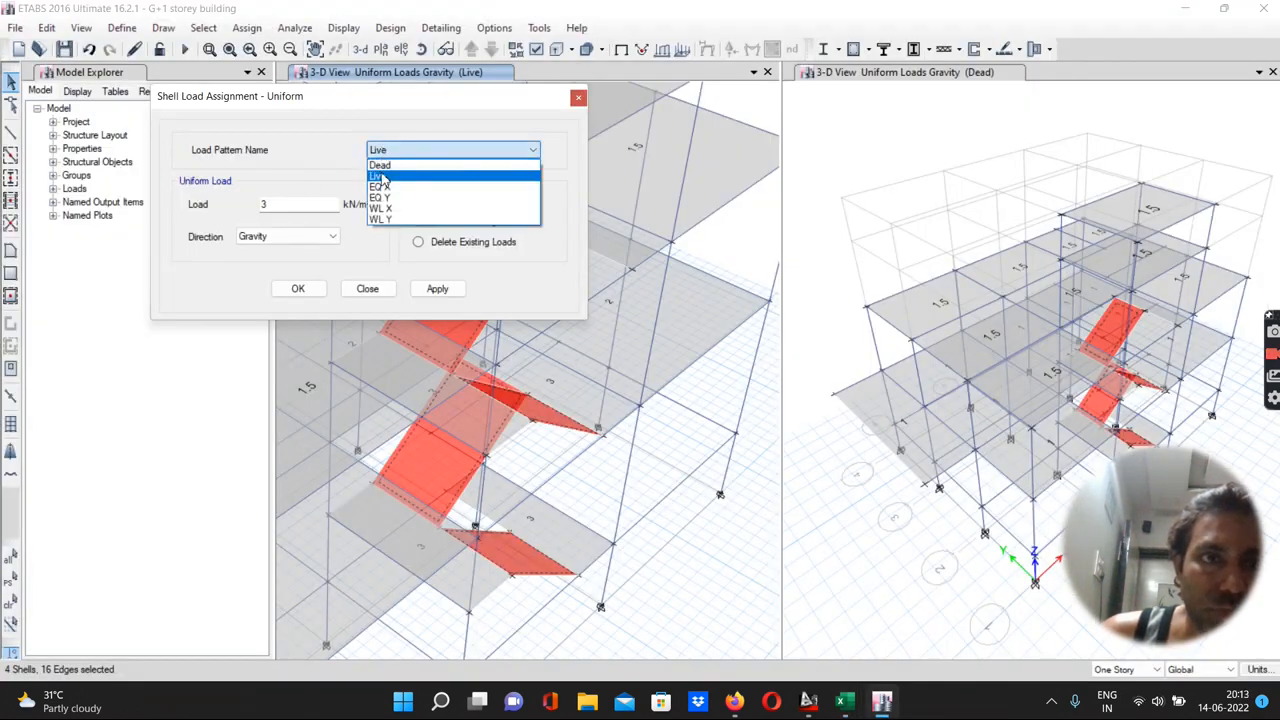
click(380, 165)
double_click(272, 205)
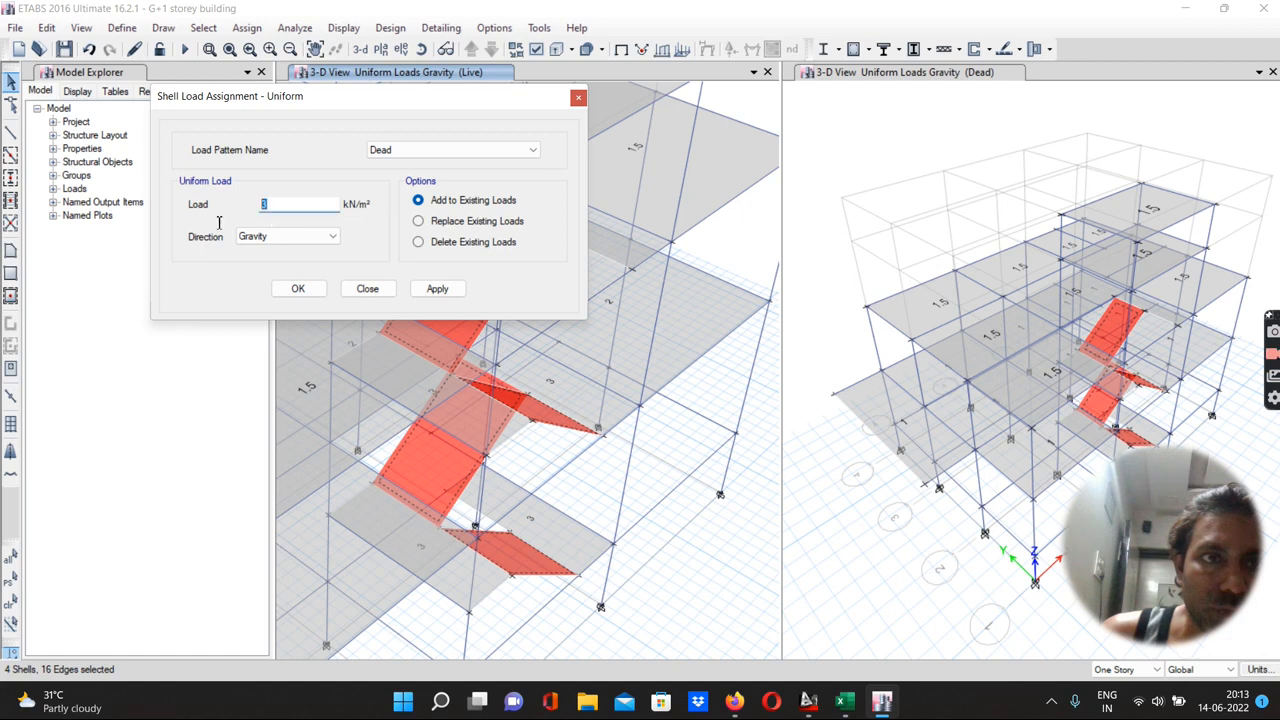
text(1.75)
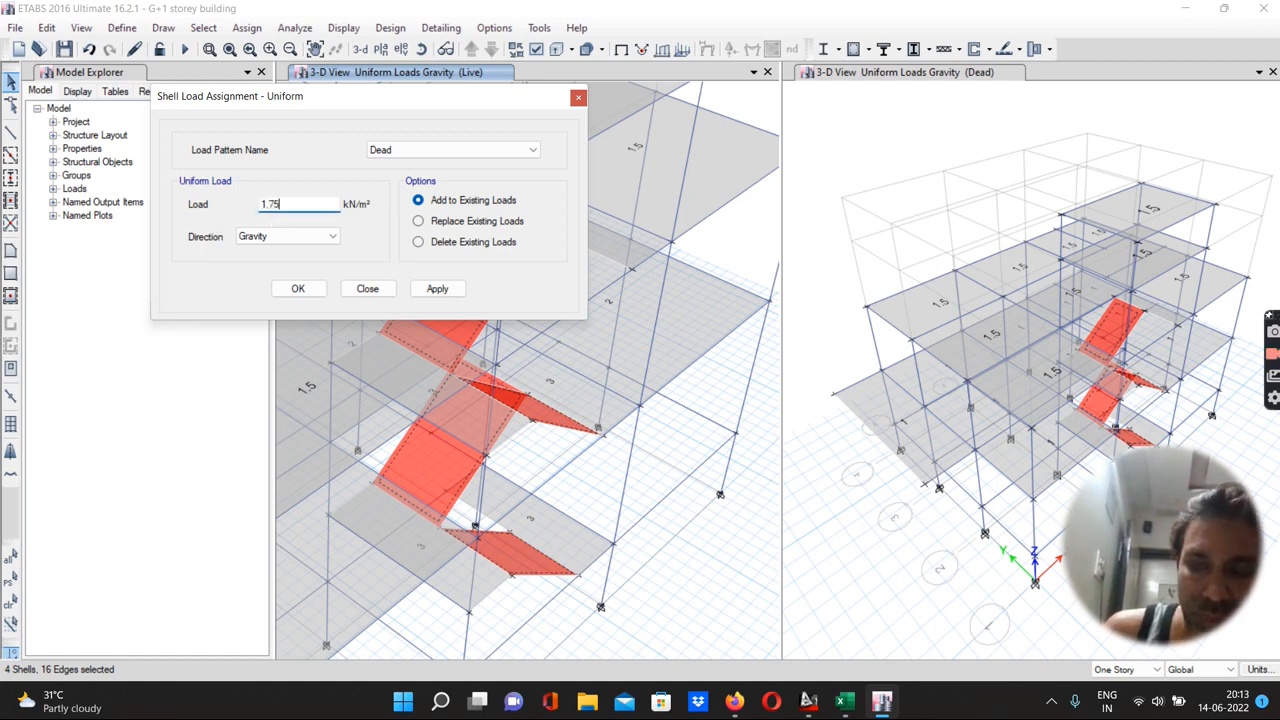
text(+2.34)
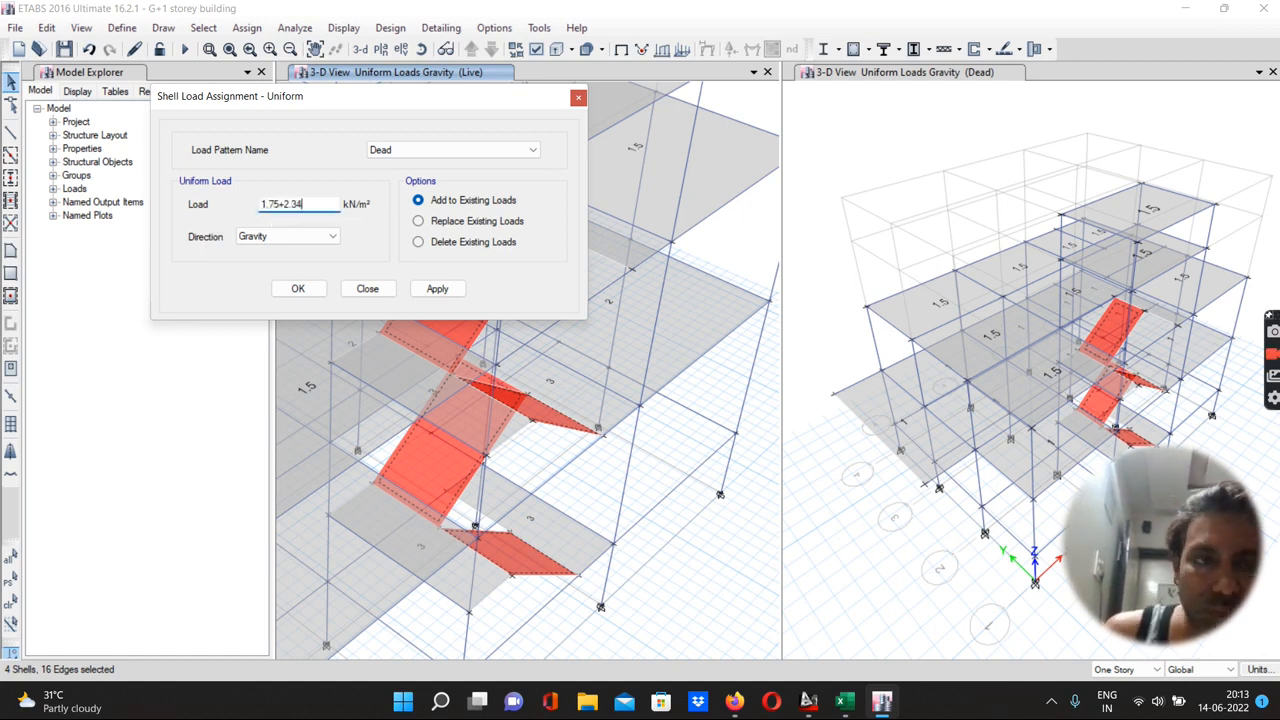
key(Return)
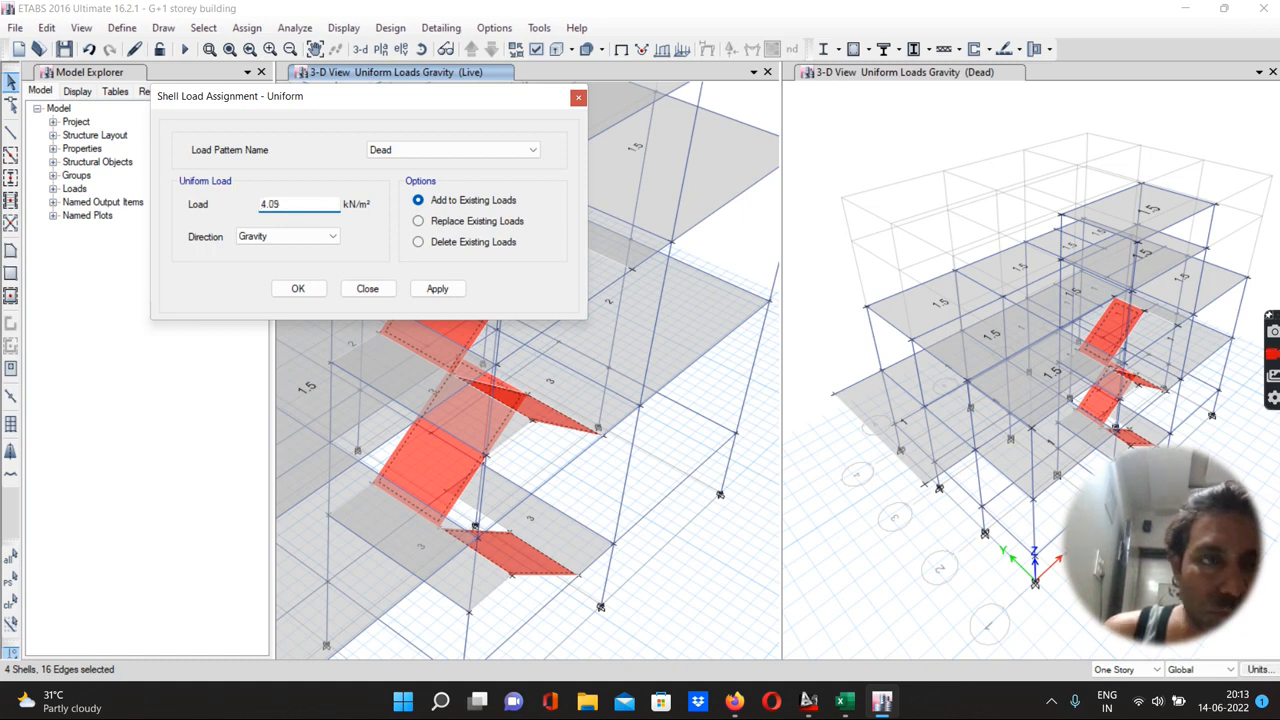
click(430, 289)
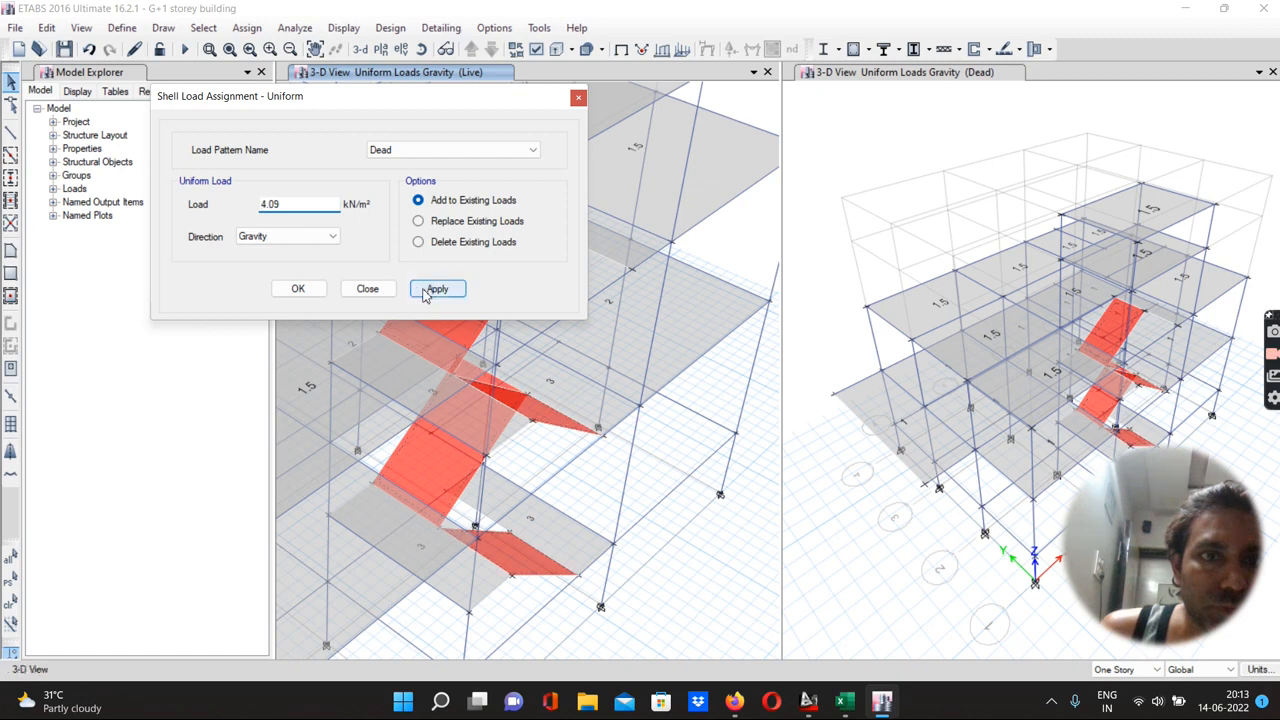
click(300, 289)
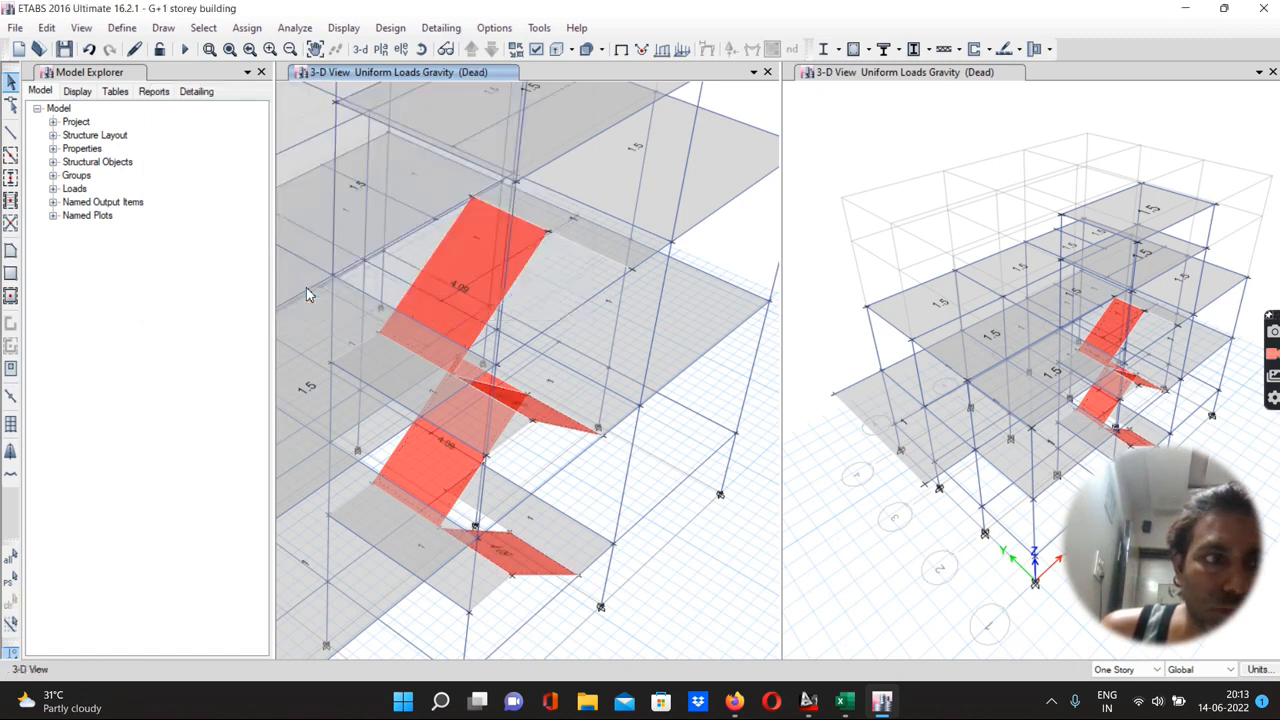
Reselect the four inclined stair slabs and assign them a 3 kN/m² gravity Live load, added to existing loads
click(9, 580)
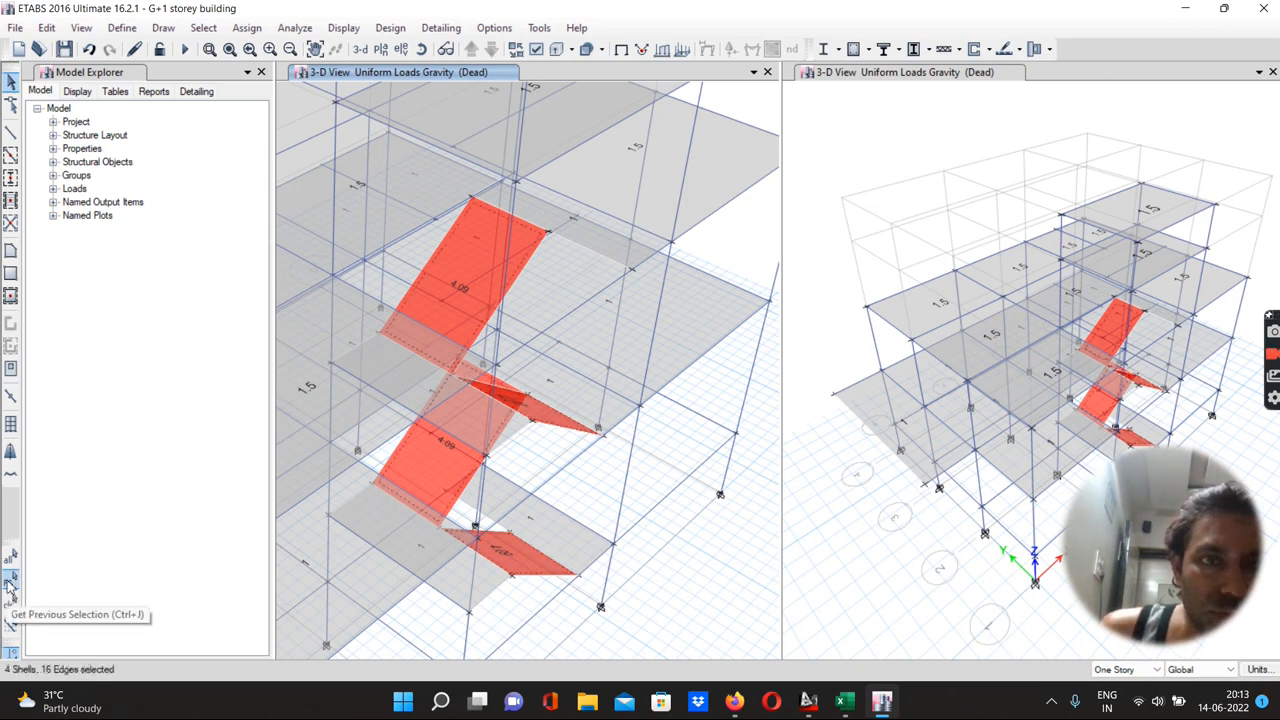
click(247, 28)
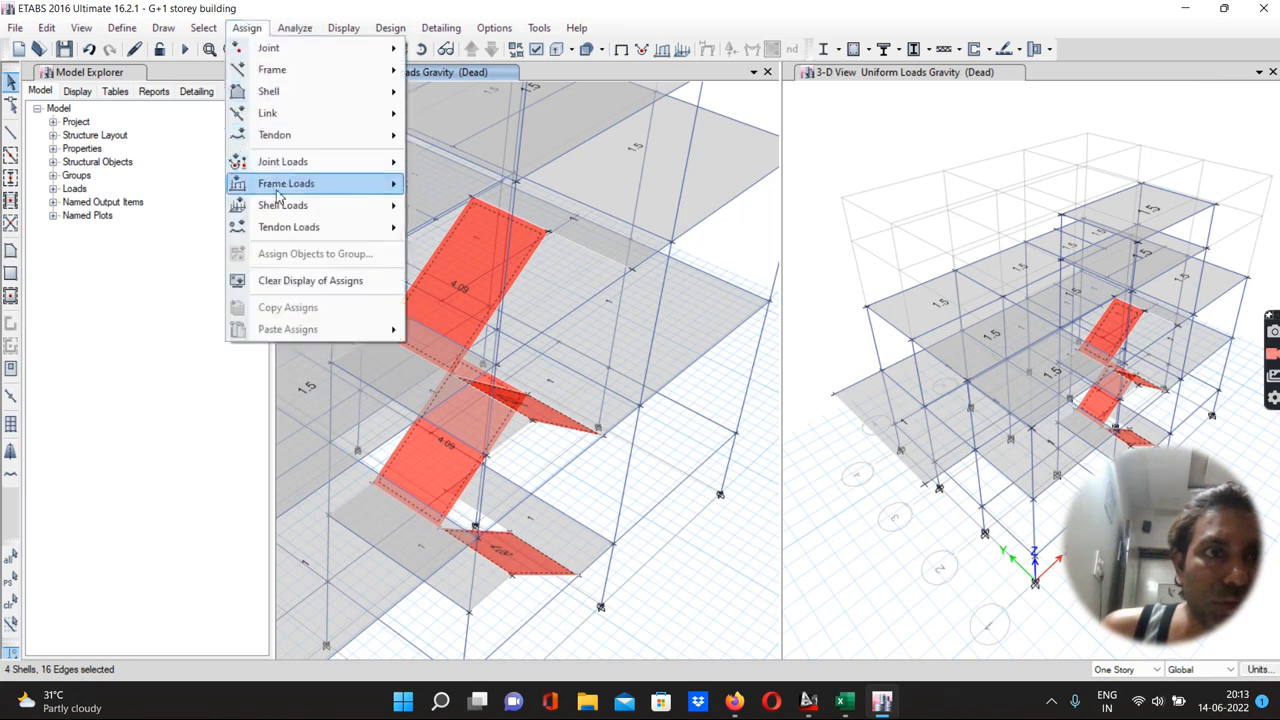
mouse_move(334, 209)
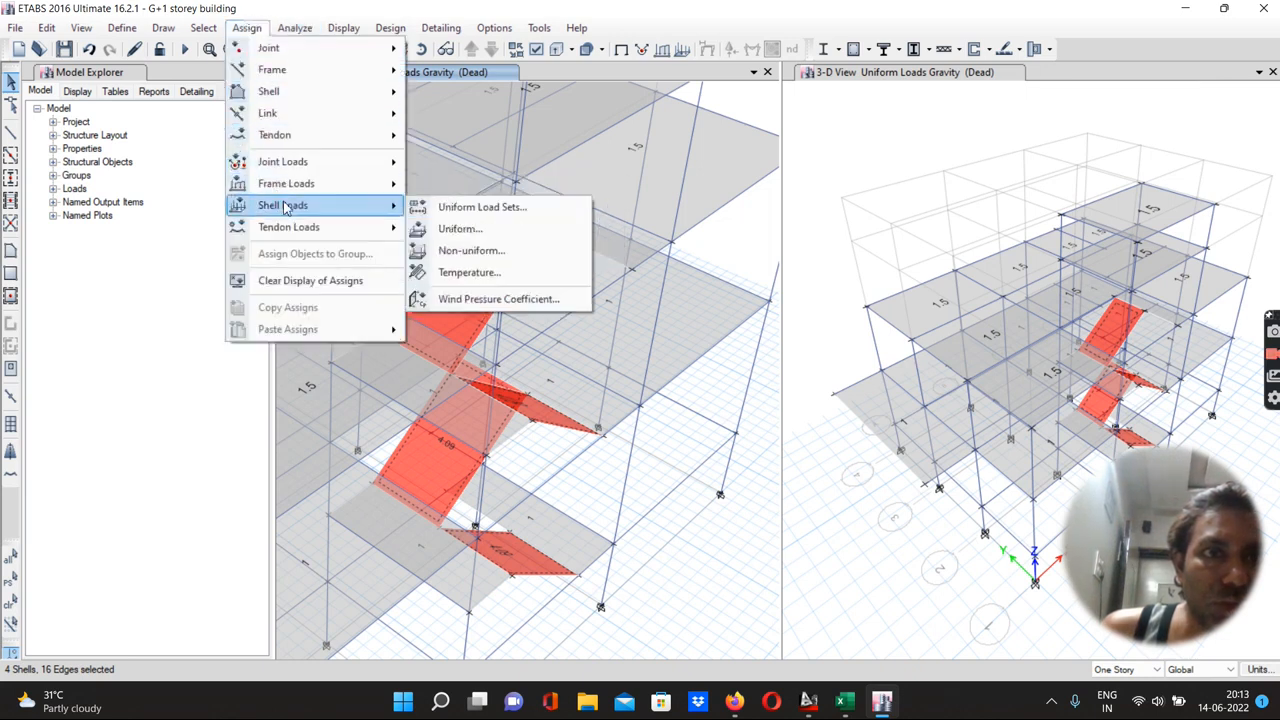
click(451, 230)
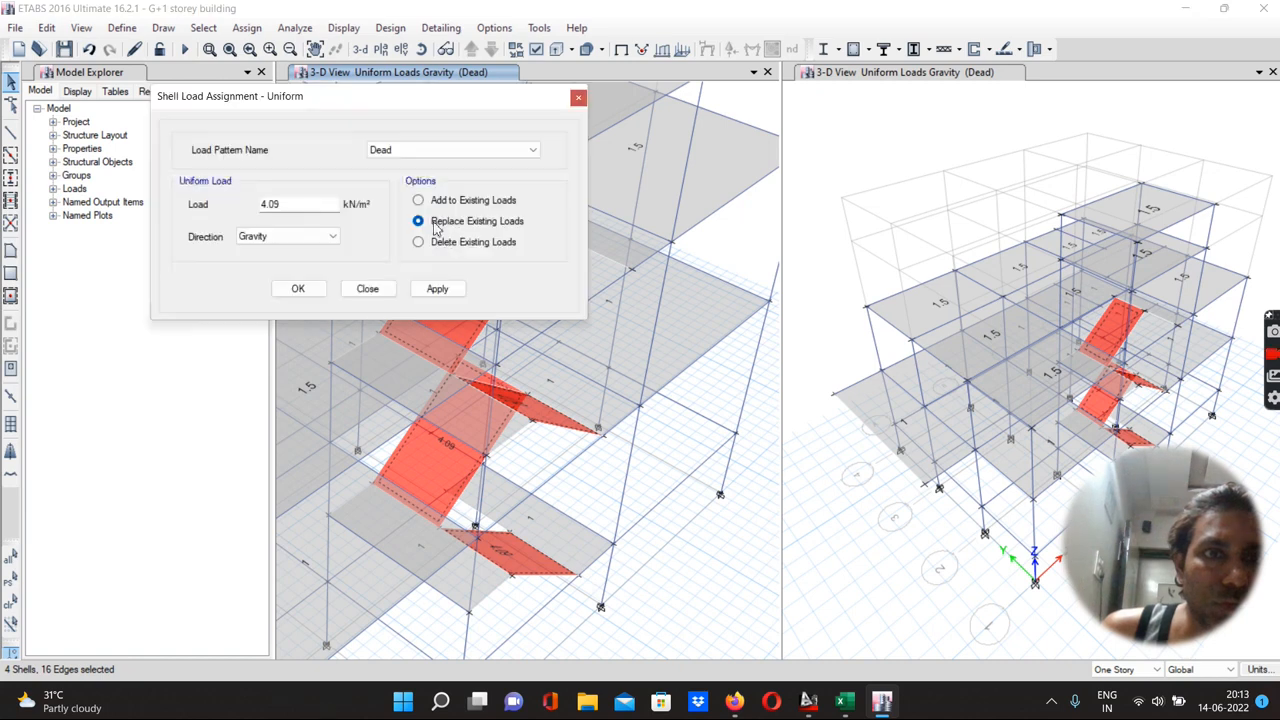
click(417, 151)
click(394, 177)
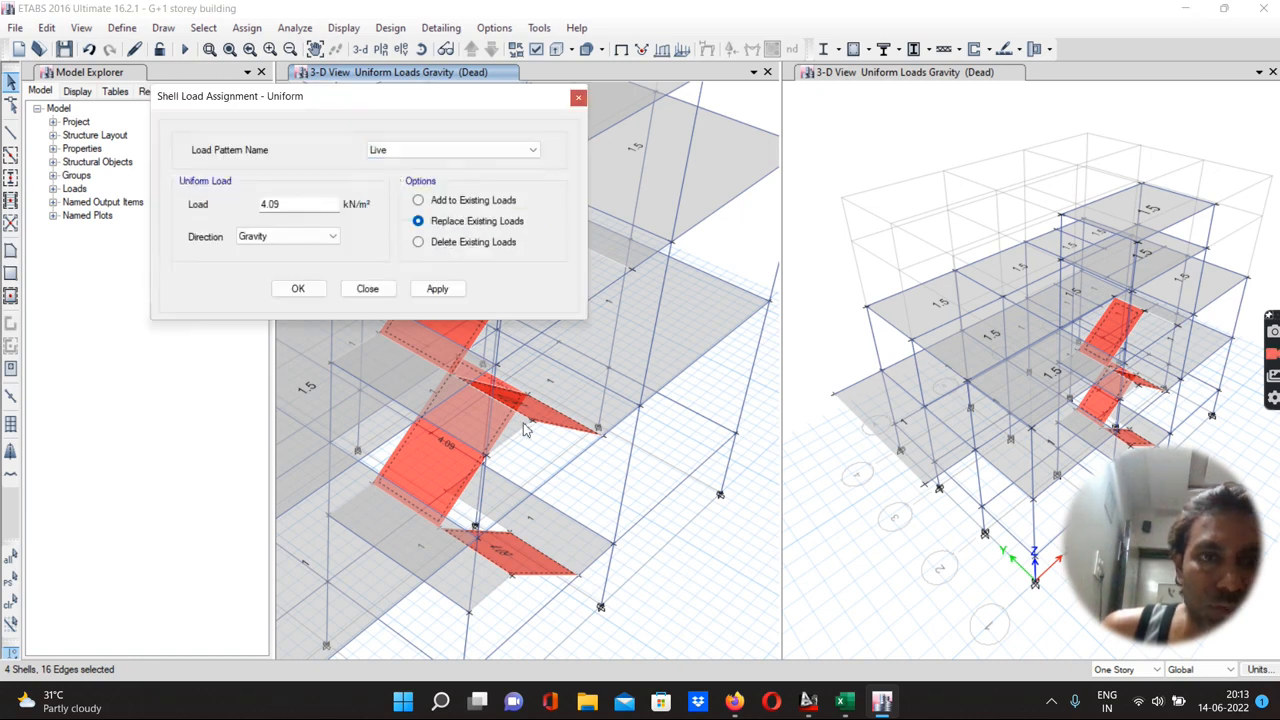
click(419, 202)
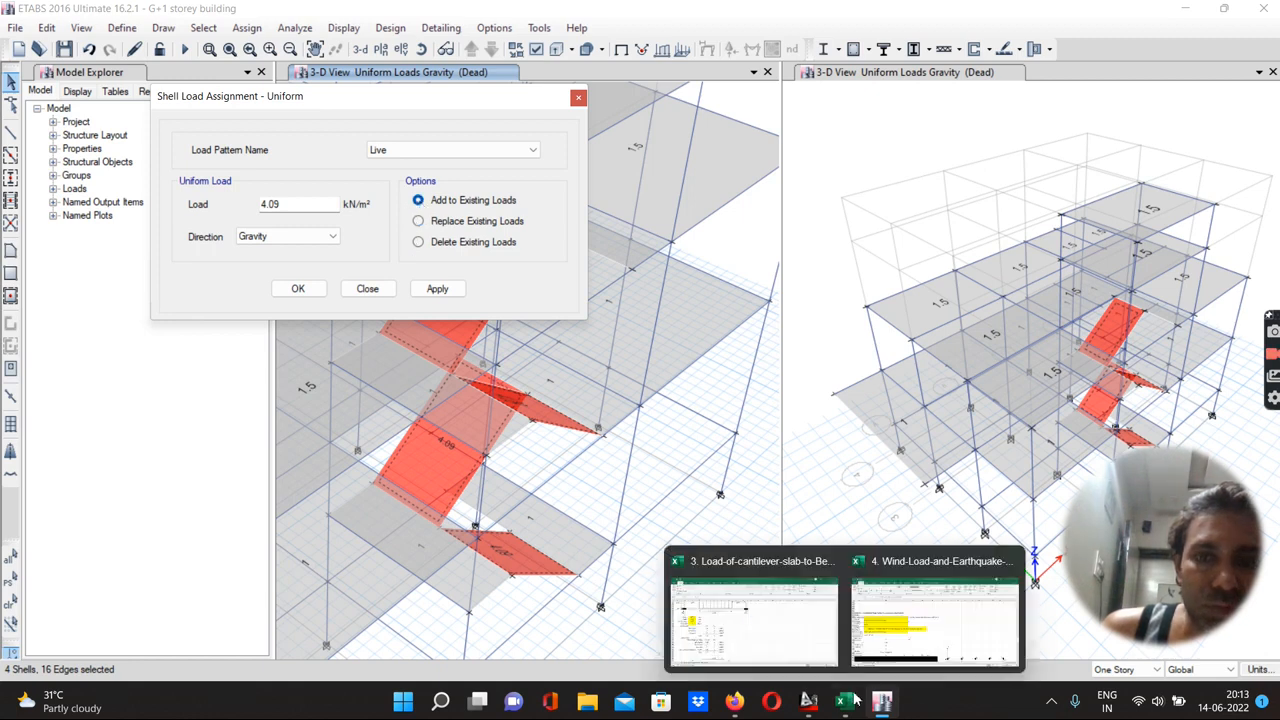
mouse_move(845, 698)
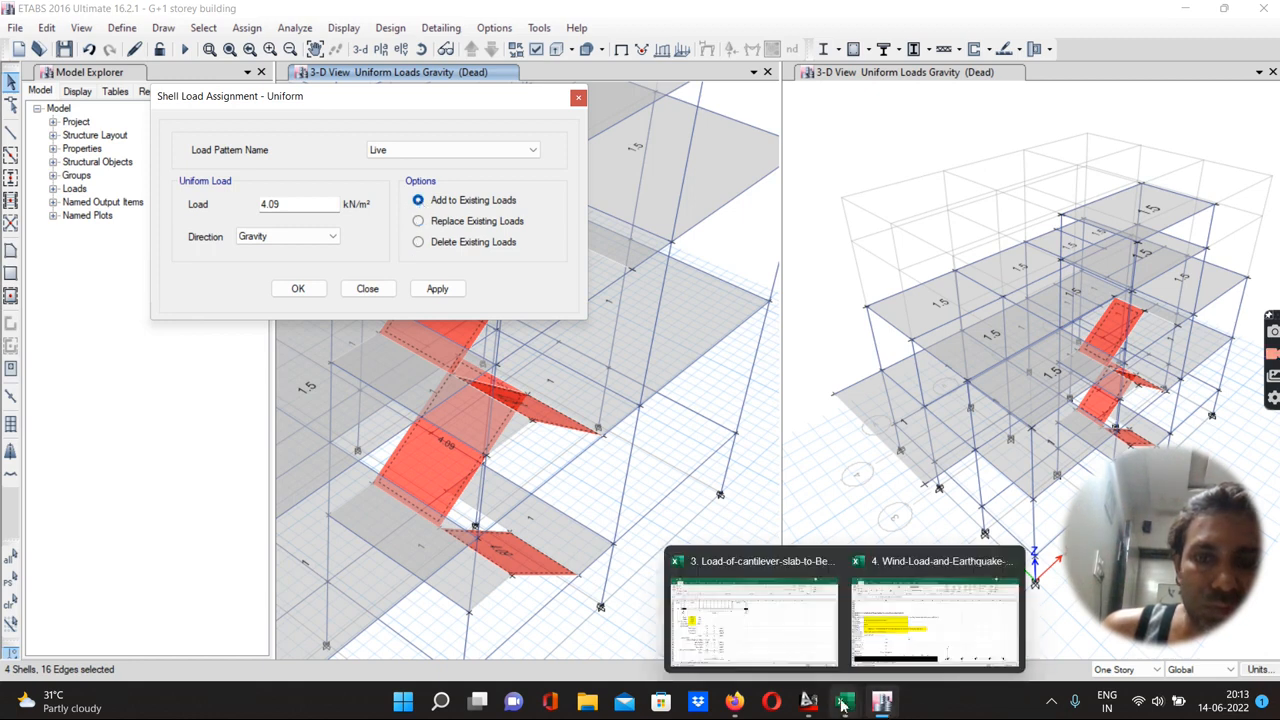
click(800, 640)
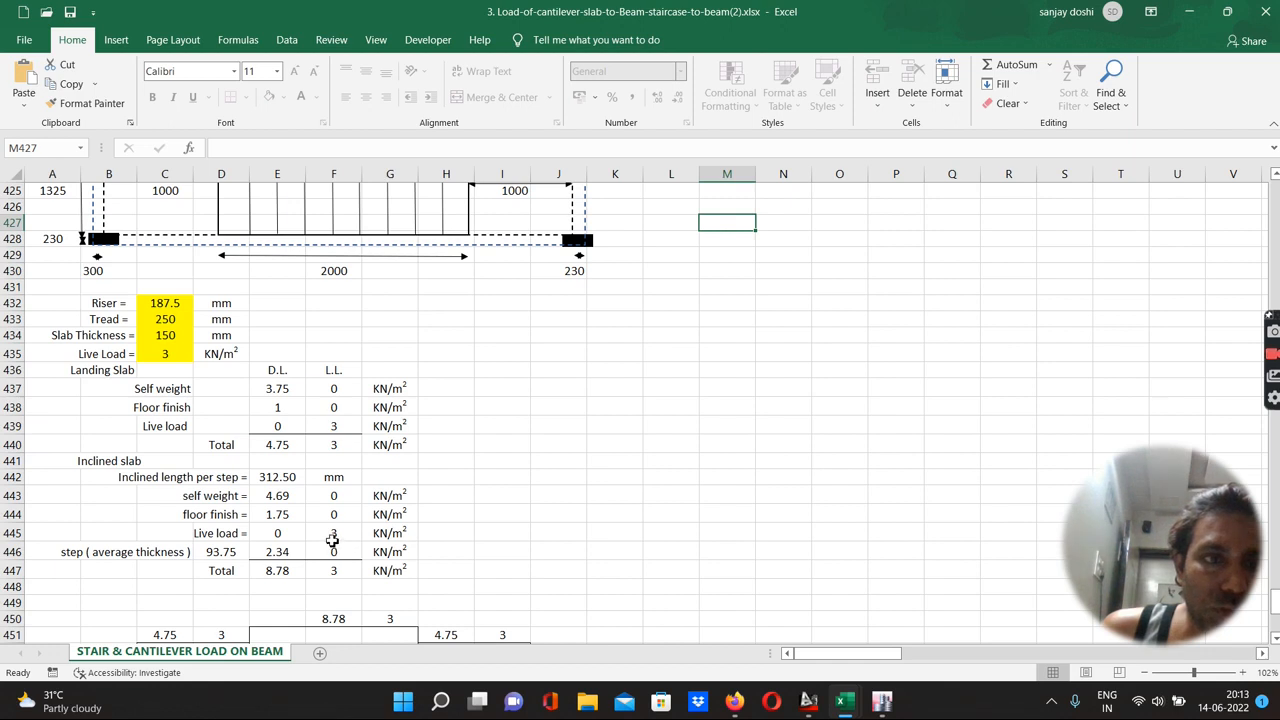
scroll(370, 570, down, 1)
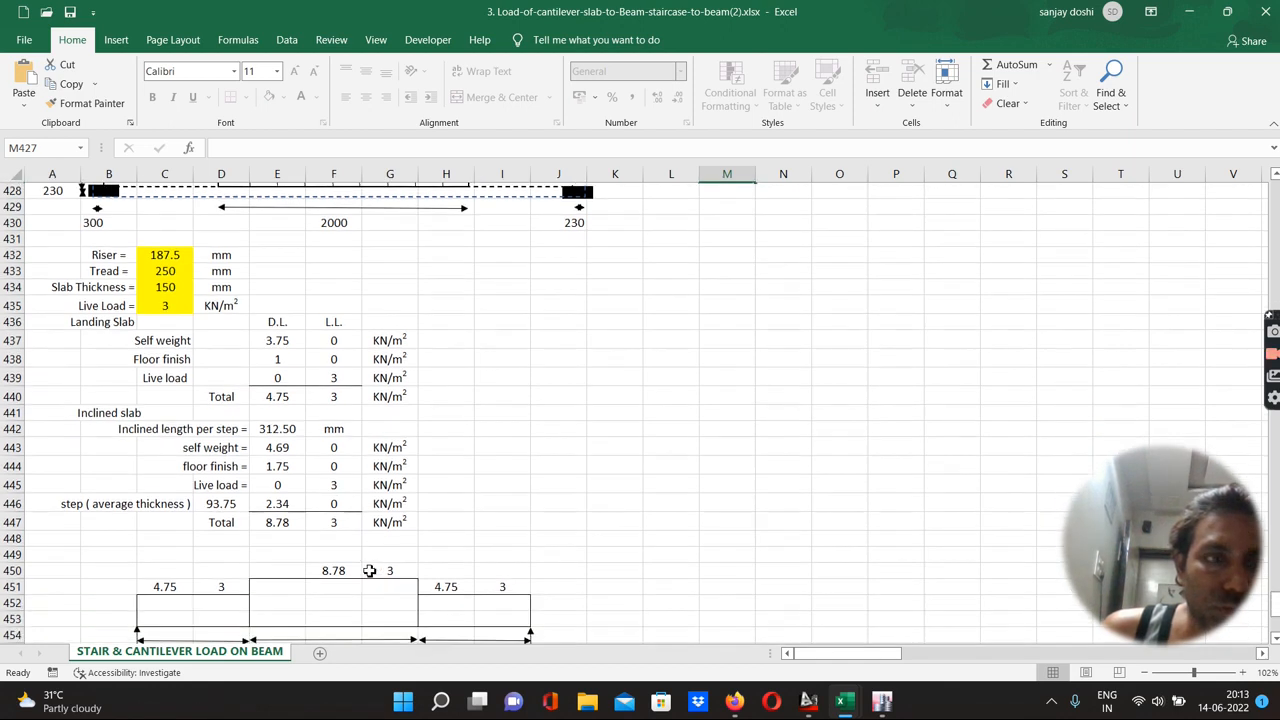
click(885, 703)
double_click(300, 204)
text(3)
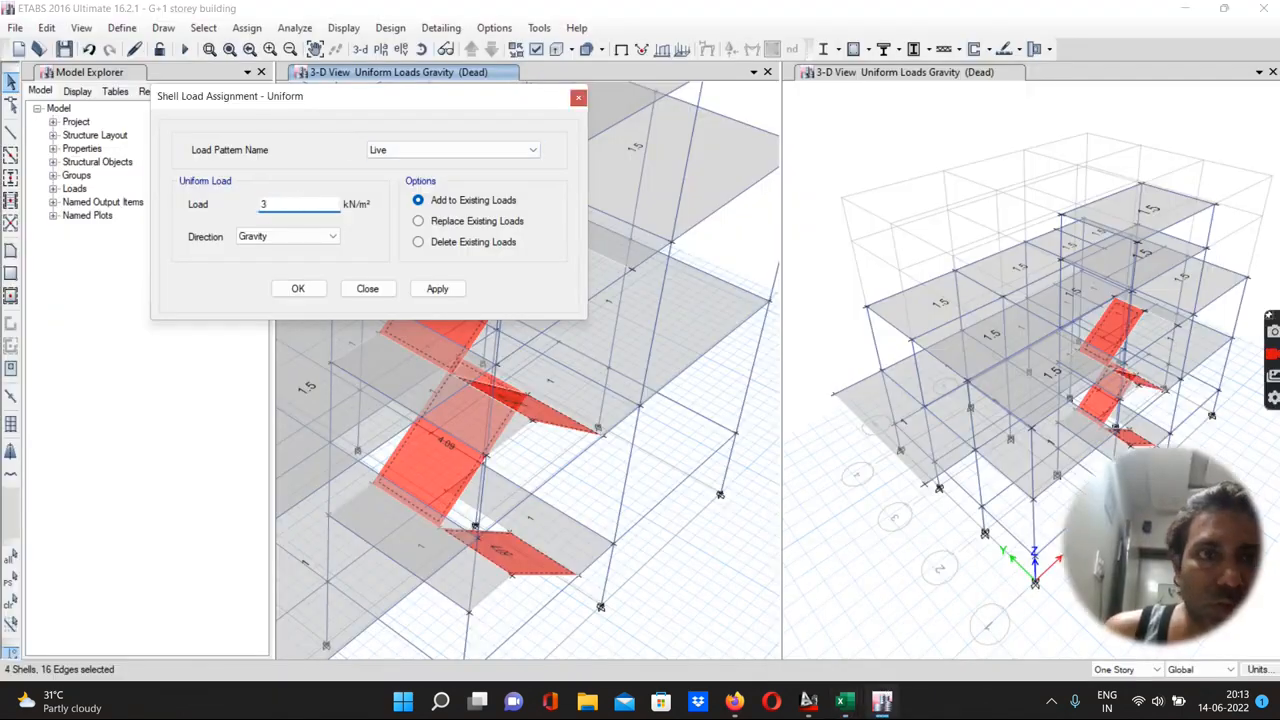
click(438, 289)
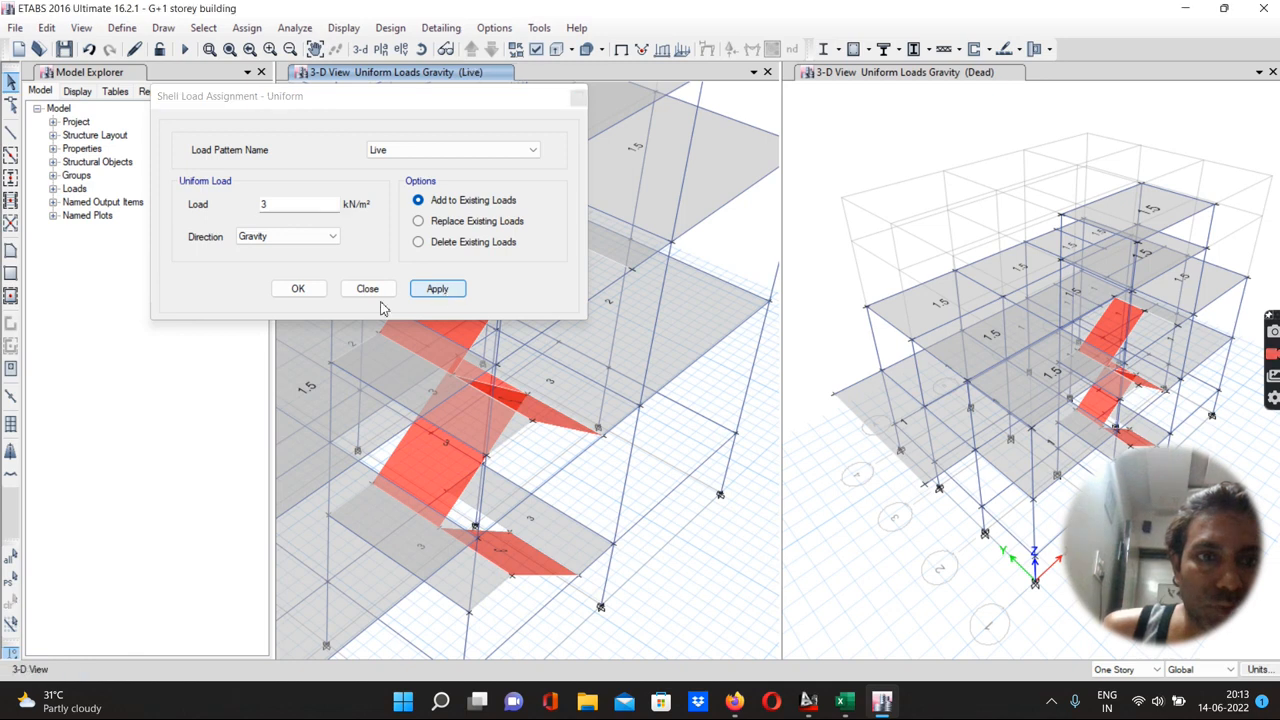
click(298, 289)
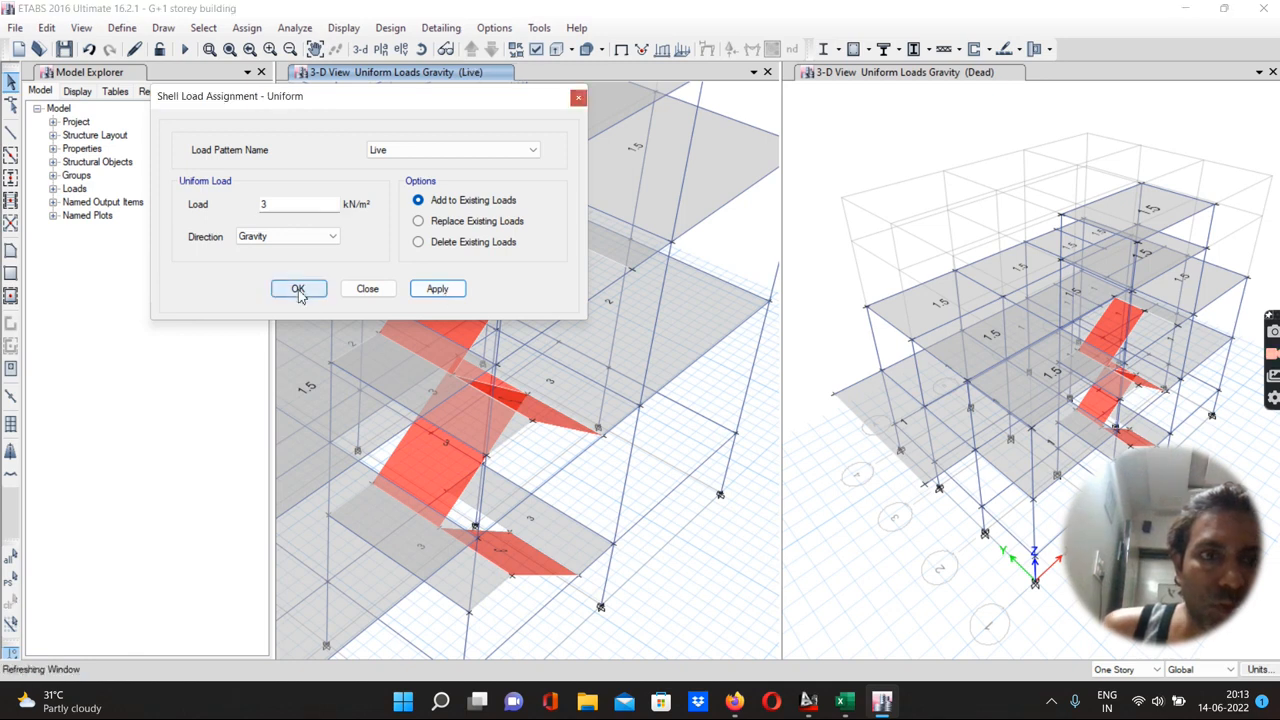
scroll(510, 390, down, 5)
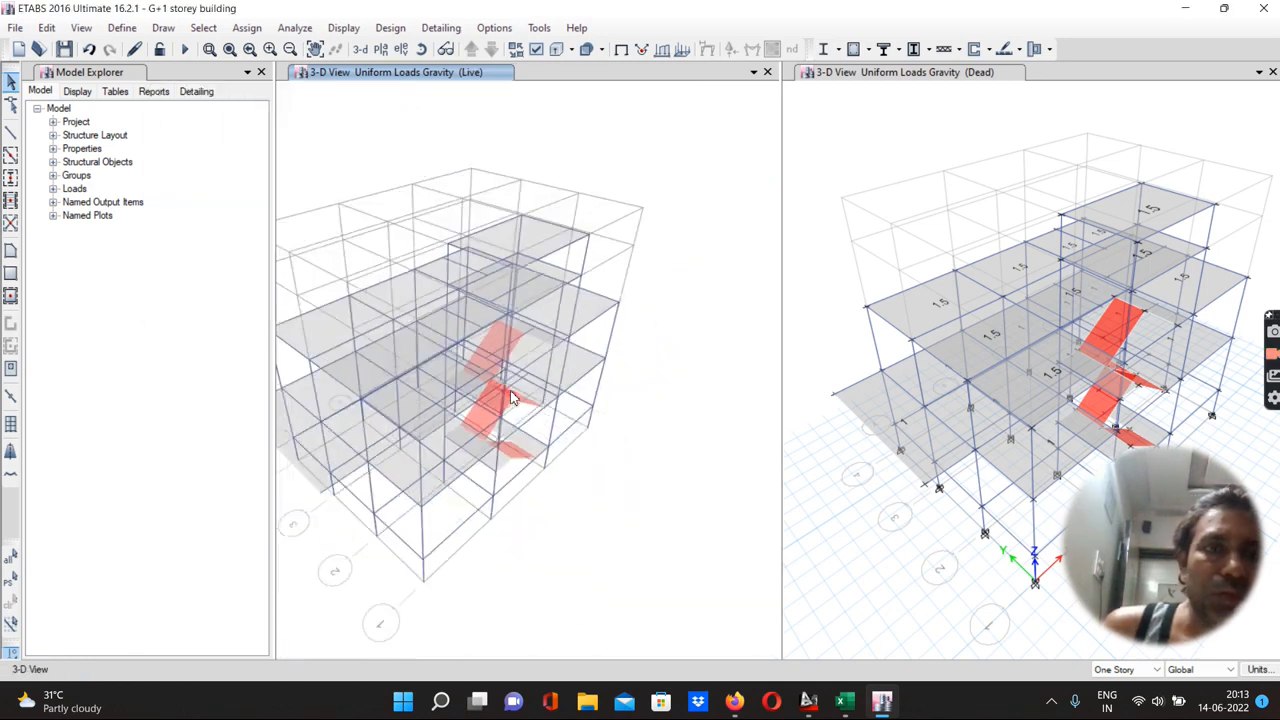
scroll(512, 397, up, 5)
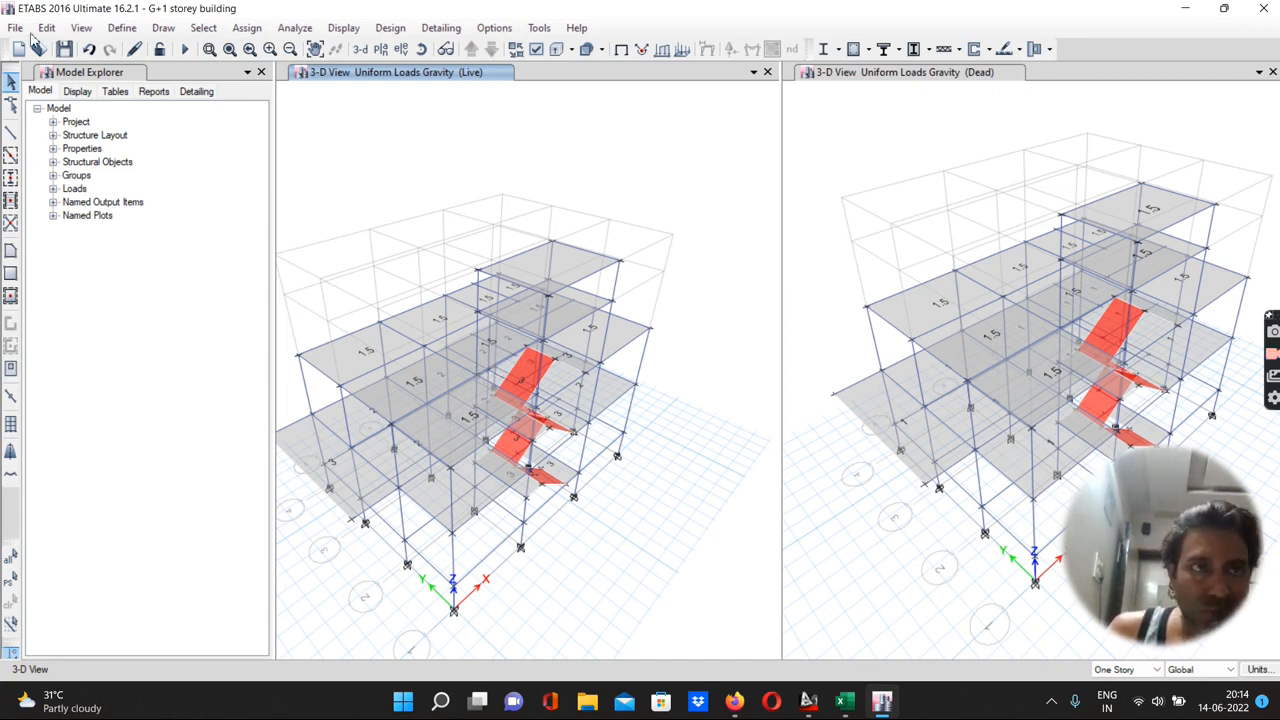
Edit mass source MsSrc1 to use only specified load patterns, clearing element self mass and additional mass
click(121, 29)
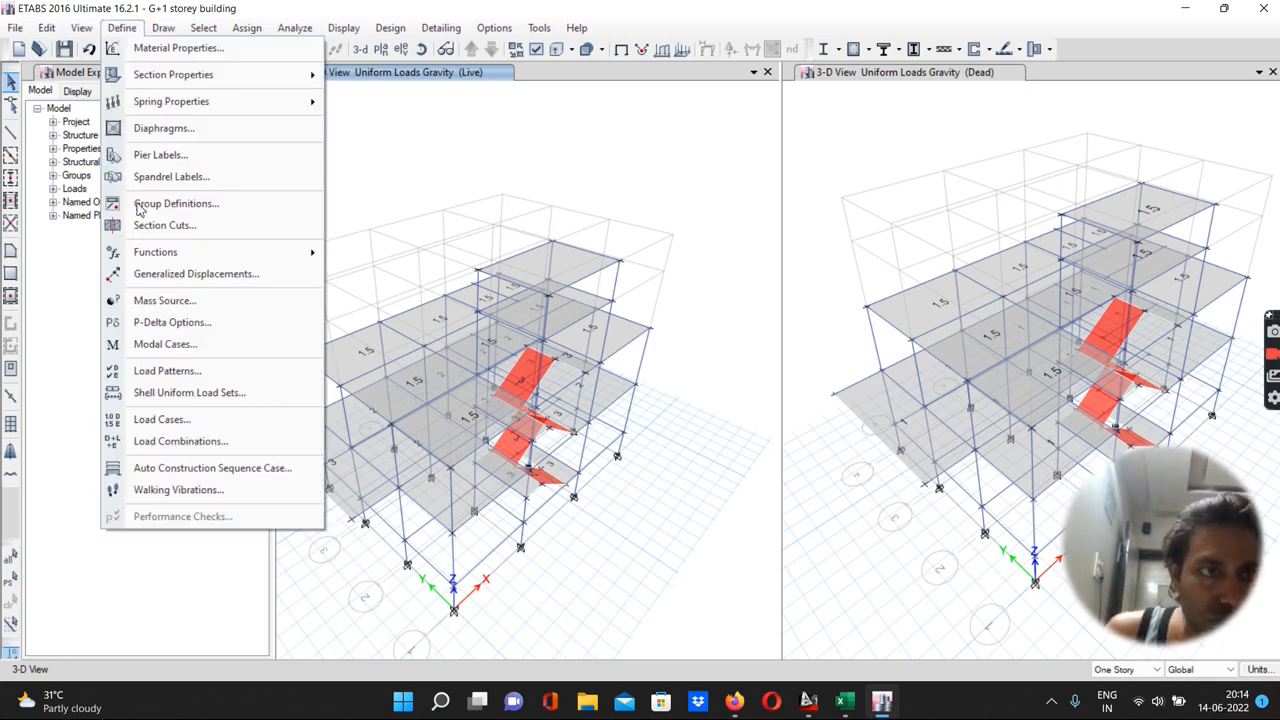
click(169, 303)
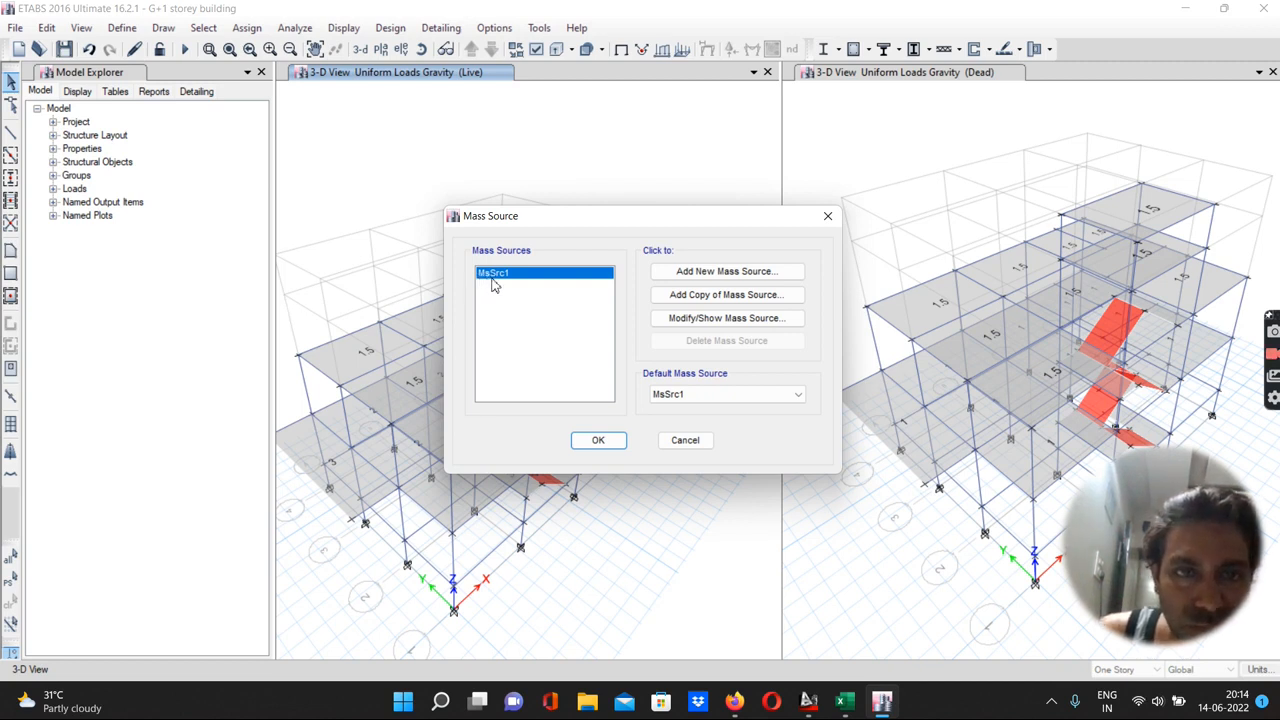
click(678, 320)
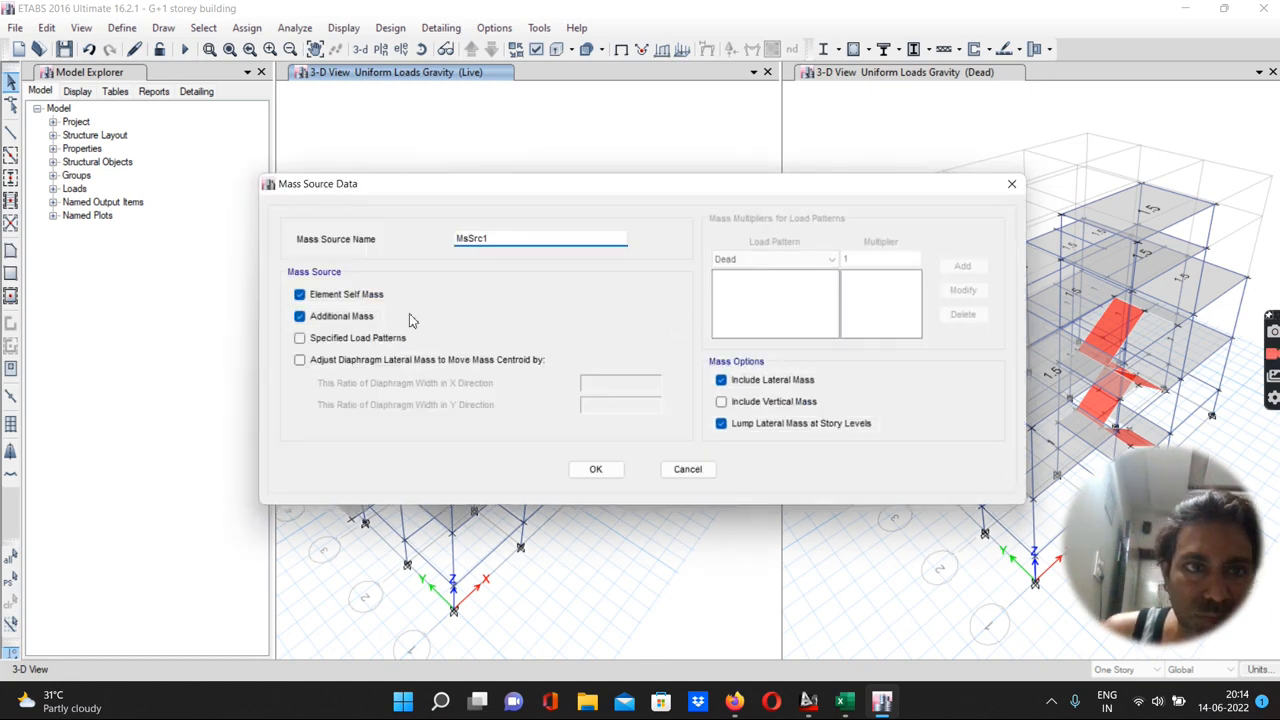
click(300, 342)
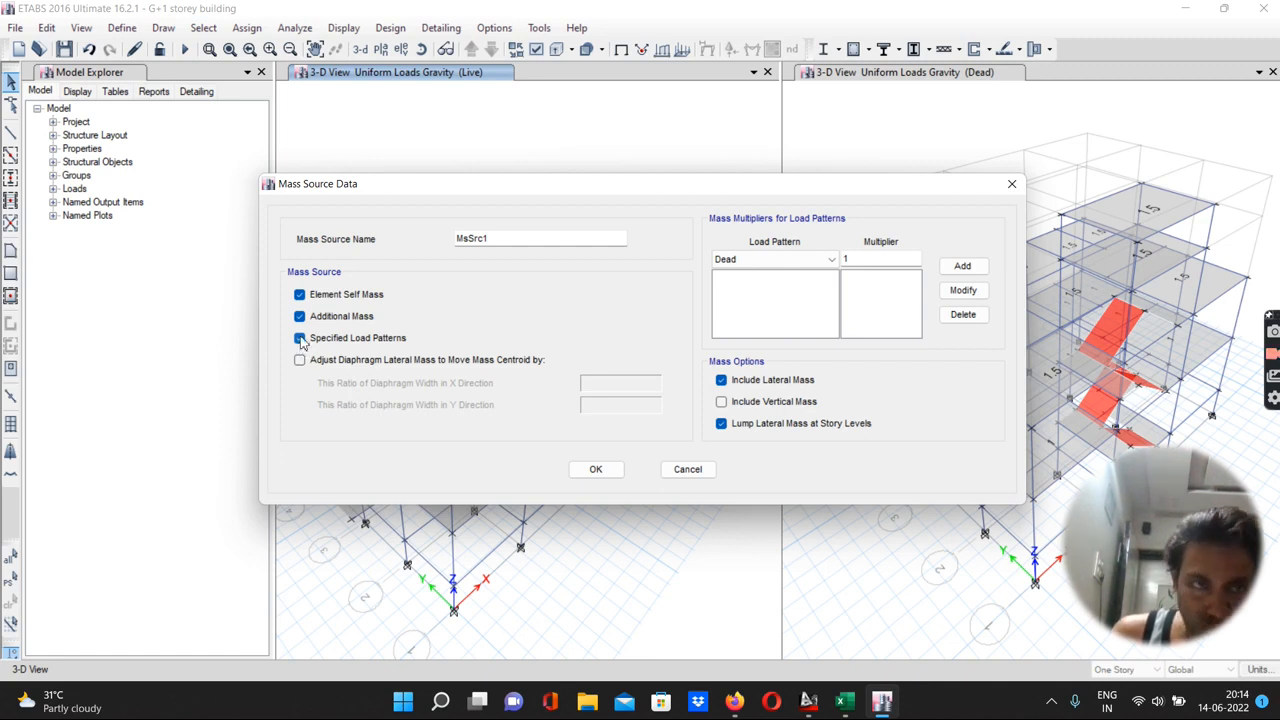
click(300, 316)
click(300, 294)
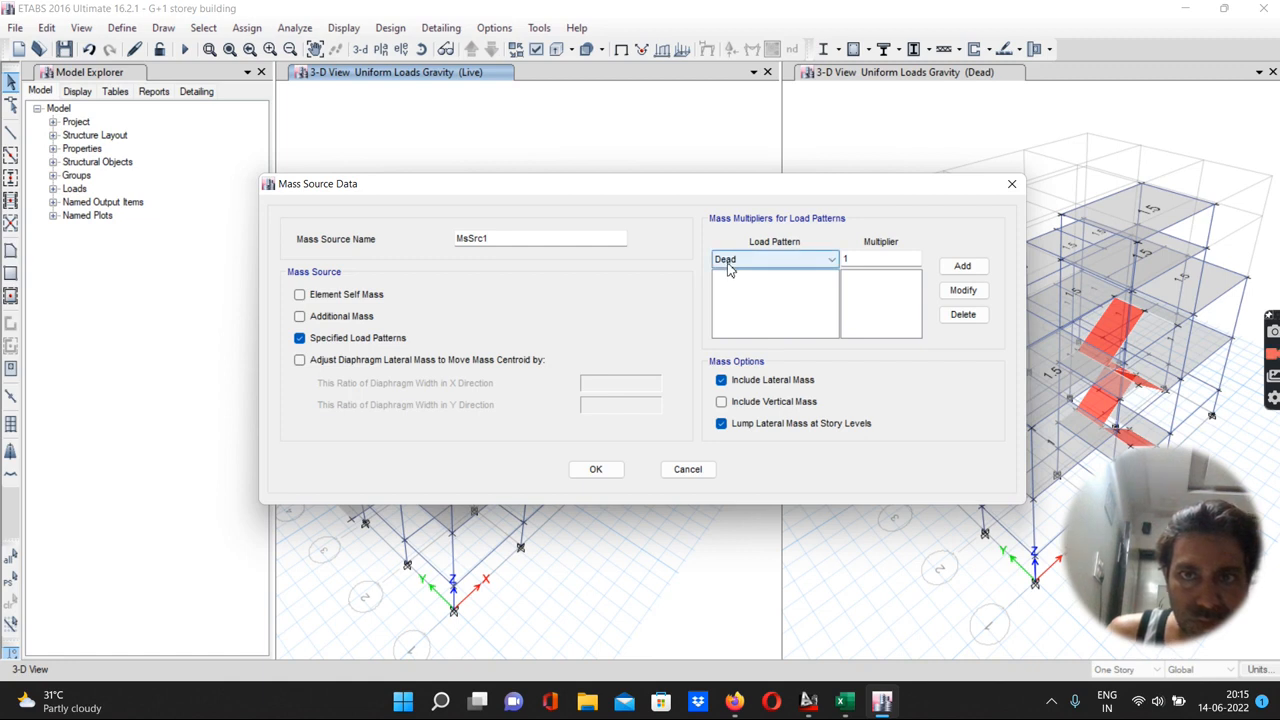
Add Dead with multiplier 1 and Live with multiplier 0.25 to the mass source and confirm
click(957, 266)
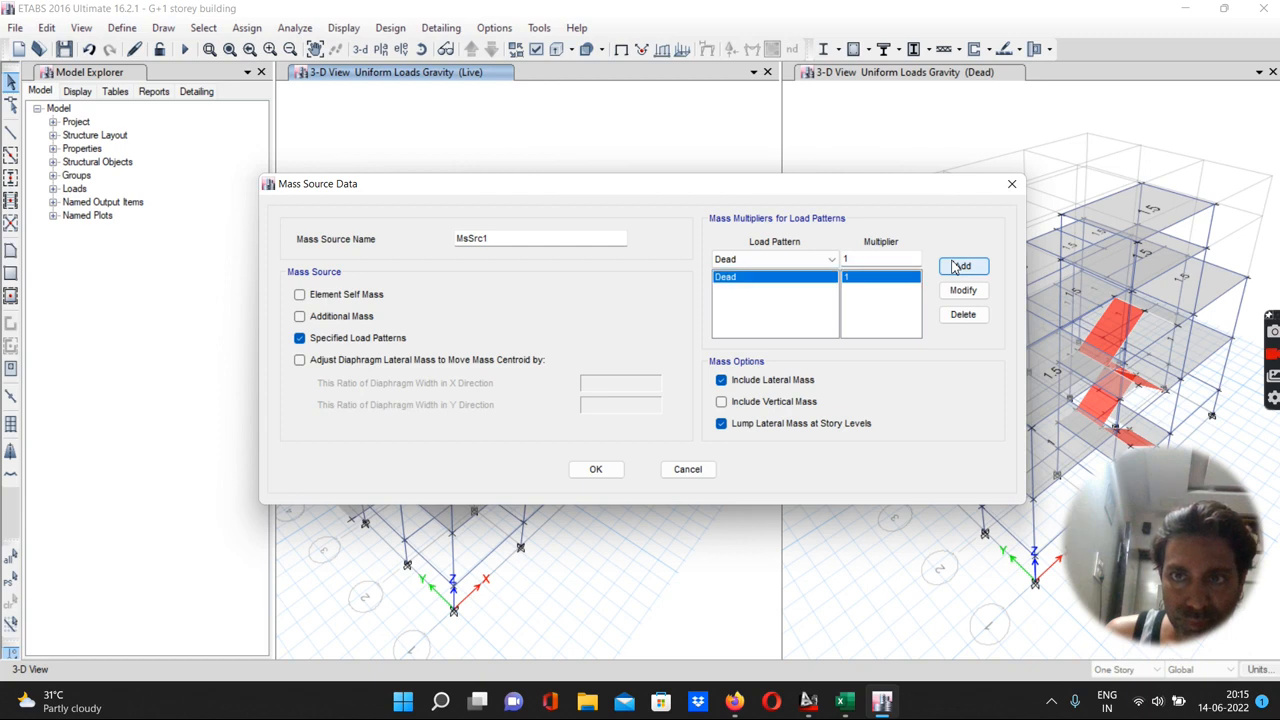
click(814, 260)
click(752, 291)
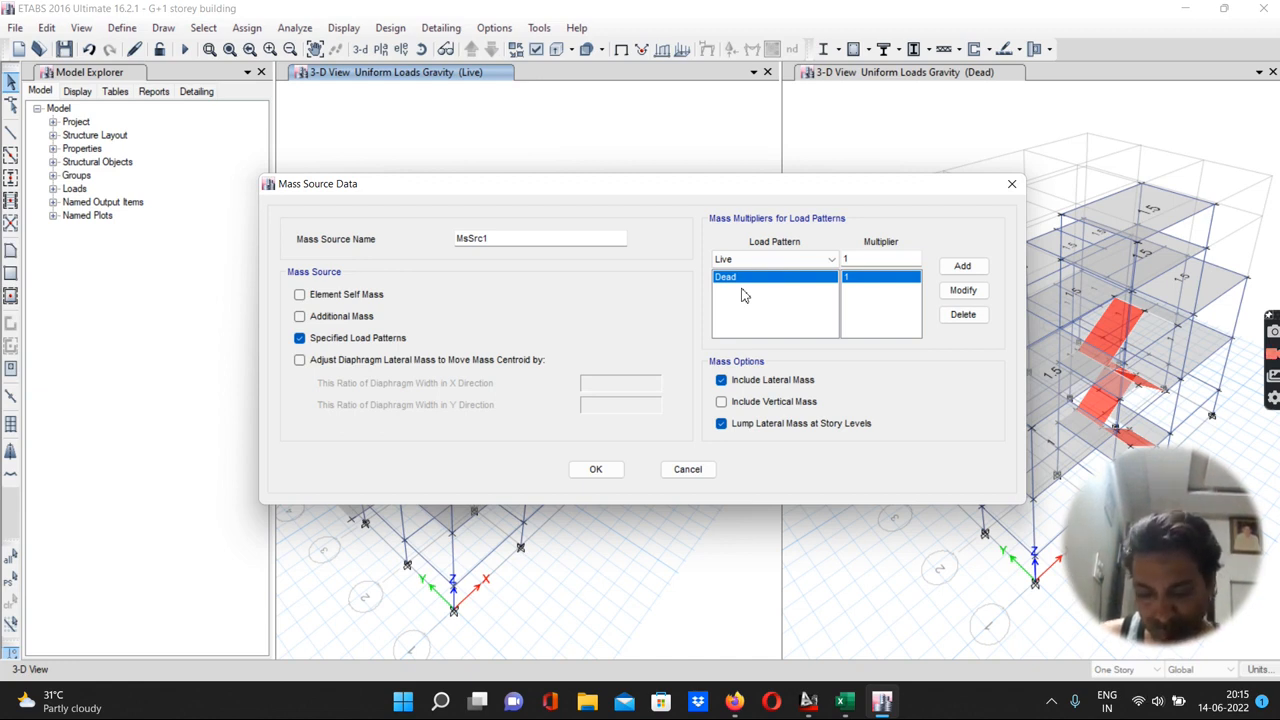
double_click(851, 261)
text(0.25)
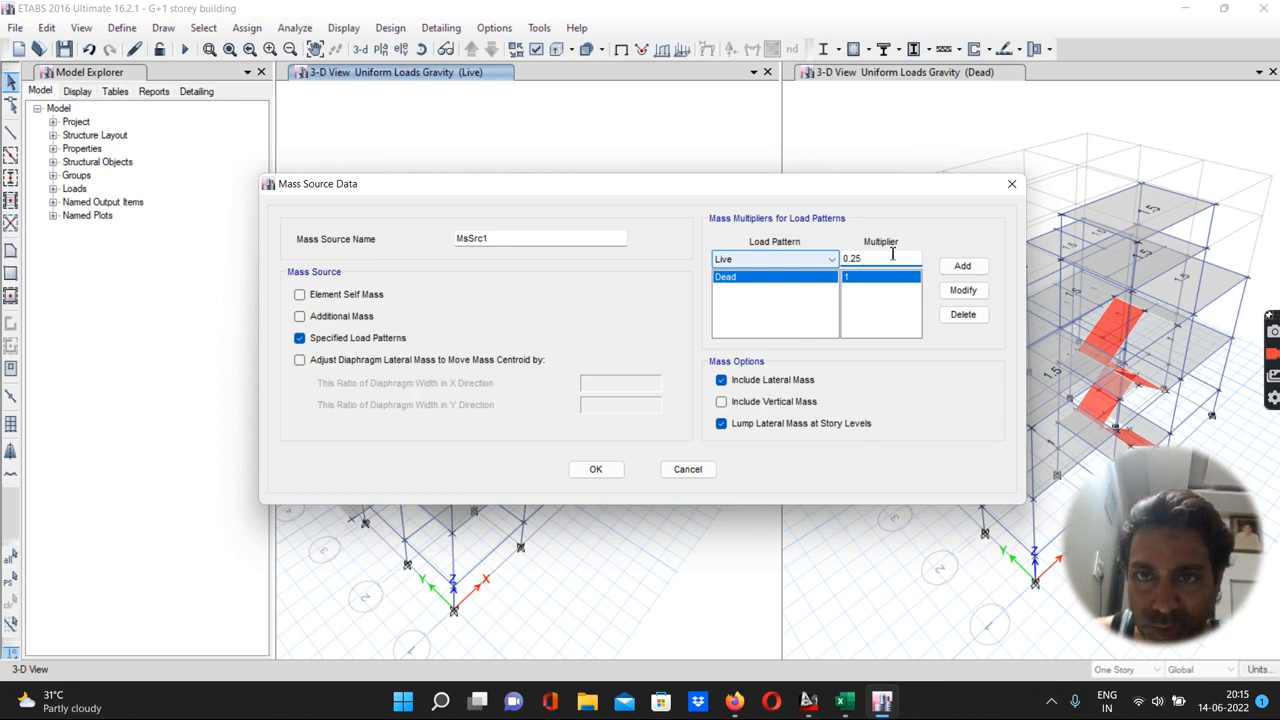
click(961, 266)
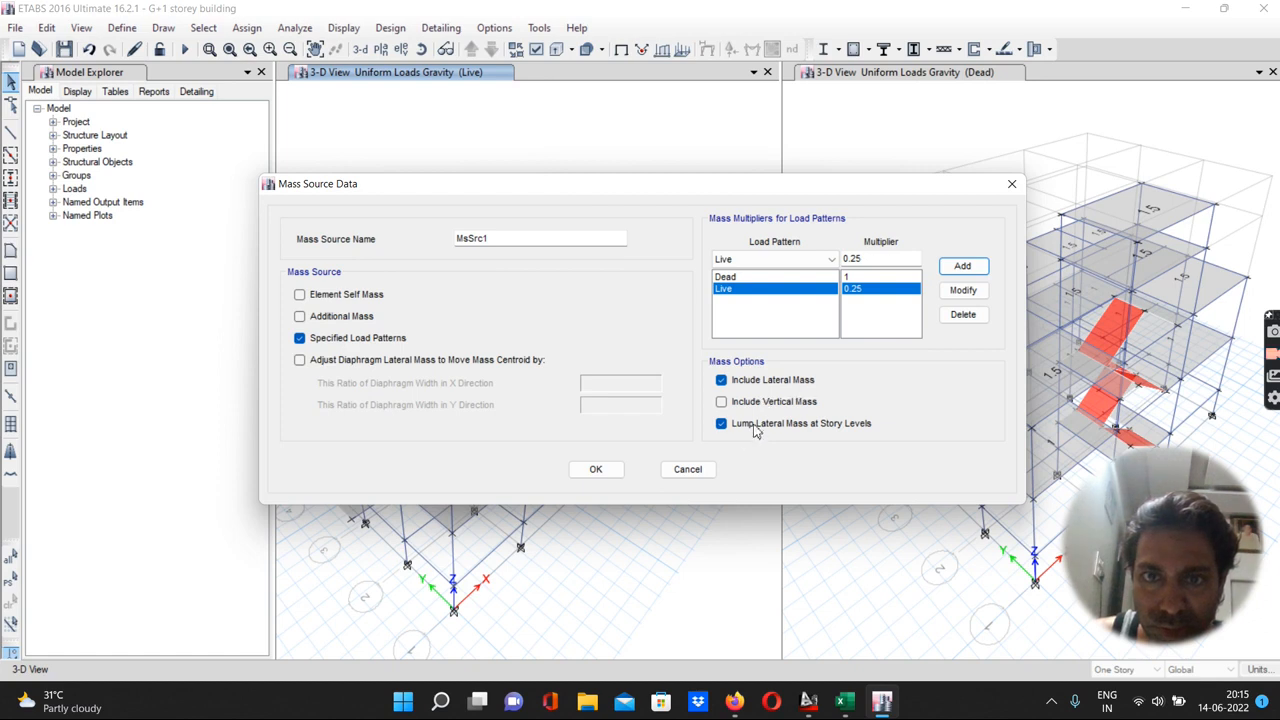
click(596, 469)
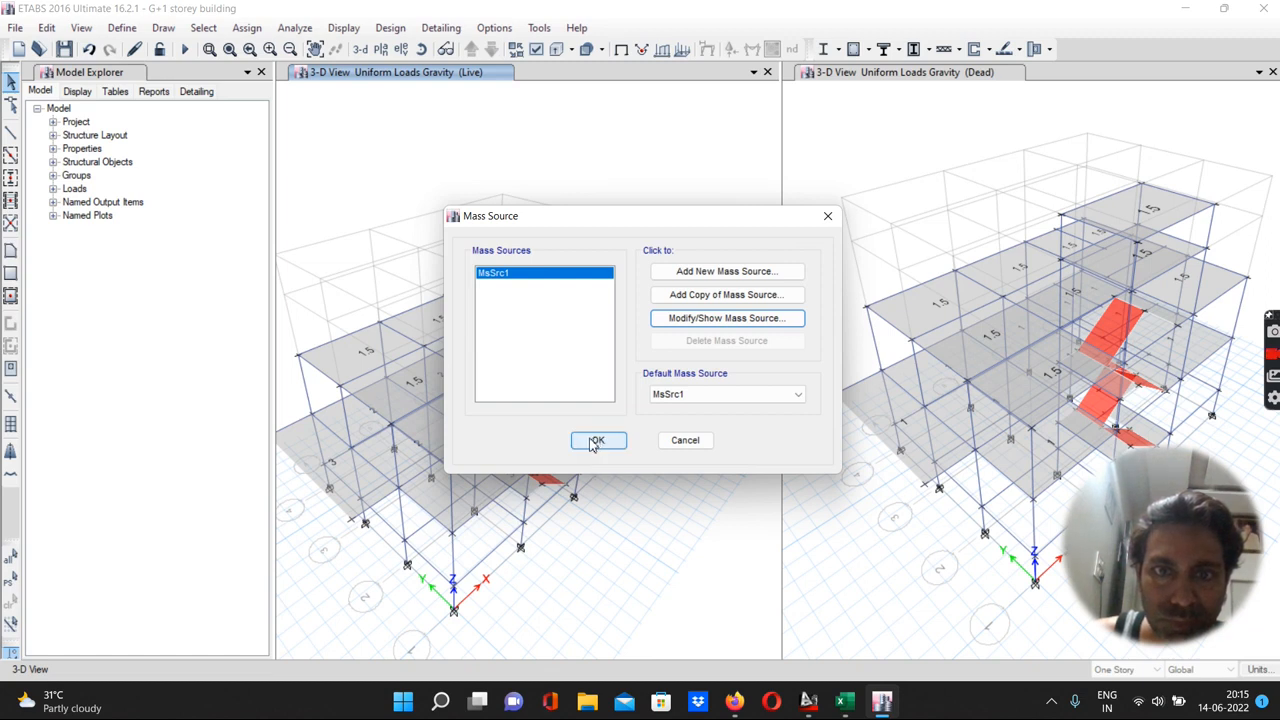
Set MsSrc1 as the default mass source, close the dialog and save the model
click(729, 396)
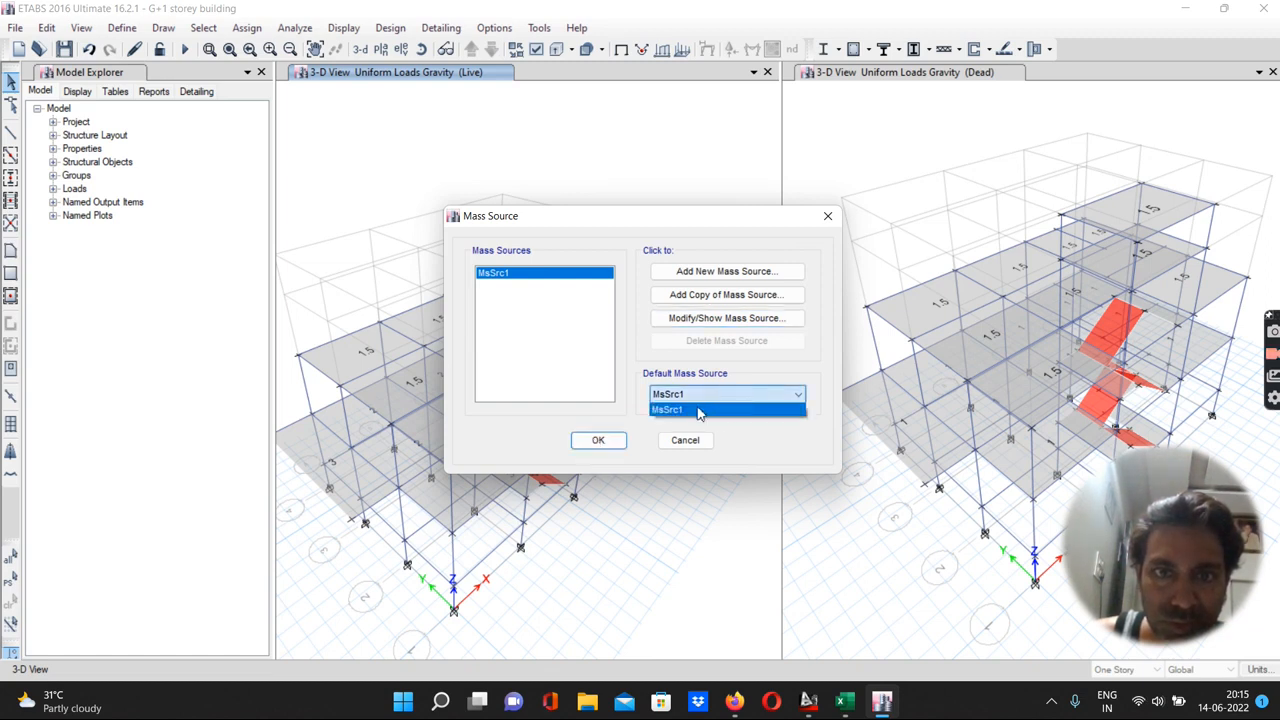
click(690, 410)
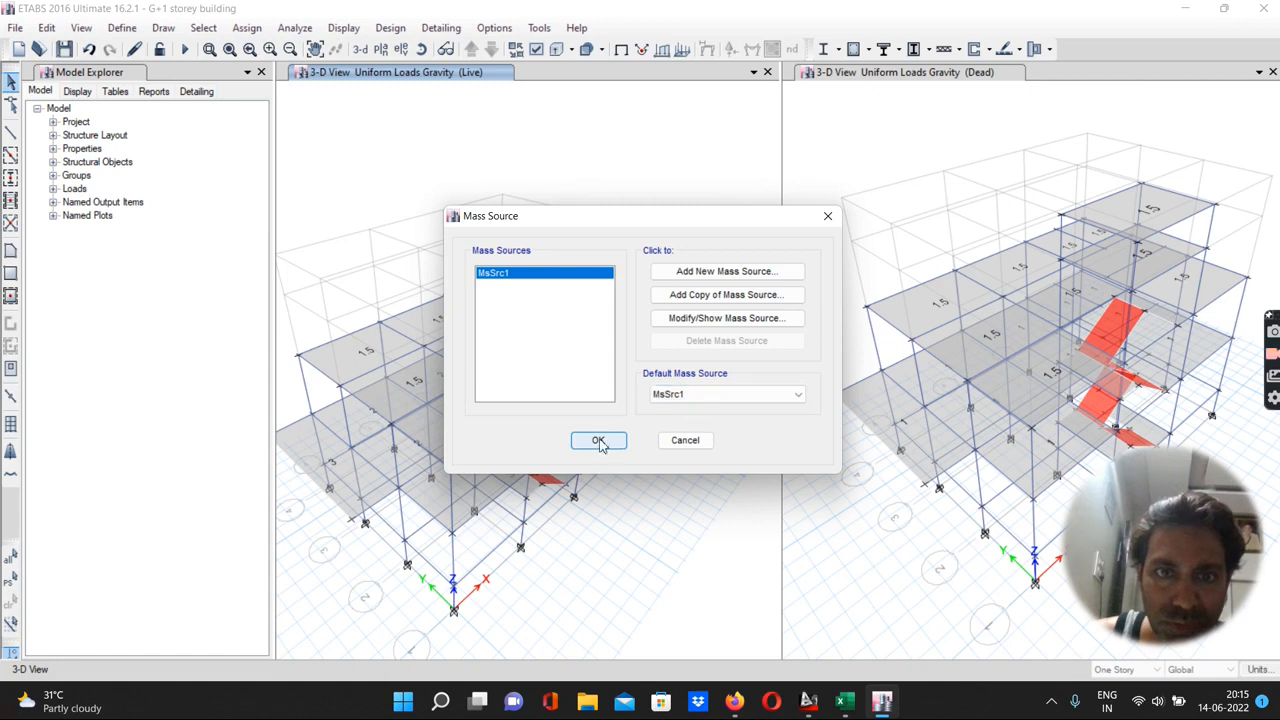
click(598, 441)
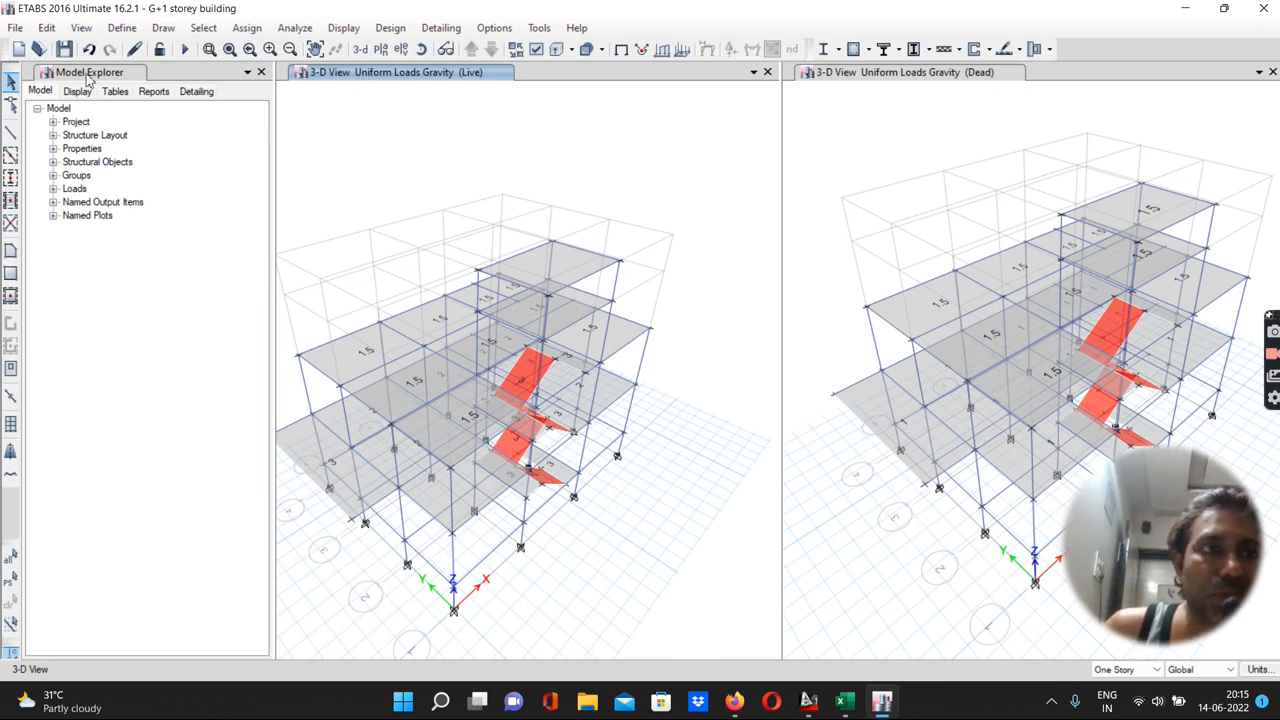
click(64, 49)
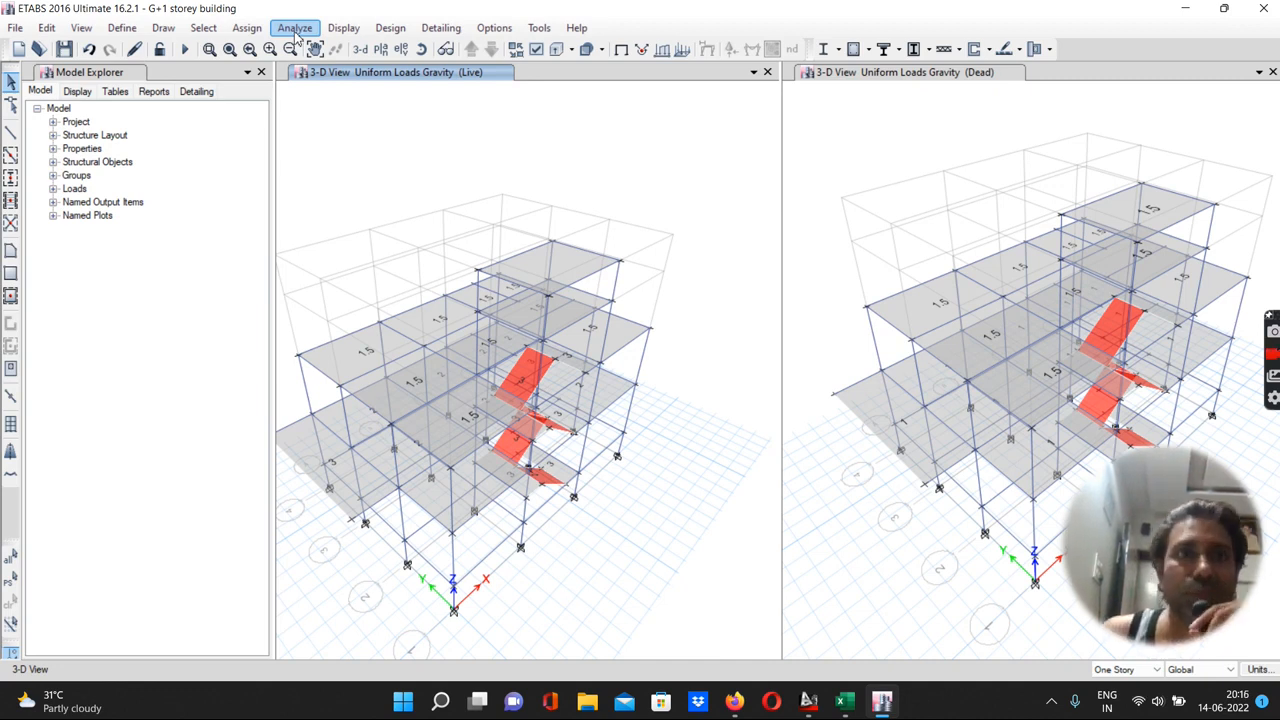
click(296, 30)
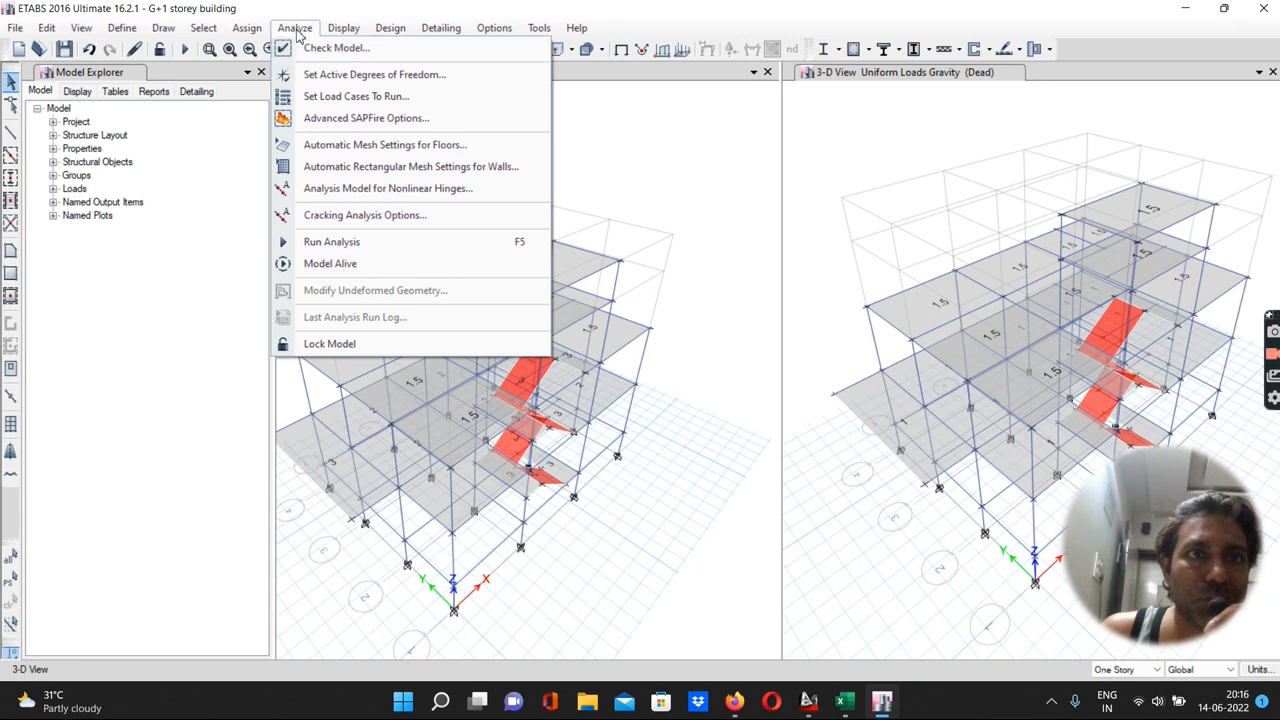
click(343, 28)
click(628, 123)
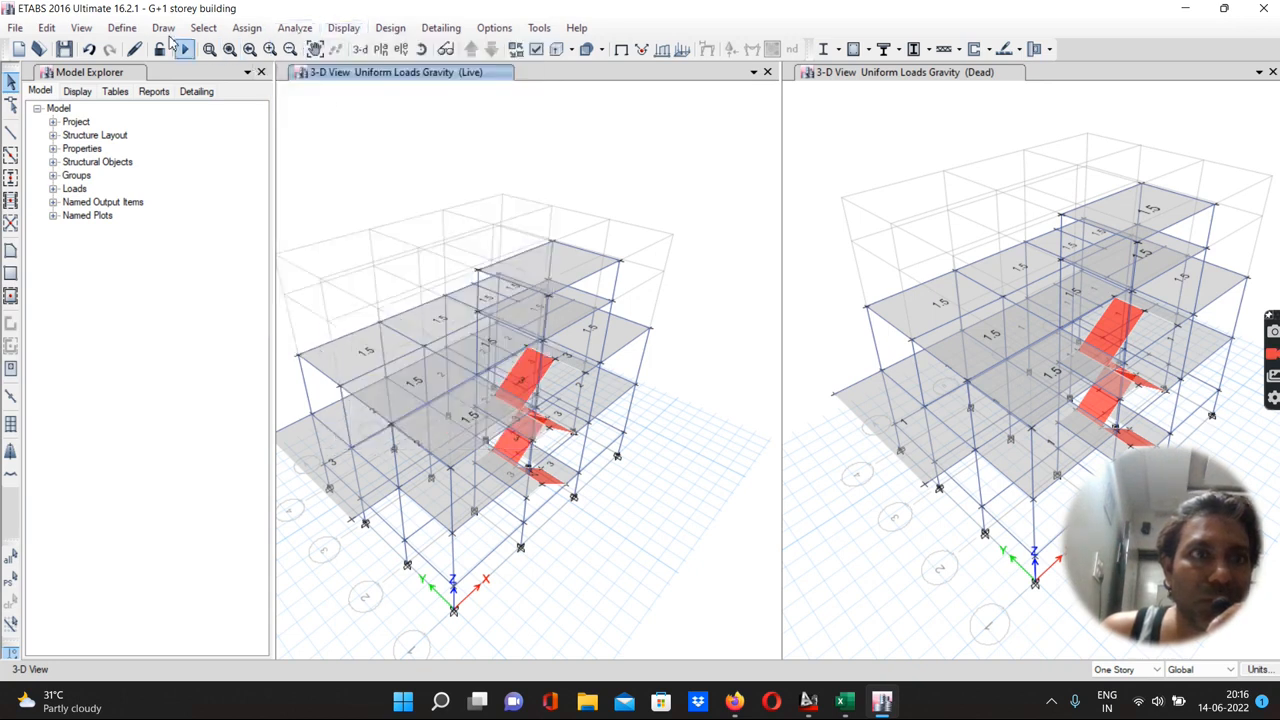
Switch the selection scope to All Stories and try to assign diaphragm D1 to joints without any selection
click(125, 30)
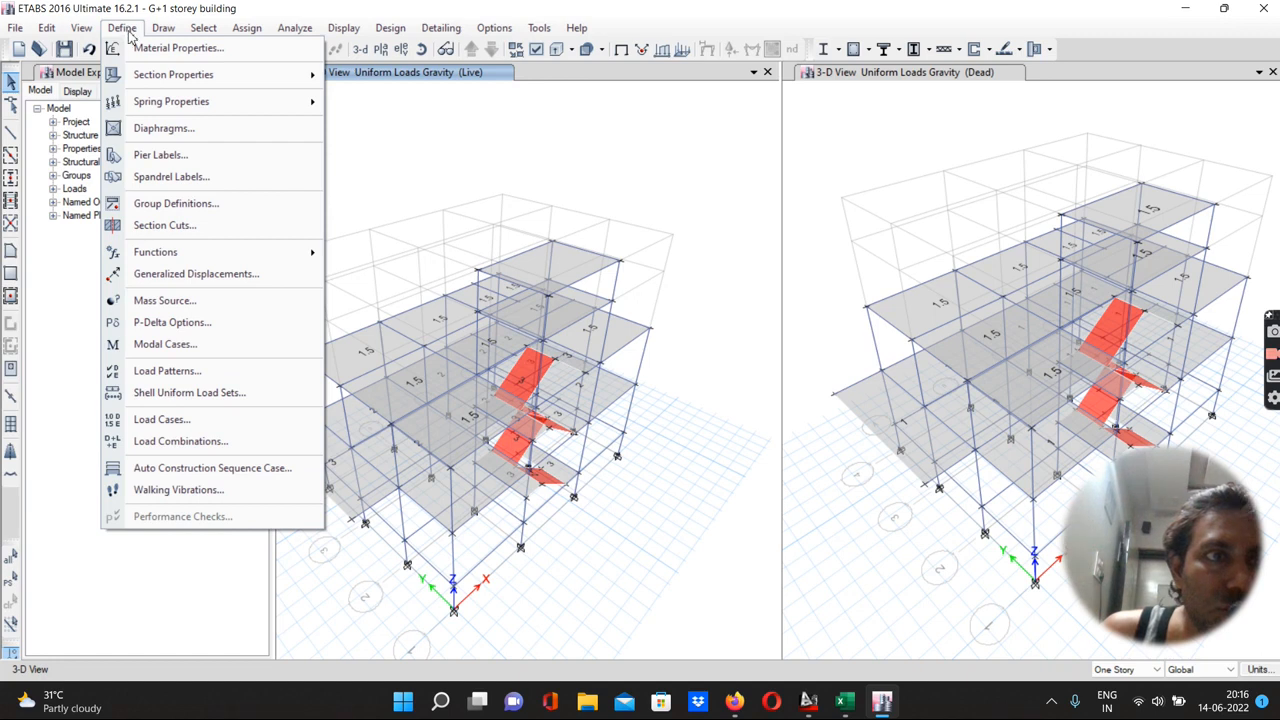
mouse_move(159, 80)
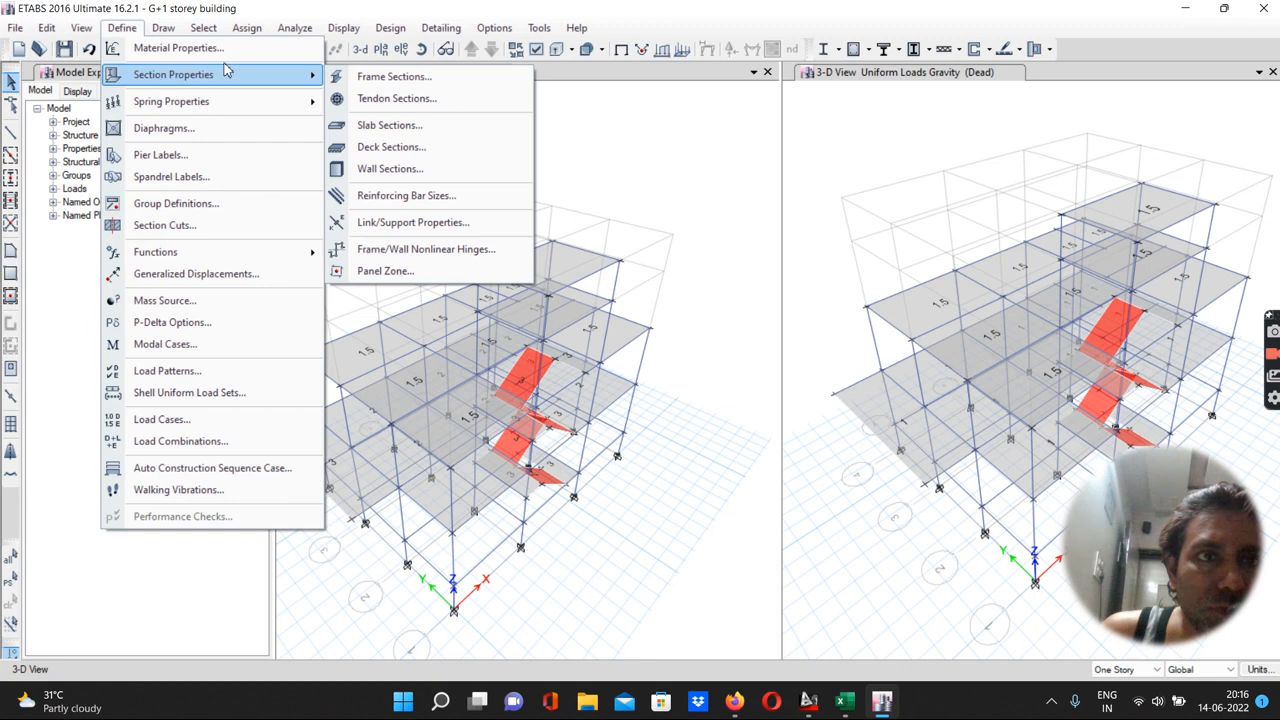
click(247, 28)
mouse_move(284, 81)
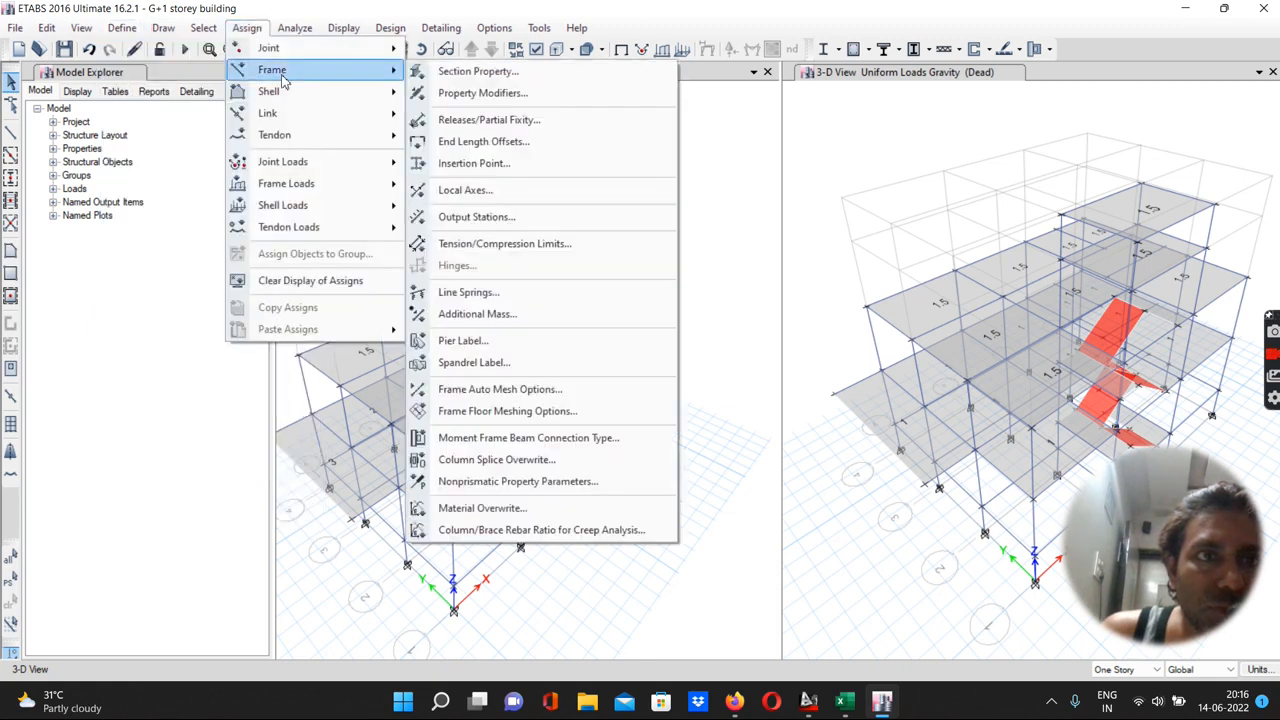
mouse_move(287, 54)
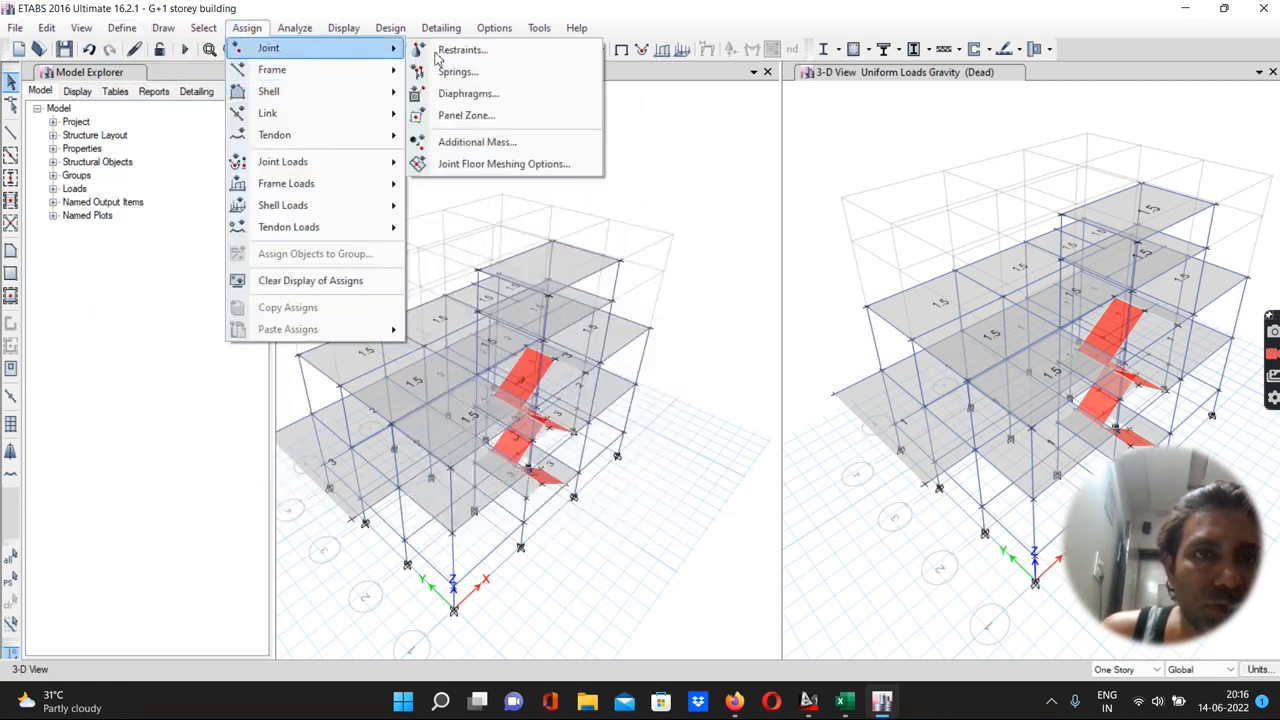
click(467, 93)
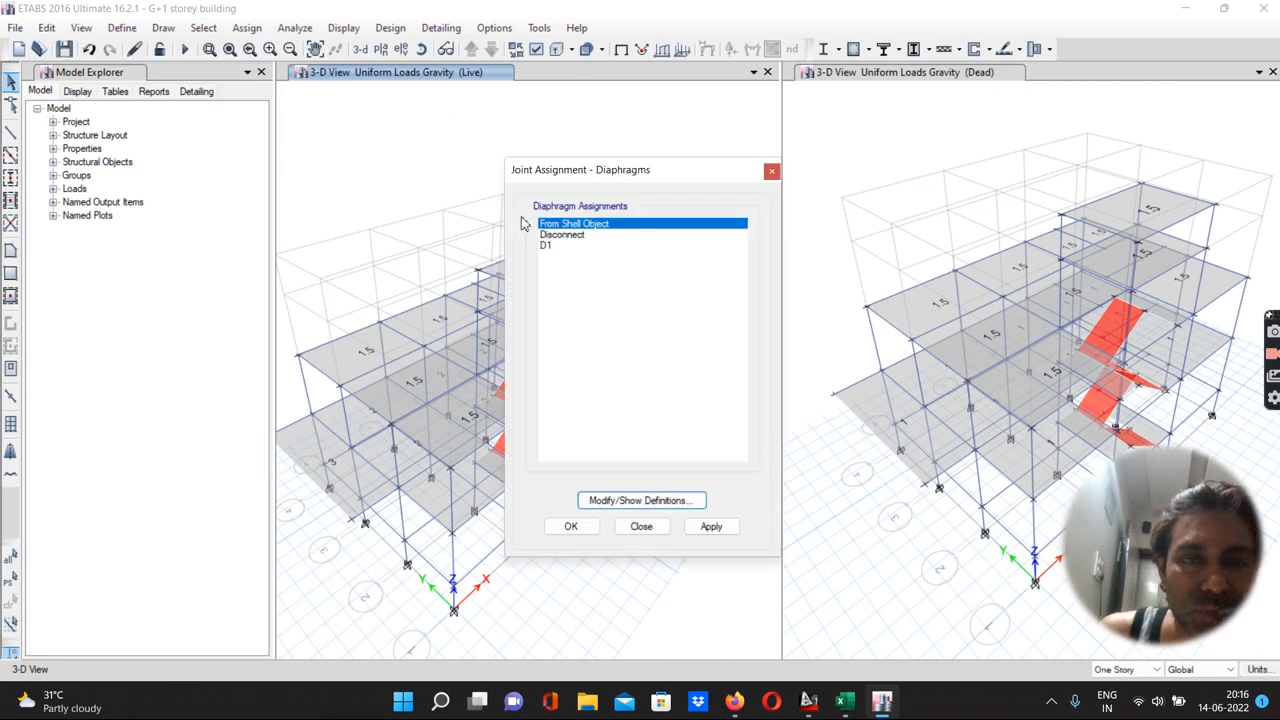
click(546, 246)
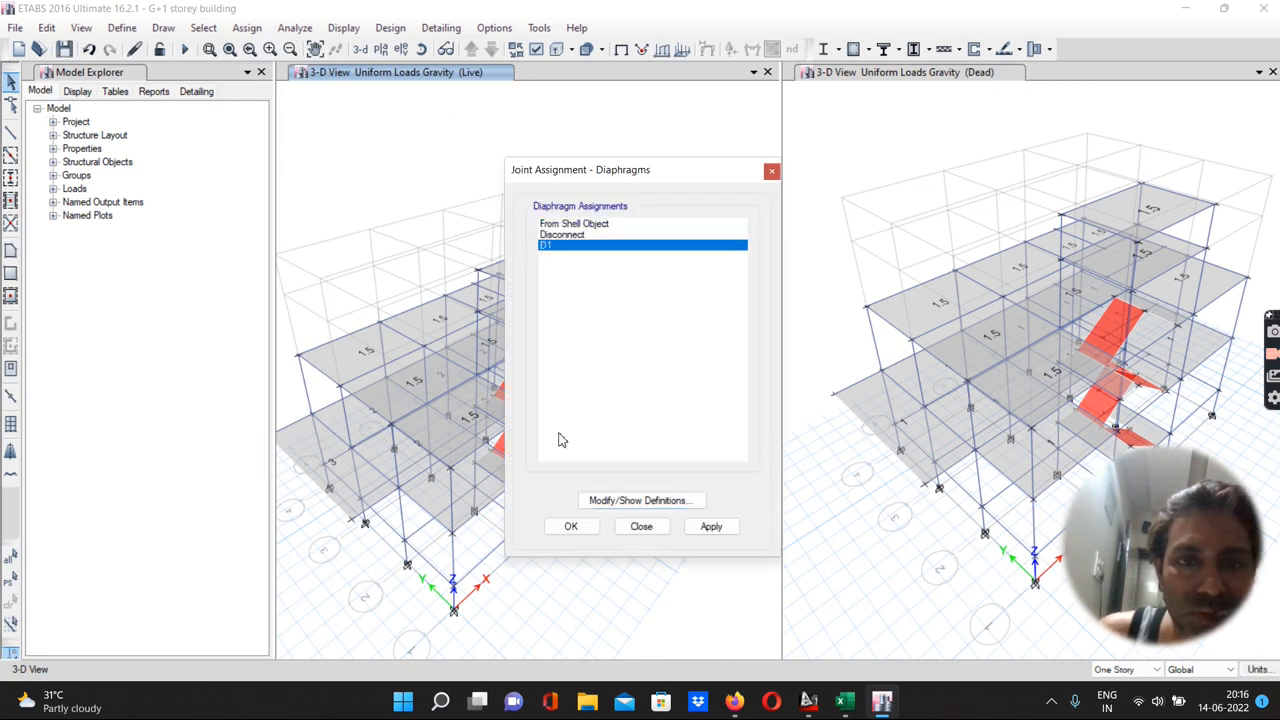
click(1105, 670)
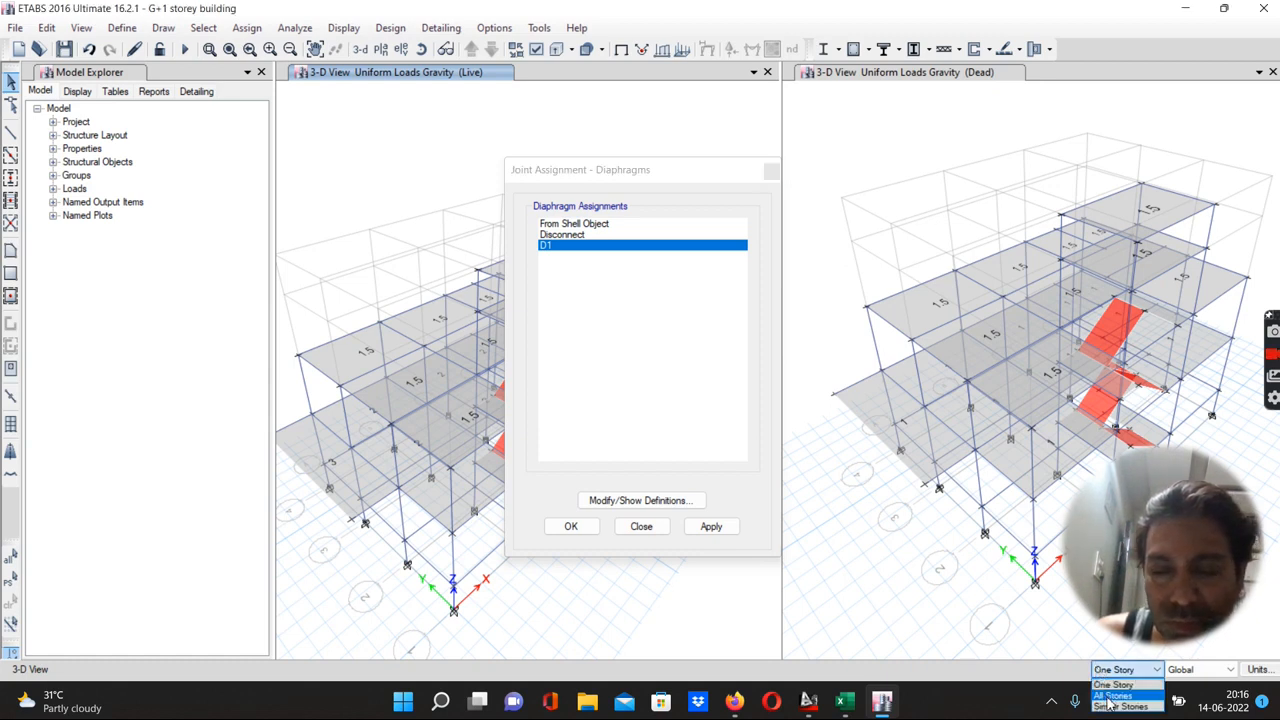
click(1110, 696)
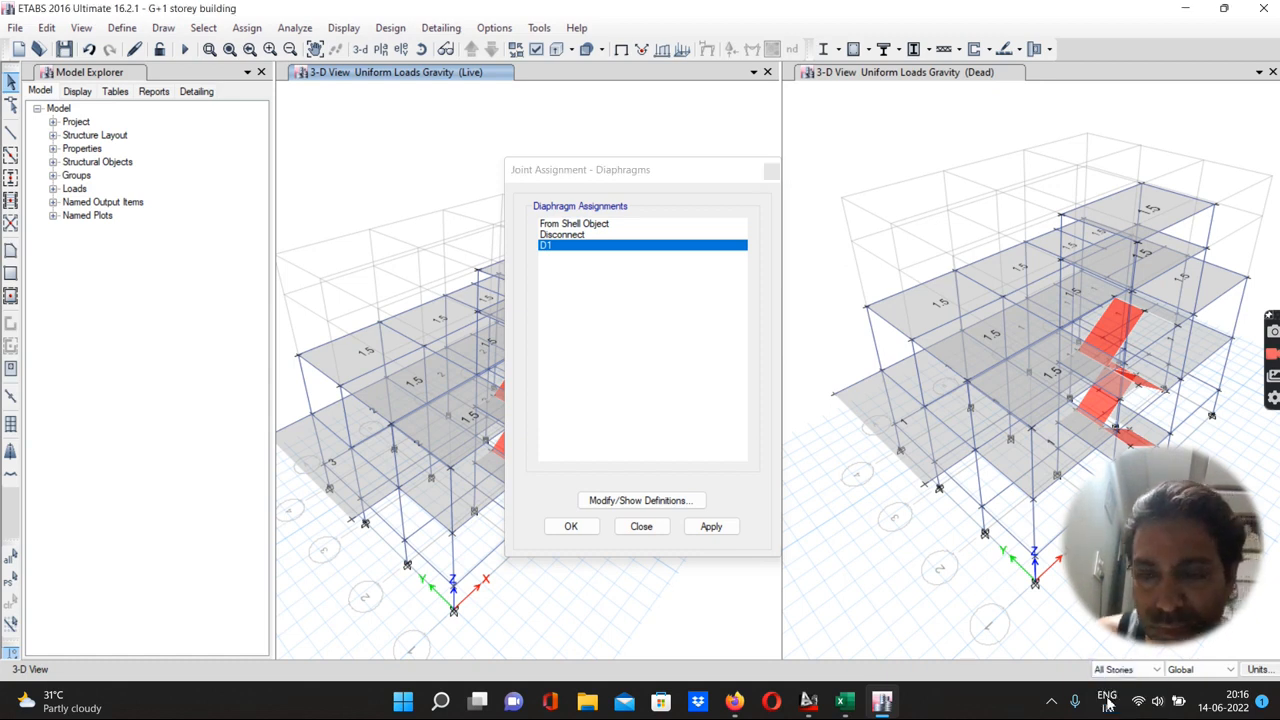
click(710, 528)
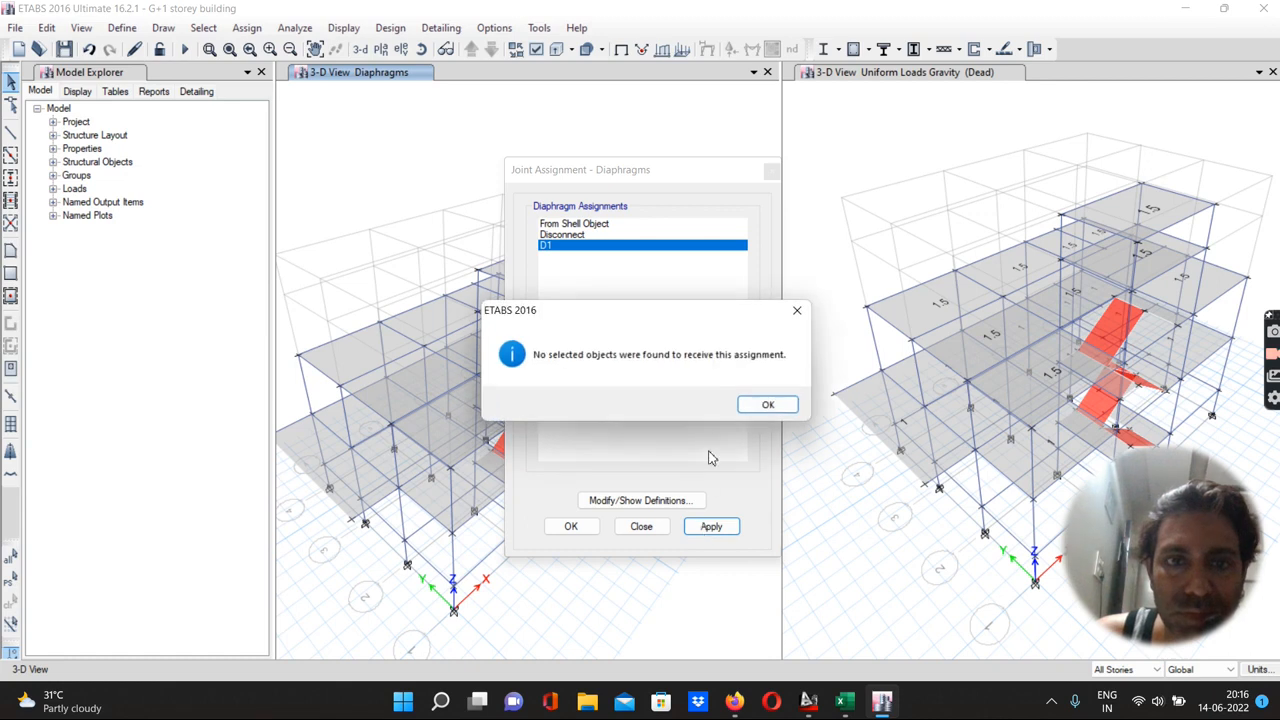
click(765, 405)
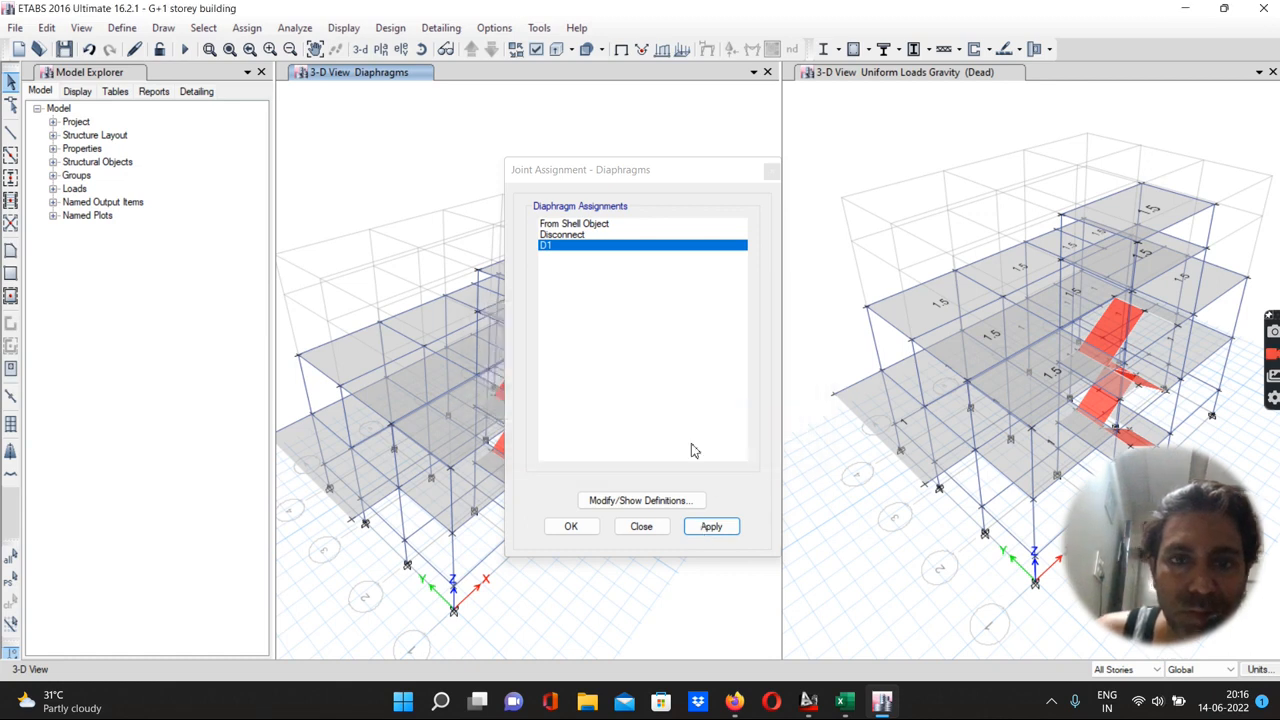
click(633, 530)
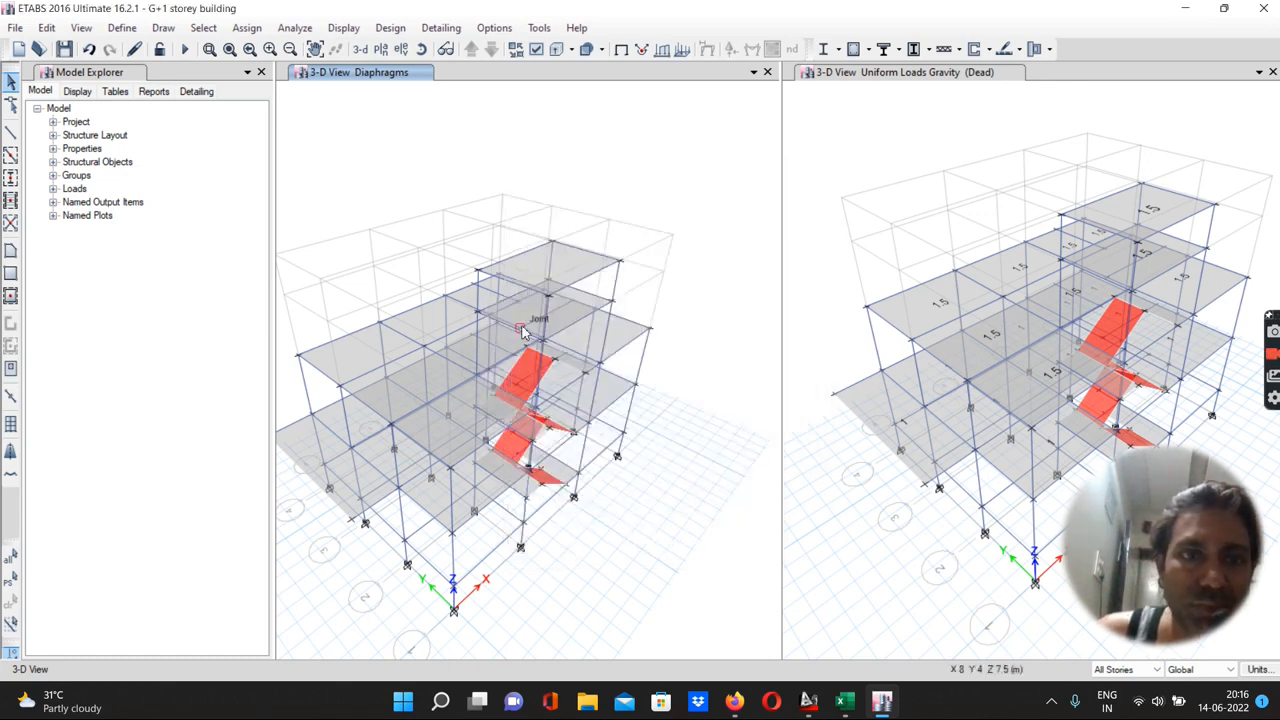
Window-select the whole building and assign diaphragm D1 to the selected joints
scroll(522, 333, down, 3)
drag(373, 253, 658, 510)
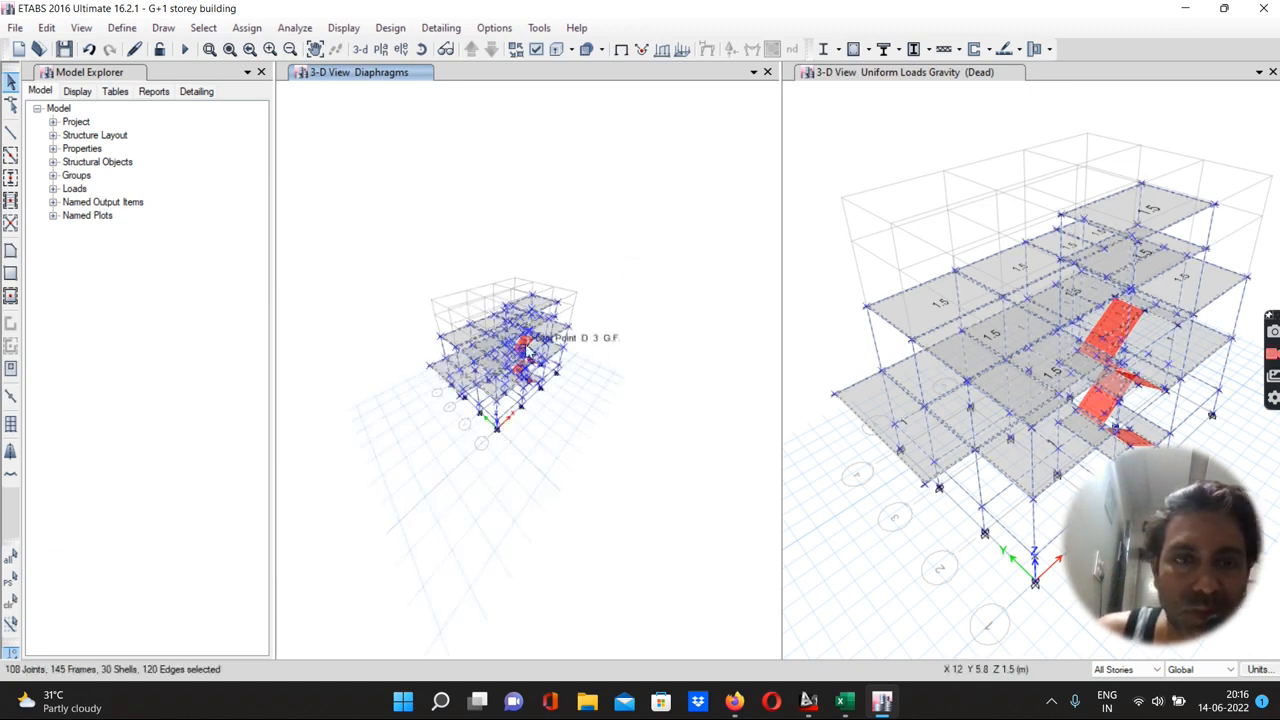
scroll(522, 340, up, 3)
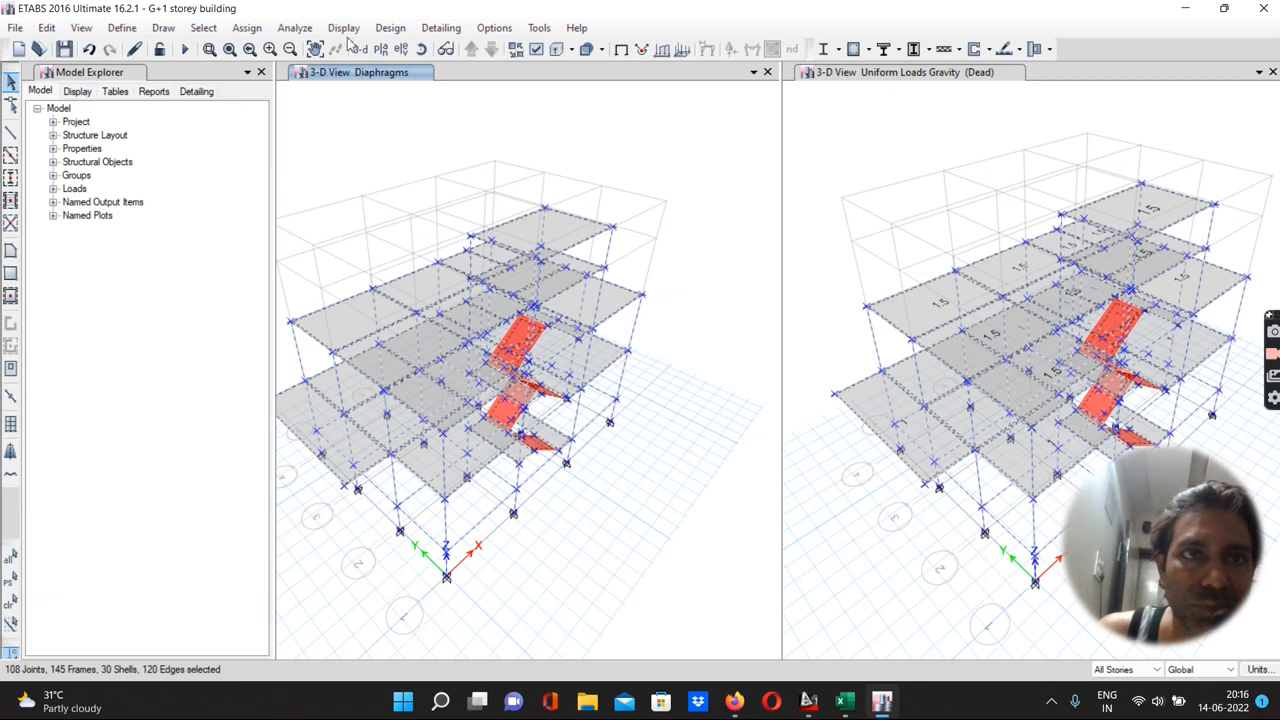
click(247, 28)
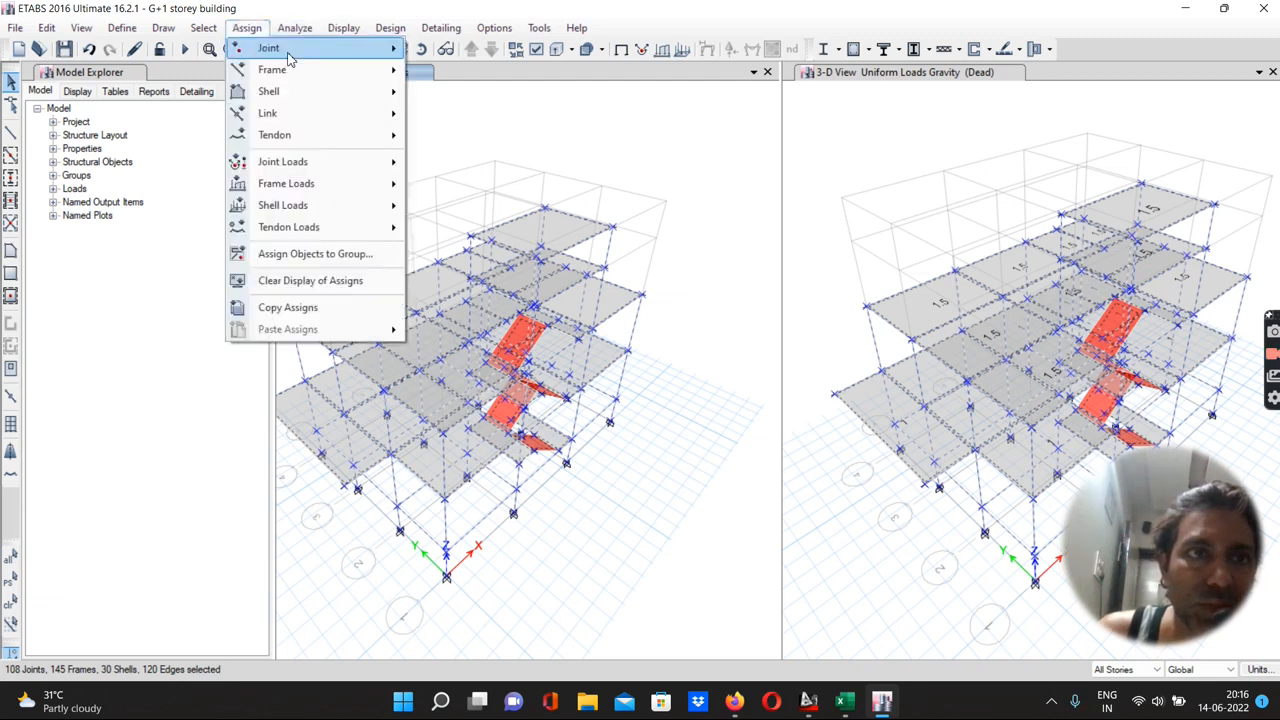
mouse_move(288, 55)
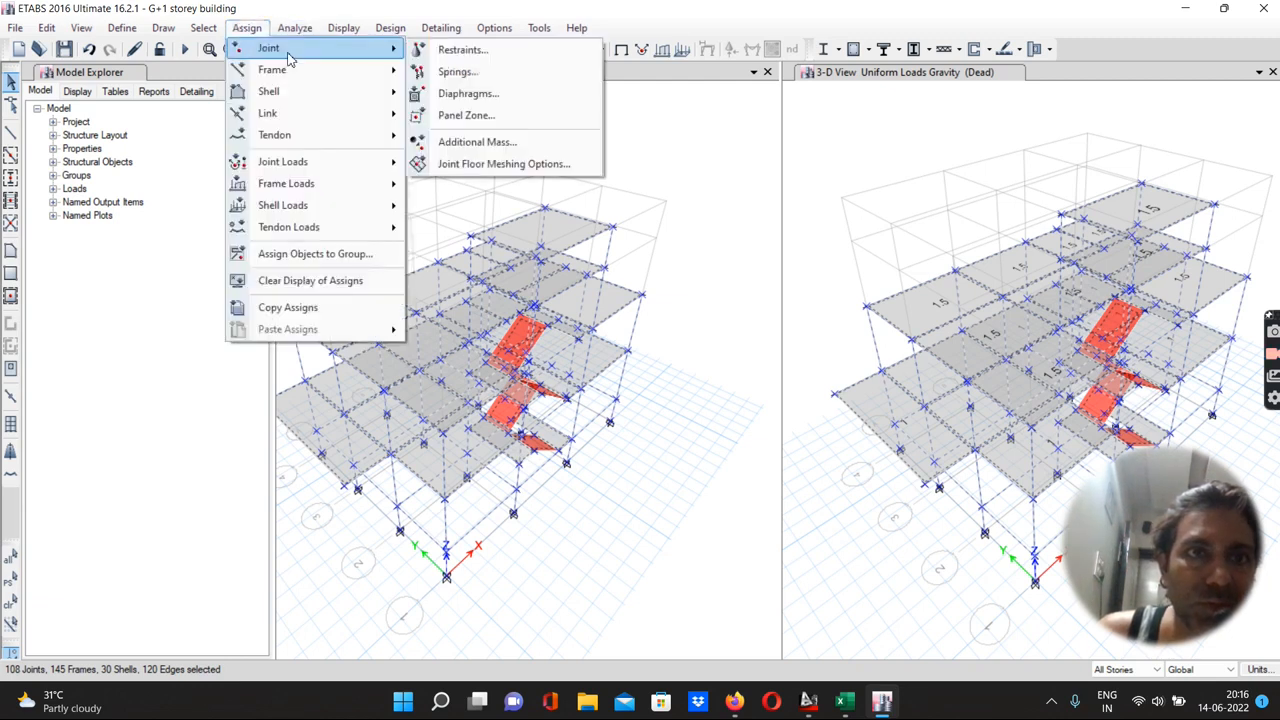
click(462, 93)
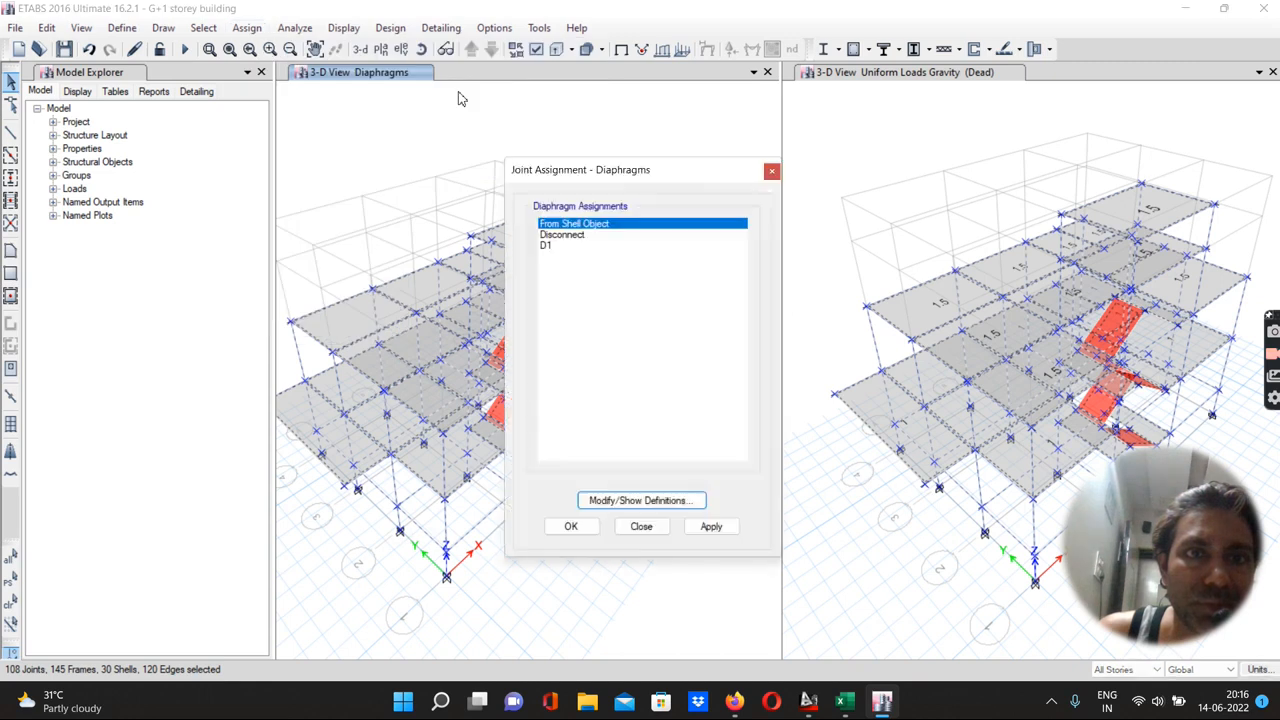
click(546, 246)
click(712, 527)
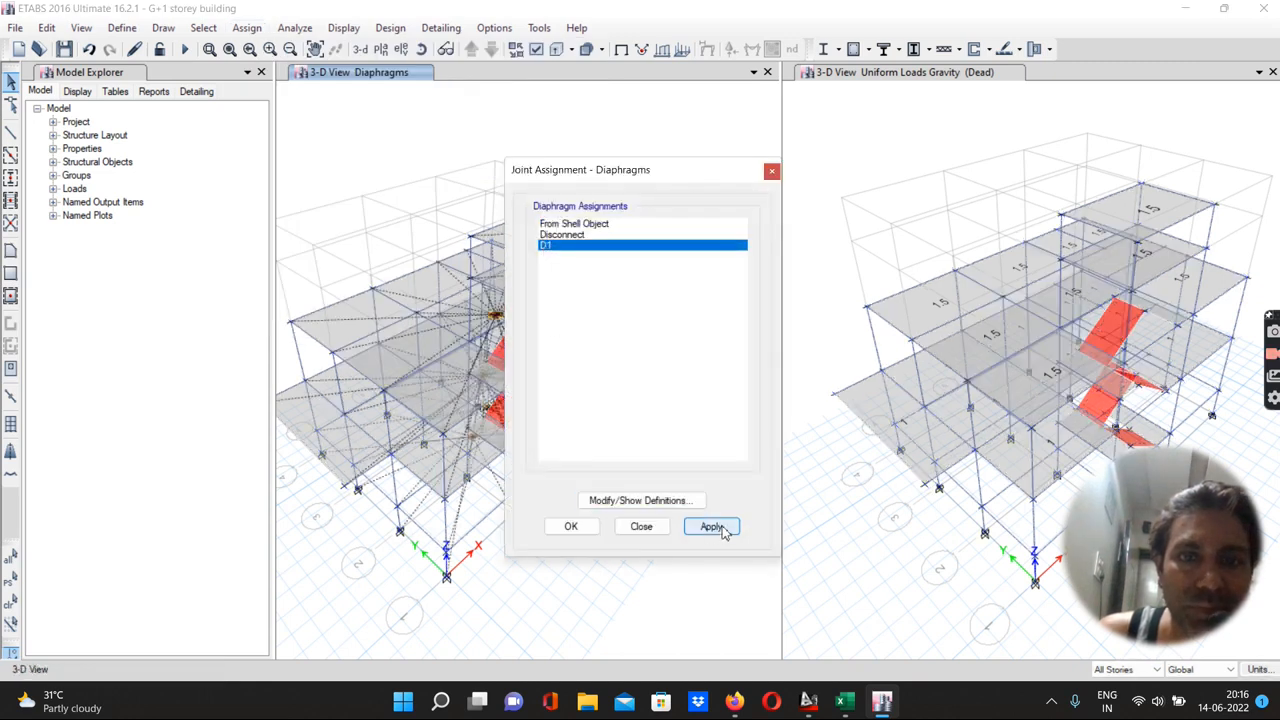
click(572, 528)
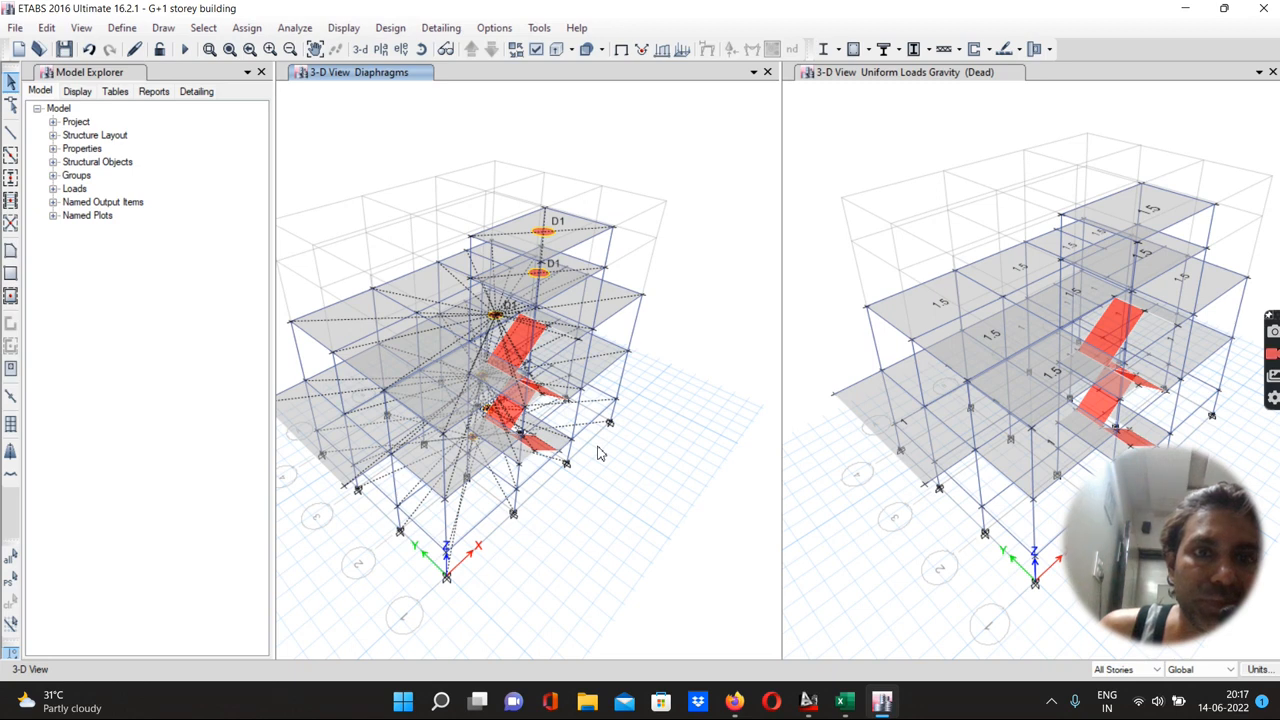
Check the model with all checks enabled and a 1 mm length tolerance, dismissing the resulting messages
scroll(598, 447, down, 5)
scroll(598, 447, up, 5)
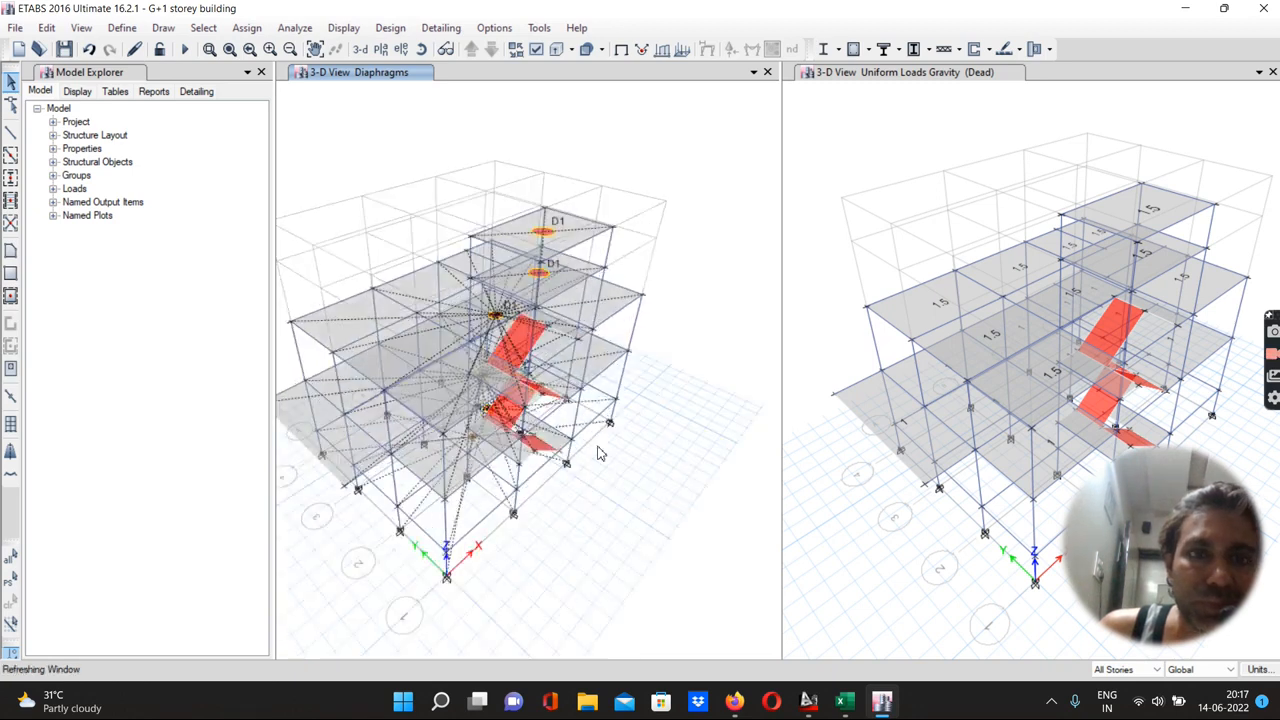
click(295, 28)
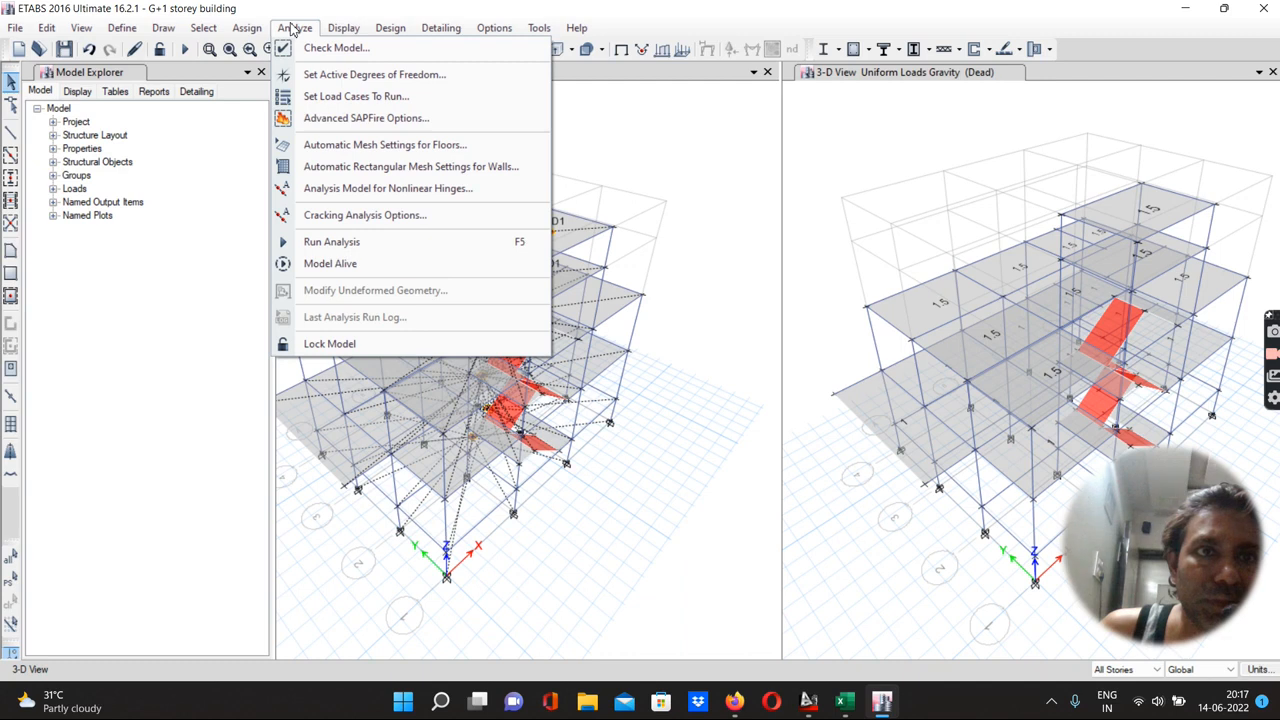
click(323, 49)
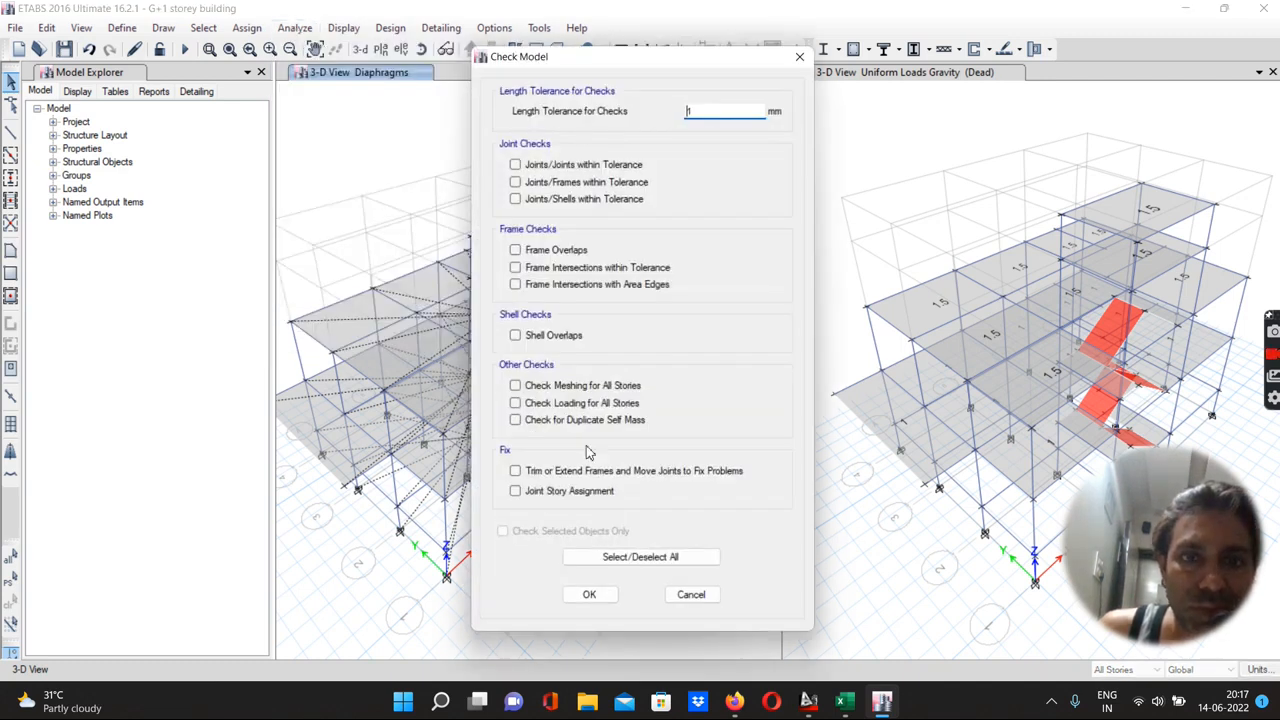
click(604, 559)
click(516, 491)
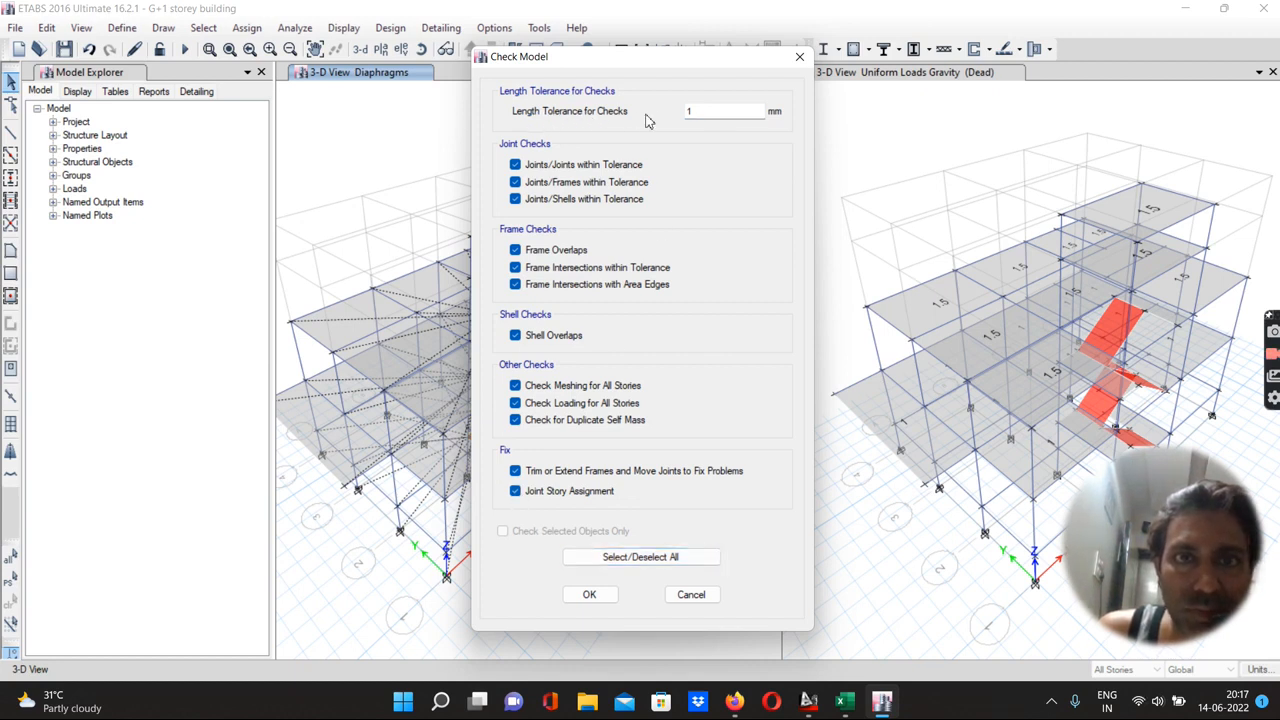
click(589, 595)
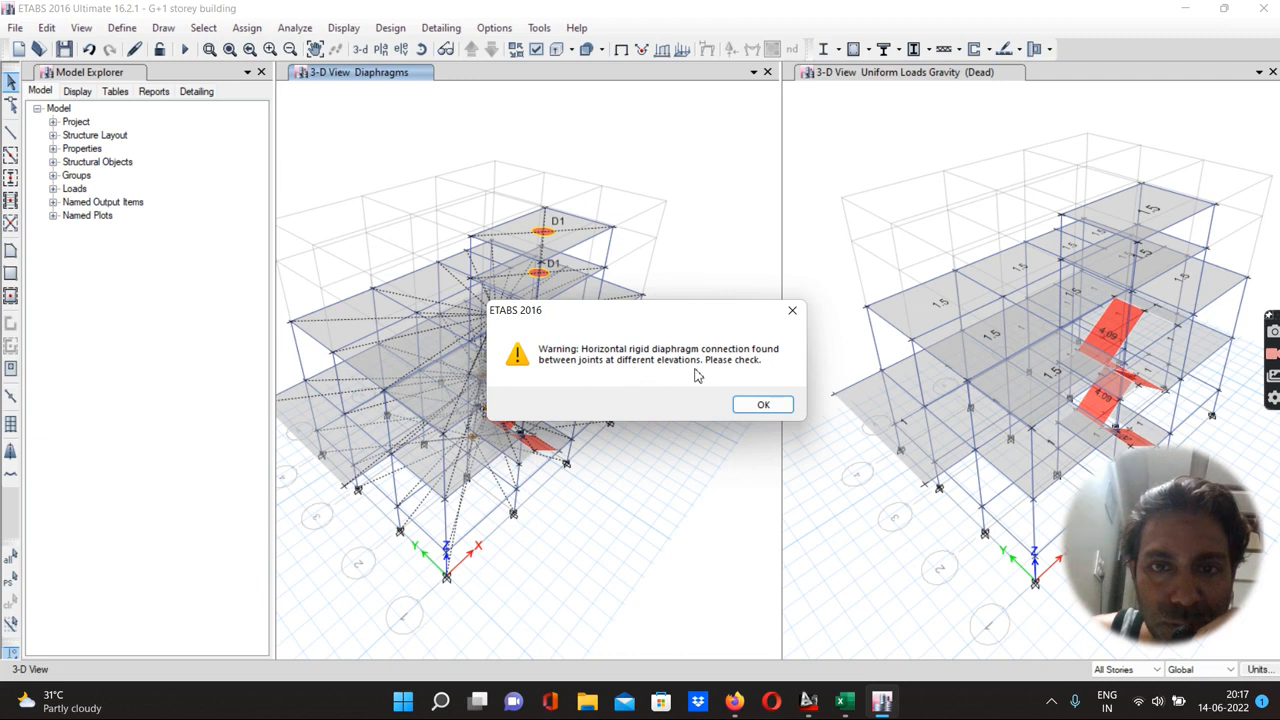
click(762, 405)
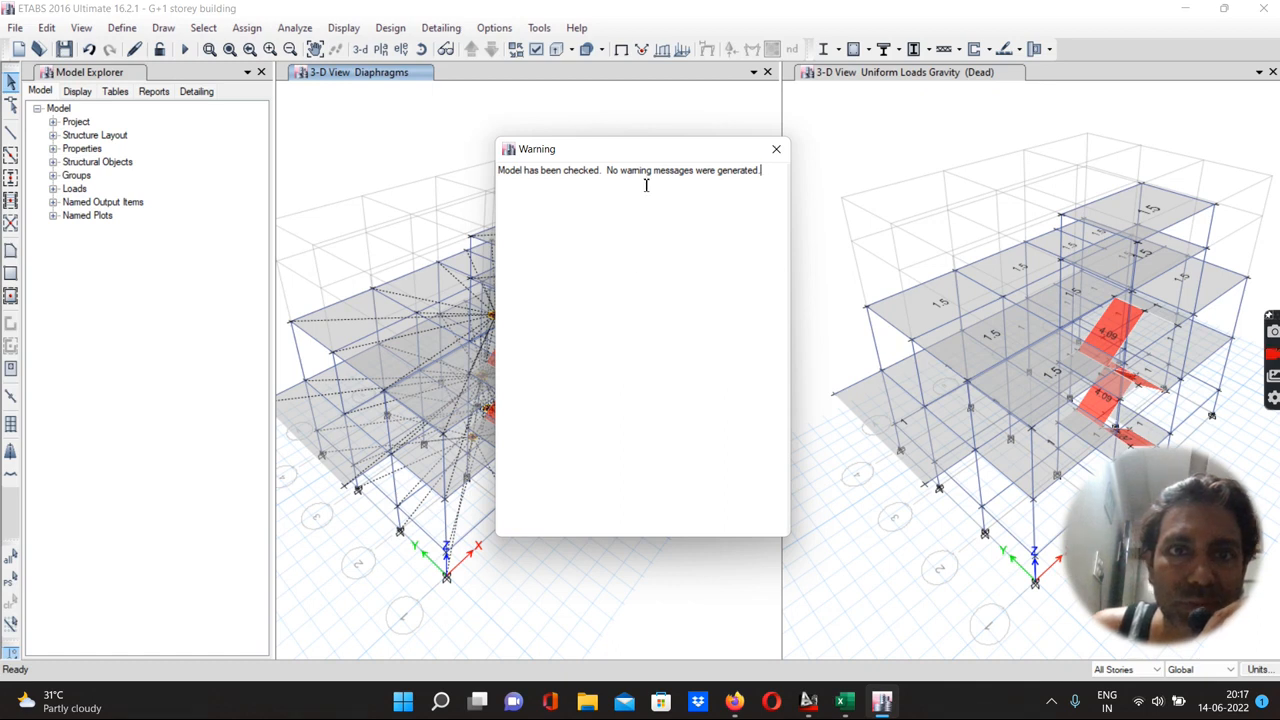
click(777, 151)
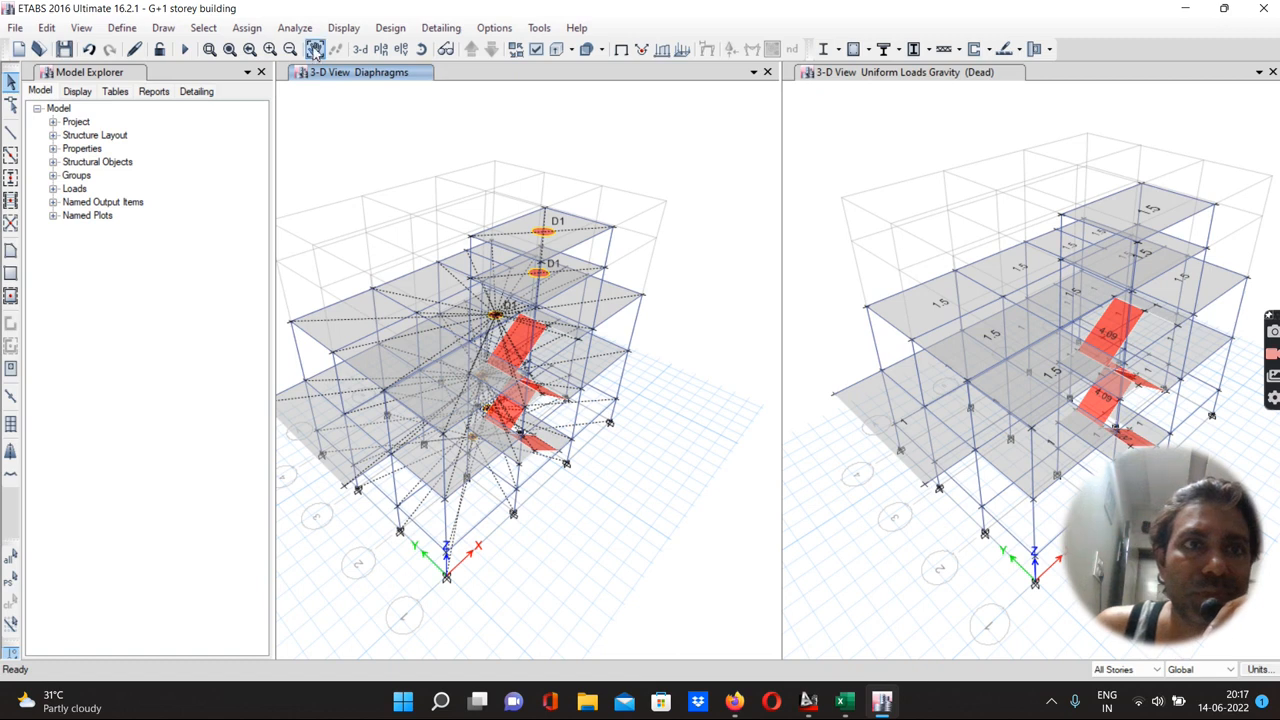
Run the analysis, acknowledge the diaphragm warning, and start animating the Dead load deformed shape
click(282, 32)
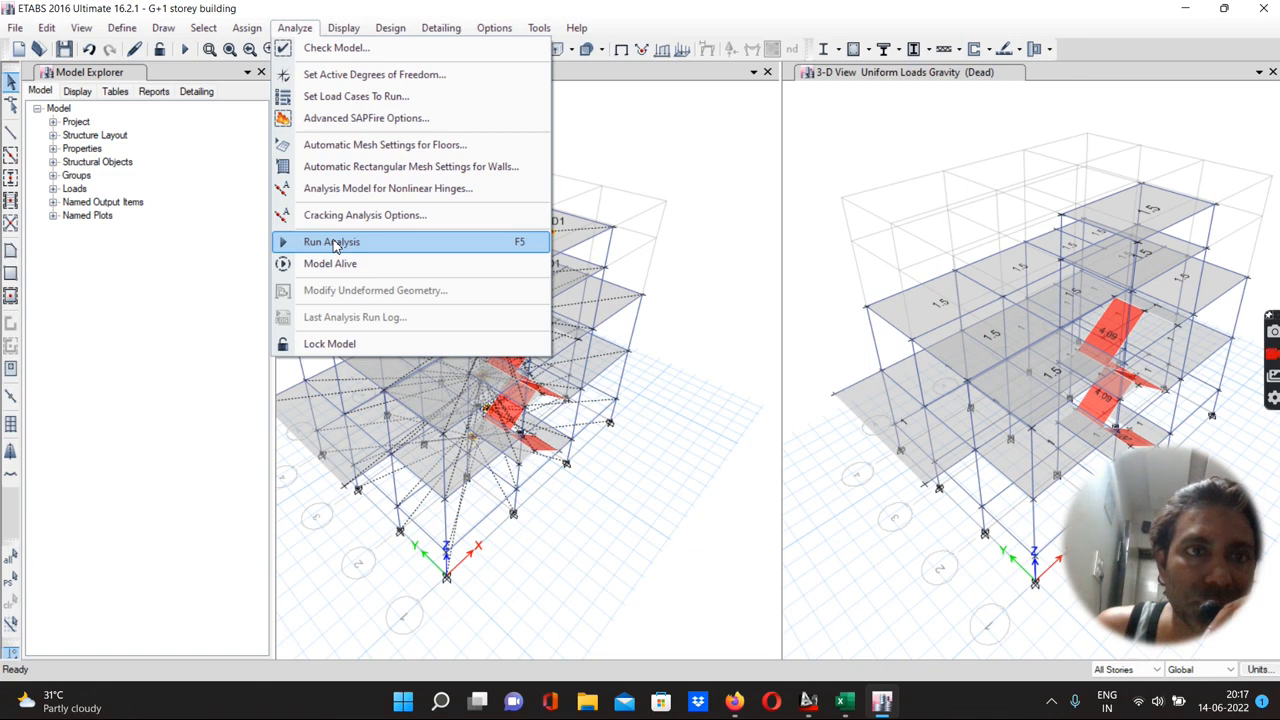
click(336, 244)
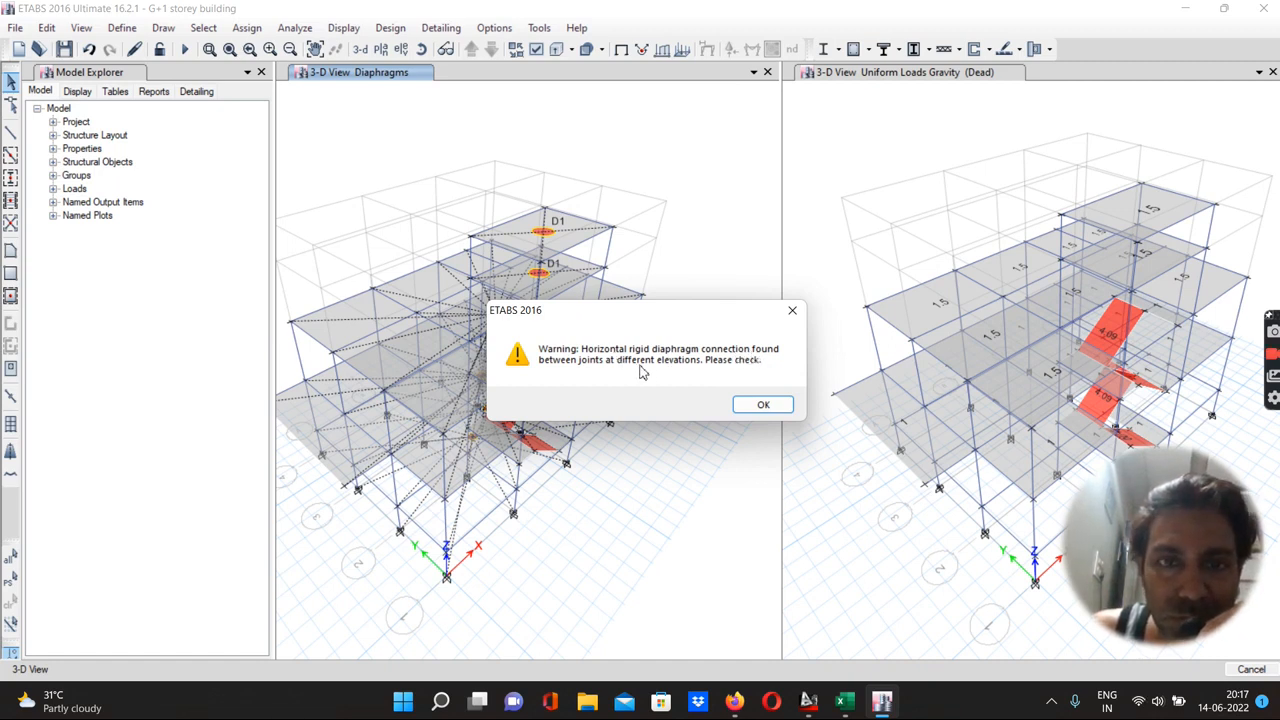
click(753, 407)
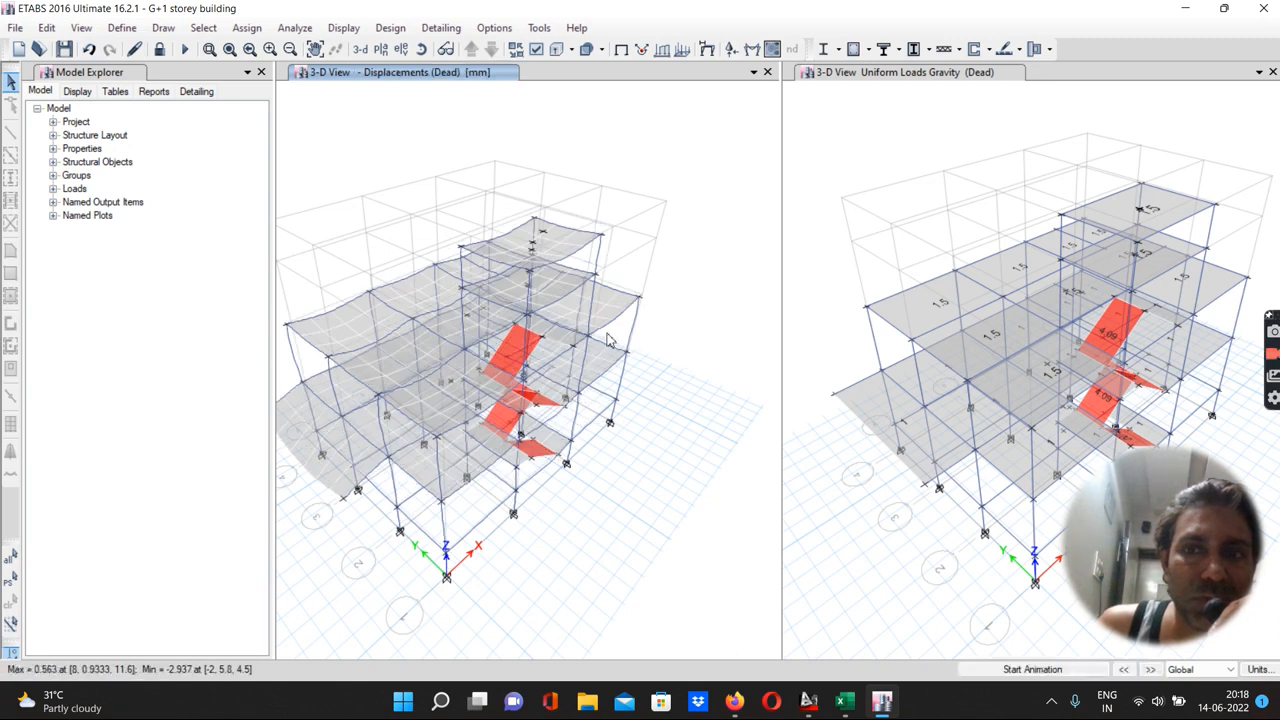
click(1008, 669)
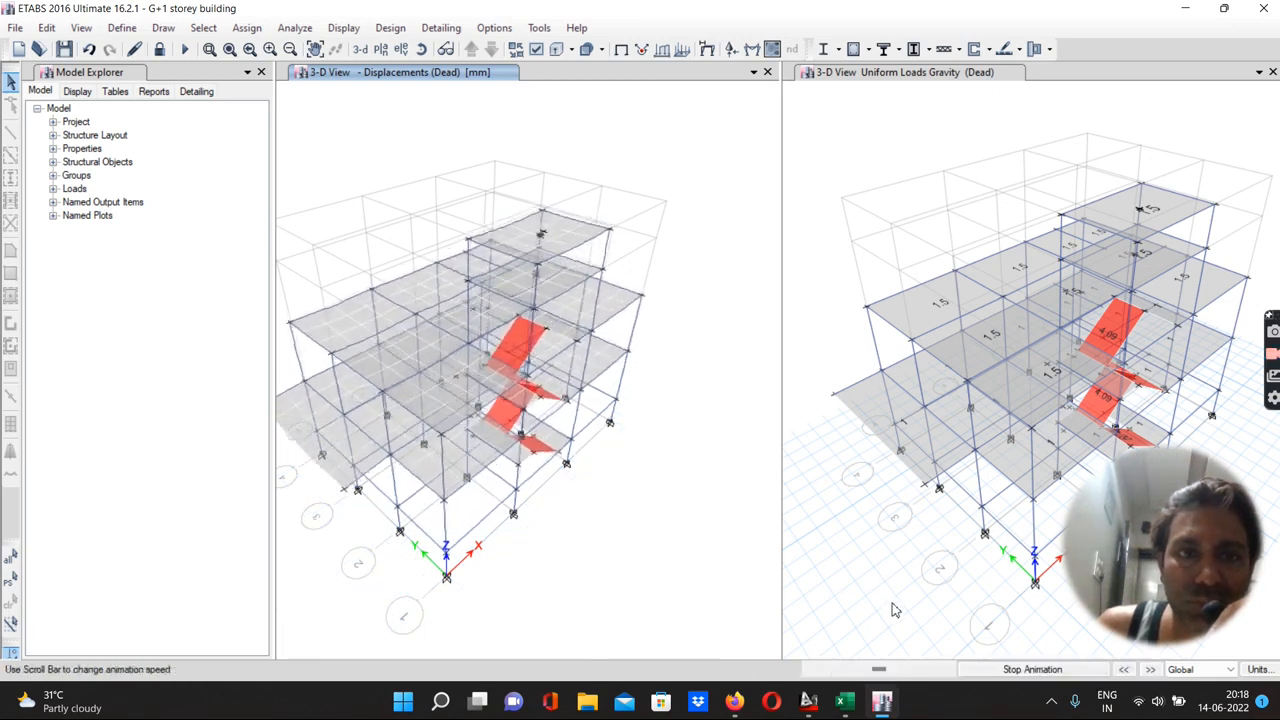
Stop the deformed-shape animation and return the left view to the undeformed shape
click(995, 676)
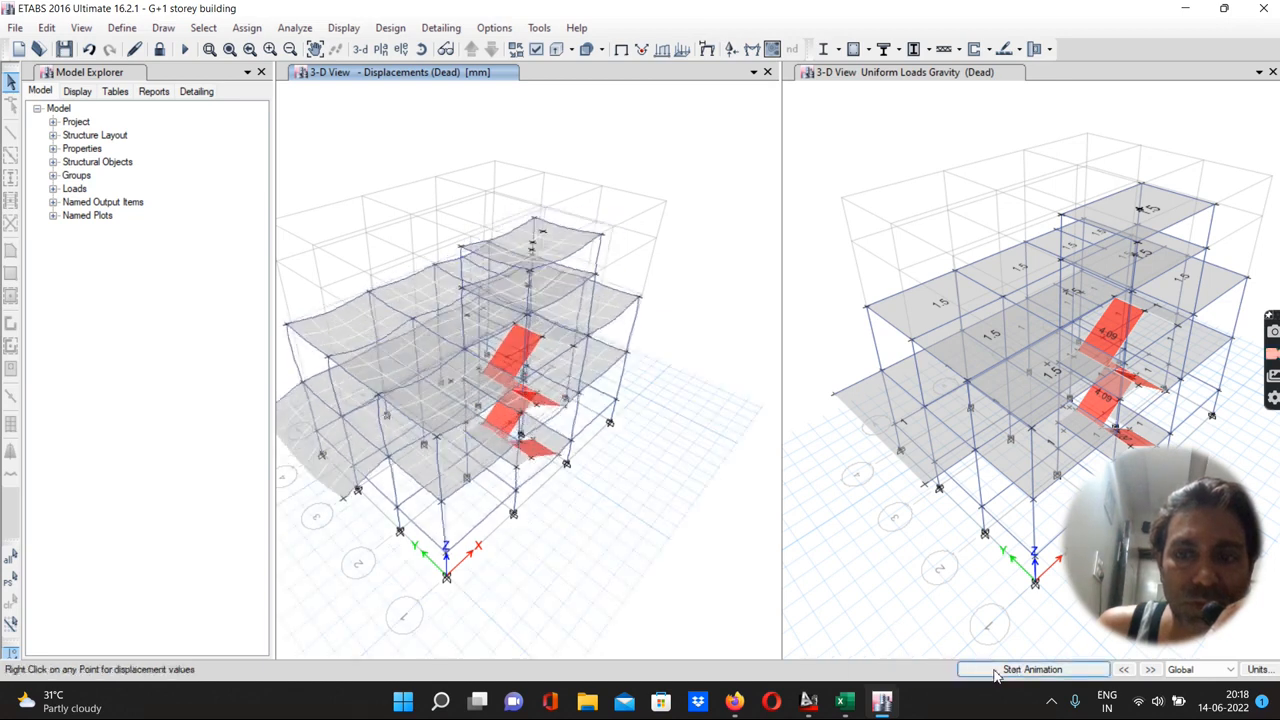
click(622, 50)
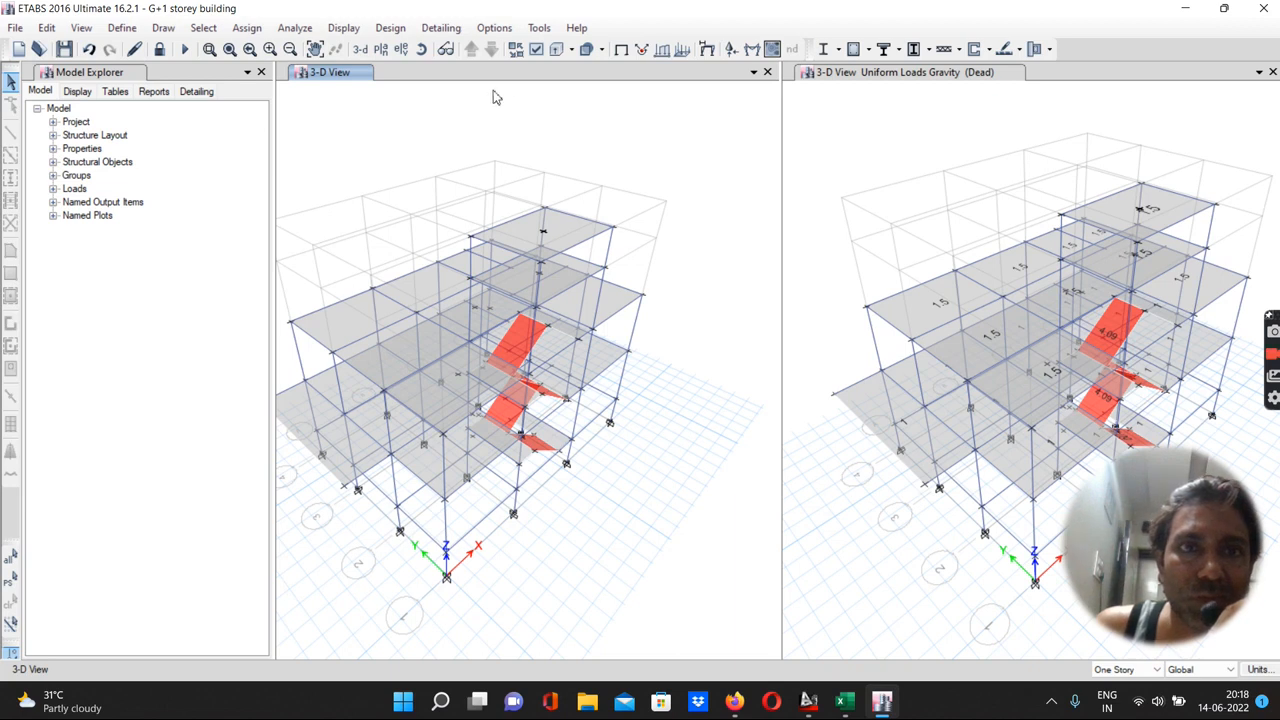
Switch the left window to the plan view of story G.F
click(383, 52)
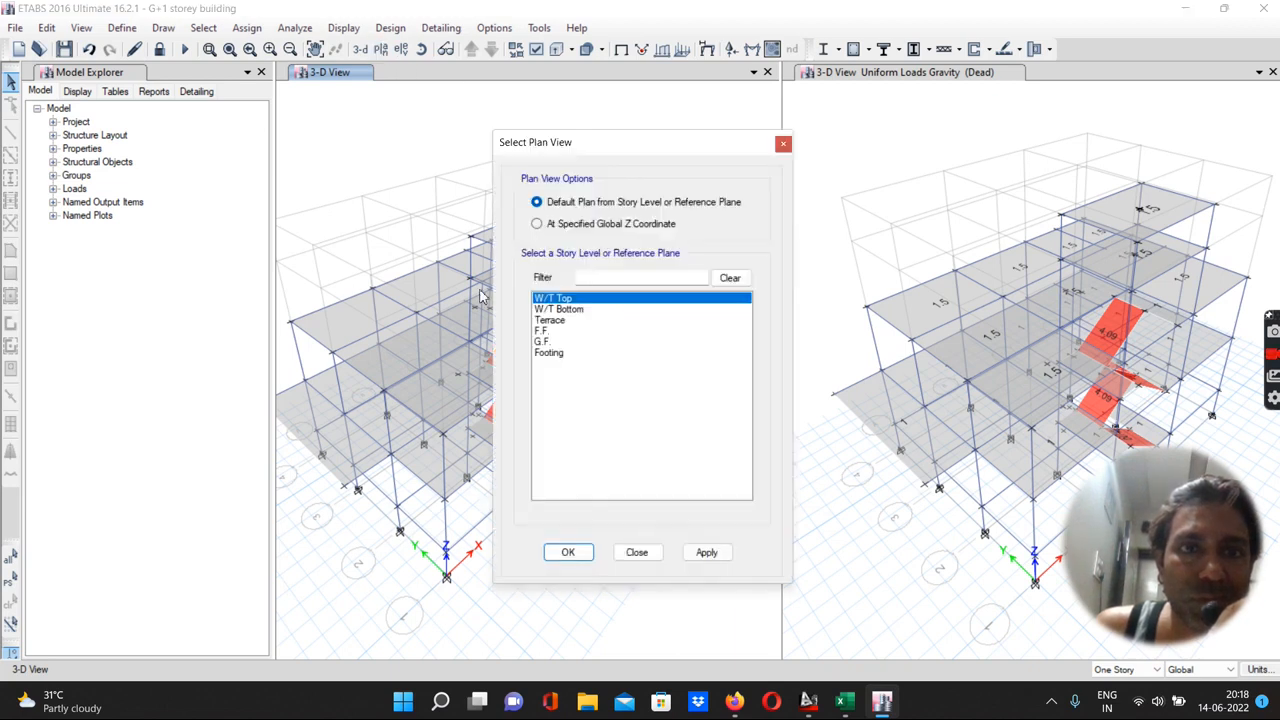
click(541, 342)
click(706, 552)
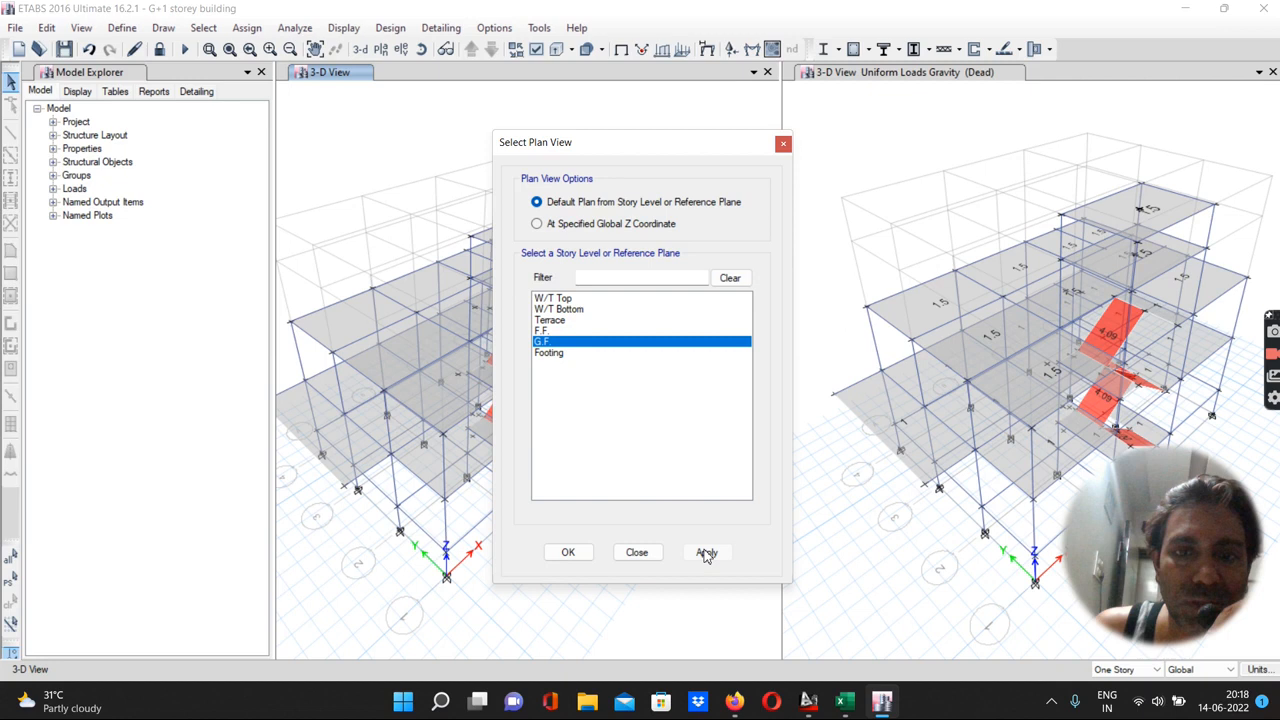
click(584, 556)
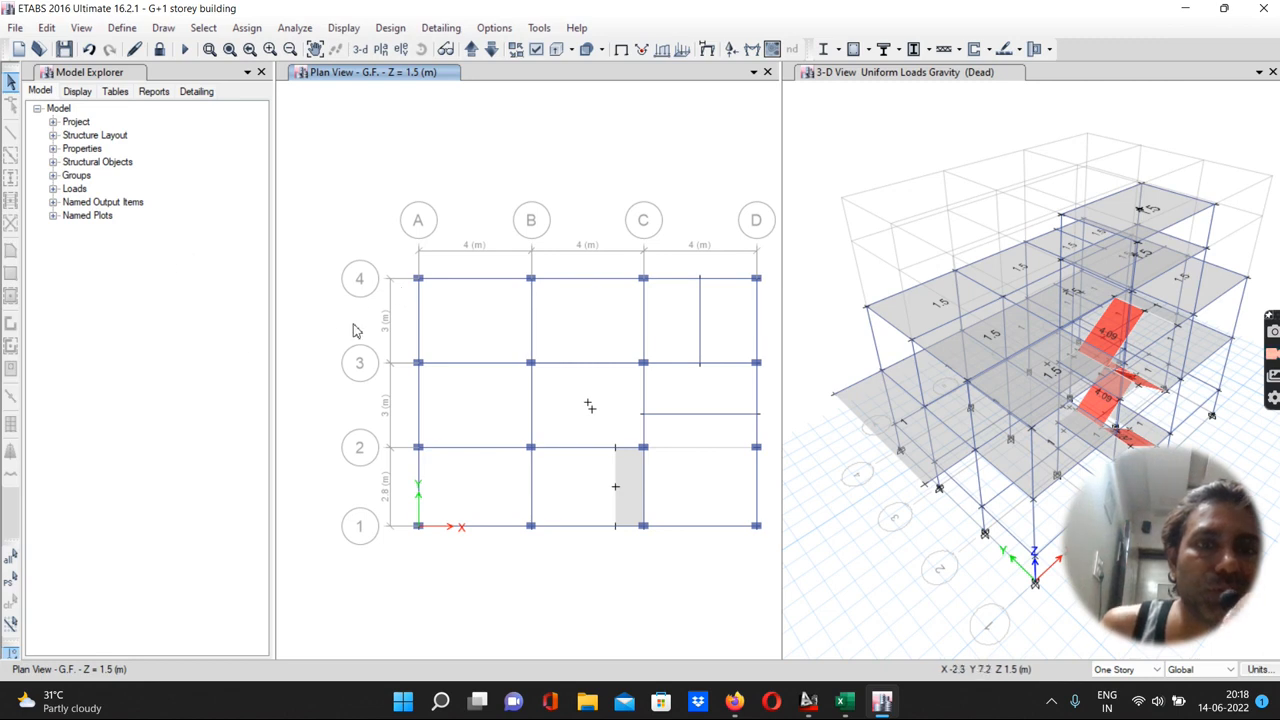
Add default Concrete Frame Design load combinations, converting them to editable user combinations
click(121, 32)
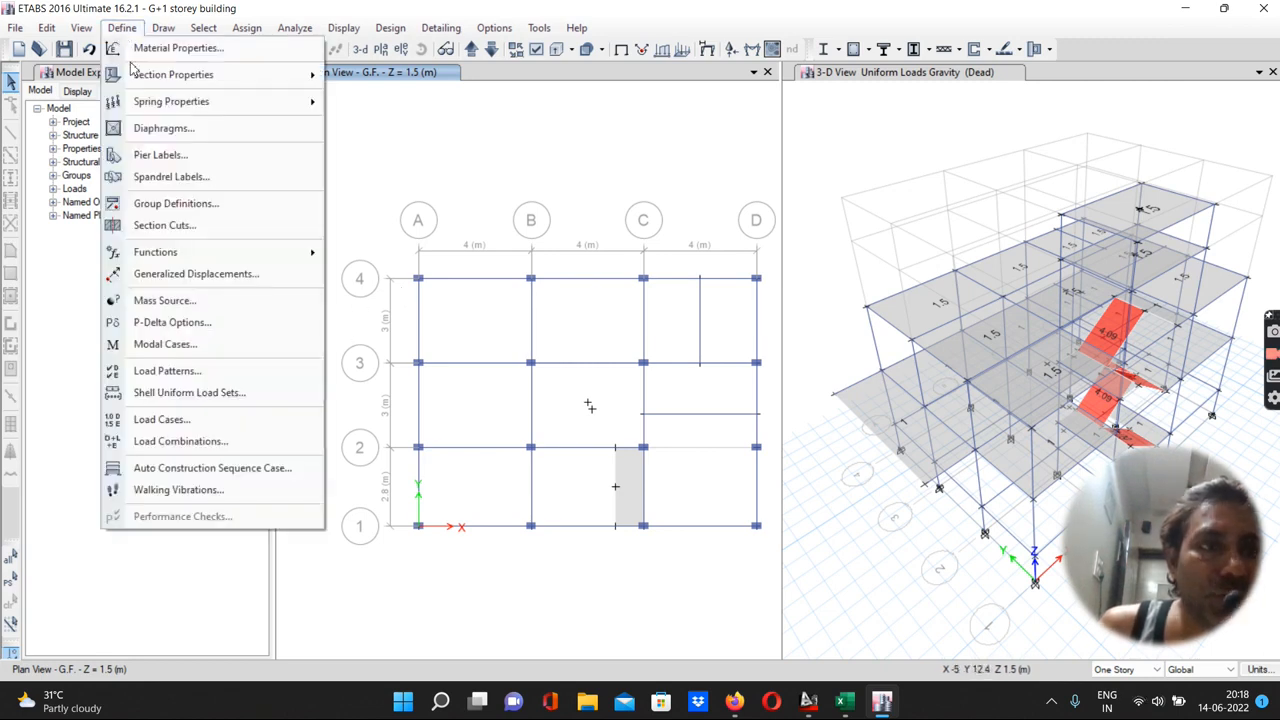
click(172, 445)
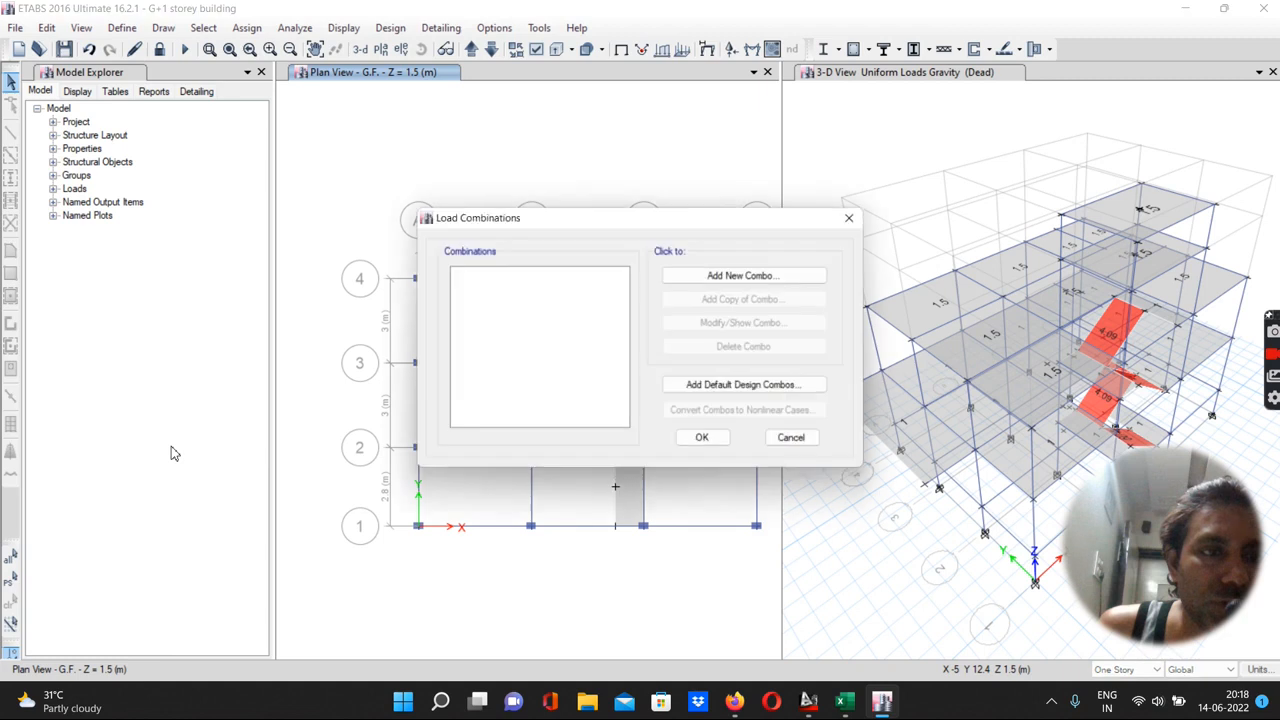
click(696, 392)
click(561, 321)
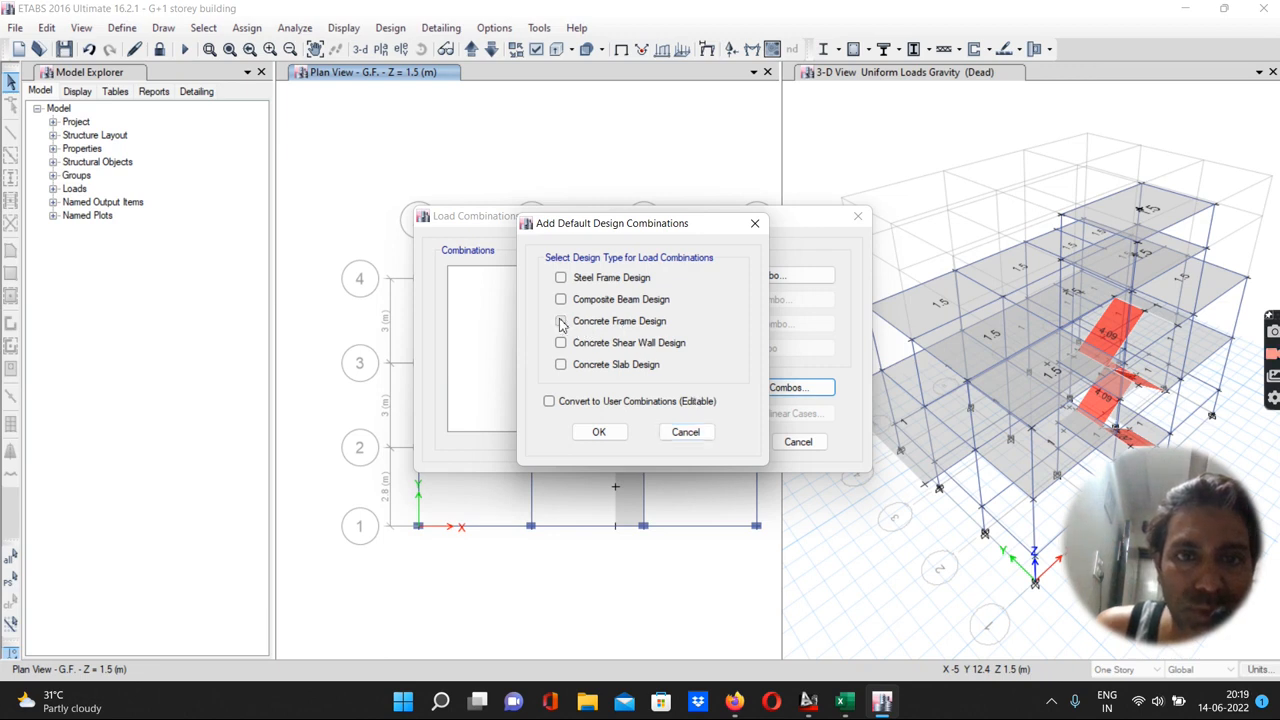
click(548, 401)
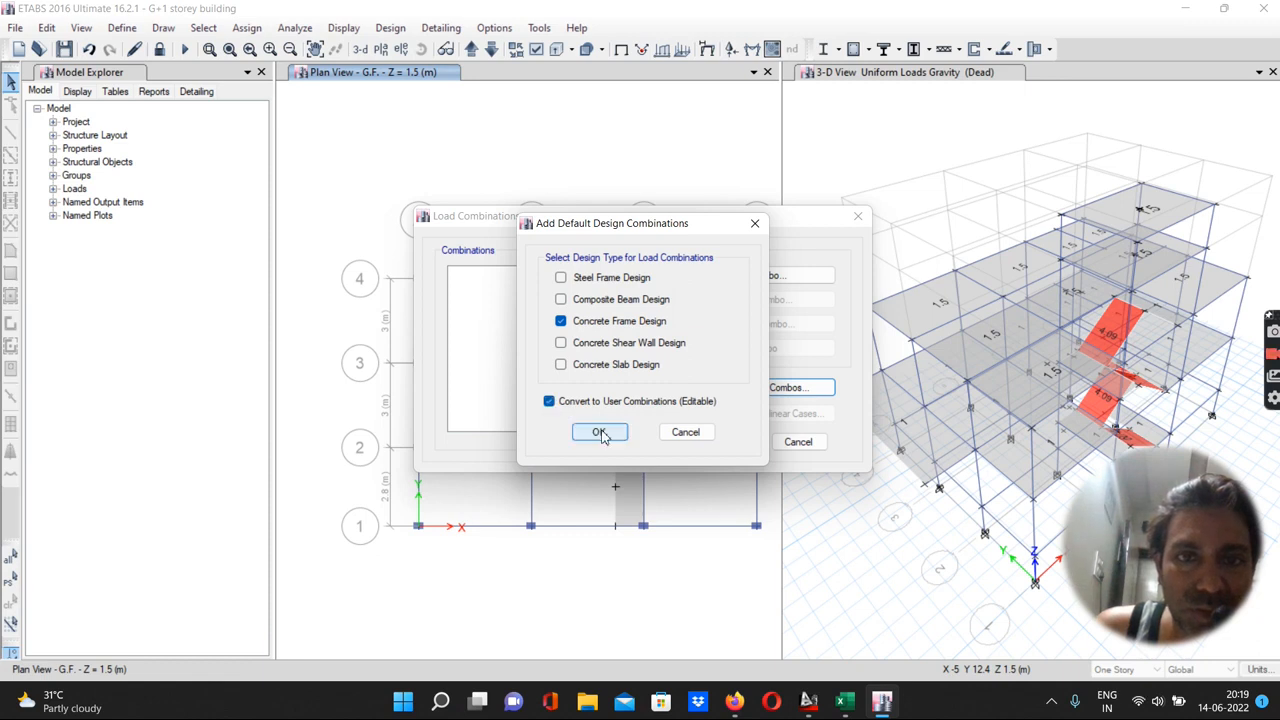
click(595, 433)
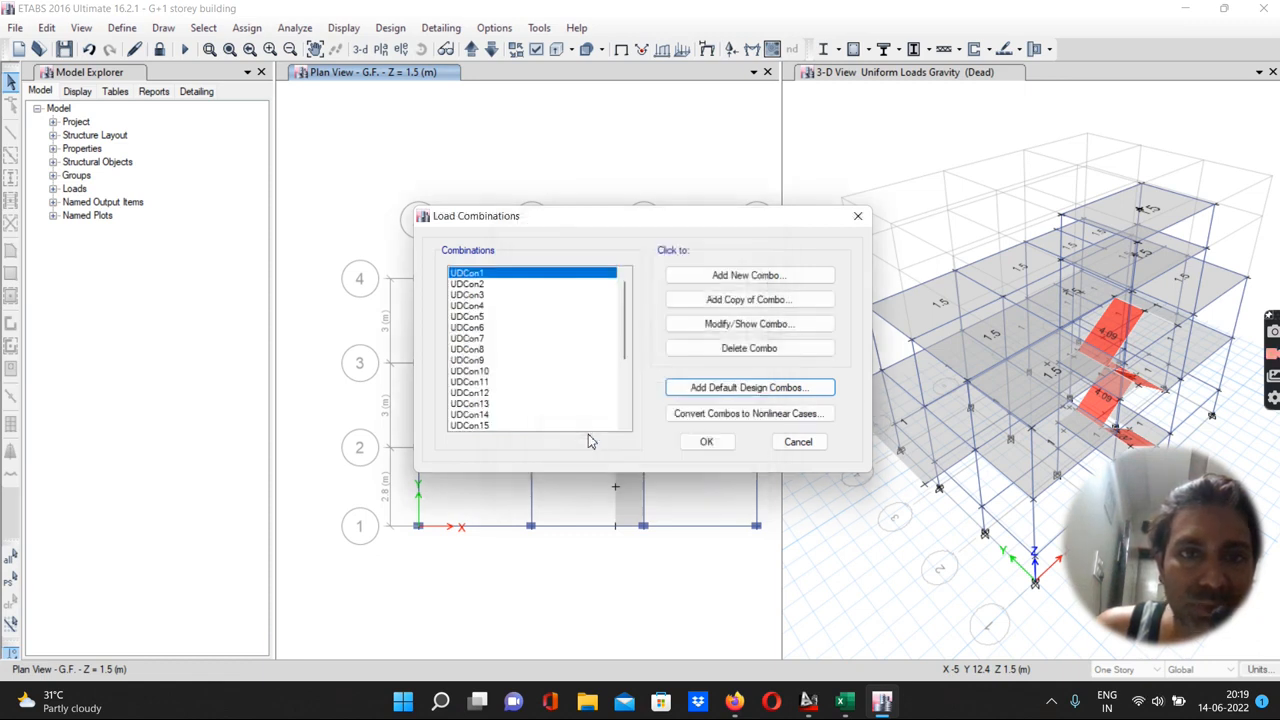
Review the generated combinations UDCon1, UDCon2, UDCon12, UDCon23 and UDCon15, then close the load combinations list
scroll(622, 343, down, 1)
drag(621, 337, 620, 303)
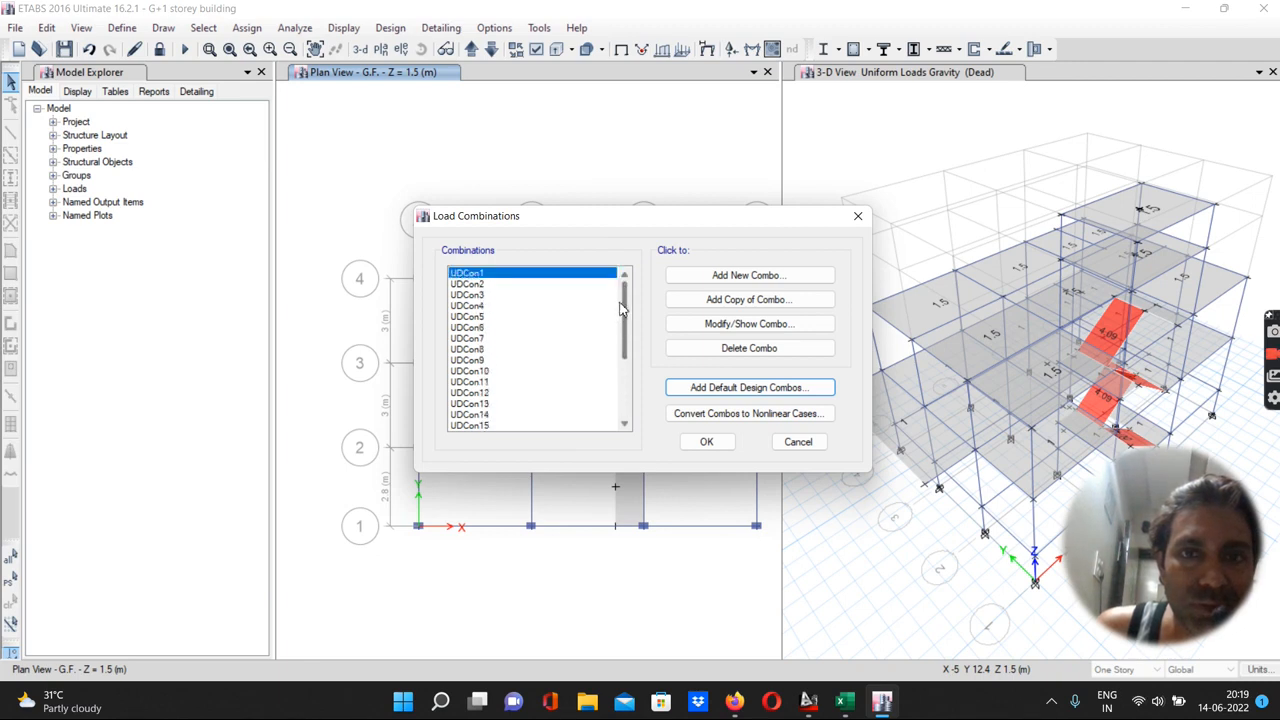
double_click(466, 276)
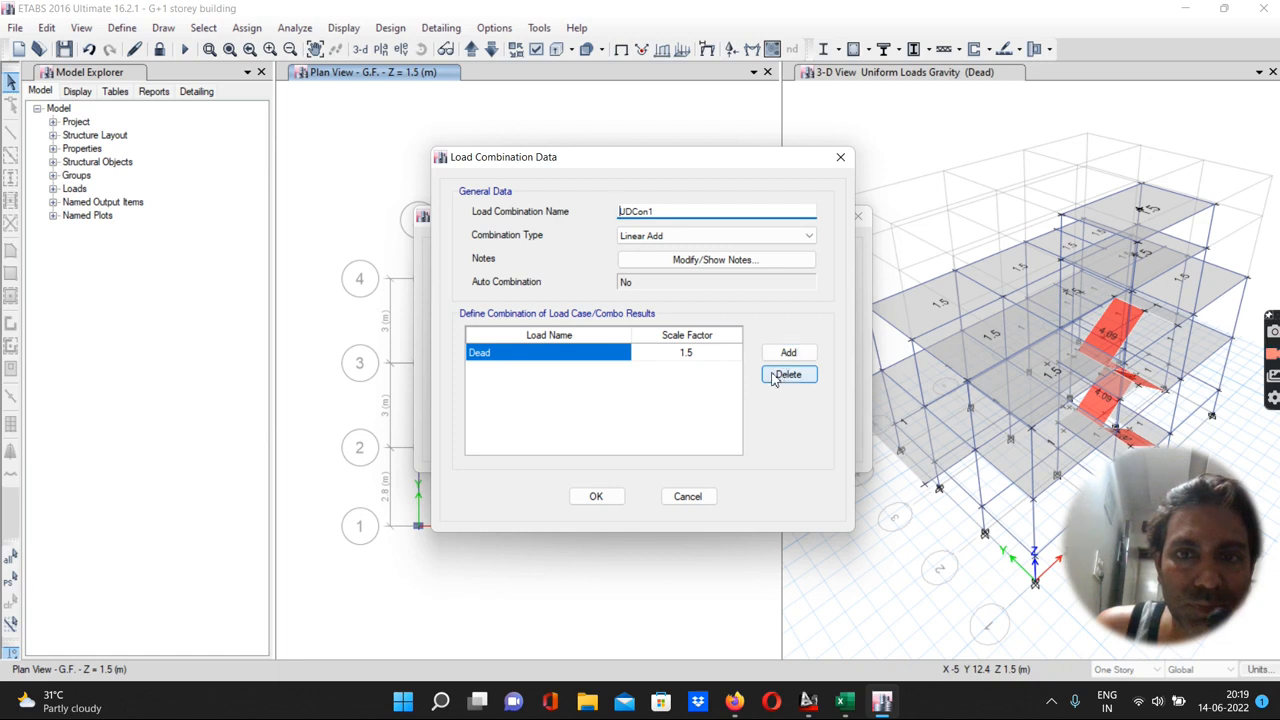
click(596, 496)
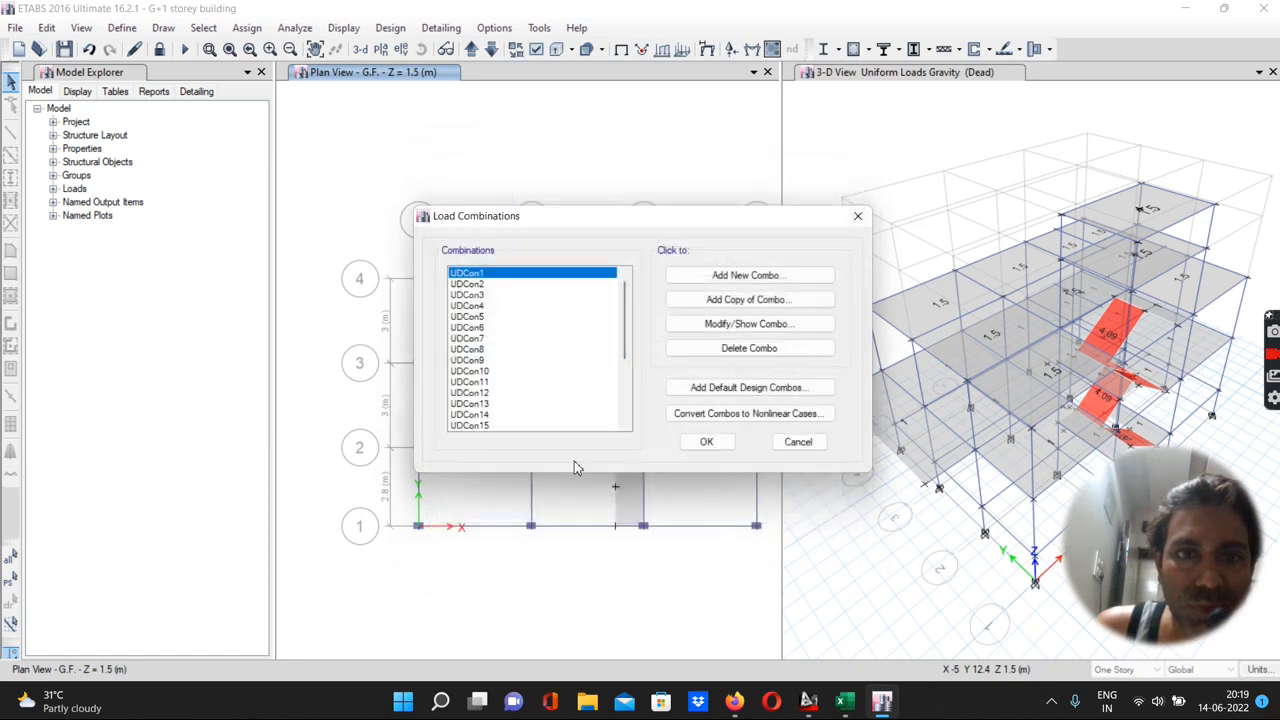
double_click(462, 286)
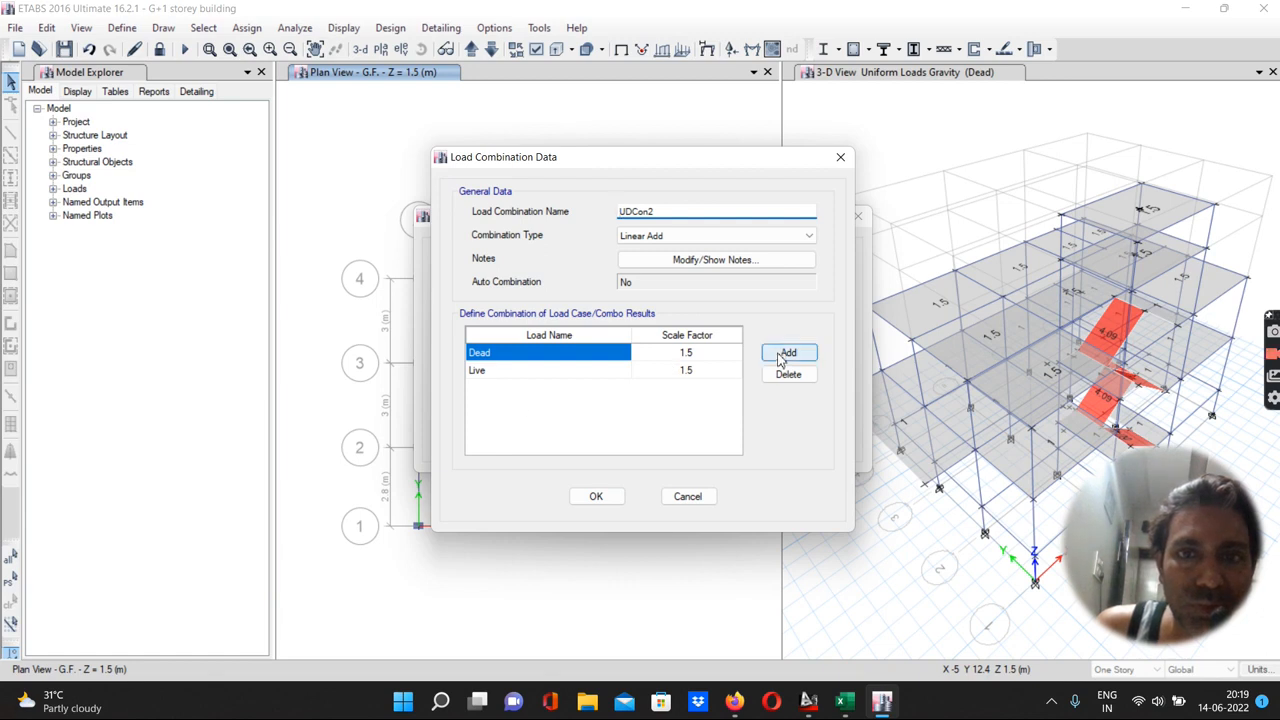
click(840, 157)
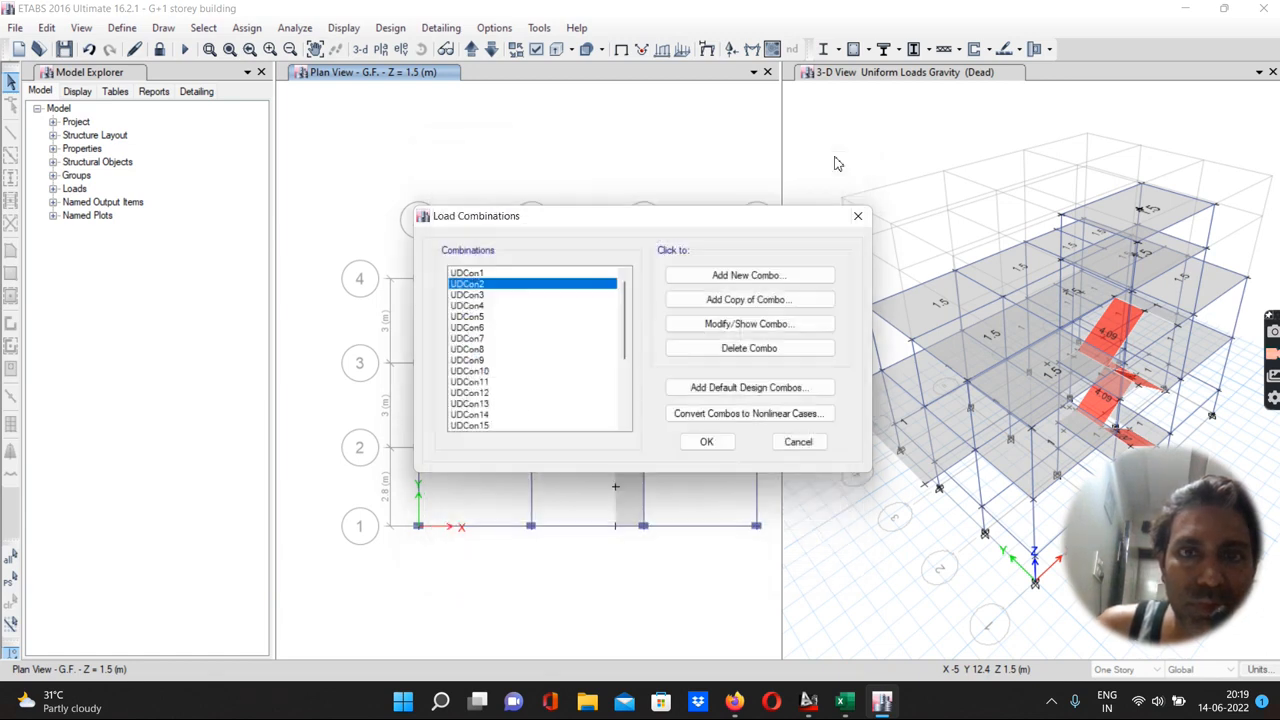
double_click(469, 392)
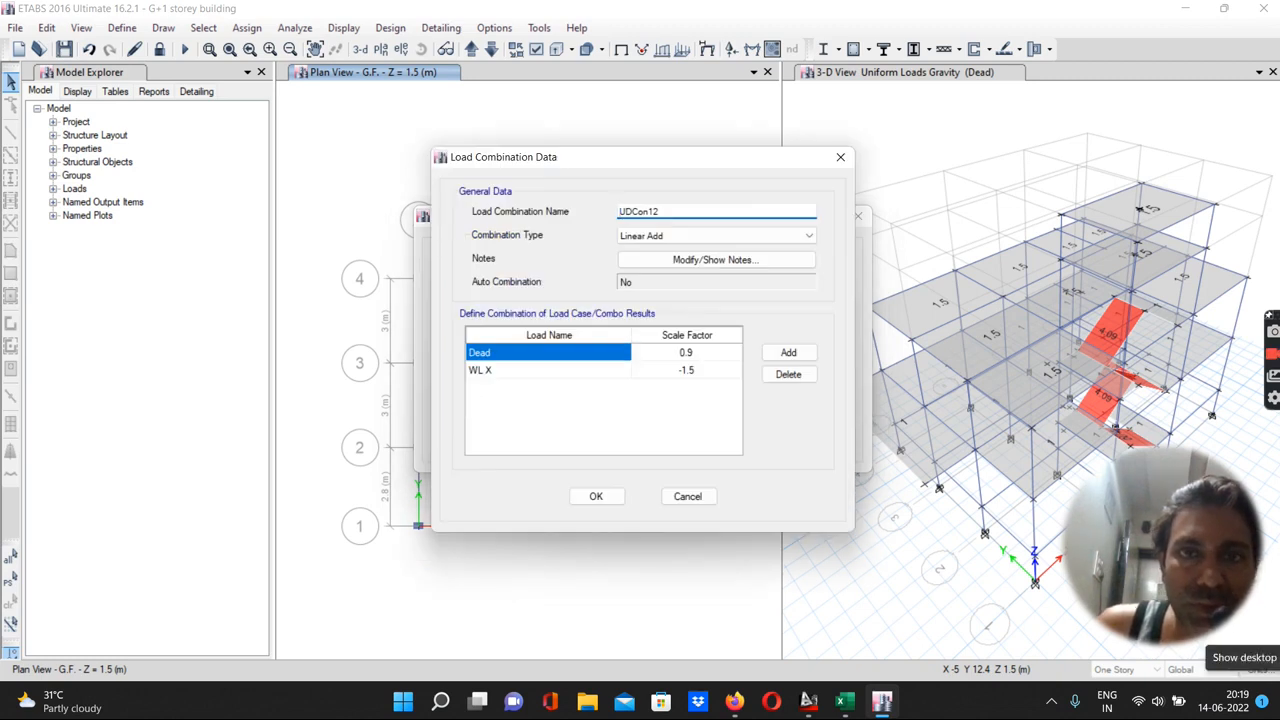
click(840, 157)
drag(625, 345, 625, 401)
double_click(475, 393)
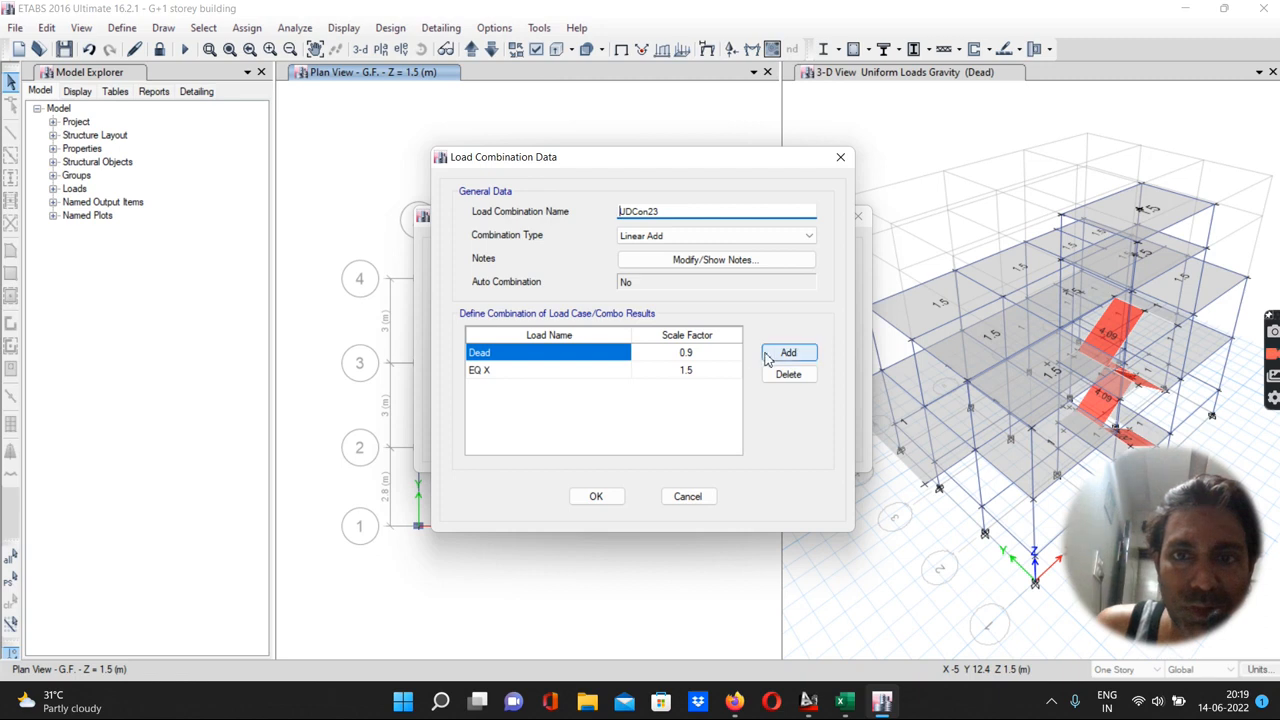
click(841, 159)
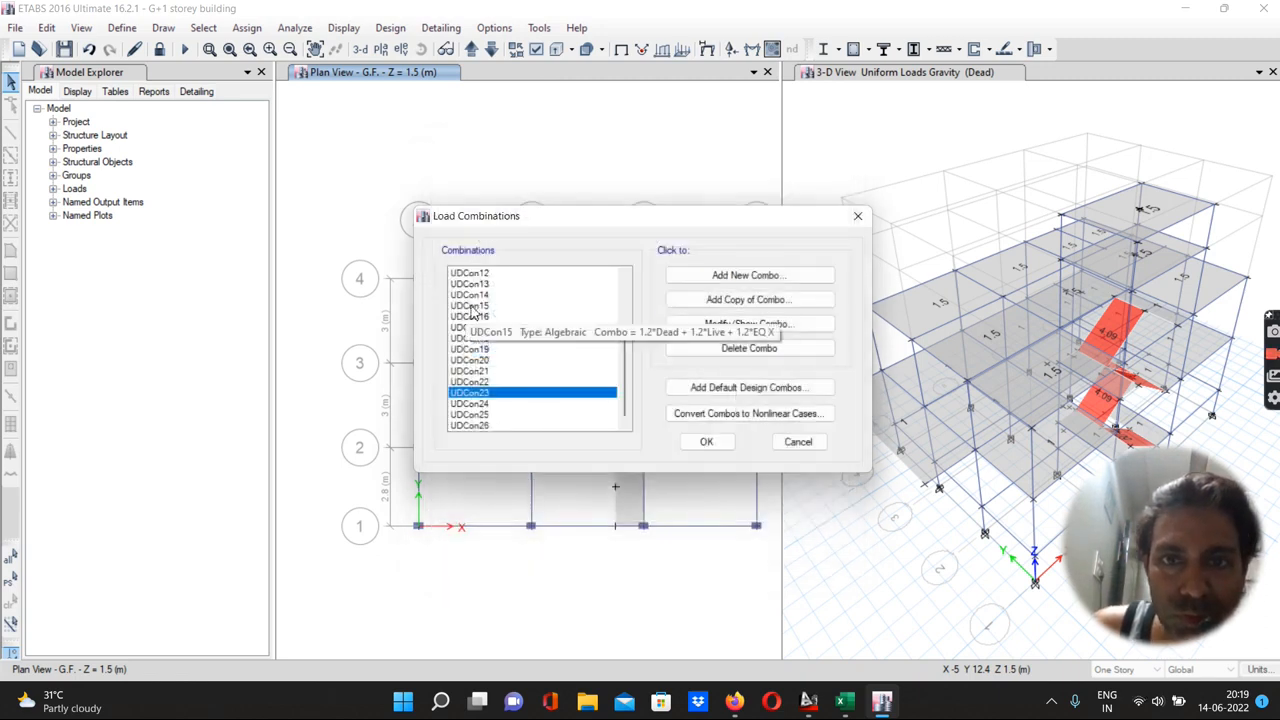
double_click(472, 306)
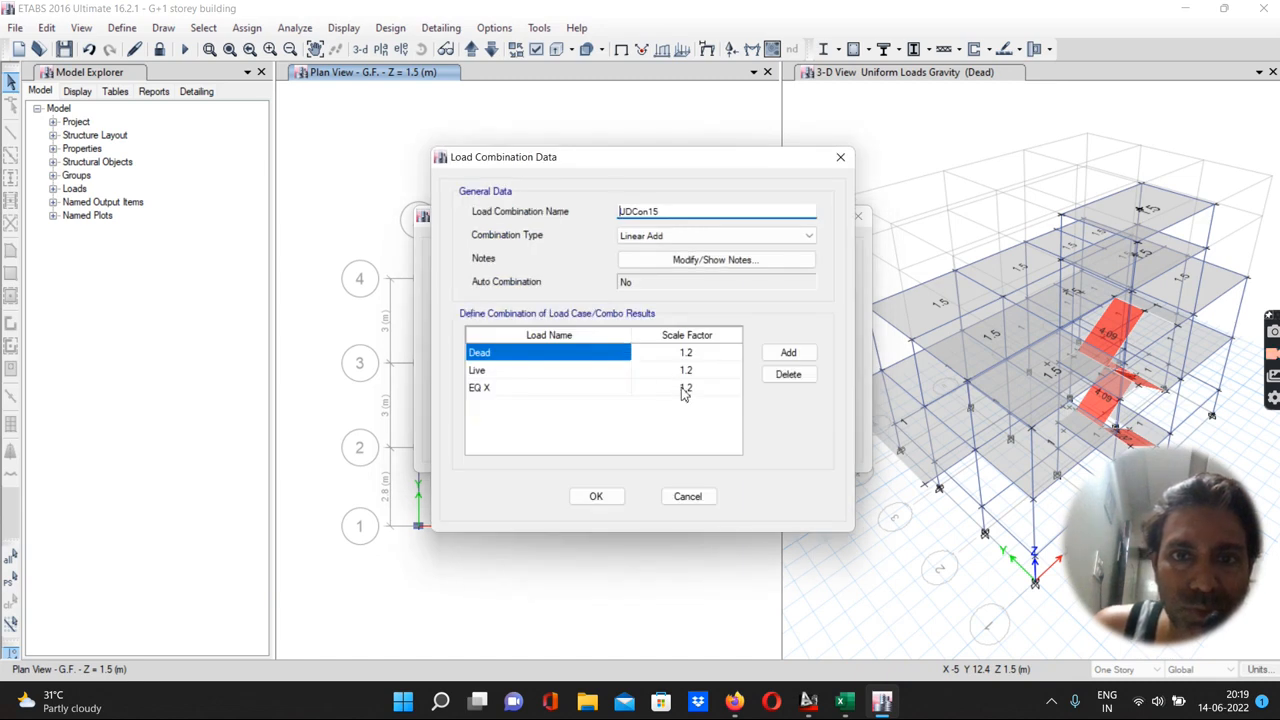
click(840, 158)
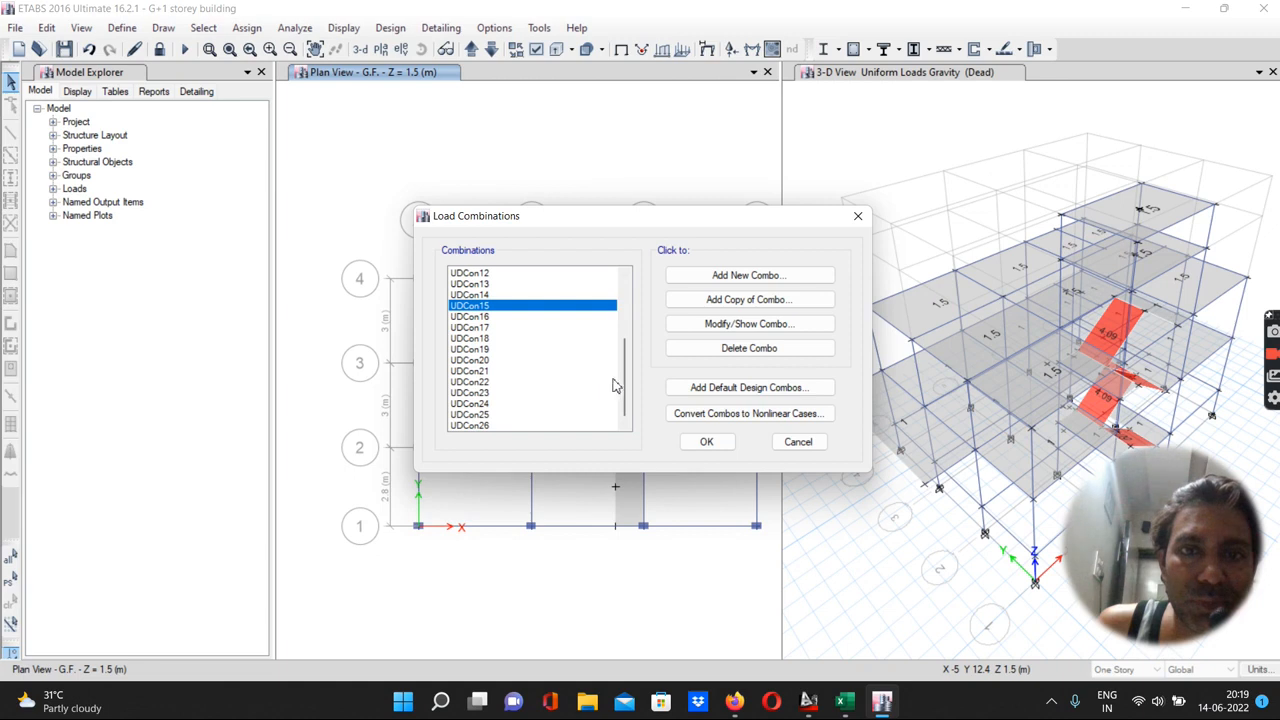
drag(625, 384, 650, 430)
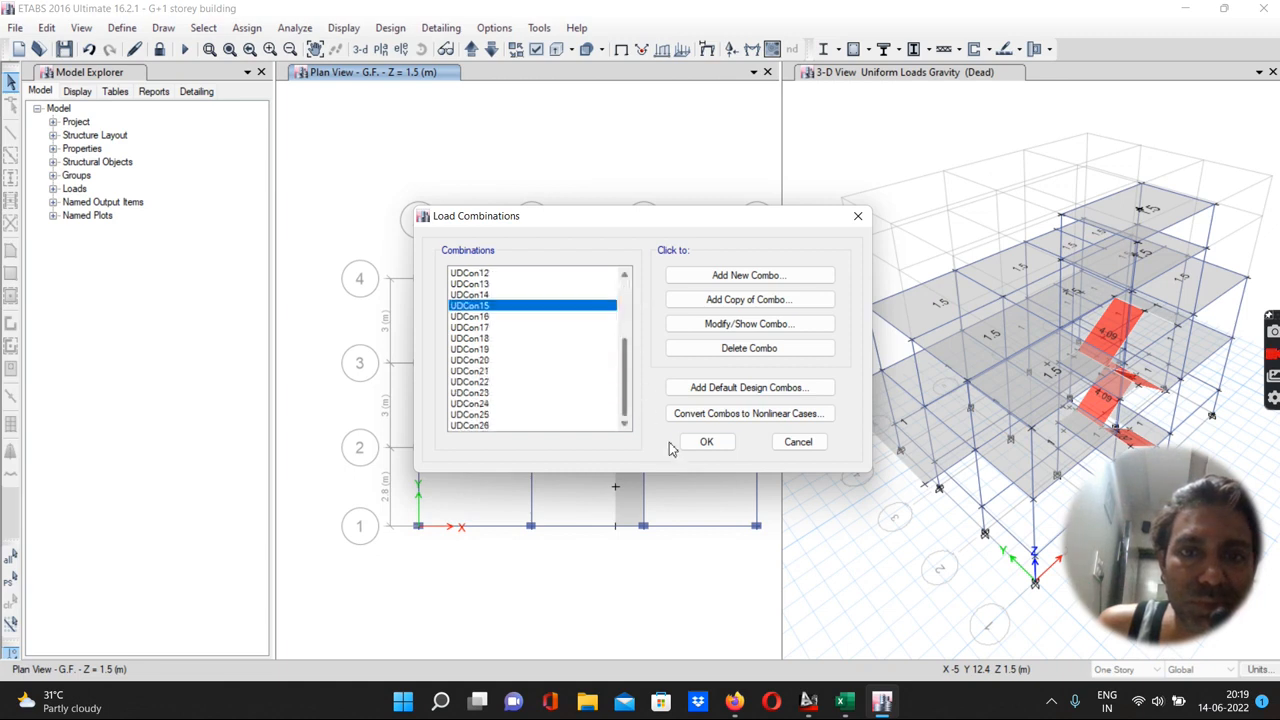
click(706, 442)
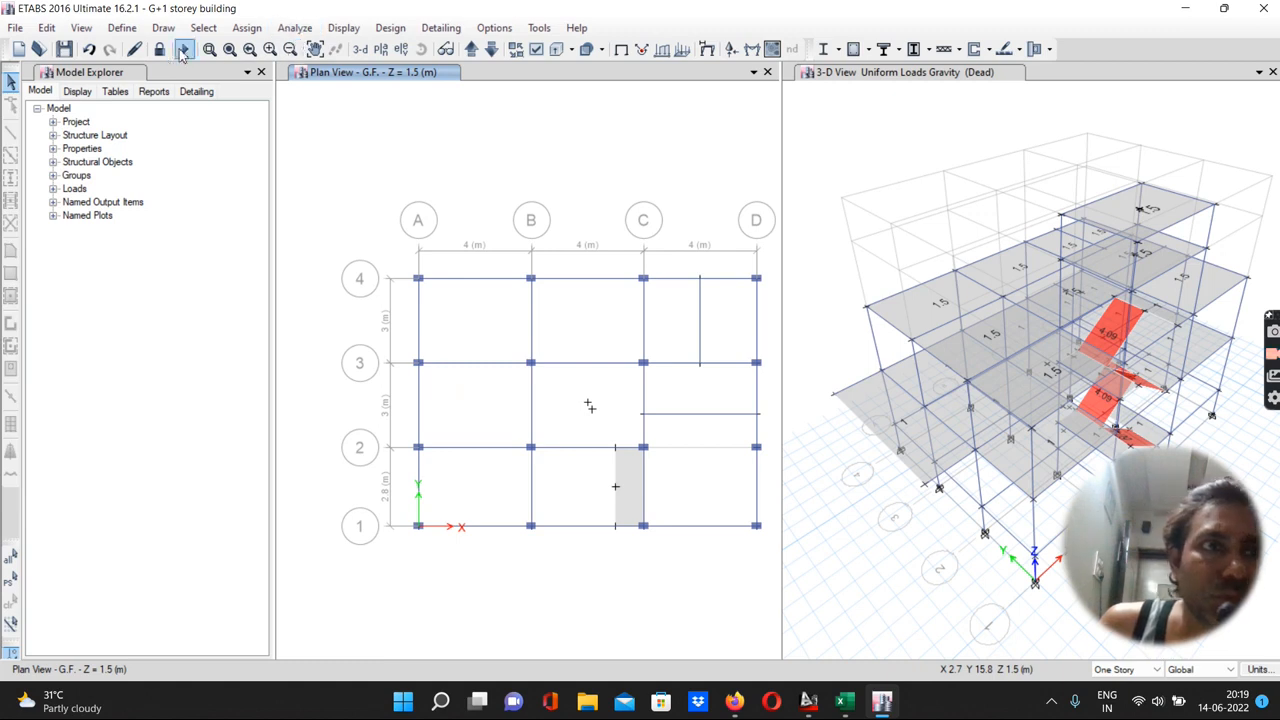
Try to run the analysis, then unlock the model, agreeing to delete the analysis results
click(184, 50)
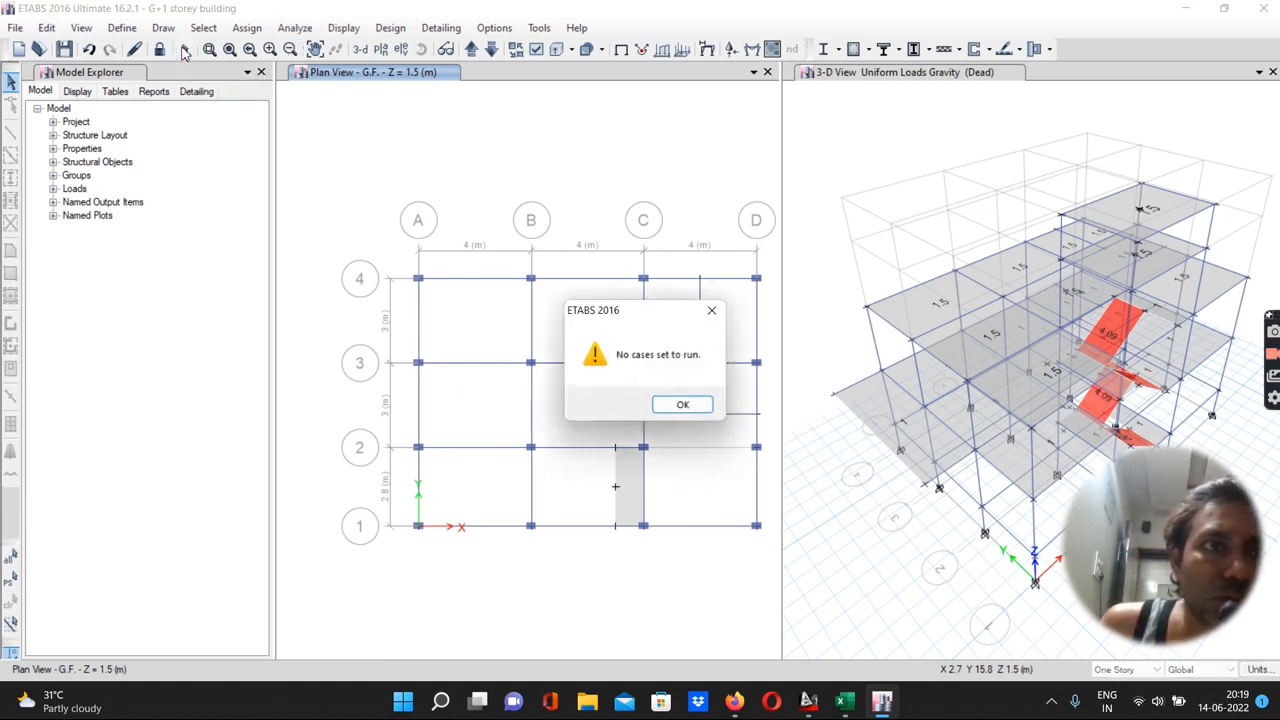
click(676, 408)
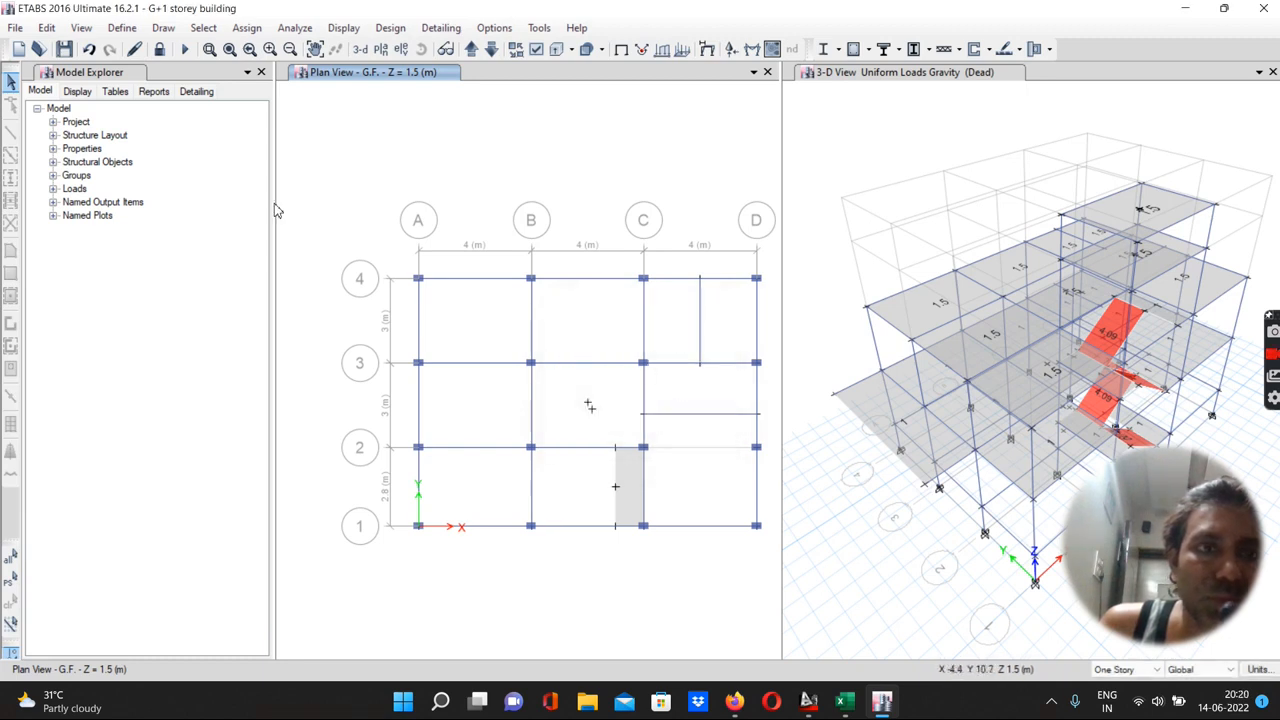
click(160, 50)
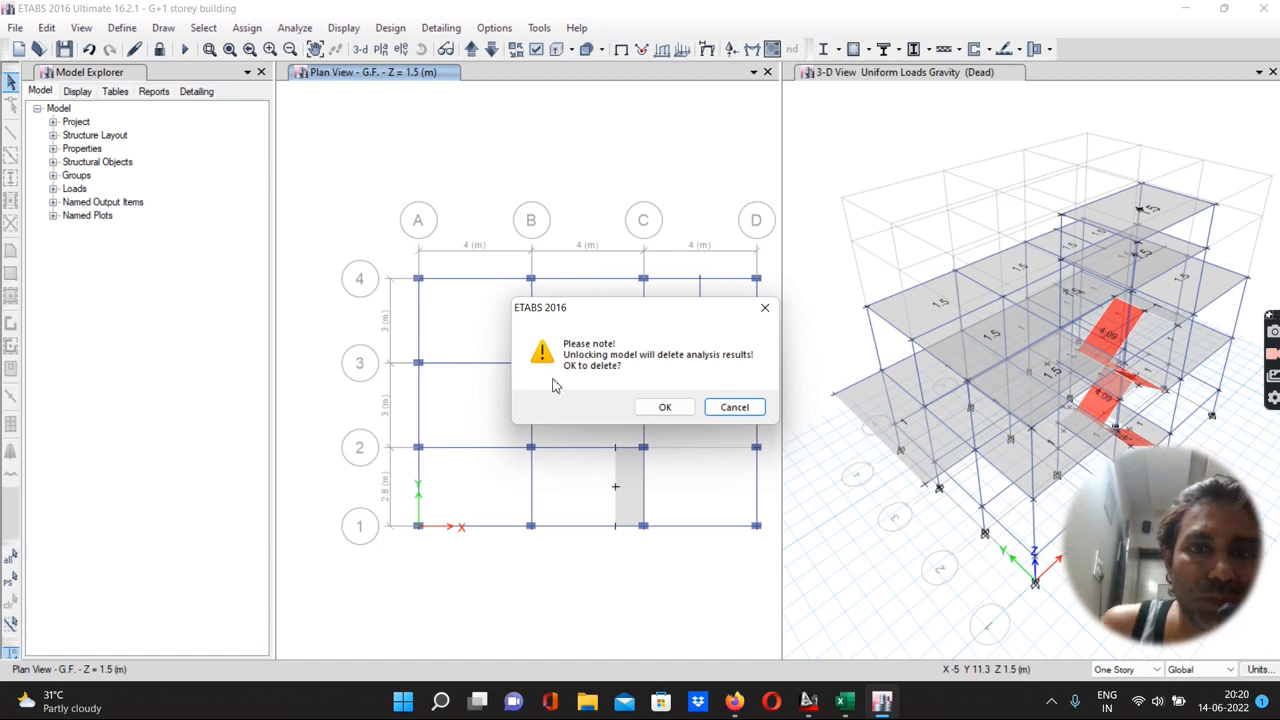
click(652, 408)
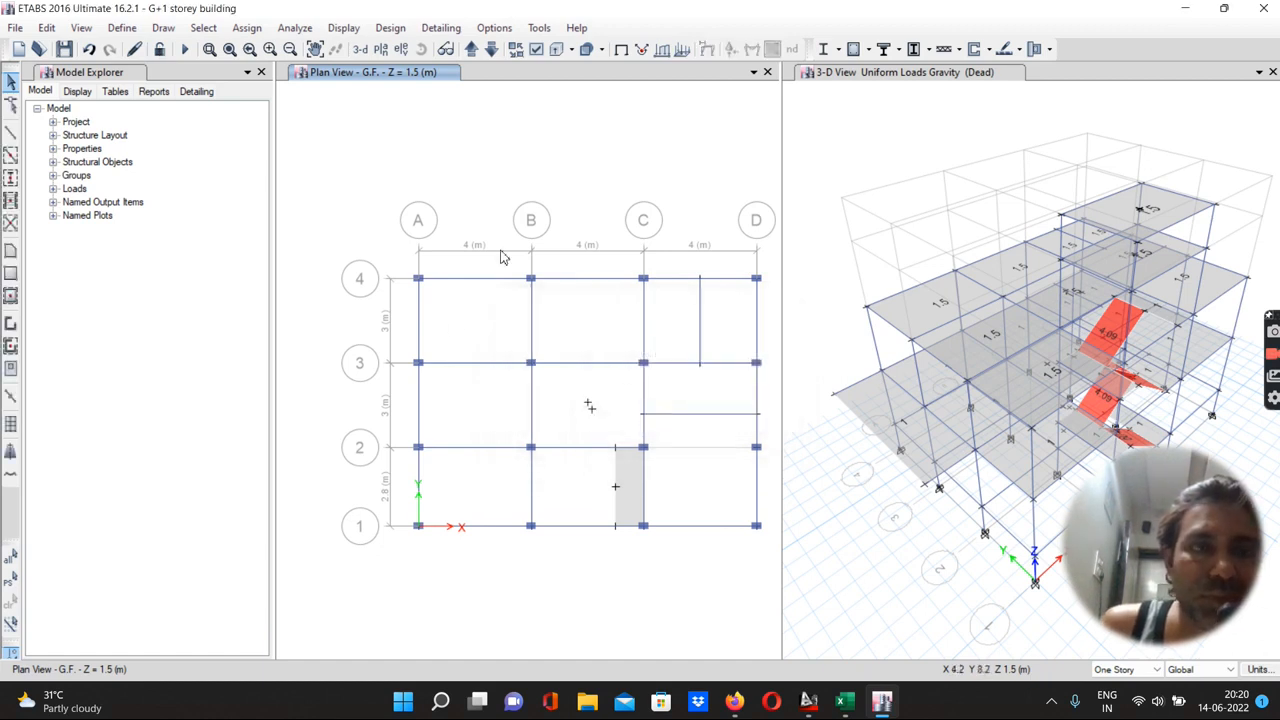
Run the analysis again and acknowledge the rigid diaphragm warning
click(278, 33)
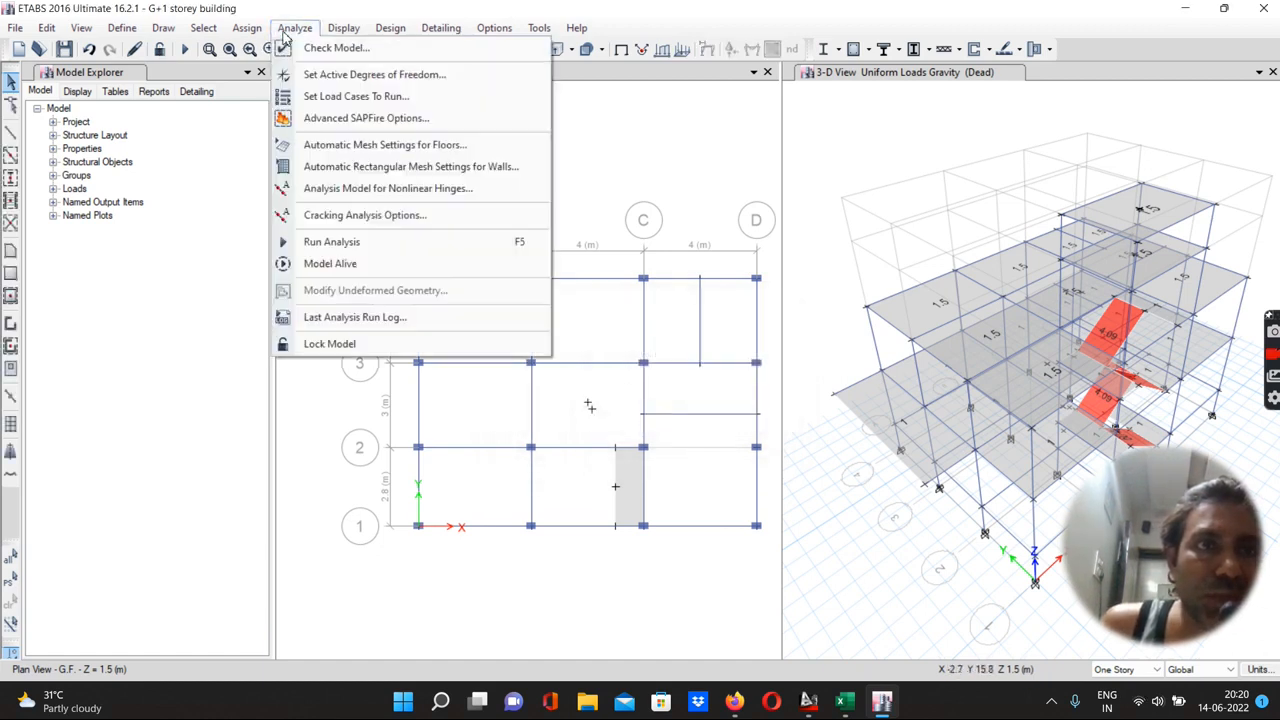
click(320, 242)
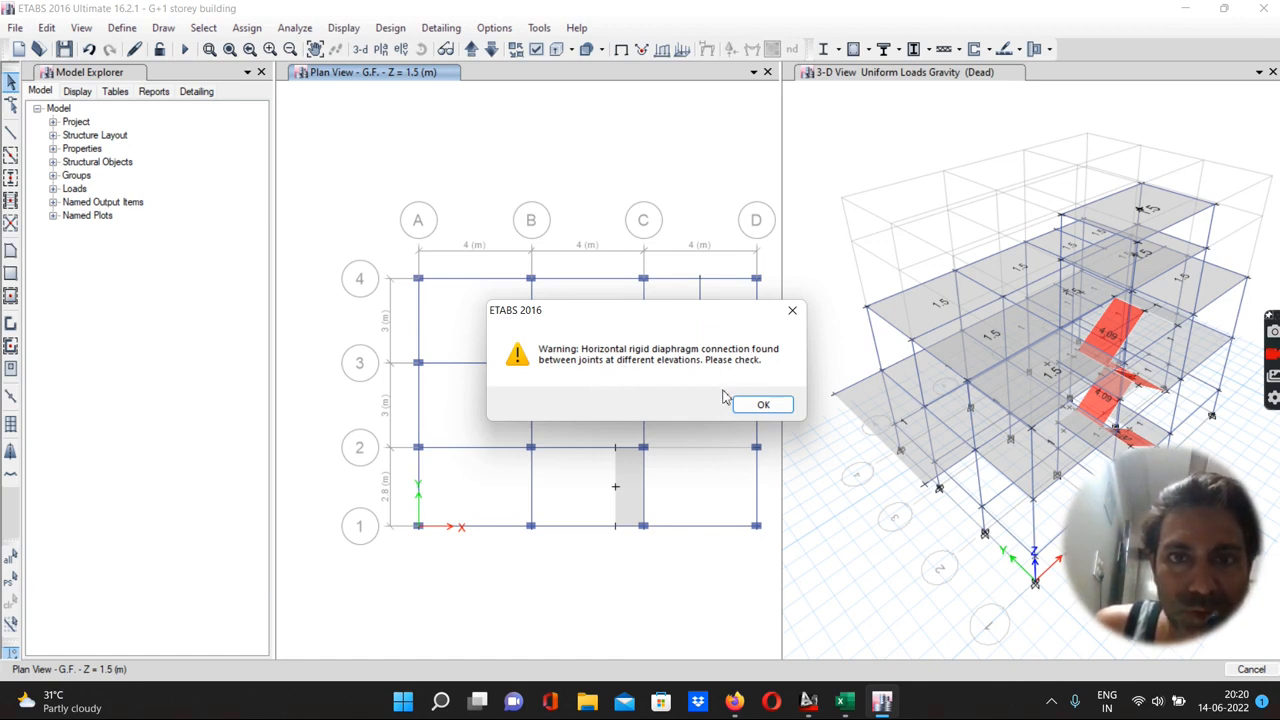
click(762, 405)
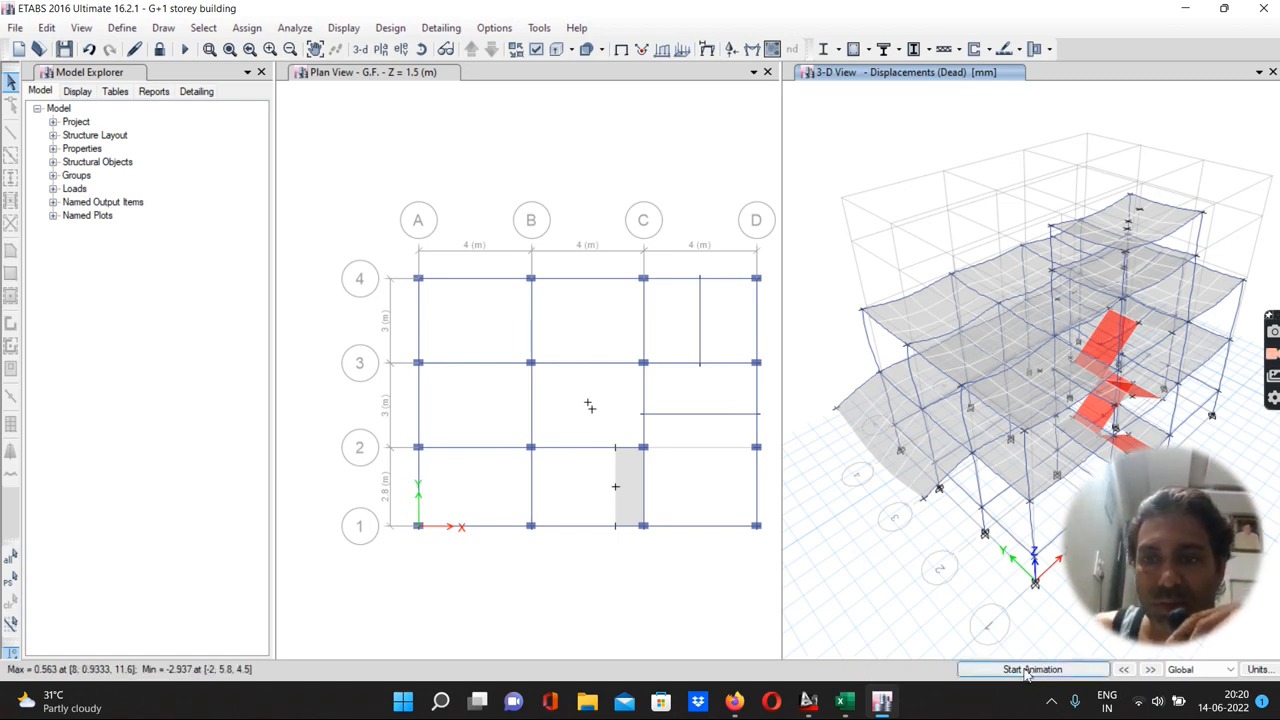
Animate the Dead load deformed shape in the 3-D view, stop it, and show the undeformed shape
click(1030, 669)
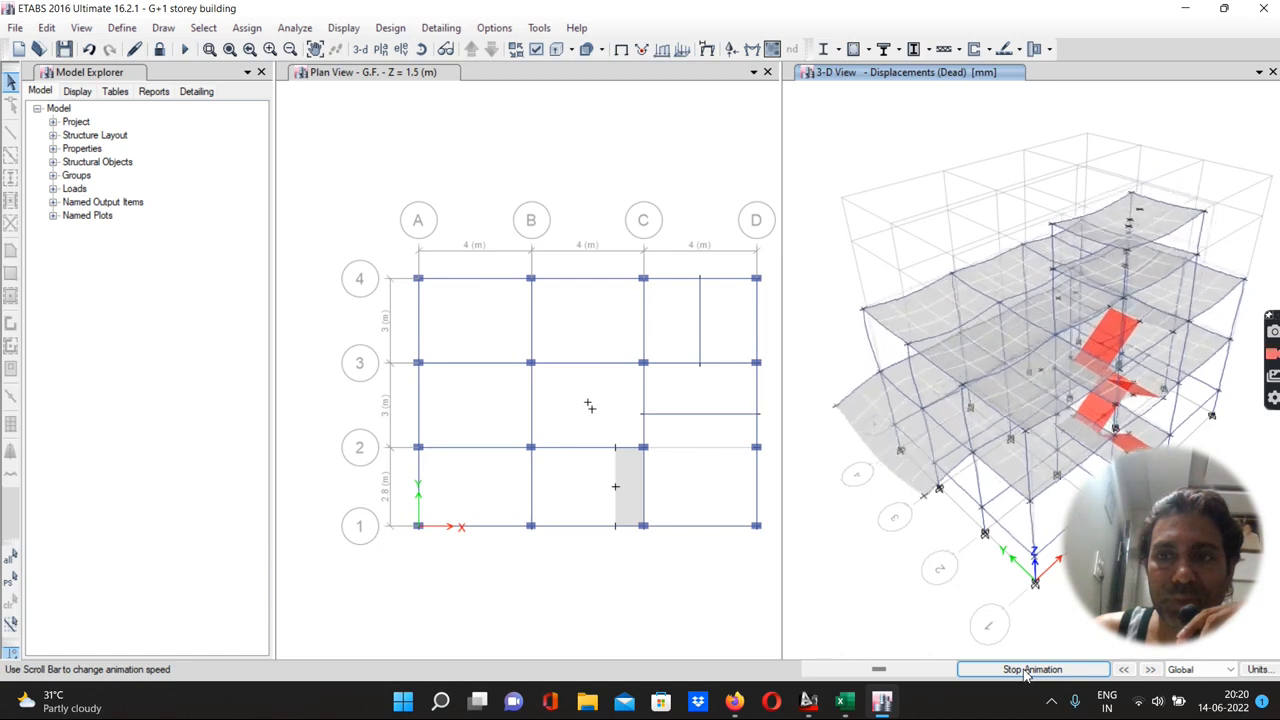
click(1025, 670)
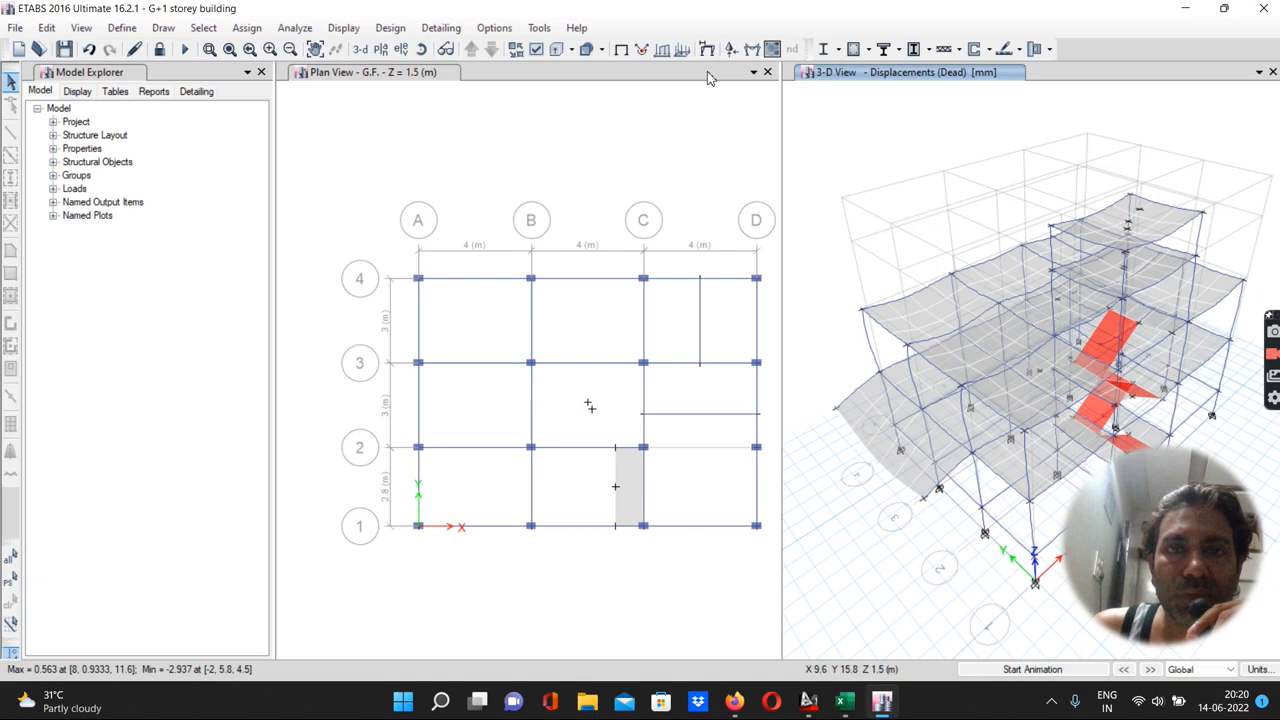
click(621, 50)
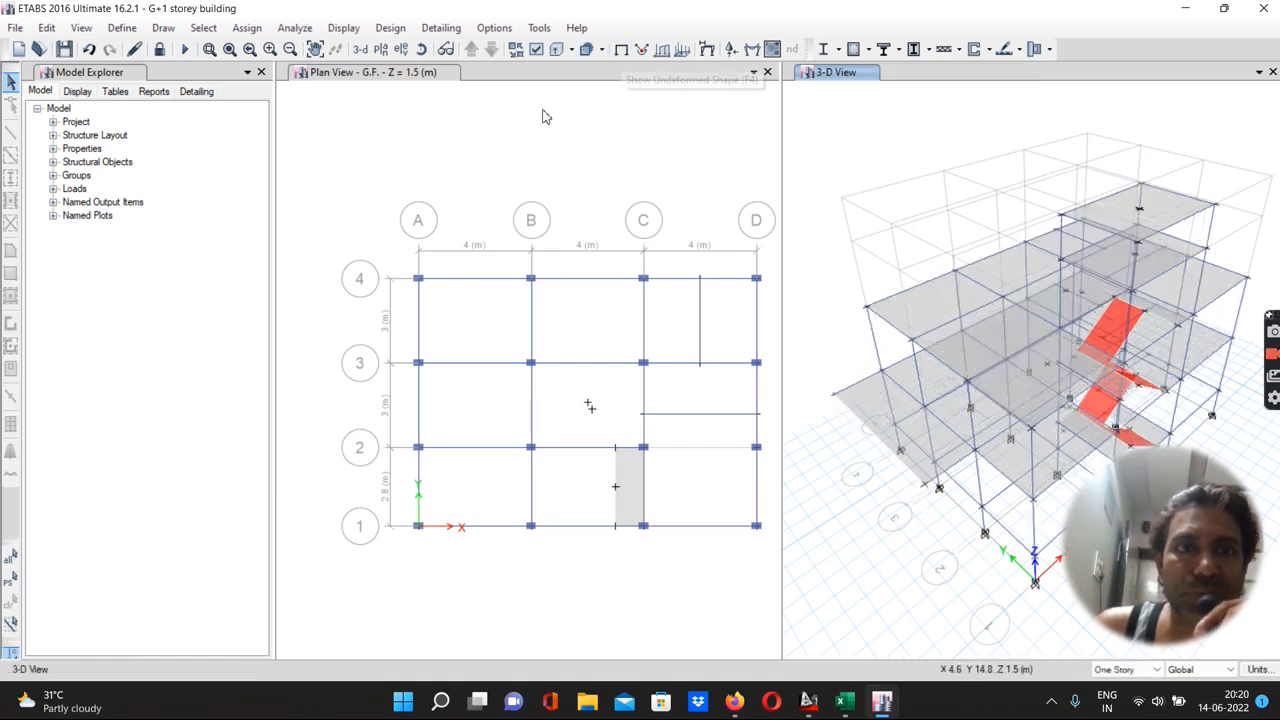
Open the story response plot of maximum story displacement for the Dead case, then close it
click(344, 28)
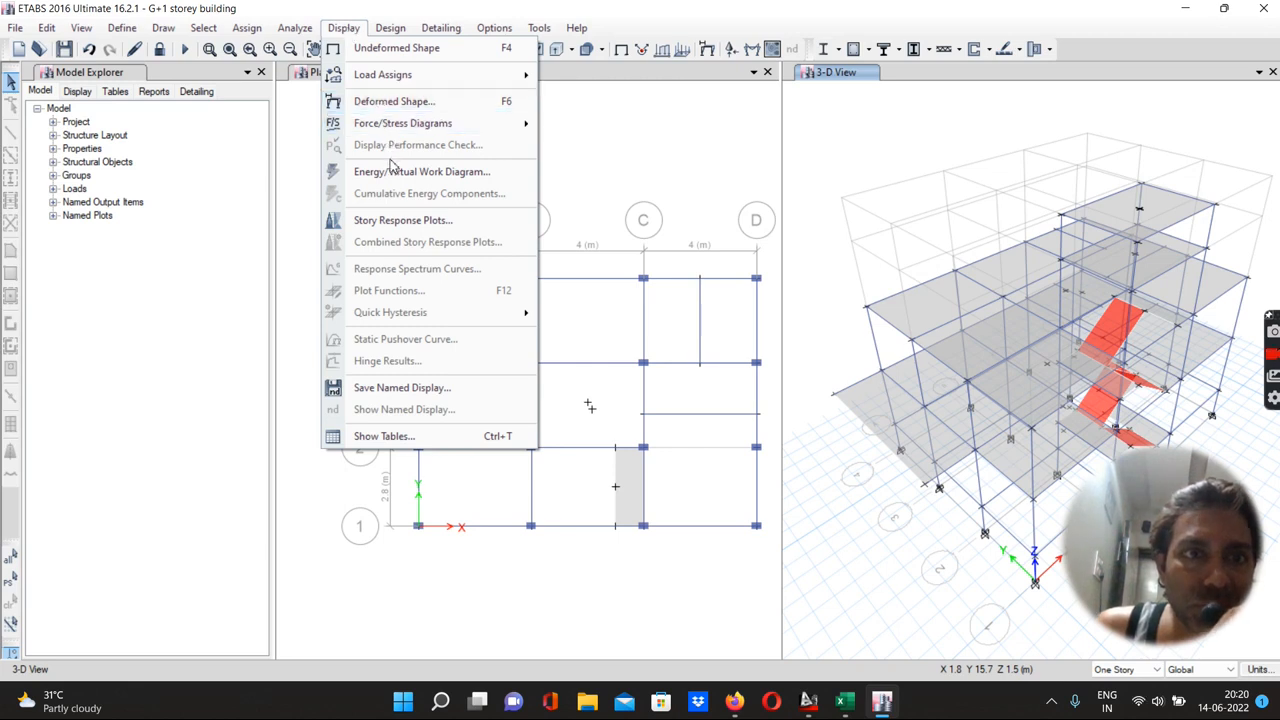
click(391, 230)
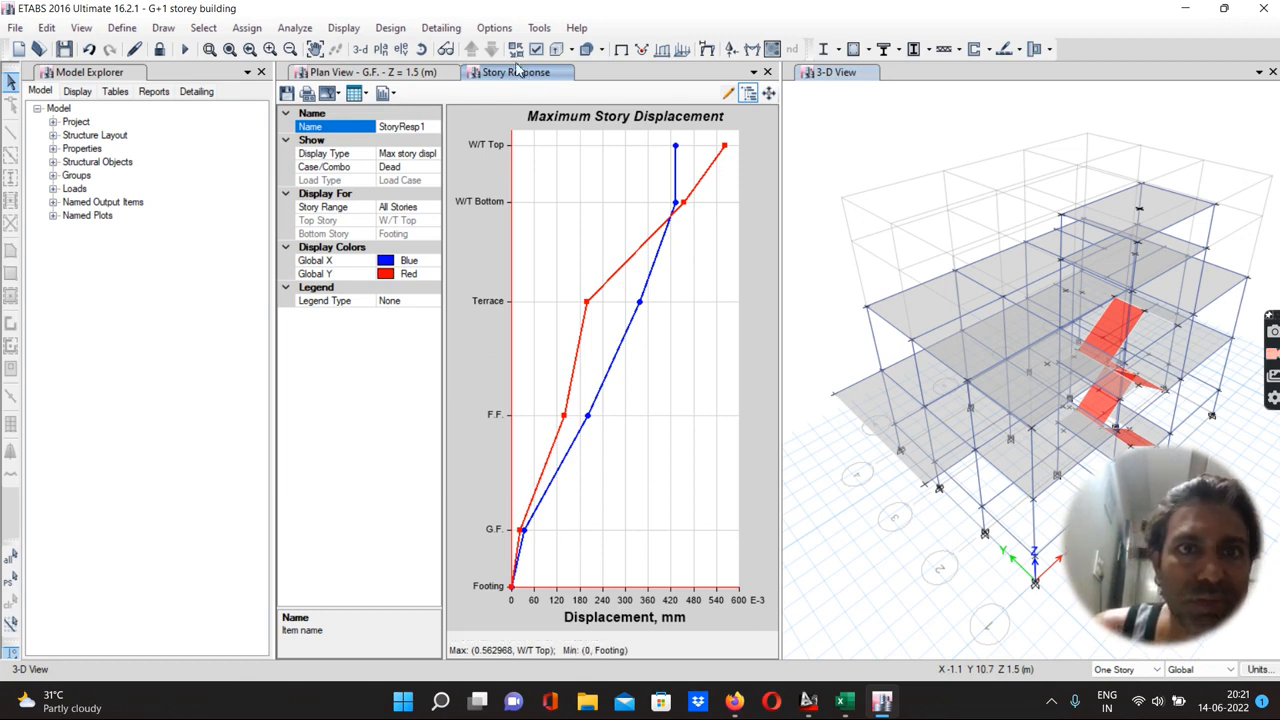
click(518, 66)
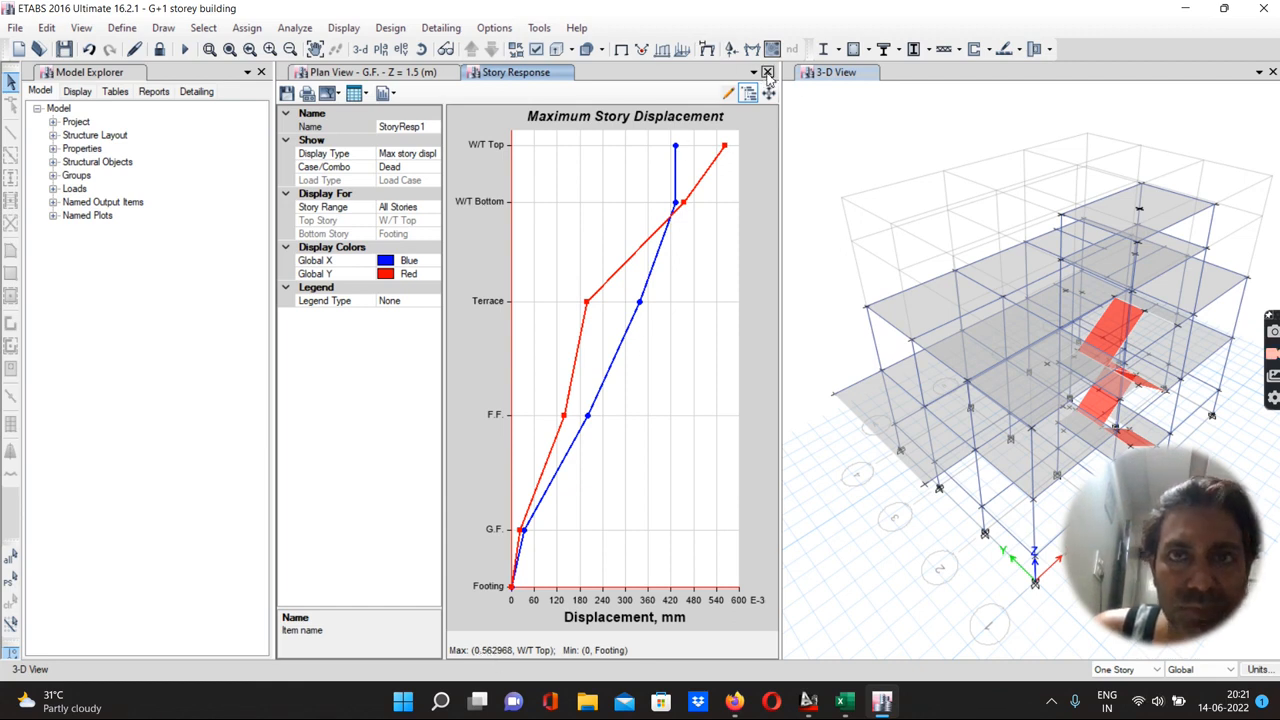
click(767, 72)
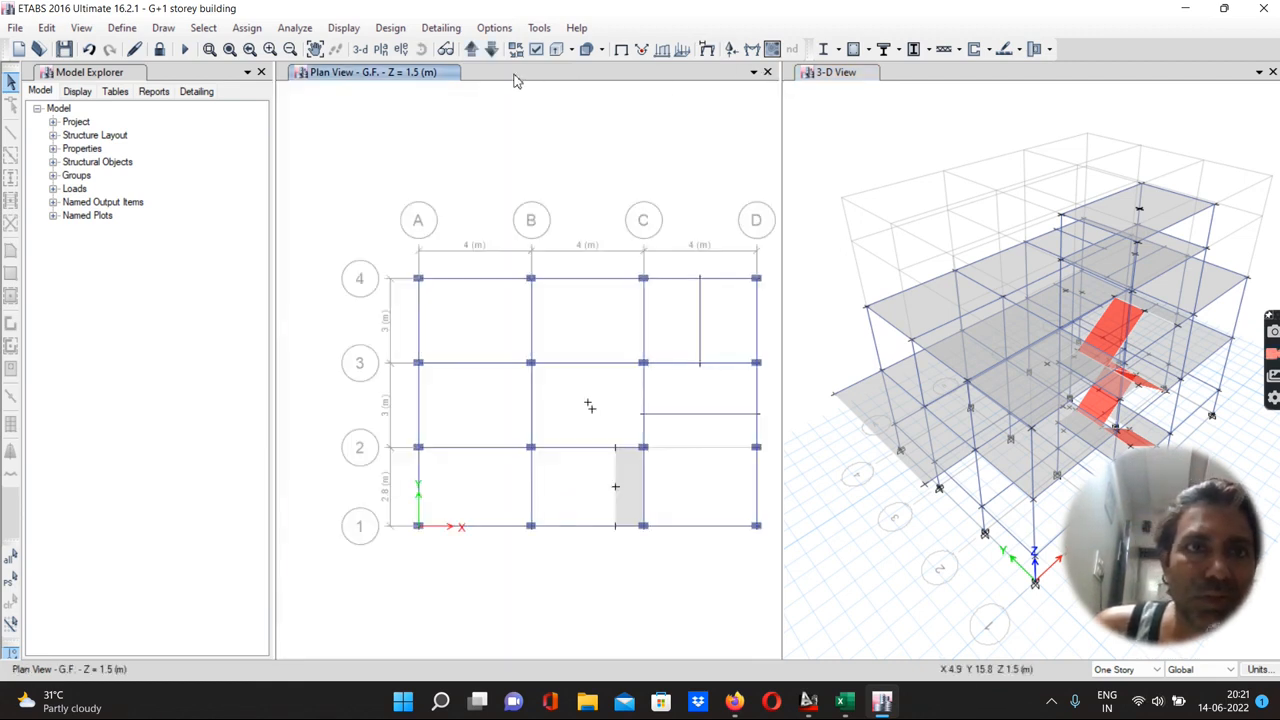
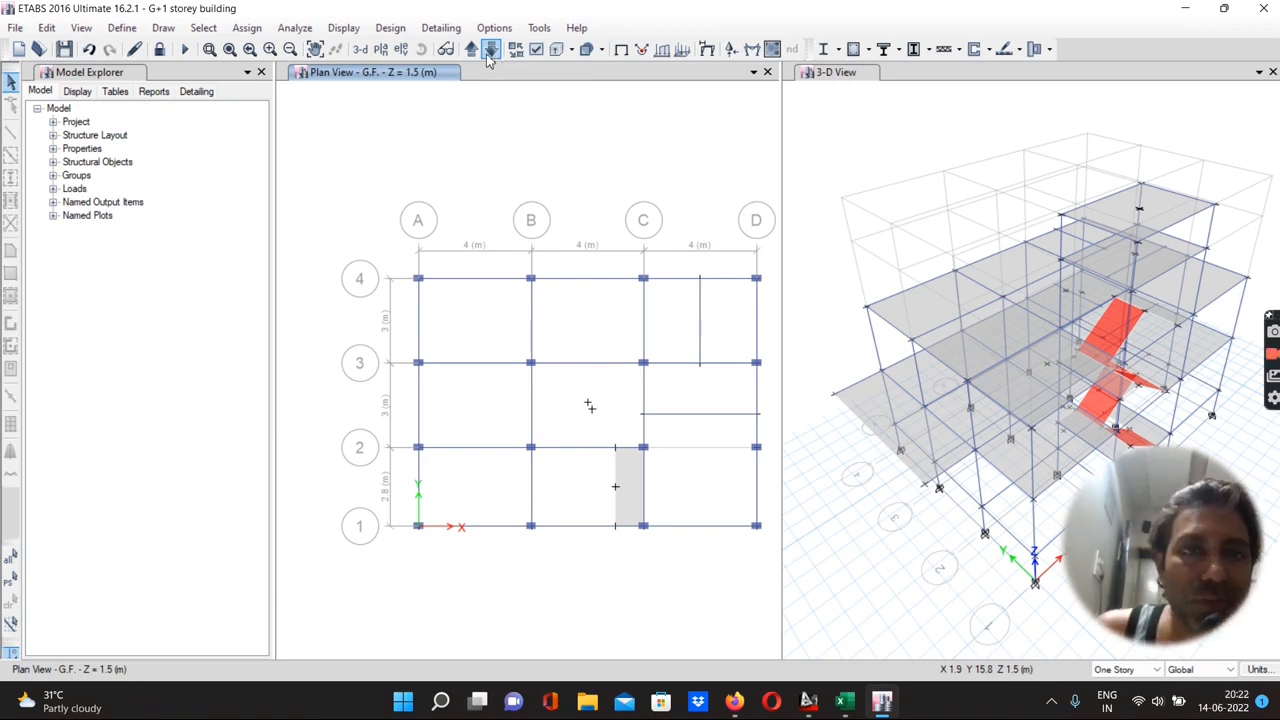
Step through the plan view storeys up to the W/T Top level
click(471, 50)
click(471, 50)
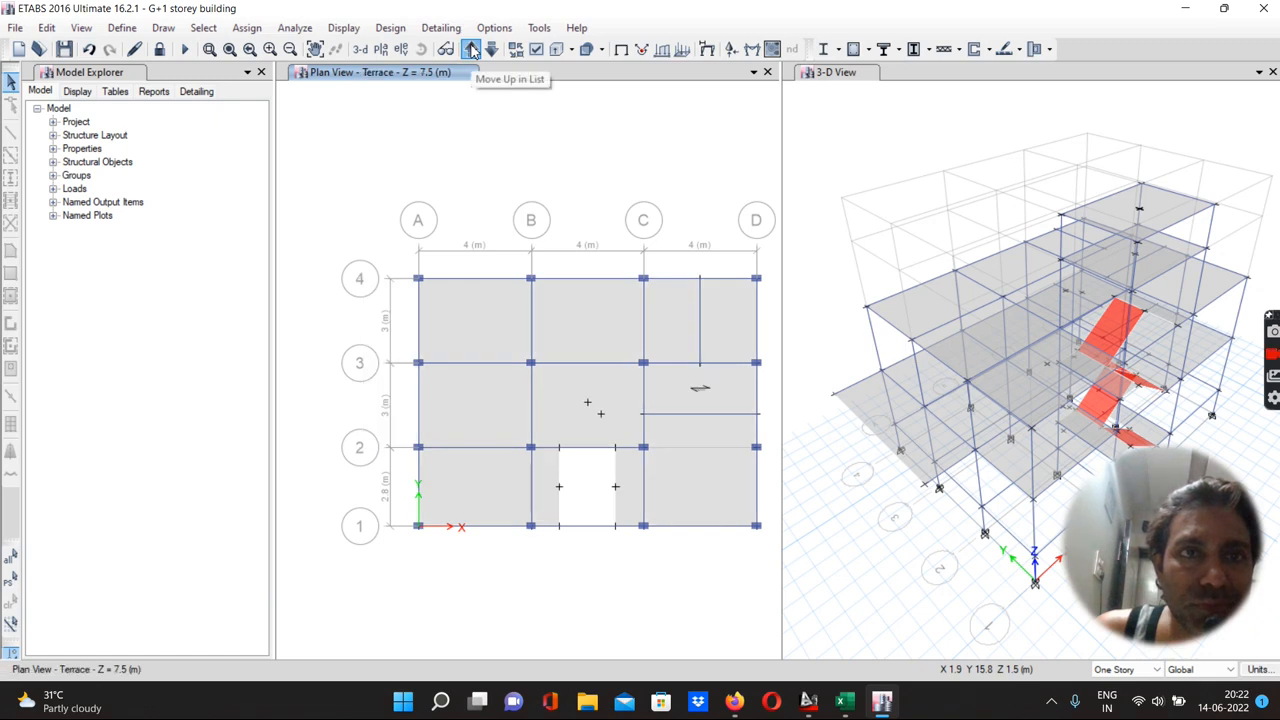
click(471, 50)
click(471, 50)
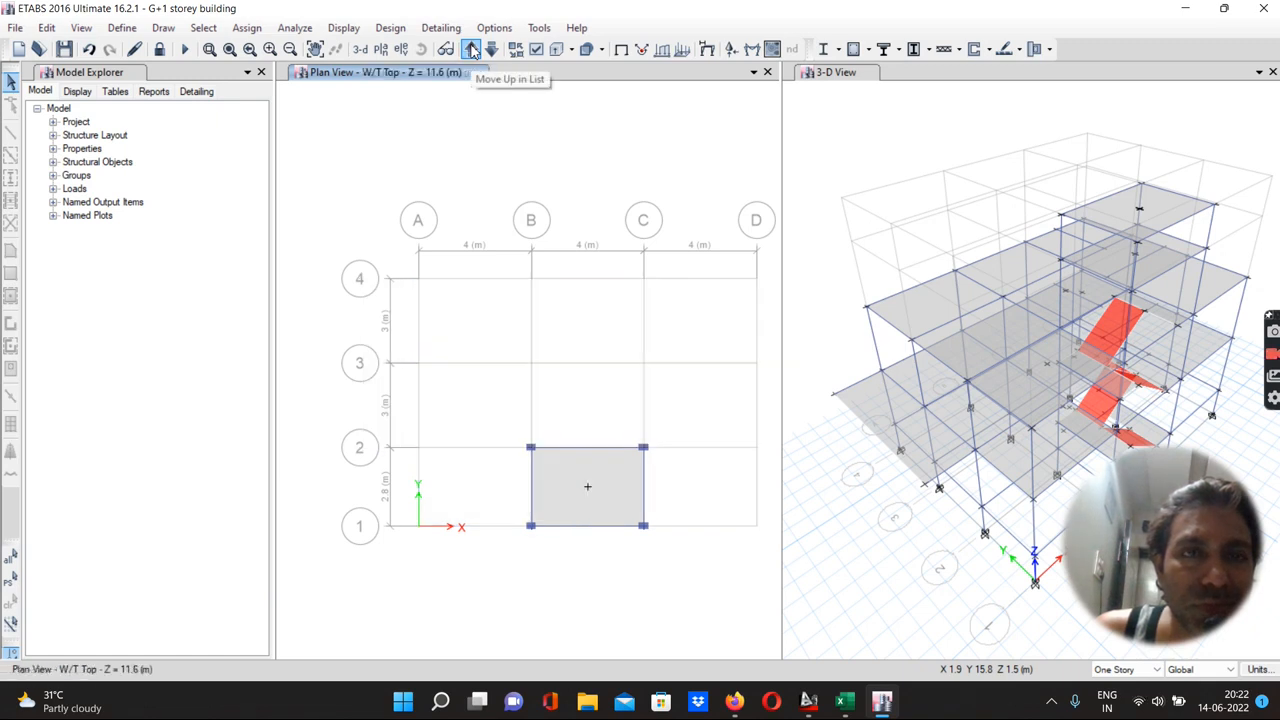
click(471, 50)
click(491, 50)
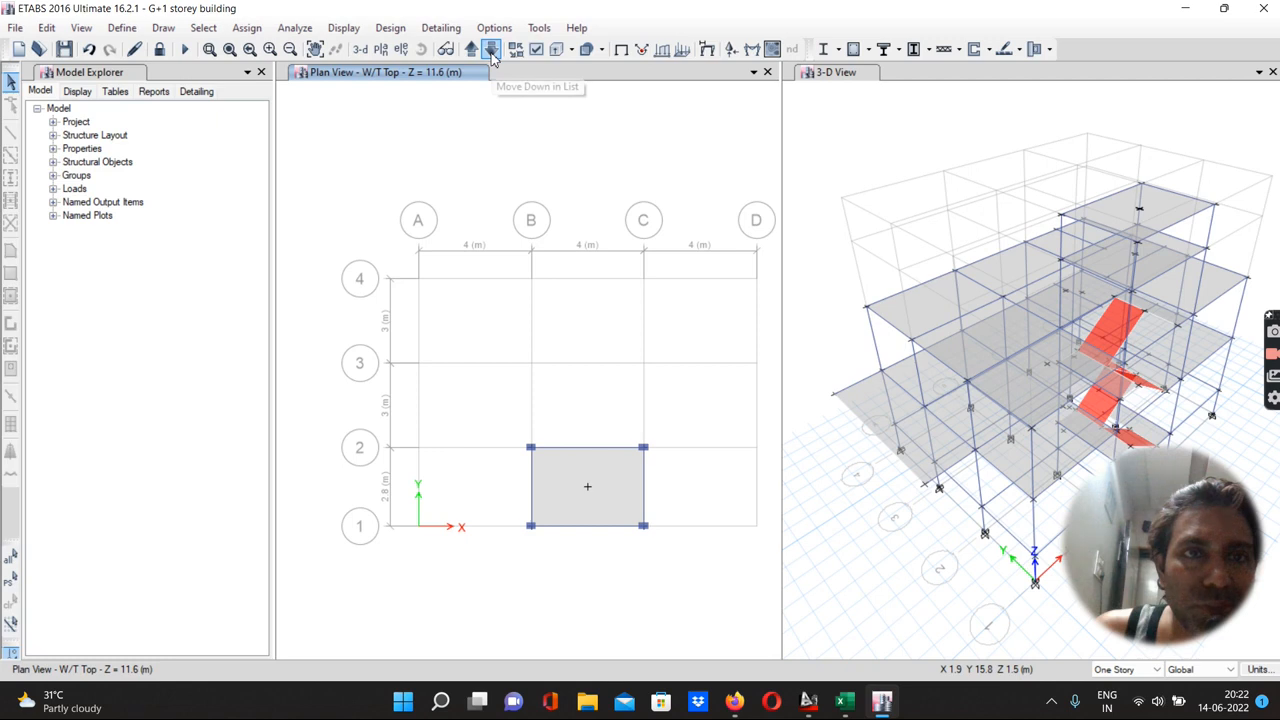
Switch to the wind-load workbook and enter the formula =11.6*0.004 in cell H174
click(845, 705)
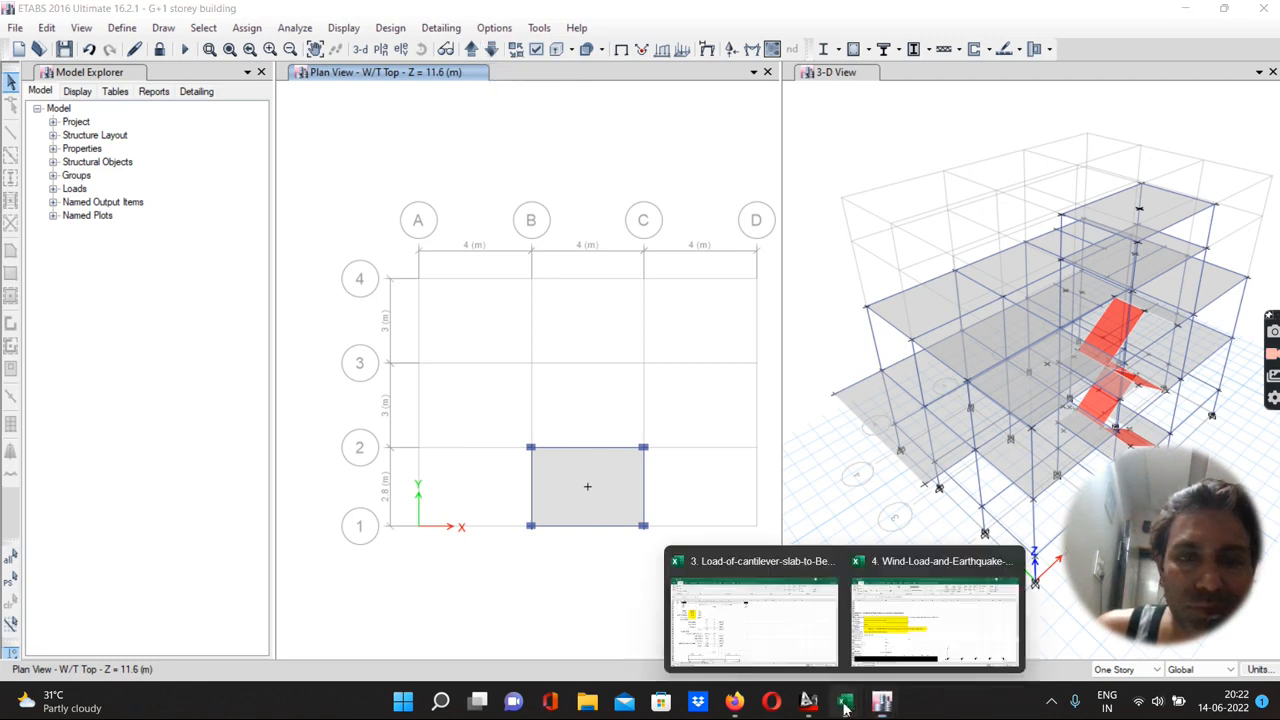
mouse_move(797, 640)
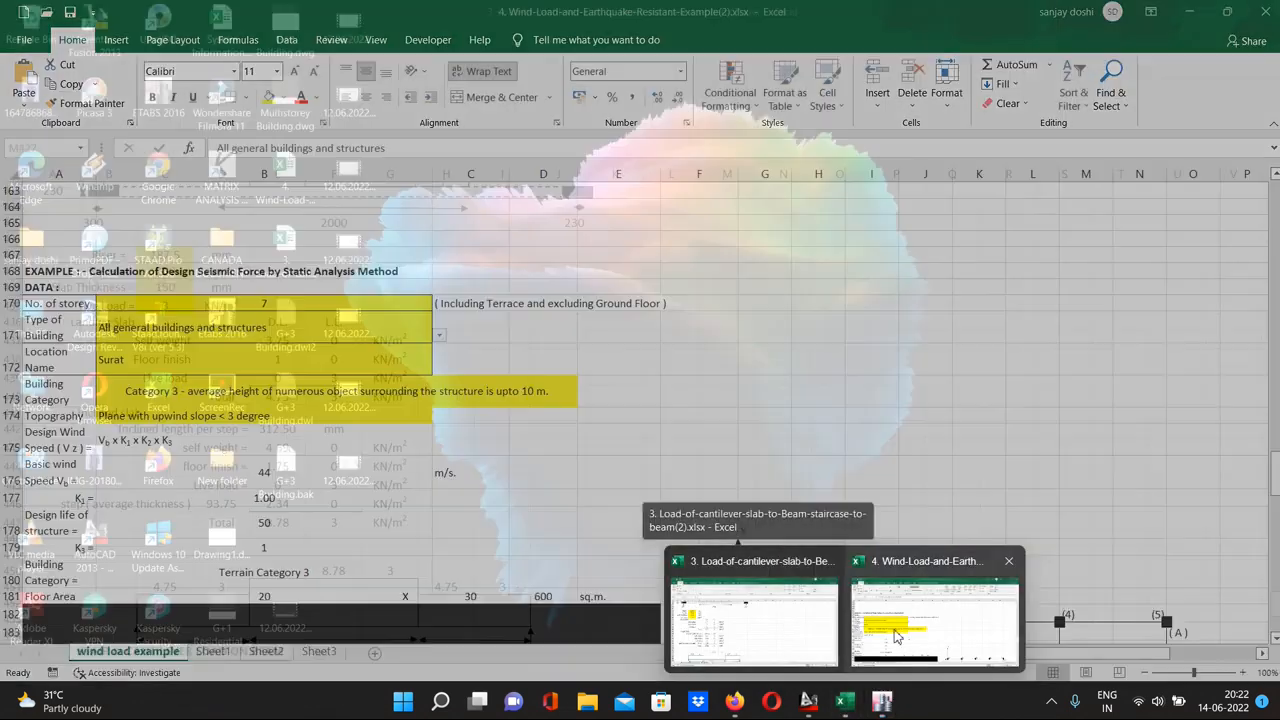
click(935, 615)
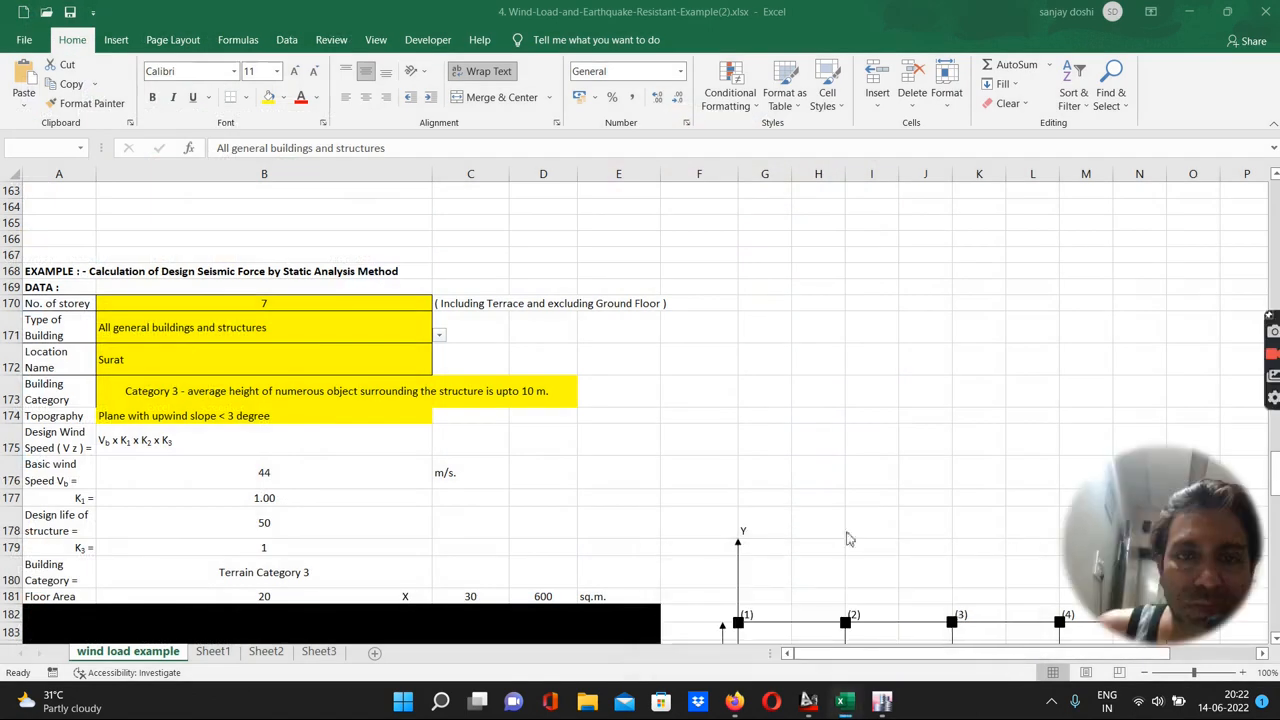
click(826, 414)
text(=11.6*0.004)
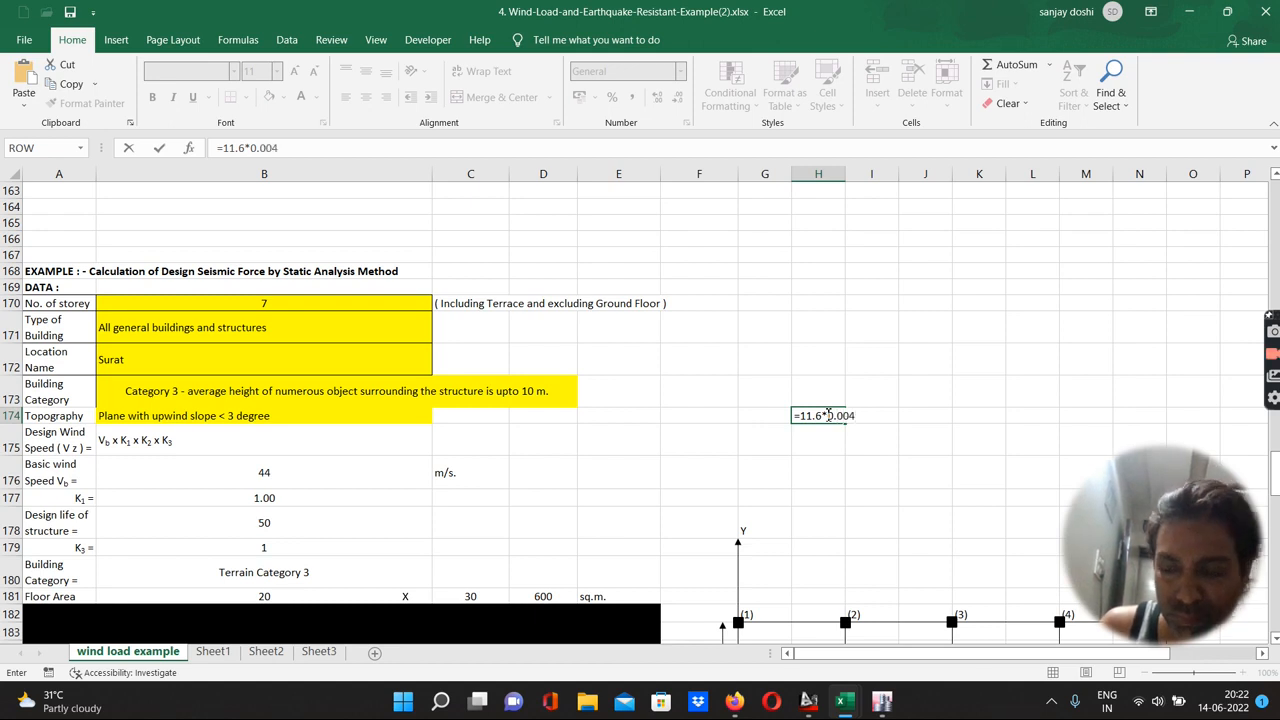
key(Return)
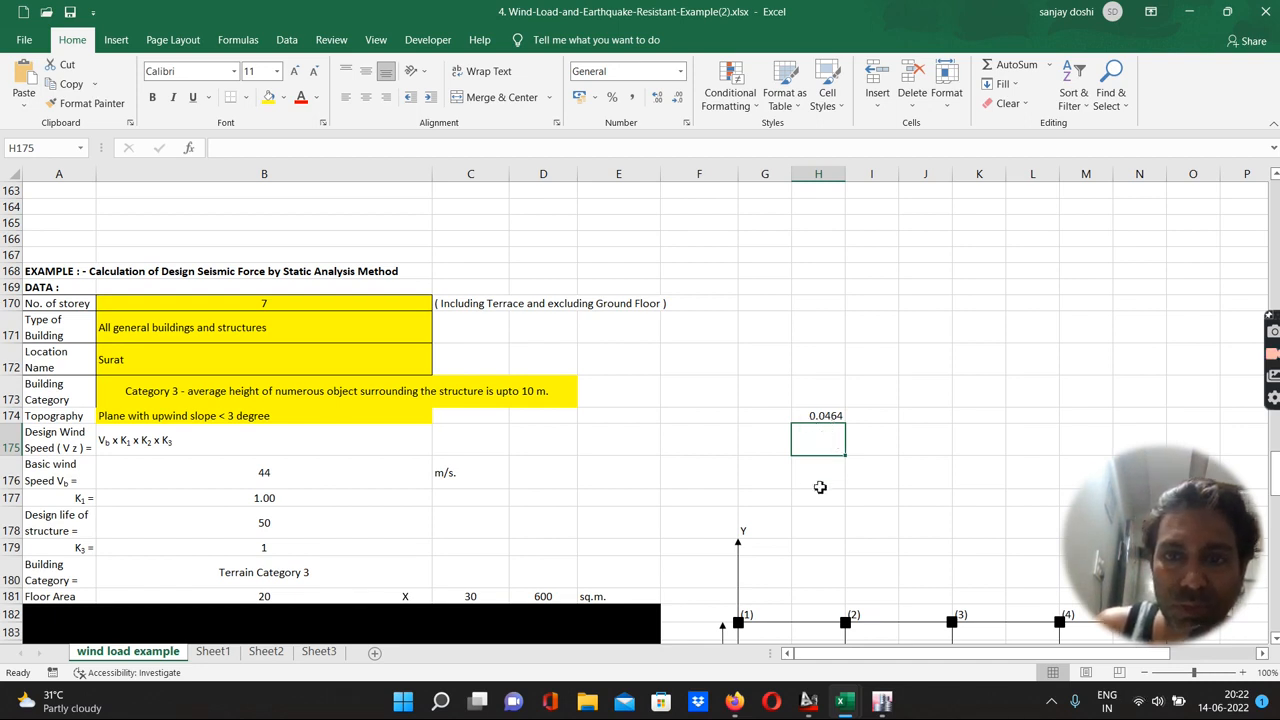
Return to ETABS and open the story response plot of maximum story displacement
mouse_move(883, 706)
click(880, 620)
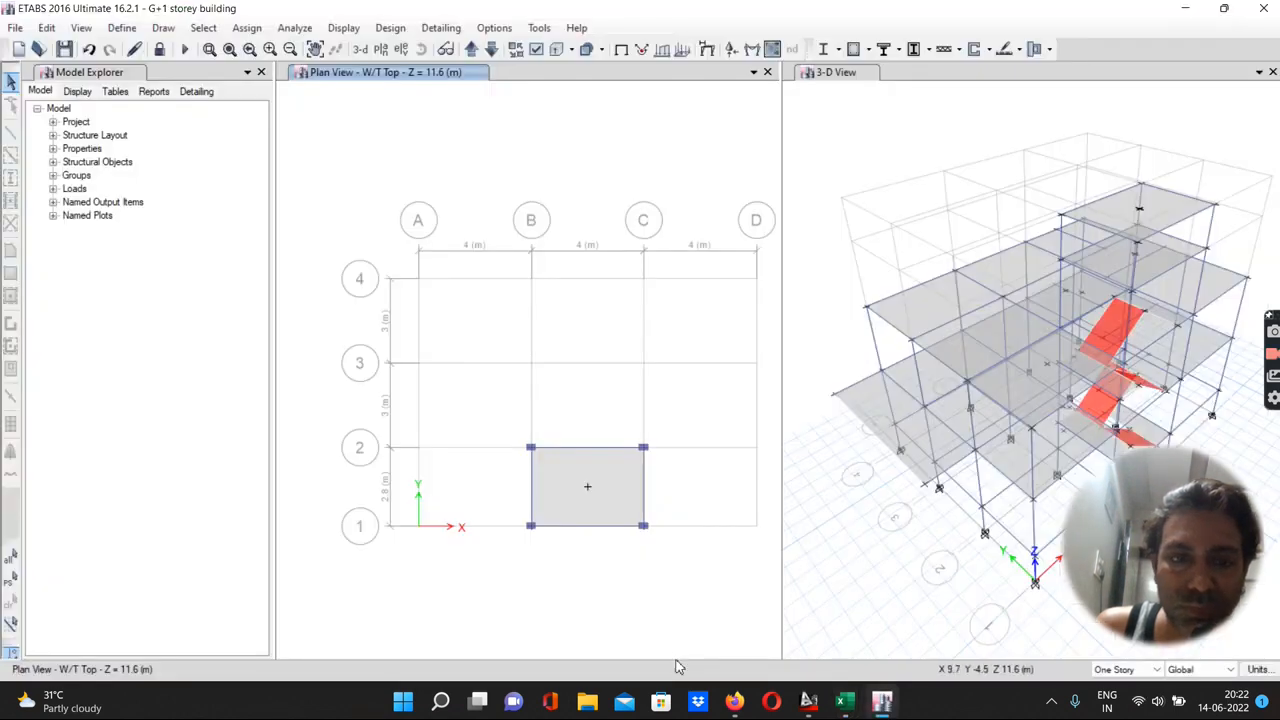
click(345, 30)
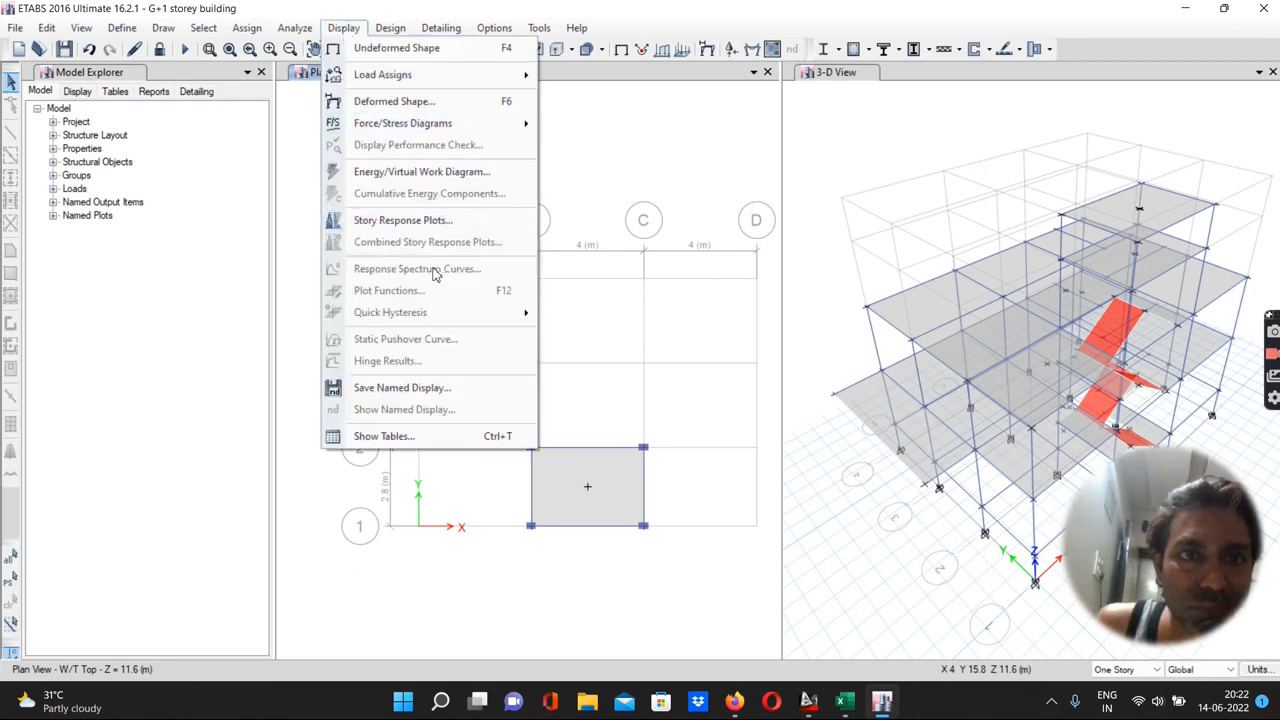
click(403, 222)
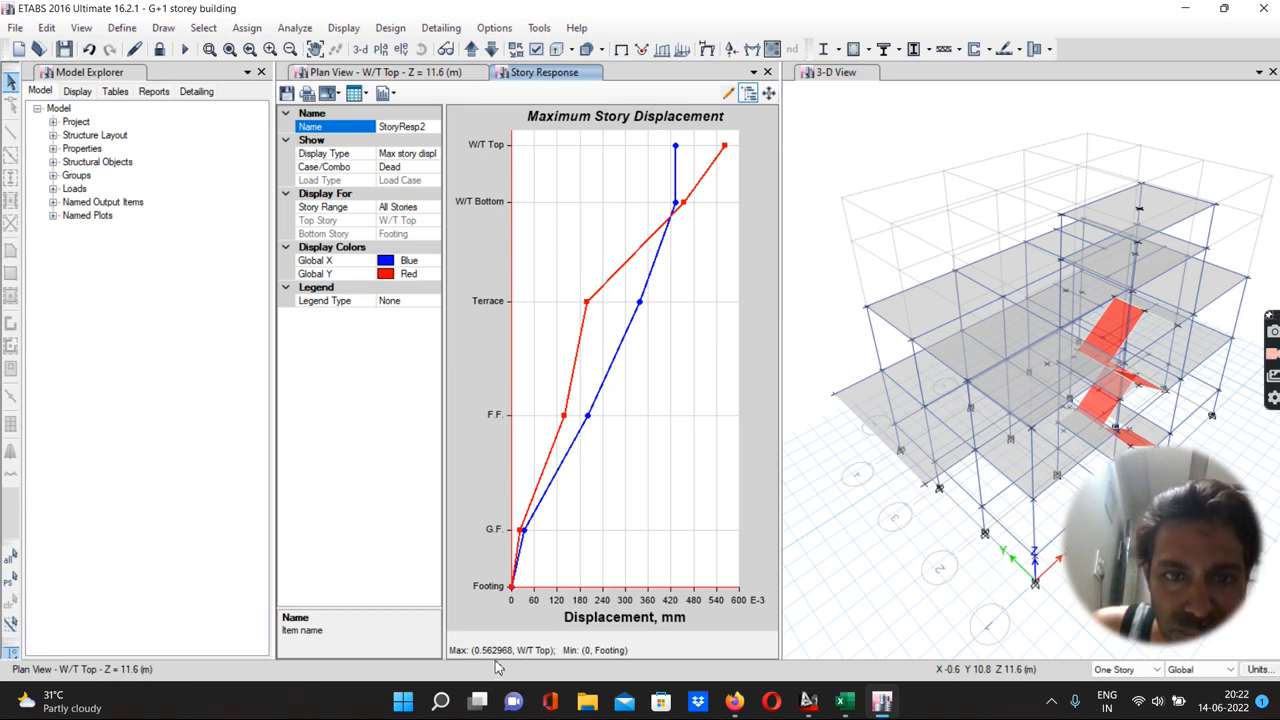
Switch to the spreadsheet and extend the H174 formula to =11.6*0.004*1000
click(845, 705)
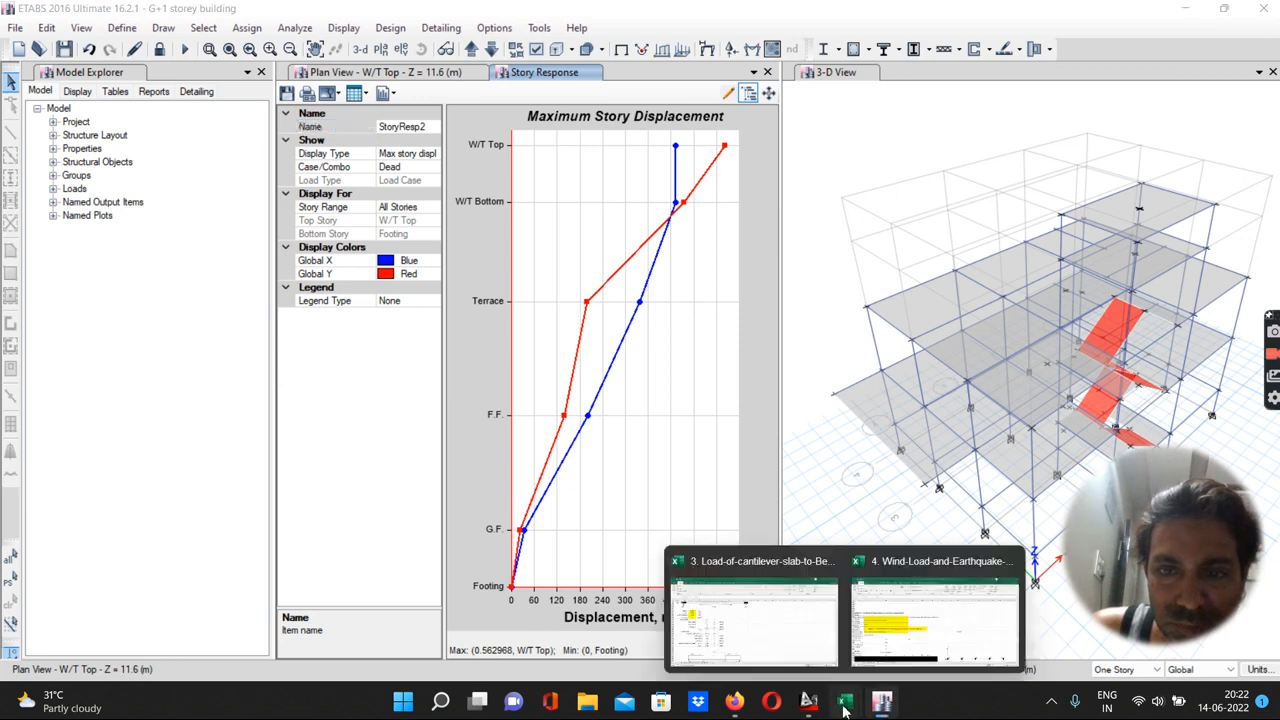
click(907, 632)
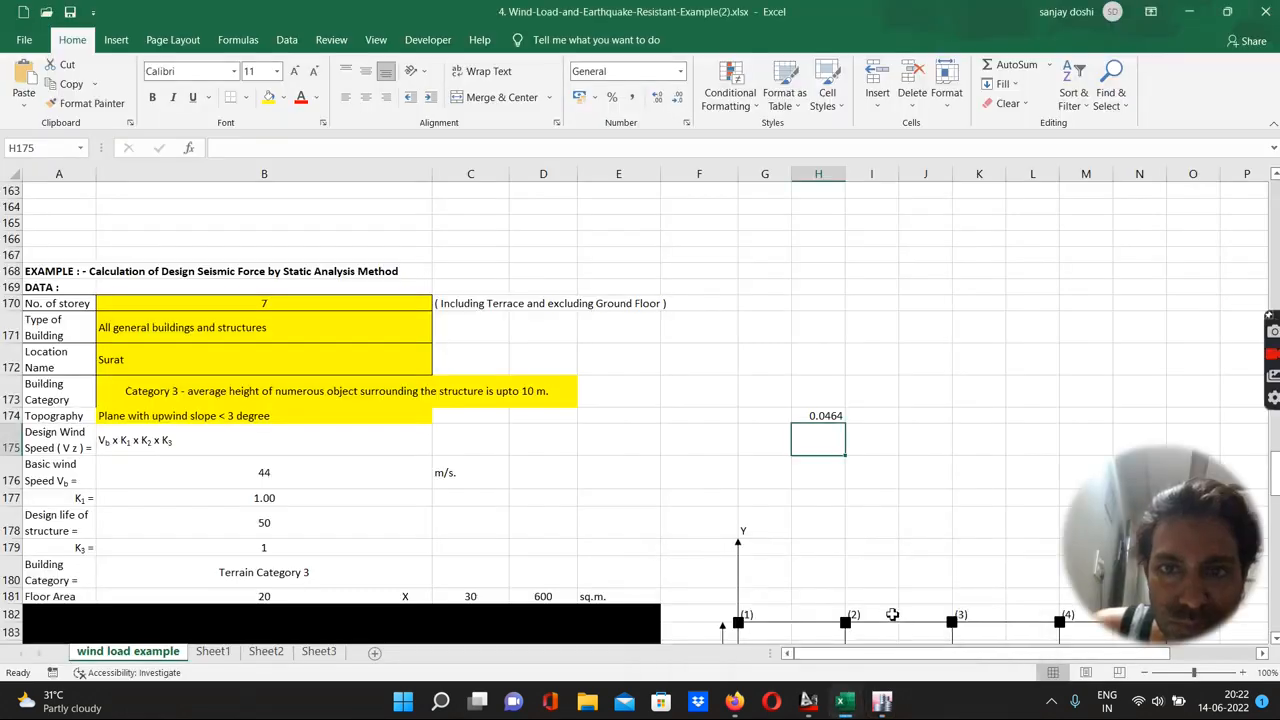
click(829, 415)
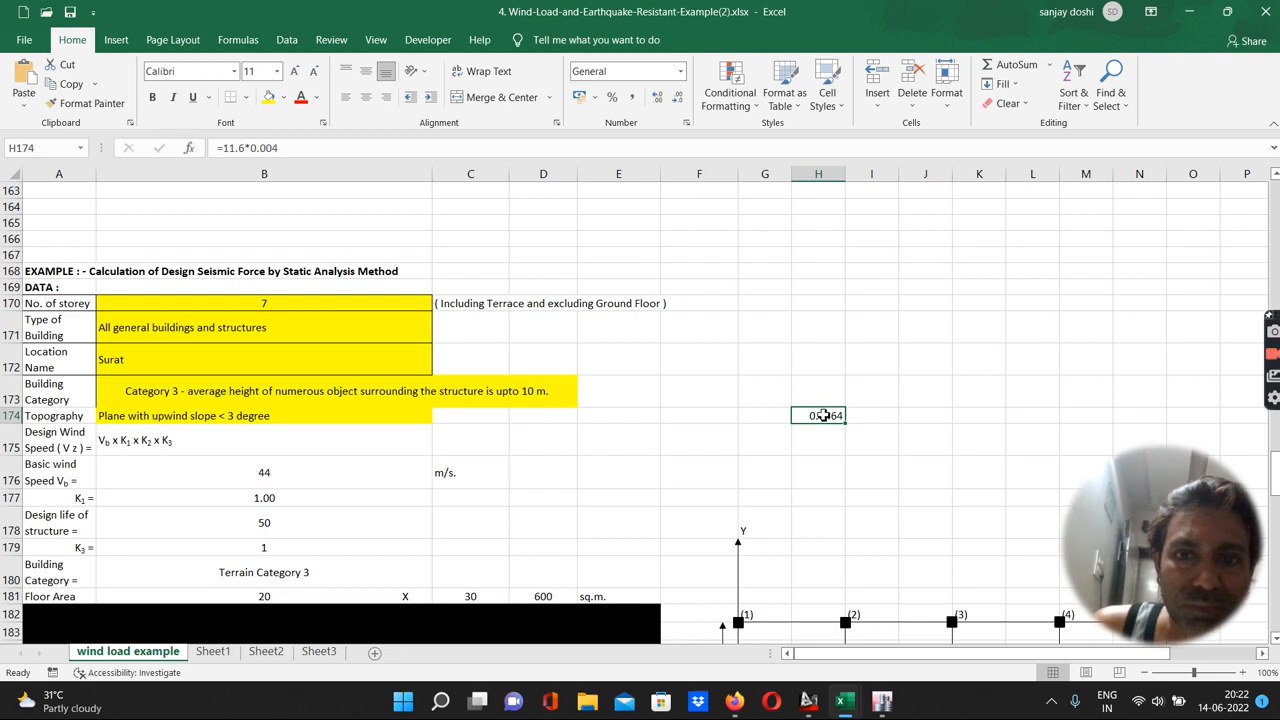
click(285, 148)
text(*1000)
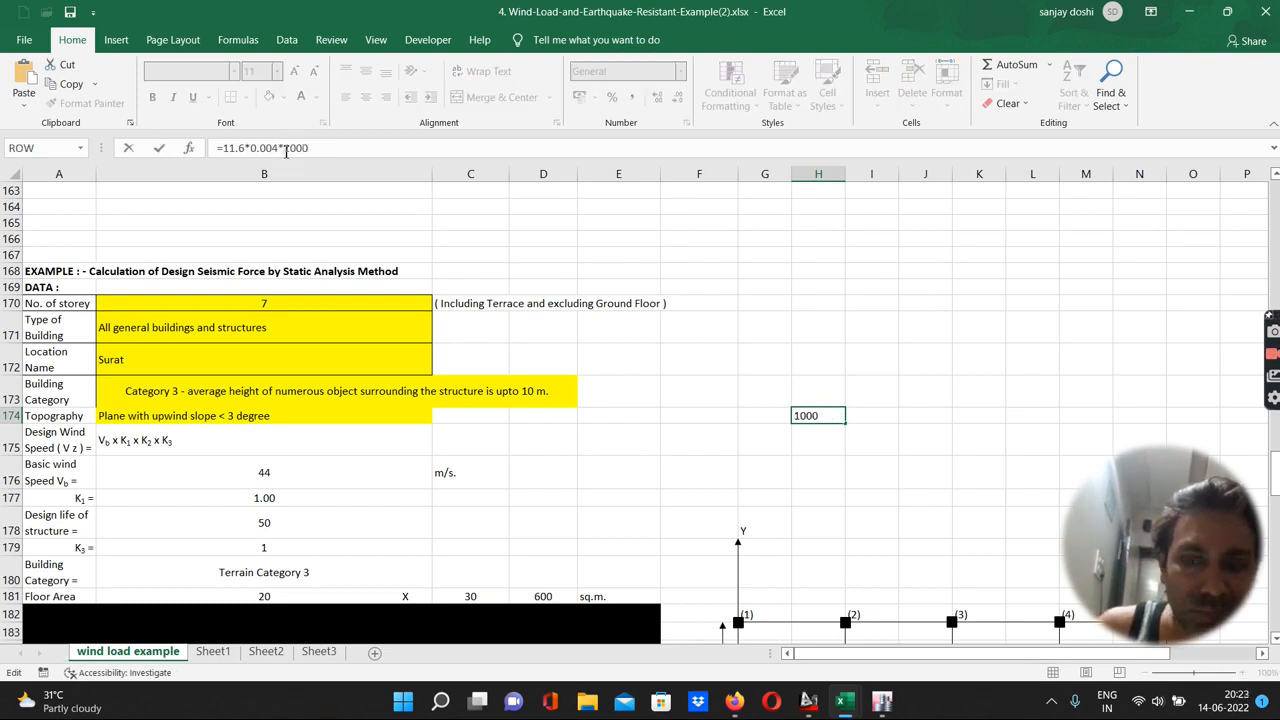
key(Return)
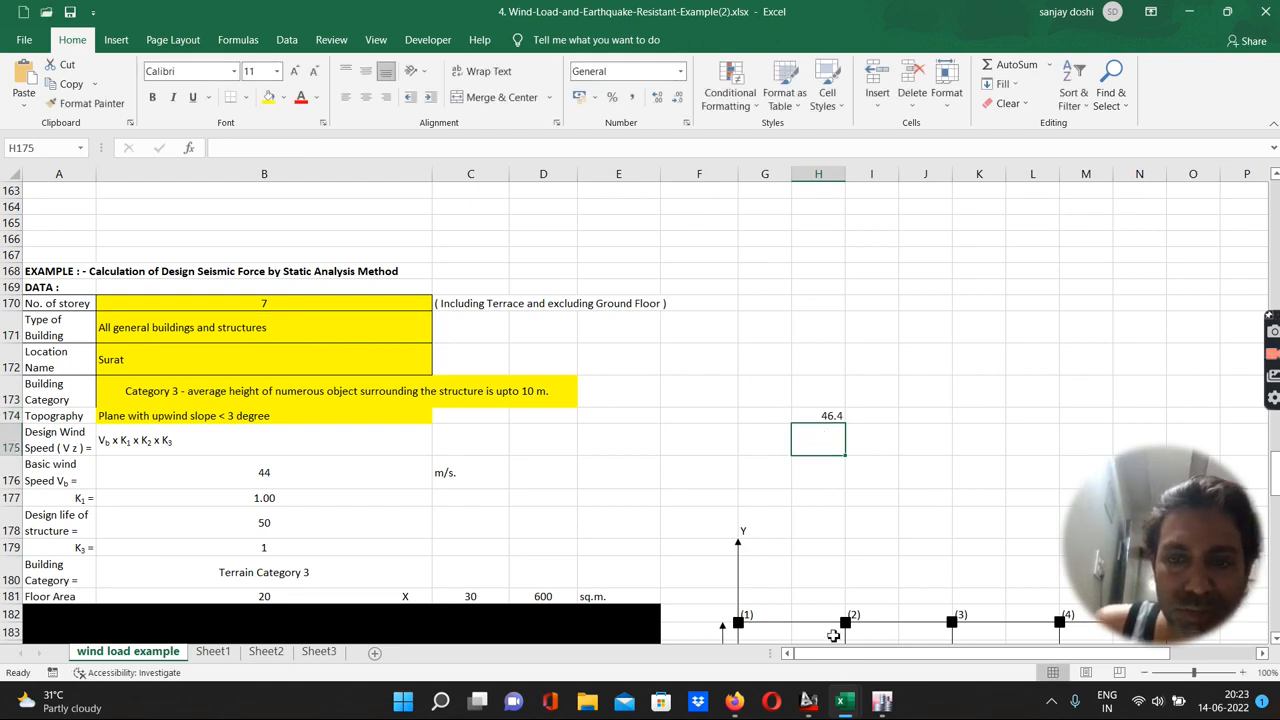
Return to ETABS and close the story response plot
mouse_move(883, 707)
click(885, 640)
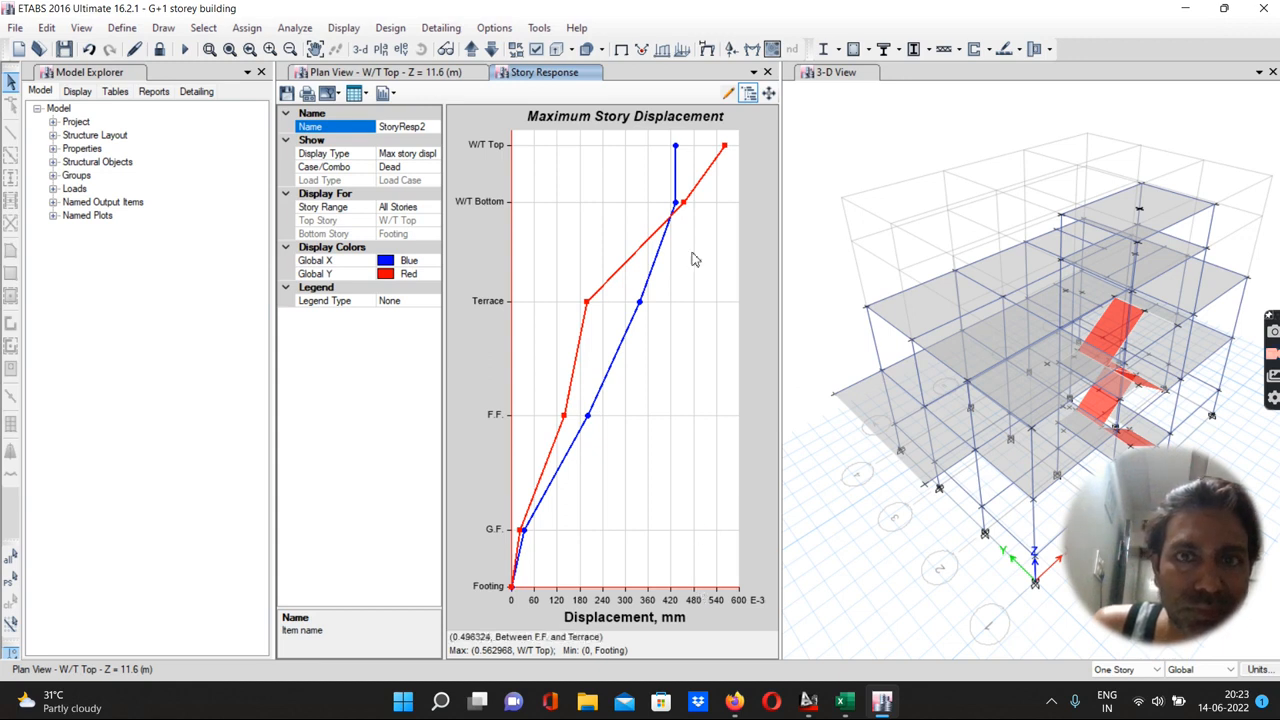
click(767, 73)
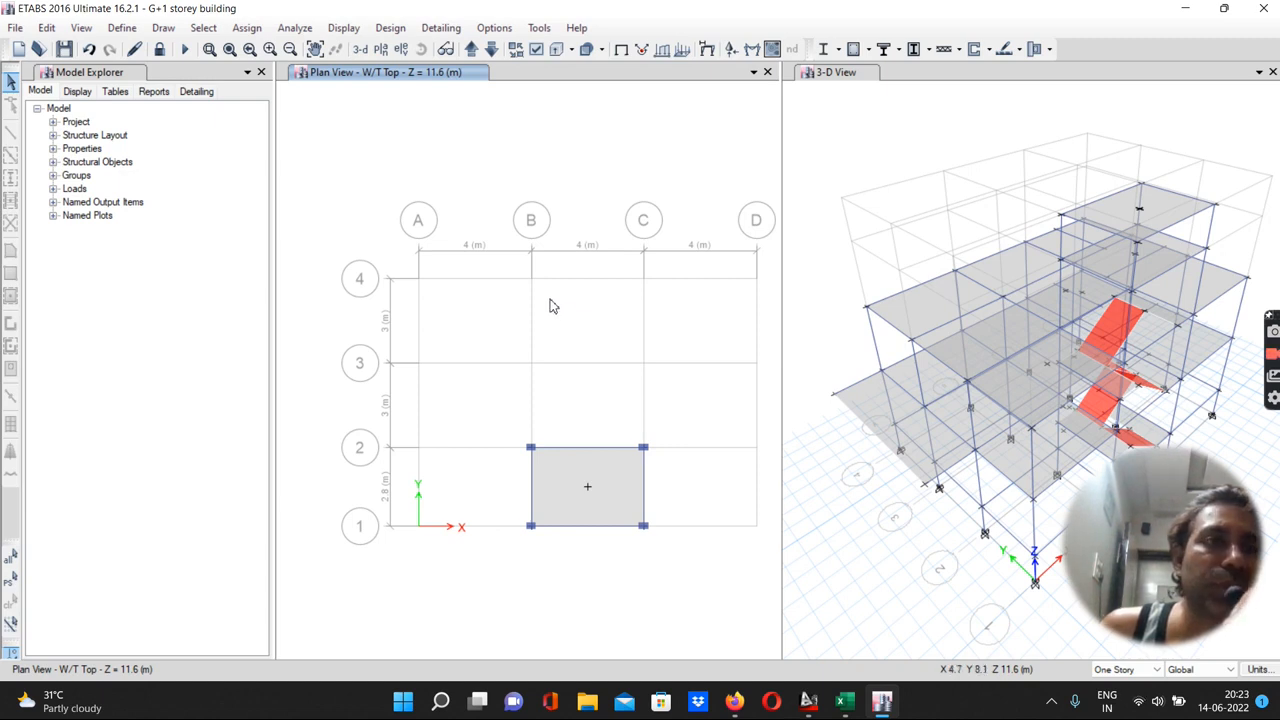
Open the concrete frame design preferences for IS 456:2000 and confirm them
click(392, 30)
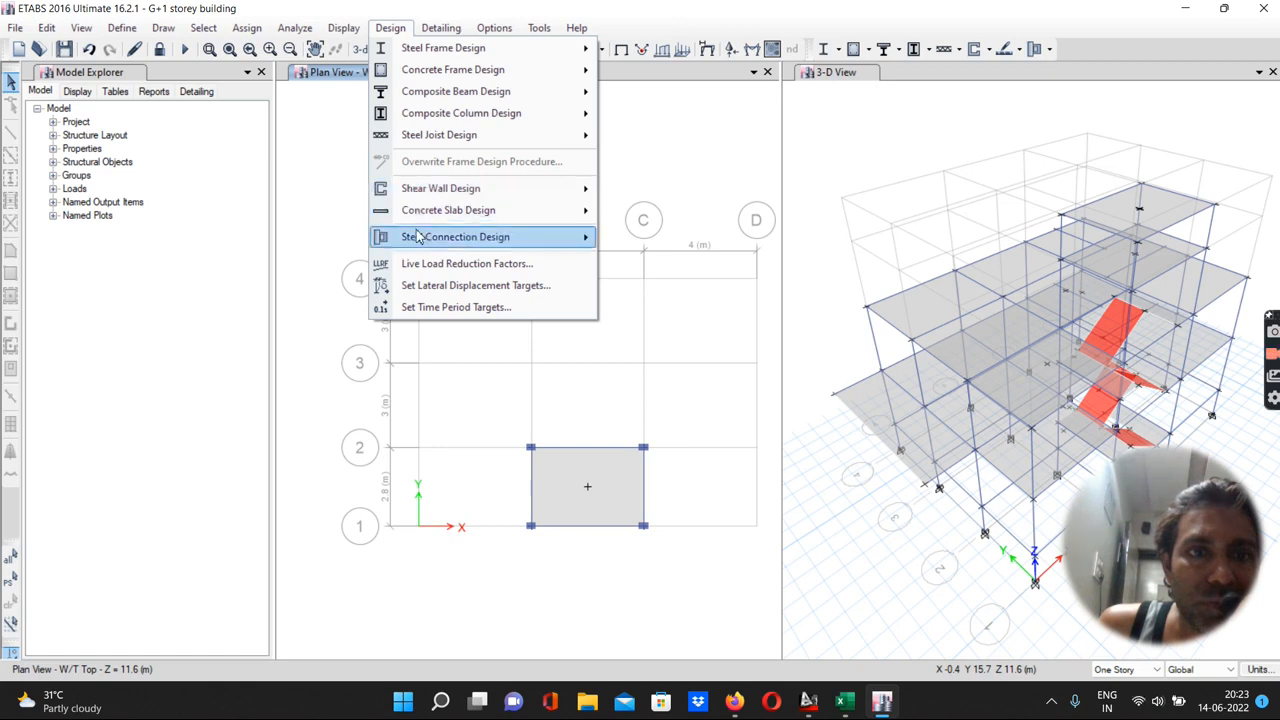
mouse_move(420, 236)
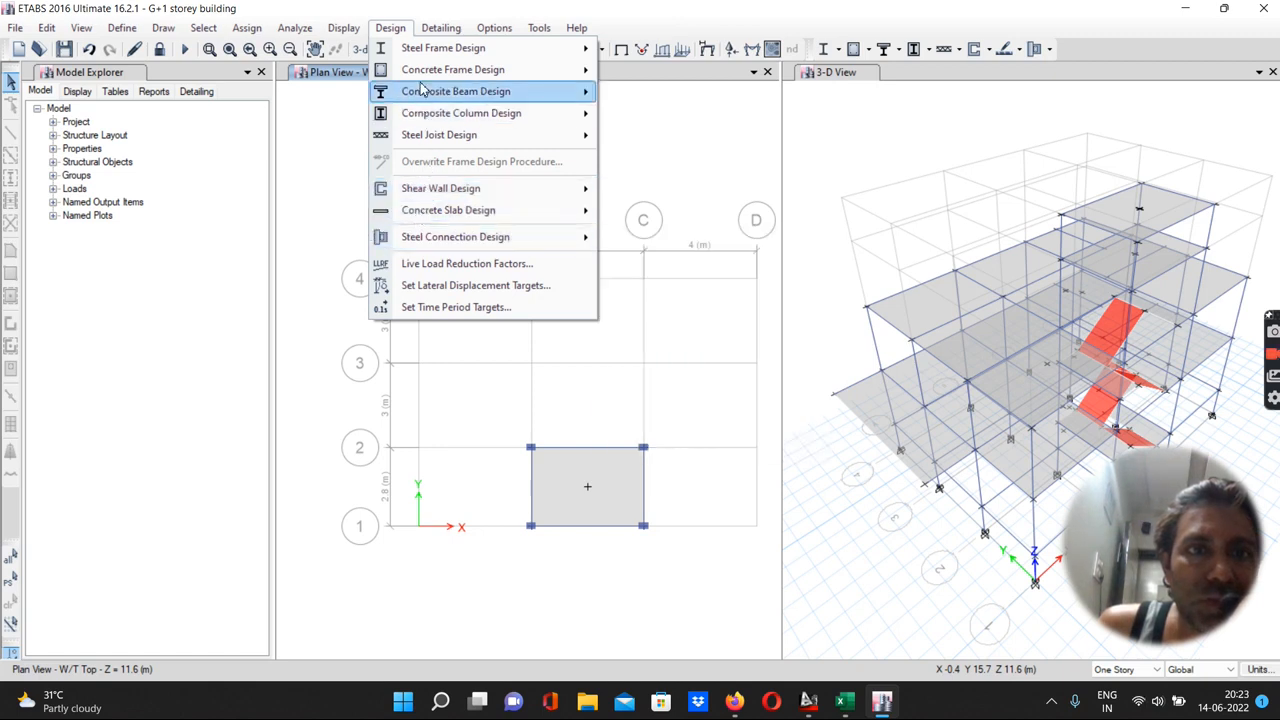
mouse_move(423, 77)
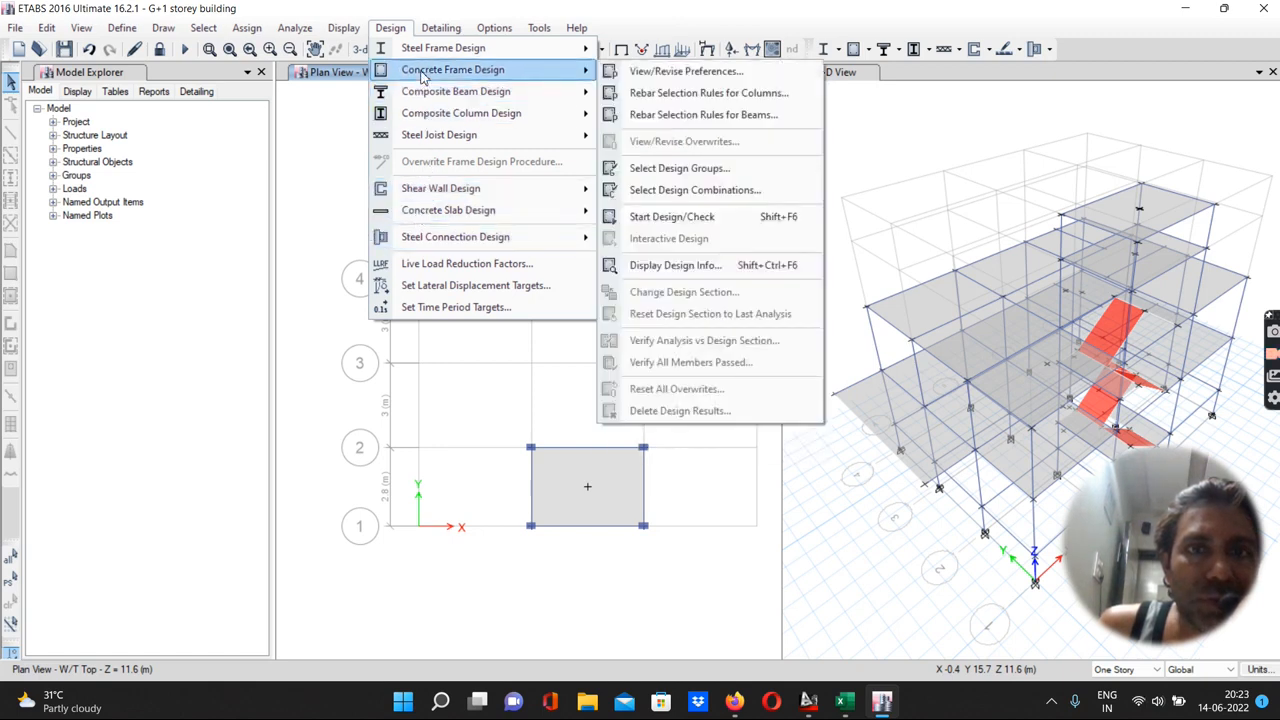
click(670, 72)
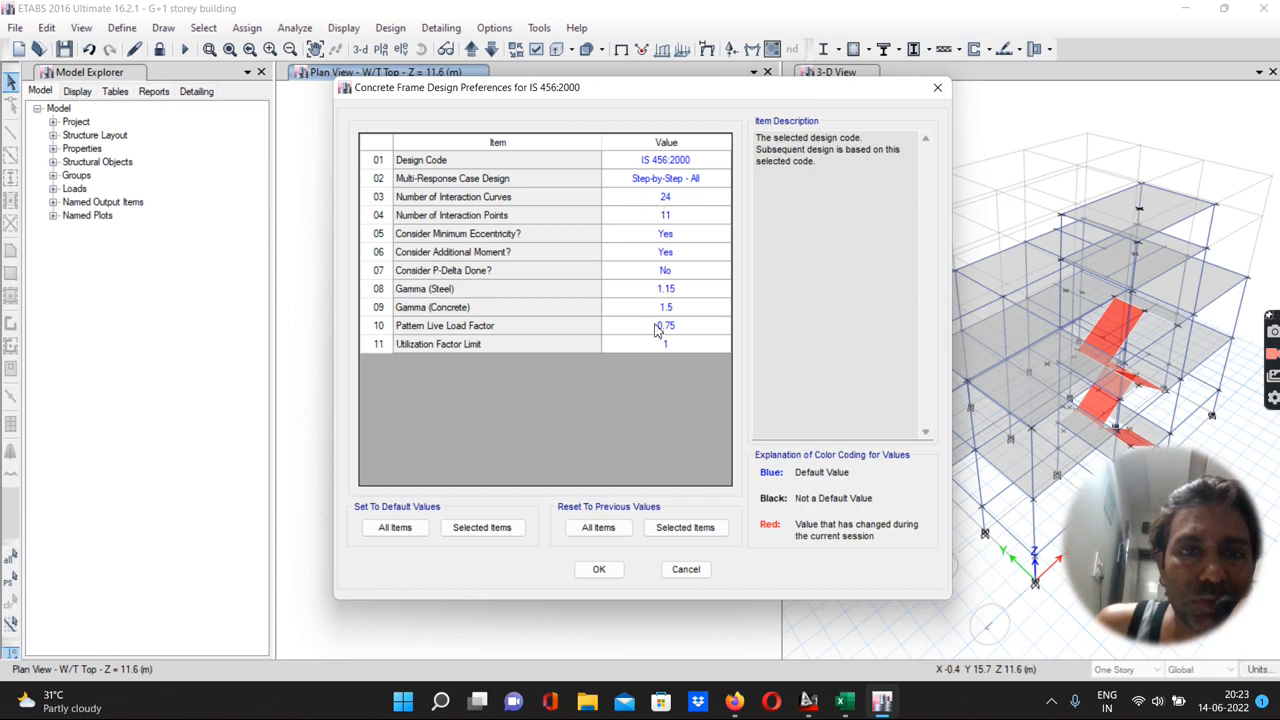
click(599, 569)
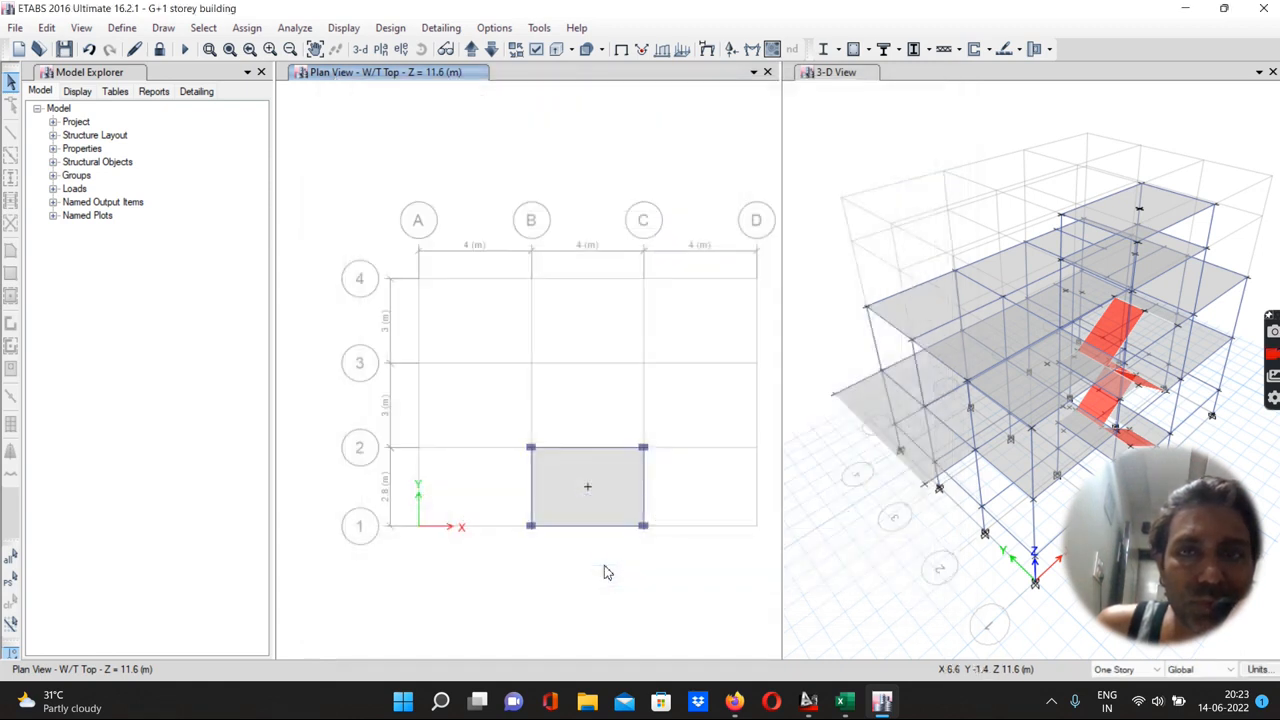
Open the column rebar selection rules and set non-seismic longitudinal bars to smallest 12 and largest 25
click(390, 27)
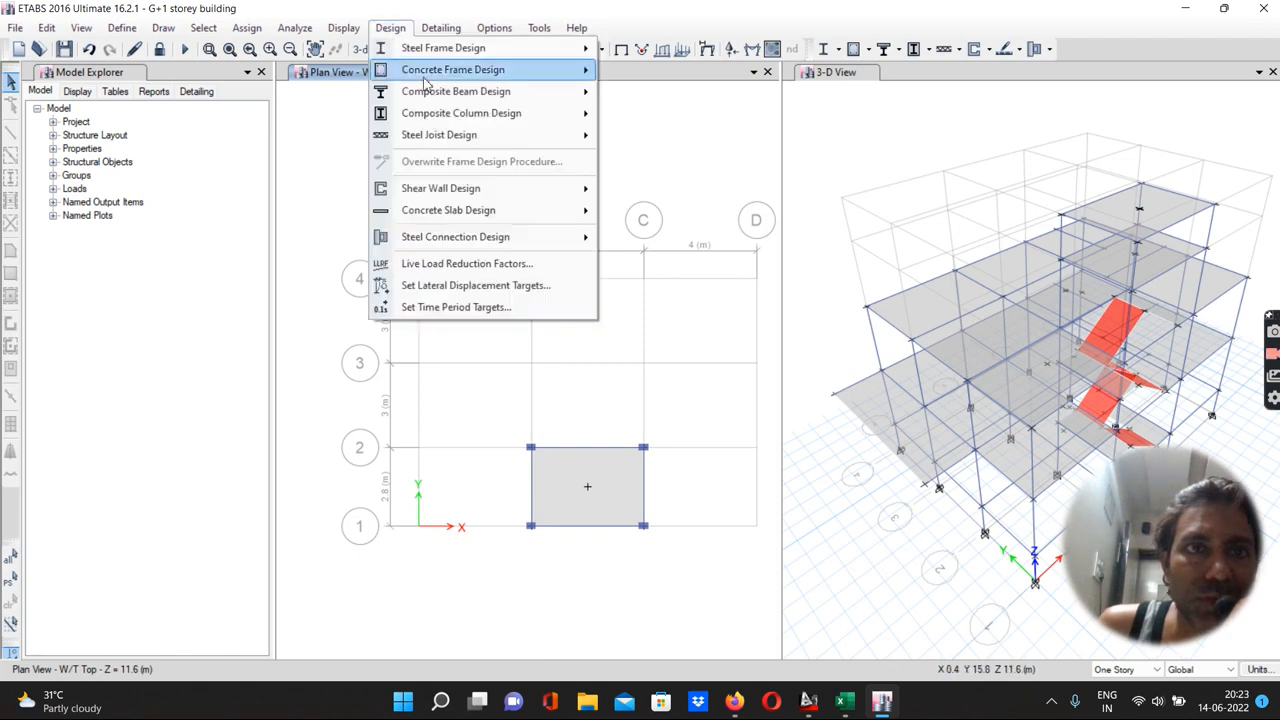
mouse_move(425, 80)
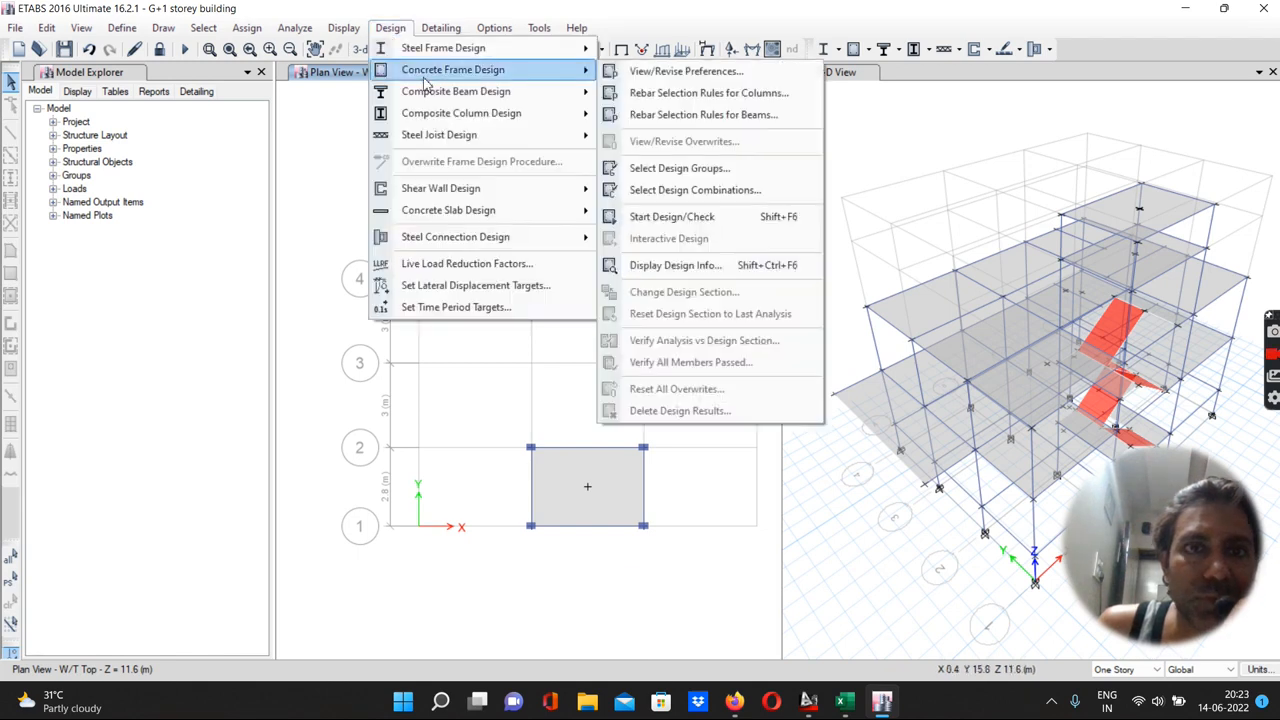
click(652, 99)
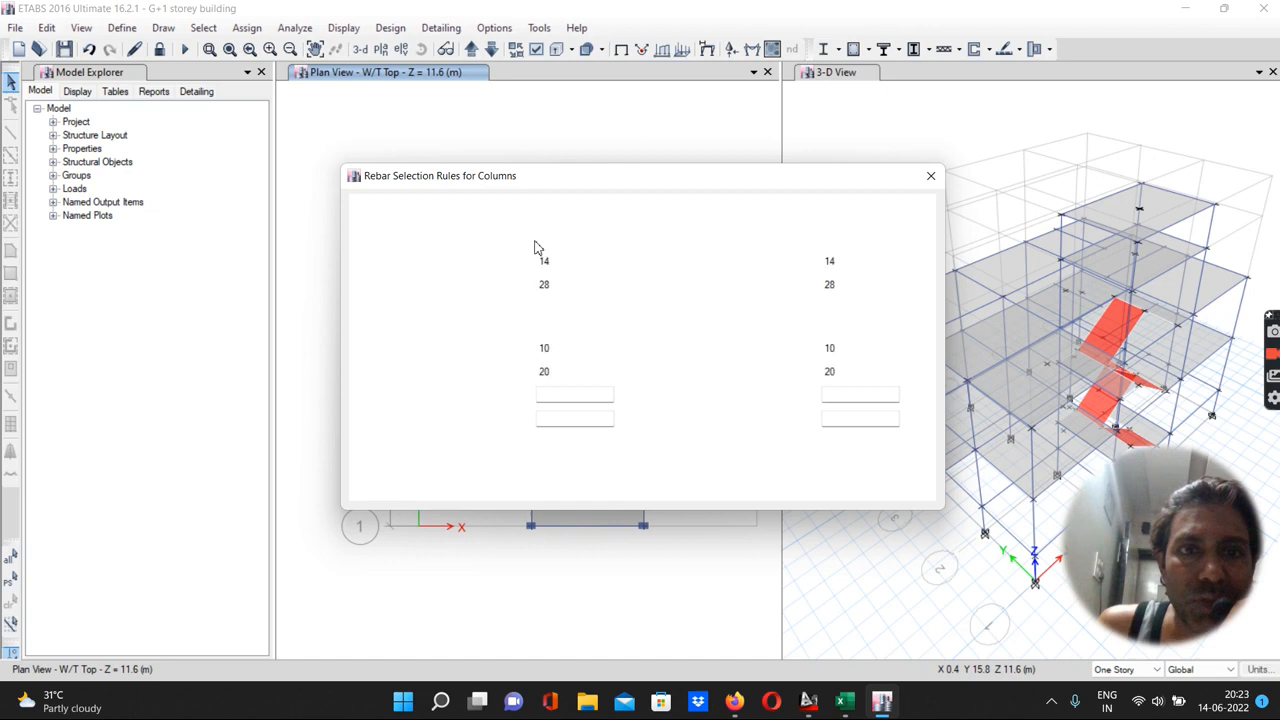
click(552, 262)
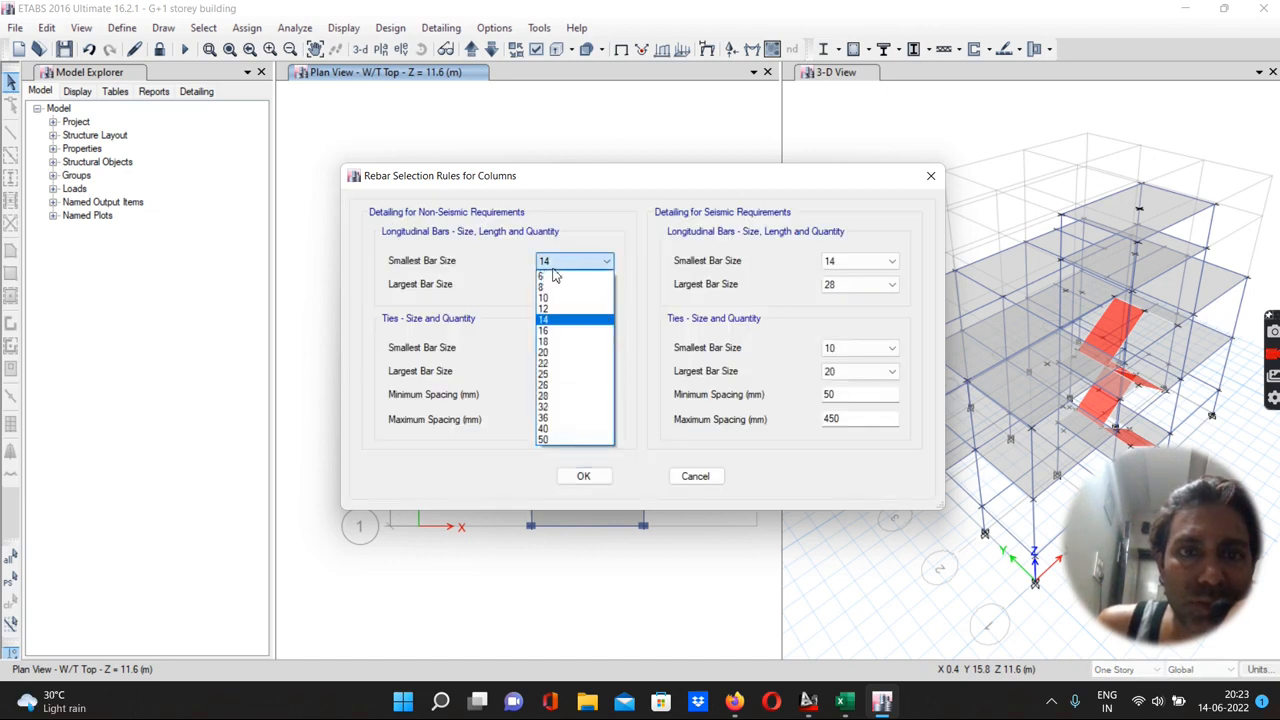
click(554, 309)
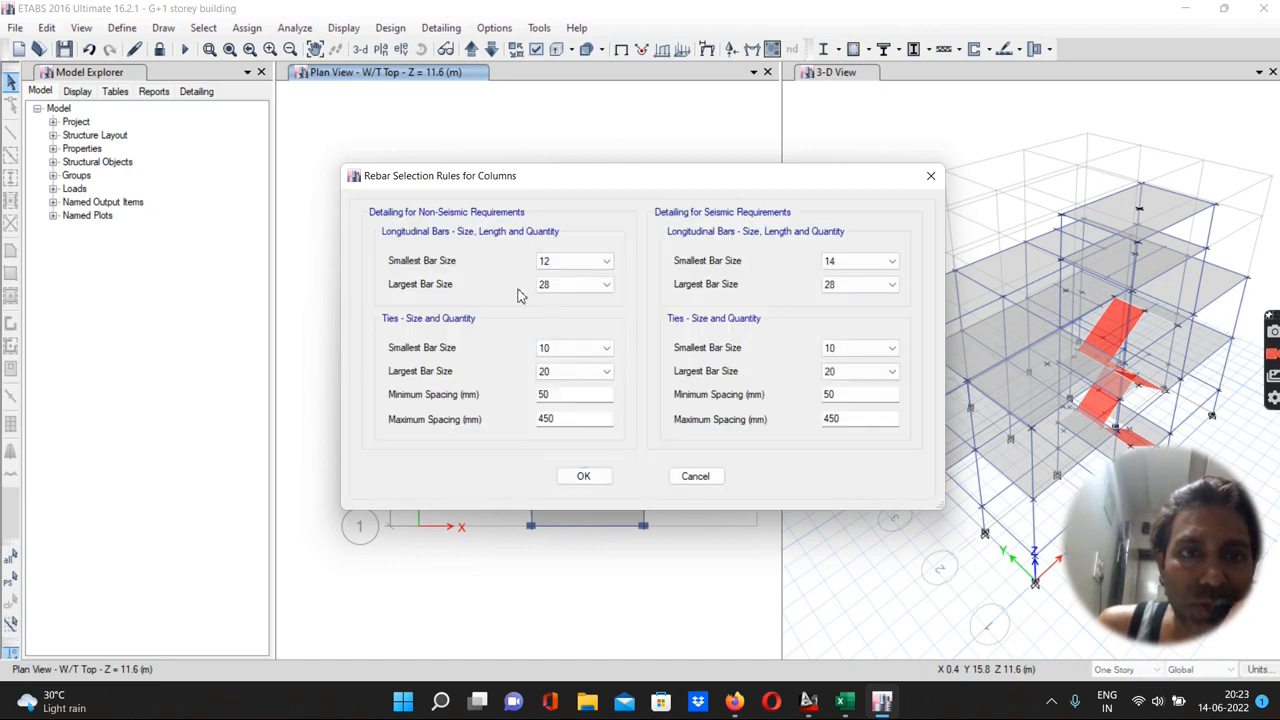
click(540, 285)
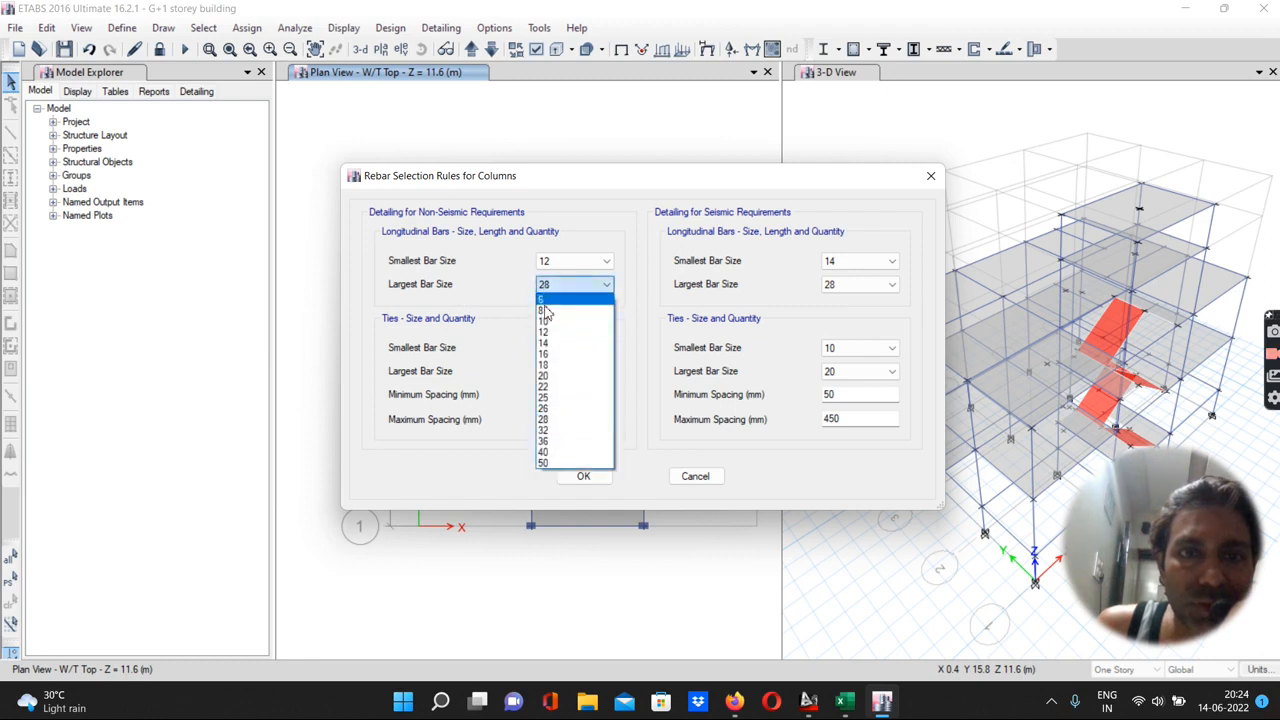
click(557, 397)
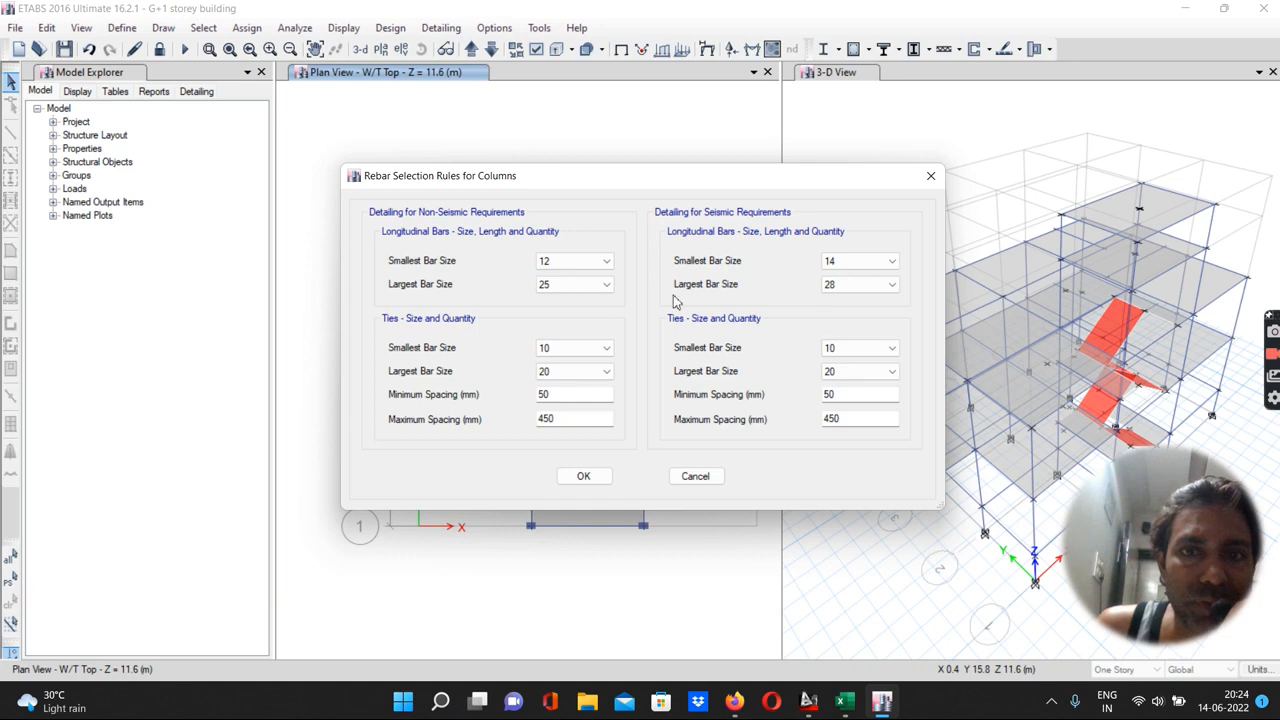
Set the non-seismic ties to smallest bar 8, largest bar 10, and maximum spacing 300 mm
click(560, 358)
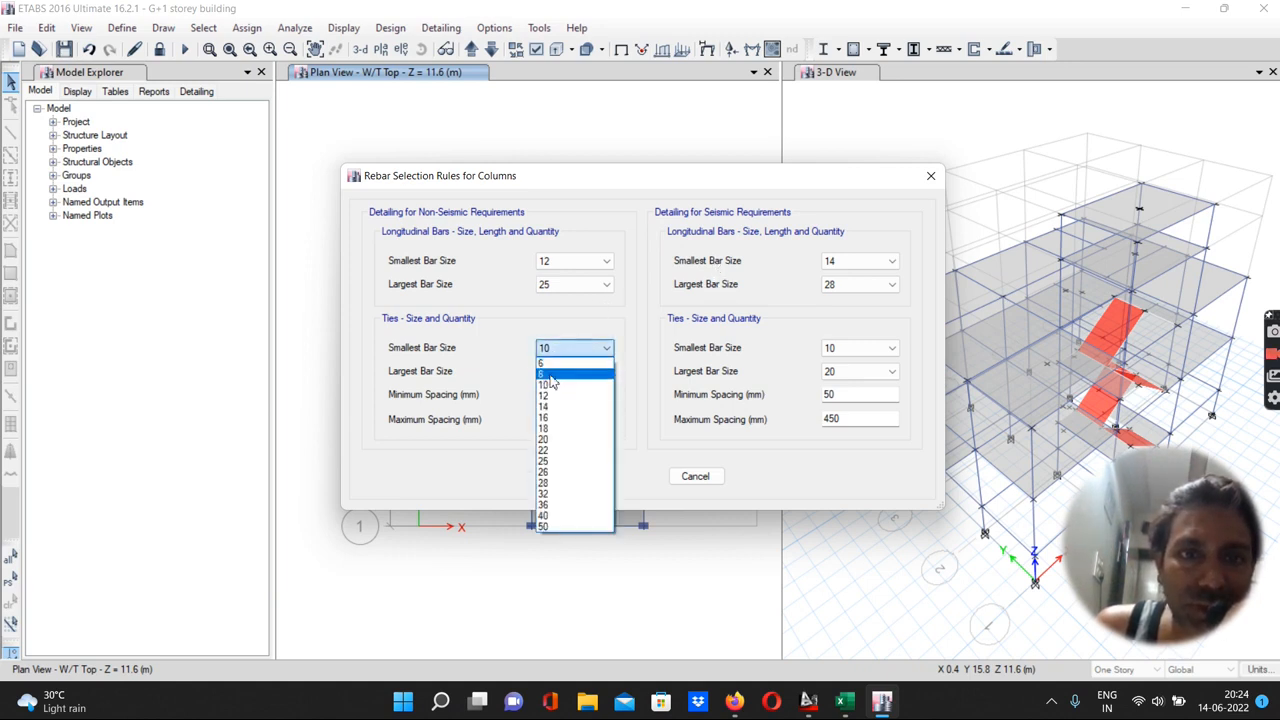
click(553, 375)
click(556, 378)
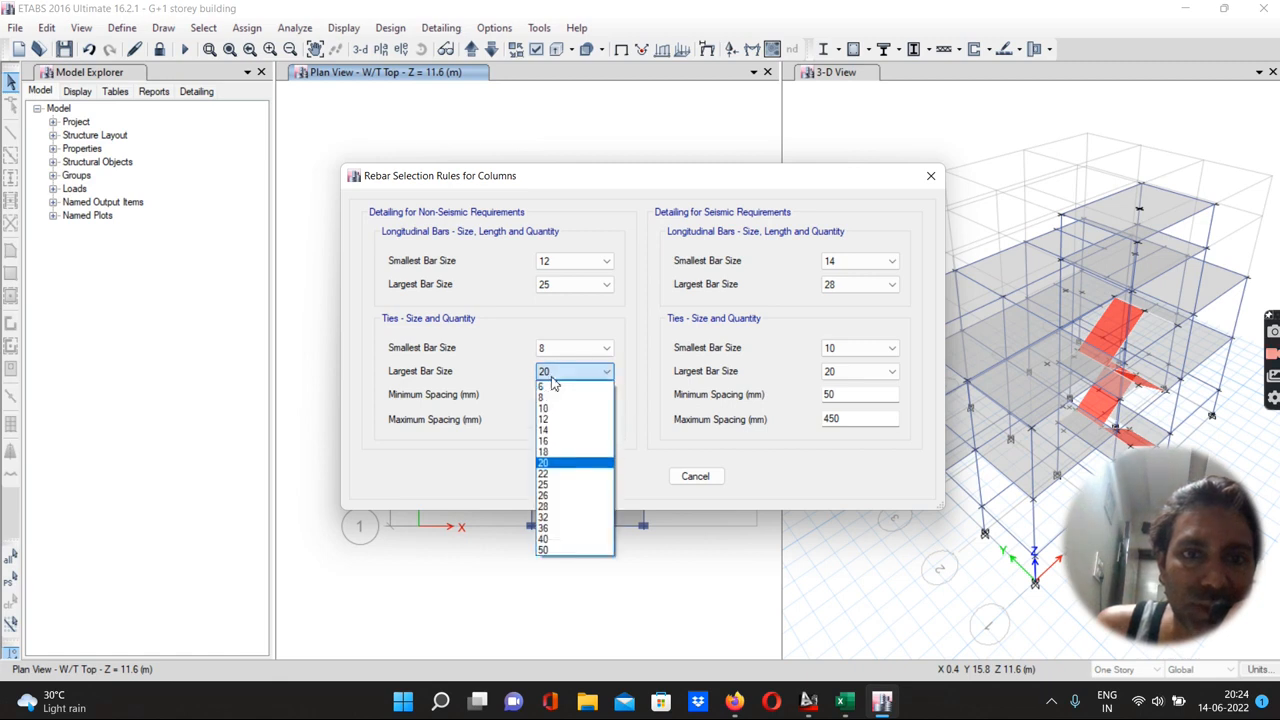
click(547, 416)
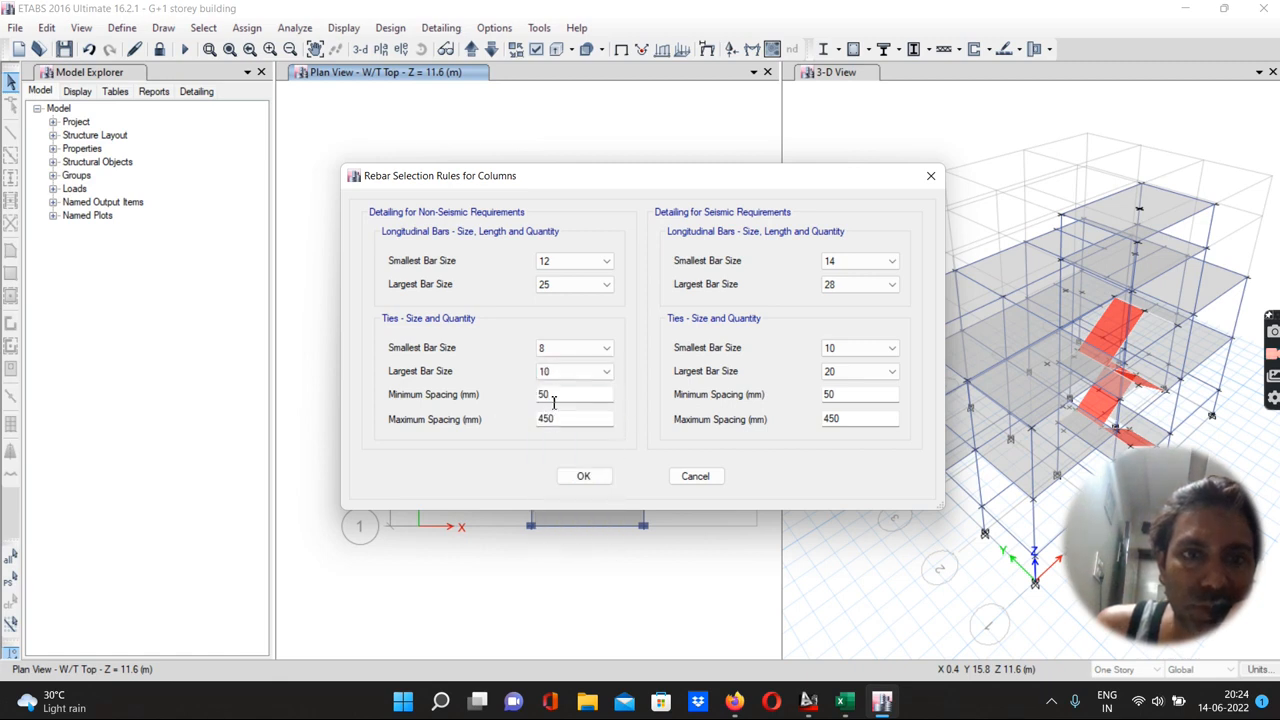
drag(557, 420, 511, 429)
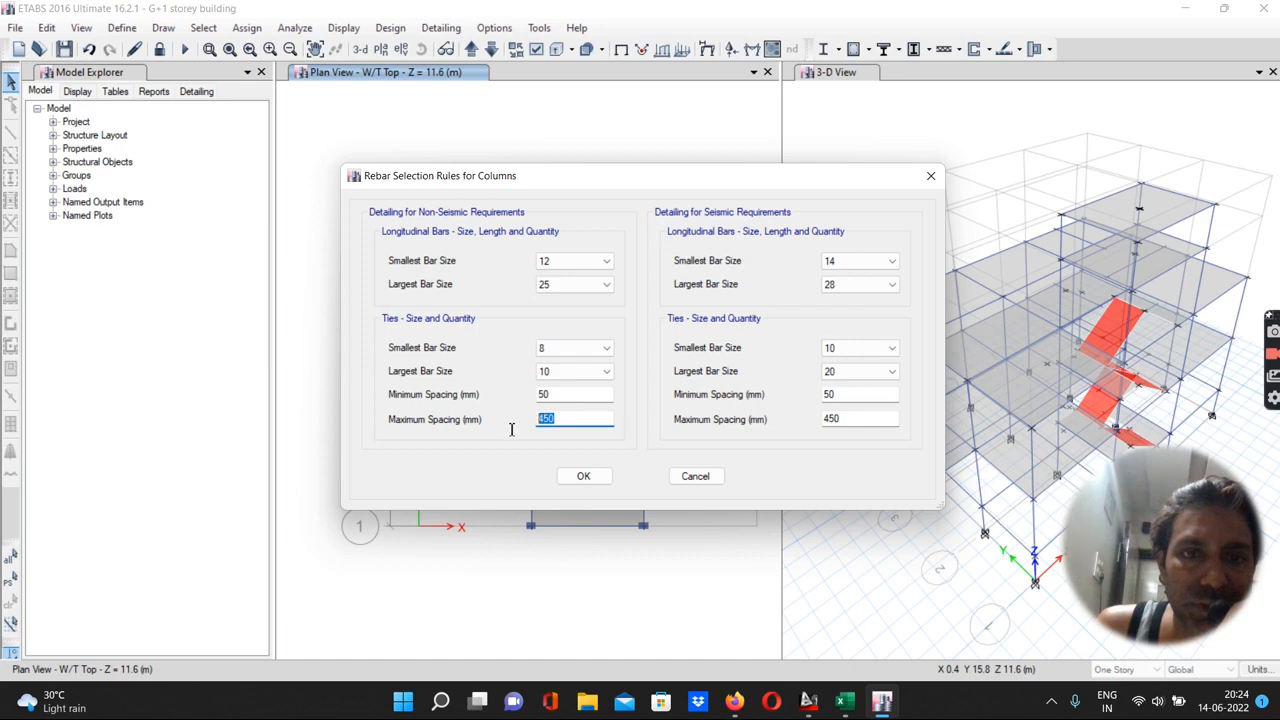
text(300)
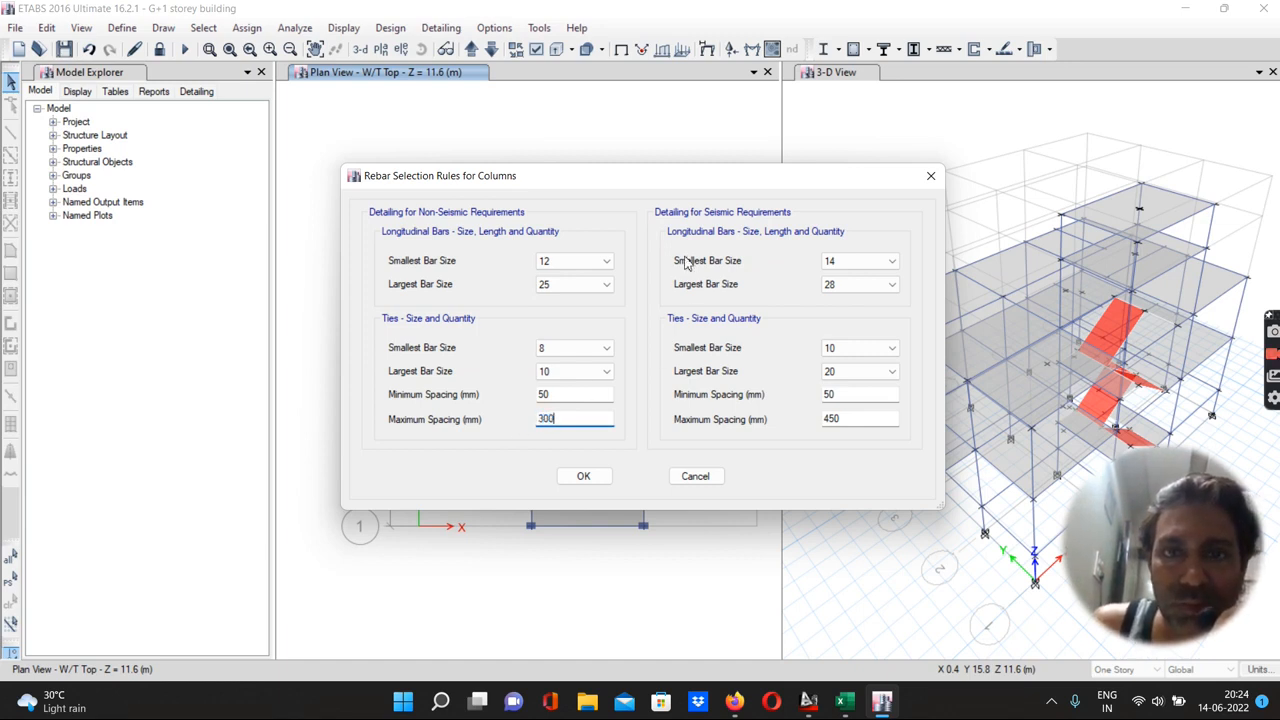
Set the seismic column longitudinal bars to smallest 12 and largest 25
click(832, 263)
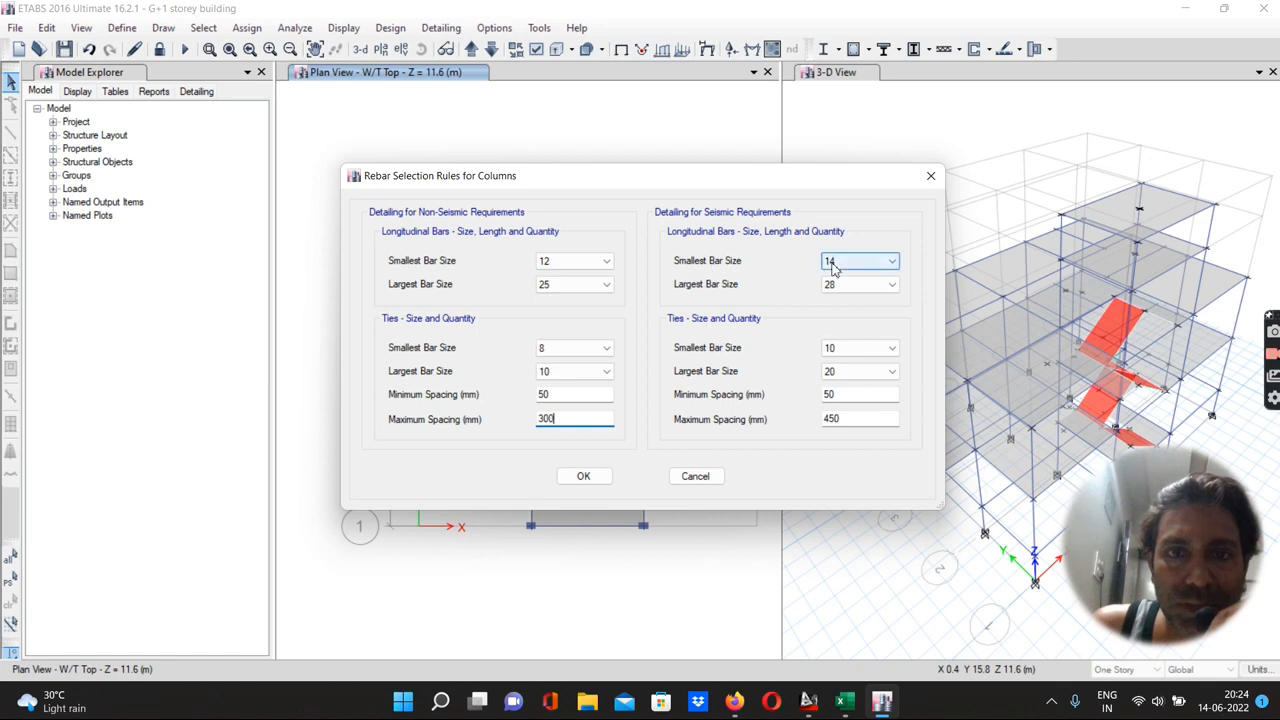
click(832, 263)
click(840, 305)
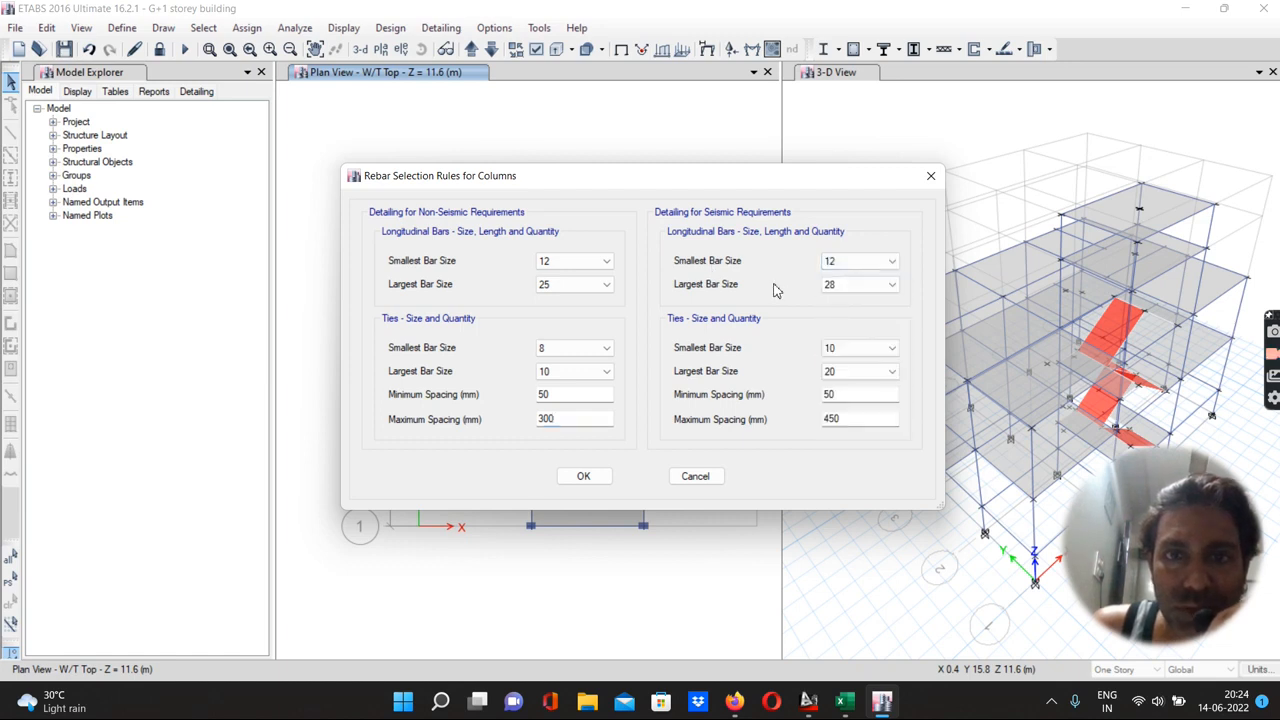
click(842, 286)
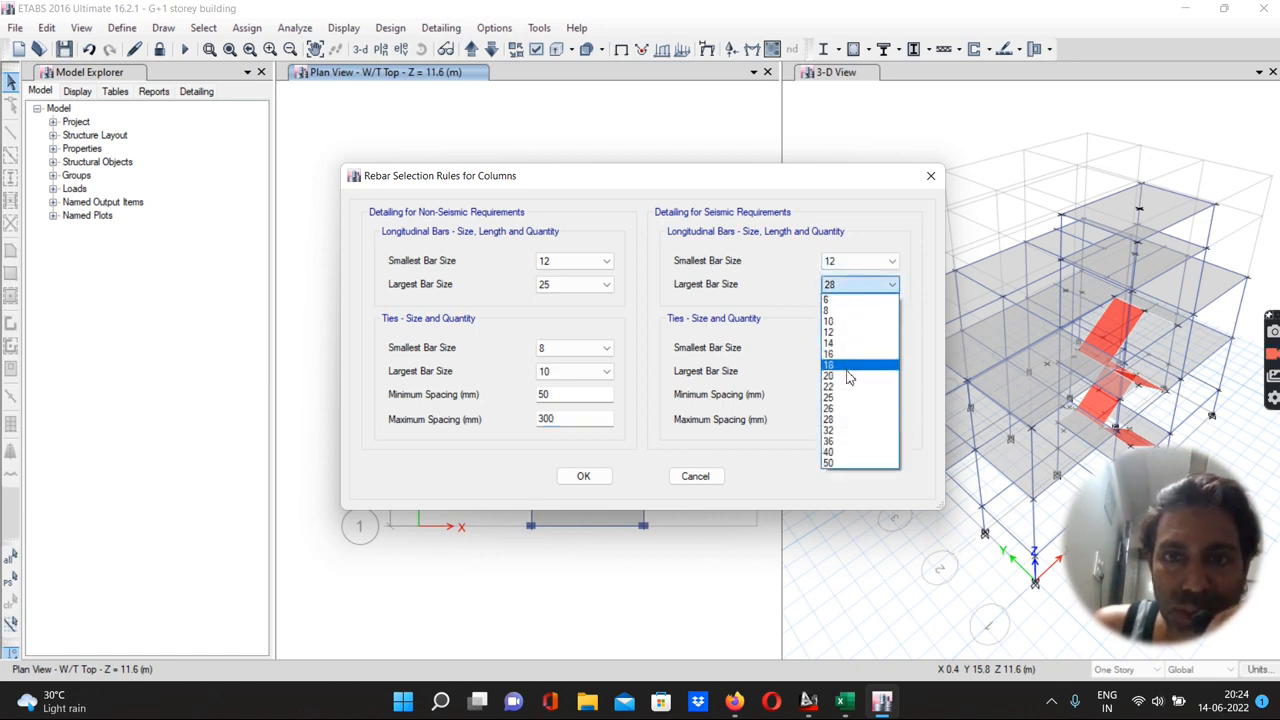
click(846, 397)
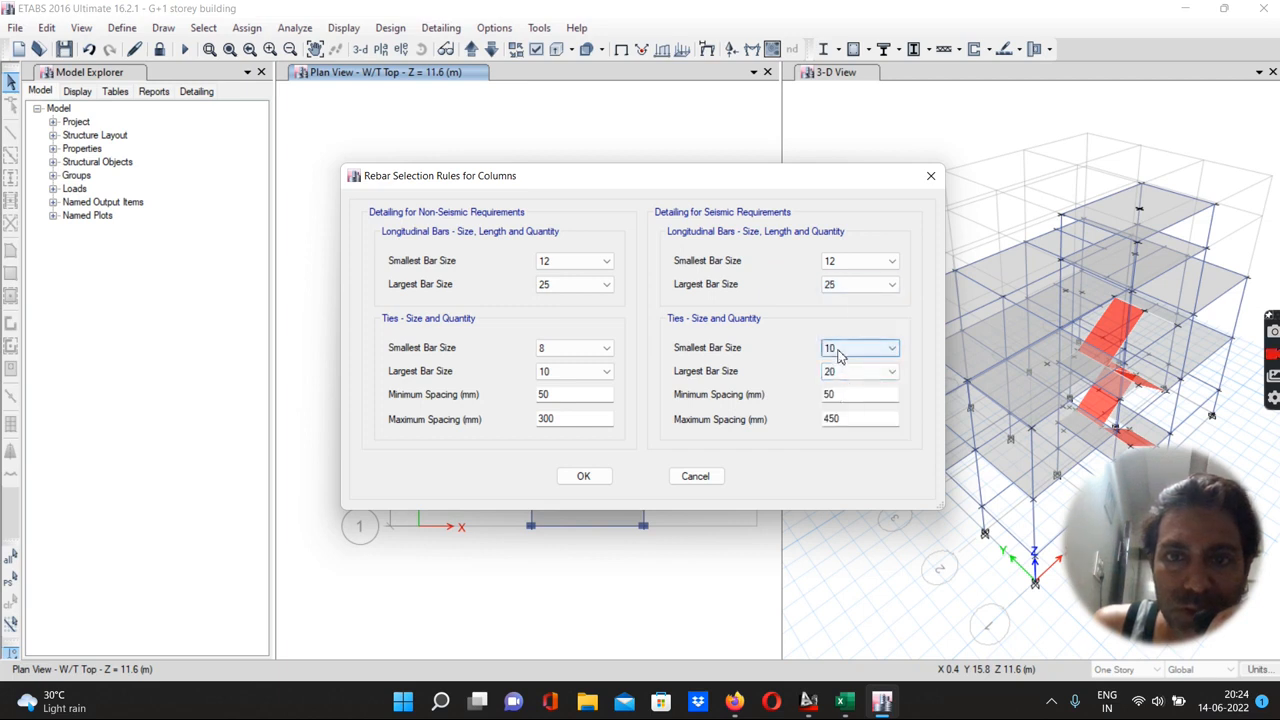
Set the seismic column ties to smallest bar 8 and largest bar 10
click(838, 352)
click(838, 374)
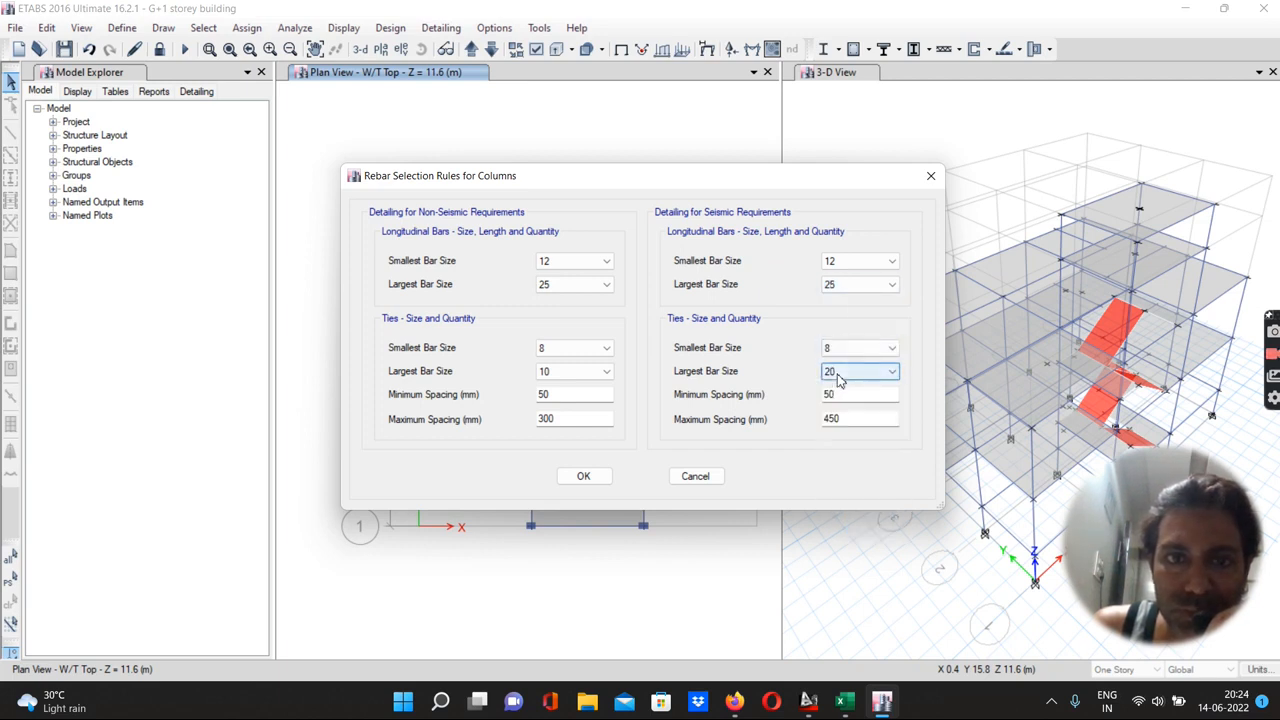
click(838, 374)
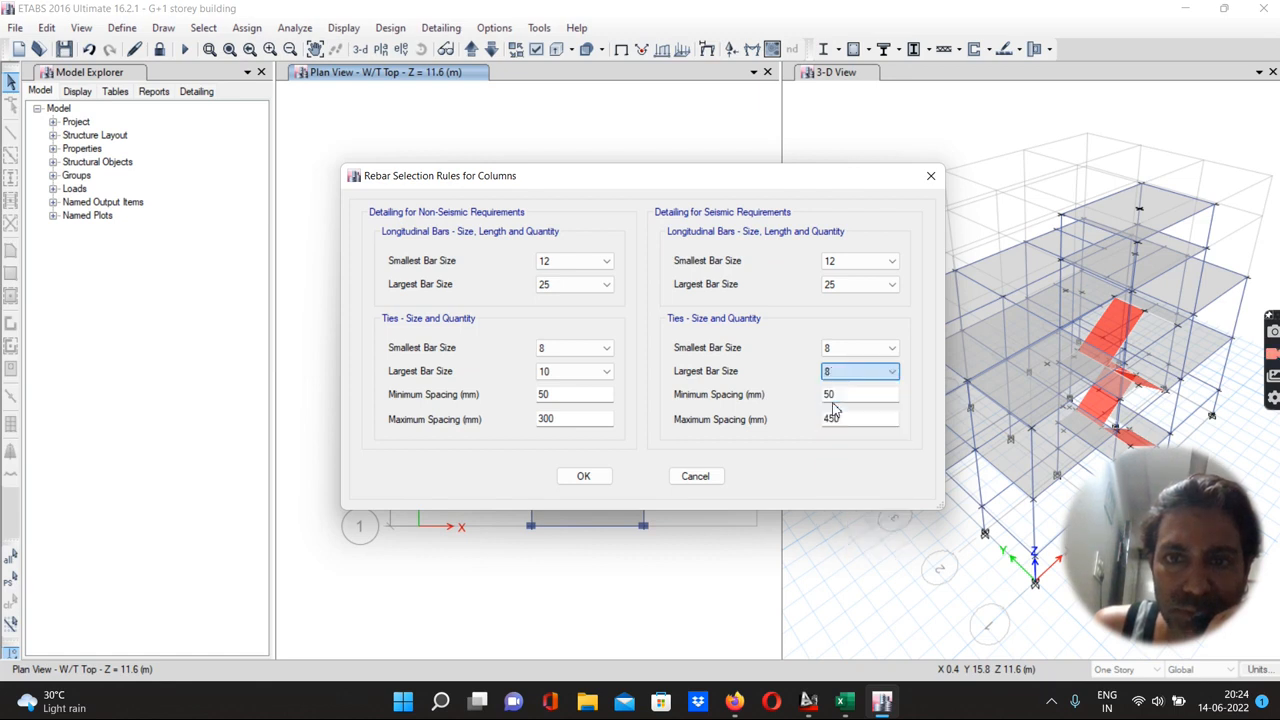
click(828, 397)
click(830, 375)
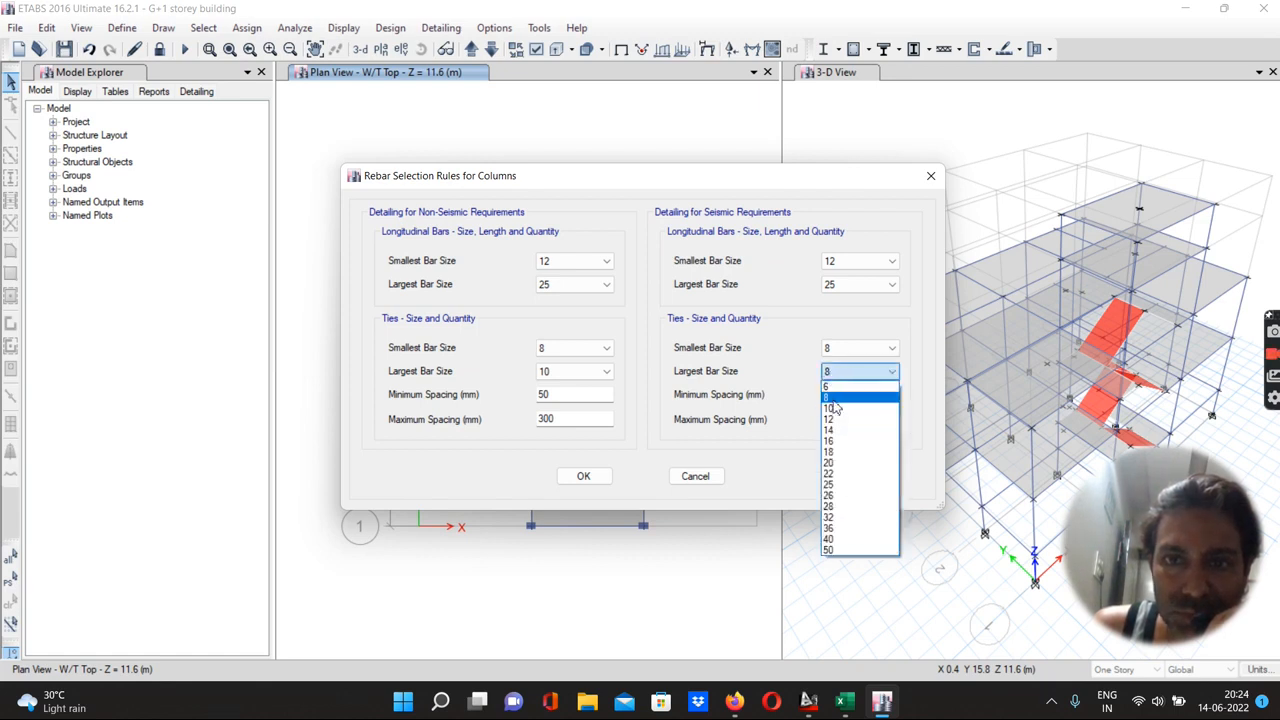
click(836, 408)
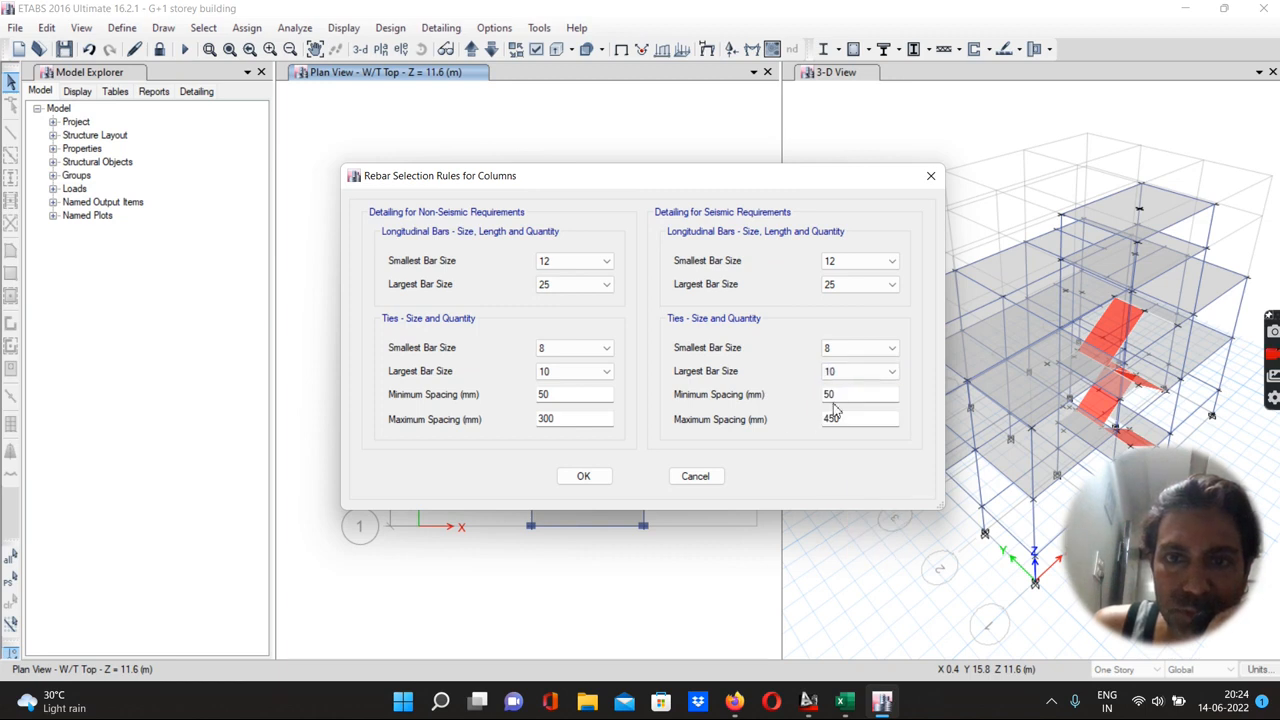
Set the seismic ties' maximum spacing to 300 mm and apply the column rebar rules
double_click(846, 420)
text(300)
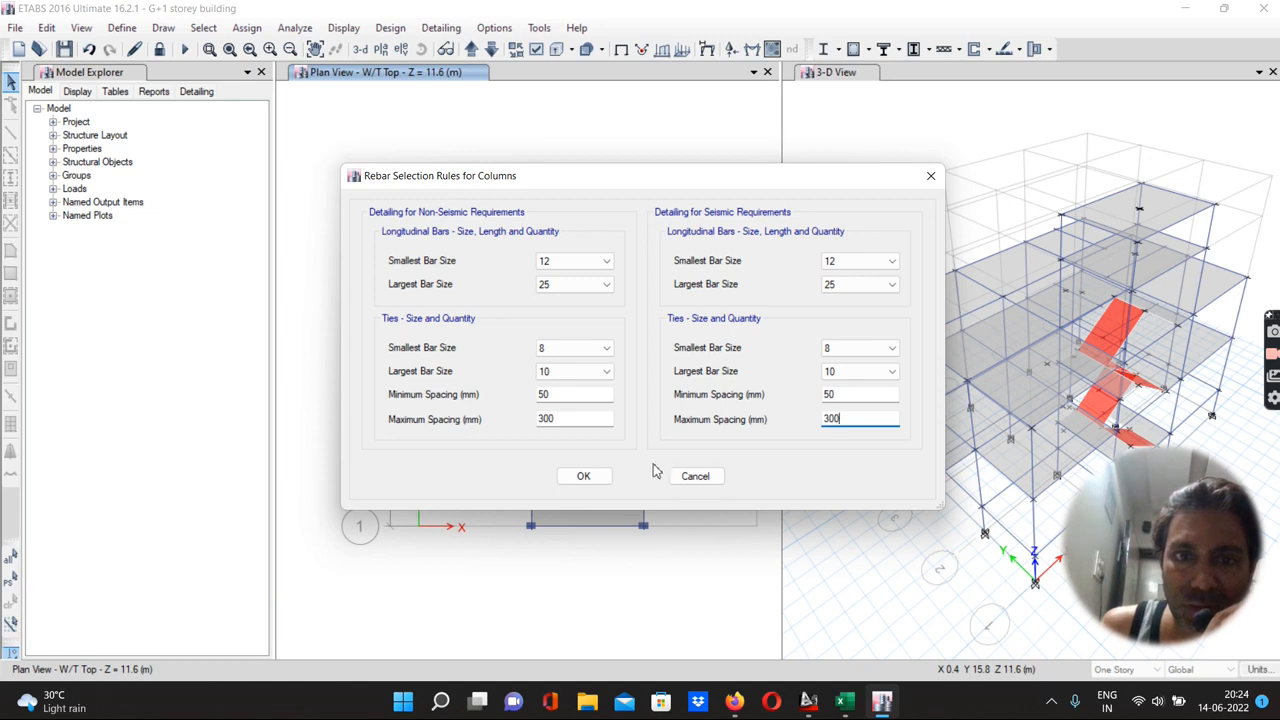
click(585, 477)
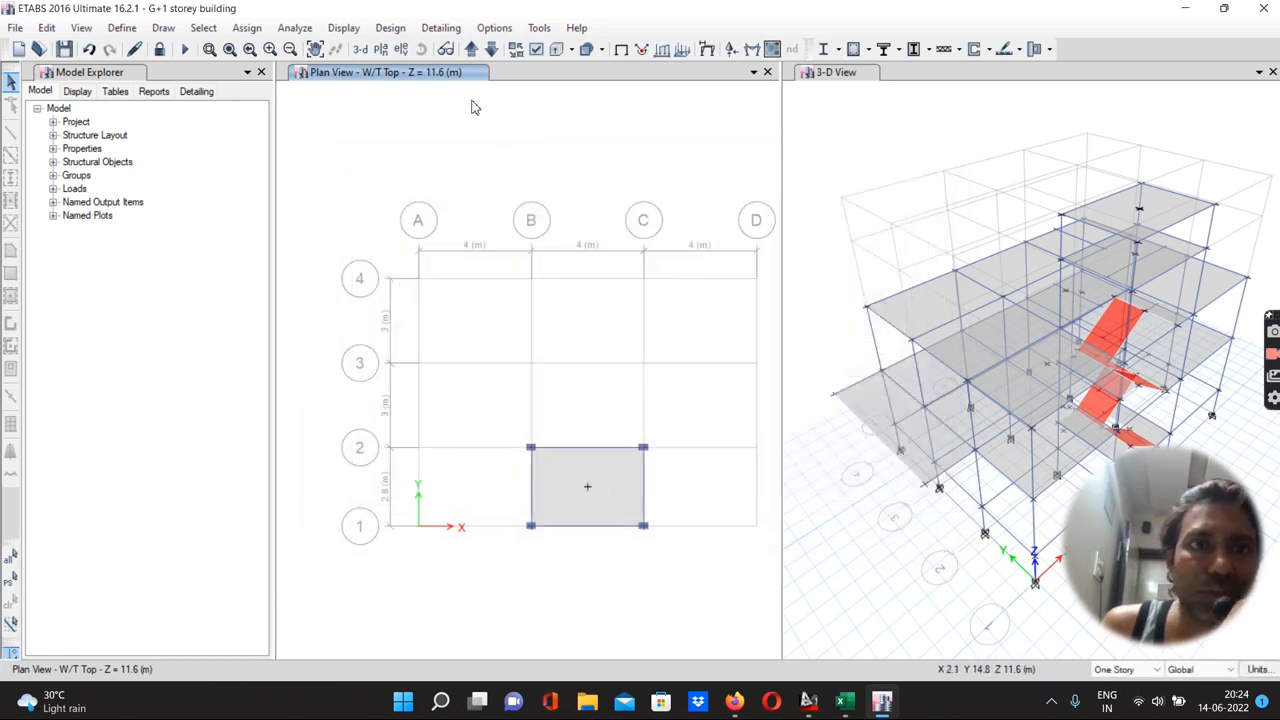
Open the concrete frame rebar selection rules for beams and set non-seismic top rebar to smallest 12, largest 20
click(391, 28)
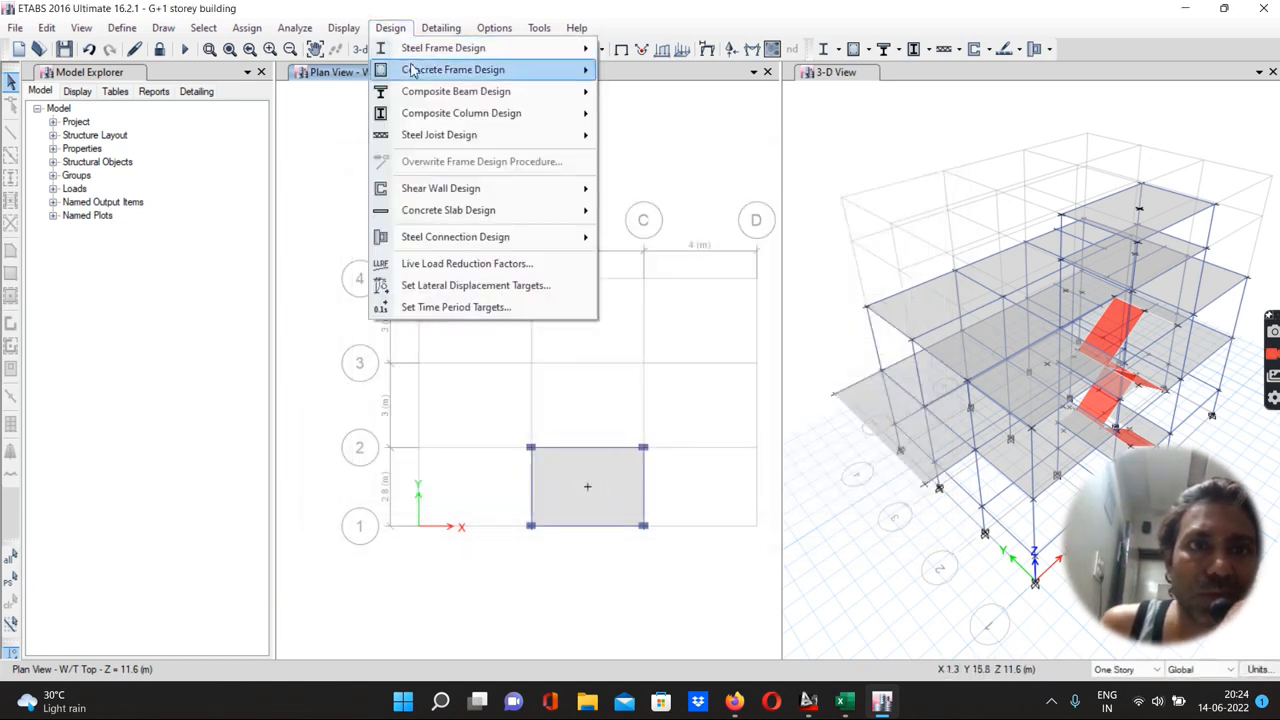
mouse_move(524, 75)
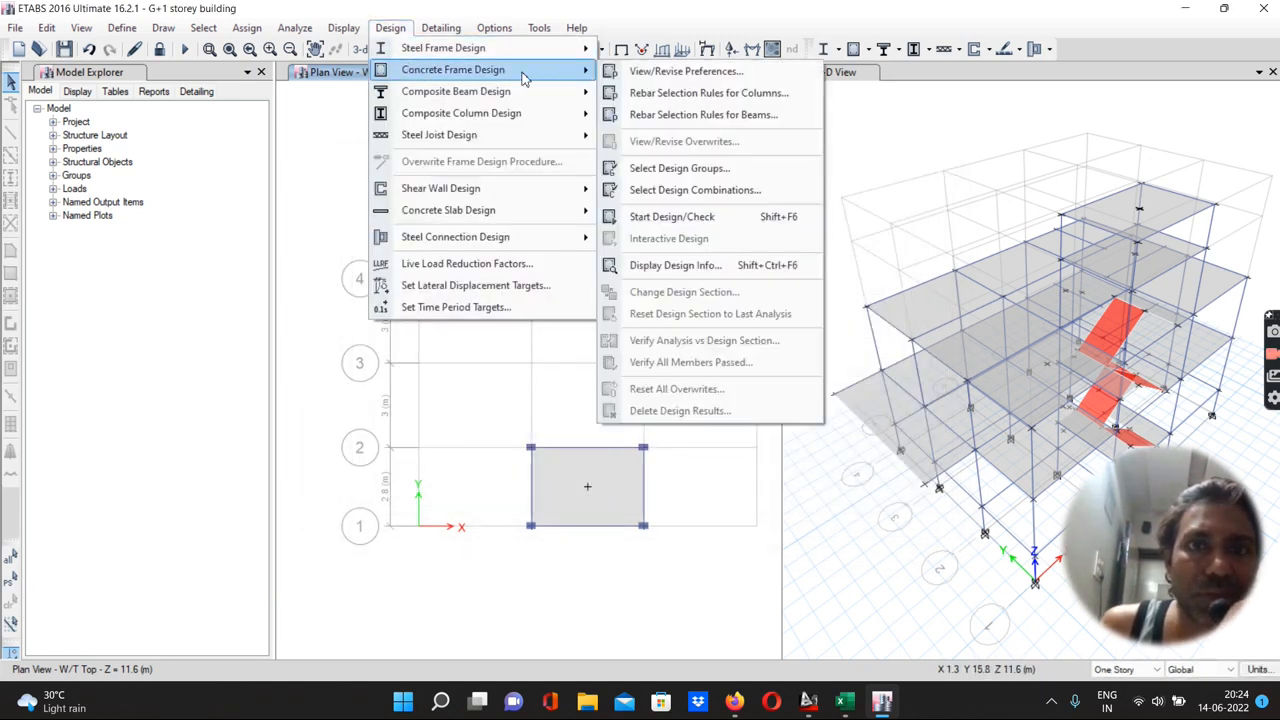
click(673, 115)
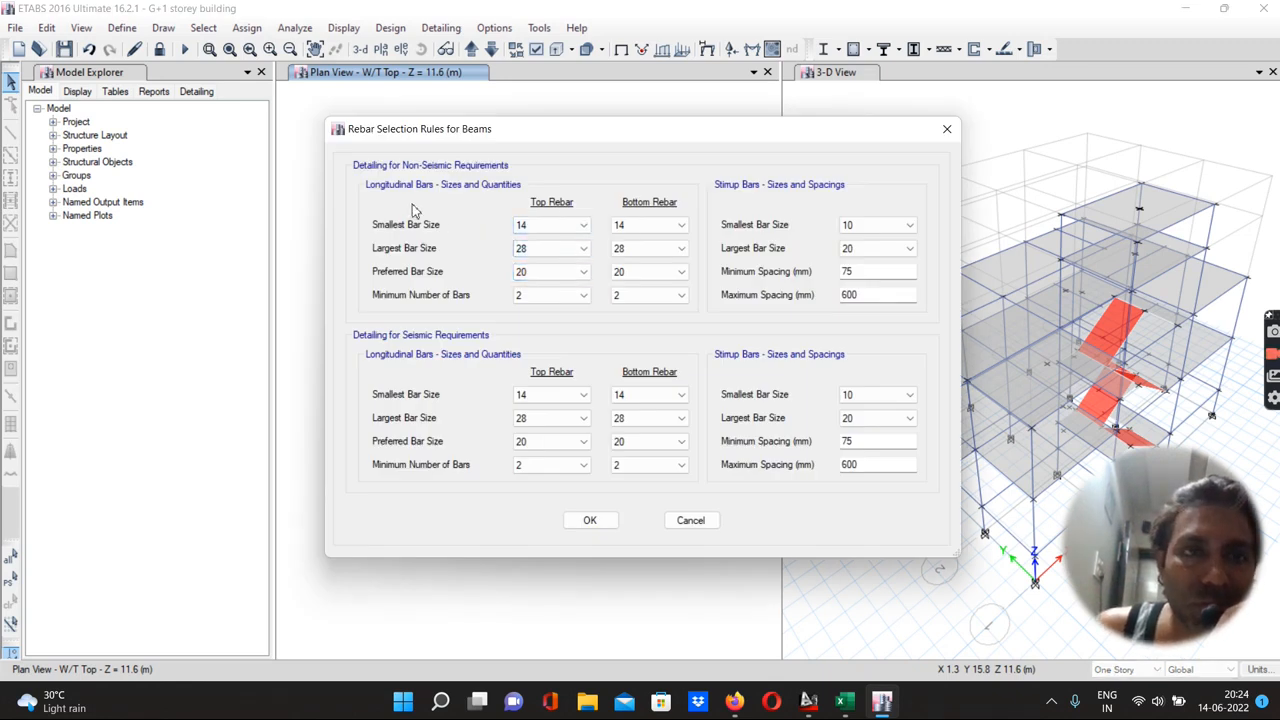
click(530, 232)
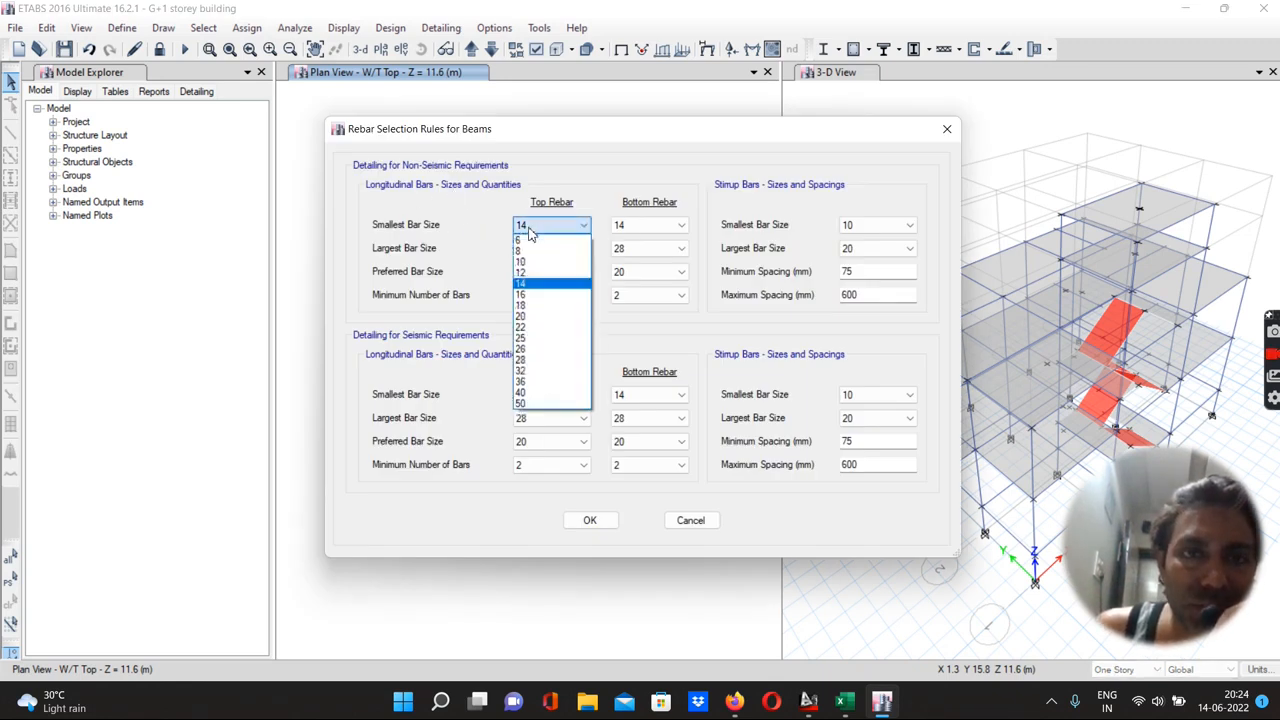
click(524, 268)
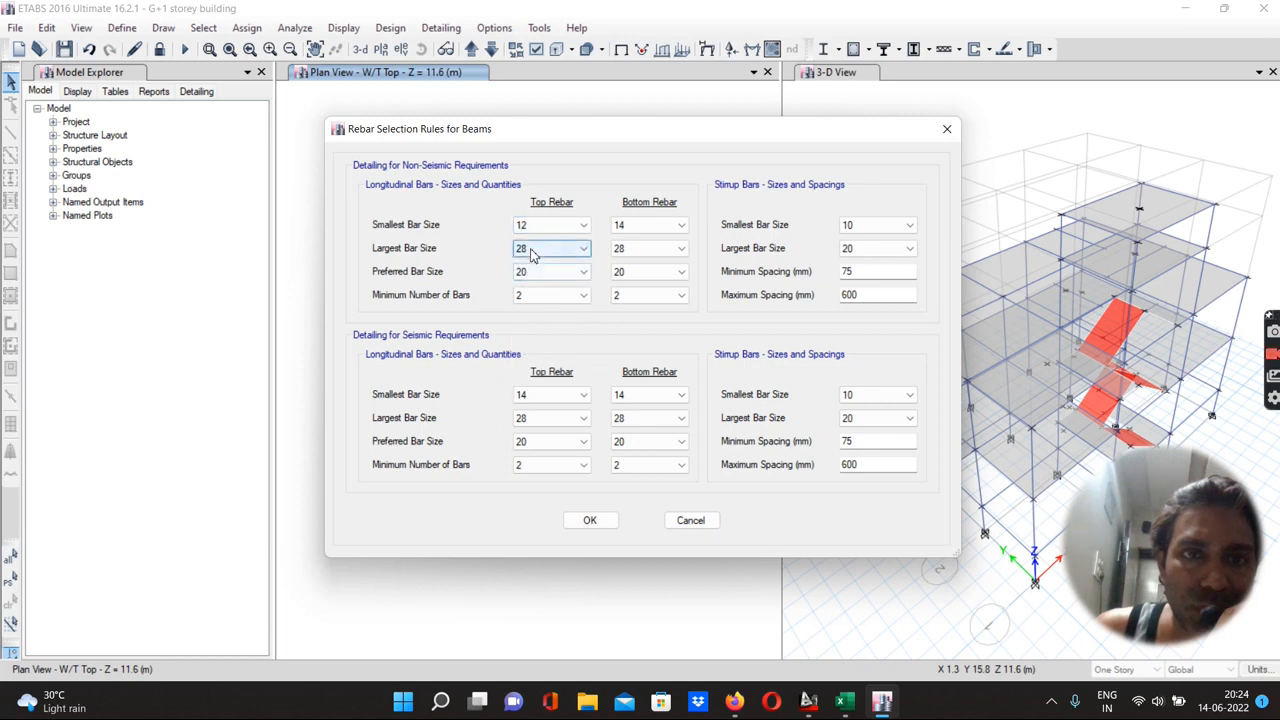
click(531, 253)
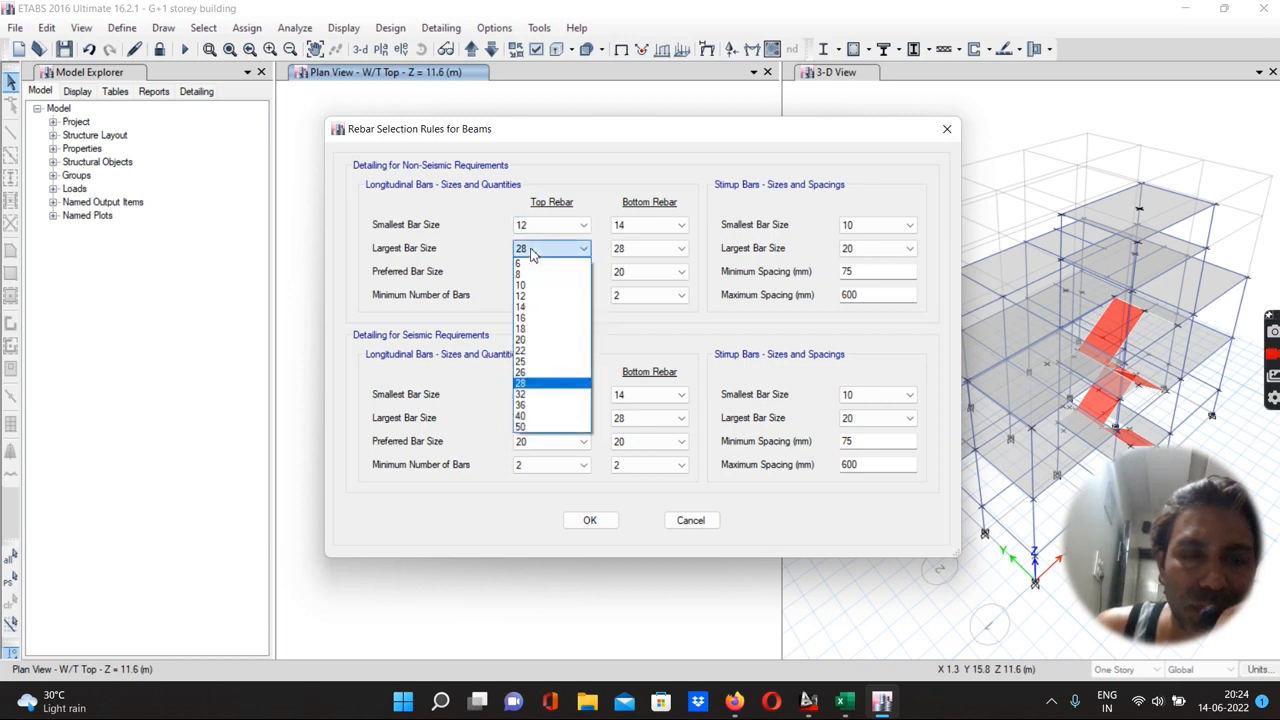
click(527, 339)
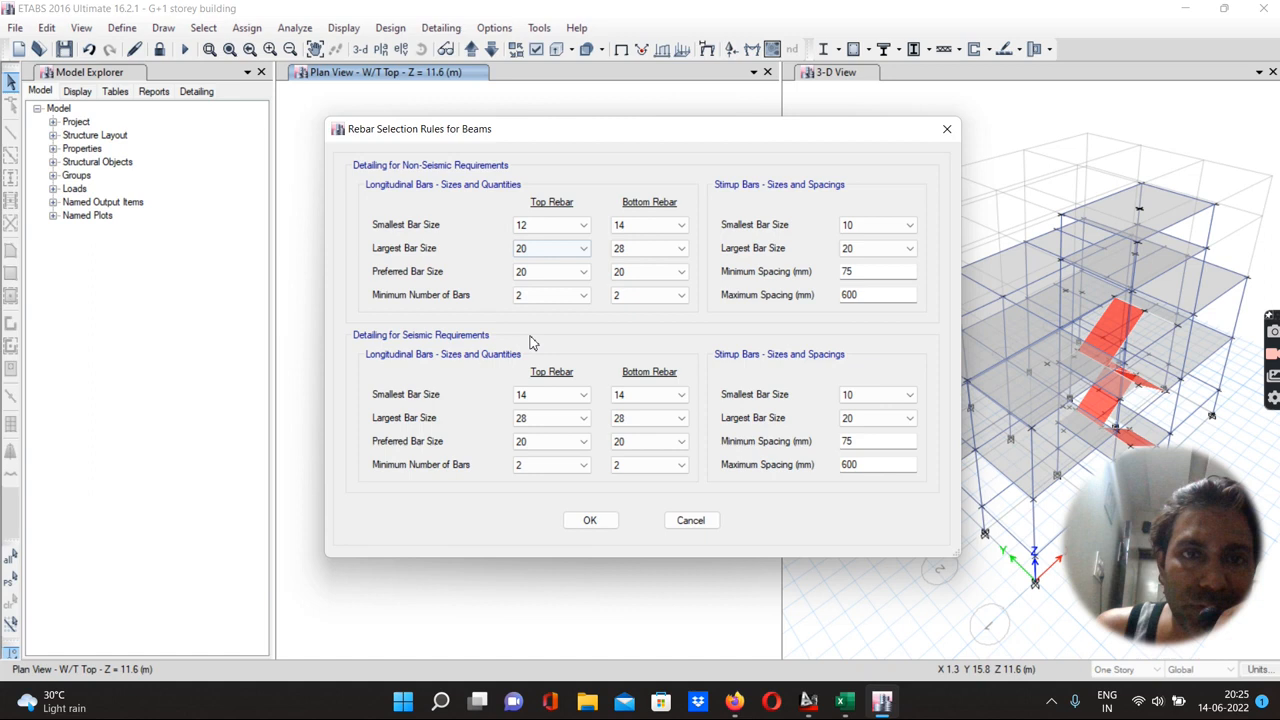
Set the non-seismic bottom rebar to smallest 12 and largest 20
click(620, 228)
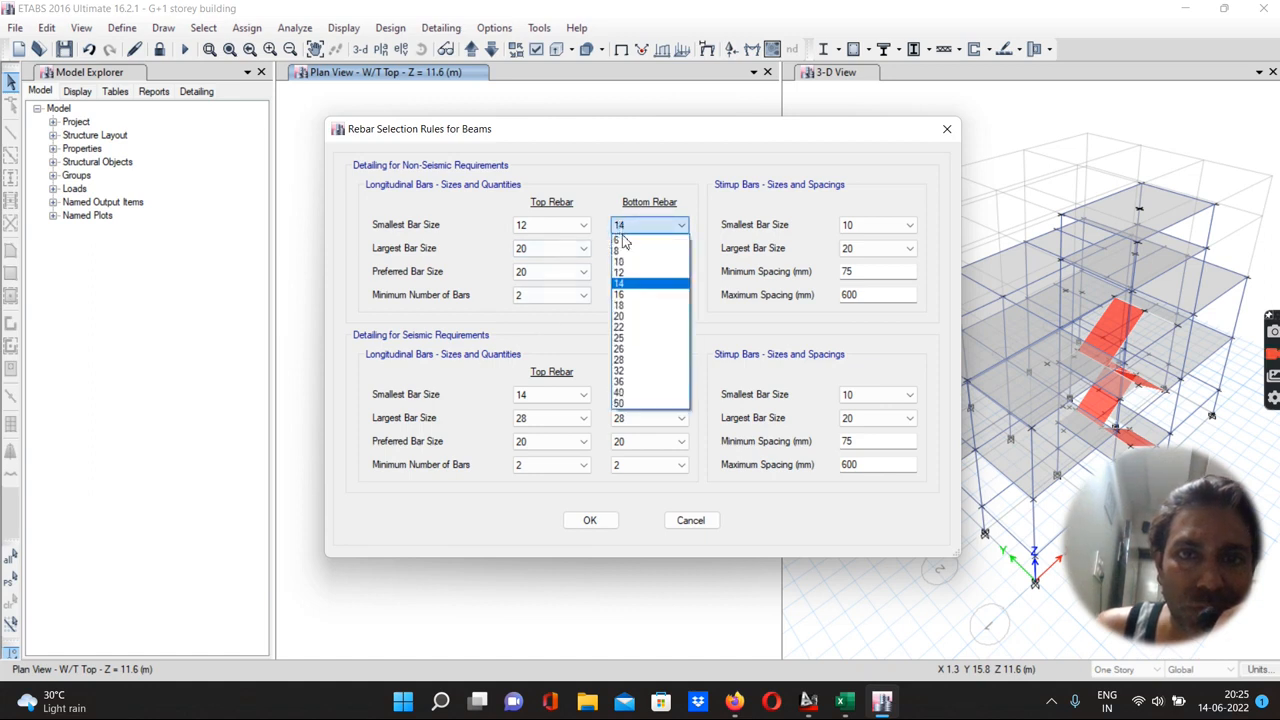
click(628, 256)
click(627, 252)
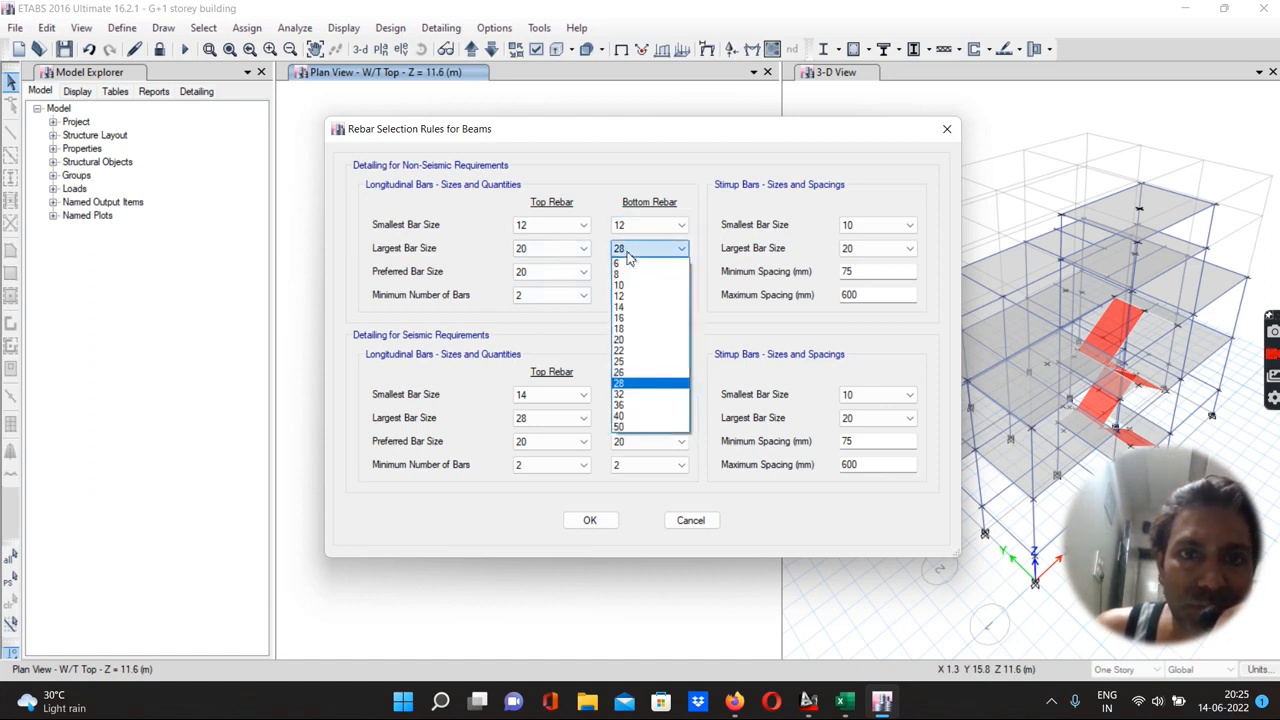
click(622, 340)
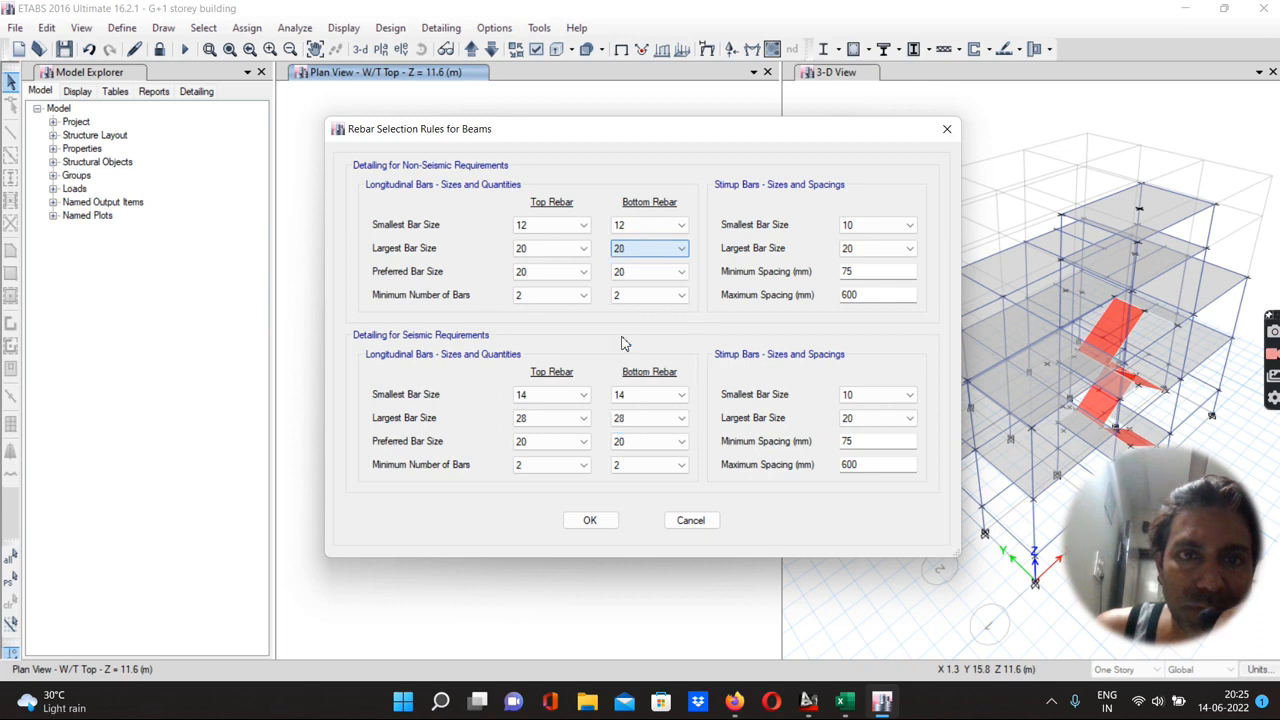
Set the non-seismic preferred bar size to 16 for both top and bottom rebar
click(536, 277)
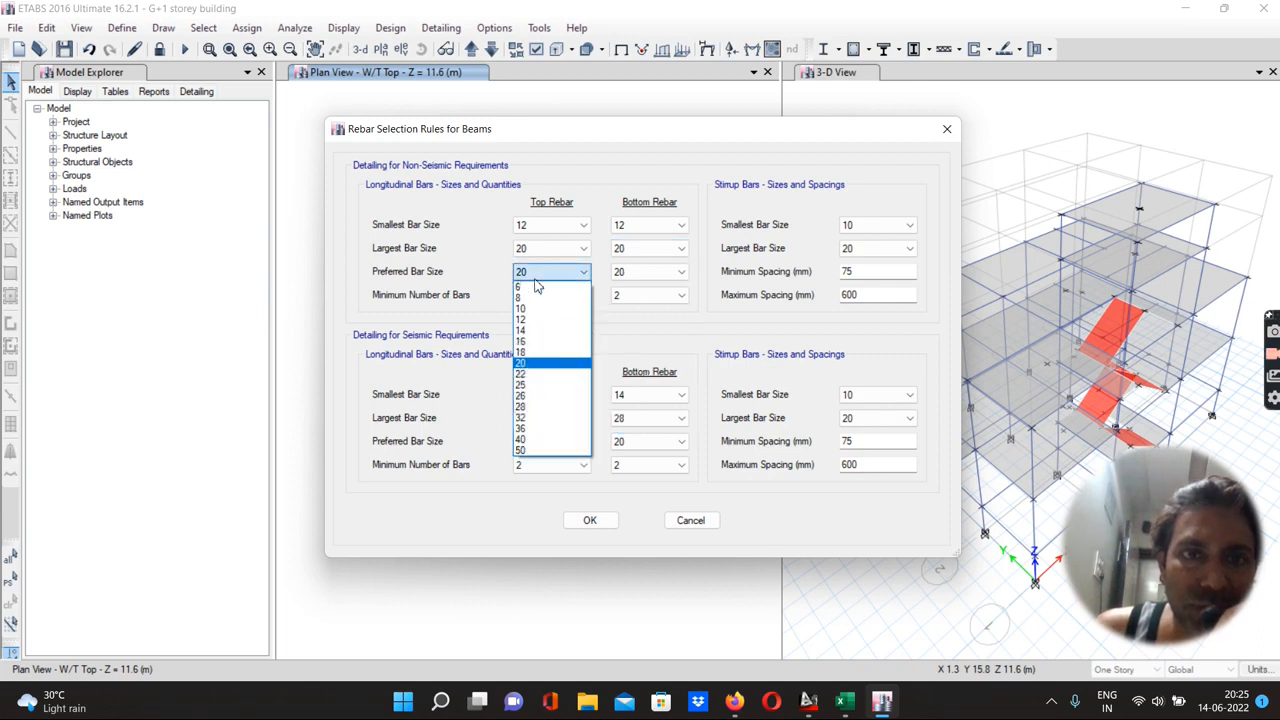
click(528, 340)
click(619, 276)
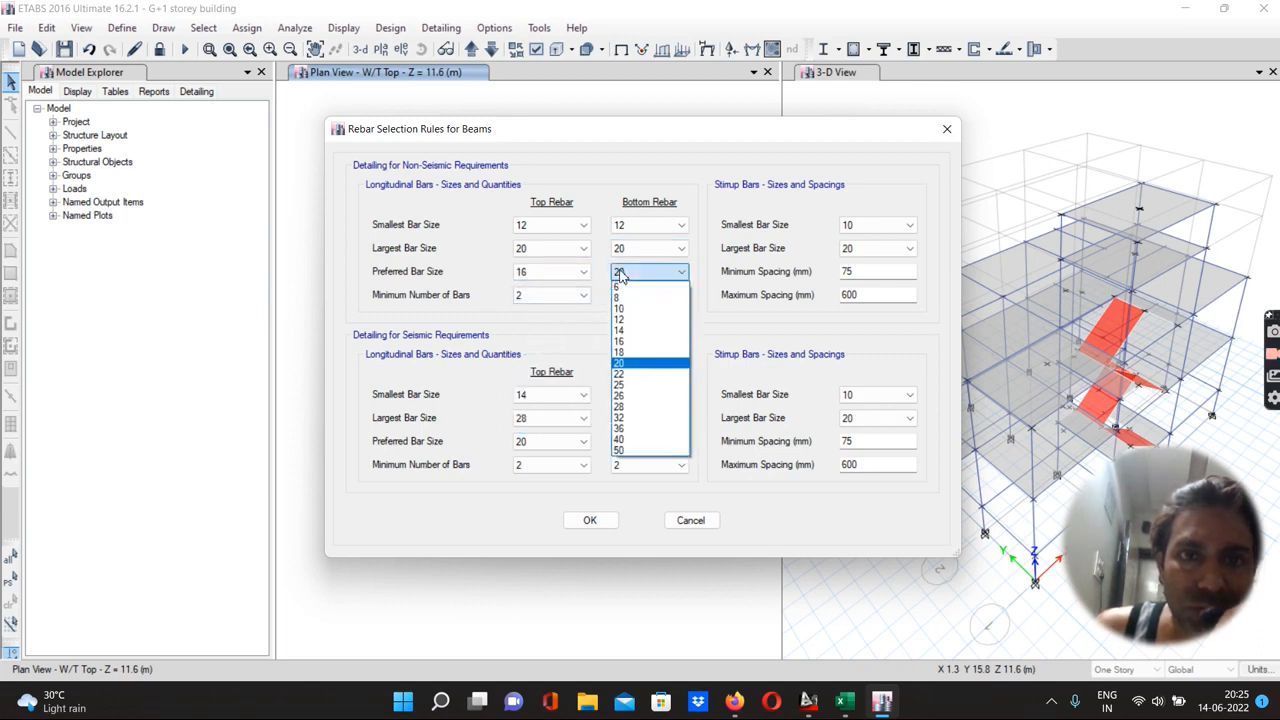
click(628, 349)
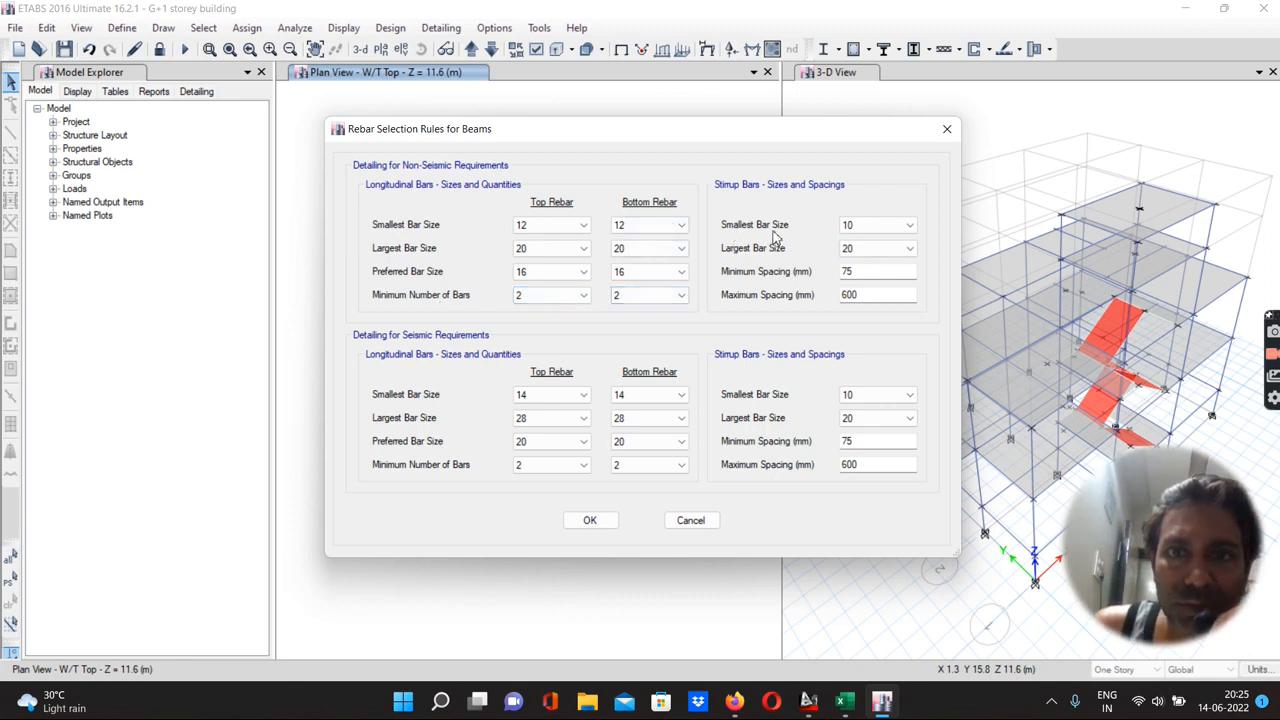
Set the non-seismic stirrups to smallest 8, largest 10, and maximum spacing 300 mm
click(856, 228)
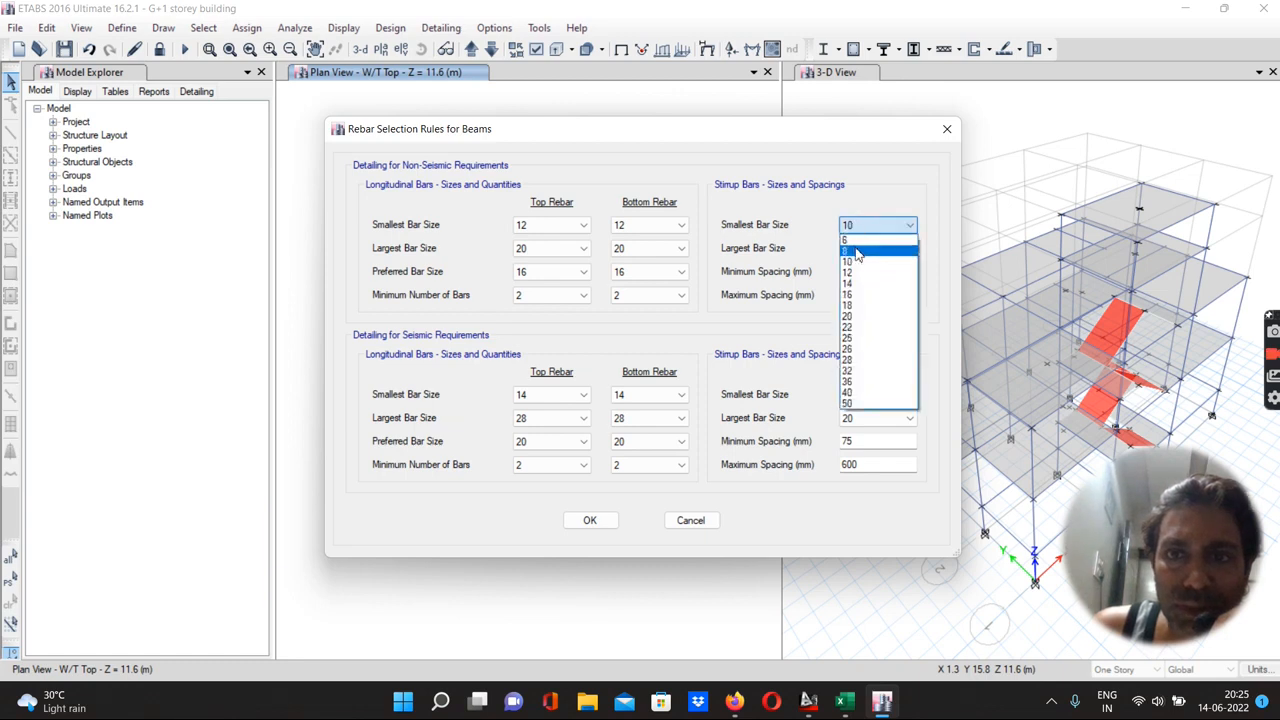
click(856, 252)
click(850, 249)
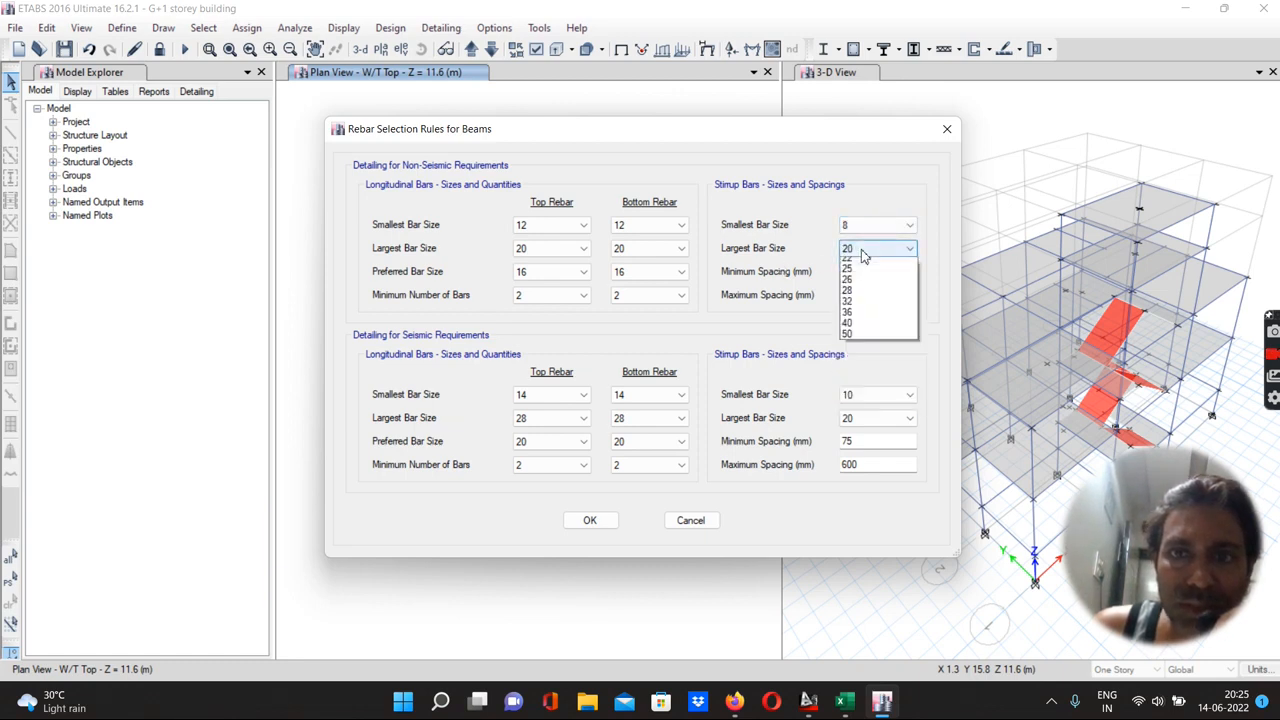
click(850, 285)
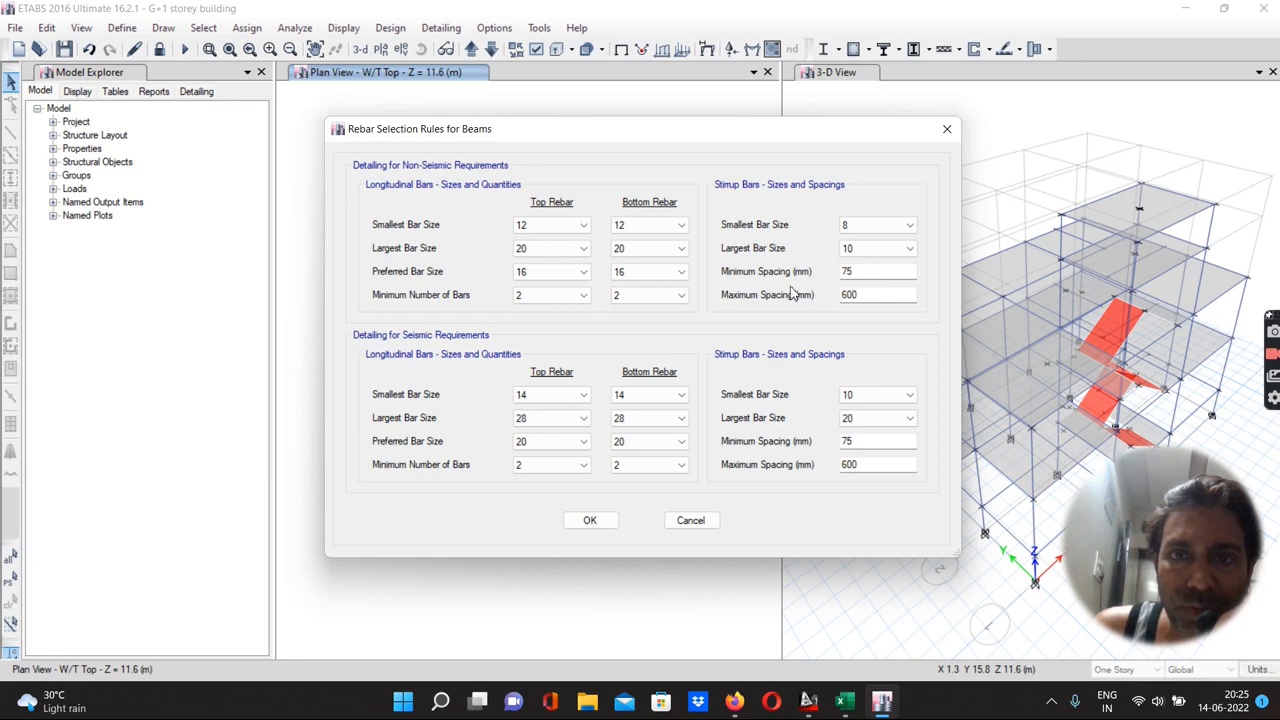
double_click(863, 295)
text(300)
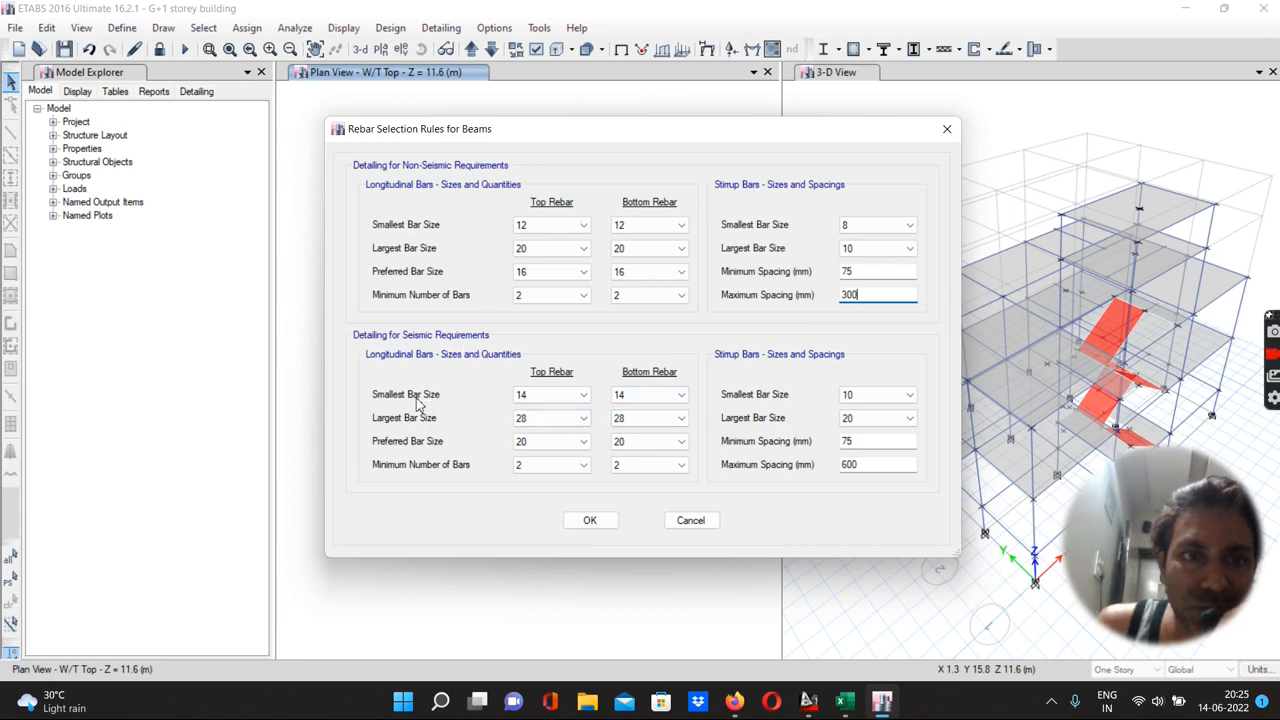
Set the seismic top and bottom beam rebar to smallest 12 and largest 20
click(525, 398)
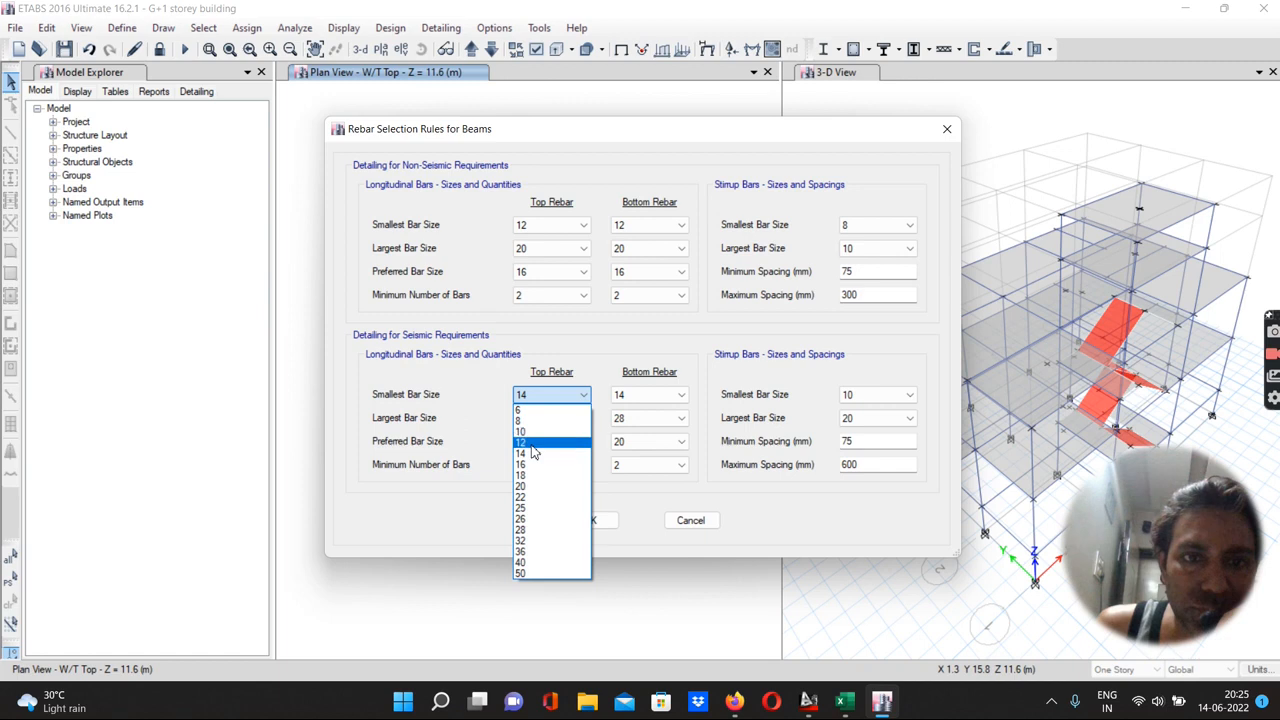
click(530, 443)
click(634, 397)
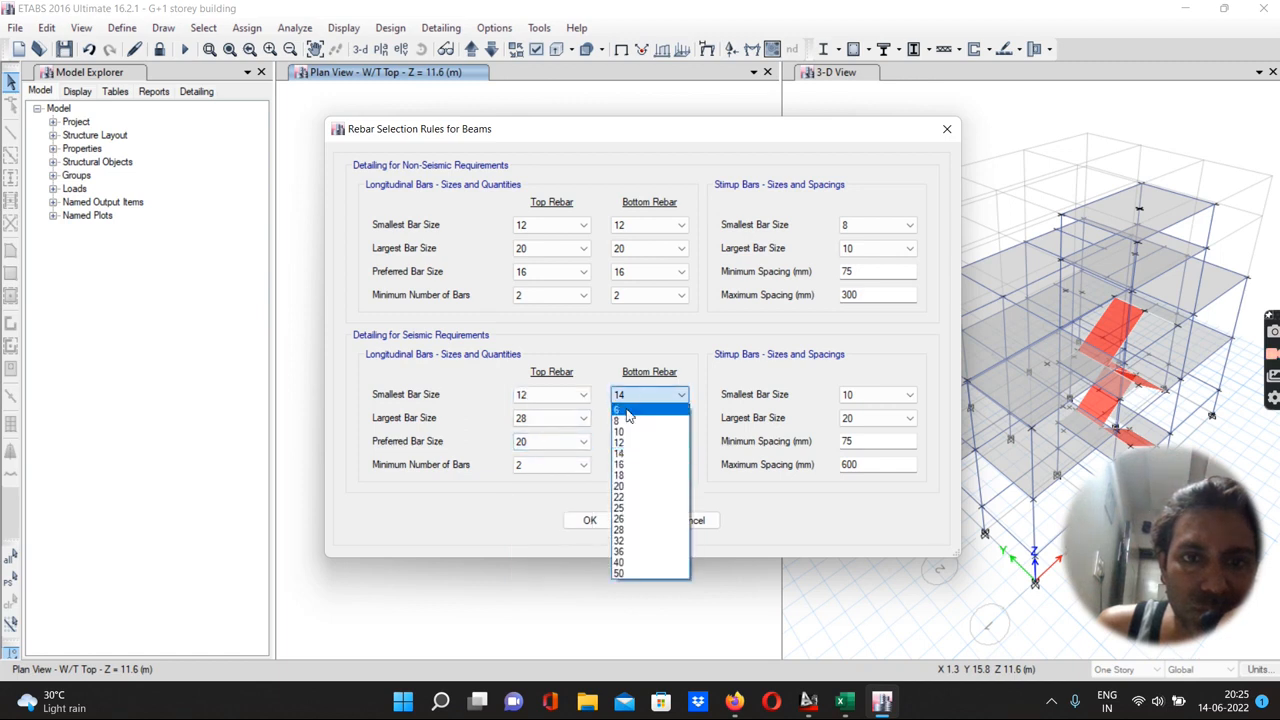
click(630, 442)
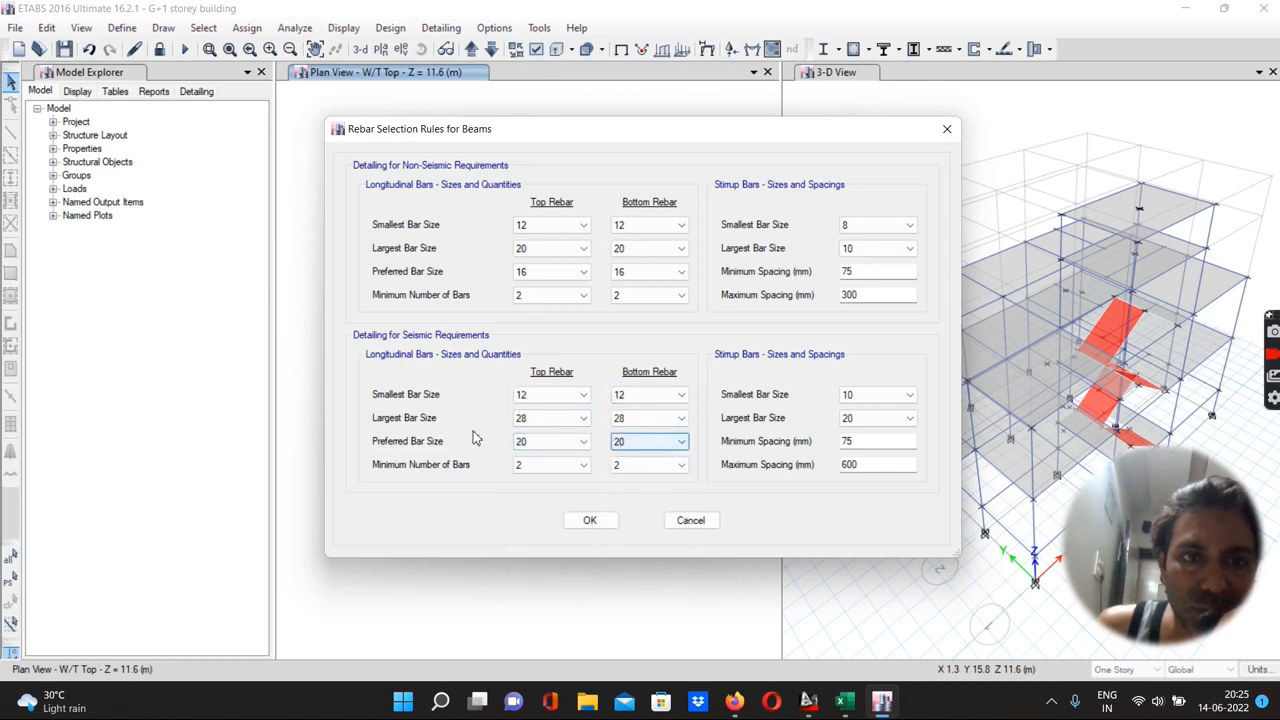
click(525, 420)
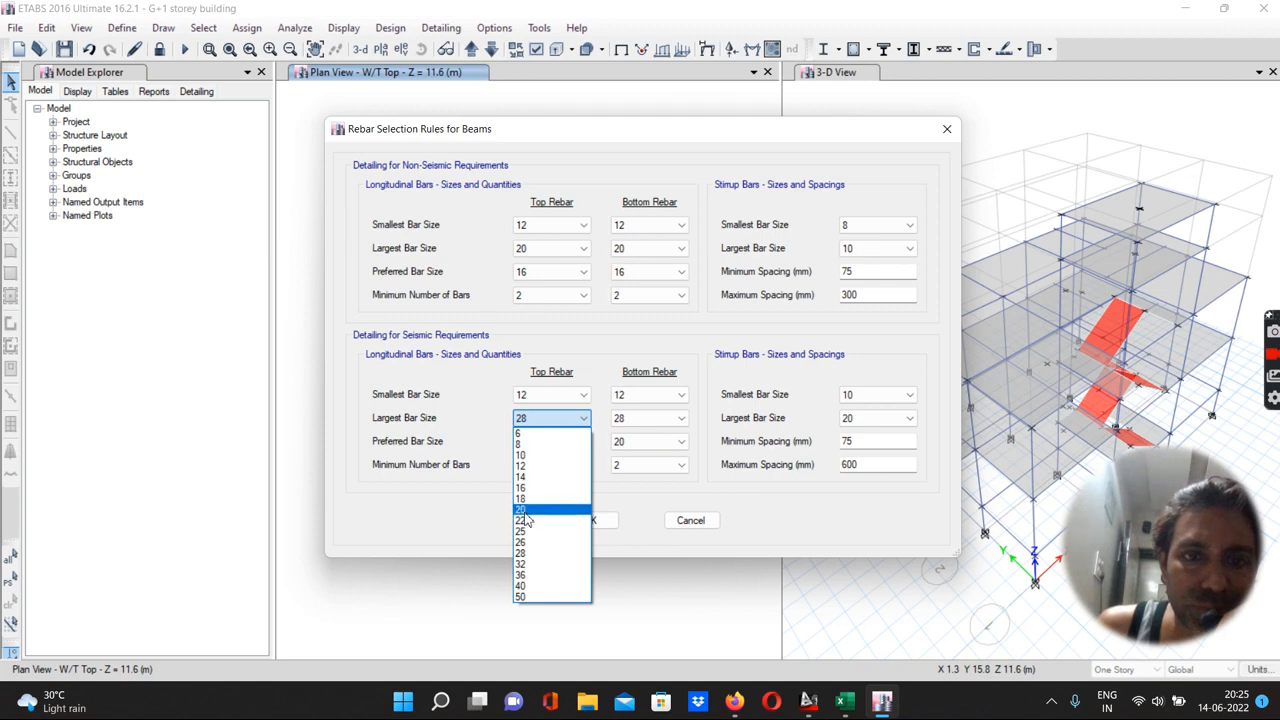
click(525, 512)
click(620, 418)
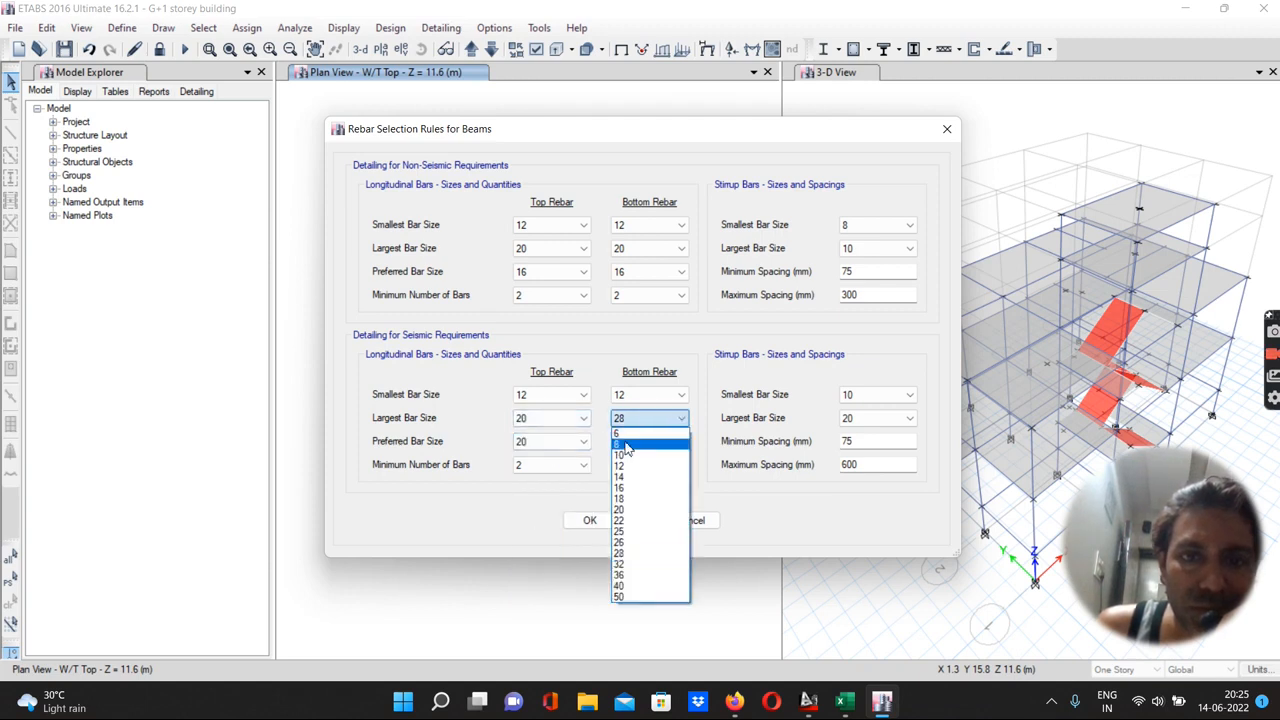
click(622, 509)
Set the seismic preferred bar size to 16 for both top and bottom rebar
click(533, 445)
click(533, 445)
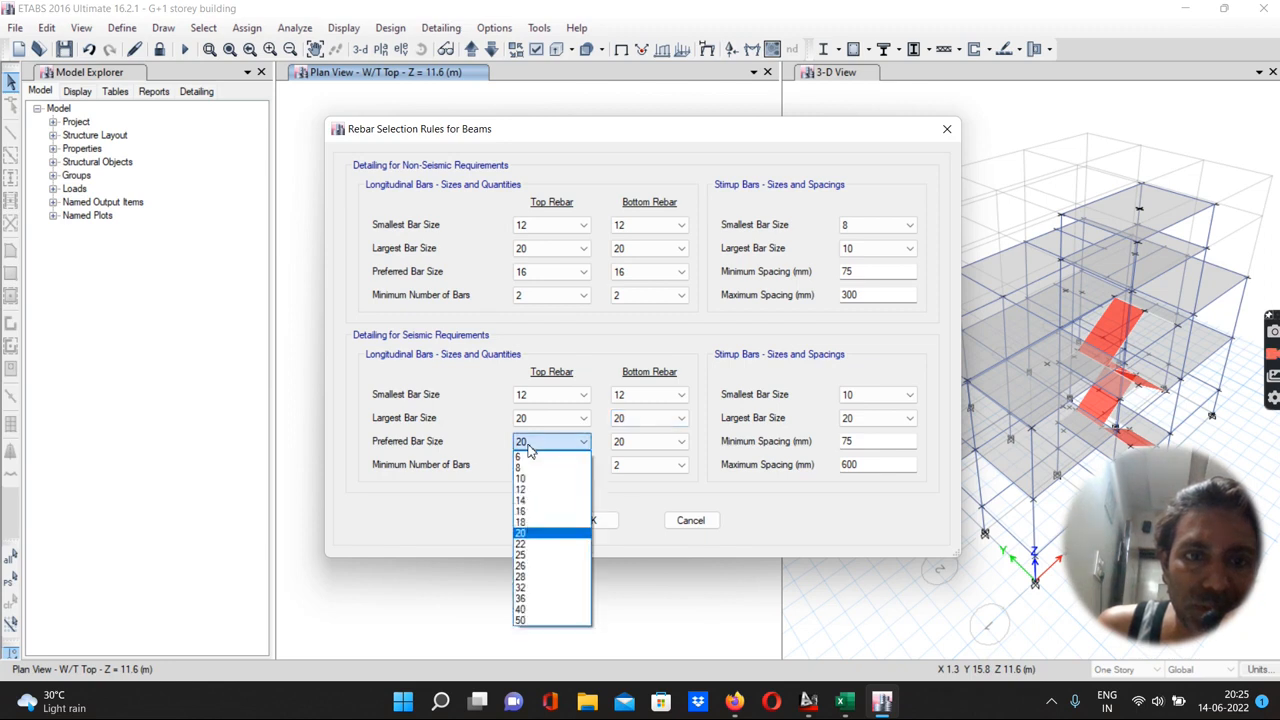
click(520, 511)
click(622, 443)
click(622, 443)
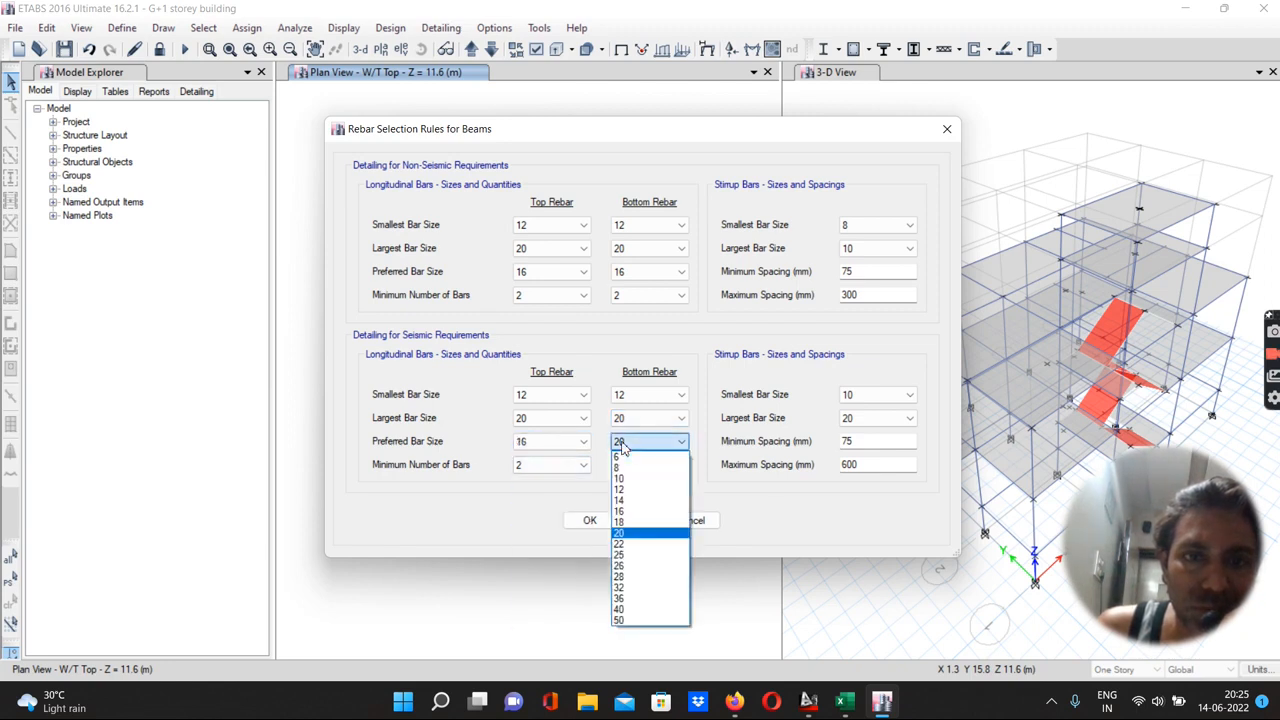
click(627, 512)
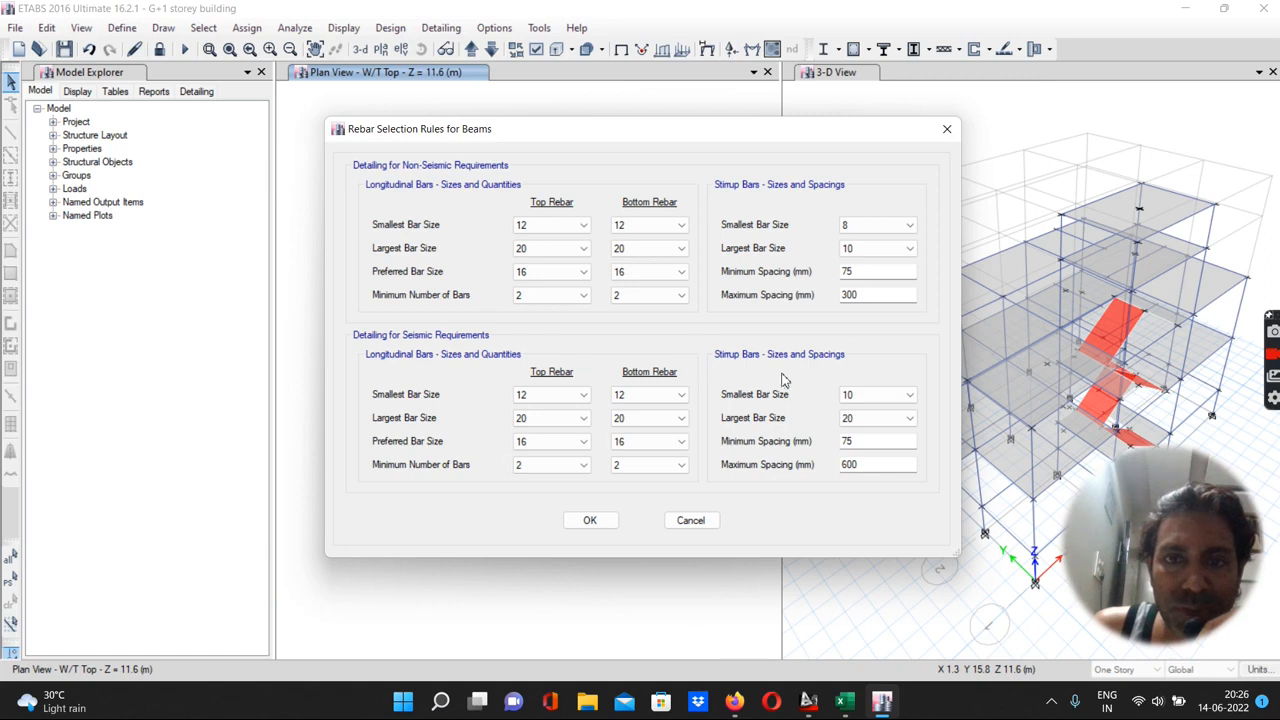
Set the seismic stirrups to smallest 8, largest 10, and maximum spacing 300 mm, and accept the beam rebar rules
click(875, 397)
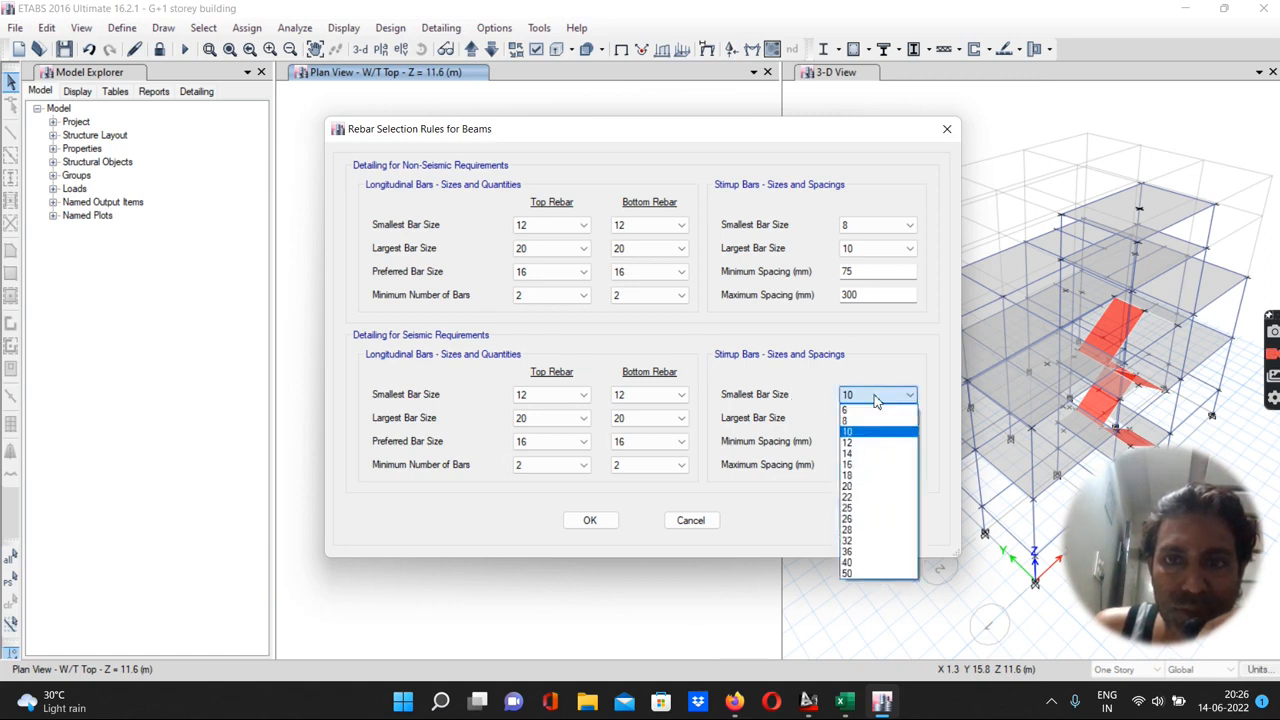
click(856, 421)
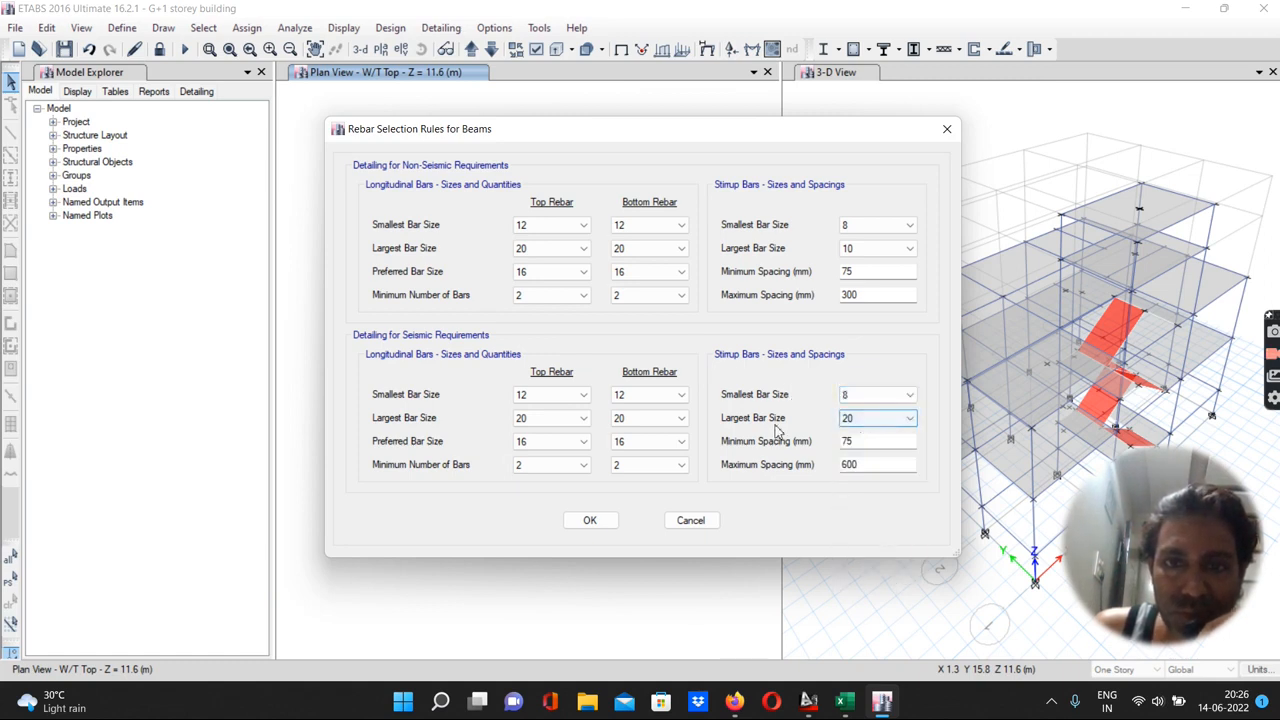
click(848, 419)
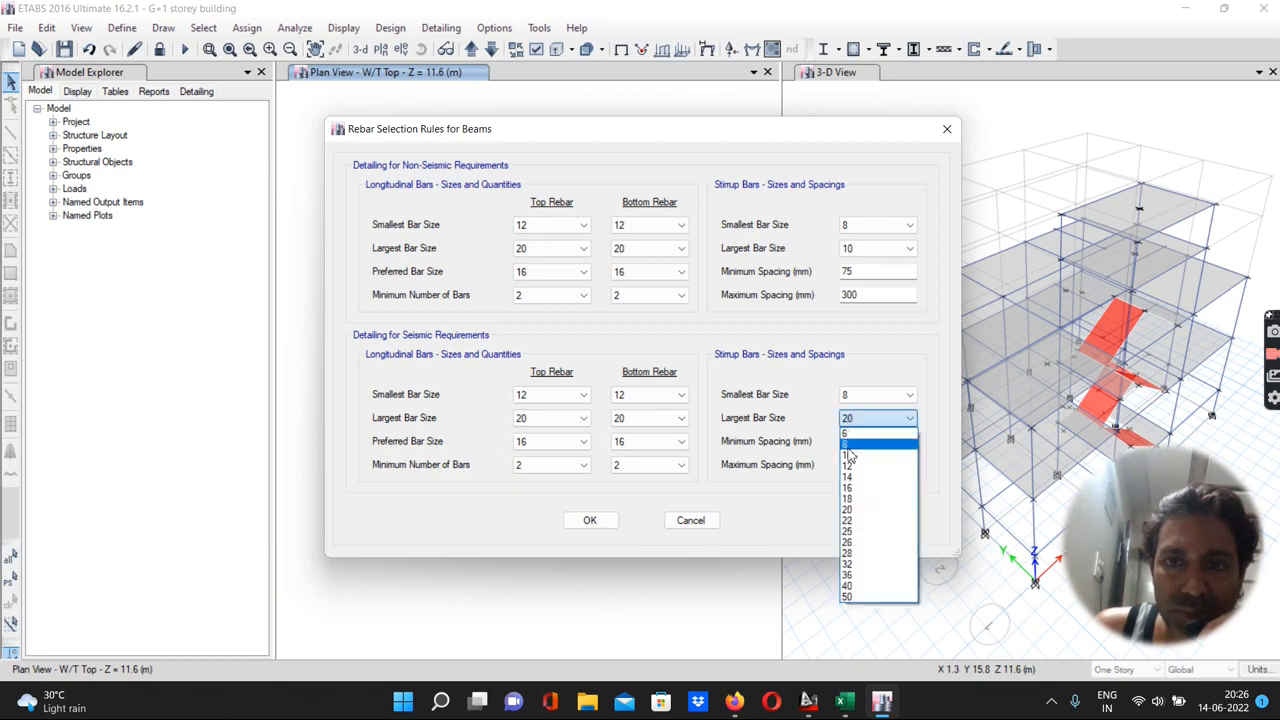
click(848, 455)
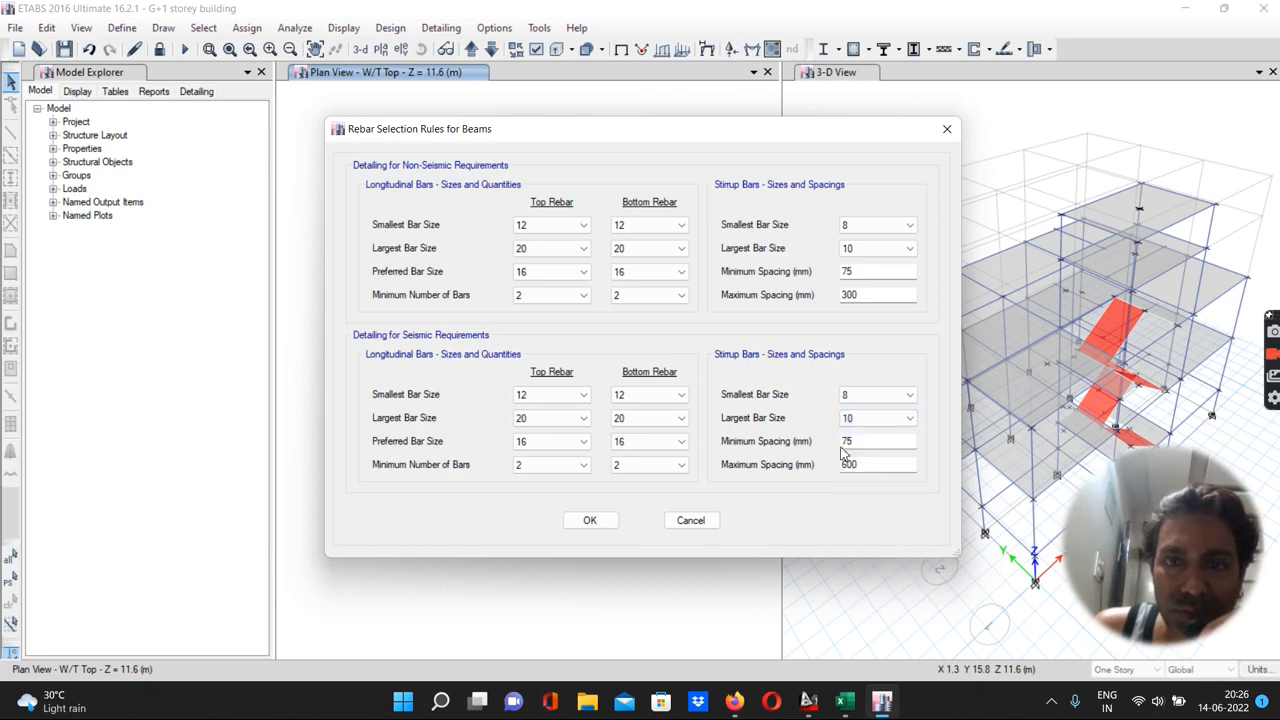
drag(865, 465, 812, 482)
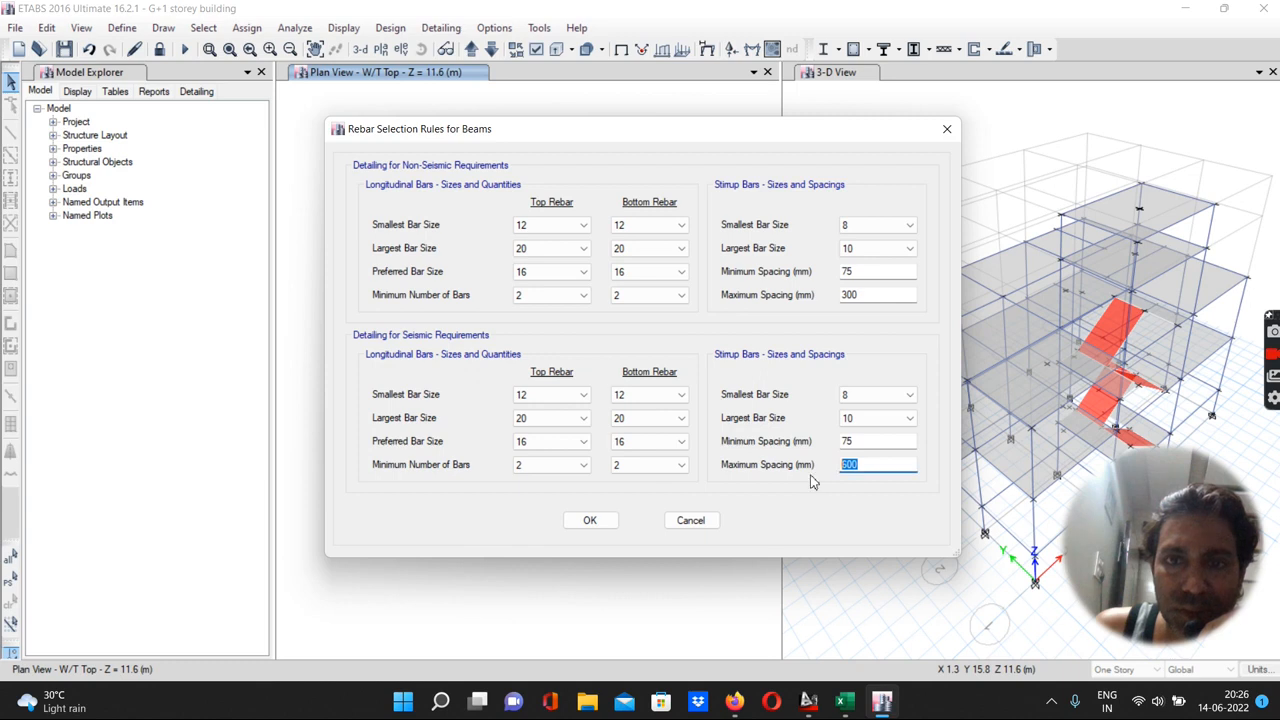
text(3)
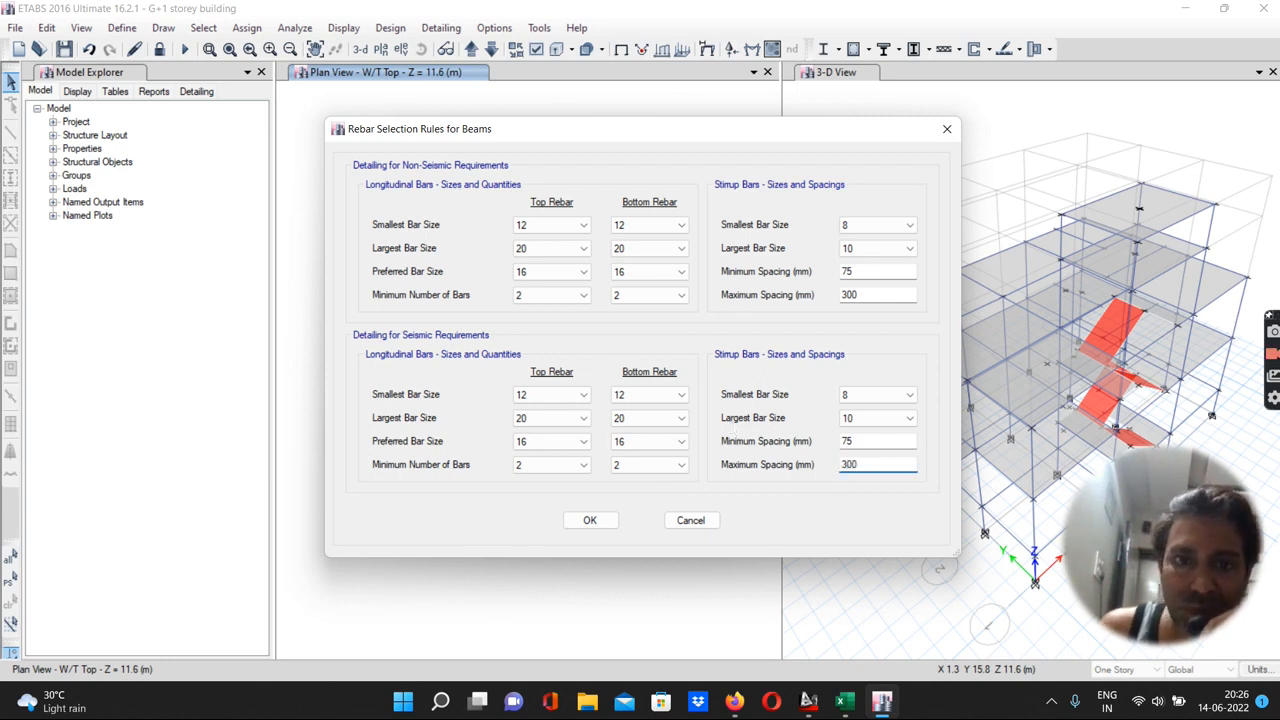
click(589, 520)
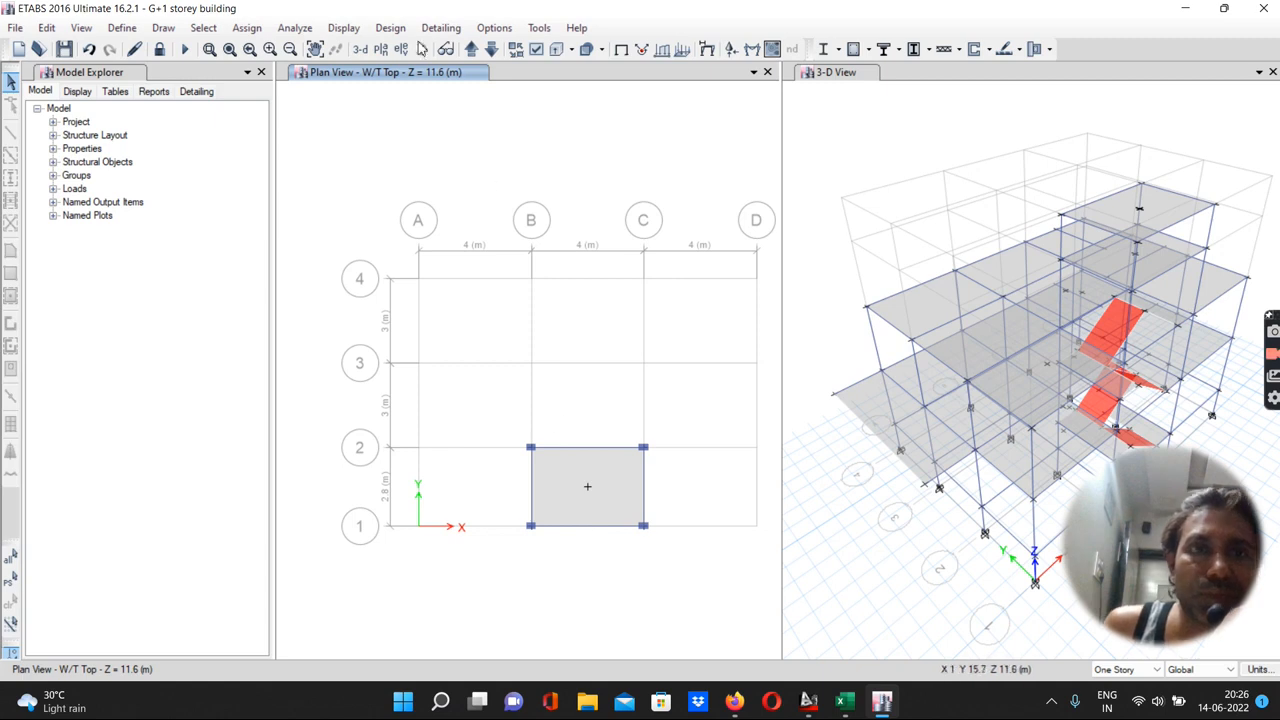
Start the concrete frame design check
click(389, 30)
mouse_move(413, 76)
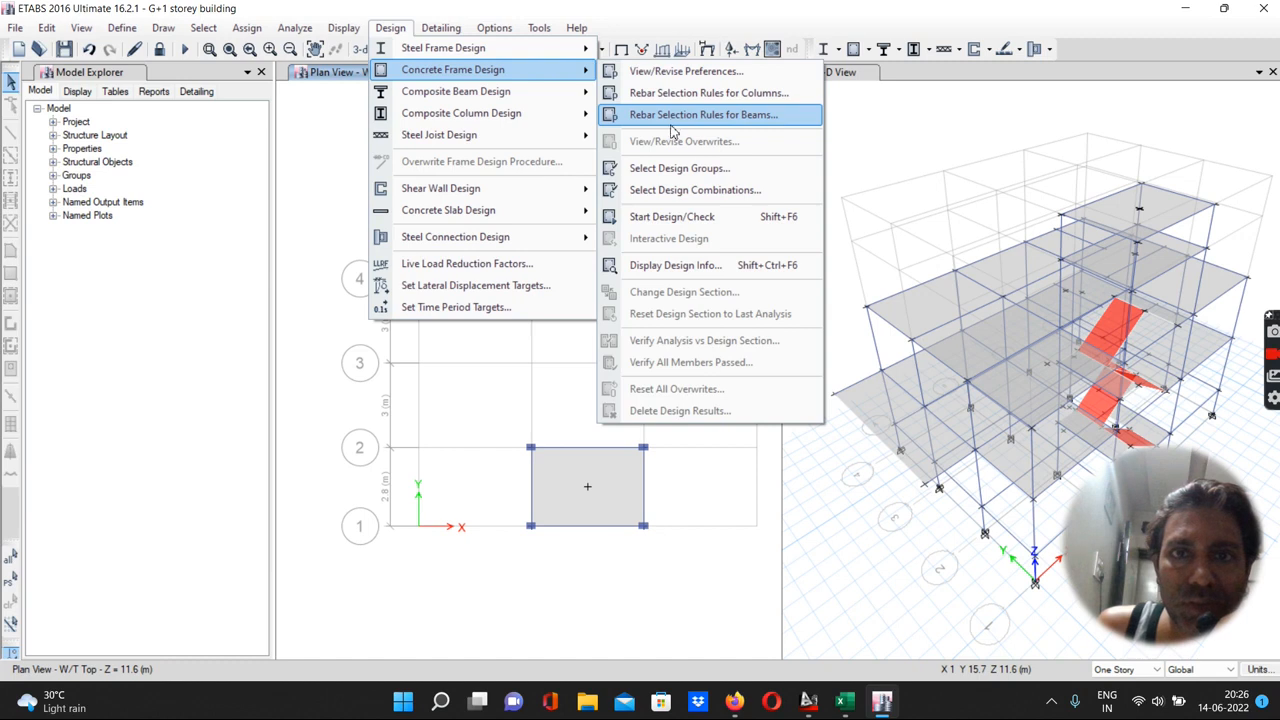
click(662, 222)
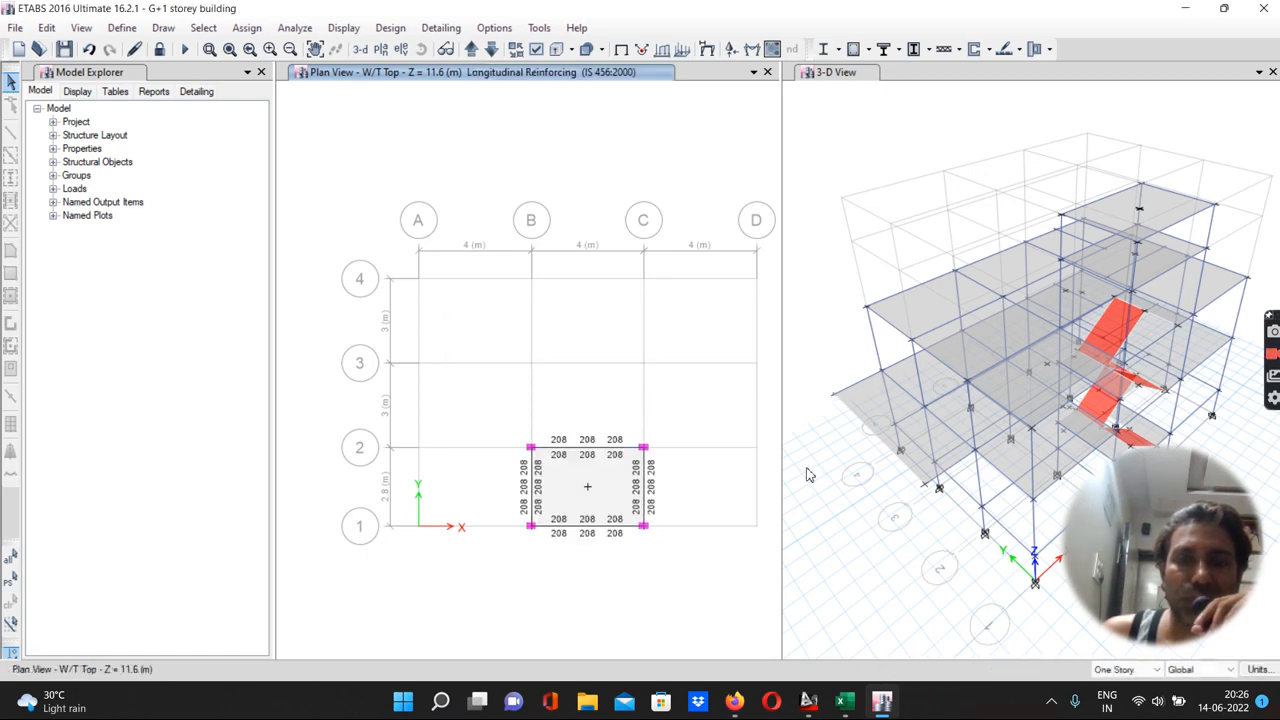
Switch the design view to 3D and inspect the longitudinal reinforcing shown on beams and columns
click(843, 156)
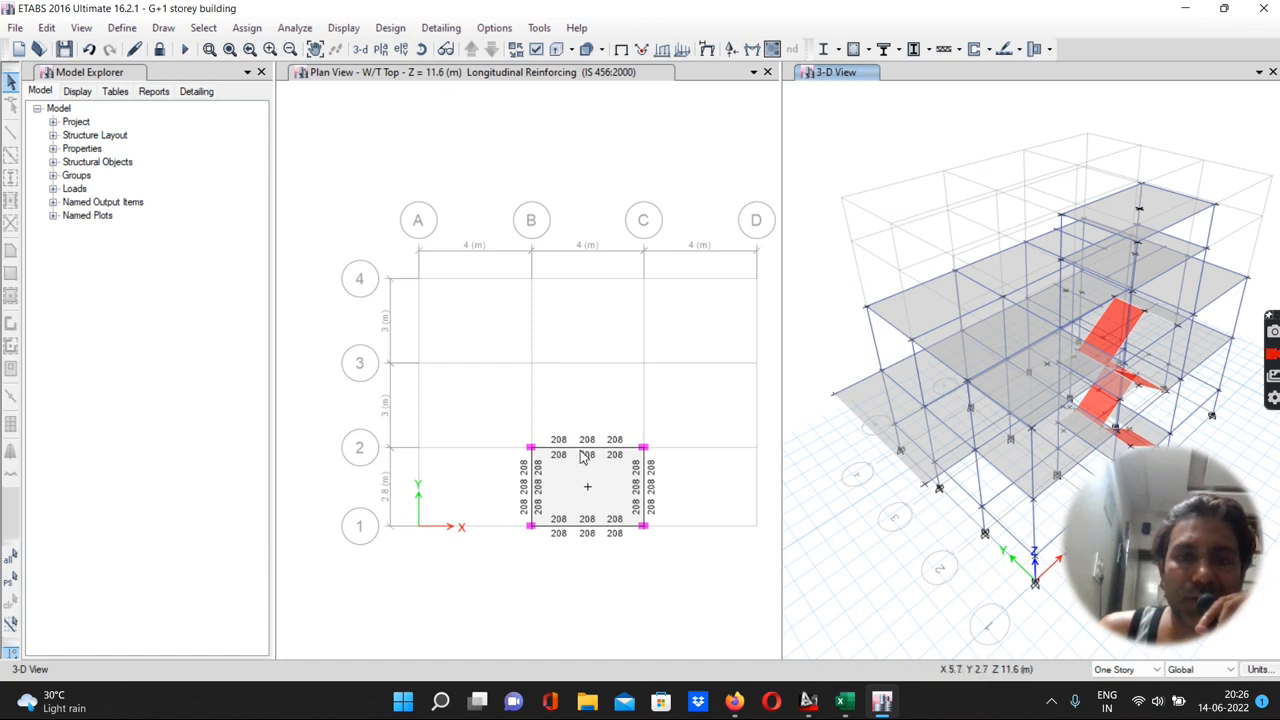
click(505, 145)
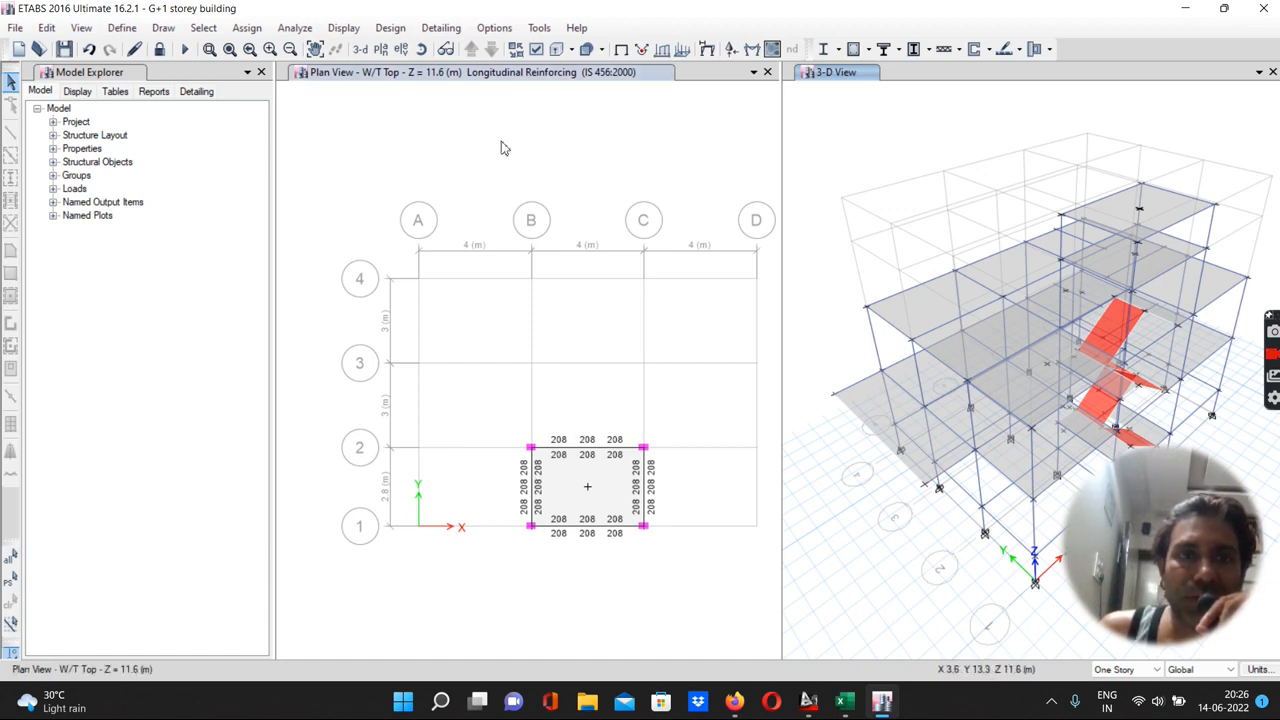
click(362, 52)
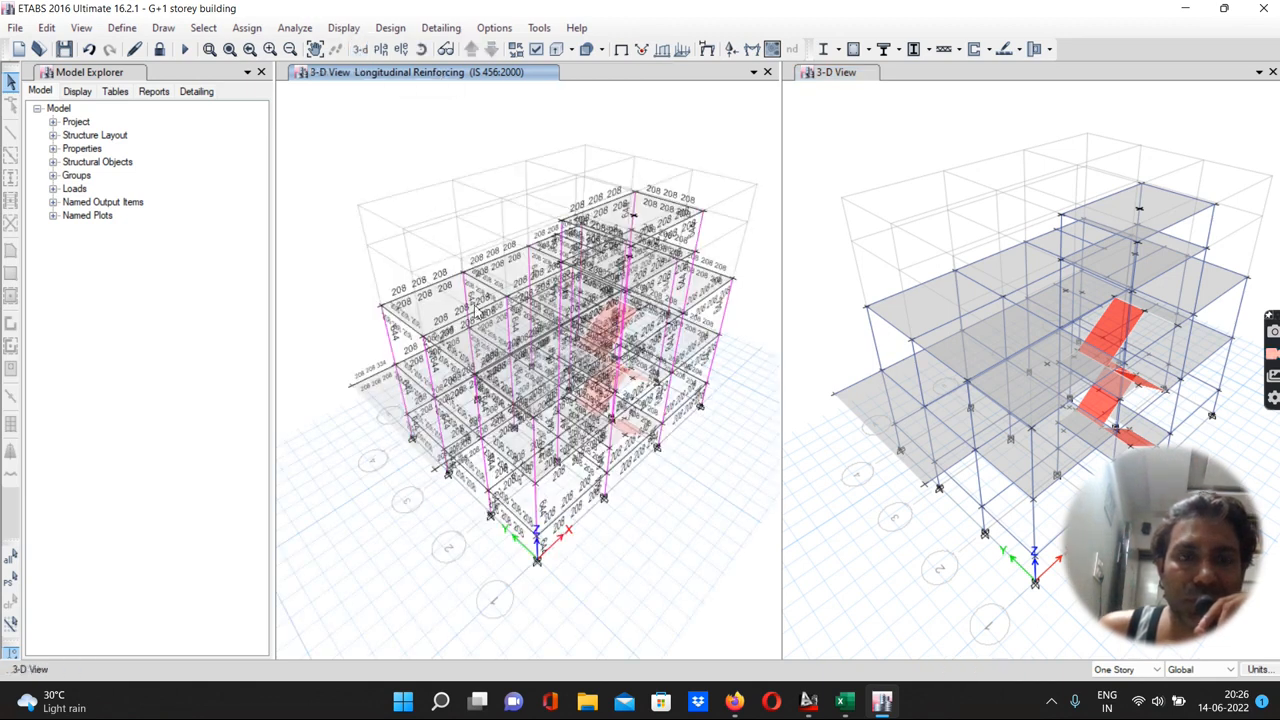
scroll(400, 288, up, 3)
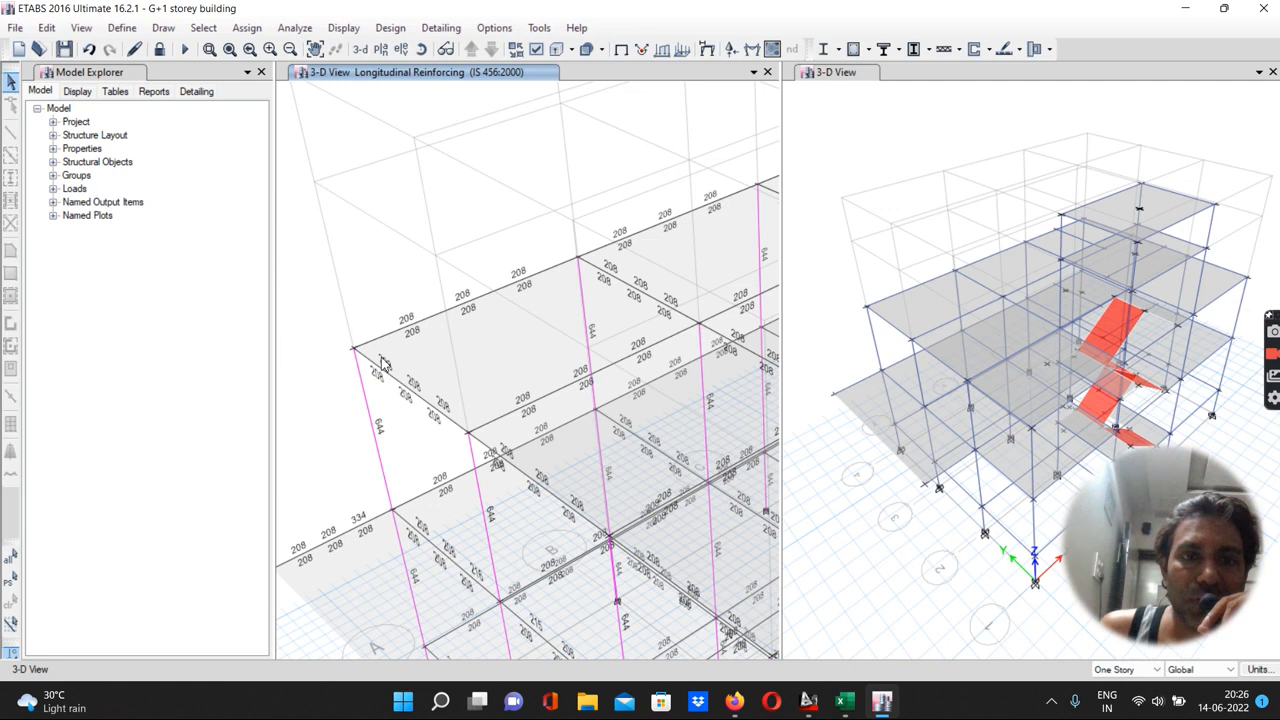
scroll(383, 363, down, 3)
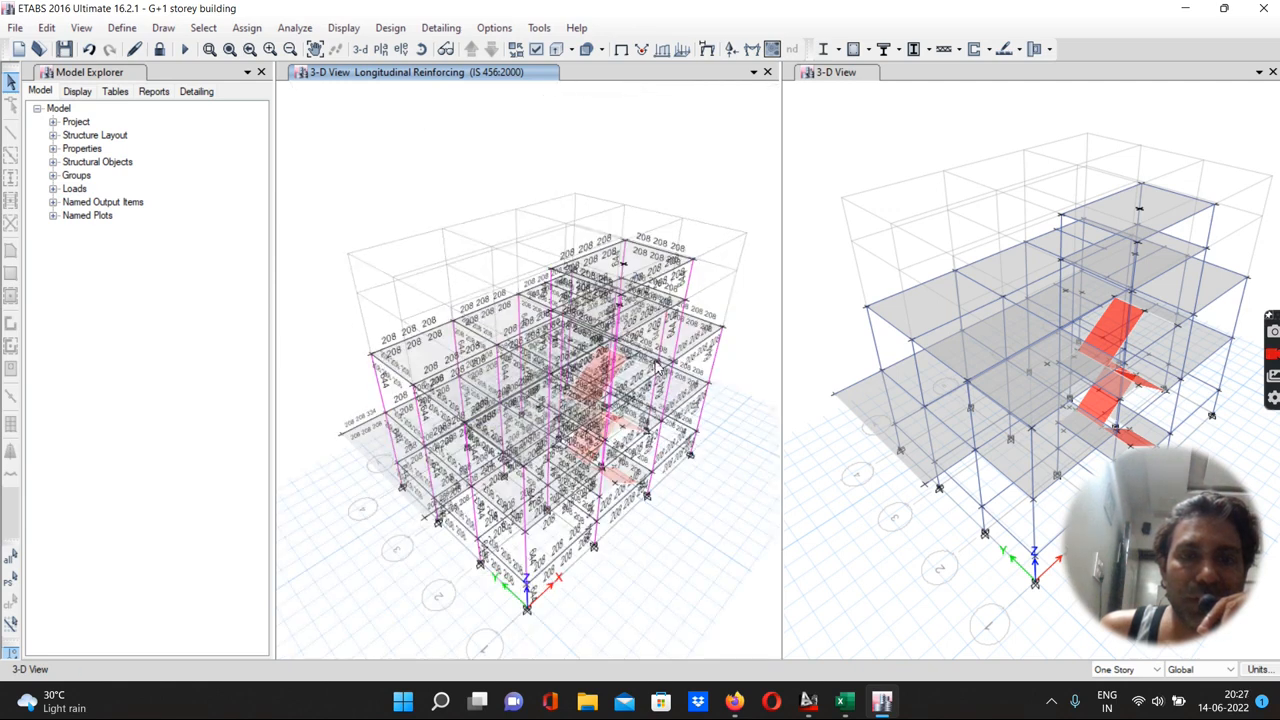
scroll(657, 366, up, 4)
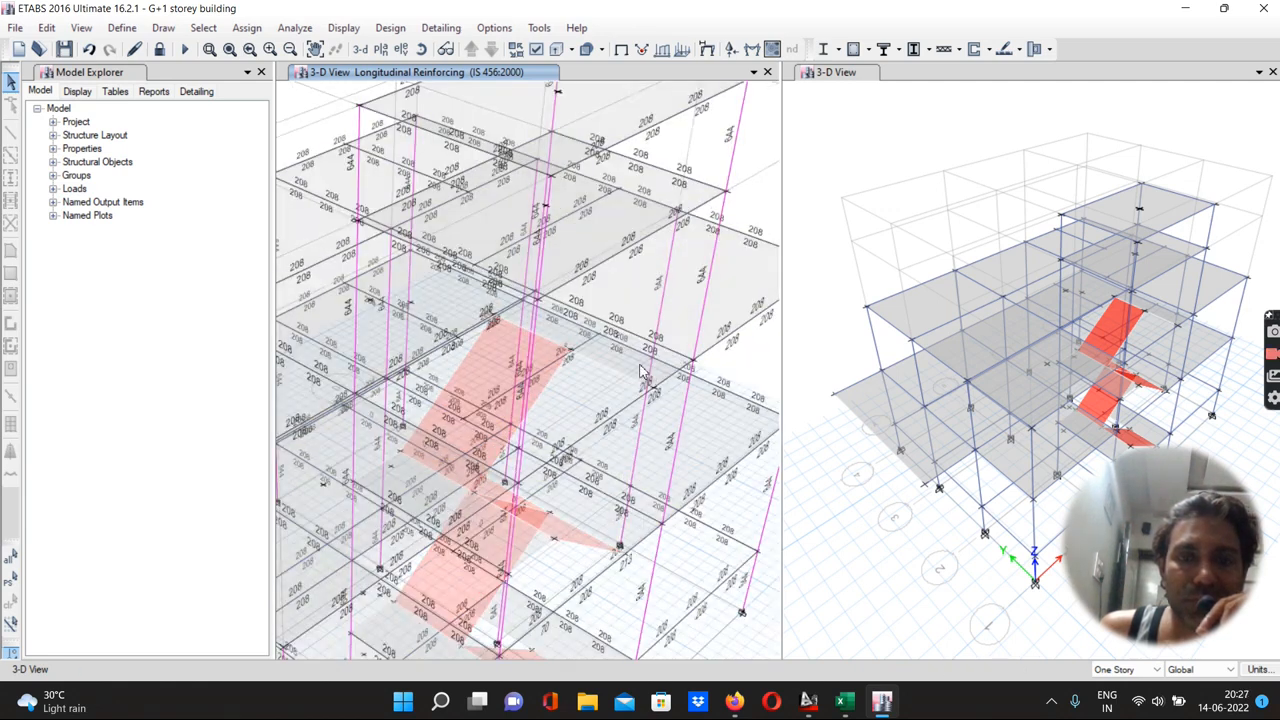
scroll(694, 406, down, 3)
scroll(711, 420, up, 4)
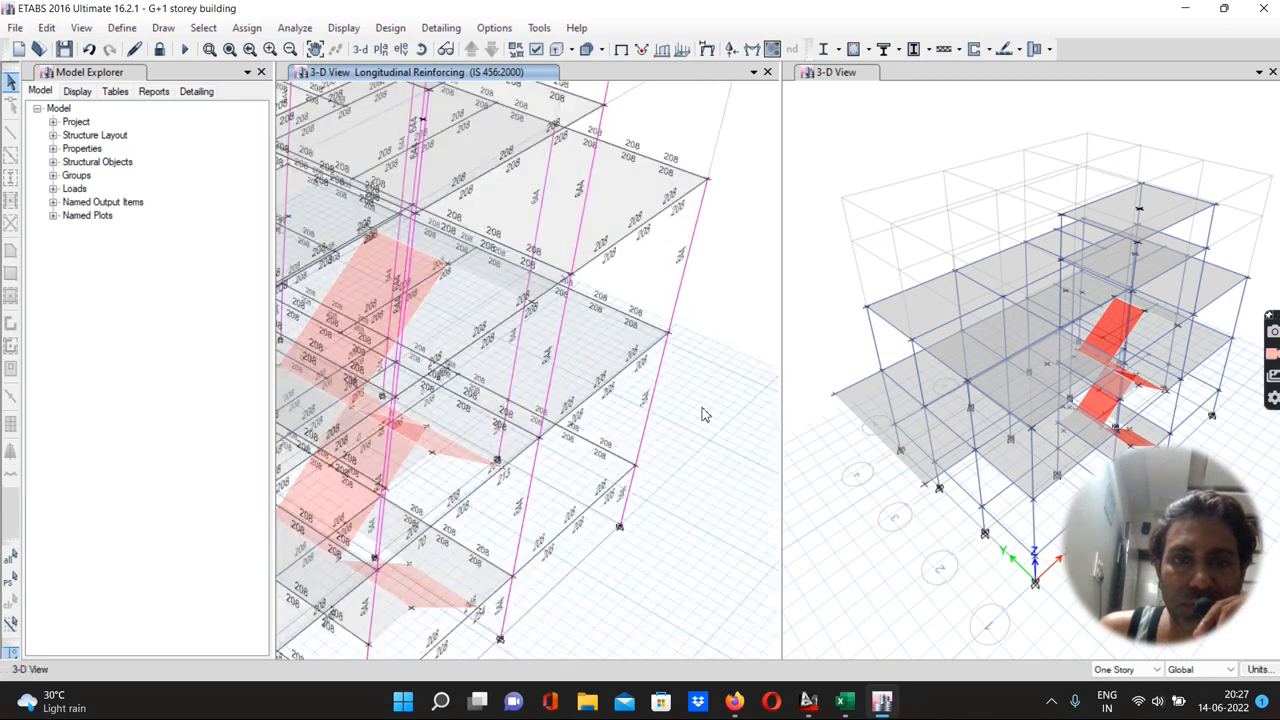
scroll(694, 260, up, 3)
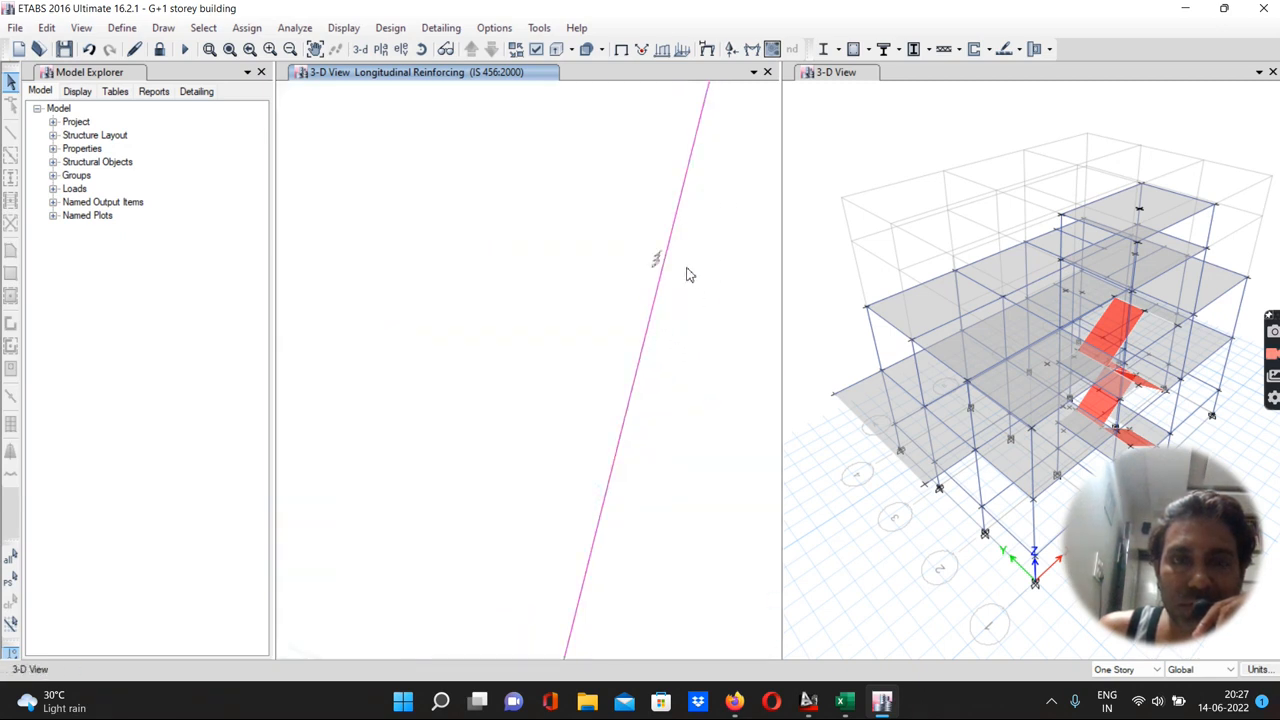
scroll(687, 272, down, 5)
scroll(605, 258, up, 5)
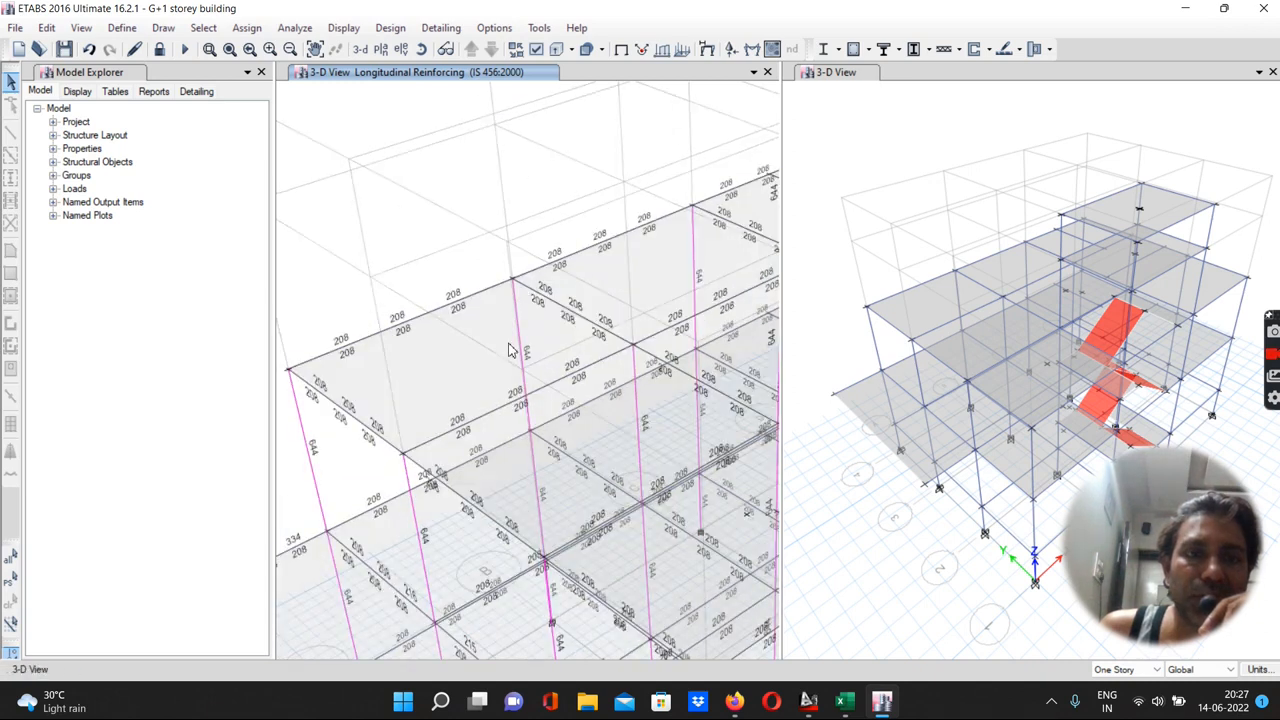
scroll(508, 350, down, 4)
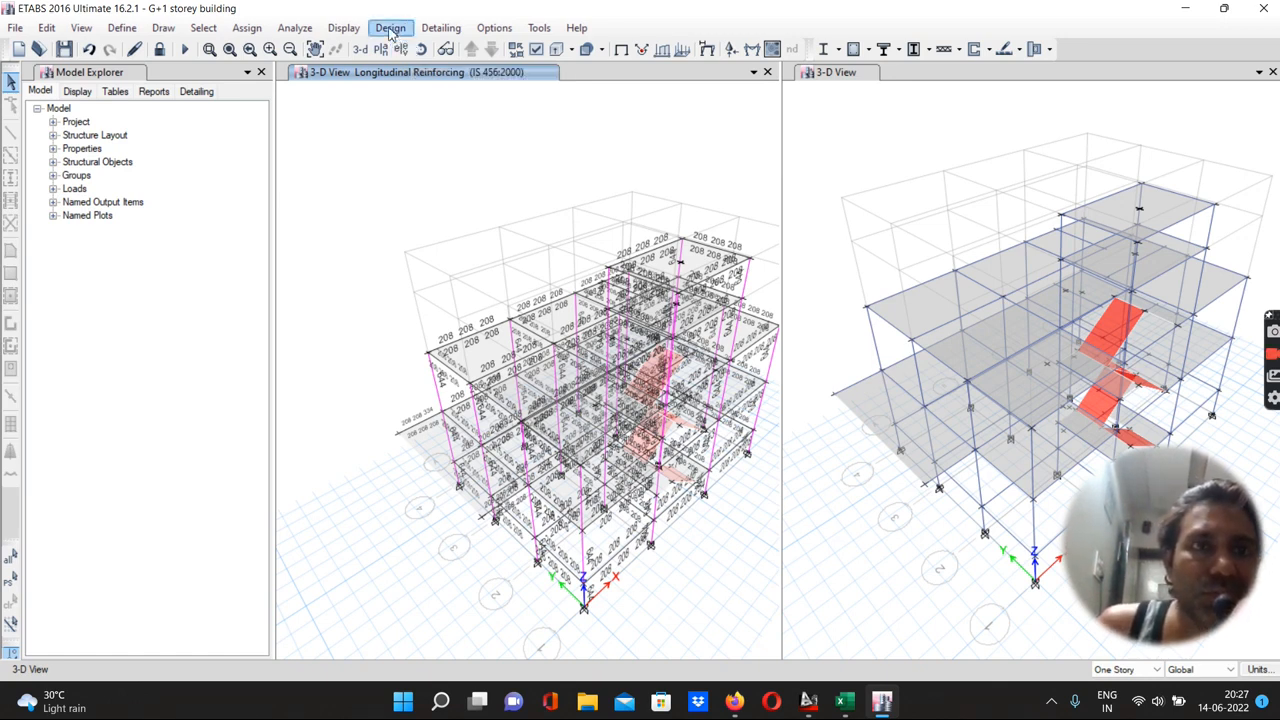
Display the concrete frame design results as Rebar Percentage and zoom in to inspect them
click(342, 28)
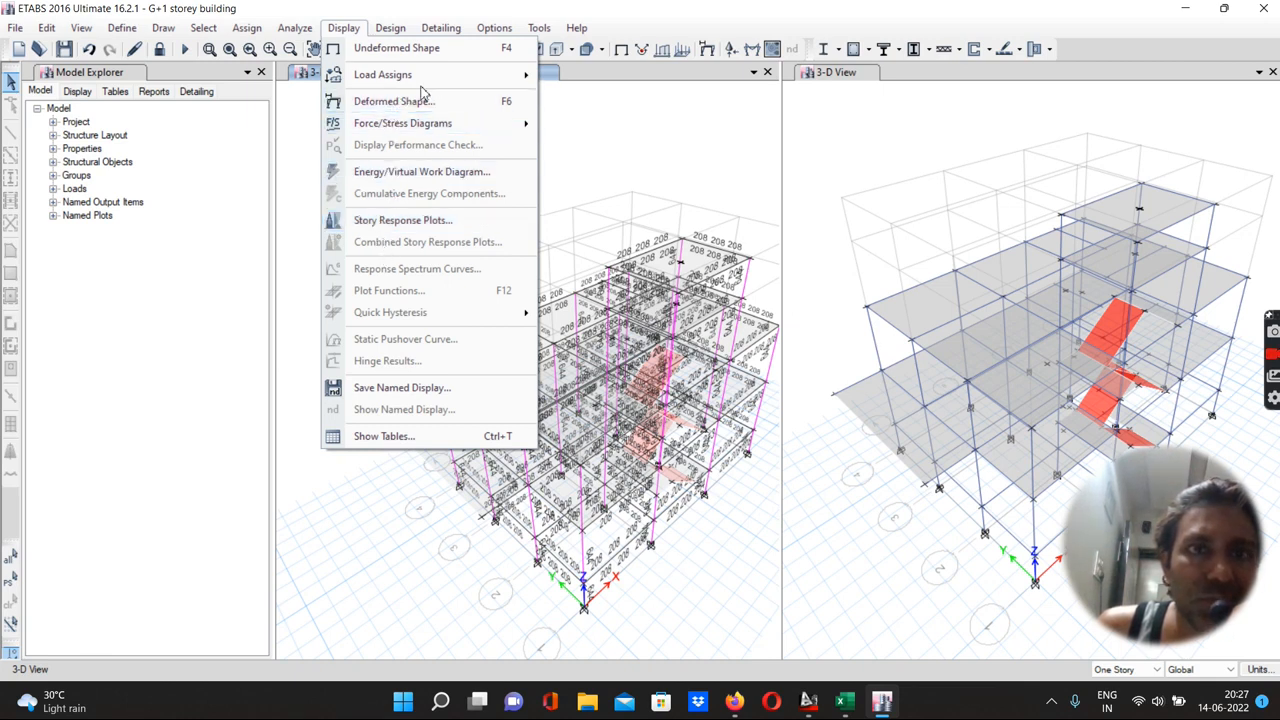
click(442, 27)
click(391, 32)
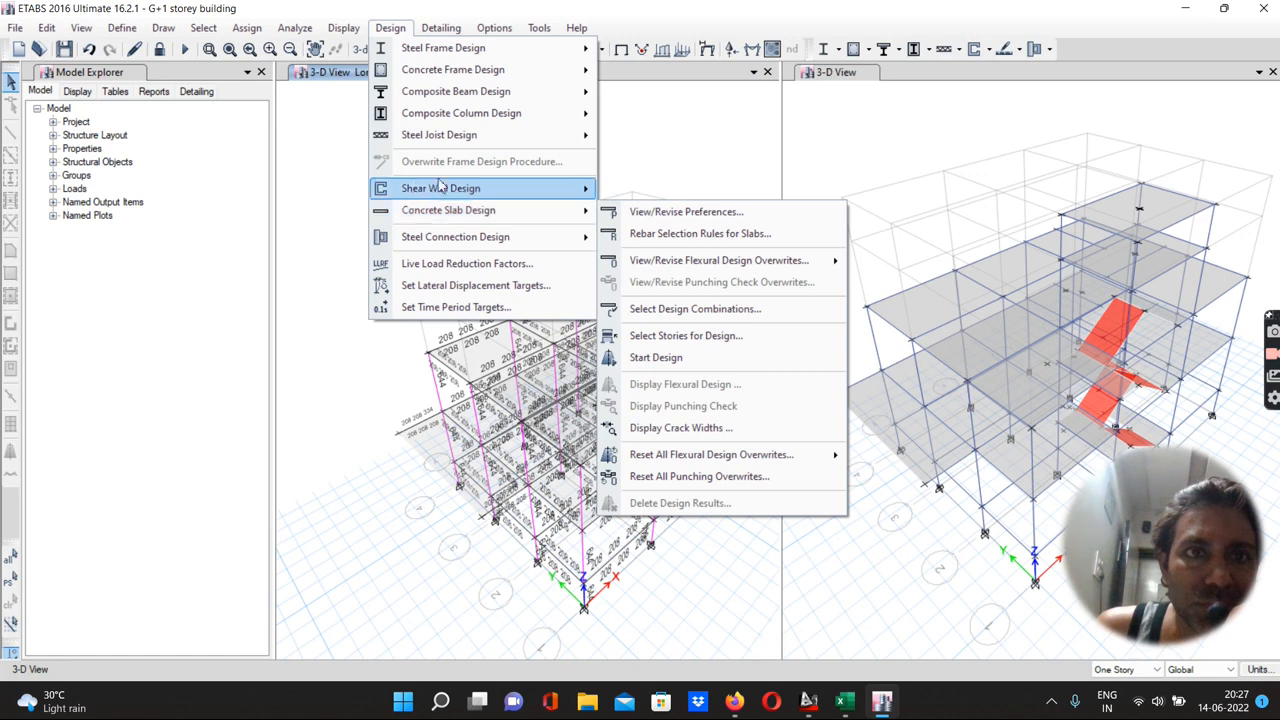
mouse_move(468, 76)
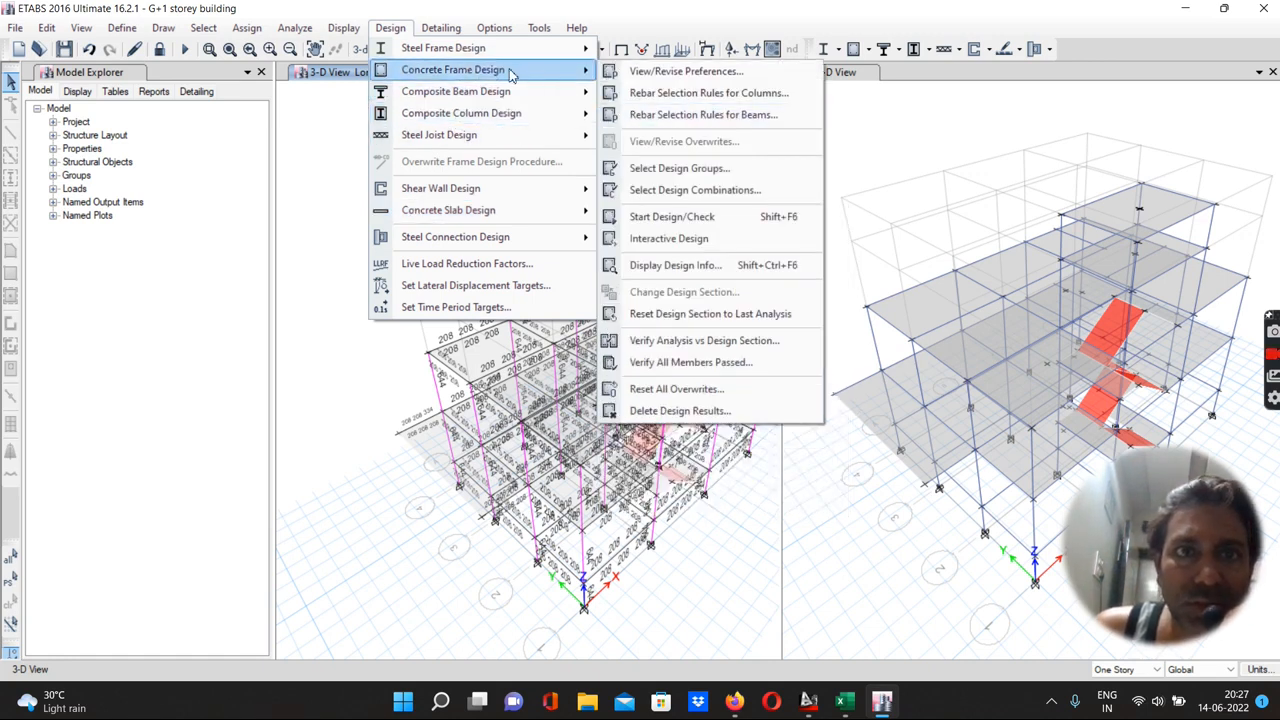
click(645, 270)
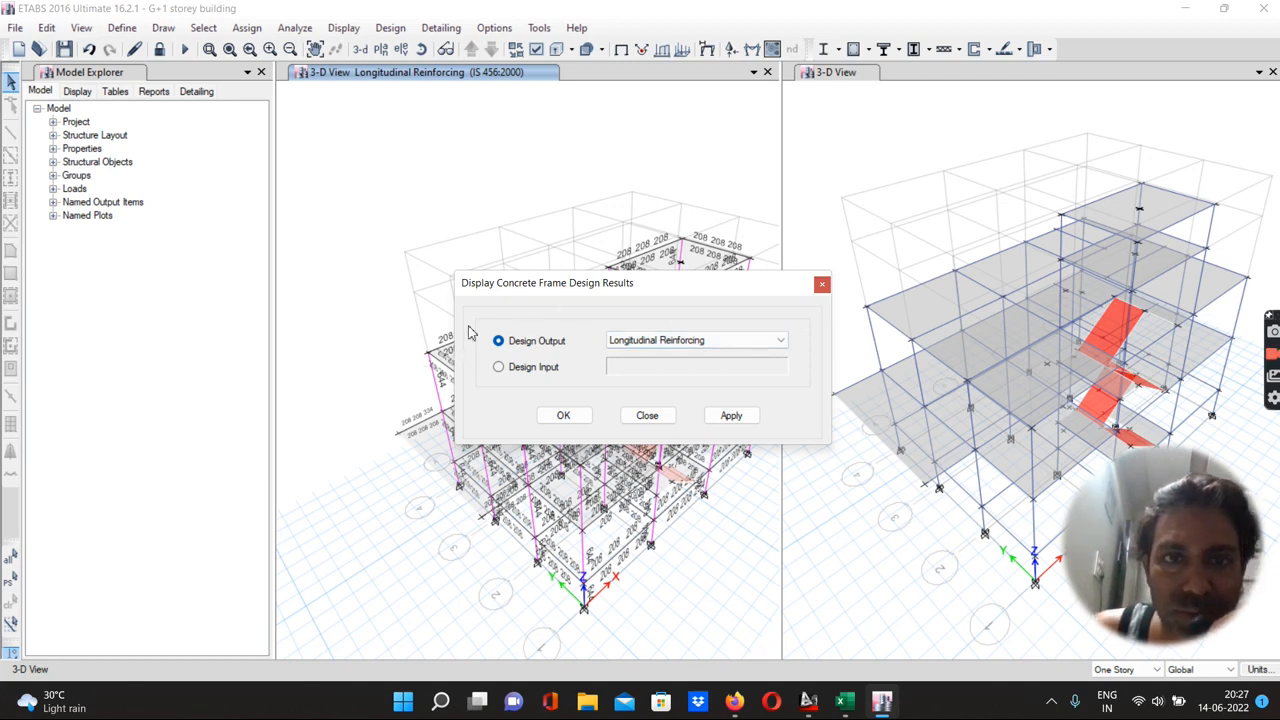
click(655, 345)
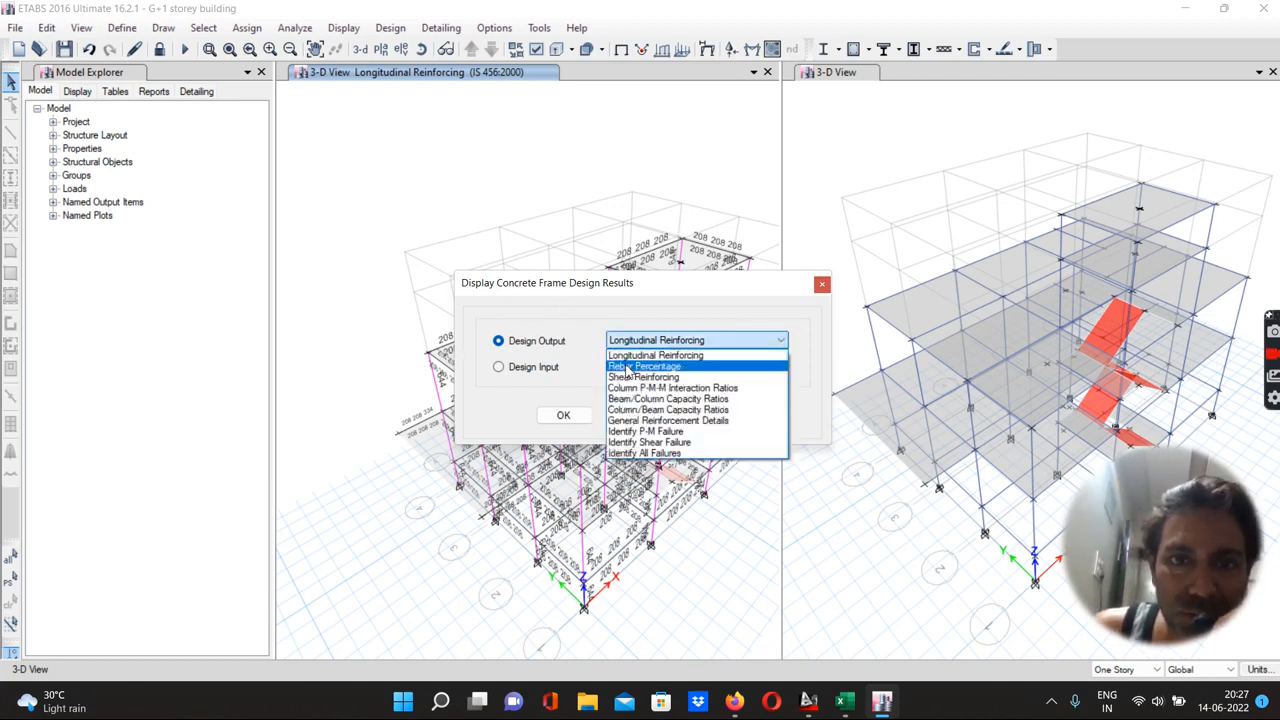
click(626, 367)
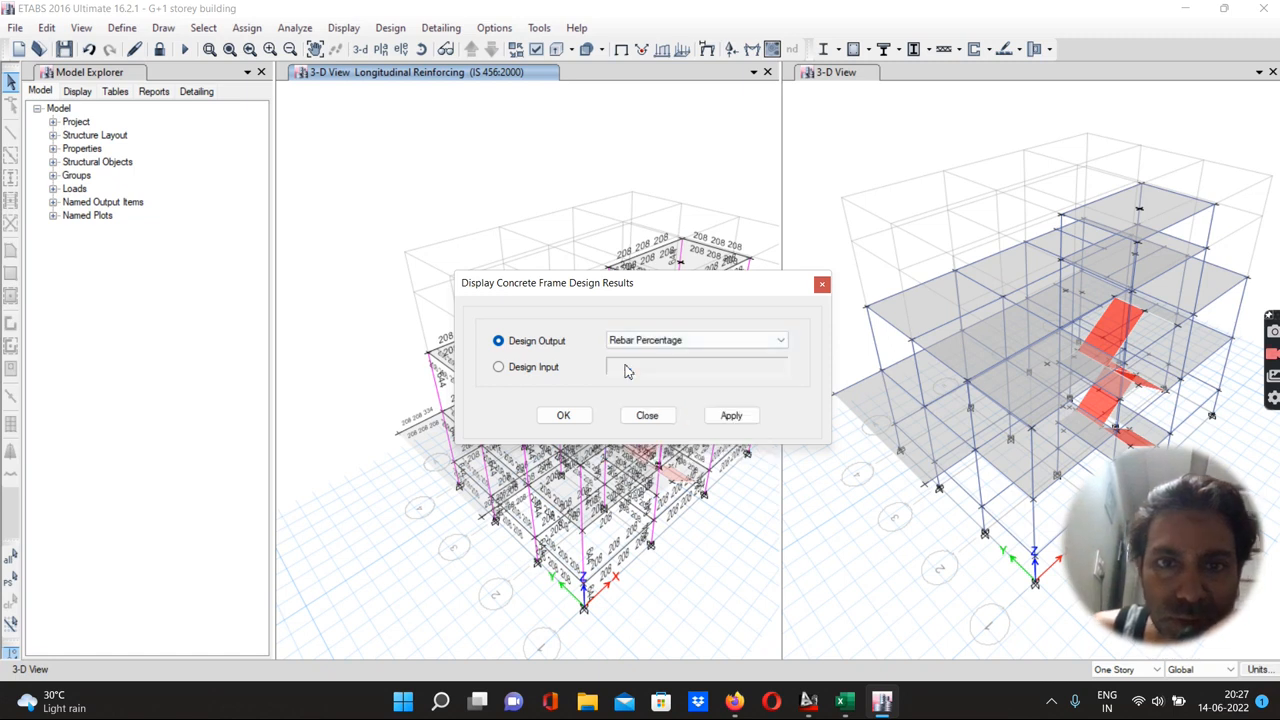
click(731, 415)
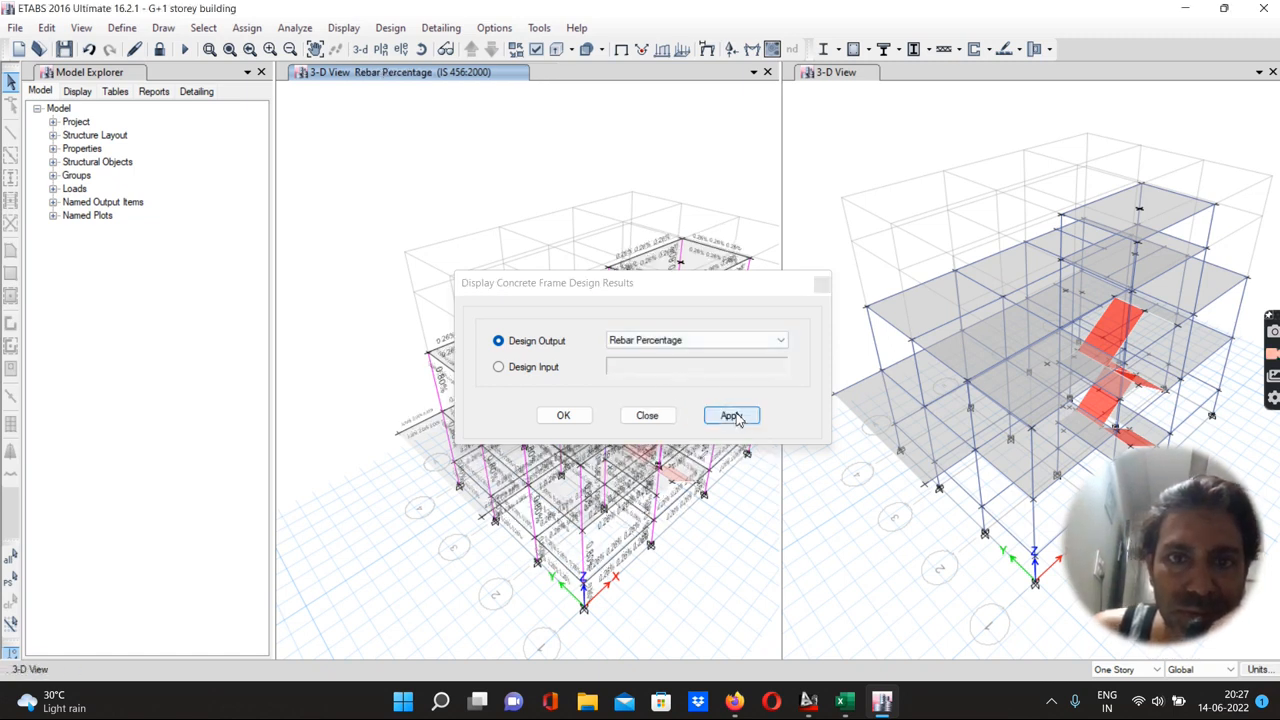
drag(580, 288, 543, 435)
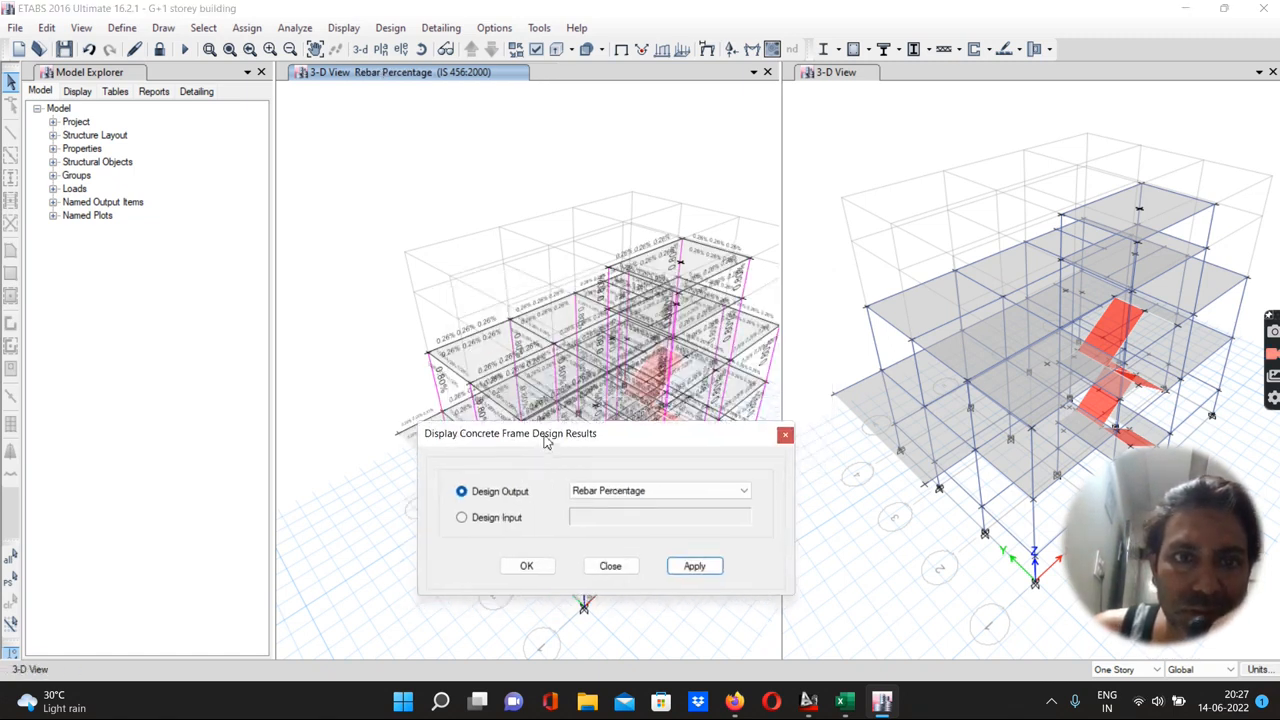
scroll(508, 367, up, 5)
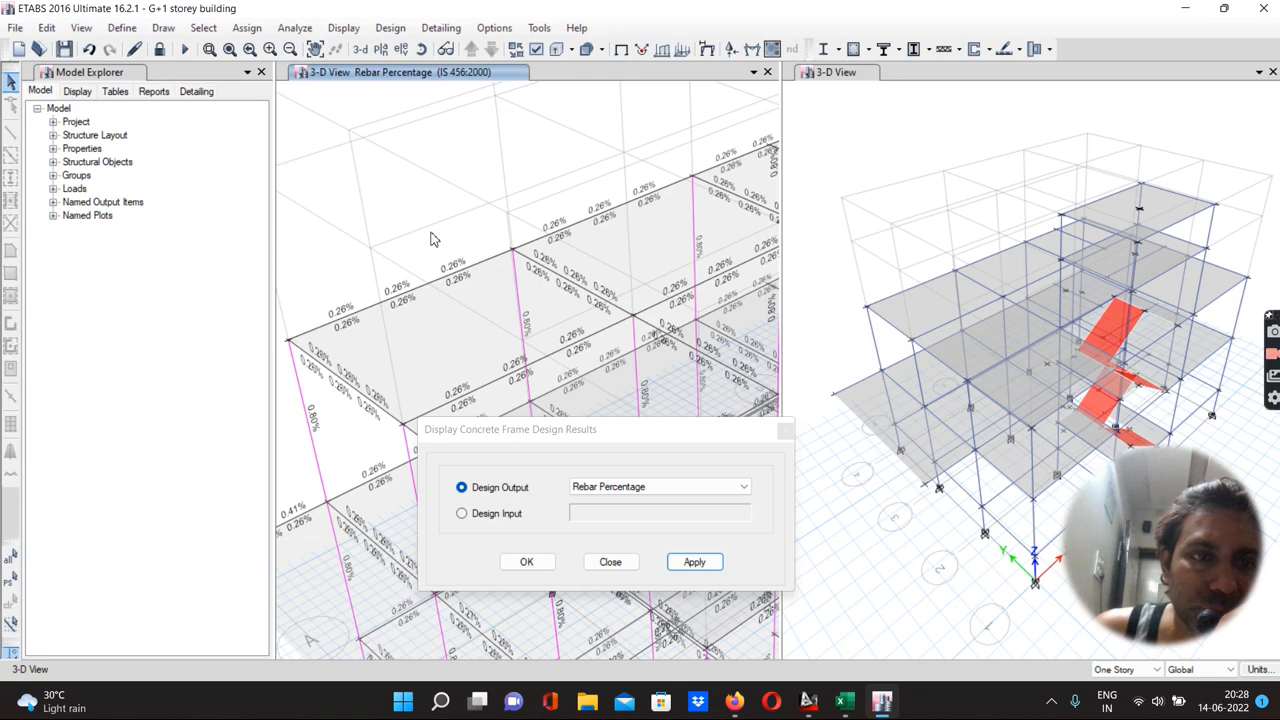
scroll(320, 405, up, 5)
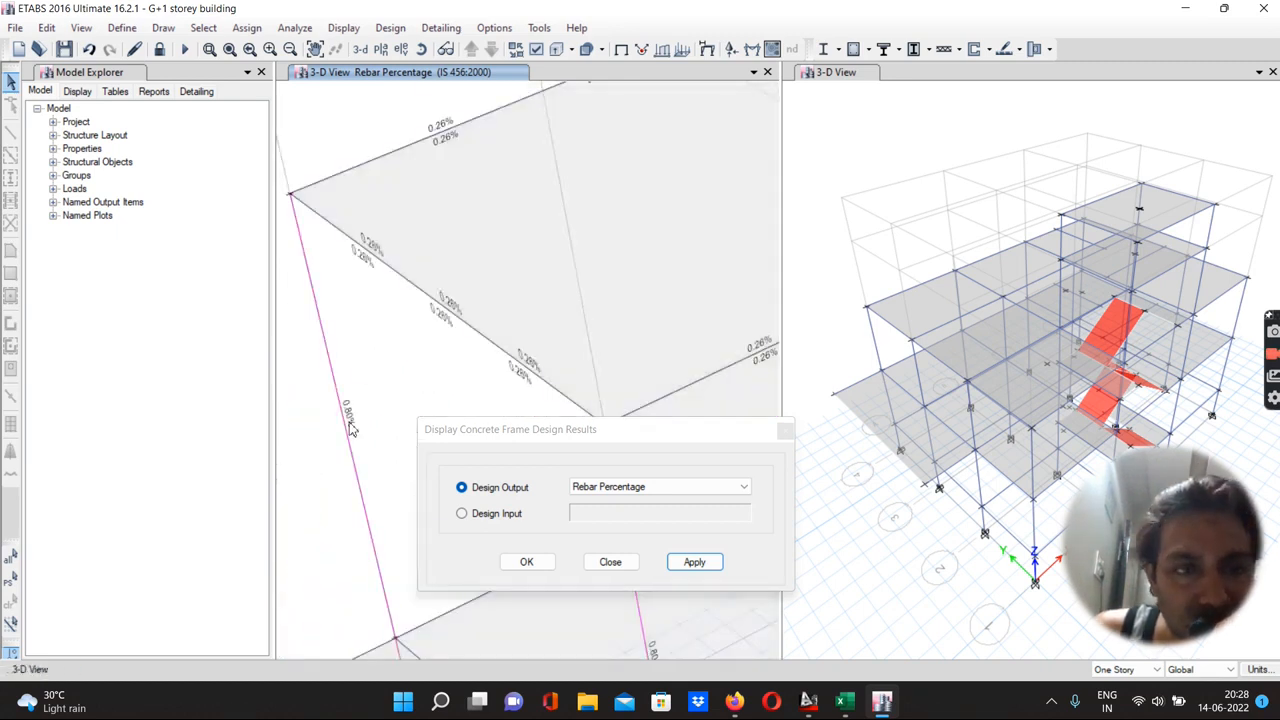
scroll(337, 358, down, 5)
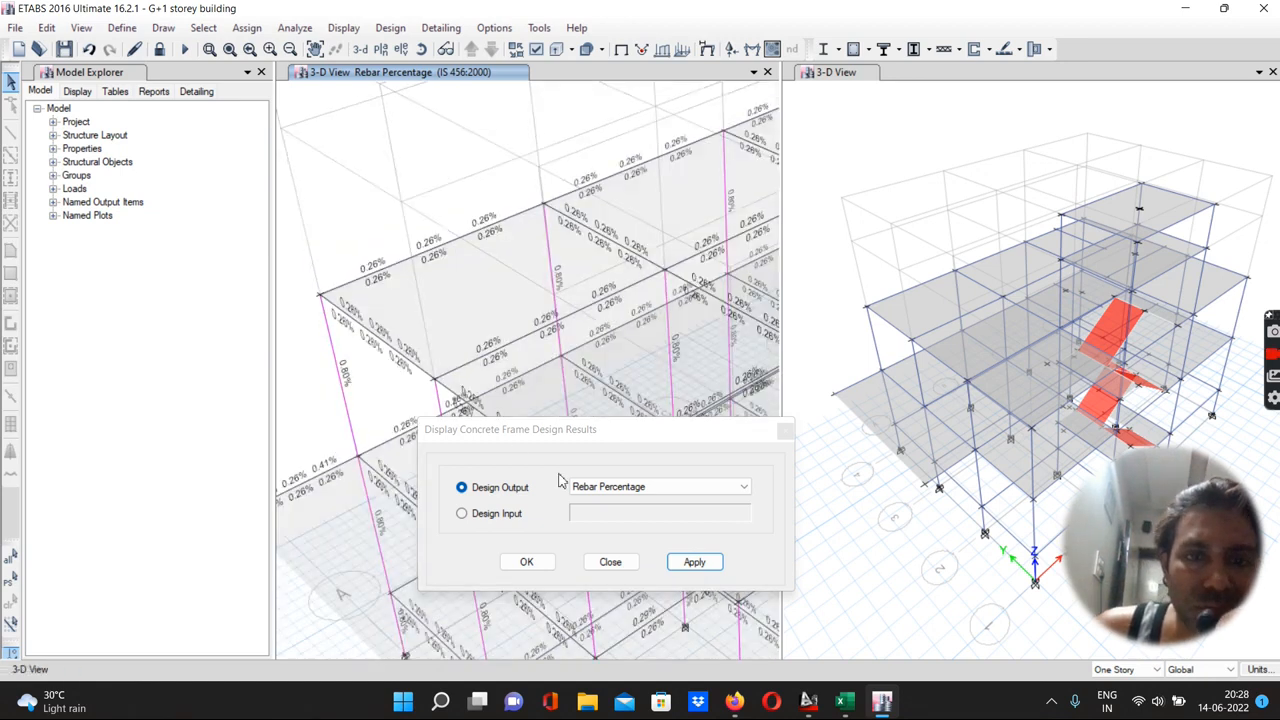
Display the concrete frame design results as Shear Reinforcing, then as Beam/Column Capacity Ratios
click(600, 487)
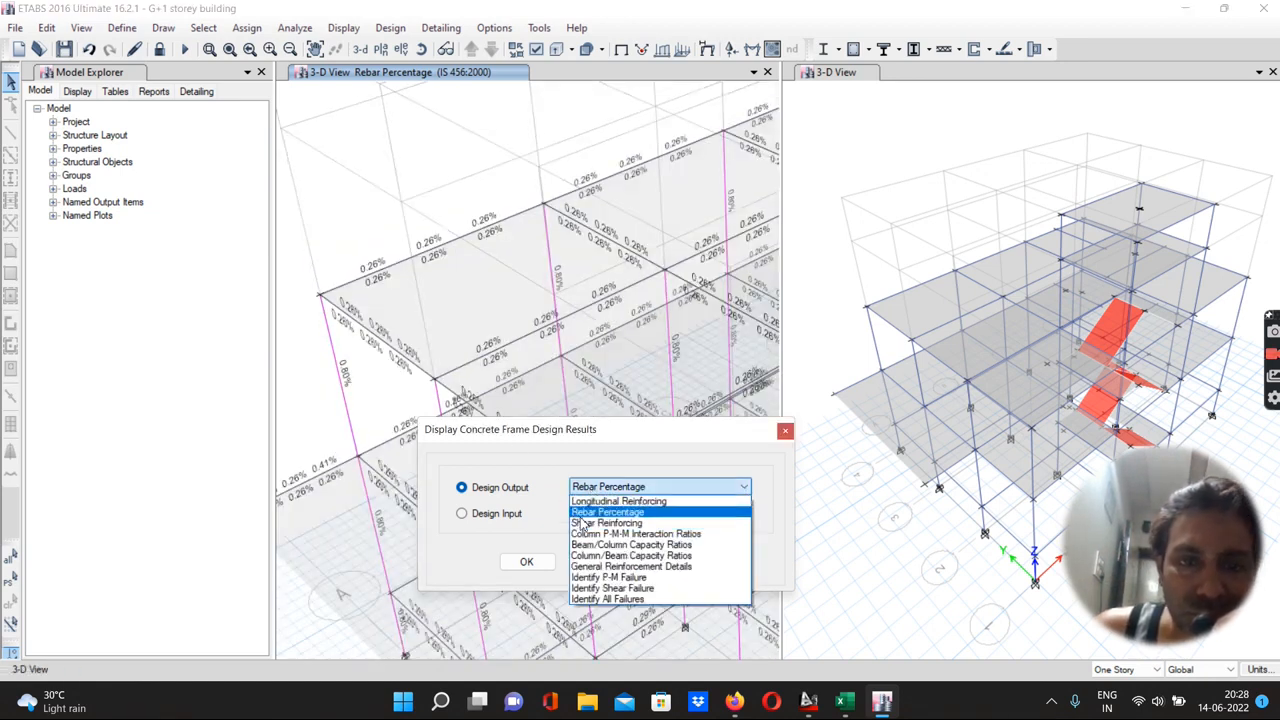
click(578, 524)
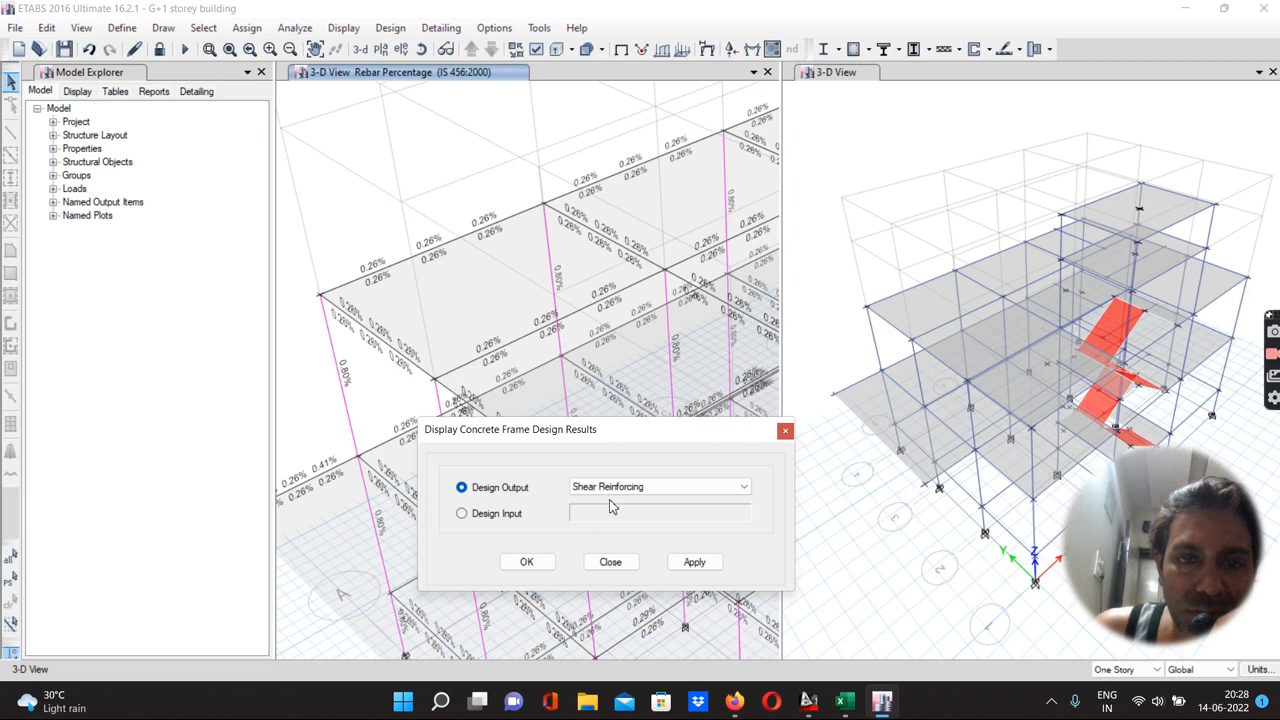
click(682, 563)
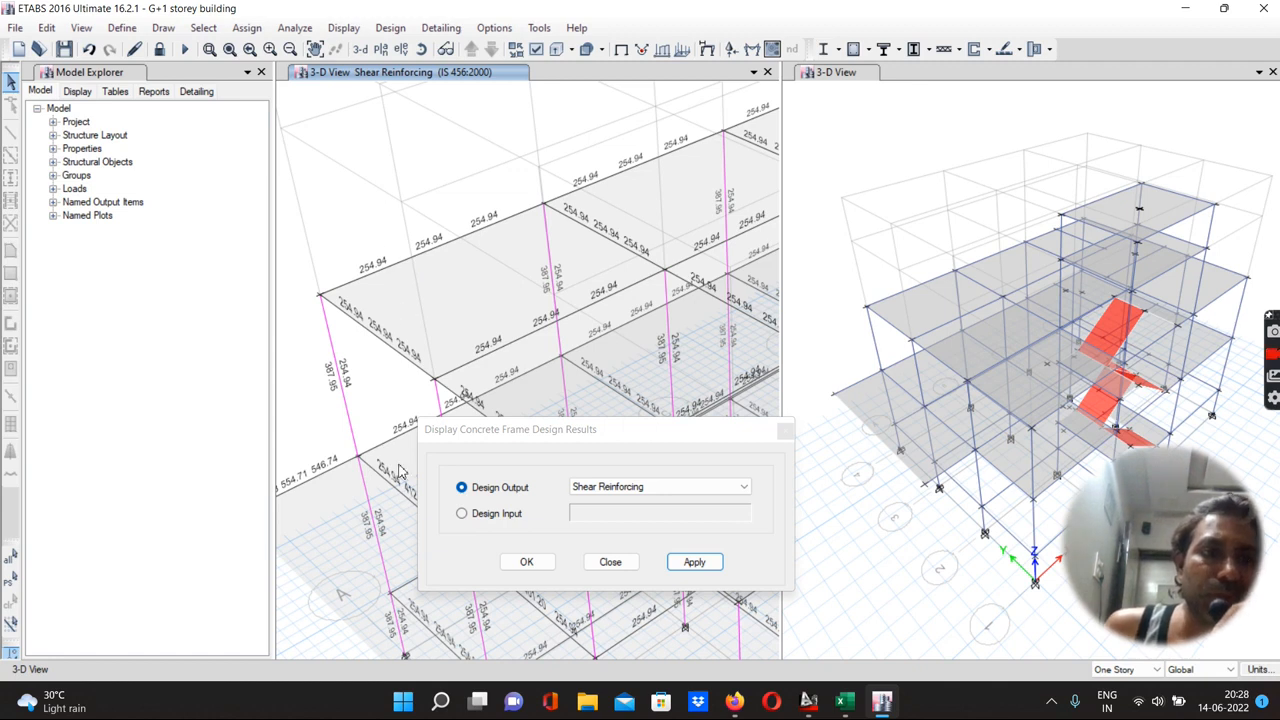
click(612, 490)
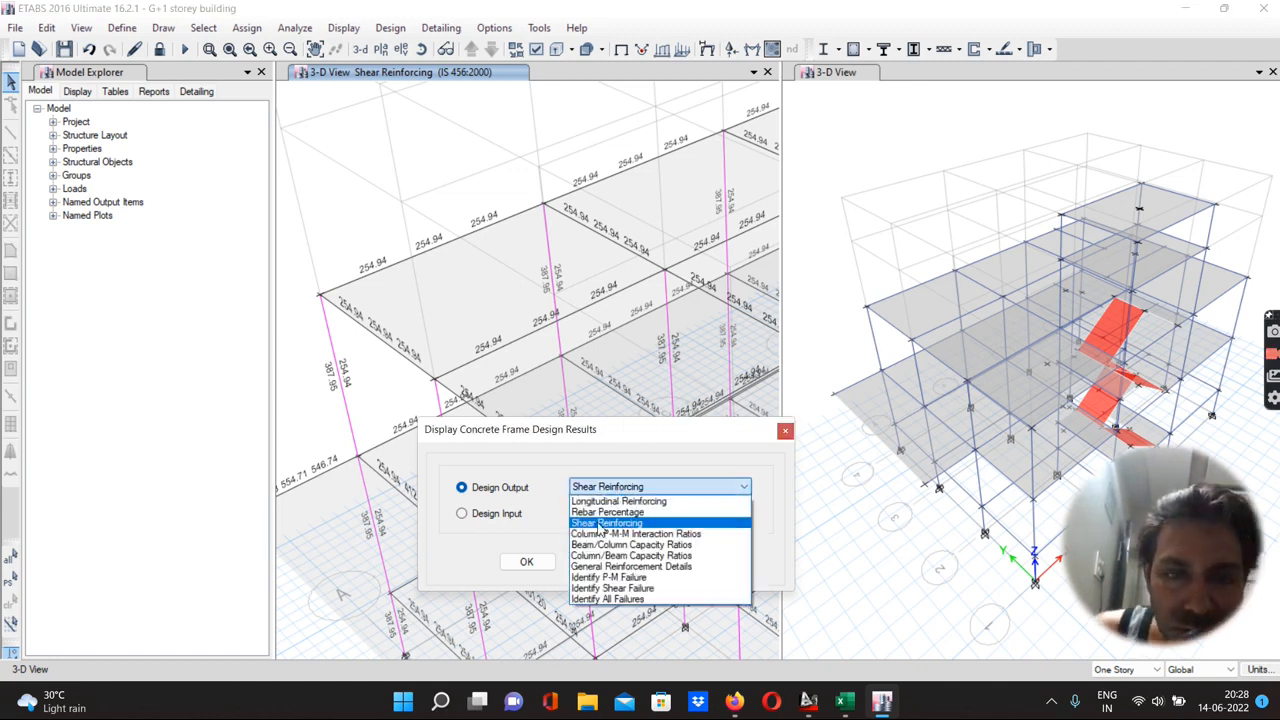
click(603, 545)
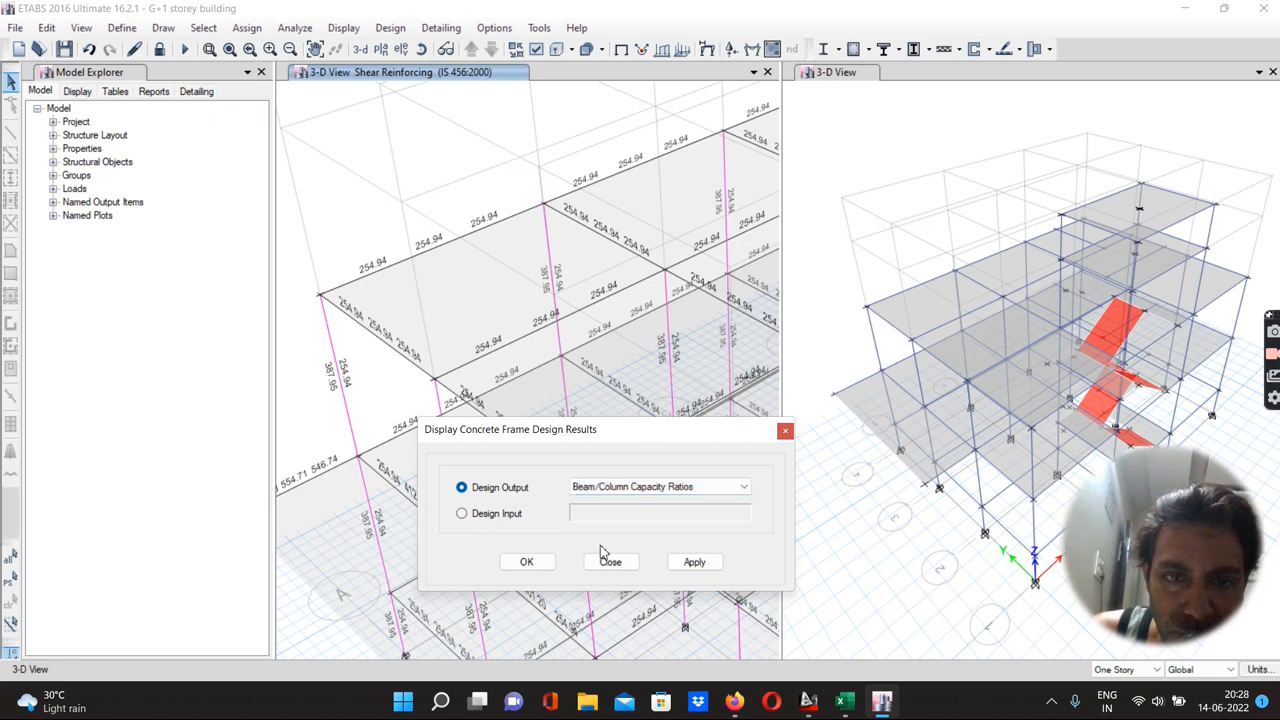
click(684, 564)
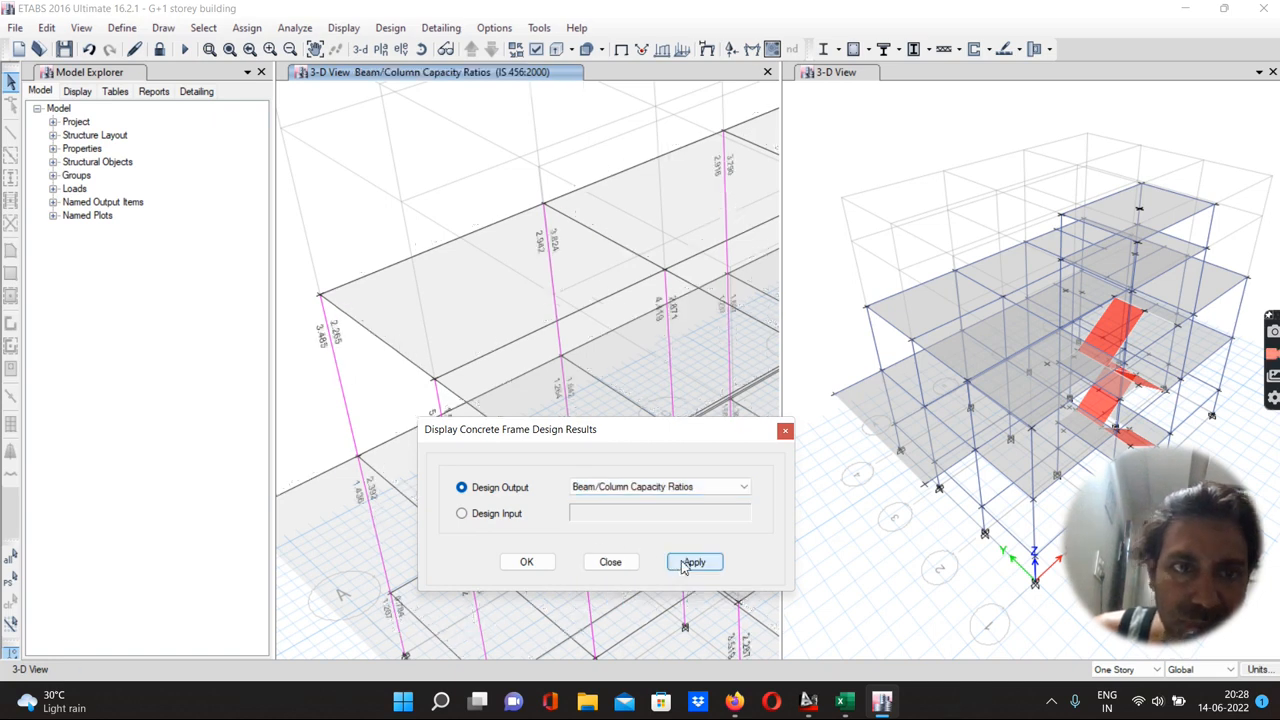
Display the concrete frame design results as Column/Beam Capacity Ratios, then as General Reinforcement Details
click(580, 487)
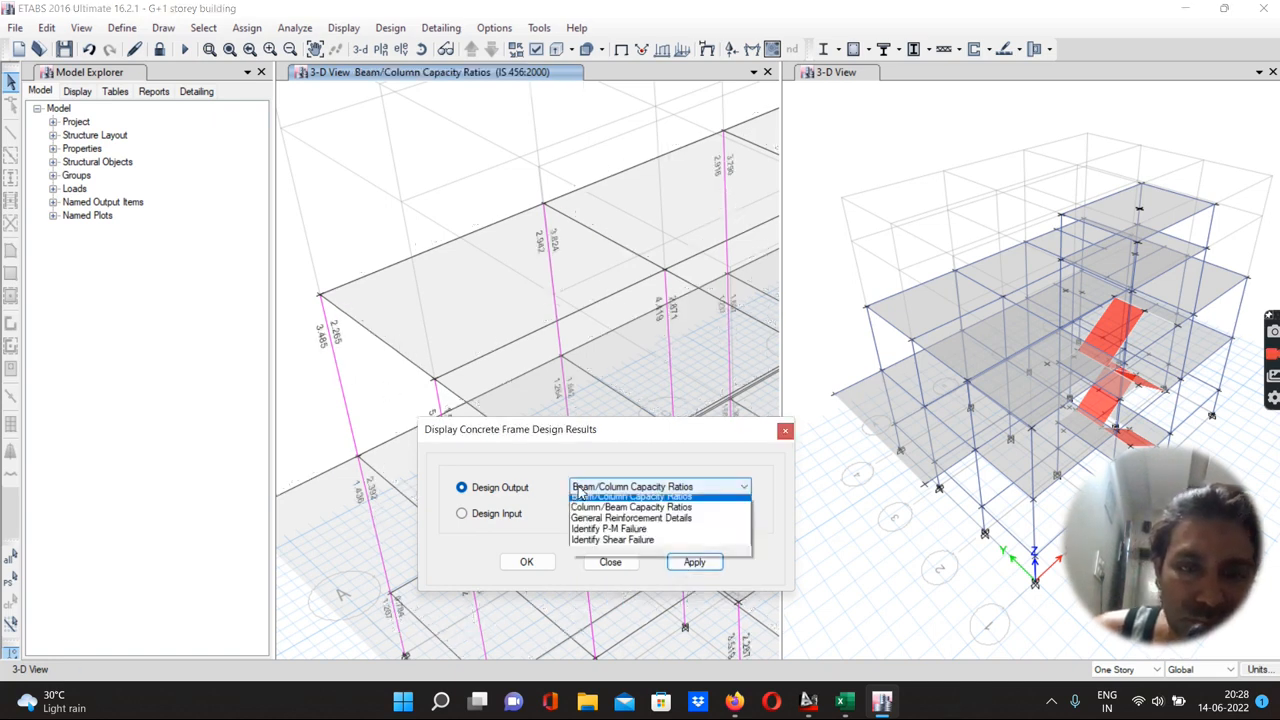
click(590, 556)
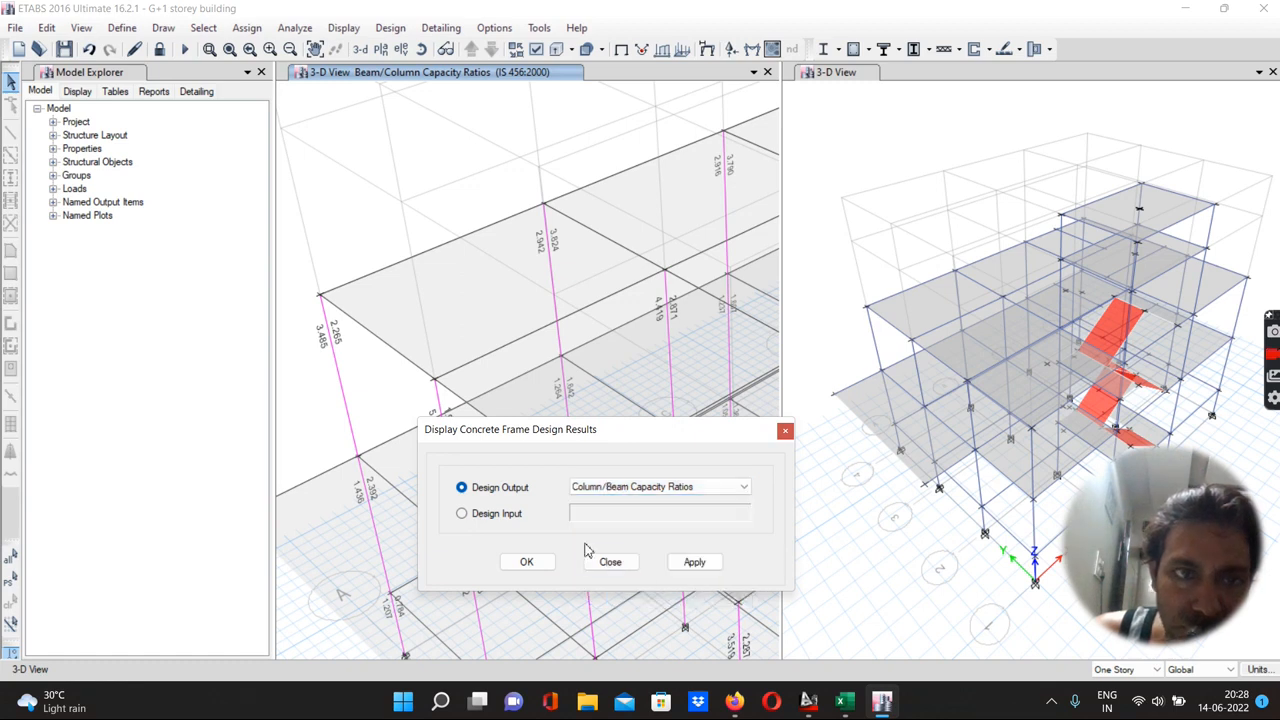
click(686, 566)
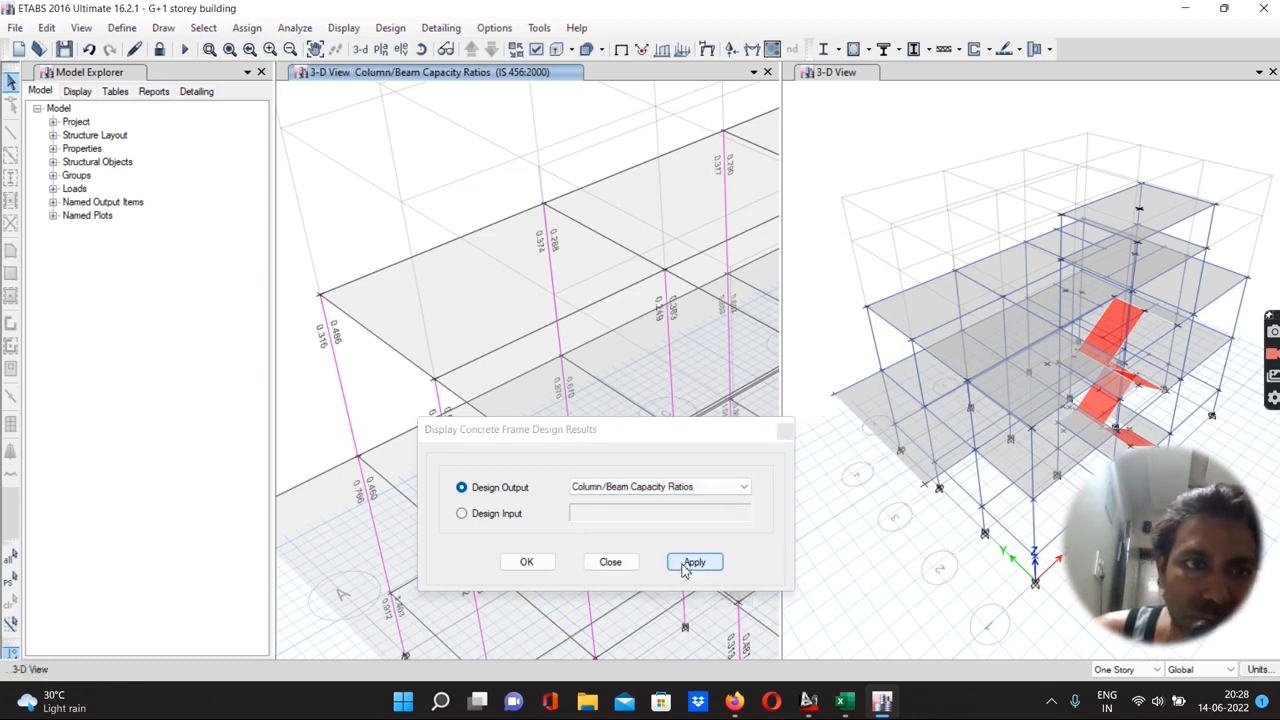
click(645, 488)
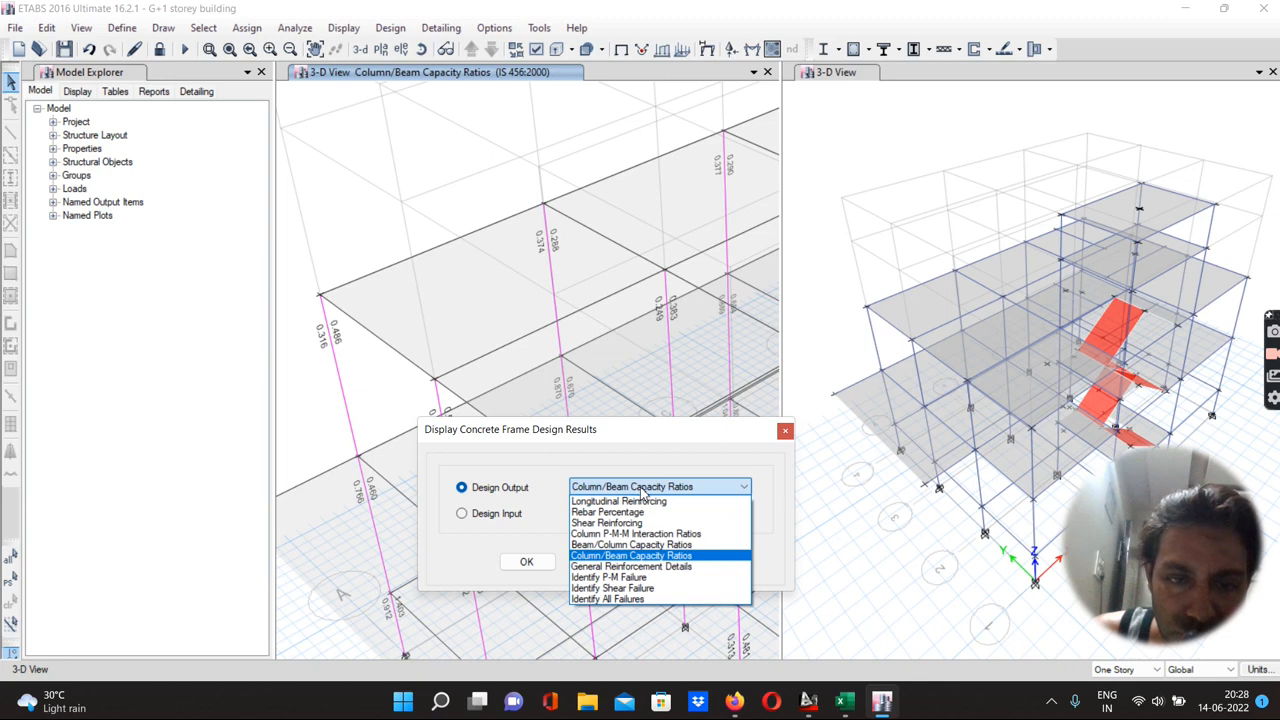
click(617, 568)
click(680, 563)
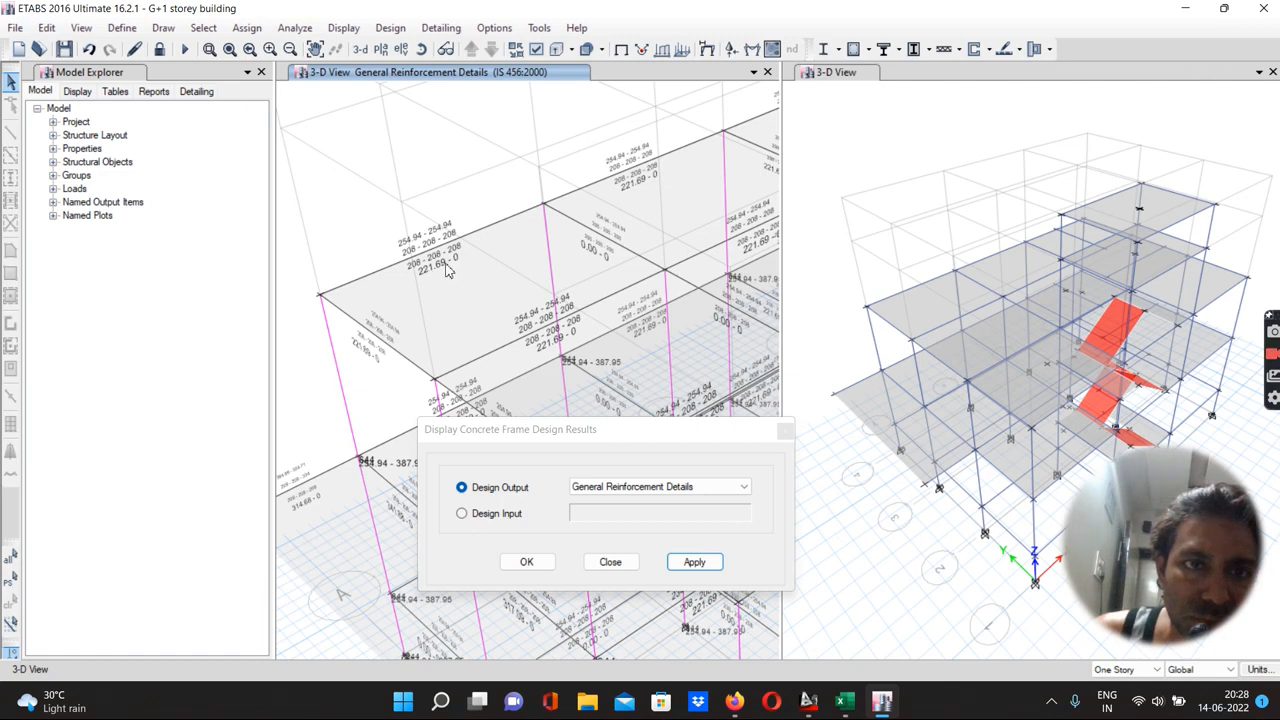
Display the design results as Longitudinal Reinforcing and close the design results dialog
click(589, 488)
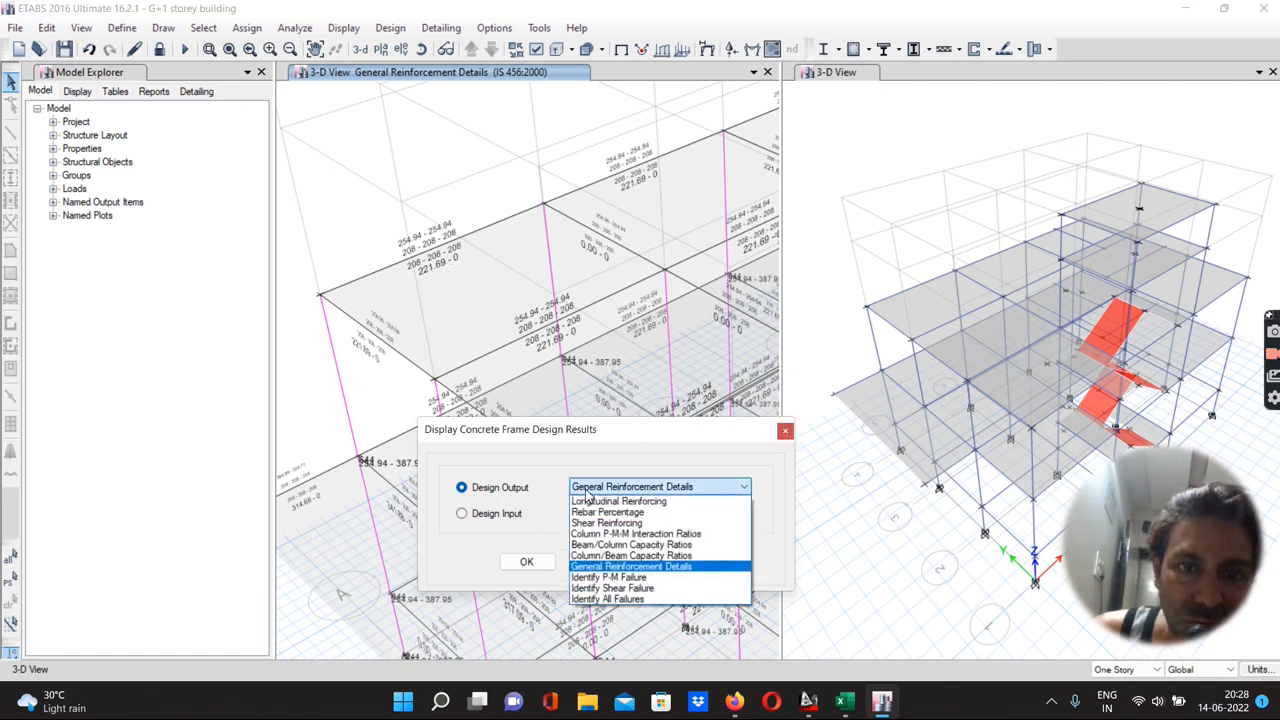
click(591, 502)
click(692, 562)
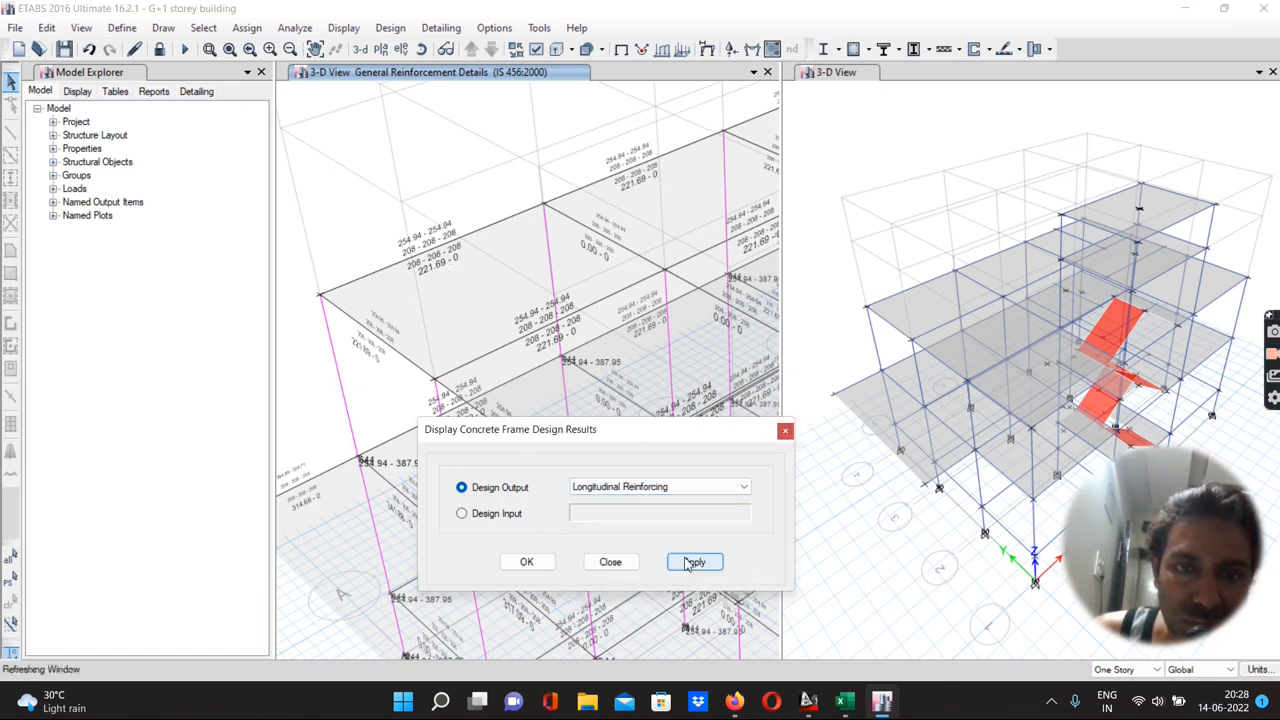
click(526, 563)
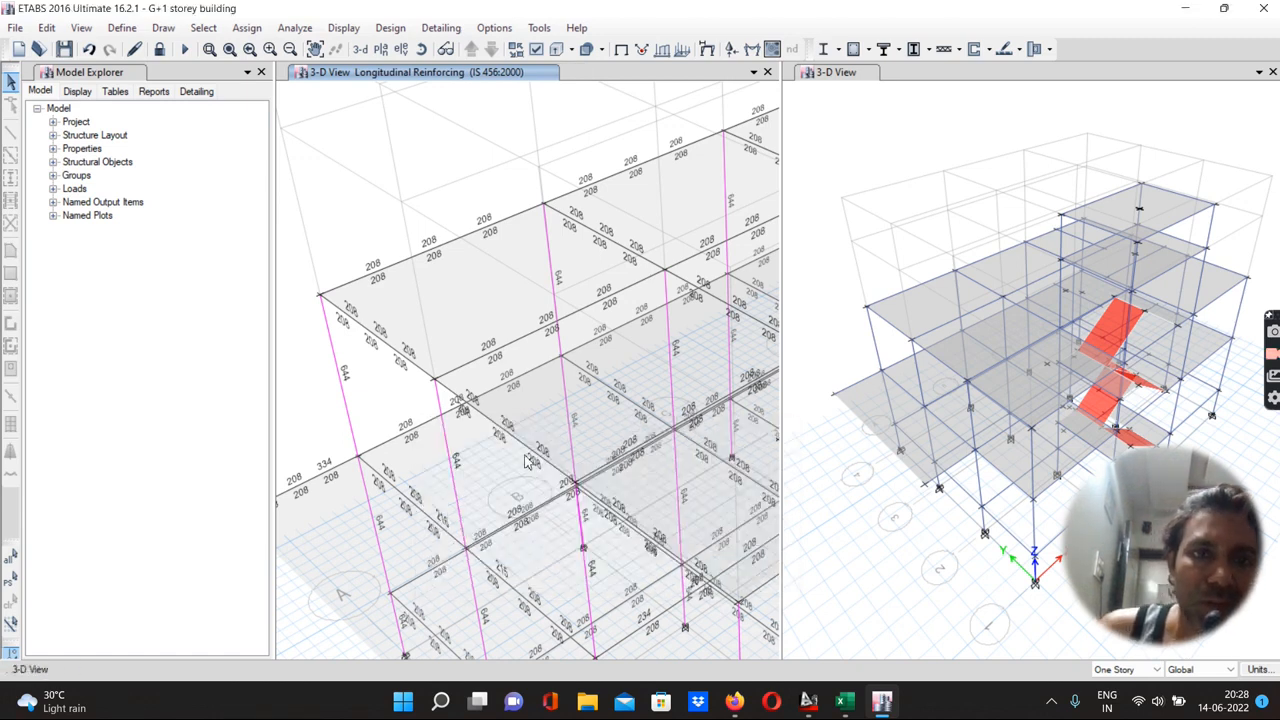
Start detailing to generate the reinforcement drawings for the model
click(437, 30)
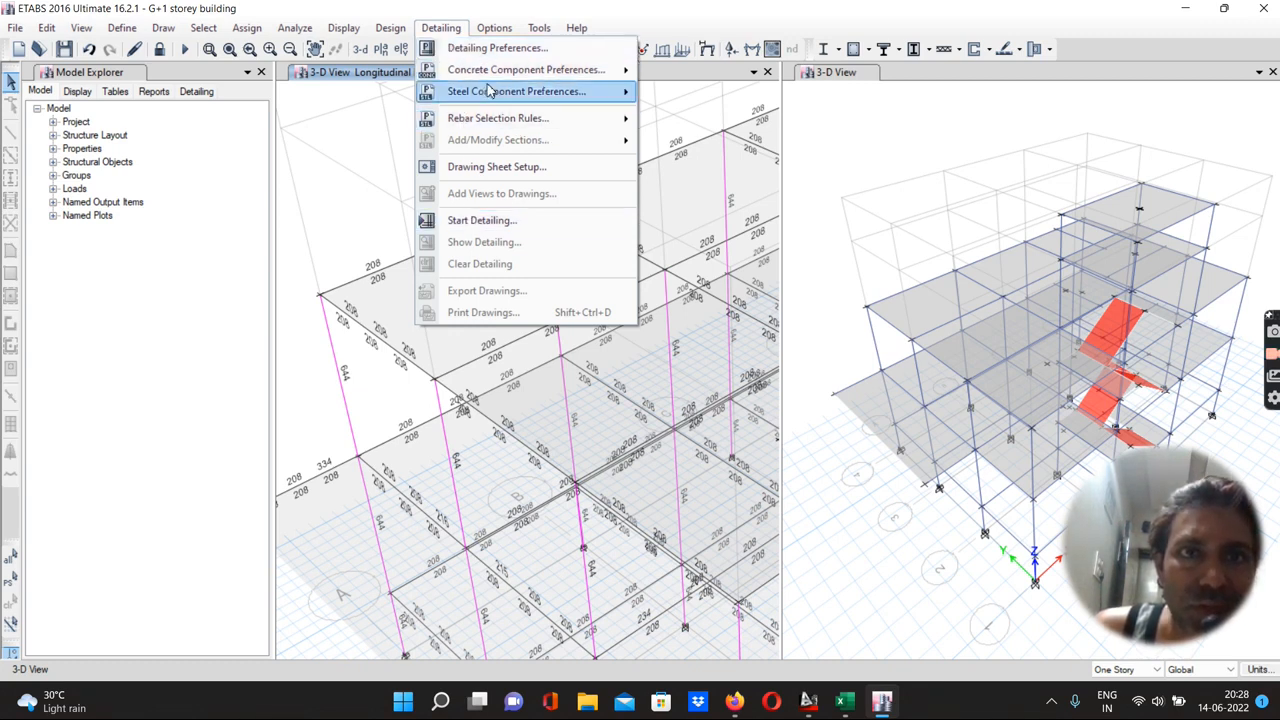
mouse_move(491, 74)
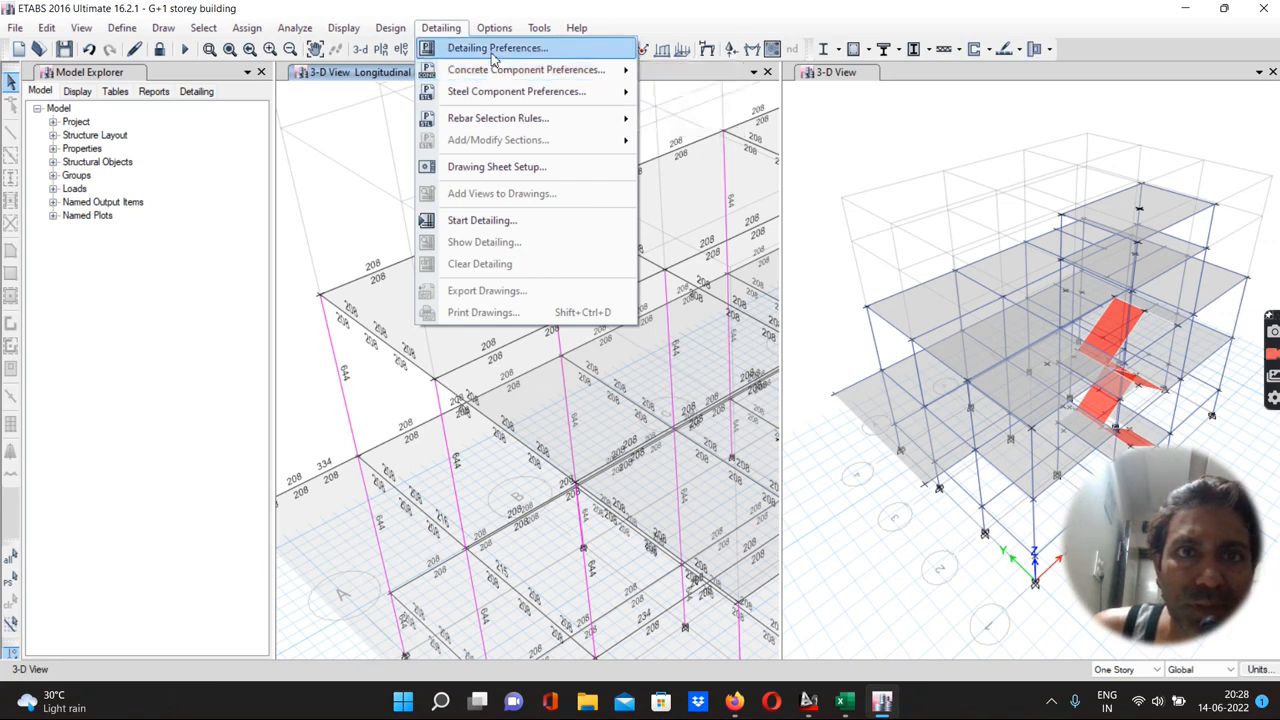
mouse_move(488, 97)
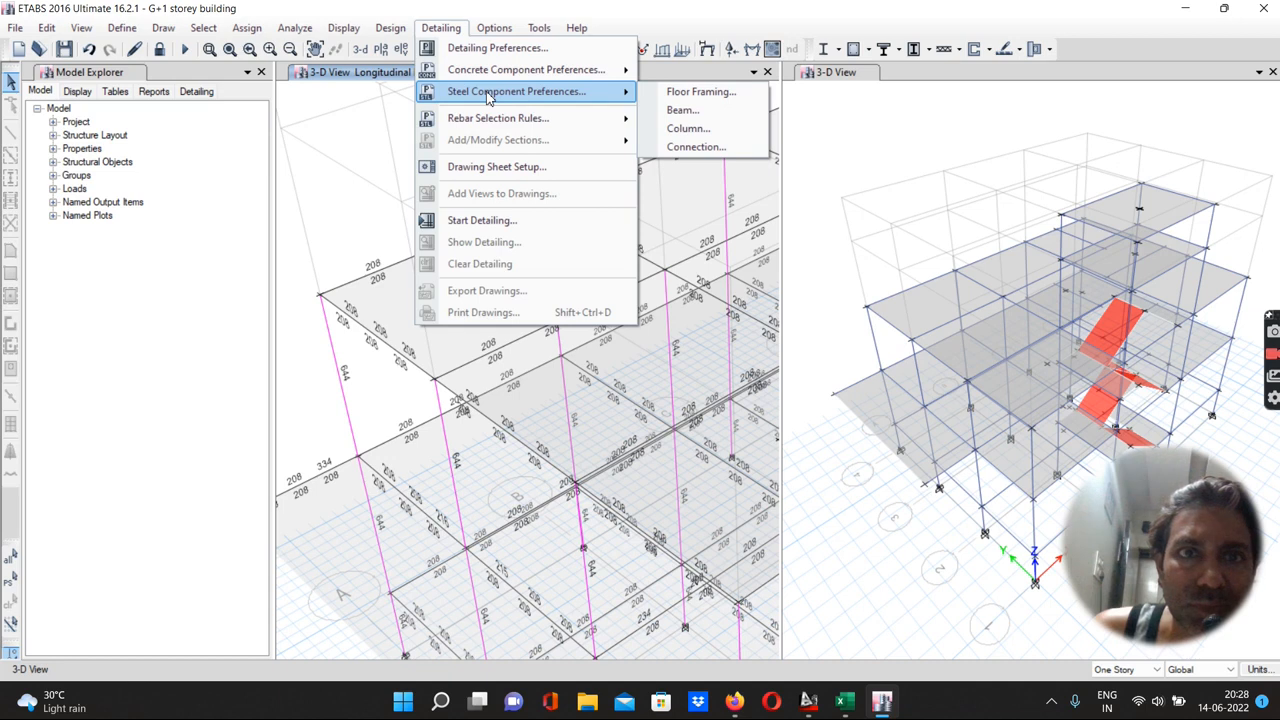
click(485, 222)
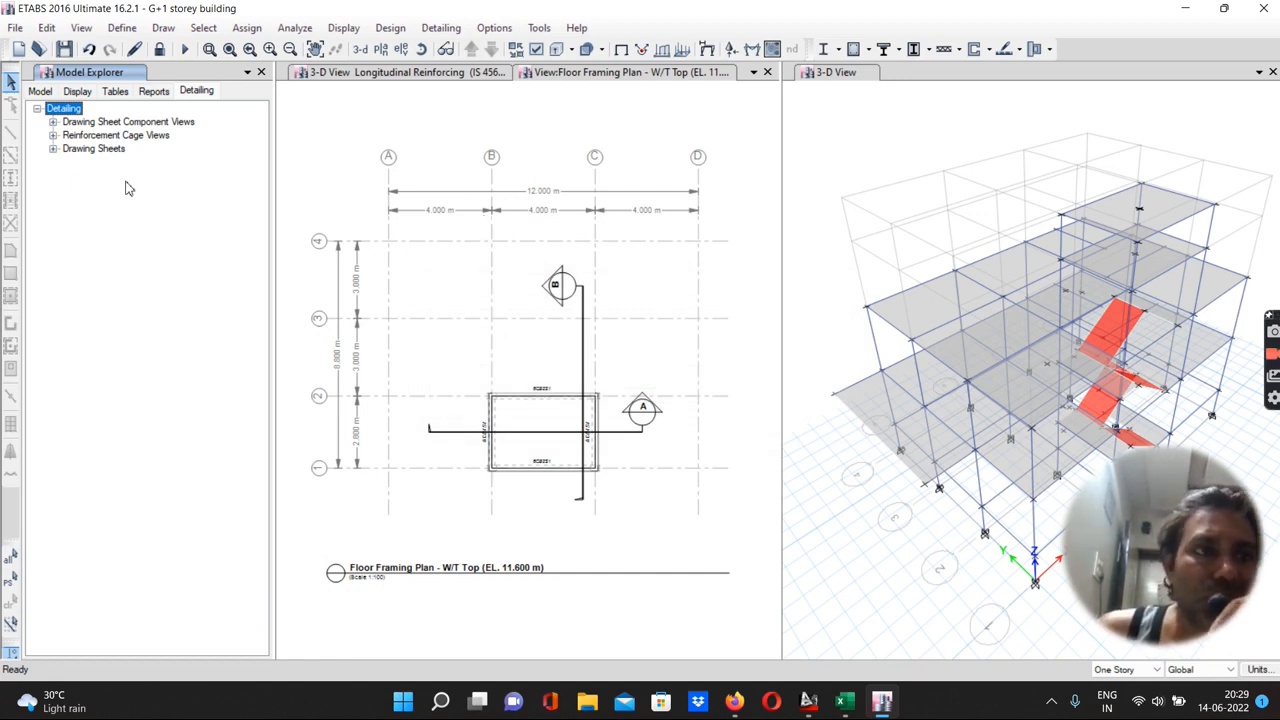
Open the EQ X load pattern definitions from the model tree to review them, then close the dialog
click(76, 92)
click(41, 92)
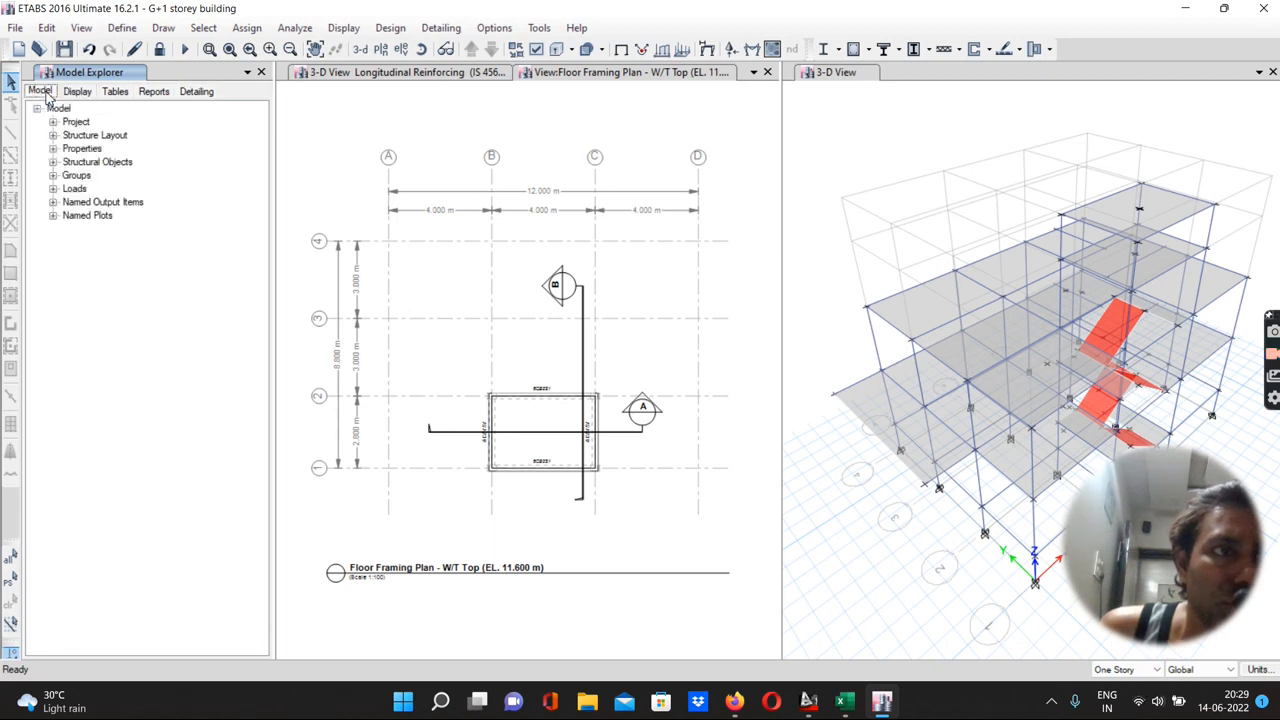
click(53, 188)
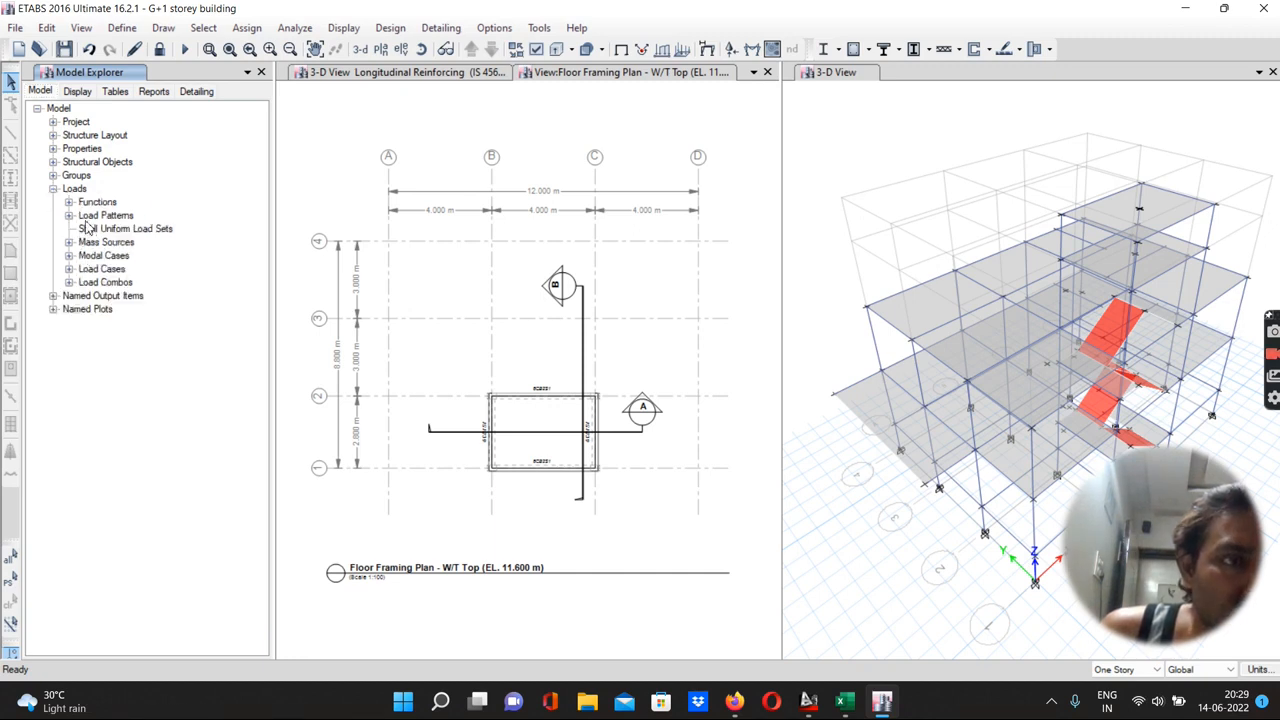
click(88, 219)
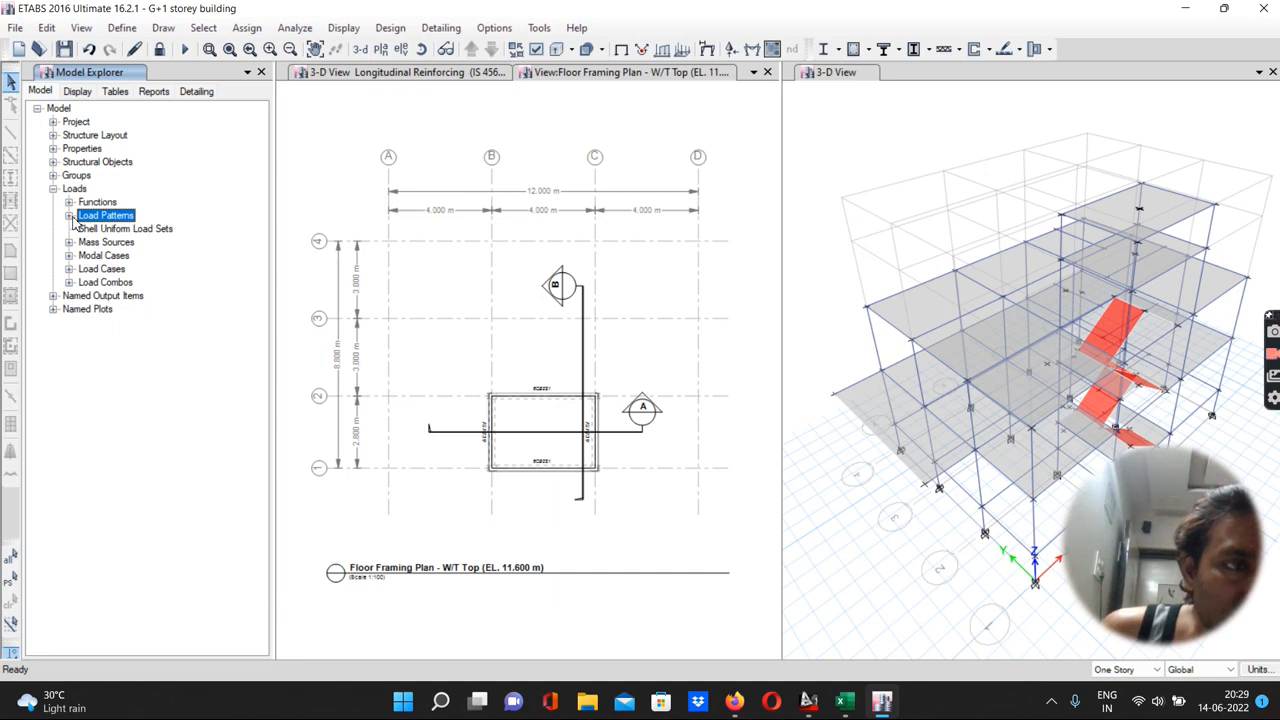
click(69, 216)
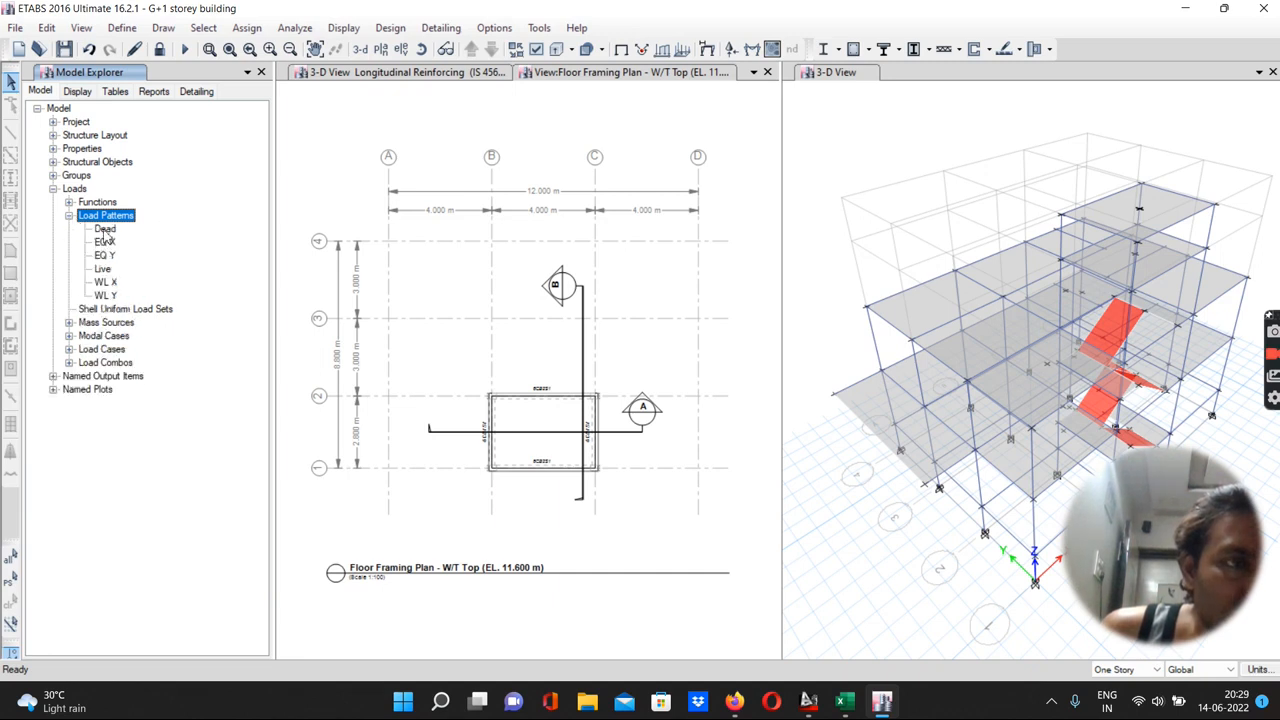
double_click(104, 243)
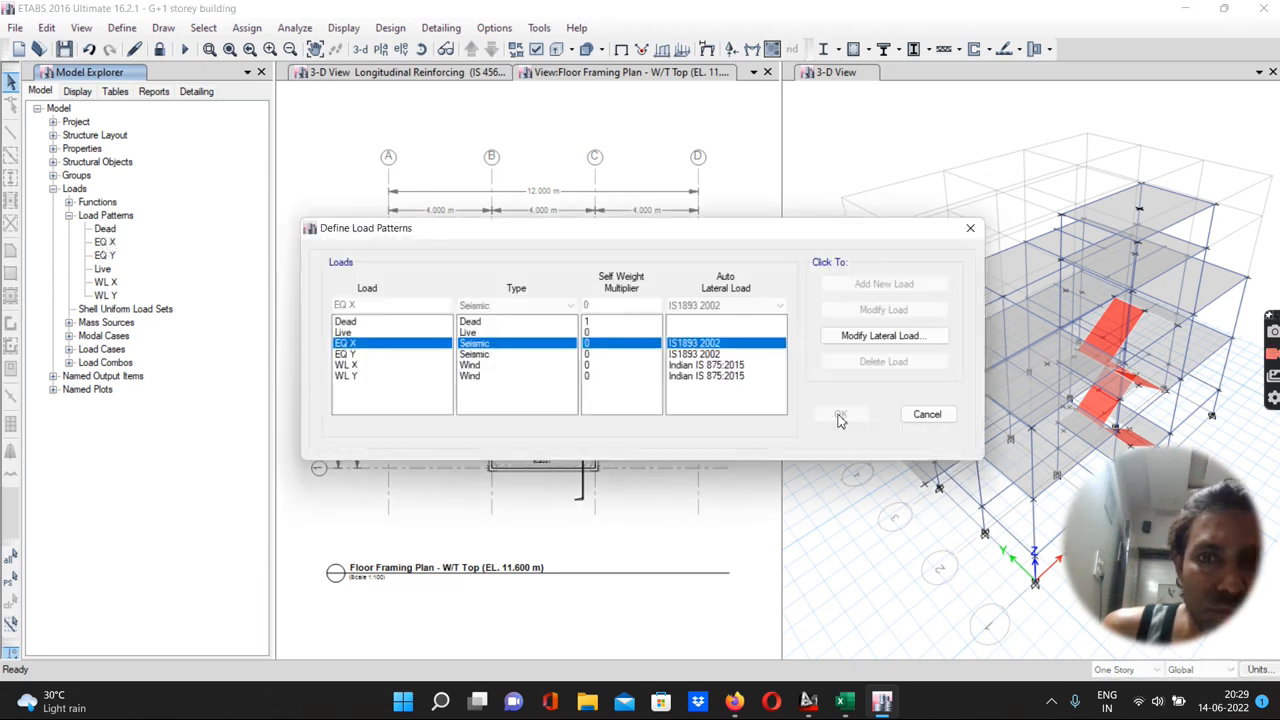
click(927, 416)
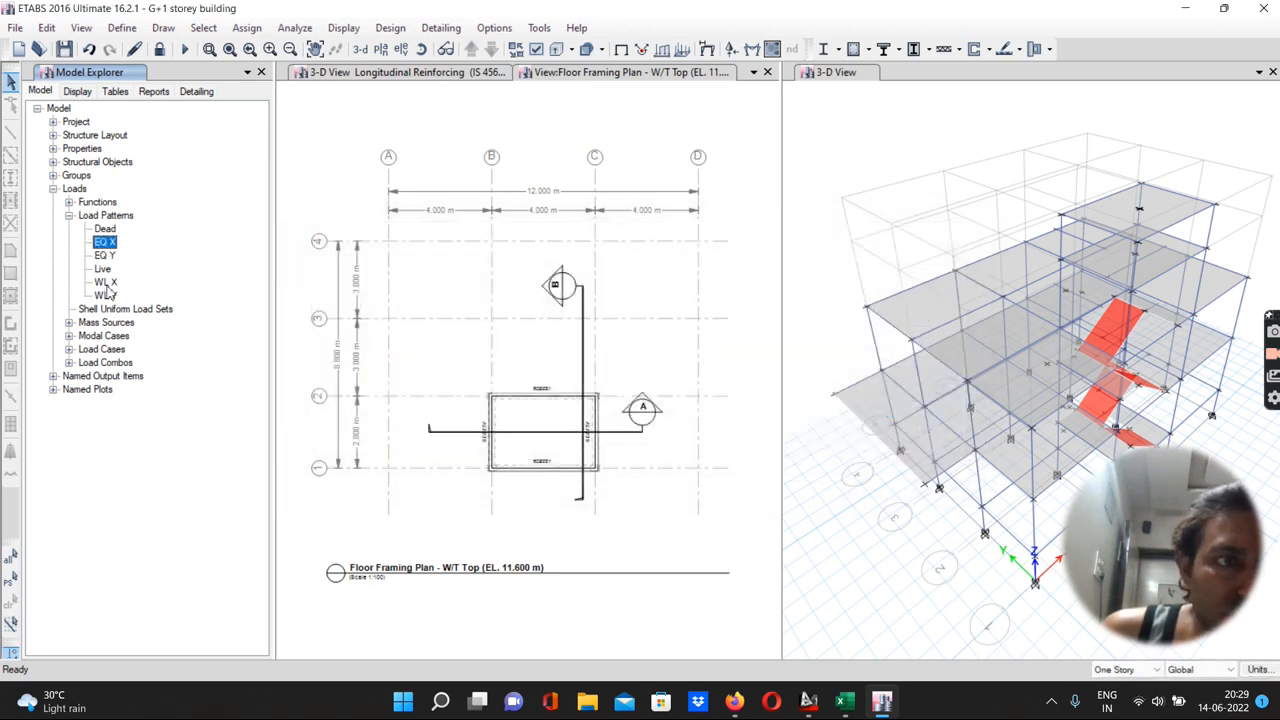
click(54, 190)
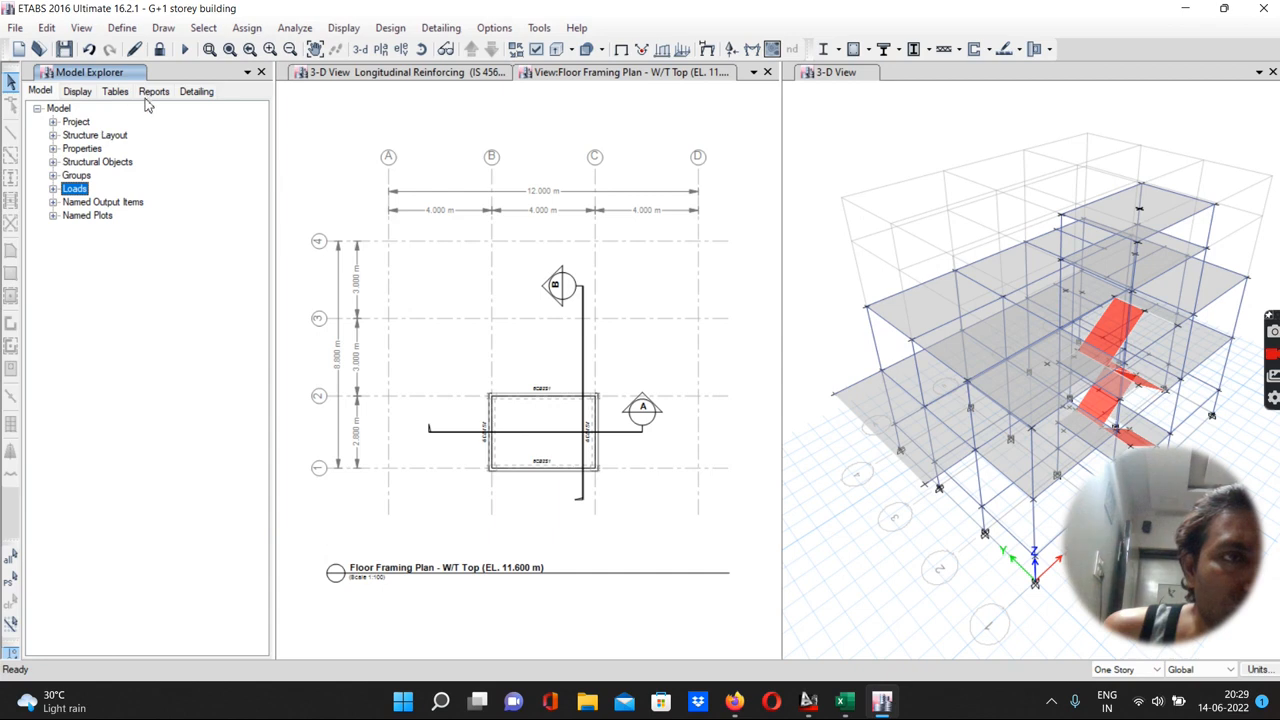
Open the Load Combinations table under the analysis tables and scroll through its entries
click(112, 92)
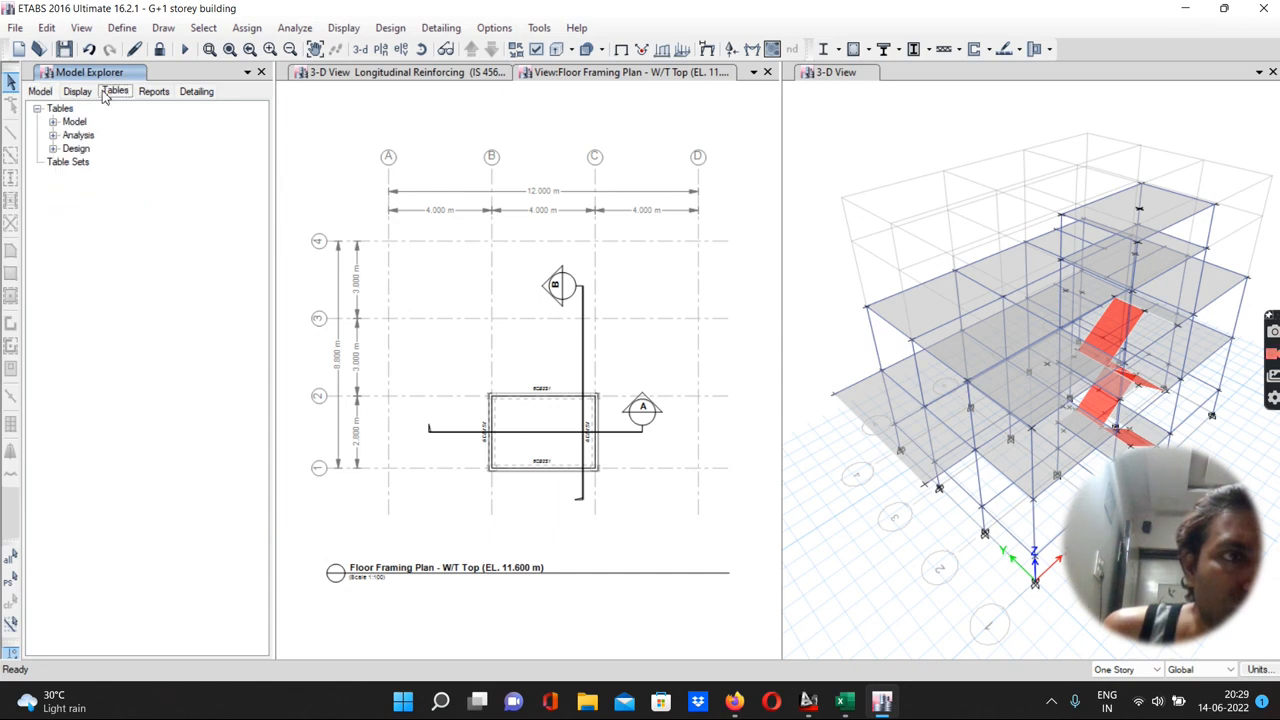
click(54, 149)
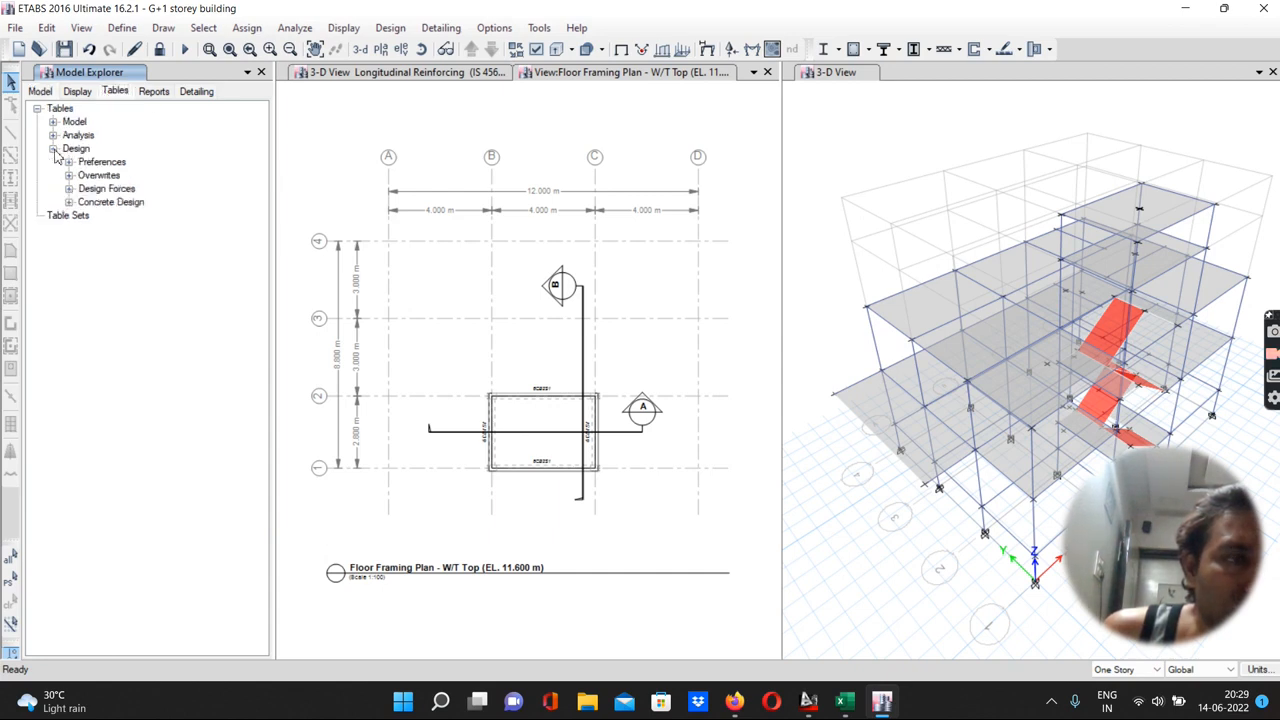
click(53, 135)
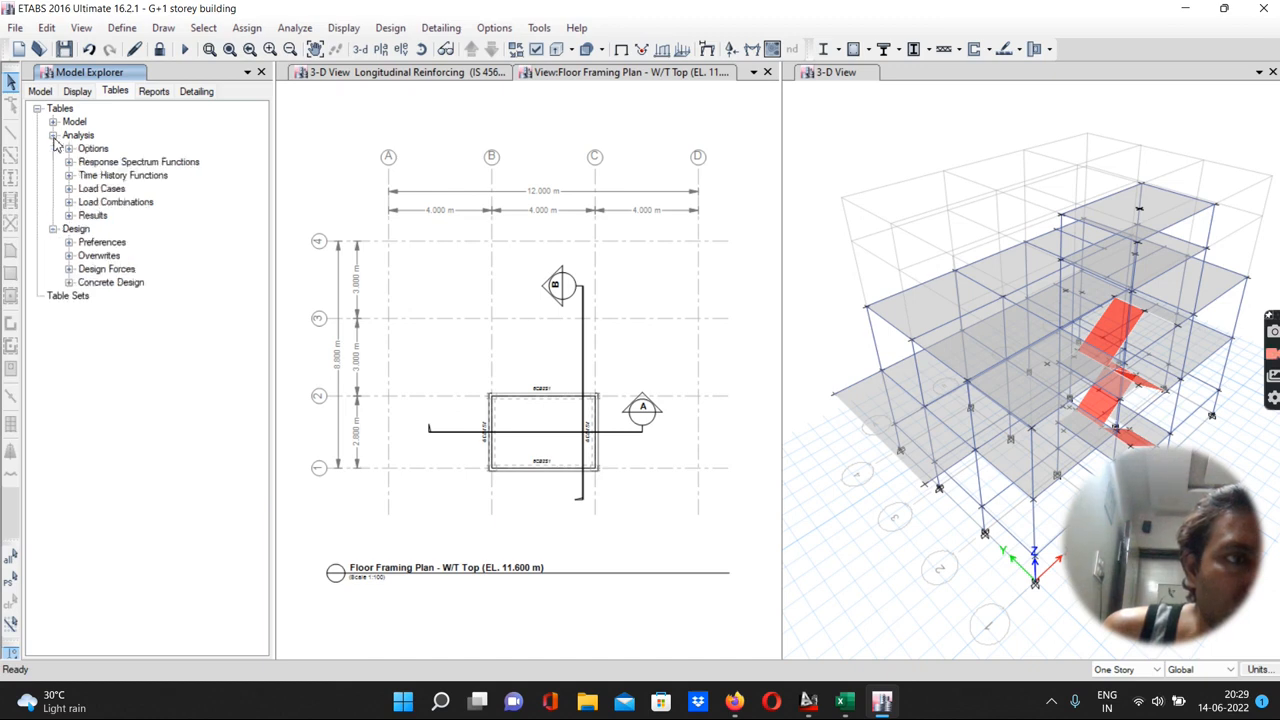
click(69, 216)
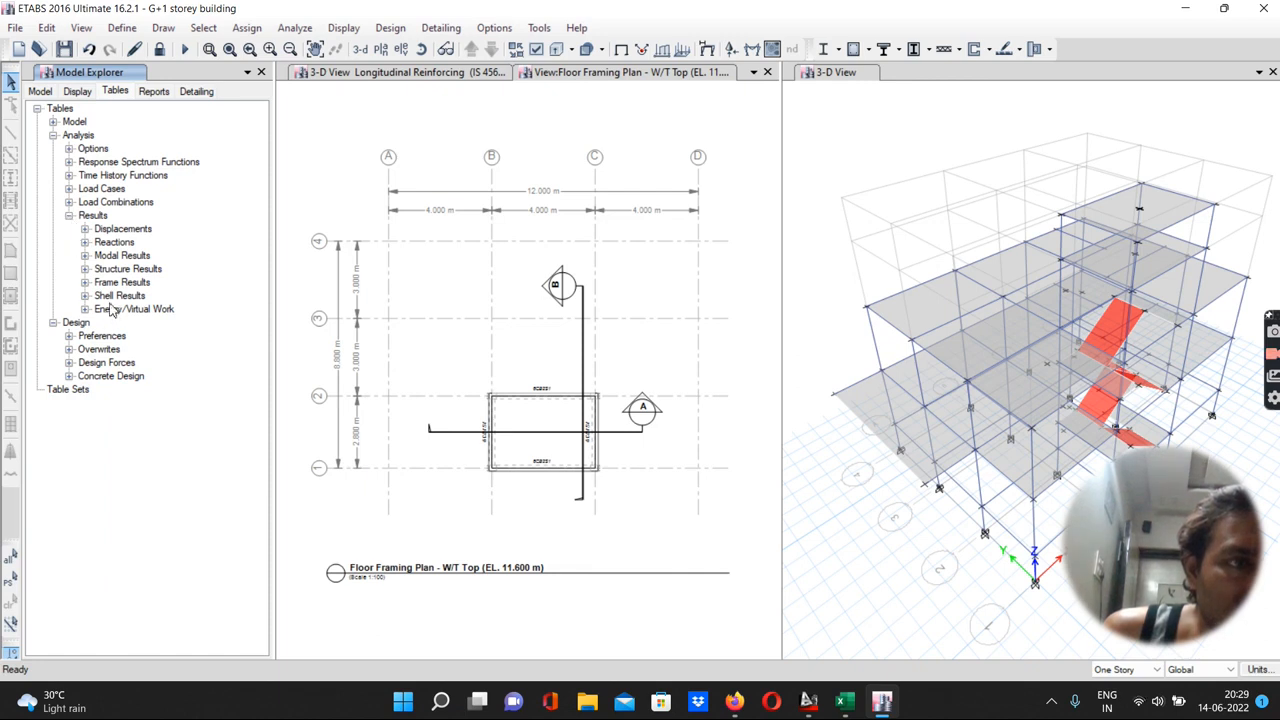
click(69, 189)
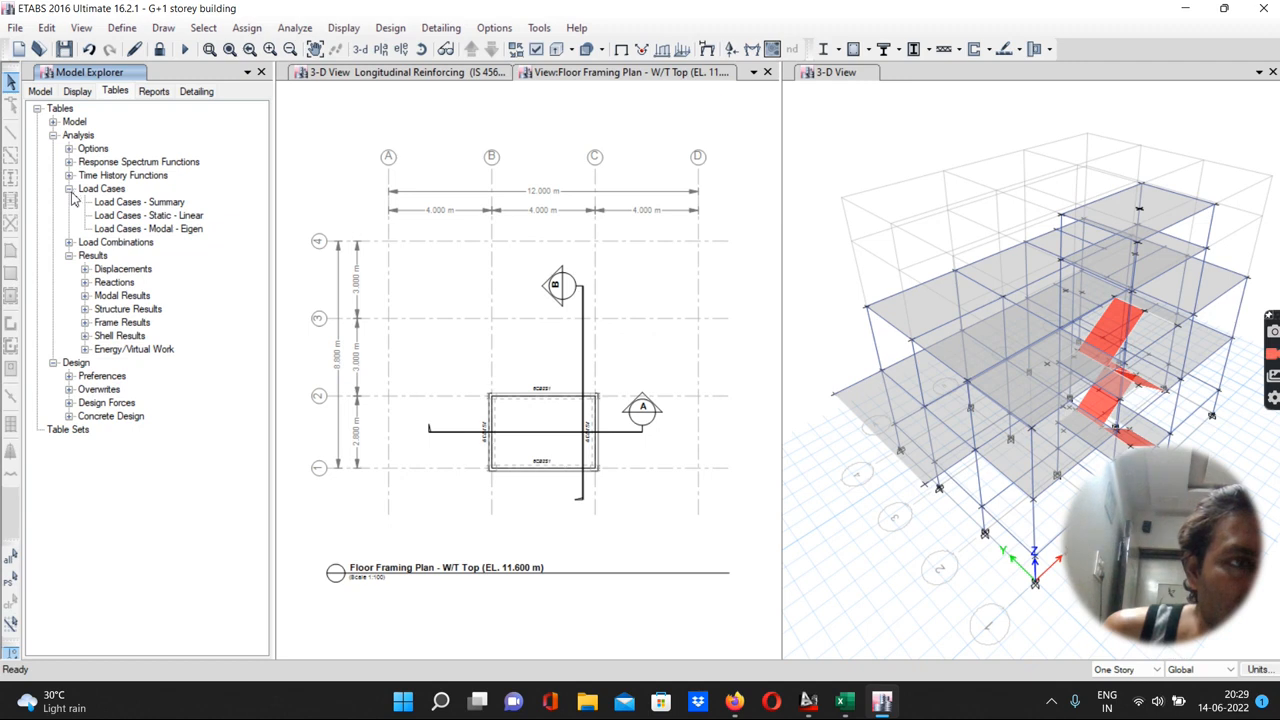
click(70, 243)
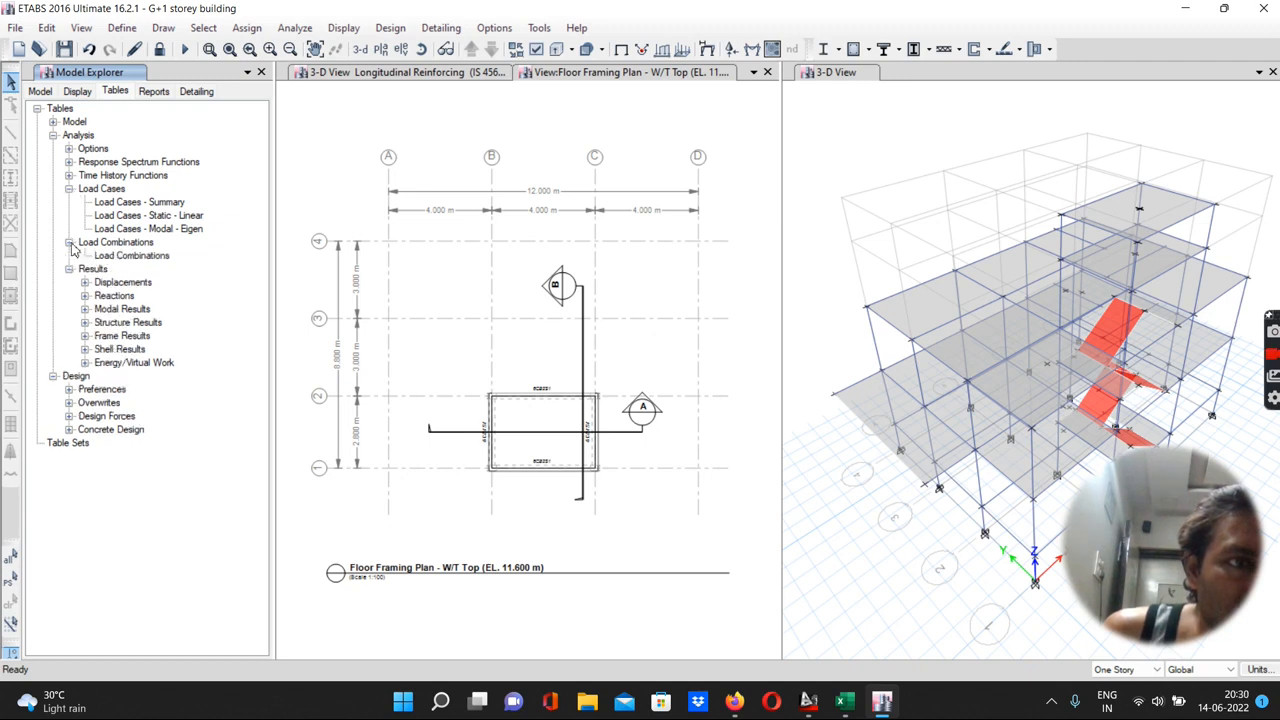
double_click(122, 257)
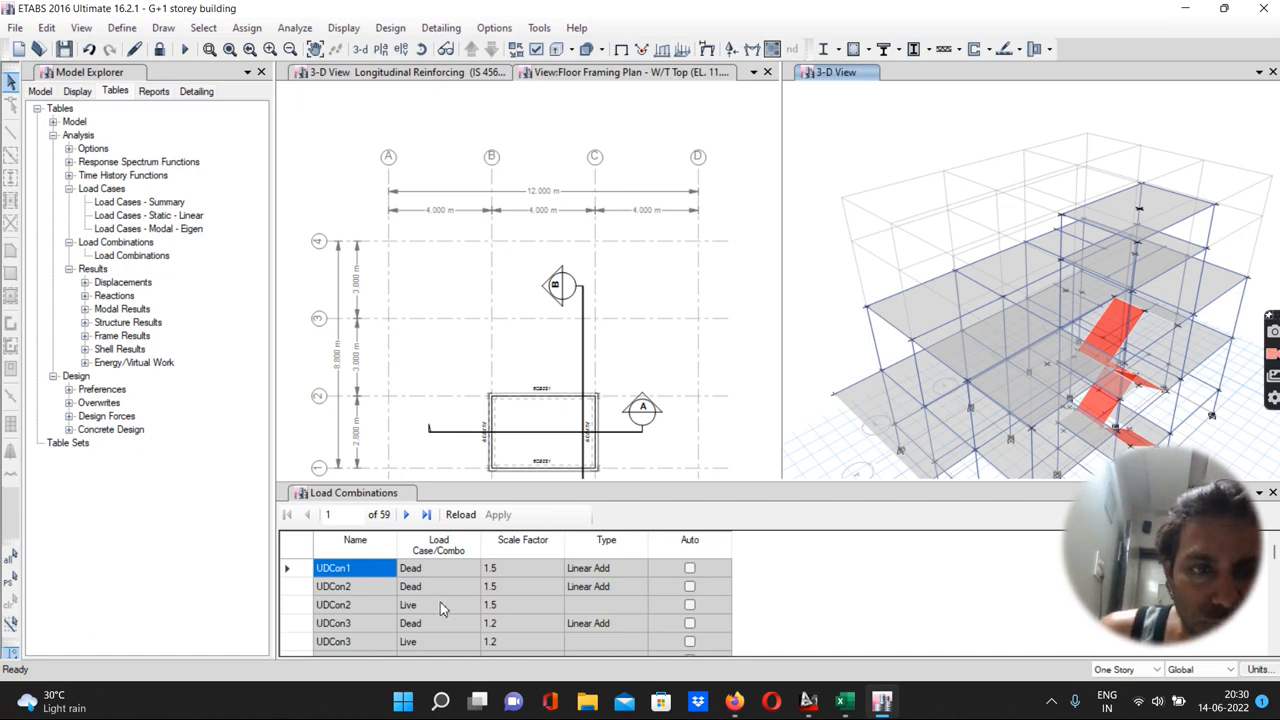
scroll(440, 602, down, 6)
scroll(440, 605, down, 6)
scroll(440, 605, up, 12)
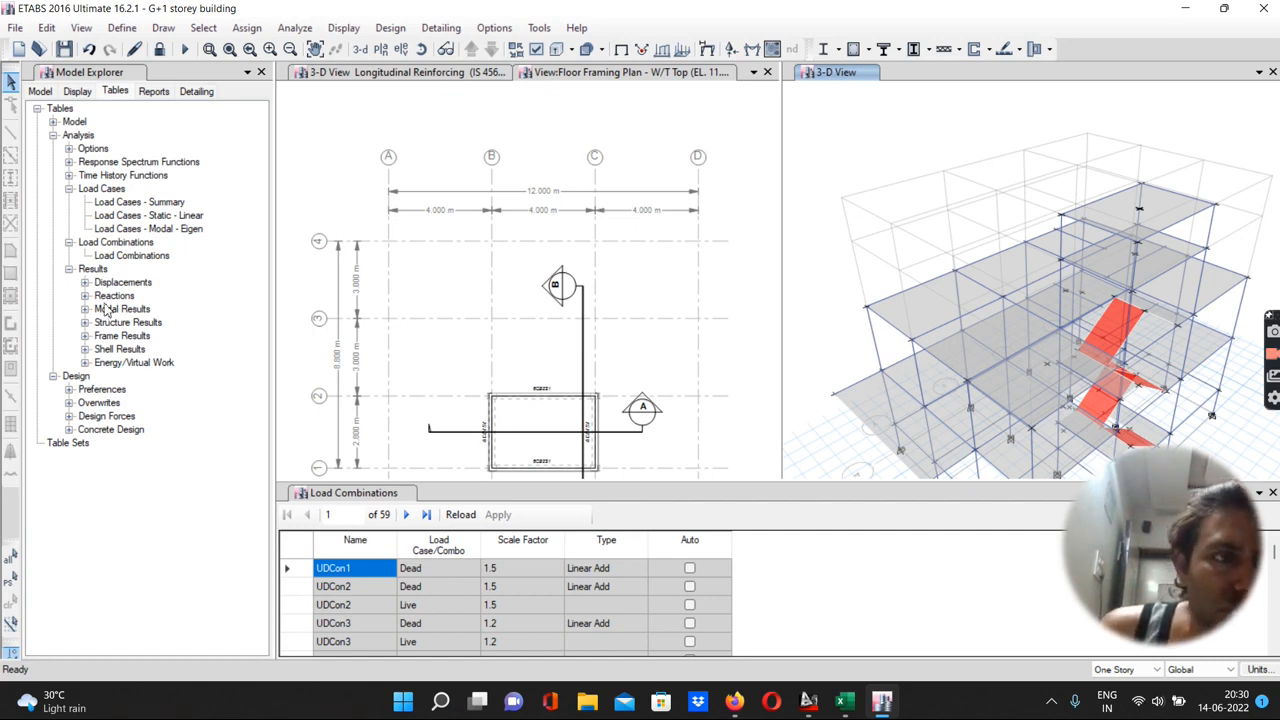
Open the Beam Forces table under the frame results and scroll through its rows
click(68, 189)
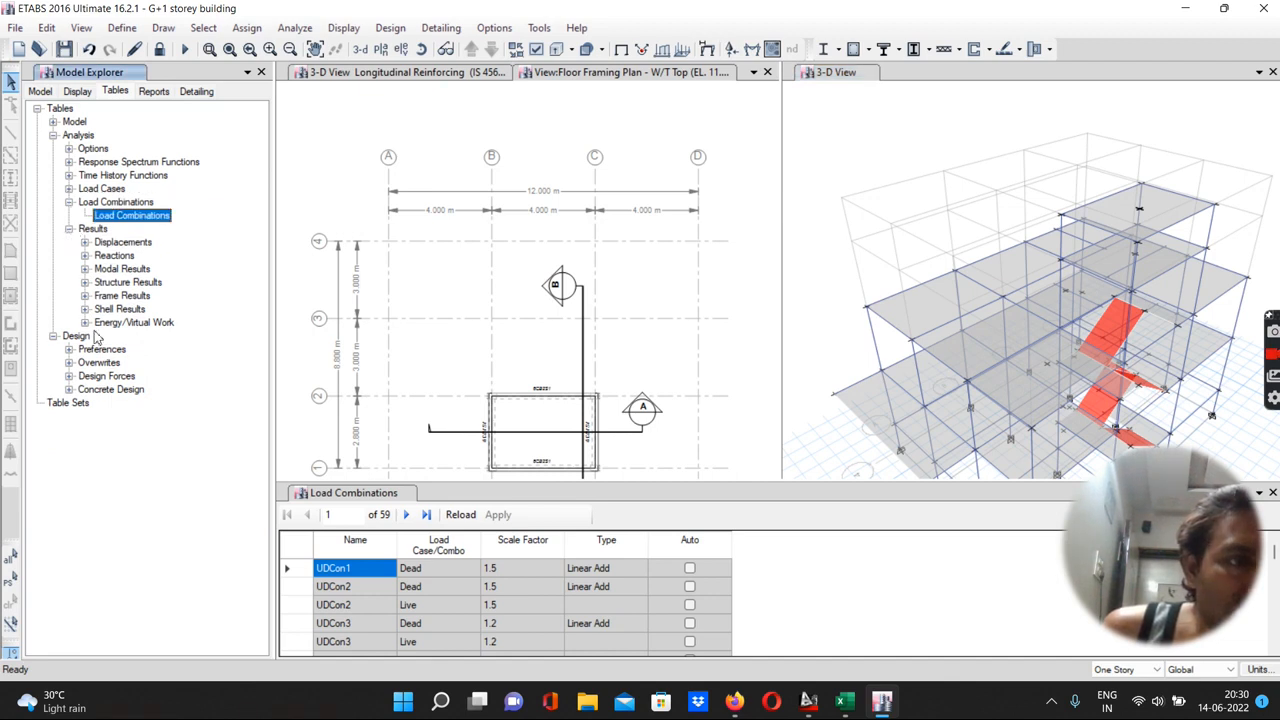
click(85, 296)
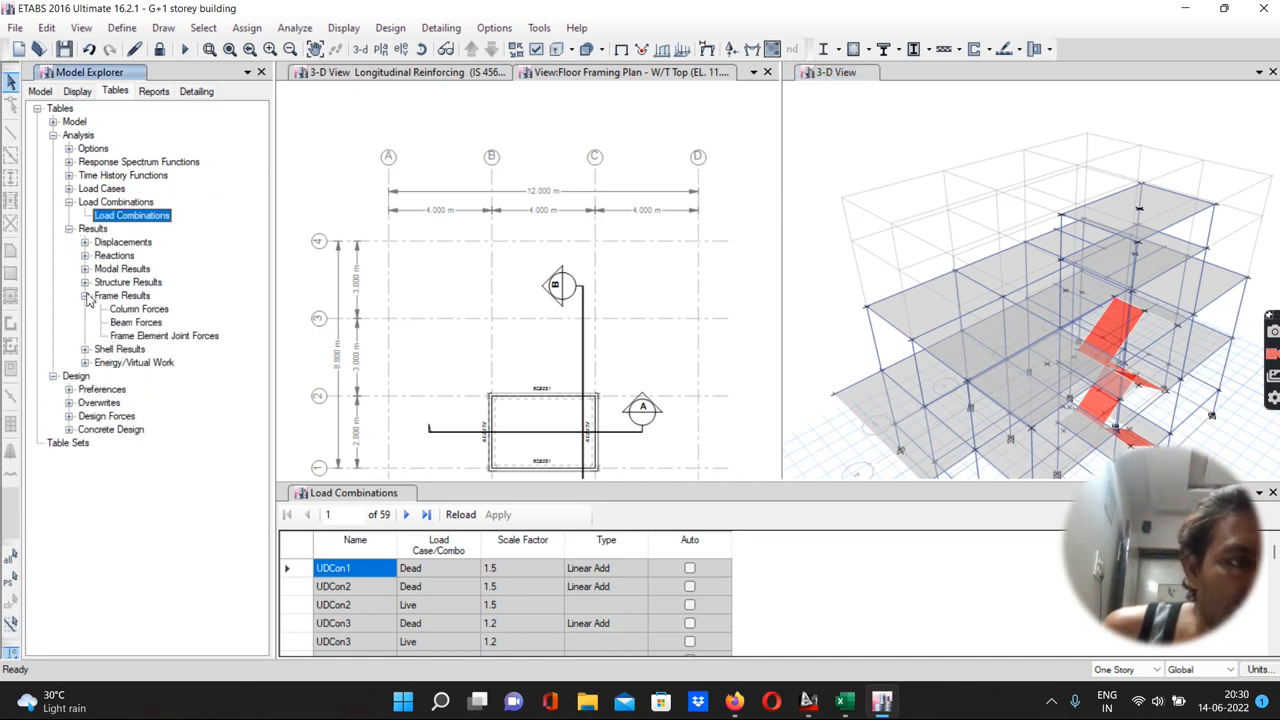
double_click(134, 323)
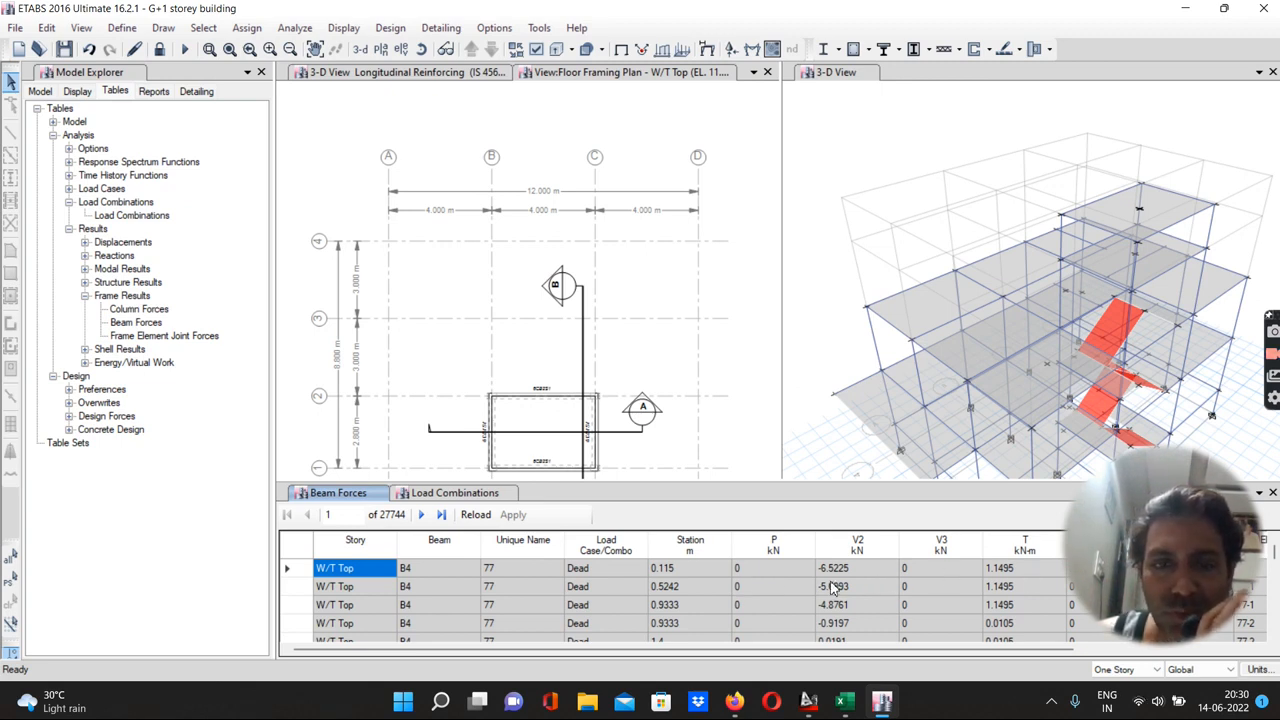
scroll(832, 588, down, 3)
scroll(832, 588, down, 15)
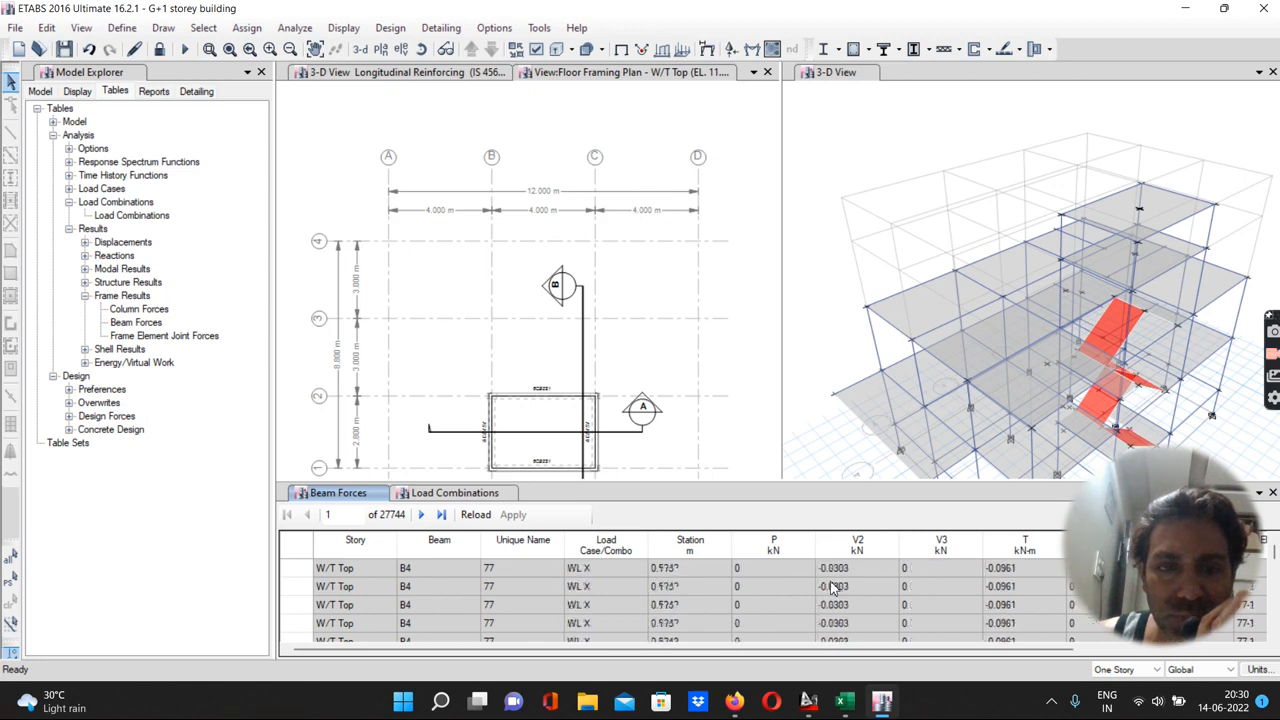
scroll(832, 588, down, 15)
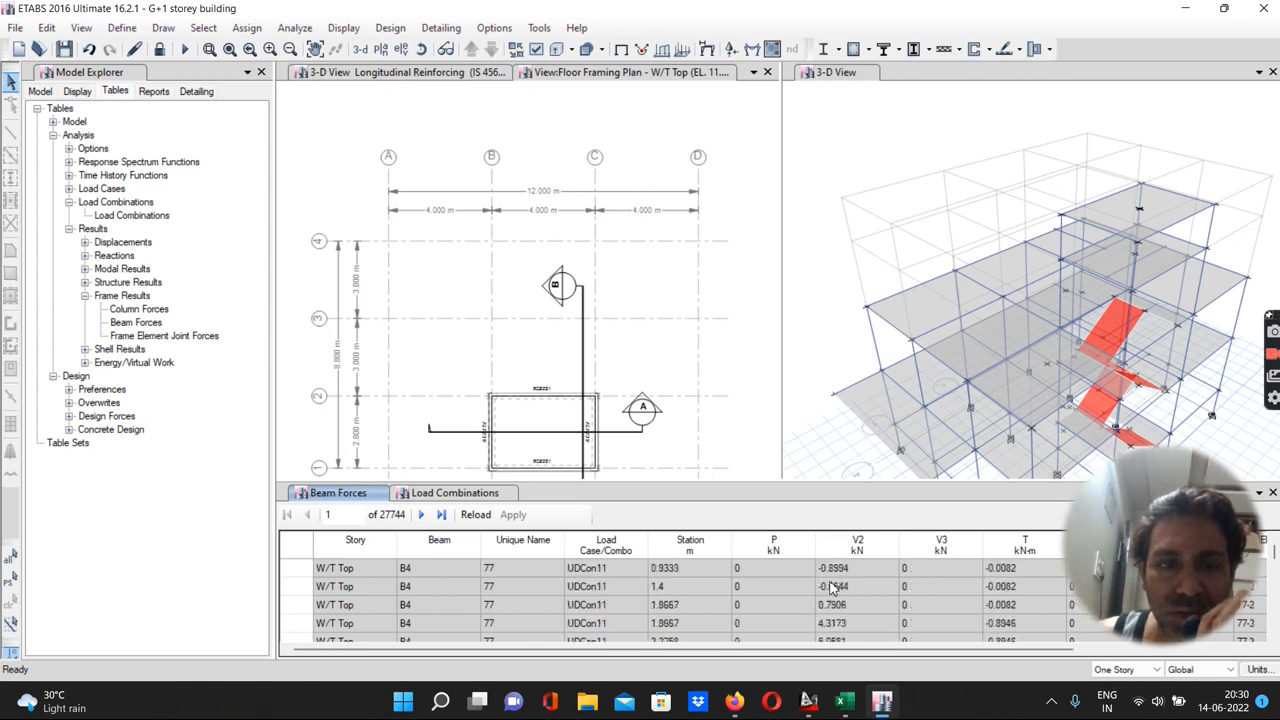
scroll(832, 588, up, 20)
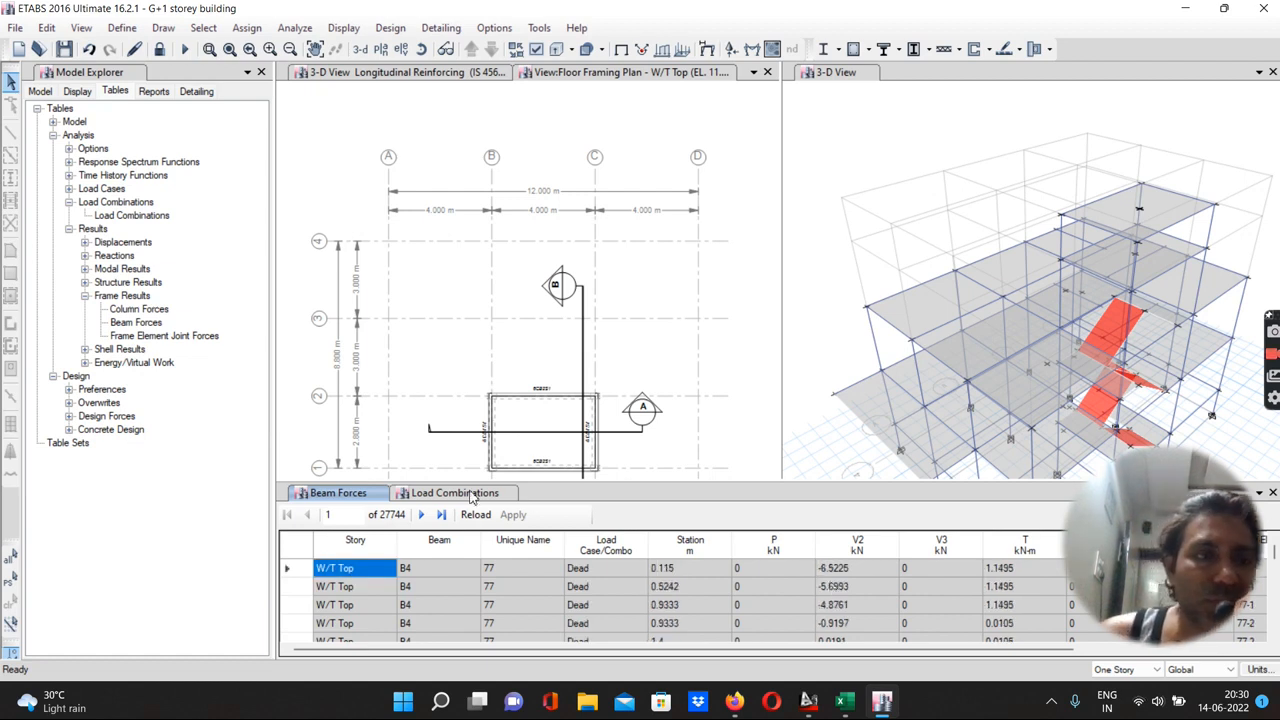
Open the Beam Design Forces table under design forces and scroll through its rows
click(69, 230)
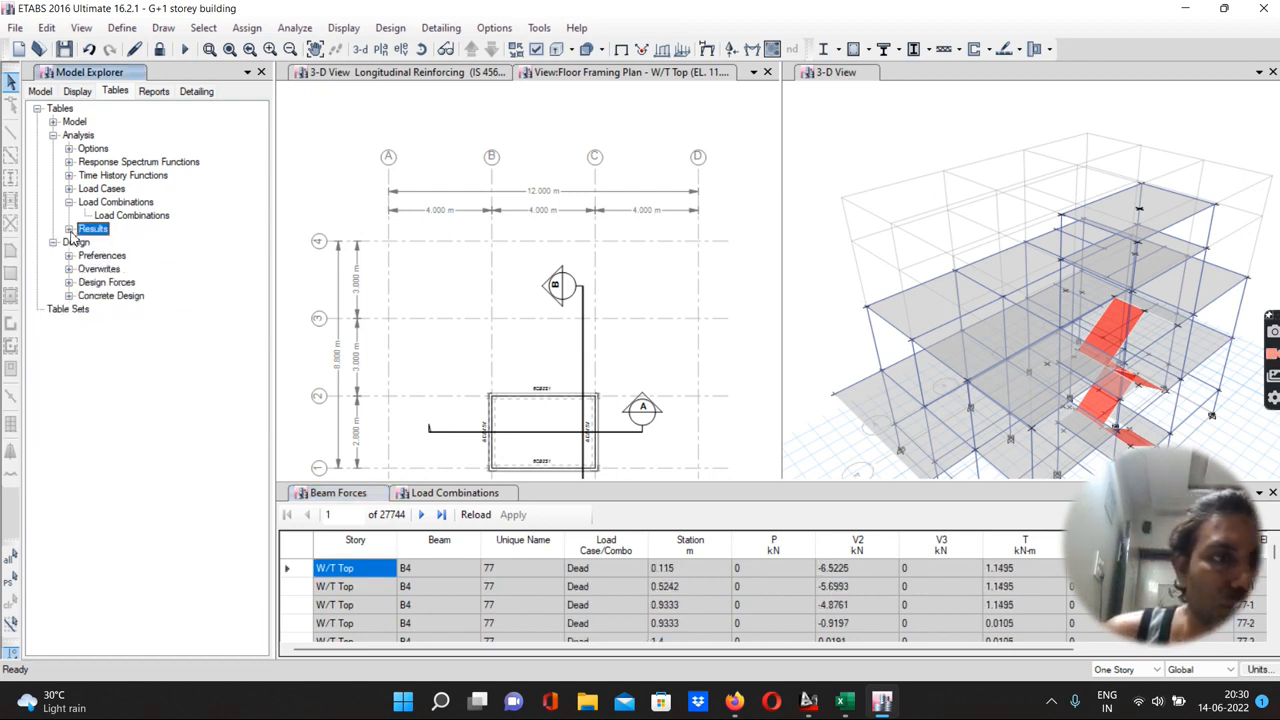
click(69, 296)
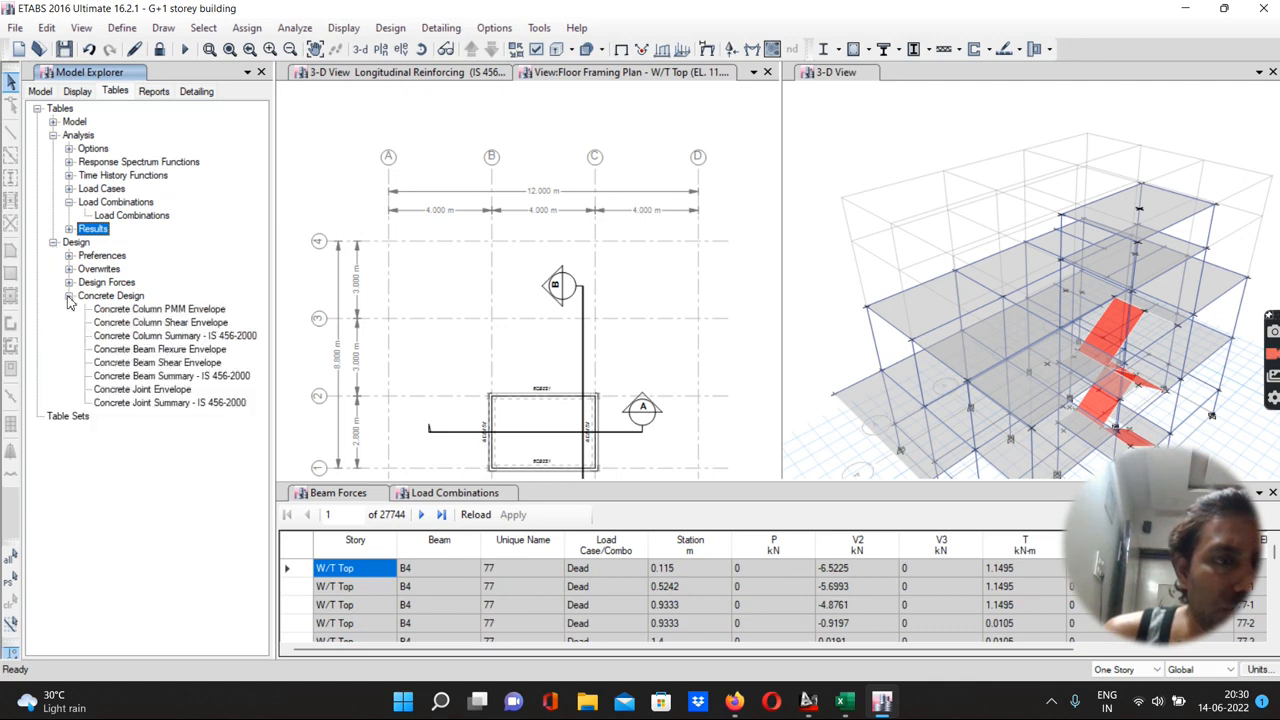
click(69, 283)
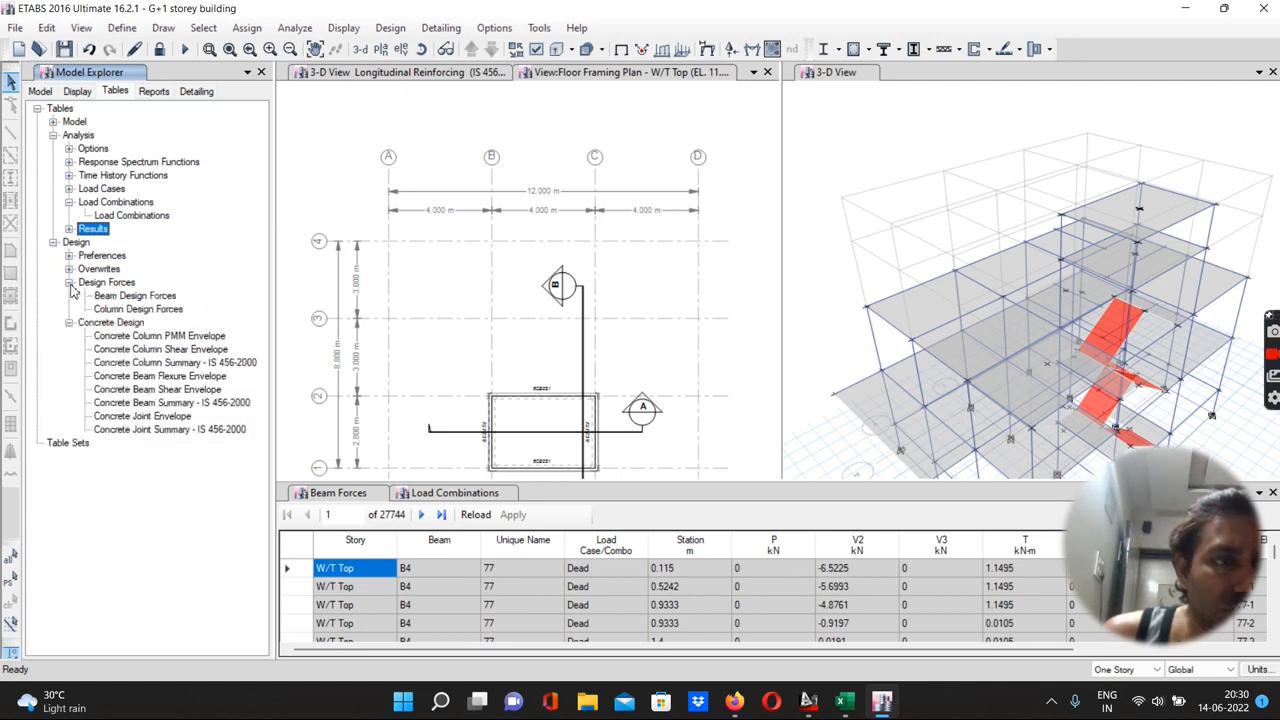
double_click(110, 297)
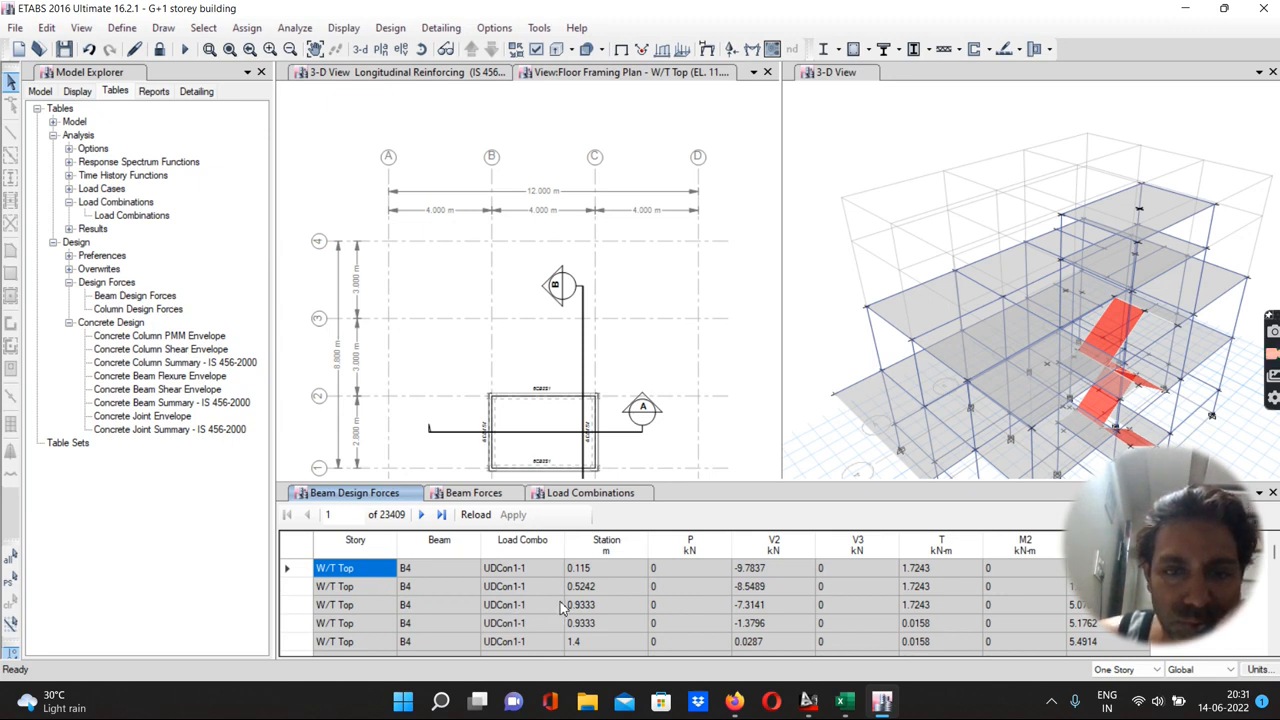
scroll(765, 595, down, 20)
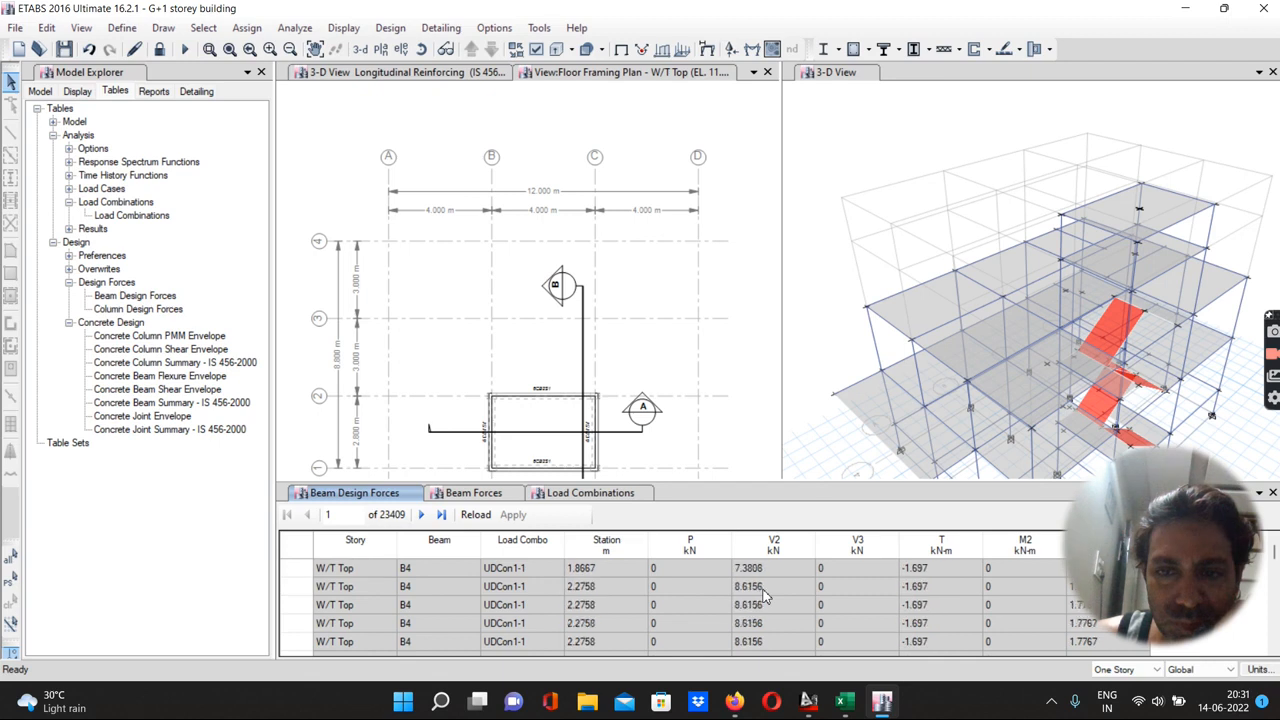
scroll(765, 595, down, 20)
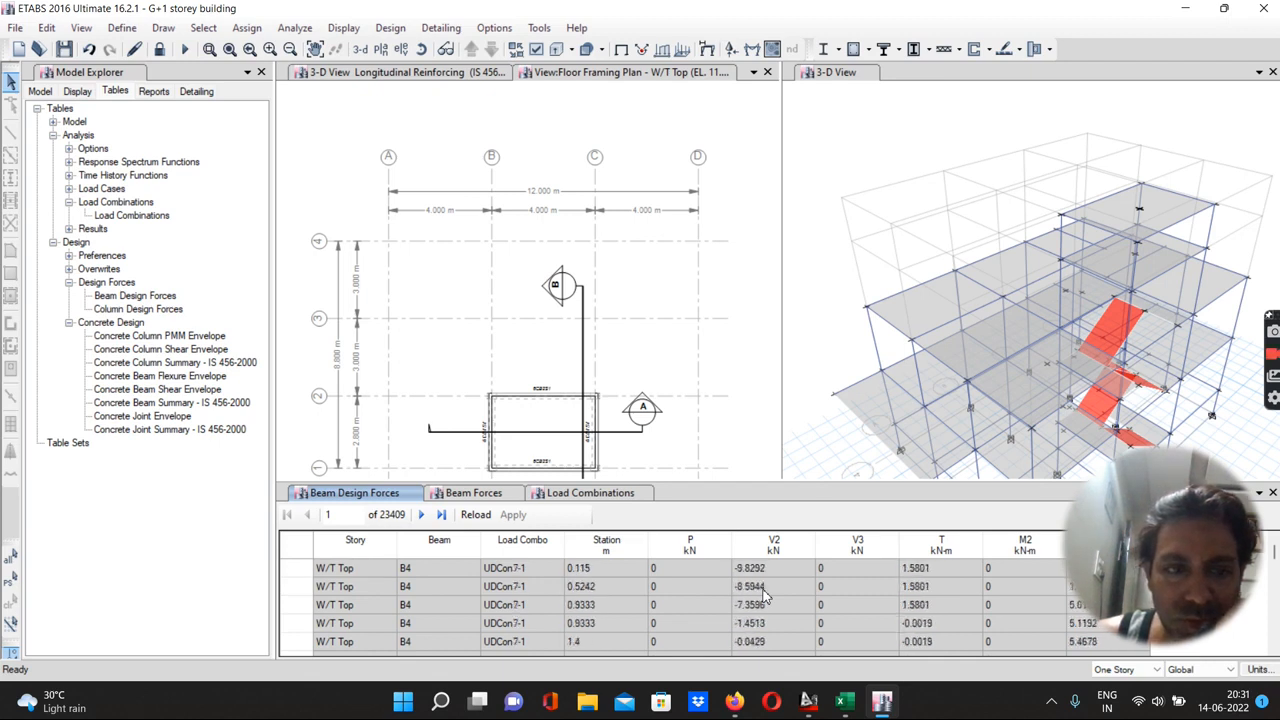
scroll(765, 595, down, 15)
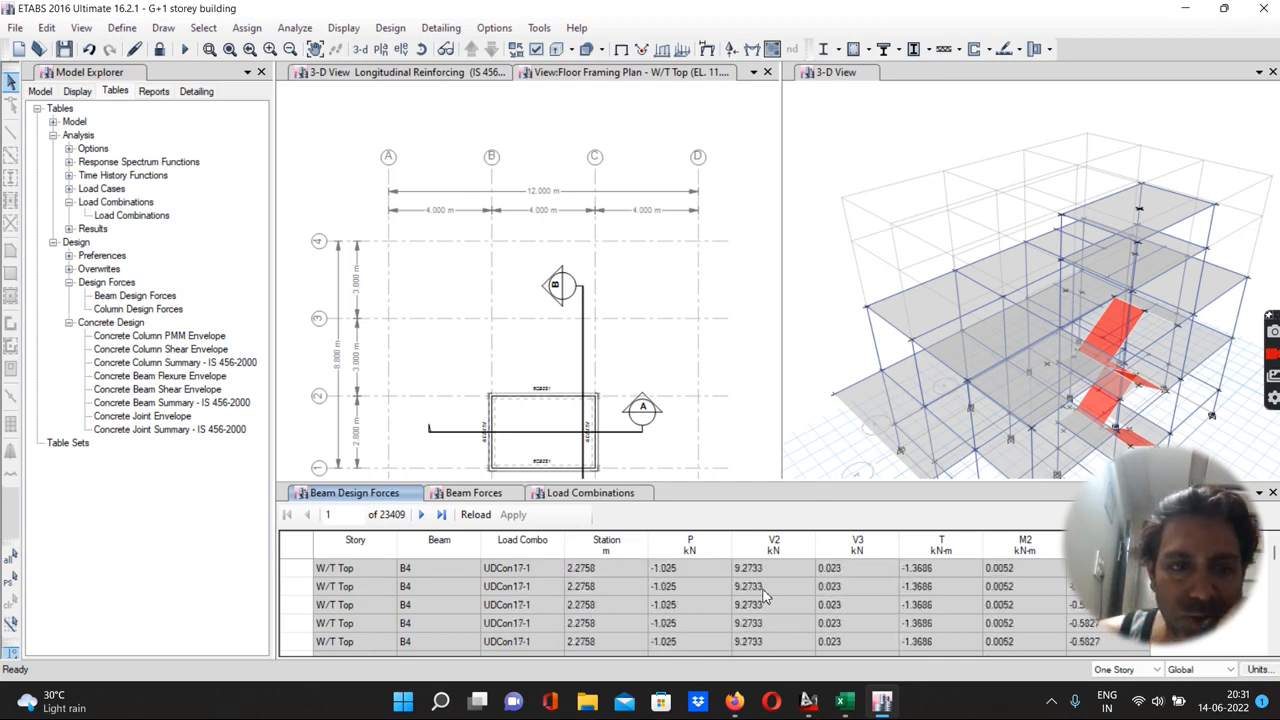
scroll(717, 576, up, 20)
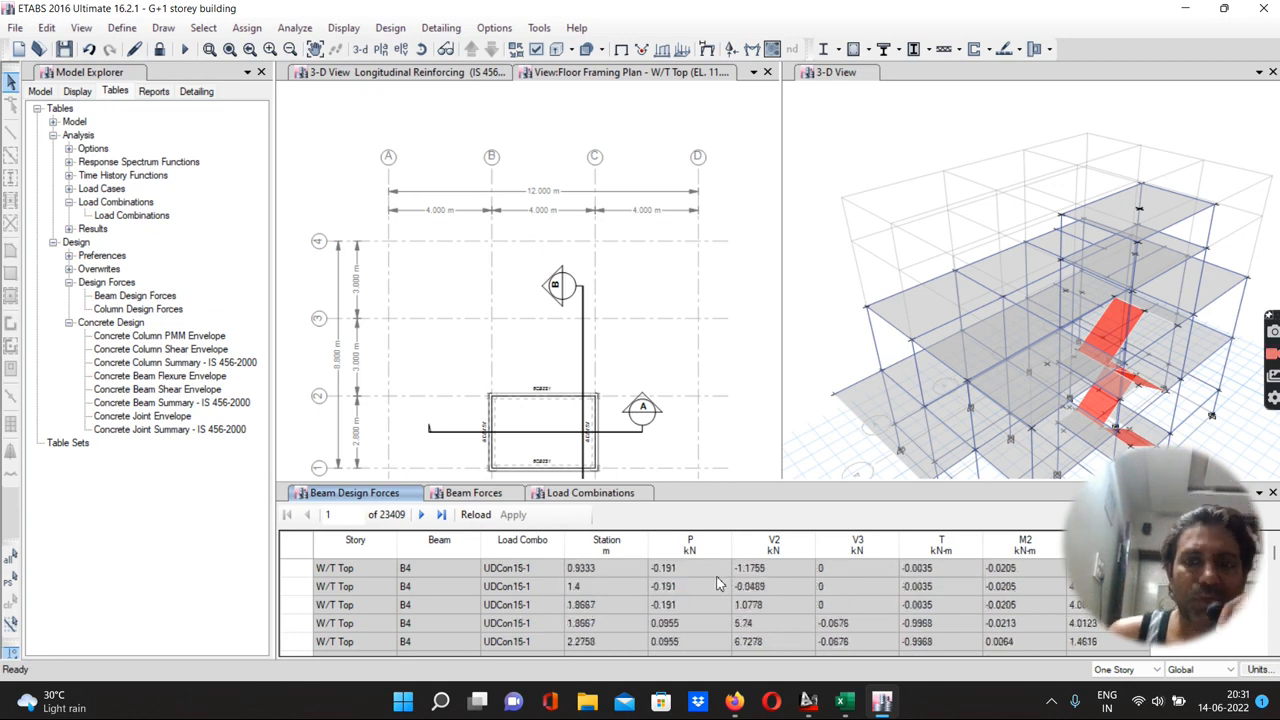
key(ctrl+Home)
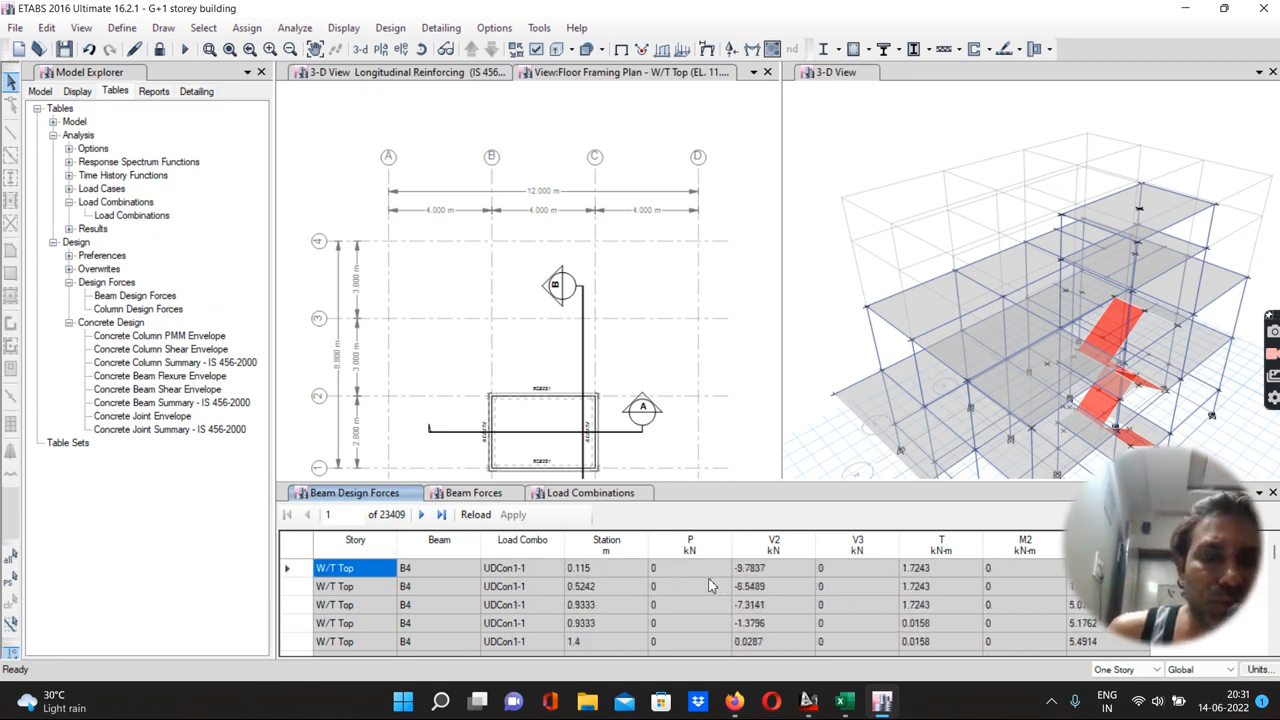
Open the Column Design Forces table and scroll through its rows
click(107, 312)
double_click(107, 312)
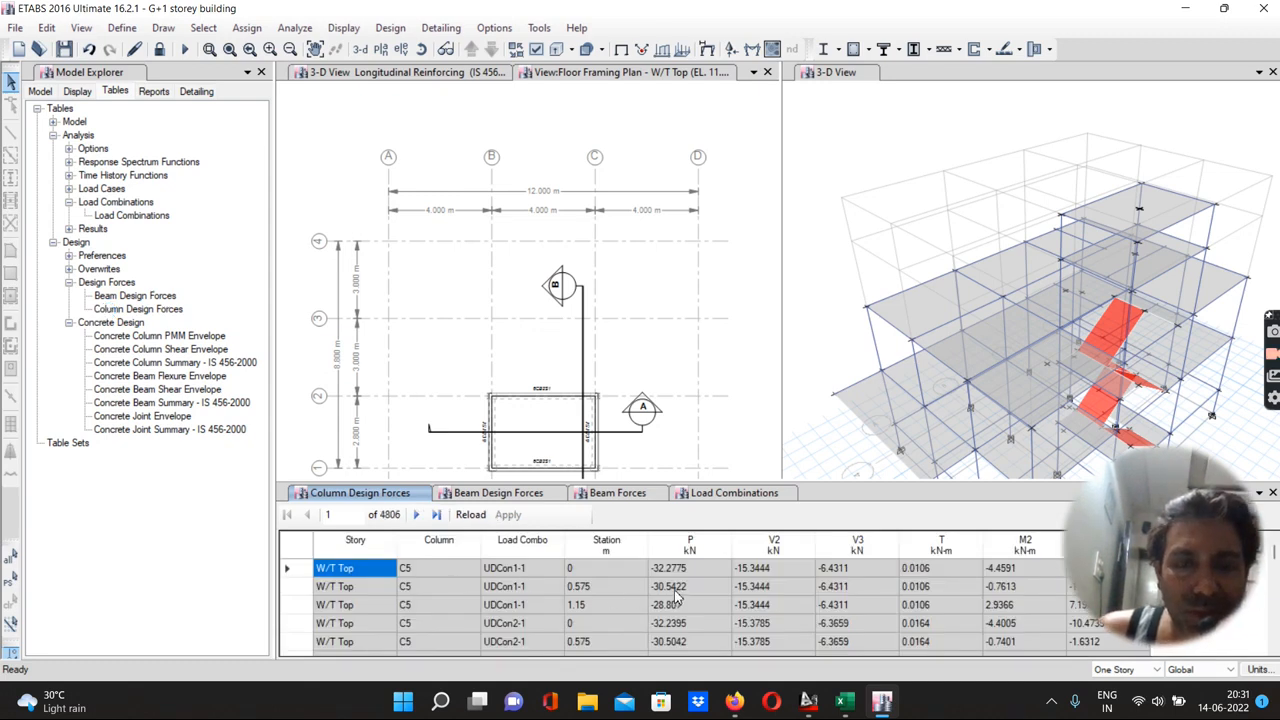
scroll(676, 596, down, 1)
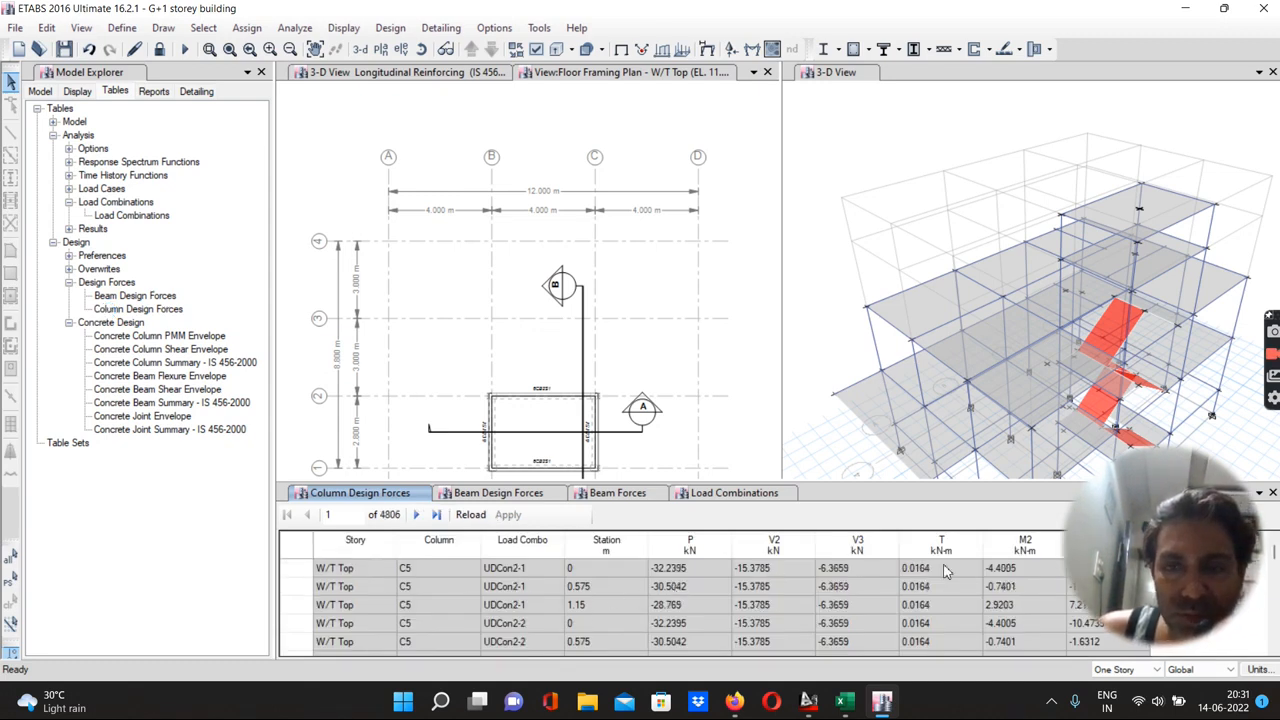
scroll(757, 610, down, 15)
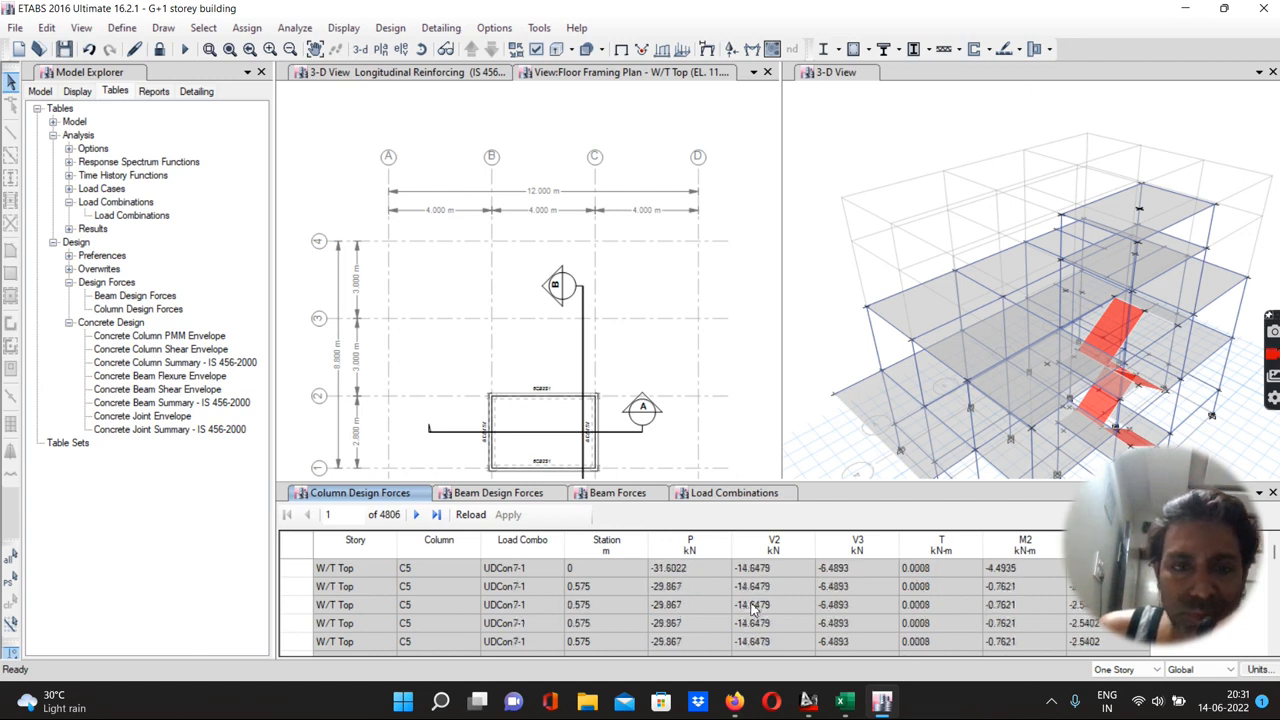
scroll(520, 605, down, 10)
scroll(520, 609, up, 20)
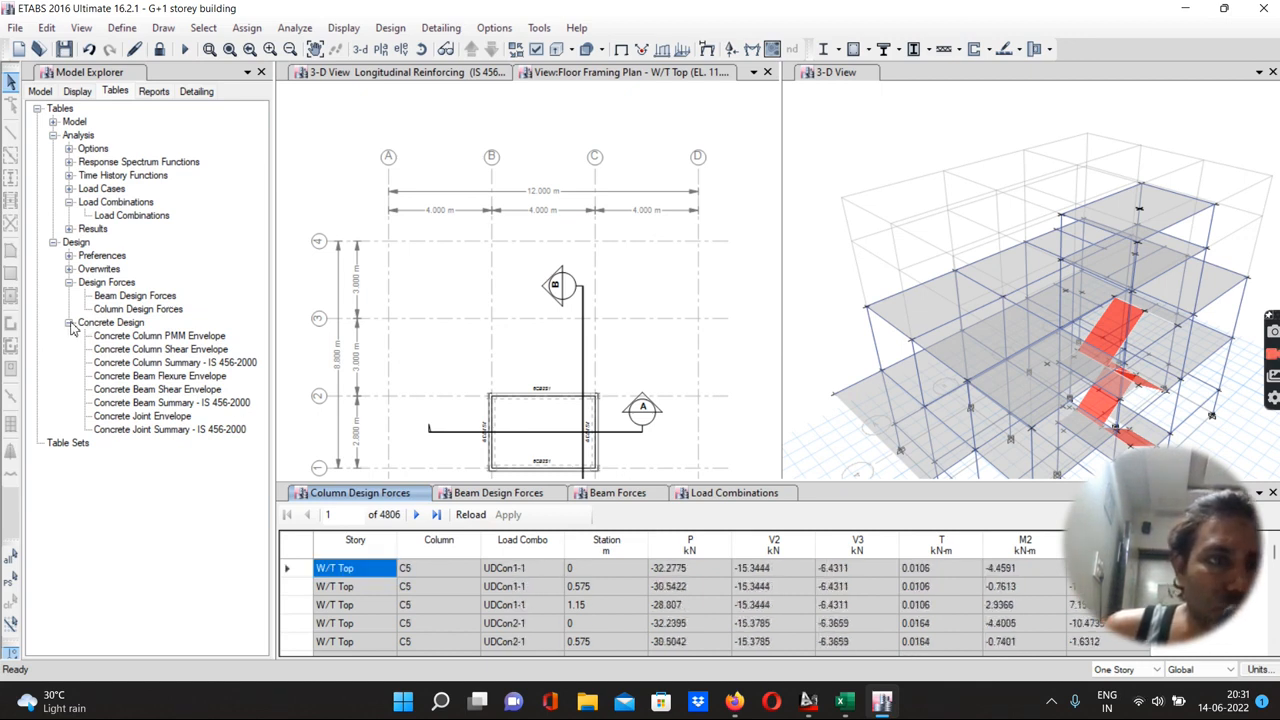
Open the Concrete Column Summary - IS 456-2000 table, then collapse the design and analysis branches of the table tree
click(69, 283)
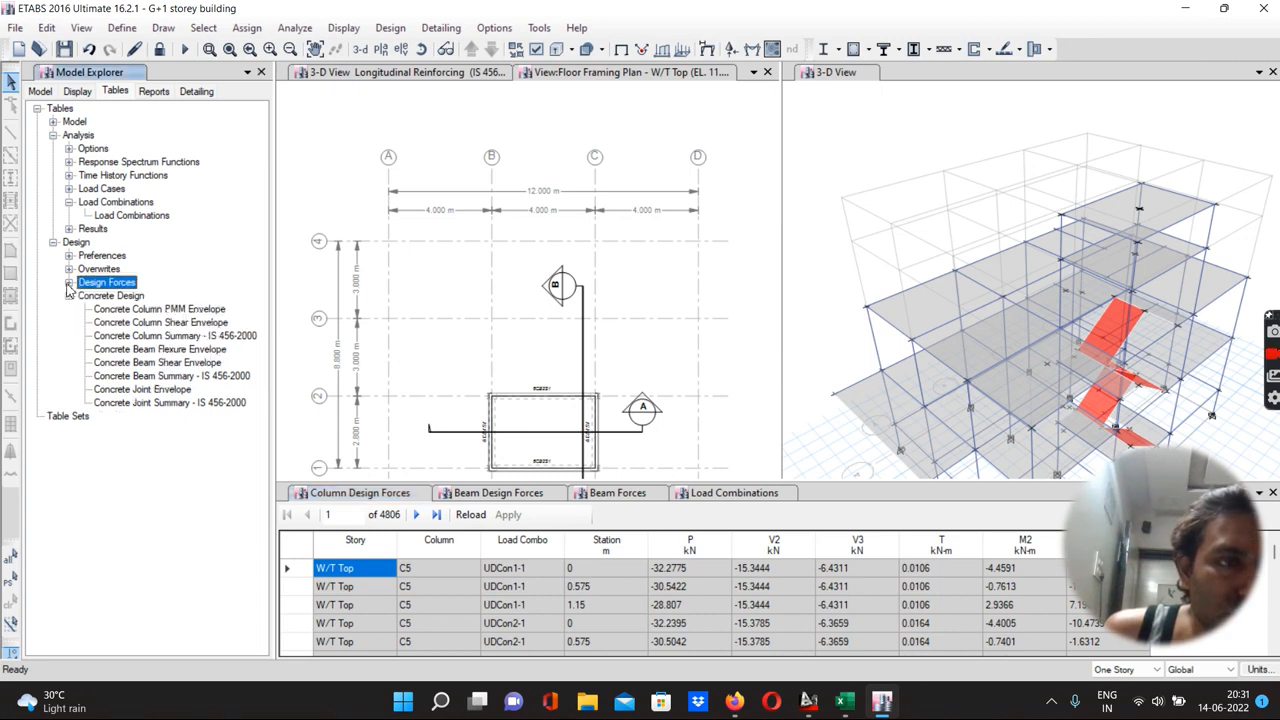
double_click(140, 337)
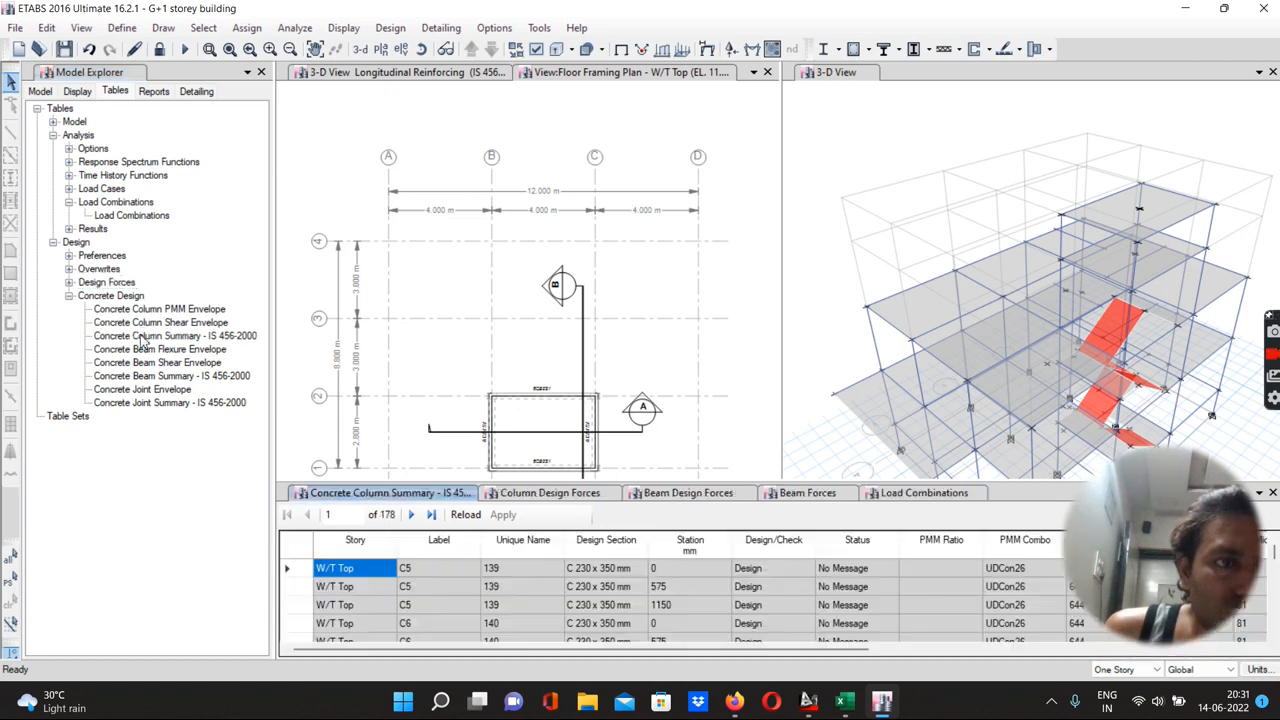
click(69, 297)
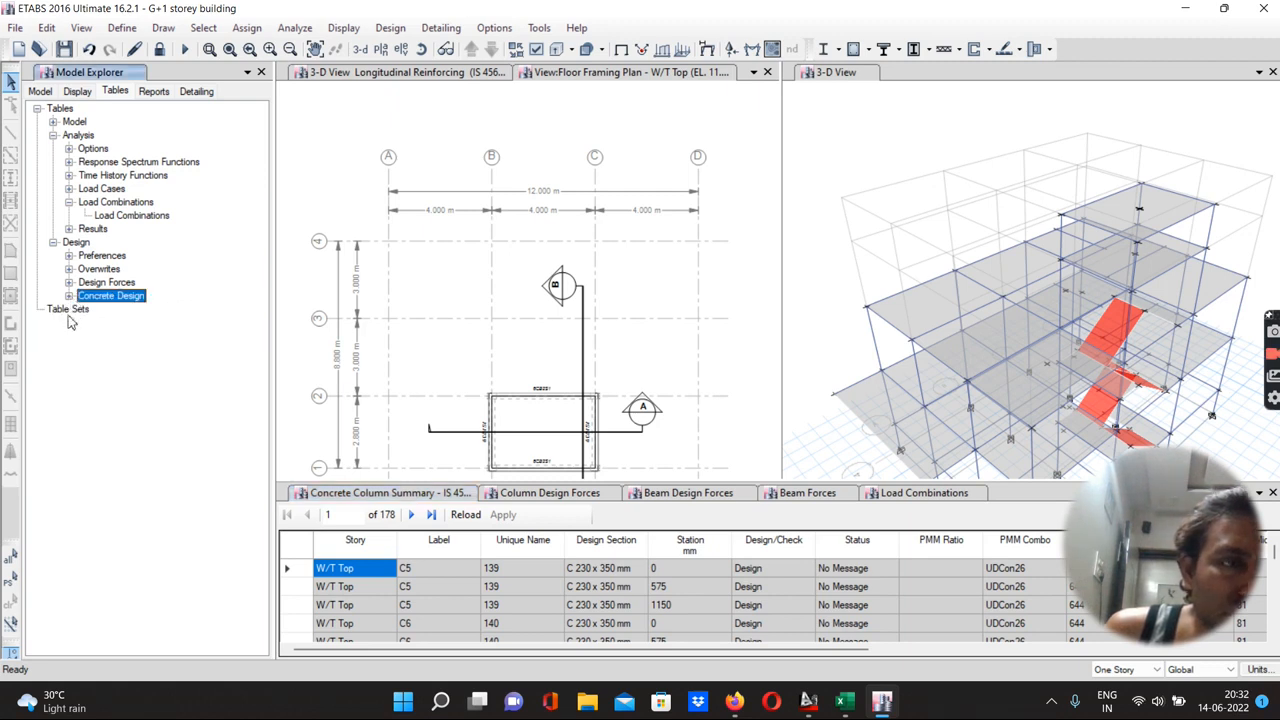
click(53, 242)
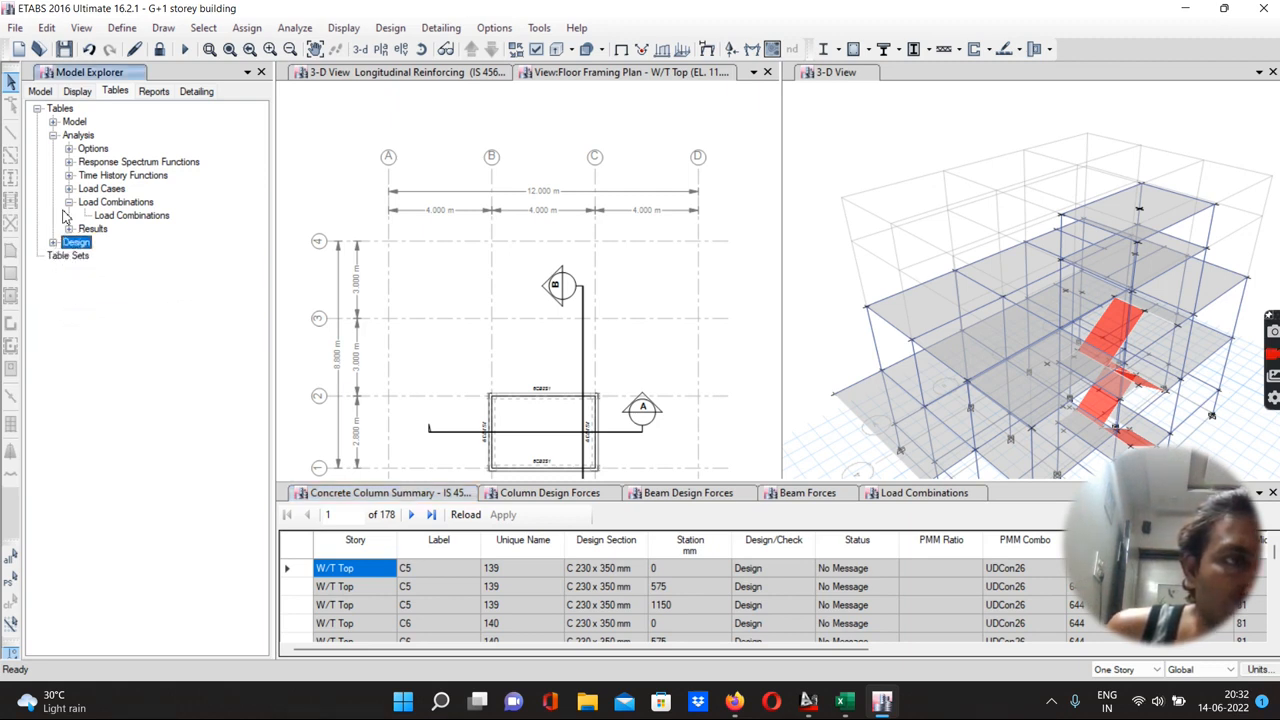
click(69, 203)
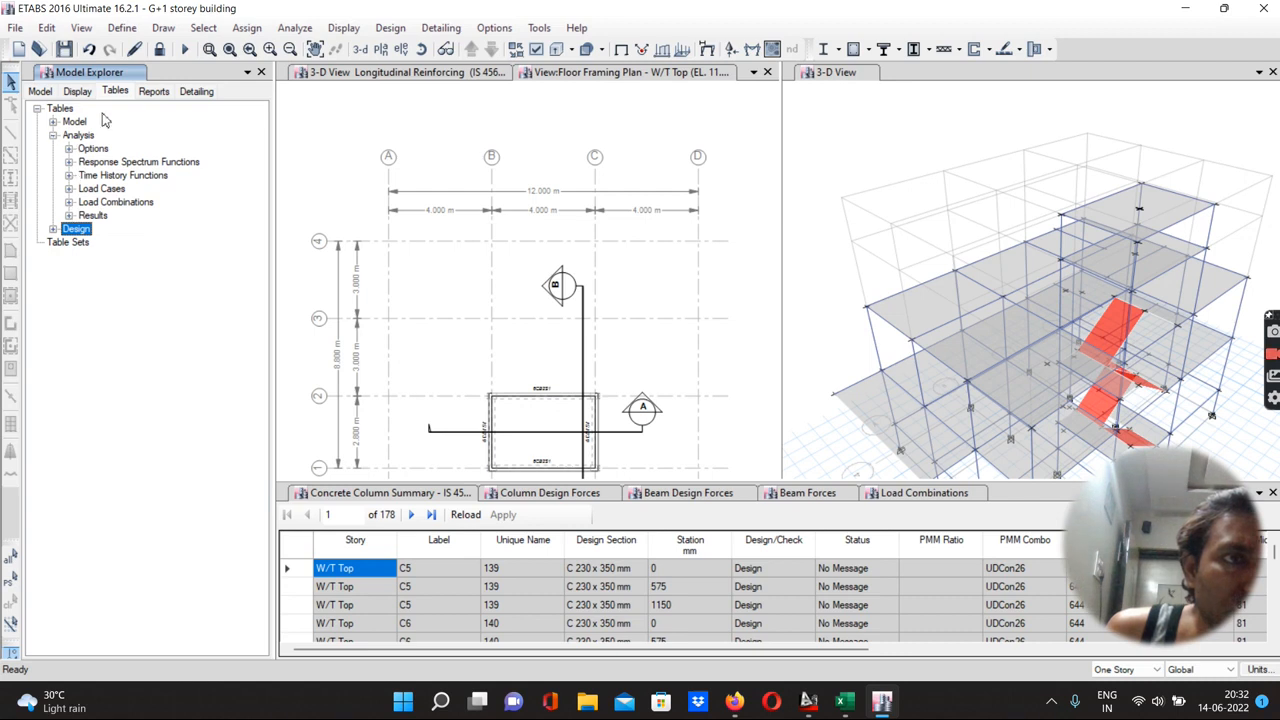
Open the Summary Report from the reports list in the report viewer
click(153, 92)
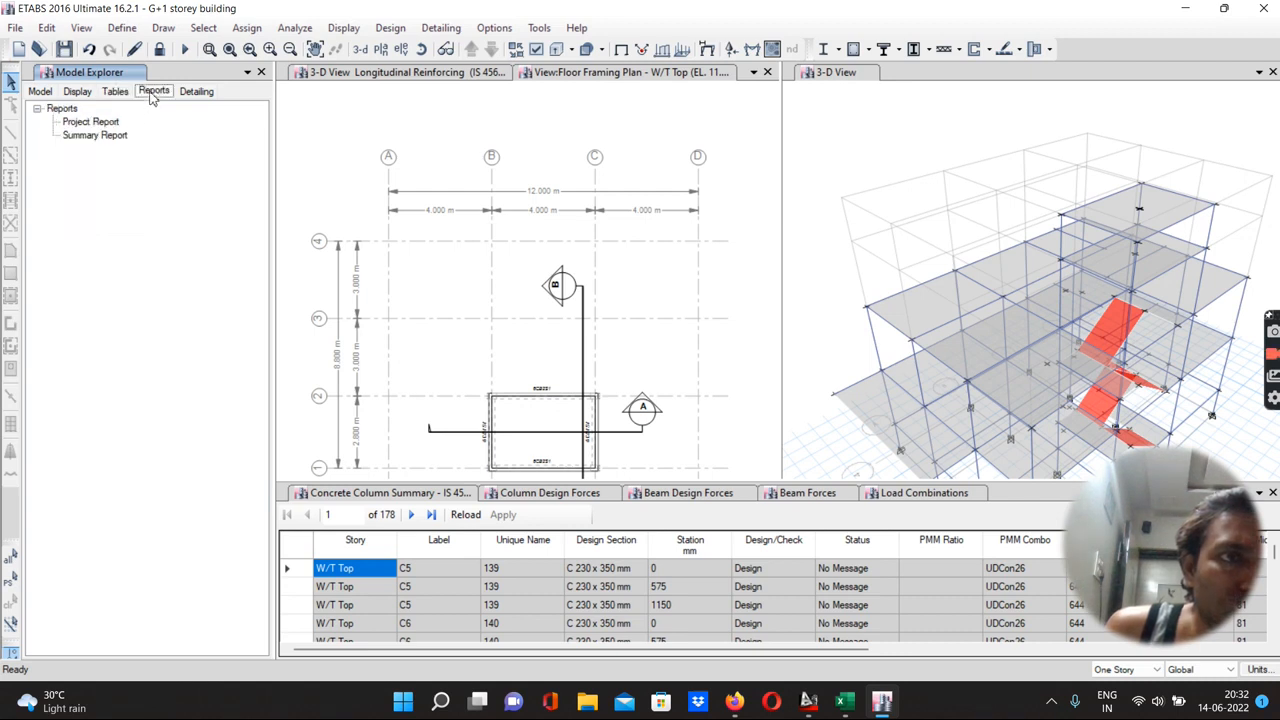
click(89, 139)
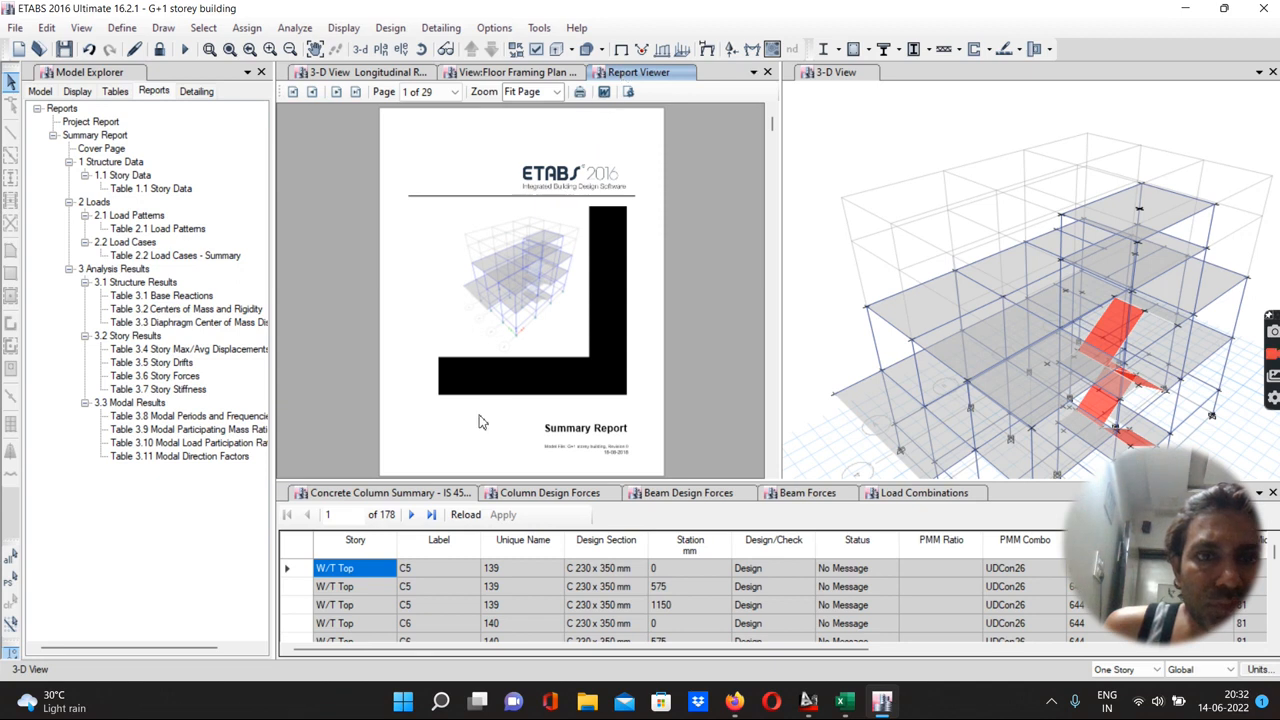
Close the Concrete Column Summary table and start exiting the program
mouse_move(1175, 480)
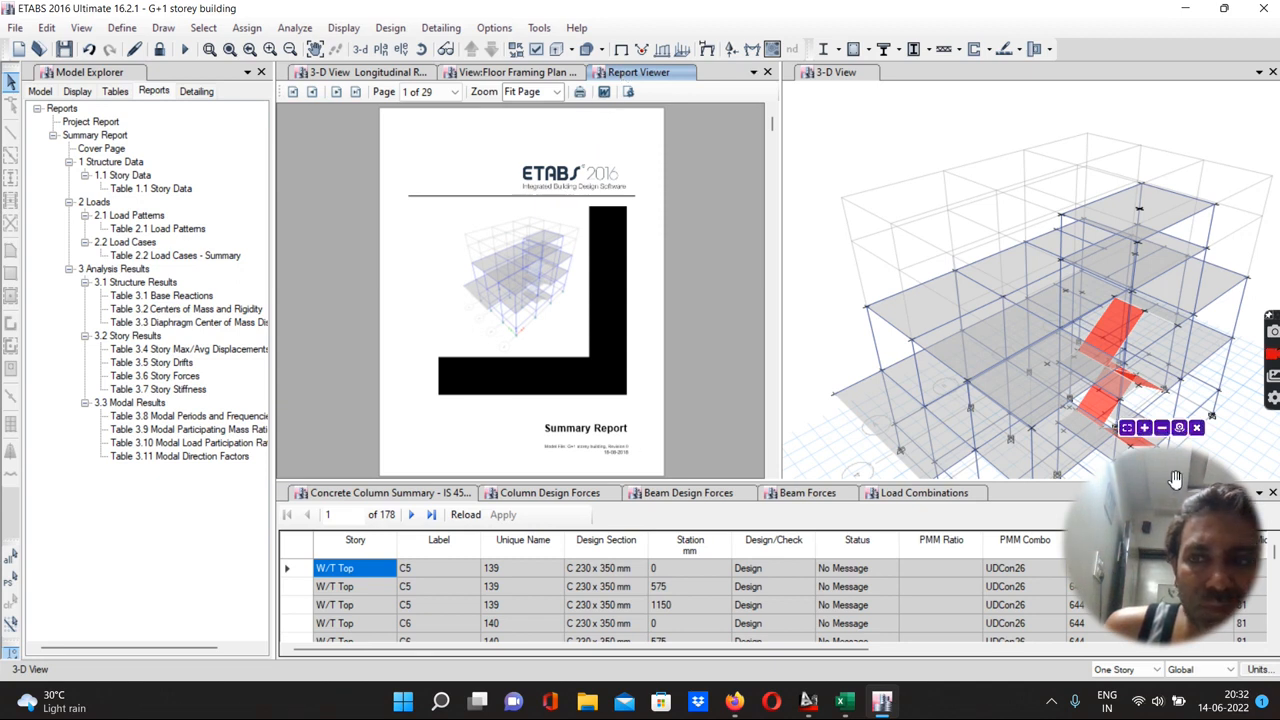
click(1272, 494)
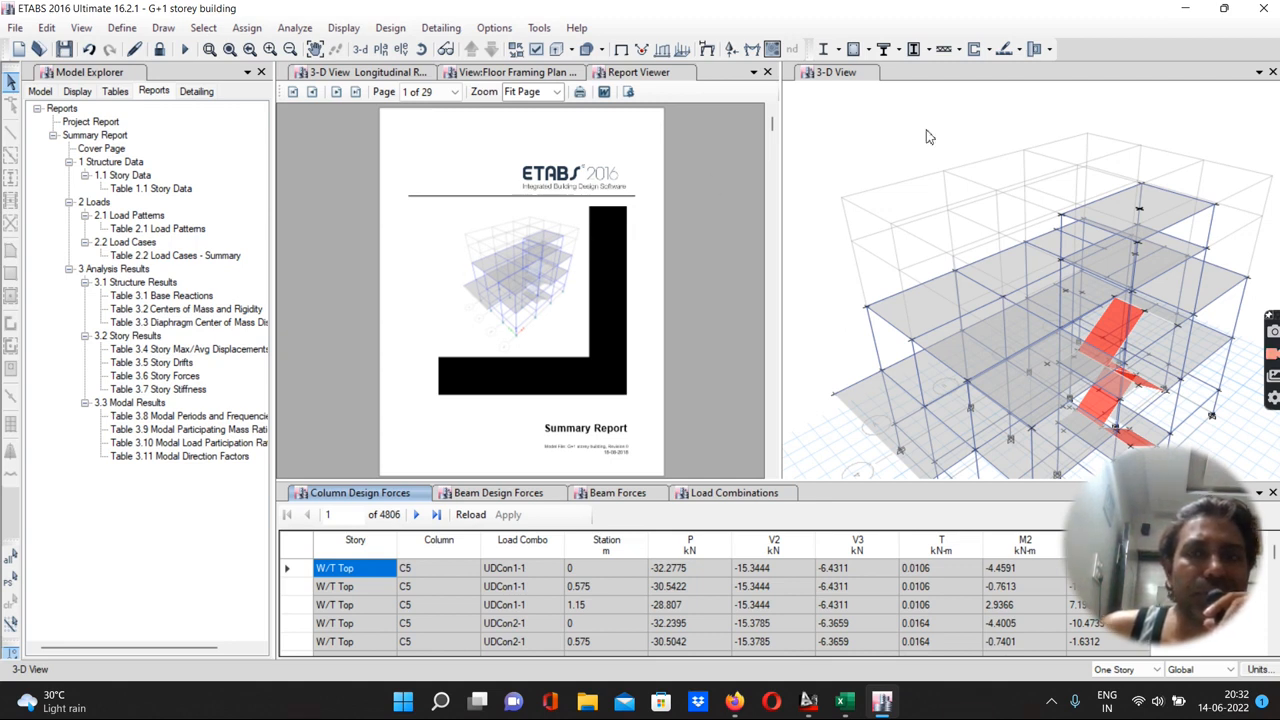
click(1265, 8)
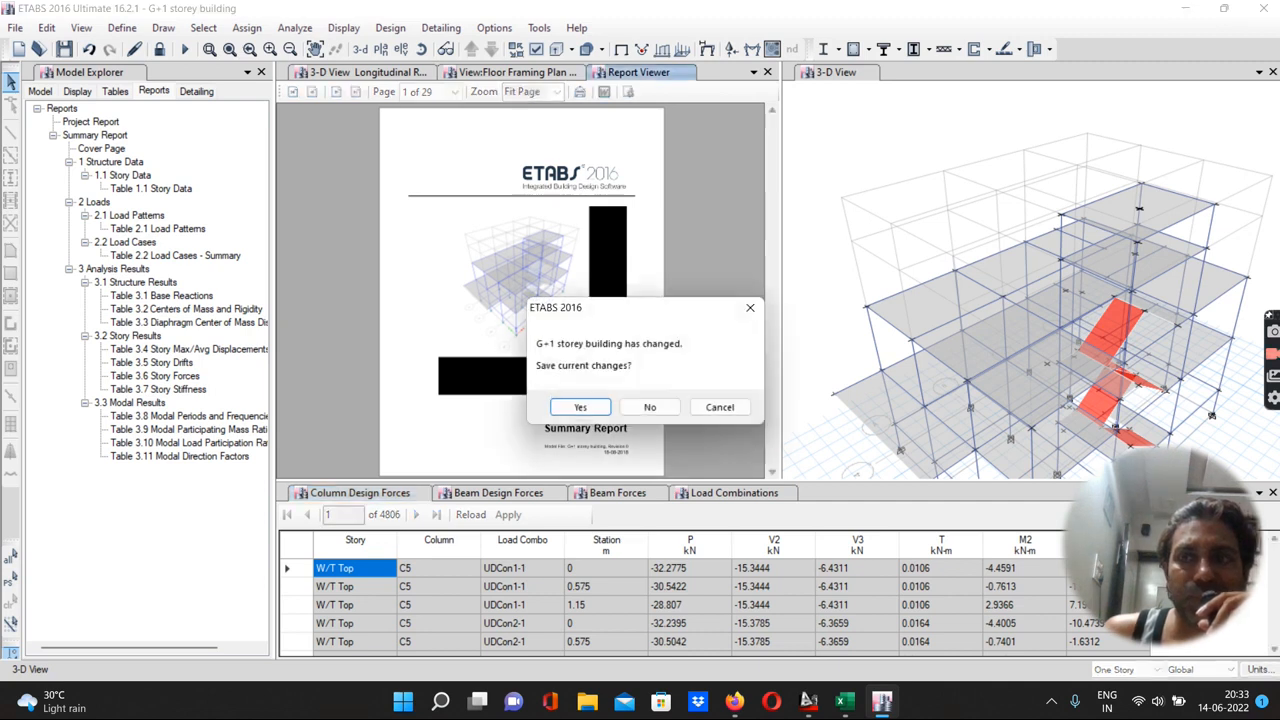